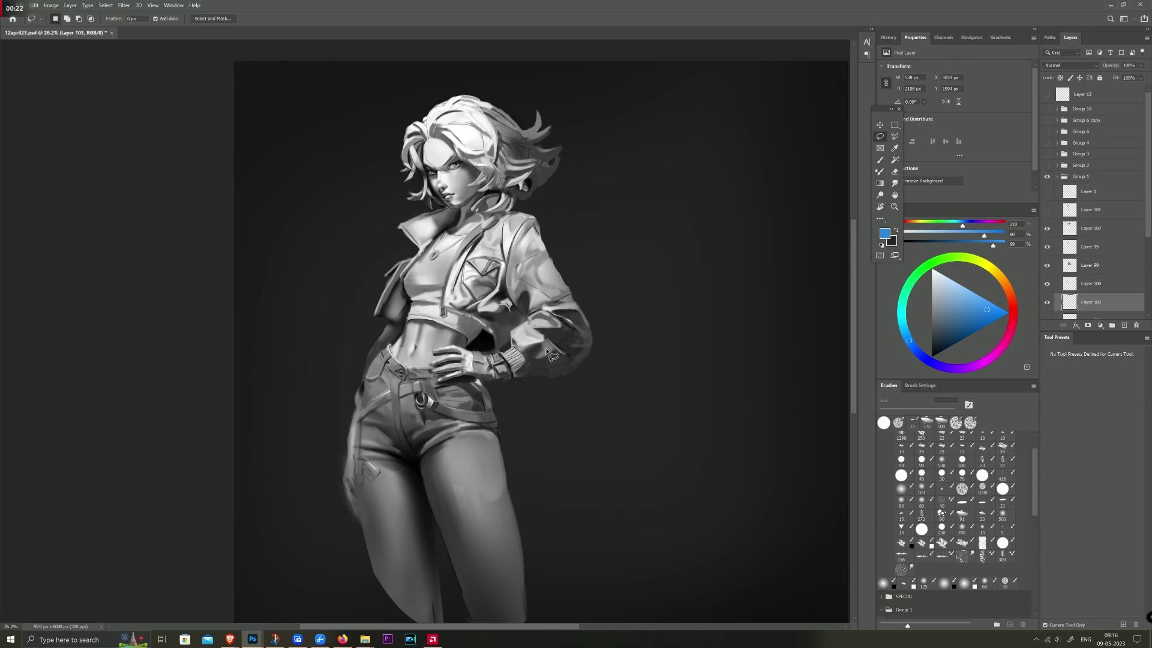
Step: Select Layer 102 and bring up the fill/adjustment layer menu
{"action": "left_click", "coordinate": [488, 130], "text": "ctrl"}
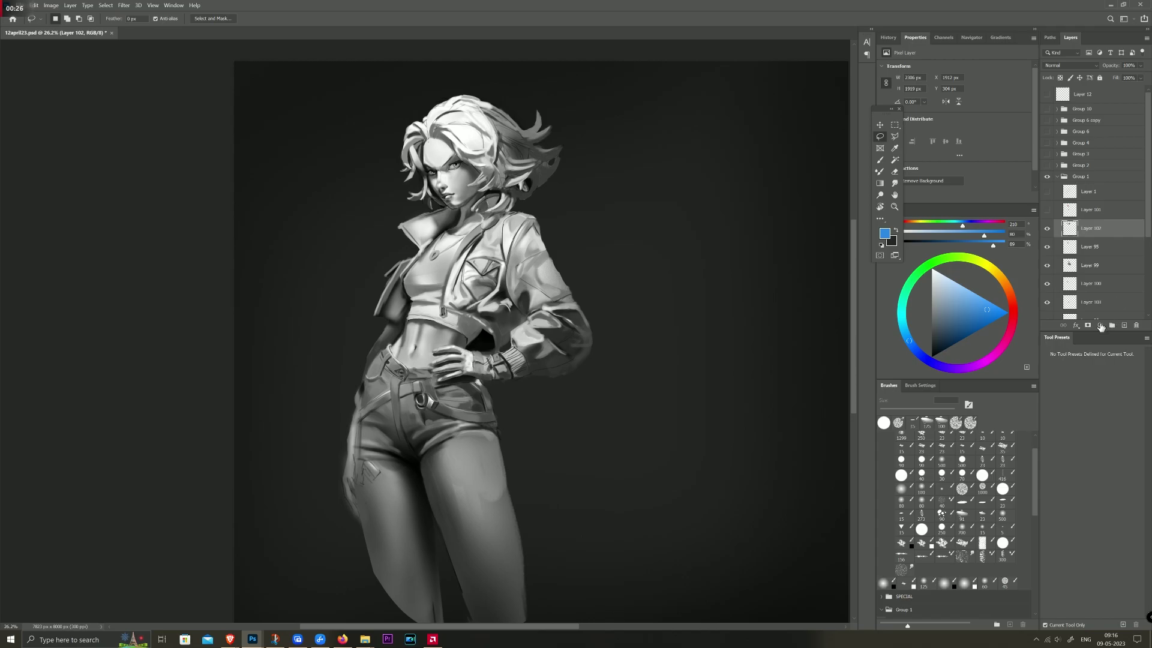
{"action": "left_click", "coordinate": [1102, 329]}
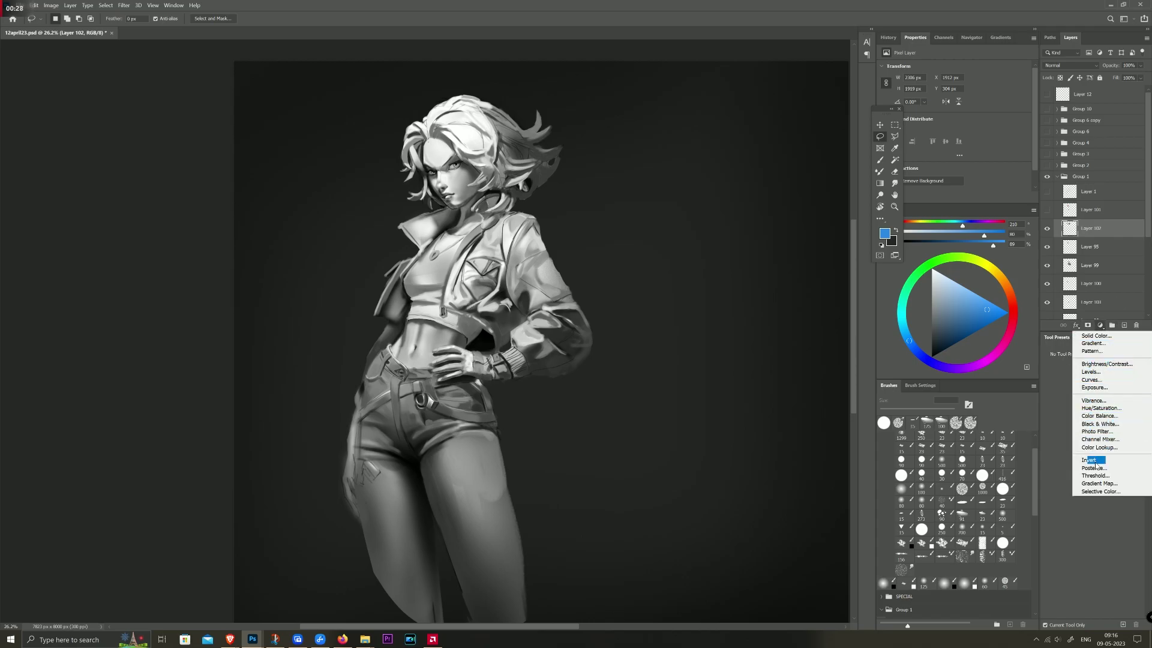
Step: Add a Gradient Map clipped to Layer 102 and open its Gradient Editor
{"action": "left_click", "coordinate": [1099, 482]}
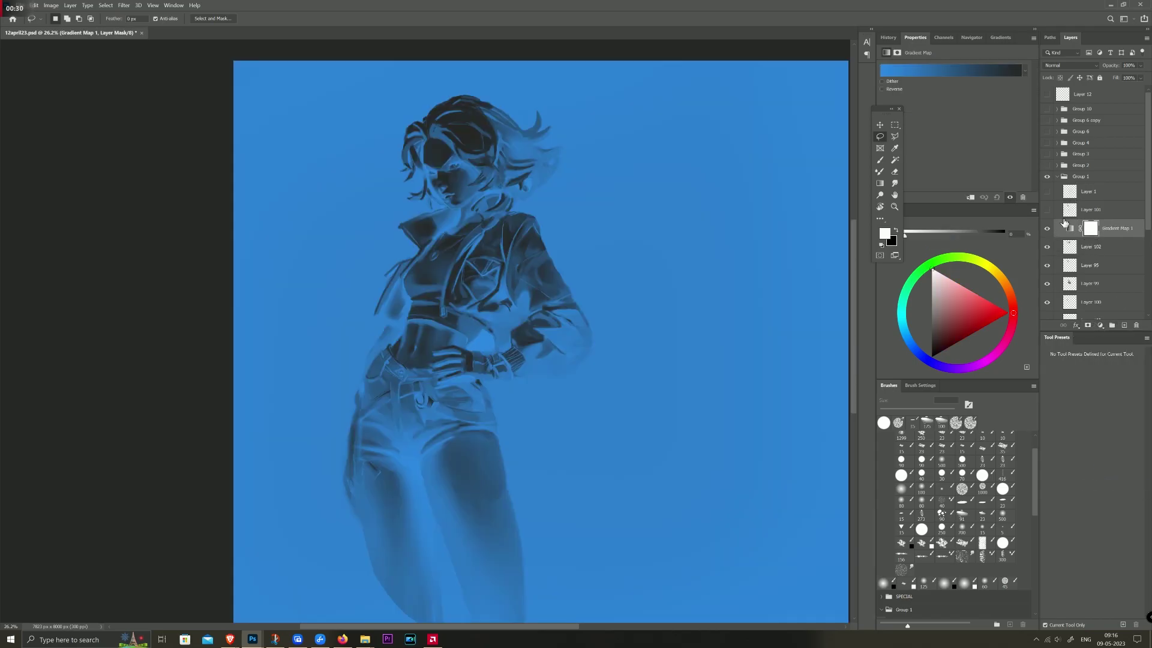
{"action": "left_click", "coordinate": [967, 199]}
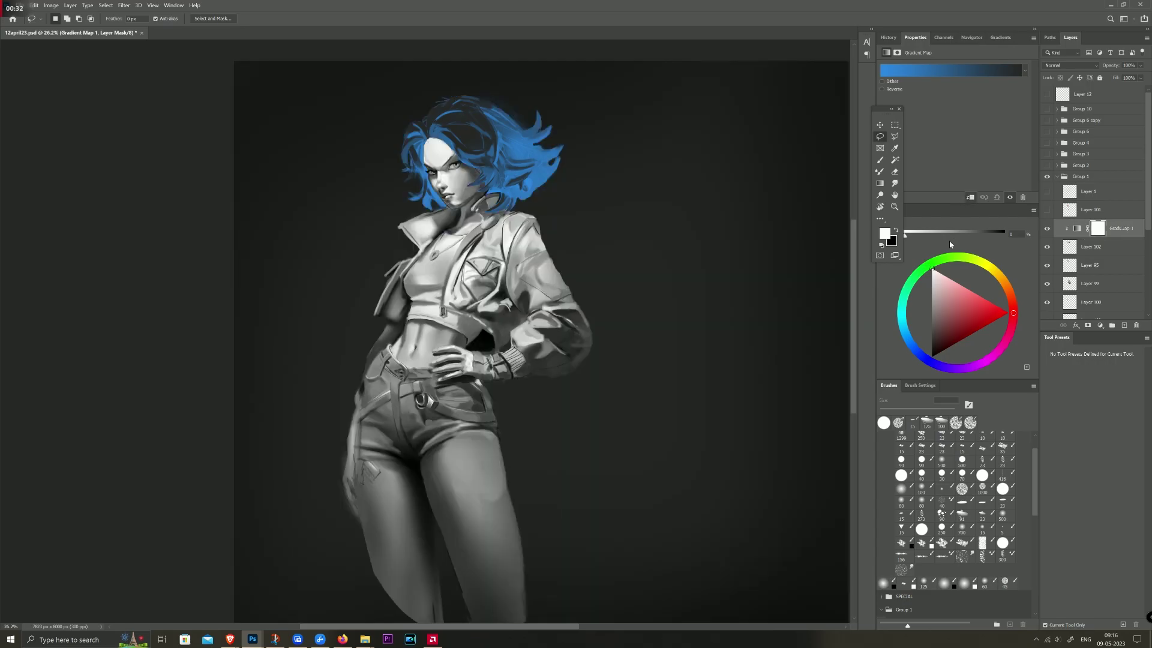
{"action": "left_click", "coordinate": [927, 72]}
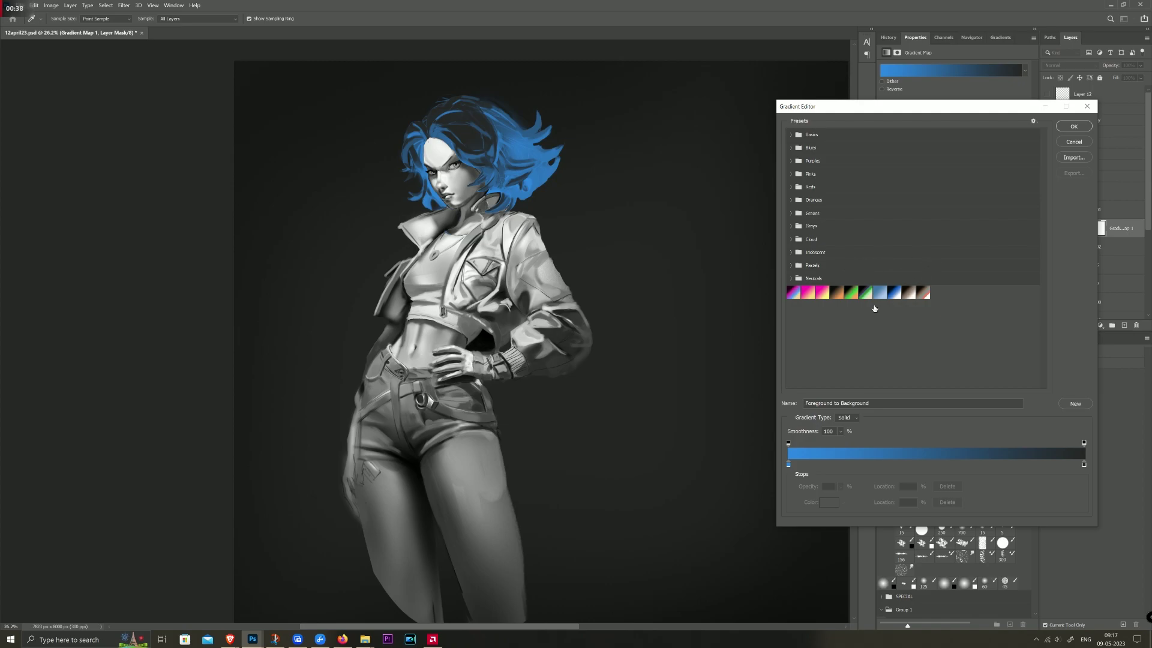
Step: Set the gradient's left stop to a deep brown-gold
{"action": "left_click", "coordinate": [788, 465]}
{"action": "left_click", "coordinate": [828, 502]}
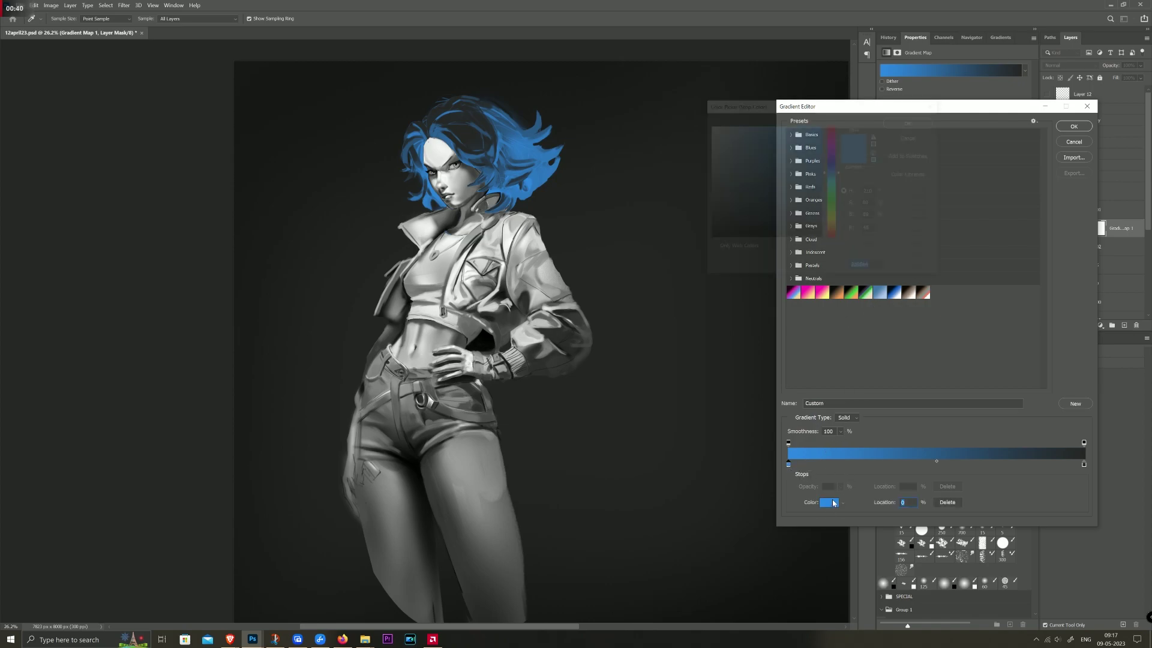
{"action": "left_click", "coordinate": [834, 223]}
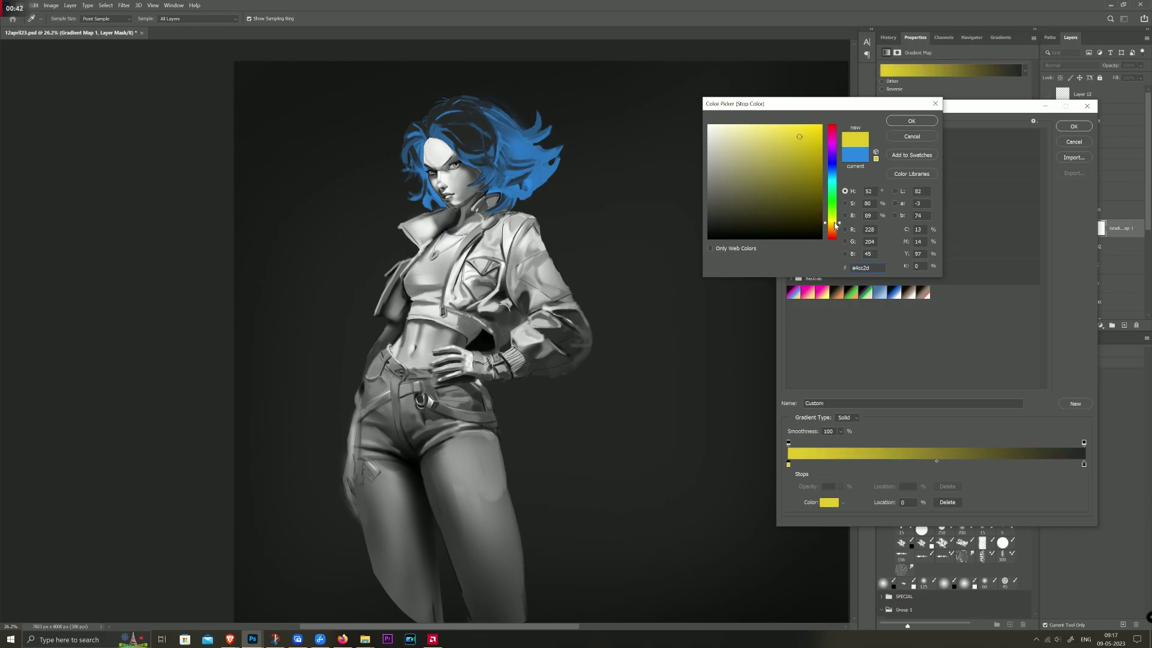
{"action": "left_click_drag", "start_coordinate": [834, 225], "coordinate": [835, 227]}
{"action": "mouse_move", "coordinate": [799, 137]}
{"action": "left_mouse_down"}
{"action": "mouse_move", "coordinate": [798, 181]}
{"action": "mouse_move", "coordinate": [779, 198]}
{"action": "left_mouse_up"}
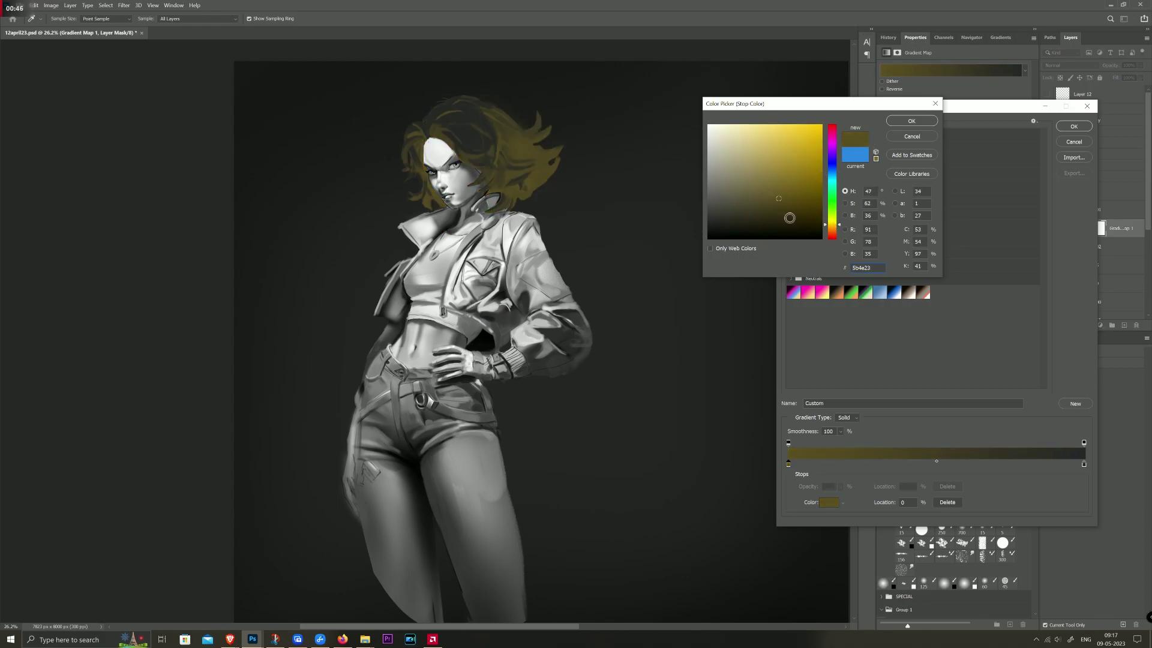
{"action": "mouse_move", "coordinate": [837, 225]}
{"action": "left_mouse_down"}
{"action": "mouse_move", "coordinate": [806, 162]}
{"action": "mouse_move", "coordinate": [804, 214]}
{"action": "left_mouse_up"}
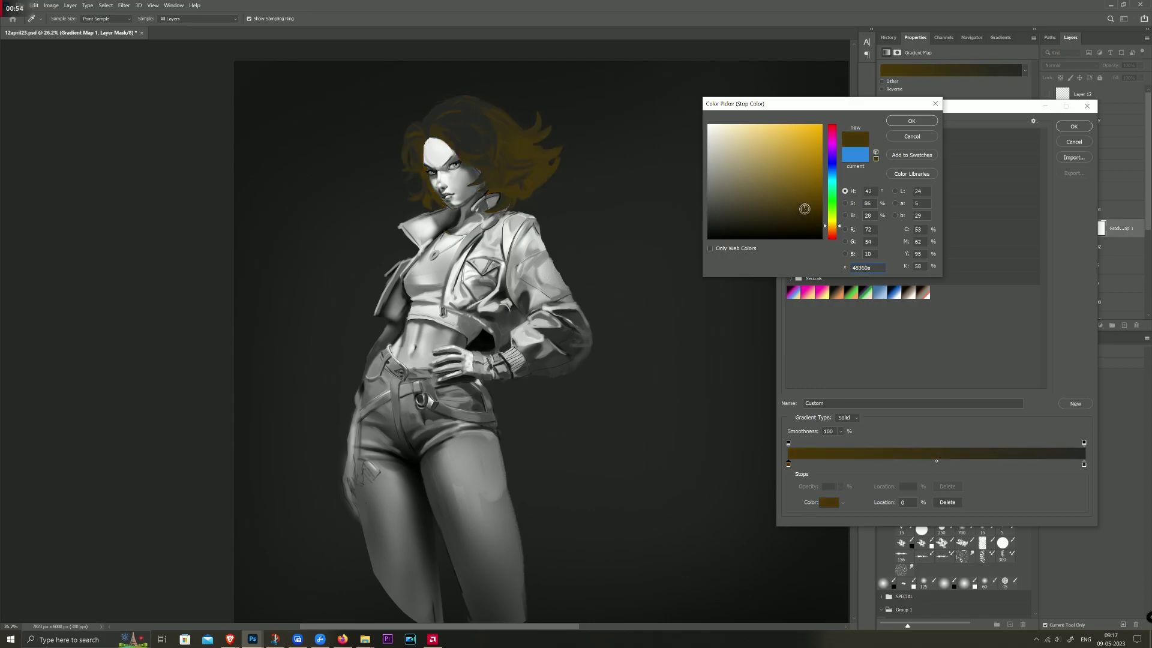
{"action": "mouse_move", "coordinate": [805, 208]}
{"action": "left_mouse_down"}
{"action": "mouse_move", "coordinate": [794, 215]}
{"action": "mouse_move", "coordinate": [810, 212]}
{"action": "left_mouse_up"}
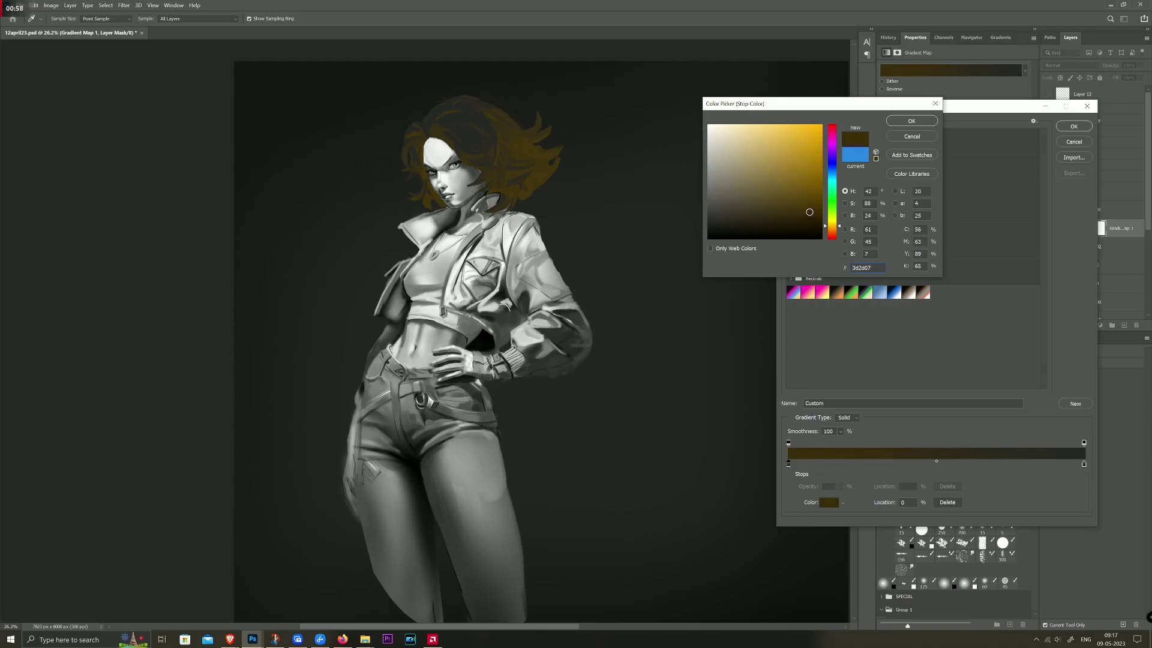
{"action": "left_click", "coordinate": [910, 121]}
Step: Set the gradient's right stop to pale golden yellow f1d272
{"action": "left_click", "coordinate": [1083, 464]}
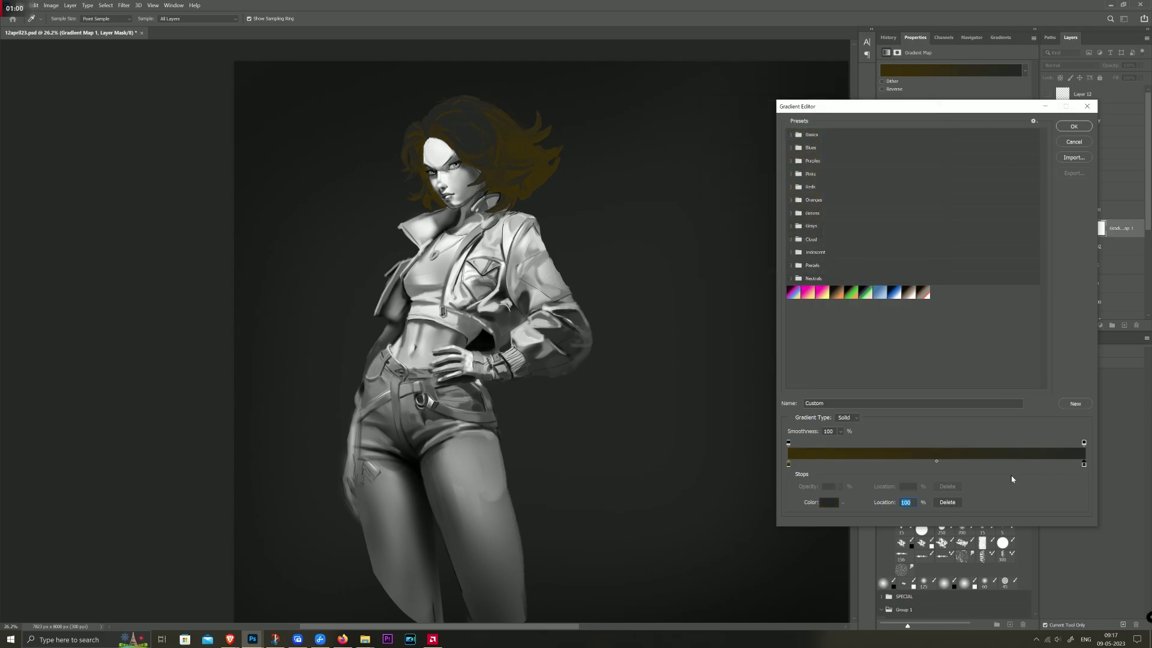
{"action": "left_click", "coordinate": [838, 503]}
{"action": "left_click_drag", "start_coordinate": [837, 238], "coordinate": [837, 228]}
{"action": "left_click", "coordinate": [760, 142]}
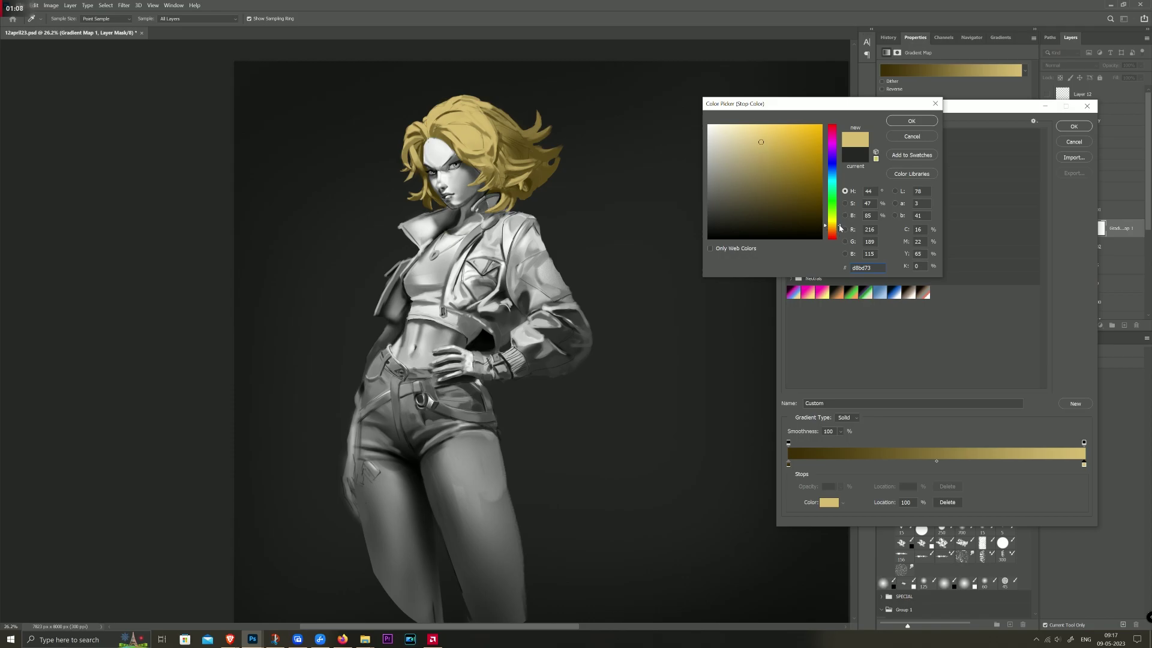
{"action": "left_click_drag", "start_coordinate": [839, 228], "coordinate": [833, 231]}
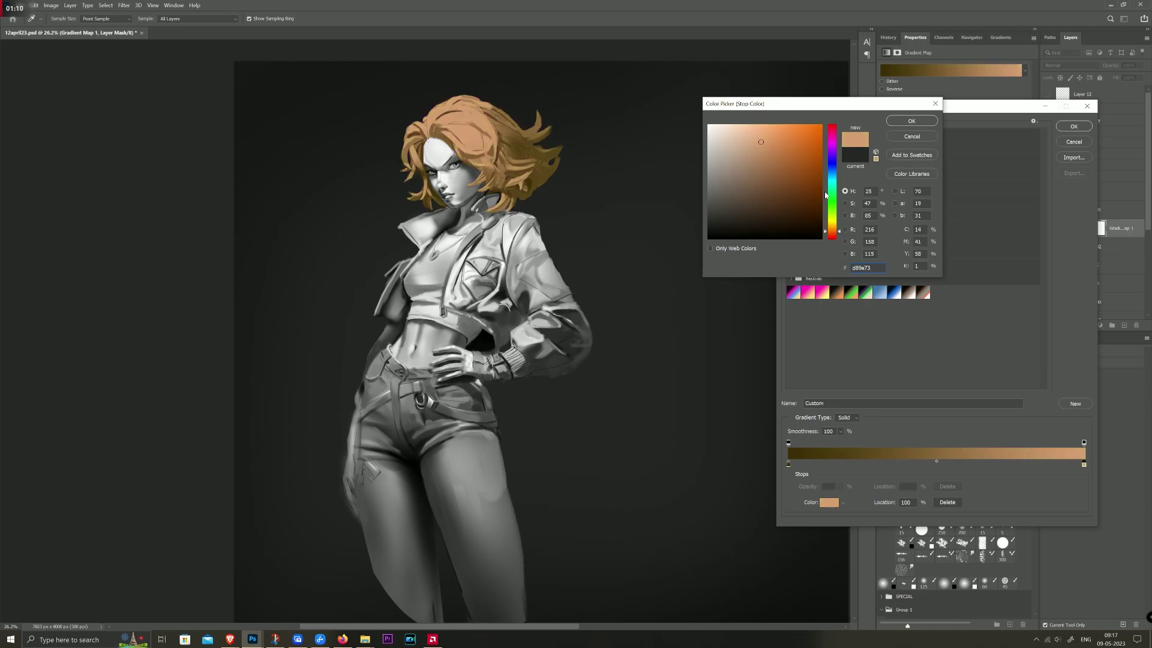
{"action": "left_click", "coordinate": [754, 134]}
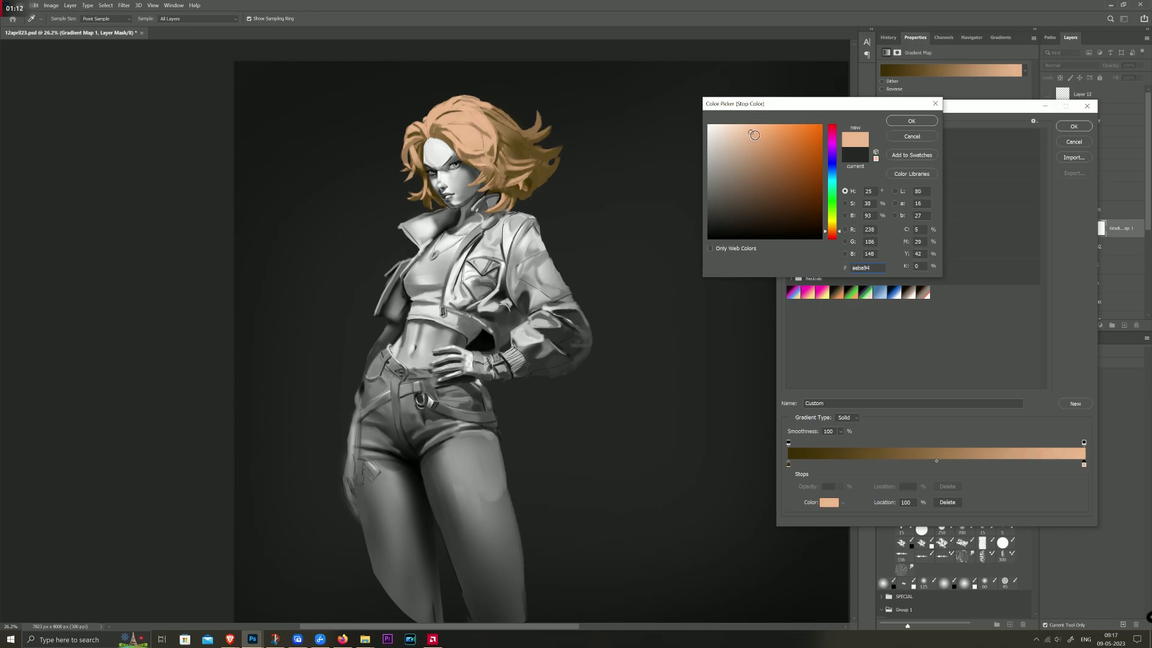
{"action": "left_click_drag", "start_coordinate": [756, 136], "coordinate": [768, 131]}
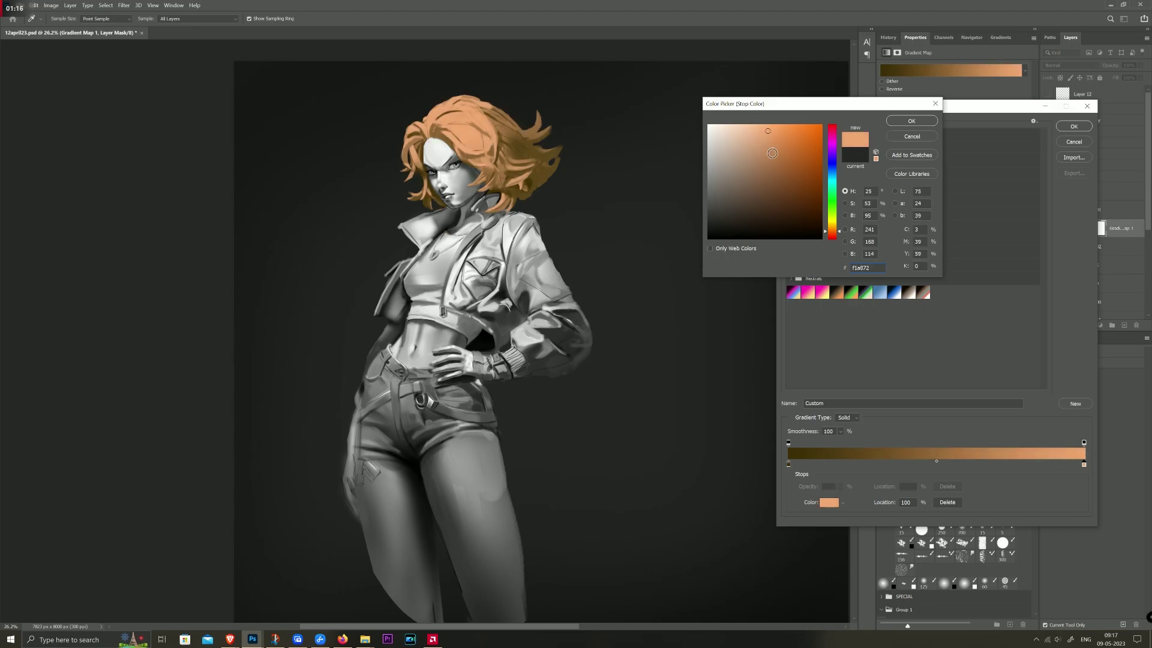
{"action": "left_click_drag", "start_coordinate": [839, 231], "coordinate": [840, 227]}
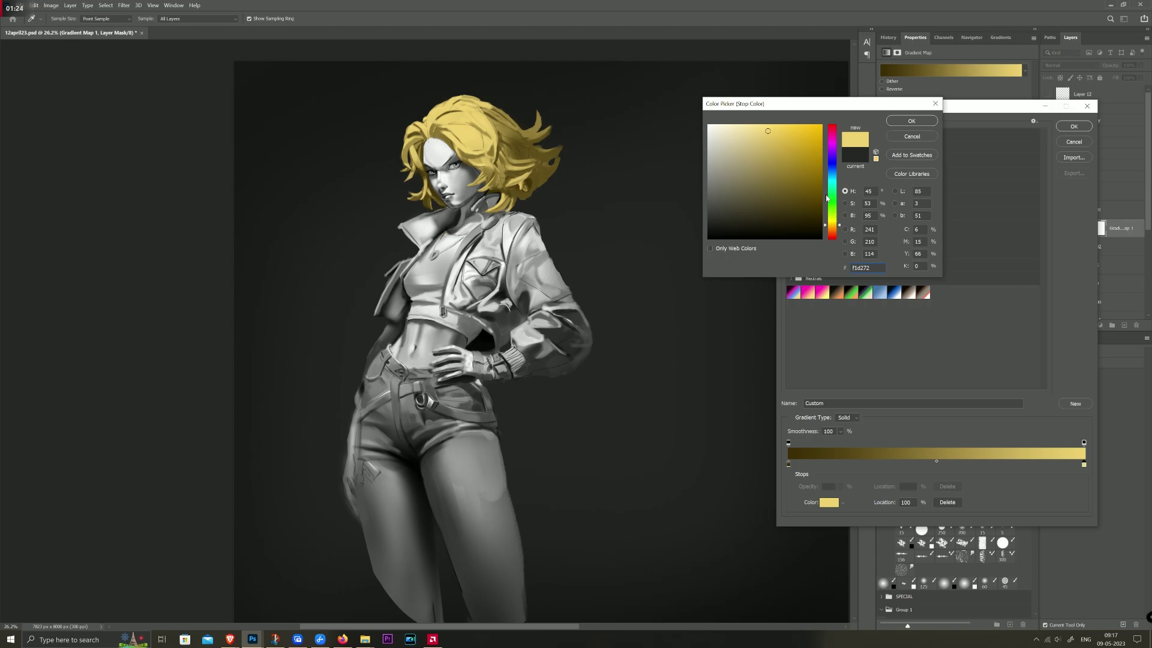
{"action": "left_click", "coordinate": [910, 122]}
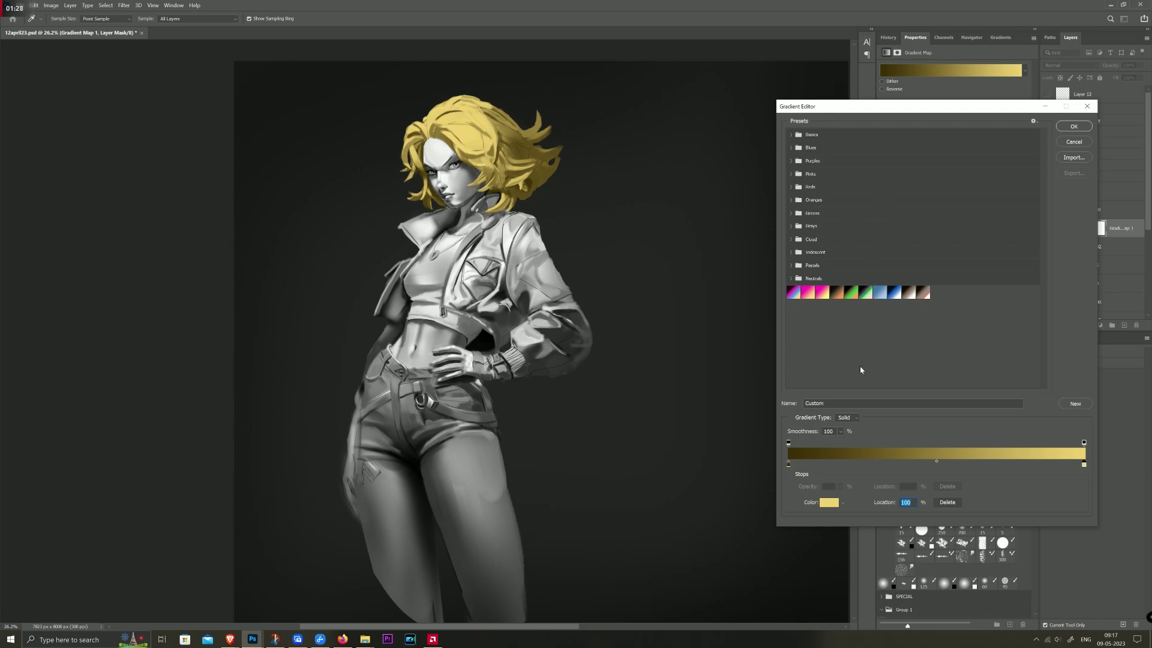
Step: Add an amber a57434 middle stop at 49% and apply the hair gradient
{"action": "left_click", "coordinate": [936, 460]}
{"action": "left_click_drag", "start_coordinate": [788, 464], "coordinate": [932, 464]}
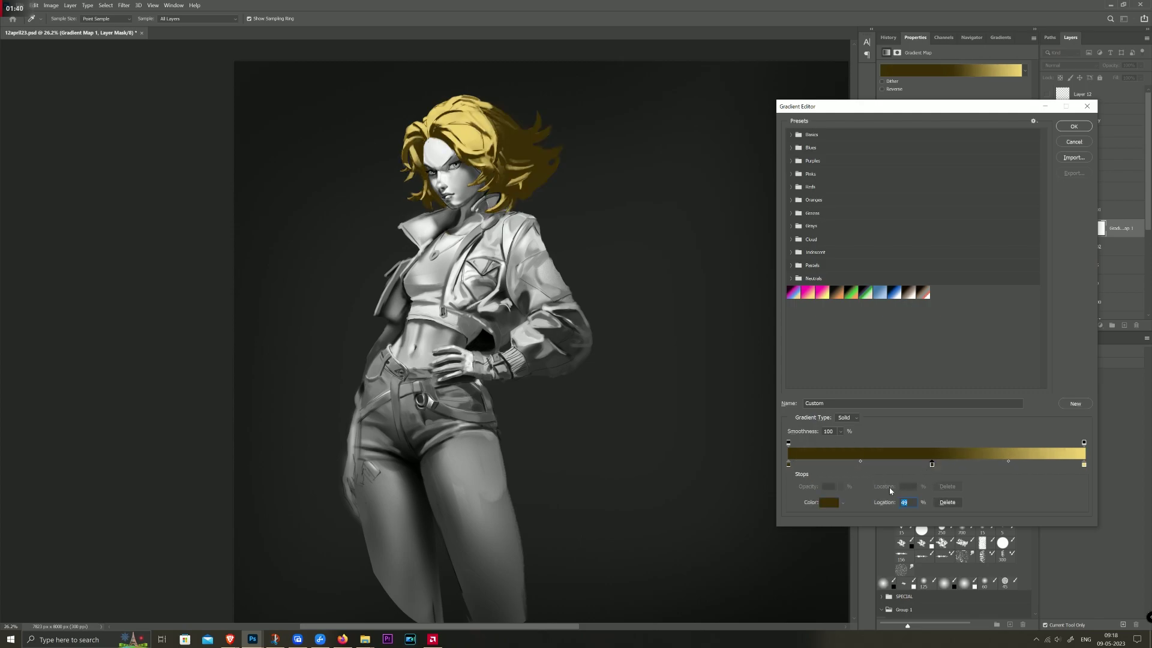
{"action": "left_click", "coordinate": [829, 502]}
{"action": "left_click", "coordinate": [785, 165]}
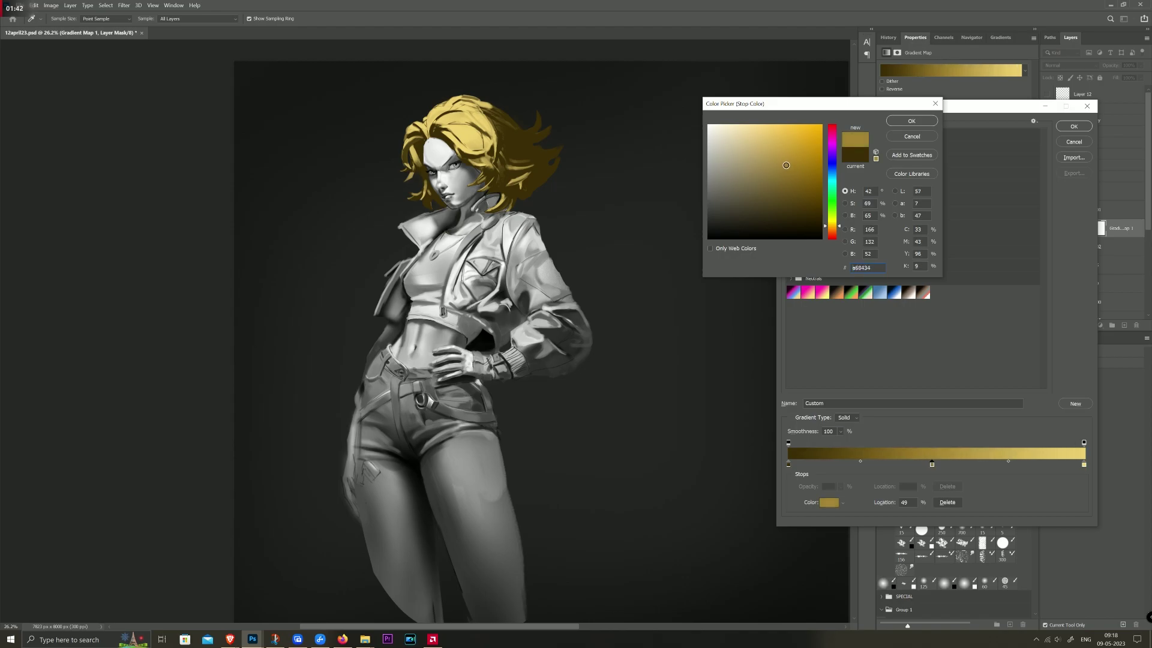
{"action": "left_click", "coordinate": [787, 170]}
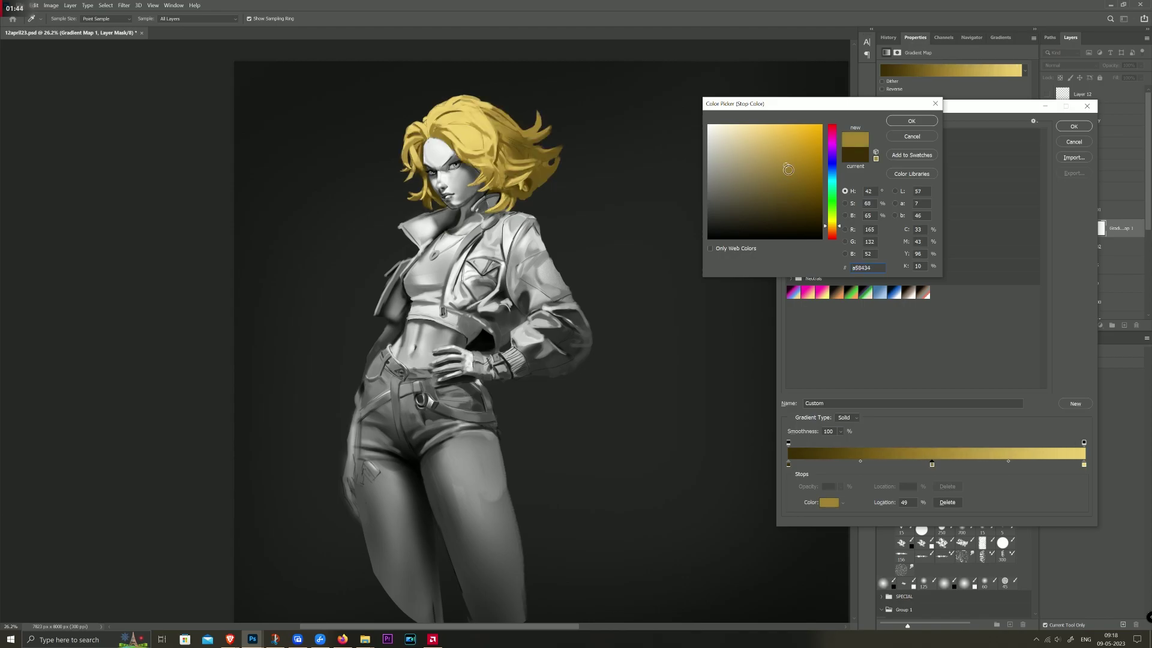
{"action": "left_click_drag", "start_coordinate": [833, 227], "coordinate": [831, 229]}
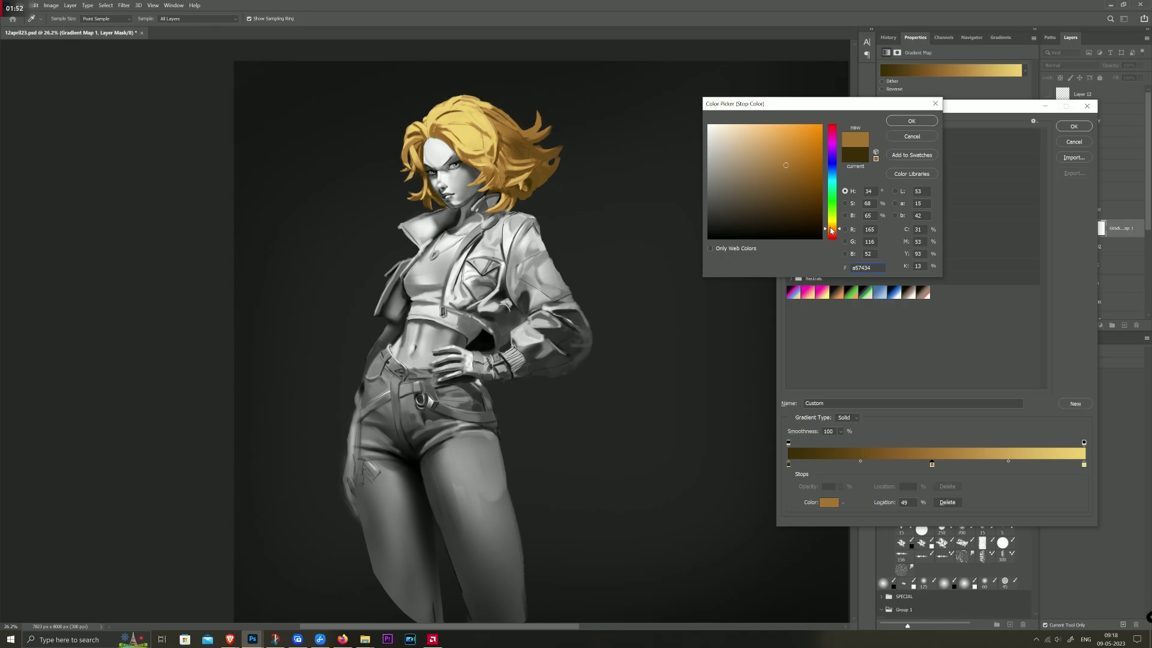
{"action": "left_click", "coordinate": [915, 123]}
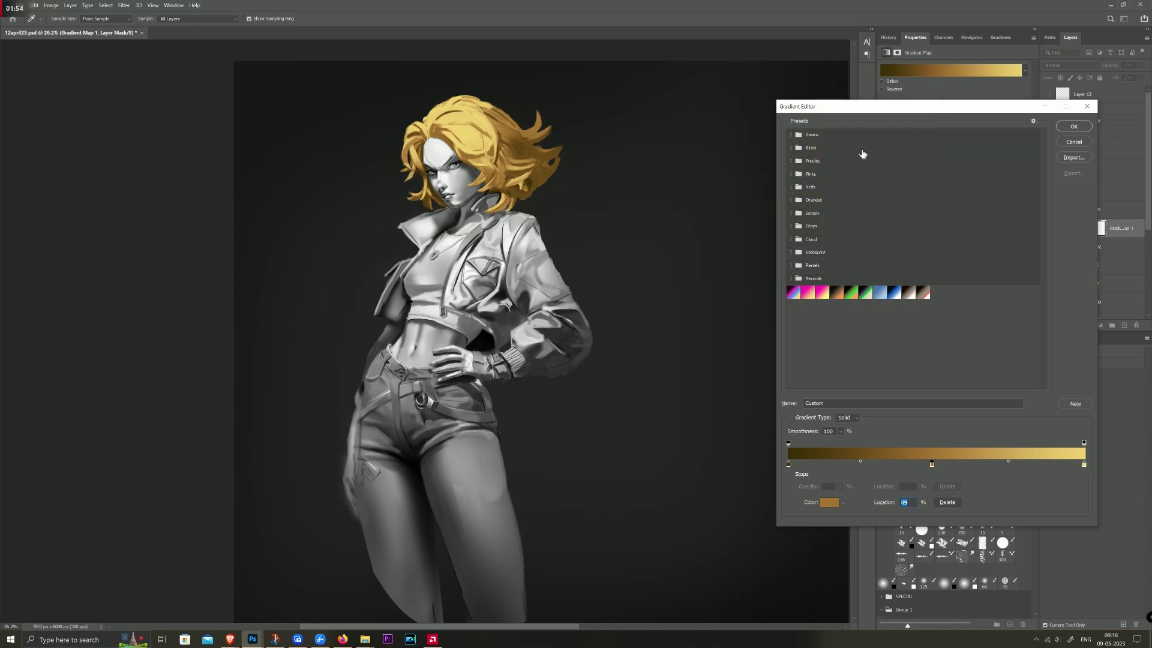
{"action": "left_click", "coordinate": [1060, 128]}
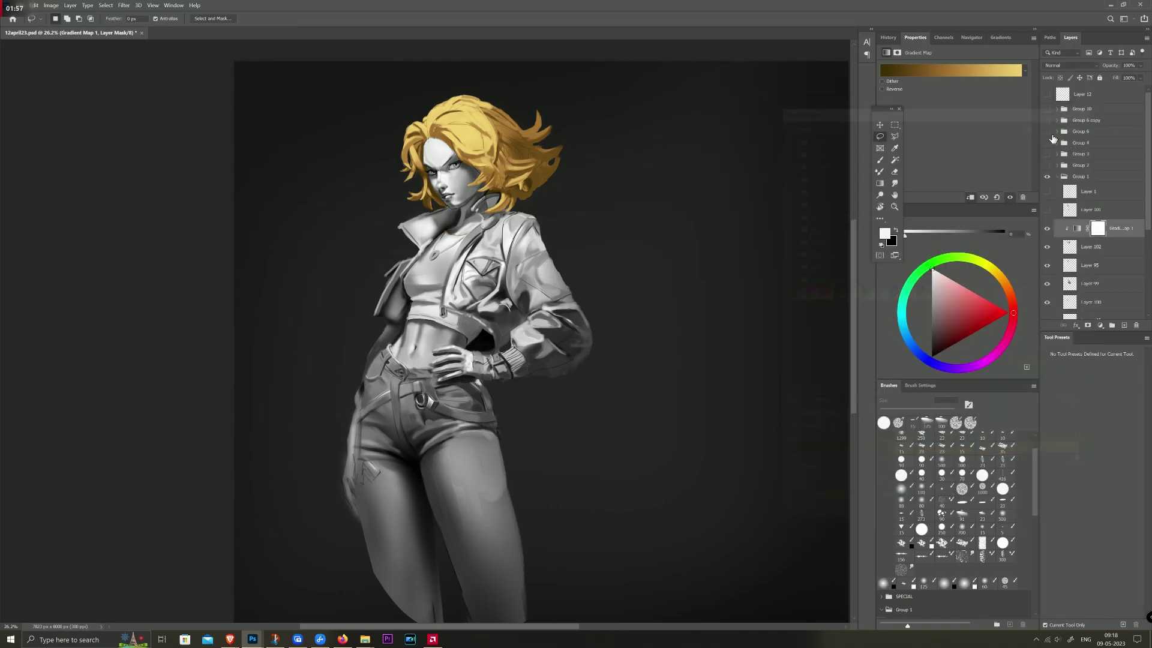
Step: Group Layer 102 with its gradient map and name the group 'hair'
{"action": "left_click", "coordinate": [1098, 247], "text": "ctrl"}
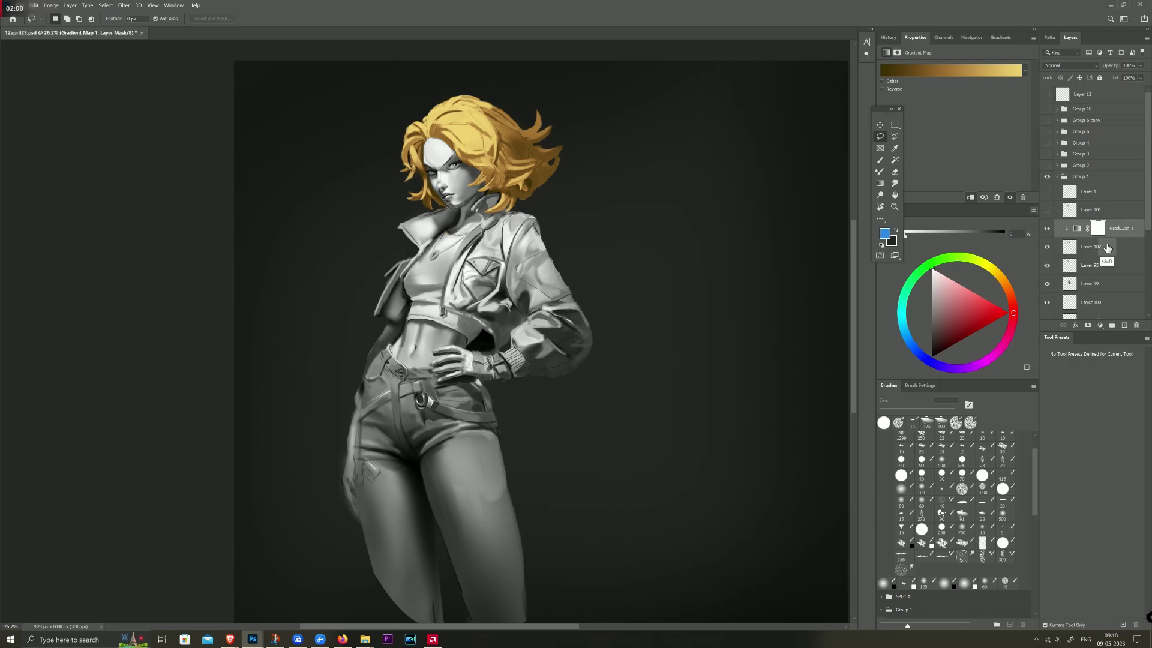
{"action": "key", "text": "ctrl+g"}
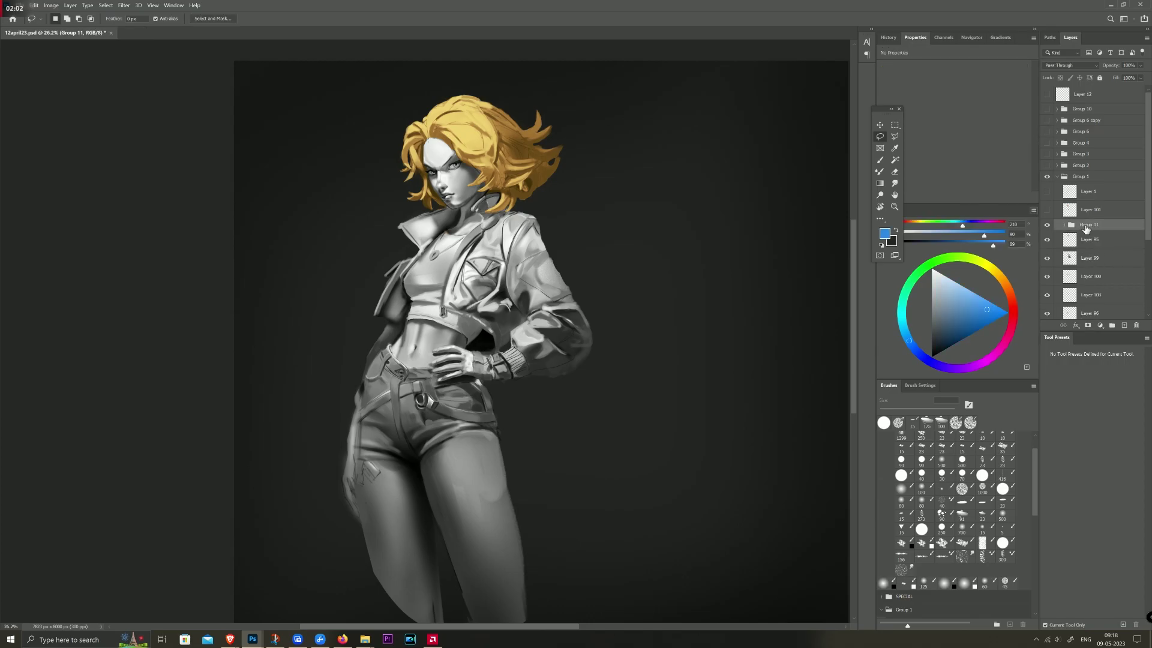
{"action": "double_click", "coordinate": [1087, 225]}
{"action": "type", "text": "hair"}
{"action": "key", "text": "Return"}
Step: Toggle layer visibility to find which layers hold the jacket parts
{"action": "left_click", "coordinate": [1048, 240]}
{"action": "left_click", "coordinate": [1047, 258]}
{"action": "left_click", "coordinate": [1048, 258]}
{"action": "left_click", "coordinate": [1047, 295]}
{"action": "left_click", "coordinate": [1047, 275]}
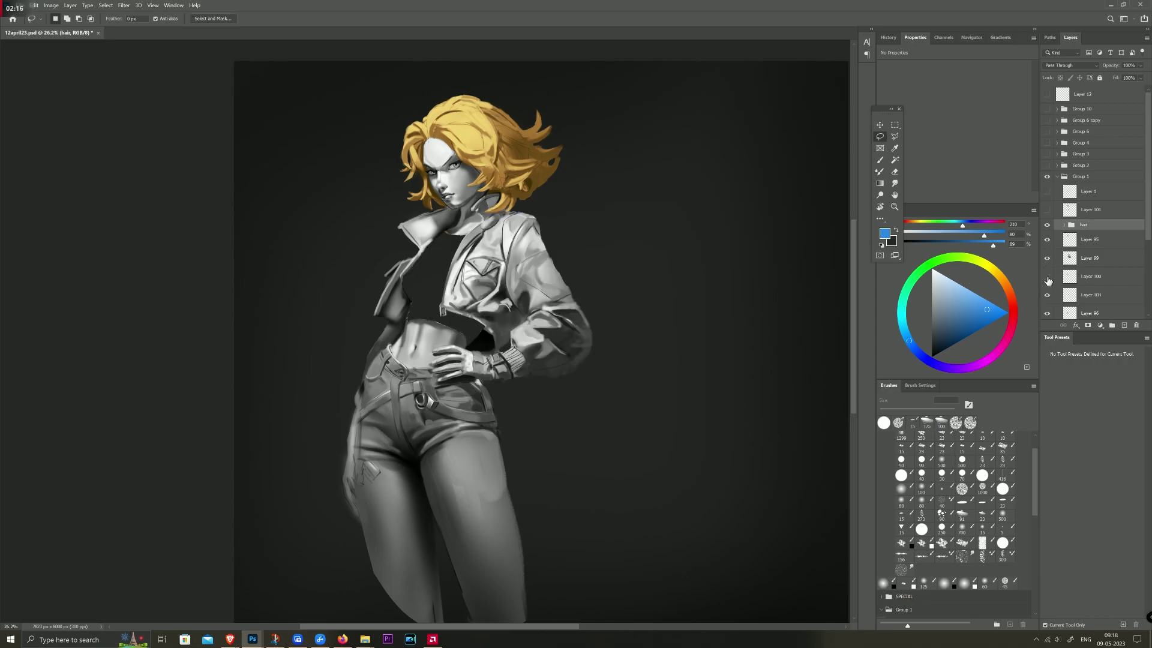
{"action": "left_click", "coordinate": [1047, 313]}
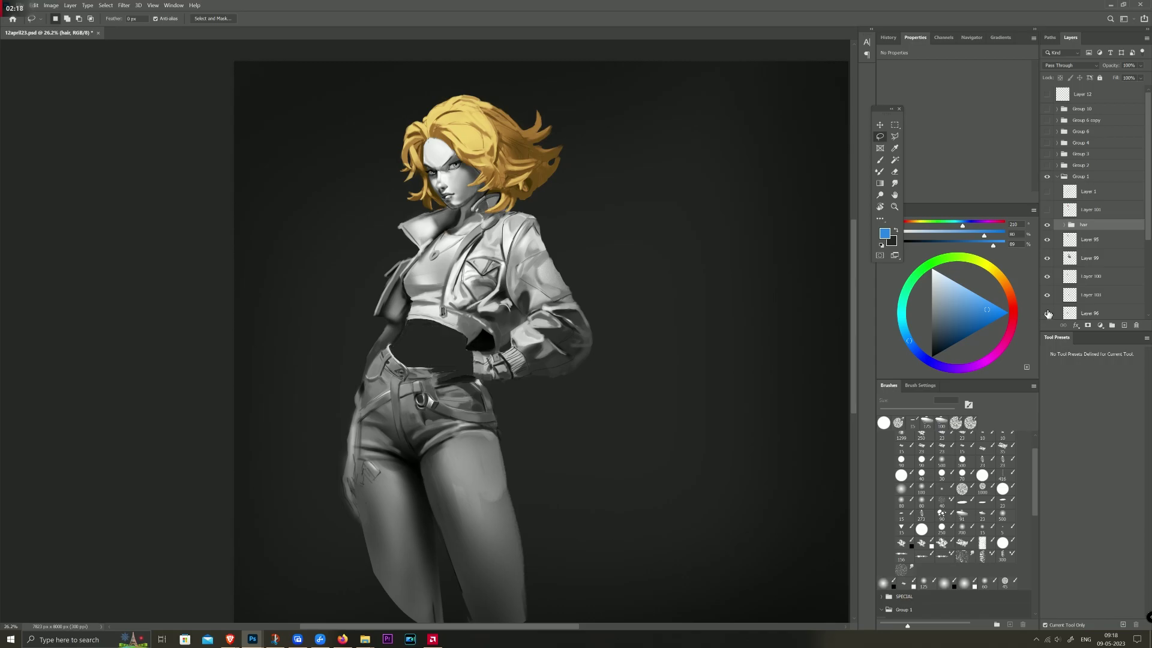
{"action": "left_click", "coordinate": [1048, 314]}
{"action": "scroll", "coordinate": [1109, 252], "scroll_direction": "down", "scroll_amount": 1}
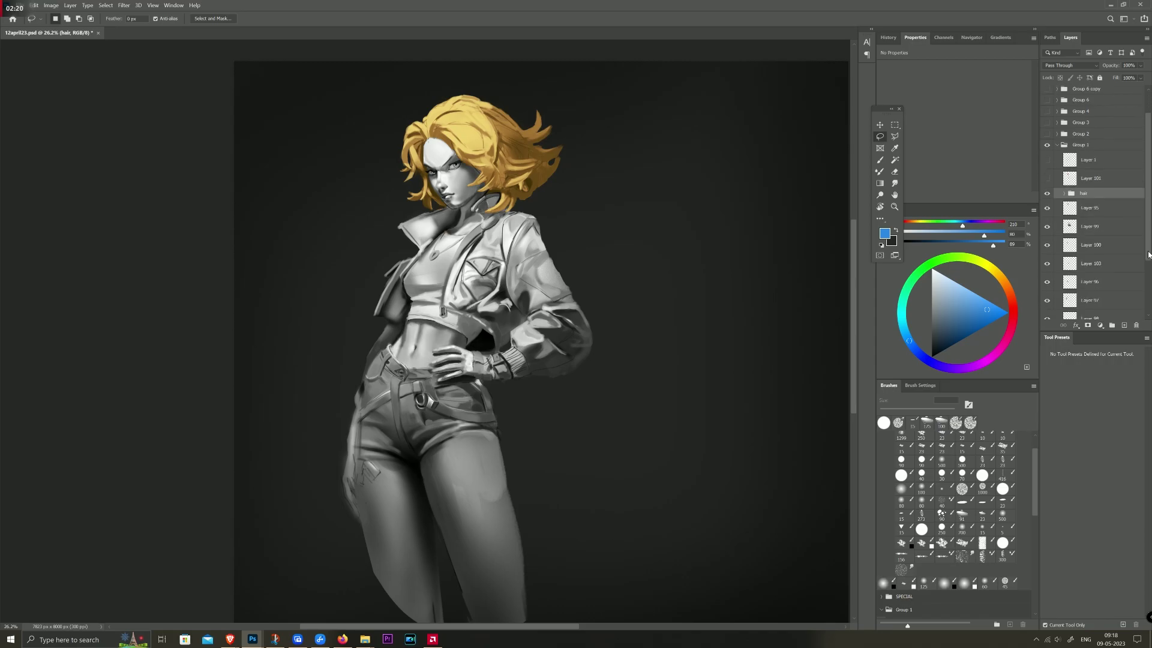
{"action": "scroll", "coordinate": [1078, 266], "scroll_direction": "down", "scroll_amount": 2}
{"action": "left_click", "coordinate": [1047, 276]}
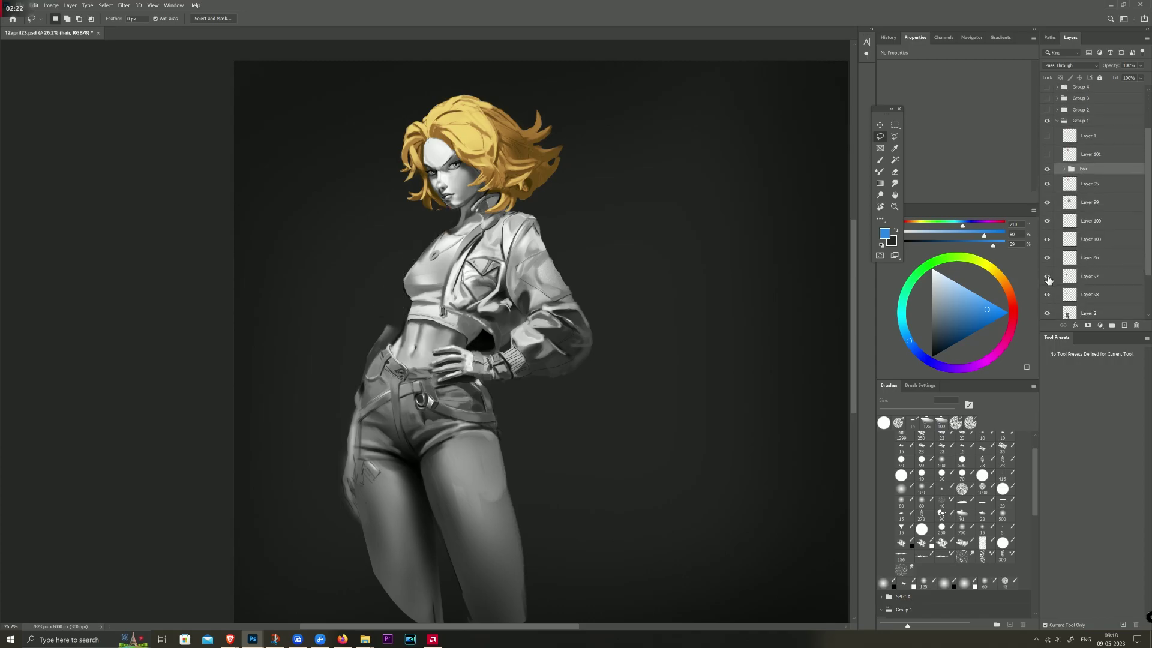
{"action": "left_click", "coordinate": [1047, 277]}
{"action": "left_click", "coordinate": [1048, 204]}
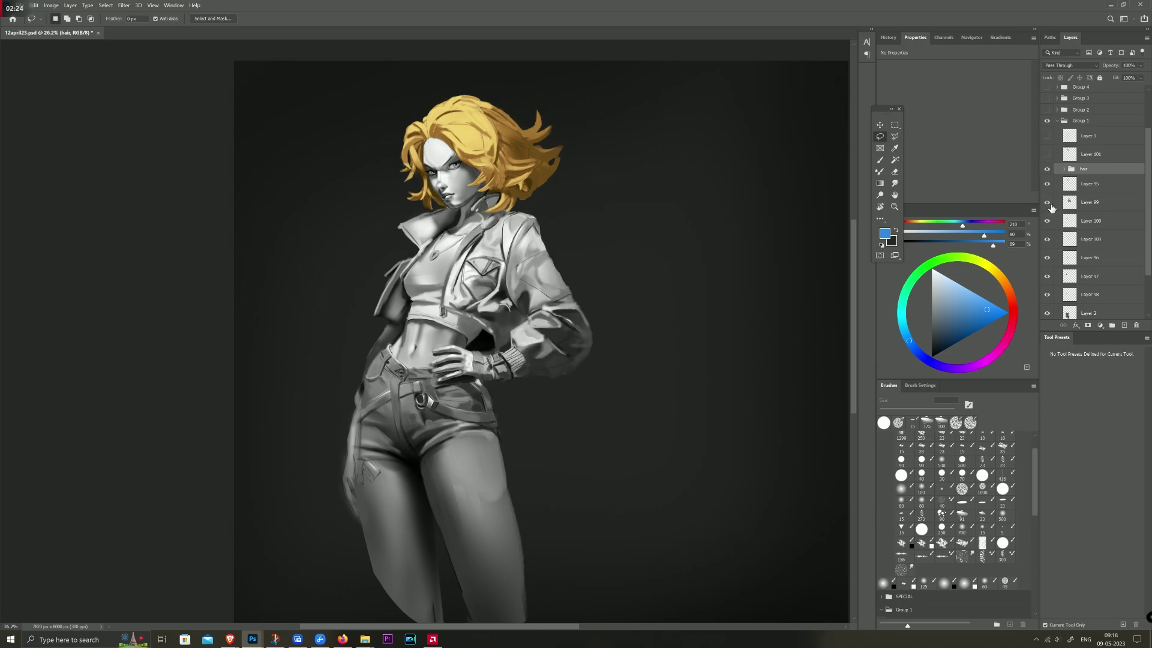
Step: Move Layer 99 beside Layer 97, merge the two jacket layers and group the result
{"action": "mouse_move", "coordinate": [1084, 206]}
{"action": "left_mouse_down"}
{"action": "mouse_move", "coordinate": [1080, 267]}
{"action": "mouse_move", "coordinate": [1048, 265]}
{"action": "left_mouse_up"}
{"action": "left_click", "coordinate": [1047, 257]}
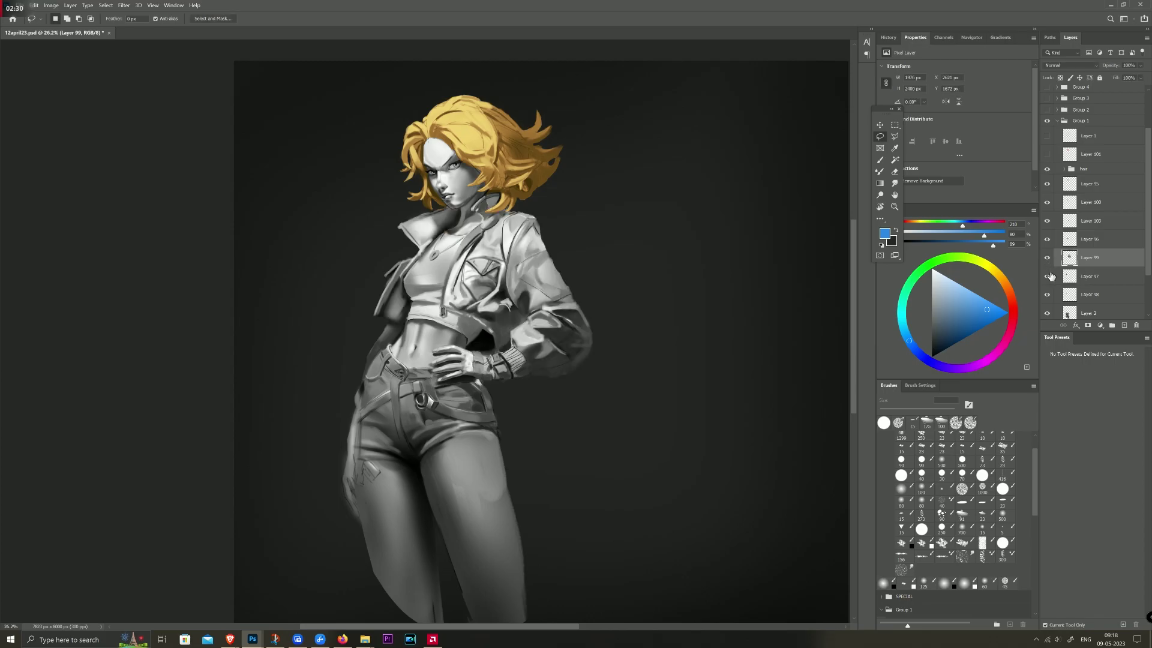
{"action": "left_click_drag", "start_coordinate": [1048, 276], "coordinate": [1048, 267]}
{"action": "left_click", "coordinate": [1047, 257]}
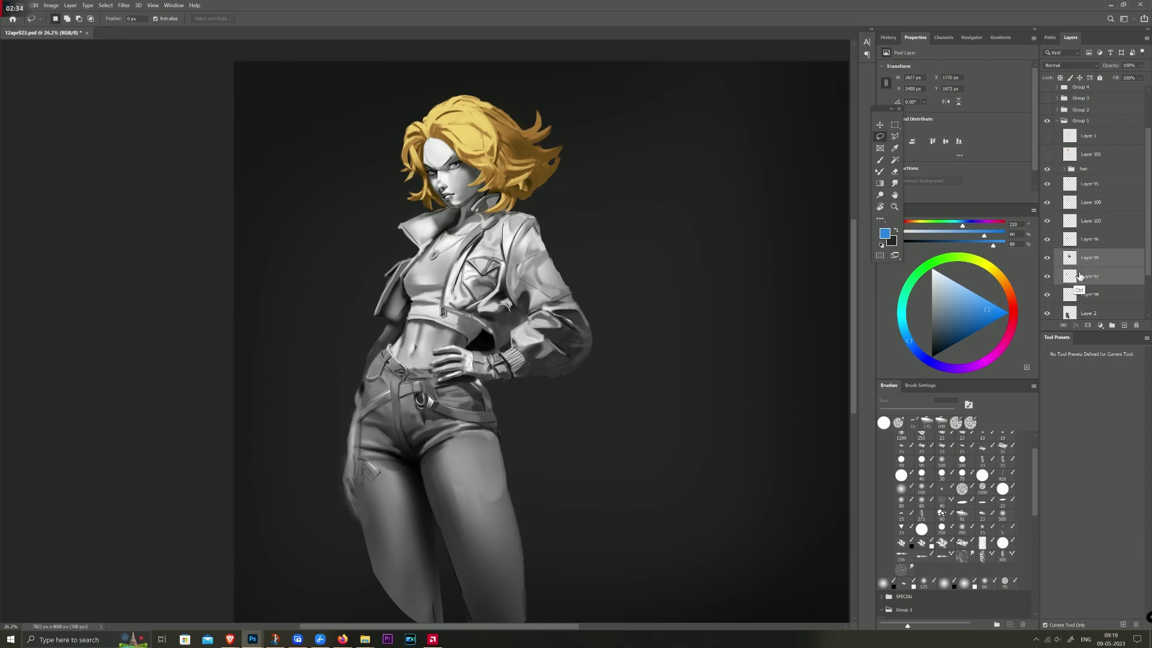
{"action": "key", "text": "ctrl+e"}
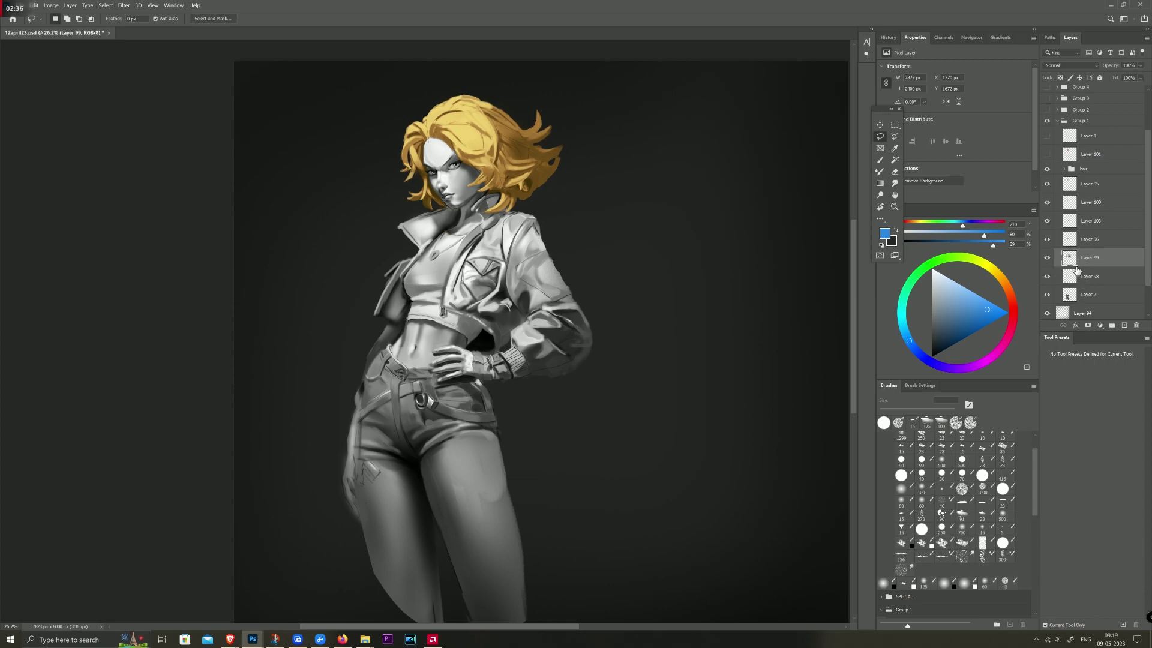
{"action": "key", "text": "ctrl+g"}
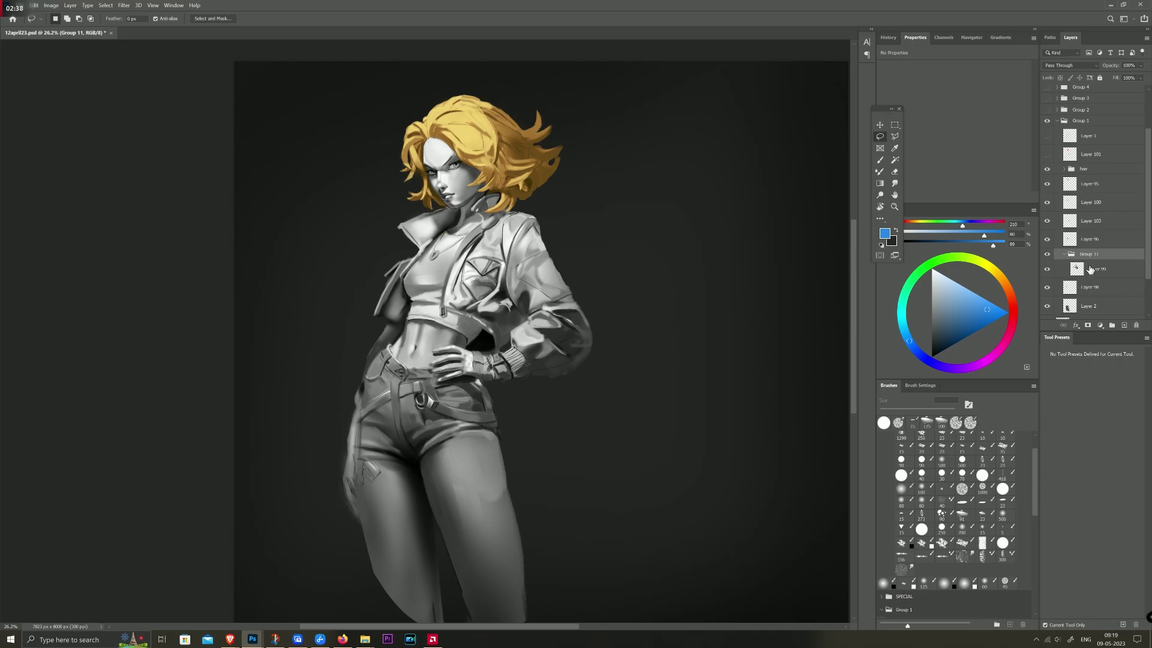
{"action": "left_click", "coordinate": [1091, 269]}
Step: Add a Gradient Map clipped to the jacket layer, starting from the blue-to-white preset
{"action": "left_click", "coordinate": [1100, 324]}
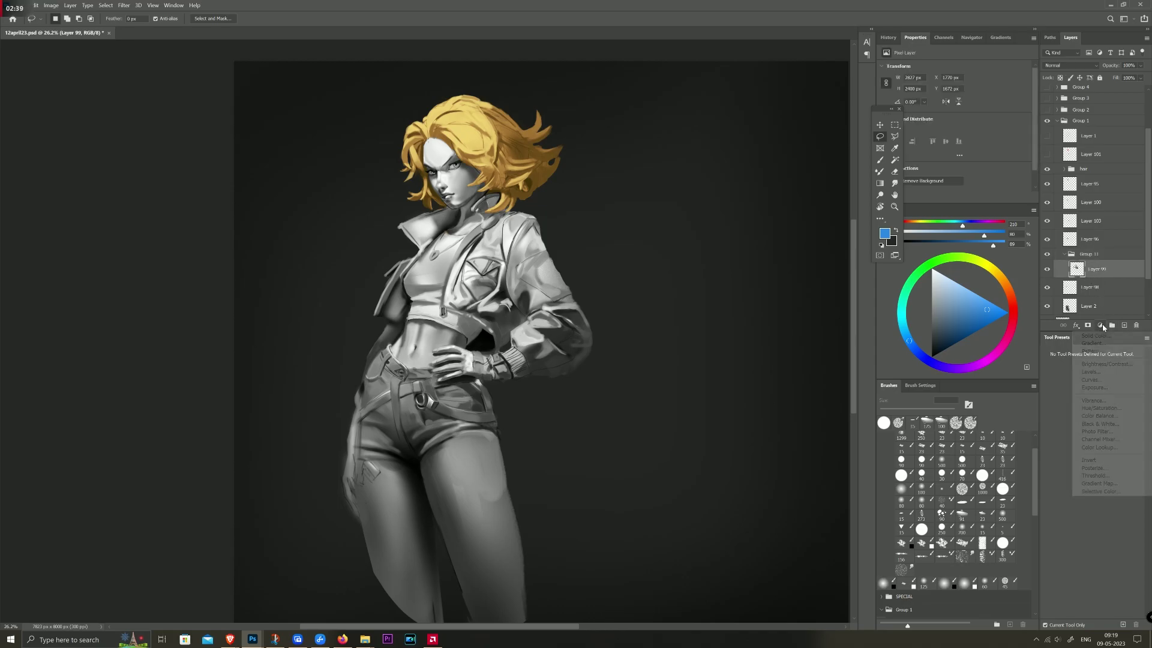
{"action": "left_click", "coordinate": [1111, 484]}
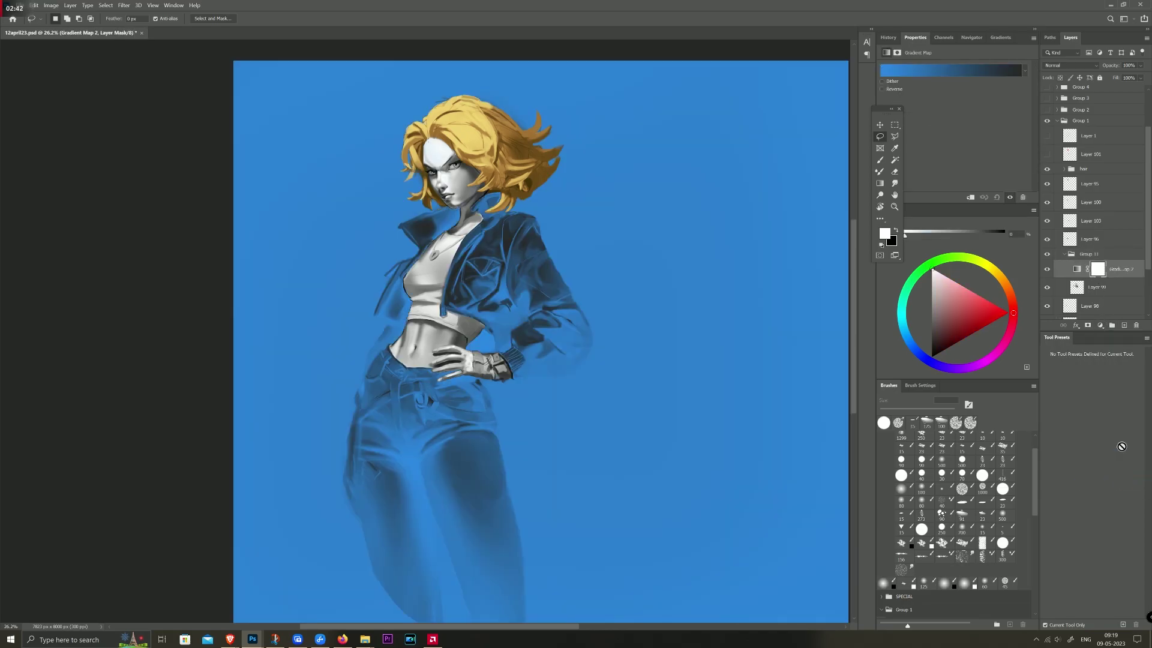
{"action": "left_click", "coordinate": [970, 198]}
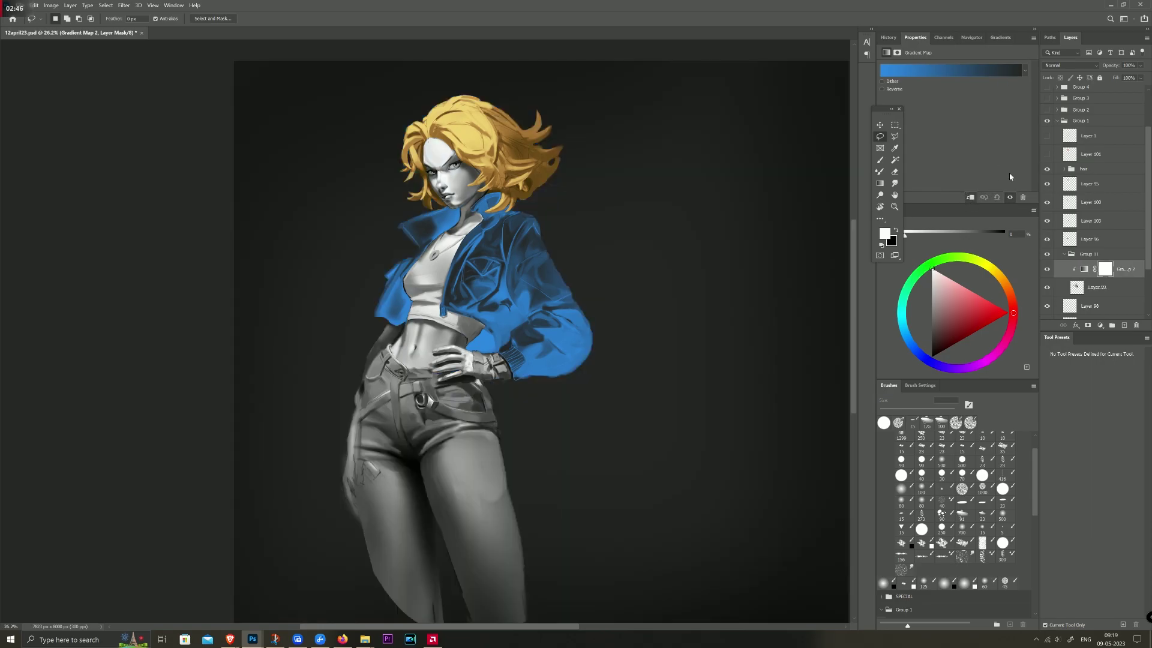
{"action": "left_click", "coordinate": [974, 72]}
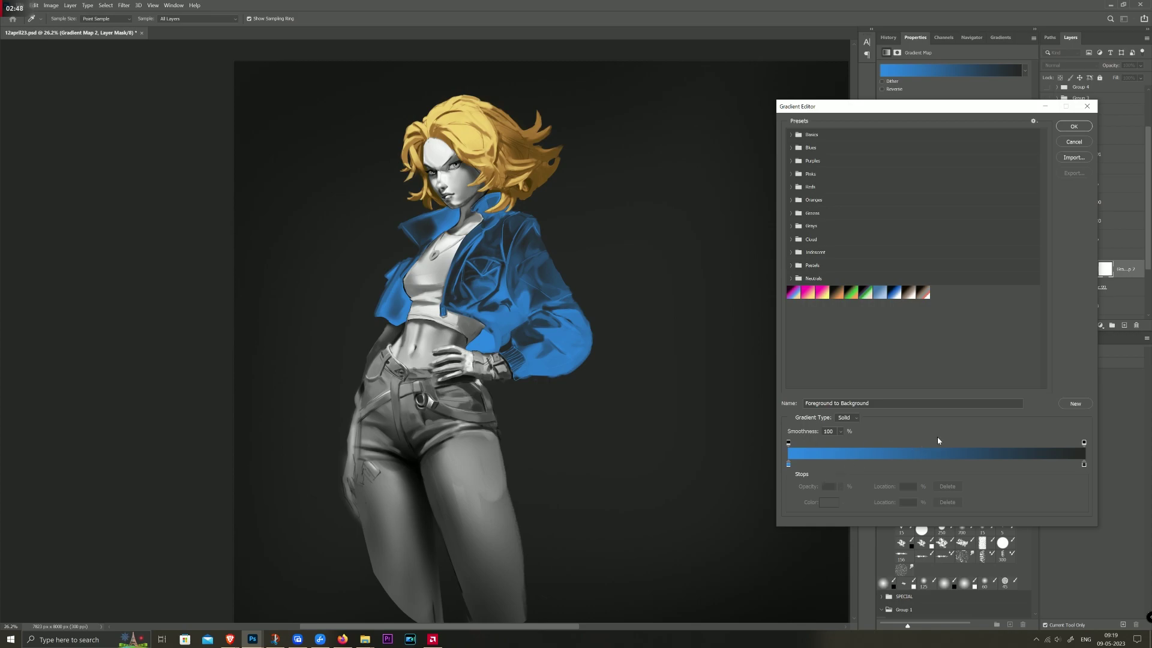
{"action": "left_click", "coordinate": [894, 297]}
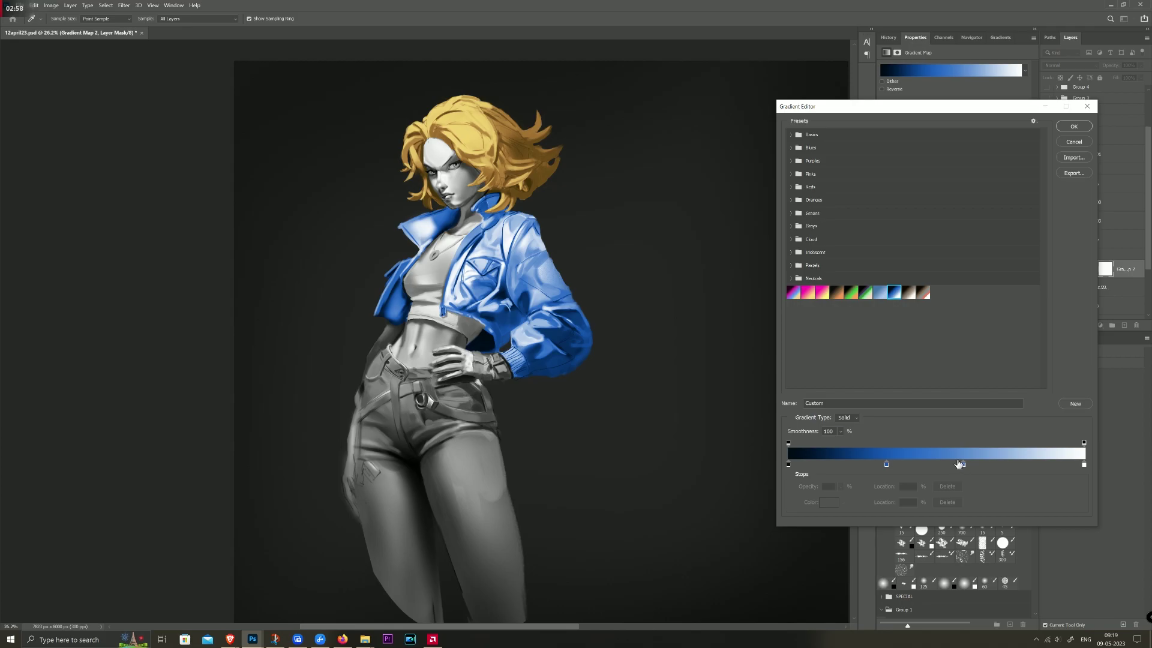
Step: Recolour the gradient's white end stop to a light blue
{"action": "left_click", "coordinate": [1084, 465]}
{"action": "left_click", "coordinate": [829, 502]}
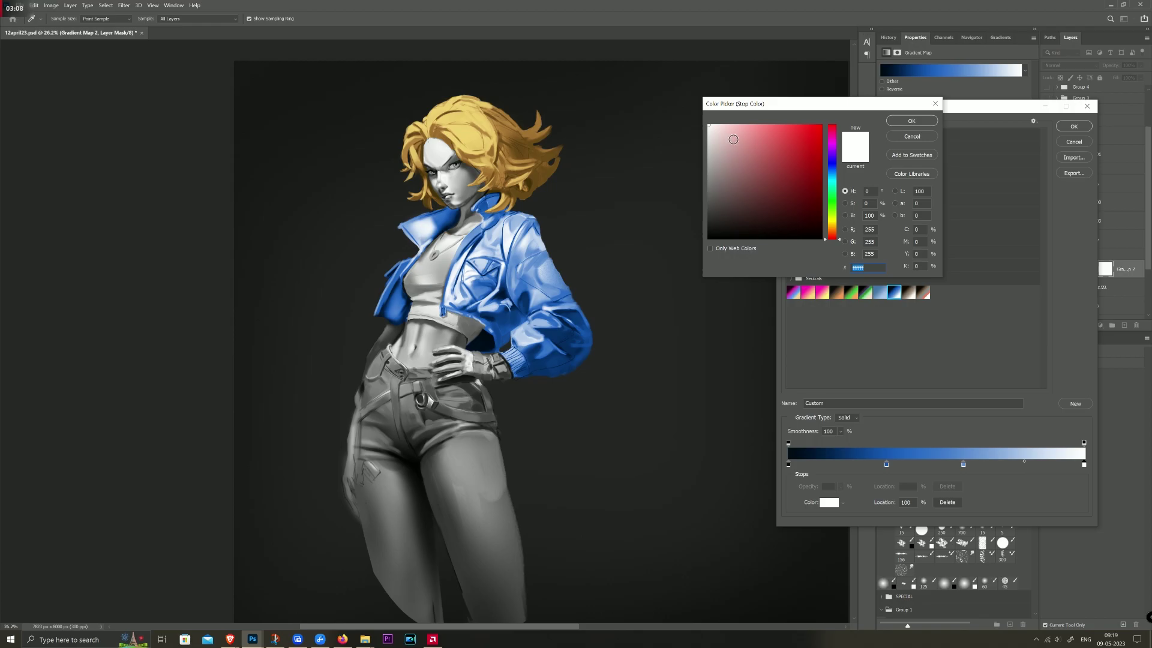
{"action": "left_click", "coordinate": [834, 166]}
{"action": "left_click_drag", "start_coordinate": [835, 166], "coordinate": [837, 172]}
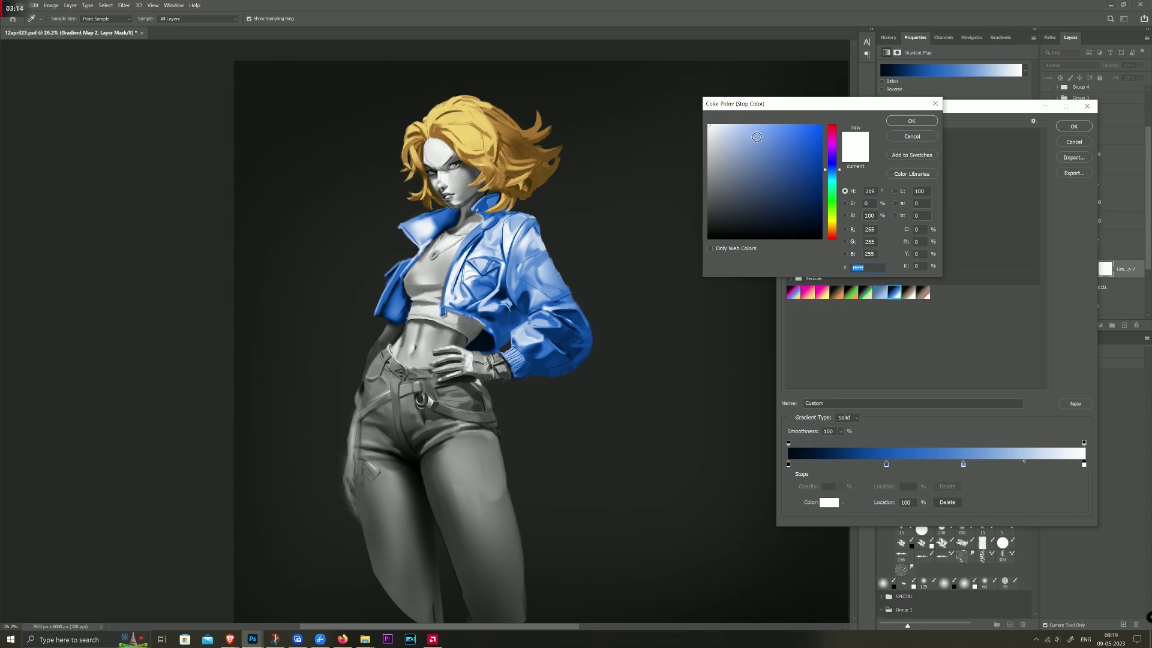
{"action": "left_click", "coordinate": [763, 156]}
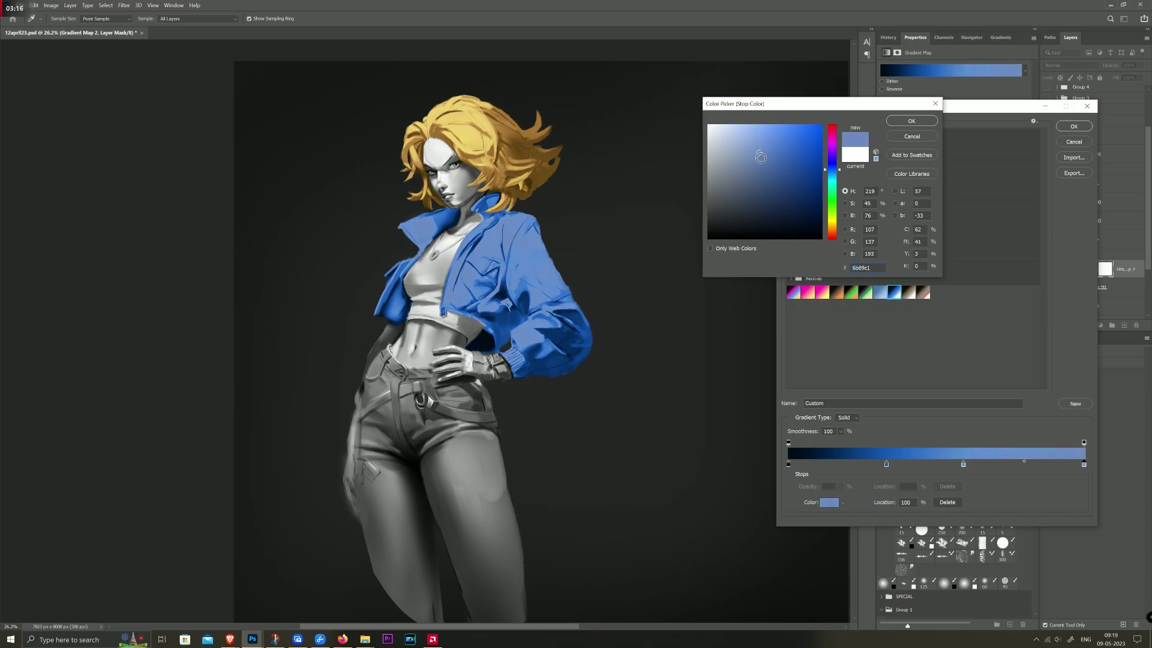
{"action": "left_click", "coordinate": [764, 148]}
{"action": "left_click", "coordinate": [761, 153]}
{"action": "left_click", "coordinate": [752, 159]}
{"action": "left_click", "coordinate": [891, 123]}
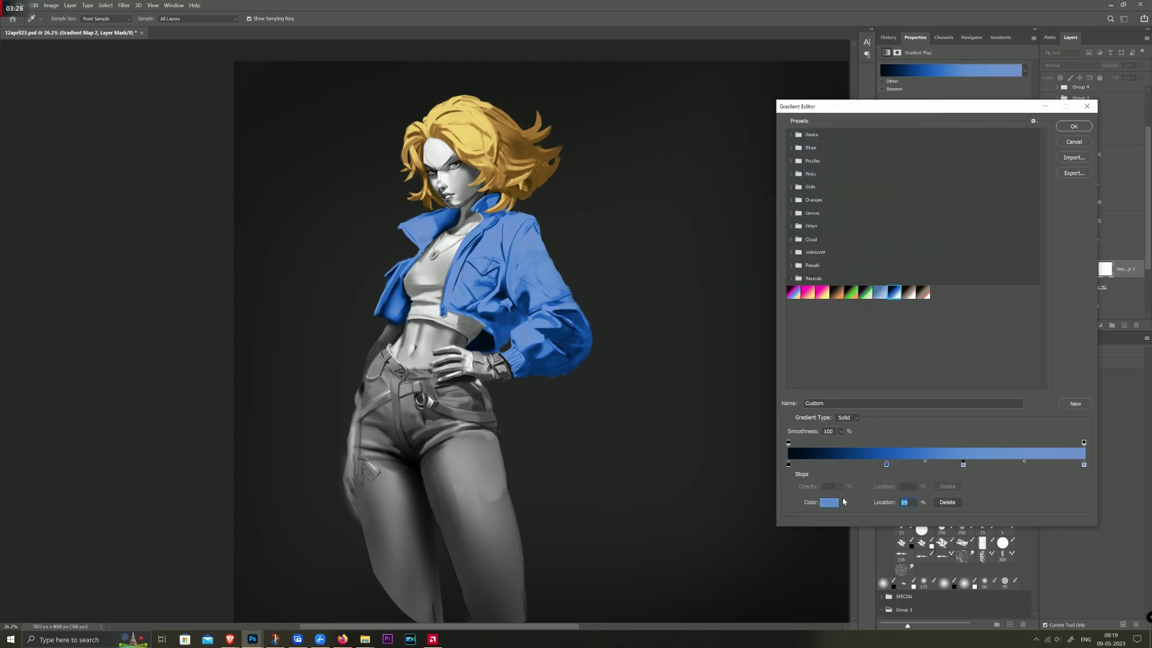
Step: Make the 59% middle stop a vivid blue
{"action": "left_click", "coordinate": [830, 503]}
{"action": "left_click", "coordinate": [789, 177]}
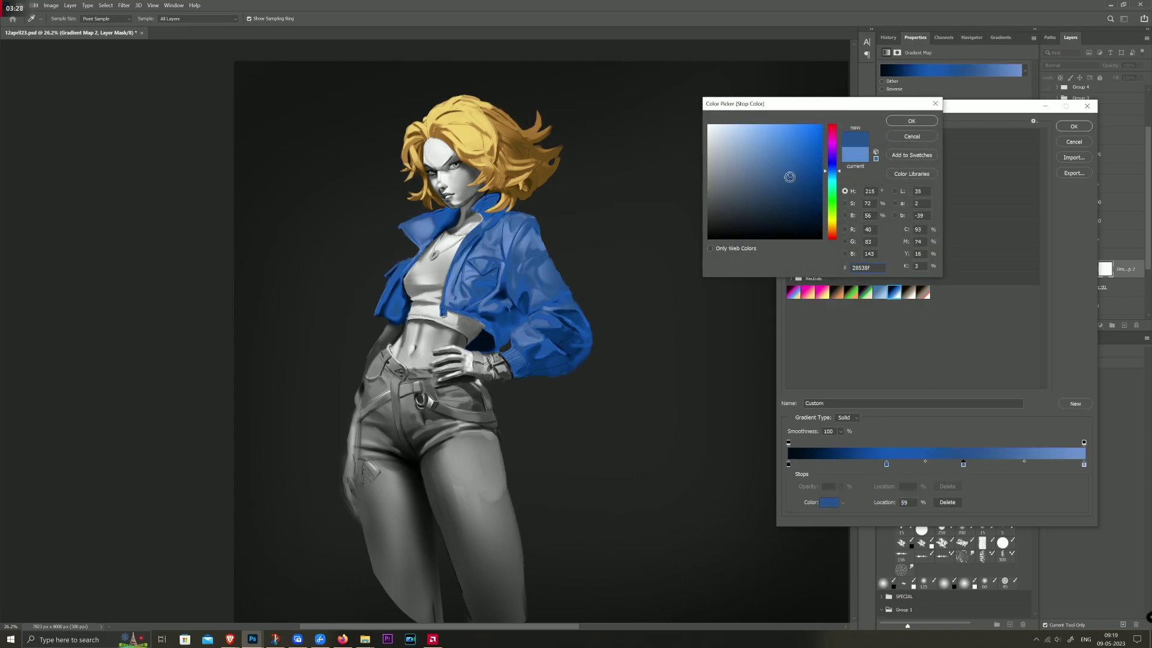
{"action": "mouse_move", "coordinate": [789, 177]}
{"action": "left_mouse_down"}
{"action": "mouse_move", "coordinate": [792, 162]}
{"action": "mouse_move", "coordinate": [808, 162]}
{"action": "mouse_move", "coordinate": [805, 194]}
{"action": "mouse_move", "coordinate": [780, 198]}
{"action": "mouse_move", "coordinate": [779, 183]}
{"action": "left_mouse_up"}
{"action": "left_click", "coordinate": [917, 122]}
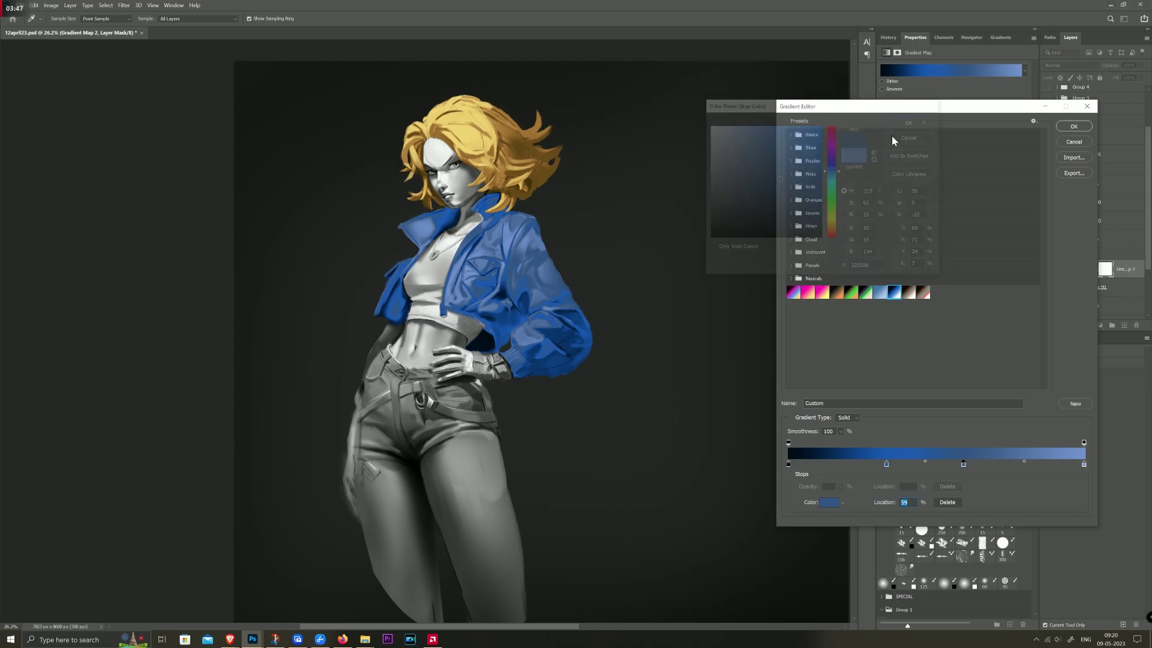
Step: Set the 33% stop to a saturated, nearly black navy
{"action": "left_click", "coordinate": [886, 465]}
{"action": "left_click", "coordinate": [829, 503]}
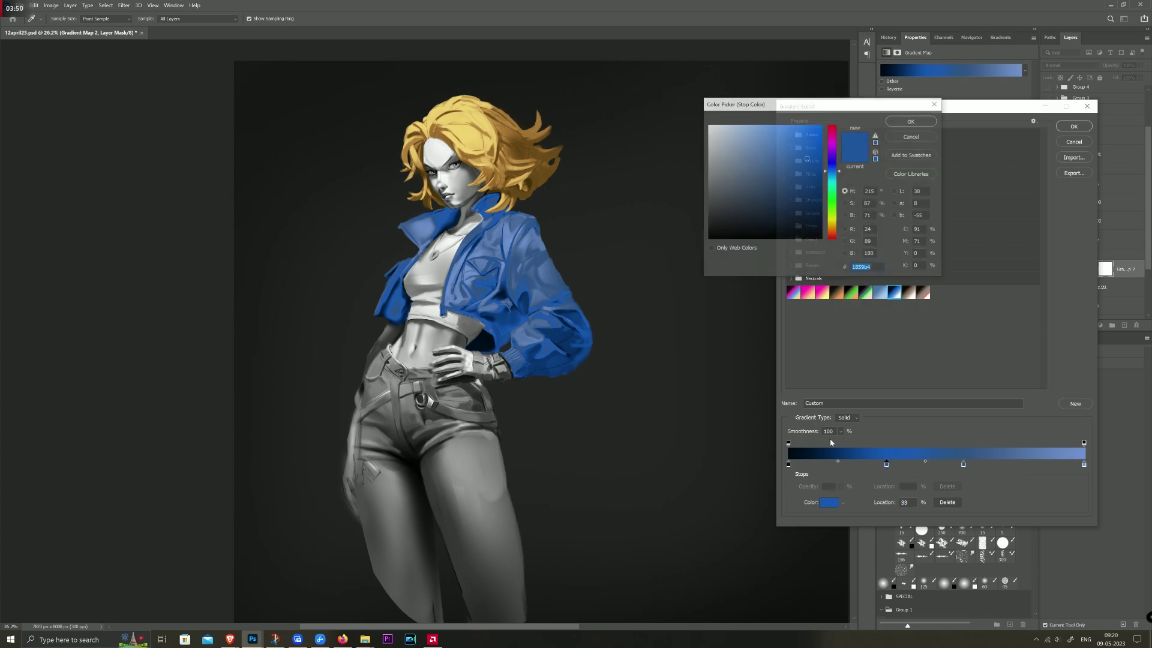
{"action": "left_click_drag", "start_coordinate": [794, 193], "coordinate": [777, 201]}
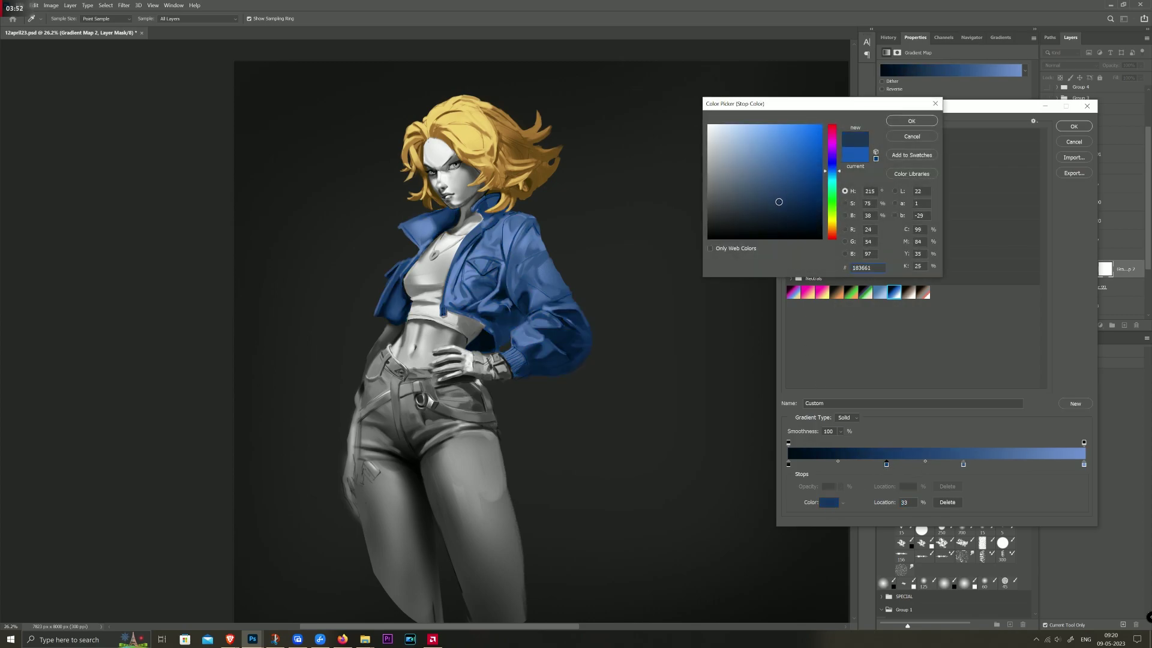
{"action": "left_click_drag", "start_coordinate": [777, 202], "coordinate": [767, 212]}
{"action": "mouse_move", "coordinate": [769, 208]}
{"action": "left_mouse_down"}
{"action": "mouse_move", "coordinate": [778, 223]}
{"action": "mouse_move", "coordinate": [779, 202]}
{"action": "mouse_move", "coordinate": [792, 222]}
{"action": "mouse_move", "coordinate": [773, 195]}
{"action": "mouse_move", "coordinate": [784, 188]}
{"action": "mouse_move", "coordinate": [788, 208]}
{"action": "mouse_move", "coordinate": [780, 199]}
{"action": "mouse_move", "coordinate": [794, 206]}
{"action": "left_mouse_up"}
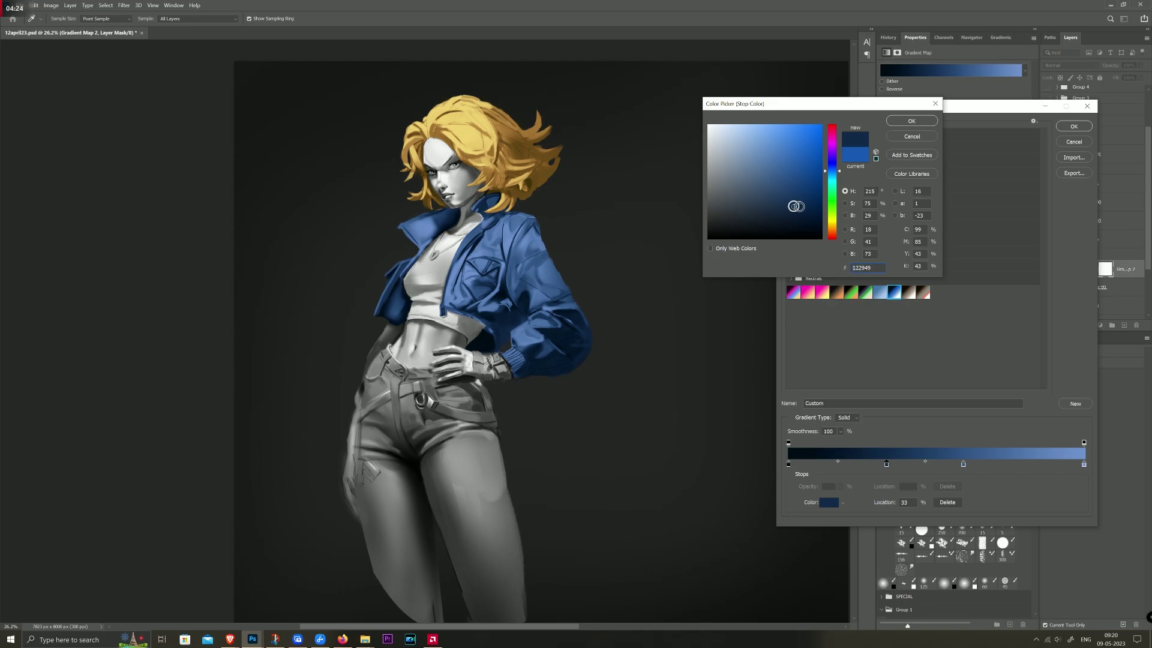
{"action": "left_click_drag", "start_coordinate": [794, 206], "coordinate": [800, 207]}
{"action": "left_click", "coordinate": [911, 121]}
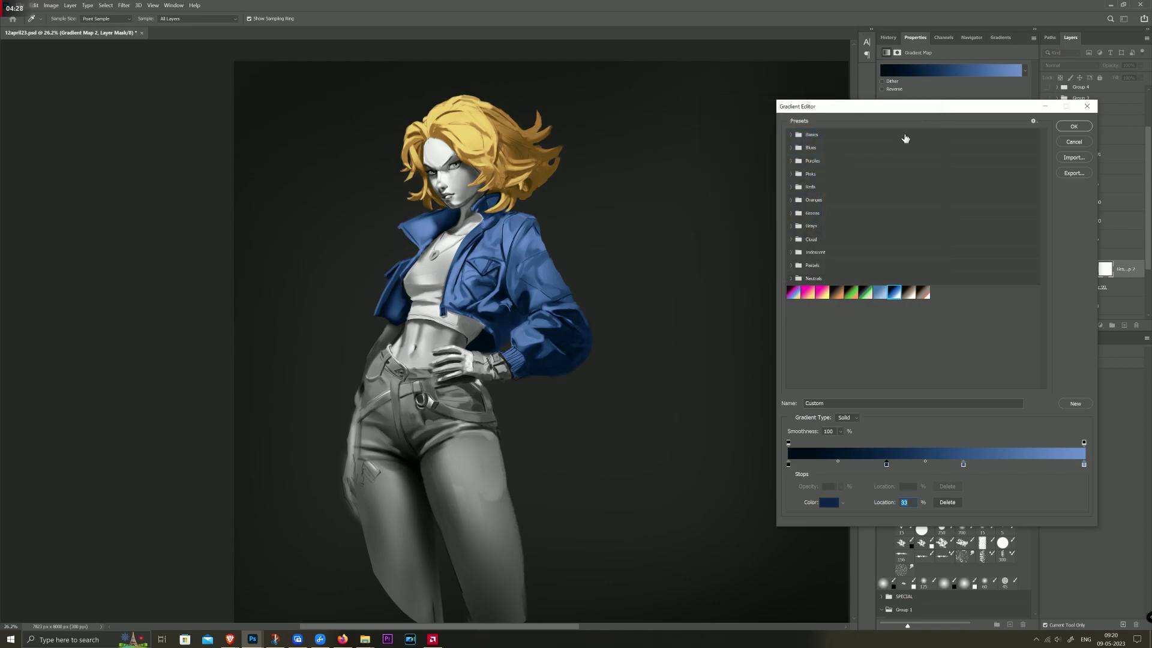
Step: Accept the jacket gradient and rename the jacket's group to 'jacket'
{"action": "left_click", "coordinate": [1074, 126]}
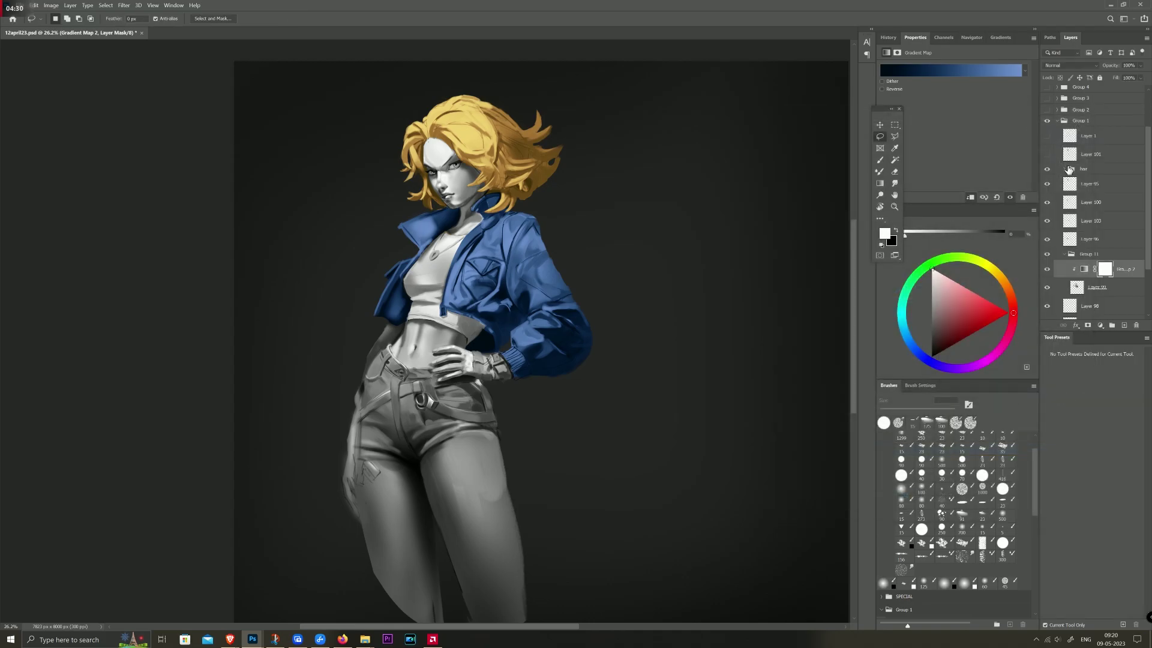
{"action": "left_click_drag", "start_coordinate": [1146, 247], "coordinate": [1148, 300]}
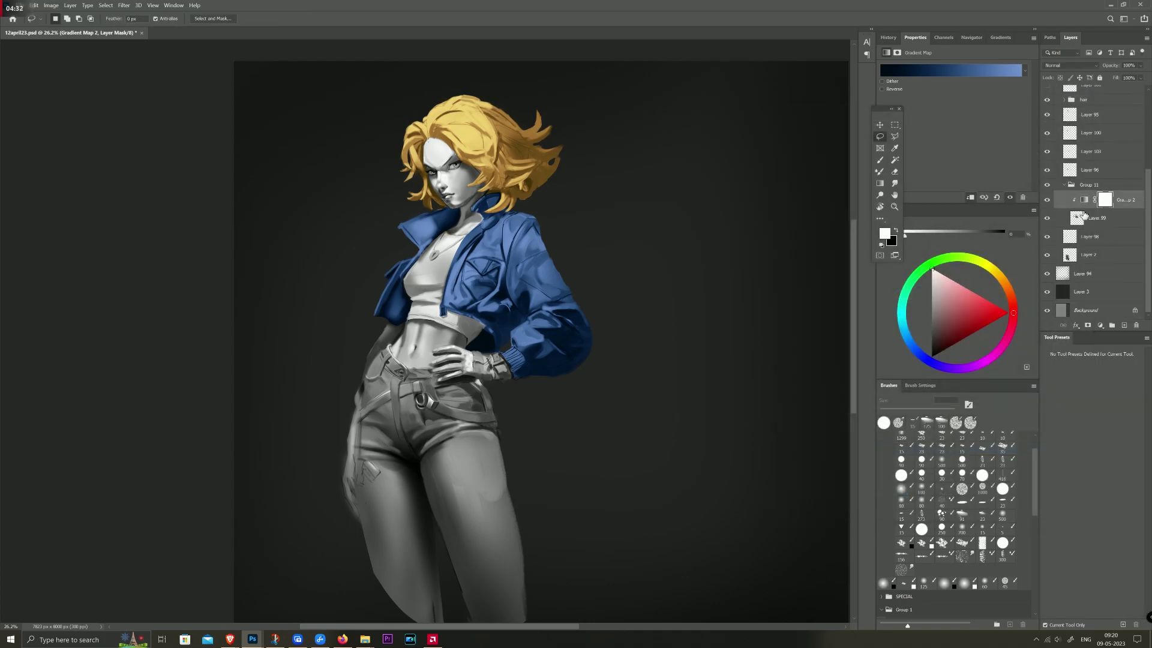
{"action": "left_click", "coordinate": [1066, 185]}
{"action": "double_click", "coordinate": [1089, 221]}
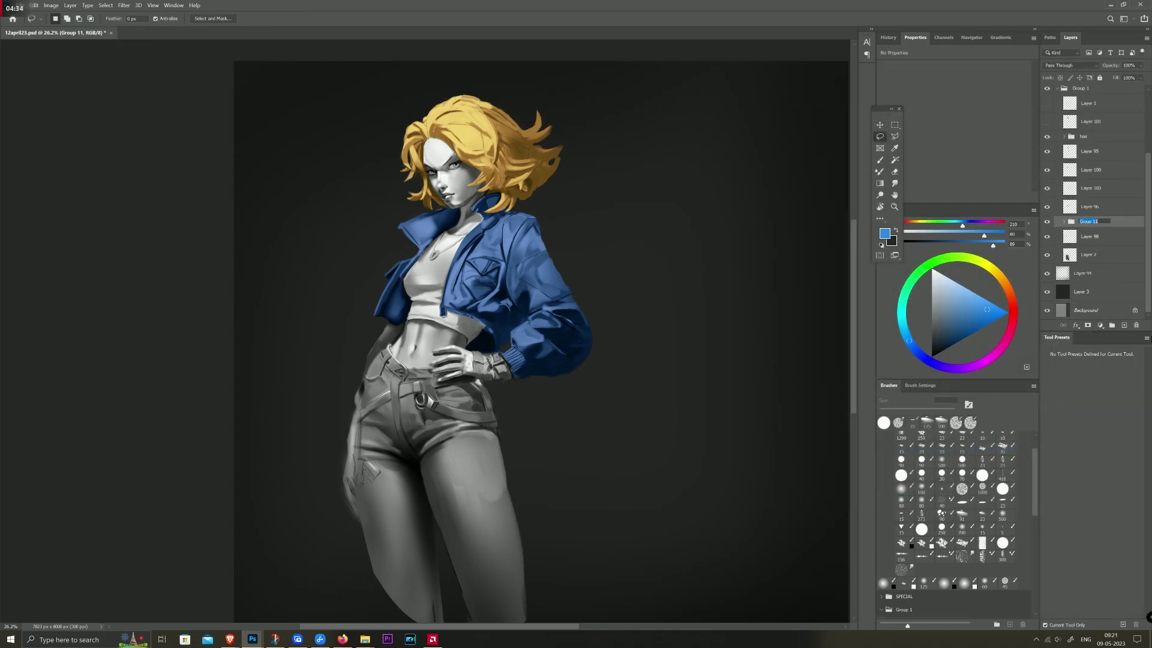
{"action": "type", "text": "jacket"}
{"action": "key", "text": "Return"}
Step: Identify Layer 2 as the jeans layer and put it into a new group
{"action": "left_click", "coordinate": [1047, 239]}
{"action": "left_click", "coordinate": [1049, 257]}
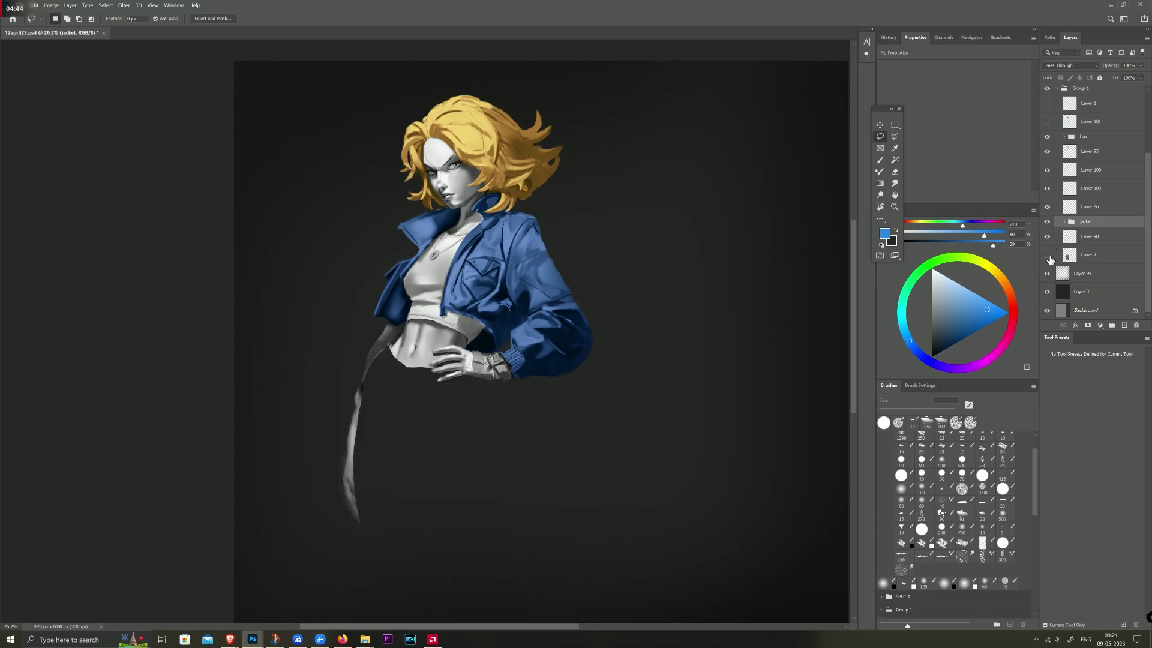
{"action": "left_click", "coordinate": [1072, 258]}
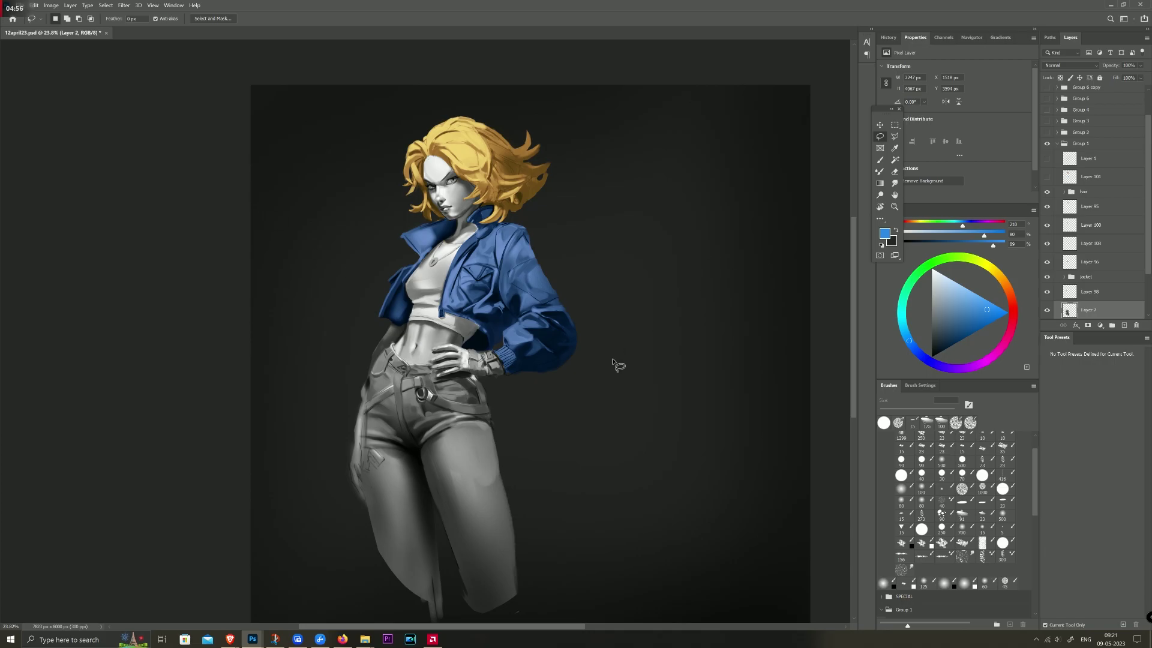
{"action": "scroll", "coordinate": [1055, 269], "scroll_direction": "down", "scroll_amount": 2}
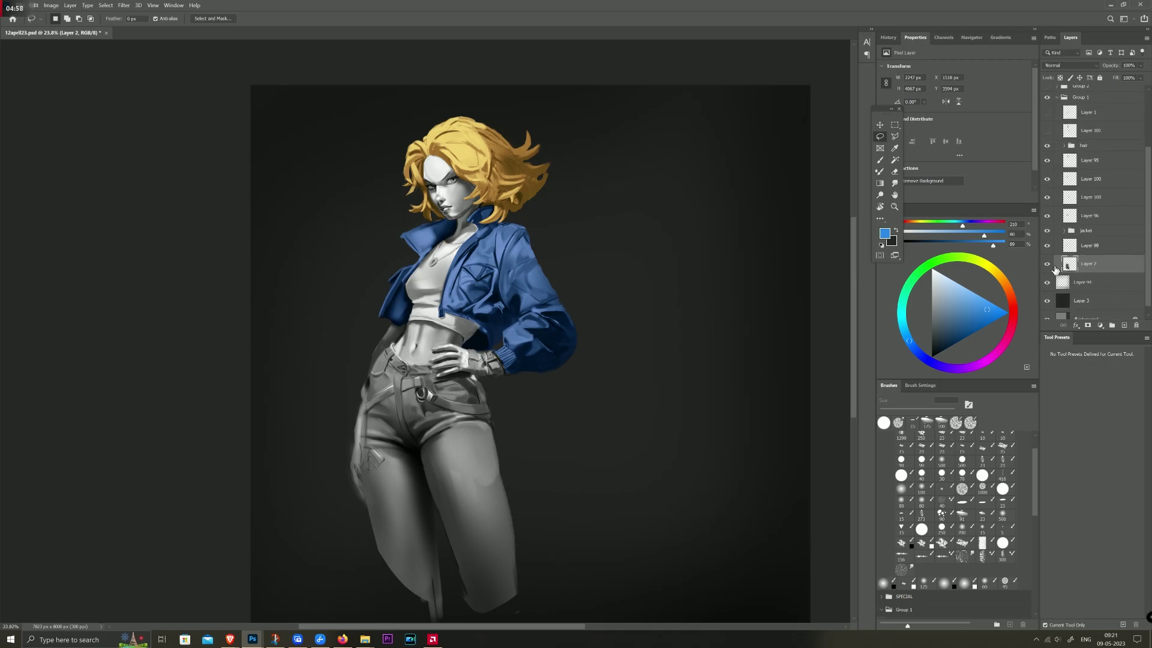
{"action": "left_click", "coordinate": [1047, 265]}
{"action": "key", "text": "ctrl+g"}
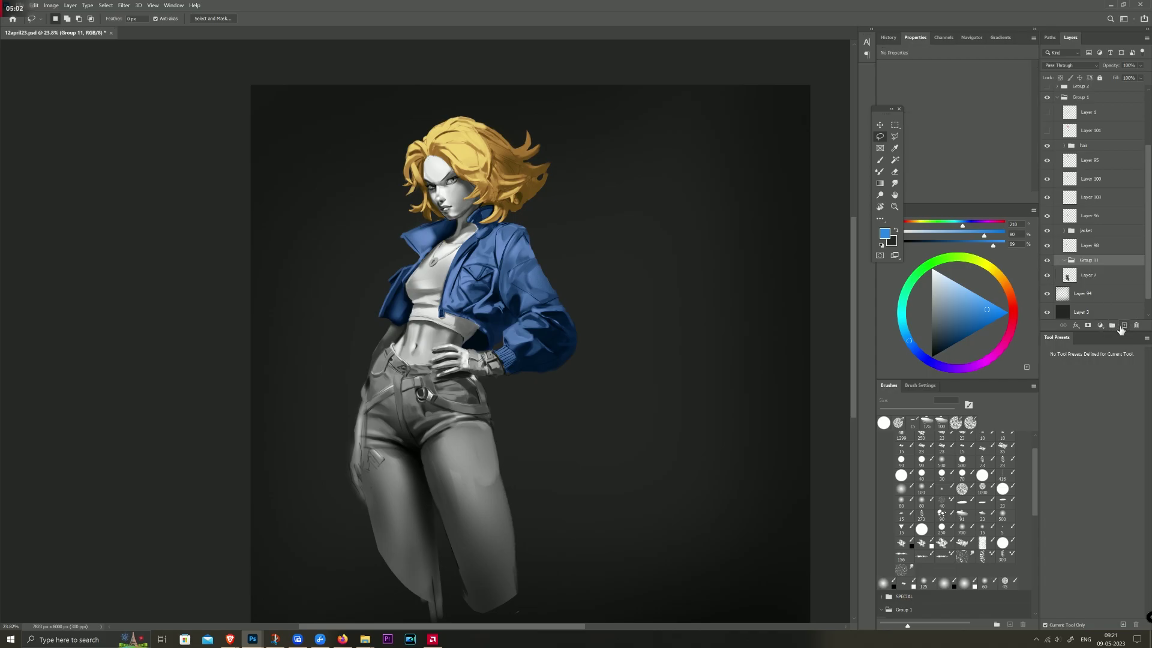
Step: Add a Gradient Map for the jeans and save the jacket's gradient as a new preset
{"action": "left_click", "coordinate": [1100, 325]}
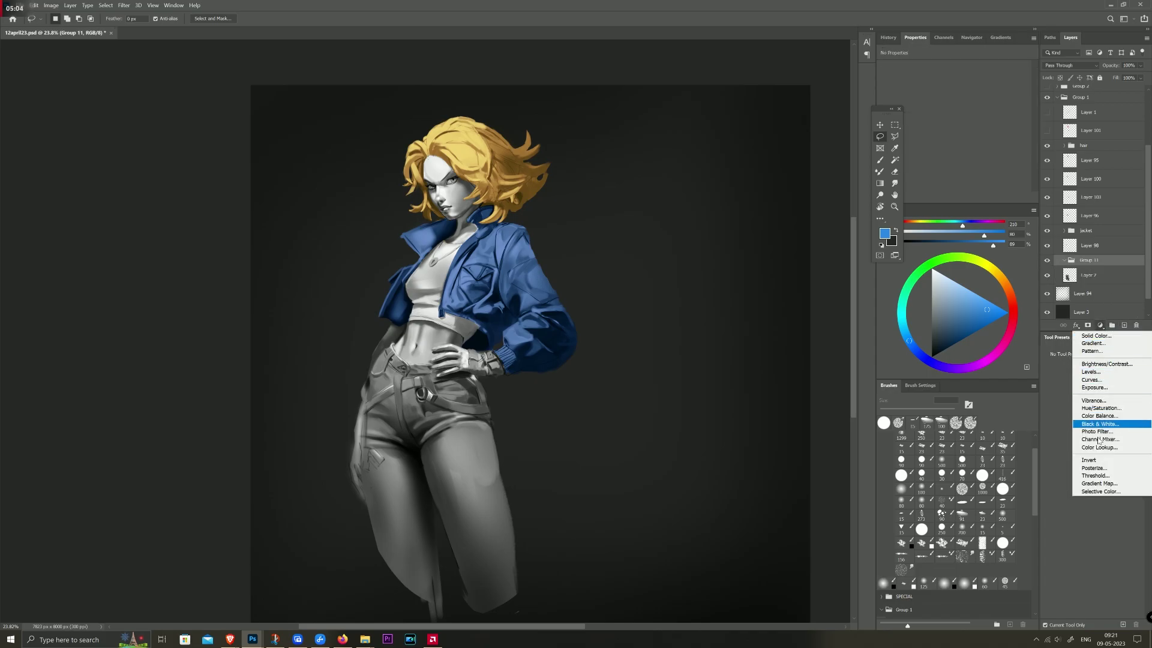
{"action": "left_click", "coordinate": [1099, 483]}
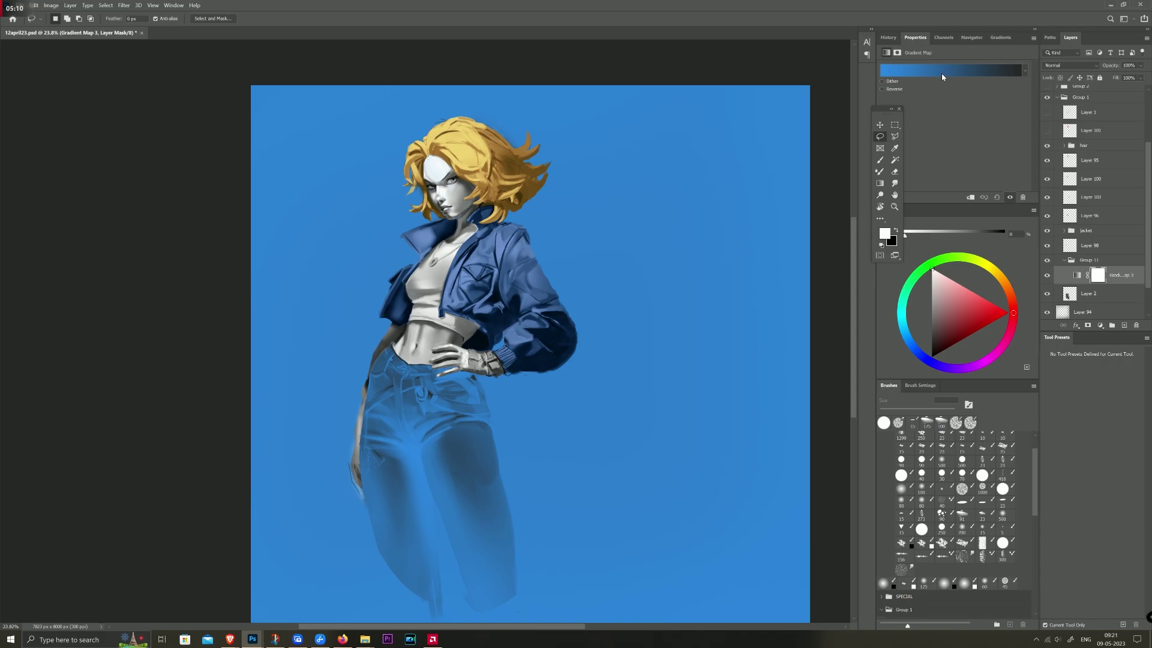
{"action": "left_click", "coordinate": [1064, 231]}
{"action": "left_click", "coordinate": [1085, 249]}
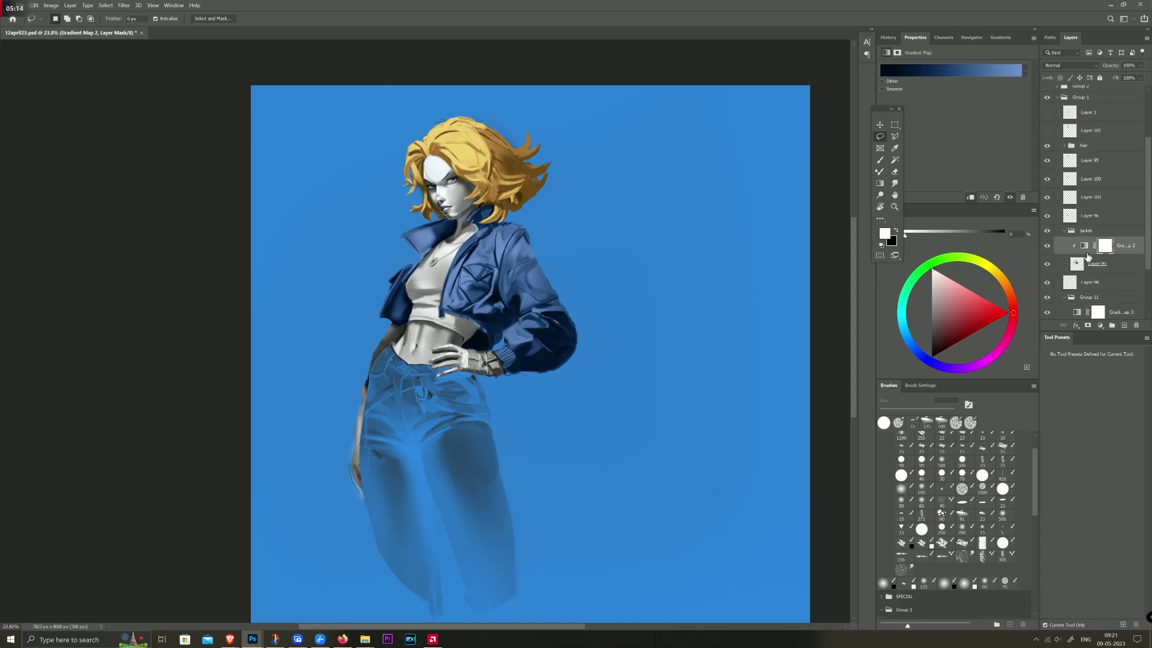
{"action": "left_click", "coordinate": [954, 70]}
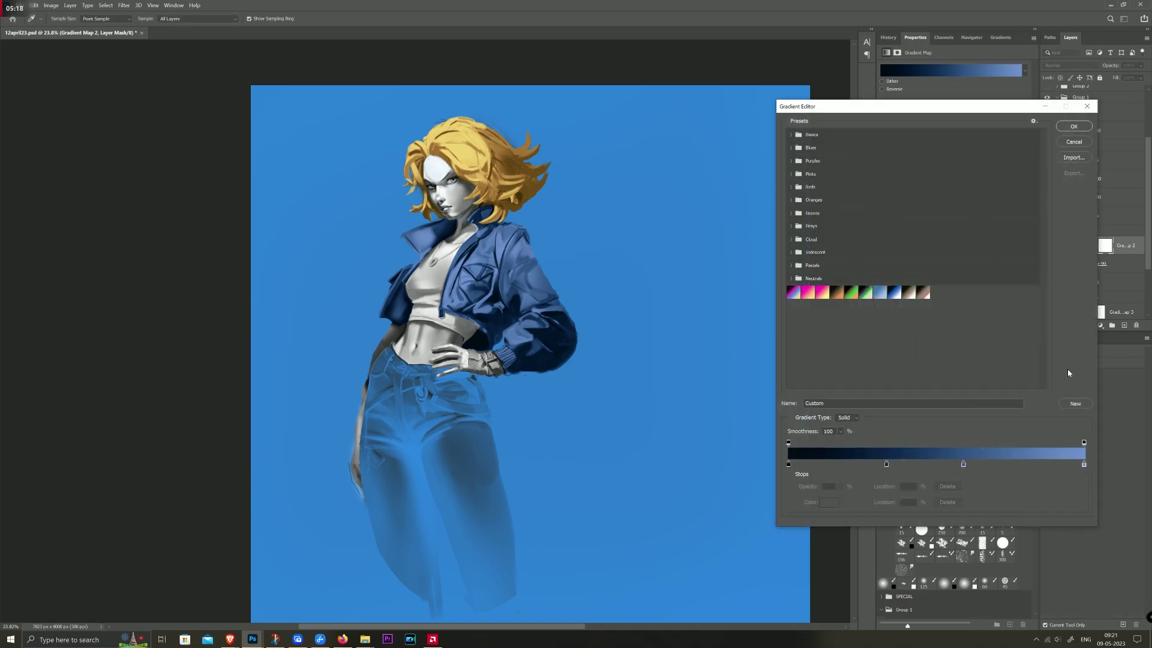
{"action": "left_click", "coordinate": [1074, 403]}
{"action": "left_click", "coordinate": [1073, 126]}
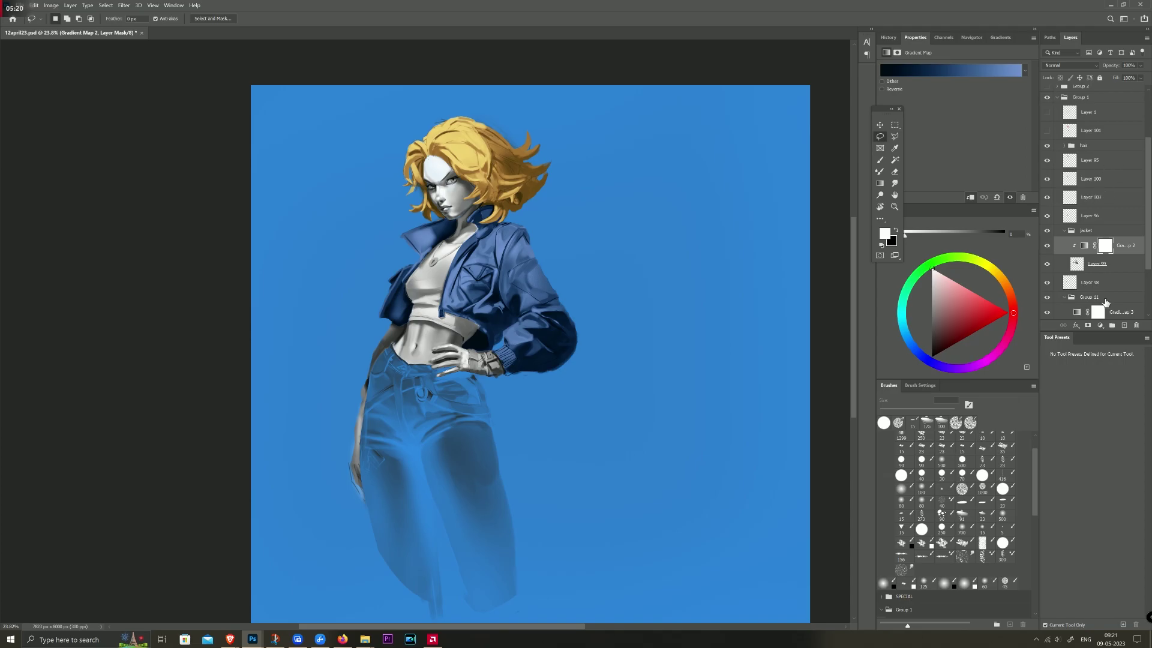
Step: Give the jeans' gradient map a dark-to-light blue preset and clip it to Layer 2
{"action": "scroll", "coordinate": [1147, 270], "scroll_direction": "down", "scroll_amount": 2}
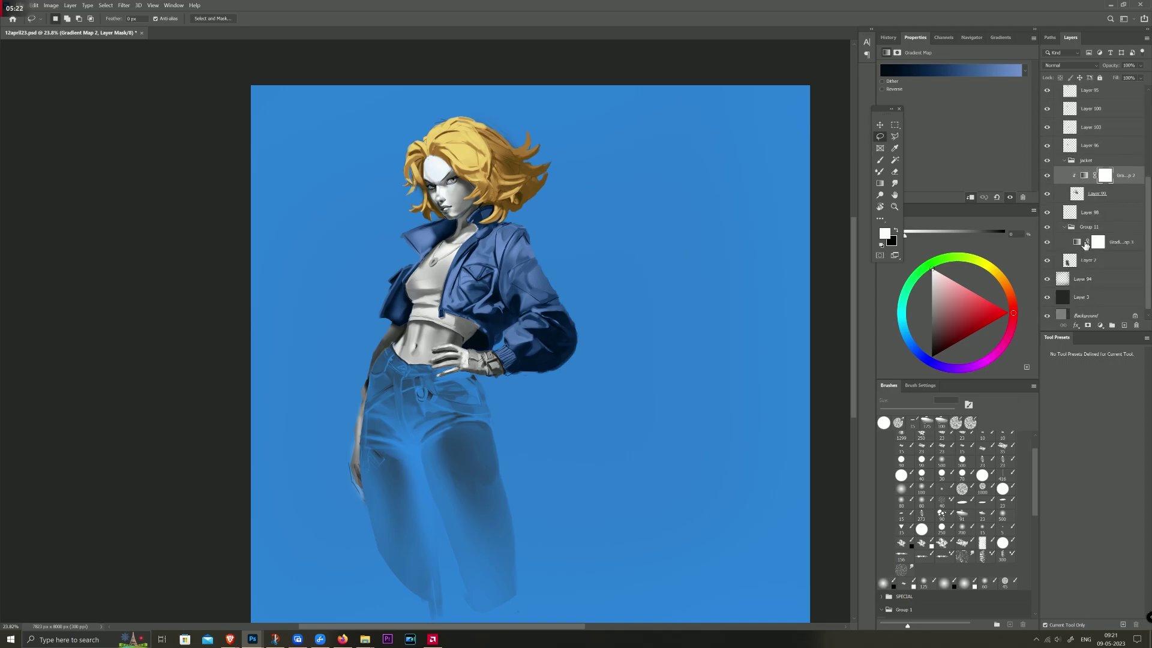
{"action": "left_click", "coordinate": [1077, 245]}
{"action": "left_click", "coordinate": [1004, 72]}
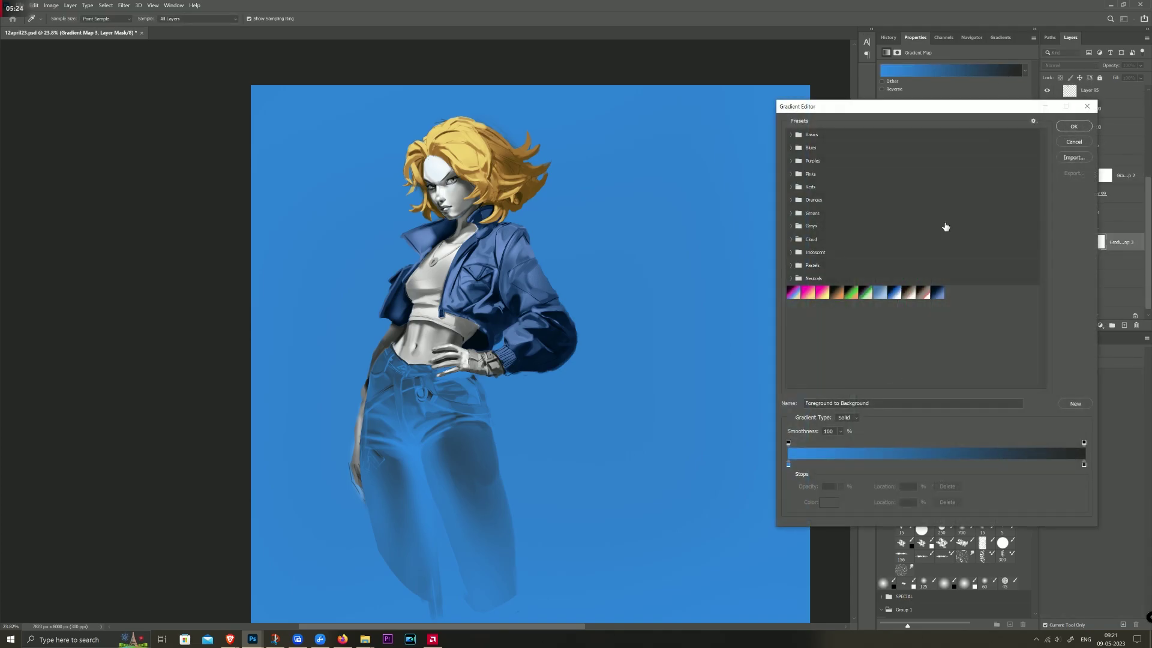
{"action": "left_click", "coordinate": [939, 293]}
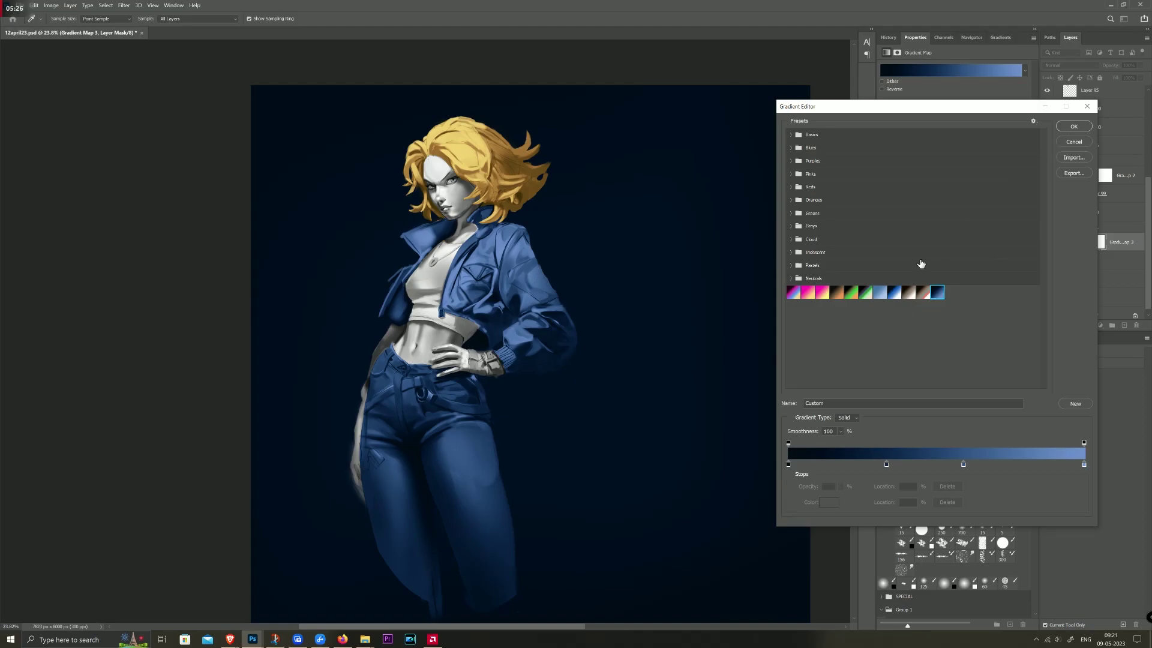
{"action": "left_click", "coordinate": [1073, 126]}
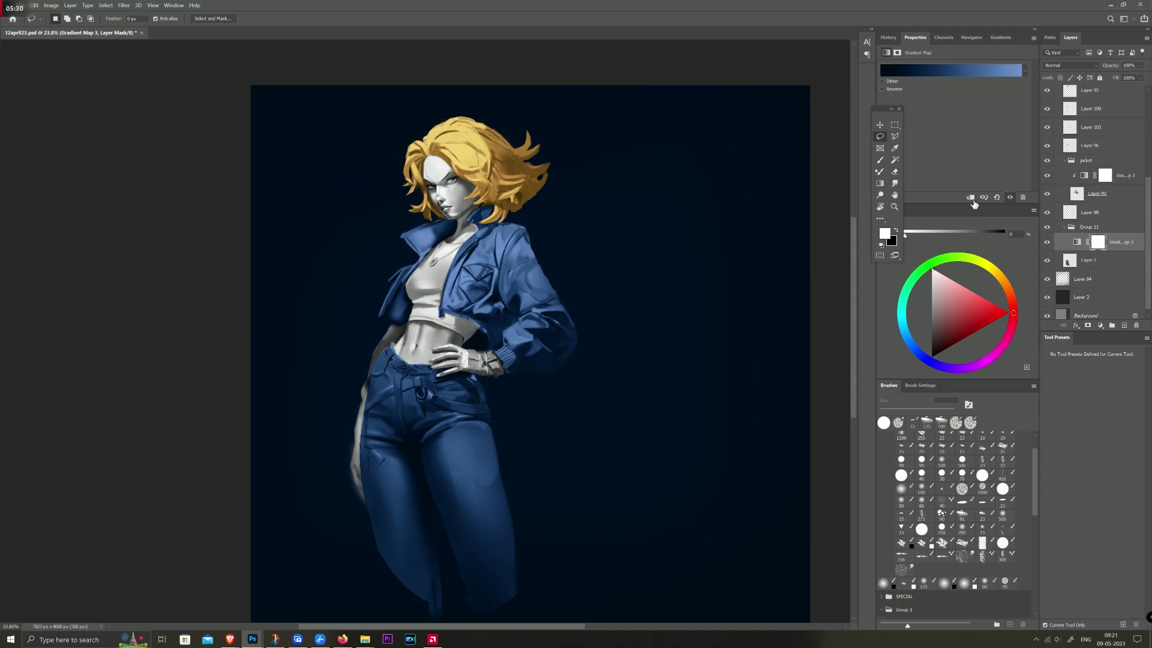
{"action": "left_click", "coordinate": [1069, 260]}
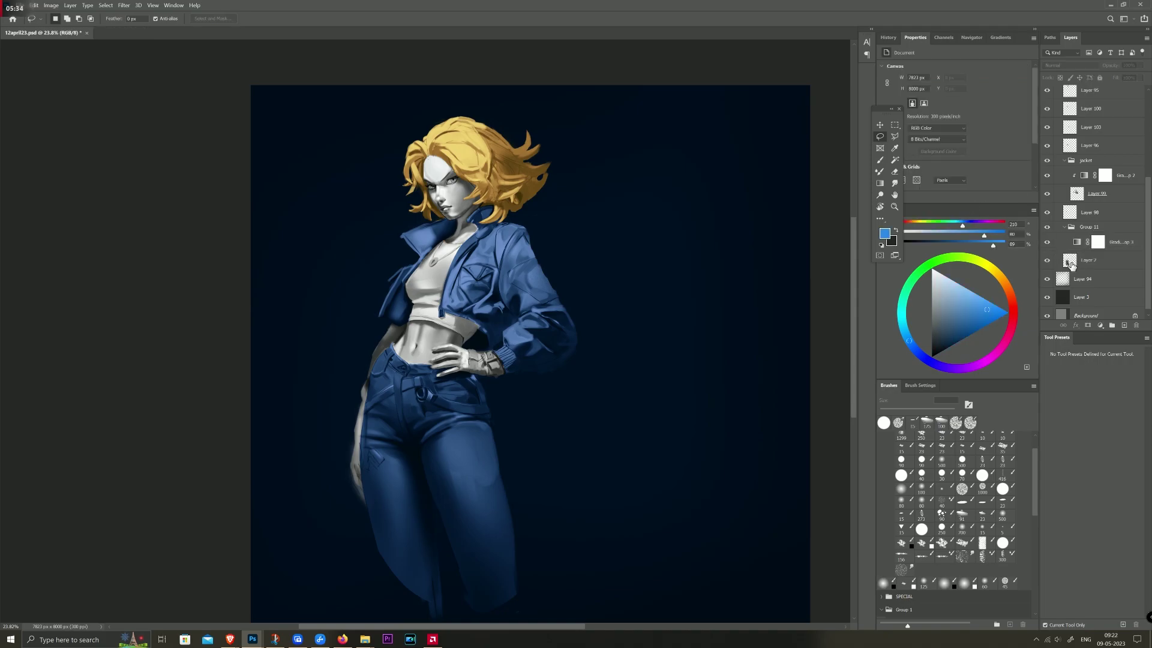
{"action": "left_click", "coordinate": [1078, 262]}
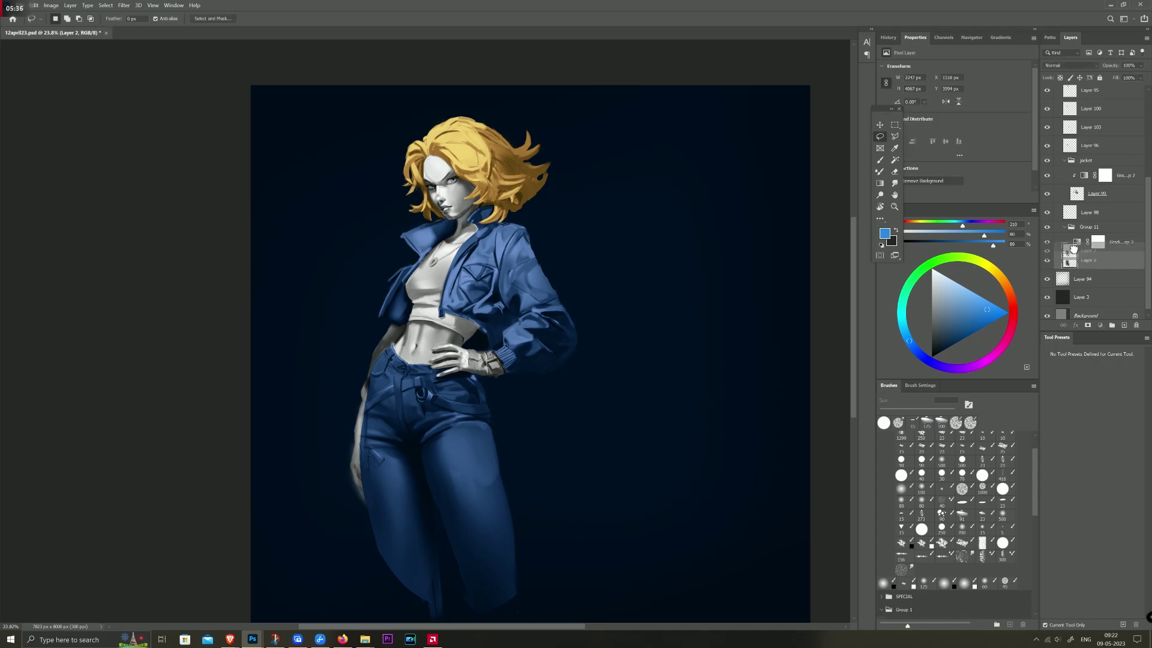
{"action": "left_click", "coordinate": [1081, 247]}
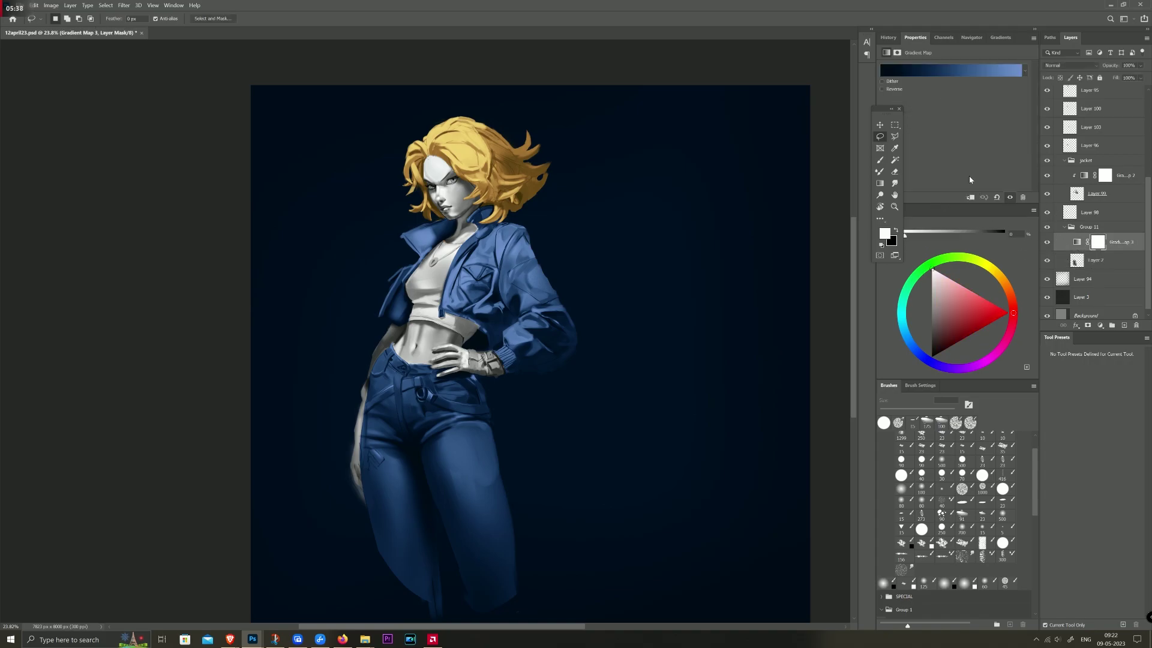
{"action": "left_click", "coordinate": [970, 198]}
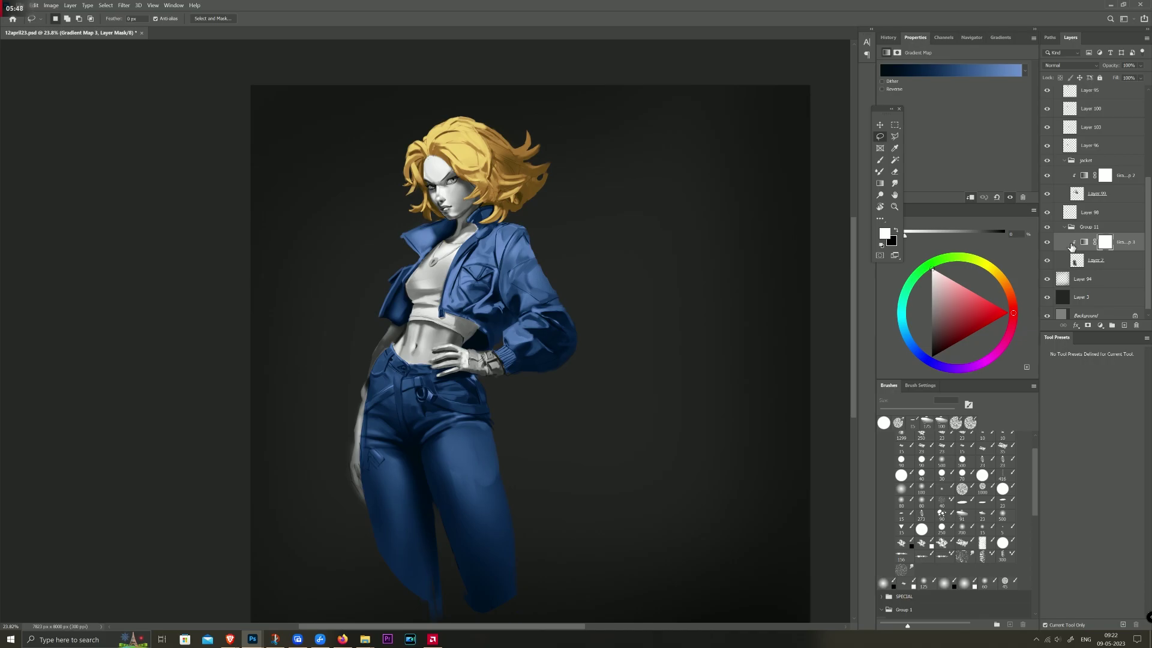
{"action": "left_click", "coordinate": [1112, 324]}
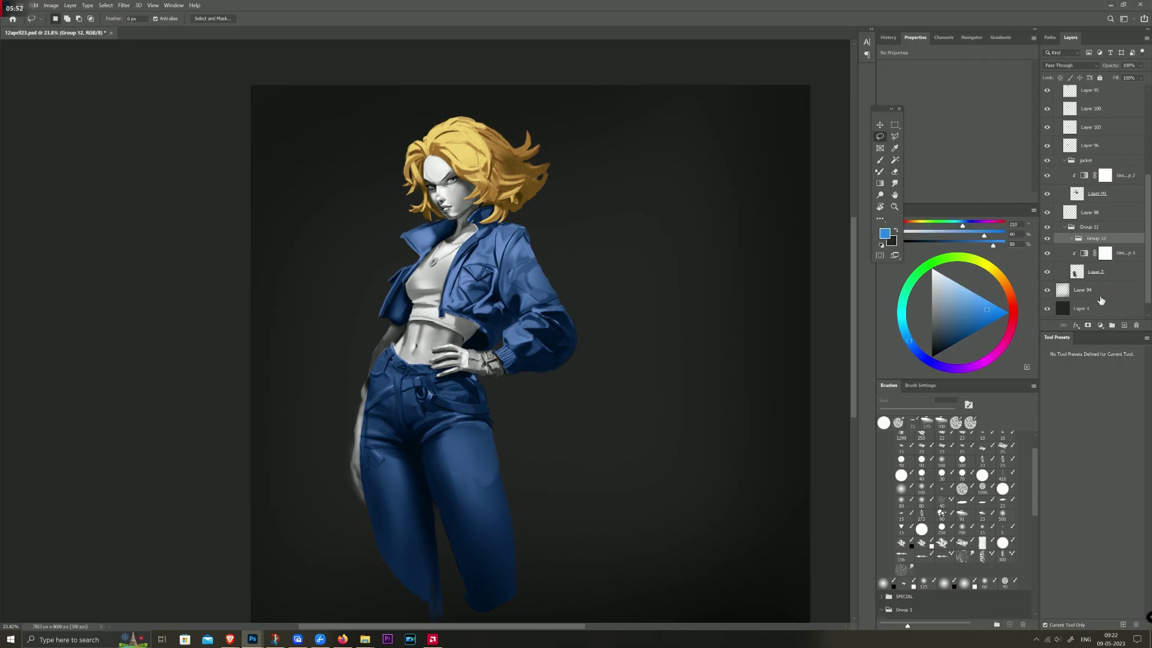
Step: Add a Hue/Saturation layer clipped over the jeans' map with saturation at -49
{"action": "key", "text": "ctrl+z"}
{"action": "left_click", "coordinate": [1099, 325]}
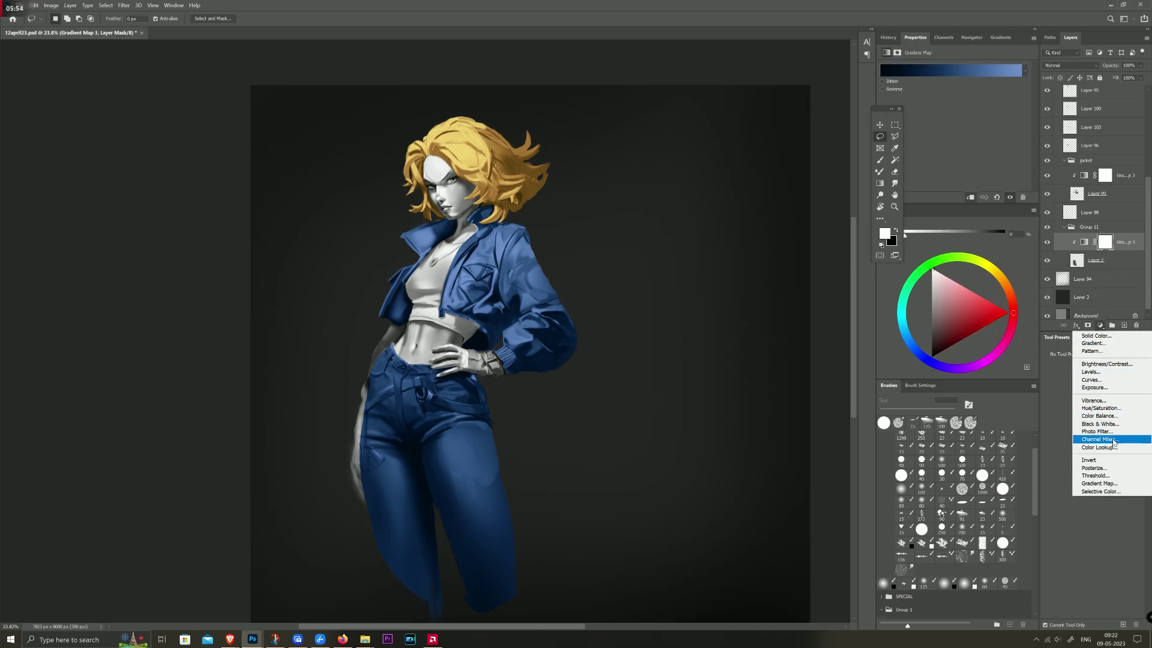
{"action": "left_click", "coordinate": [1118, 410]}
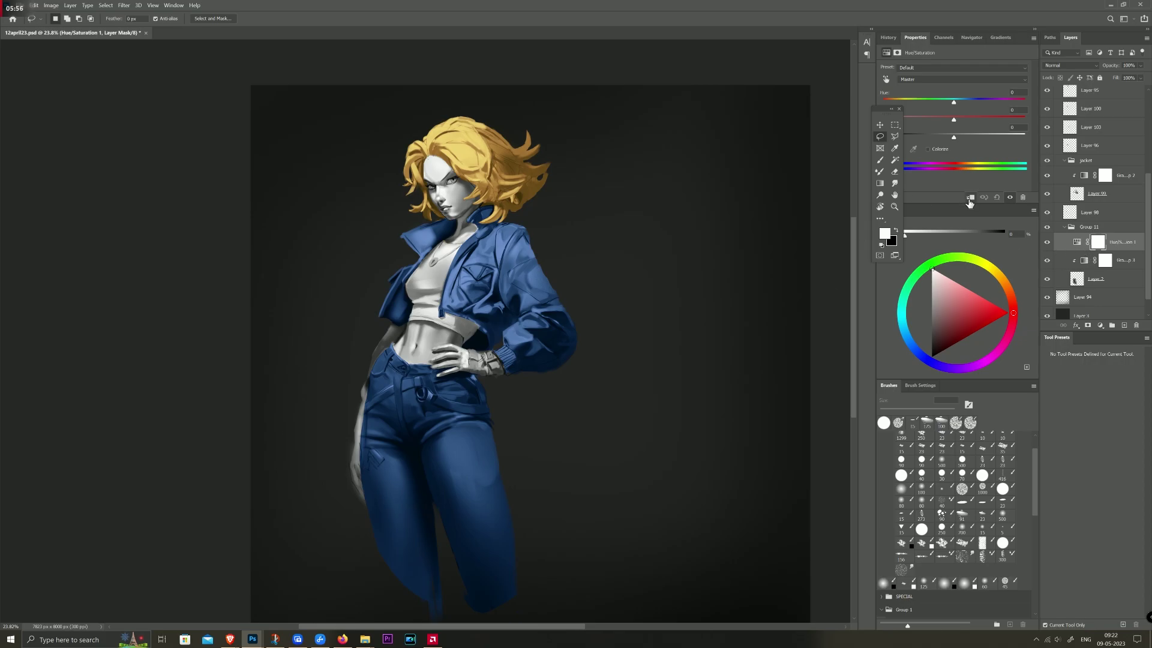
{"action": "left_click", "coordinate": [969, 199]}
{"action": "left_click_drag", "start_coordinate": [953, 120], "coordinate": [926, 120]}
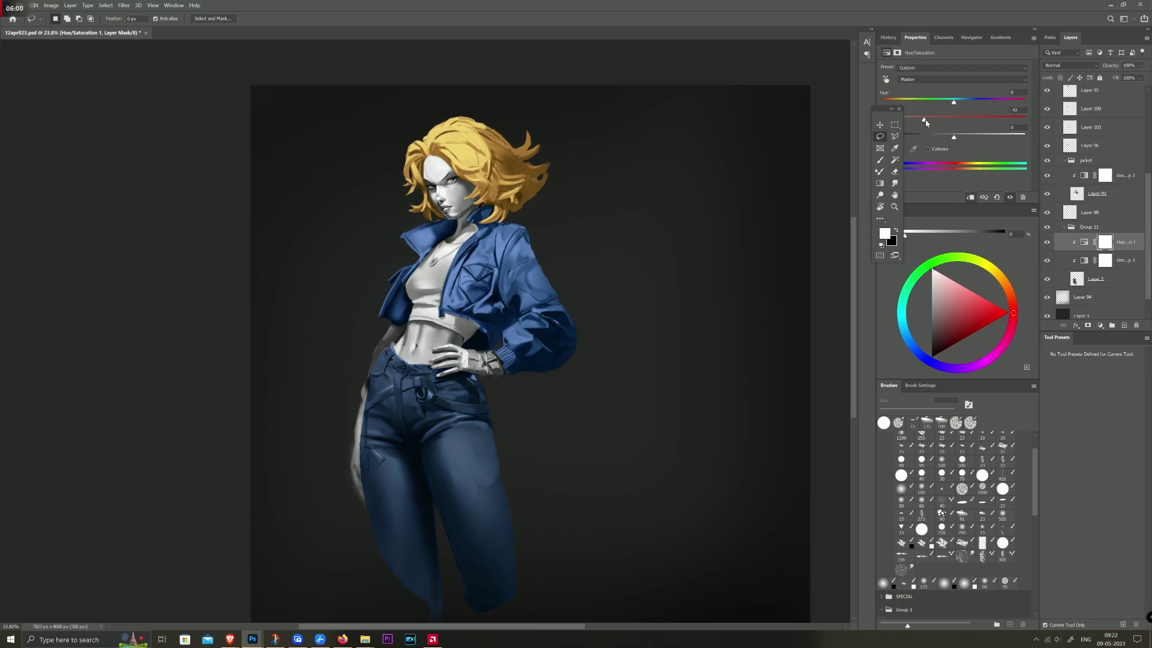
{"action": "mouse_move", "coordinate": [924, 121]}
{"action": "left_mouse_down"}
{"action": "mouse_move", "coordinate": [981, 103]}
{"action": "mouse_move", "coordinate": [929, 101]}
{"action": "mouse_move", "coordinate": [984, 102]}
{"action": "mouse_move", "coordinate": [955, 102]}
{"action": "left_mouse_up"}
{"action": "left_click", "coordinate": [1082, 262]}
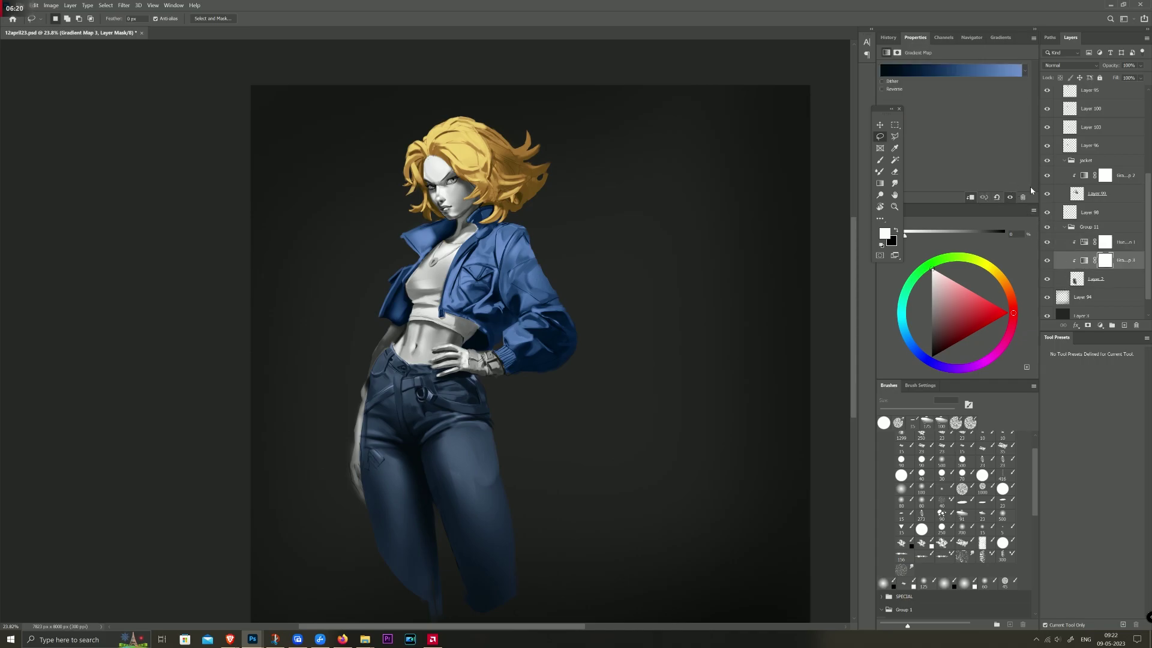
Step: Set the jeans gradient's darkest stop to near-black 000407
{"action": "left_click", "coordinate": [939, 72]}
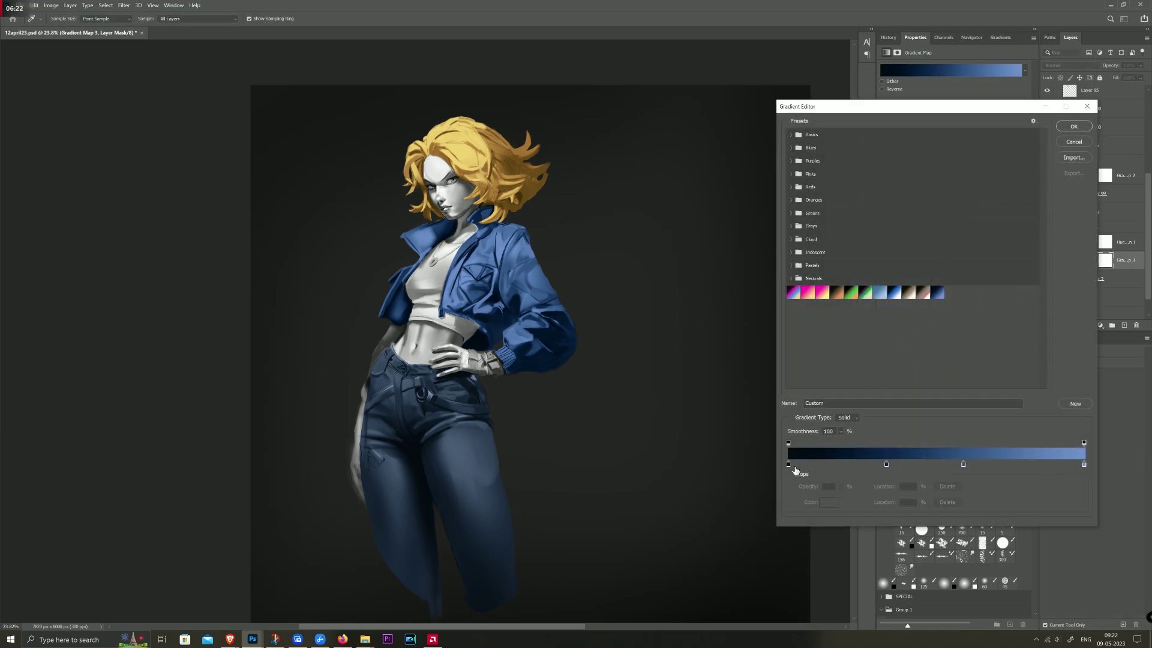
{"action": "left_click", "coordinate": [789, 463]}
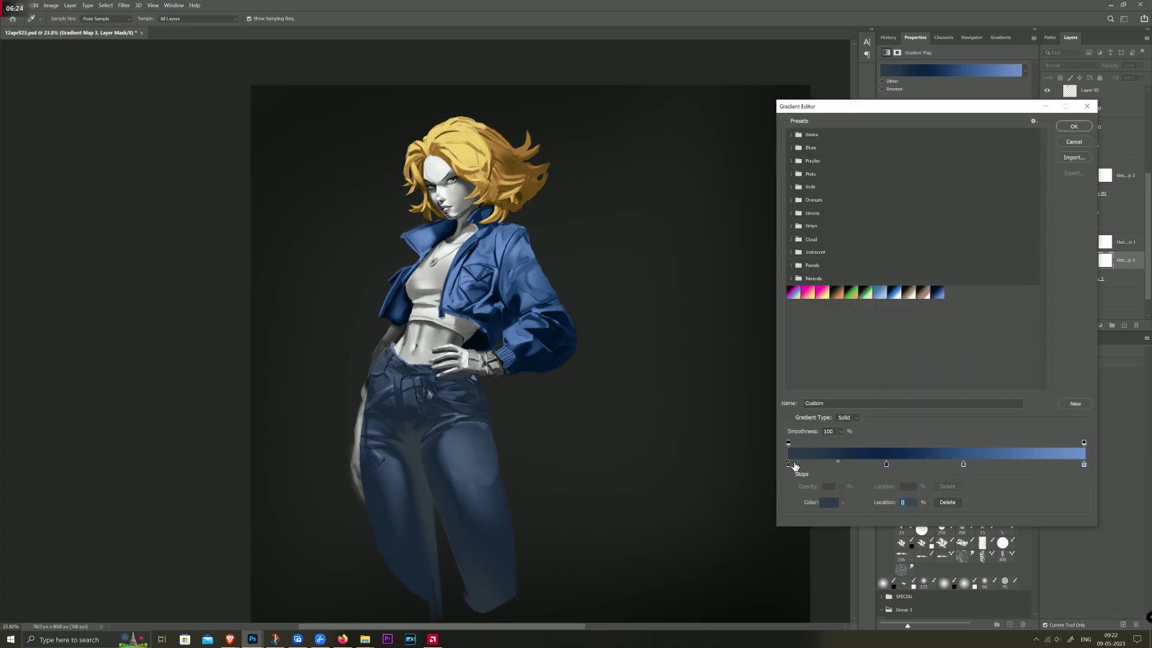
{"action": "key", "text": "ctrl+z"}
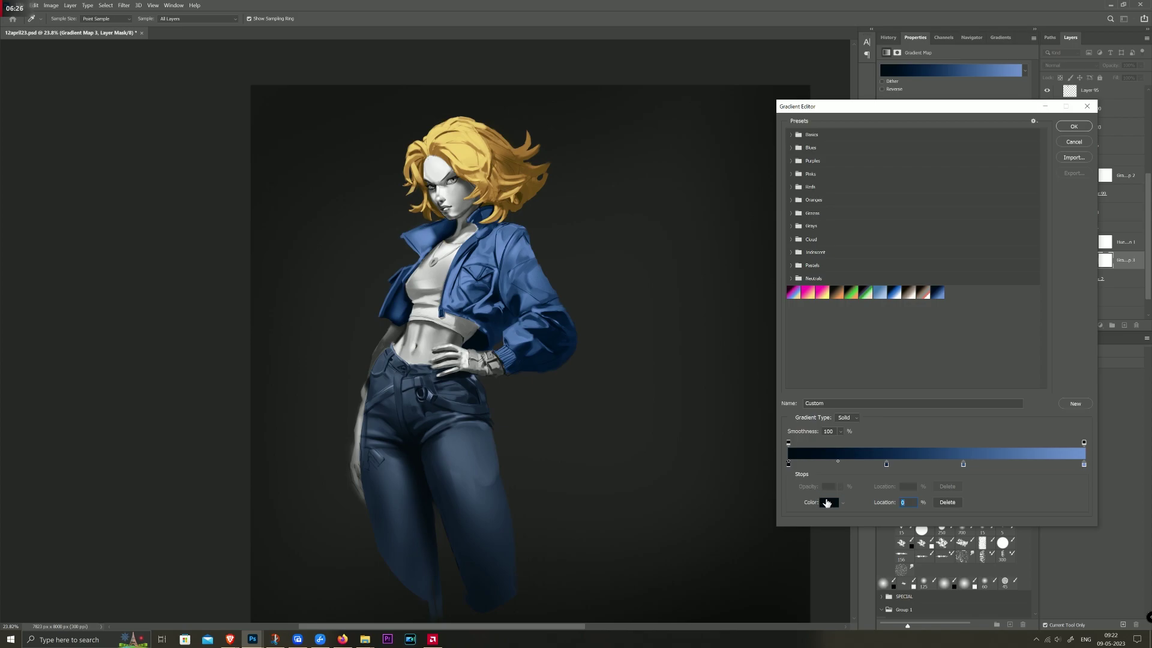
{"action": "left_click", "coordinate": [828, 502]}
{"action": "left_click", "coordinate": [820, 235]}
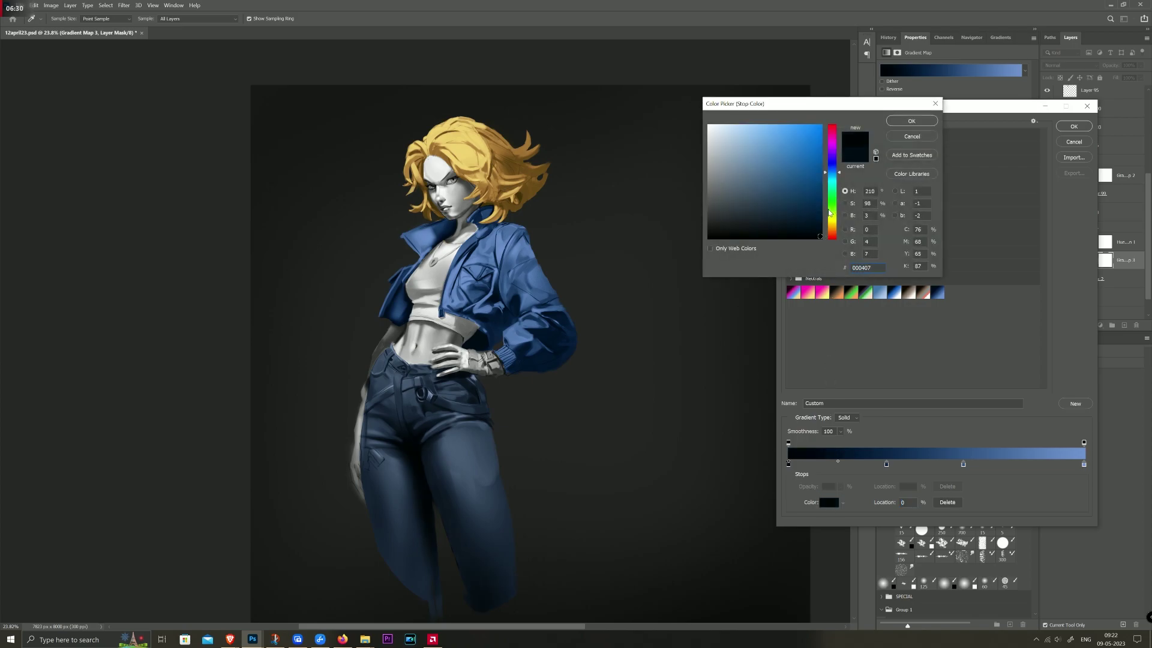
{"action": "left_click", "coordinate": [909, 122]}
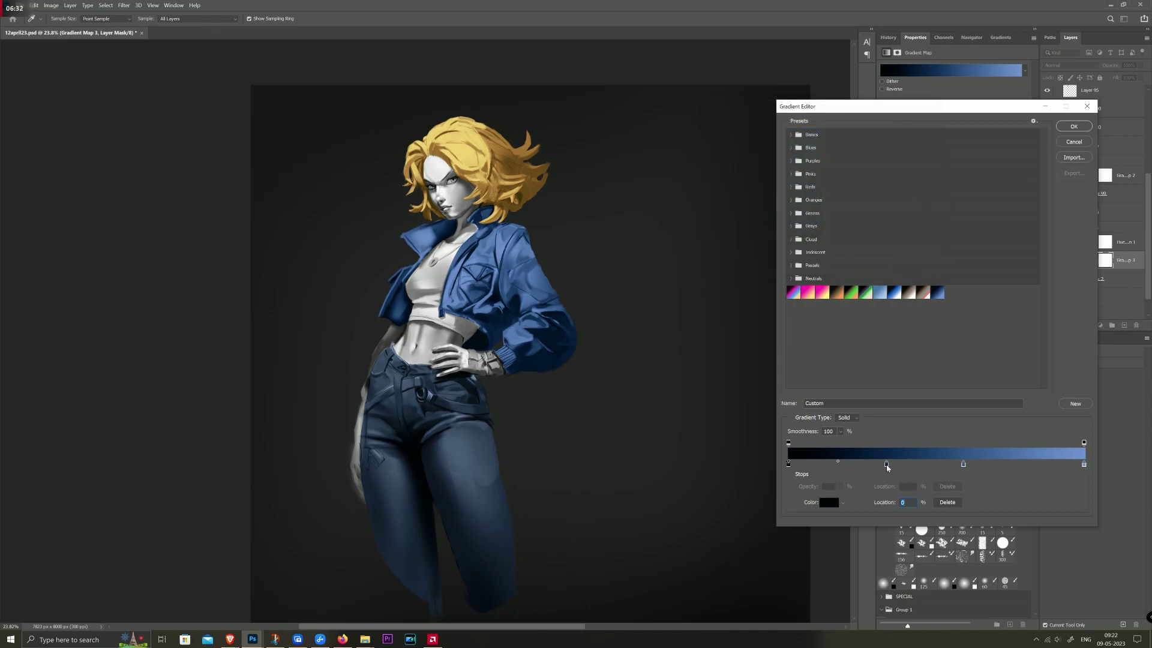
Step: Make the 33% stop a richer deep navy and apply the gradient
{"action": "left_click", "coordinate": [886, 465]}
{"action": "left_click", "coordinate": [829, 502]}
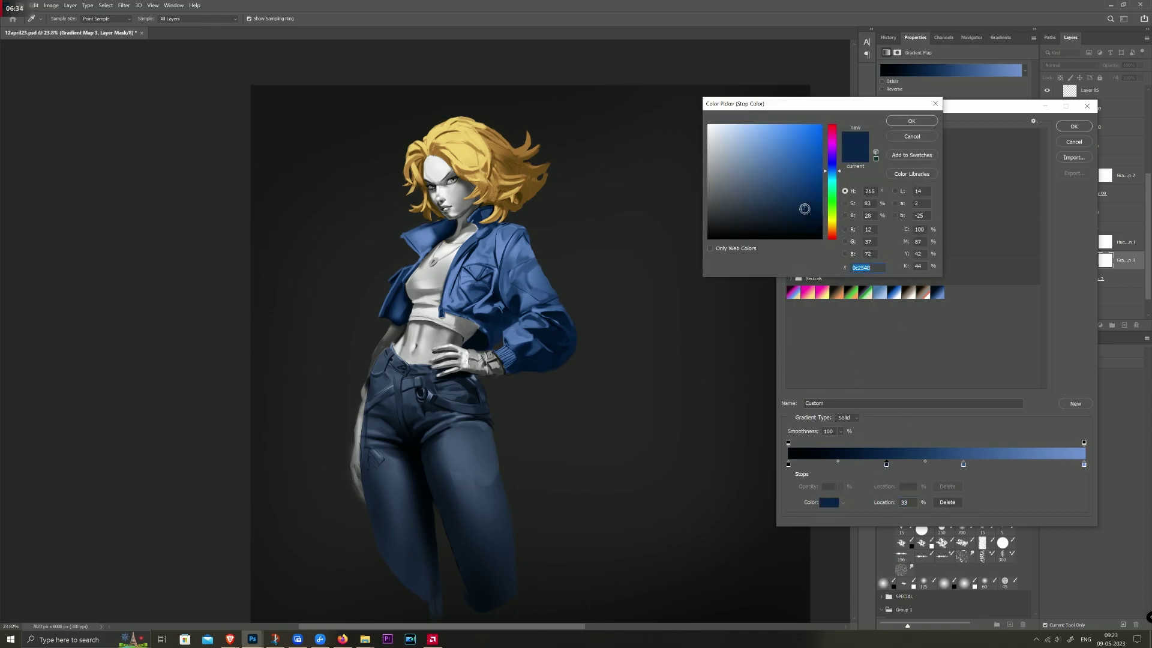
{"action": "left_click_drag", "start_coordinate": [804, 209], "coordinate": [815, 211]}
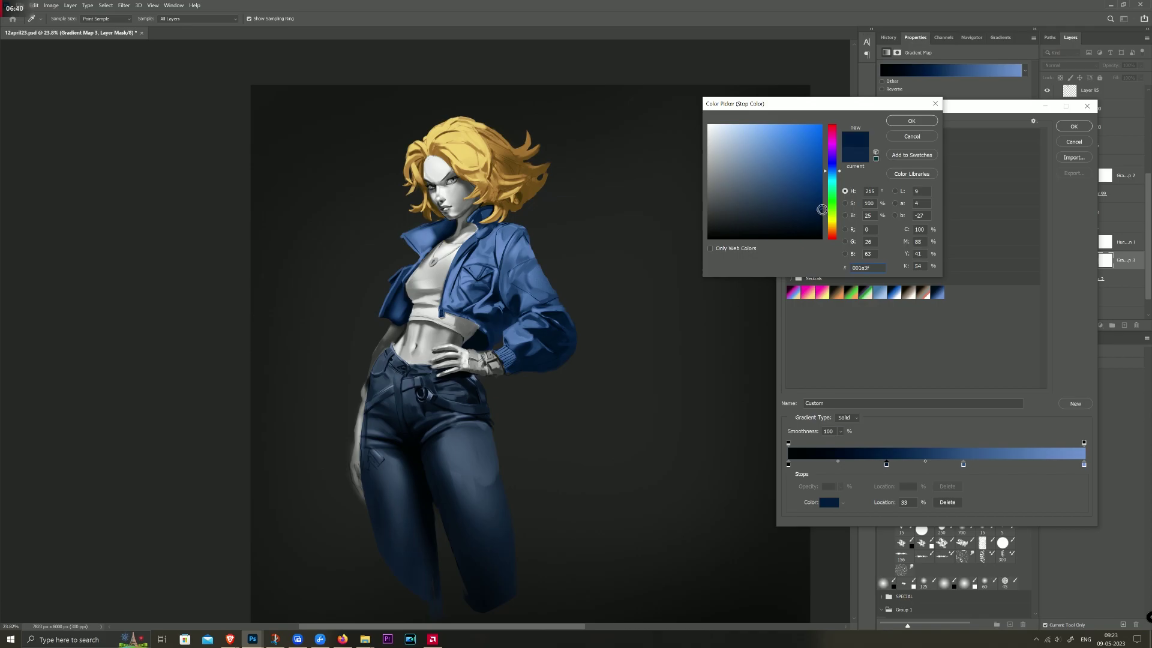
{"action": "left_click_drag", "start_coordinate": [820, 210], "coordinate": [815, 224]}
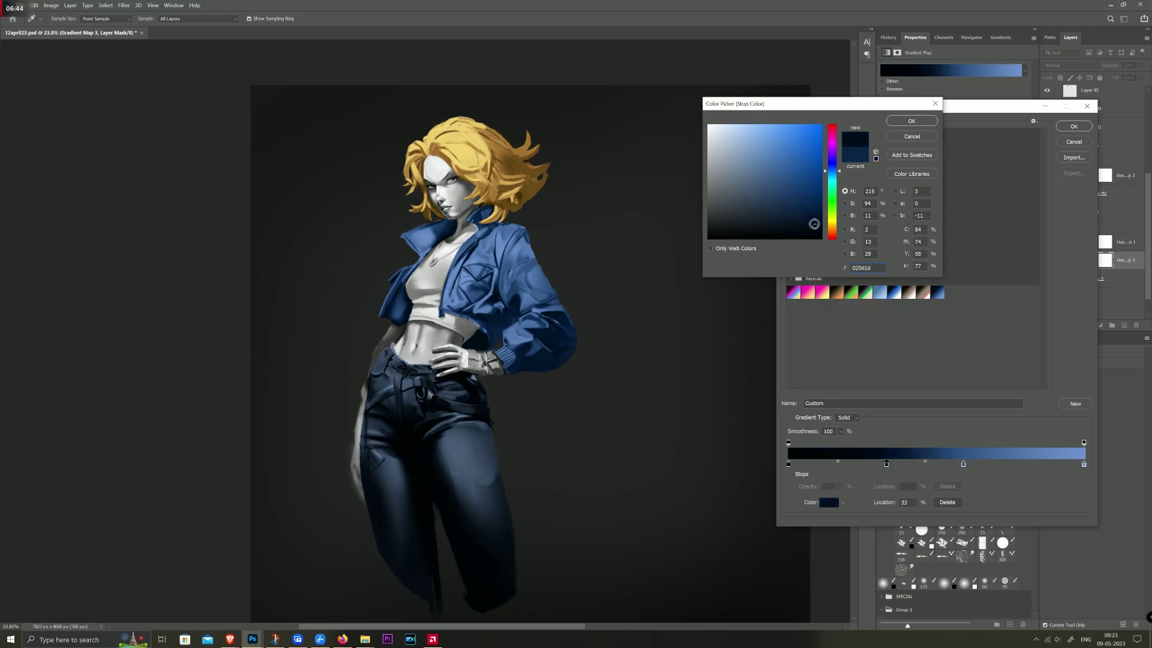
{"action": "left_click_drag", "start_coordinate": [814, 224], "coordinate": [814, 208]}
{"action": "left_click_drag", "start_coordinate": [821, 220], "coordinate": [802, 217]}
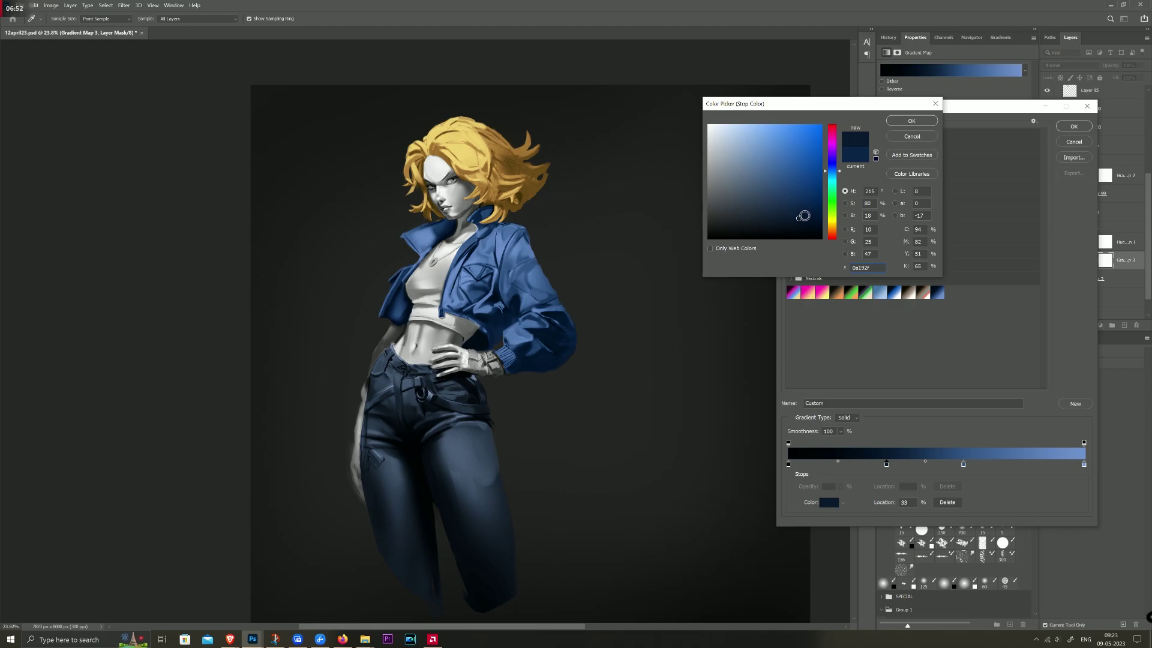
{"action": "left_click_drag", "start_coordinate": [799, 218], "coordinate": [825, 215]}
{"action": "left_click", "coordinate": [912, 122]}
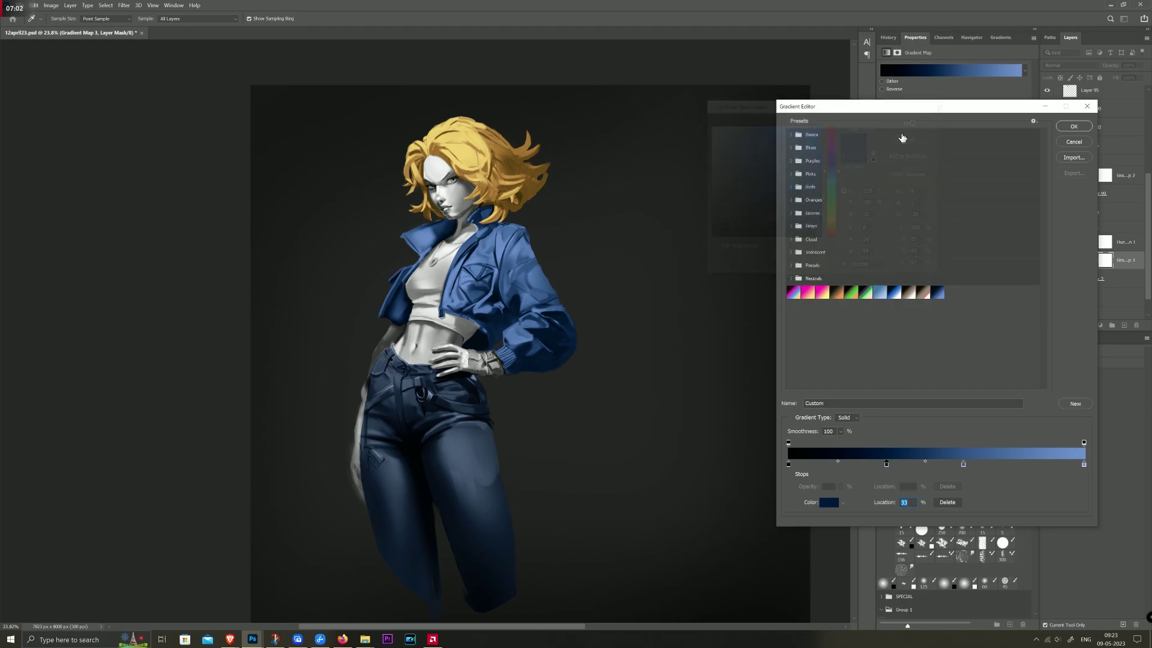
{"action": "left_click", "coordinate": [1065, 126]}
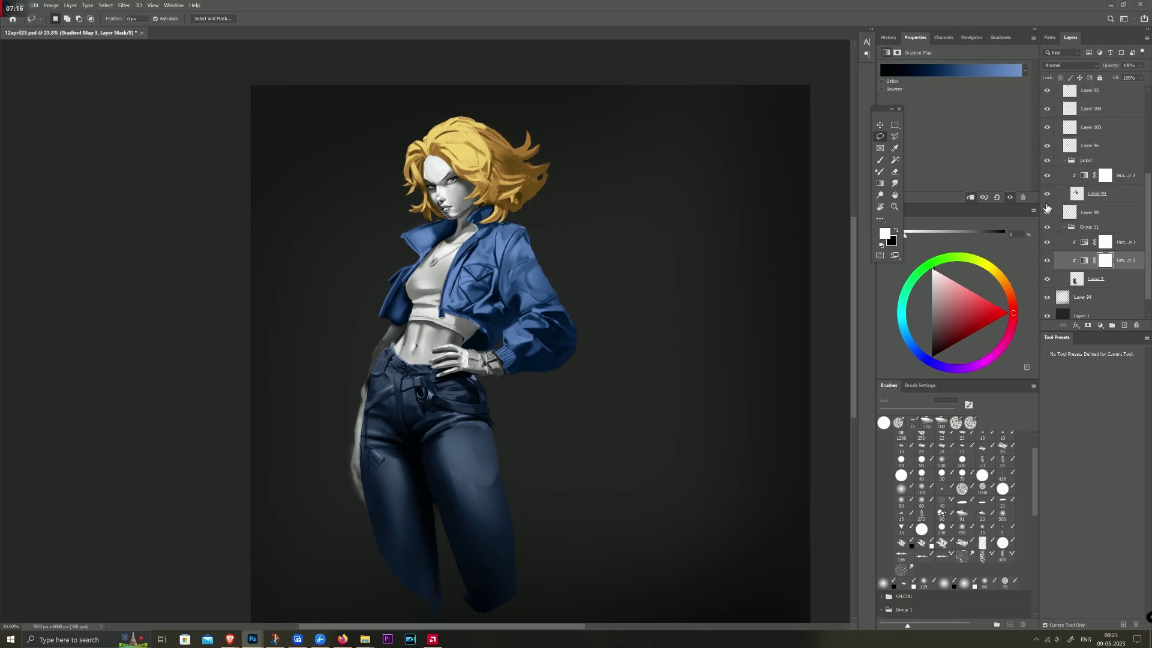
Step: With the jacket's Gradient Map 2 selected, bring up the new adjustment layer list
{"action": "left_click", "coordinate": [1086, 175]}
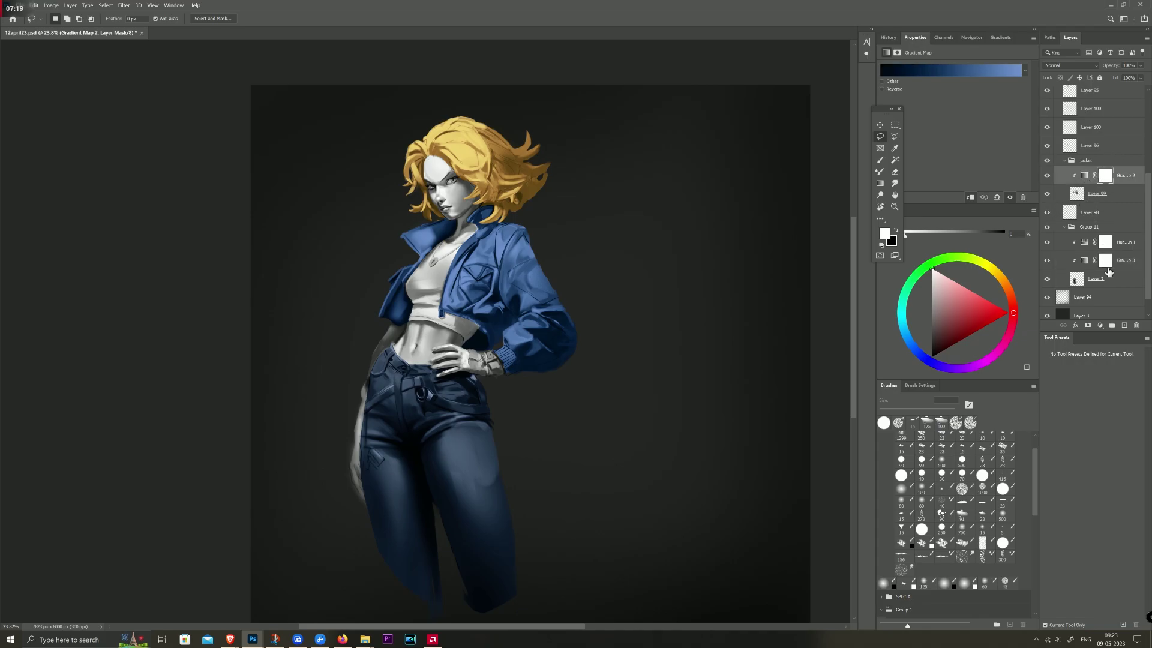
{"action": "left_click", "coordinate": [1100, 326]}
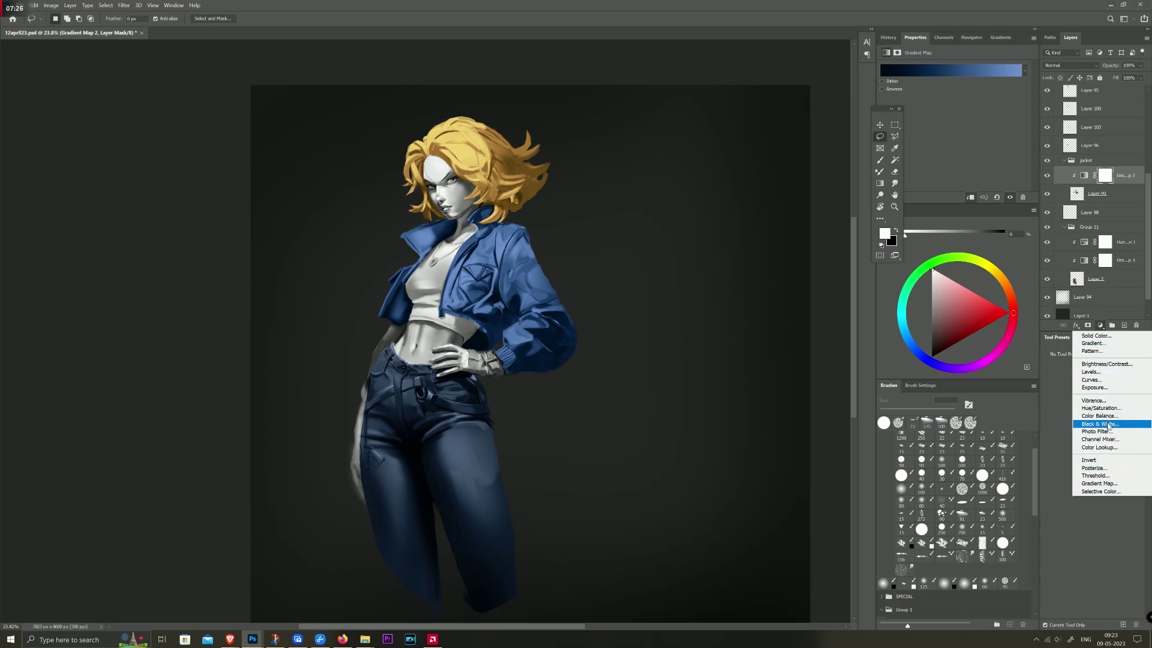
Step: Add a Hue/Saturation layer clipped to the jacket, with saturation about -30 and hue +10
{"action": "left_click", "coordinate": [1101, 408]}
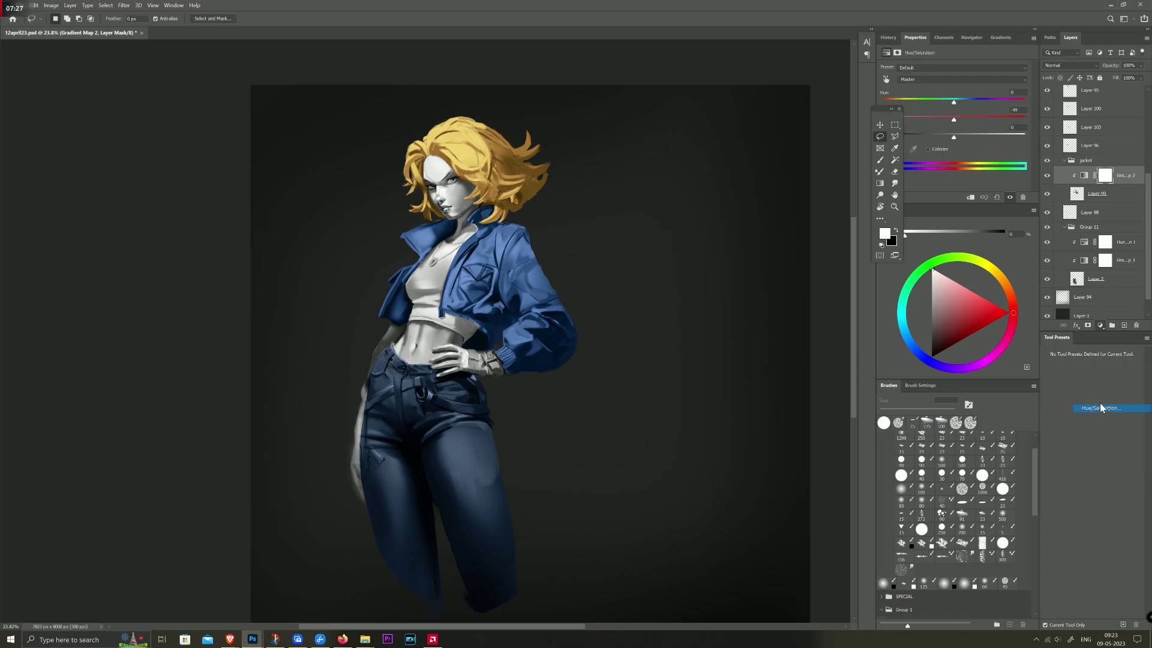
{"action": "left_click", "coordinate": [971, 198]}
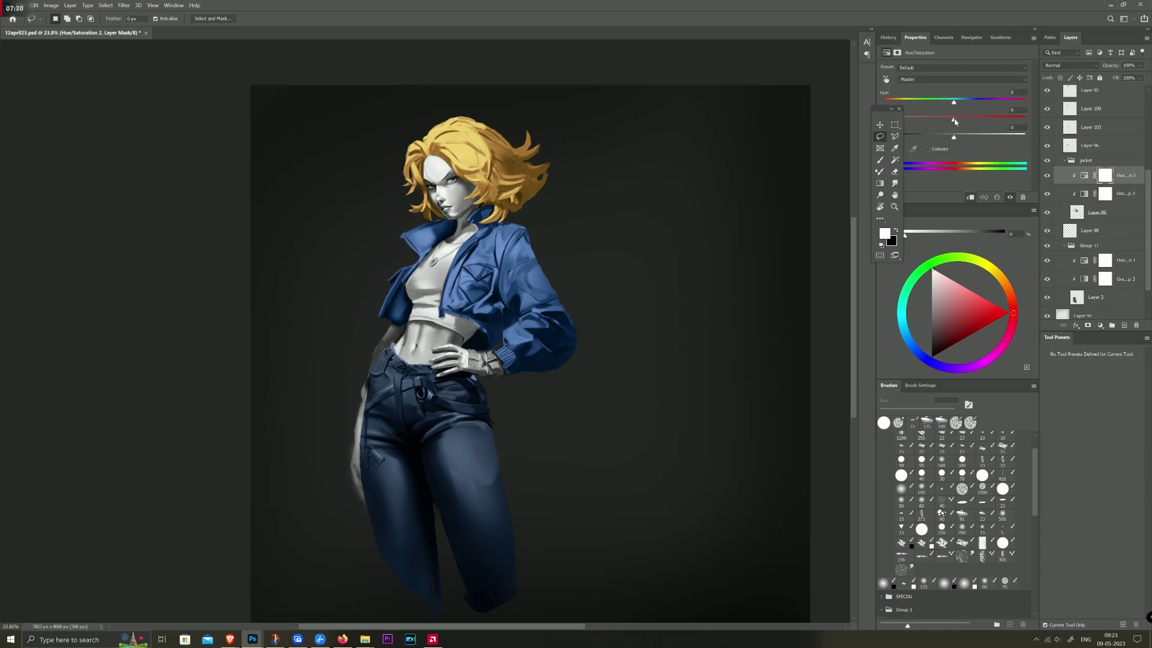
{"action": "left_click_drag", "start_coordinate": [954, 119], "coordinate": [952, 119]}
{"action": "left_click_drag", "start_coordinate": [933, 120], "coordinate": [932, 120]}
{"action": "left_click_drag", "start_coordinate": [953, 104], "coordinate": [957, 104]}
Step: Hide Layer 100, group it, and name the group 'tshirt'
{"action": "left_click", "coordinate": [442, 283], "text": "ctrl"}
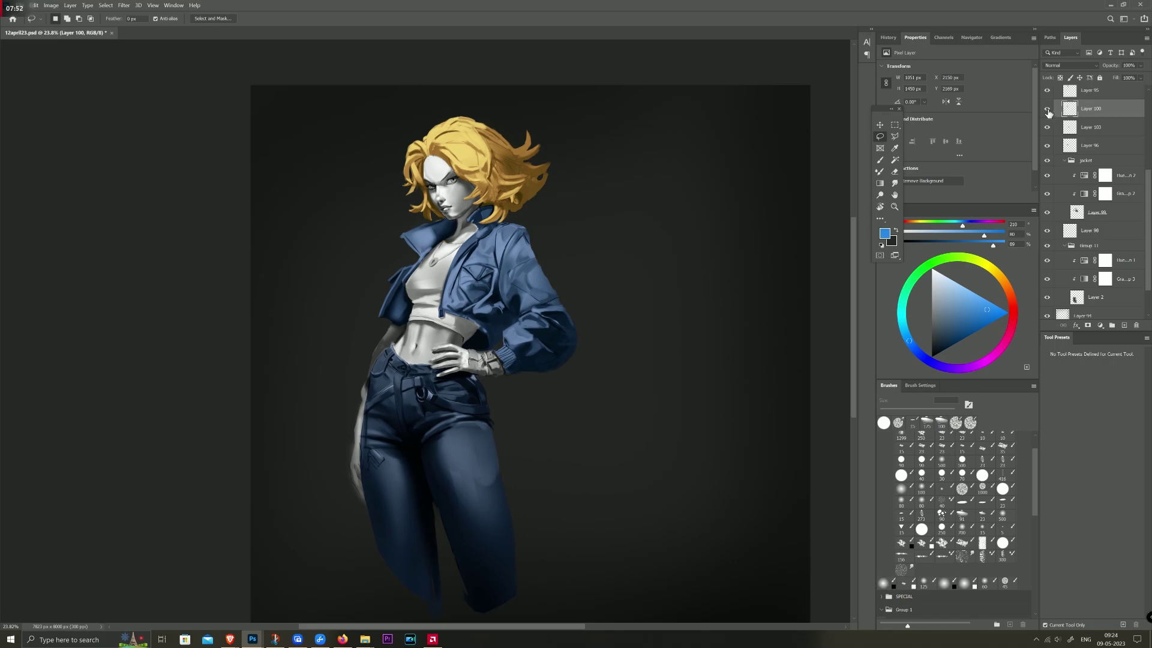
{"action": "left_click", "coordinate": [1047, 109]}
{"action": "key", "text": "ctrl+g"}
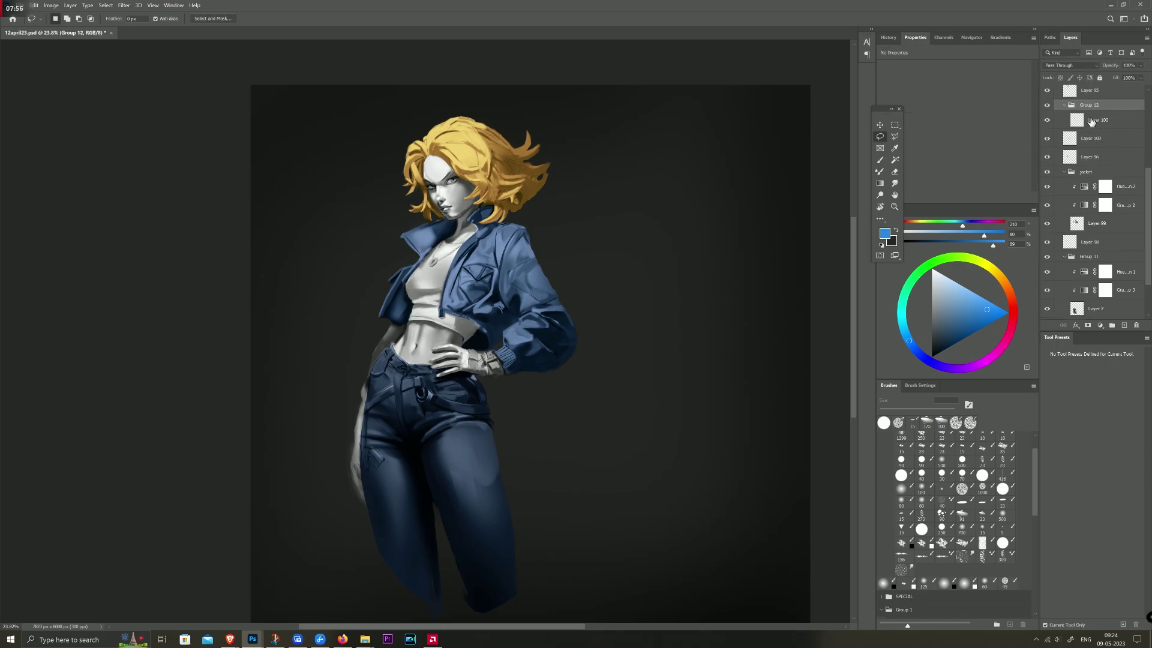
{"action": "double_click", "coordinate": [1091, 106]}
{"action": "type", "text": "shirt"}
{"action": "key", "text": "Return"}
Step: Add Gradient Map 4 clipped to Layer 100 and open its gradient for editing
{"action": "left_click", "coordinate": [1100, 325]}
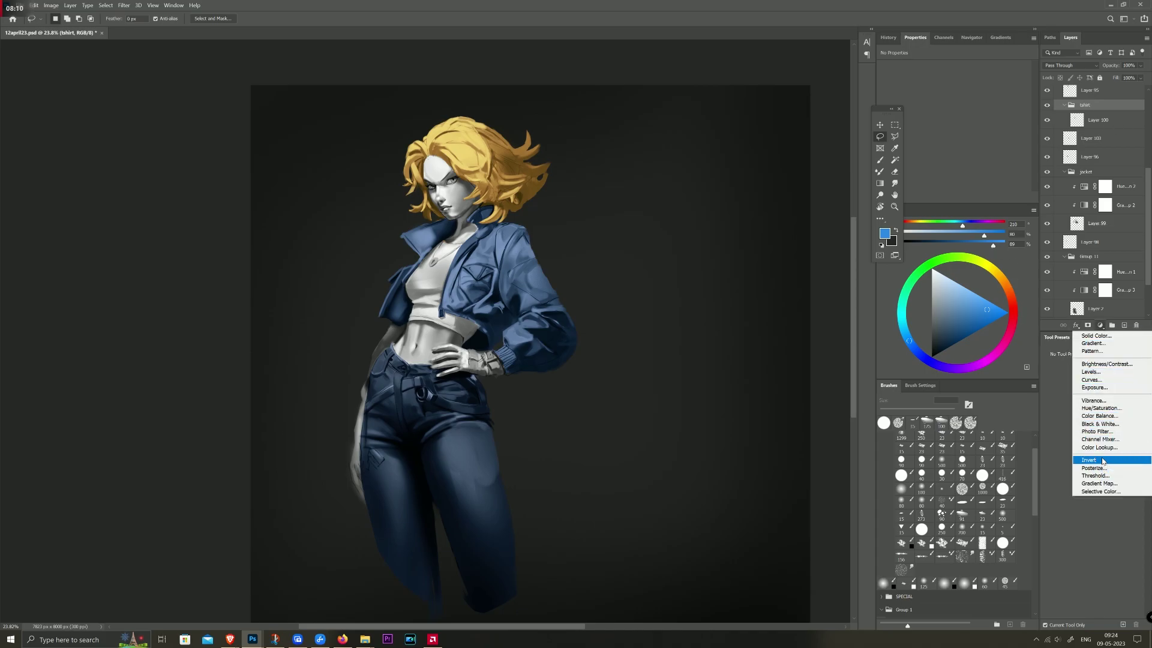
{"action": "left_click", "coordinate": [1102, 484]}
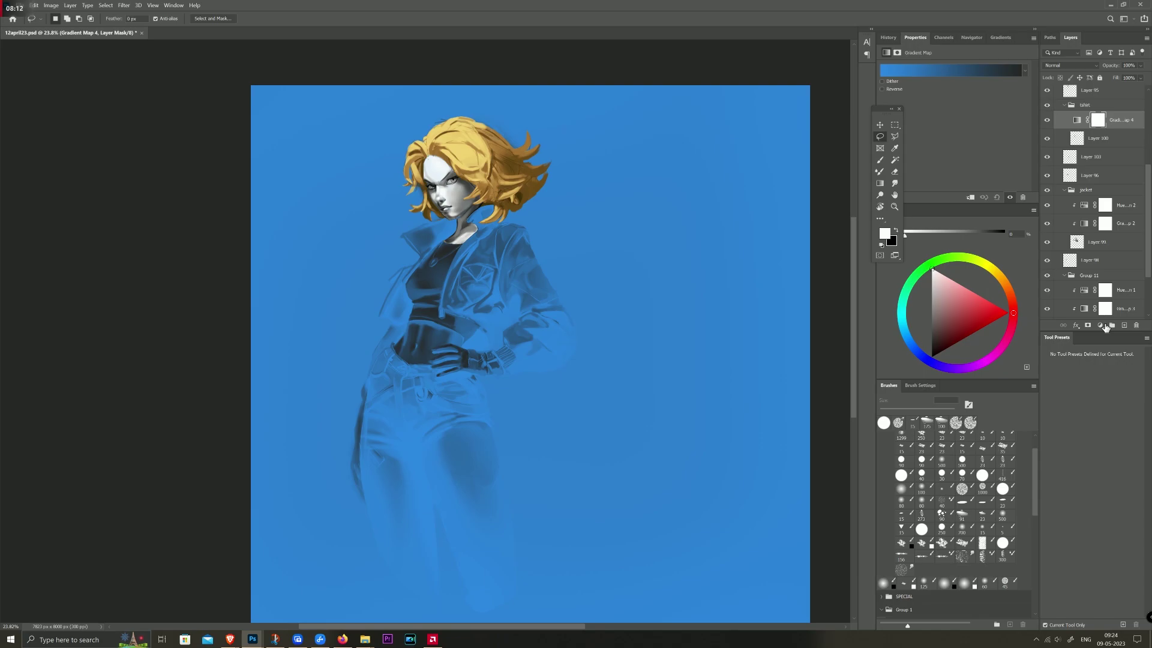
{"action": "left_click_drag", "start_coordinate": [1077, 110], "coordinate": [978, 198]}
{"action": "left_click", "coordinate": [976, 198]}
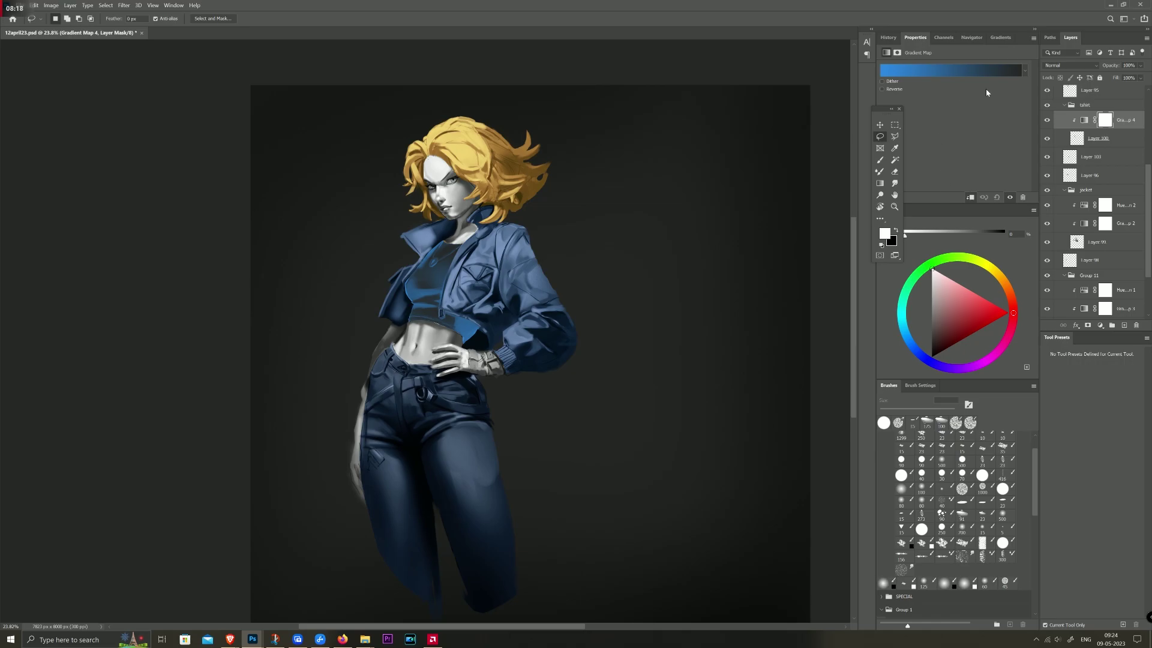
{"action": "left_click", "coordinate": [981, 71]}
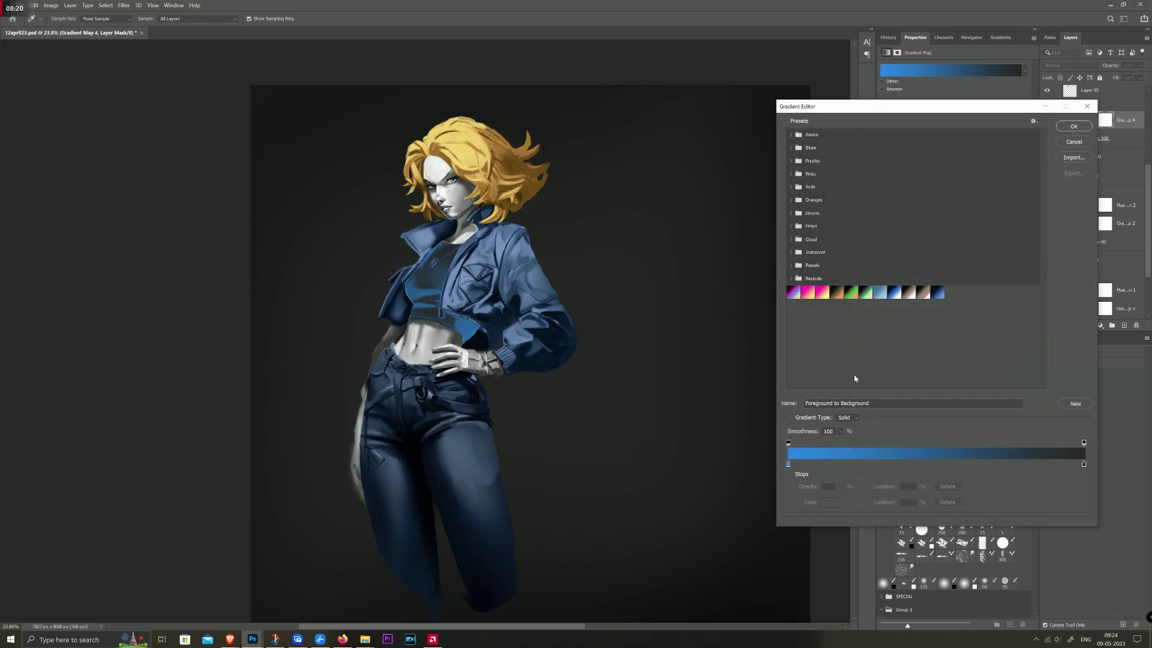
Step: Darken the gradient's left stop to a dark navy
{"action": "left_click", "coordinate": [788, 465]}
{"action": "left_click", "coordinate": [829, 502]}
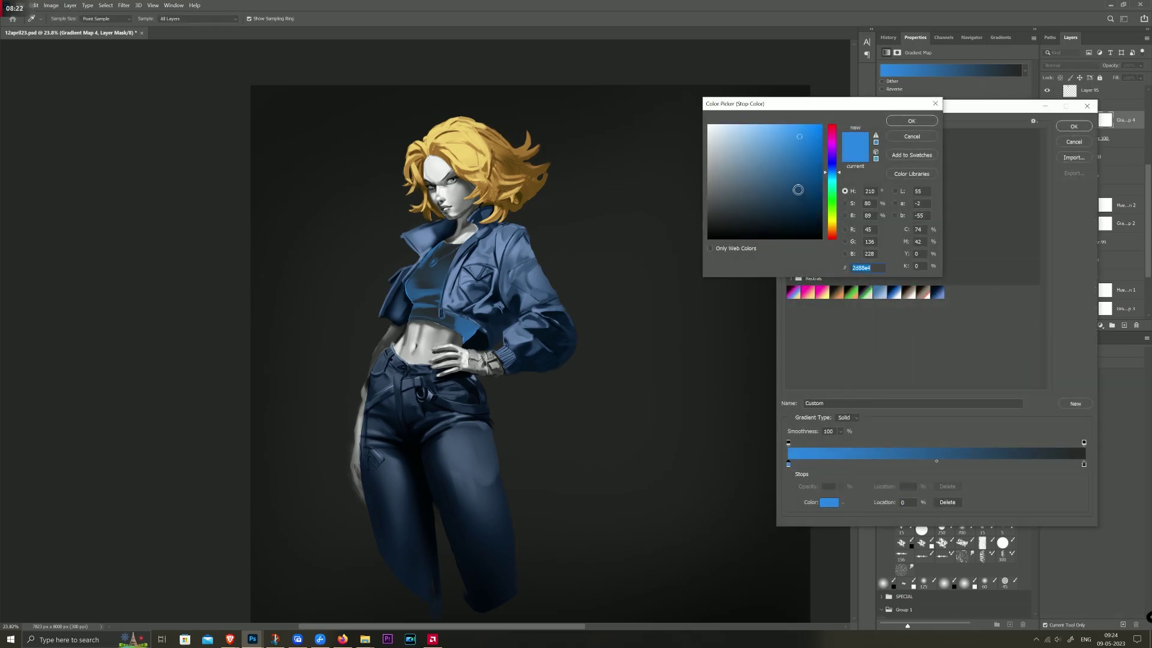
{"action": "left_click_drag", "start_coordinate": [798, 190], "coordinate": [786, 234]}
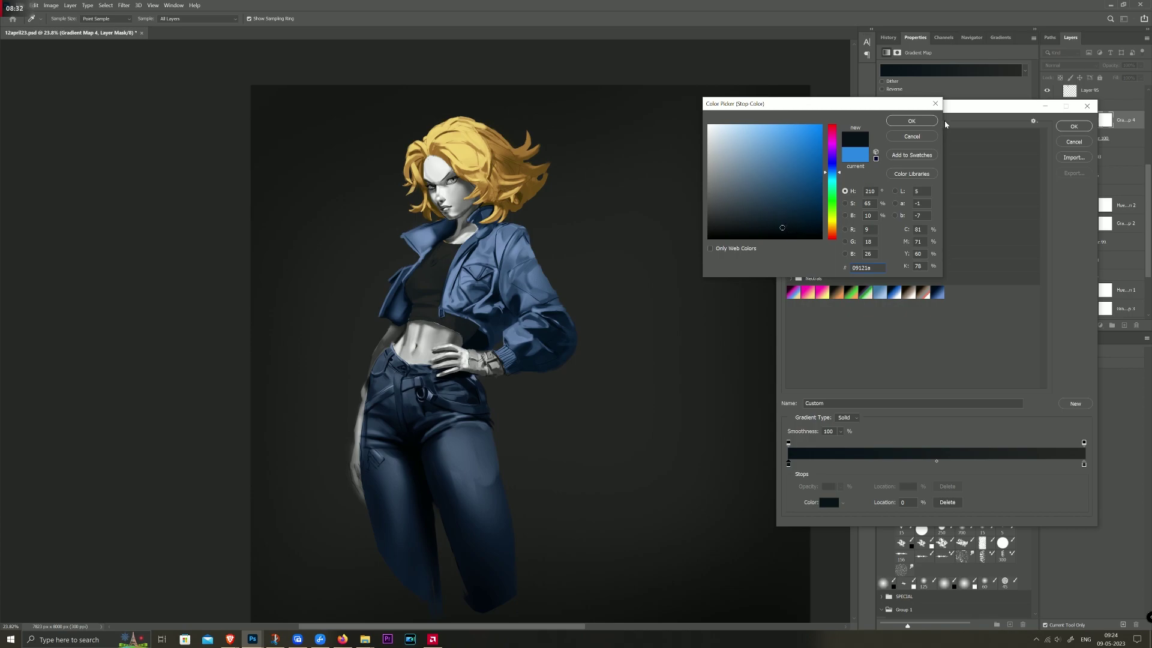
{"action": "left_click", "coordinate": [911, 121]}
Step: Set the gradient's right stop to a dark blue-grey
{"action": "left_click", "coordinate": [1083, 464]}
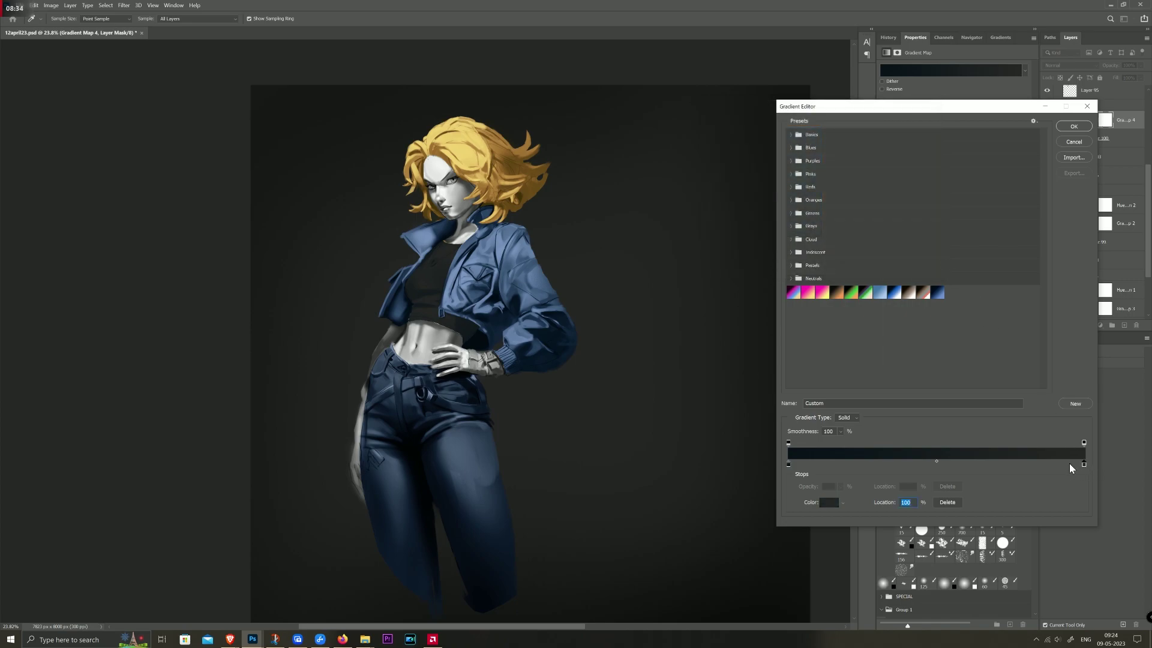
{"action": "left_click", "coordinate": [828, 502]}
{"action": "left_click", "coordinate": [798, 225]}
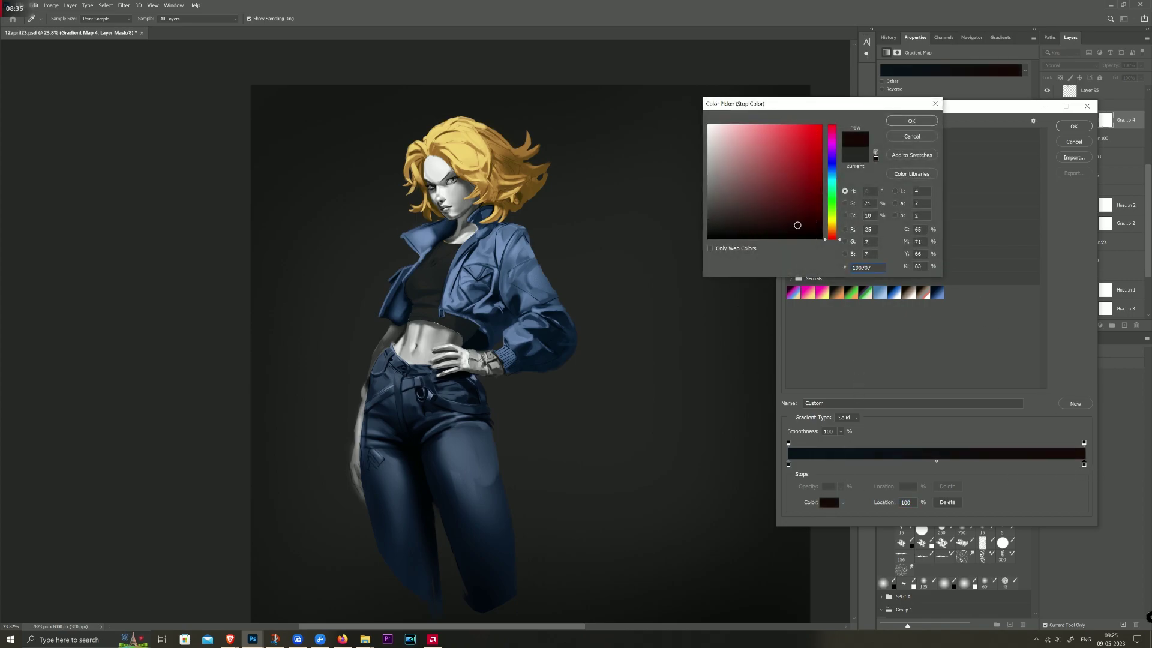
{"action": "left_click_drag", "start_coordinate": [797, 225], "coordinate": [717, 223]}
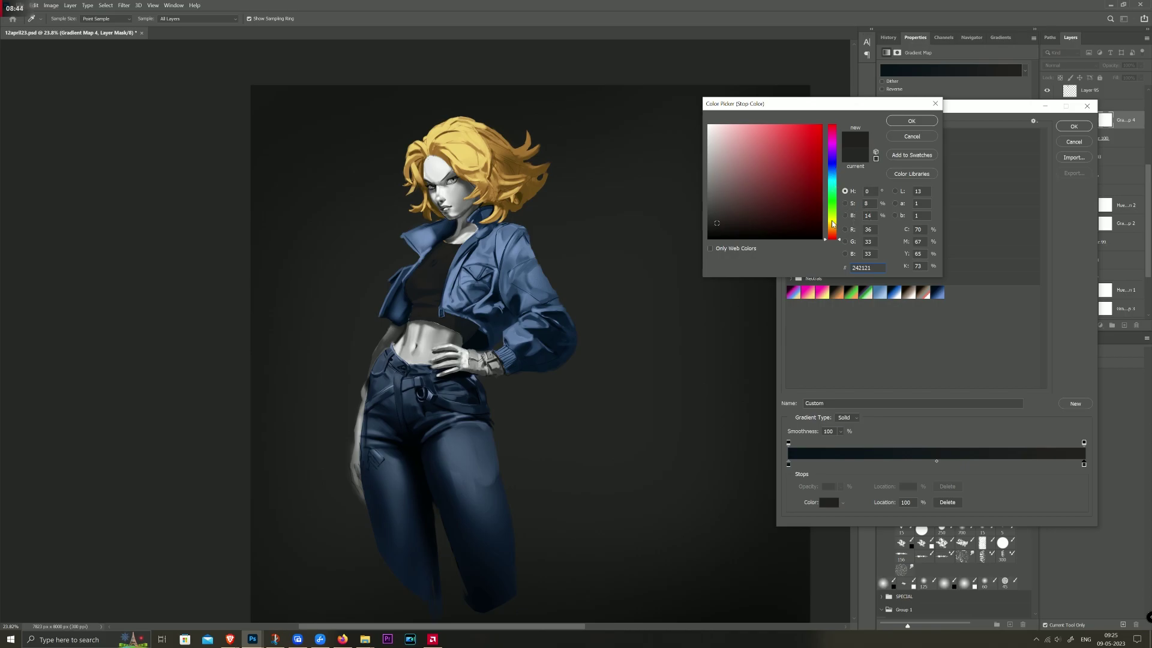
{"action": "left_click", "coordinate": [833, 172]}
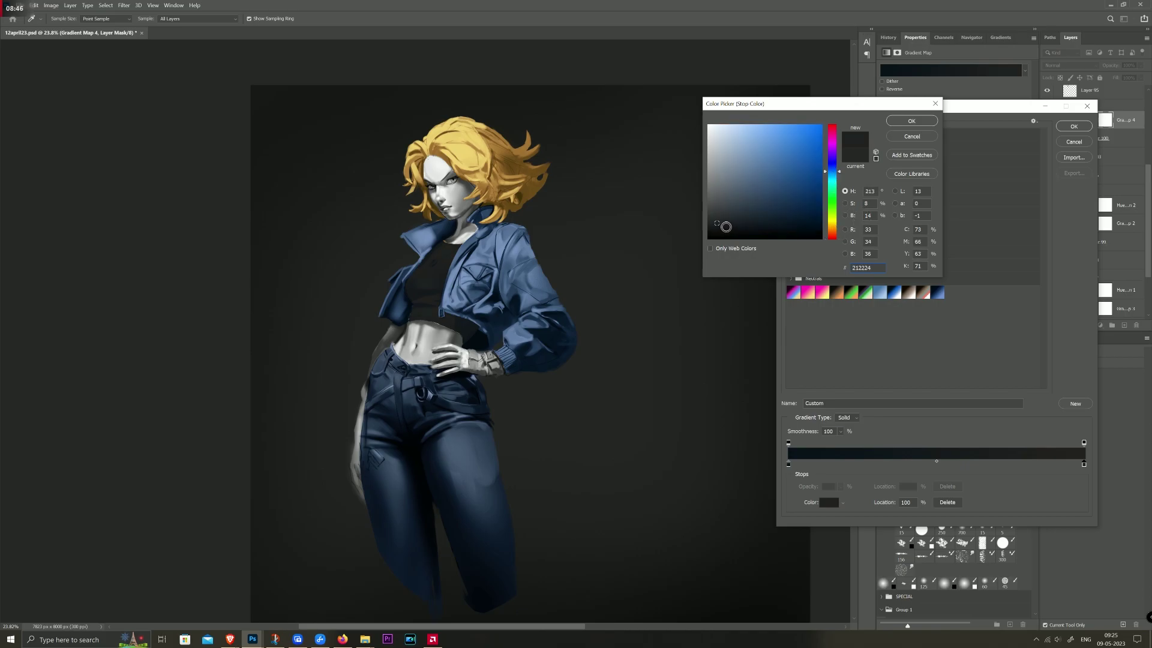
{"action": "left_click", "coordinate": [722, 227]}
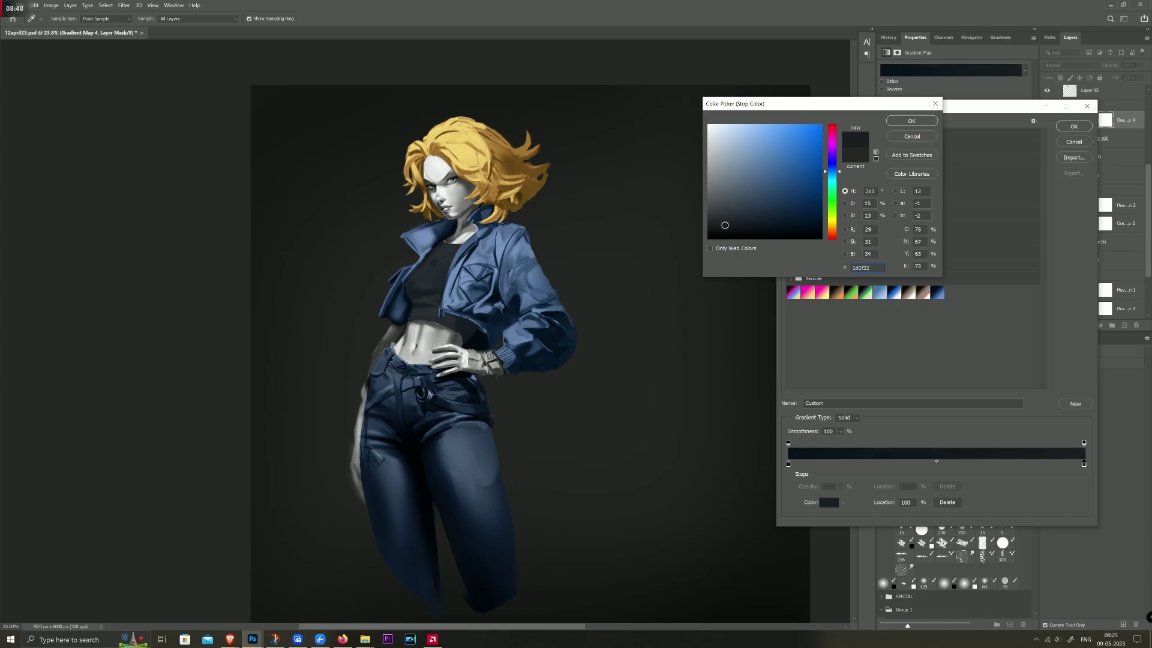
{"action": "left_click", "coordinate": [720, 224]}
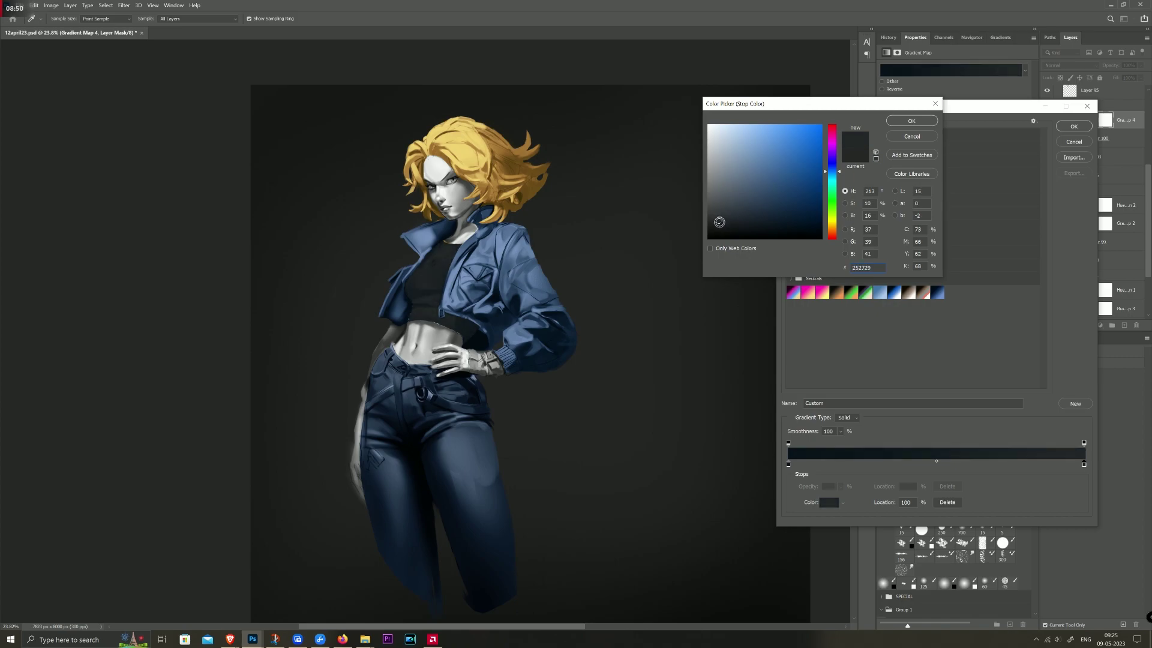
{"action": "left_click", "coordinate": [724, 216]}
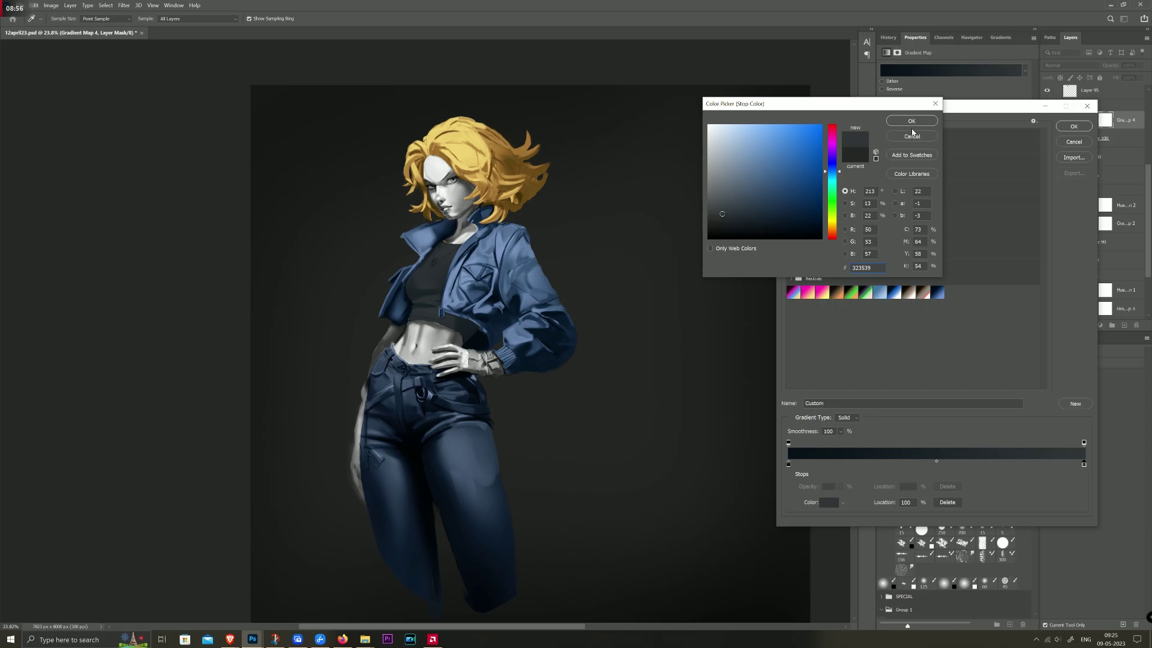
{"action": "left_click", "coordinate": [740, 213]}
{"action": "left_click", "coordinate": [909, 121]}
Step: Set the left stop to near-black 00050a
{"action": "left_click", "coordinate": [788, 465]}
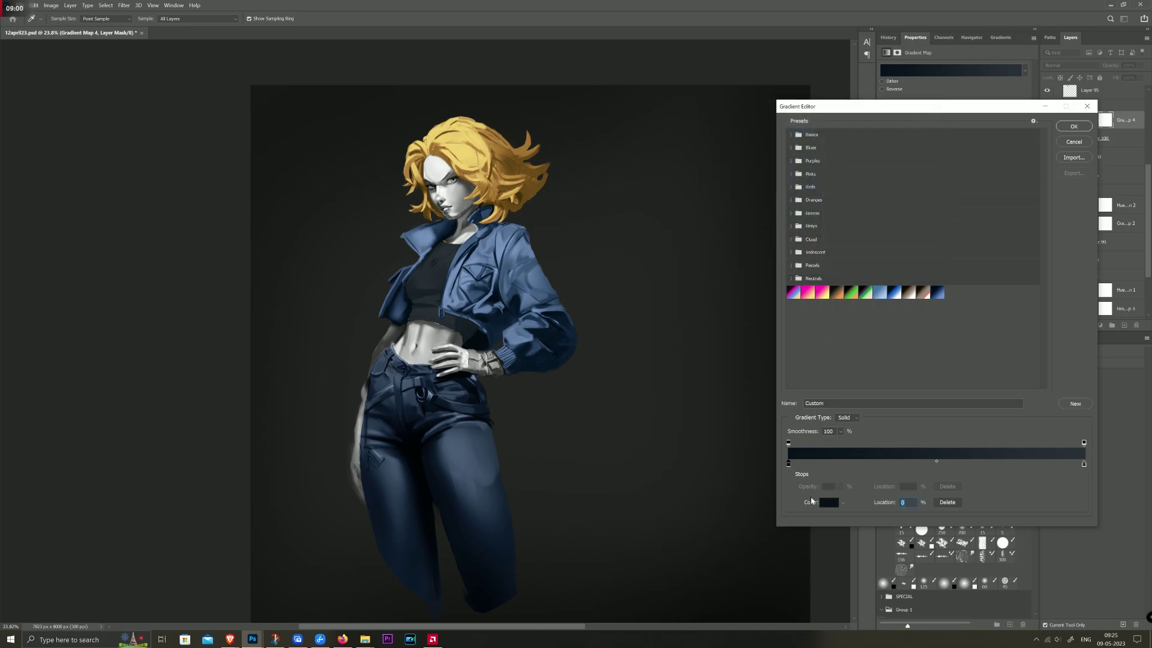
{"action": "left_click", "coordinate": [828, 502]}
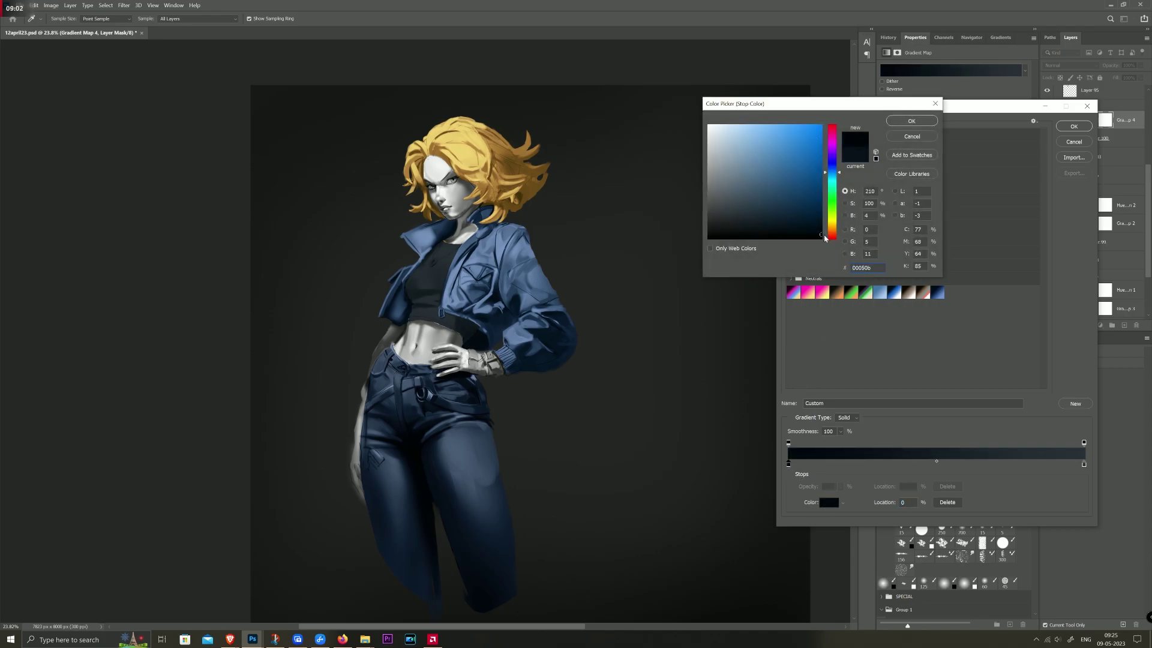
{"action": "left_click_drag", "start_coordinate": [823, 235], "coordinate": [823, 247]}
{"action": "type", "text": "00050a"}
{"action": "left_click", "coordinate": [909, 122]}
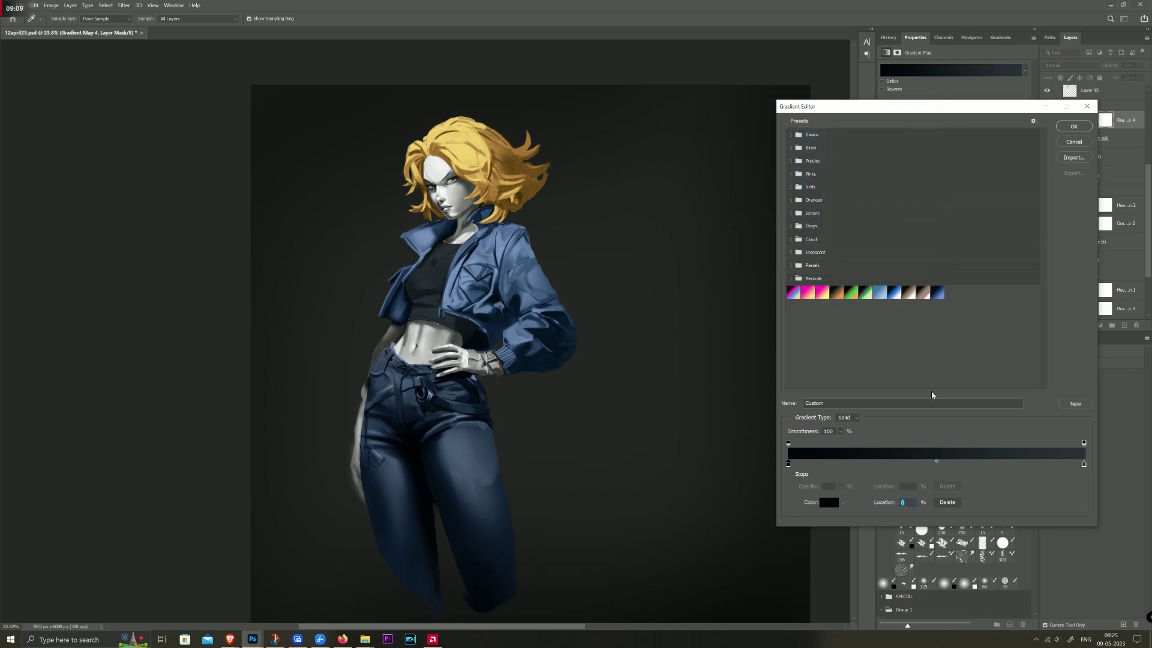
Step: Add a new colour stop in the middle of the gradient at 50%
{"action": "left_click", "coordinate": [931, 464]}
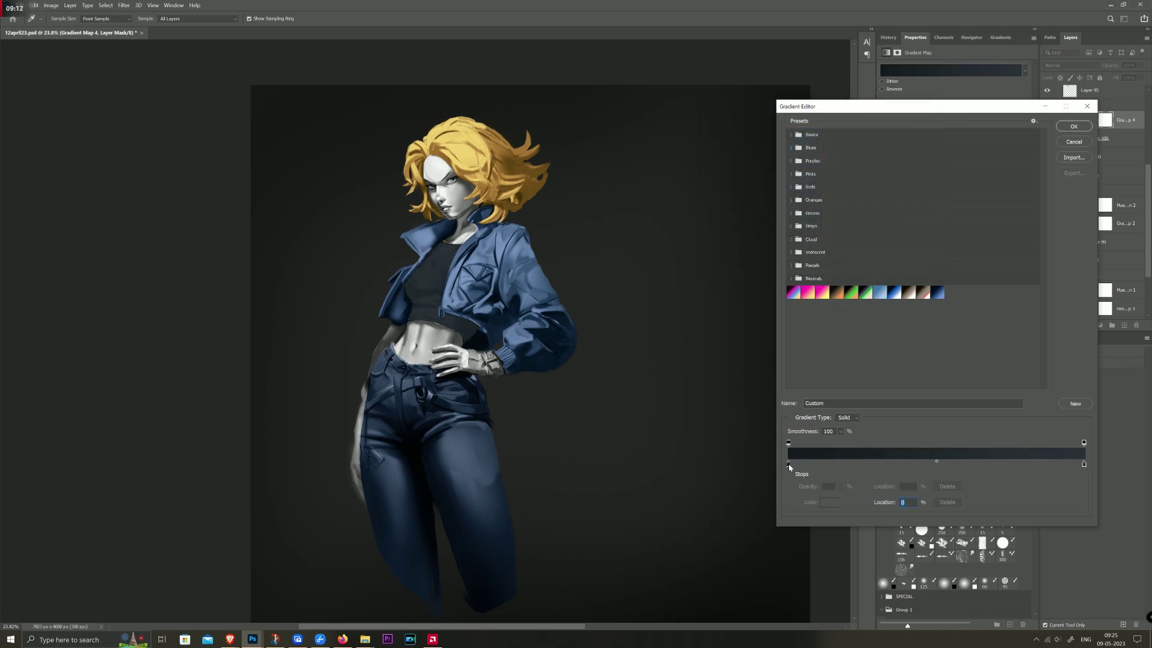
{"action": "left_click", "coordinate": [788, 465]}
{"action": "left_click", "coordinate": [829, 502]}
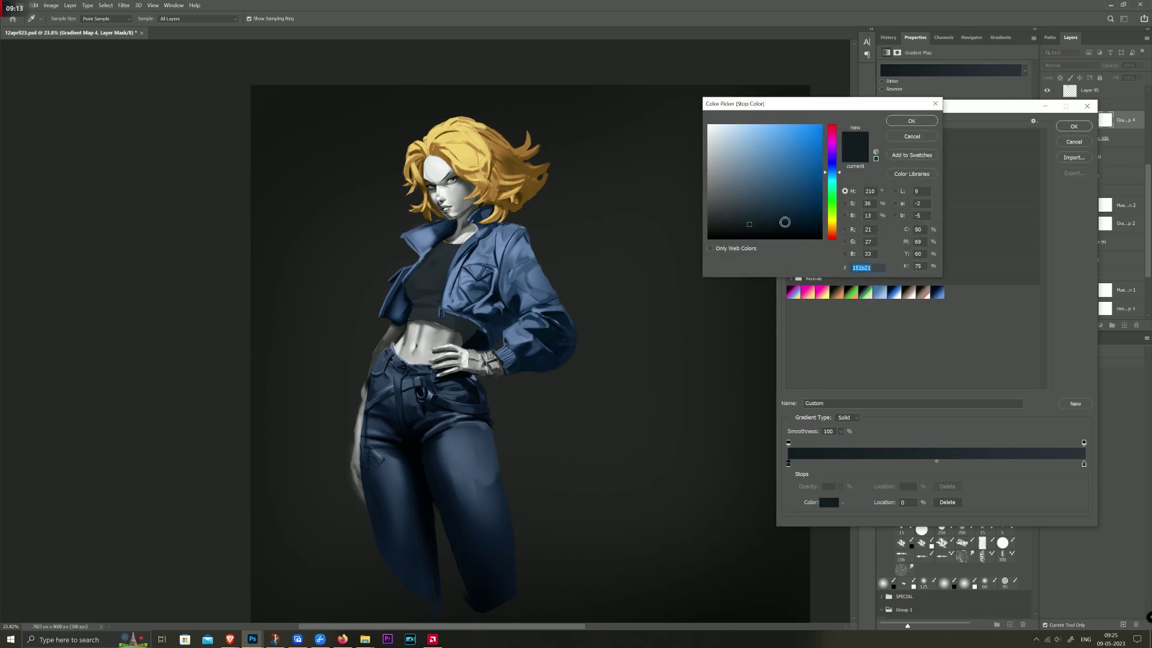
{"action": "left_click", "coordinate": [900, 122]}
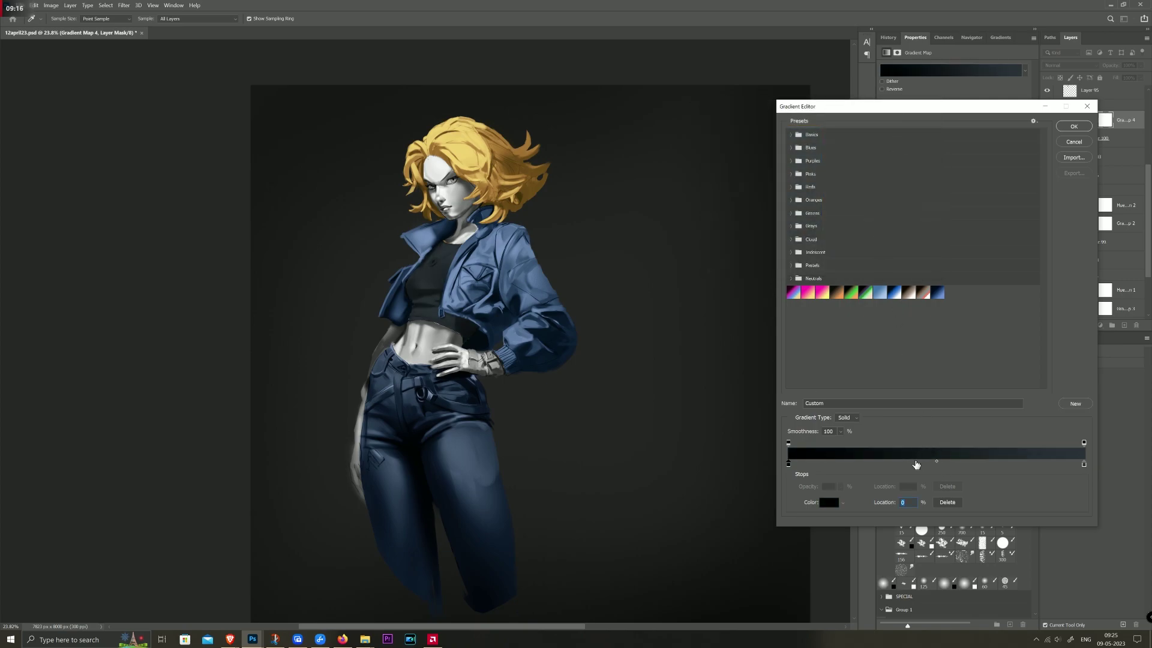
{"action": "left_click_drag", "start_coordinate": [884, 465], "coordinate": [929, 465]}
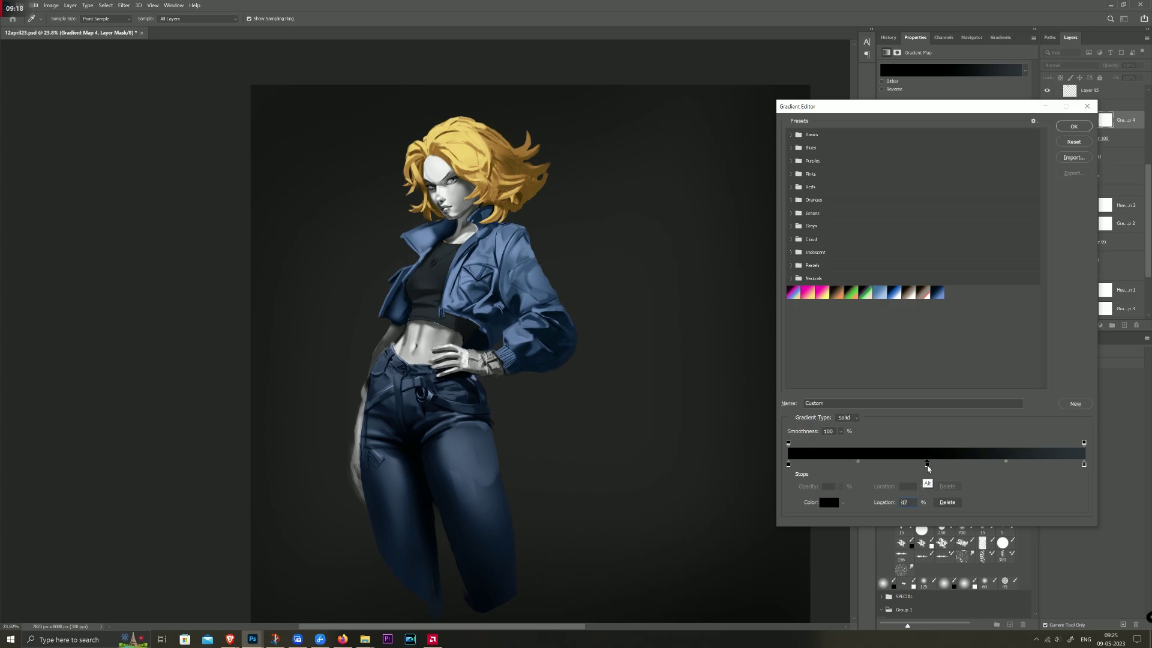
{"action": "type", "text": "50"}
{"action": "key", "text": "Return"}
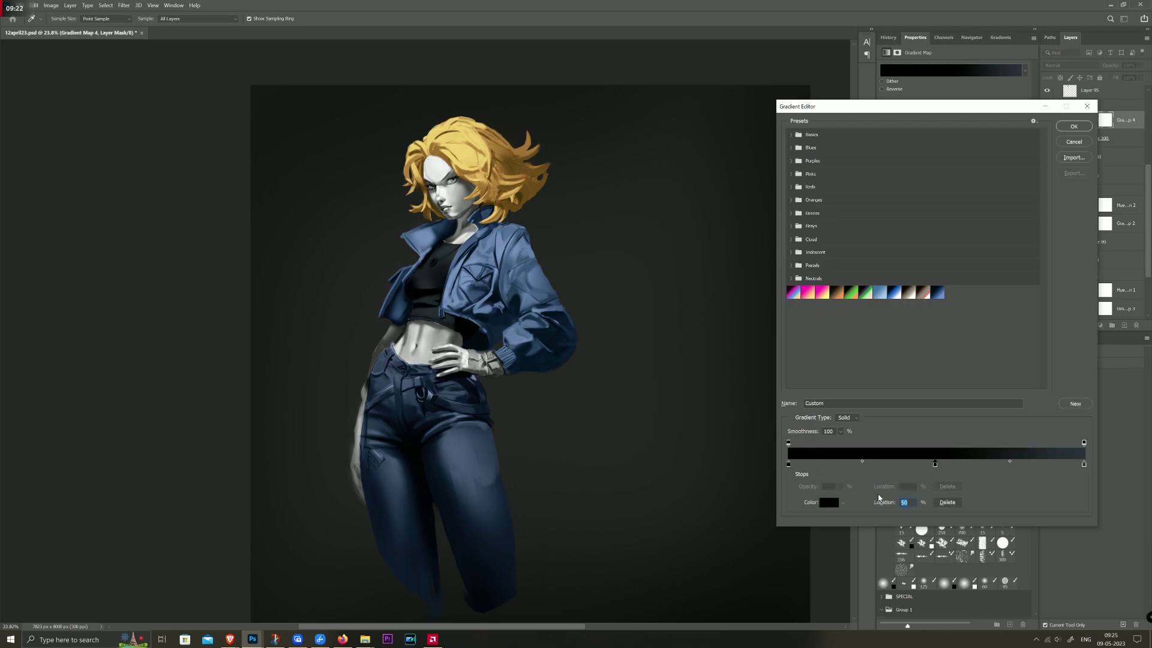
Step: Colour the middle stop a near-black dark teal and adjust its position
{"action": "left_click", "coordinate": [828, 502]}
{"action": "left_click_drag", "start_coordinate": [791, 234], "coordinate": [823, 243]}
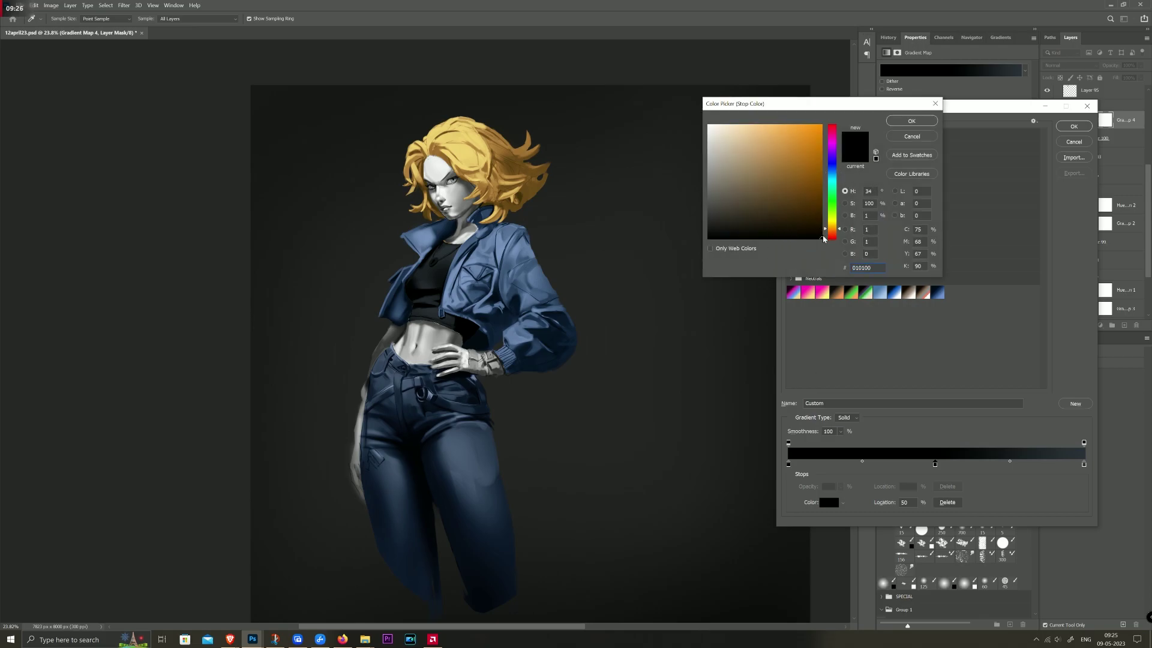
{"action": "left_click_drag", "start_coordinate": [819, 236], "coordinate": [743, 232]}
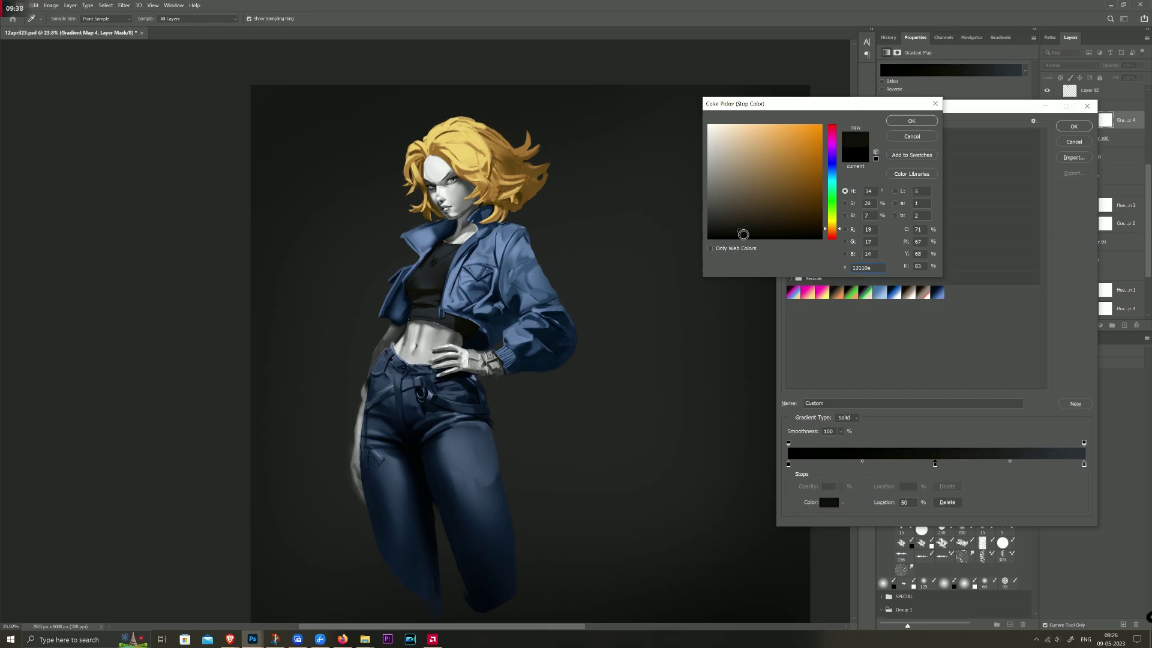
{"action": "mouse_move", "coordinate": [743, 234]}
{"action": "left_mouse_down"}
{"action": "mouse_move", "coordinate": [810, 231]}
{"action": "mouse_move", "coordinate": [733, 232]}
{"action": "left_mouse_up"}
{"action": "left_click", "coordinate": [832, 178]}
{"action": "left_click", "coordinate": [763, 233]}
{"action": "left_click_drag", "start_coordinate": [763, 234], "coordinate": [751, 227]}
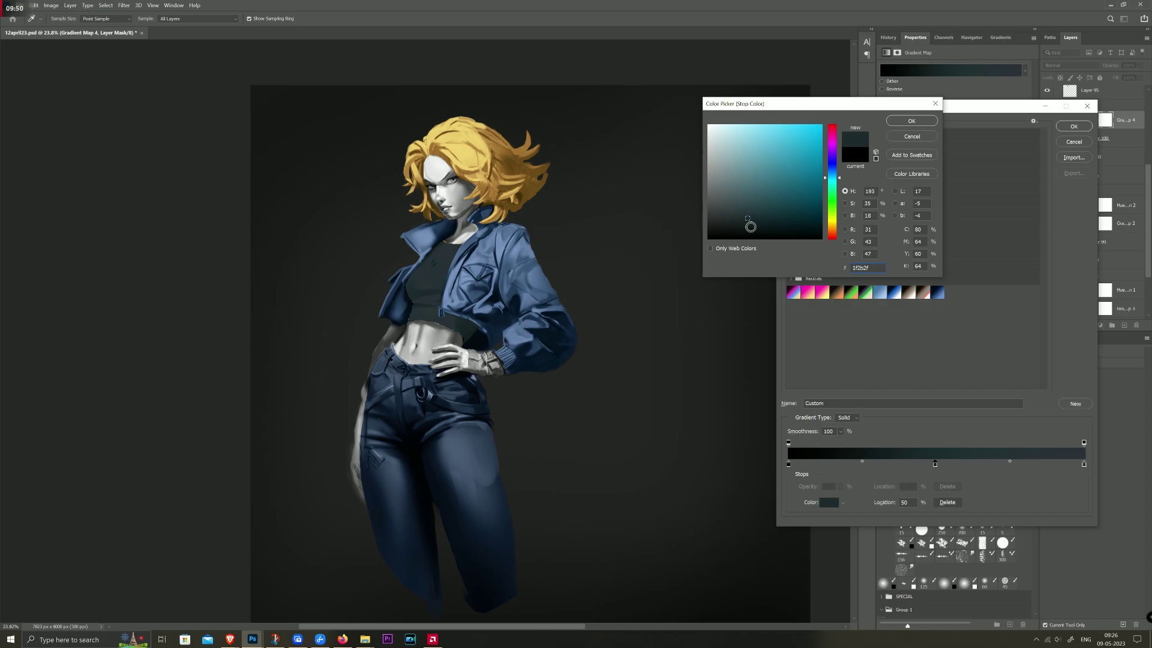
{"action": "left_click_drag", "start_coordinate": [750, 226], "coordinate": [753, 231]}
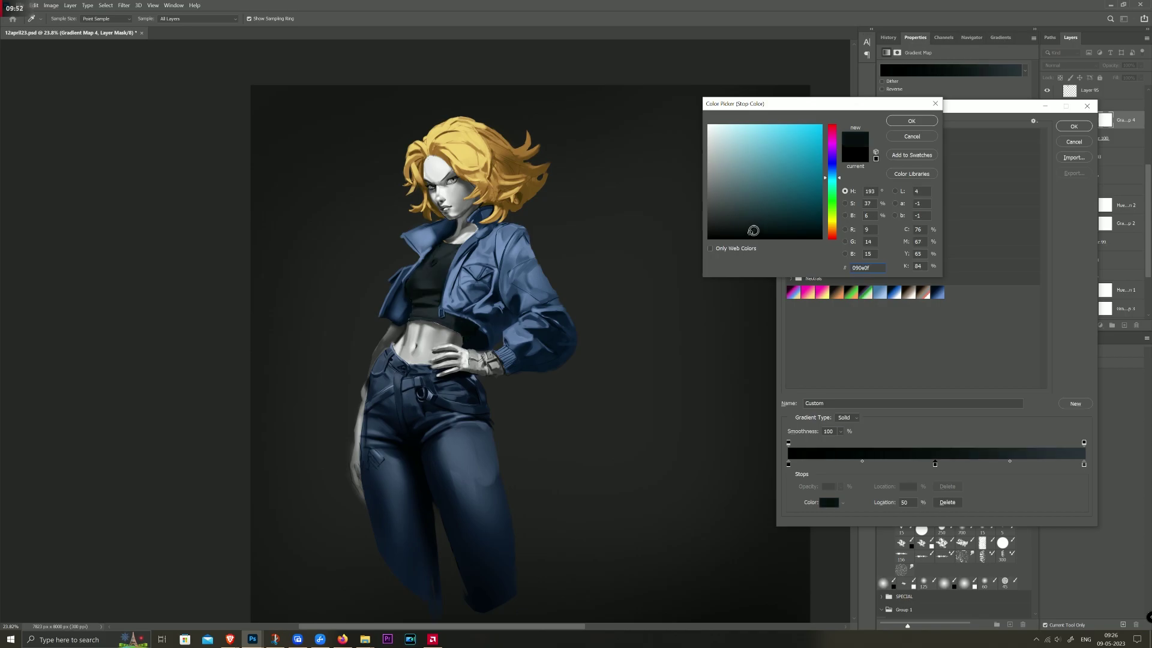
{"action": "key", "text": "Return"}
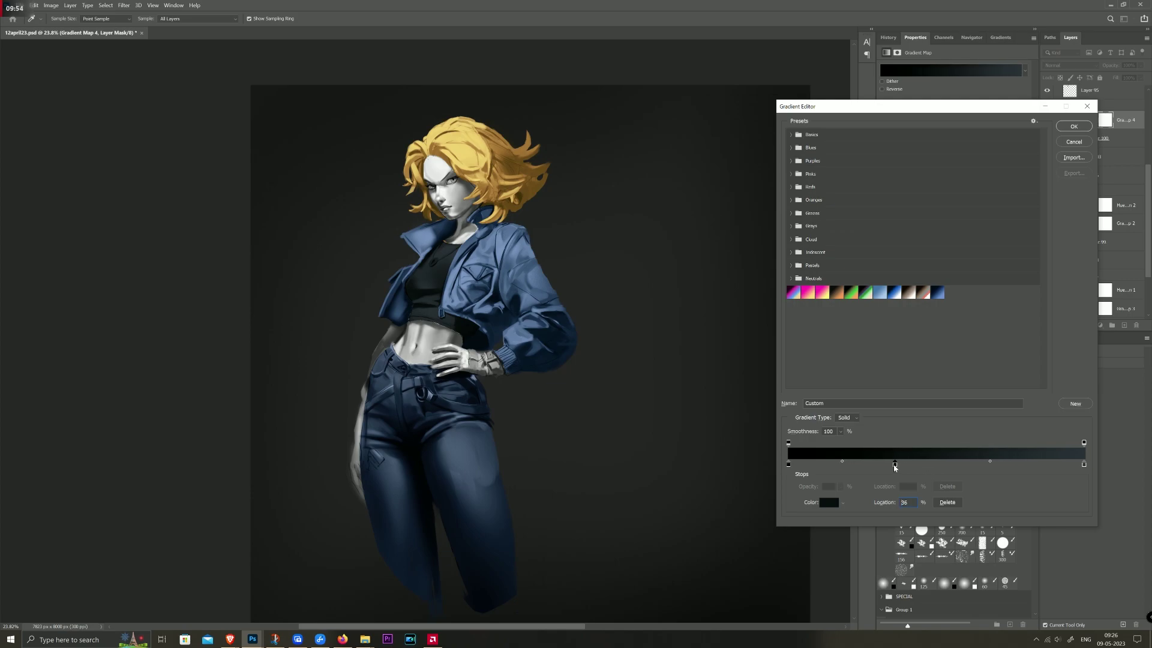
{"action": "mouse_move", "coordinate": [894, 465]}
{"action": "left_mouse_down"}
{"action": "mouse_move", "coordinate": [868, 466]}
{"action": "mouse_move", "coordinate": [933, 466]}
{"action": "left_mouse_up"}
Step: Lighten the right stop to blue-grey 525a64 and apply the gradient
{"action": "left_click", "coordinate": [1084, 464]}
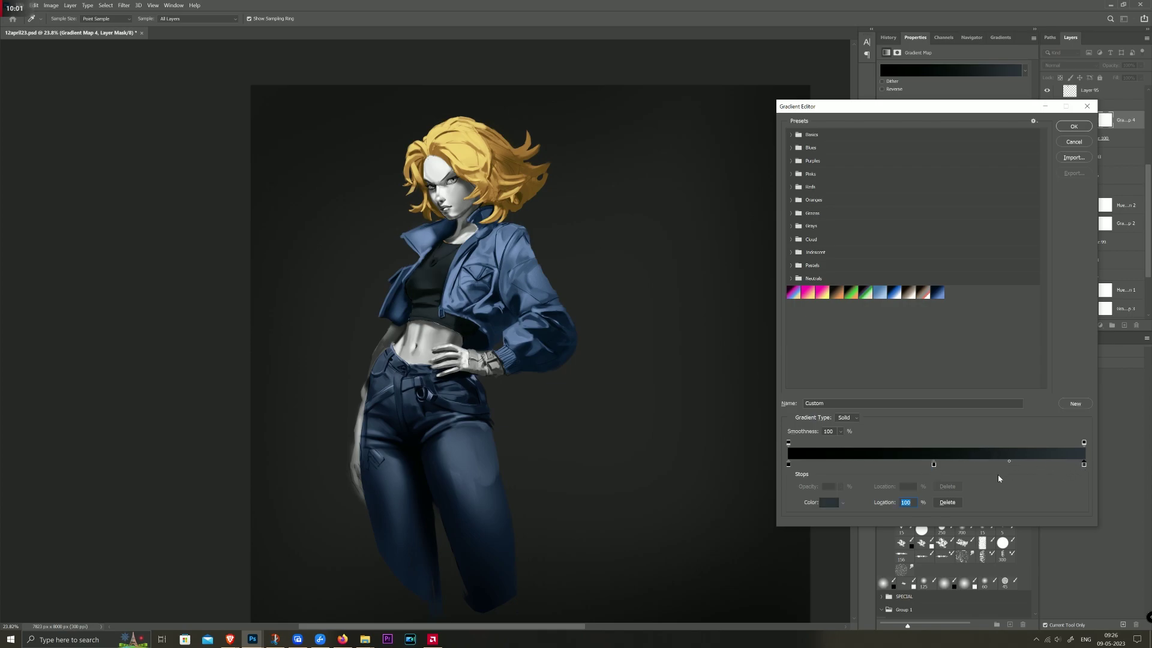
{"action": "left_click", "coordinate": [829, 502]}
{"action": "left_click_drag", "start_coordinate": [731, 215], "coordinate": [731, 196]}
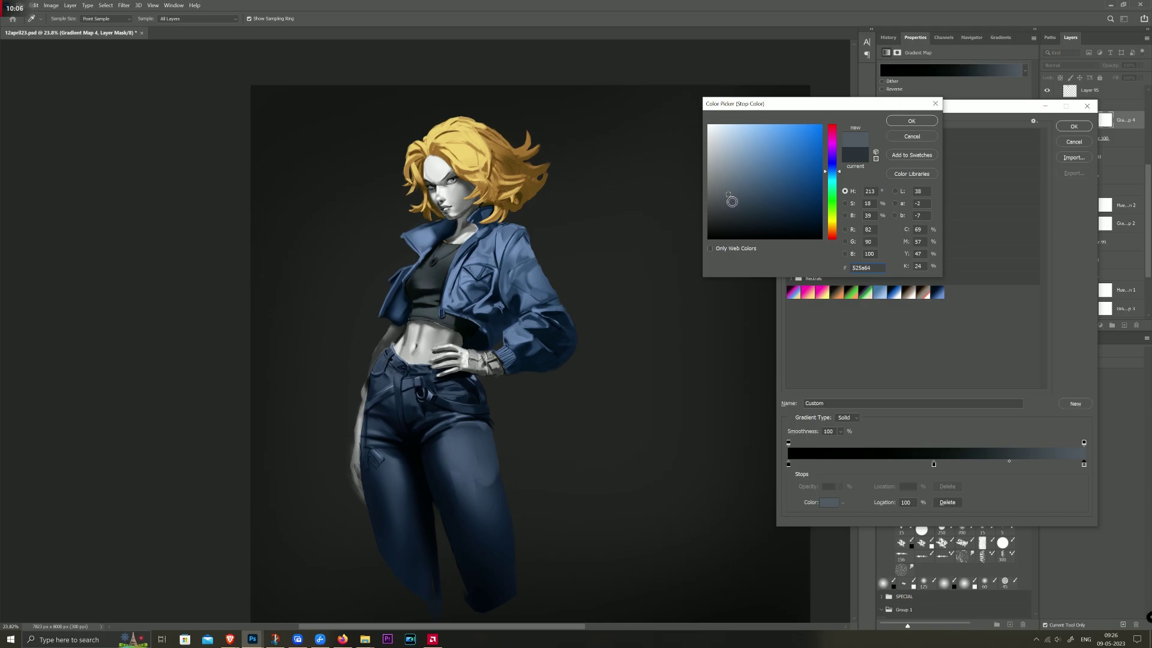
{"action": "key", "text": "Return"}
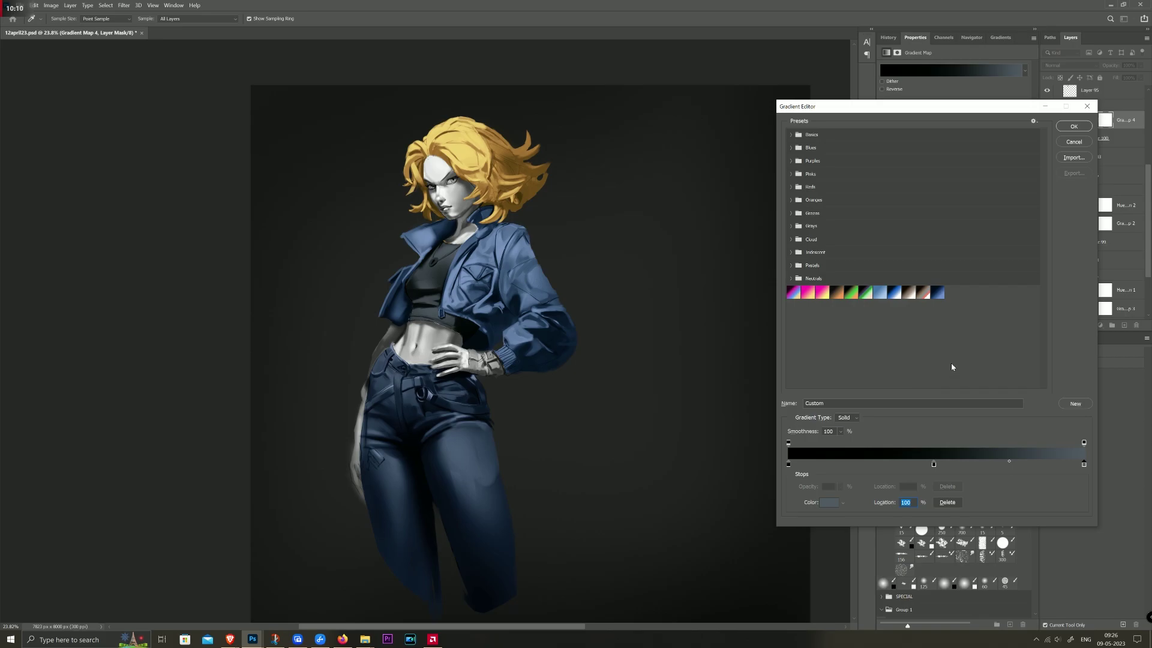
{"action": "left_click", "coordinate": [1074, 126]}
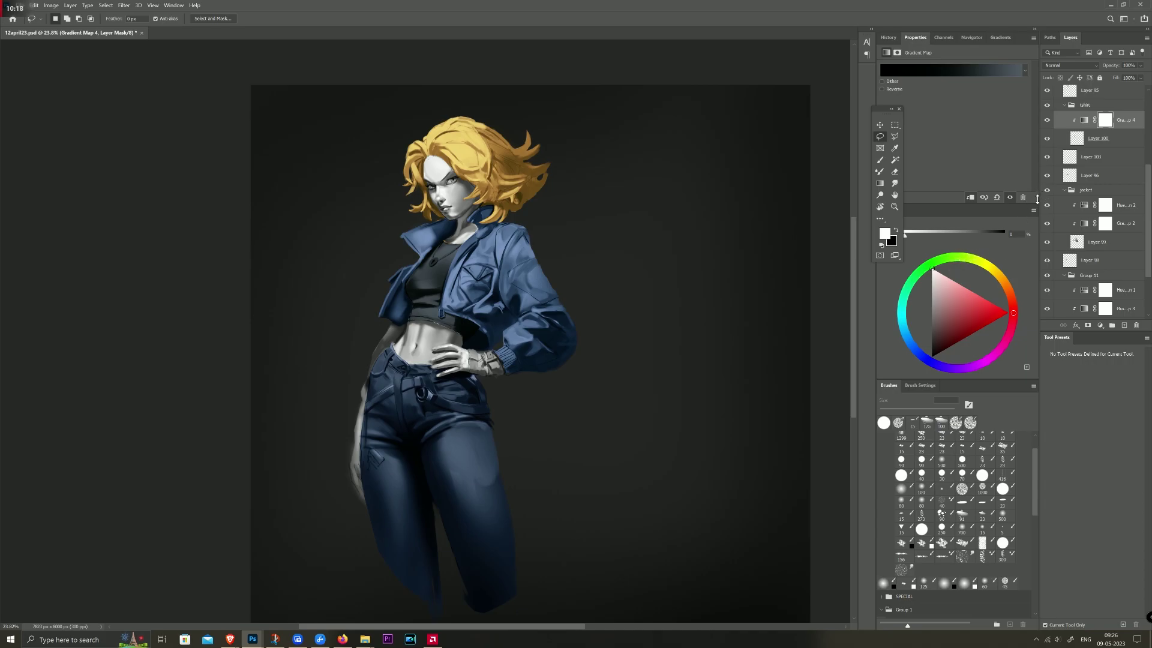
Step: Group the glove's Layer 103 into a group named 'glover'
{"action": "left_click", "coordinate": [1062, 156]}
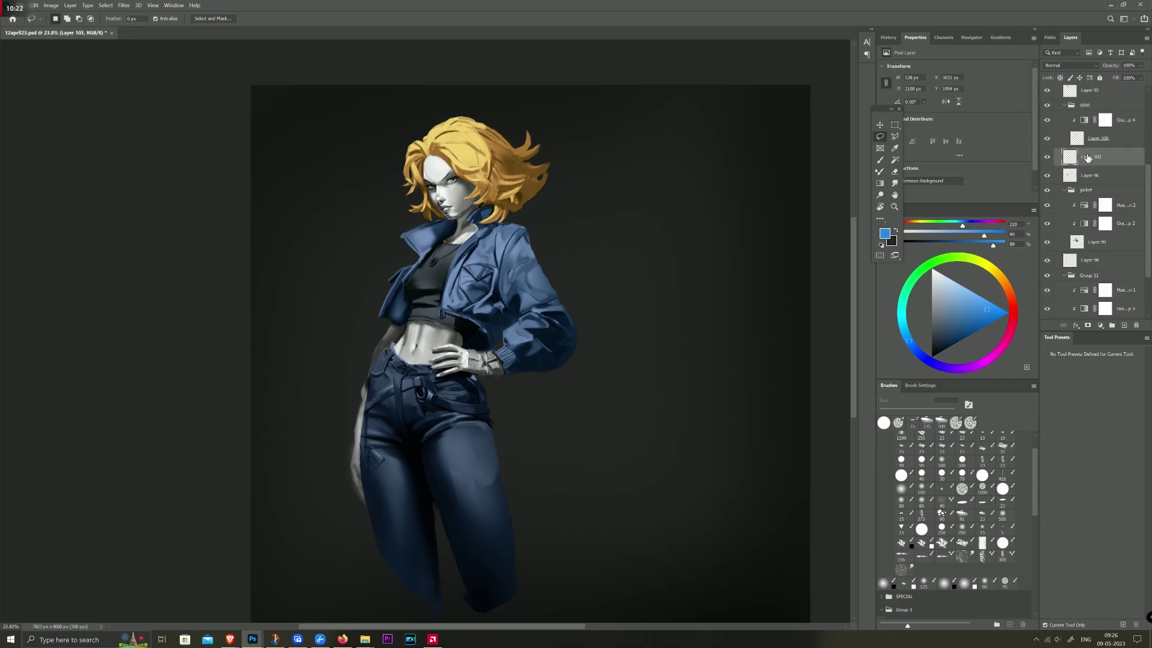
{"action": "key", "text": "ctrl+g"}
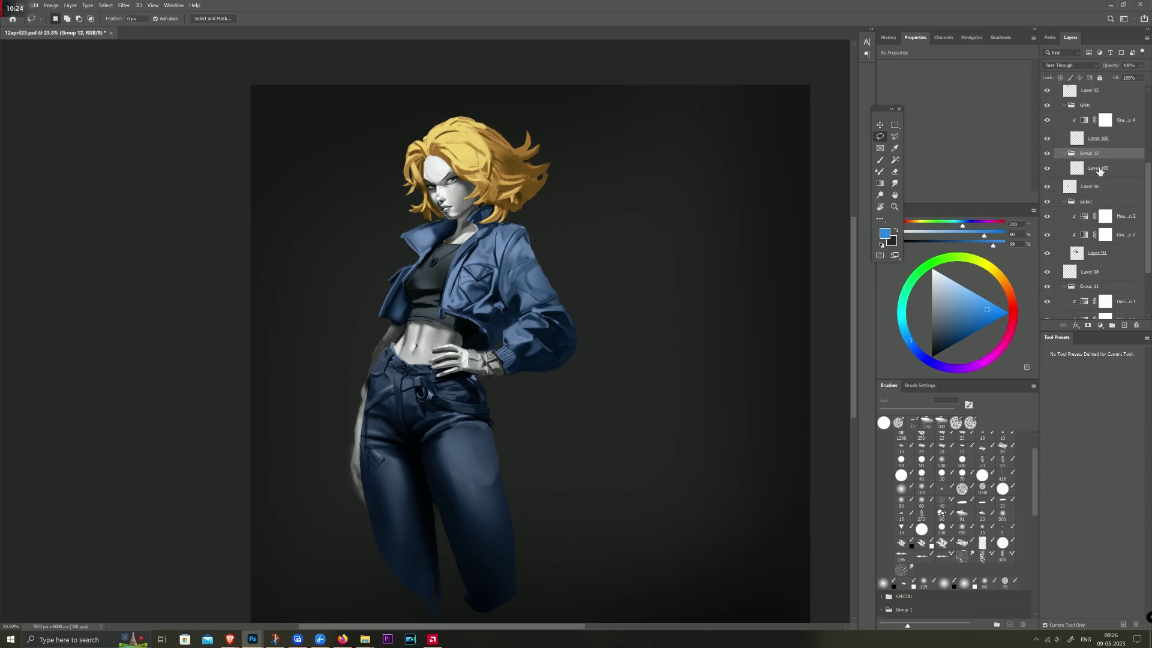
{"action": "double_click", "coordinate": [1089, 153]}
{"action": "type", "text": "al"}
{"action": "key", "text": "Return"}
{"action": "left_click", "coordinate": [1086, 169]}
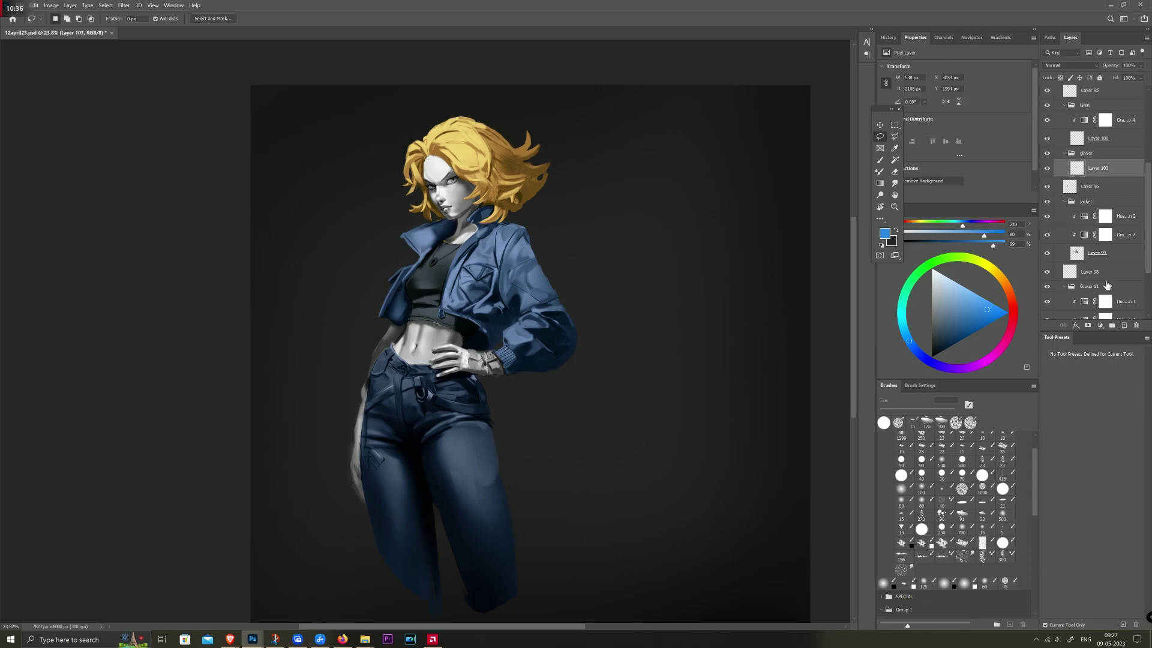
{"action": "left_click", "coordinate": [1100, 324]}
Step: Add Gradient Map 5 clipped to Layer 103 and set its left stop to dark brown
{"action": "left_click", "coordinate": [1098, 483]}
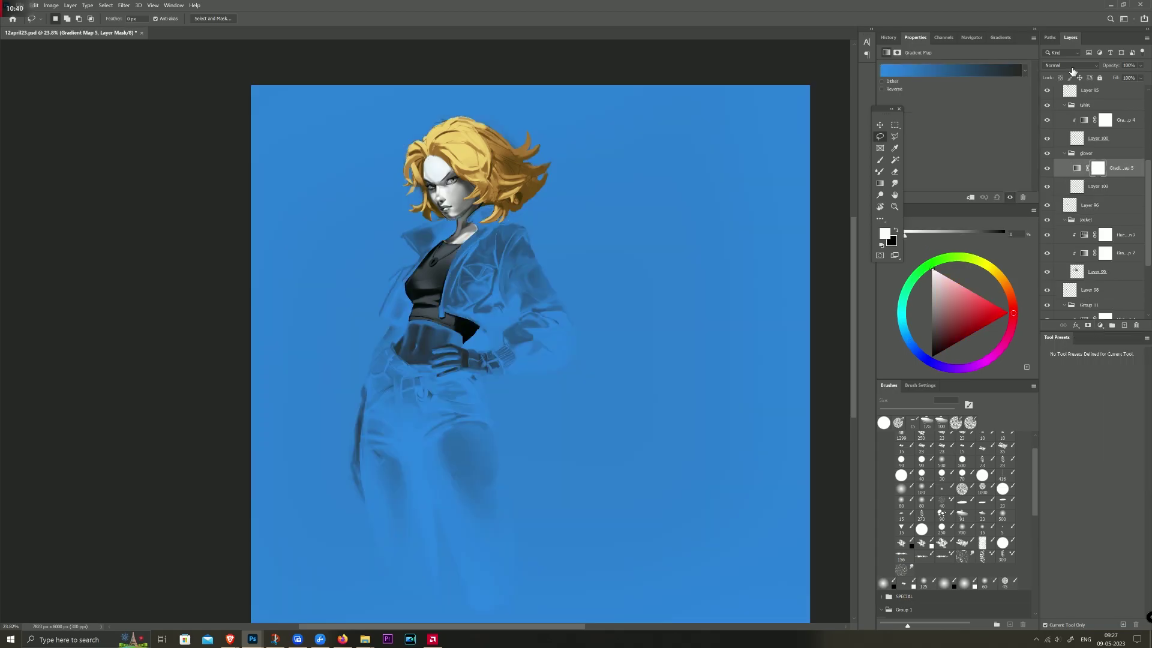
{"action": "left_click", "coordinate": [970, 197]}
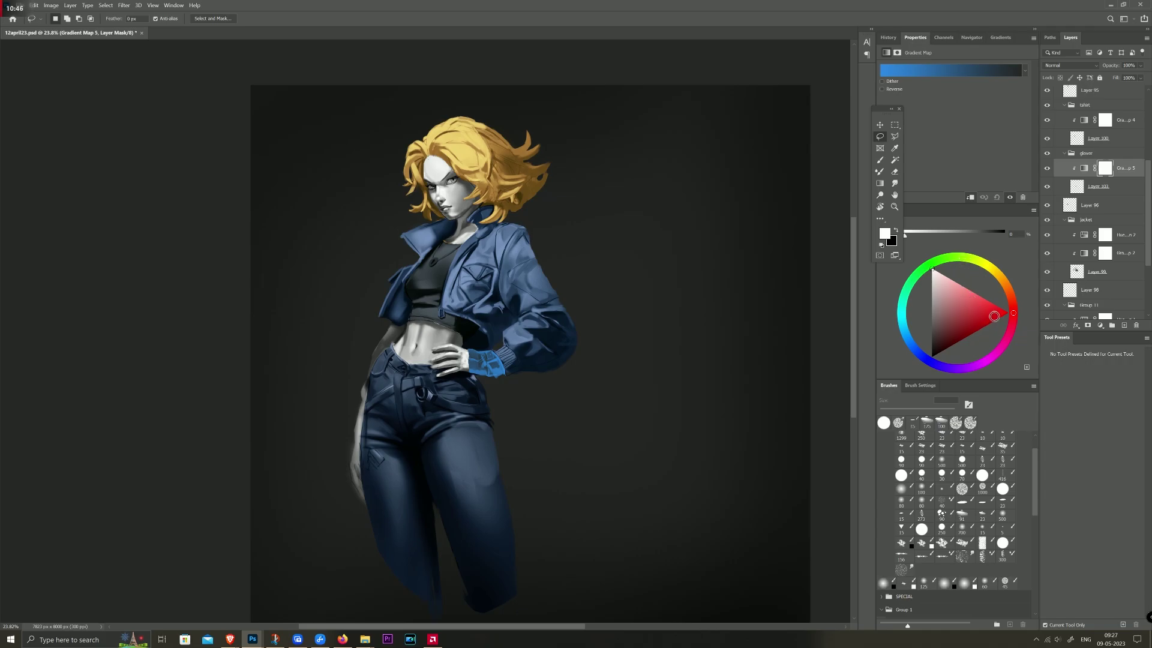
{"action": "left_click", "coordinate": [960, 71]}
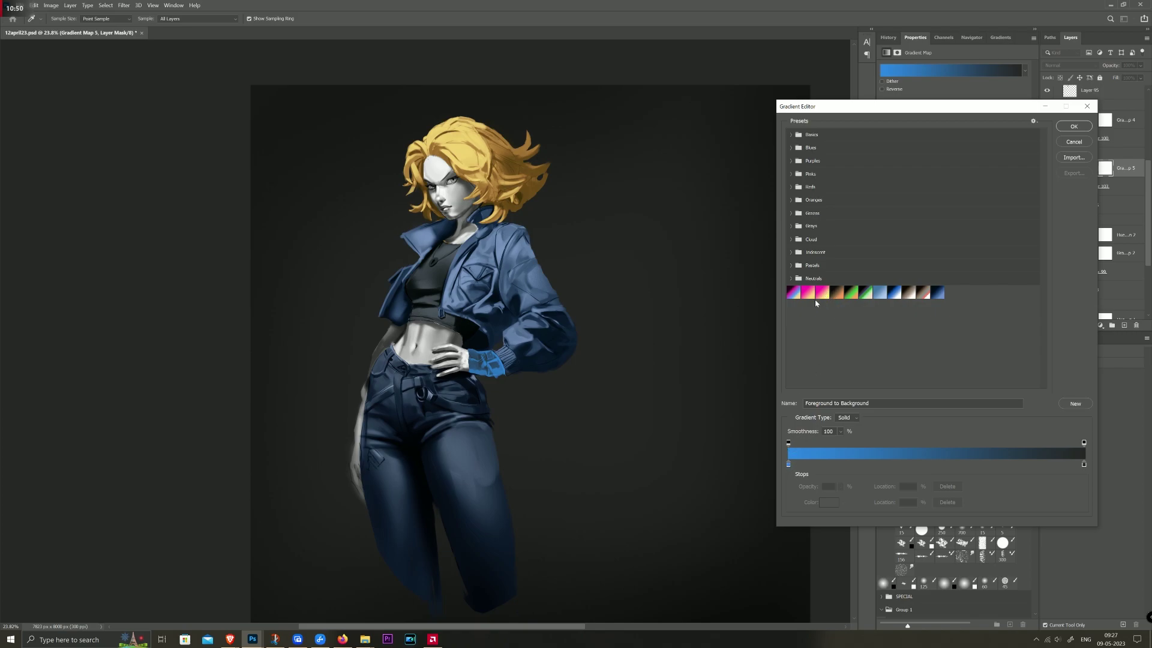
{"action": "left_click", "coordinate": [788, 463]}
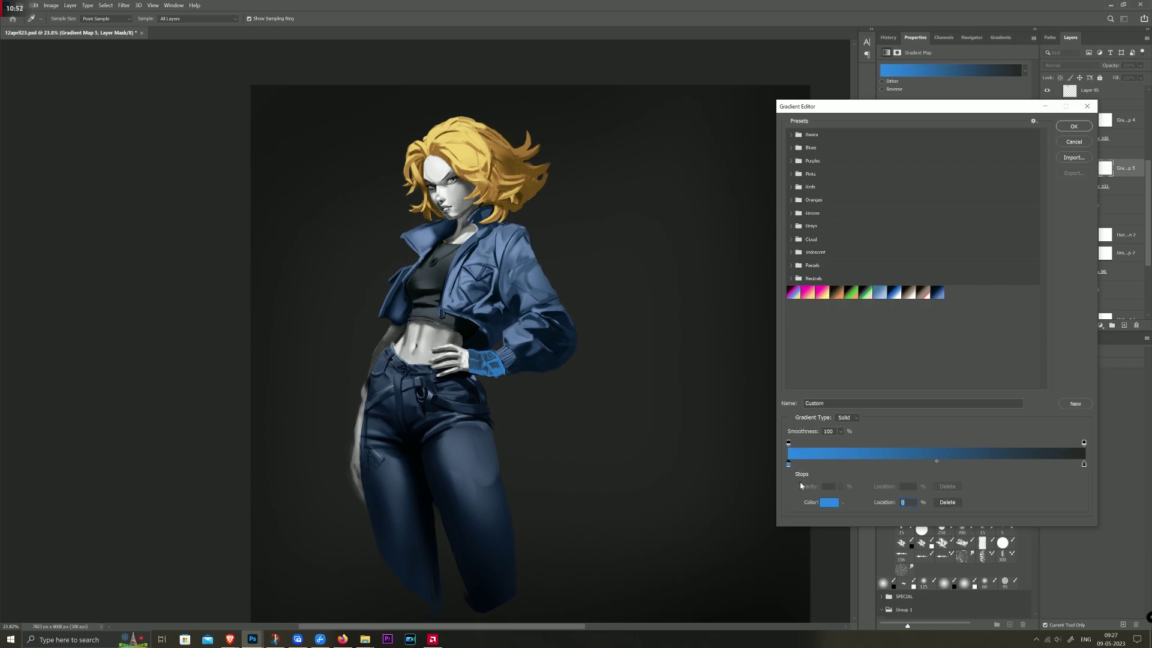
{"action": "left_click", "coordinate": [828, 502]}
{"action": "left_click_drag", "start_coordinate": [832, 234], "coordinate": [833, 236]}
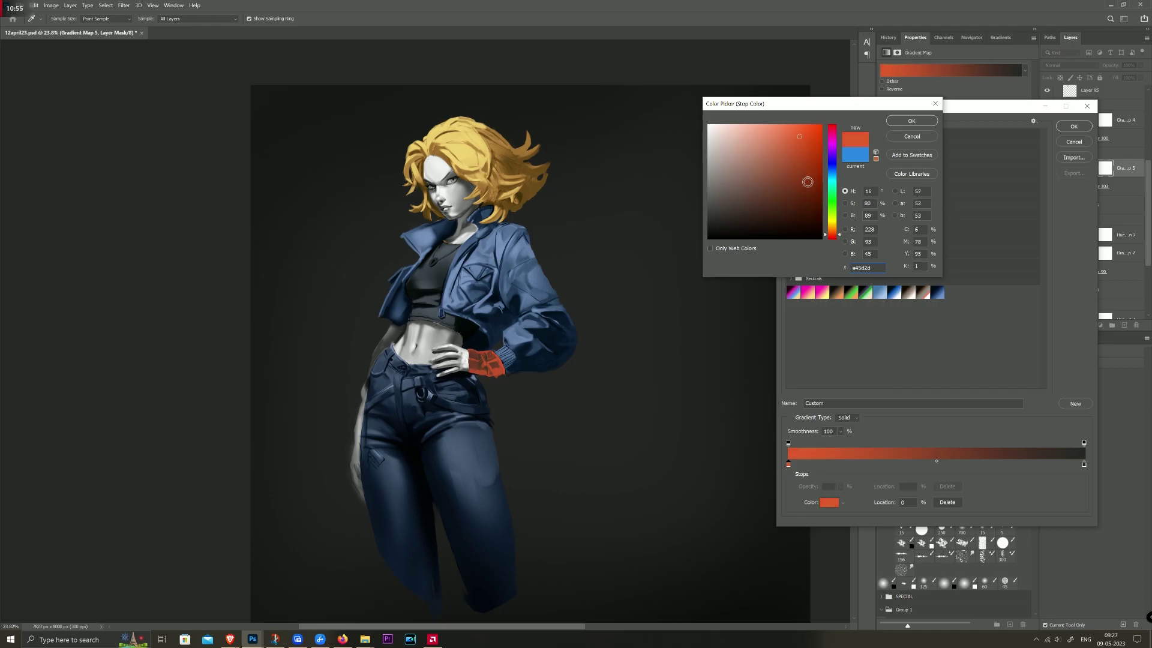
{"action": "left_click_drag", "start_coordinate": [809, 148], "coordinate": [813, 215]}
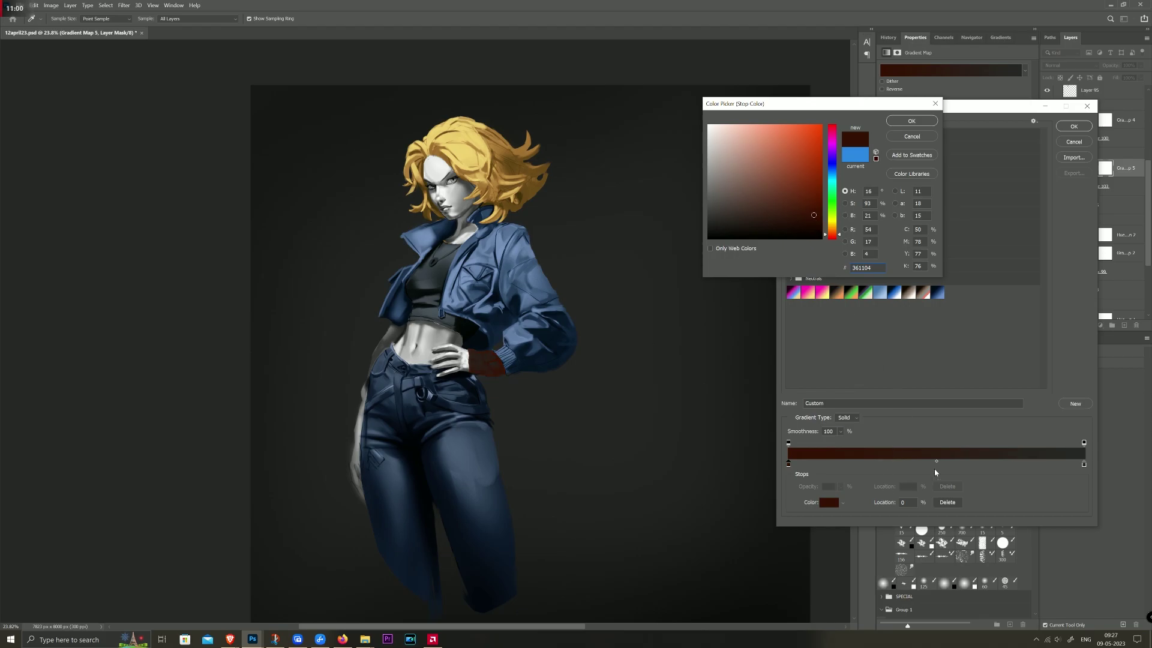
{"action": "left_click", "coordinate": [911, 121]}
Step: Set the gradient's right stop to a bright orange
{"action": "left_click", "coordinate": [1084, 464]}
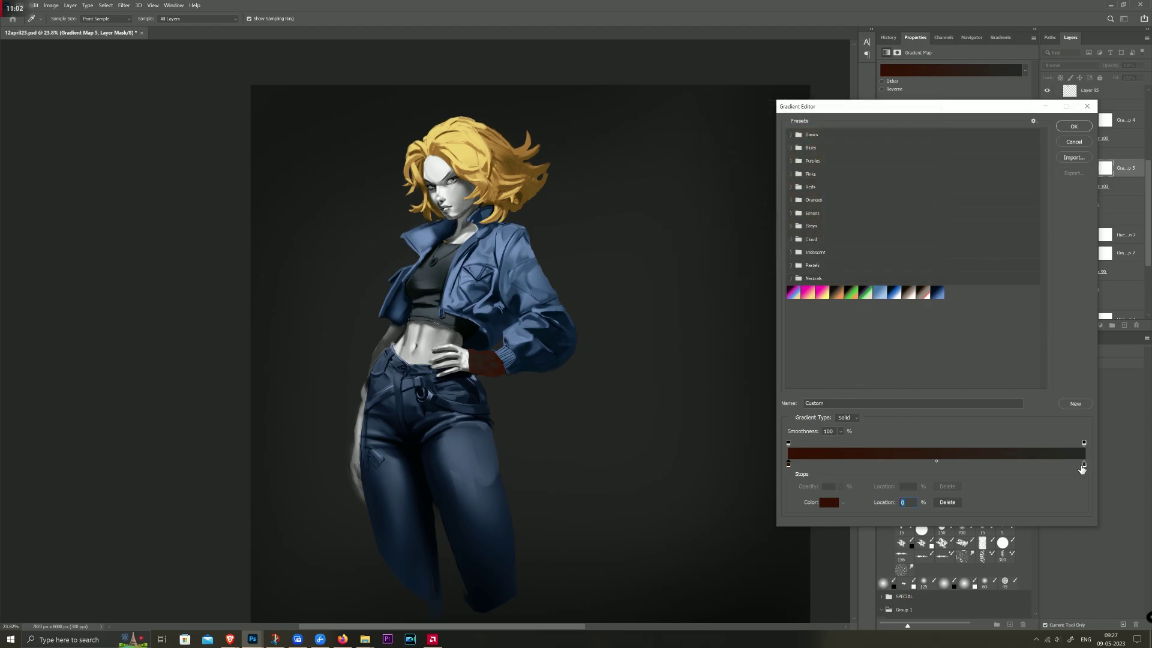
{"action": "left_click", "coordinate": [829, 502]}
{"action": "left_click", "coordinate": [789, 161]}
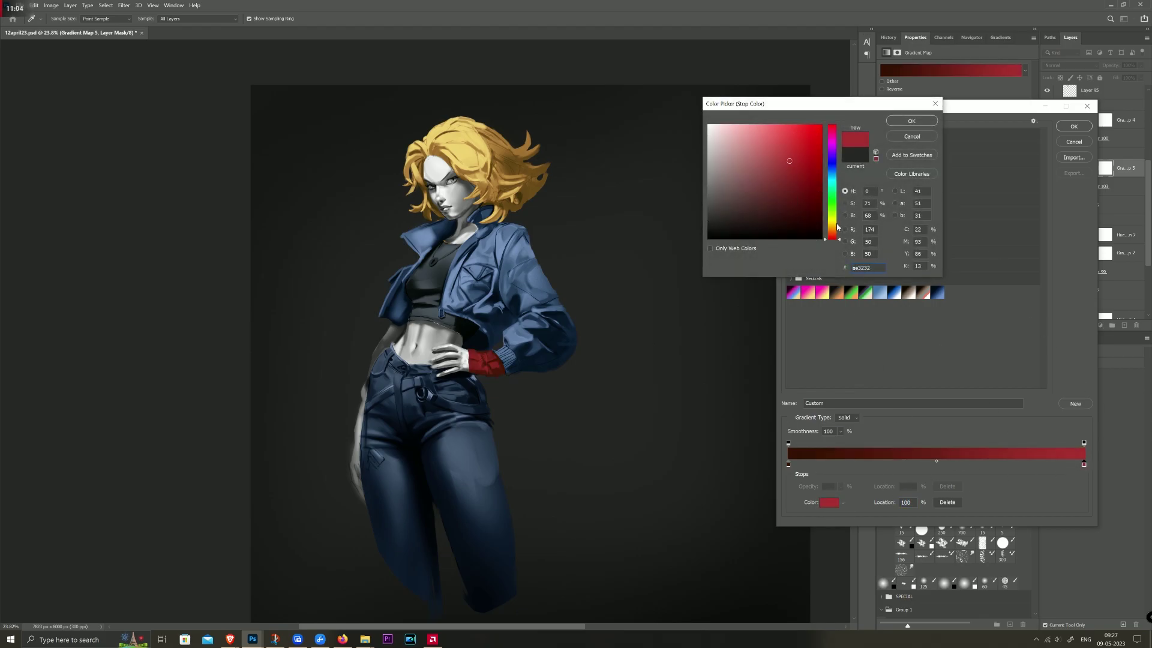
{"action": "left_click_drag", "start_coordinate": [834, 229], "coordinate": [834, 233]}
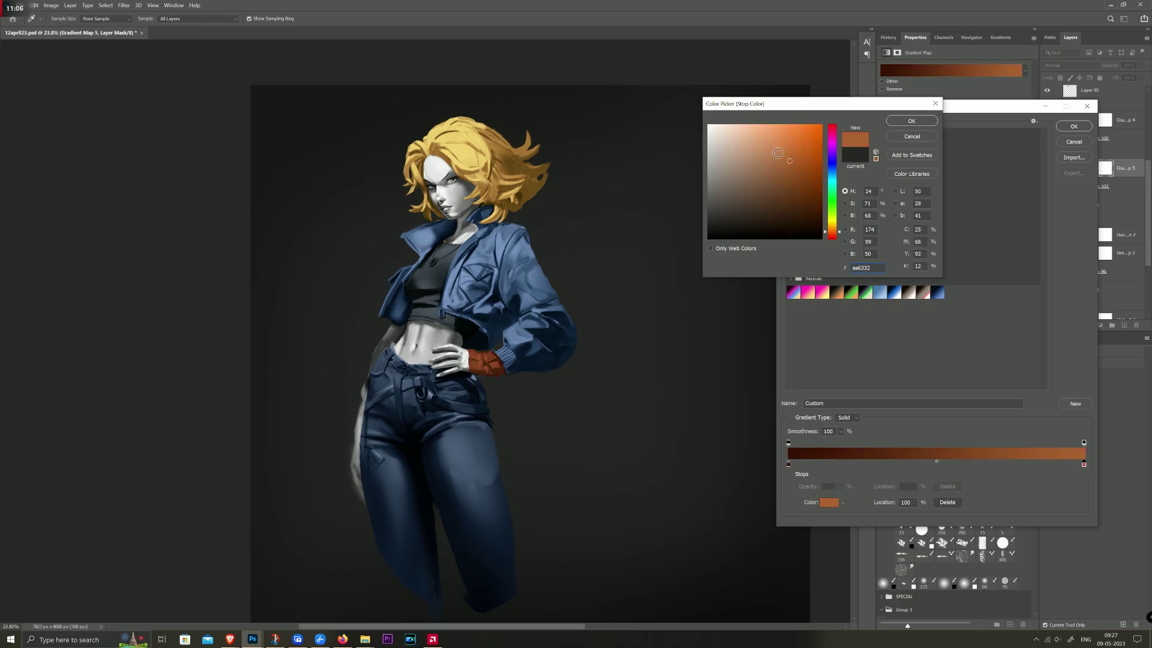
{"action": "mouse_move", "coordinate": [789, 160]}
{"action": "left_mouse_down"}
{"action": "mouse_move", "coordinate": [772, 147]}
{"action": "mouse_move", "coordinate": [800, 139]}
{"action": "left_mouse_up"}
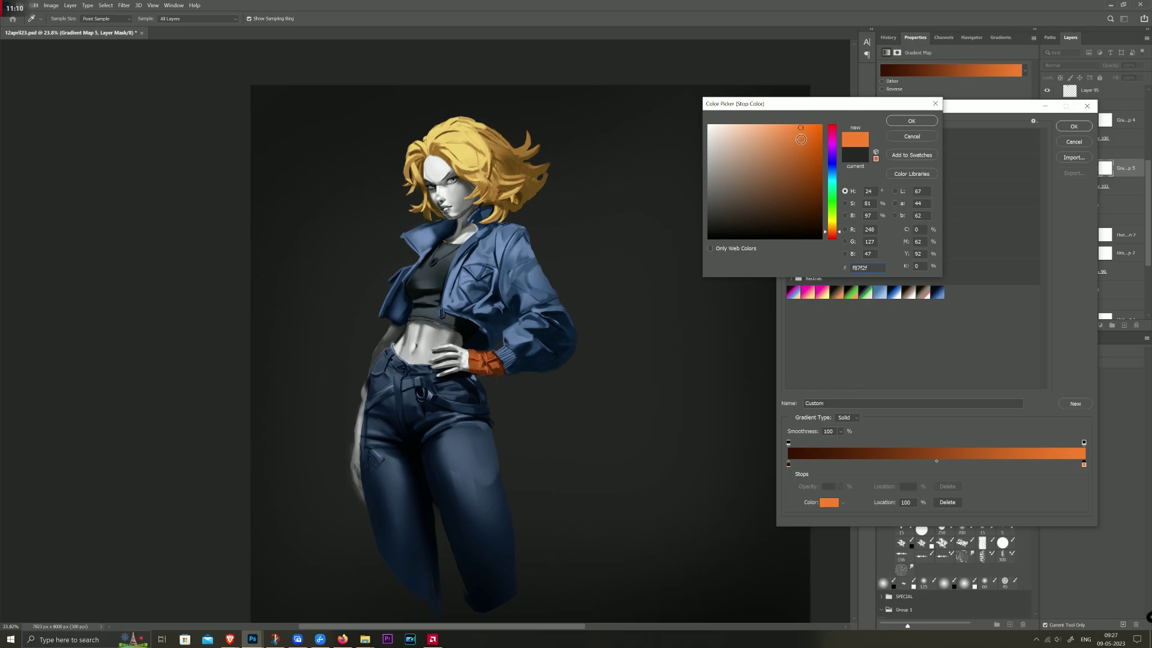
{"action": "left_click", "coordinate": [911, 121]}
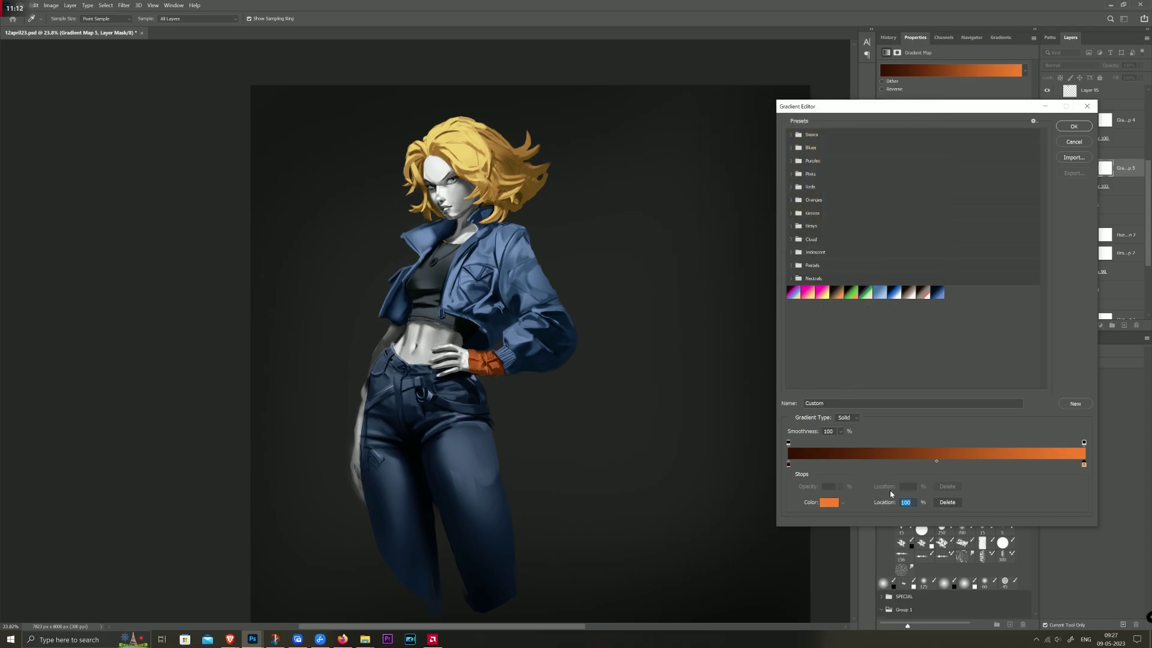
Step: Try removing the dark left stop, undo it, and delete the extra stop
{"action": "left_click", "coordinate": [791, 467]}
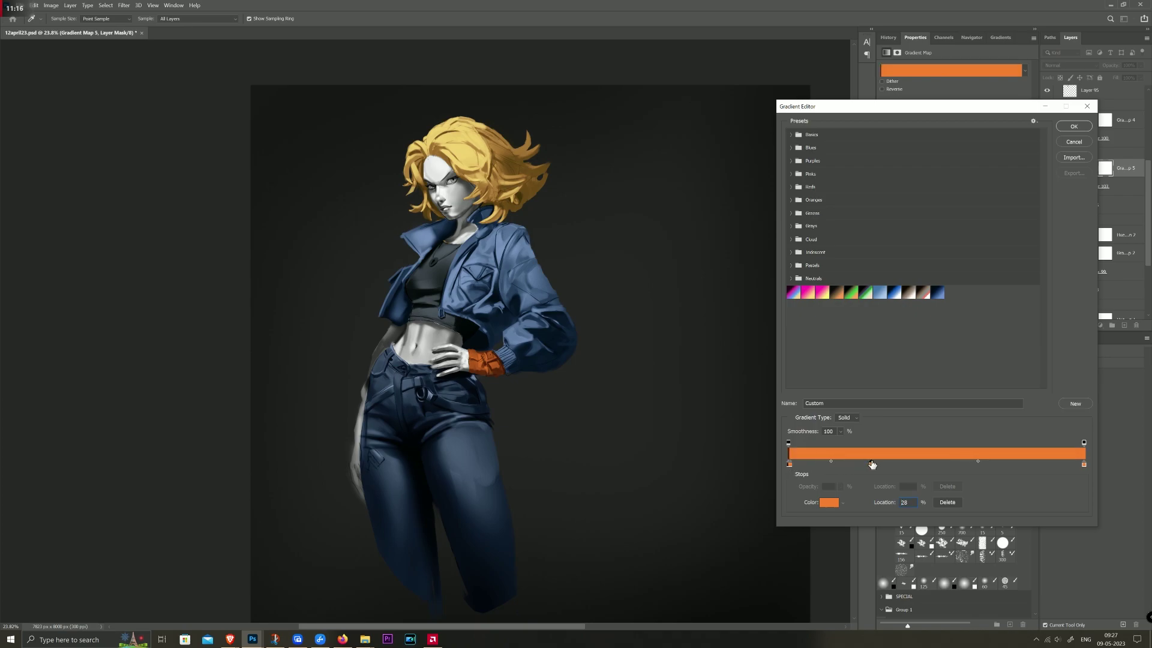
{"action": "left_click_drag", "start_coordinate": [792, 467], "coordinate": [932, 501]}
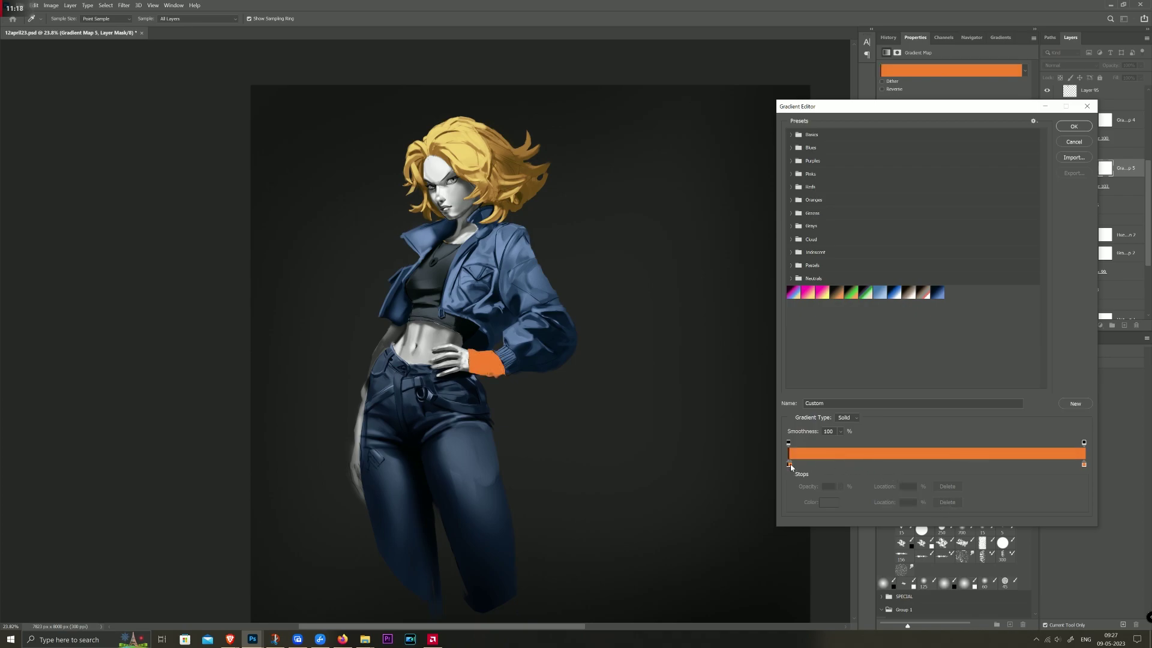
{"action": "left_click_drag", "start_coordinate": [790, 467], "coordinate": [932, 504]}
{"action": "key", "text": "ctrl+z"}
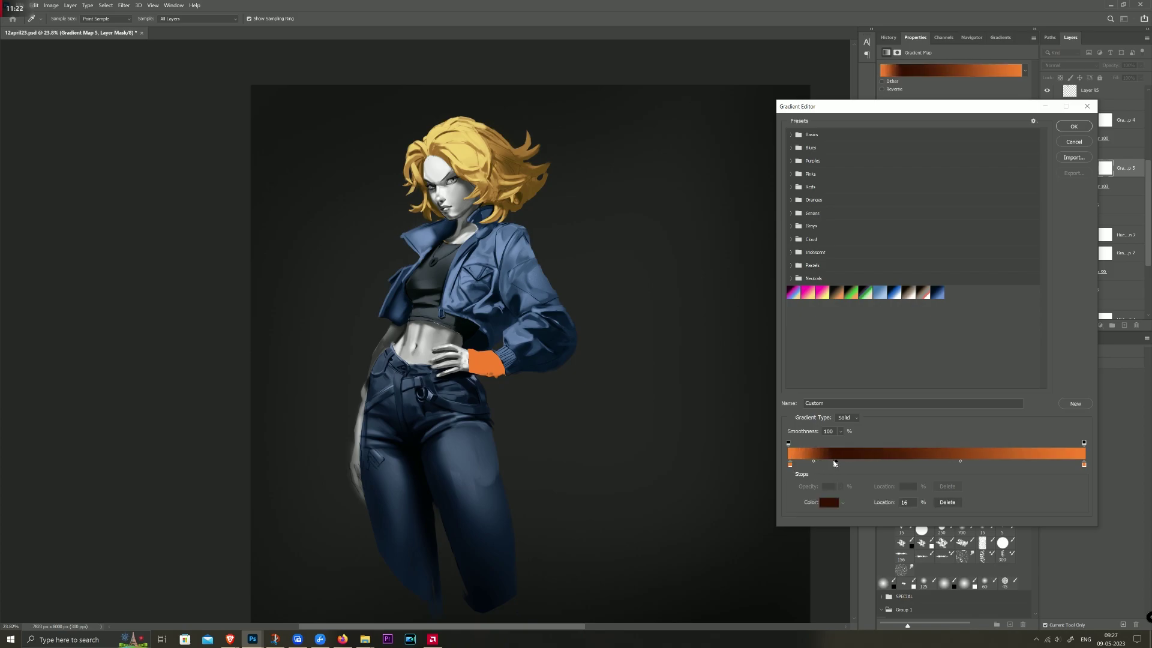
{"action": "key", "text": "ctrl+z"}
{"action": "key", "text": "ctrl+z"}
{"action": "key", "text": "ctrl+z"}
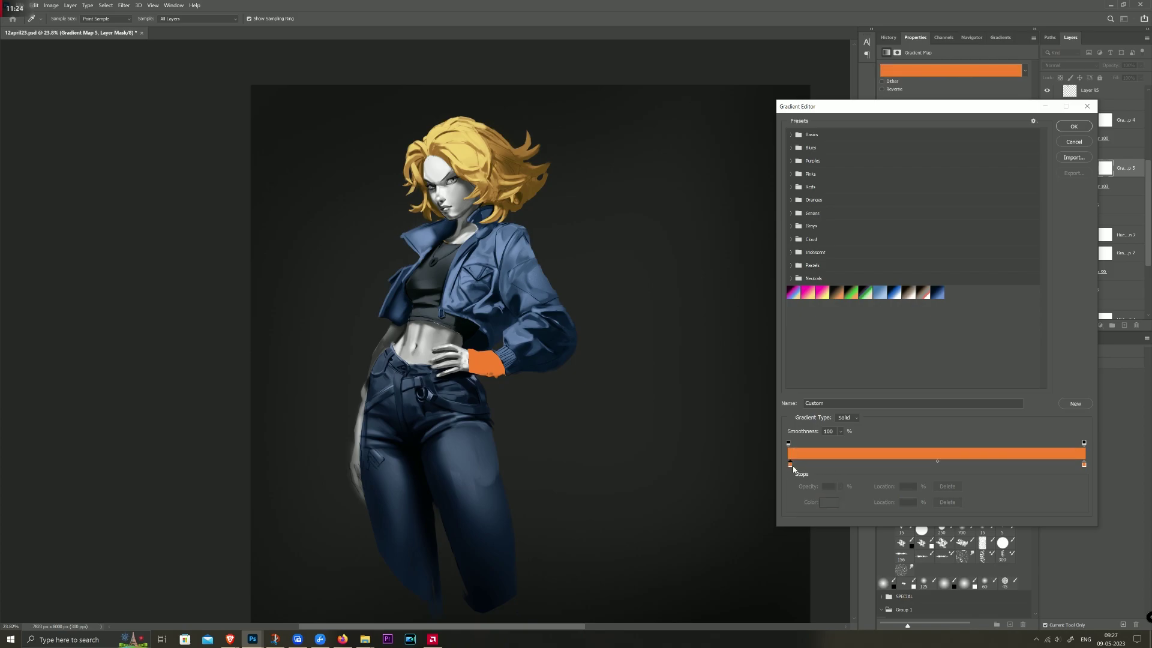
{"action": "double_click", "coordinate": [790, 465]}
{"action": "left_click", "coordinate": [935, 103]}
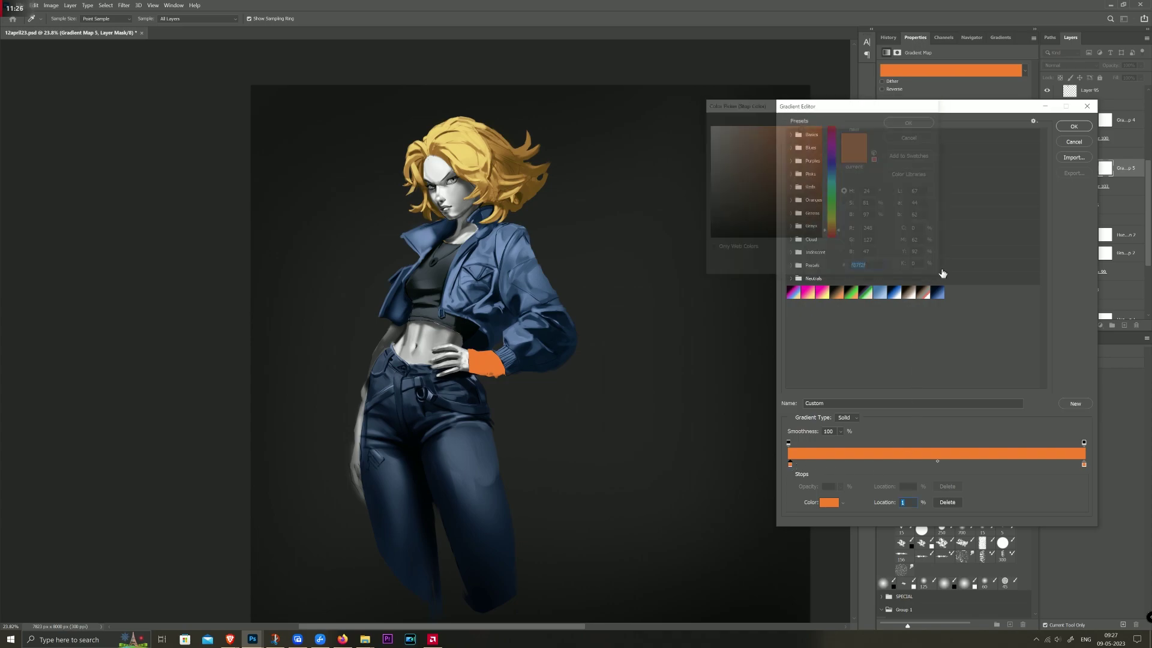
{"action": "left_click", "coordinate": [947, 502]}
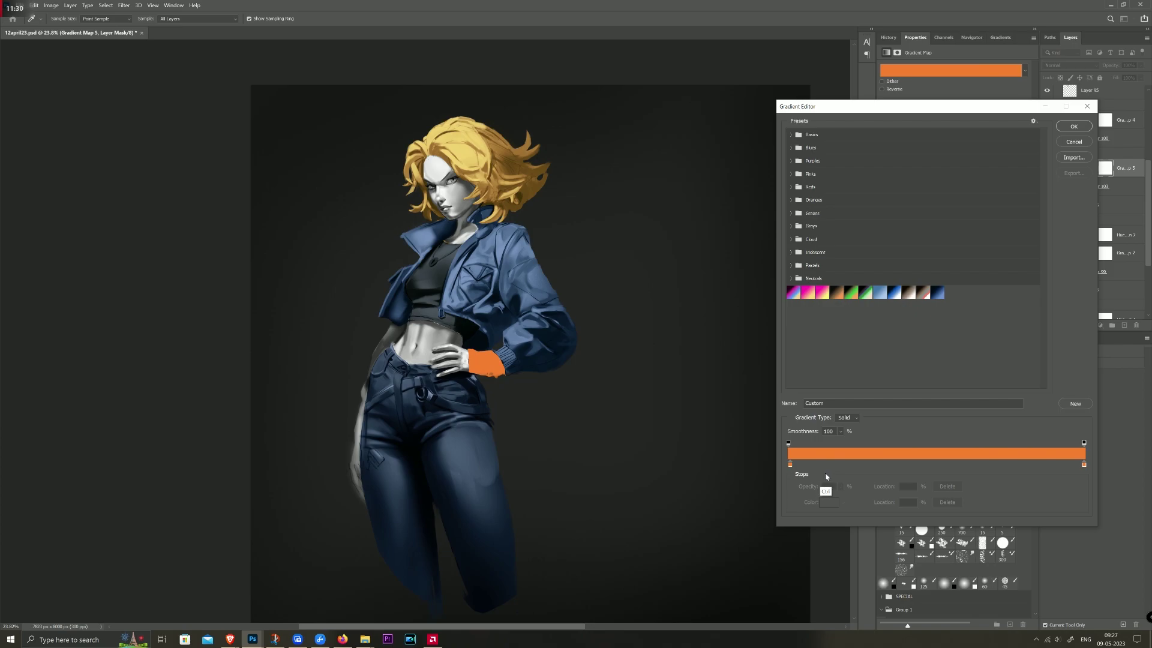
Step: Move the left stop to 13% and make it near-black brown 0b0500
{"action": "left_click_drag", "start_coordinate": [790, 465], "coordinate": [826, 464]}
{"action": "left_click", "coordinate": [828, 502]}
{"action": "left_click_drag", "start_coordinate": [815, 216], "coordinate": [820, 232]}
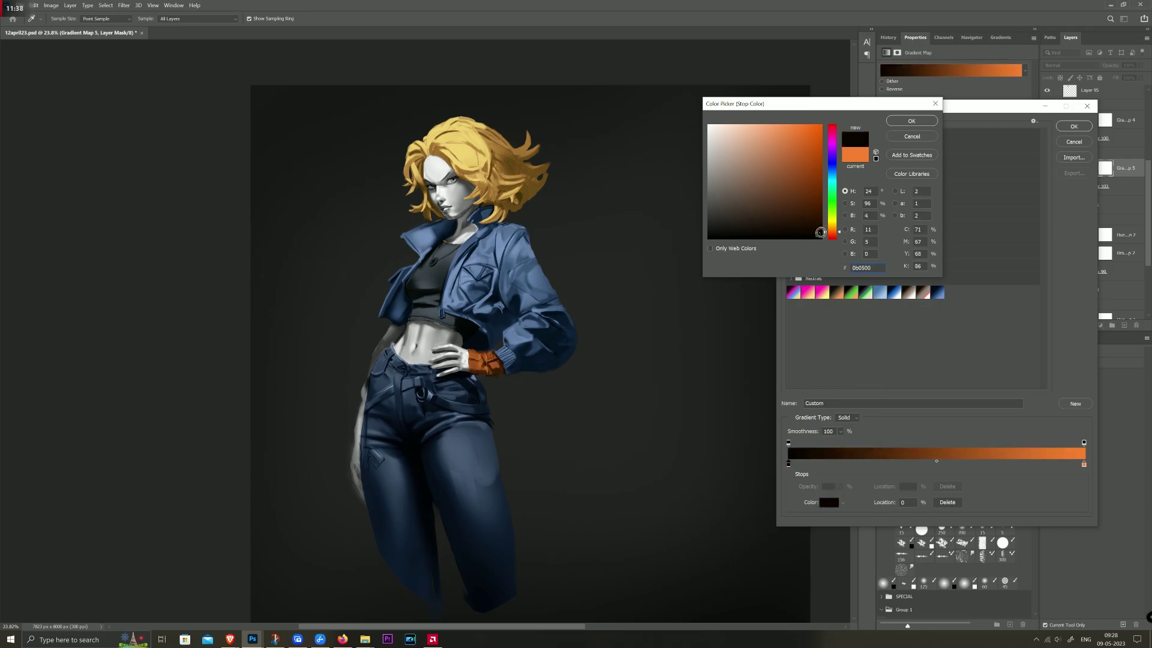
{"action": "left_click", "coordinate": [917, 123]}
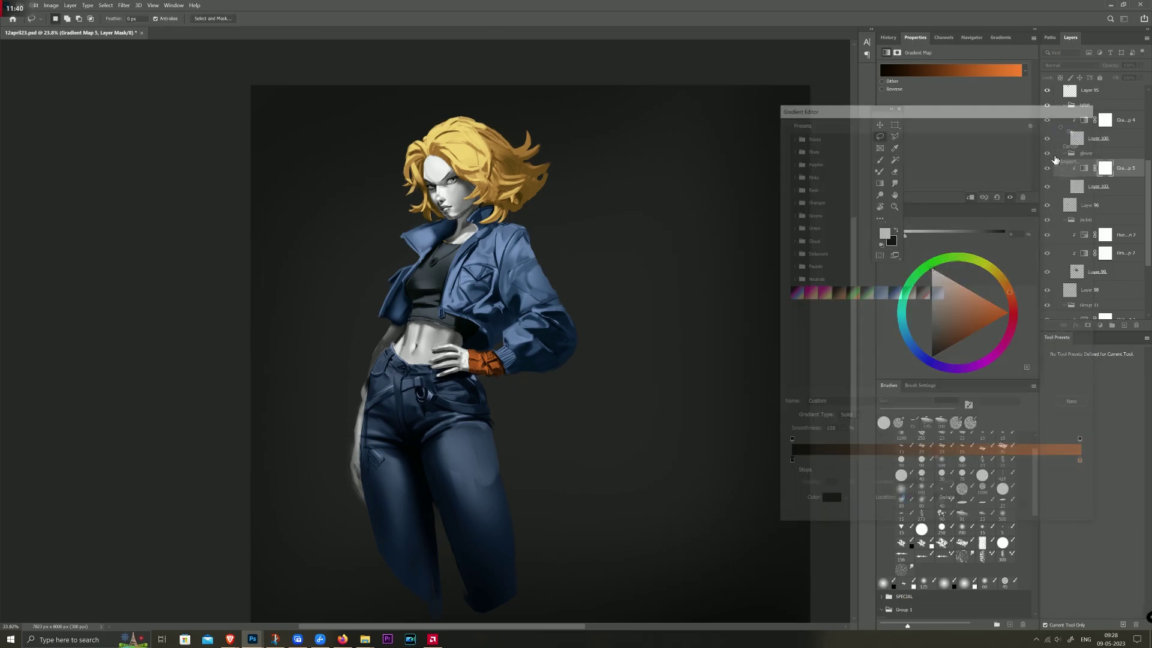
Step: Collapse the glover, tshirt, jacket and Group 11 groups in the Layers panel
{"action": "left_click", "coordinate": [1064, 153]}
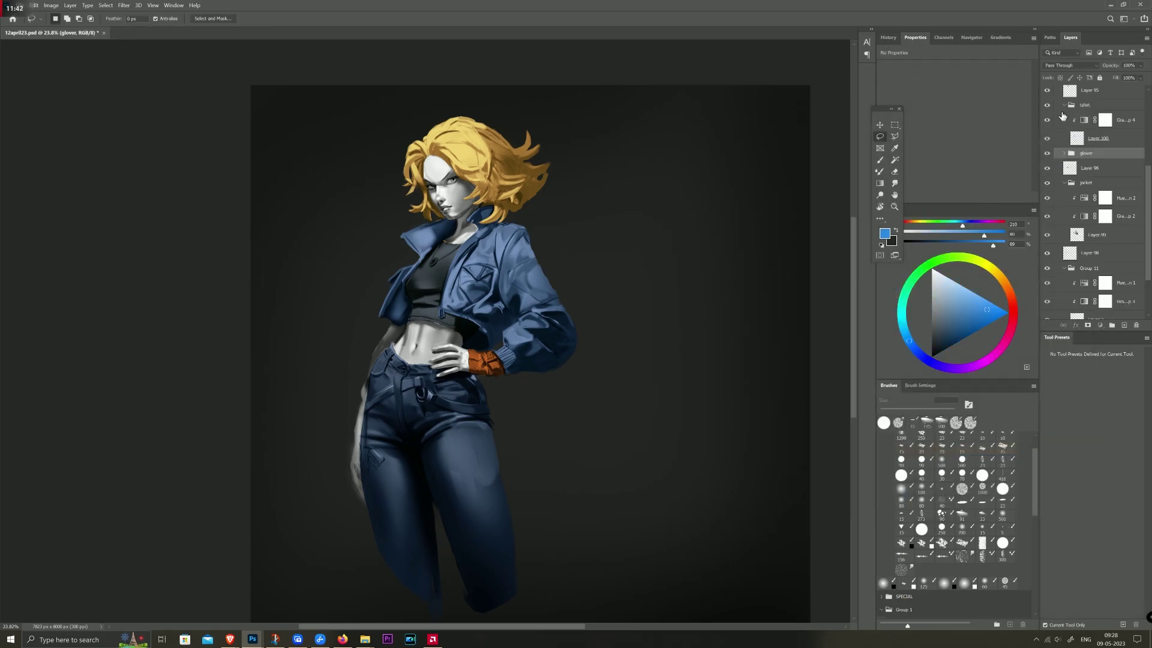
{"action": "left_click", "coordinate": [1064, 105]}
{"action": "left_click", "coordinate": [1065, 147]}
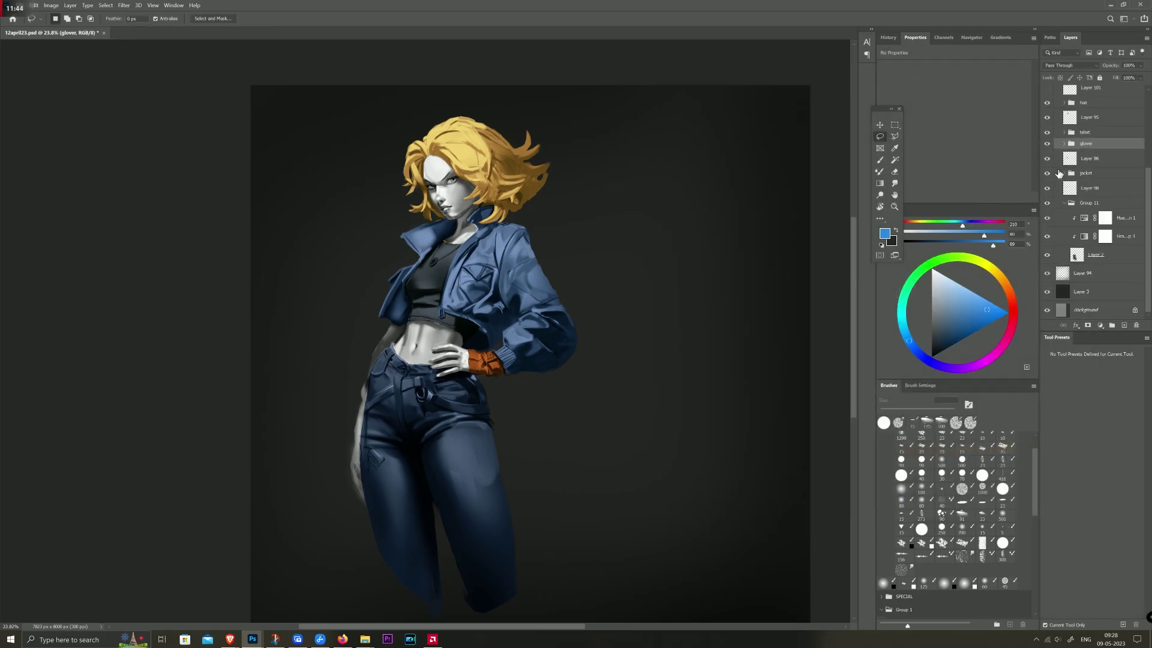
{"action": "left_click", "coordinate": [1070, 204]}
{"action": "left_click", "coordinate": [1064, 203]}
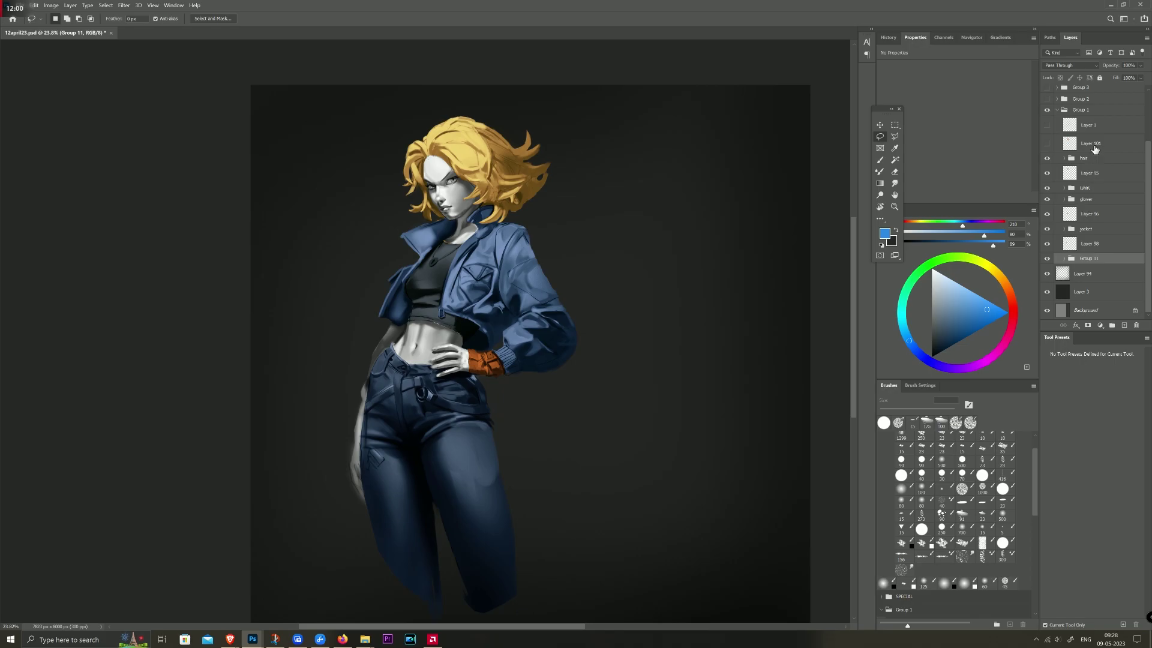
Step: Show Layer 101 for warm brown skin and toggle Layers 95 and 96 to check
{"action": "left_click", "coordinate": [1047, 144]}
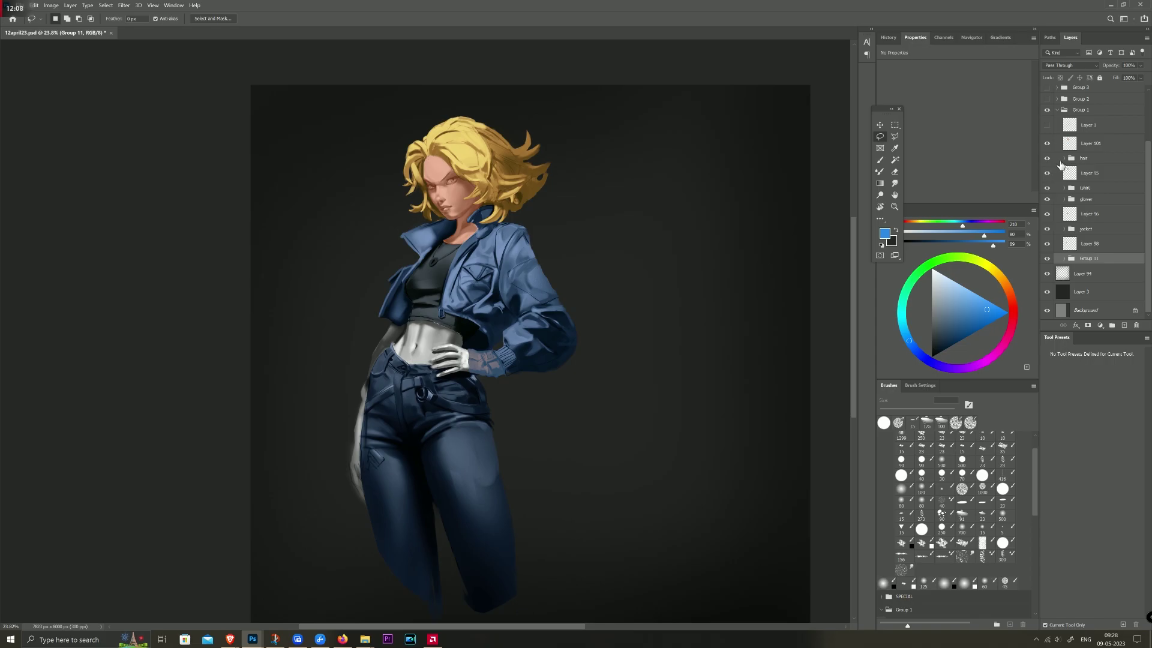
{"action": "left_click", "coordinate": [1047, 174]}
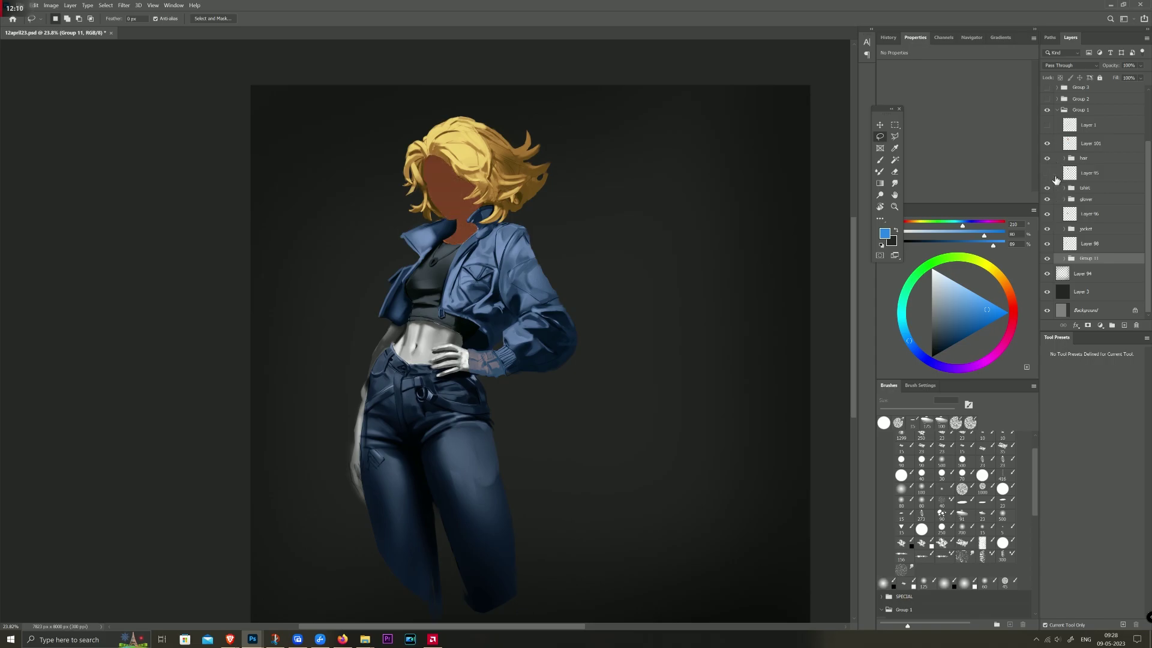
{"action": "left_click", "coordinate": [1046, 219]}
{"action": "left_click", "coordinate": [1047, 174]}
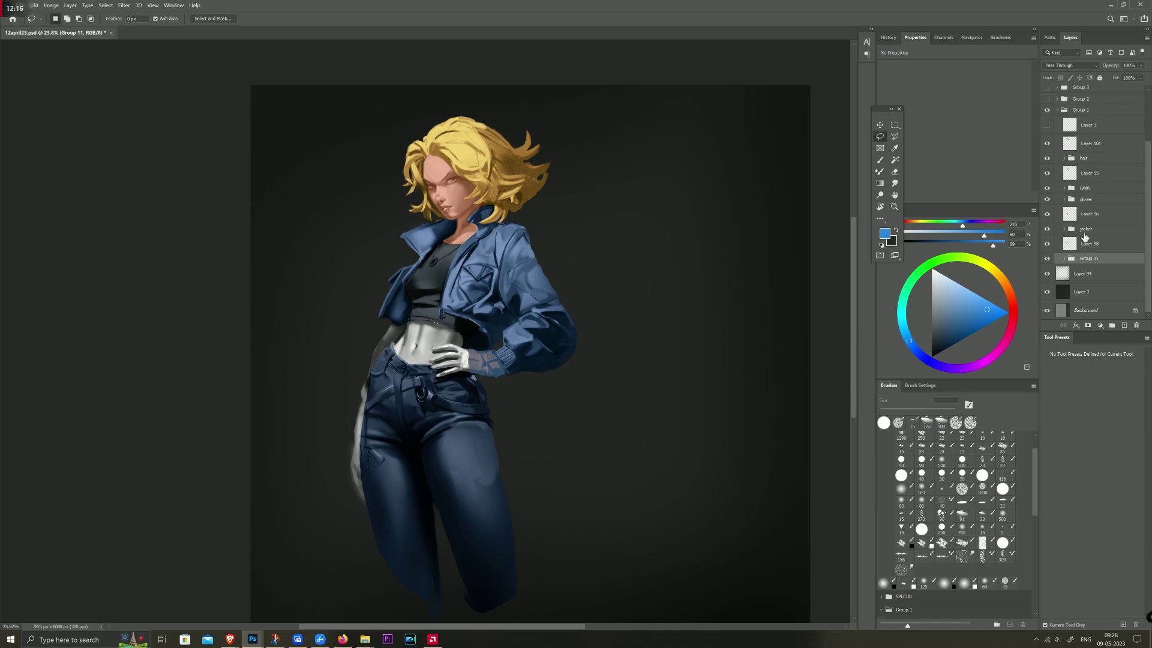
Step: Move Layer 98 above the tshirt group and restore the face and leg rim-light layers
{"action": "left_click_drag", "start_coordinate": [1078, 244], "coordinate": [1077, 193]}
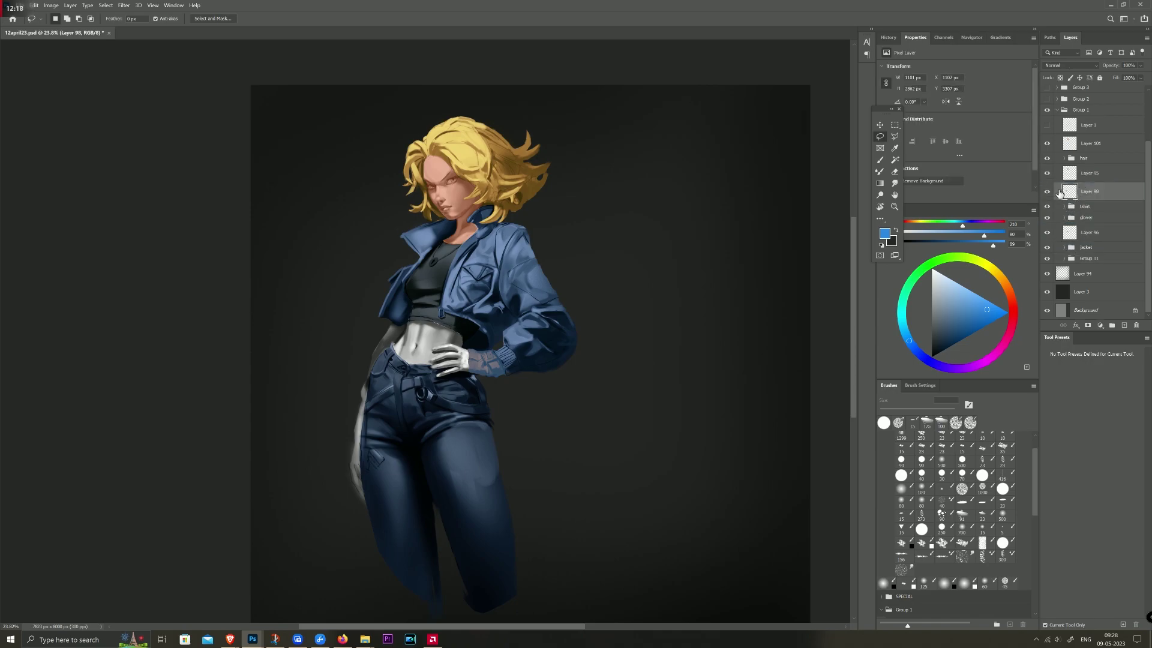
{"action": "left_click", "coordinate": [1047, 174]}
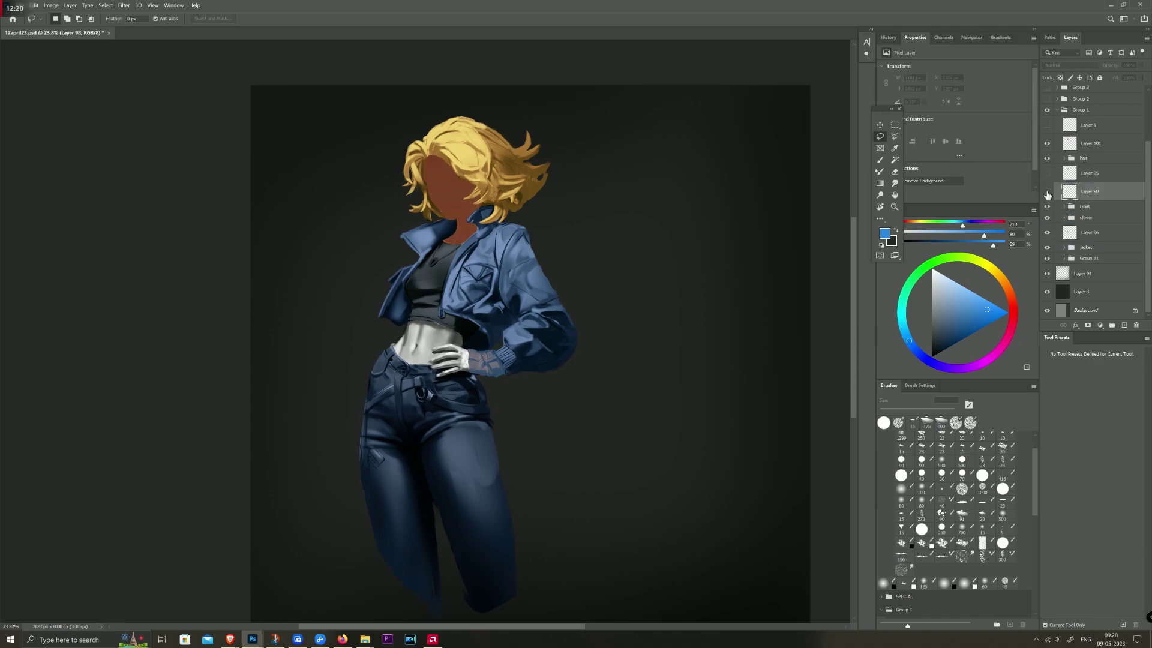
{"action": "left_click", "coordinate": [1047, 174]}
{"action": "left_click", "coordinate": [1048, 192]}
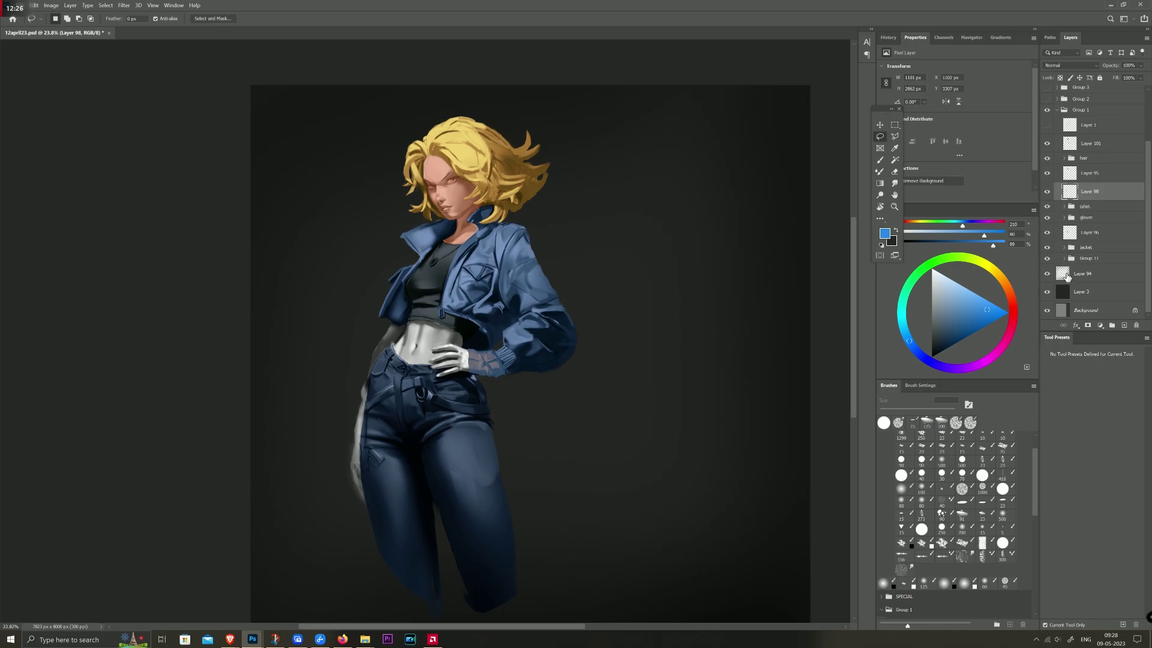
Step: Move Layer 94 down between Group 11 and Layer 3
{"action": "left_click_drag", "start_coordinate": [1067, 274], "coordinate": [1086, 201]}
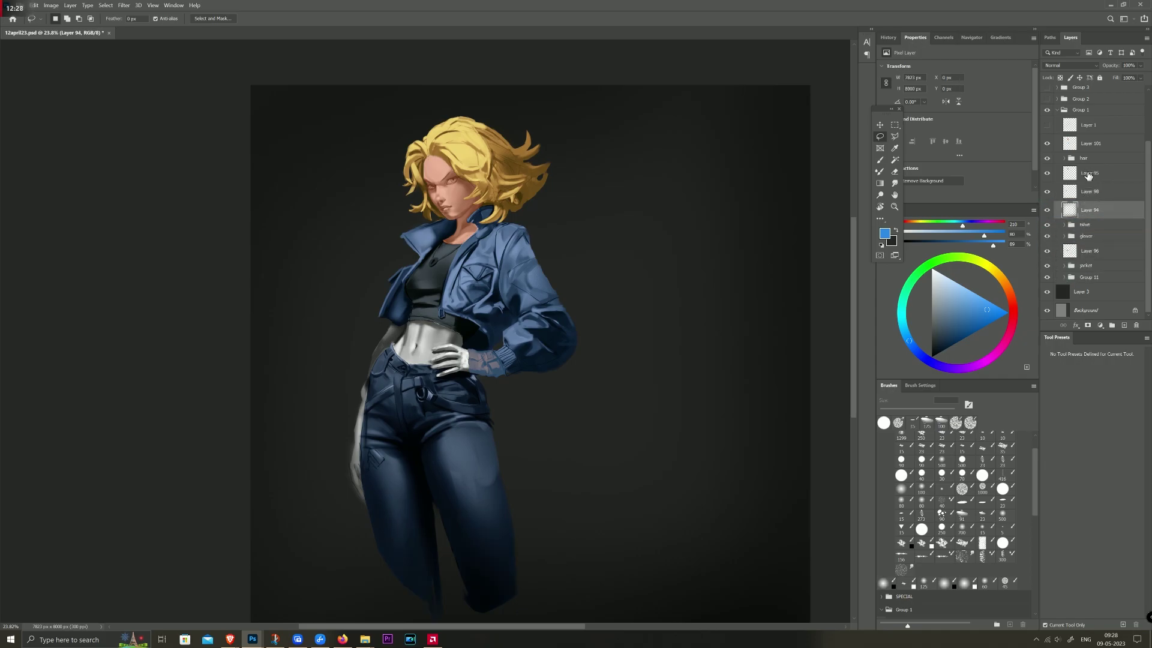
{"action": "left_click", "coordinate": [1047, 211]}
{"action": "left_click_drag", "start_coordinate": [1080, 213], "coordinate": [1075, 289]}
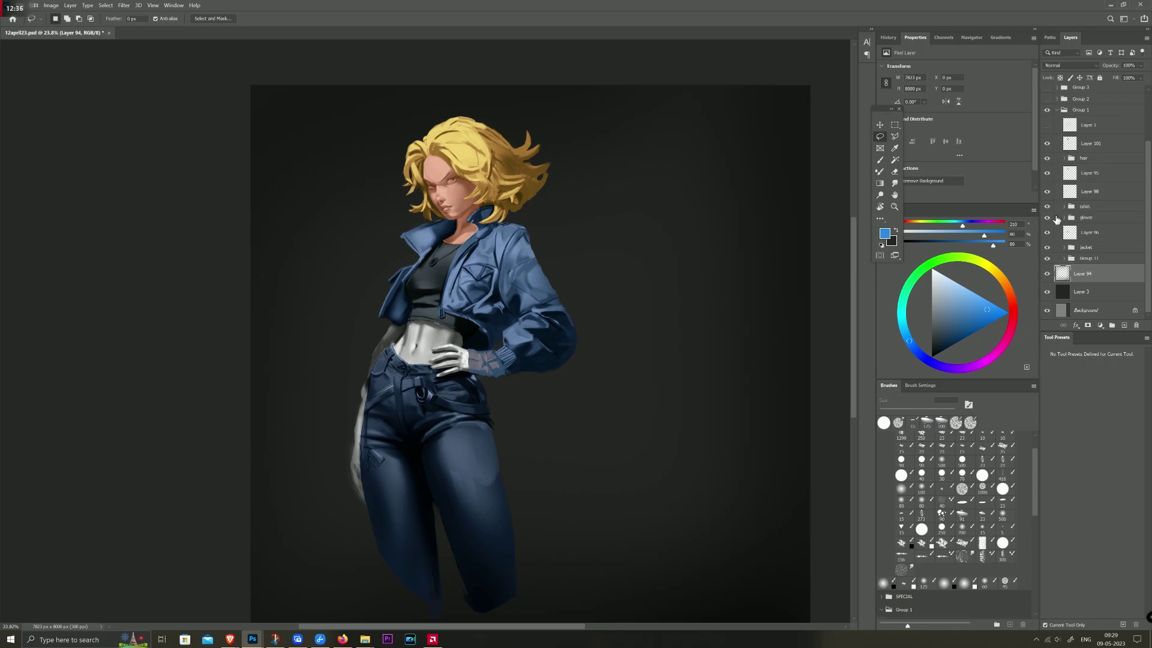
Step: Toggle Layers 96, 98 and 95 on and off to compare the skin shading
{"action": "left_click", "coordinate": [1047, 233]}
{"action": "left_click", "coordinate": [1048, 233]}
{"action": "left_click", "coordinate": [1070, 237]}
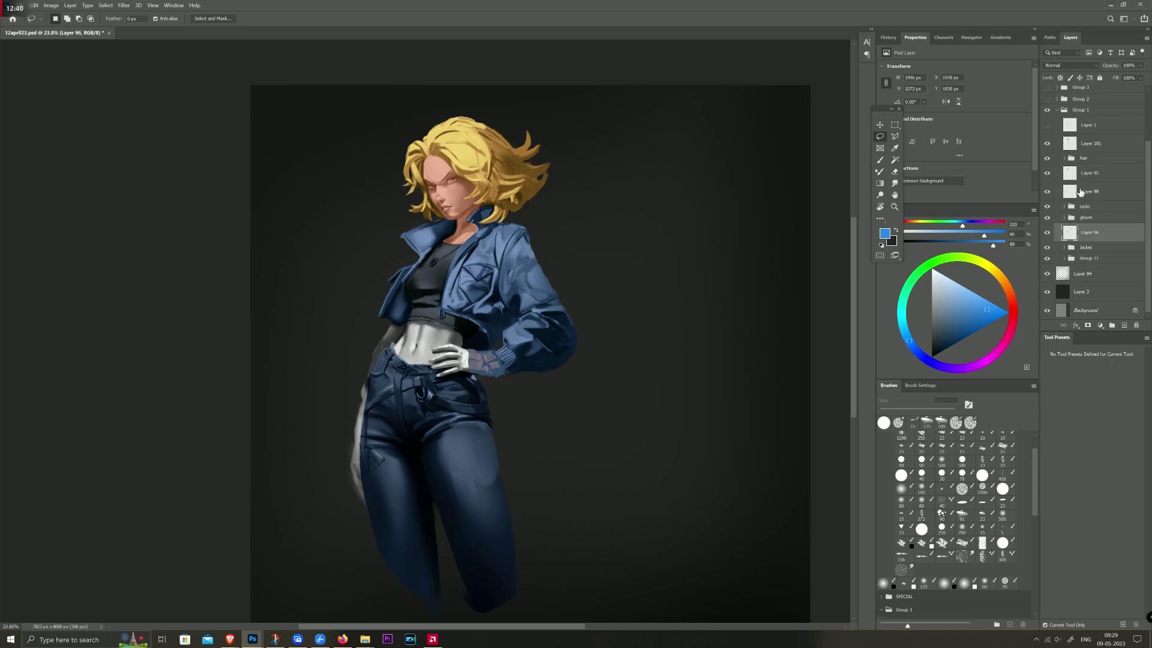
{"action": "left_click", "coordinate": [1048, 193]}
{"action": "left_click", "coordinate": [1053, 174]}
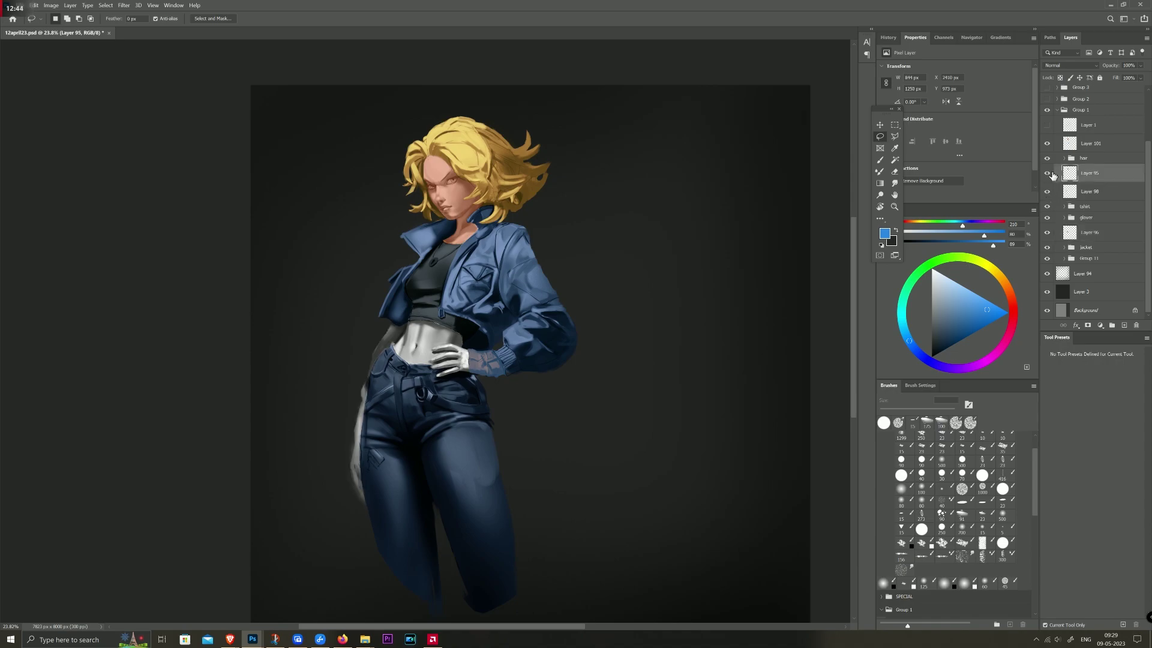
{"action": "left_click", "coordinate": [1048, 174]}
{"action": "left_click", "coordinate": [1048, 193]}
{"action": "left_click", "coordinate": [1048, 192]}
{"action": "left_click", "coordinate": [1047, 232]}
{"action": "left_click", "coordinate": [1049, 233]}
Step: Merge Layers 95, 96 and 98 into Layer 95, hide Layer 101, and group Layer 95
{"action": "left_click_drag", "start_coordinate": [1074, 234], "coordinate": [1087, 202]}
{"action": "left_click", "coordinate": [1087, 177], "text": "shift"}
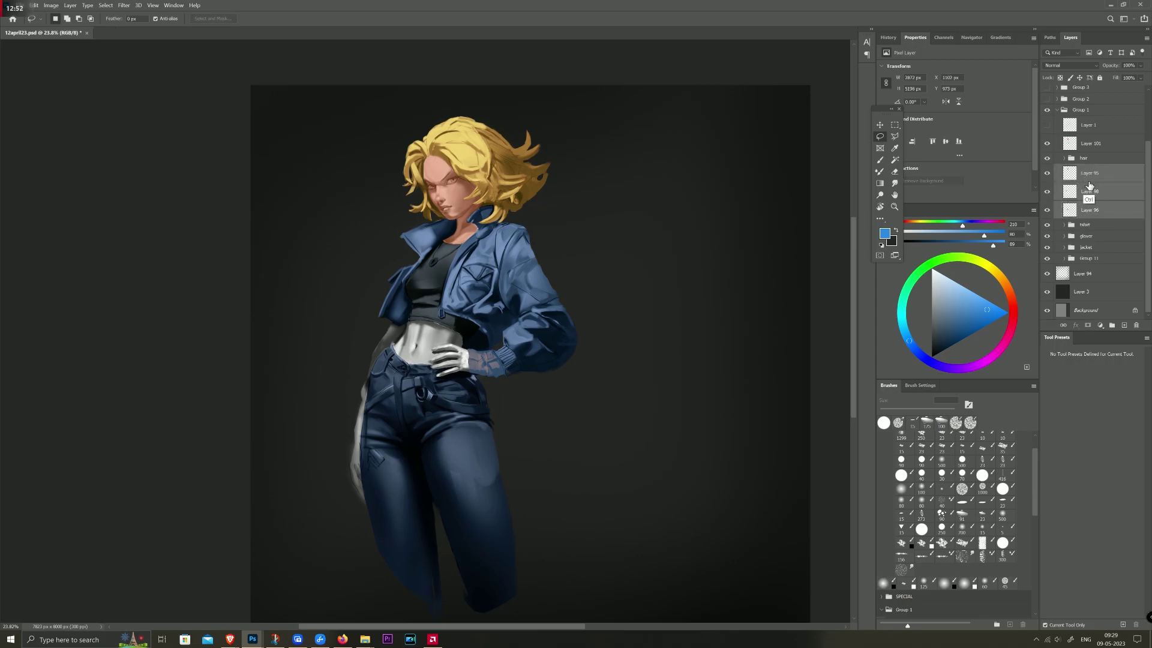
{"action": "key", "text": "ctrl+e"}
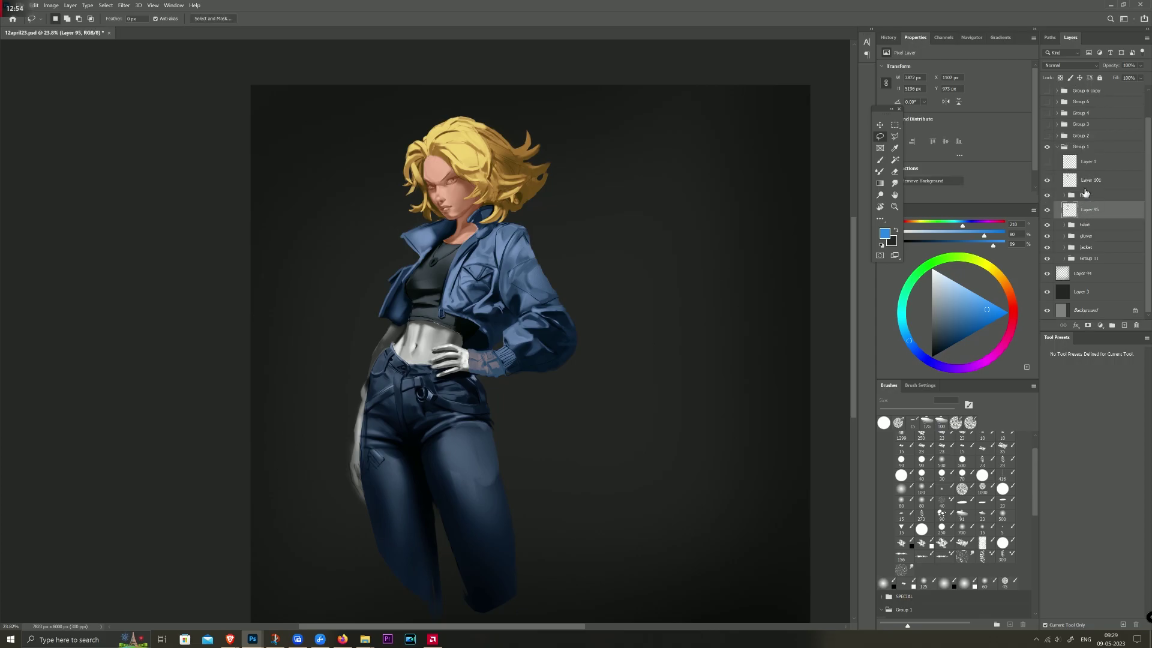
{"action": "left_click", "coordinate": [1047, 209]}
{"action": "left_click", "coordinate": [1049, 182]}
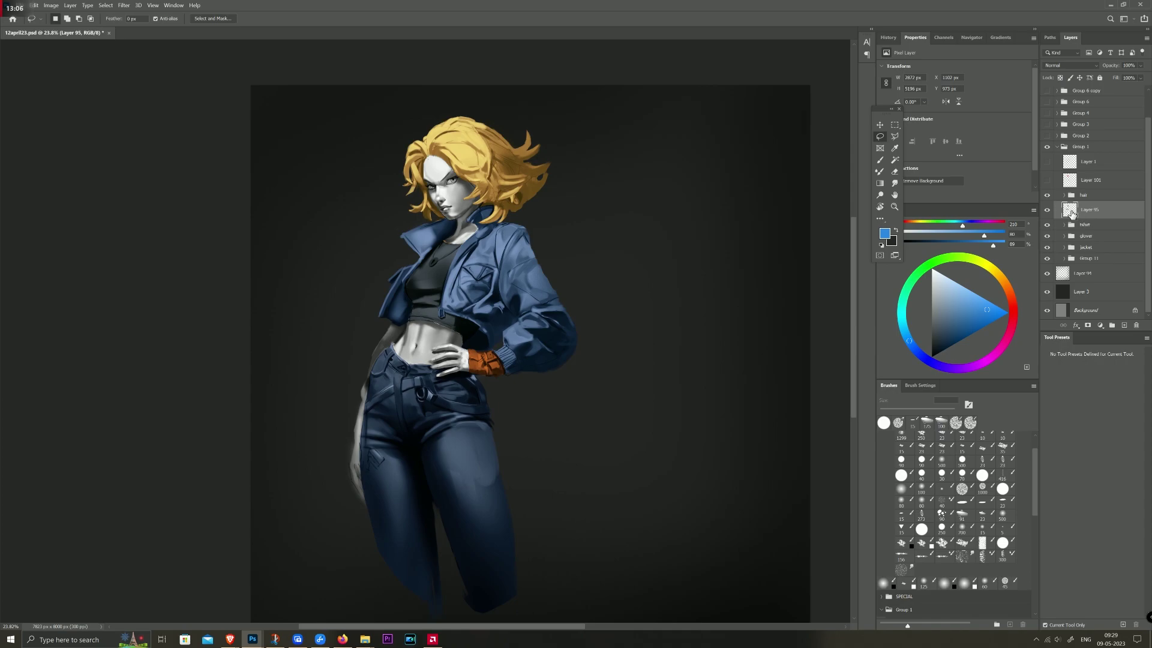
{"action": "key", "text": "ctrl+g"}
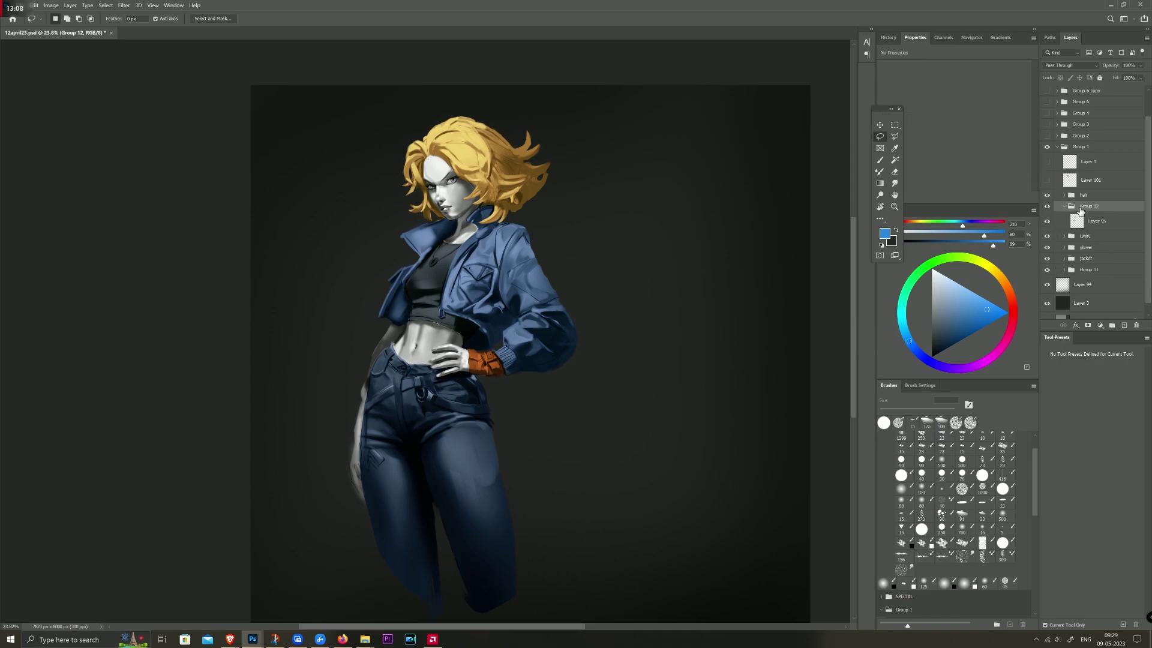
Step: Name the group 'skin' and add a Gradient Map adjustment clipped to it
{"action": "double_click", "coordinate": [1087, 206]}
{"action": "type", "text": "sk"}
{"action": "type", "text": "in"}
{"action": "key", "text": "Return"}
{"action": "left_click", "coordinate": [1100, 325]}
{"action": "left_click", "coordinate": [1101, 484]}
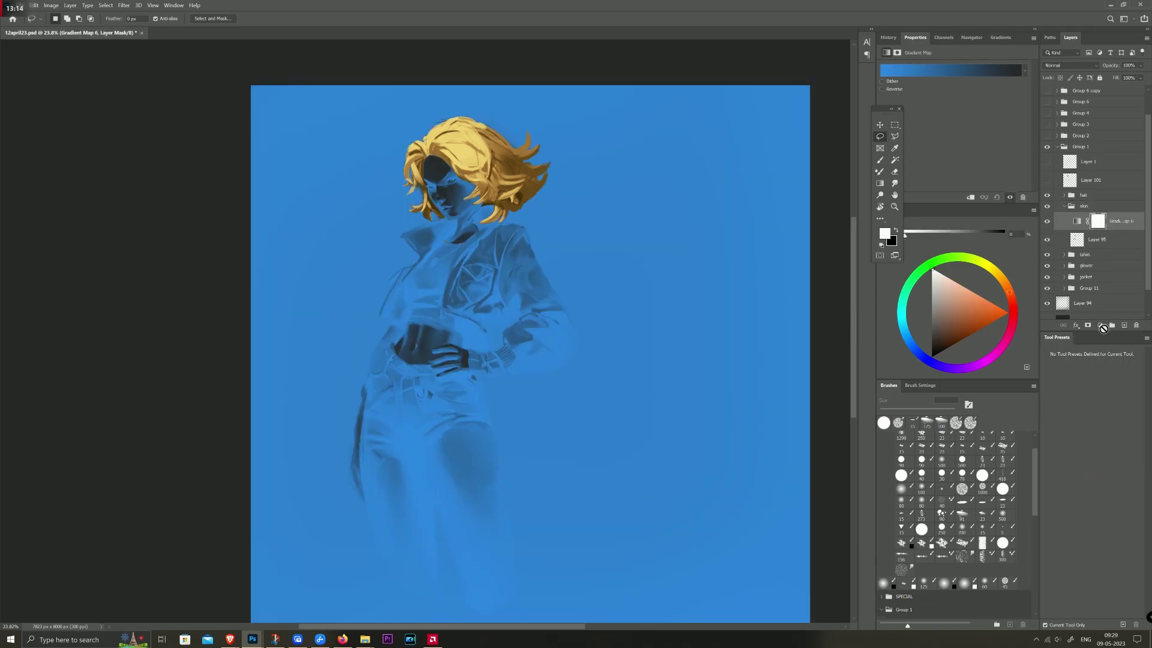
{"action": "left_click", "coordinate": [970, 198]}
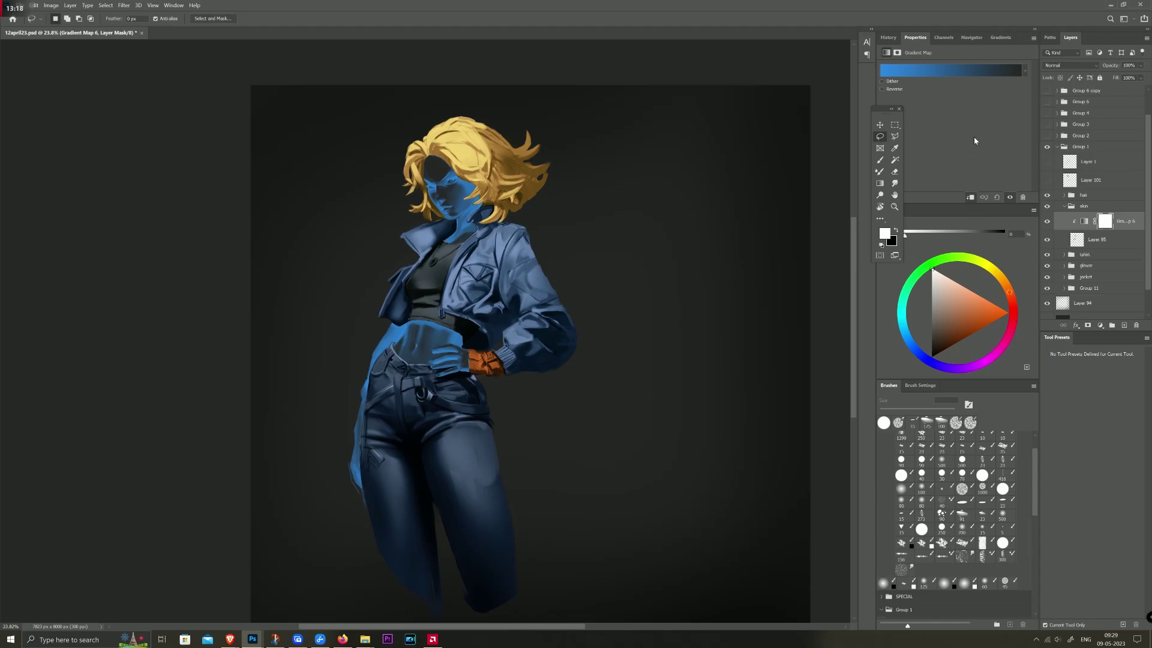
Step: Start the map from the pink-to-yellow preset and make its dark end stop a dark brown
{"action": "left_click", "coordinate": [928, 71]}
{"action": "left_click", "coordinate": [808, 292]}
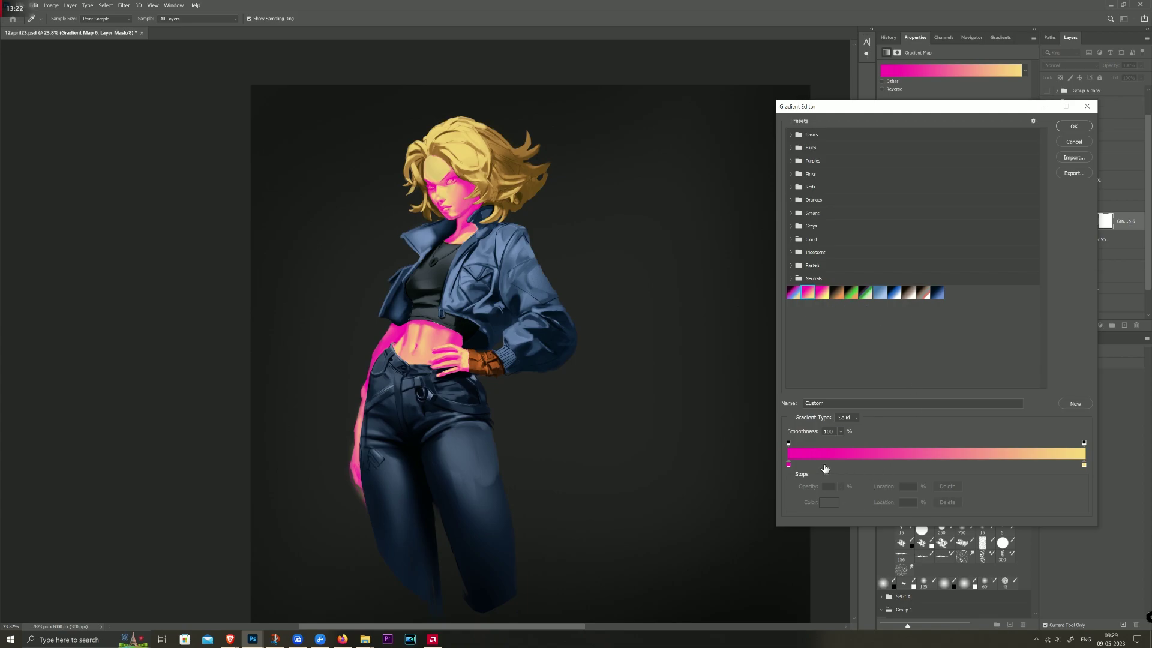
{"action": "left_click", "coordinate": [788, 463]}
{"action": "left_click", "coordinate": [829, 502]}
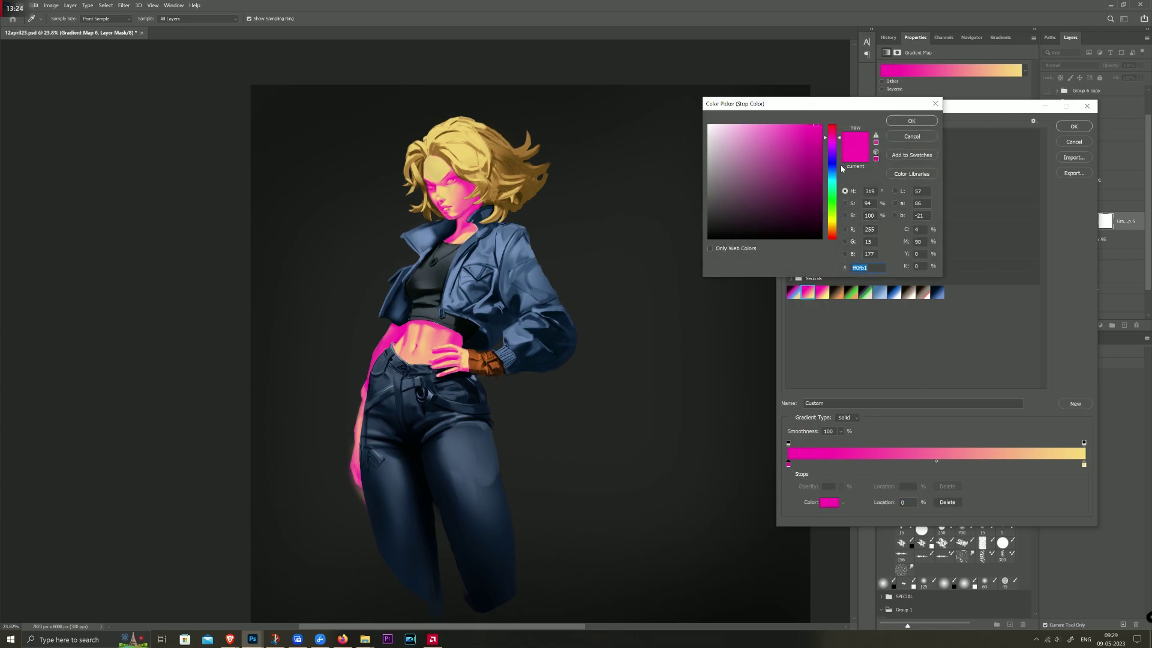
{"action": "left_click", "coordinate": [832, 236]}
{"action": "left_click", "coordinate": [809, 189]}
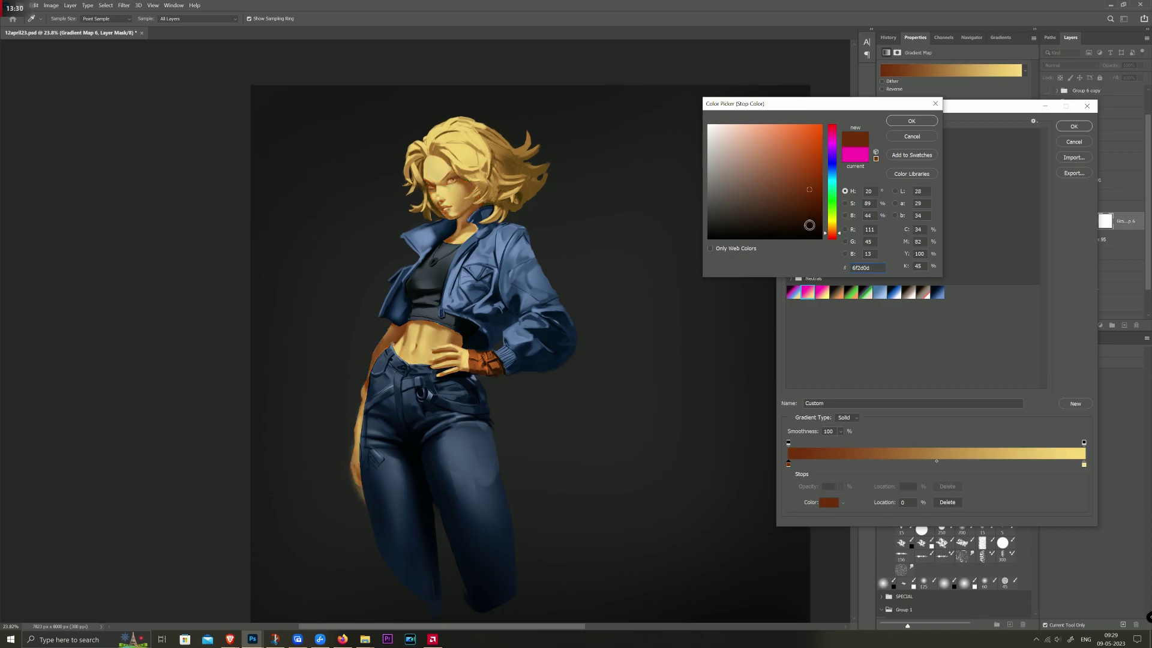
{"action": "mouse_move", "coordinate": [791, 215]}
{"action": "left_mouse_down"}
{"action": "mouse_move", "coordinate": [775, 219]}
{"action": "mouse_move", "coordinate": [795, 219]}
{"action": "left_mouse_up"}
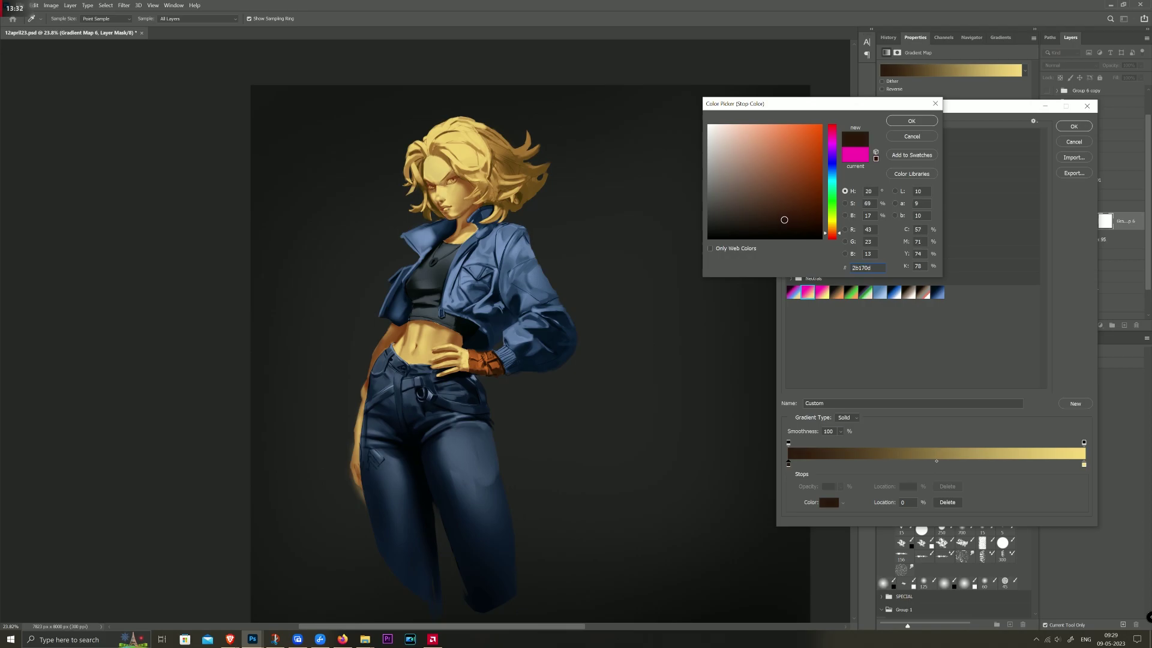
{"action": "left_click", "coordinate": [916, 122]}
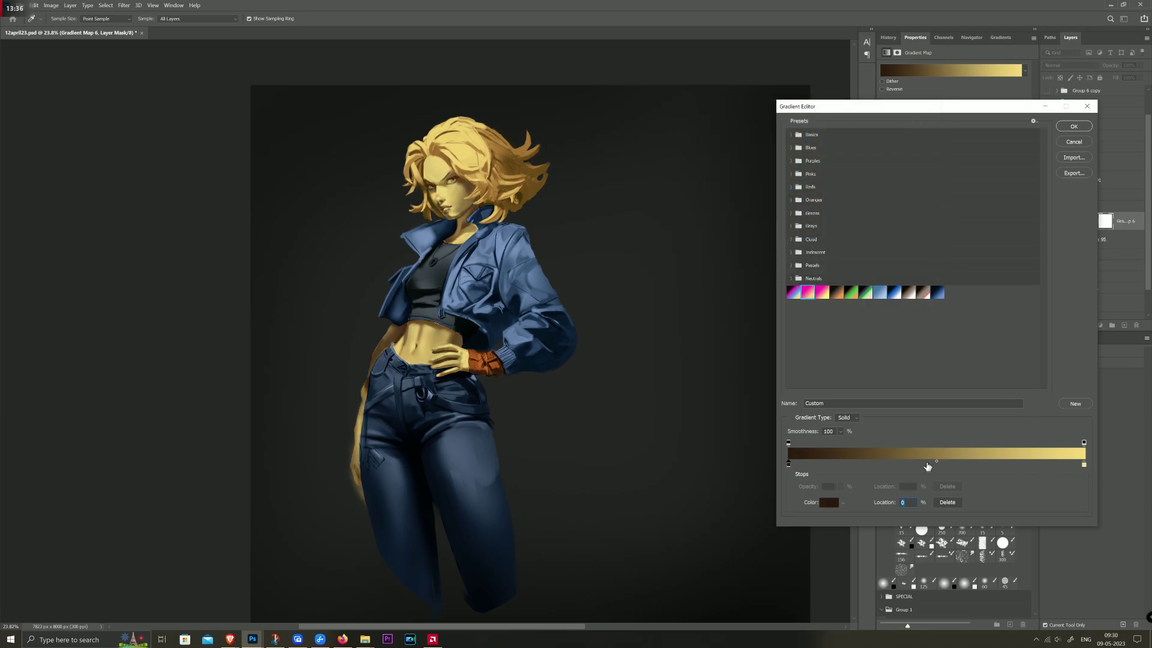
Step: Add a medium brown colour stop in the middle of the gradient
{"action": "left_click", "coordinate": [936, 461]}
{"action": "left_click", "coordinate": [788, 464]}
{"action": "left_click", "coordinate": [934, 464]}
{"action": "left_click", "coordinate": [829, 503]}
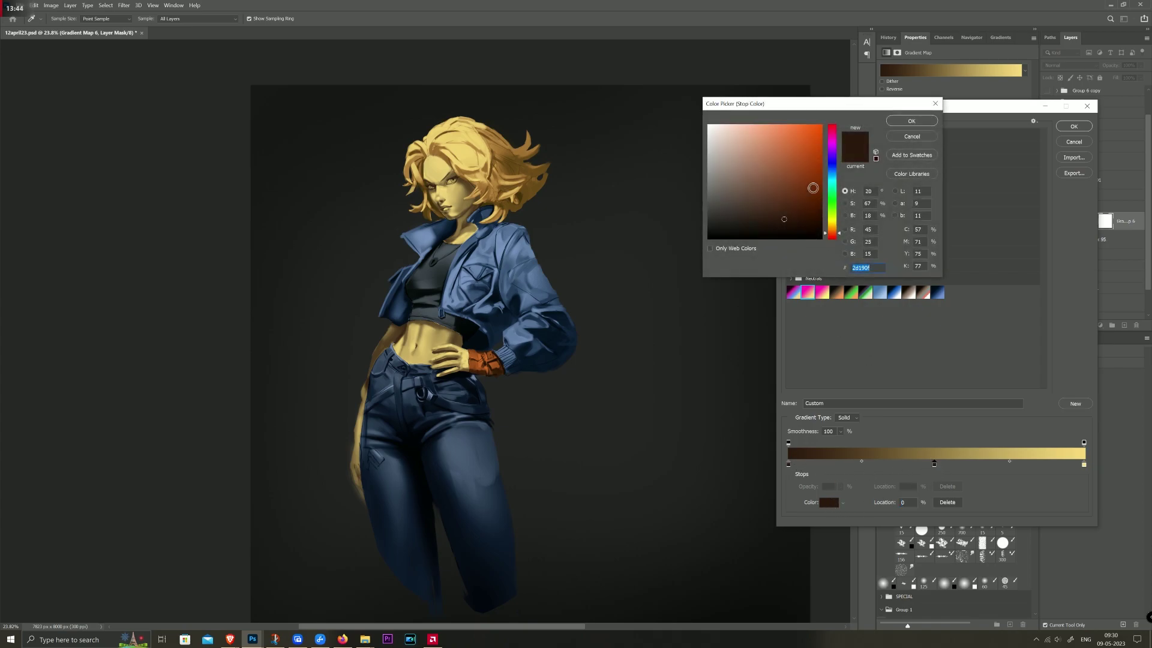
{"action": "mouse_move", "coordinate": [812, 186]}
{"action": "left_mouse_down"}
{"action": "mouse_move", "coordinate": [755, 194]}
{"action": "mouse_move", "coordinate": [757, 184]}
{"action": "left_mouse_up"}
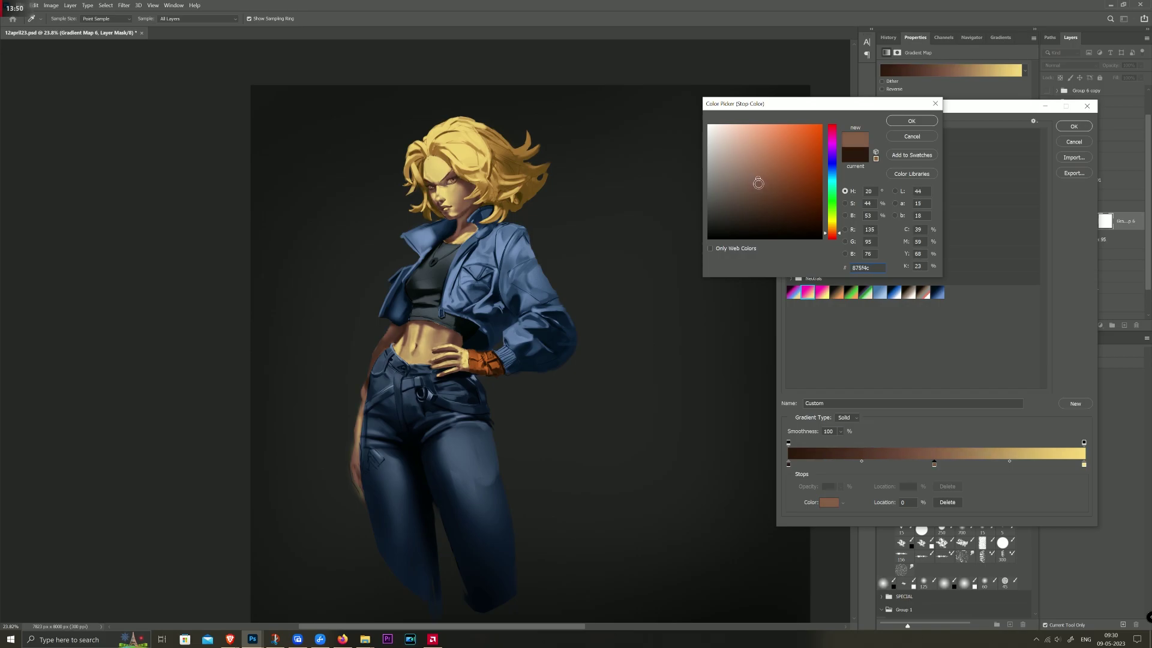
{"action": "left_click_drag", "start_coordinate": [758, 183], "coordinate": [760, 177]}
{"action": "left_click", "coordinate": [917, 124]}
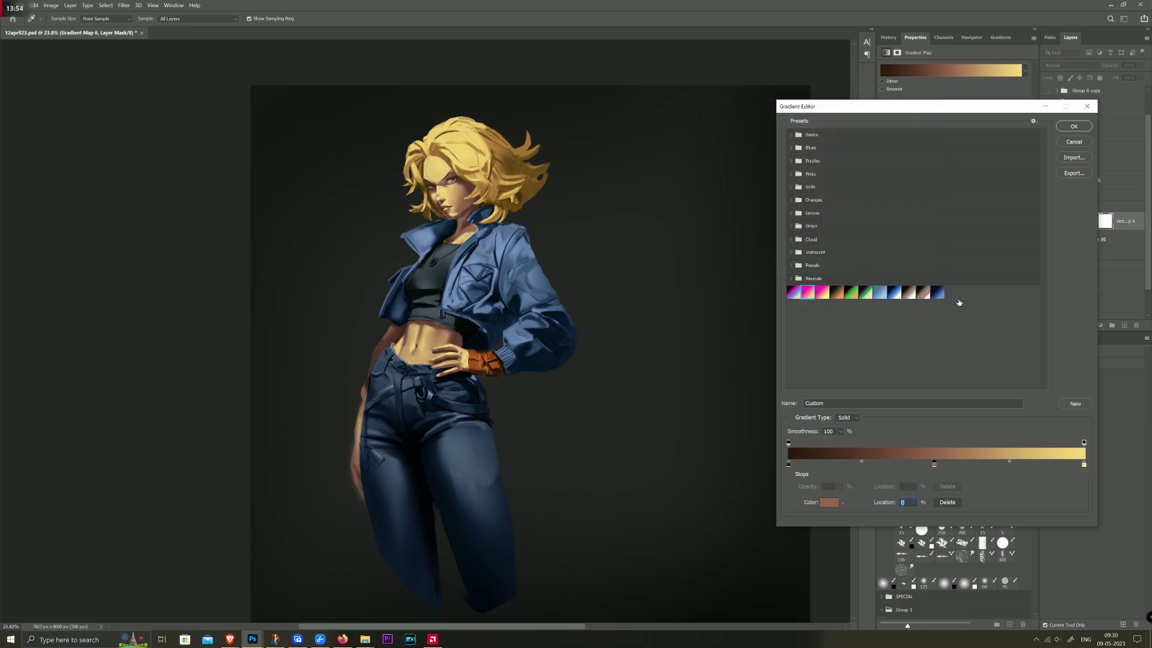
Step: Turn the light end stop into a peach highlight (ecc099)
{"action": "left_click", "coordinate": [1083, 465]}
{"action": "left_click", "coordinate": [829, 507]}
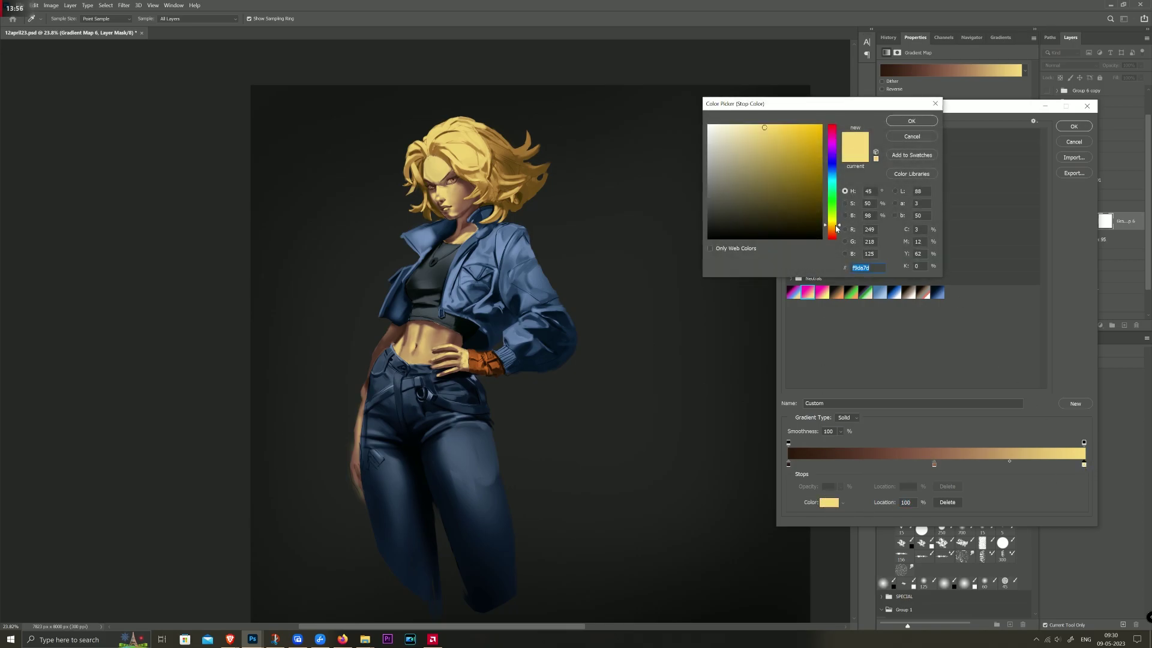
{"action": "left_click", "coordinate": [832, 230]}
{"action": "left_click", "coordinate": [764, 127]}
{"action": "left_click", "coordinate": [752, 135]}
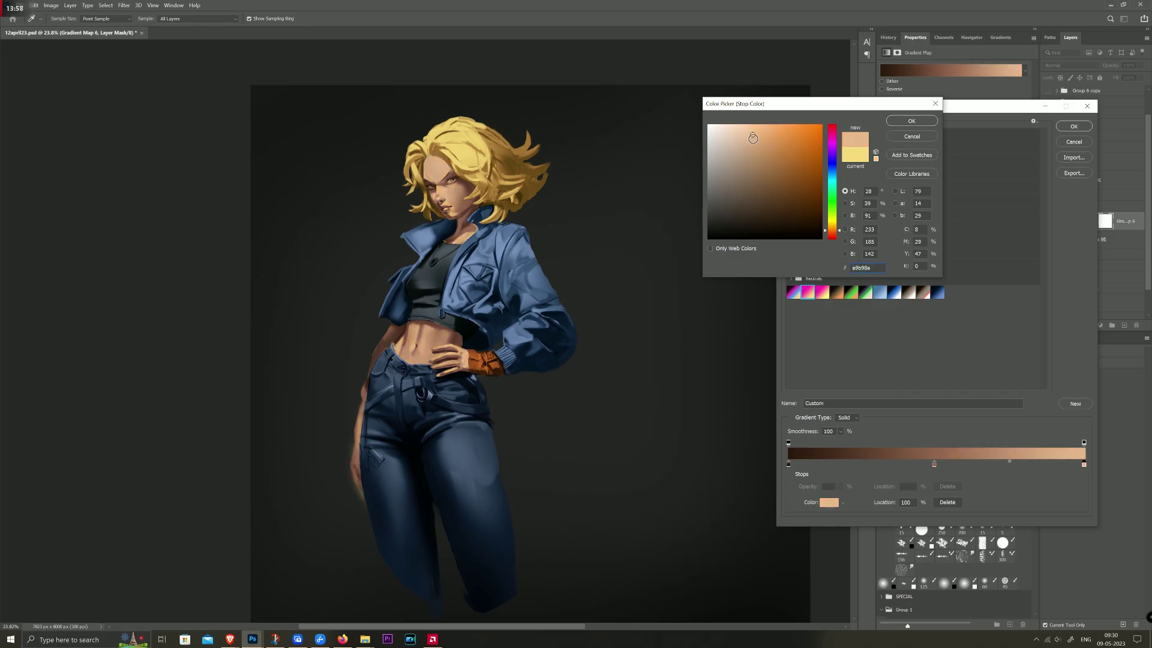
{"action": "left_click", "coordinate": [747, 133]}
{"action": "left_click", "coordinate": [747, 133]}
{"action": "left_click", "coordinate": [909, 120]}
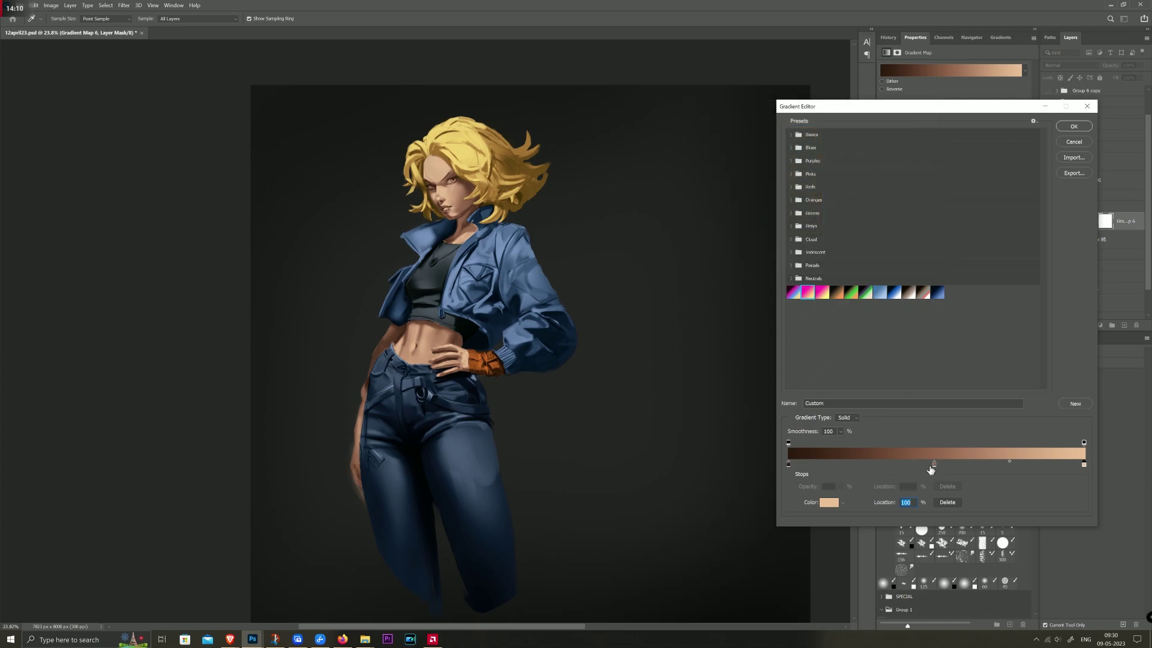
Step: Add a new colour stop in the dark range and give it a deep rust brown
{"action": "left_click", "coordinate": [789, 464]}
{"action": "left_click", "coordinate": [861, 464]}
{"action": "left_click", "coordinate": [829, 502]}
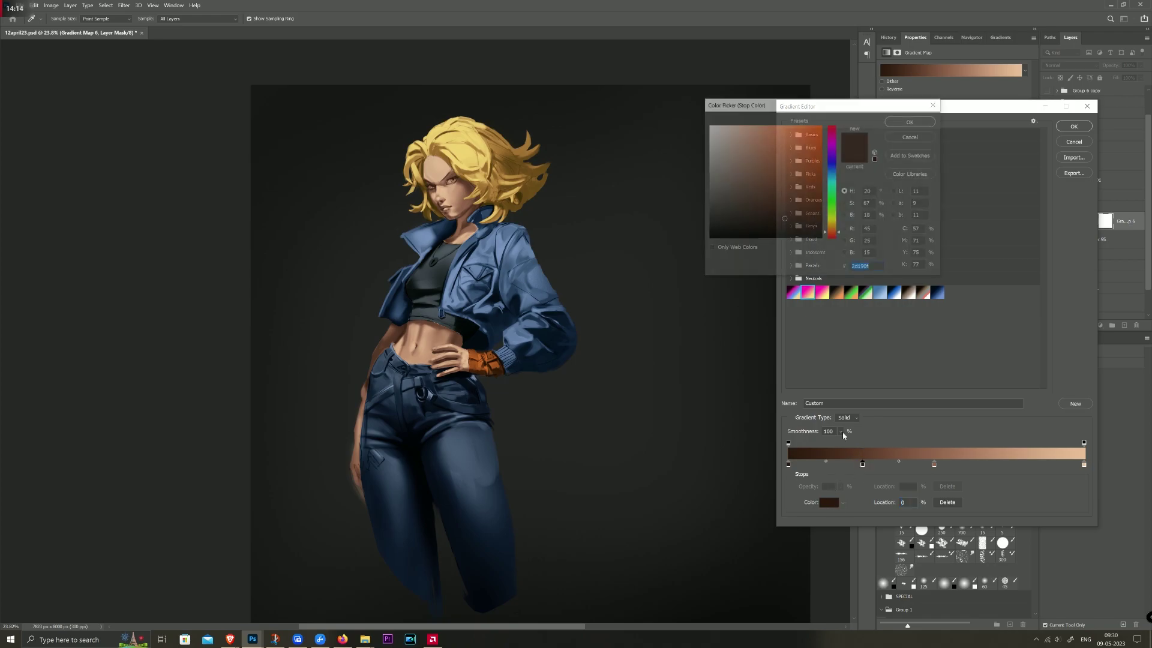
{"action": "left_click", "coordinate": [803, 189]}
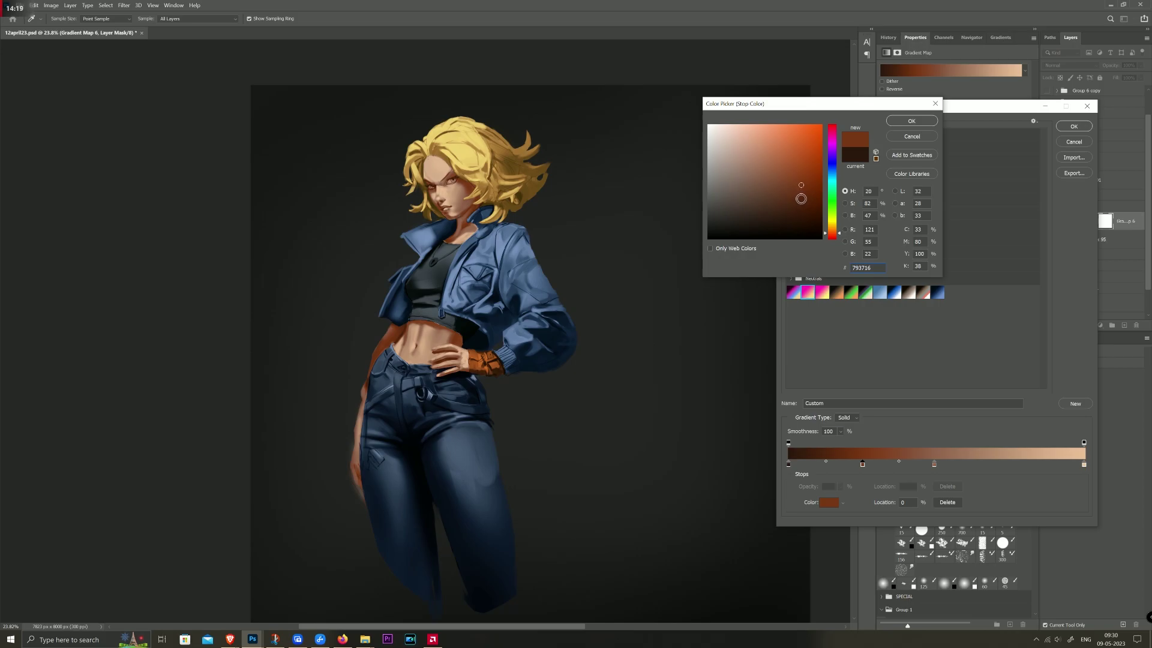
{"action": "left_click", "coordinate": [795, 207]}
{"action": "left_click_drag", "start_coordinate": [795, 207], "coordinate": [791, 214]}
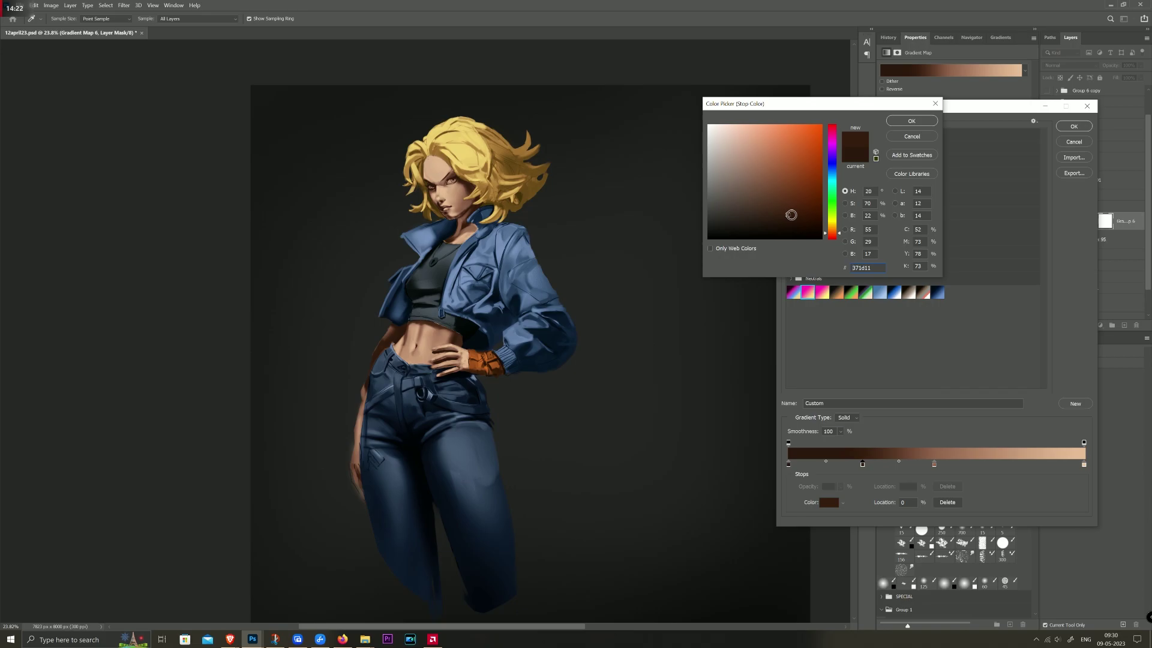
{"action": "left_click", "coordinate": [805, 207]}
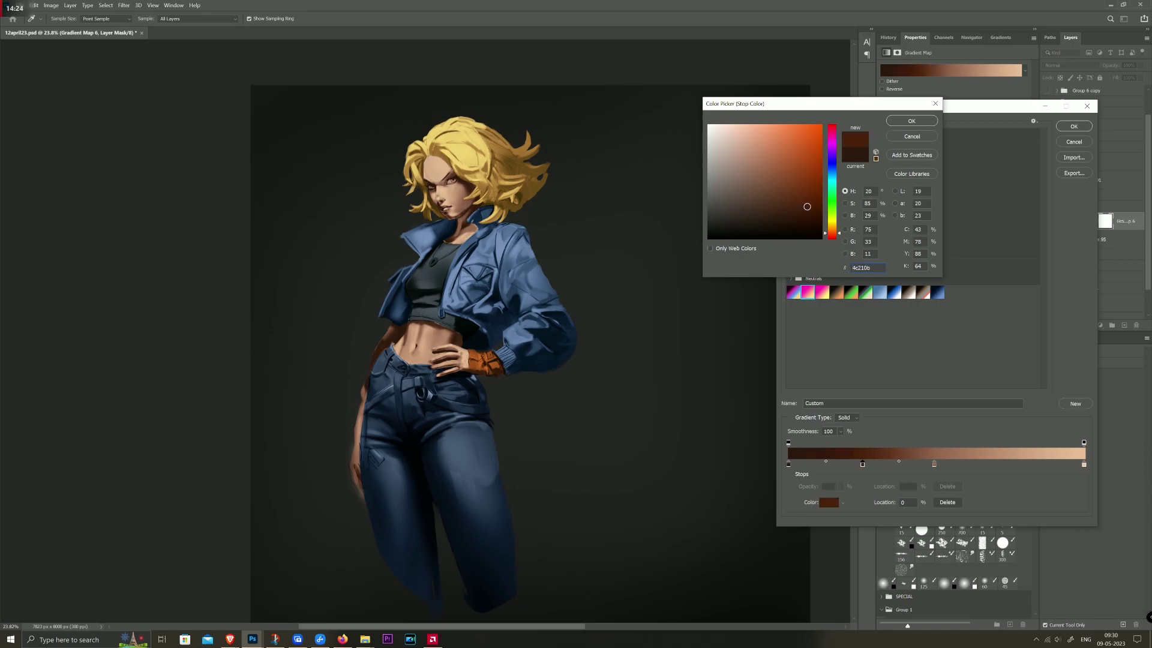
{"action": "left_click", "coordinate": [807, 211]}
{"action": "left_click", "coordinate": [809, 198]}
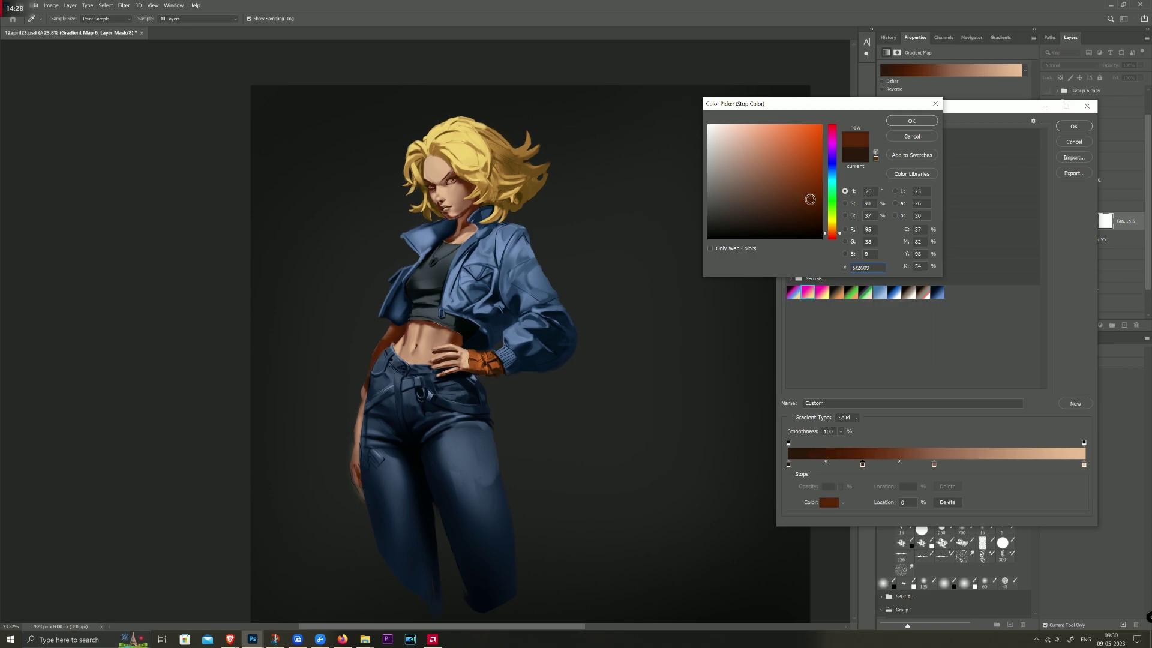
{"action": "left_click", "coordinate": [809, 213]}
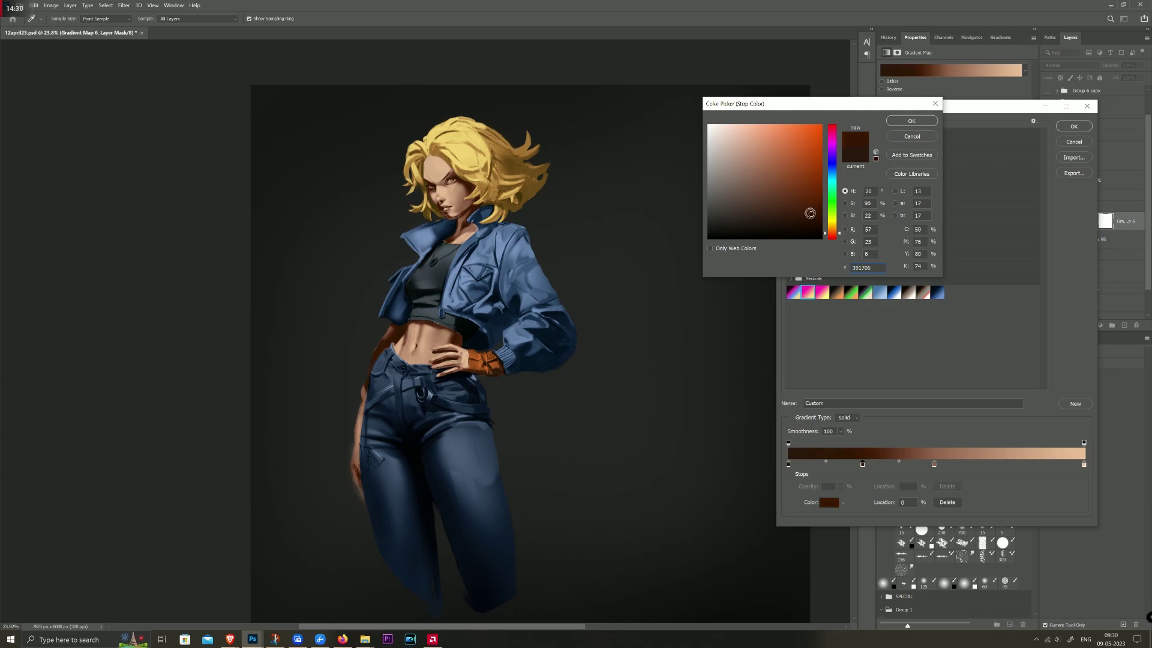
Step: Refine the new stop's saturation and brightness to a near-black brown (261a0c)
{"action": "left_click", "coordinate": [796, 215]}
{"action": "left_click", "coordinate": [808, 216]}
{"action": "left_click", "coordinate": [795, 218]}
{"action": "left_click", "coordinate": [780, 219]}
{"action": "left_click_drag", "start_coordinate": [815, 221], "coordinate": [813, 220]}
{"action": "left_click", "coordinate": [802, 220]}
{"action": "left_click_drag", "start_coordinate": [804, 221], "coordinate": [801, 208]}
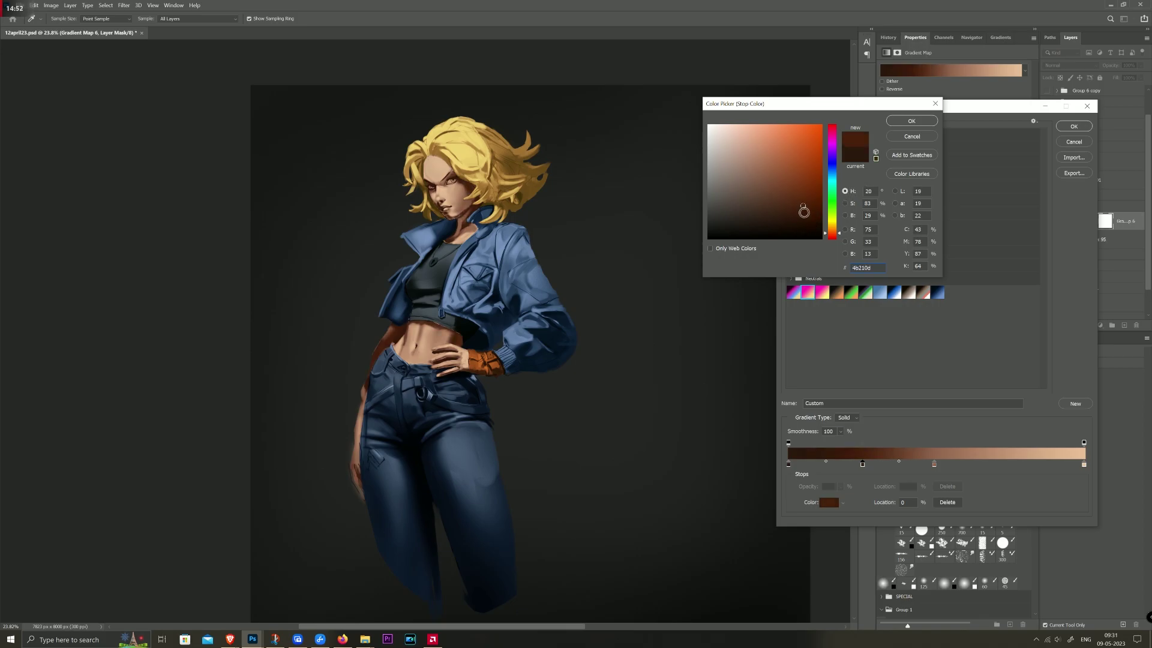
{"action": "left_click", "coordinate": [799, 220]}
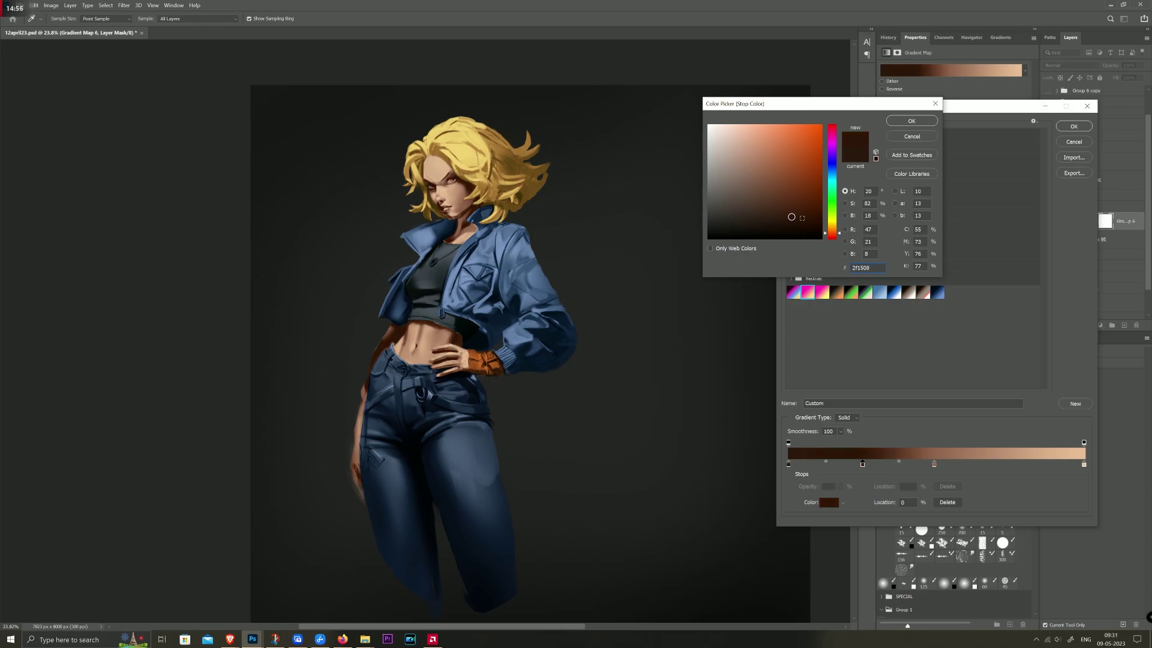
{"action": "left_click", "coordinate": [787, 214]}
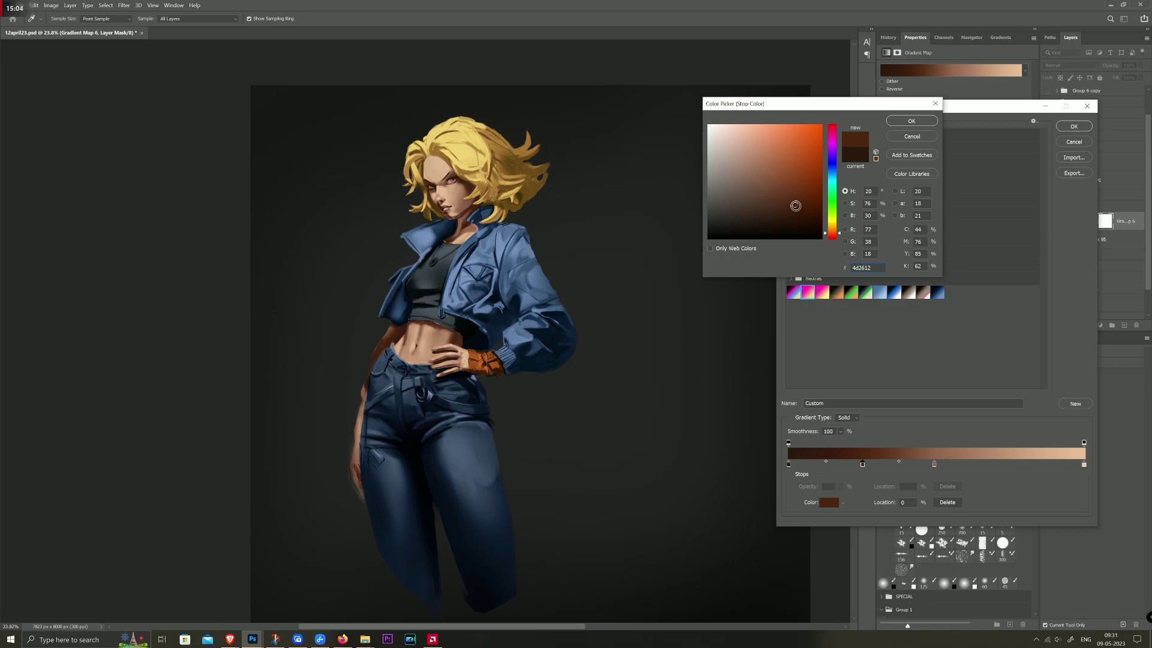
{"action": "left_click", "coordinate": [794, 217]}
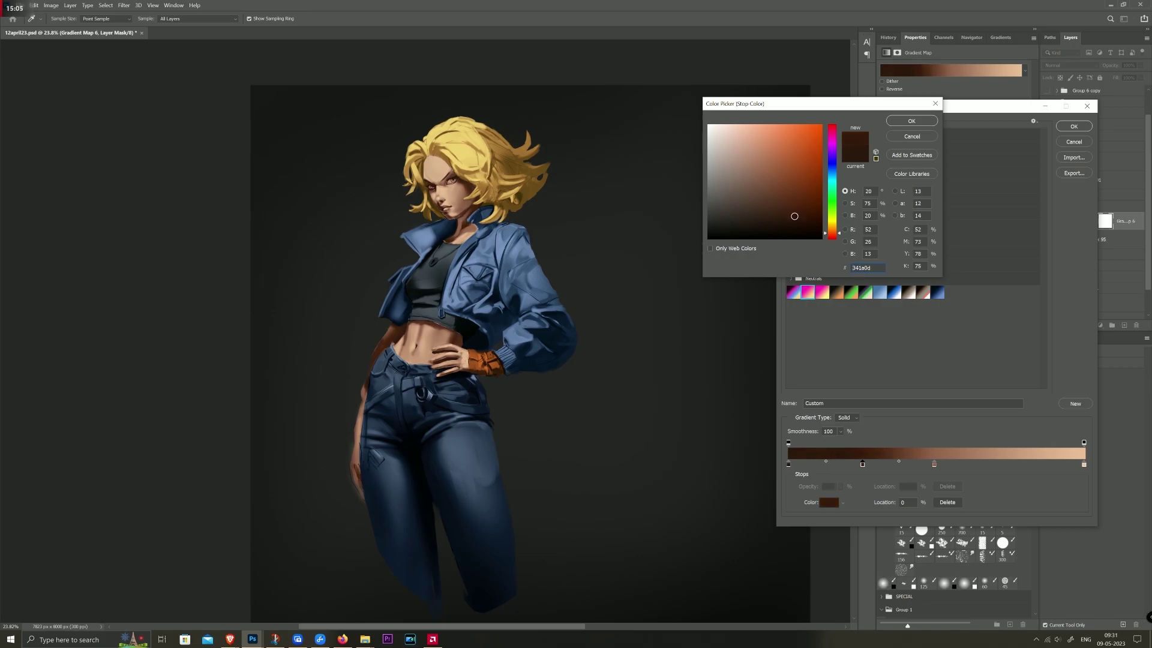
{"action": "left_click", "coordinate": [801, 215]}
{"action": "left_click", "coordinate": [911, 122]}
{"action": "left_click", "coordinate": [936, 465]}
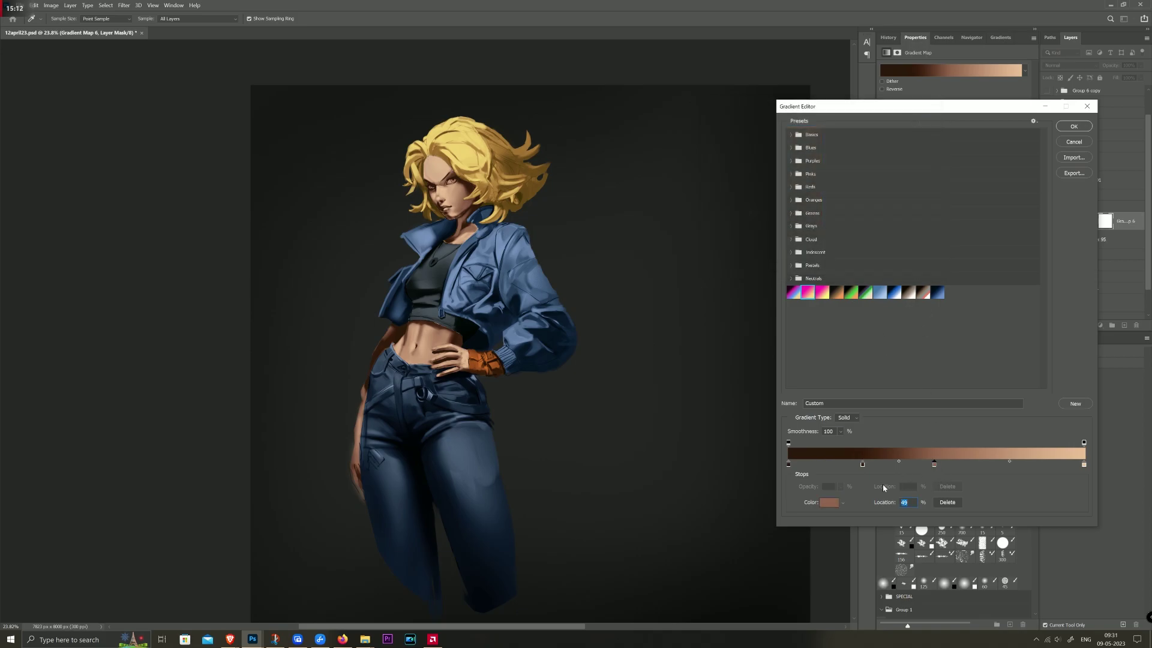
Step: Recolour the 49% skin stop to a muted reddish brown (about a16150)
{"action": "left_click", "coordinate": [828, 502]}
{"action": "left_click", "coordinate": [799, 179]}
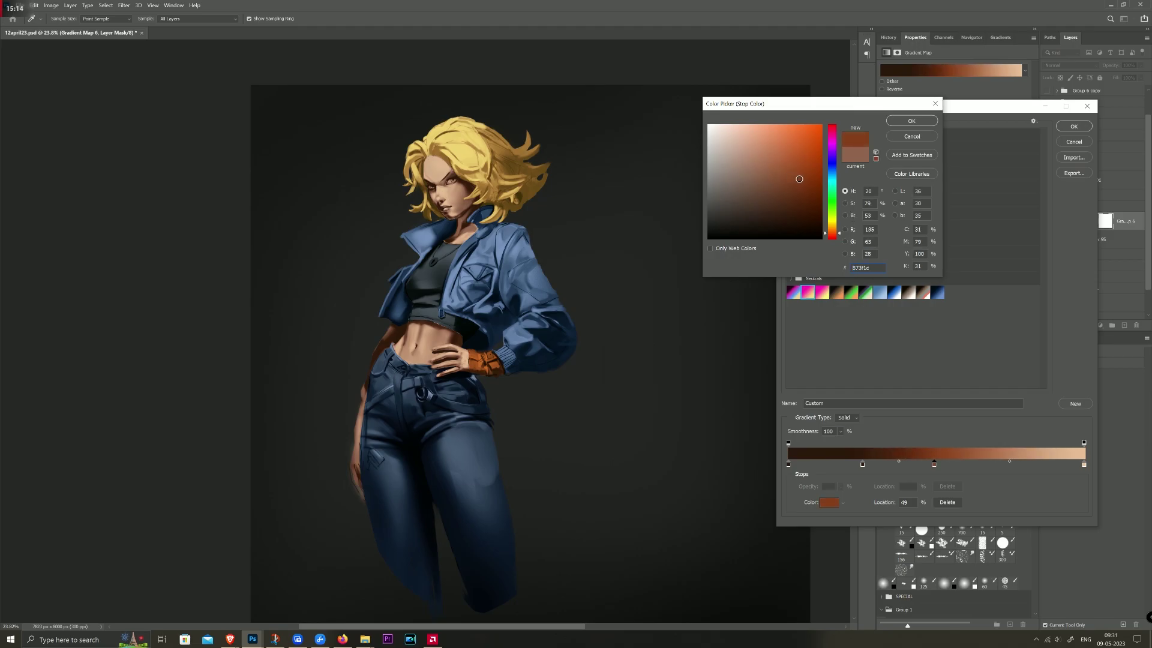
{"action": "left_click_drag", "start_coordinate": [801, 188], "coordinate": [764, 182]}
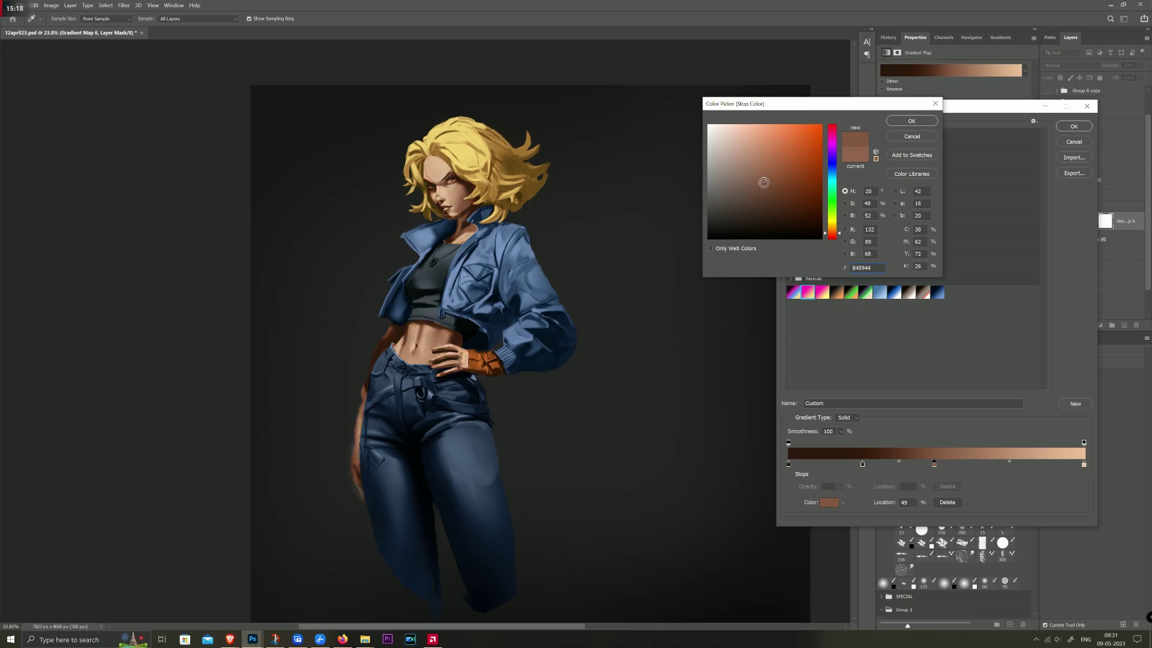
{"action": "left_click_drag", "start_coordinate": [763, 181], "coordinate": [769, 185]}
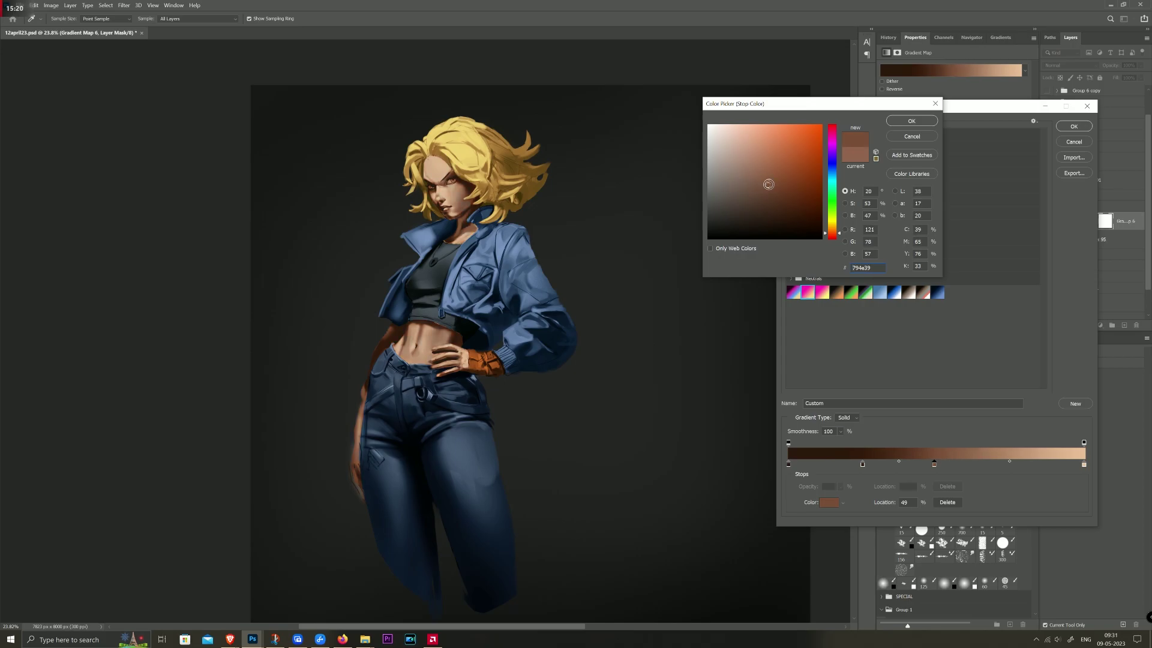
{"action": "left_click", "coordinate": [832, 235]}
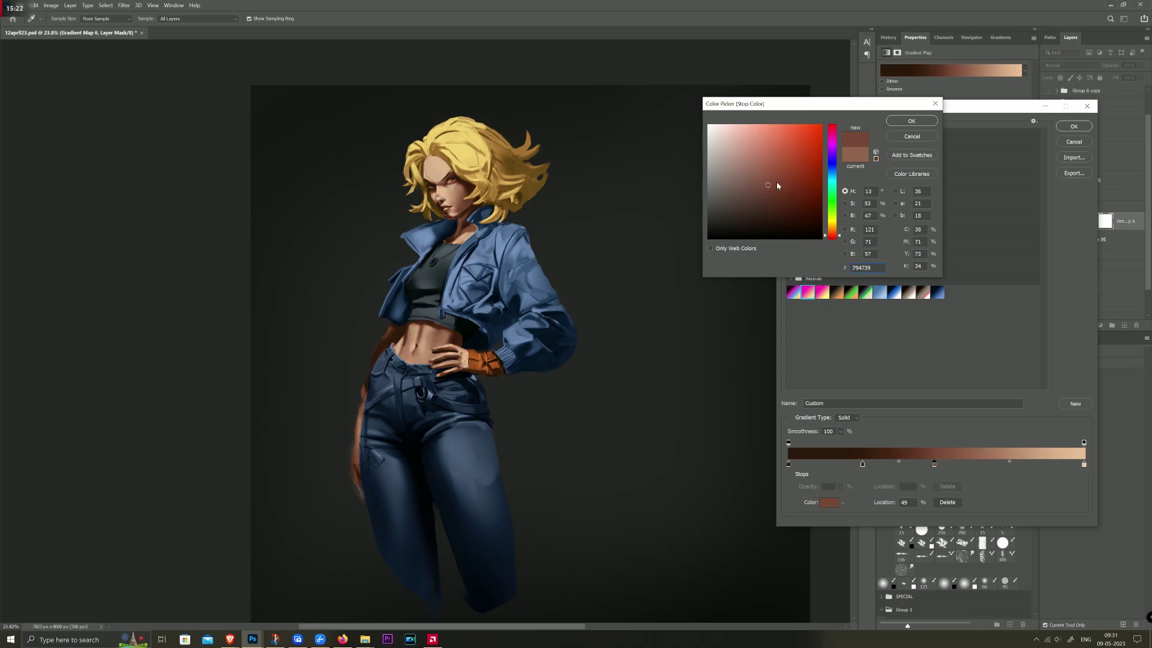
{"action": "left_click_drag", "start_coordinate": [768, 185], "coordinate": [759, 174]}
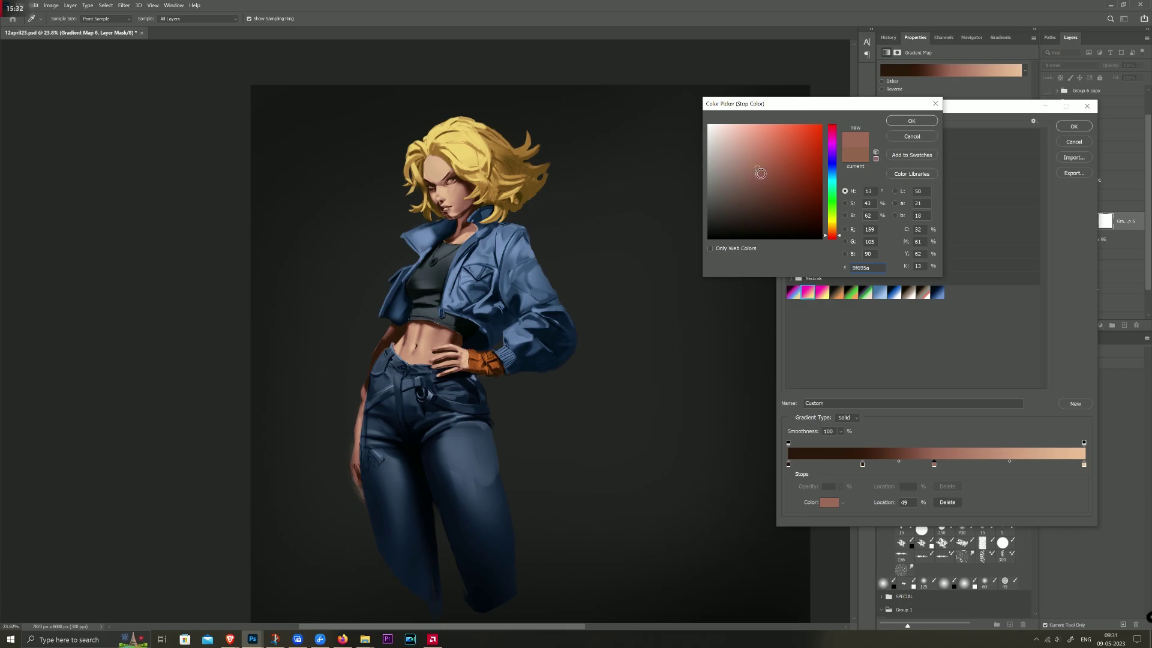
{"action": "left_click", "coordinate": [757, 158]}
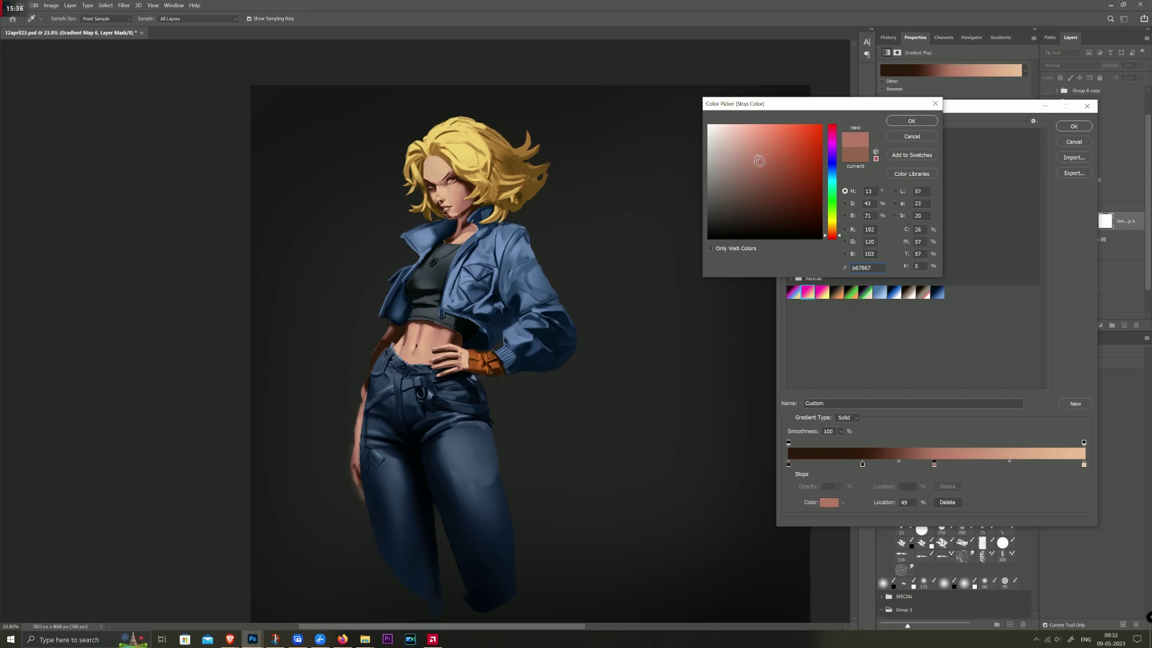
{"action": "left_click_drag", "start_coordinate": [758, 161], "coordinate": [766, 161]}
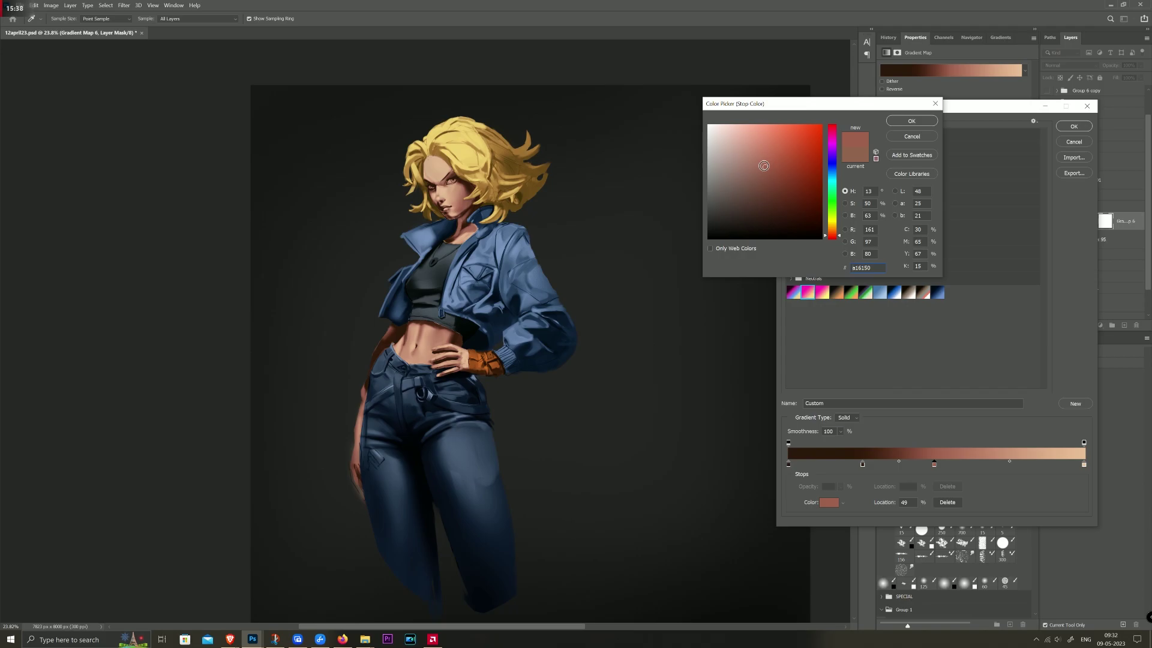
{"action": "left_click", "coordinate": [929, 138]}
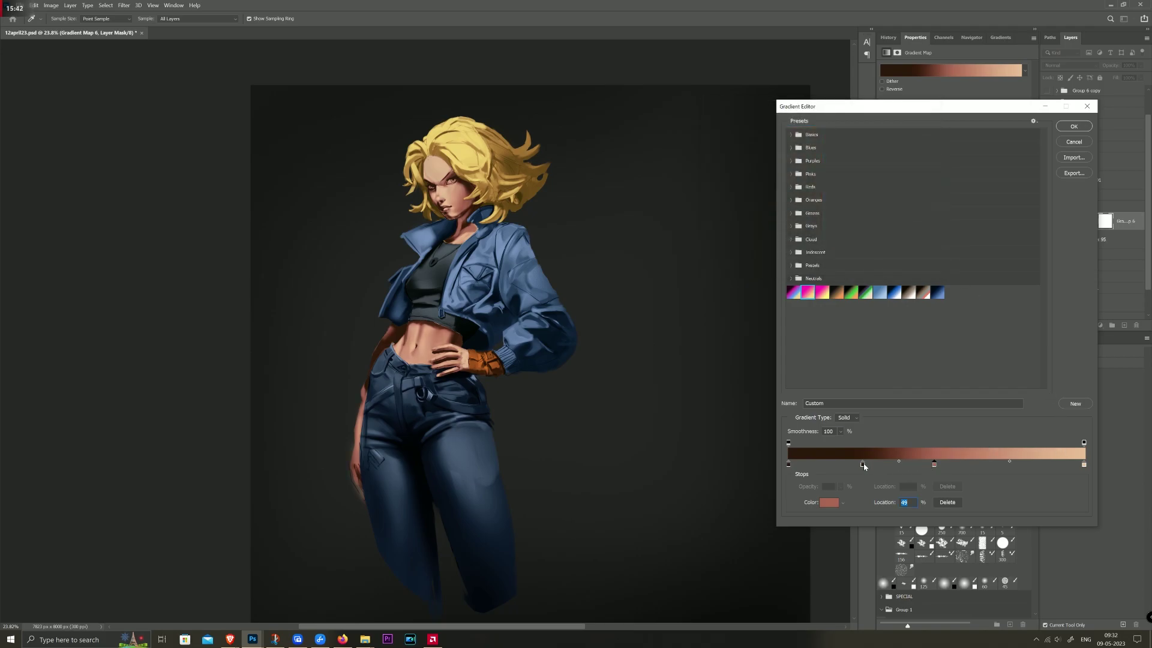
Step: Reposition the dark brown and reddish gradient stops along the bar
{"action": "left_click_drag", "start_coordinate": [862, 464], "coordinate": [966, 463]}
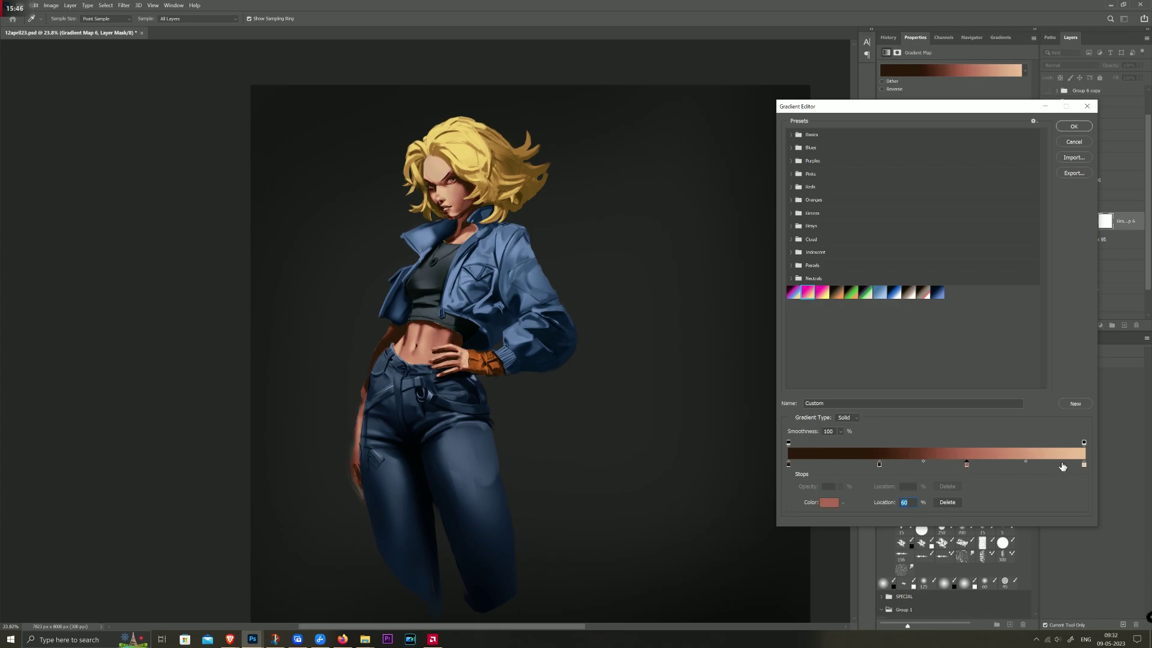
{"action": "left_click_drag", "start_coordinate": [967, 464], "coordinate": [974, 464]}
{"action": "left_click_drag", "start_coordinate": [880, 465], "coordinate": [867, 465]}
{"action": "left_click_drag", "start_coordinate": [974, 465], "coordinate": [958, 464]}
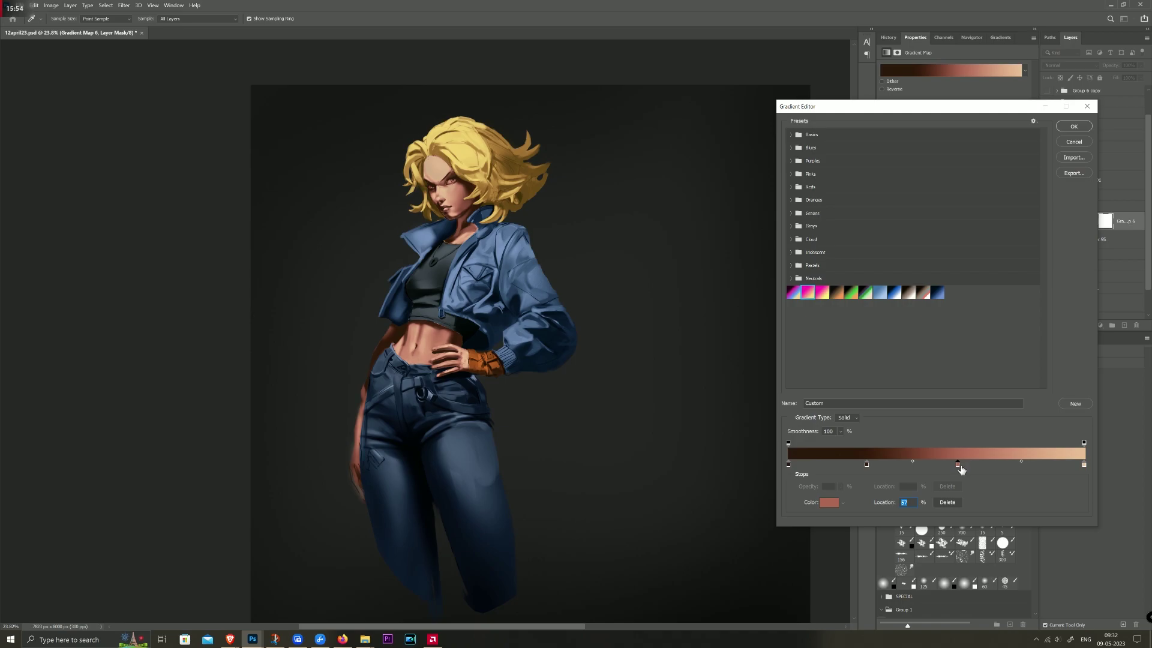
{"action": "left_click_drag", "start_coordinate": [958, 465], "coordinate": [941, 465]}
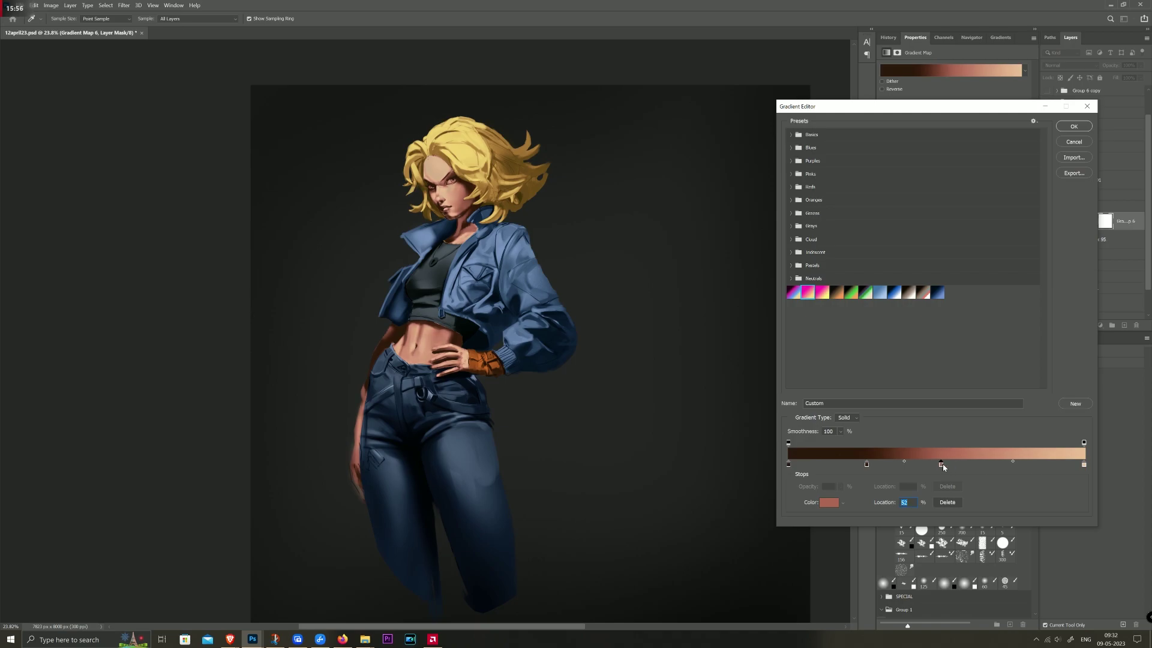
Step: Brighten the 100% highlight stop to a pale peach (ffdcbd)
{"action": "left_click", "coordinate": [1083, 464]}
{"action": "left_click", "coordinate": [829, 502]}
{"action": "left_click", "coordinate": [734, 137]}
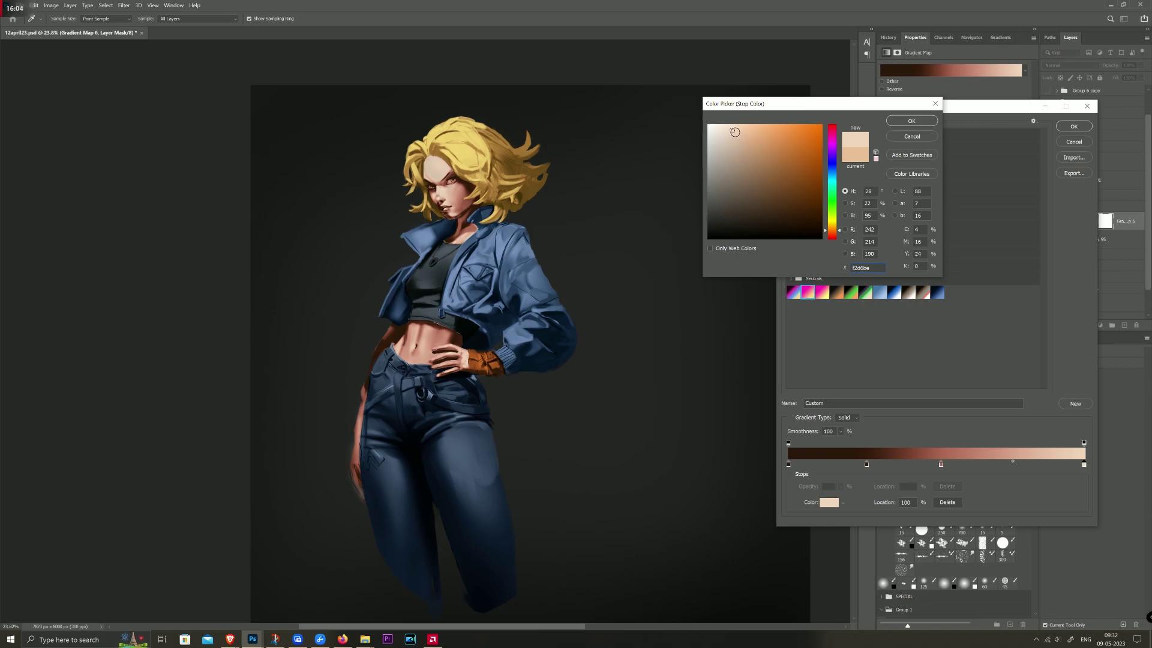
{"action": "left_click", "coordinate": [737, 124]}
{"action": "left_click", "coordinate": [910, 122]}
Step: Move the shadow stop to 20% and make it a warmer dark brown (562b15)
{"action": "mouse_move", "coordinate": [941, 464]}
{"action": "left_mouse_down"}
{"action": "mouse_move", "coordinate": [960, 465]}
{"action": "mouse_move", "coordinate": [837, 467]}
{"action": "mouse_move", "coordinate": [852, 467]}
{"action": "left_mouse_up"}
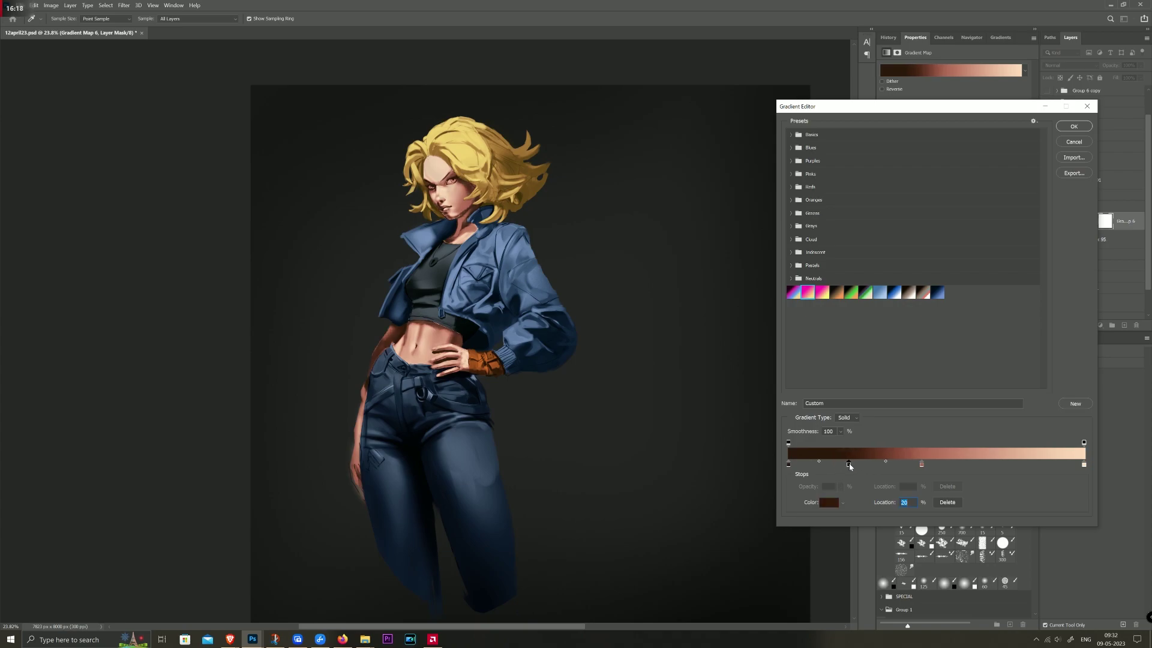
{"action": "left_click", "coordinate": [829, 503]}
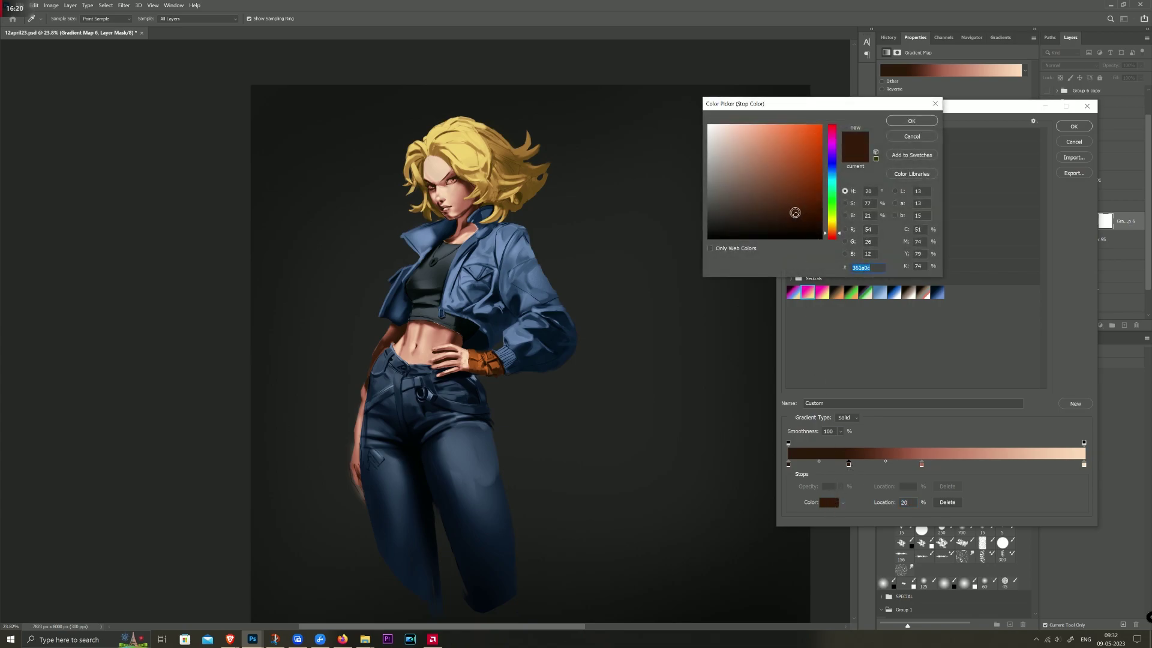
{"action": "left_click_drag", "start_coordinate": [795, 210], "coordinate": [793, 205]}
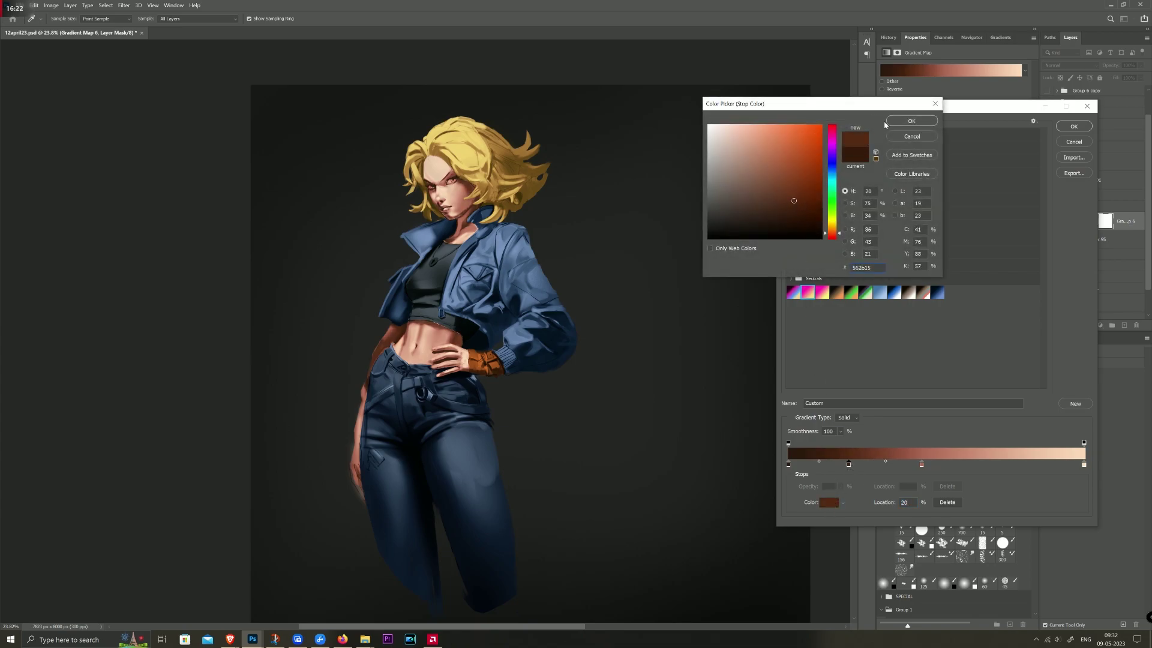
{"action": "left_click", "coordinate": [902, 125]}
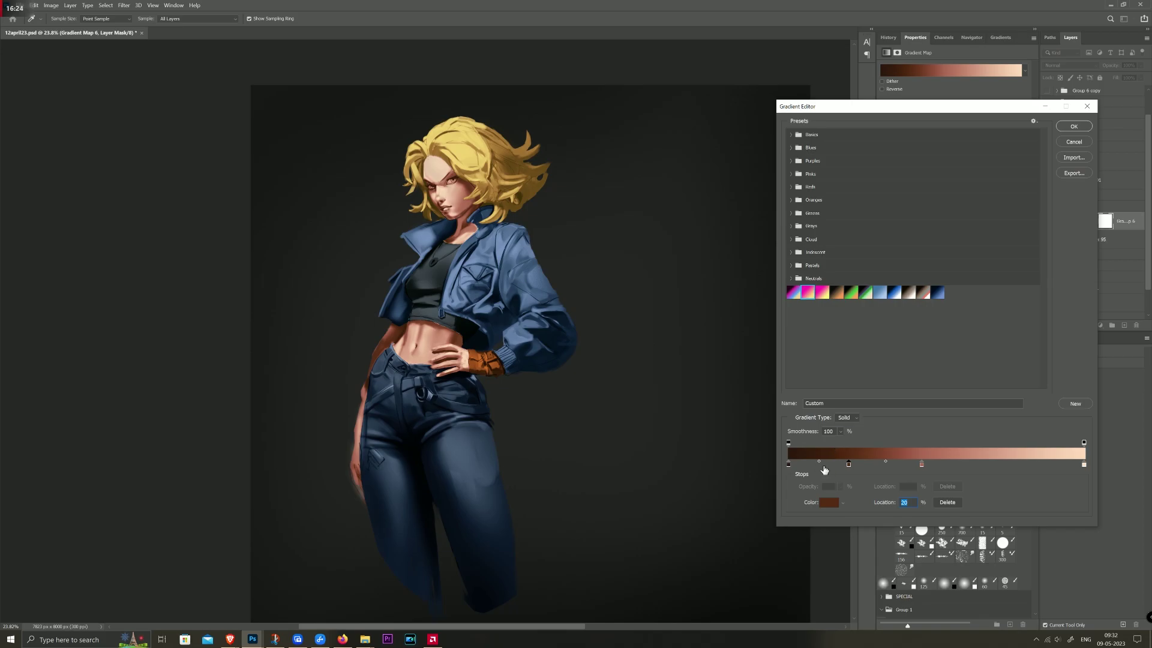
{"action": "left_click", "coordinate": [1073, 126]}
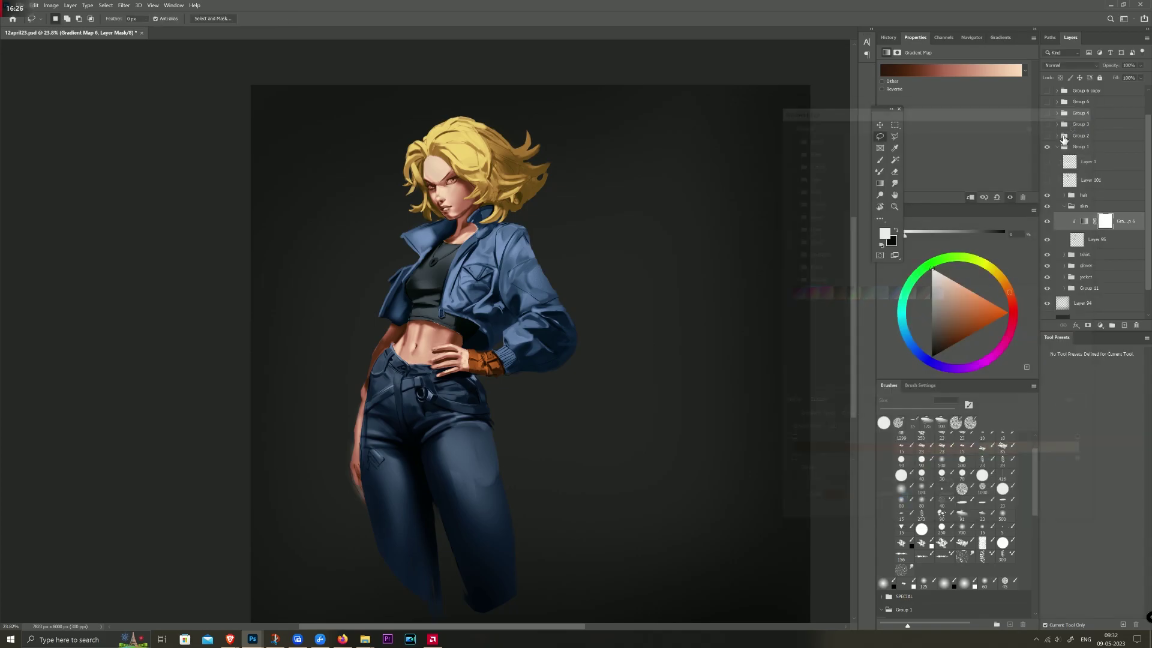
{"action": "scroll", "coordinate": [491, 251], "scroll_direction": "up", "scroll_amount": 1}
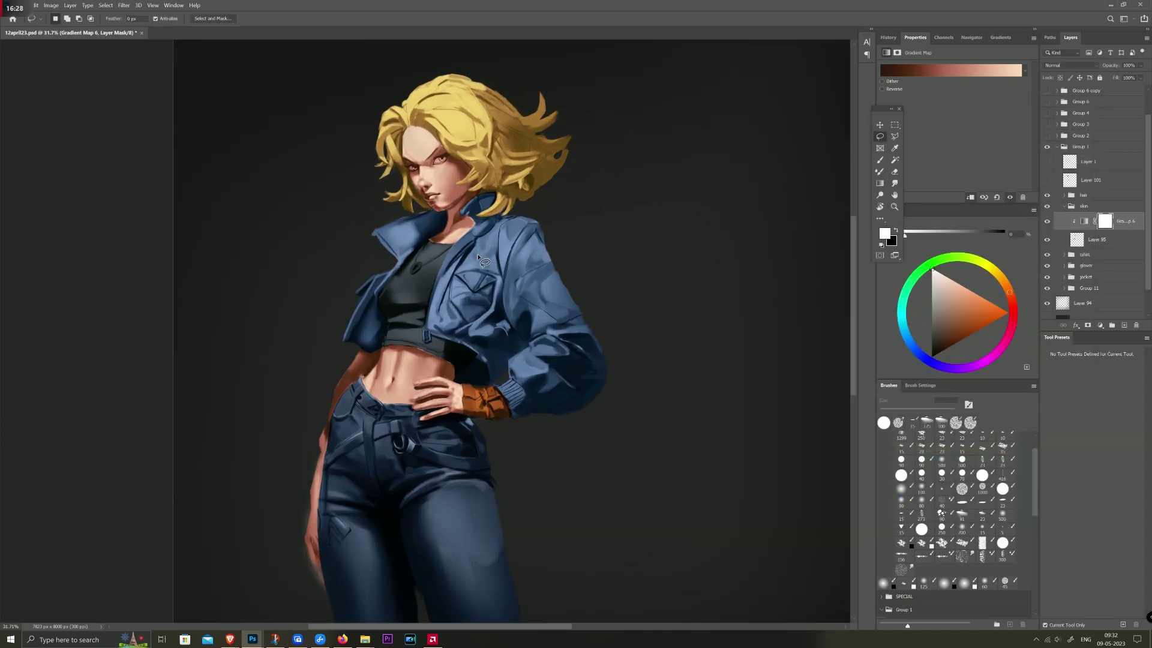
{"action": "scroll", "coordinate": [475, 246], "scroll_direction": "up", "scroll_amount": 1}
{"action": "scroll", "coordinate": [454, 172], "scroll_direction": "up", "scroll_amount": 1}
{"action": "scroll", "coordinate": [453, 163], "scroll_direction": "down", "scroll_amount": 1}
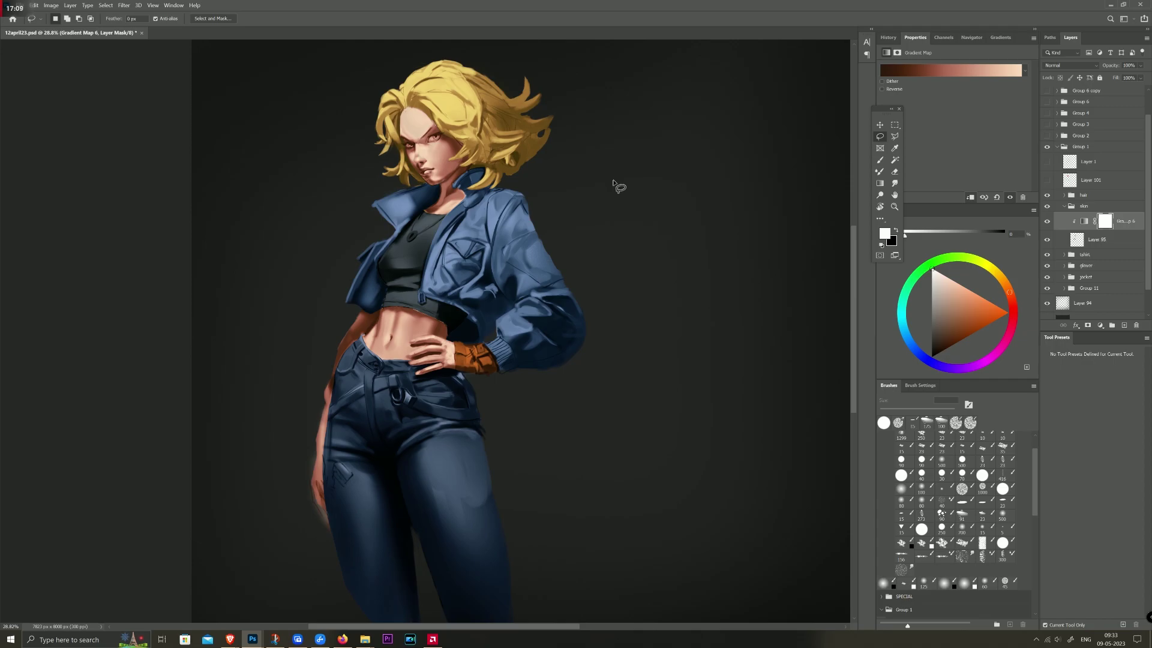
Step: Merge a copy of Group 1 and use its outline to mask Group 1 to the figure
{"action": "left_click", "coordinate": [1056, 148]}
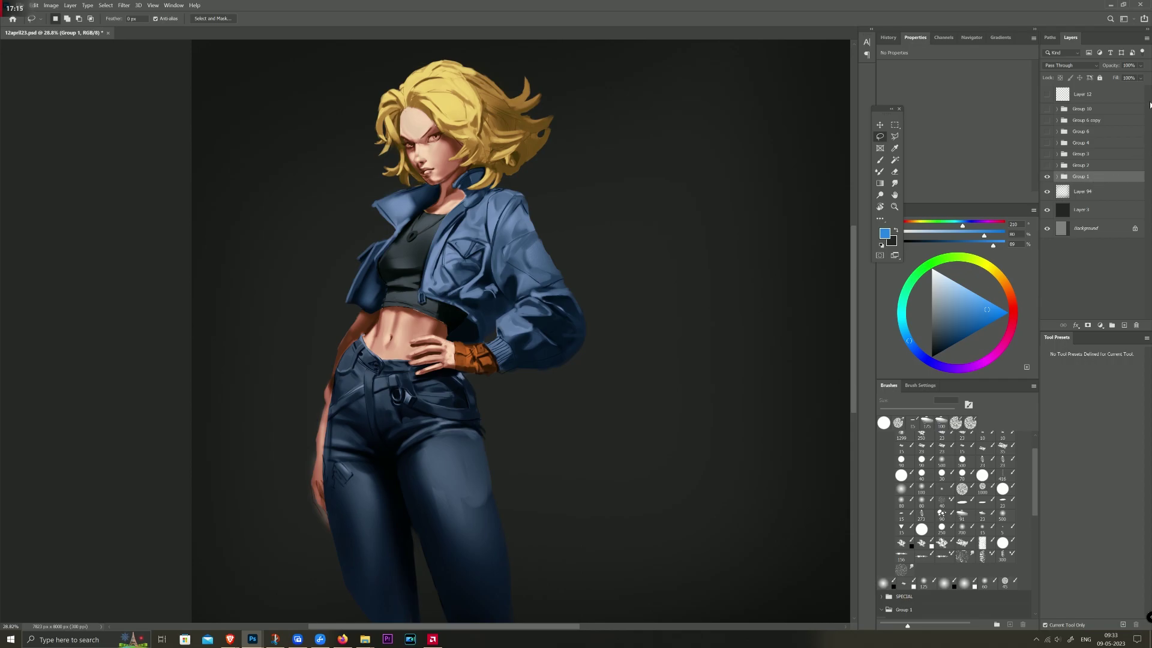
{"action": "key", "text": "ctrl+j"}
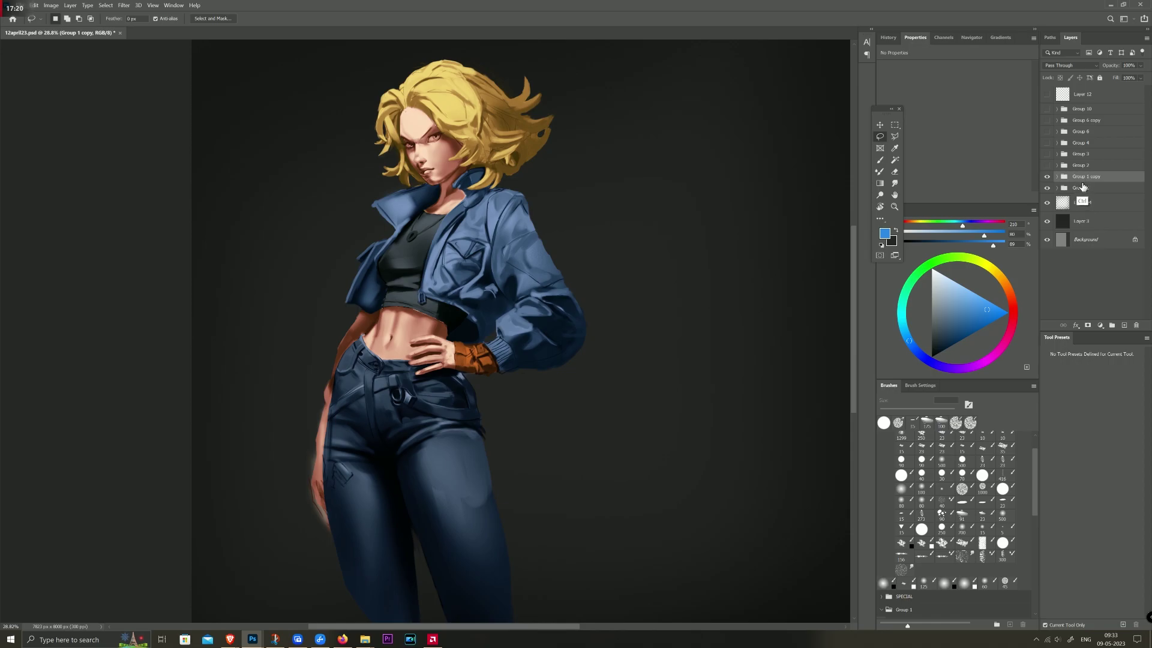
{"action": "key", "text": "ctrl+e"}
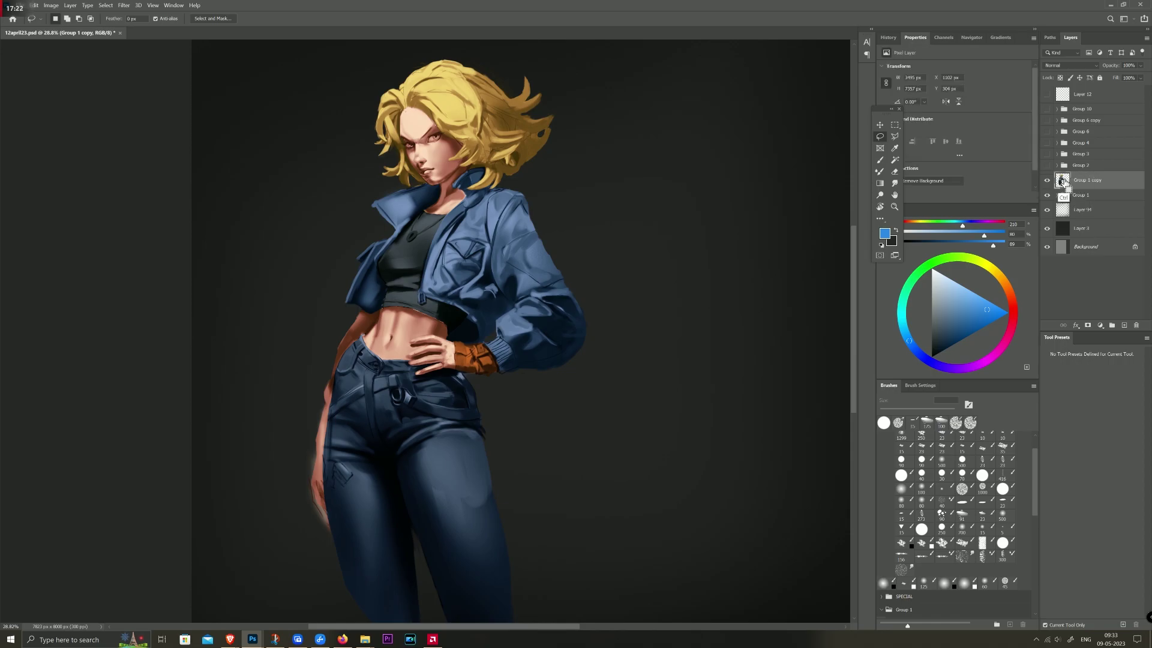
{"action": "left_click", "coordinate": [1062, 181], "text": "ctrl"}
{"action": "left_click", "coordinate": [1080, 195]}
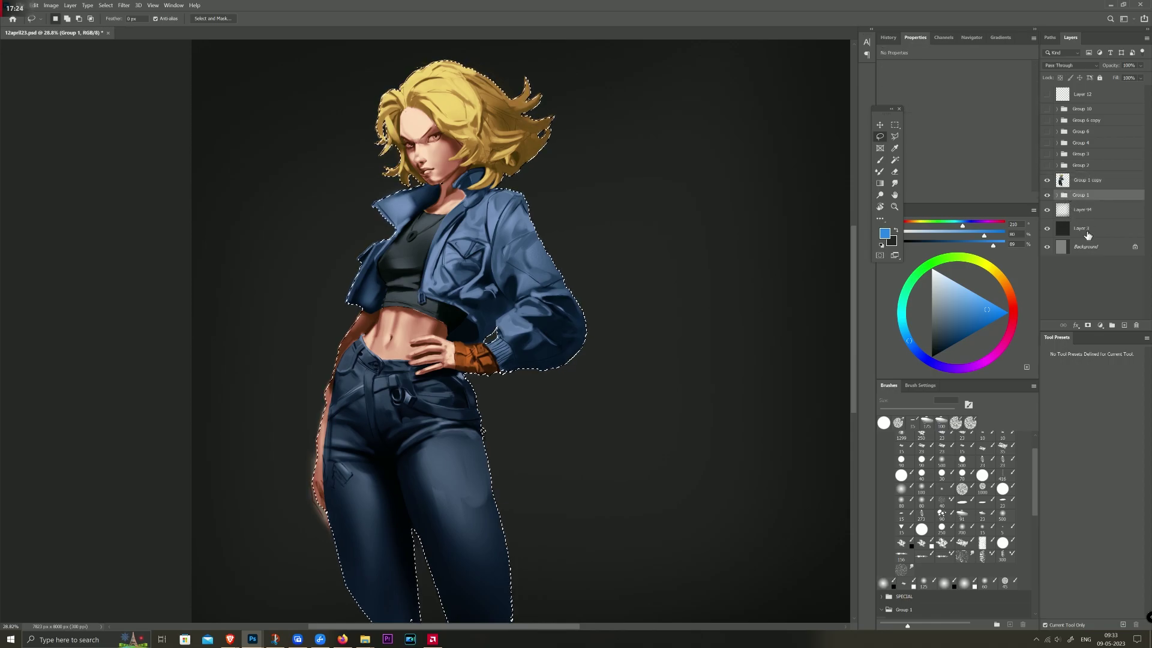
{"action": "left_click", "coordinate": [1087, 324]}
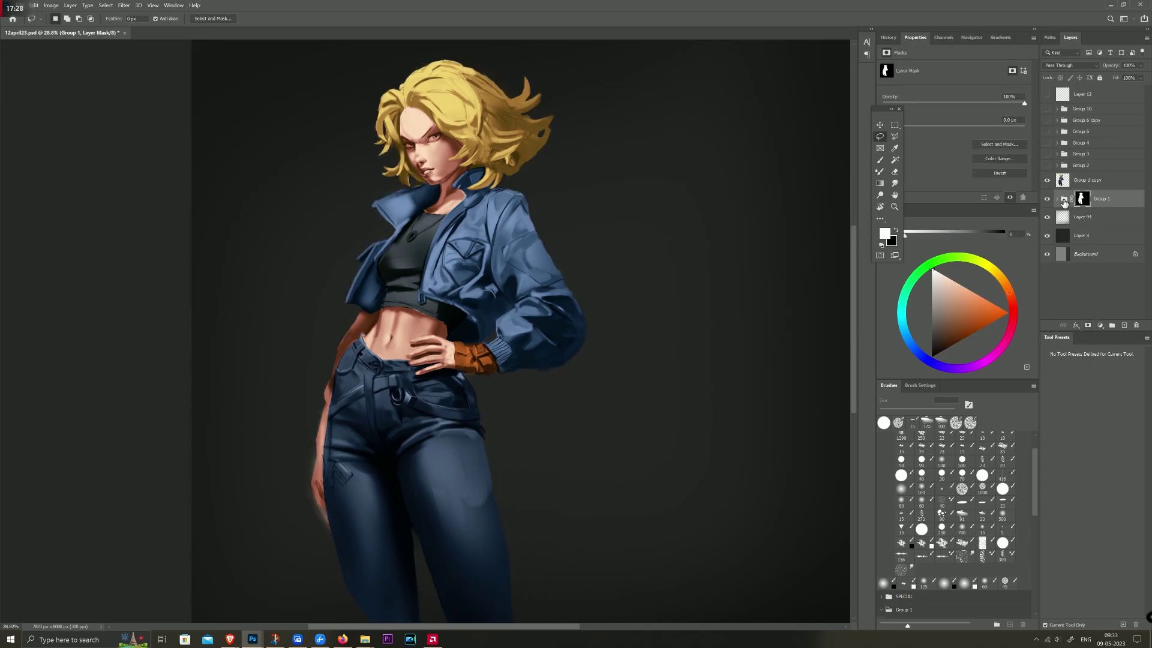
Step: Duplicate the masked Group 1, hide the original, and expand Group 1 copy 2
{"action": "left_click", "coordinate": [1064, 204]}
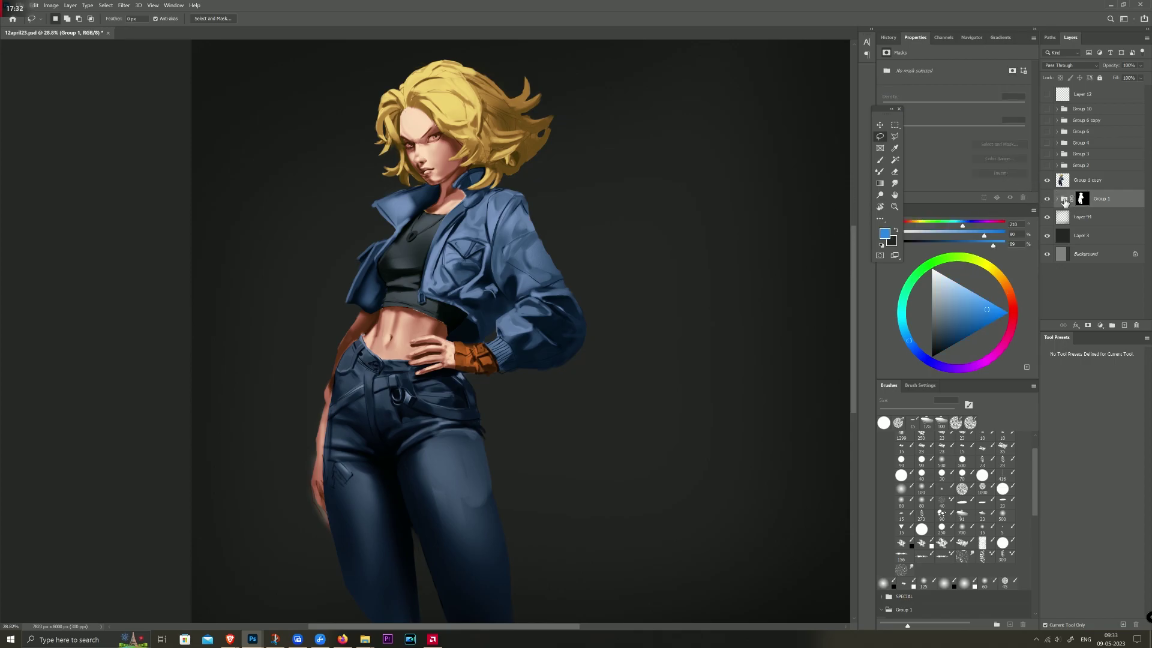
{"action": "key", "text": "ctrl+j"}
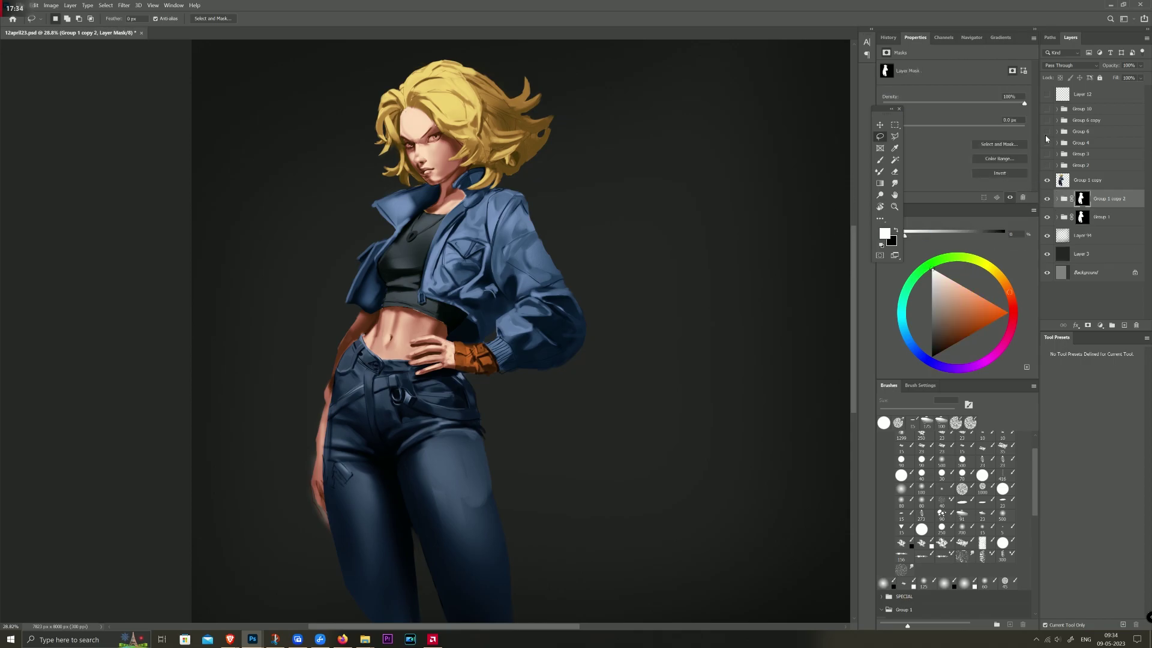
{"action": "left_click", "coordinate": [1047, 217]}
{"action": "left_click", "coordinate": [1062, 200]}
{"action": "left_click", "coordinate": [1057, 199]}
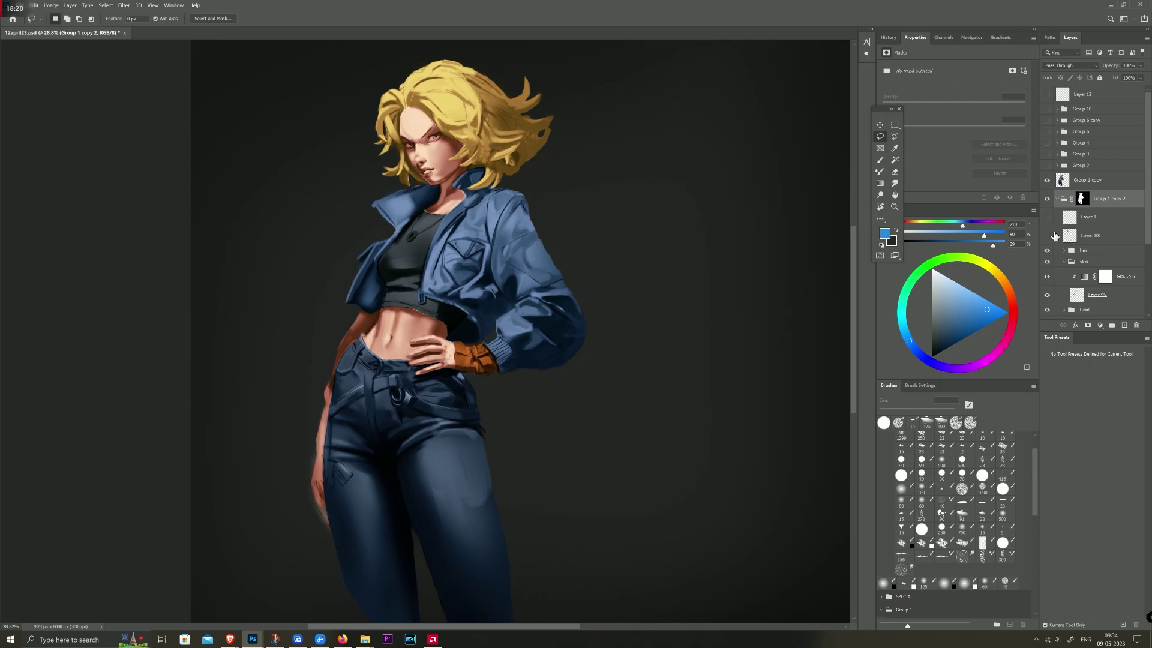
Step: Hide Layer 101, add a new layer above it and set that layer to Color blend mode
{"action": "left_click", "coordinate": [1049, 237]}
{"action": "left_click", "coordinate": [1092, 240]}
{"action": "left_click", "coordinate": [1124, 325]}
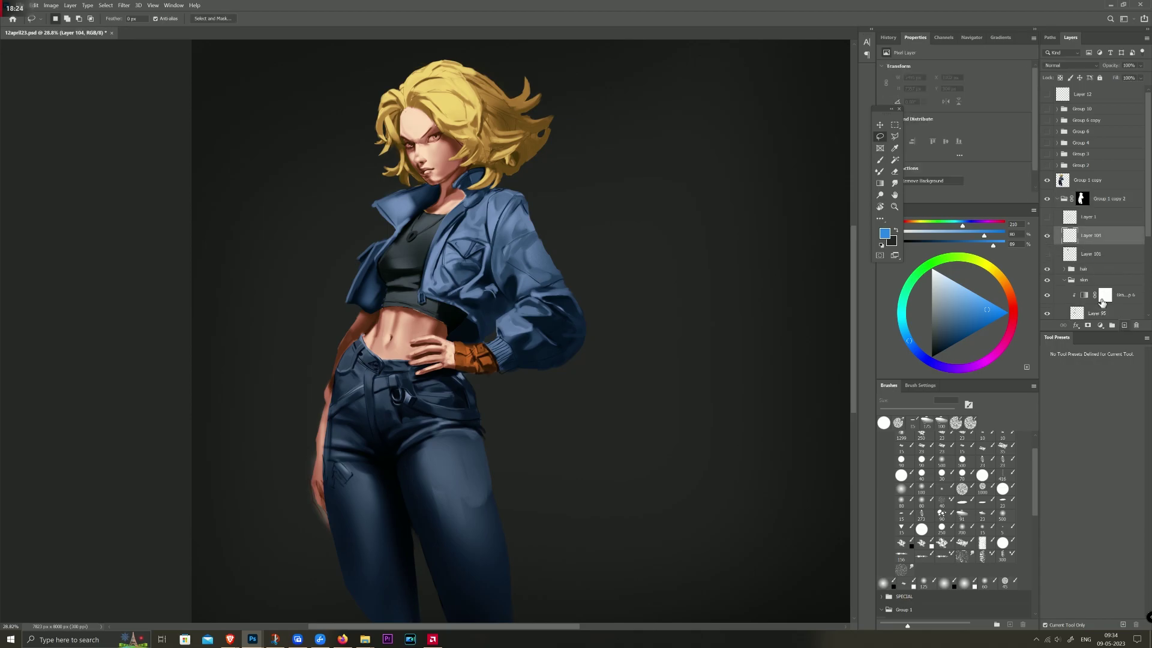
{"action": "left_click", "coordinate": [1070, 65]}
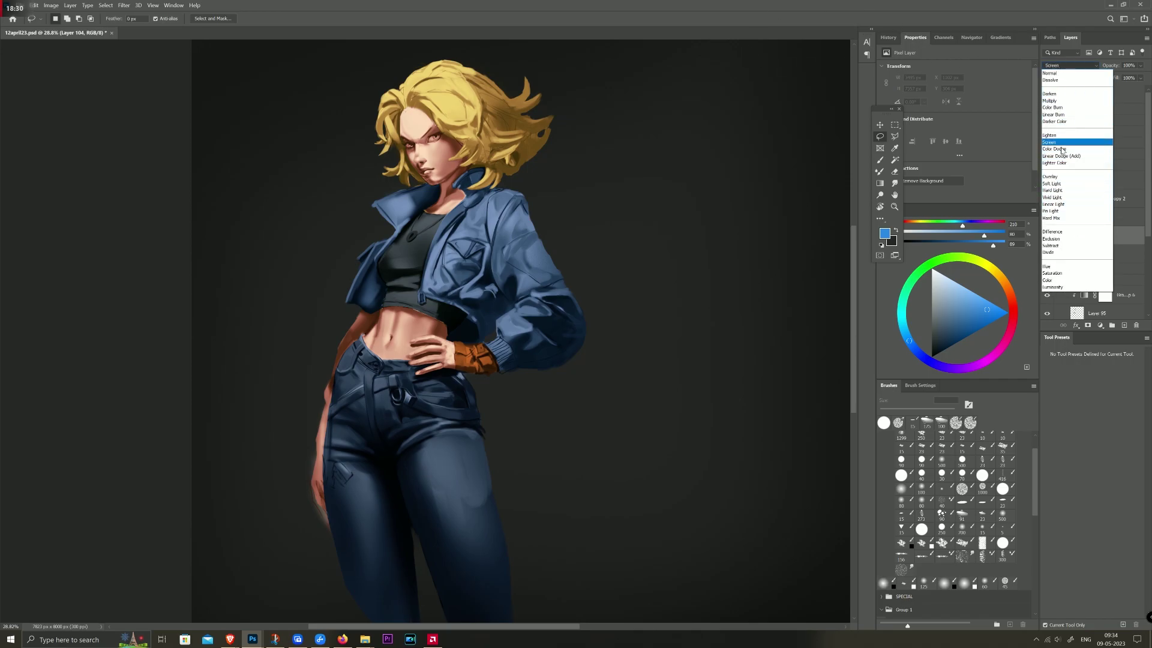
{"action": "left_click", "coordinate": [1056, 280]}
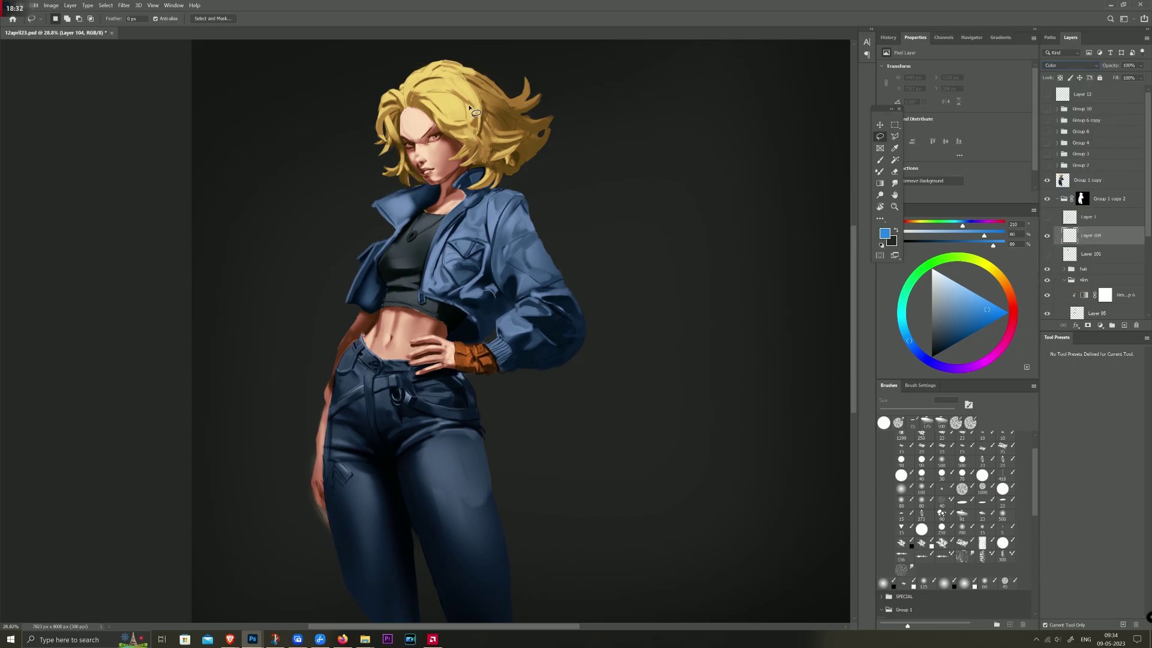
Step: Zoom into the face and toggle Group 1 copy and Layer 95 visibility to compare the skin
{"action": "key", "text": "b"}
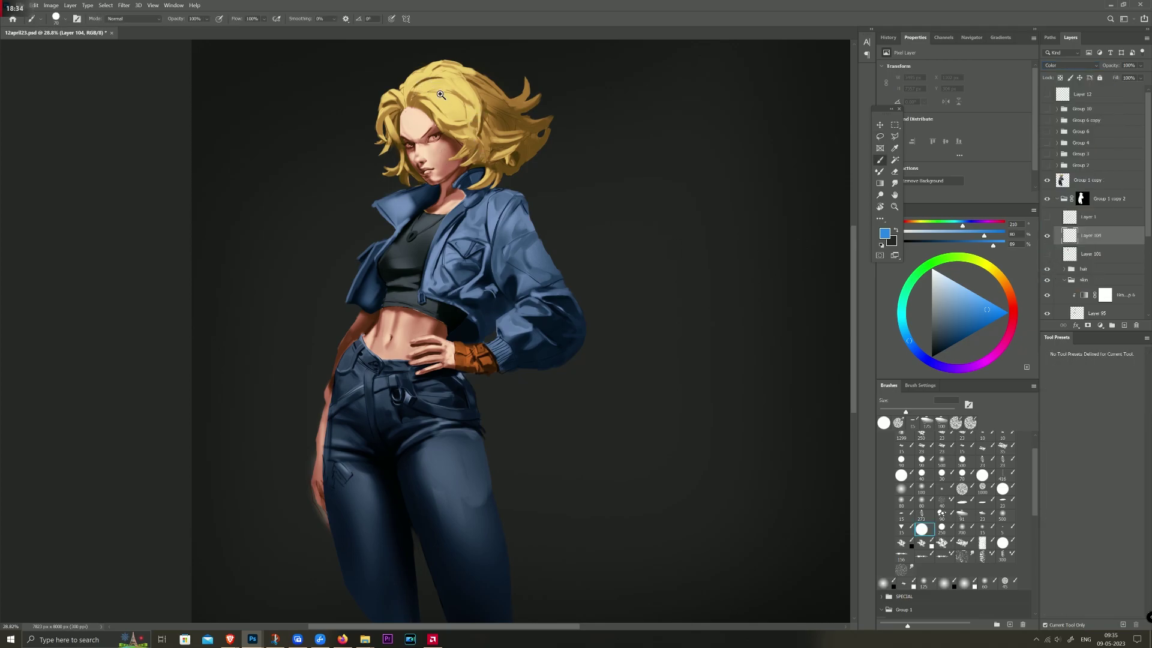
{"action": "left_click_drag", "start_coordinate": [441, 95], "coordinate": [469, 347]}
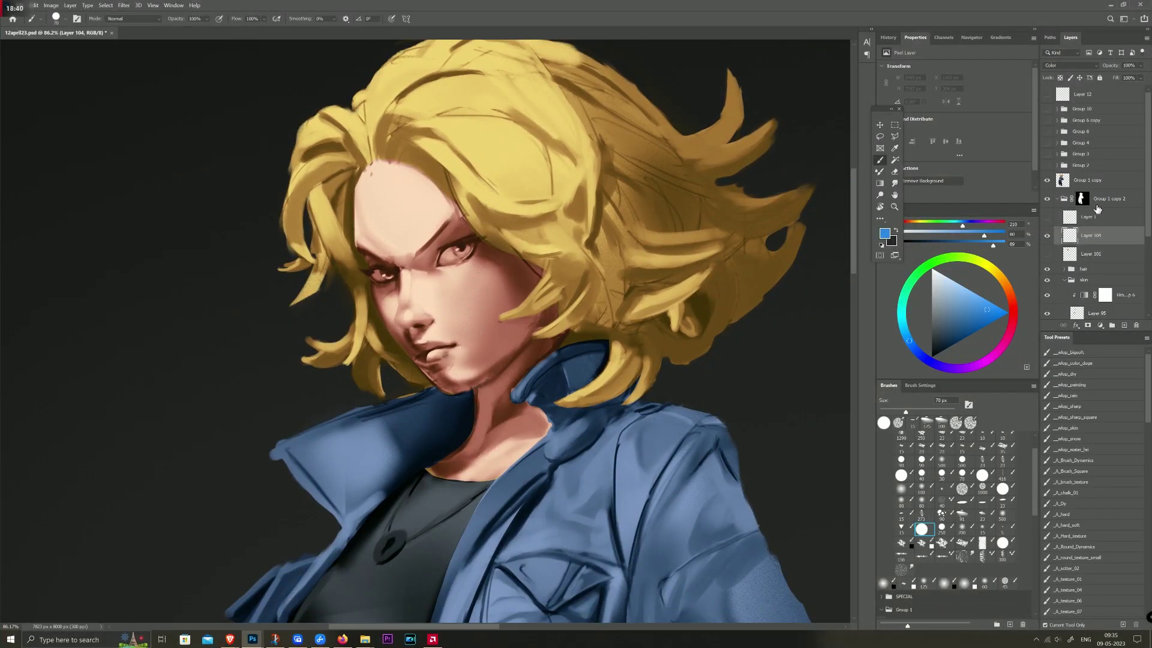
{"action": "left_click", "coordinate": [477, 321], "text": "ctrl"}
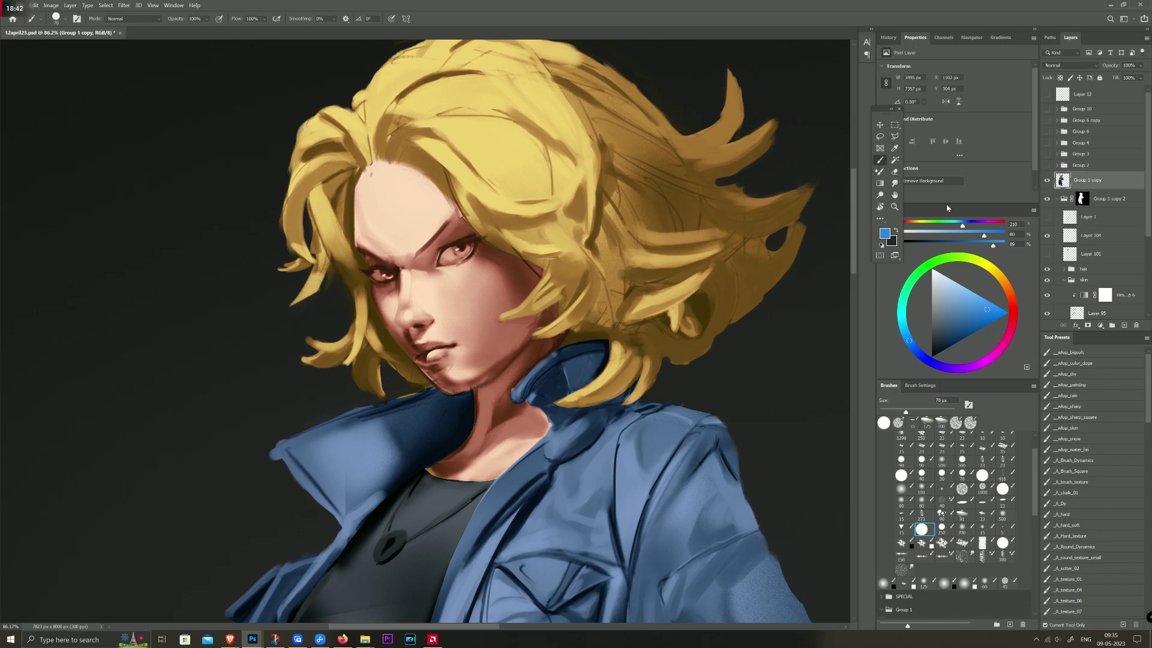
{"action": "scroll", "coordinate": [1142, 209], "scroll_direction": "down", "scroll_amount": 2}
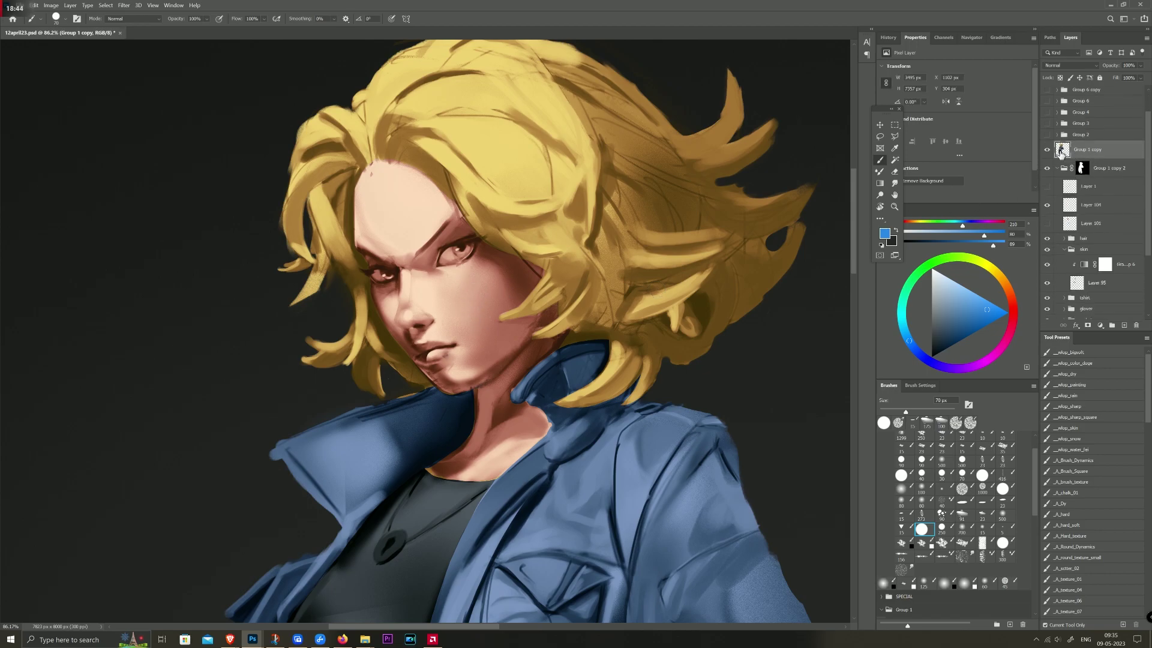
{"action": "left_click", "coordinate": [1047, 149]}
{"action": "left_click", "coordinate": [506, 289], "text": "ctrl"}
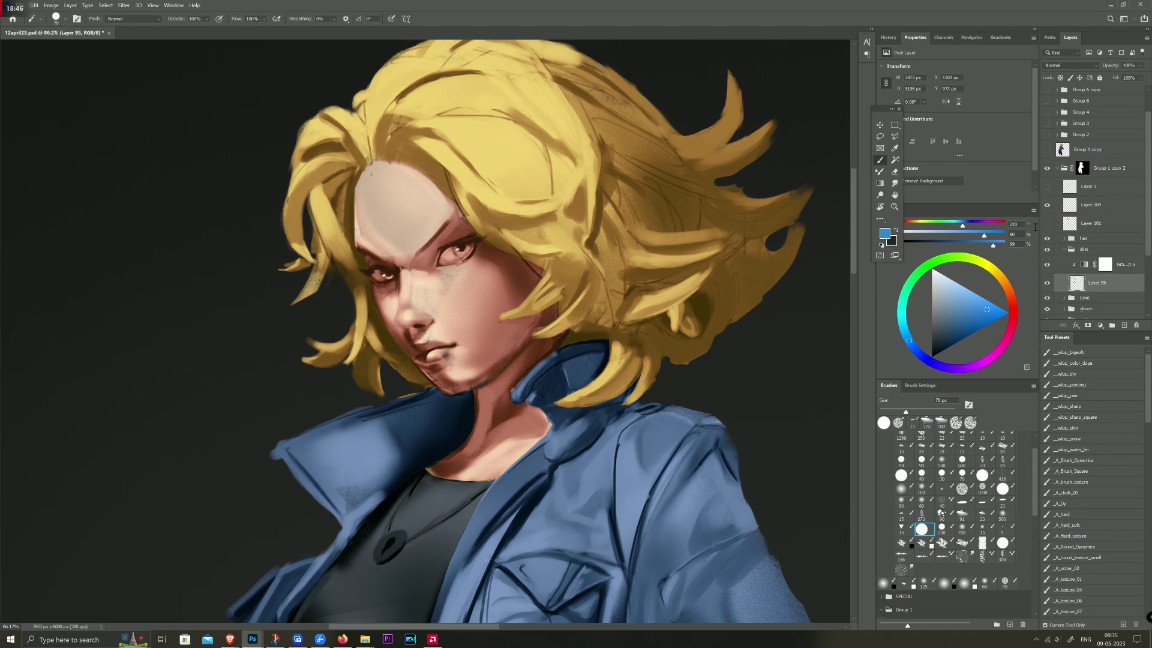
{"action": "left_click", "coordinate": [1047, 282]}
{"action": "left_click", "coordinate": [1046, 282]}
Step: On the Gradient Map 6 mask, erase over the eyes with a small eraser to lighten the irises
{"action": "left_click", "coordinate": [1101, 267]}
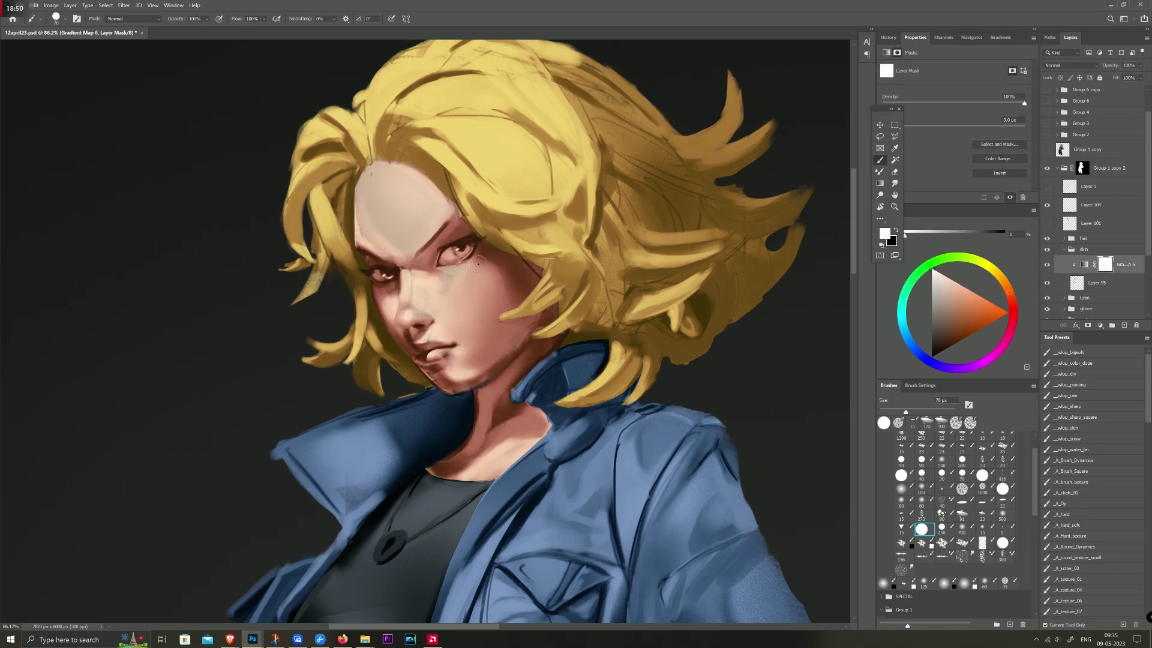
{"action": "key", "text": "e"}
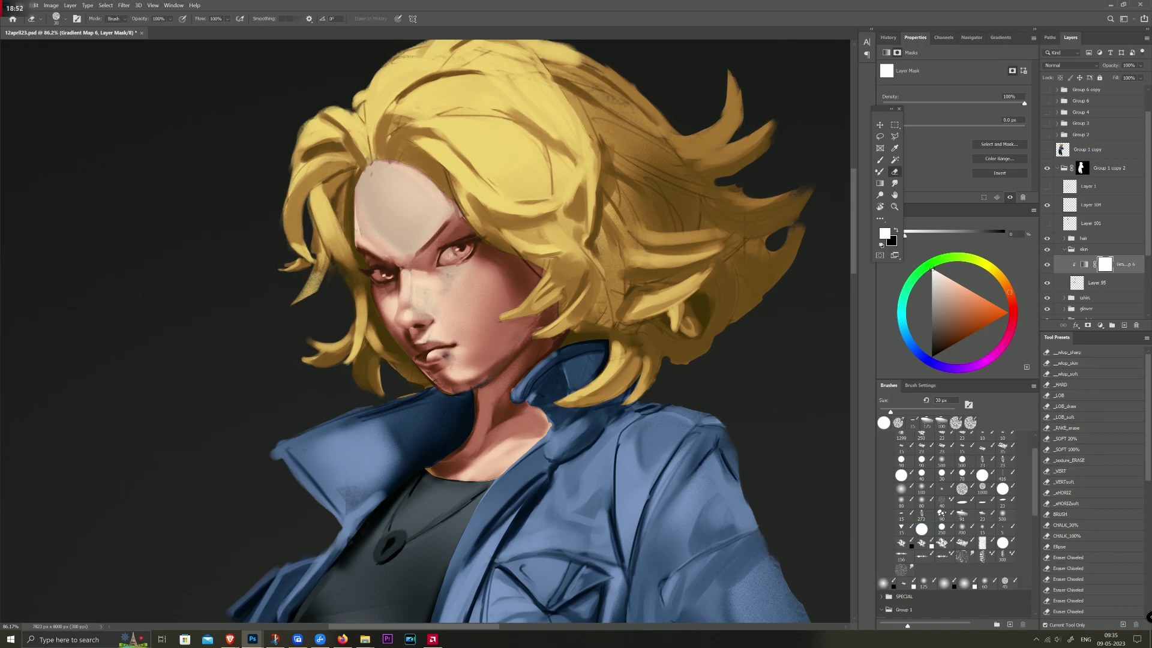
{"action": "left_click", "coordinate": [457, 249]}
{"action": "key", "text": "bracketleft"}
{"action": "key", "text": "bracketleft"}
{"action": "key", "text": "bracketleft"}
{"action": "key", "text": "bracketleft"}
{"action": "key", "text": "bracketleft"}
{"action": "key", "text": "bracketright"}
{"action": "key", "text": "bracketright"}
{"action": "key", "text": "bracketright"}
{"action": "key", "text": "bracketright"}
{"action": "key", "text": "bracketleft"}
{"action": "key", "text": "bracketleft"}
{"action": "key", "text": "bracketleft"}
{"action": "key", "text": "b"}
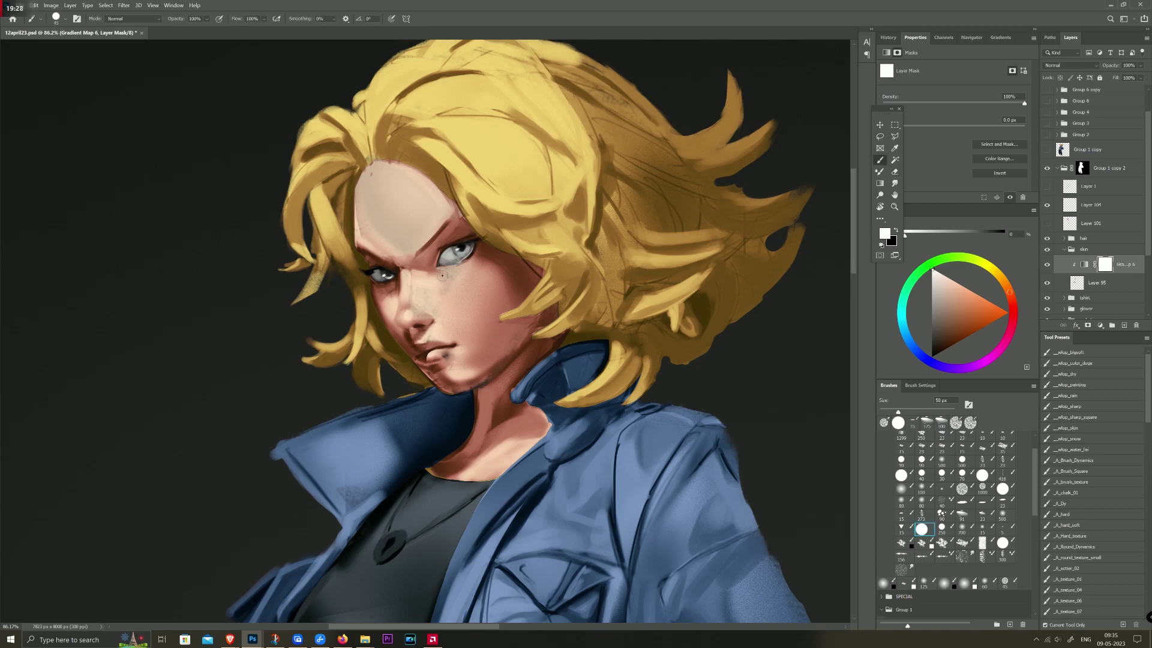
{"action": "left_click_drag", "start_coordinate": [438, 270], "coordinate": [443, 271]}
{"action": "key", "text": "e"}
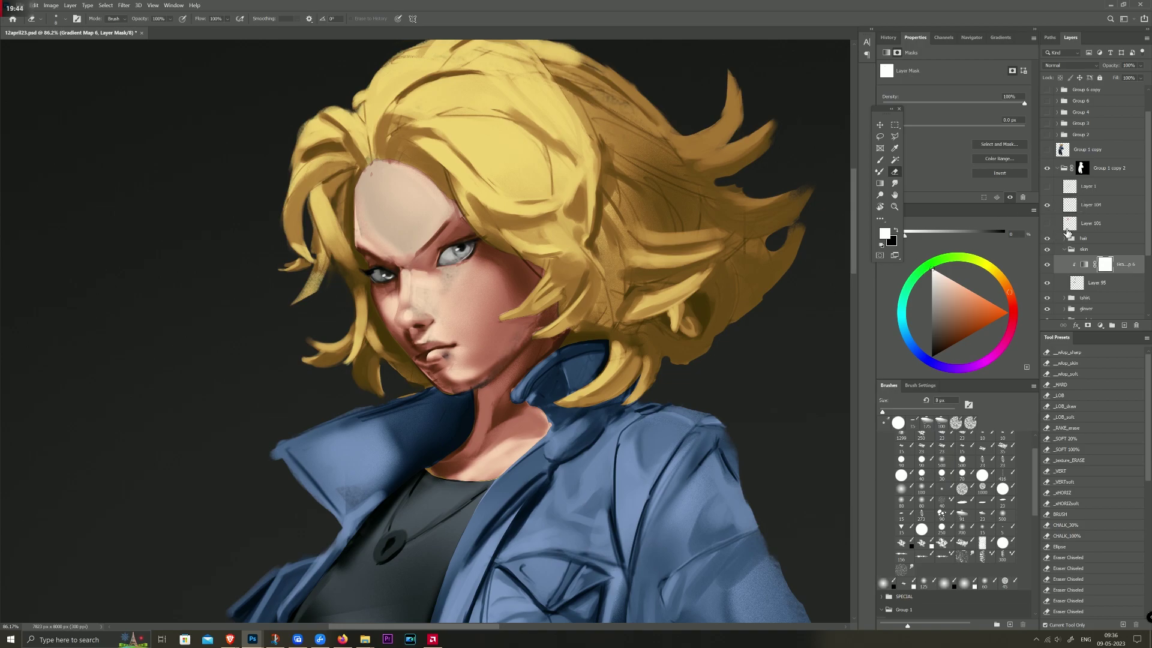
Step: Rename Layer 104 to 'color'
{"action": "left_click", "coordinate": [1074, 207]}
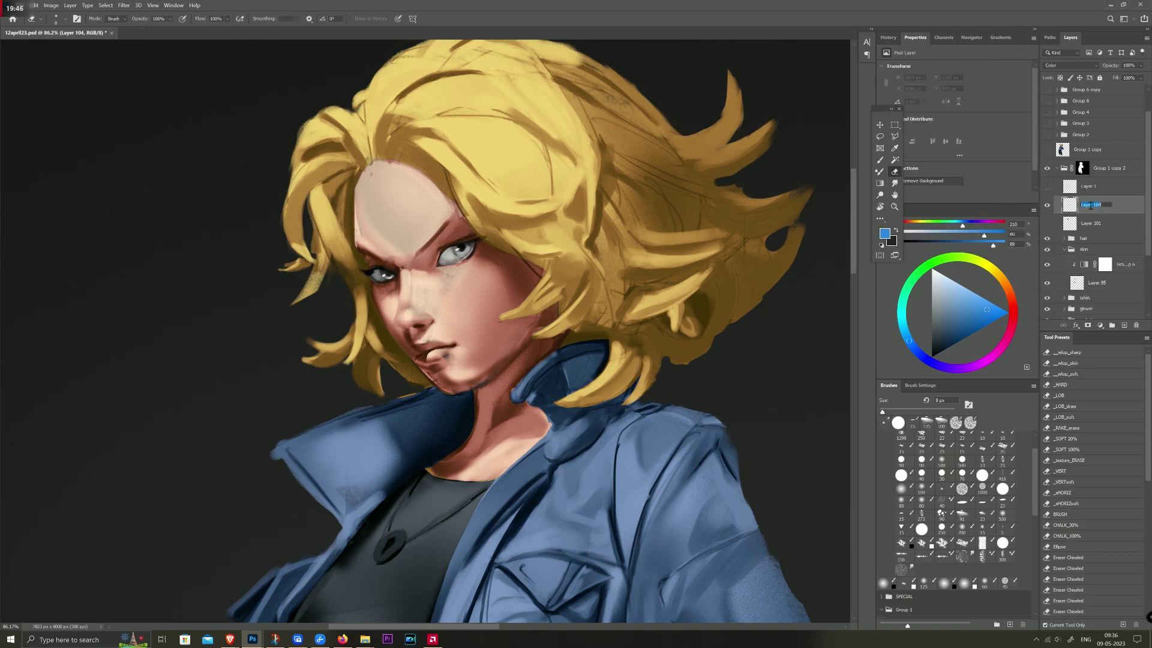
{"action": "type", "text": "co"}
{"action": "key", "text": "BackSpace"}
{"action": "key", "text": "Return"}
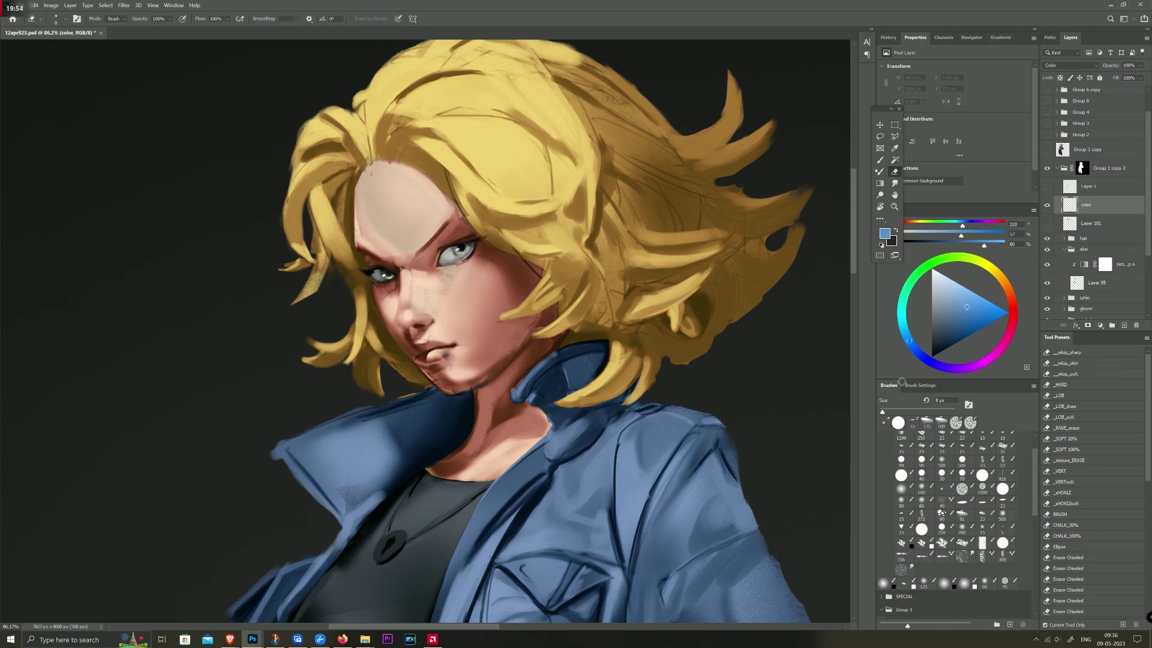
Step: Paint both irises bright, saturated blue, resizing the brush for each eye
{"action": "key", "text": "b"}
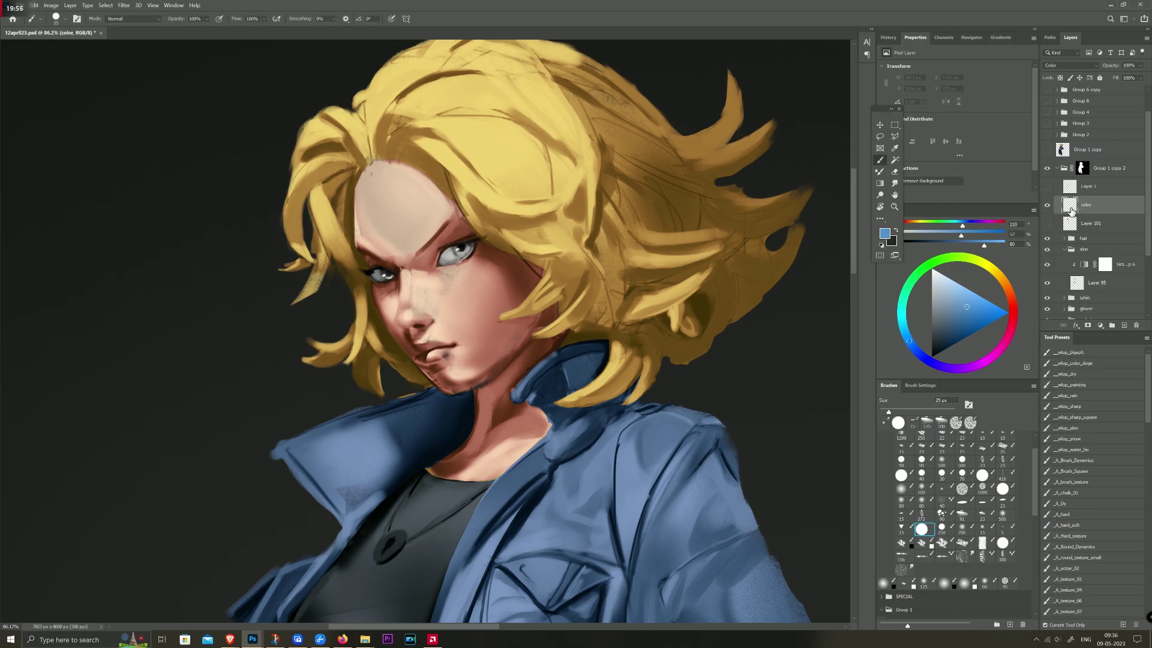
{"action": "key", "text": "bracketright"}
{"action": "left_click_drag", "start_coordinate": [450, 255], "coordinate": [468, 246]}
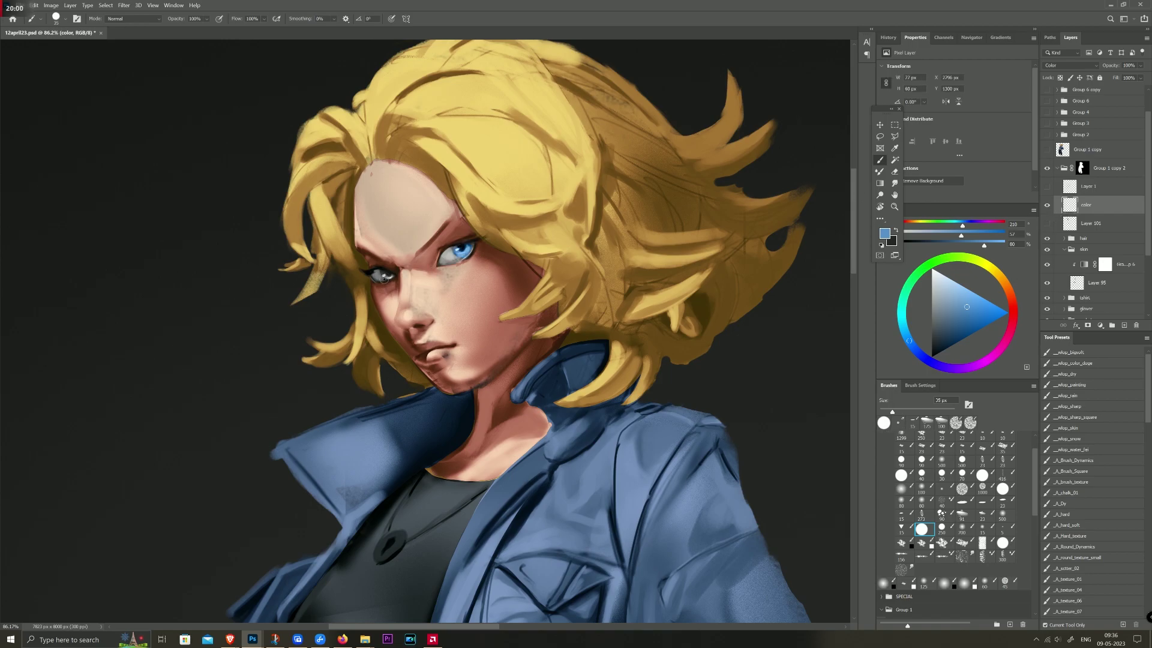
{"action": "key", "text": "bracketleft"}
{"action": "left_click_drag", "start_coordinate": [373, 275], "coordinate": [397, 281]}
{"action": "left_click", "coordinate": [992, 313]}
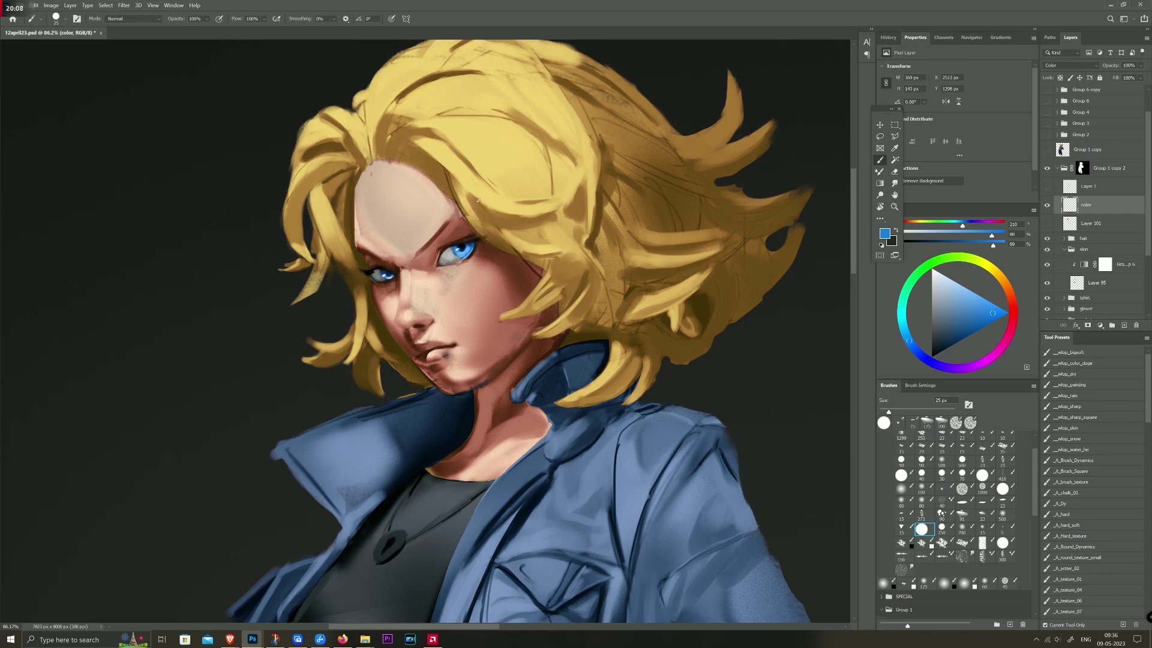
{"action": "key", "text": "e"}
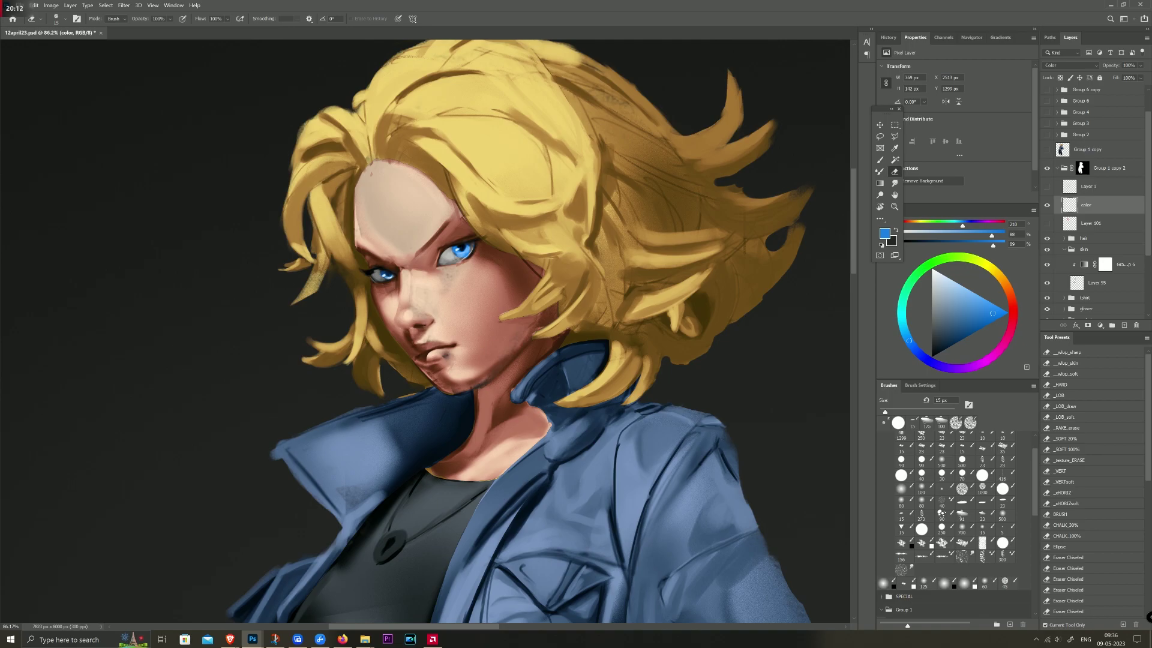
{"action": "scroll", "coordinate": [591, 268], "scroll_direction": "down", "scroll_amount": 5}
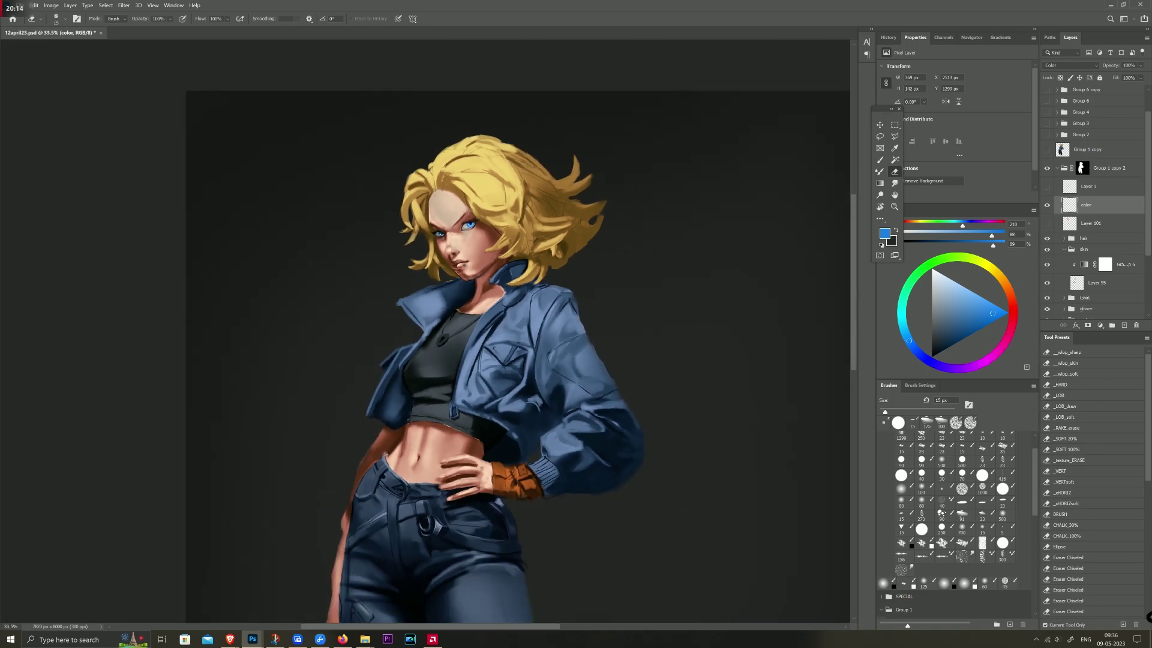
Step: Centre the upper body in view and pick a dark red with a larger brush
{"action": "scroll", "coordinate": [591, 268], "scroll_direction": "up", "scroll_amount": 8}
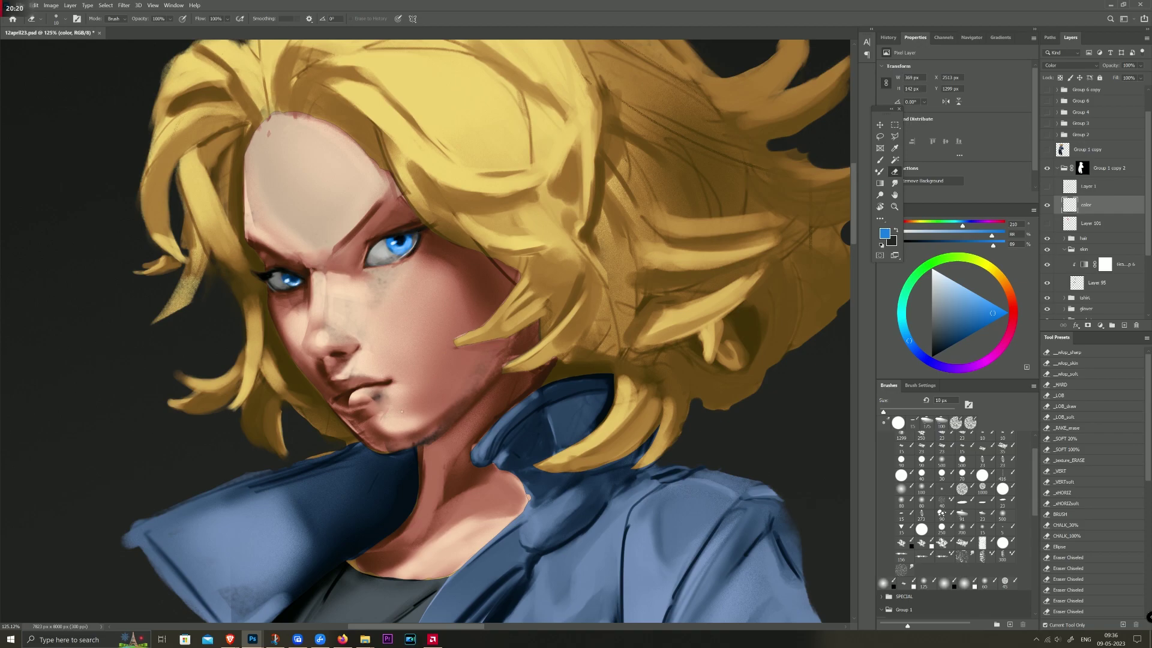
{"action": "scroll", "coordinate": [401, 411], "scroll_direction": "down", "scroll_amount": 5}
{"action": "left_click_drag", "start_coordinate": [330, 330], "coordinate": [436, 285]}
{"action": "key", "text": "b"}
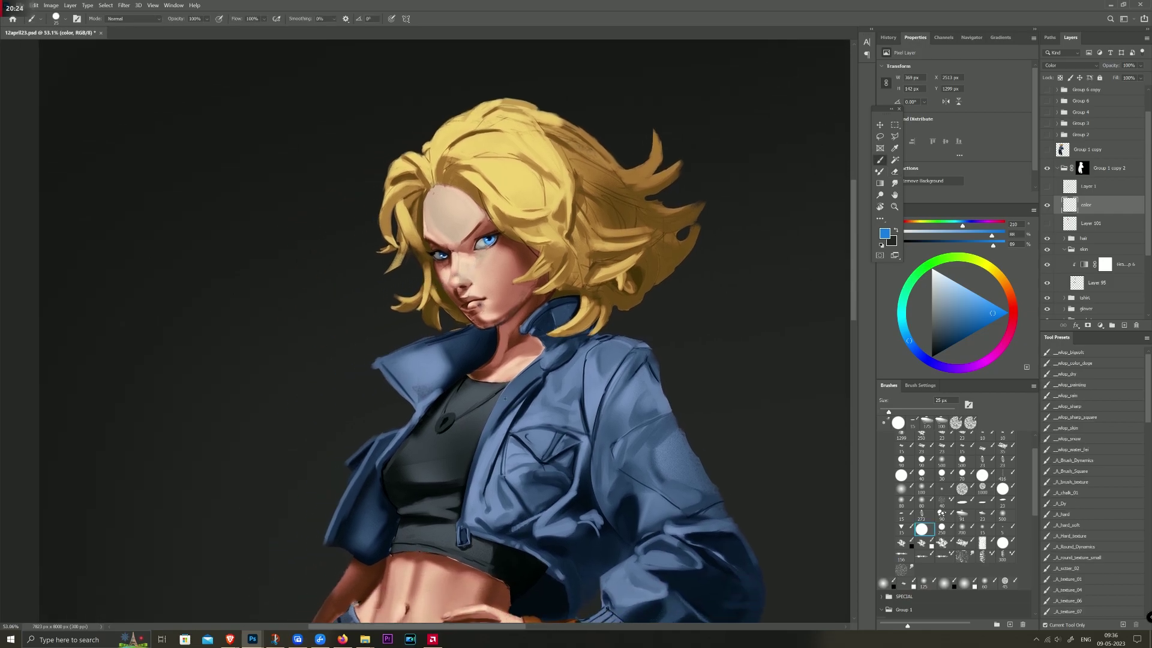
{"action": "left_click", "coordinate": [1012, 310]}
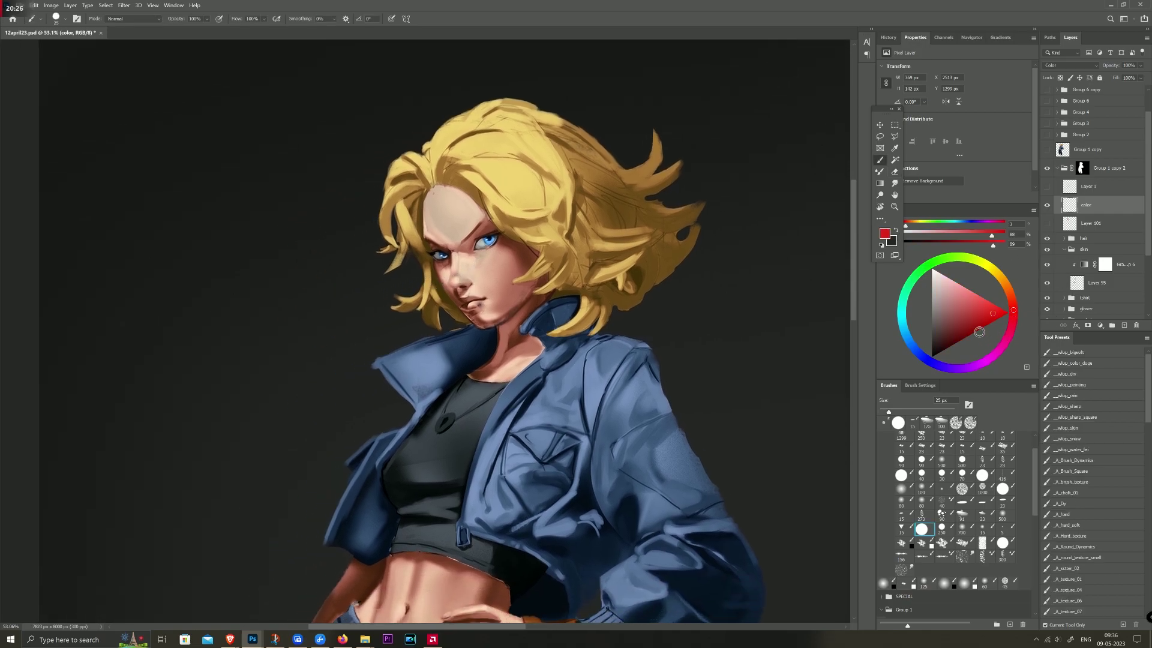
{"action": "left_click", "coordinate": [964, 325]}
{"action": "left_click_drag", "start_coordinate": [963, 325], "coordinate": [969, 323]}
{"action": "key", "text": "bracketright"}
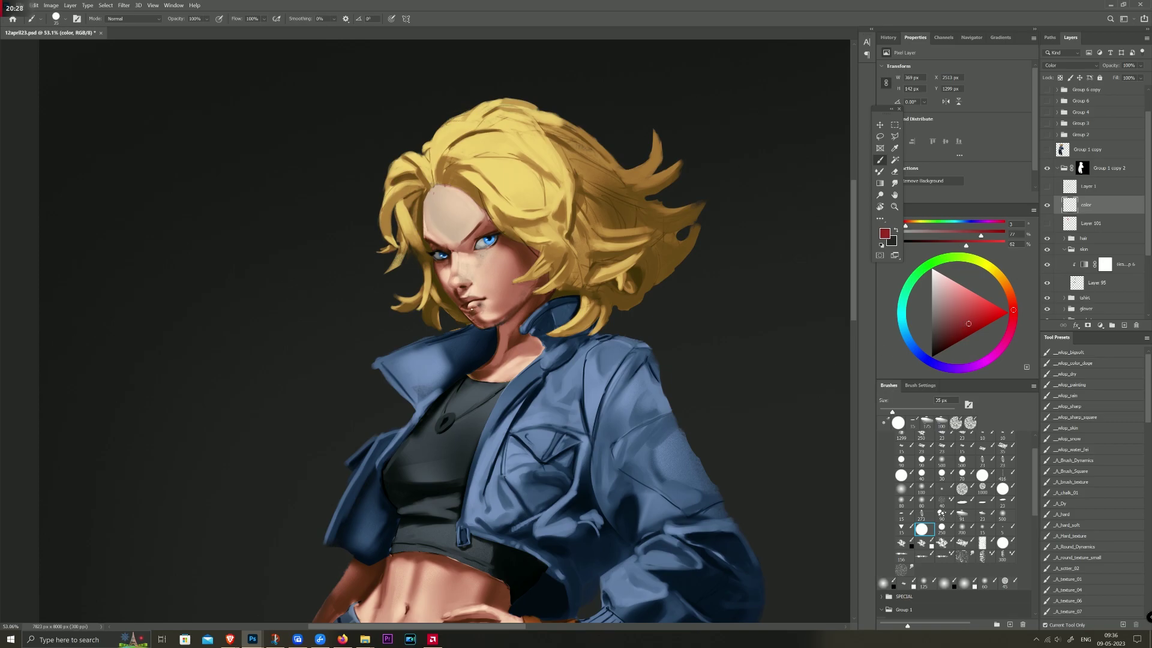
{"action": "key", "text": "bracketright"}
Step: Switch to the _wlop_skin brush preset and darken the red for nose and lip shading
{"action": "key", "text": "e"}
{"action": "key", "text": "bracketright"}
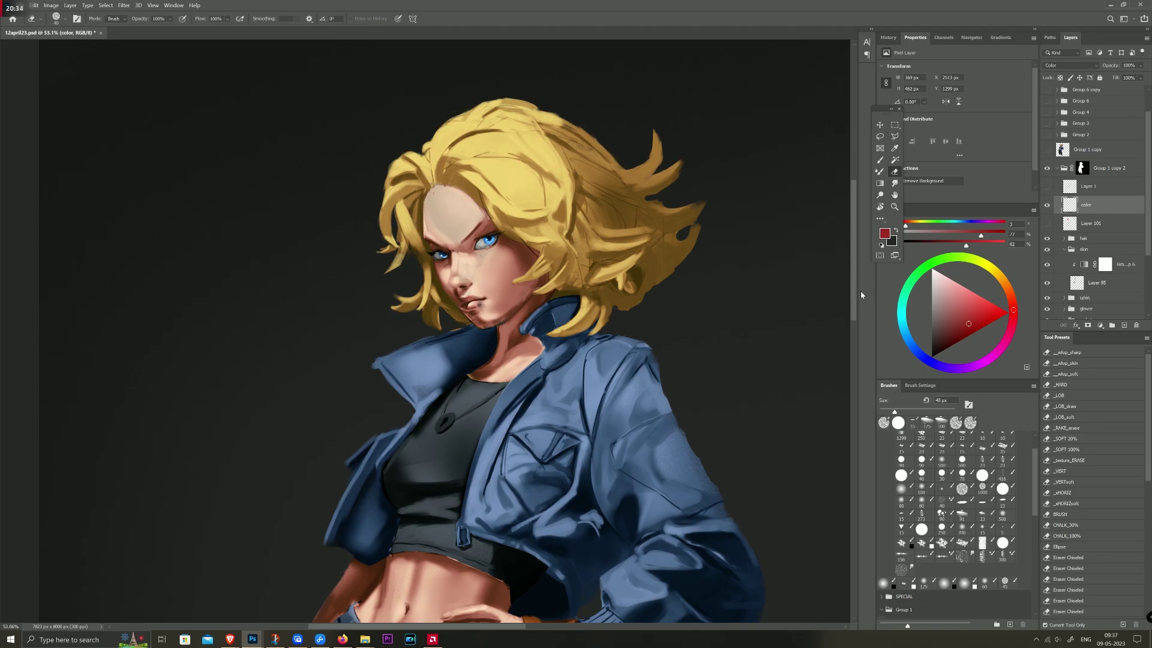
{"action": "key", "text": "b"}
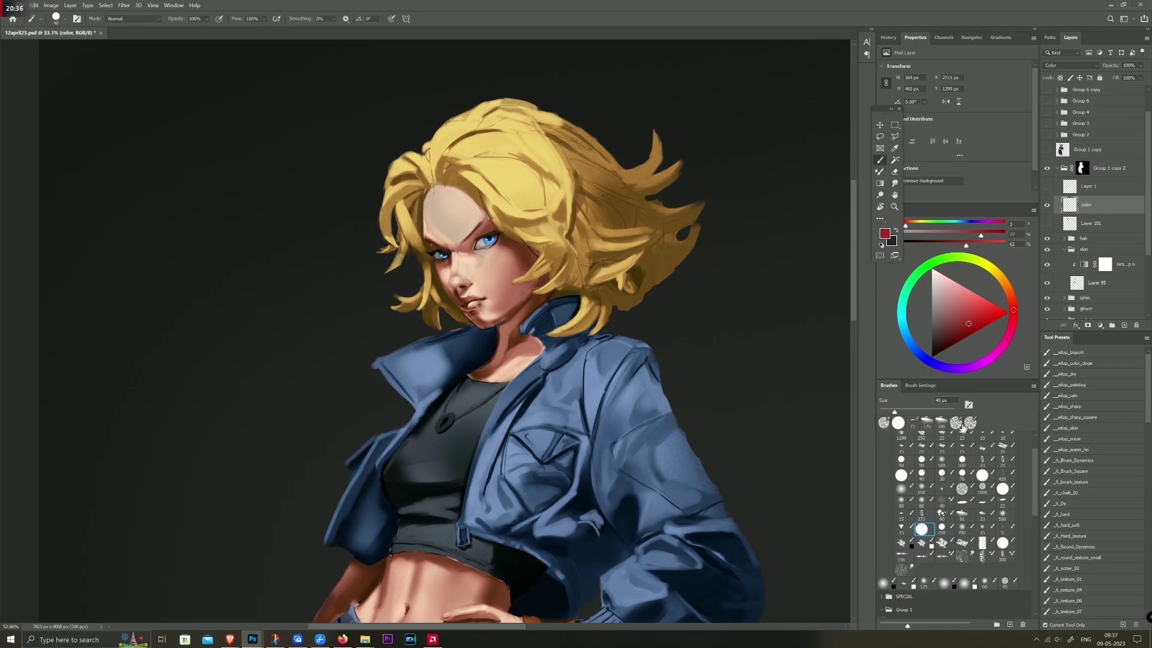
{"action": "left_click", "coordinate": [1078, 431]}
{"action": "left_click_drag", "start_coordinate": [968, 324], "coordinate": [955, 334]}
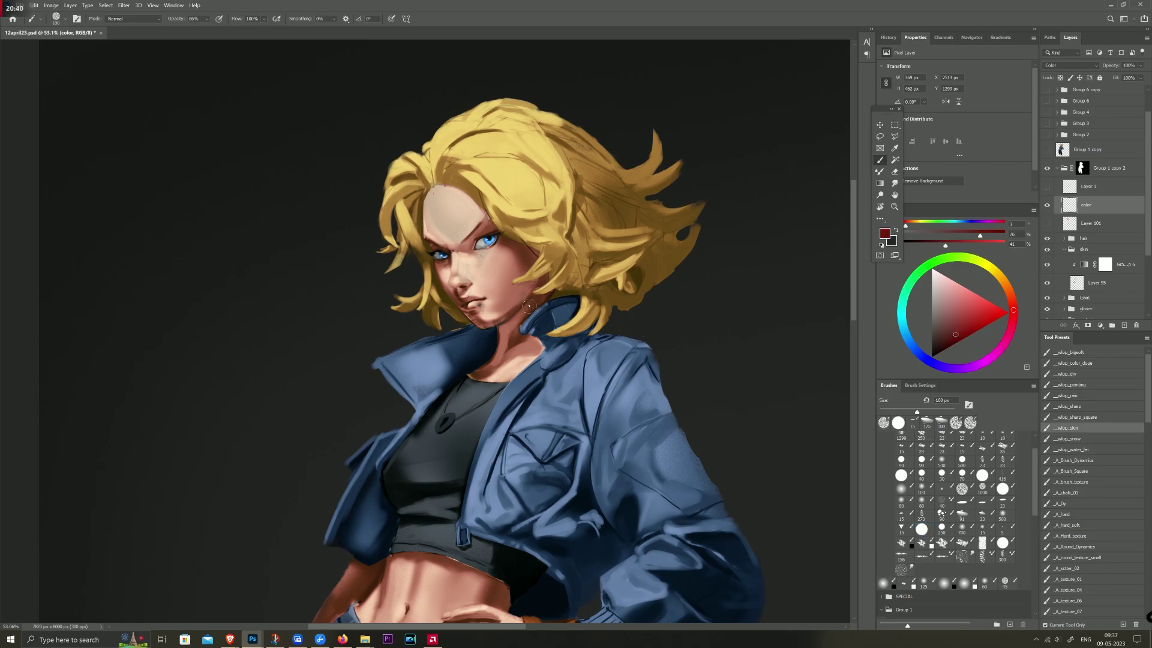
{"action": "key", "text": "bracketleft"}
{"action": "key", "text": "bracketleft"}
{"action": "key", "text": "bracketleft"}
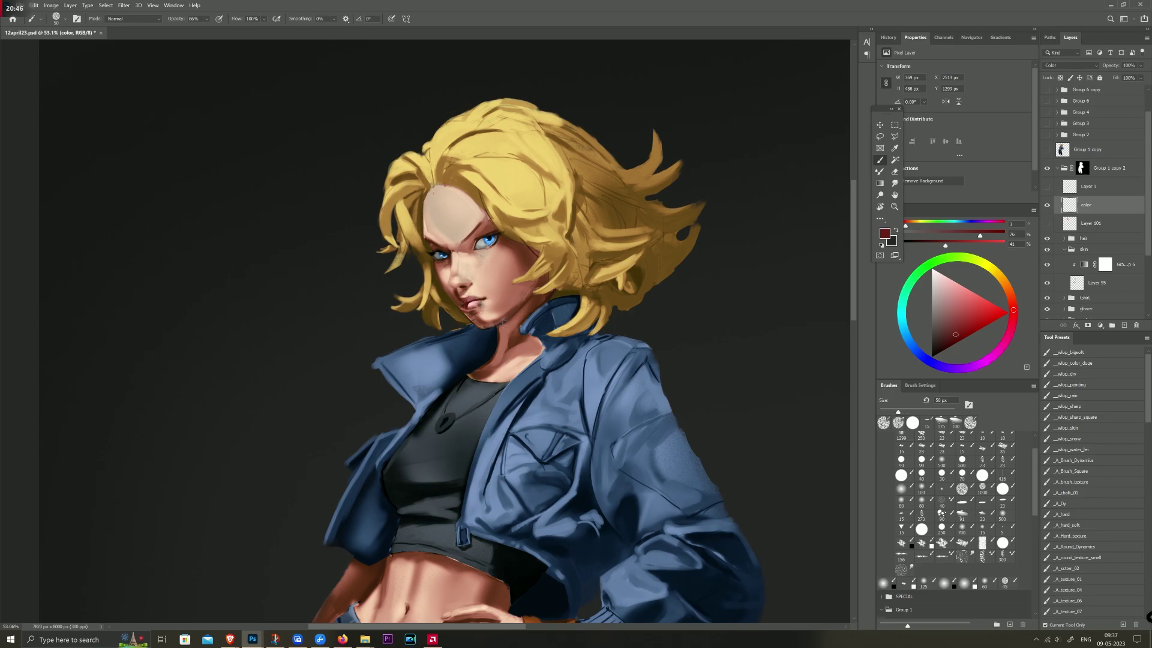
{"action": "left_click_drag", "start_coordinate": [958, 342], "coordinate": [950, 341]}
{"action": "left_click", "coordinate": [989, 306]}
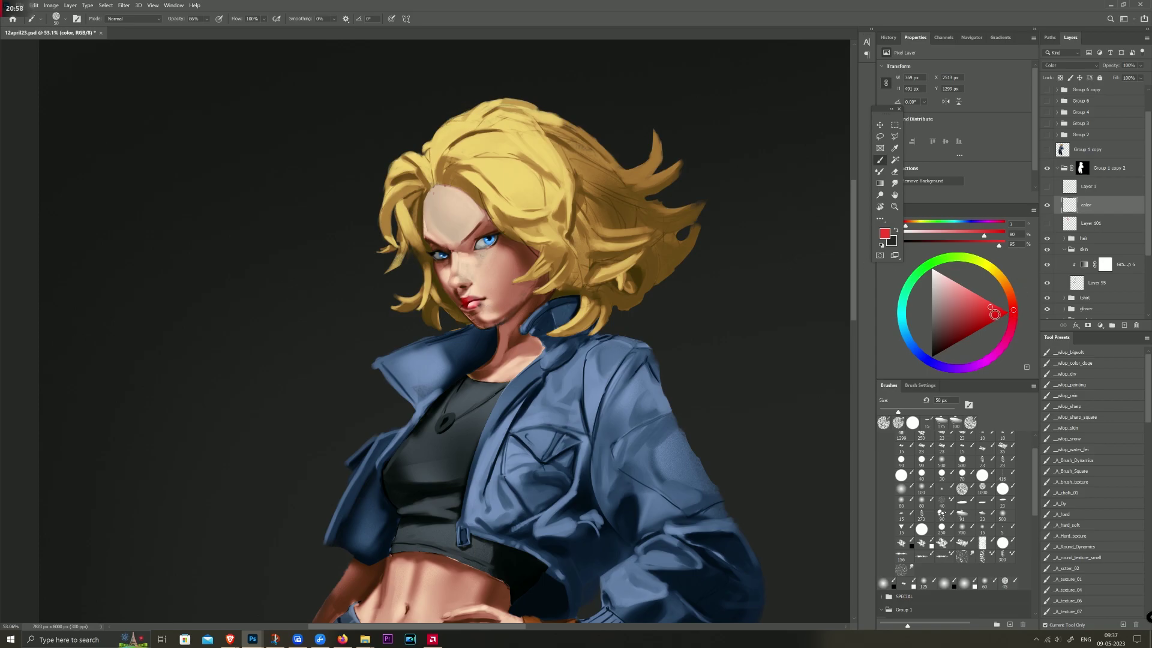
{"action": "left_click_drag", "start_coordinate": [987, 310], "coordinate": [973, 334]}
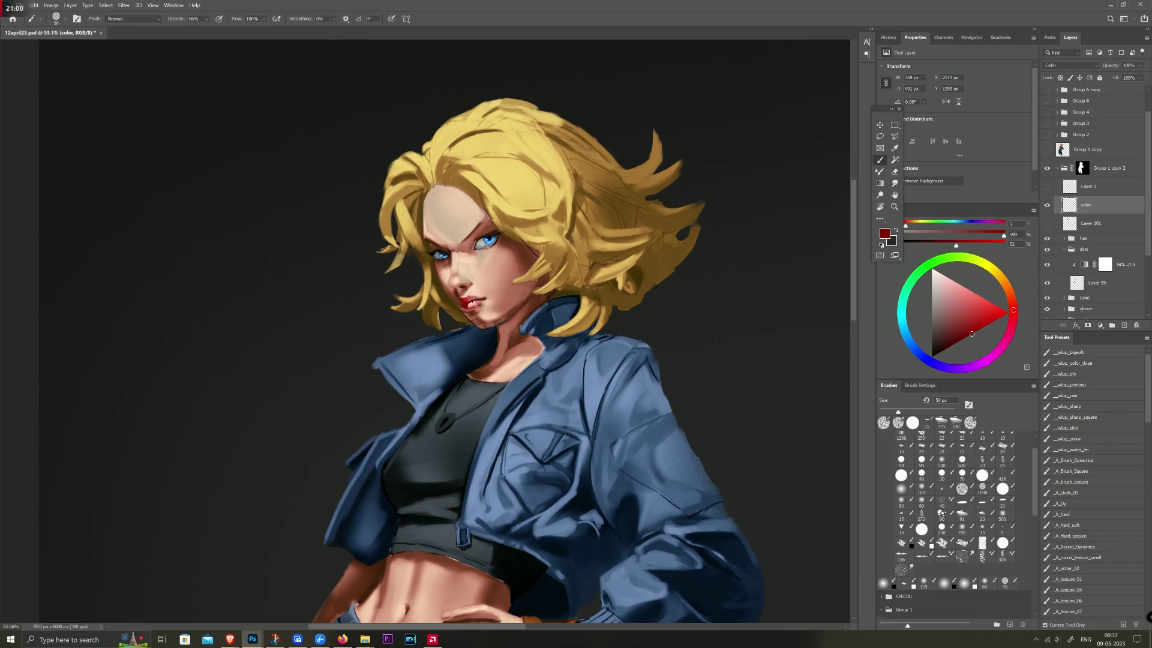
Step: Settle on a duller dark red and alternate brush and eraser over the nose and lips
{"action": "key", "text": "e"}
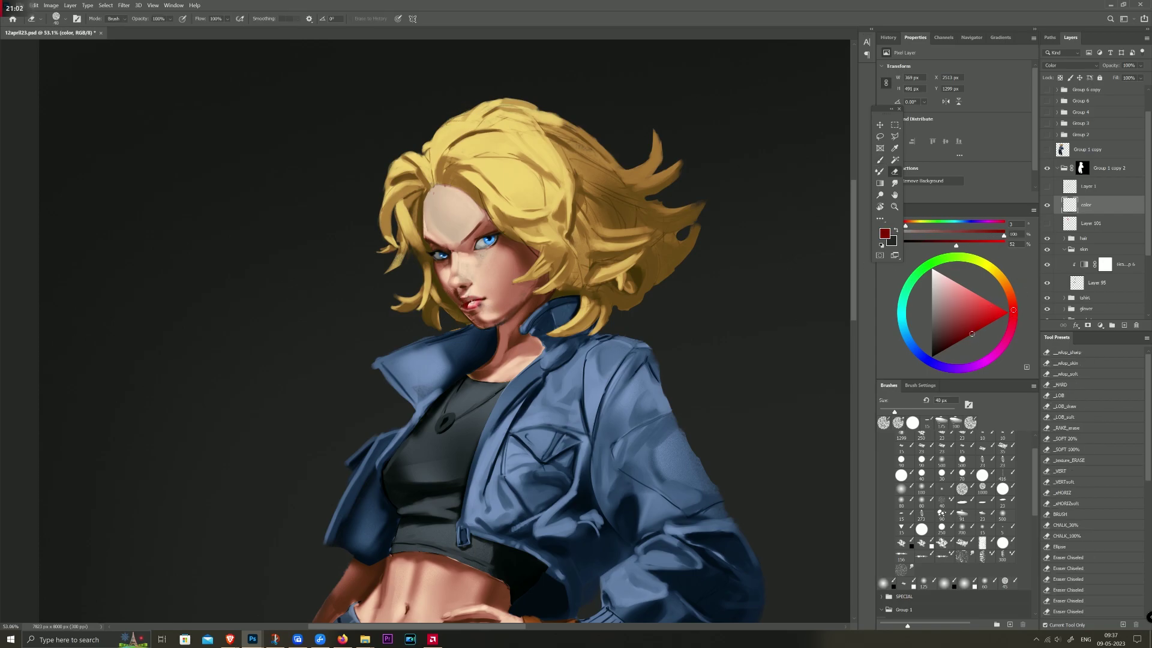
{"action": "key", "text": "b"}
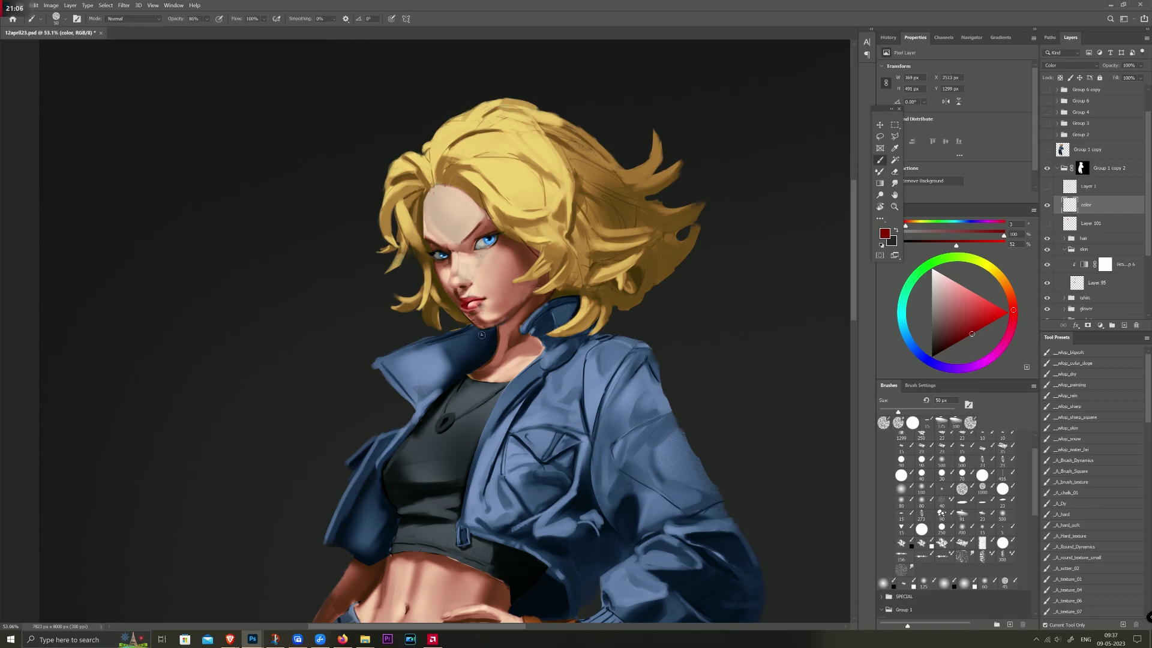
{"action": "left_click", "coordinate": [951, 332]}
{"action": "key", "text": "e"}
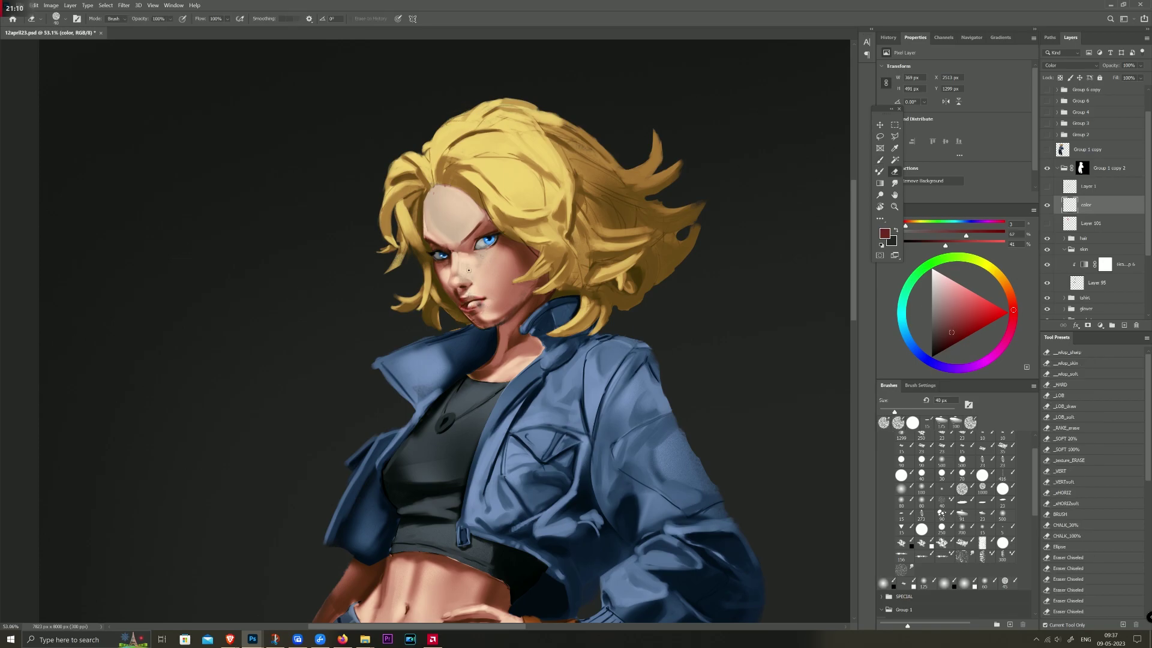
{"action": "key", "text": "b"}
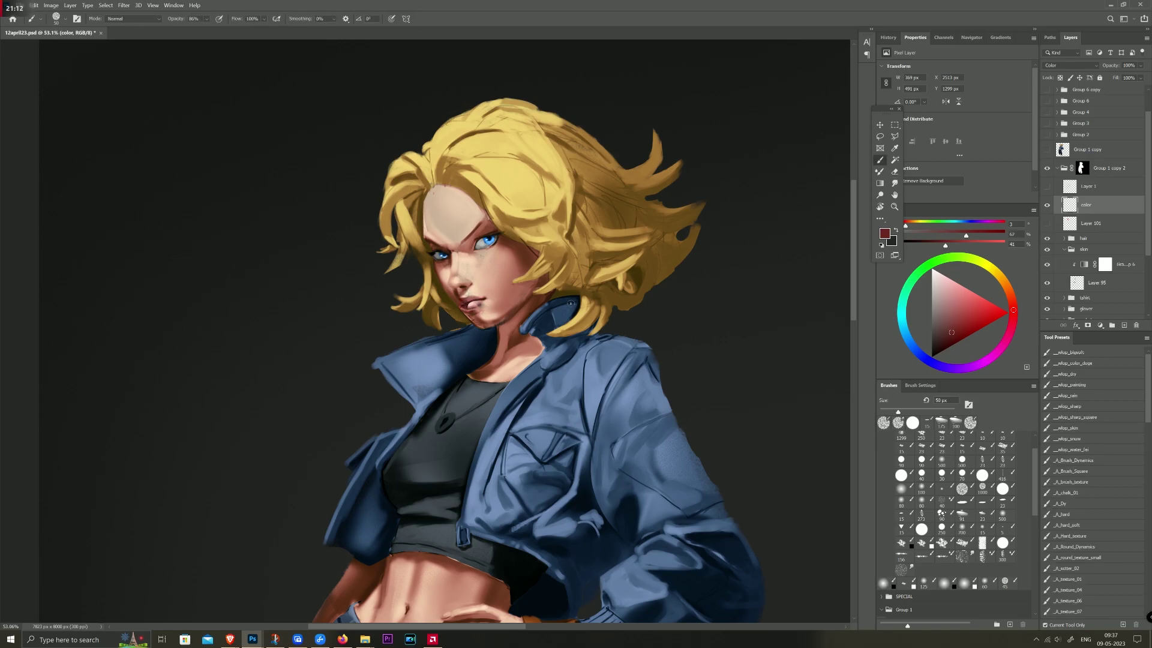
{"action": "scroll", "coordinate": [496, 342], "scroll_direction": "up", "scroll_amount": 5}
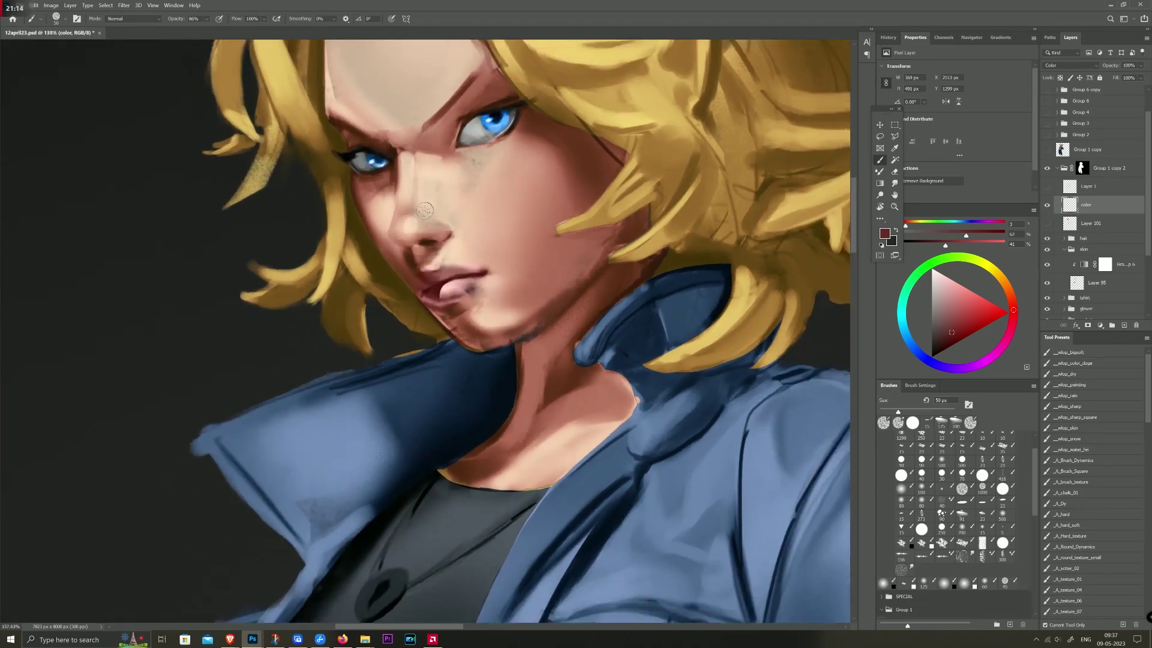
{"action": "scroll", "coordinate": [442, 203], "scroll_direction": "up", "scroll_amount": 2}
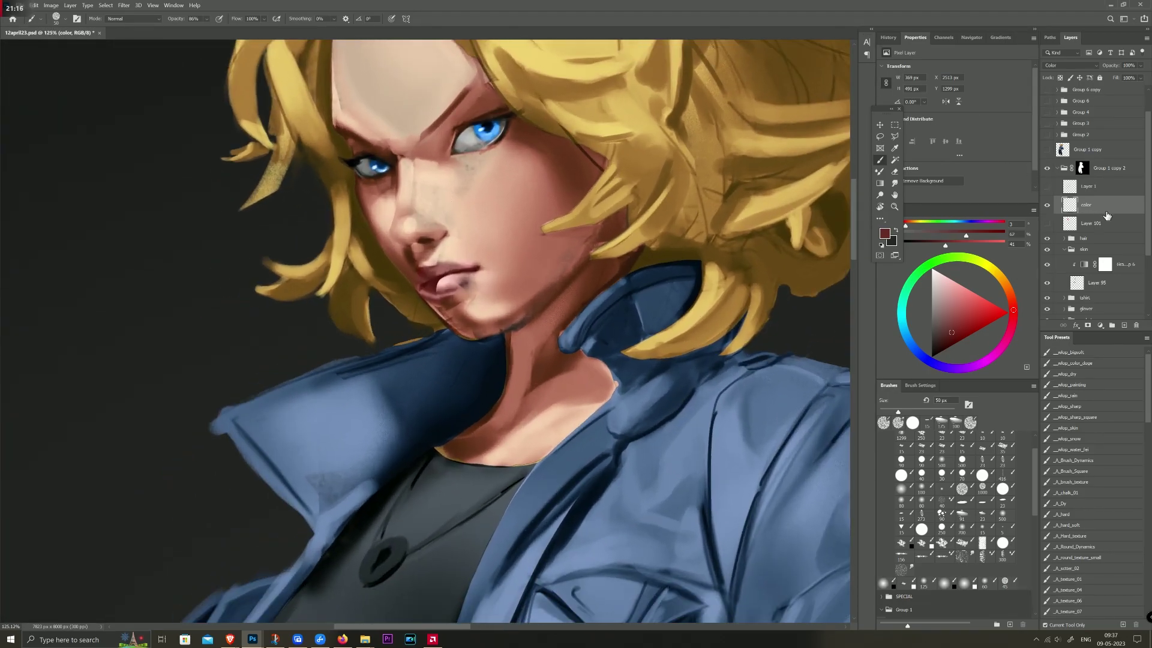
{"action": "scroll", "coordinate": [1131, 253], "scroll_direction": "down", "scroll_amount": 1}
Step: Target the Gradient Map 6 mask with a 25 px eraser and hide Layer 101
{"action": "left_click", "coordinate": [1104, 238]}
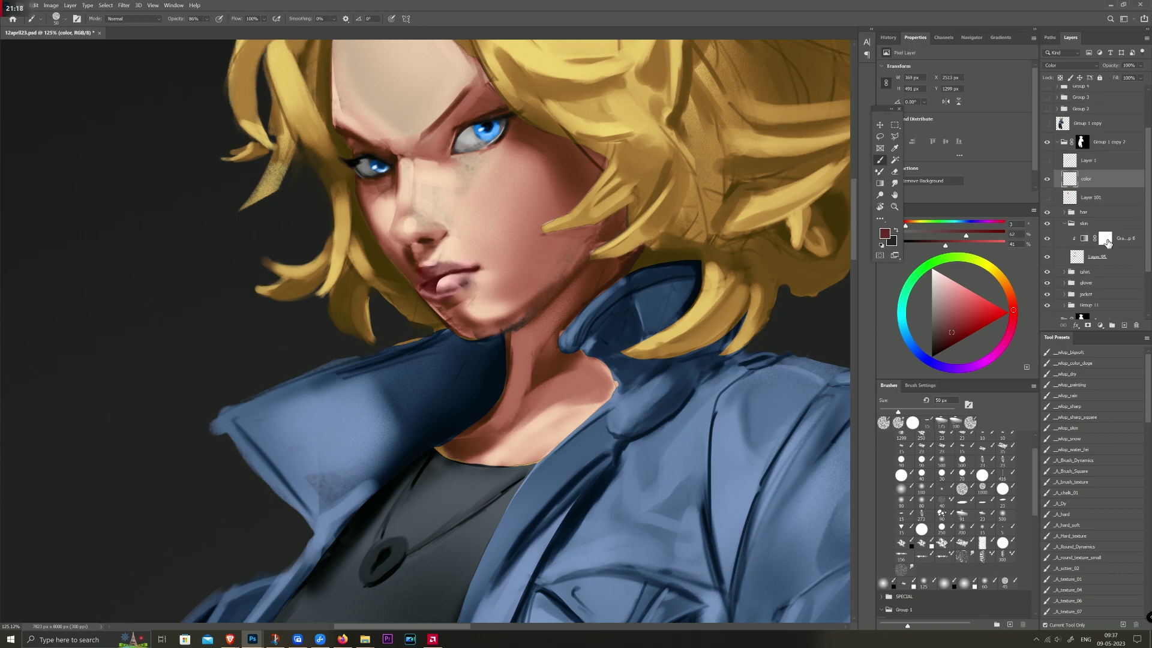
{"action": "key", "text": "e"}
{"action": "key", "text": "bracketleft"}
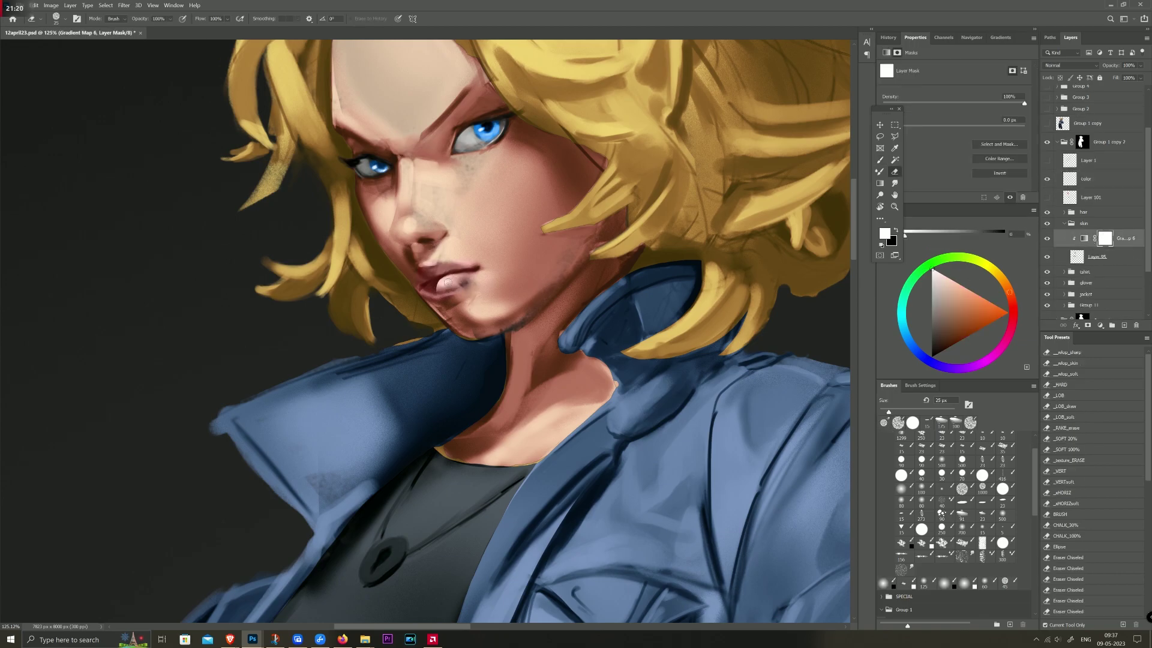
{"action": "left_click", "coordinate": [1047, 197]}
Step: On the color layer, reshade the lower lip with saturated dark red, undoing one darkened stroke
{"action": "key", "text": "b"}
{"action": "left_click", "coordinate": [1086, 179]}
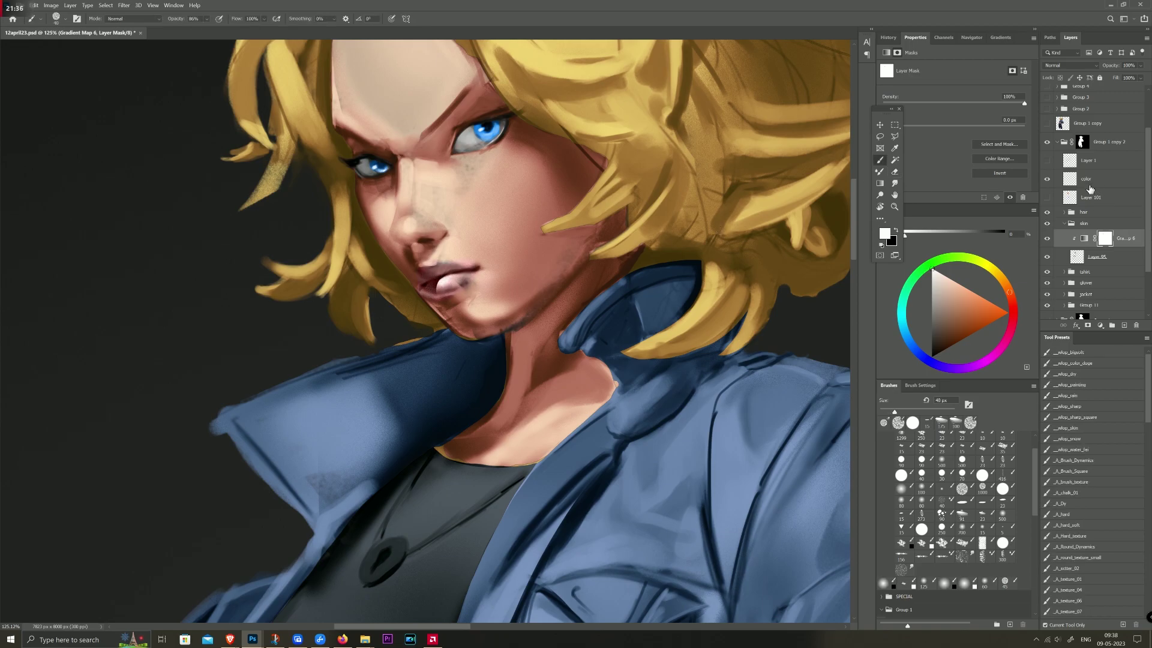
{"action": "left_click", "coordinate": [952, 332]}
{"action": "left_click_drag", "start_coordinate": [964, 327], "coordinate": [954, 336]}
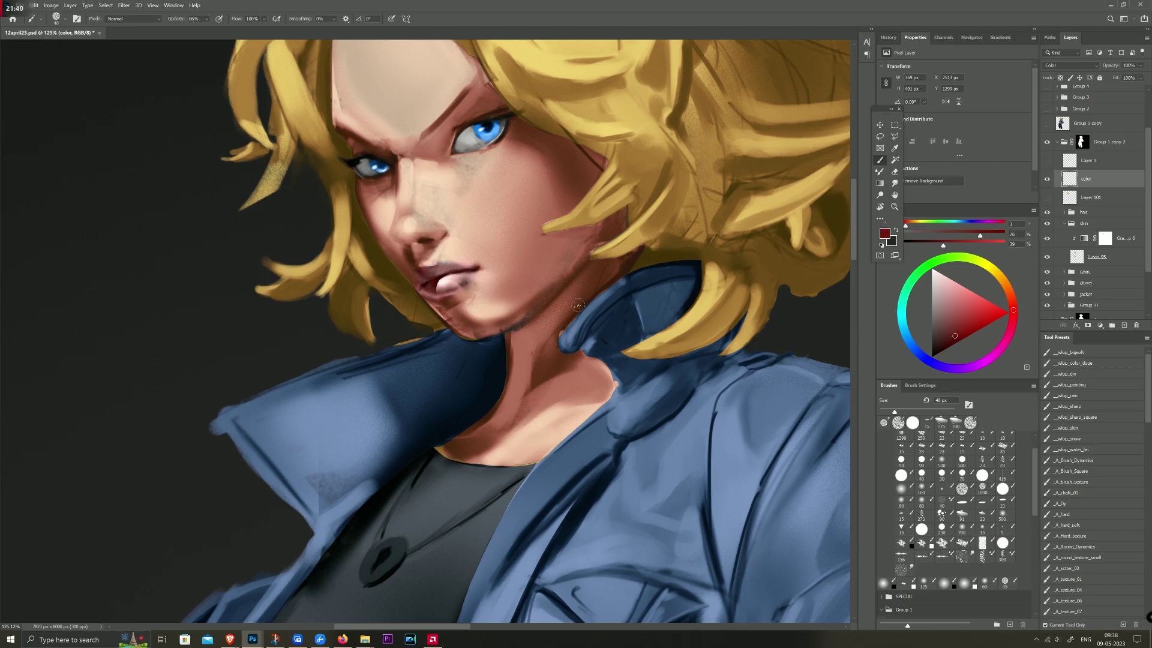
{"action": "key", "text": "bracketright"}
{"action": "left_click_drag", "start_coordinate": [443, 282], "coordinate": [426, 284]}
{"action": "left_click_drag", "start_coordinate": [1013, 309], "coordinate": [1013, 318]}
{"action": "left_click_drag", "start_coordinate": [943, 246], "coordinate": [927, 245]}
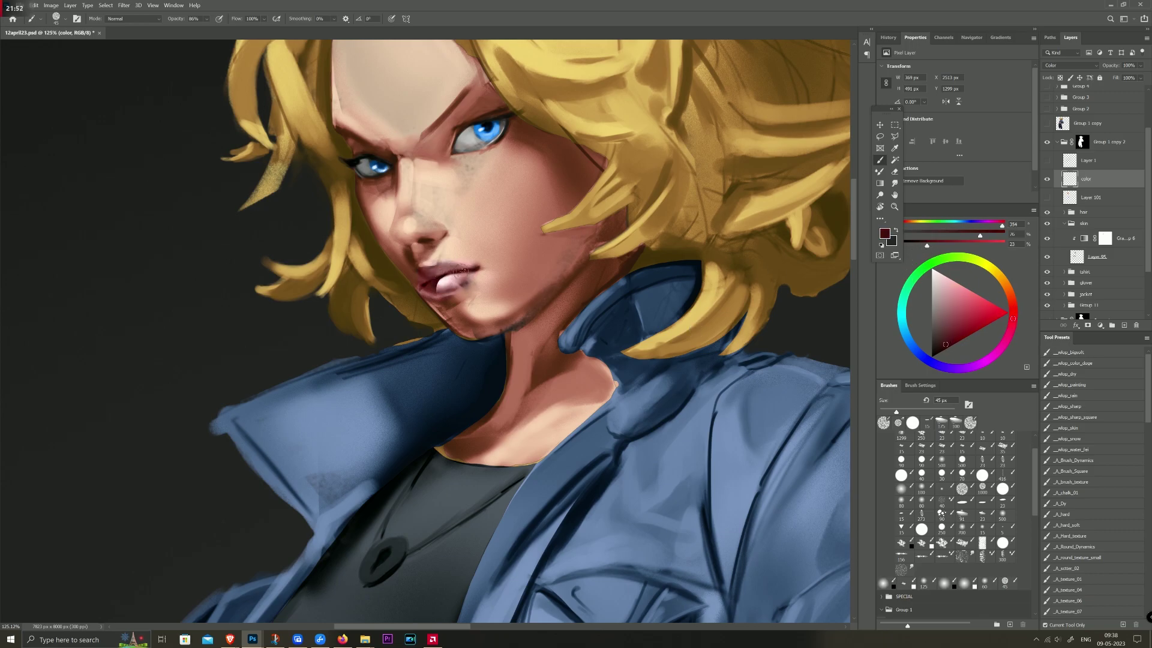
{"action": "mouse_move", "coordinate": [459, 273]}
{"action": "left_mouse_down"}
{"action": "mouse_move", "coordinate": [431, 283]}
{"action": "mouse_move", "coordinate": [439, 287]}
{"action": "left_mouse_up"}
{"action": "key", "text": "ctrl+z"}
Step: Paint the upper lip saturated red and the lower lip a lighter muted pink
{"action": "left_click_drag", "start_coordinate": [927, 245], "coordinate": [975, 246]}
{"action": "mouse_move", "coordinate": [416, 282]}
{"action": "left_mouse_down"}
{"action": "mouse_move", "coordinate": [455, 276]}
{"action": "mouse_move", "coordinate": [434, 287]}
{"action": "left_mouse_up"}
{"action": "scroll", "coordinate": [506, 245], "scroll_direction": "down", "scroll_amount": 5}
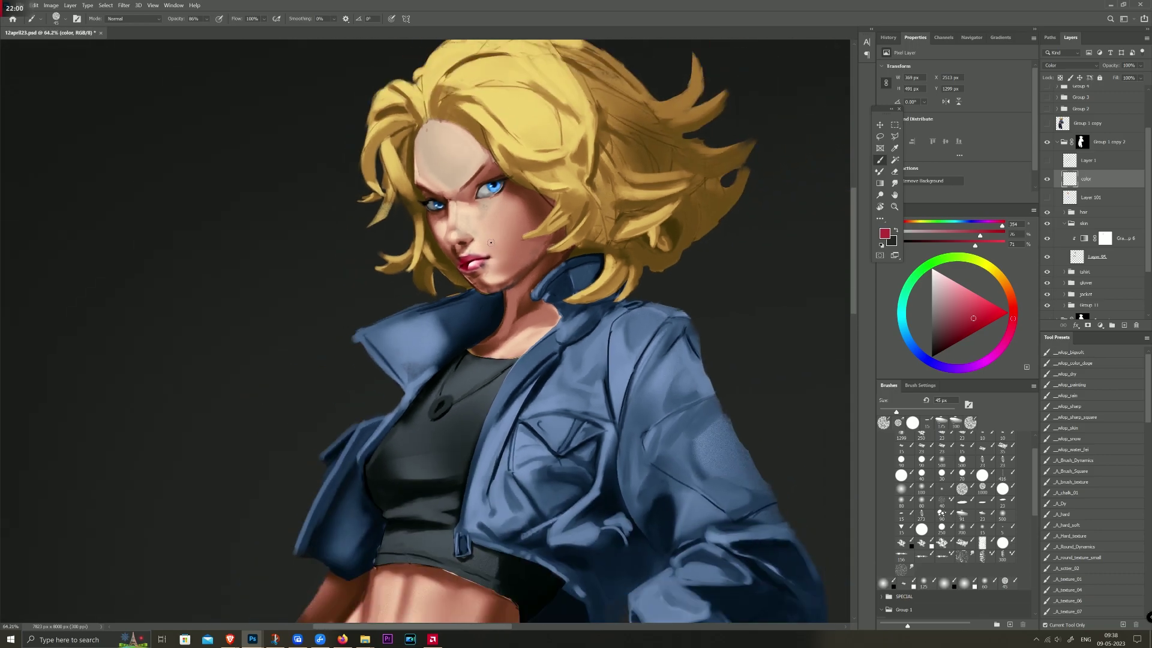
{"action": "left_click_drag", "start_coordinate": [973, 318], "coordinate": [946, 305]}
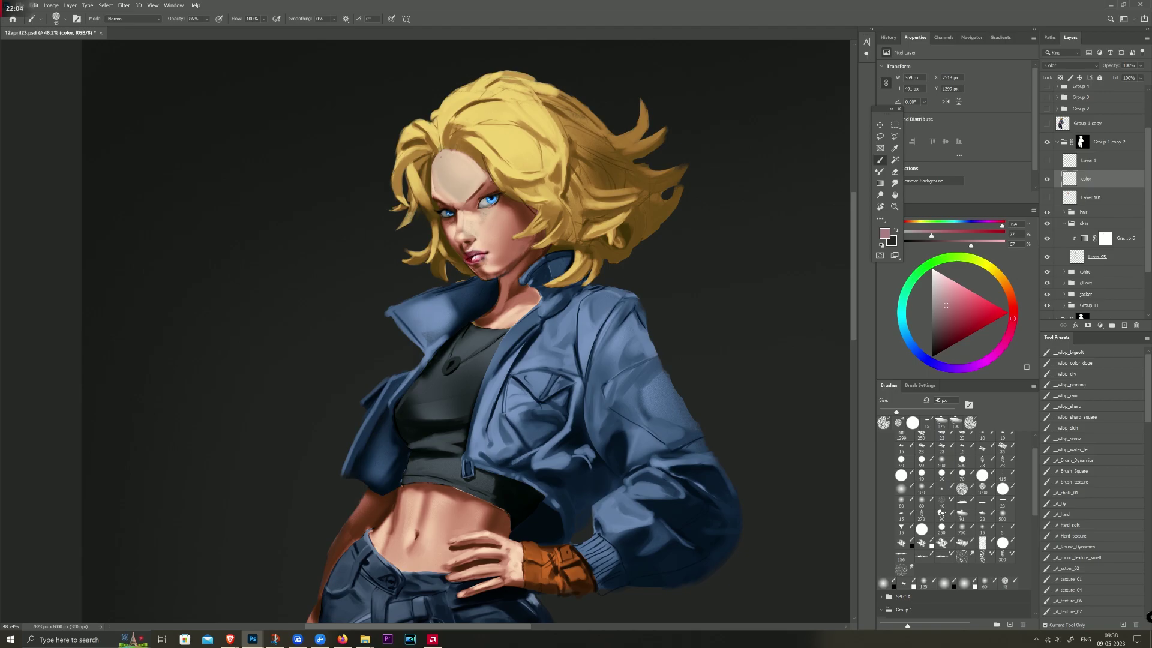
{"action": "scroll", "coordinate": [456, 249], "scroll_direction": "up", "scroll_amount": 3}
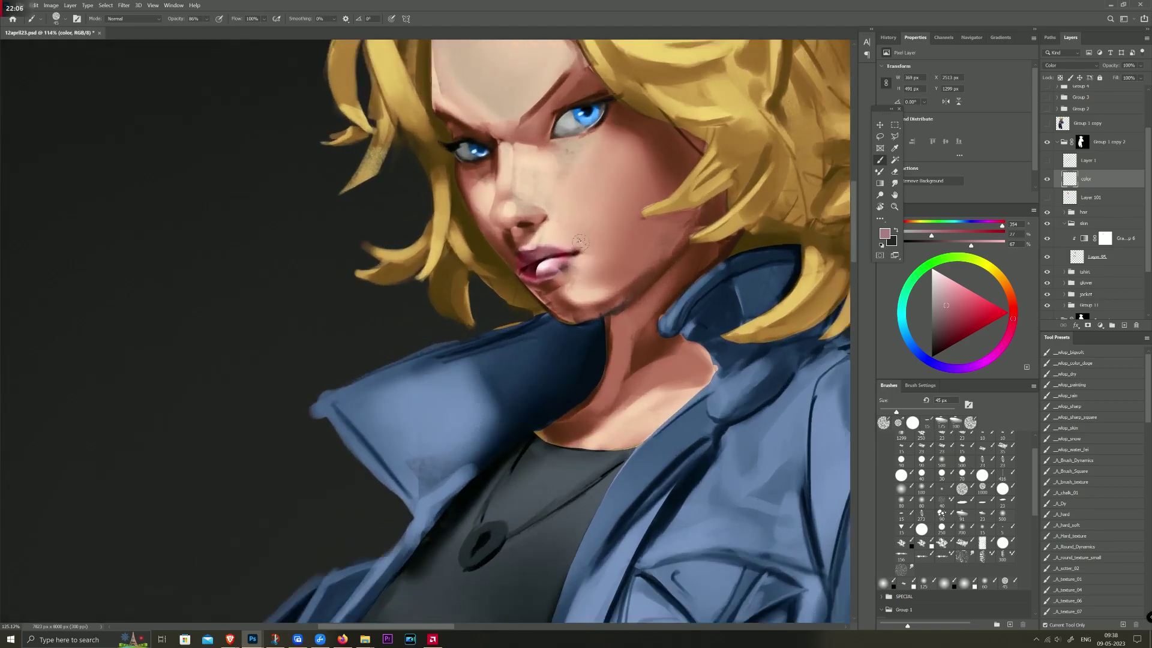
{"action": "scroll", "coordinate": [456, 250], "scroll_direction": "up", "scroll_amount": 2}
{"action": "mouse_move", "coordinate": [543, 263]}
{"action": "left_mouse_down"}
{"action": "mouse_move", "coordinate": [498, 278]}
{"action": "mouse_move", "coordinate": [540, 275]}
{"action": "mouse_move", "coordinate": [503, 275]}
{"action": "left_mouse_up"}
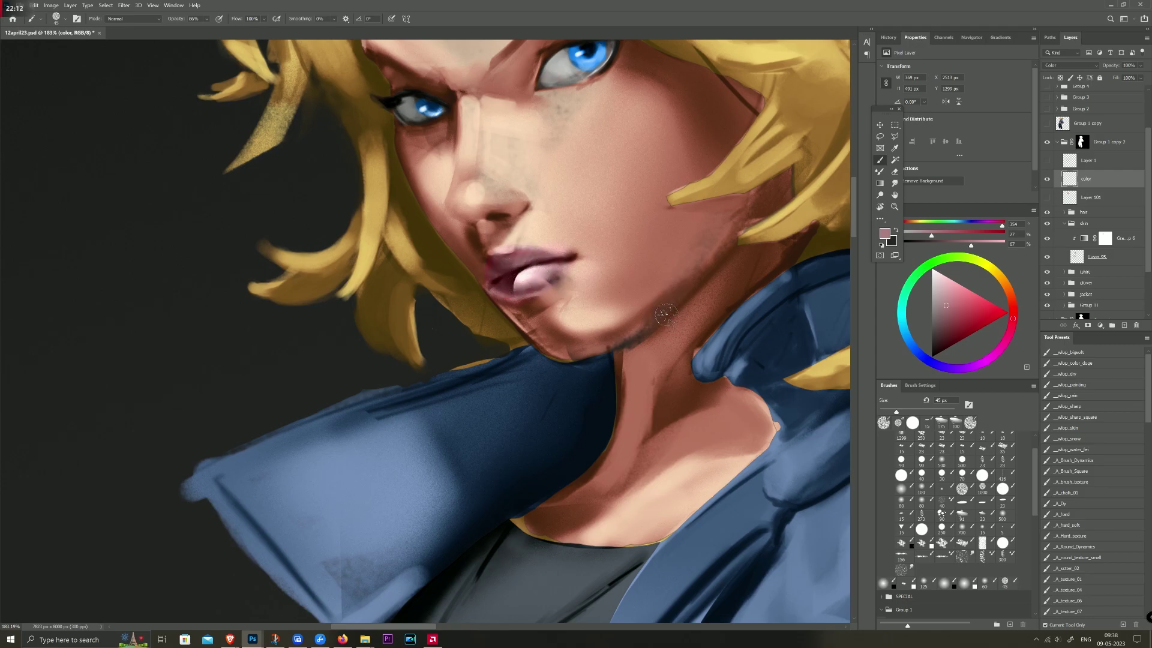
Step: Paint the lip's left corner a saturated deep red
{"action": "left_click", "coordinate": [973, 321]}
{"action": "mouse_move", "coordinate": [527, 267]}
{"action": "left_mouse_down"}
{"action": "mouse_move", "coordinate": [515, 286]}
{"action": "mouse_move", "coordinate": [499, 278]}
{"action": "mouse_move", "coordinate": [549, 262]}
{"action": "mouse_move", "coordinate": [497, 275]}
{"action": "mouse_move", "coordinate": [508, 293]}
{"action": "left_mouse_up"}
{"action": "scroll", "coordinate": [520, 175], "scroll_direction": "down", "scroll_amount": 5}
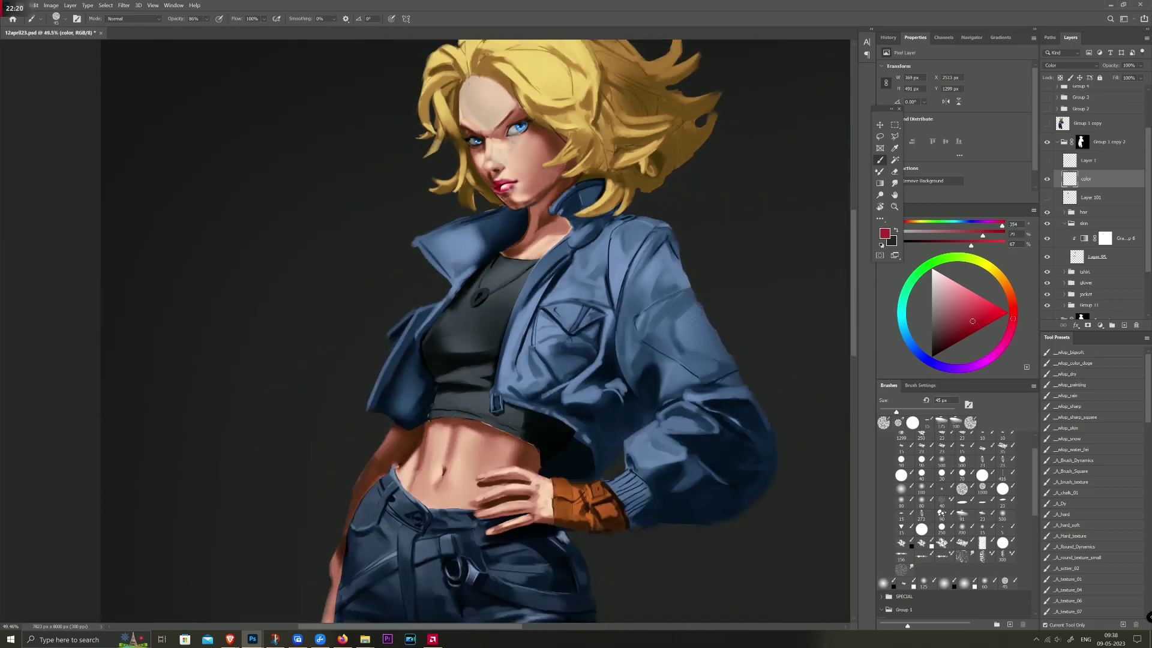
{"action": "scroll", "coordinate": [516, 138], "scroll_direction": "down", "scroll_amount": 1}
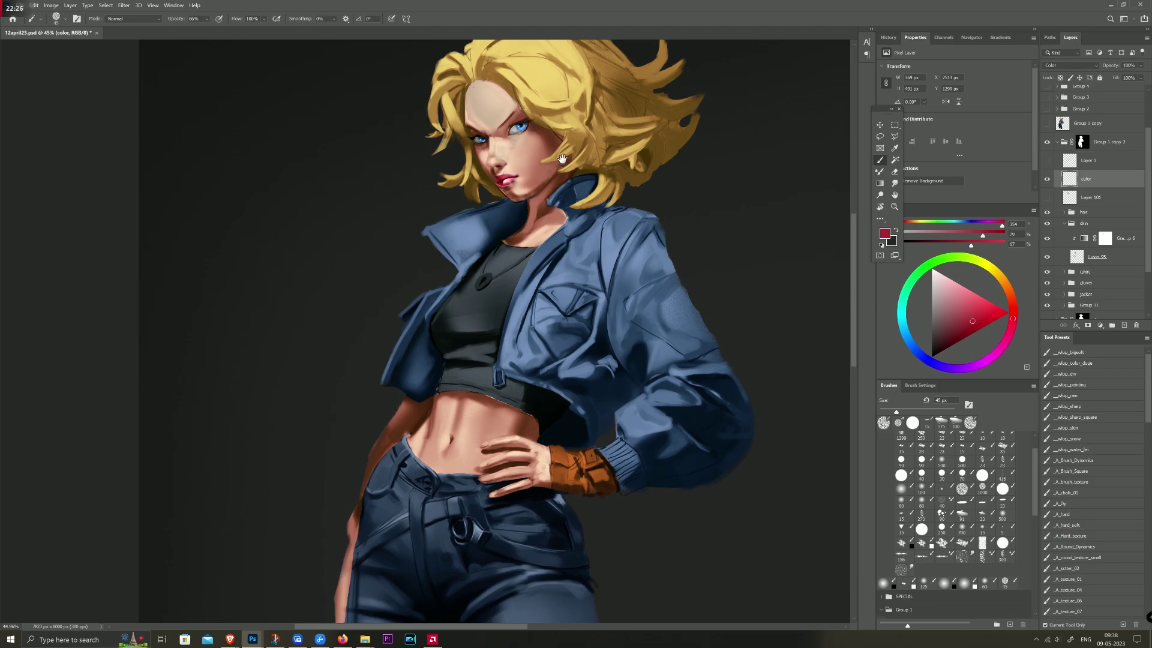
{"action": "scroll", "coordinate": [561, 159], "scroll_direction": "up", "scroll_amount": 4}
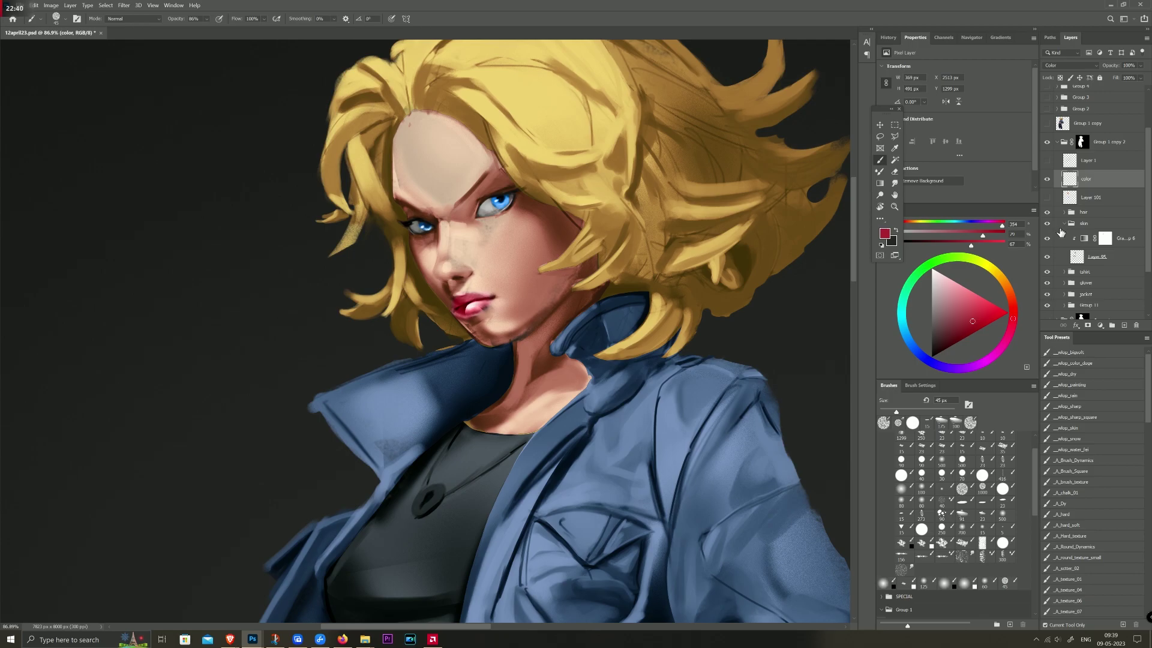
{"action": "scroll", "coordinate": [651, 271], "scroll_direction": "down", "scroll_amount": 1}
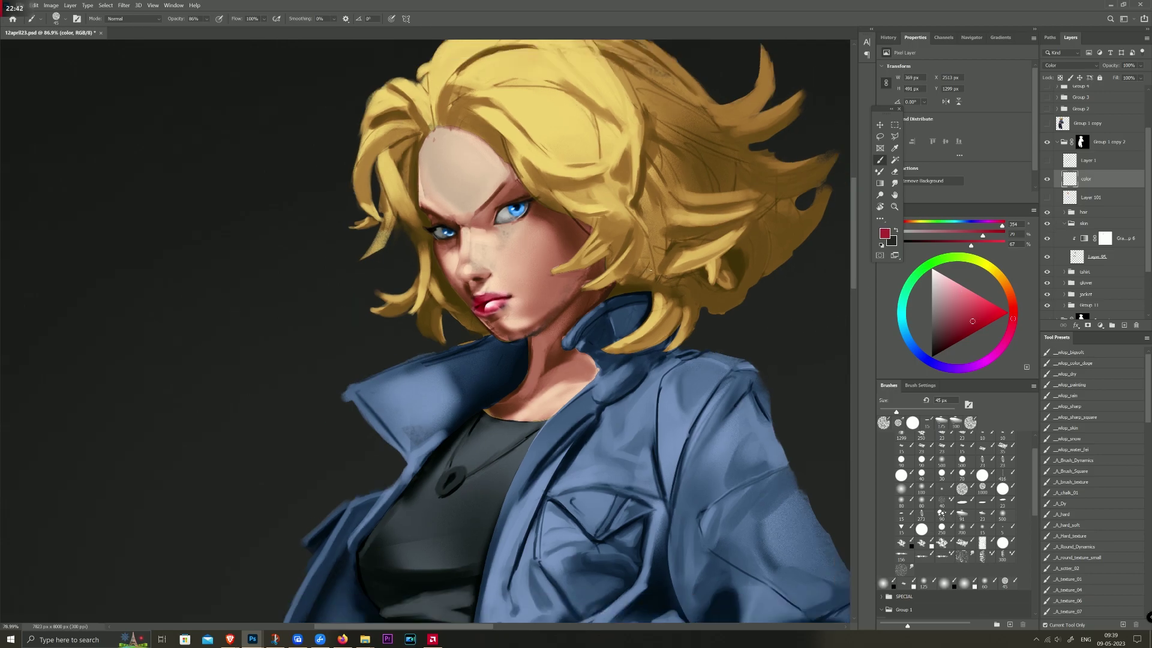
{"action": "scroll", "coordinate": [570, 204], "scroll_direction": "down", "scroll_amount": 3}
{"action": "scroll", "coordinate": [536, 211], "scroll_direction": "up", "scroll_amount": 2}
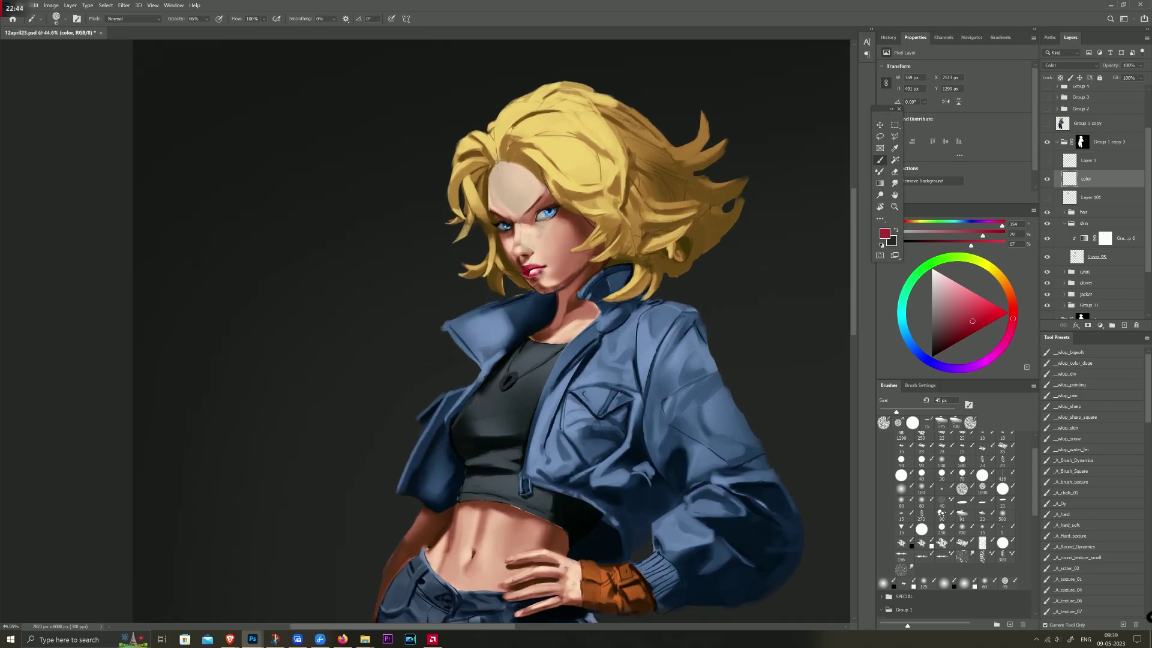
{"action": "scroll", "coordinate": [536, 211], "scroll_direction": "up", "scroll_amount": 1}
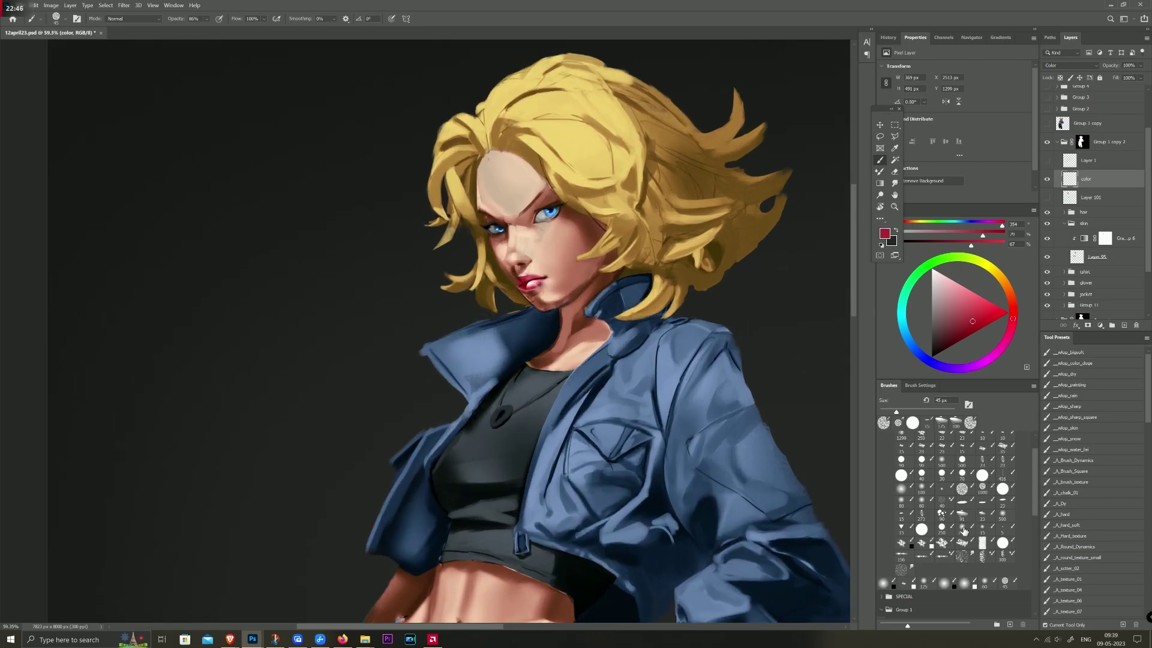
Step: With the large soft round brush at 175–200 px, paint pink blush over the cheek and nose
{"action": "left_click", "coordinate": [962, 528]}
{"action": "mouse_move", "coordinate": [558, 222]}
{"action": "left_mouse_down"}
{"action": "mouse_move", "coordinate": [515, 258]}
{"action": "mouse_move", "coordinate": [507, 246]}
{"action": "left_mouse_up"}
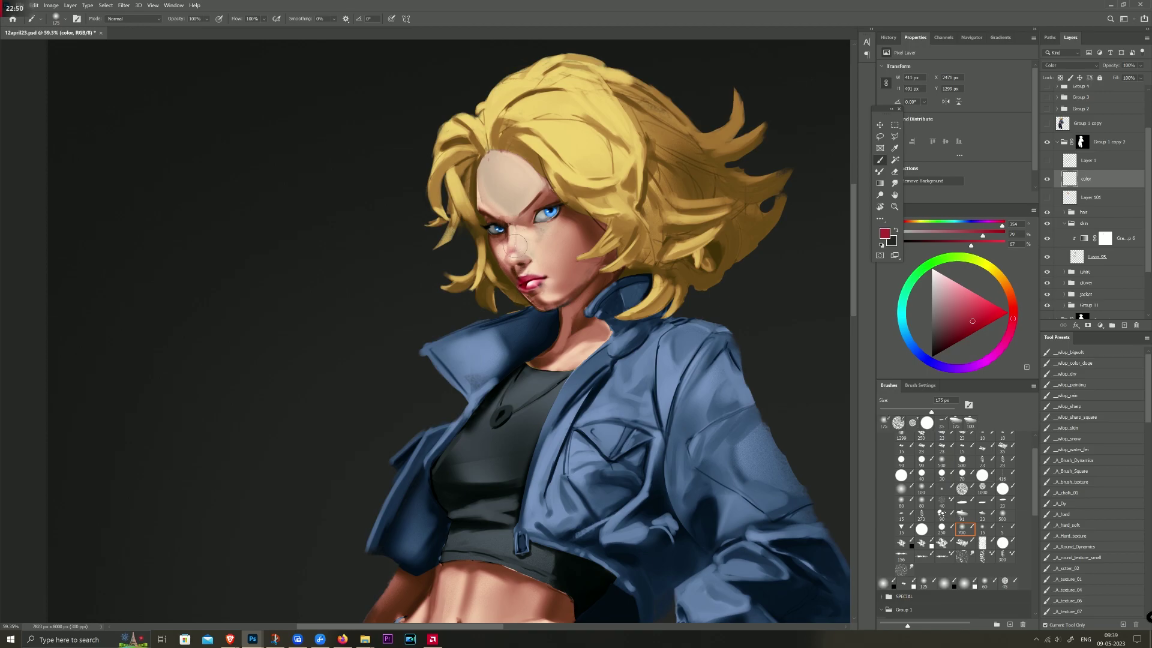
{"action": "left_click", "coordinate": [984, 314]}
{"action": "key", "text": "bracketright"}
{"action": "key", "text": "bracketright"}
{"action": "left_click_drag", "start_coordinate": [585, 228], "coordinate": [507, 270]}
{"action": "key", "text": "bracketleft"}
{"action": "key", "text": "bracketleft"}
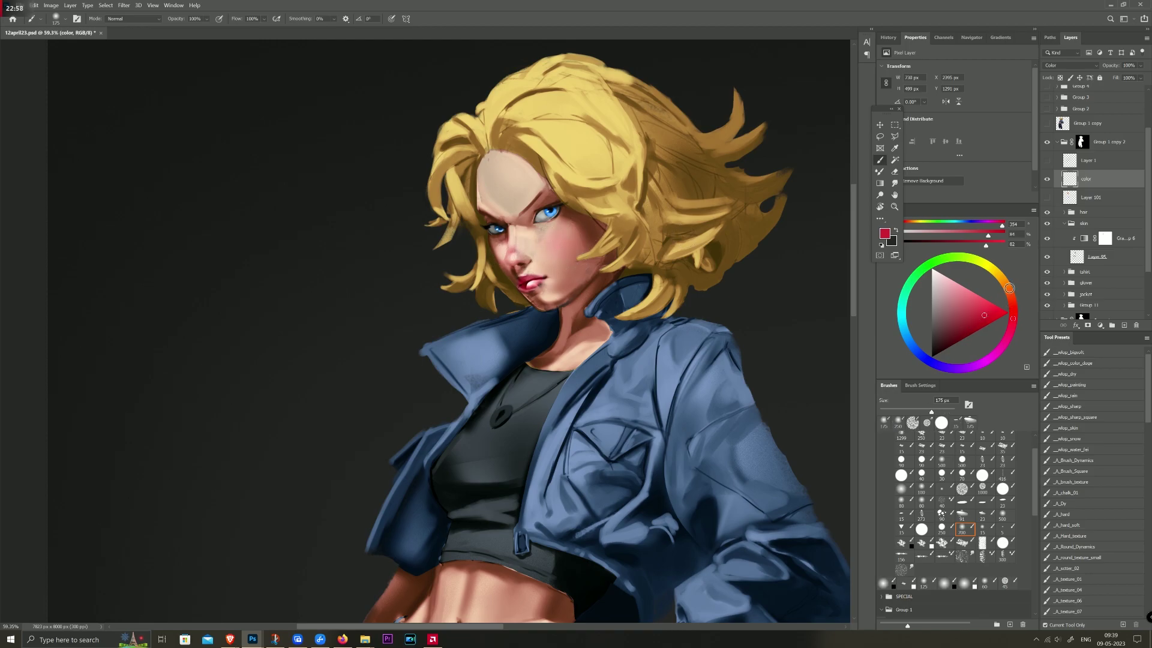
{"action": "left_click_drag", "start_coordinate": [1013, 324], "coordinate": [973, 326]}
{"action": "key", "text": "bracketright"}
{"action": "left_click_drag", "start_coordinate": [543, 237], "coordinate": [519, 255]}
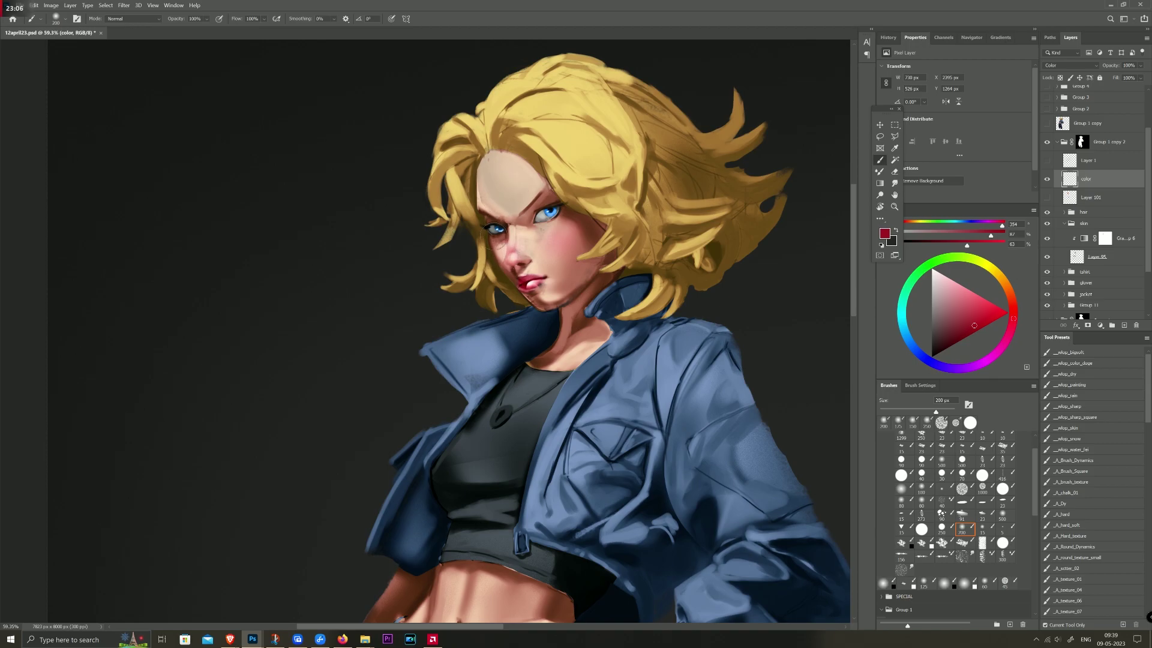
Step: Shade the face from forehead to chin with a near-black grey at 300 px
{"action": "left_click", "coordinate": [638, 297], "text": "alt"}
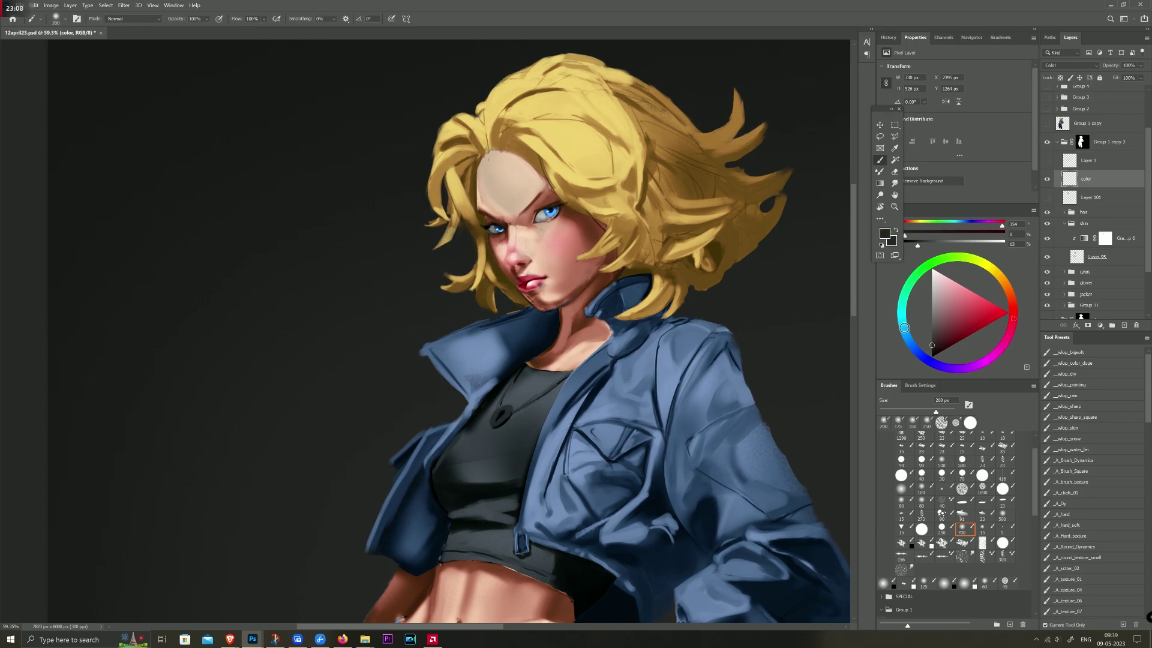
{"action": "key", "text": "bracketright"}
{"action": "mouse_move", "coordinate": [498, 178]}
{"action": "left_mouse_down"}
{"action": "mouse_move", "coordinate": [557, 311]}
{"action": "mouse_move", "coordinate": [550, 298]}
{"action": "left_mouse_up"}
{"action": "key", "text": "bracketleft"}
{"action": "key", "text": "bracketleft"}
{"action": "key", "text": "bracketleft"}
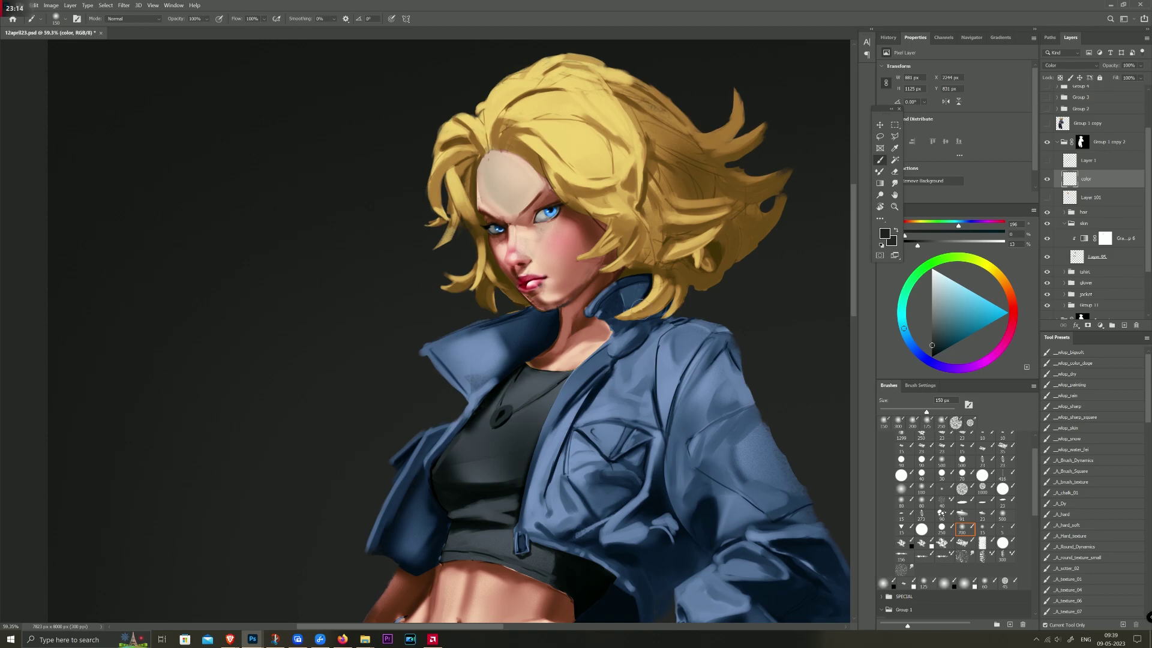
{"action": "scroll", "coordinate": [606, 261], "scroll_direction": "down", "scroll_amount": 3}
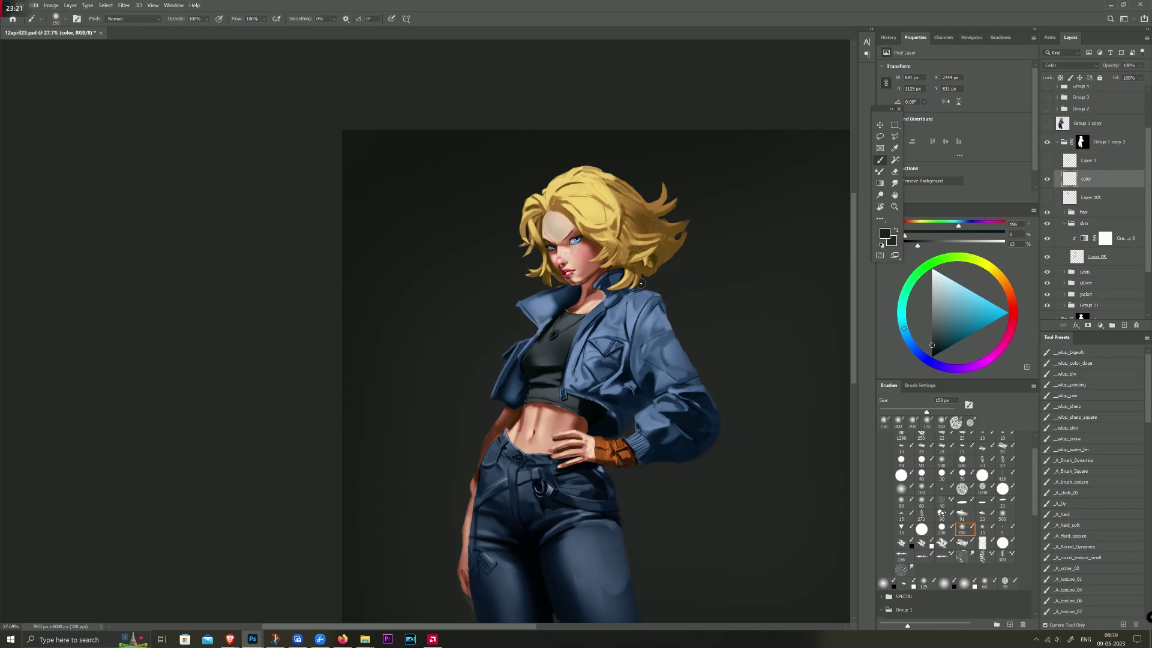
{"action": "scroll", "coordinate": [641, 283], "scroll_direction": "up", "scroll_amount": 3}
{"action": "left_click_drag", "start_coordinate": [640, 283], "coordinate": [632, 163]}
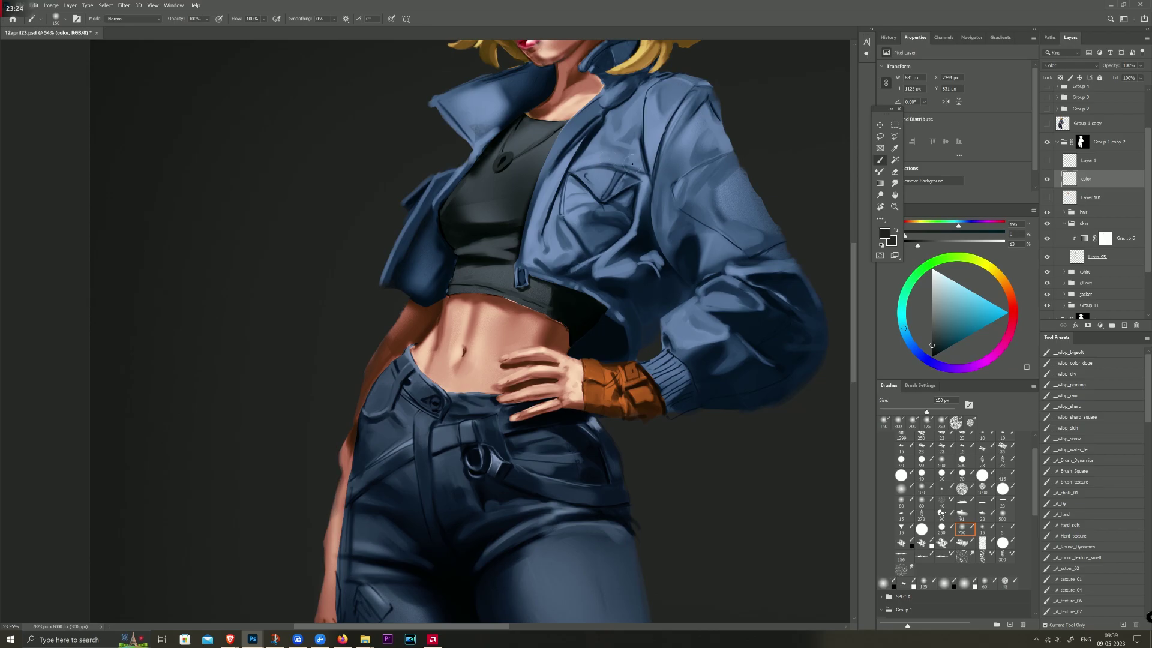
{"action": "key", "text": "z"}
{"action": "left_click_drag", "start_coordinate": [573, 360], "coordinate": [590, 359]}
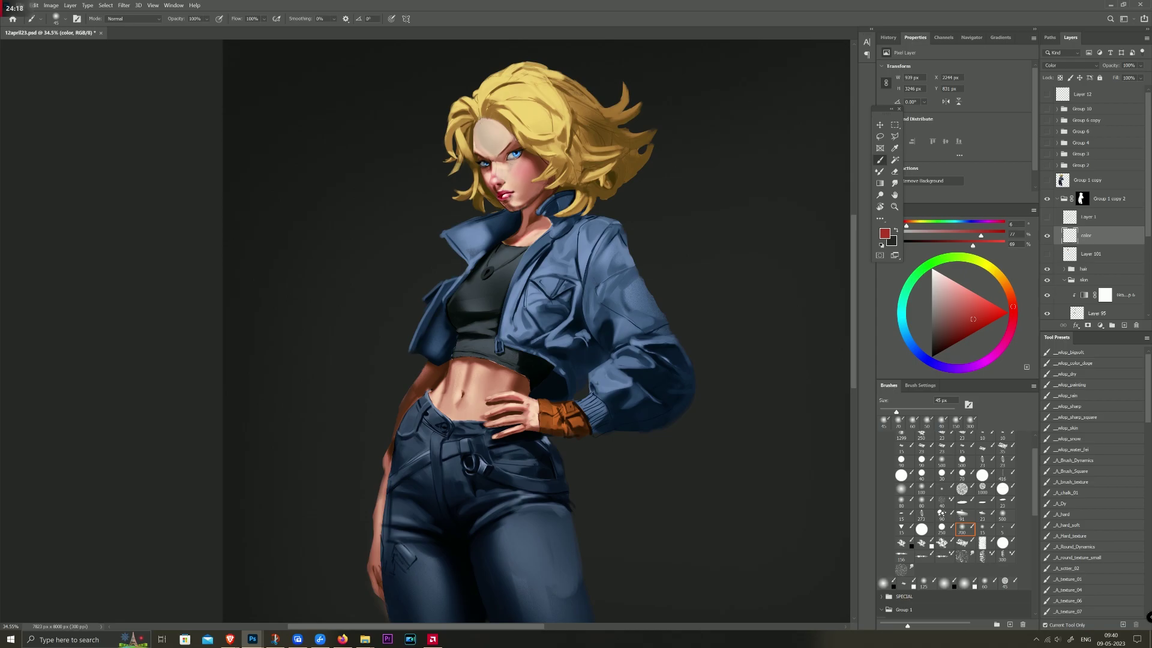
{"action": "scroll", "coordinate": [504, 333], "scroll_direction": "down", "scroll_amount": 5}
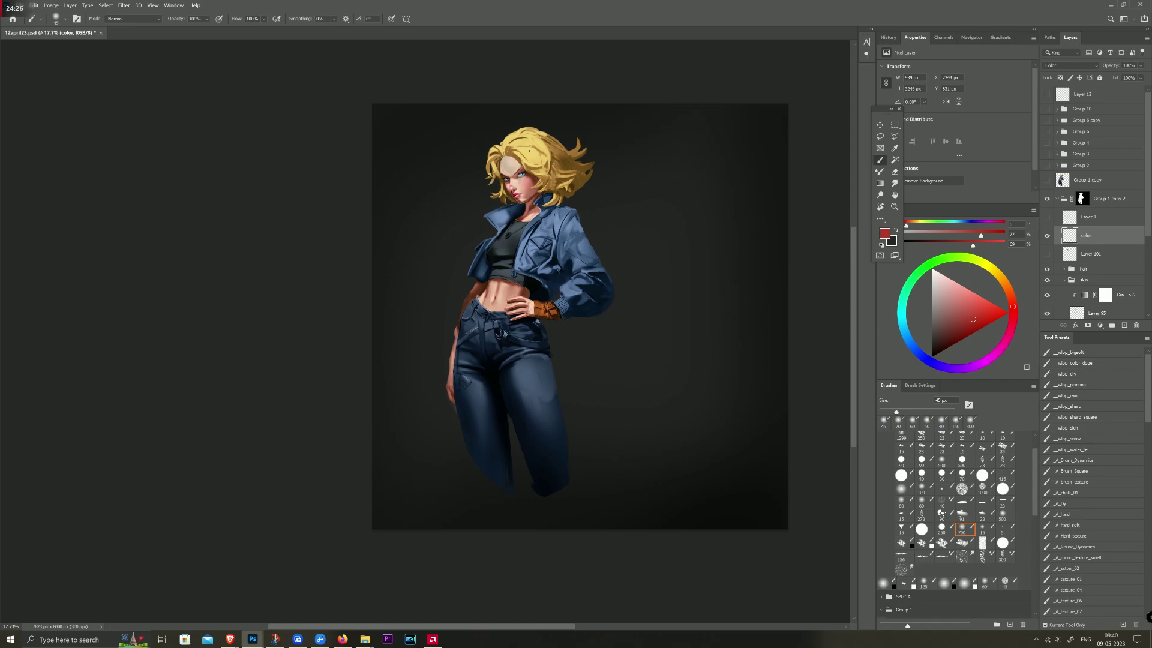
{"action": "scroll", "coordinate": [529, 149], "scroll_direction": "up", "scroll_amount": 2}
{"action": "scroll", "coordinate": [529, 148], "scroll_direction": "down", "scroll_amount": 1}
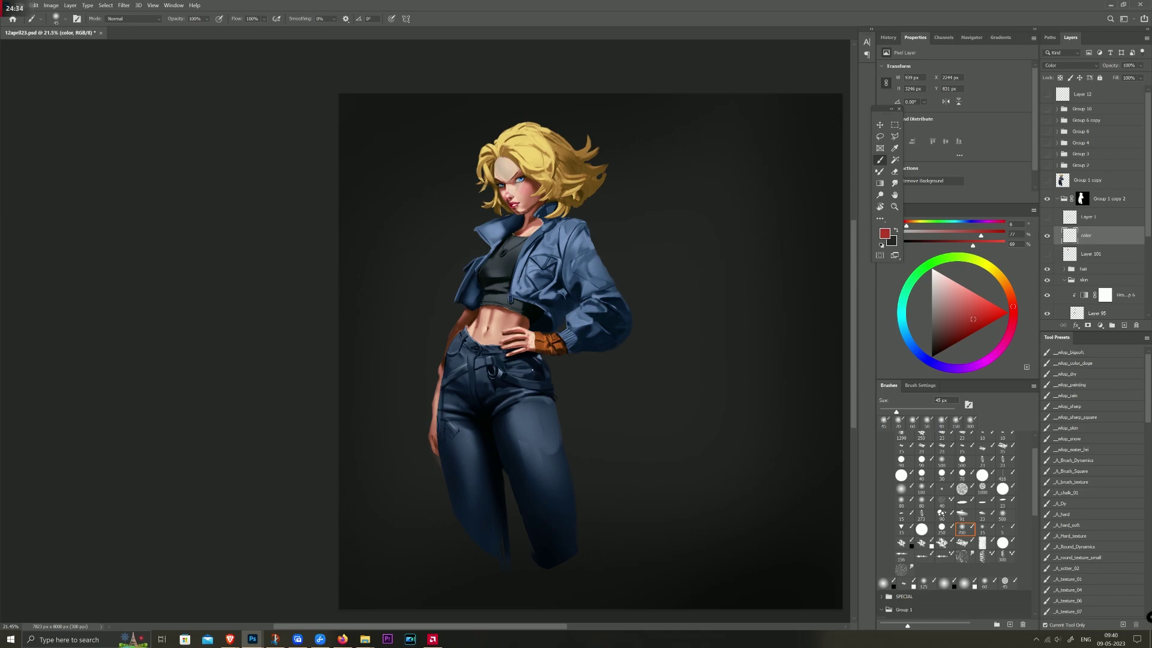
{"action": "scroll", "coordinate": [550, 339], "scroll_direction": "up", "scroll_amount": 3}
{"action": "scroll", "coordinate": [557, 338], "scroll_direction": "up", "scroll_amount": 3}
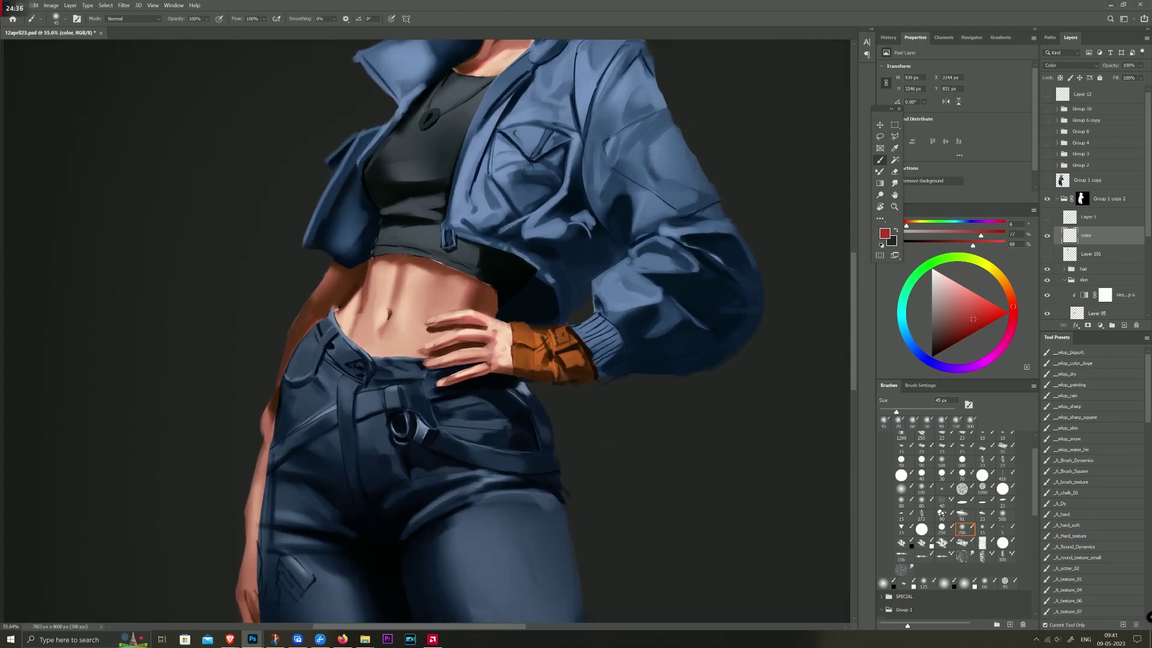
{"action": "scroll", "coordinate": [561, 327], "scroll_direction": "down", "scroll_amount": 1}
{"action": "scroll", "coordinate": [561, 326], "scroll_direction": "down", "scroll_amount": 1}
{"action": "scroll", "coordinate": [561, 326], "scroll_direction": "down", "scroll_amount": 1}
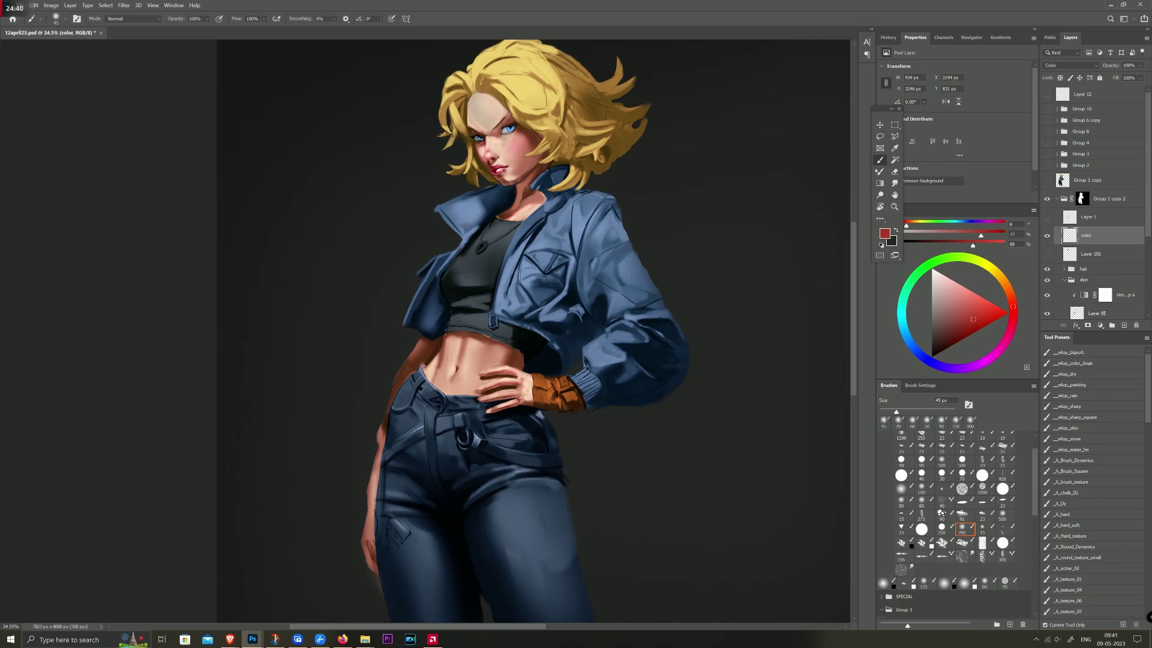
{"action": "scroll", "coordinate": [567, 332], "scroll_direction": "down", "scroll_amount": 1}
{"action": "scroll", "coordinate": [564, 336], "scroll_direction": "down", "scroll_amount": 1}
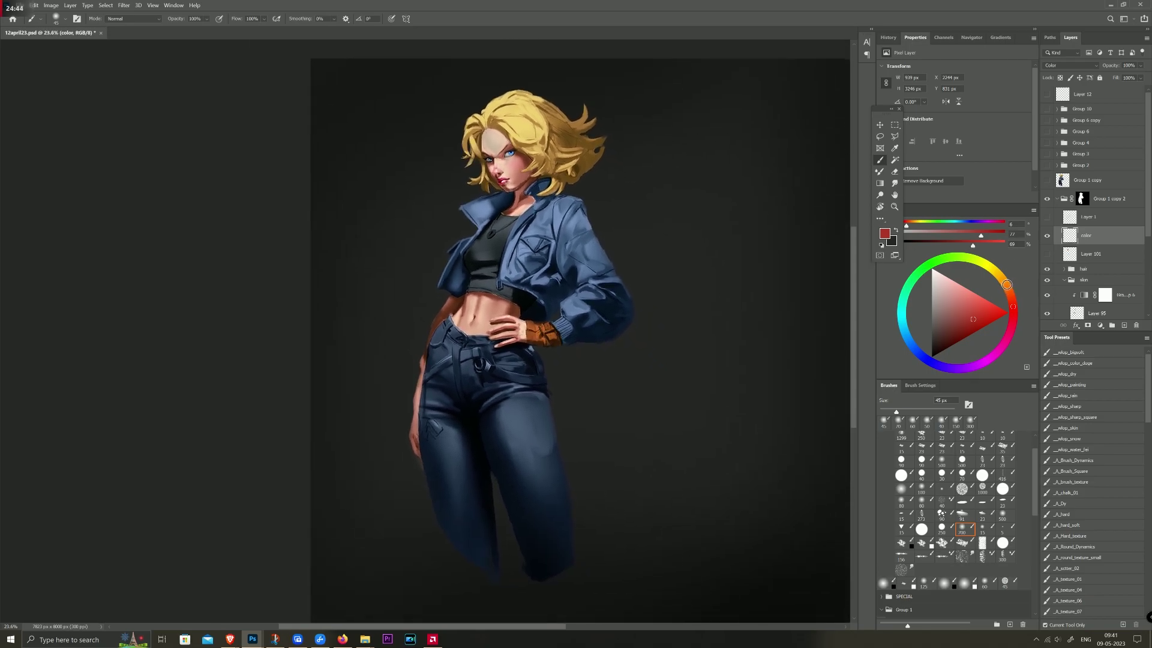
Step: Set the paint colour to a bright saturated orange with a 100 px brush
{"action": "left_click", "coordinate": [1007, 286]}
{"action": "left_click", "coordinate": [989, 312]}
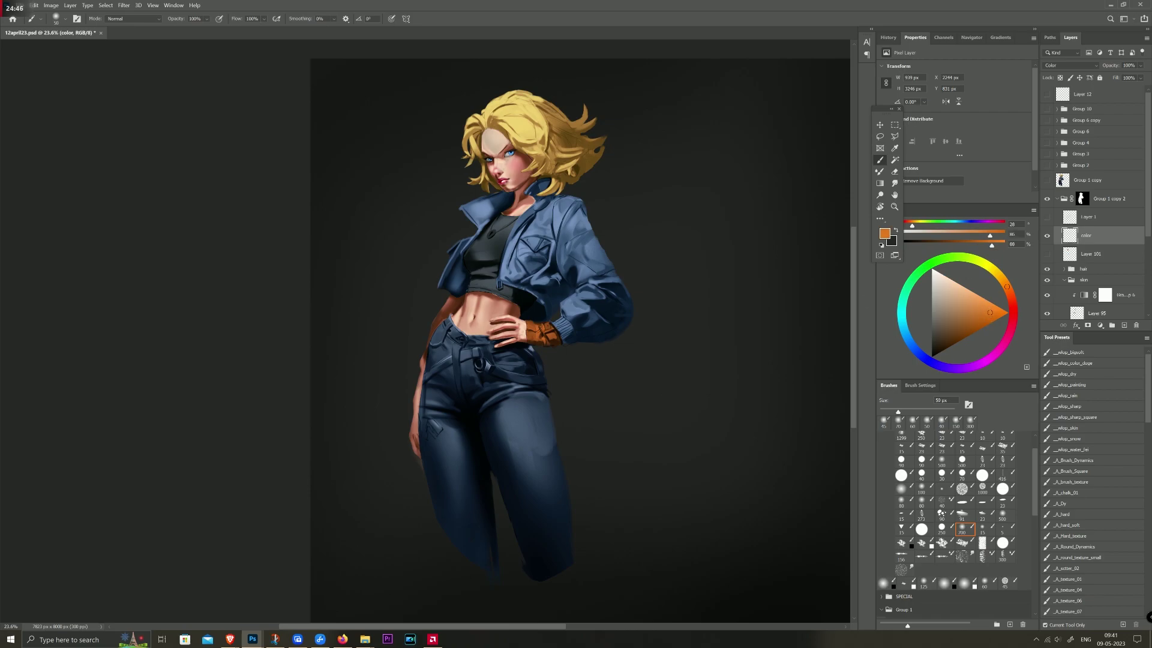
{"action": "key", "text": "bracketright"}
{"action": "key", "text": "bracketleft"}
{"action": "left_click", "coordinate": [555, 338]}
Step: Add a new Color Dodge layer above color and name it 'doge'
{"action": "left_click", "coordinate": [1124, 325]}
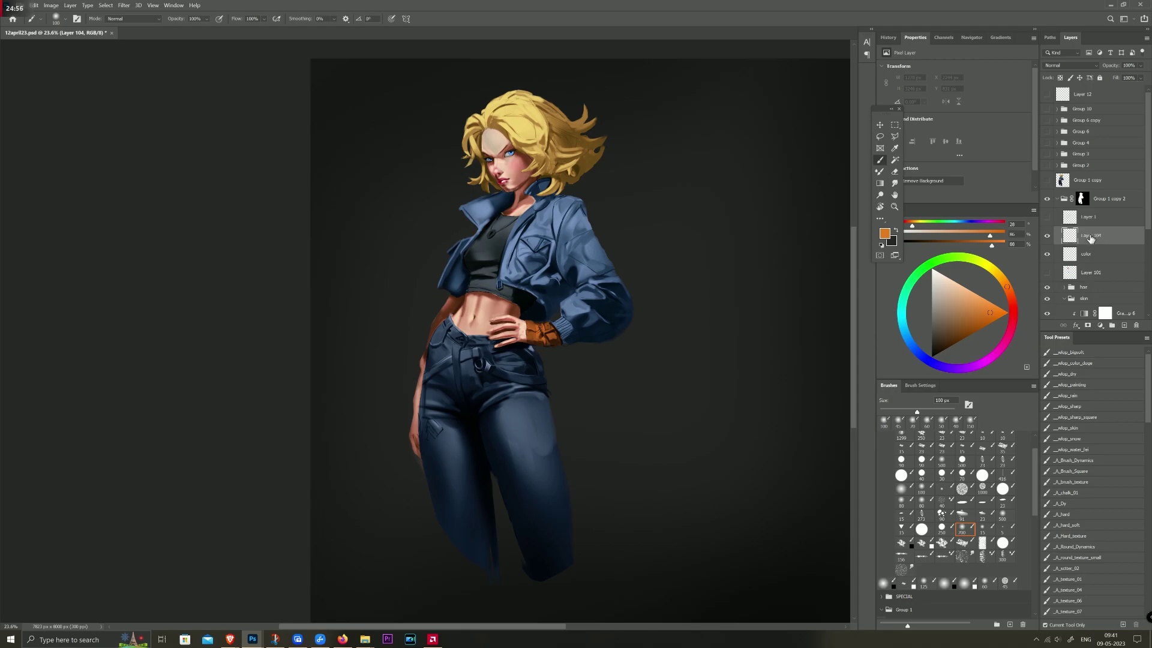
{"action": "left_click", "coordinate": [1071, 64]}
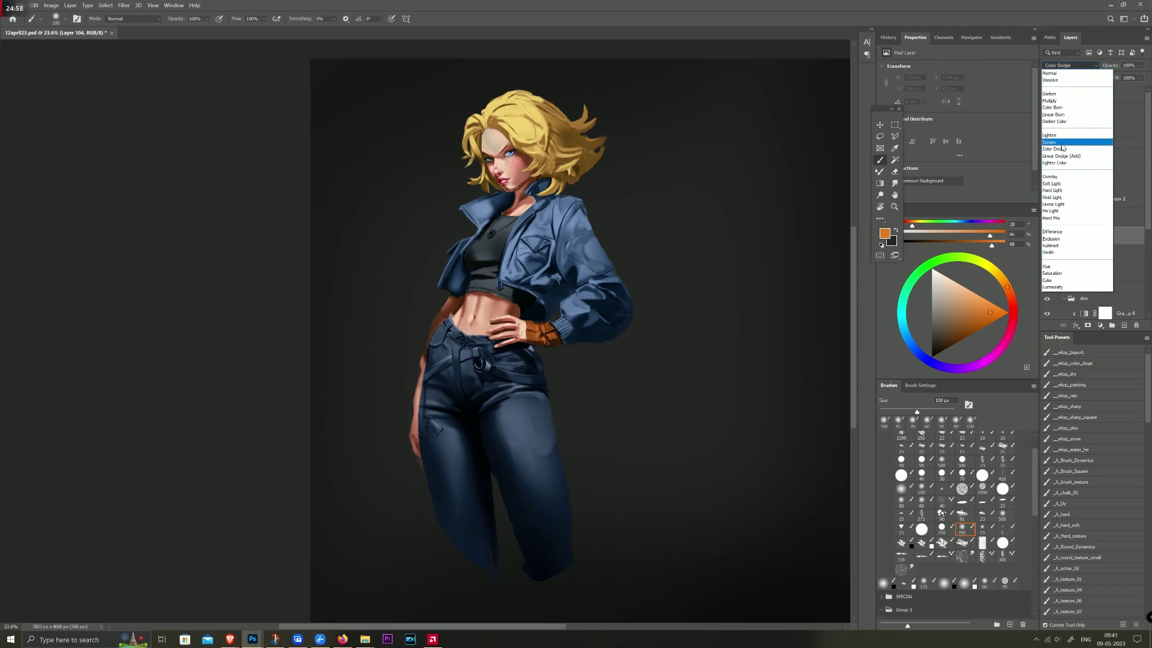
{"action": "left_click", "coordinate": [1061, 148]}
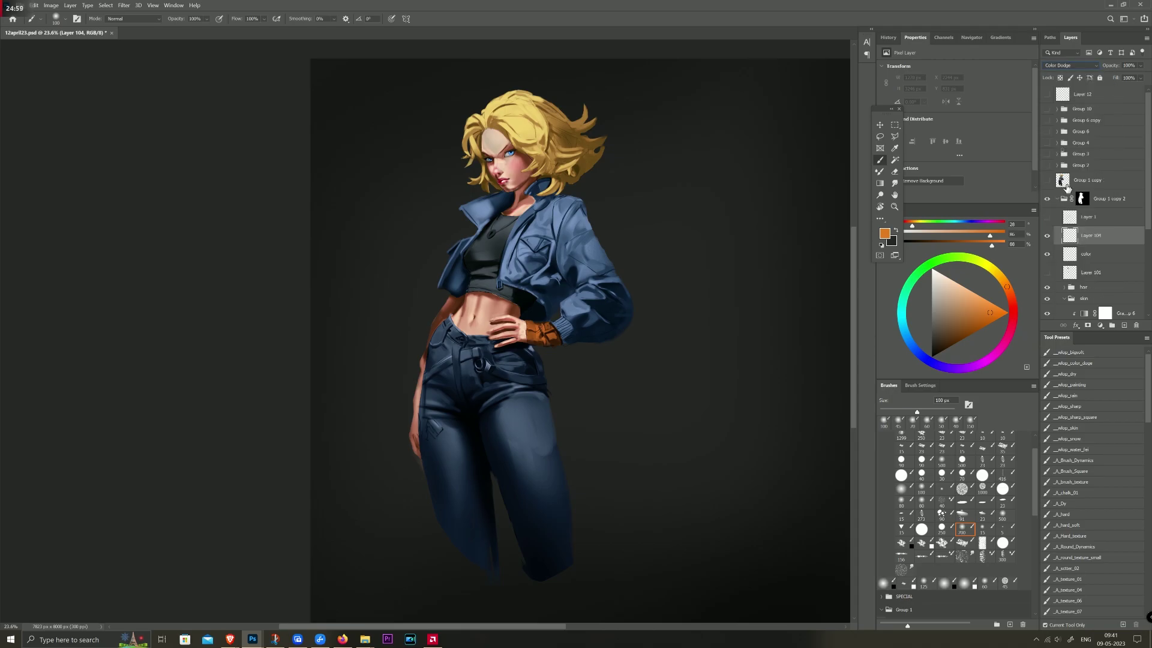
{"action": "double_click", "coordinate": [1091, 235]}
{"action": "type", "text": "do"}
{"action": "type", "text": "ge"}
{"action": "key", "text": "Return"}
Step: Pick a light yellow-orange and paint a 70 px glow onto the wrist cuff
{"action": "left_click_drag", "start_coordinate": [1012, 288], "coordinate": [1001, 278]}
{"action": "left_click", "coordinate": [981, 299]}
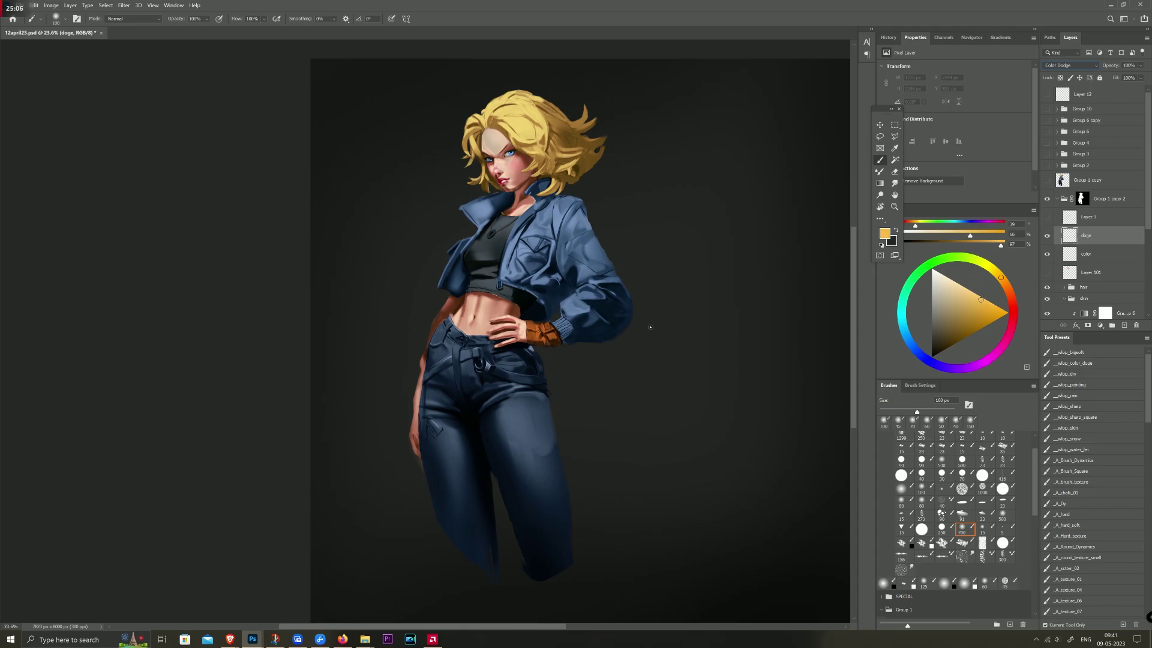
{"action": "left_click_drag", "start_coordinate": [556, 337], "coordinate": [559, 338]}
{"action": "scroll", "coordinate": [557, 309], "scroll_direction": "up", "scroll_amount": 3}
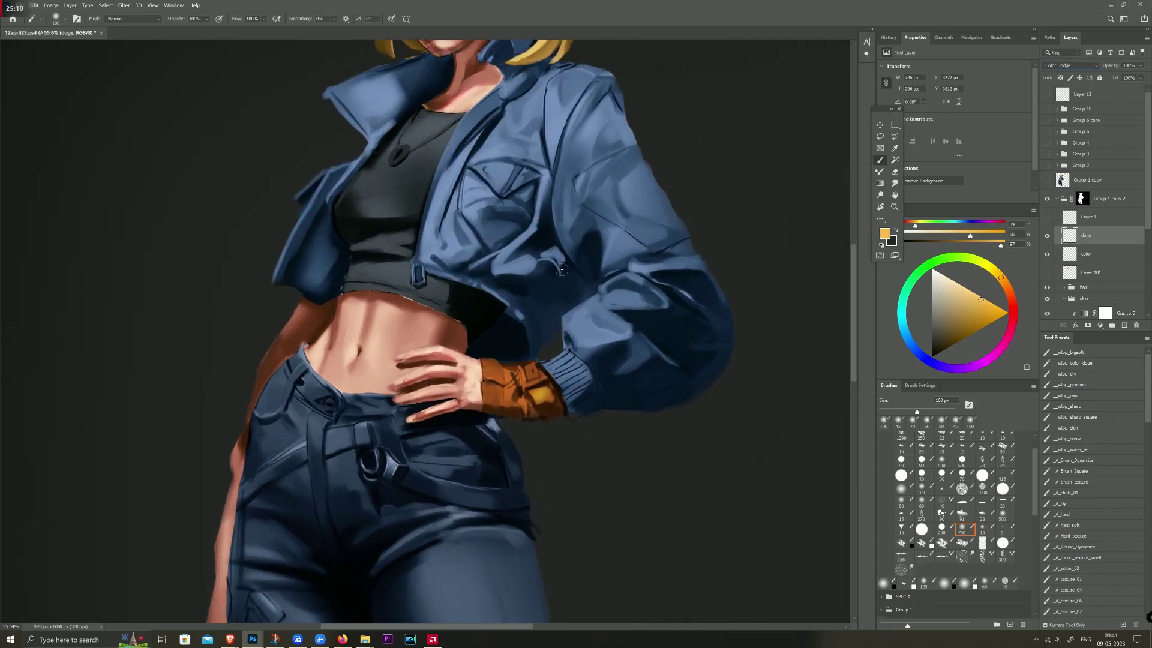
{"action": "key", "text": "bracketleft"}
{"action": "key", "text": "bracketleft"}
{"action": "mouse_move", "coordinate": [538, 381]}
{"action": "left_mouse_down"}
{"action": "mouse_move", "coordinate": [525, 368]}
{"action": "mouse_move", "coordinate": [521, 408]}
{"action": "left_mouse_up"}
{"action": "left_click_drag", "start_coordinate": [505, 380], "coordinate": [533, 396]}
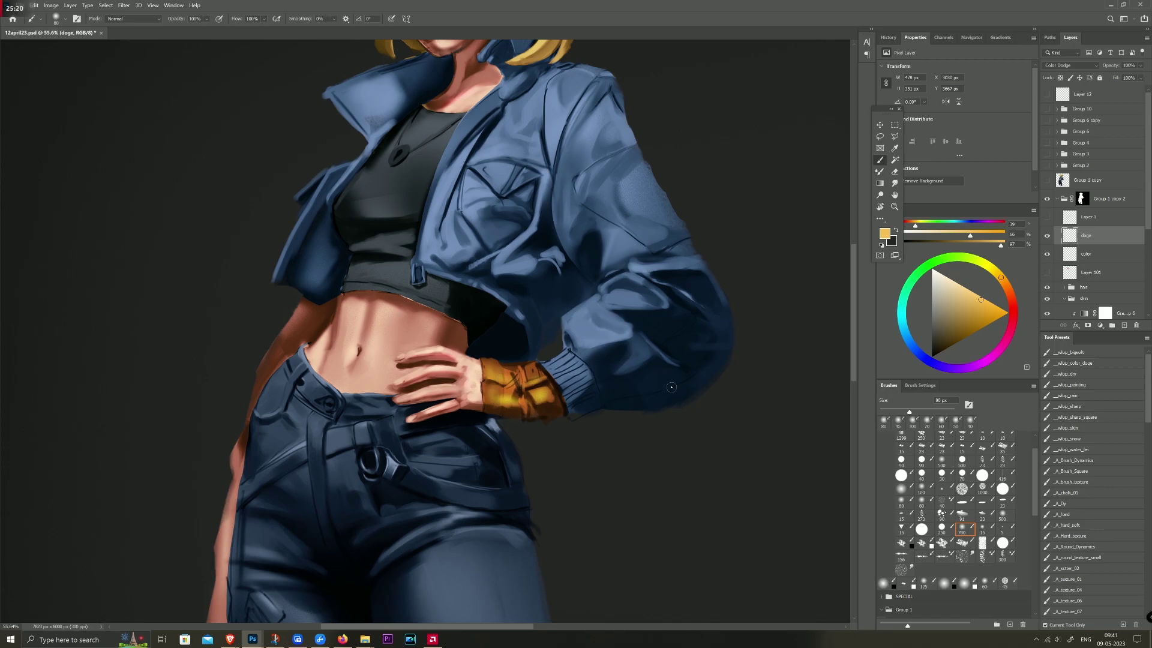
Step: Trim excess cuff glow with the eraser, then repaint and add a brighter 100 px highlight
{"action": "key", "text": "e"}
{"action": "mouse_move", "coordinate": [501, 383]}
{"action": "left_mouse_down"}
{"action": "mouse_move", "coordinate": [542, 390]}
{"action": "mouse_move", "coordinate": [500, 377]}
{"action": "mouse_move", "coordinate": [538, 378]}
{"action": "mouse_move", "coordinate": [510, 399]}
{"action": "mouse_move", "coordinate": [500, 372]}
{"action": "left_mouse_up"}
{"action": "key", "text": "b"}
{"action": "key", "text": "e"}
{"action": "left_click_drag", "start_coordinate": [533, 442], "coordinate": [545, 425]}
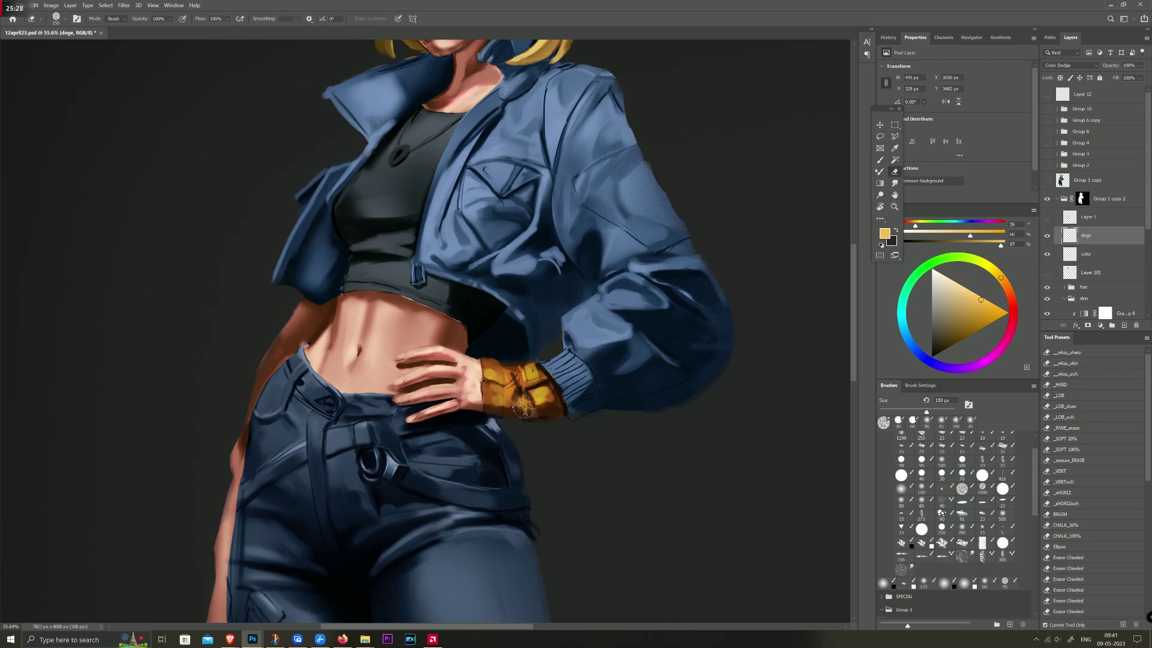
{"action": "key", "text": "b"}
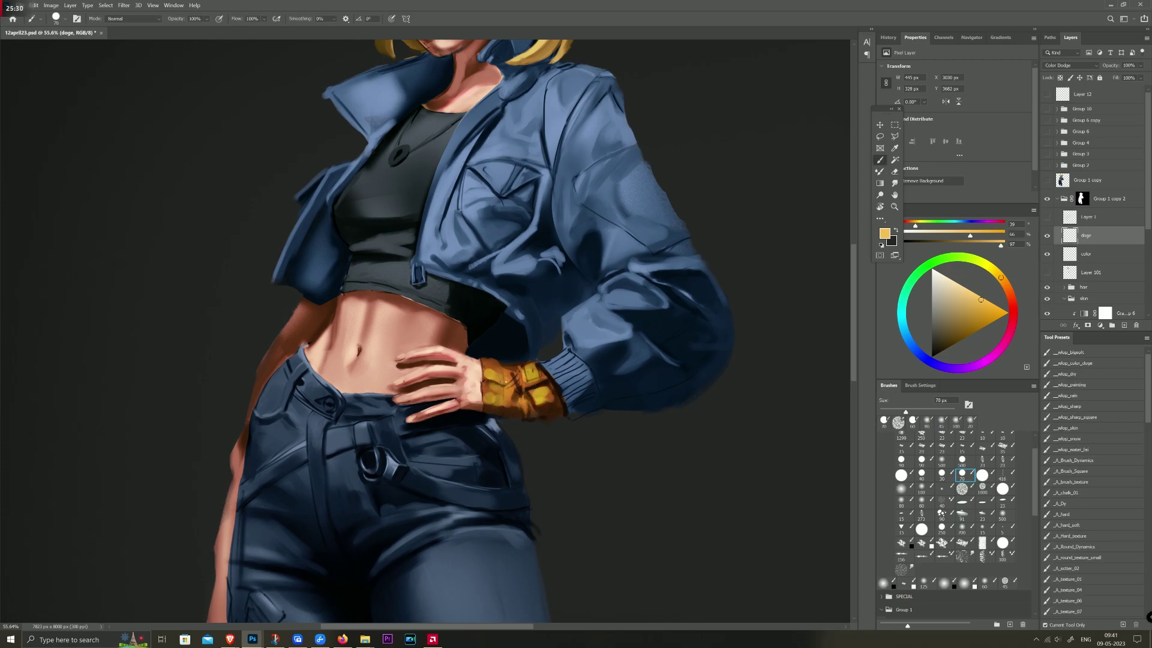
{"action": "left_click_drag", "start_coordinate": [501, 401], "coordinate": [518, 419]}
{"action": "scroll", "coordinate": [526, 361], "scroll_direction": "down", "scroll_amount": 5}
{"action": "scroll", "coordinate": [562, 408], "scroll_direction": "up", "scroll_amount": 5}
{"action": "key", "text": "bracketright"}
{"action": "key", "text": "bracketright"}
{"action": "key", "text": "bracketright"}
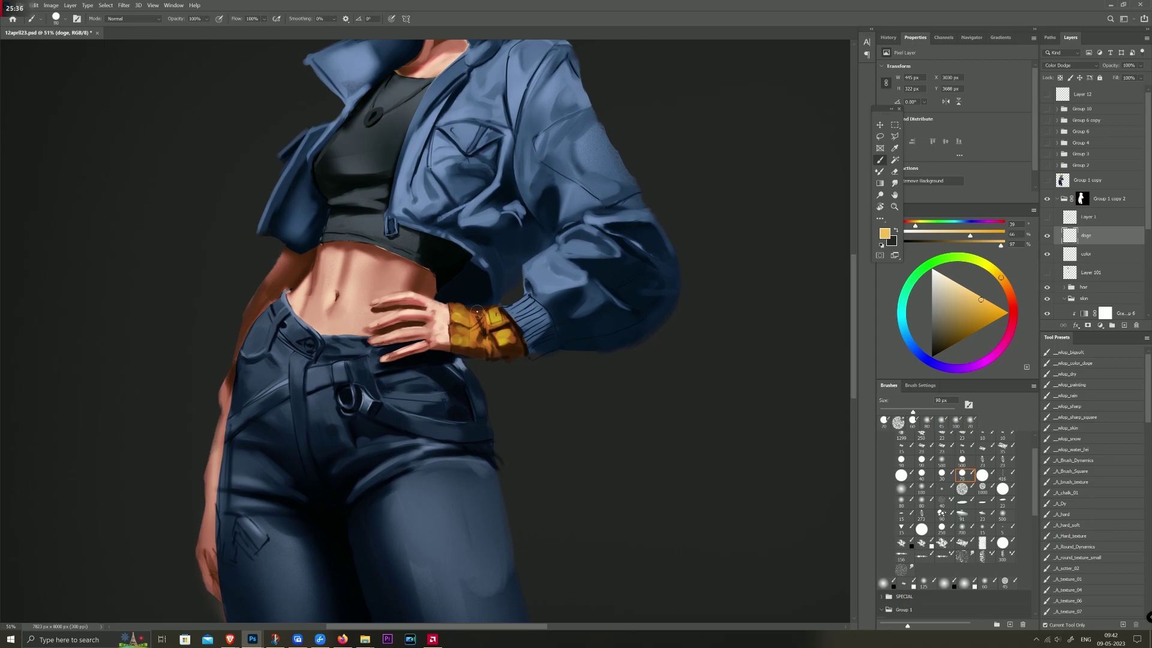
{"action": "left_click_drag", "start_coordinate": [474, 308], "coordinate": [474, 332]}
Step: Touch up the wrist-cuff glow using a different brush tip and the eraser
{"action": "key", "text": "e"}
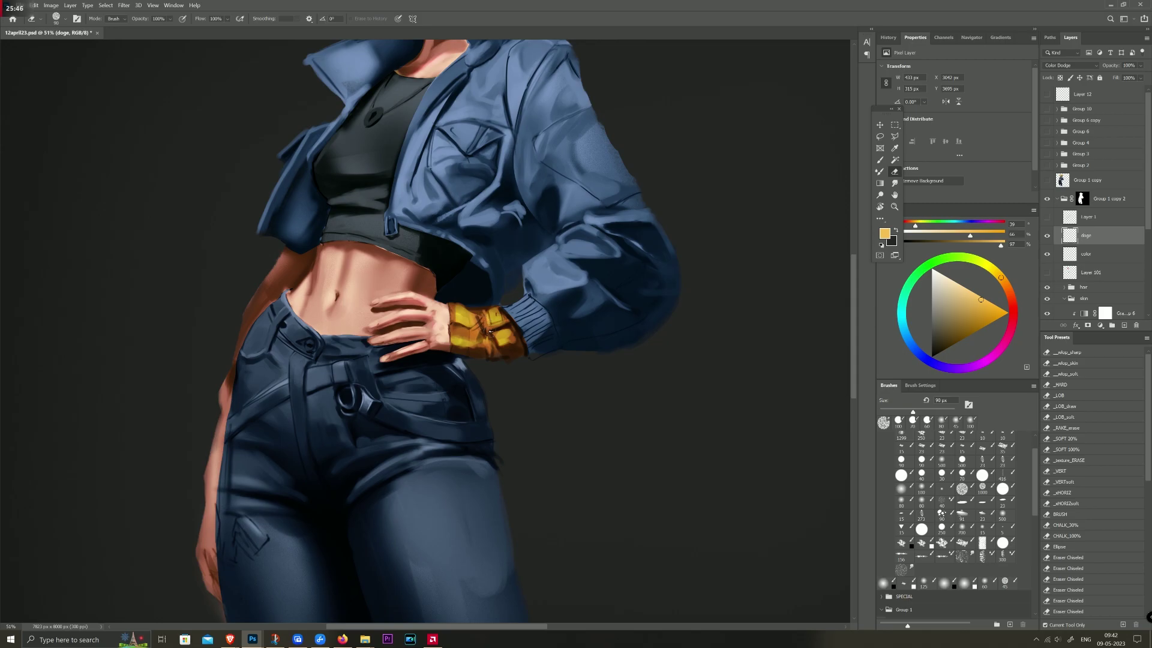
{"action": "key", "text": "b"}
{"action": "left_click", "coordinate": [494, 315]}
{"action": "key", "text": "e"}
{"action": "left_click_drag", "start_coordinate": [492, 306], "coordinate": [480, 305]}
{"action": "key", "text": "b"}
{"action": "left_click_drag", "start_coordinate": [564, 255], "coordinate": [621, 375]}
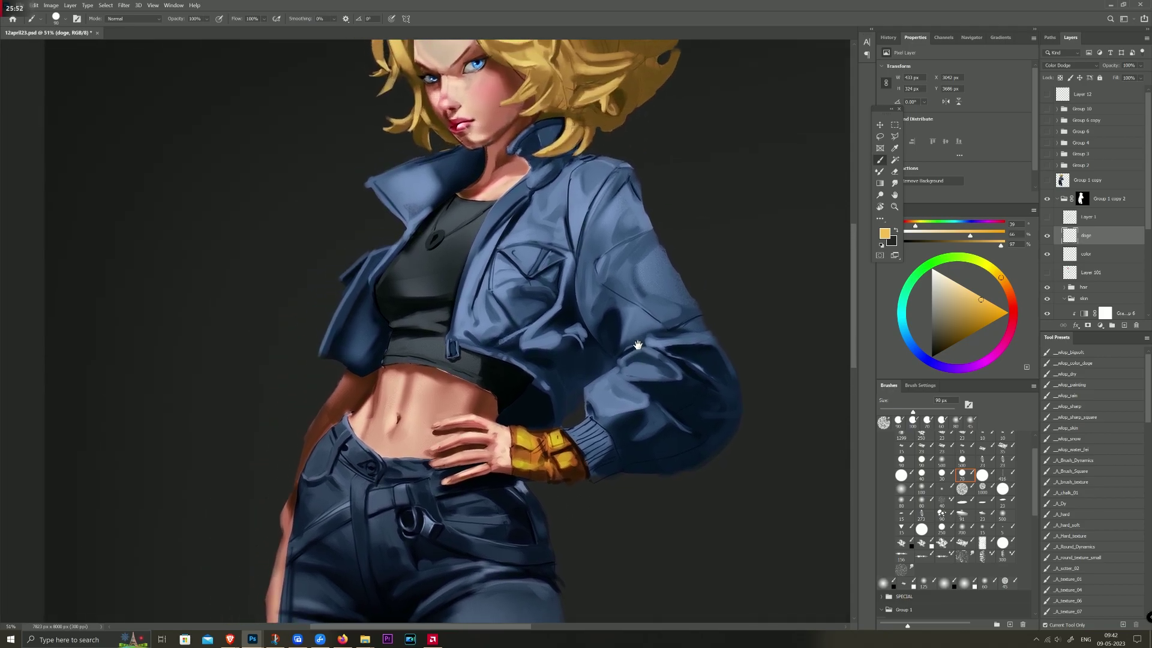
Step: Select the color layer, pick a darker muted orange, and frame the full figure
{"action": "left_click", "coordinate": [1086, 254]}
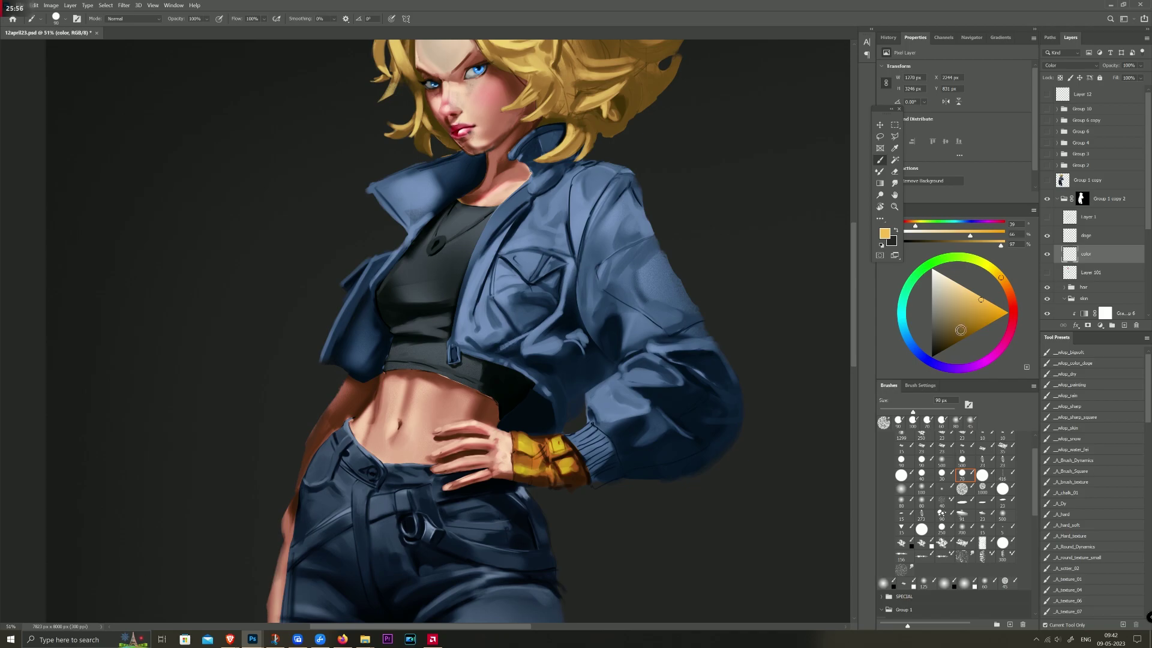
{"action": "left_click_drag", "start_coordinate": [999, 313], "coordinate": [948, 332]}
{"action": "mouse_move", "coordinate": [474, 205]}
{"action": "left_mouse_down"}
{"action": "mouse_move", "coordinate": [519, 334]}
{"action": "mouse_move", "coordinate": [484, 249]}
{"action": "left_mouse_up"}
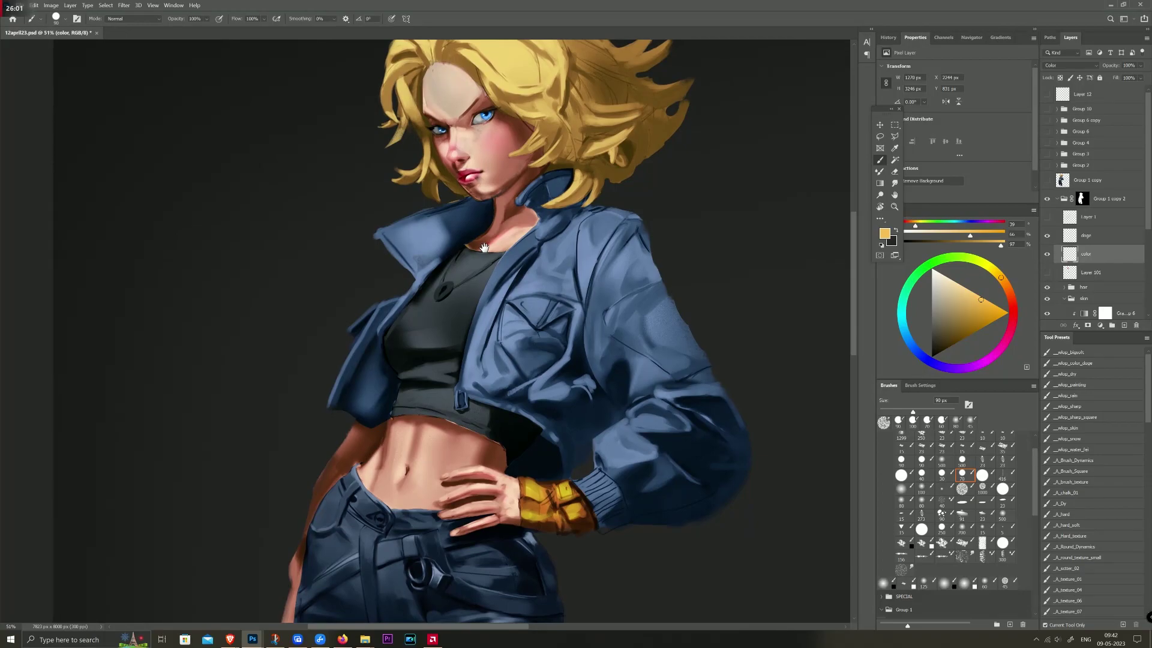
{"action": "left_click_drag", "start_coordinate": [484, 248], "coordinate": [470, 270]}
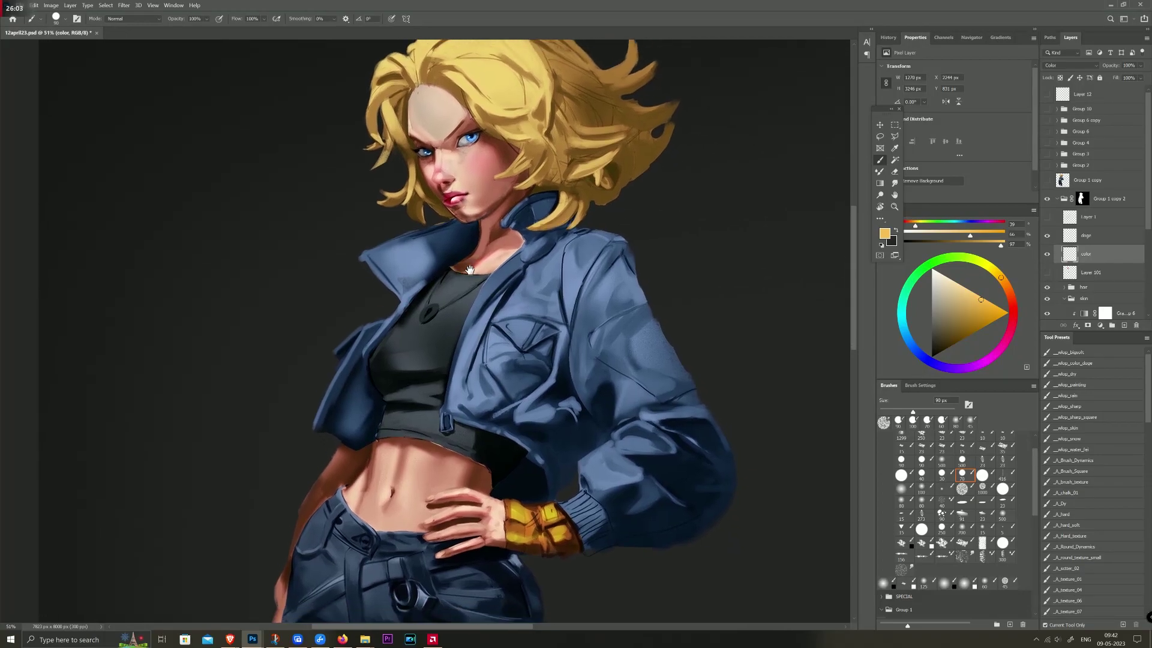
{"action": "scroll", "coordinate": [469, 270], "scroll_direction": "down", "scroll_amount": 5}
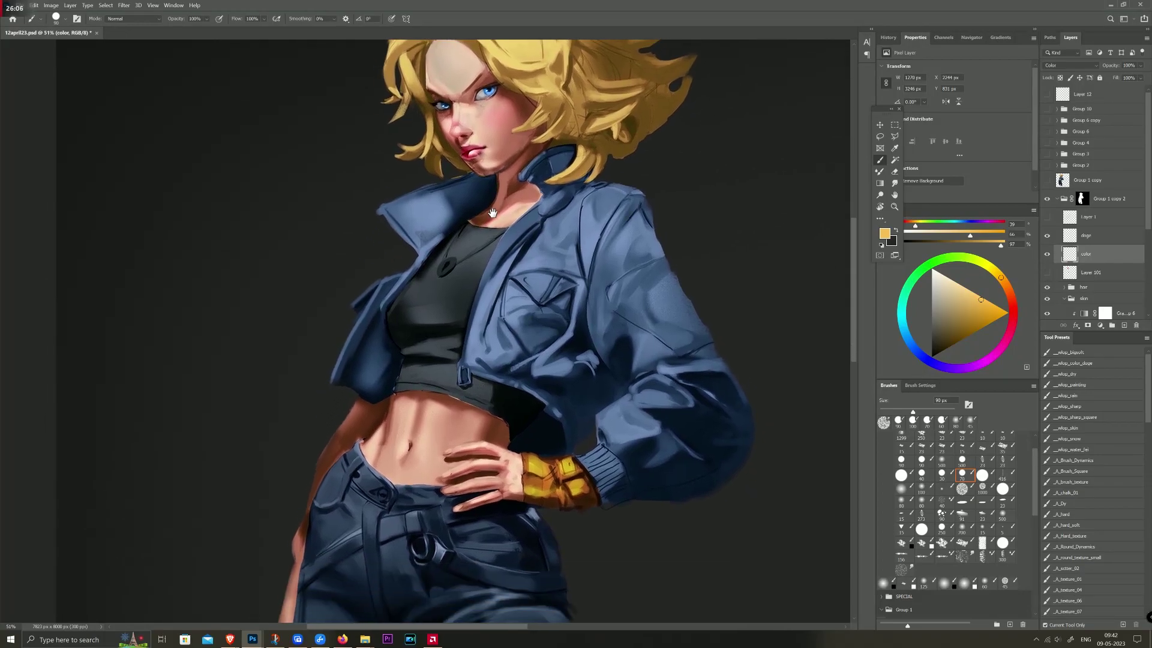
{"action": "left_click_drag", "start_coordinate": [547, 249], "coordinate": [553, 354]}
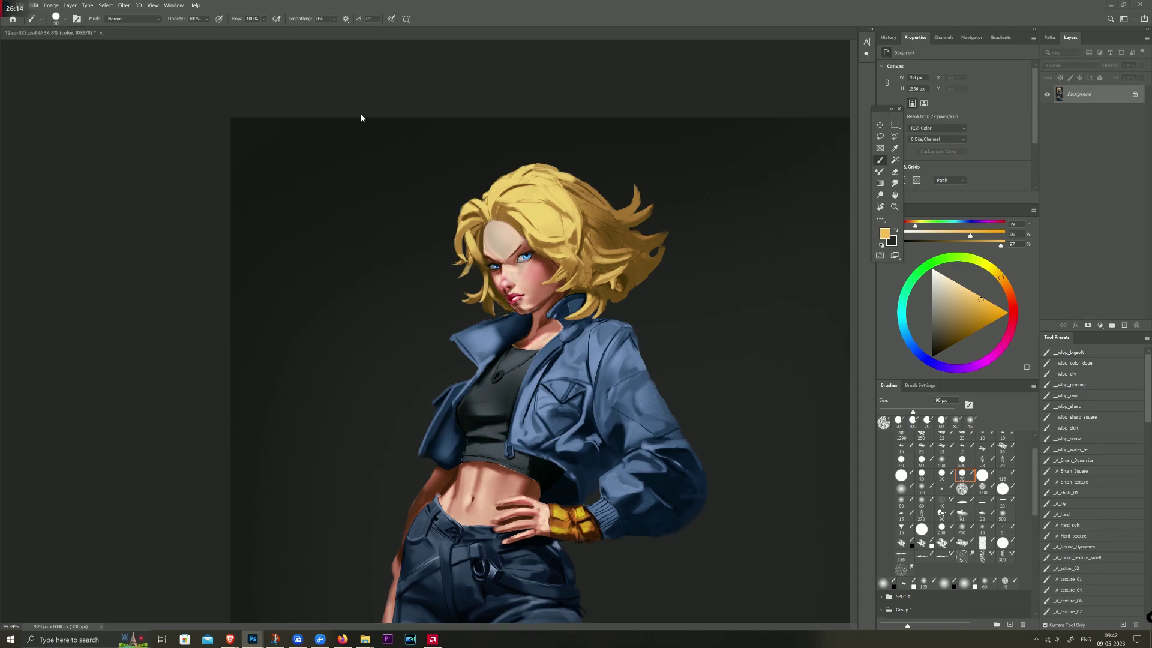
{"action": "scroll", "coordinate": [594, 216], "scroll_direction": "up", "scroll_amount": 3}
{"action": "scroll", "coordinate": [594, 215], "scroll_direction": "up", "scroll_amount": 3}
{"action": "scroll", "coordinate": [599, 203], "scroll_direction": "up", "scroll_amount": 3}
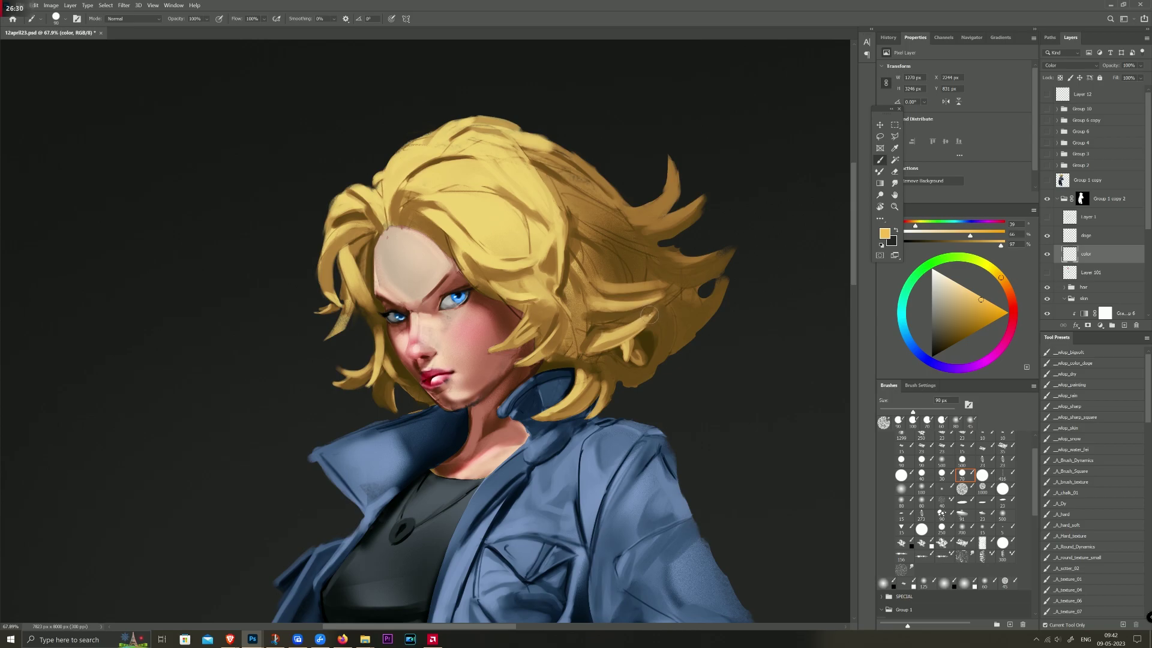
Step: With an 800 px brush, tint the hair and jacket collar a darker purple-pink
{"action": "left_click", "coordinate": [962, 527]}
{"action": "left_click", "coordinate": [916, 360]}
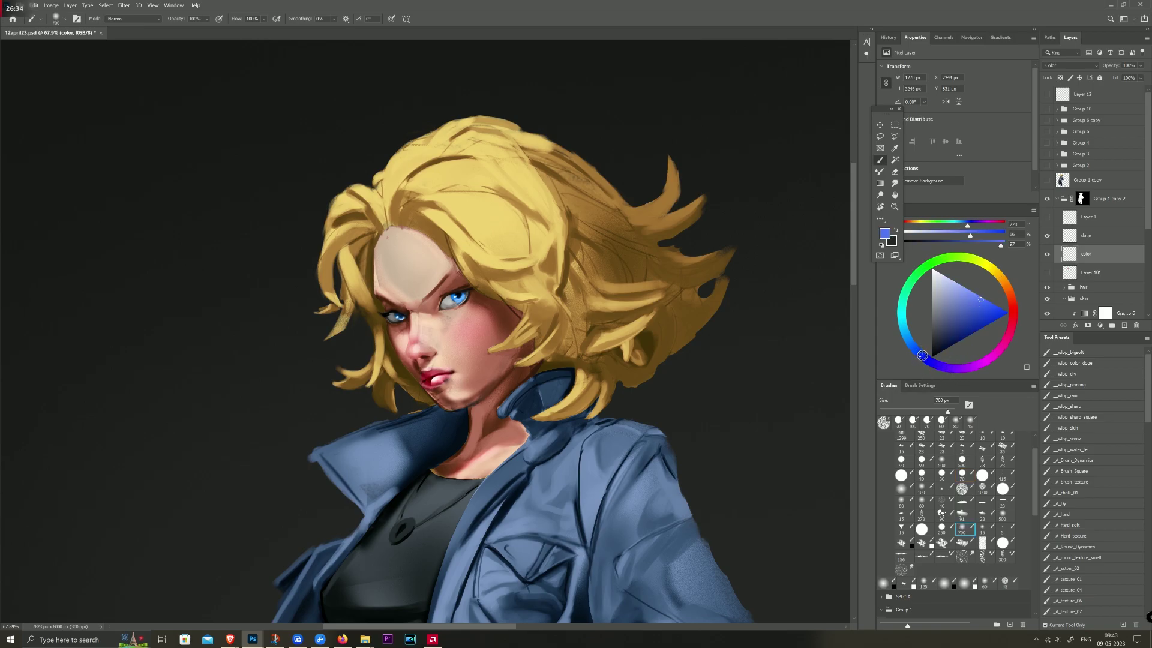
{"action": "left_click_drag", "start_coordinate": [922, 355], "coordinate": [953, 368]}
{"action": "left_click_drag", "start_coordinate": [962, 311], "coordinate": [950, 324]}
{"action": "key", "text": "bracketright"}
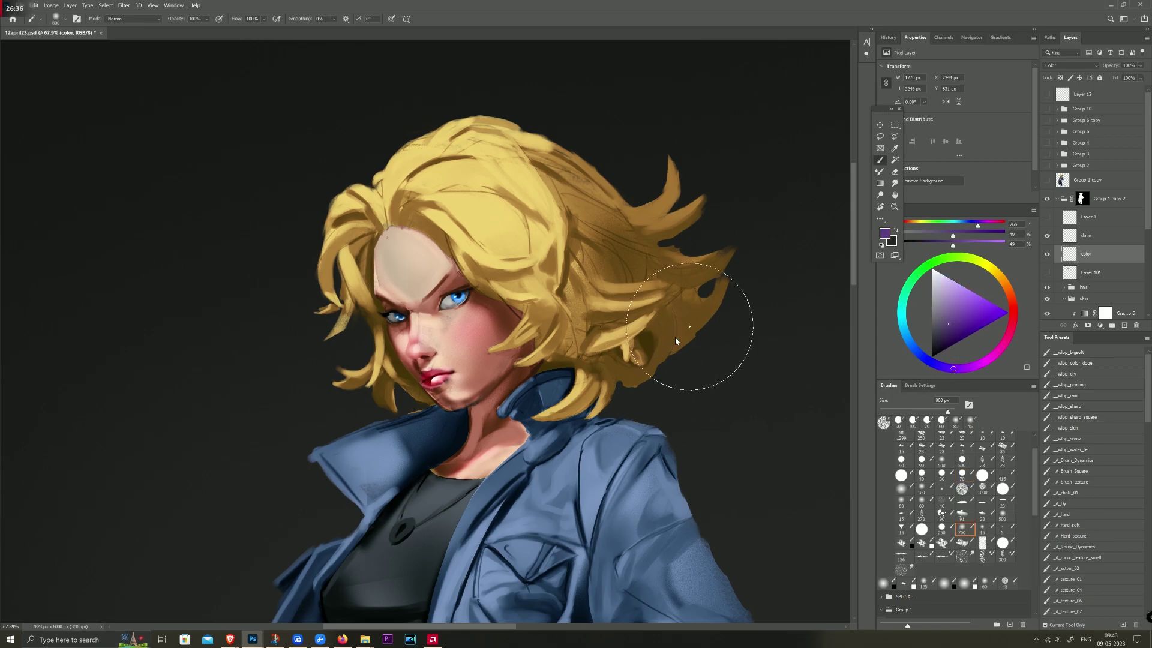
{"action": "mouse_move", "coordinate": [676, 341]}
{"action": "left_mouse_down"}
{"action": "mouse_move", "coordinate": [668, 385]}
{"action": "mouse_move", "coordinate": [708, 321]}
{"action": "mouse_move", "coordinate": [651, 413]}
{"action": "mouse_move", "coordinate": [614, 367]}
{"action": "left_mouse_up"}
{"action": "scroll", "coordinate": [614, 367], "scroll_direction": "down", "scroll_amount": 3}
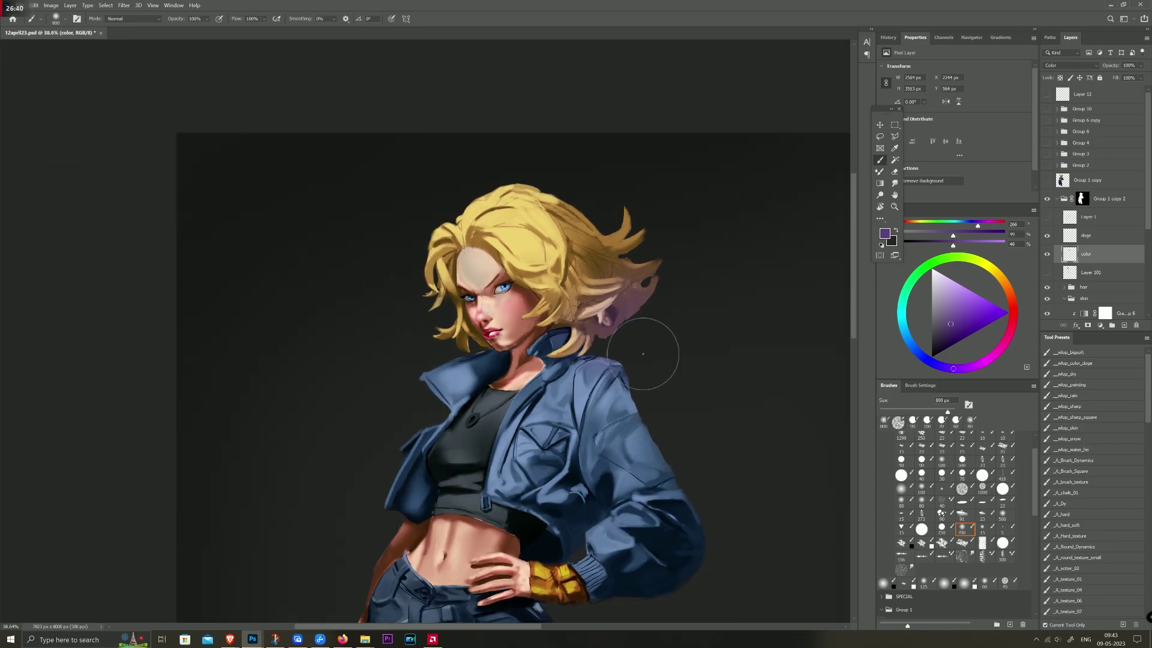
{"action": "left_click_drag", "start_coordinate": [655, 234], "coordinate": [641, 256]}
{"action": "left_click_drag", "start_coordinate": [427, 324], "coordinate": [424, 366]}
Step: Erase the pink patch from the right side of the hair with a 200 px eraser
{"action": "key", "text": "e"}
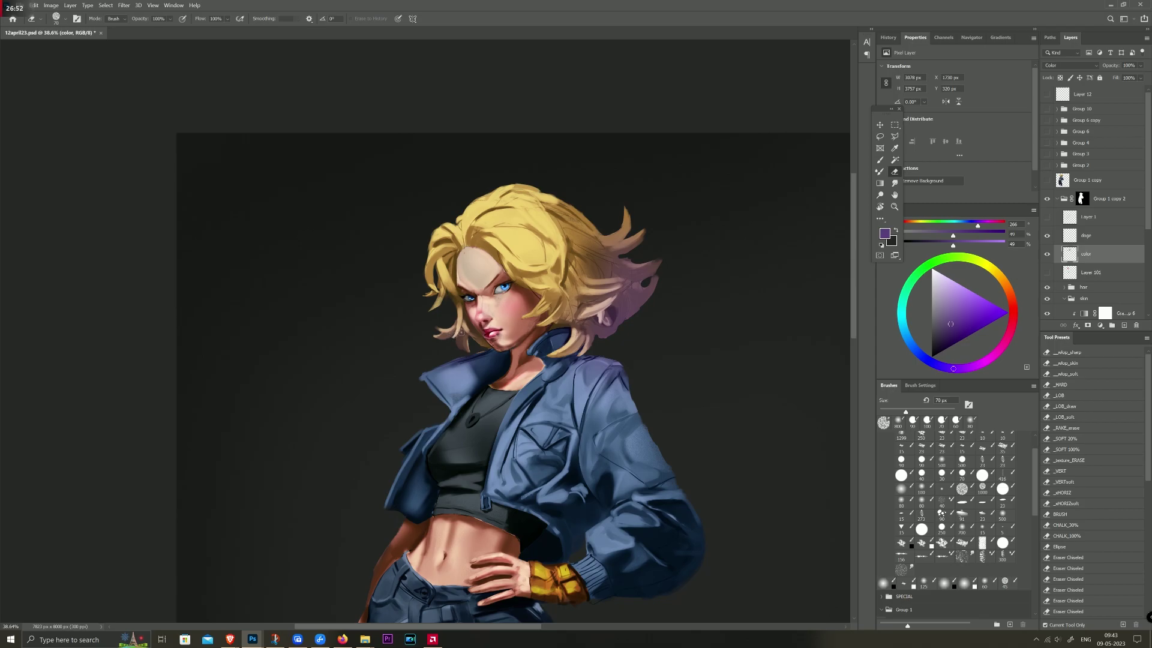
{"action": "key", "text": "bracketright"}
{"action": "key", "text": "bracketright"}
{"action": "key", "text": "bracketright"}
{"action": "key", "text": "bracketright"}
{"action": "key", "text": "bracketright"}
{"action": "left_click_drag", "start_coordinate": [637, 330], "coordinate": [661, 221]}
{"action": "key", "text": "b"}
{"action": "key", "text": "b"}
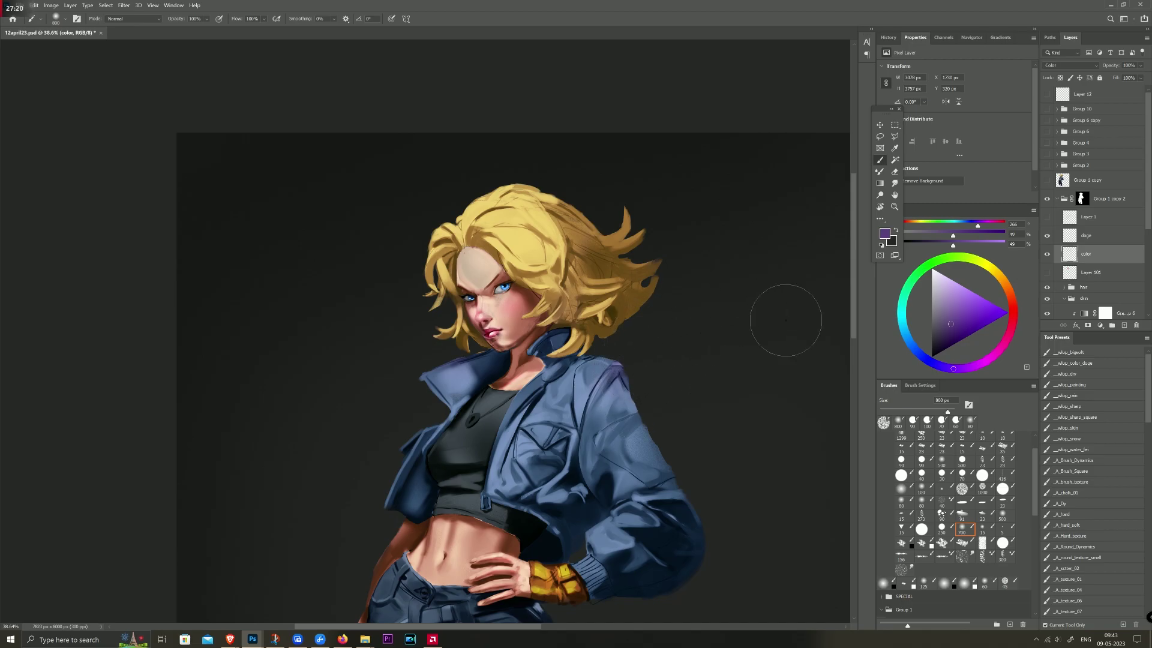
Step: On the doge layer, sample the jacket blue, lighten it to sky blue, and use a 50 px brush
{"action": "left_click", "coordinate": [1089, 235]}
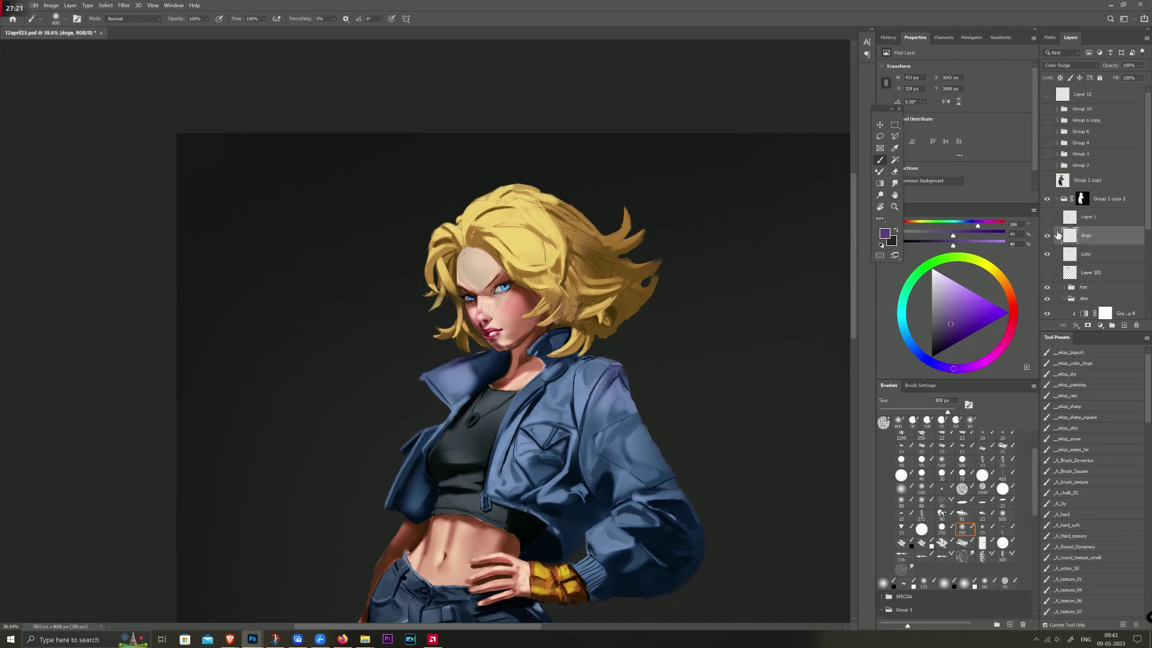
{"action": "left_click", "coordinate": [608, 378], "text": "alt"}
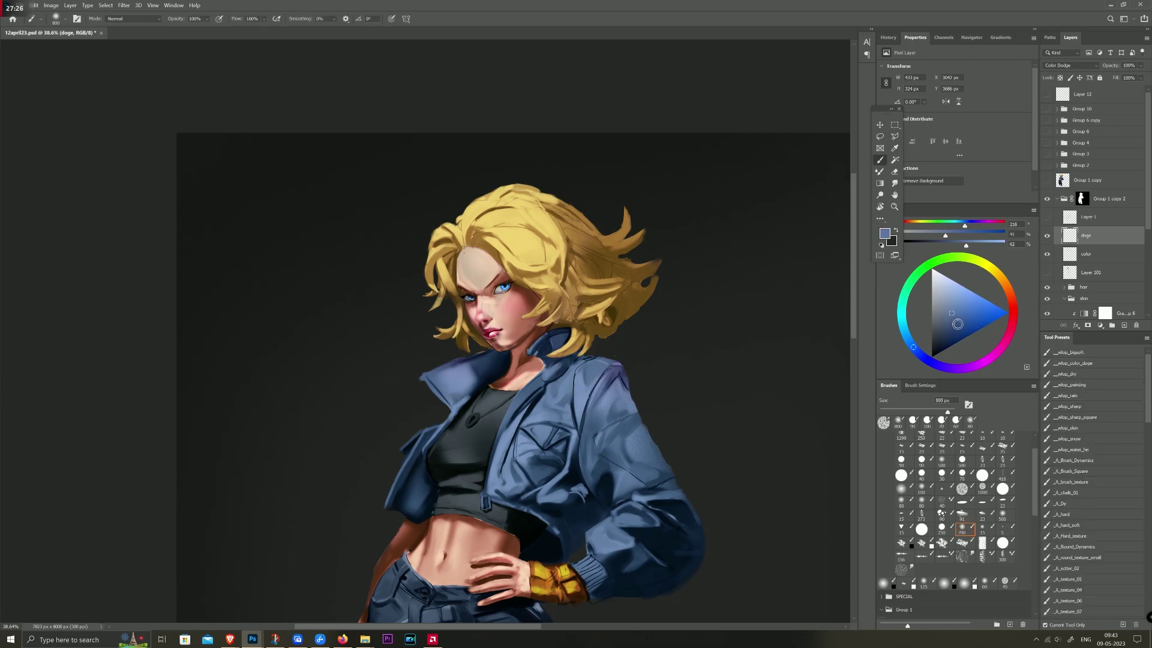
{"action": "left_click", "coordinate": [959, 305]}
{"action": "left_click_drag", "start_coordinate": [913, 346], "coordinate": [906, 333]}
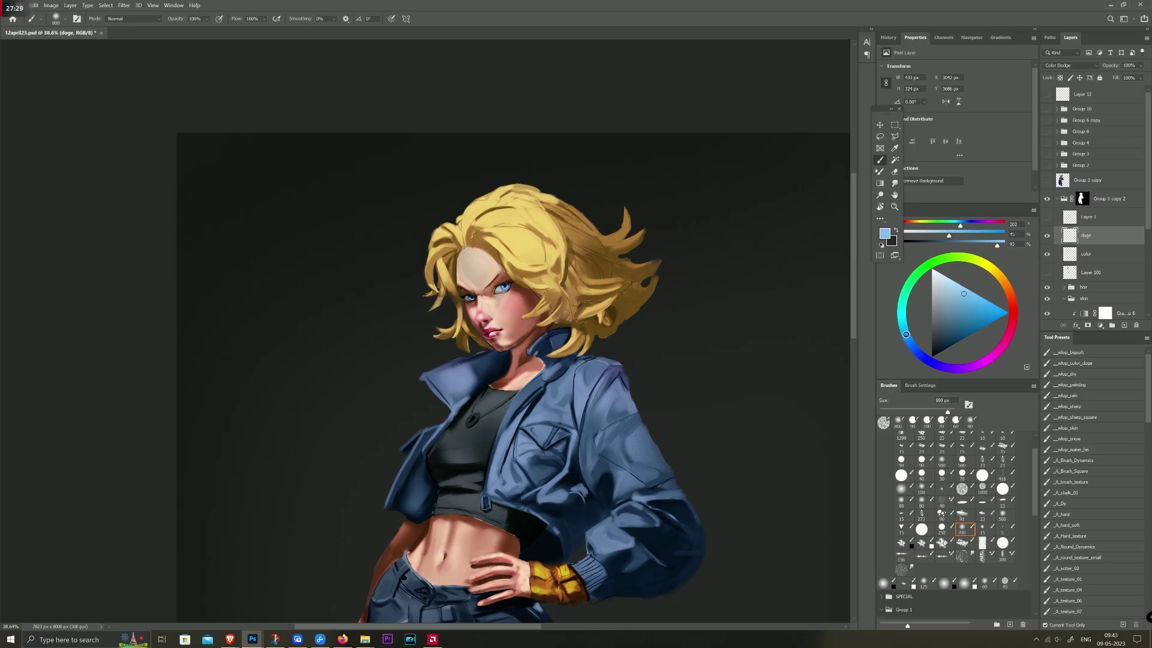
{"action": "key", "text": "bracketleft"}
{"action": "key", "text": "bracketleft"}
{"action": "key", "text": "bracketleft"}
{"action": "key", "text": "bracketleft"}
Step: Move down toward the legs and paint a 30 px sky-blue glow stroke on the figure
{"action": "scroll", "coordinate": [483, 467], "scroll_direction": "down", "scroll_amount": 5}
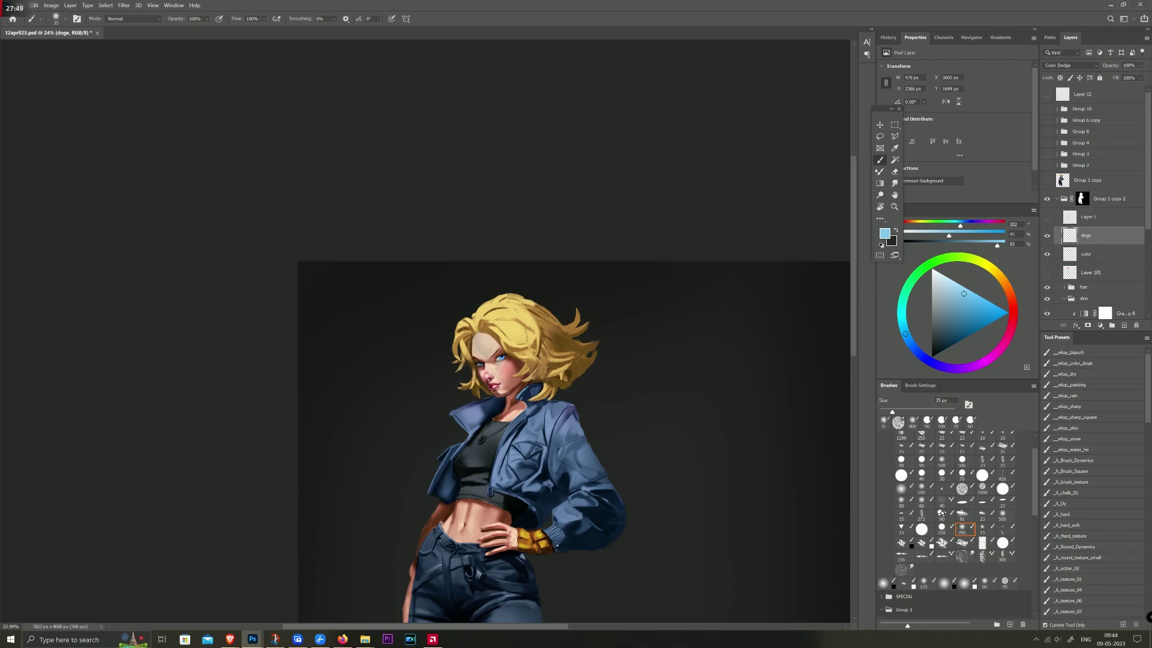
{"action": "scroll", "coordinate": [570, 365], "scroll_direction": "down", "scroll_amount": 5}
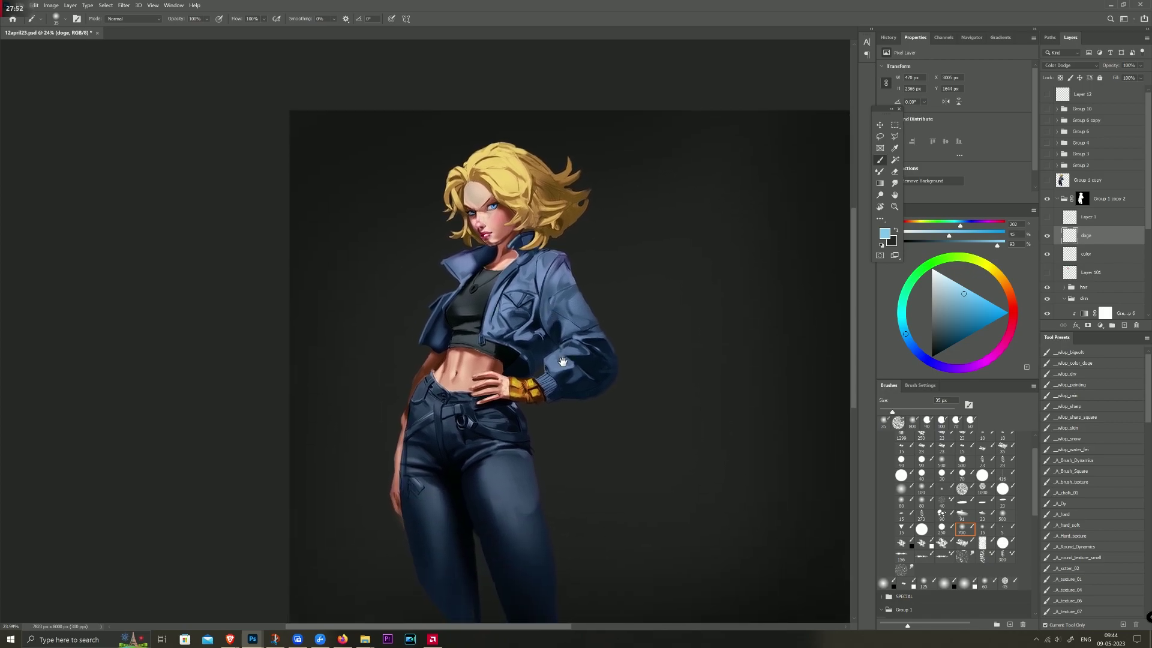
{"action": "scroll", "coordinate": [437, 481], "scroll_direction": "down", "scroll_amount": 1}
{"action": "scroll", "coordinate": [434, 484], "scroll_direction": "down", "scroll_amount": 1}
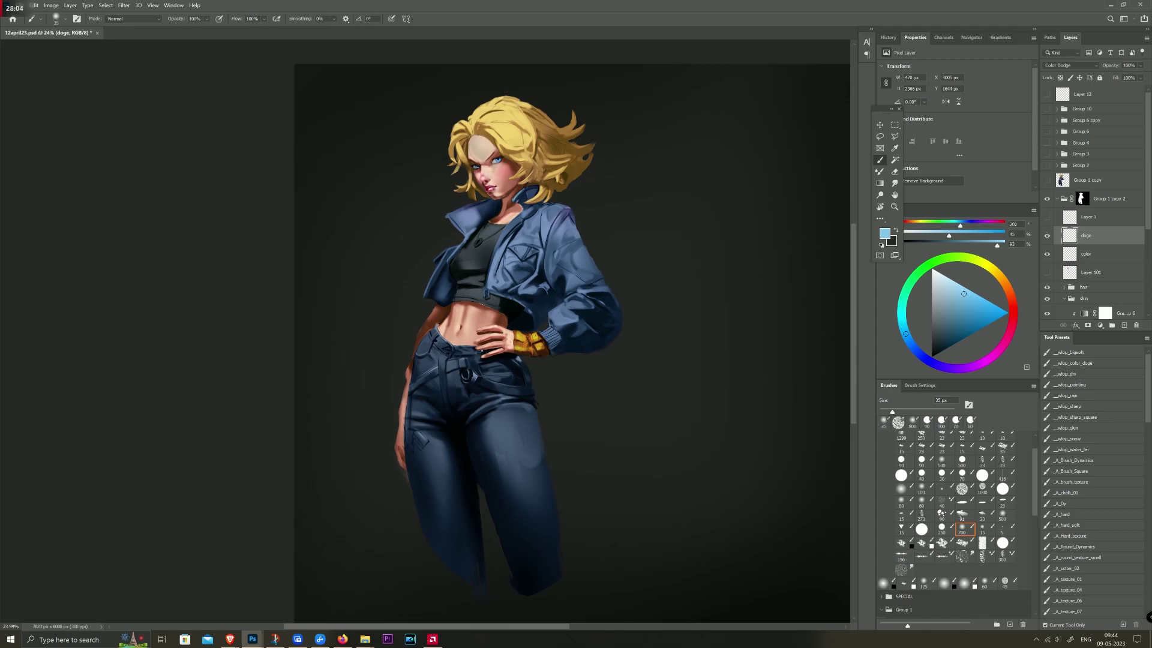
{"action": "key", "text": "bracketleft"}
{"action": "key", "text": "bracketright"}
{"action": "key", "text": "bracketright"}
{"action": "key", "text": "bracketright"}
{"action": "left_click_drag", "start_coordinate": [456, 282], "coordinate": [435, 300]}
Step: Add a new layer above doge, set it to Multiply, and name it 'multiply'
{"action": "left_click", "coordinate": [1123, 326]}
{"action": "left_click", "coordinate": [1080, 72]}
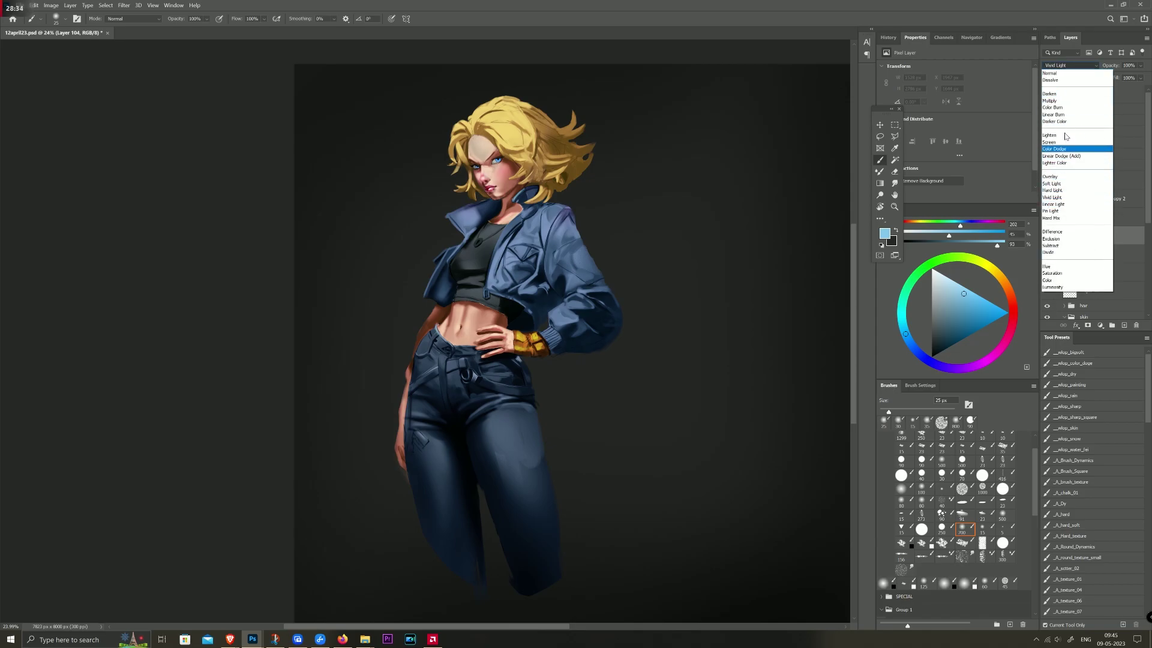
{"action": "left_click", "coordinate": [1073, 107]}
{"action": "double_click", "coordinate": [1095, 236]}
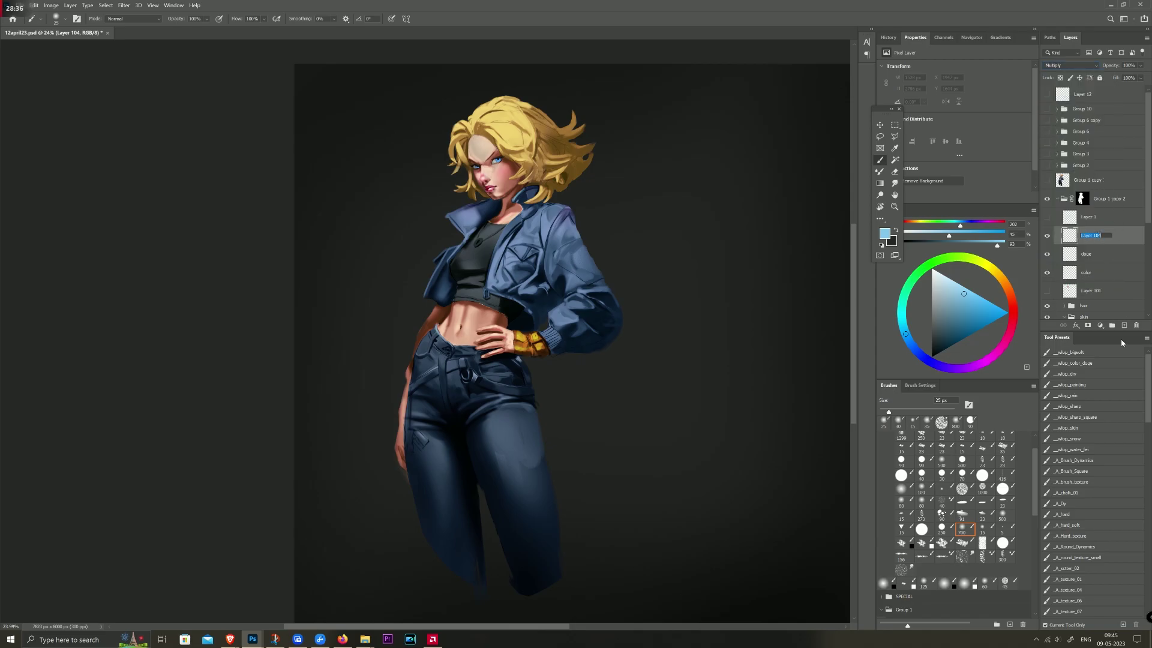
{"action": "type", "text": "multipl"}
{"action": "type", "text": "y"}
{"action": "key", "text": "Return"}
Step: Load the wlop_skin brush at 70 px with dark navy and begin shading the jacket
{"action": "left_click", "coordinate": [1076, 428]}
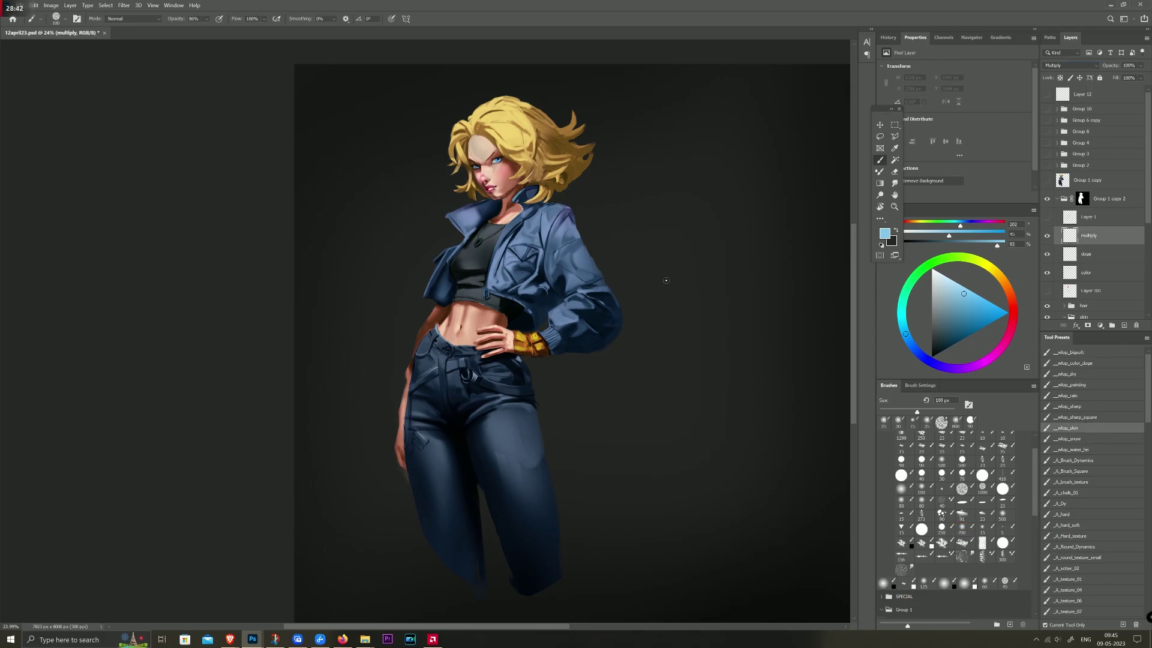
{"action": "scroll", "coordinate": [546, 191], "scroll_direction": "up", "scroll_amount": 3}
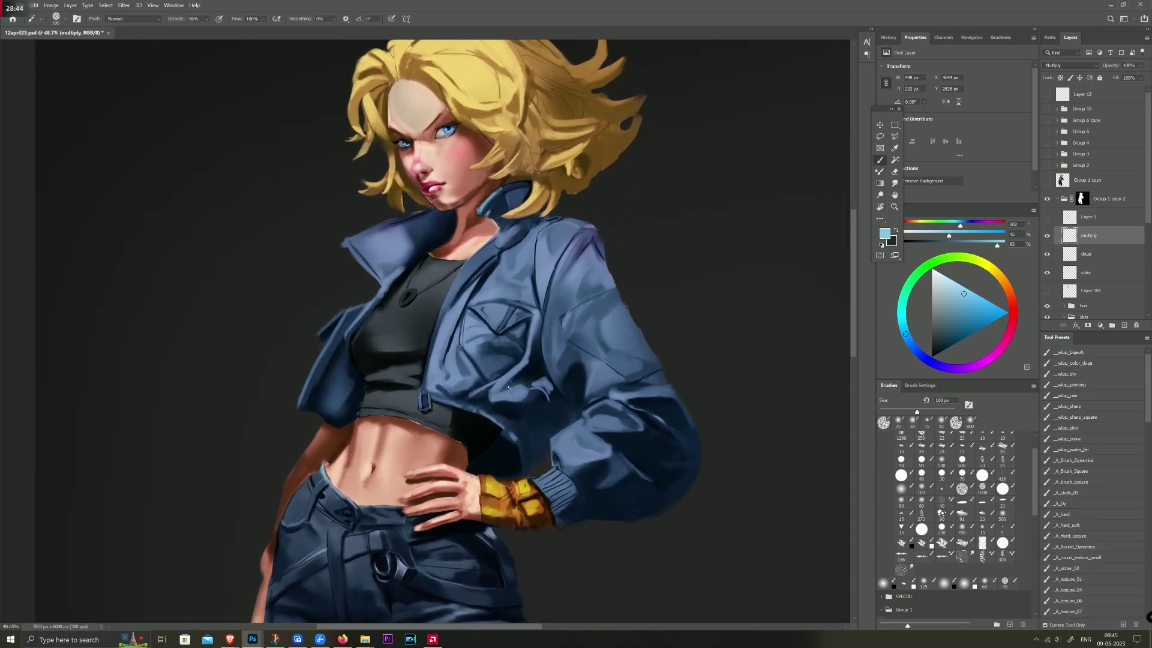
{"action": "key", "text": "bracketleft"}
{"action": "key", "text": "bracketleft"}
{"action": "key", "text": "bracketleft"}
{"action": "left_click_drag", "start_coordinate": [973, 303], "coordinate": [942, 344]}
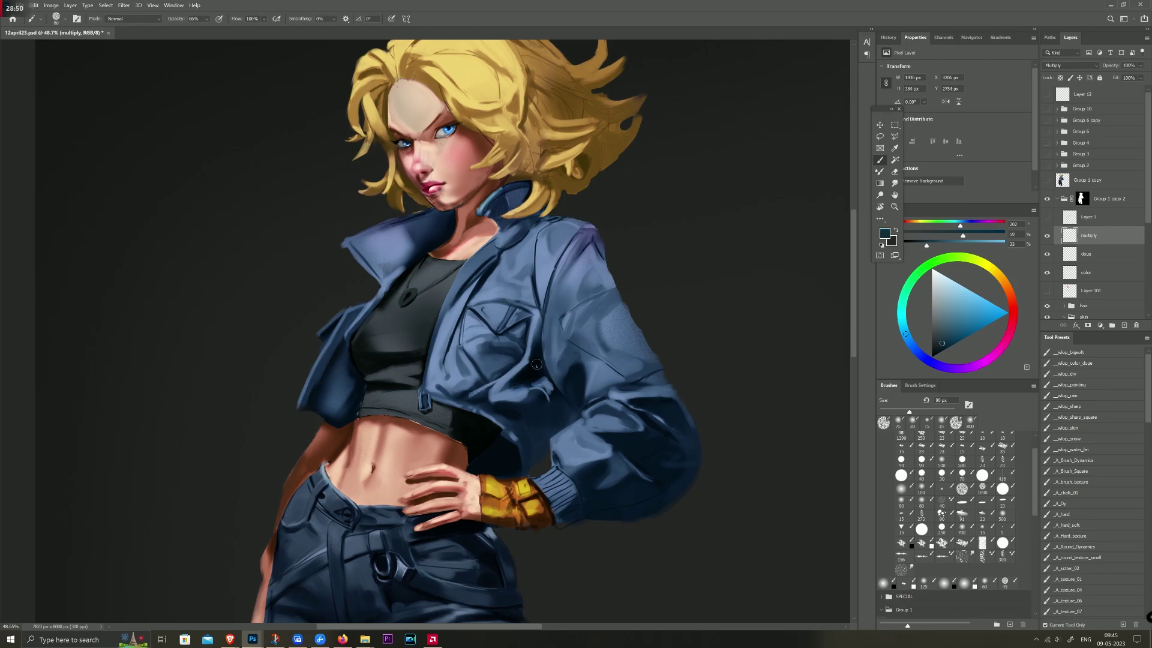
{"action": "key", "text": "e"}
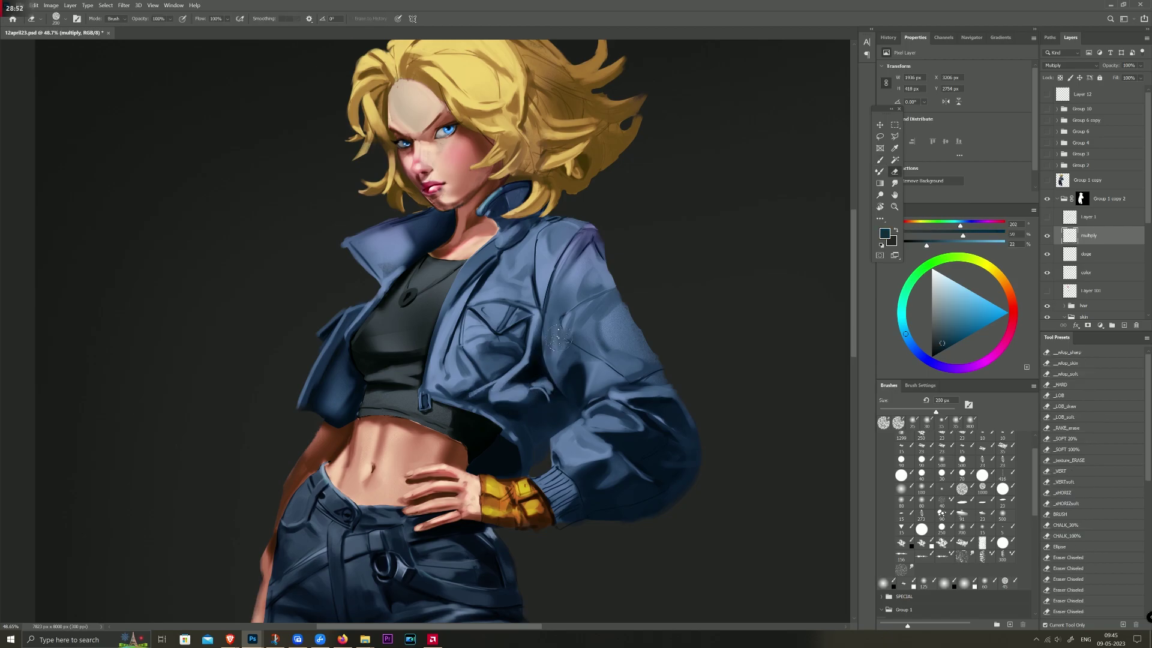
{"action": "key", "text": "b"}
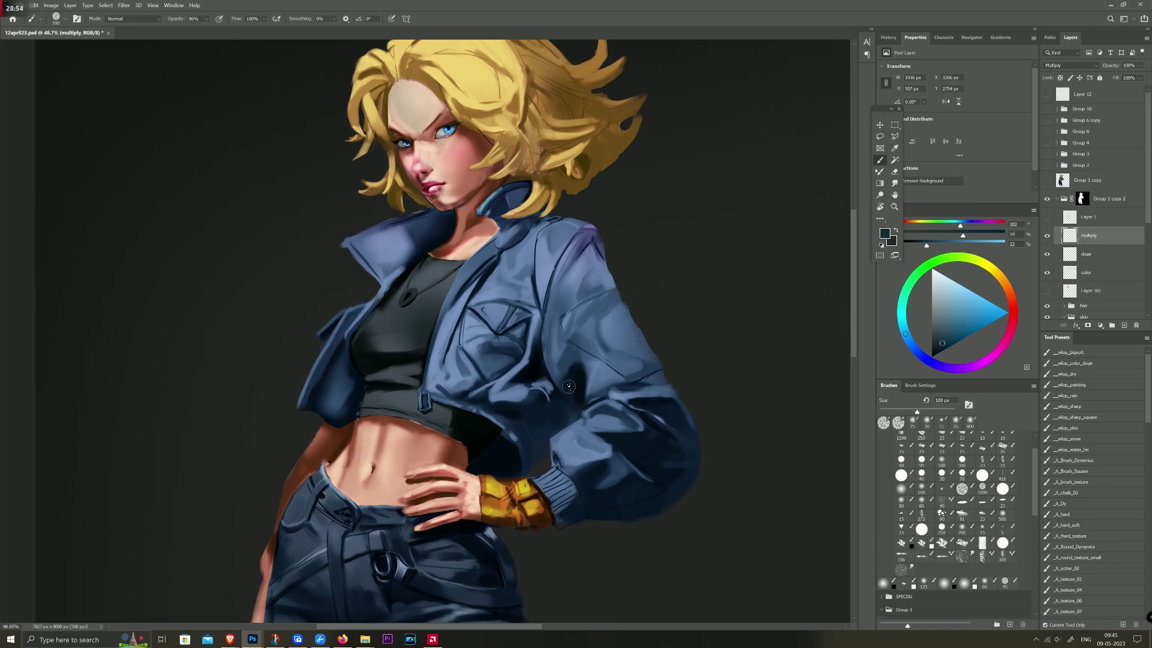
{"action": "key", "text": "e"}
{"action": "key", "text": "b"}
{"action": "key", "text": "e"}
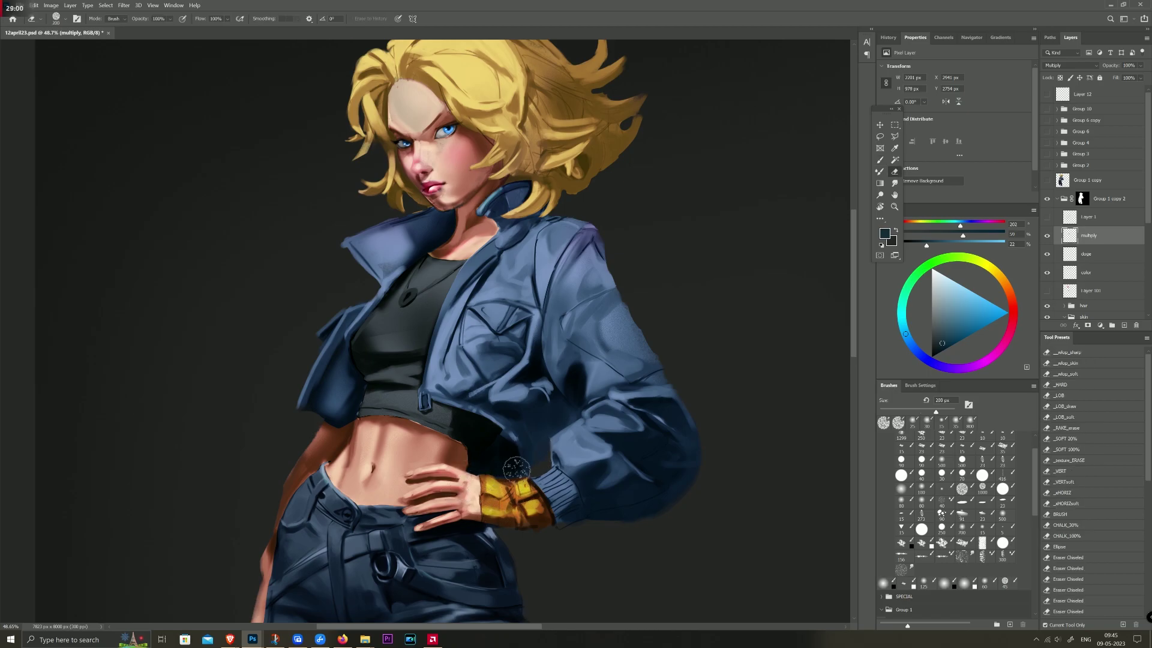
{"action": "key", "text": "b"}
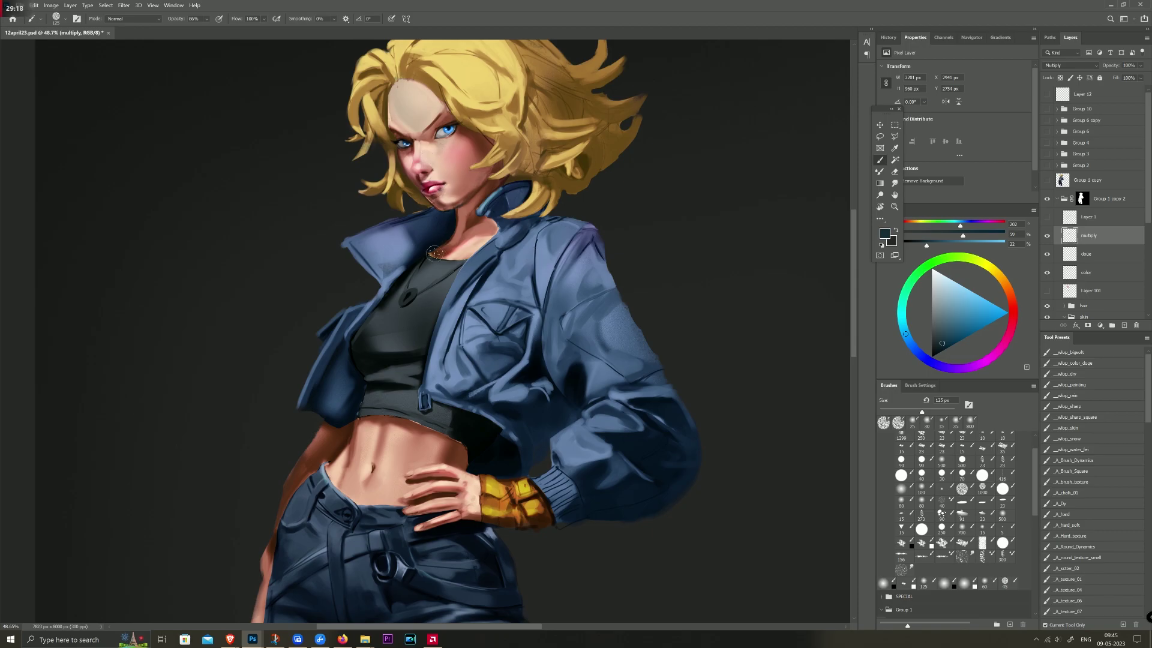
{"action": "key", "text": "bracketleft"}
{"action": "key", "text": "bracketleft"}
{"action": "key", "text": "bracketleft"}
{"action": "key", "text": "bracketleft"}
{"action": "key", "text": "bracketleft"}
{"action": "key", "text": "bracketleft"}
{"action": "key", "text": "bracketleft"}
{"action": "key", "text": "bracketleft"}
{"action": "key", "text": "bracketleft"}
{"action": "key", "text": "bracketright"}
{"action": "key", "text": "bracketright"}
{"action": "key", "text": "bracketright"}
{"action": "key", "text": "bracketright"}
{"action": "key", "text": "bracketright"}
Step: Darken the shadows at the neck and left jacket sleeve with violet, using a 175 px brush
{"action": "left_click_drag", "start_coordinate": [427, 252], "coordinate": [409, 201]}
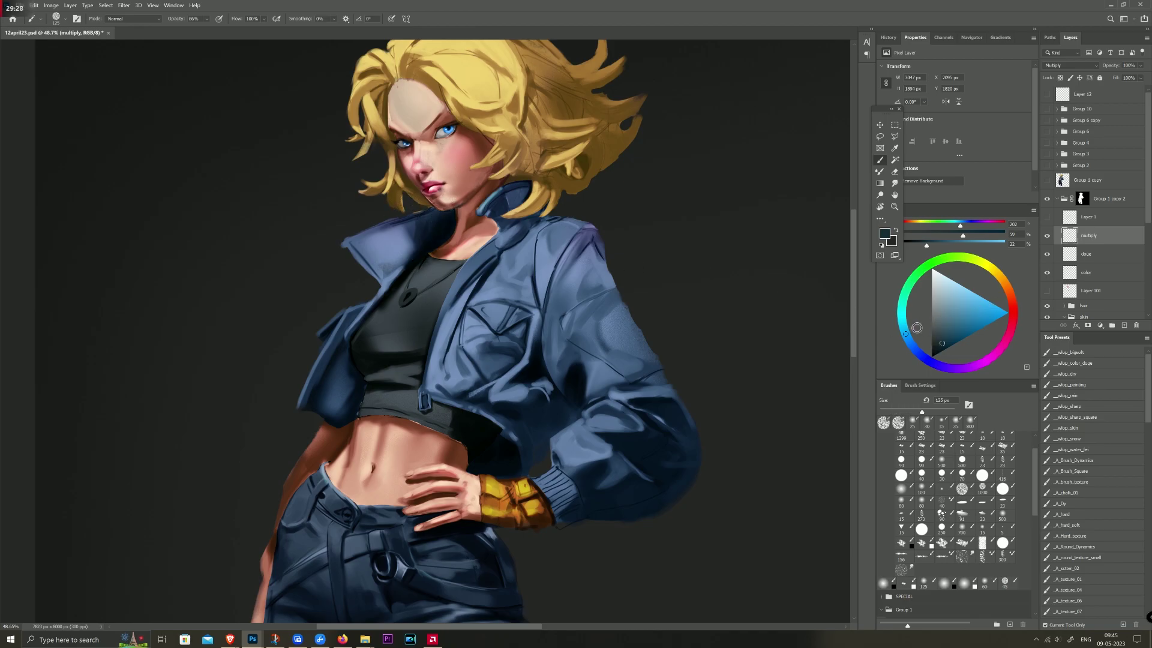
{"action": "left_click", "coordinate": [945, 368]}
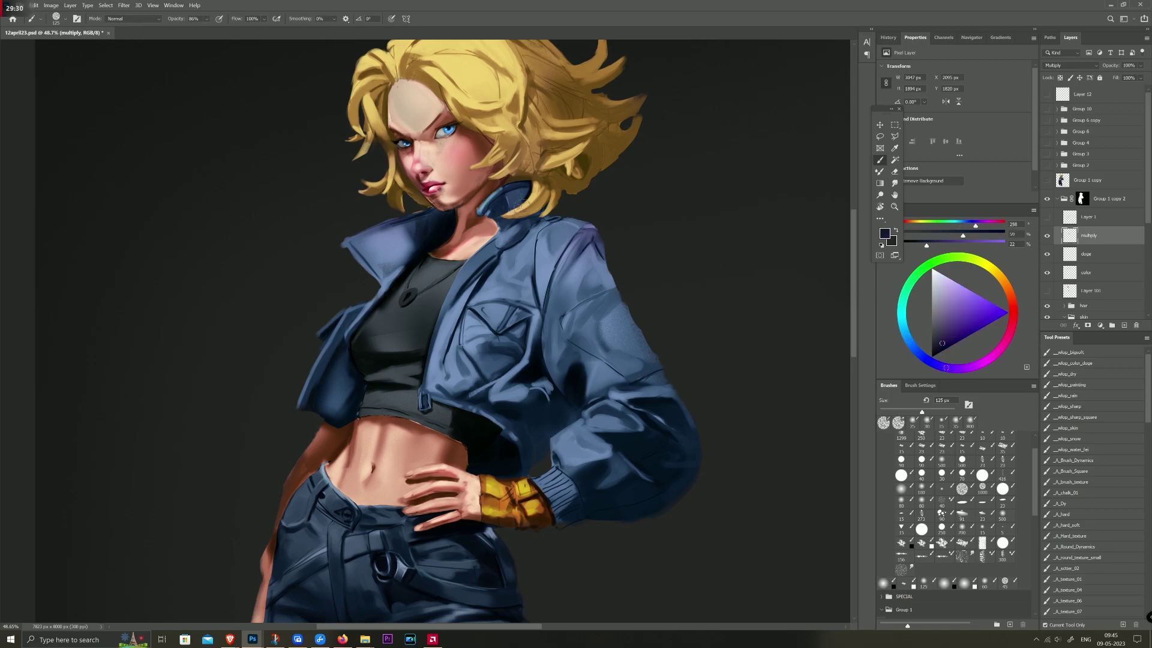
{"action": "key", "text": "e"}
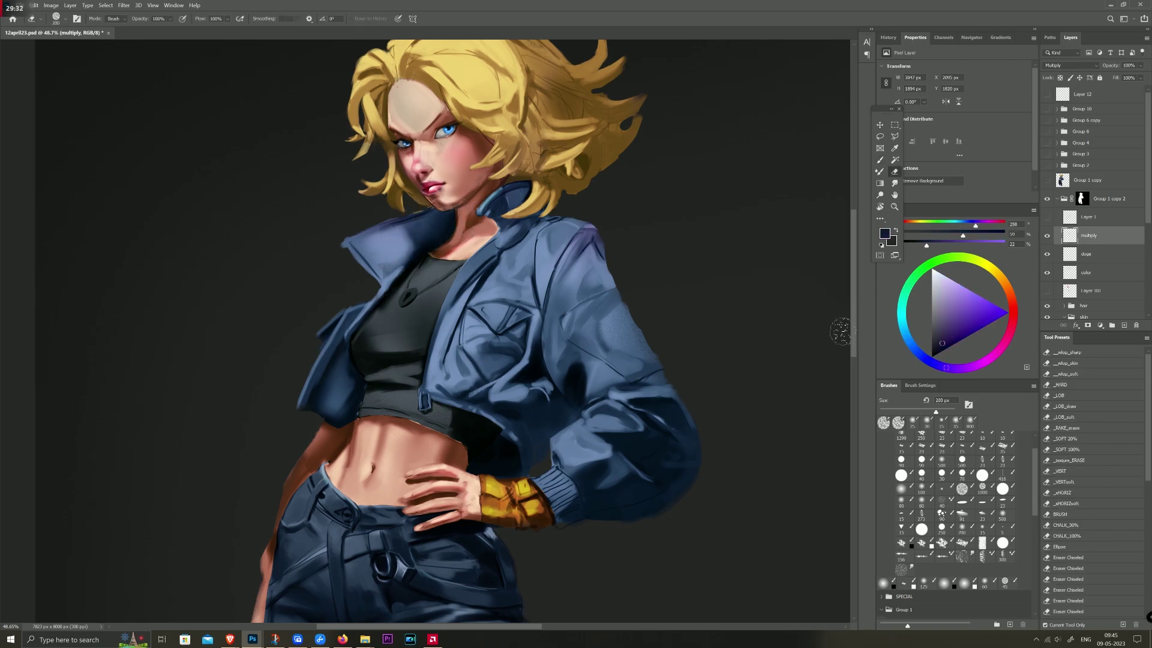
{"action": "left_click", "coordinate": [952, 339]}
{"action": "key", "text": "b"}
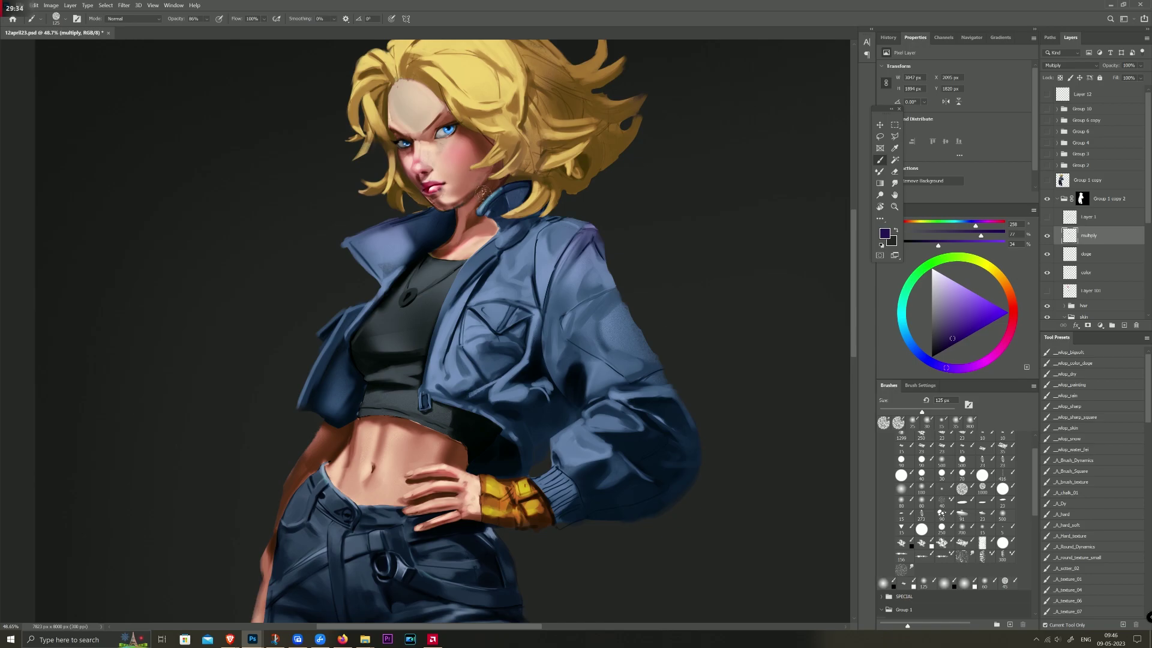
{"action": "key", "text": "e"}
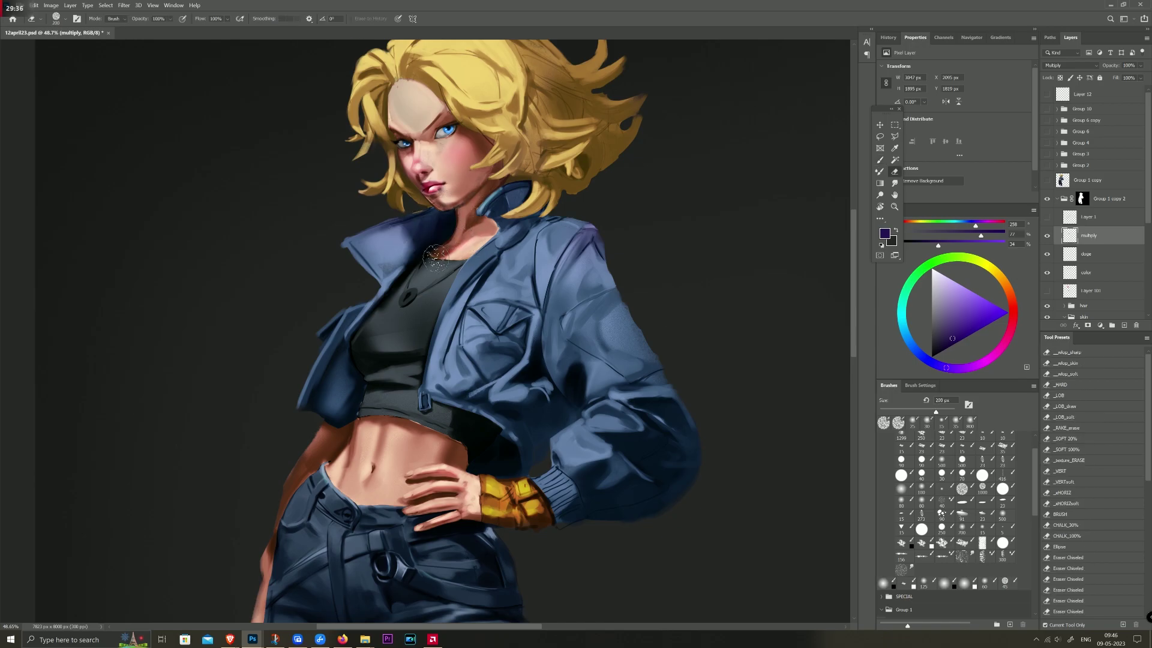
{"action": "key", "text": "b"}
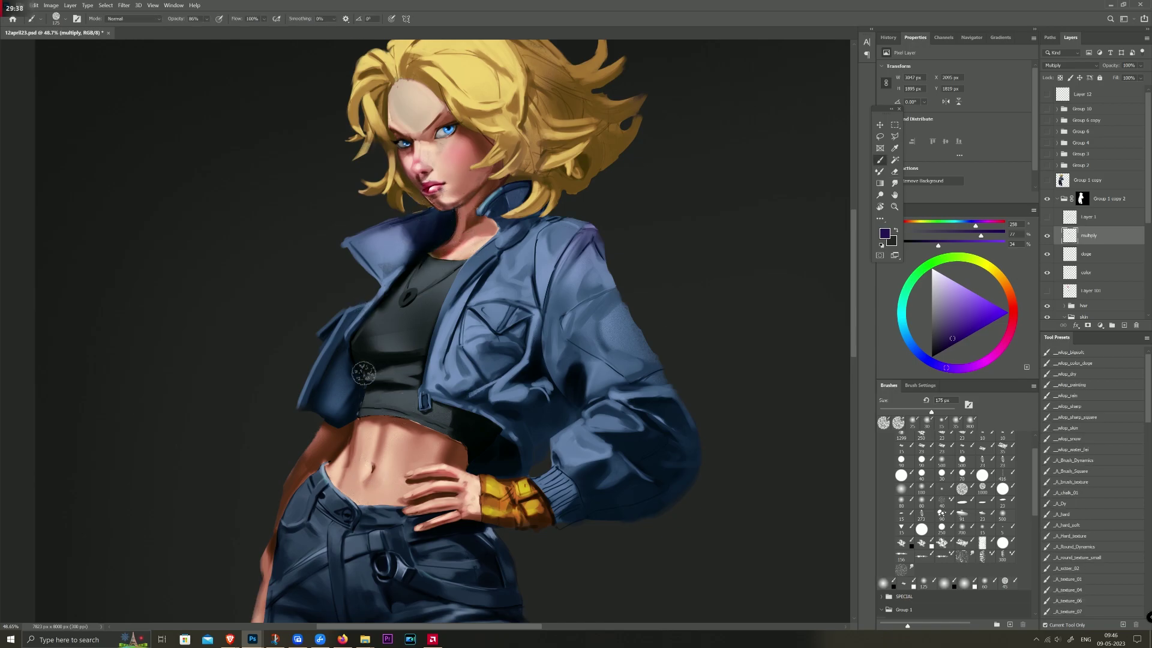
{"action": "left_click_drag", "start_coordinate": [330, 414], "coordinate": [359, 340]}
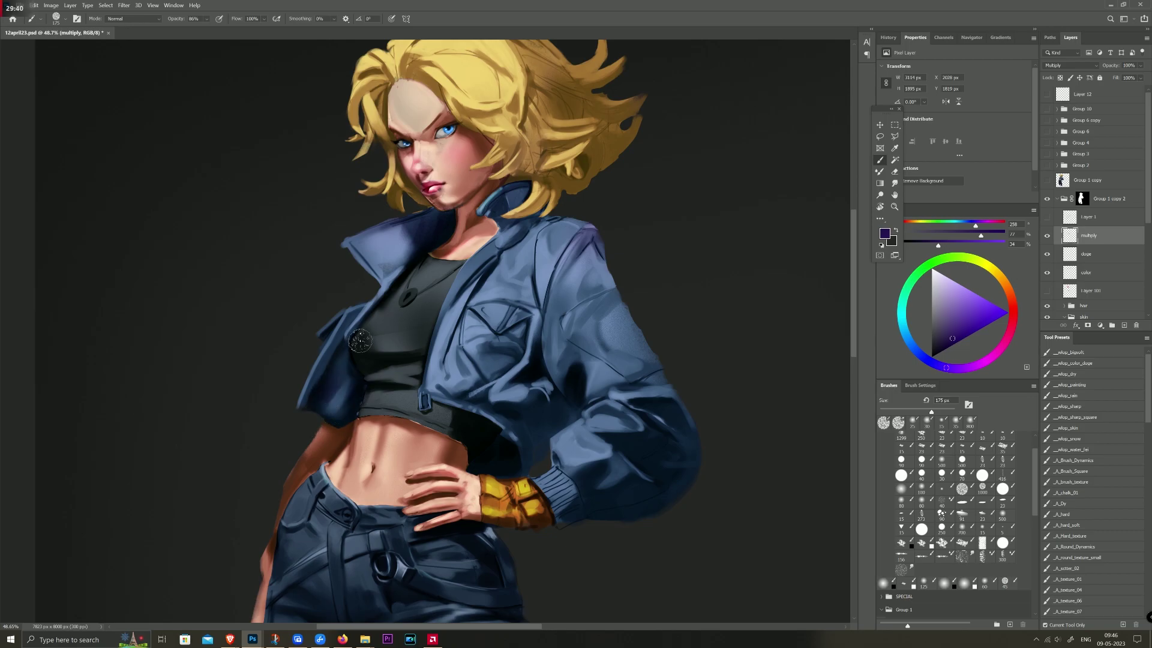
{"action": "key", "text": "e"}
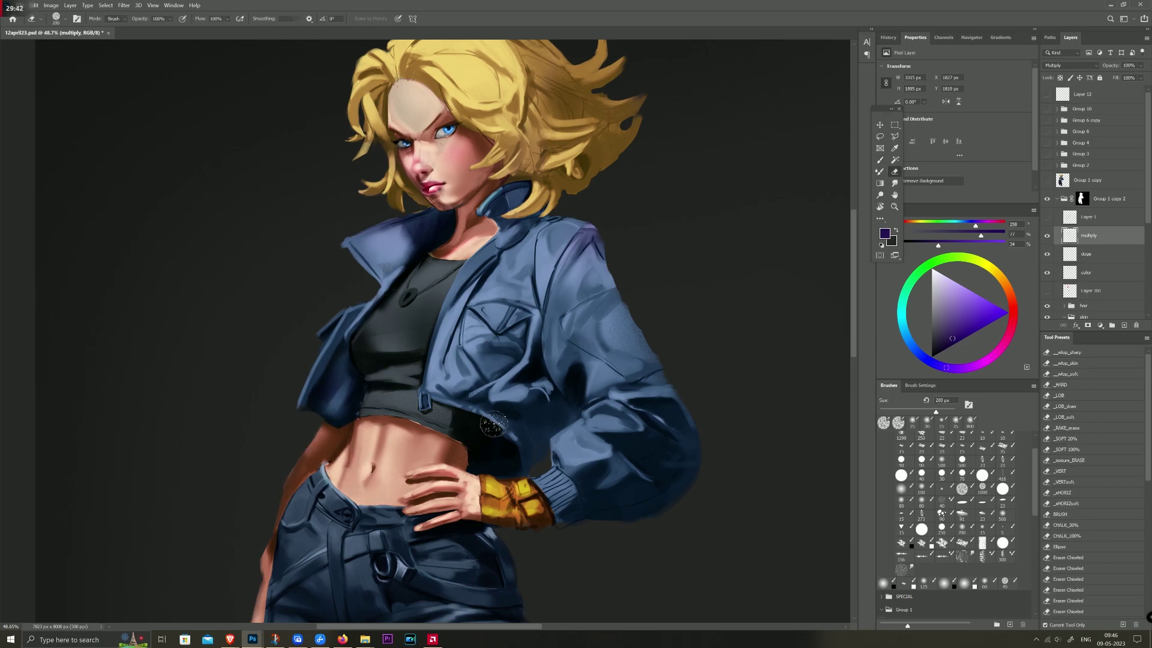
{"action": "key", "text": "b"}
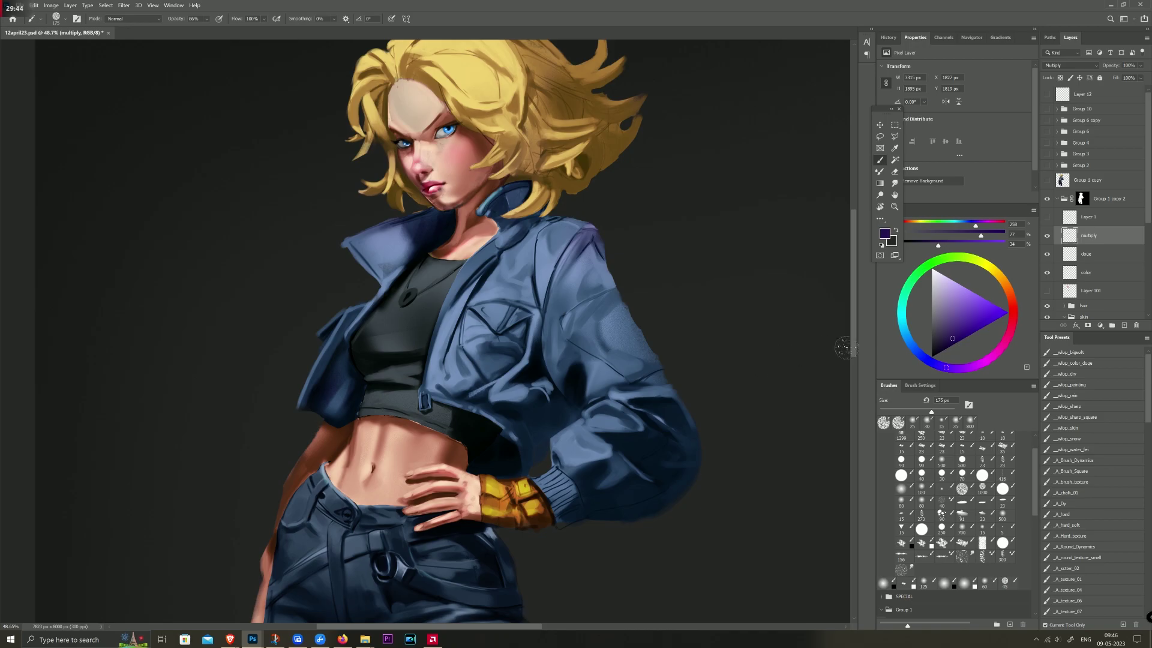
Step: Choose a magenta-purple and erase back the purple patch near the jacket elbow
{"action": "left_click", "coordinate": [531, 508], "text": "alt"}
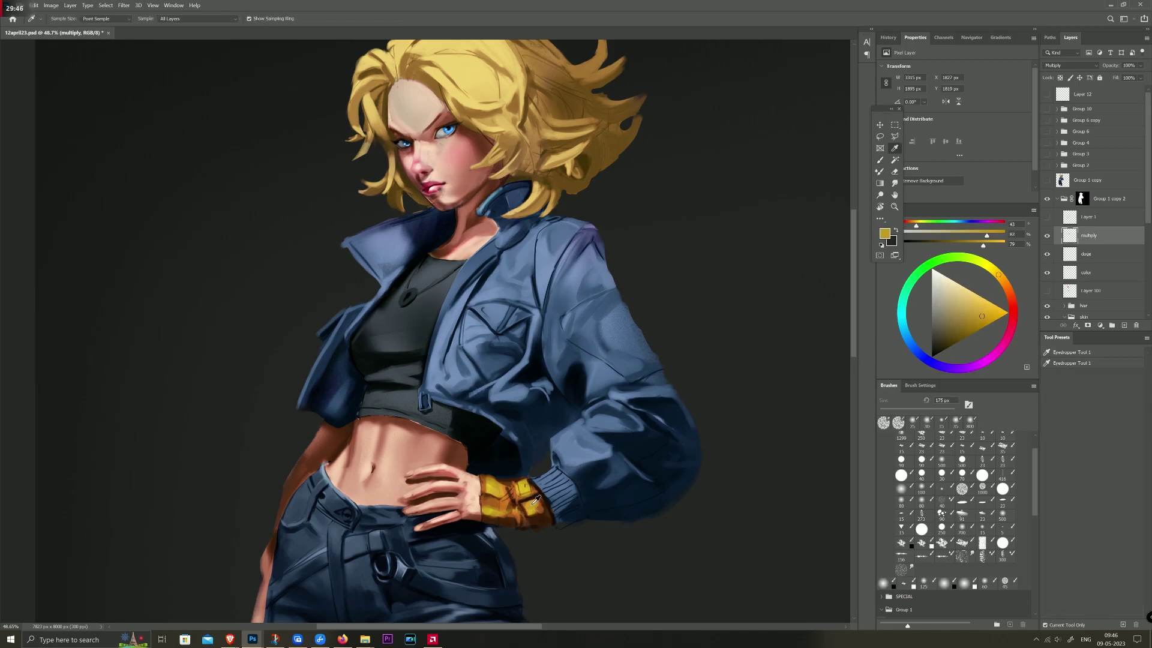
{"action": "key", "text": "e"}
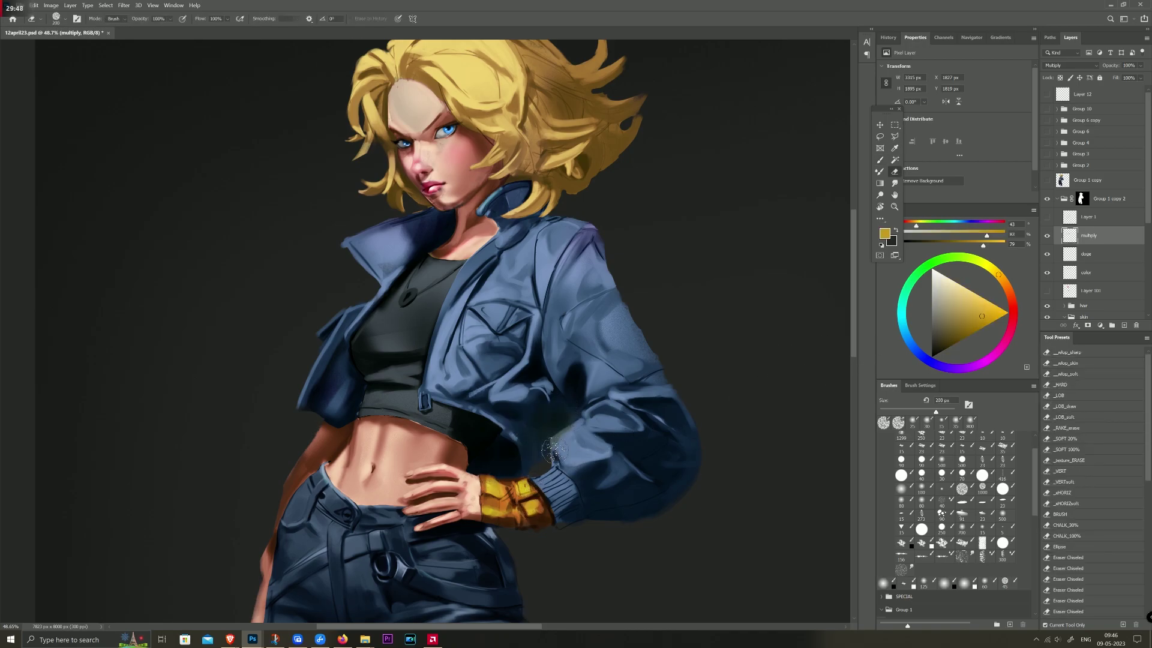
{"action": "key", "text": "b"}
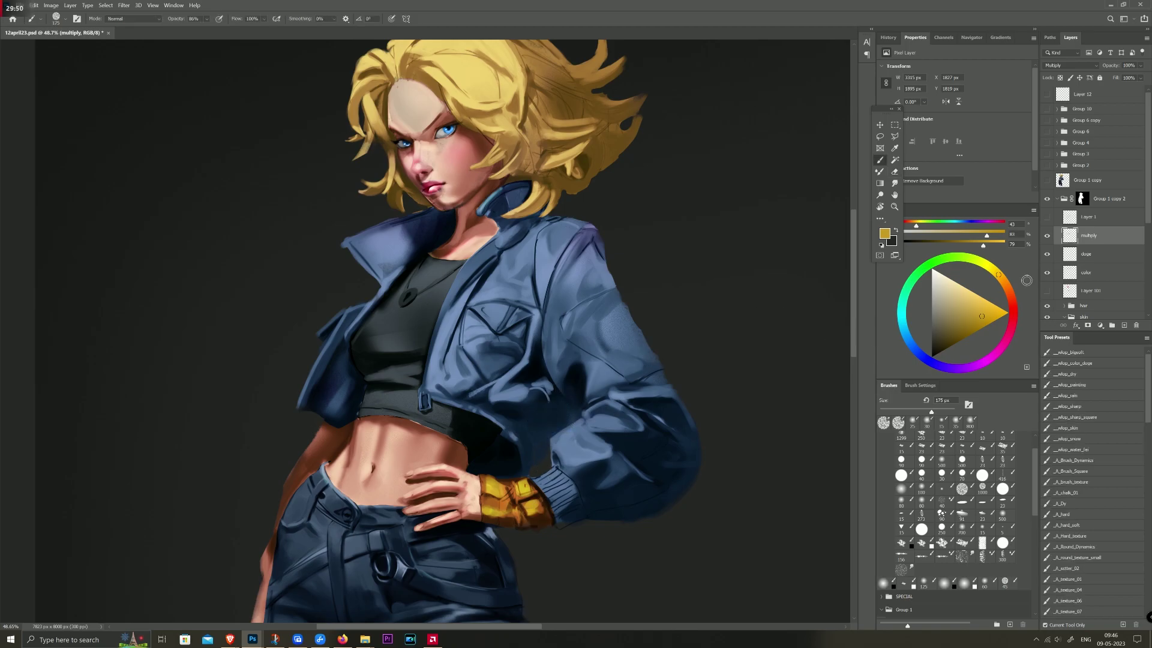
{"action": "left_click_drag", "start_coordinate": [934, 364], "coordinate": [987, 358]}
{"action": "left_click", "coordinate": [961, 332]}
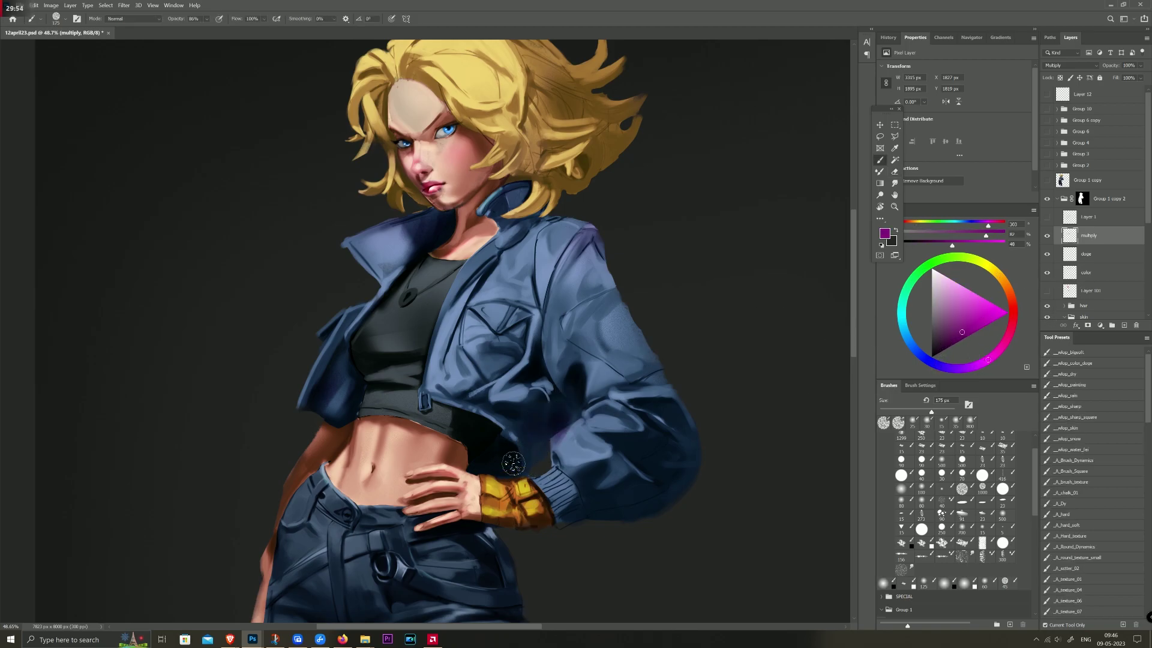
{"action": "key", "text": "e"}
{"action": "left_click_drag", "start_coordinate": [570, 394], "coordinate": [531, 437]}
{"action": "key", "text": "b"}
{"action": "left_click_drag", "start_coordinate": [564, 559], "coordinate": [640, 293]}
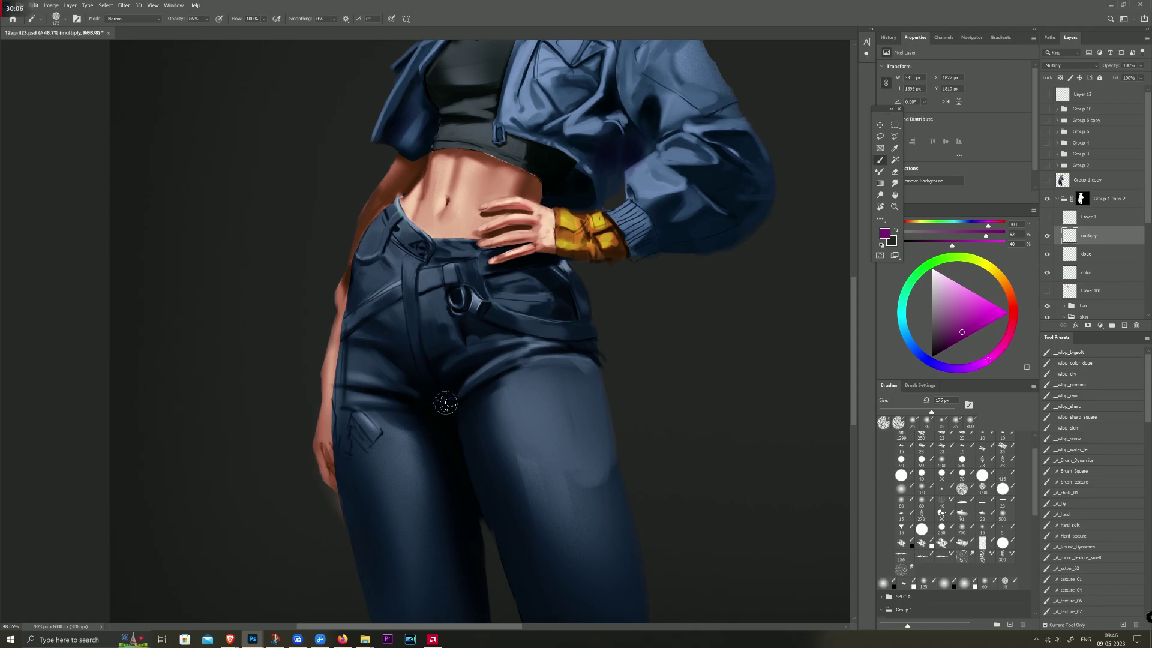
Step: Set a dark, desaturated violet at hue 266 and a 100 px brush for shading
{"action": "left_click", "coordinate": [954, 368]}
{"action": "left_click_drag", "start_coordinate": [961, 332], "coordinate": [951, 340]}
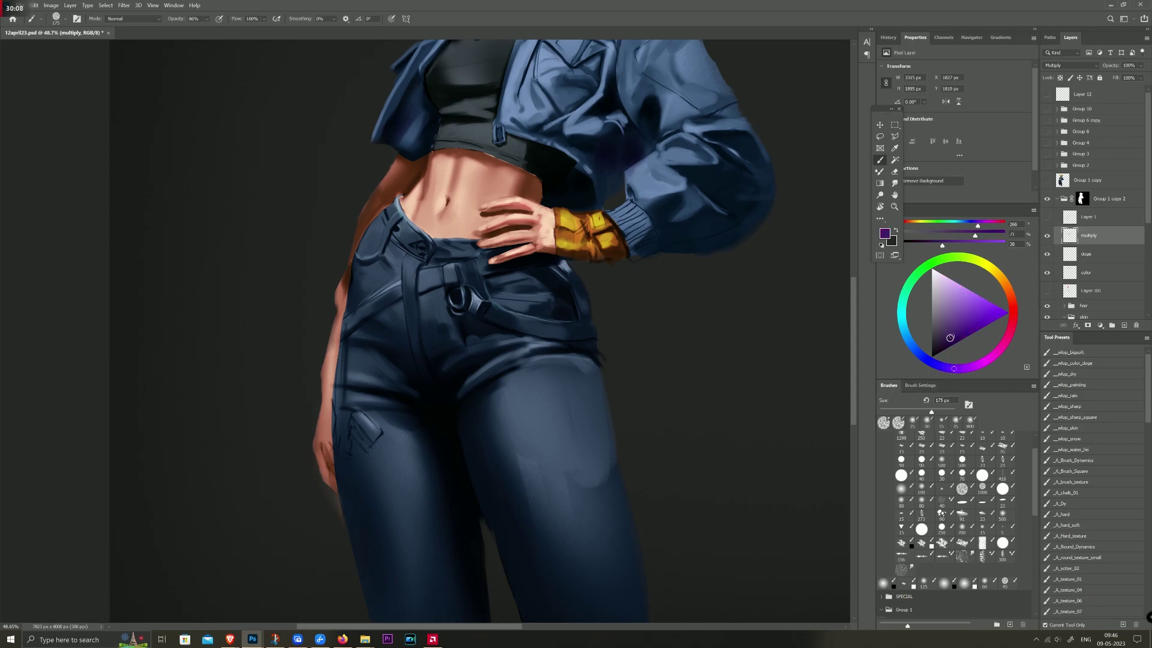
{"action": "key", "text": "bracketleft"}
{"action": "key", "text": "bracketleft"}
{"action": "key", "text": "bracketleft"}
{"action": "key", "text": "bracketleft"}
{"action": "key", "text": "bracketright"}
{"action": "key", "text": "bracketright"}
{"action": "key", "text": "bracketleft"}
{"action": "key", "text": "bracketleft"}
{"action": "key", "text": "bracketleft"}
{"action": "key", "text": "bracketleft"}
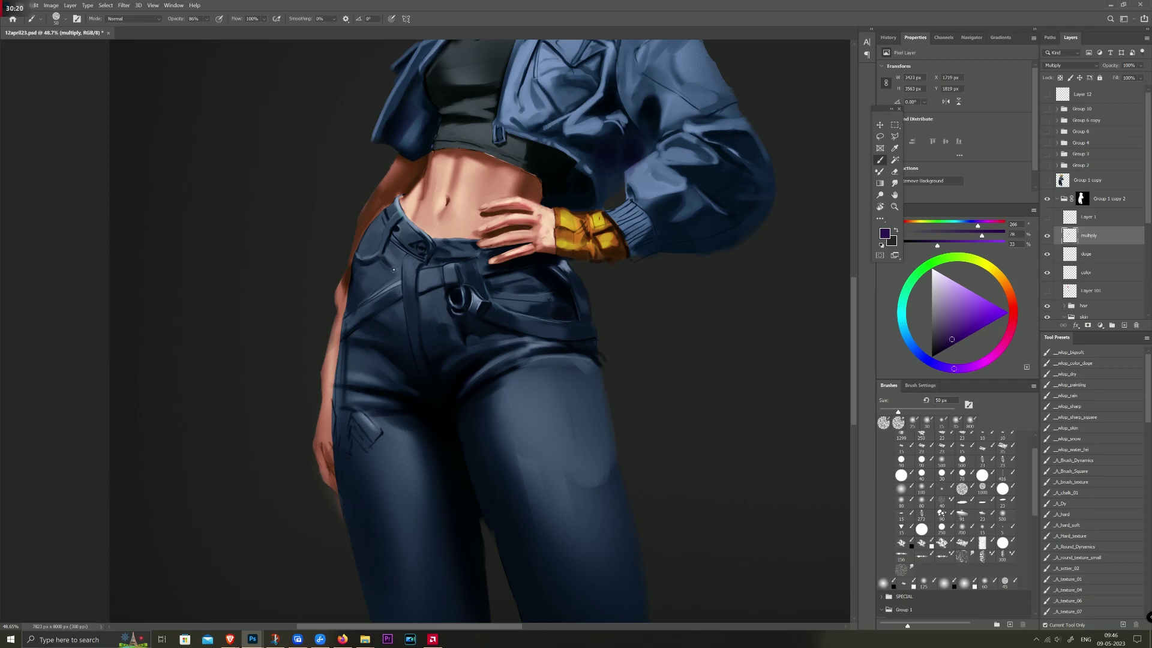
{"action": "left_click_drag", "start_coordinate": [497, 225], "coordinate": [451, 431]}
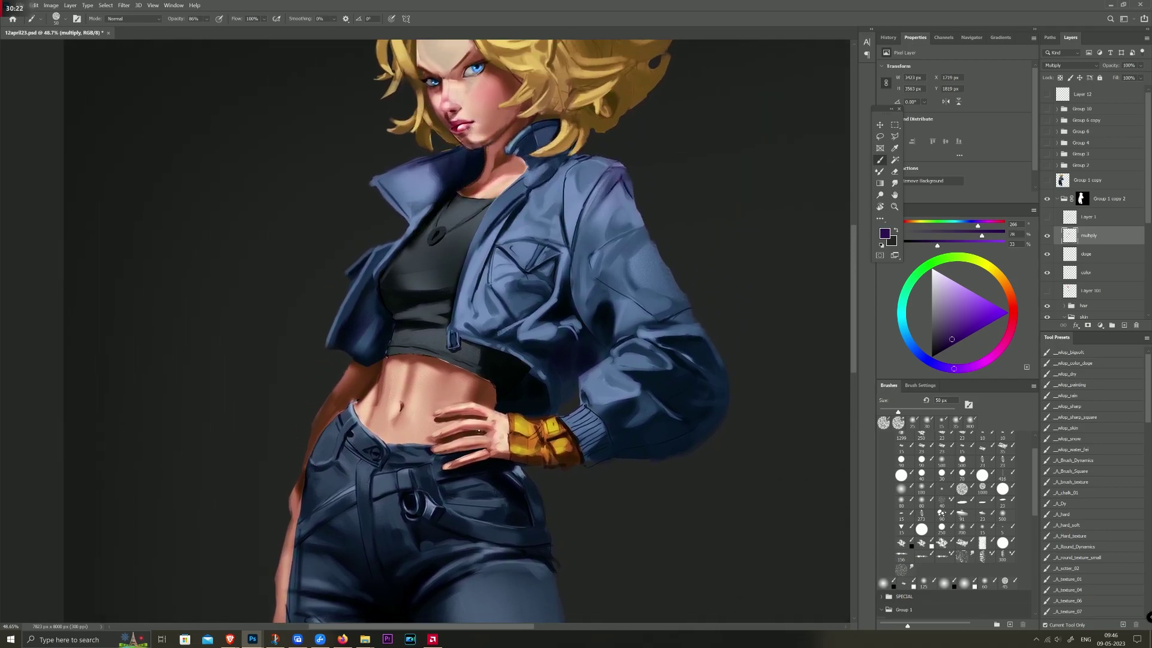
{"action": "key", "text": "bracketright"}
{"action": "key", "text": "bracketright"}
{"action": "key", "text": "bracketright"}
{"action": "key", "text": "bracketright"}
{"action": "key", "text": "bracketright"}
{"action": "key", "text": "bracketright"}
{"action": "key", "text": "bracketright"}
{"action": "key", "text": "bracketright"}
{"action": "key", "text": "e"}
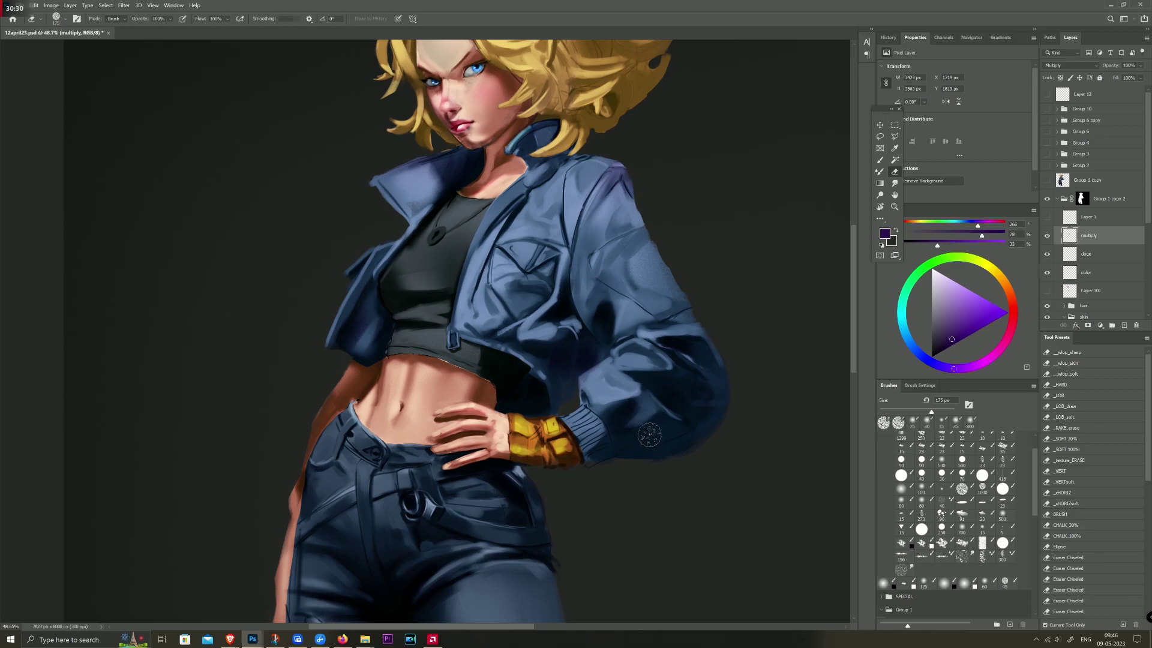
{"action": "key", "text": "b"}
{"action": "left_click_drag", "start_coordinate": [575, 283], "coordinate": [563, 430]}
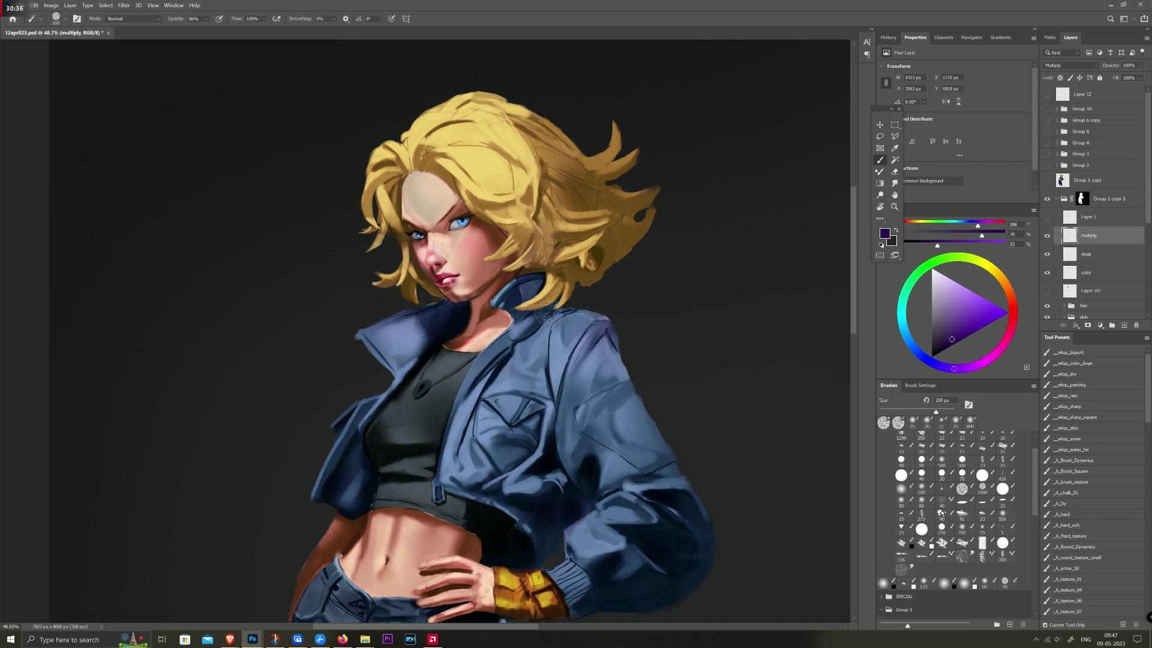
Step: Erase stray marks near the jacket collar with a 150 px eraser
{"action": "key", "text": "e"}
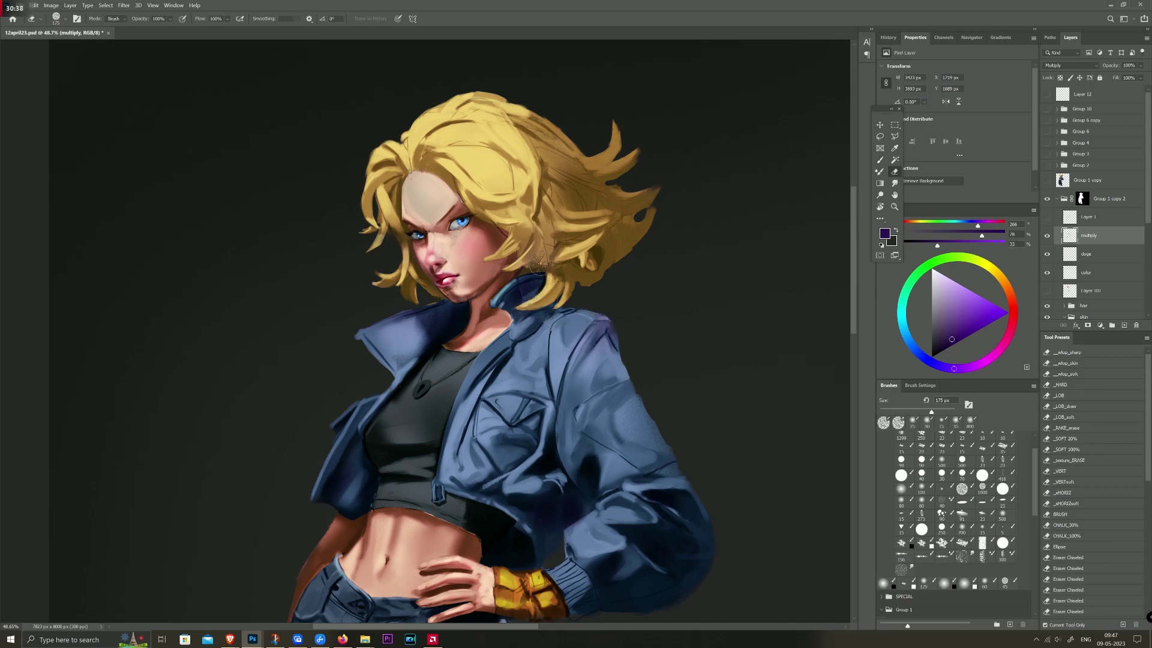
{"action": "left_click_drag", "start_coordinate": [538, 266], "coordinate": [524, 312]}
{"action": "key", "text": "bracketleft"}
{"action": "key", "text": "b"}
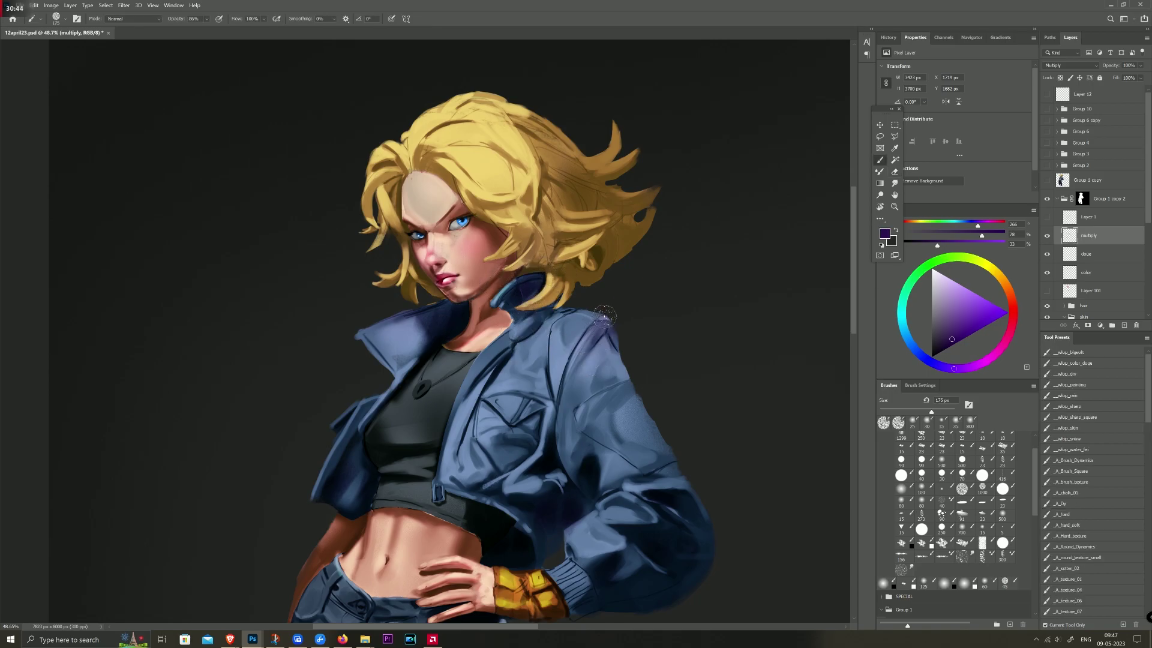
Step: Sample the hair's golden brown, shift it toward orange, and paint 90 px hair shadows
{"action": "key", "text": "i"}
{"action": "left_click", "coordinate": [564, 298]}
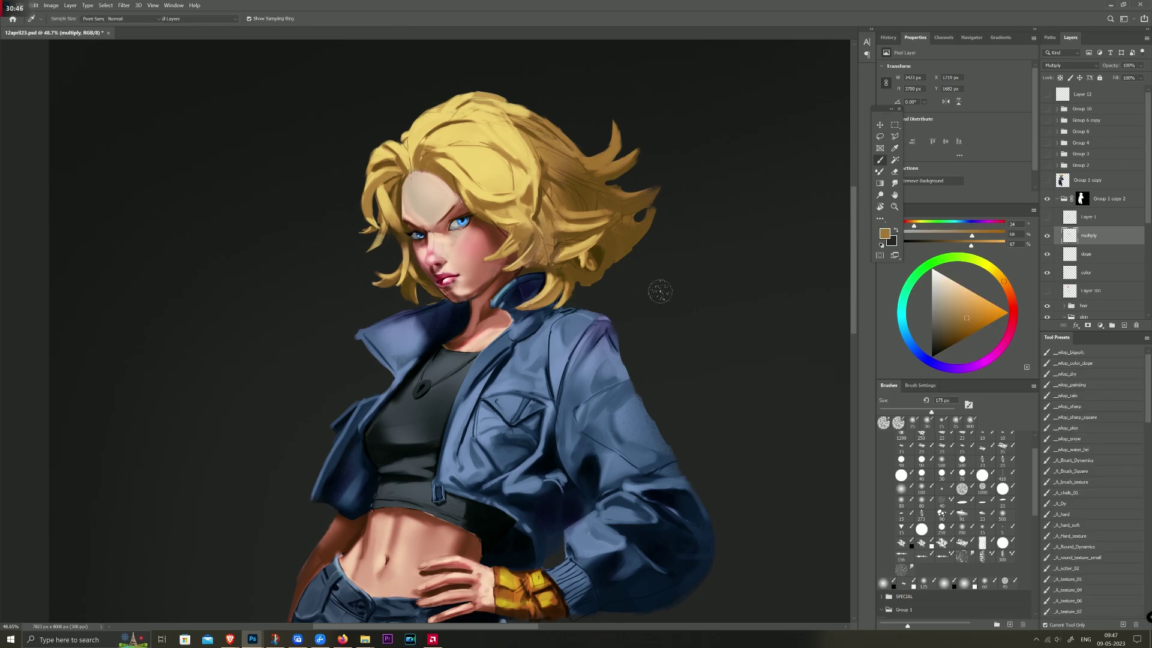
{"action": "key", "text": "b"}
{"action": "left_click_drag", "start_coordinate": [1002, 281], "coordinate": [1007, 287]}
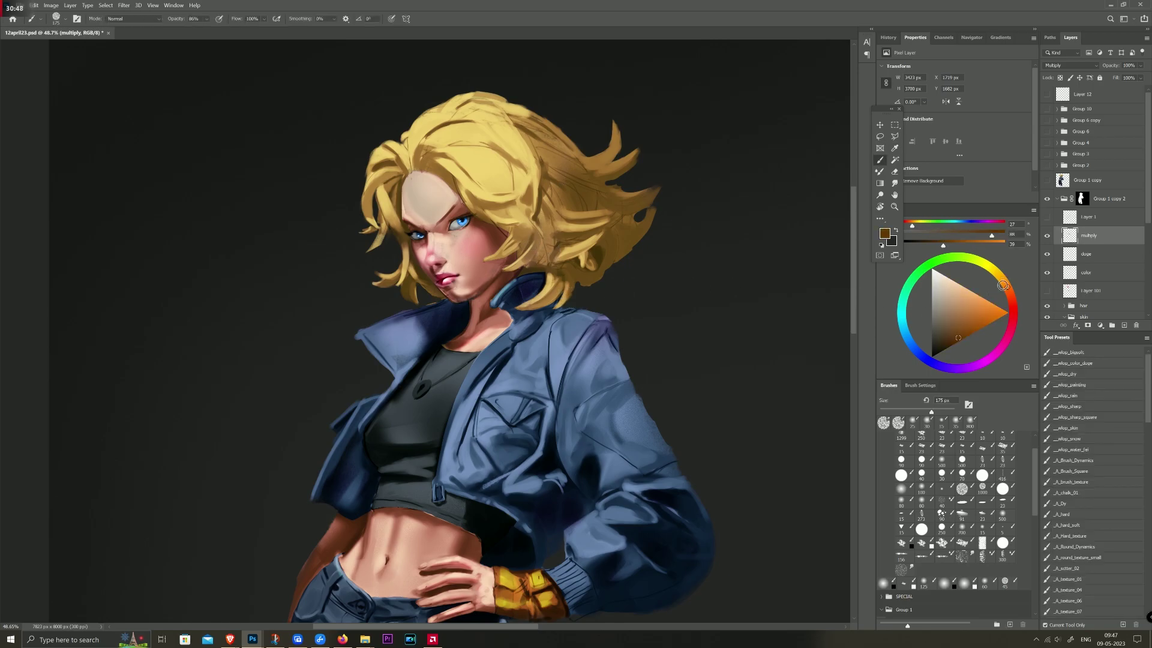
{"action": "key", "text": "bracketleft"}
{"action": "key", "text": "bracketleft"}
{"action": "key", "text": "bracketleft"}
{"action": "key", "text": "bracketleft"}
{"action": "left_click_drag", "start_coordinate": [511, 237], "coordinate": [533, 233]}
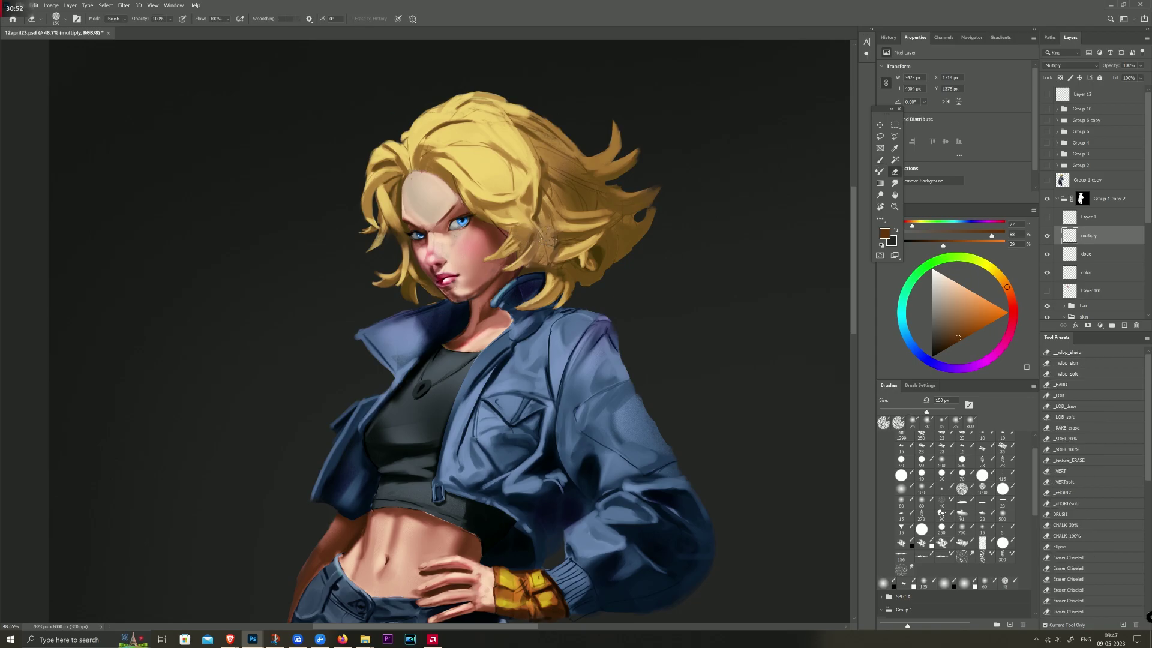
{"action": "left_click", "coordinate": [967, 326]}
{"action": "left_click_drag", "start_coordinate": [967, 326], "coordinate": [973, 326]}
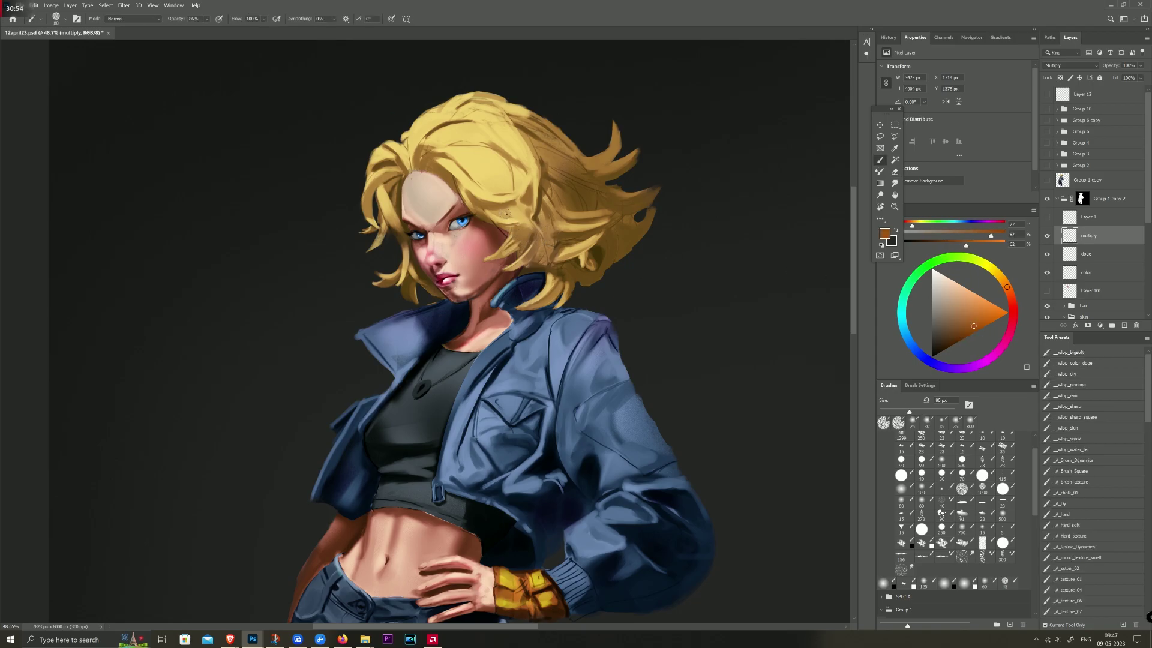
{"action": "mouse_move", "coordinate": [511, 240]}
{"action": "left_mouse_down"}
{"action": "mouse_move", "coordinate": [532, 228]}
{"action": "mouse_move", "coordinate": [529, 216]}
{"action": "mouse_move", "coordinate": [510, 255]}
{"action": "mouse_move", "coordinate": [525, 226]}
{"action": "mouse_move", "coordinate": [495, 253]}
{"action": "left_mouse_up"}
Step: Refine the upper hair strokes, erasing excess and lightening dark marks near the right eye
{"action": "key", "text": "e"}
{"action": "key", "text": "b"}
{"action": "key", "text": "e"}
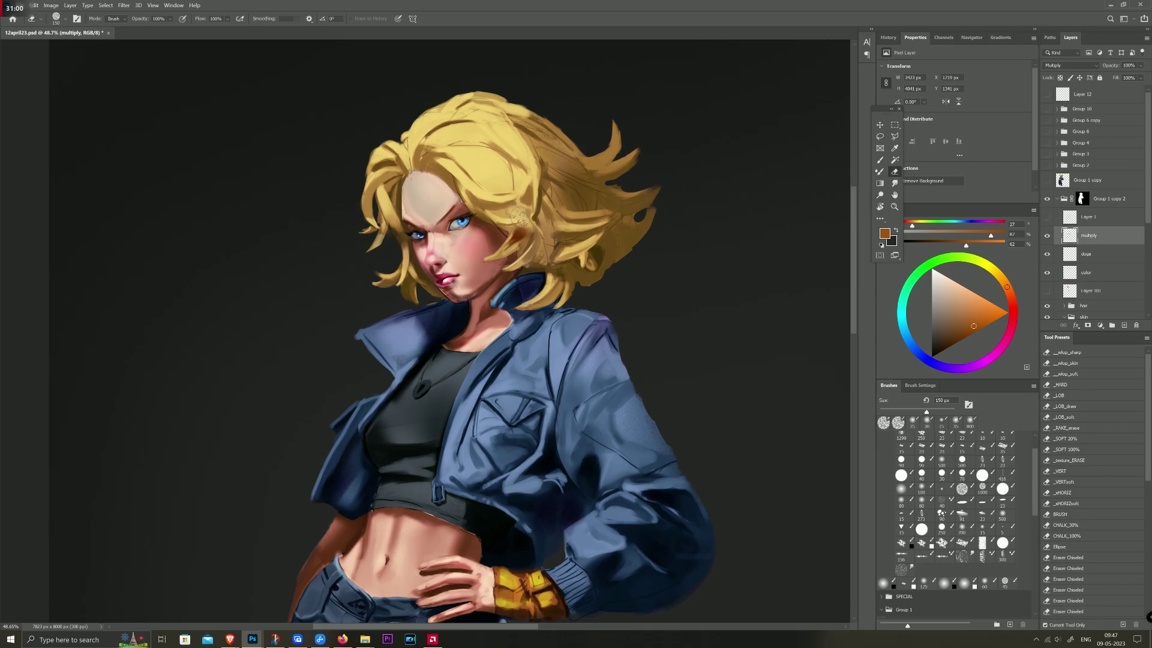
{"action": "left_click_drag", "start_coordinate": [530, 205], "coordinate": [515, 231]}
{"action": "key", "text": "b"}
{"action": "mouse_move", "coordinate": [497, 186]}
{"action": "left_mouse_down"}
{"action": "mouse_move", "coordinate": [465, 213]}
{"action": "mouse_move", "coordinate": [519, 200]}
{"action": "left_mouse_up"}
{"action": "key", "text": "e"}
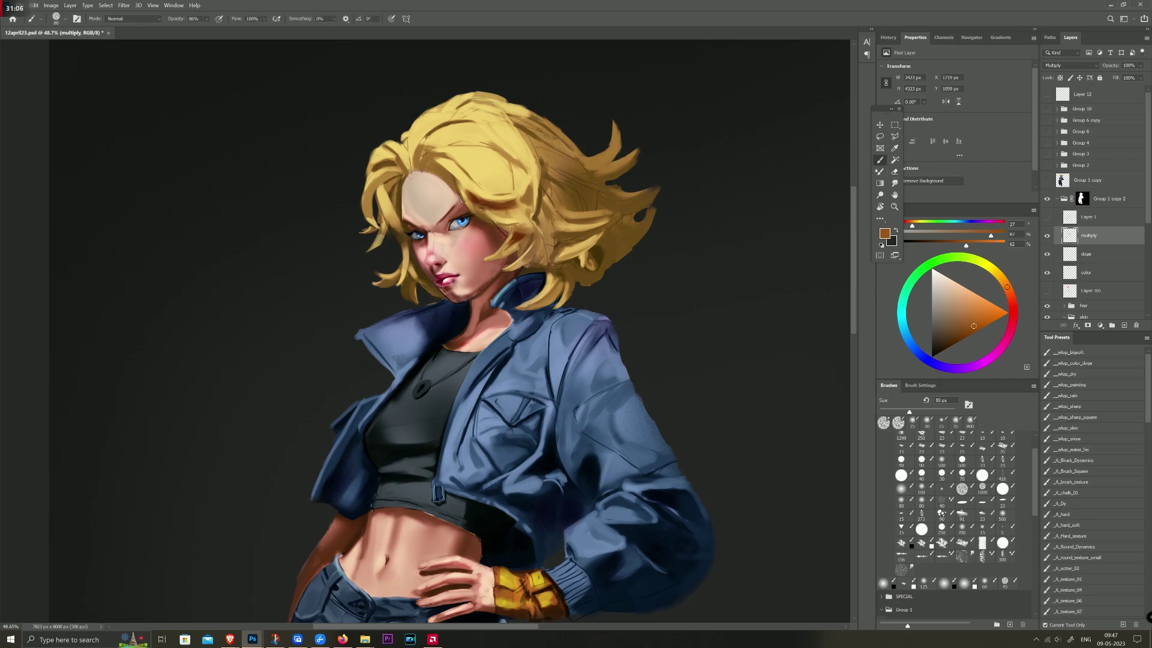
{"action": "mouse_move", "coordinate": [471, 202]}
{"action": "left_mouse_down"}
{"action": "mouse_move", "coordinate": [496, 230]}
{"action": "mouse_move", "coordinate": [487, 197]}
{"action": "mouse_move", "coordinate": [468, 184]}
{"action": "mouse_move", "coordinate": [516, 186]}
{"action": "mouse_move", "coordinate": [472, 175]}
{"action": "mouse_move", "coordinate": [490, 183]}
{"action": "left_mouse_up"}
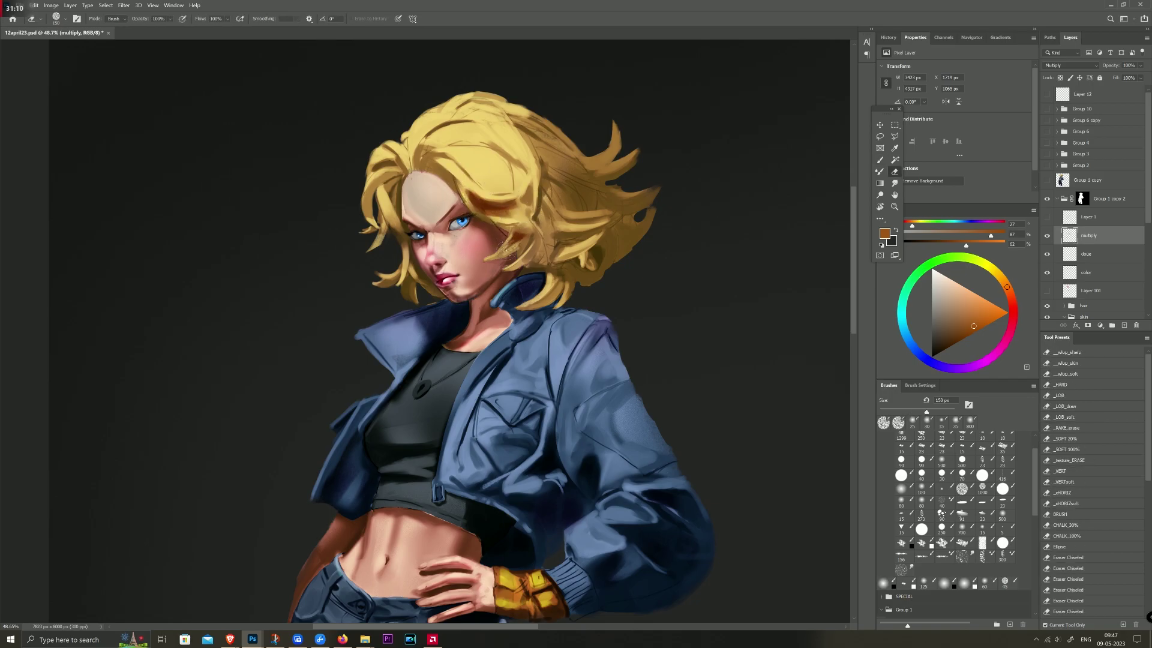
{"action": "key", "text": "b"}
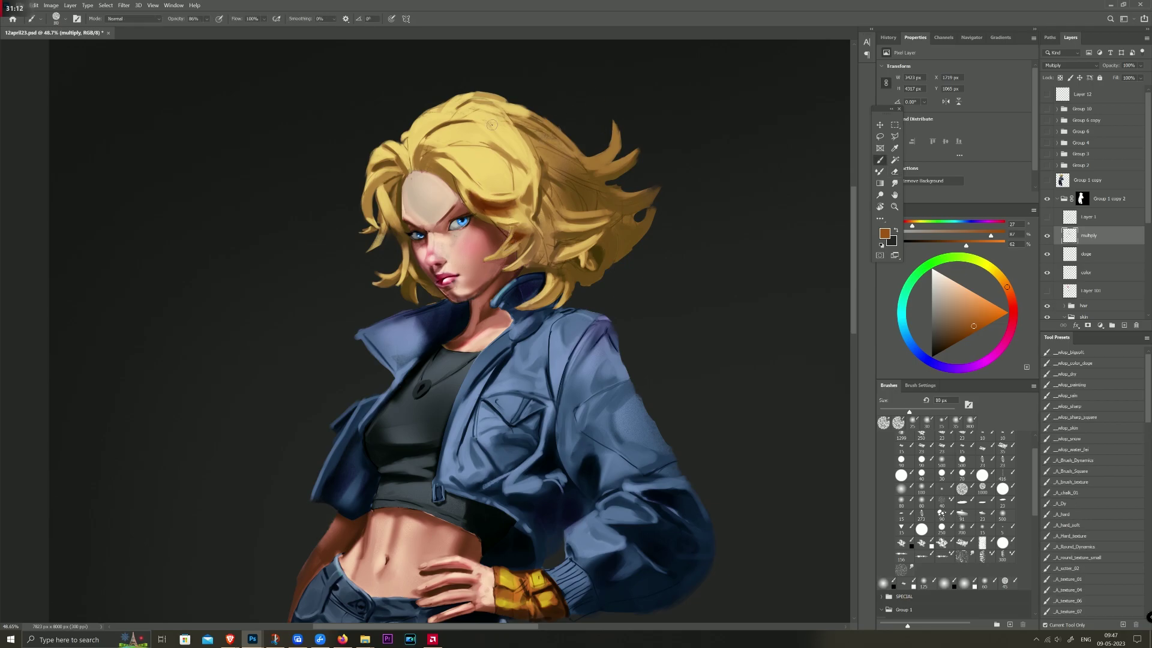
Step: Darken the hair above the forehead and add a slight shadow around the lips and chin
{"action": "mouse_move", "coordinate": [453, 183]}
{"action": "left_mouse_down"}
{"action": "mouse_move", "coordinate": [420, 157]}
{"action": "mouse_move", "coordinate": [450, 161]}
{"action": "mouse_move", "coordinate": [446, 198]}
{"action": "mouse_move", "coordinate": [420, 162]}
{"action": "left_mouse_up"}
{"action": "key", "text": "e"}
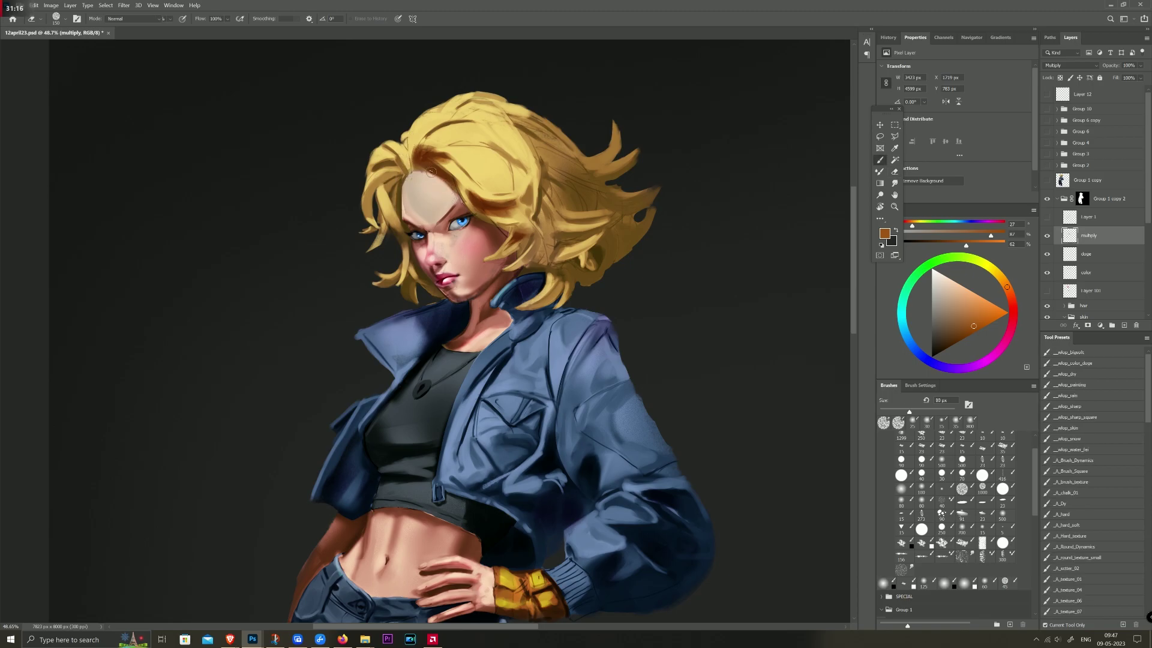
{"action": "key", "text": "b"}
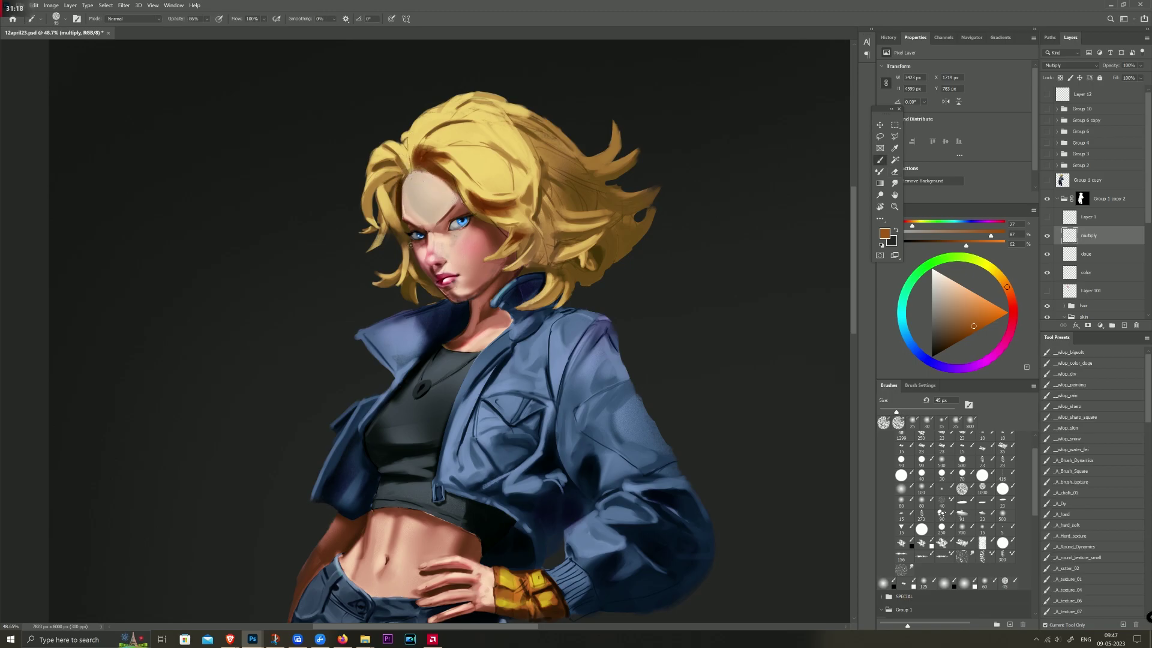
{"action": "key", "text": "e"}
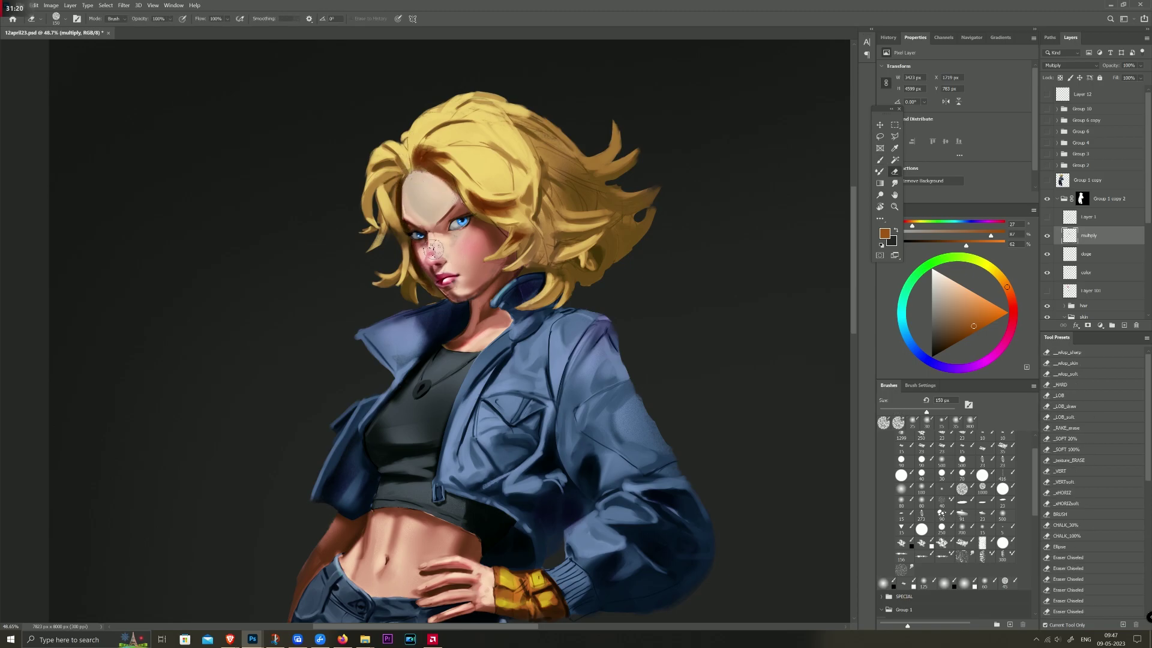
{"action": "key", "text": "b"}
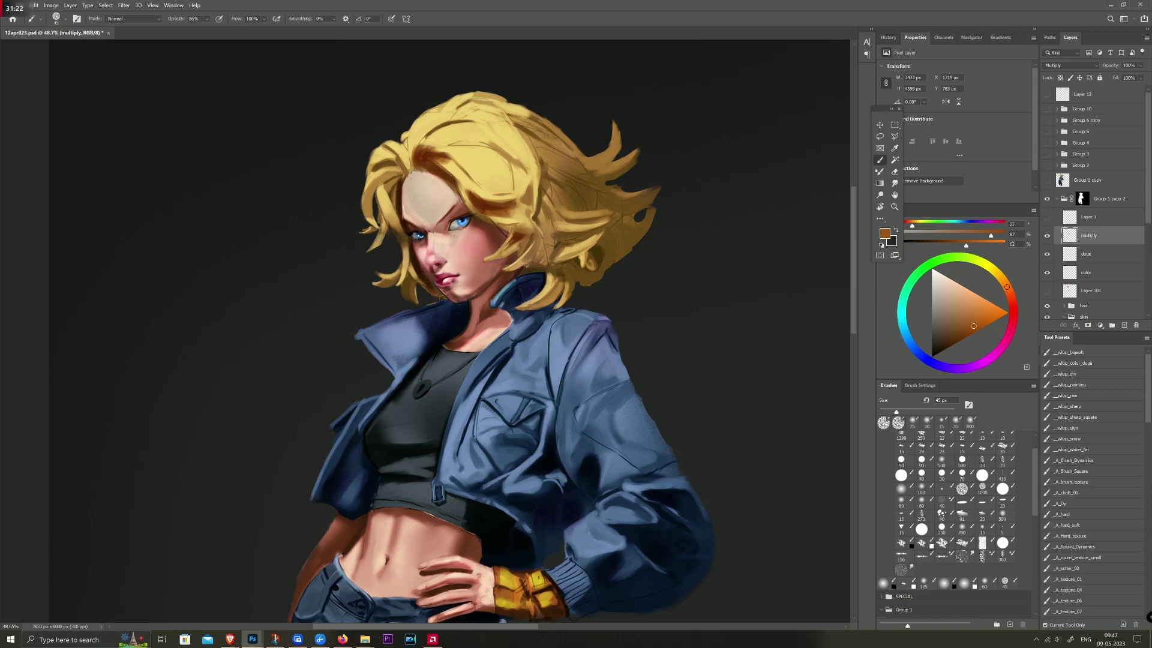
{"action": "left_click_drag", "start_coordinate": [425, 275], "coordinate": [444, 292]}
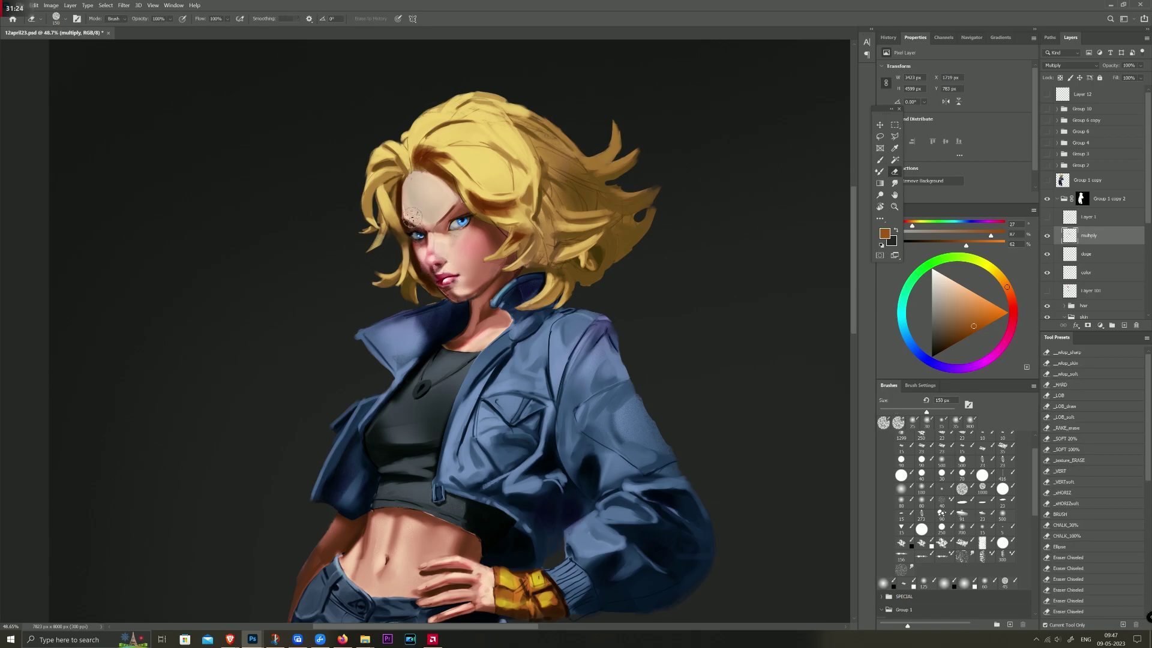
{"action": "scroll", "coordinate": [570, 168], "scroll_direction": "down", "scroll_amount": 2}
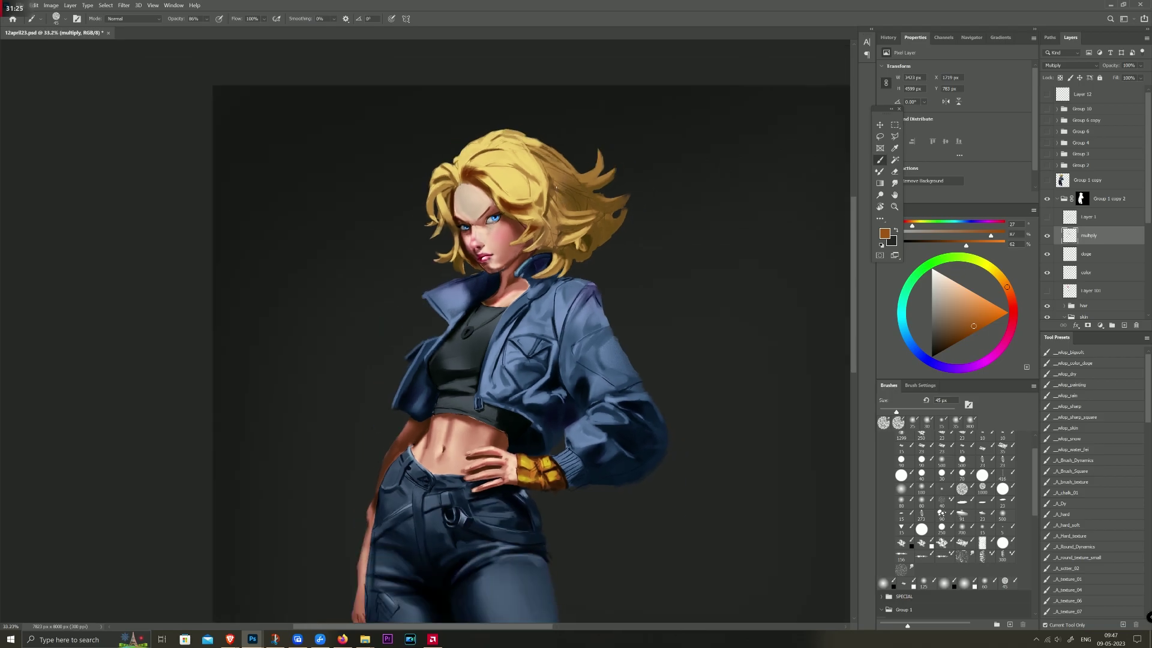
Step: Darken hair strands left of the face at 50 px, erase a forehead mark, and pick mid blue
{"action": "key", "text": "bracketright"}
{"action": "mouse_move", "coordinate": [453, 178]}
{"action": "left_mouse_down"}
{"action": "mouse_move", "coordinate": [437, 185]}
{"action": "mouse_move", "coordinate": [450, 217]}
{"action": "left_mouse_up"}
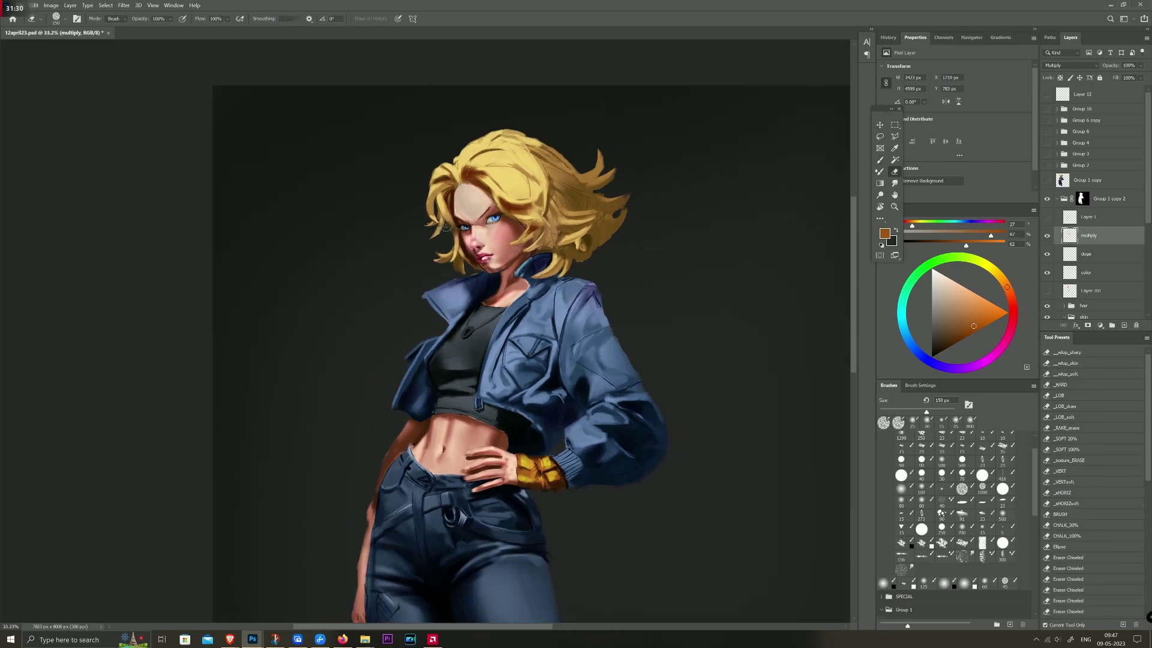
{"action": "key", "text": "e"}
{"action": "key", "text": "b"}
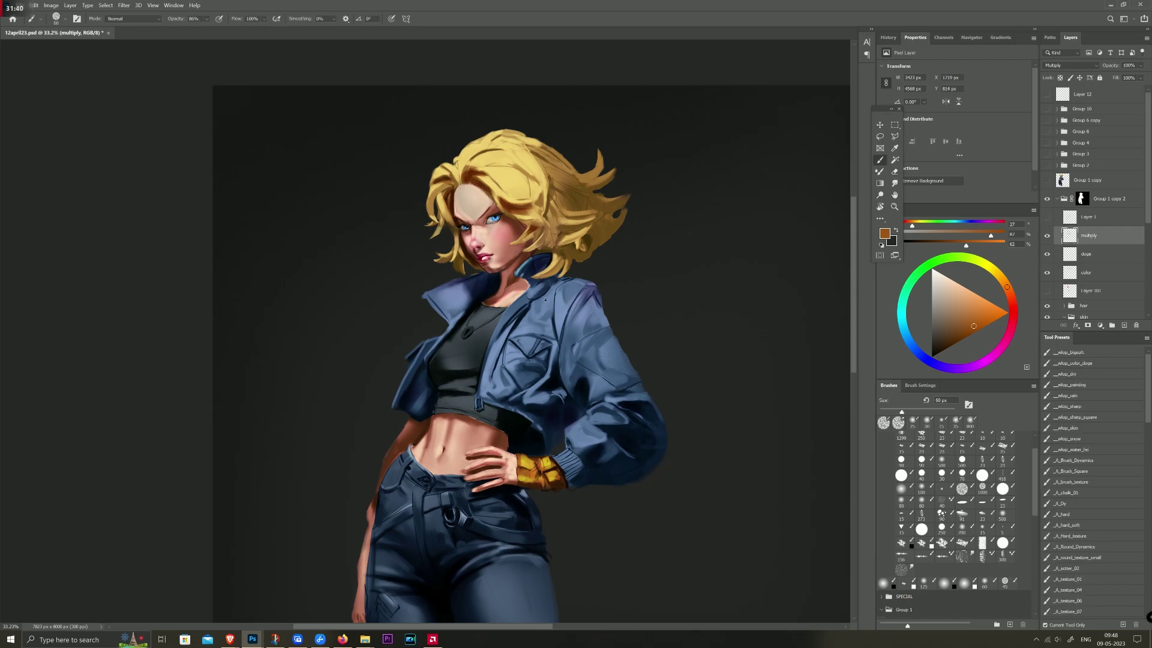
{"action": "key", "text": "e"}
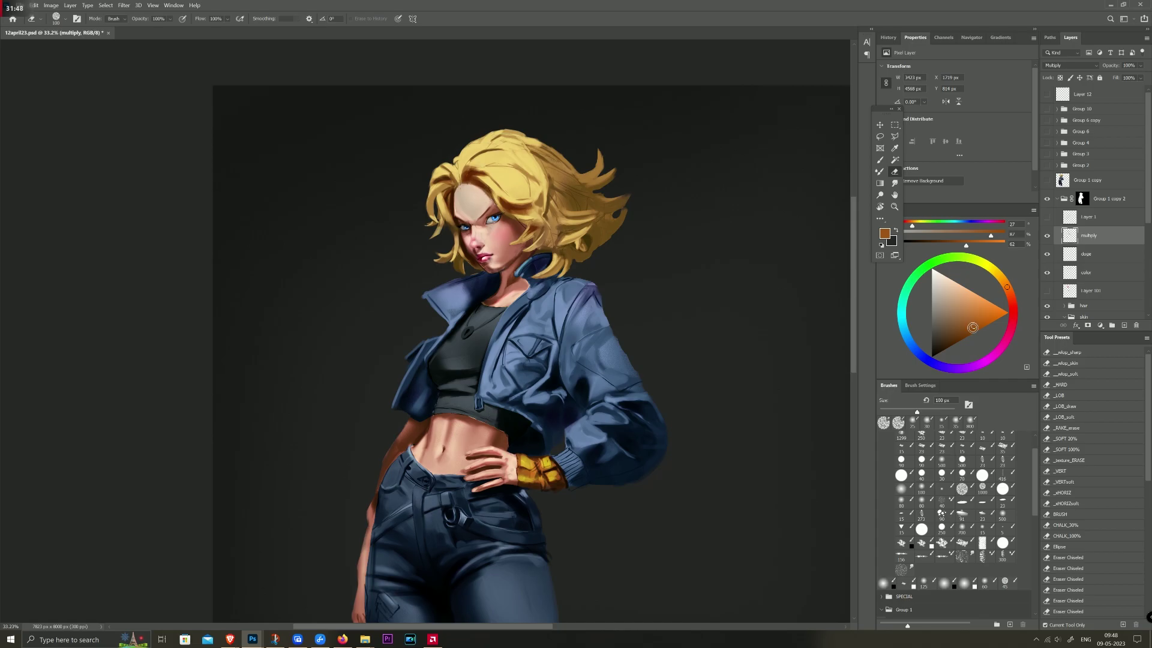
{"action": "left_click", "coordinate": [904, 334]}
{"action": "key", "text": "bracketright"}
Step: Paint dark strokes into the forehead hair with a duller blue, erasing back the heavy parts
{"action": "key", "text": "b"}
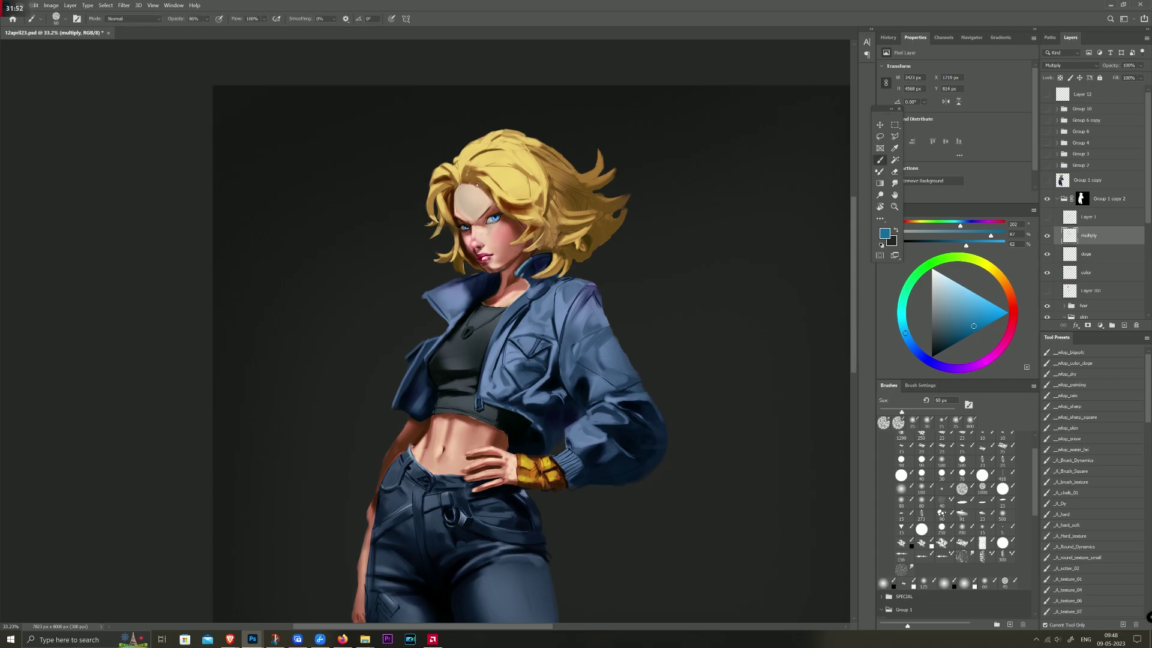
{"action": "mouse_move", "coordinate": [482, 176]}
{"action": "left_mouse_down"}
{"action": "mouse_move", "coordinate": [466, 191]}
{"action": "mouse_move", "coordinate": [474, 166]}
{"action": "mouse_move", "coordinate": [467, 178]}
{"action": "left_mouse_up"}
{"action": "key", "text": "e"}
{"action": "left_click_drag", "start_coordinate": [972, 322], "coordinate": [946, 328]}
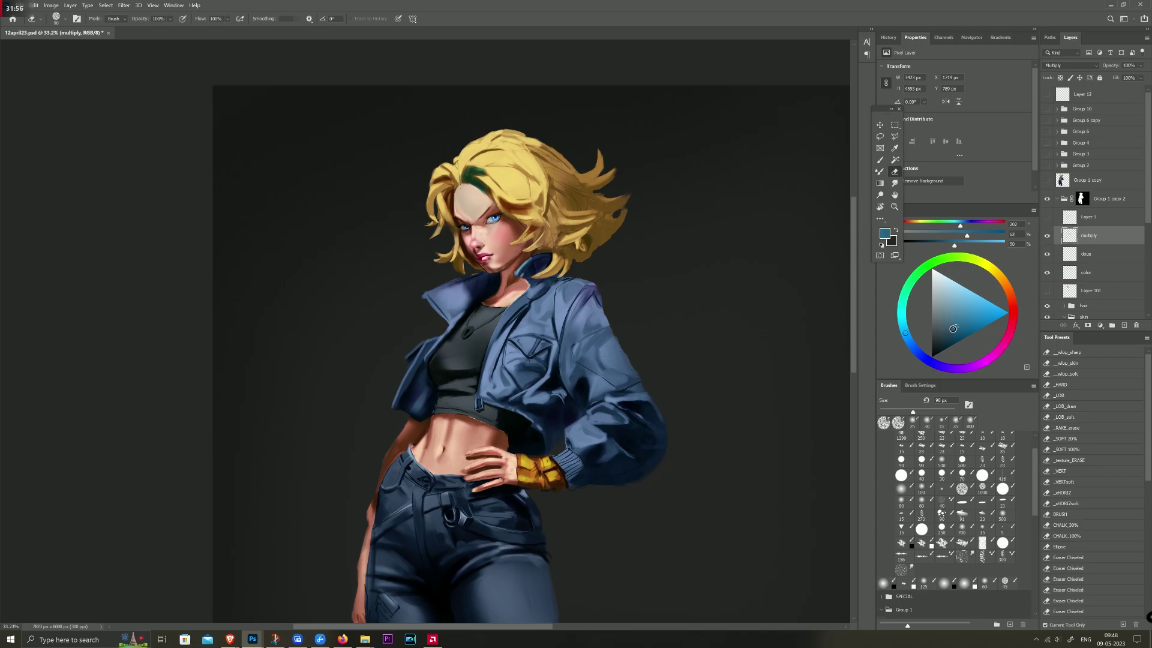
{"action": "left_click_drag", "start_coordinate": [482, 176], "coordinate": [491, 174]}
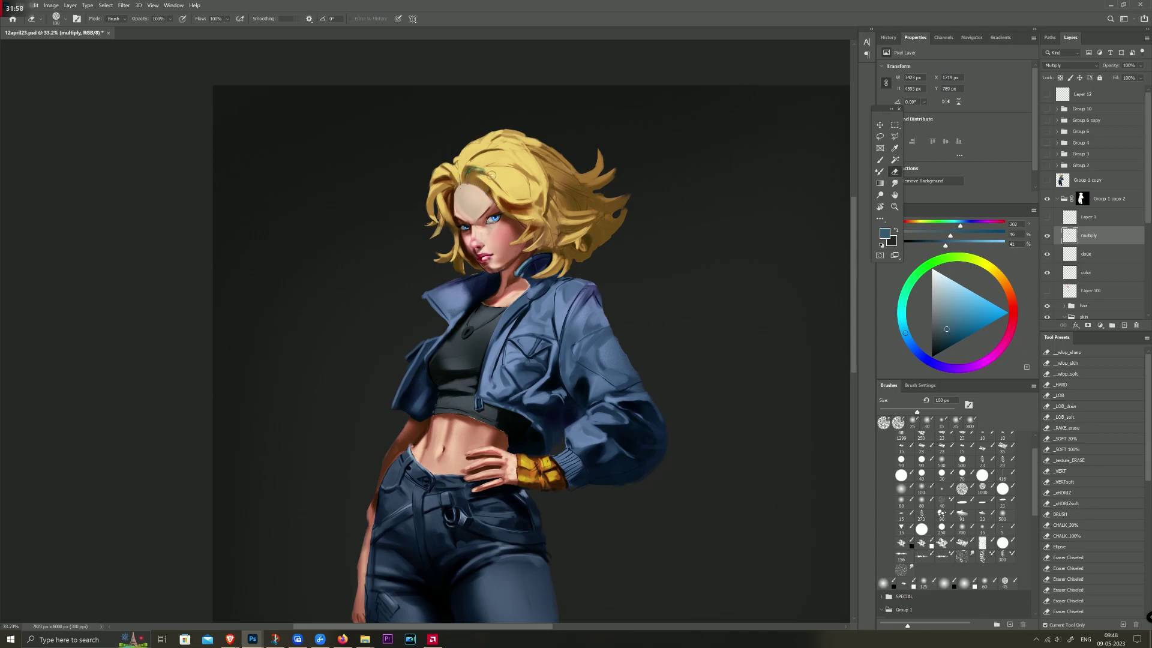
{"action": "key", "text": "b"}
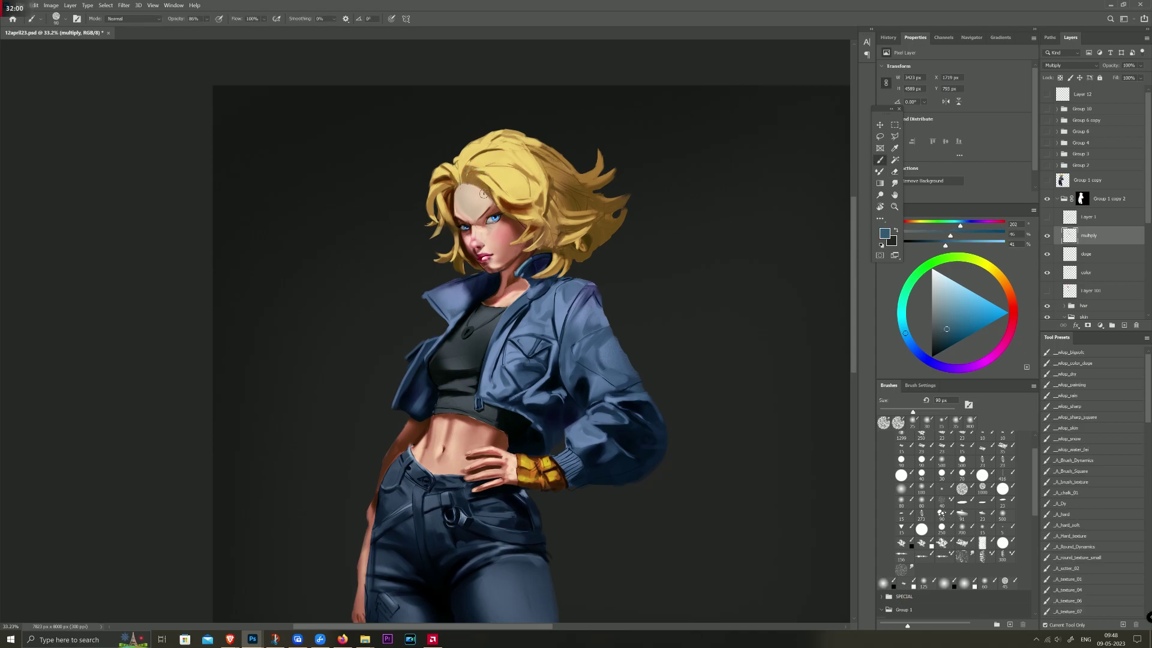
{"action": "left_click_drag", "start_coordinate": [486, 191], "coordinate": [496, 180]}
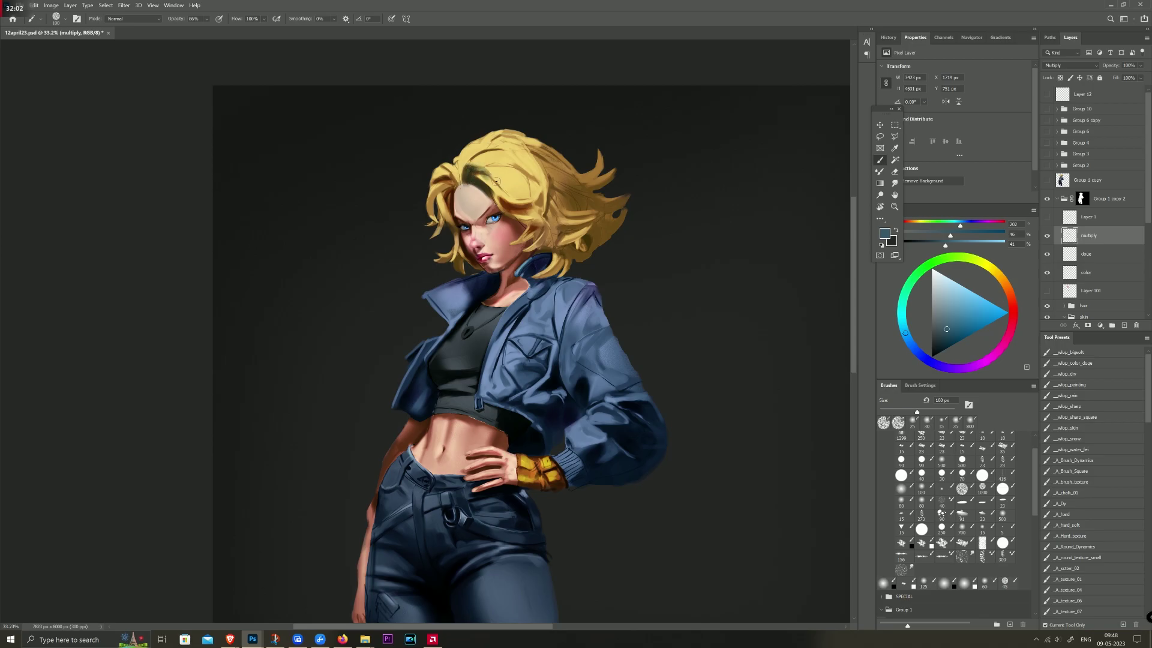
{"action": "key", "text": "e"}
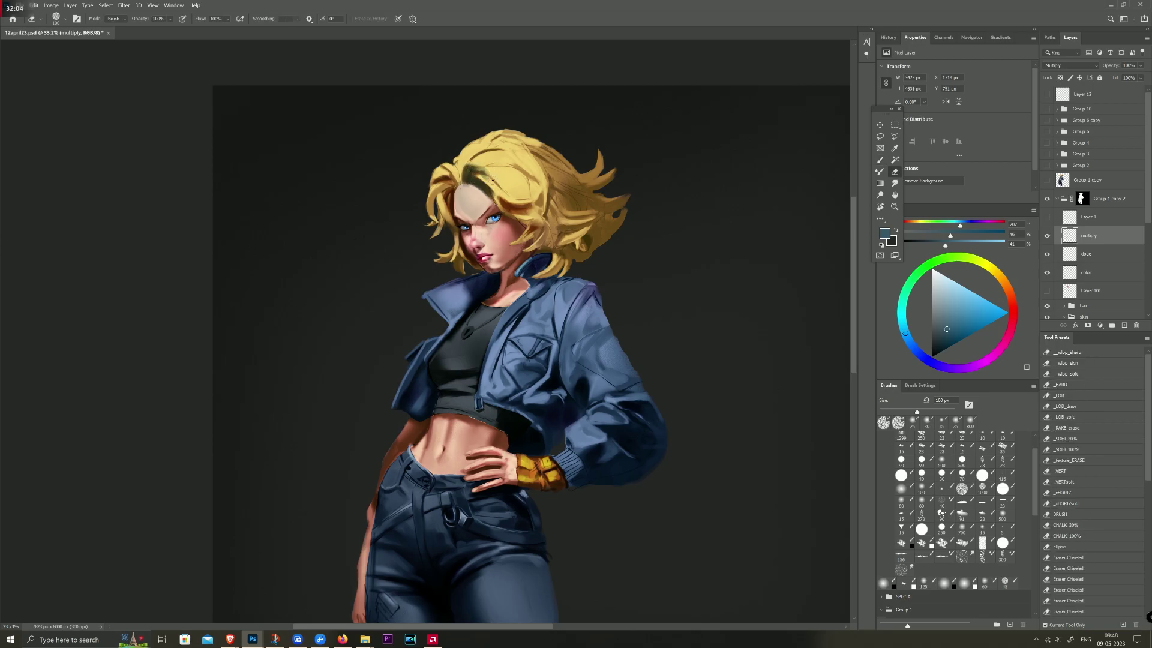
{"action": "left_click_drag", "start_coordinate": [476, 159], "coordinate": [487, 162]}
Step: Sample browns from the hair and add darker shadow strokes near the forehead, erasing excess
{"action": "left_click", "coordinate": [531, 173], "text": "alt"}
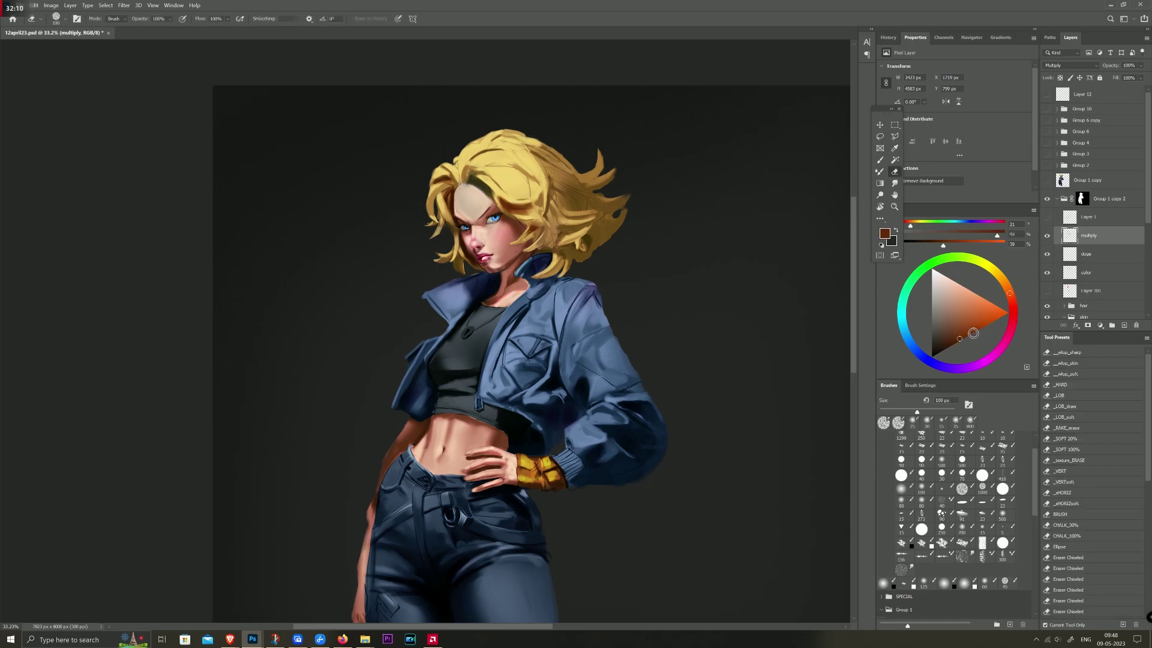
{"action": "left_click", "coordinate": [488, 158], "text": "alt"}
{"action": "key", "text": "bracketleft"}
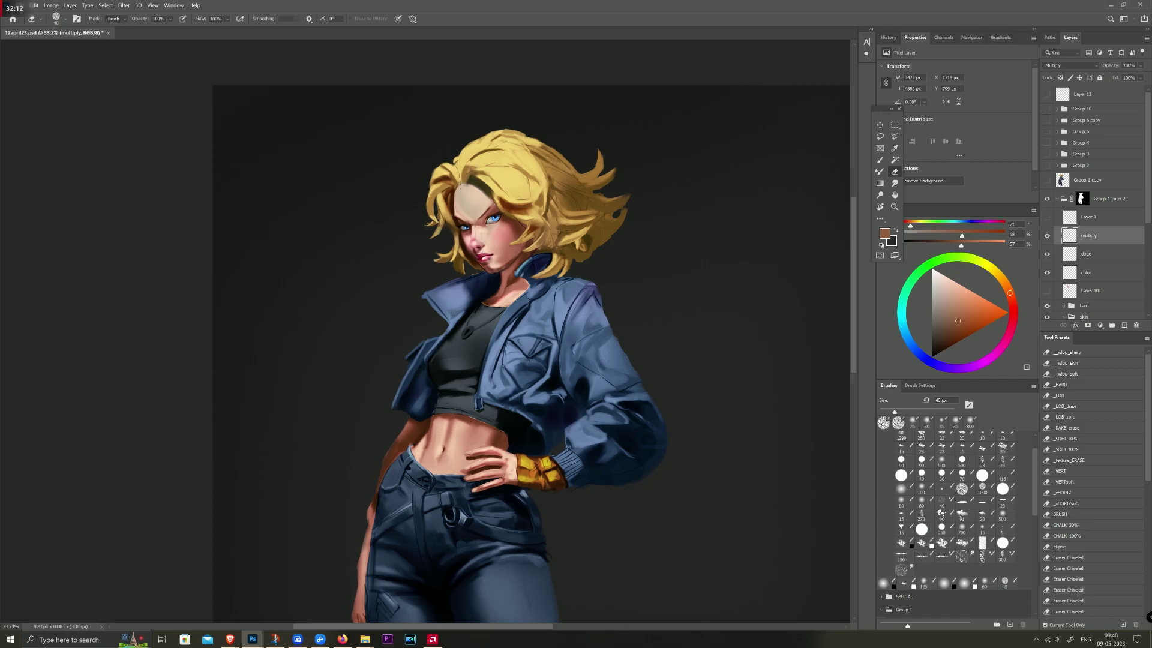
{"action": "key", "text": "b"}
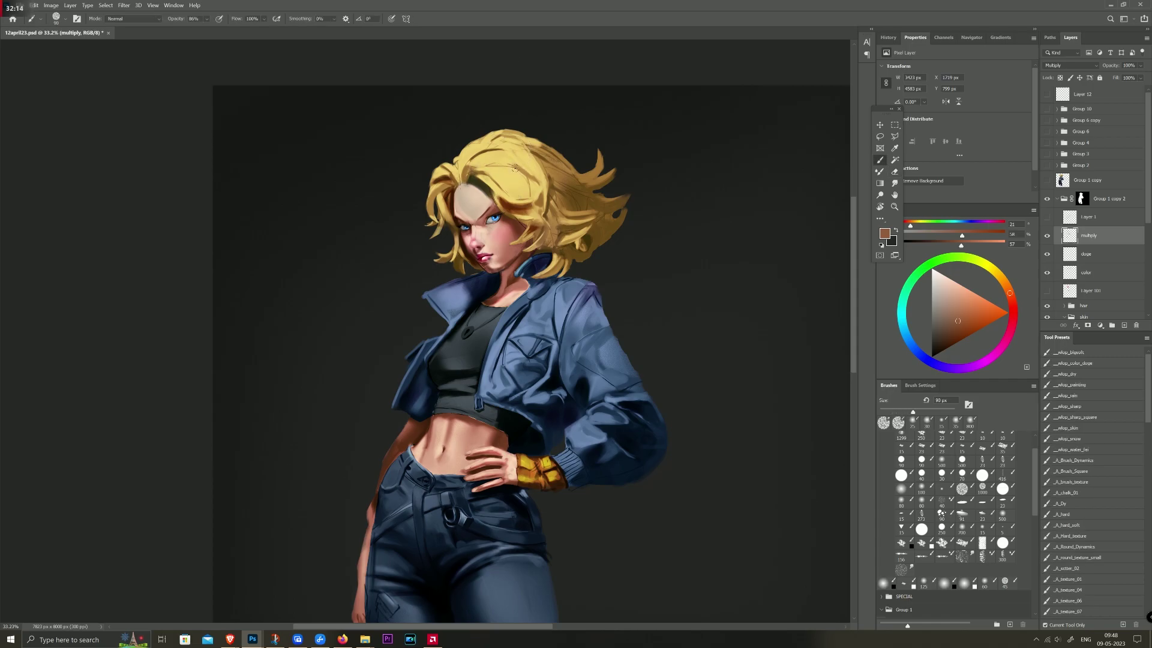
{"action": "mouse_move", "coordinate": [527, 173]}
{"action": "left_mouse_down"}
{"action": "mouse_move", "coordinate": [517, 168]}
{"action": "mouse_move", "coordinate": [533, 179]}
{"action": "left_mouse_up"}
{"action": "key", "text": "e"}
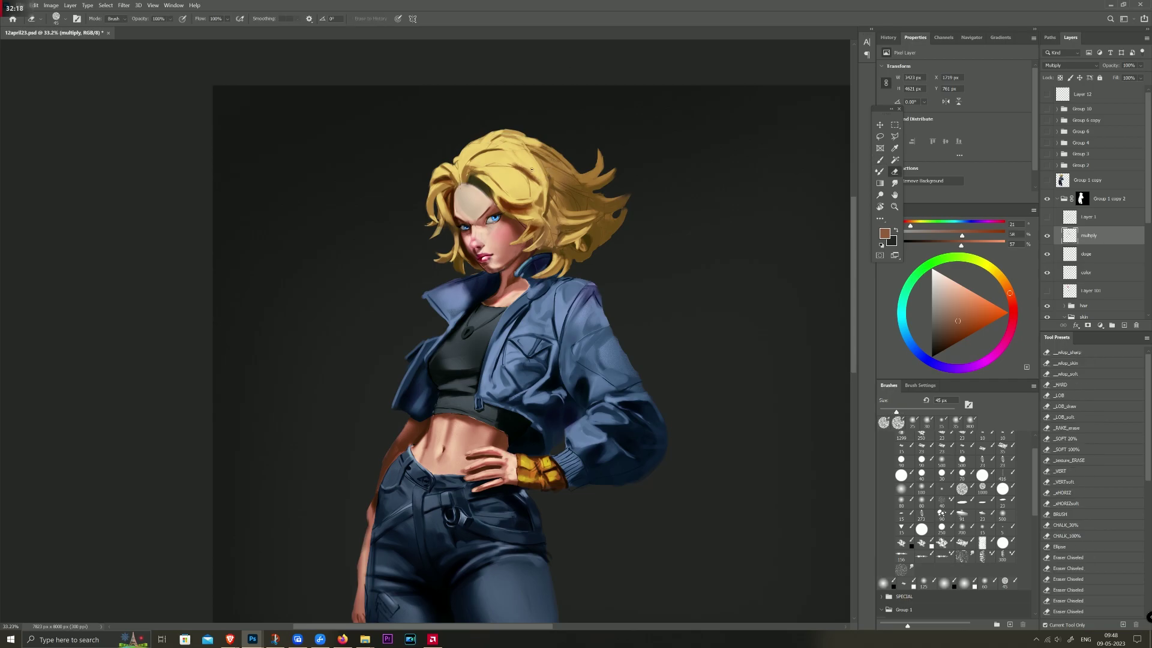
{"action": "left_click_drag", "start_coordinate": [531, 169], "coordinate": [515, 167]}
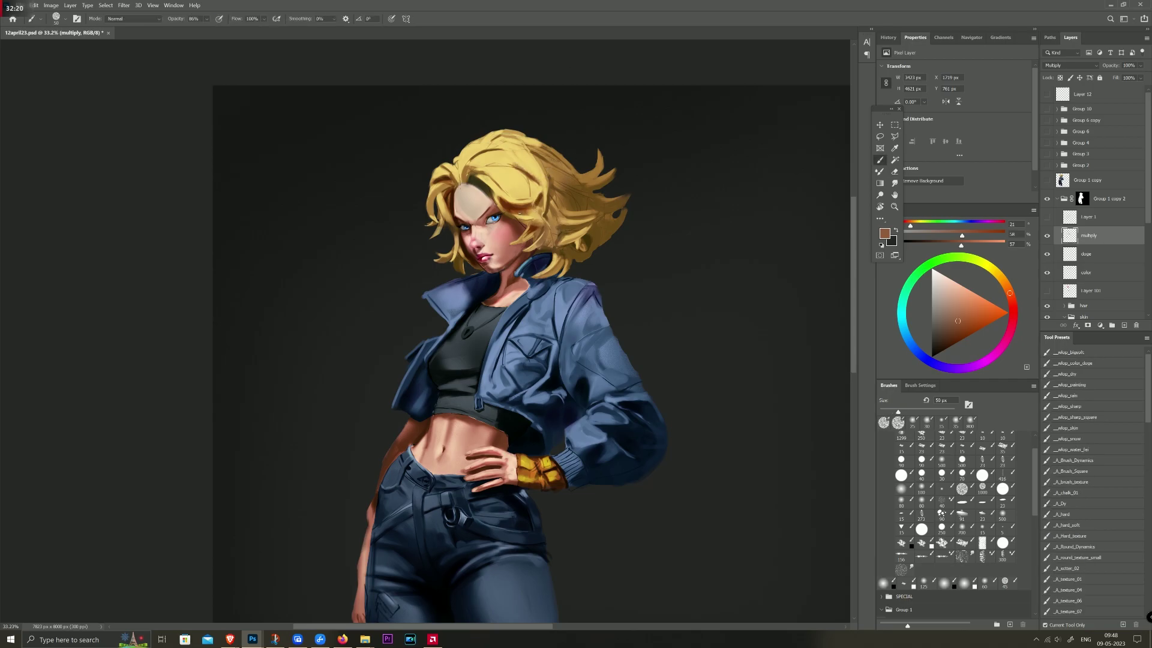
Step: Sample a saturated orange-brown from the hair and erase a small patch of hair shadow
{"action": "left_click", "coordinate": [531, 198], "text": "alt"}
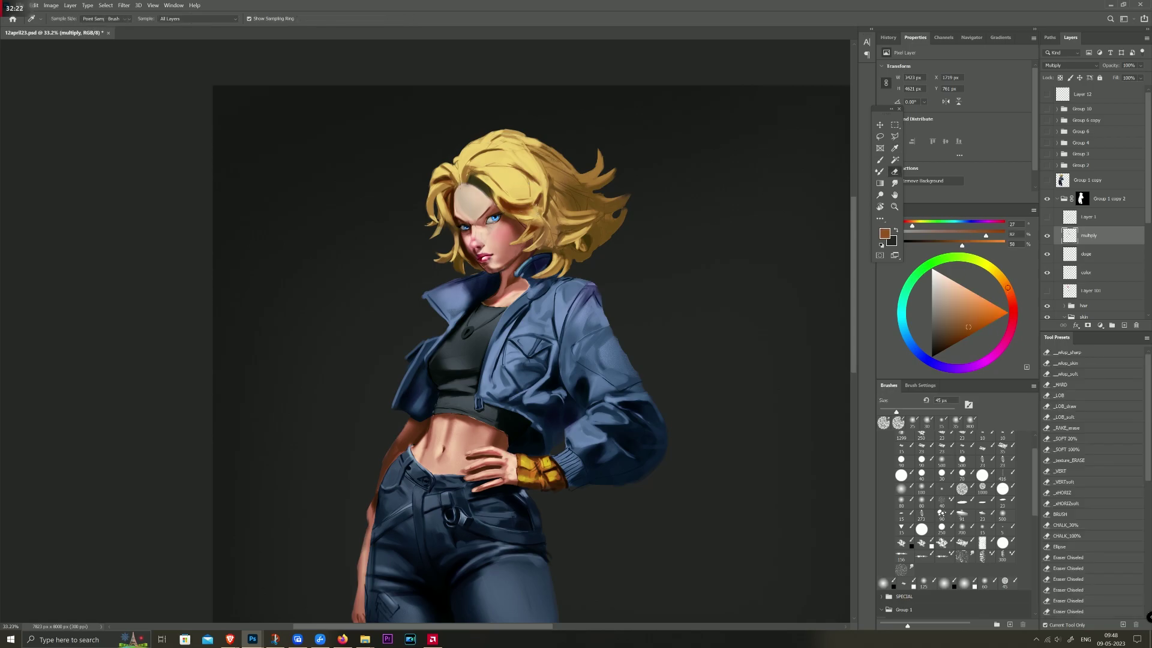
{"action": "left_click_drag", "start_coordinate": [540, 193], "coordinate": [538, 210]}
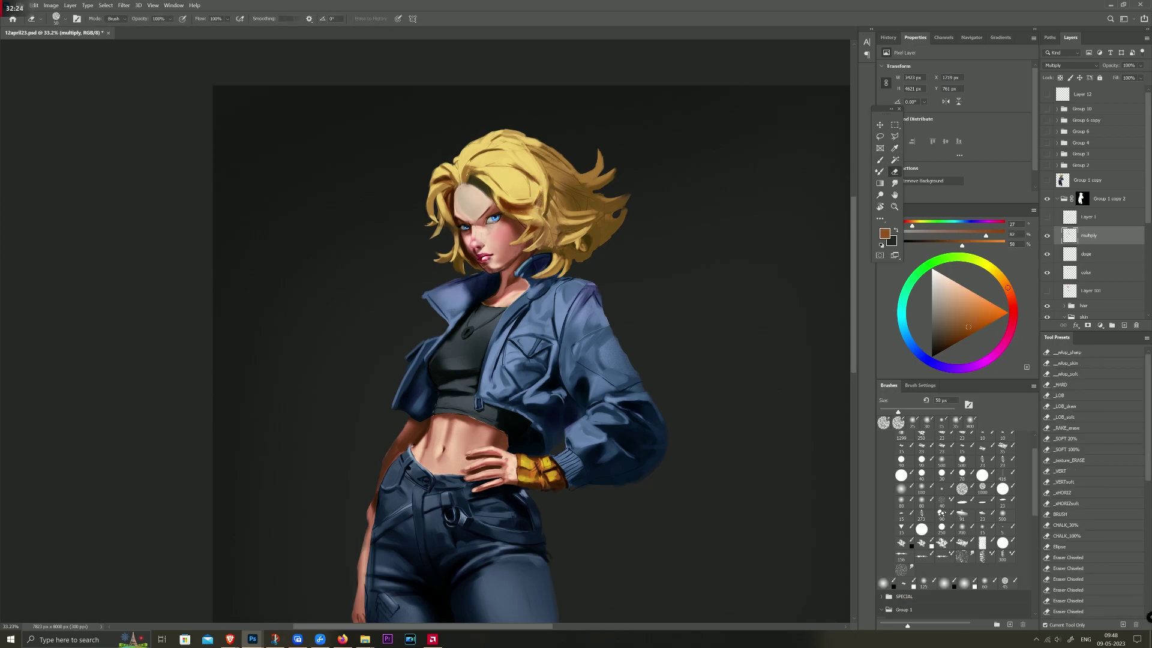
{"action": "key", "text": "b"}
{"action": "left_click", "coordinate": [540, 198], "text": "alt"}
{"action": "key", "text": "bracketright"}
{"action": "key", "text": "bracketright"}
{"action": "key", "text": "bracketright"}
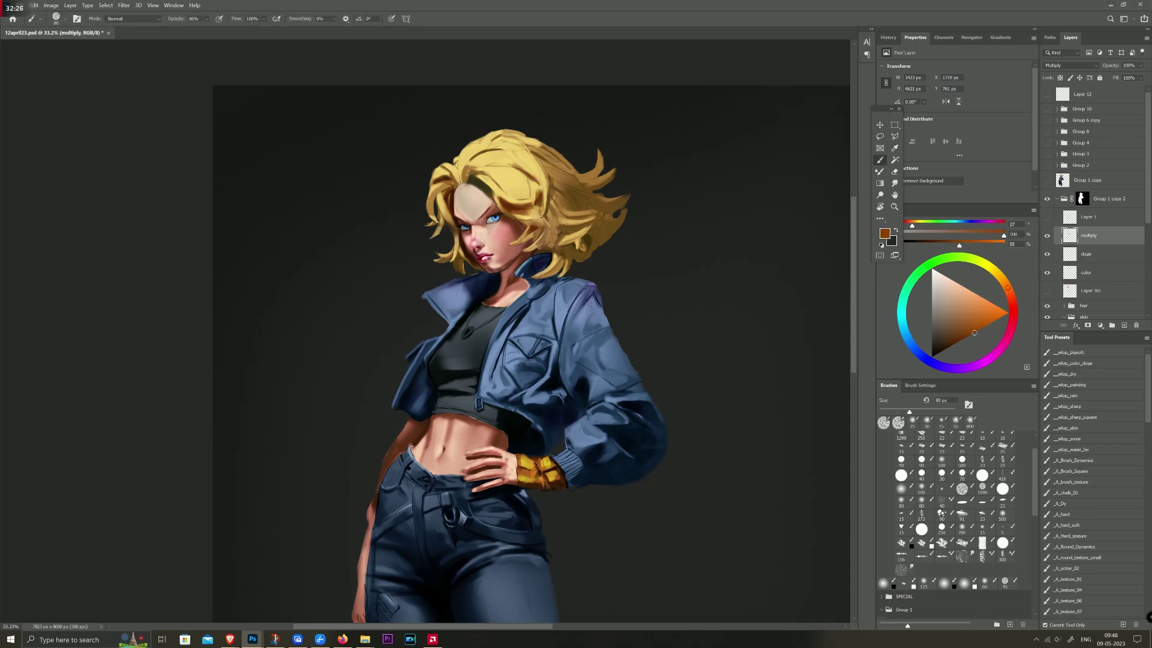
{"action": "key", "text": "e"}
{"action": "key", "text": "b"}
Step: Paint dark orange-brown shadow strokes into the right-side and lower hair
{"action": "mouse_move", "coordinate": [551, 187]}
{"action": "left_mouse_down"}
{"action": "mouse_move", "coordinate": [552, 216]}
{"action": "mouse_move", "coordinate": [537, 147]}
{"action": "mouse_move", "coordinate": [550, 183]}
{"action": "left_mouse_up"}
{"action": "key", "text": "e"}
{"action": "key", "text": "b"}
{"action": "mouse_move", "coordinate": [582, 237]}
{"action": "left_mouse_down"}
{"action": "mouse_move", "coordinate": [557, 252]}
{"action": "mouse_move", "coordinate": [558, 264]}
{"action": "mouse_move", "coordinate": [582, 265]}
{"action": "left_mouse_up"}
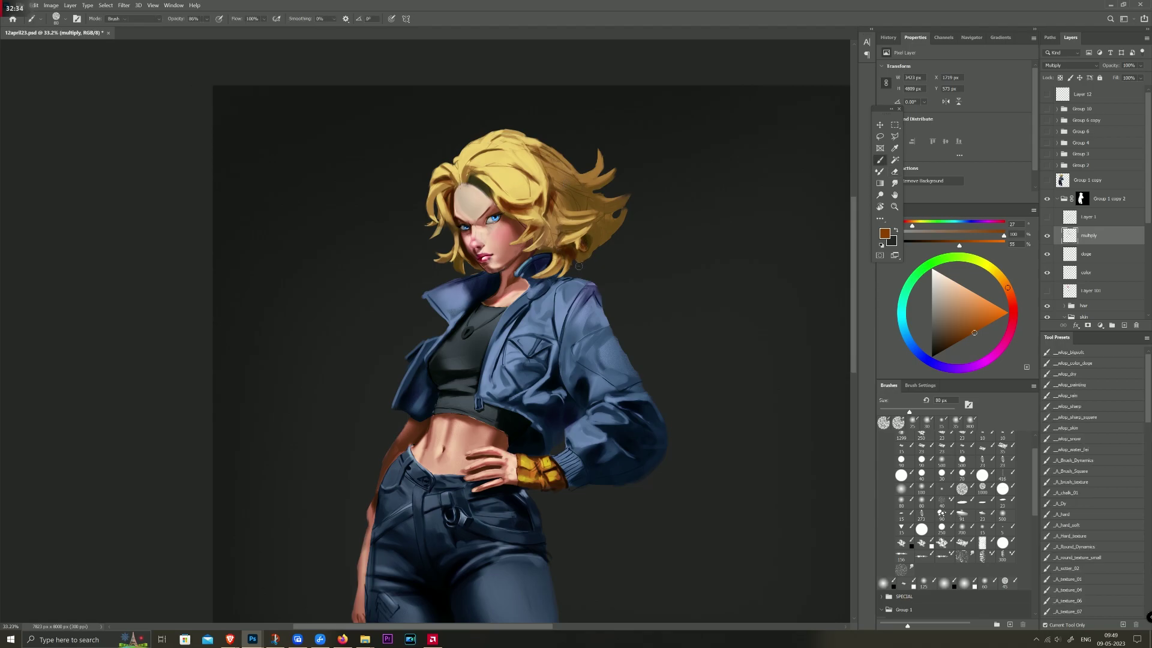
{"action": "key", "text": "e"}
{"action": "key", "text": "b"}
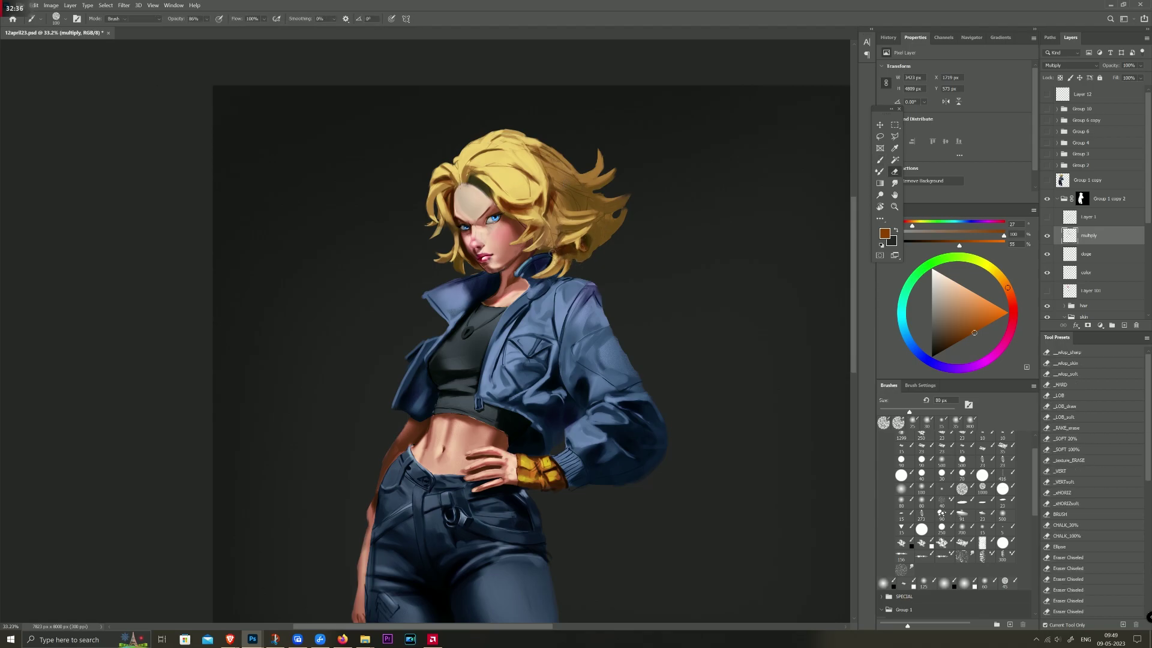
Step: Sample the grey-tan skin tone, then pick a pale blue-grey and stroke it across the forehead
{"action": "left_click", "coordinate": [494, 189], "text": "alt"}
{"action": "key", "text": "bracketleft"}
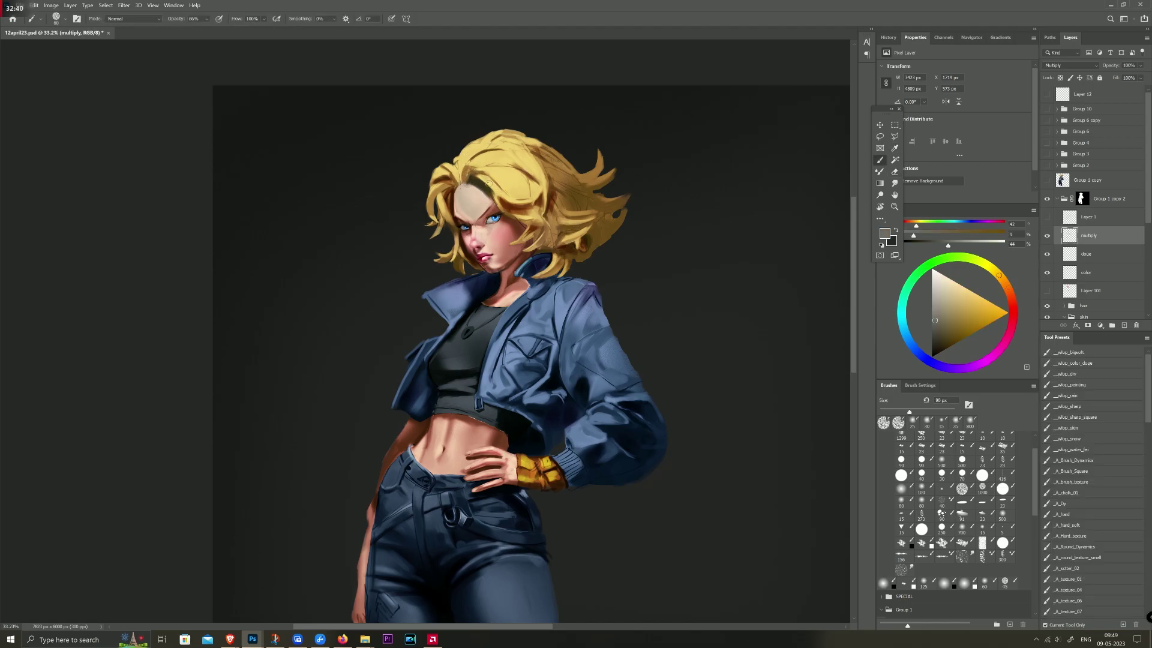
{"action": "key", "text": "e"}
{"action": "key", "text": "b"}
{"action": "left_click", "coordinate": [898, 333]}
{"action": "left_click", "coordinate": [949, 321]}
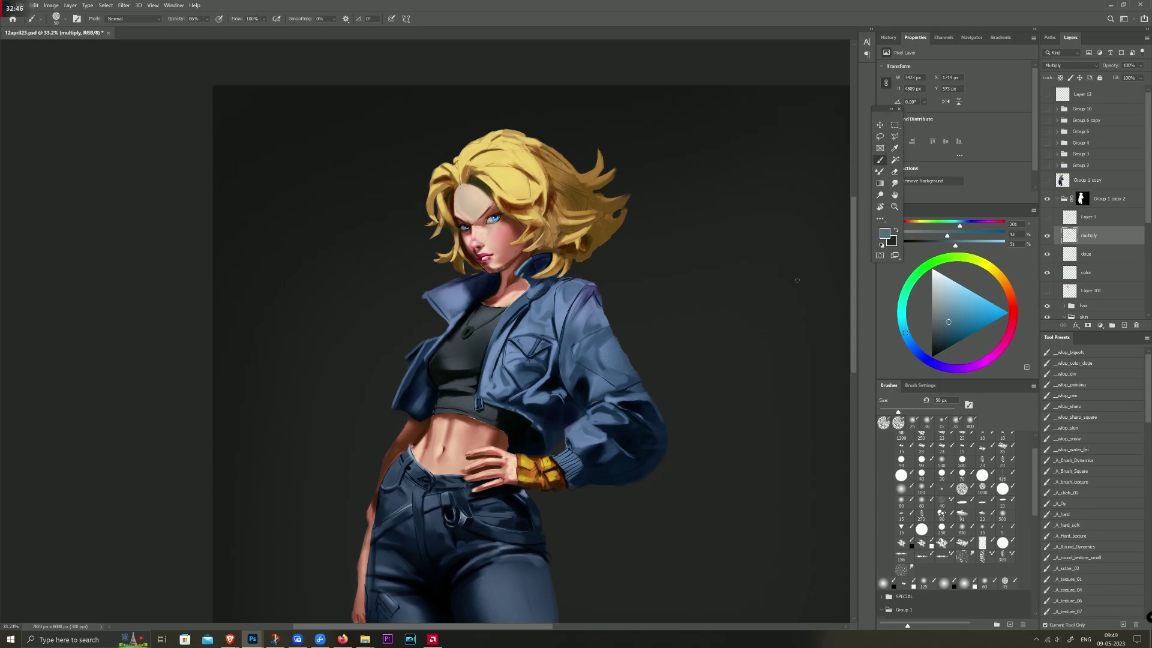
{"action": "left_click_drag", "start_coordinate": [468, 185], "coordinate": [482, 190]}
{"action": "key", "text": "e"}
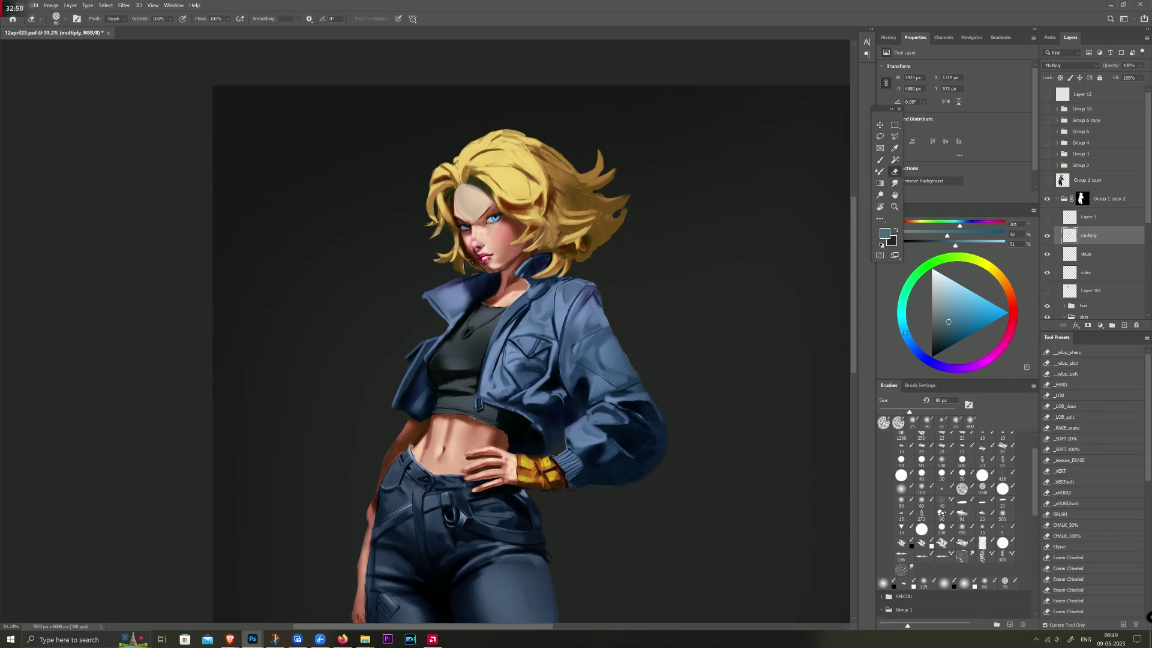
{"action": "key", "text": "b"}
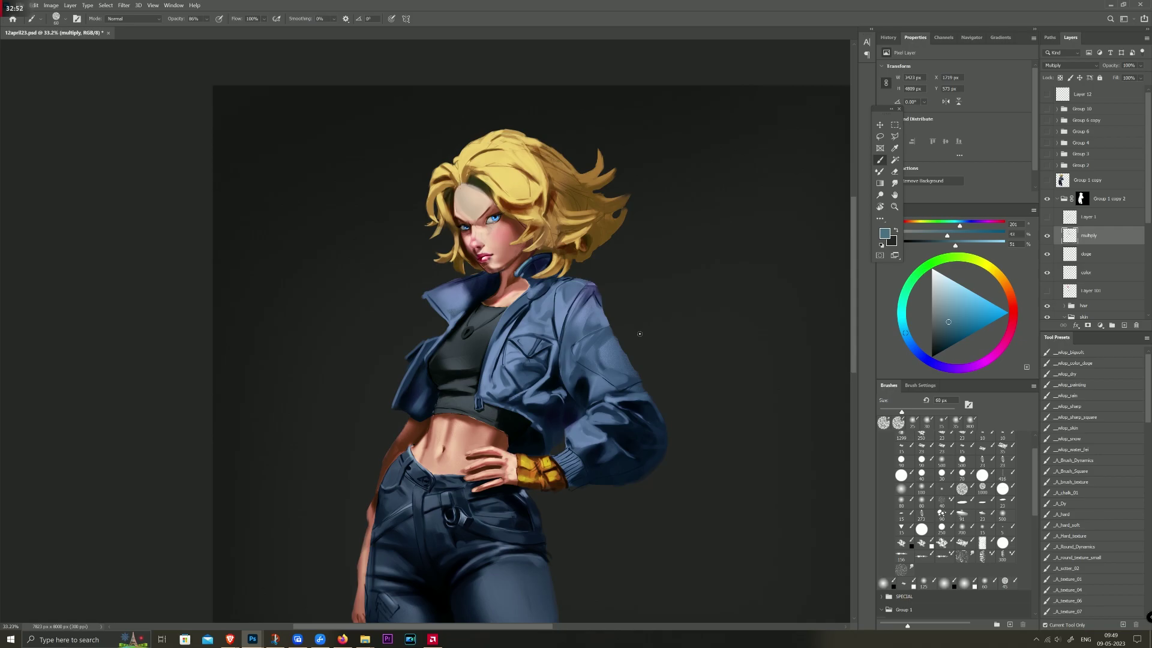
Step: Select Layer 95 in the skin group of the Layers panel
{"action": "scroll", "coordinate": [496, 280], "scroll_direction": "up", "scroll_amount": 2}
{"action": "scroll", "coordinate": [497, 280], "scroll_direction": "up", "scroll_amount": 2}
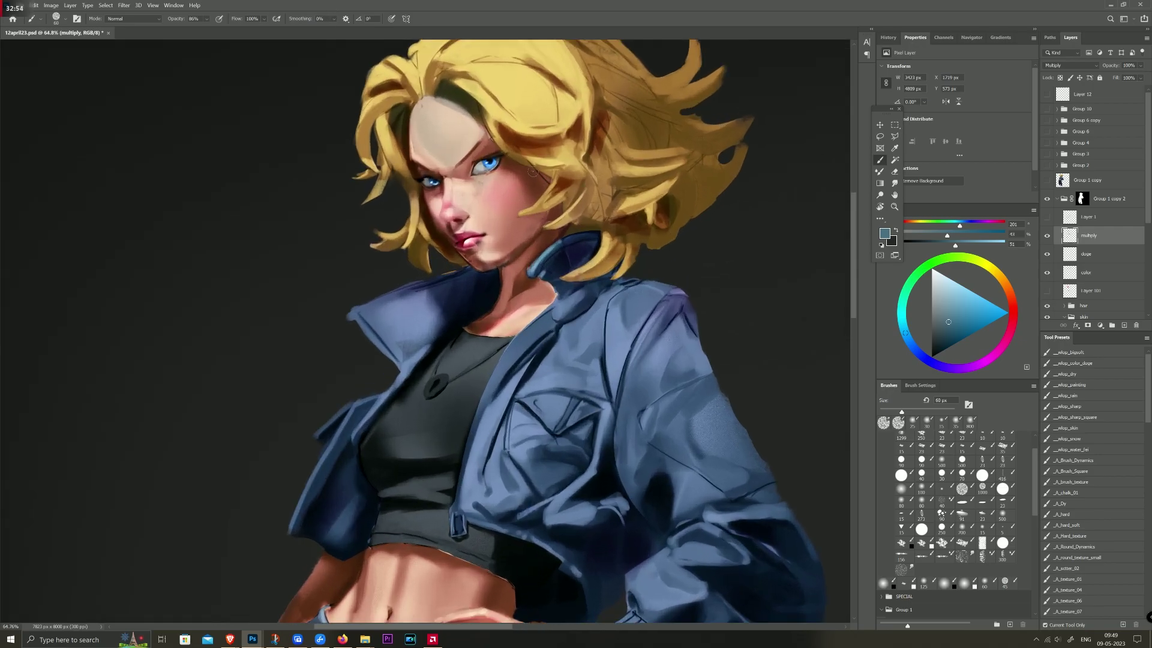
{"action": "scroll", "coordinate": [532, 171], "scroll_direction": "down", "scroll_amount": 3}
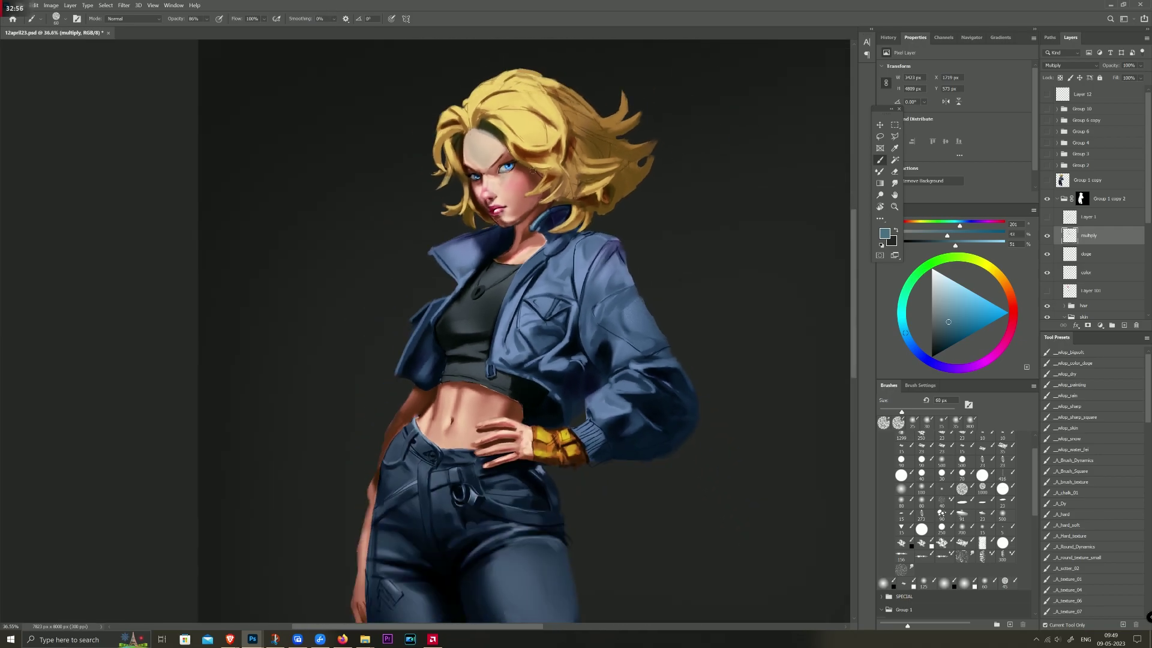
{"action": "scroll", "coordinate": [1079, 233], "scroll_direction": "down", "scroll_amount": 3}
{"action": "scroll", "coordinate": [1078, 233], "scroll_direction": "down", "scroll_amount": 2}
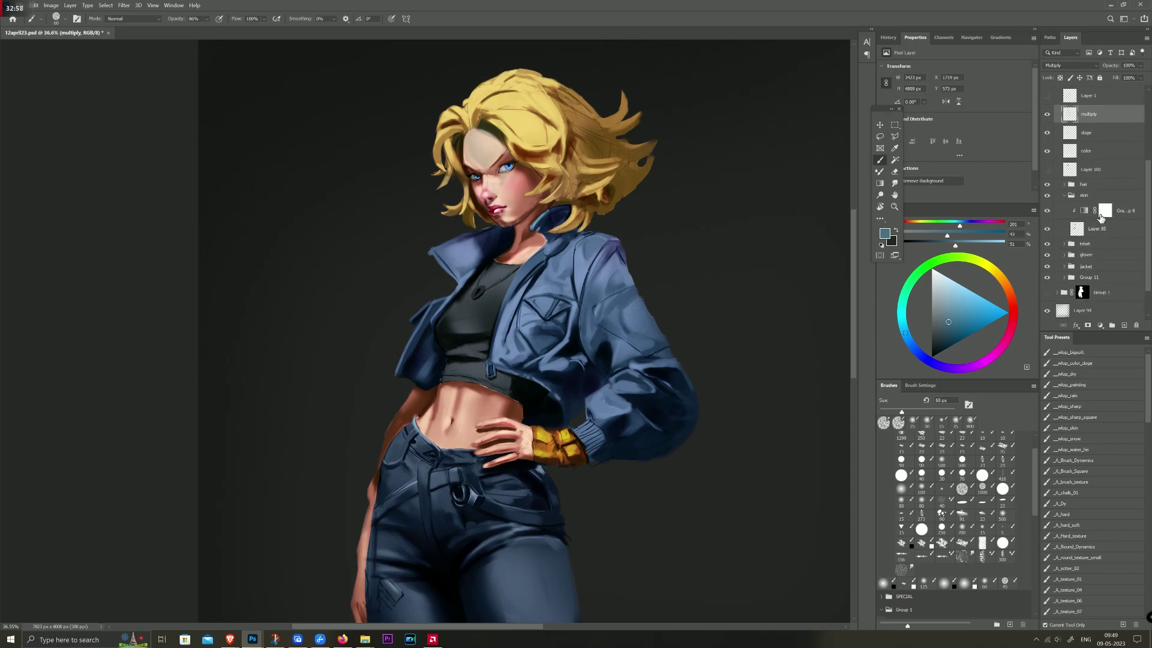
{"action": "left_click", "coordinate": [1079, 234]}
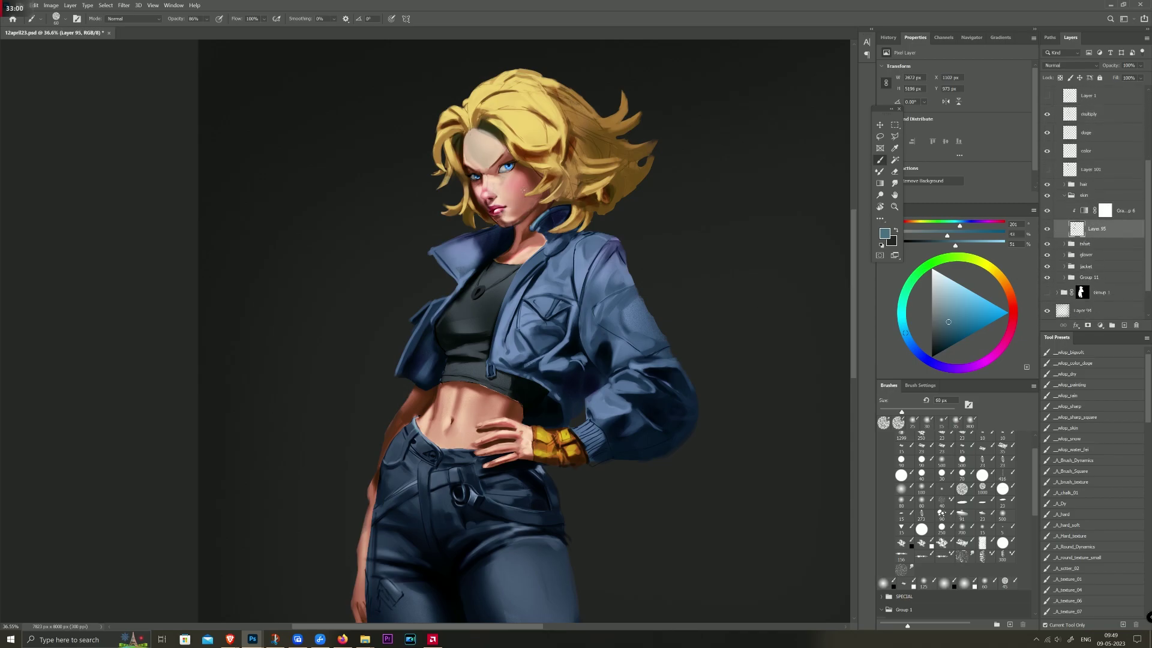
Step: Zoom to the face and choose a Very Wet, Light Mix mixer brush at 35 px
{"action": "scroll", "coordinate": [499, 139], "scroll_direction": "up", "scroll_amount": 5}
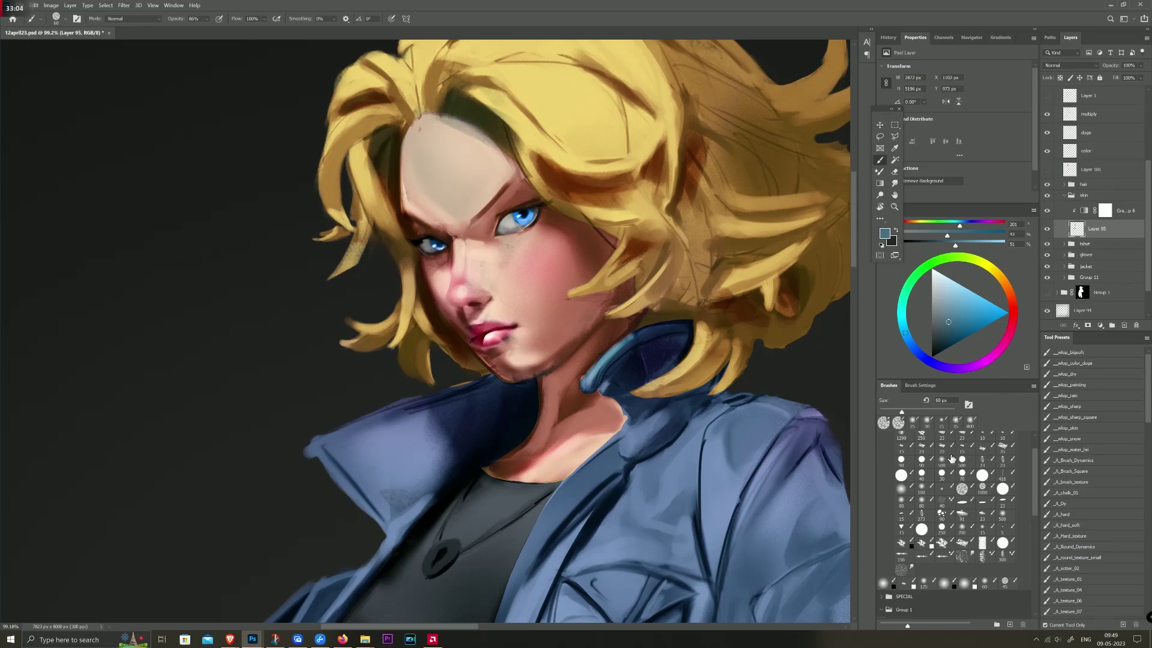
{"action": "left_click", "coordinate": [942, 502]}
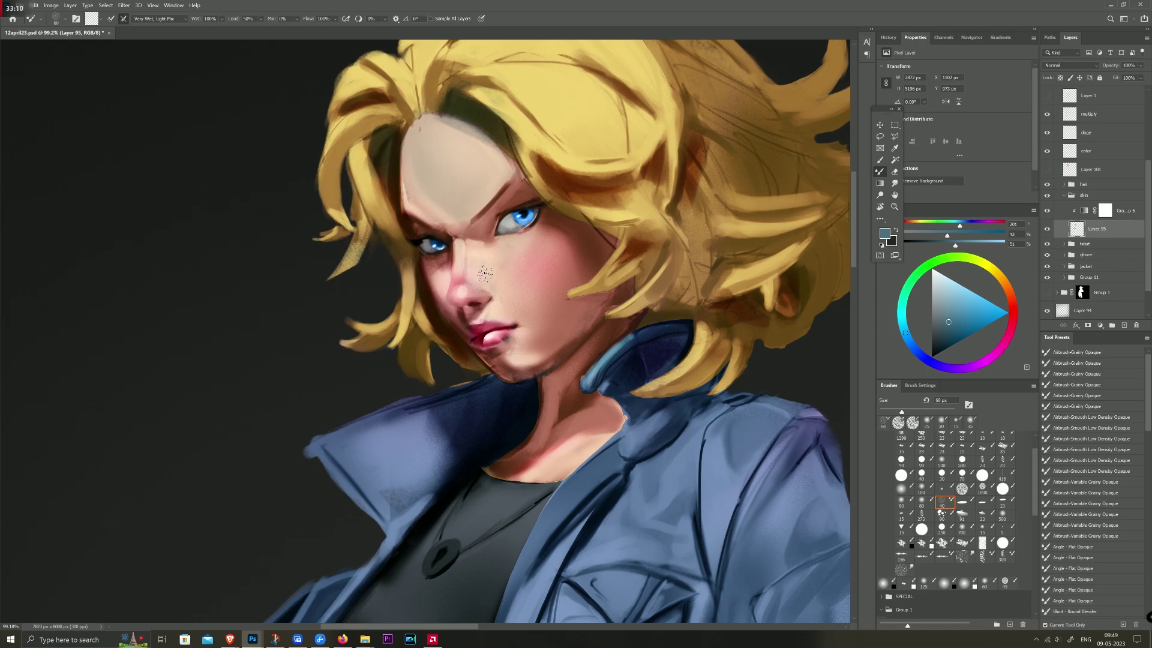
{"action": "key", "text": "bracketleft"}
{"action": "key", "text": "bracketleft"}
{"action": "key", "text": "bracketleft"}
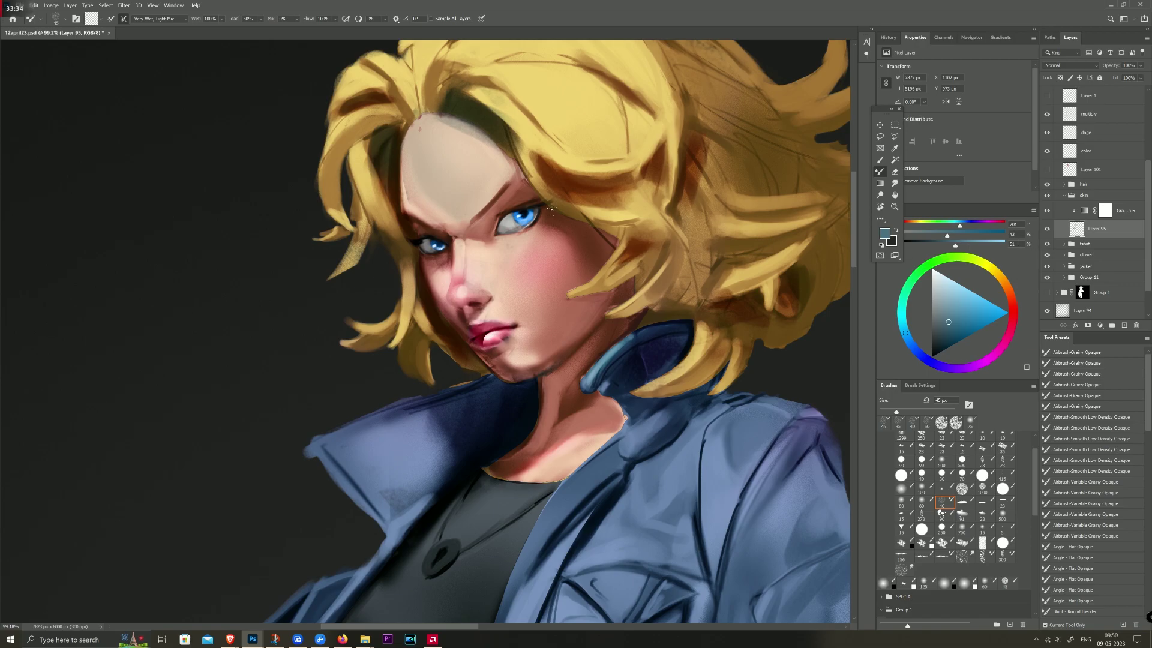
Step: Blend the Layer 95 skin paint near the eye and around the lips, shrinking the Mixer Brush to 30 px
{"action": "left_click_drag", "start_coordinate": [485, 238], "coordinate": [478, 236]}
{"action": "left_click", "coordinate": [437, 262]}
{"action": "left_click", "coordinate": [437, 262]}
{"action": "key", "text": "bracketleft"}
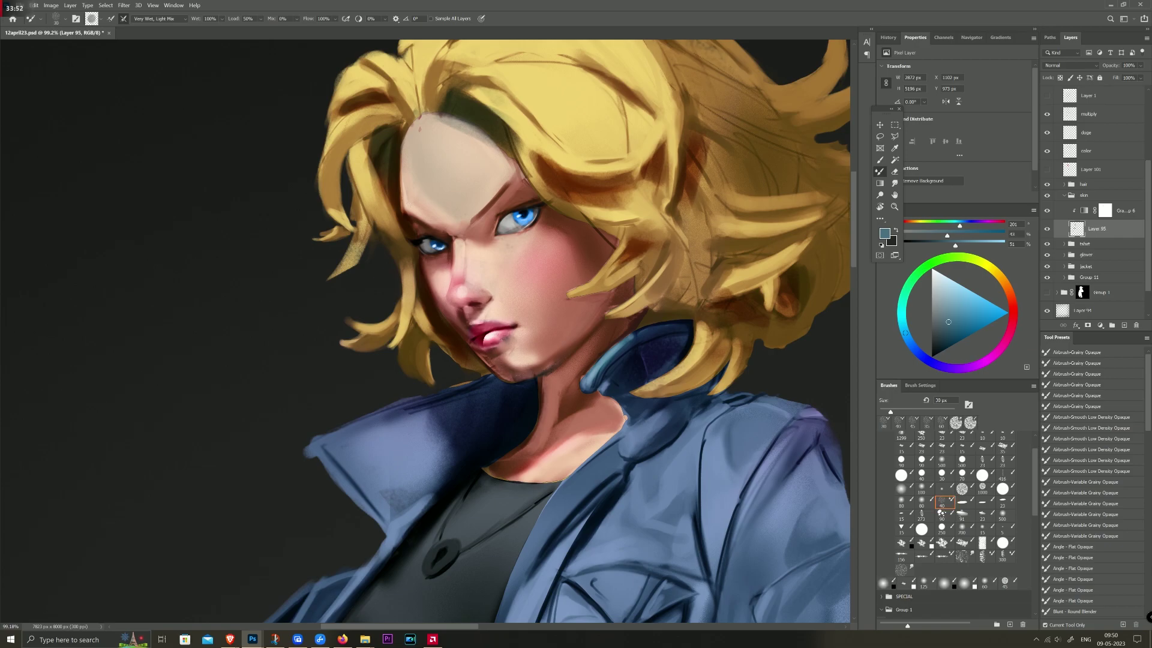
{"action": "left_click", "coordinate": [486, 339]}
{"action": "left_click", "coordinate": [486, 340]}
{"action": "left_click", "coordinate": [485, 340]}
{"action": "left_click", "coordinate": [520, 325]}
Step: With a 35 px brush, blend the skin at the brow and beneath both eyes
{"action": "key", "text": "bracketright"}
{"action": "left_click", "coordinate": [471, 220]}
{"action": "left_click", "coordinate": [471, 220]}
{"action": "left_click", "coordinate": [539, 369]}
{"action": "left_click", "coordinate": [429, 224]}
{"action": "left_click", "coordinate": [530, 237]}
{"action": "left_click", "coordinate": [552, 227]}
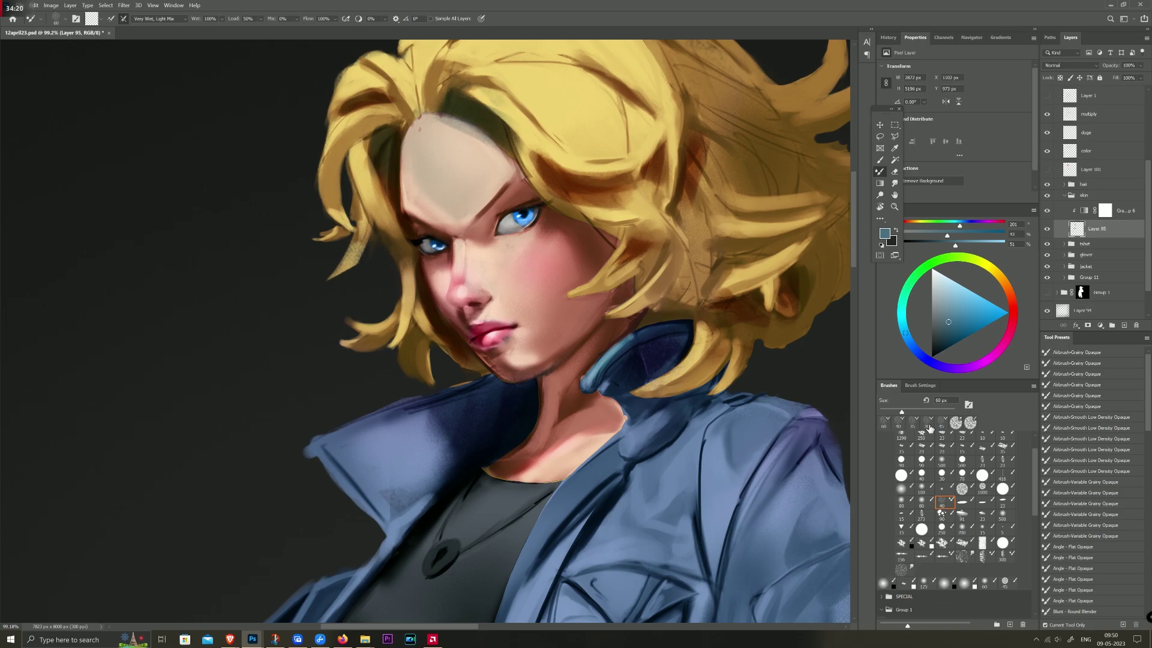
{"action": "left_click", "coordinate": [895, 183]}
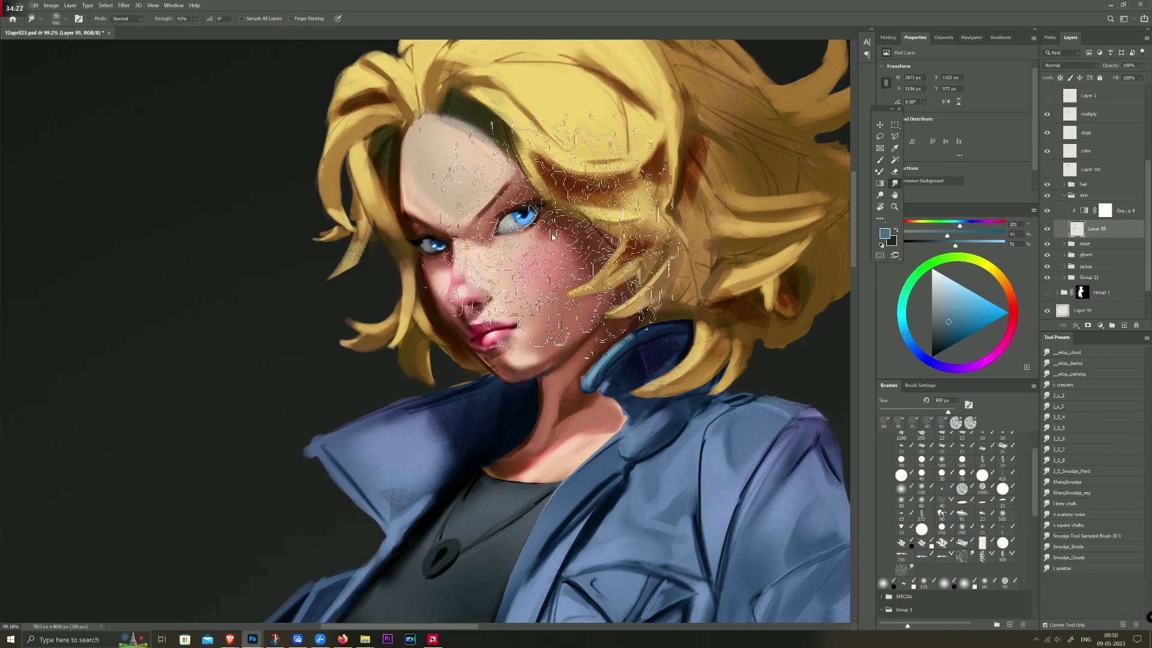
Step: Smudge the cheek below the right eye with an 80 px smudge tip
{"action": "key", "text": "comma"}
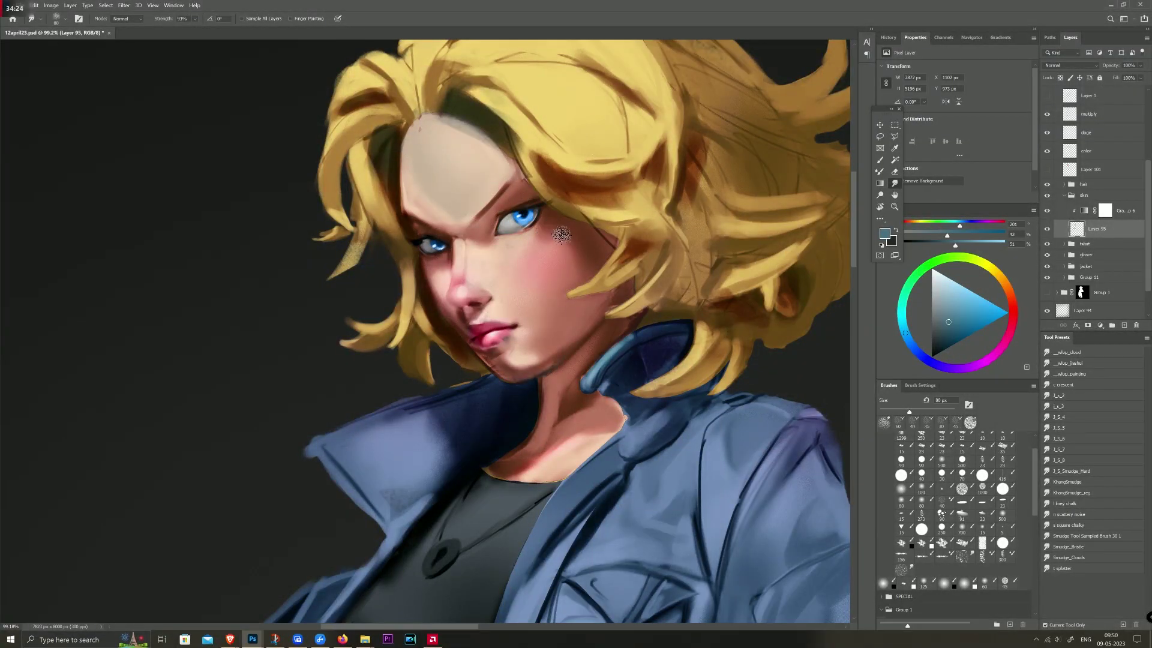
{"action": "left_click_drag", "start_coordinate": [562, 235], "coordinate": [535, 244]}
{"action": "key", "text": "ctrl"}
Step: Blend the neck skin with the Mixer Brush at 50-60 px
{"action": "key", "text": "b"}
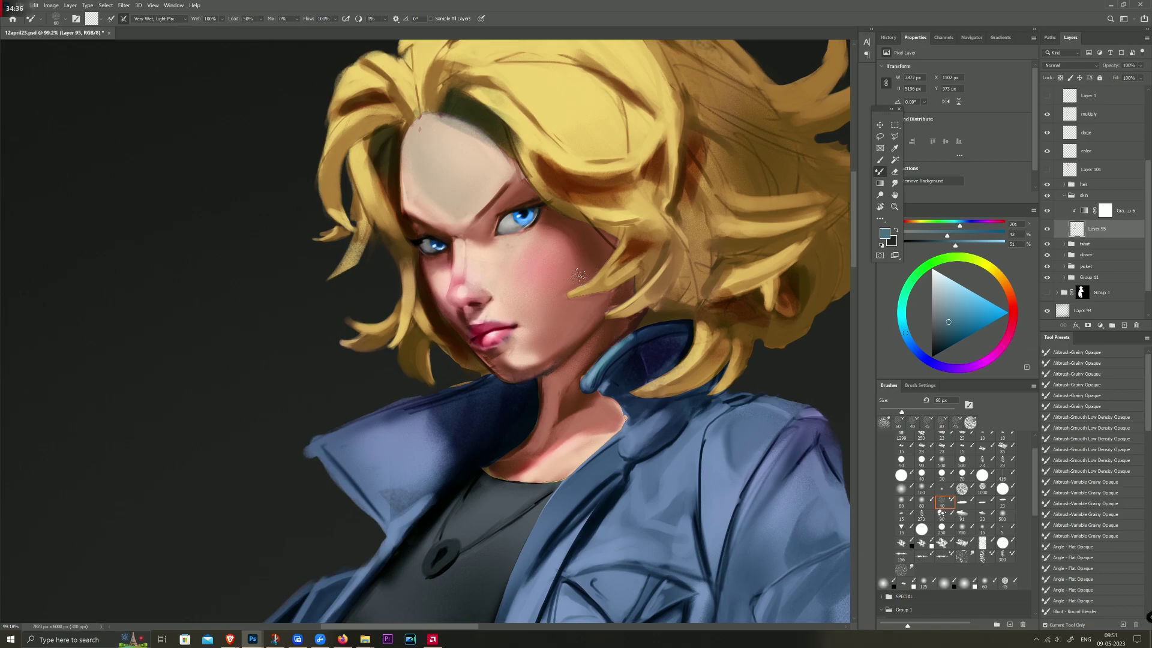
{"action": "left_click_drag", "start_coordinate": [579, 273], "coordinate": [616, 294]}
{"action": "key", "text": "bracketleft"}
{"action": "left_click_drag", "start_coordinate": [588, 350], "coordinate": [582, 390]}
{"action": "key", "text": "bracketright"}
{"action": "left_click_drag", "start_coordinate": [526, 451], "coordinate": [505, 466]}
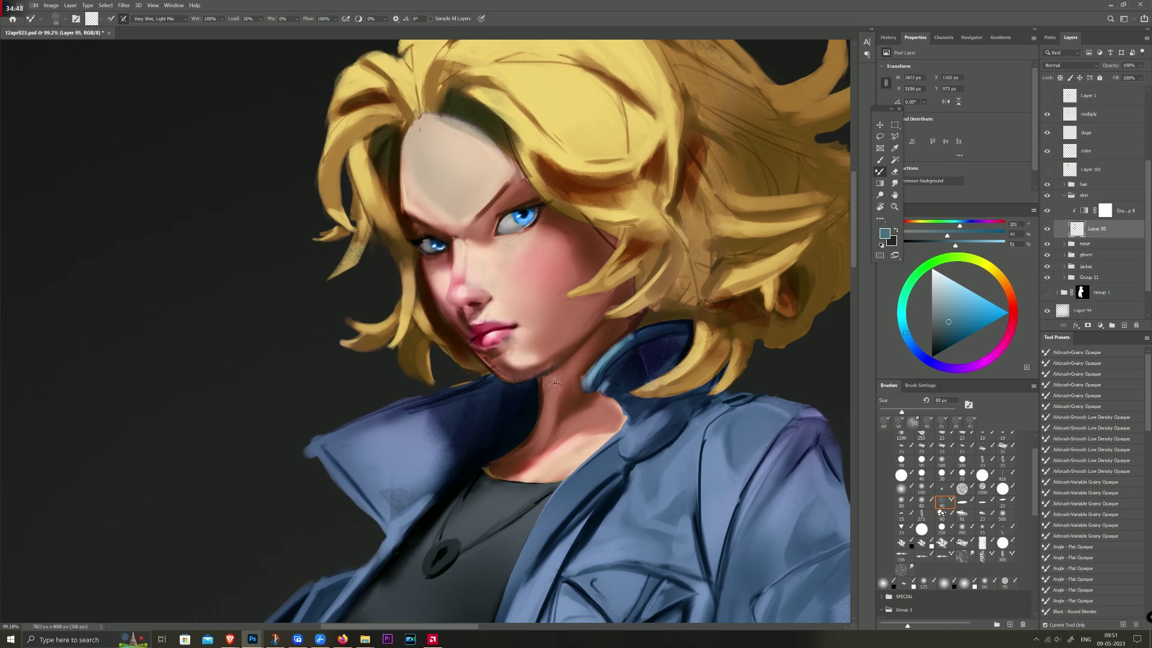
Step: Set the brush to 35 px and toggle the Gradient Map to compare skin tones
{"action": "key", "text": "bracketleft"}
{"action": "key", "text": "bracketleft"}
{"action": "key", "text": "bracketleft"}
{"action": "left_click", "coordinate": [1048, 211]}
{"action": "left_click", "coordinate": [1047, 211]}
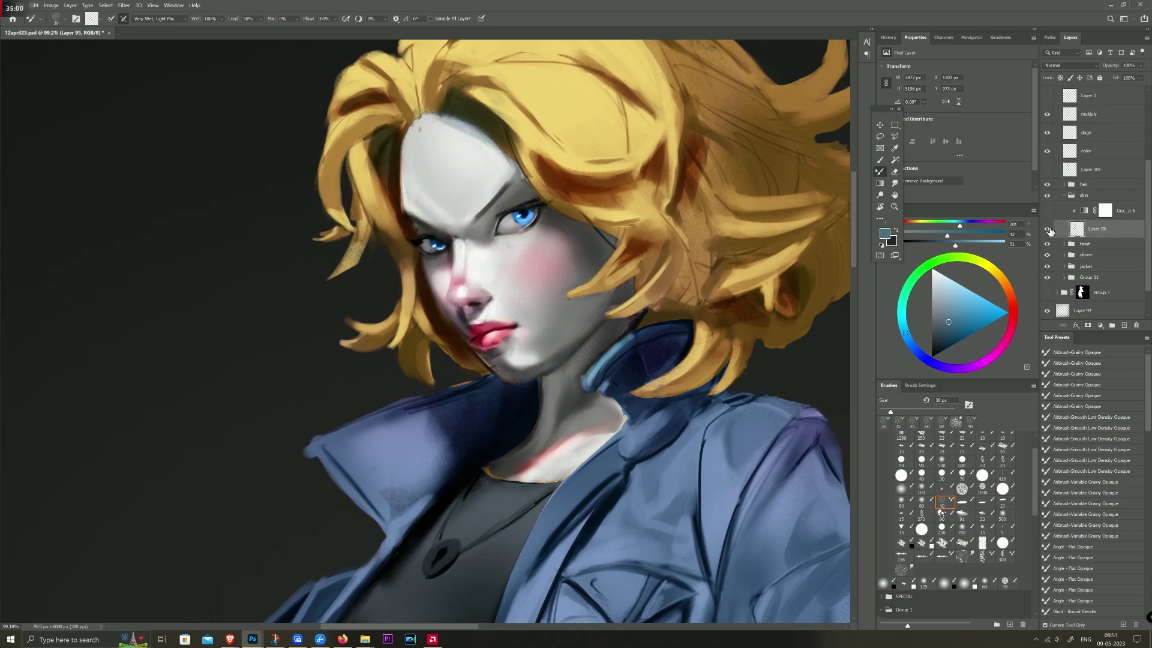
Step: Hide Layer 95 and Shift-click to disable the Group 1 copy 2 mask
{"action": "left_click", "coordinate": [1049, 228]}
{"action": "scroll", "coordinate": [1109, 192], "scroll_direction": "up", "scroll_amount": 3}
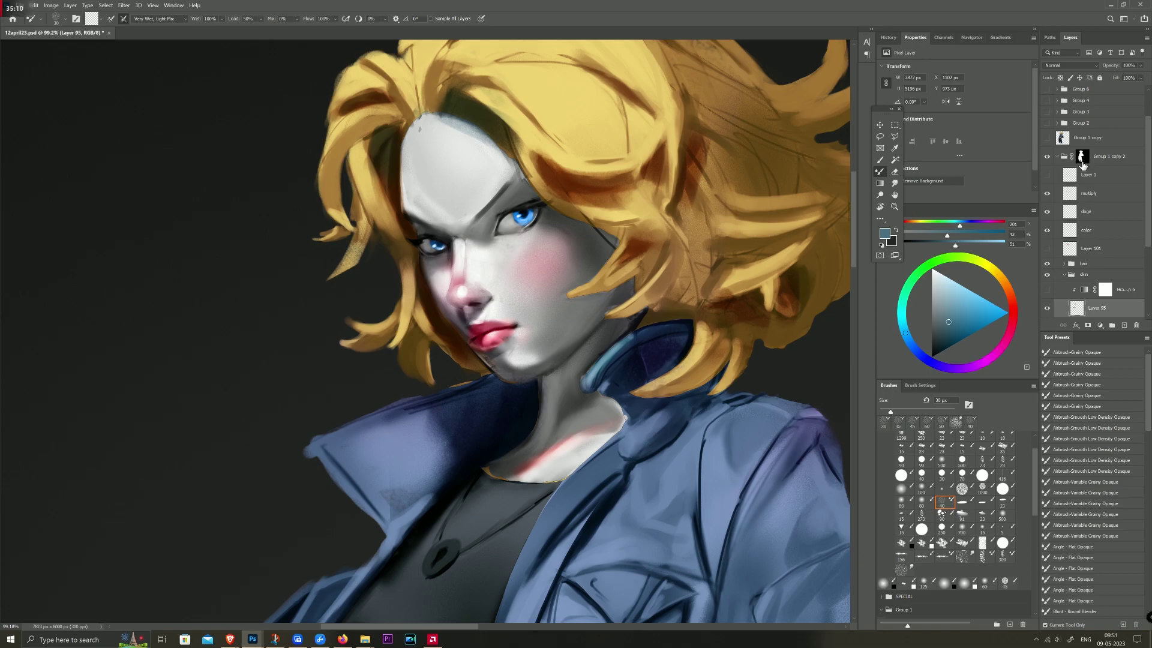
{"action": "key", "text": "shift"}
{"action": "left_click", "coordinate": [1082, 157], "text": "shift"}
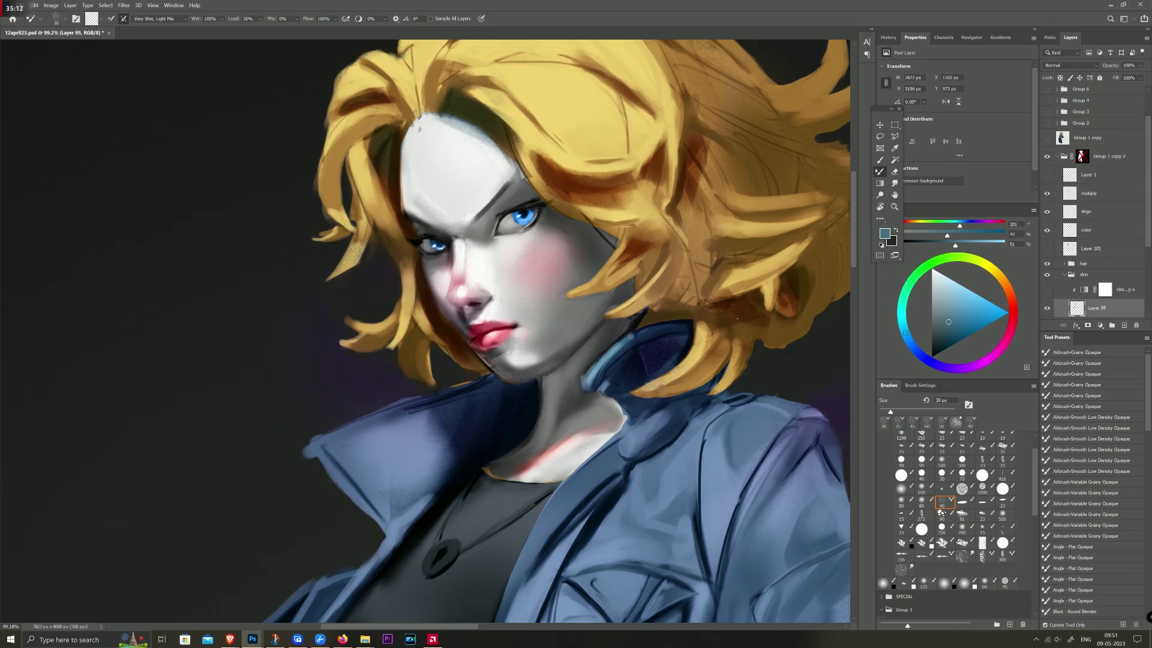
Step: Toggle the Gradient Map and Layer 1 visibility, then select and hide the multiply shadow layer
{"action": "scroll", "coordinate": [1121, 285], "scroll_direction": "down", "scroll_amount": 5}
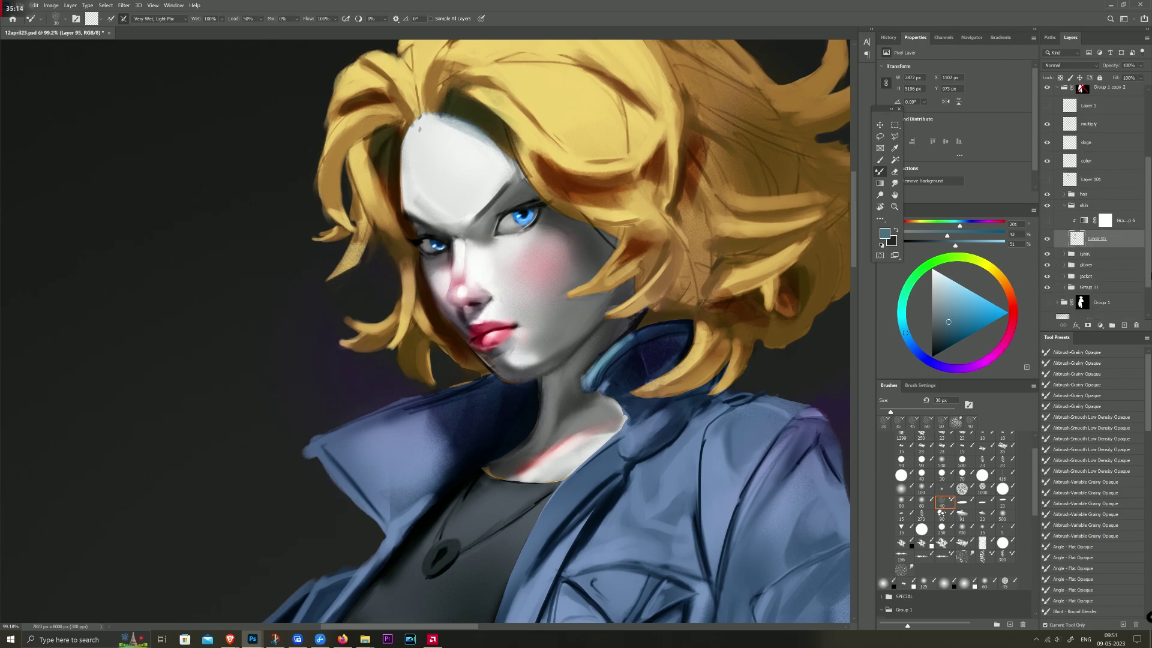
{"action": "left_click", "coordinate": [1046, 186]}
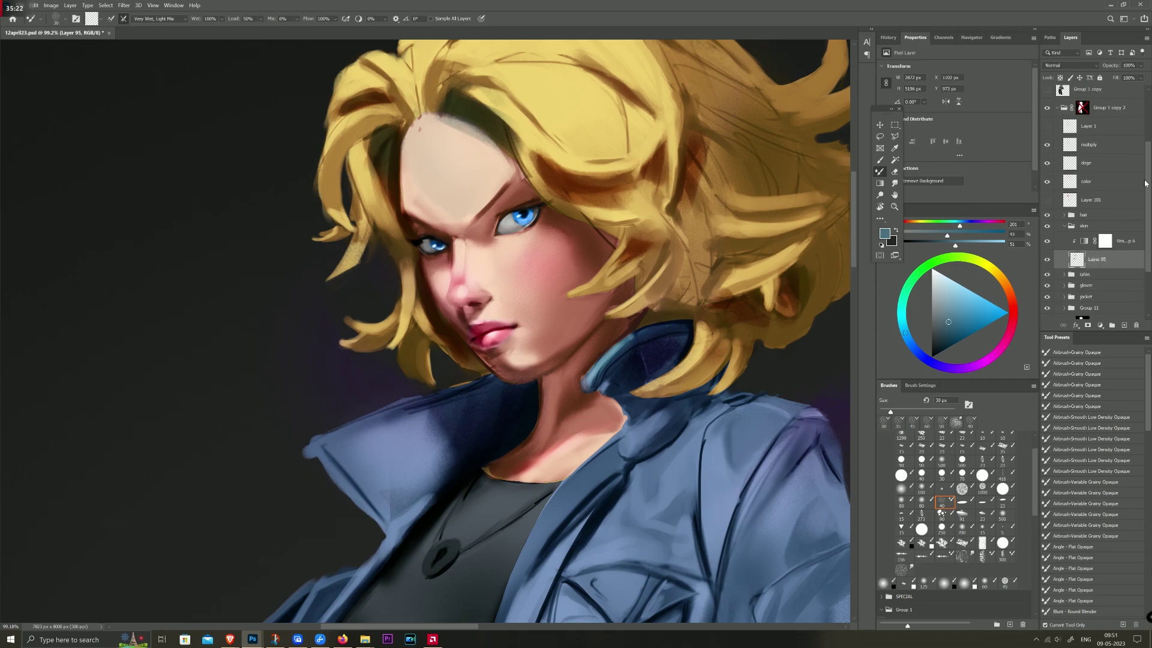
{"action": "scroll", "coordinate": [1143, 214], "scroll_direction": "up", "scroll_amount": 1}
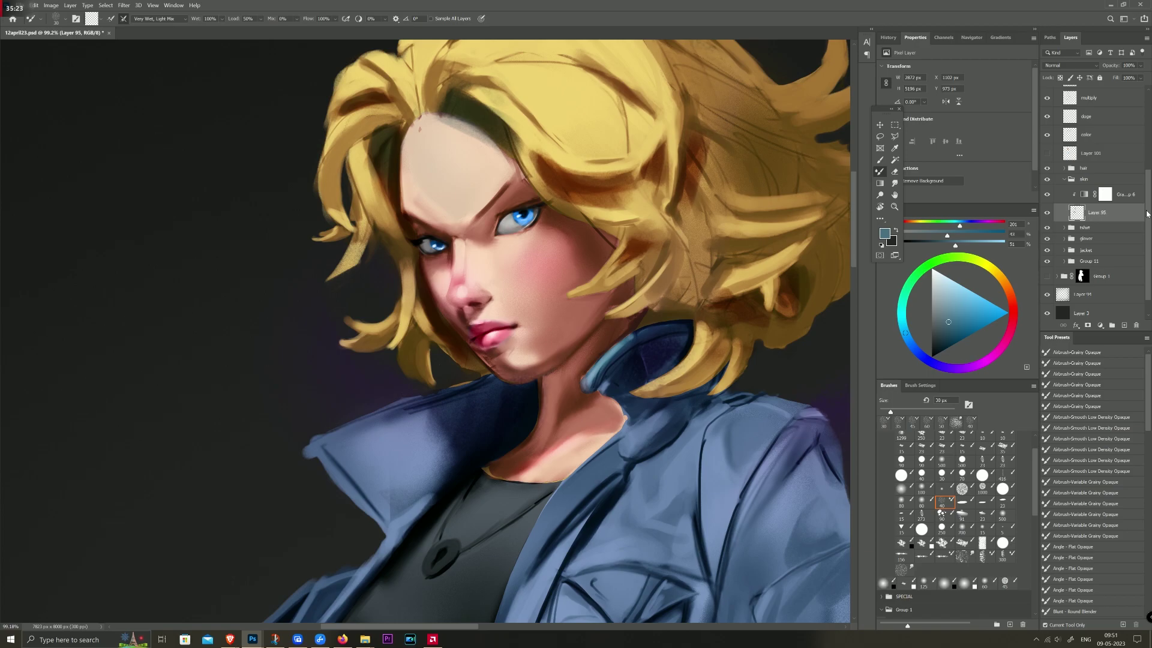
{"action": "mouse_move", "coordinate": [1147, 213]}
{"action": "left_mouse_down"}
{"action": "mouse_move", "coordinate": [1148, 192]}
{"action": "mouse_move", "coordinate": [1150, 253]}
{"action": "left_mouse_up"}
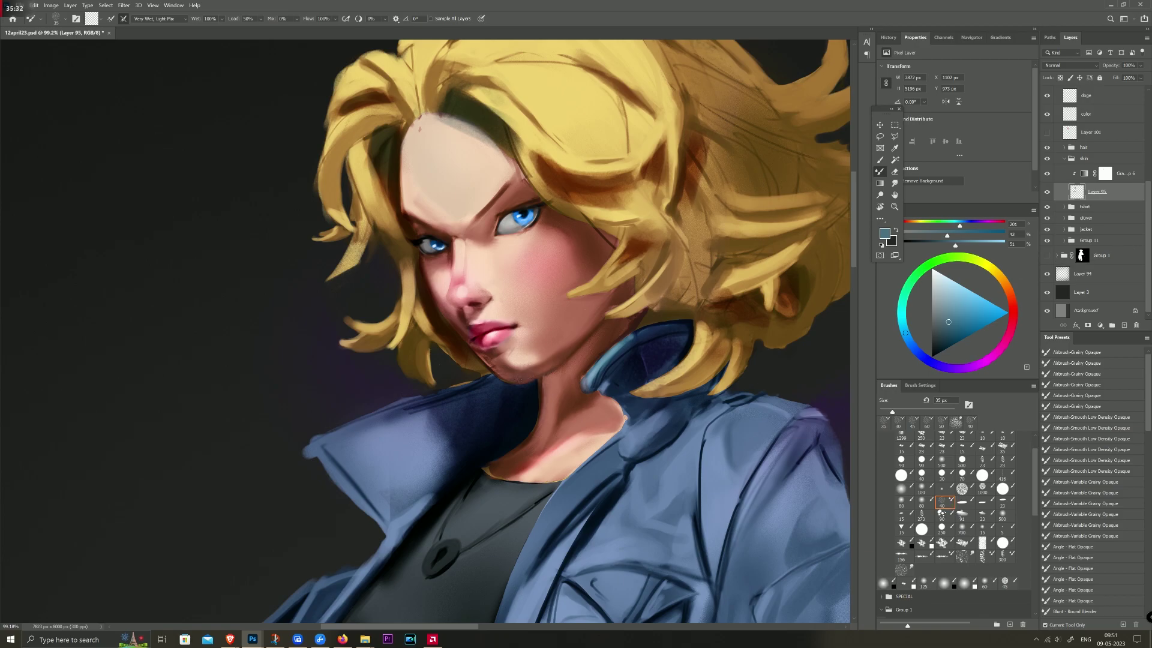
{"action": "left_click", "coordinate": [1046, 173]}
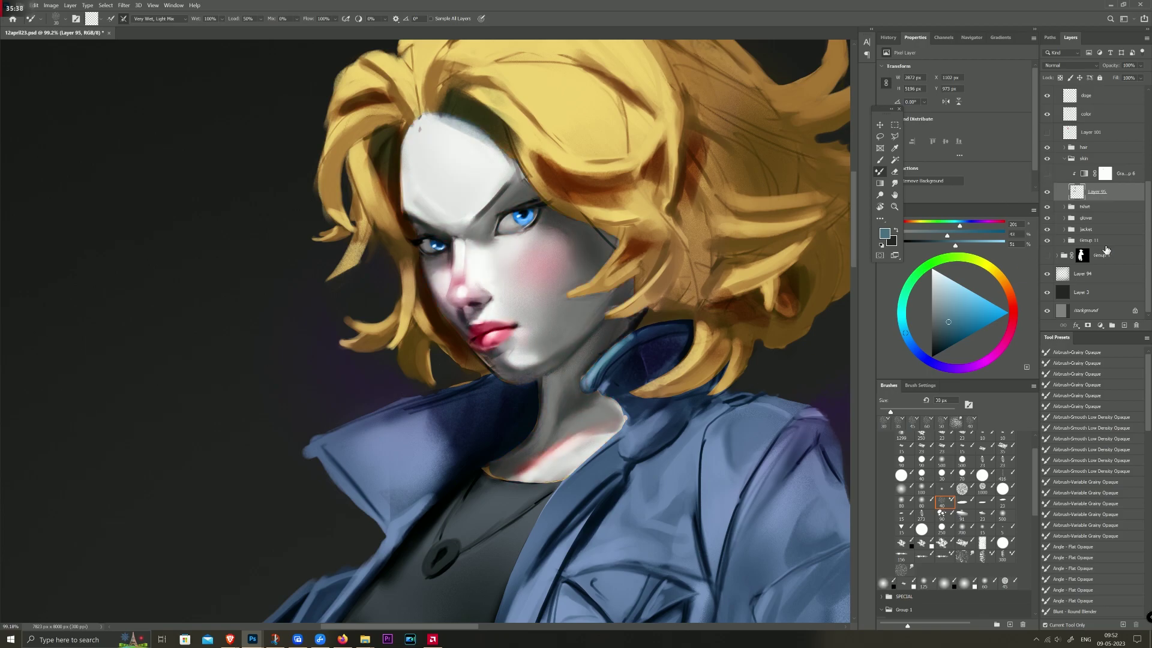
{"action": "scroll", "coordinate": [1139, 240], "scroll_direction": "up", "scroll_amount": 5}
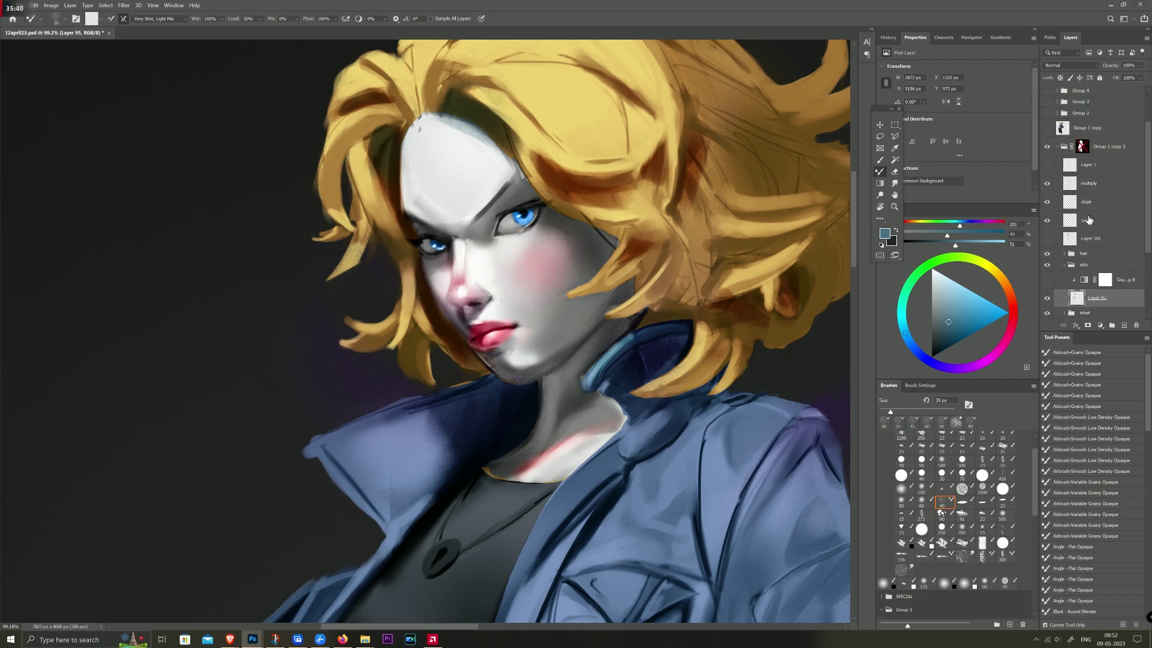
{"action": "left_click", "coordinate": [1048, 166]}
{"action": "left_click", "coordinate": [524, 399], "text": "ctrl"}
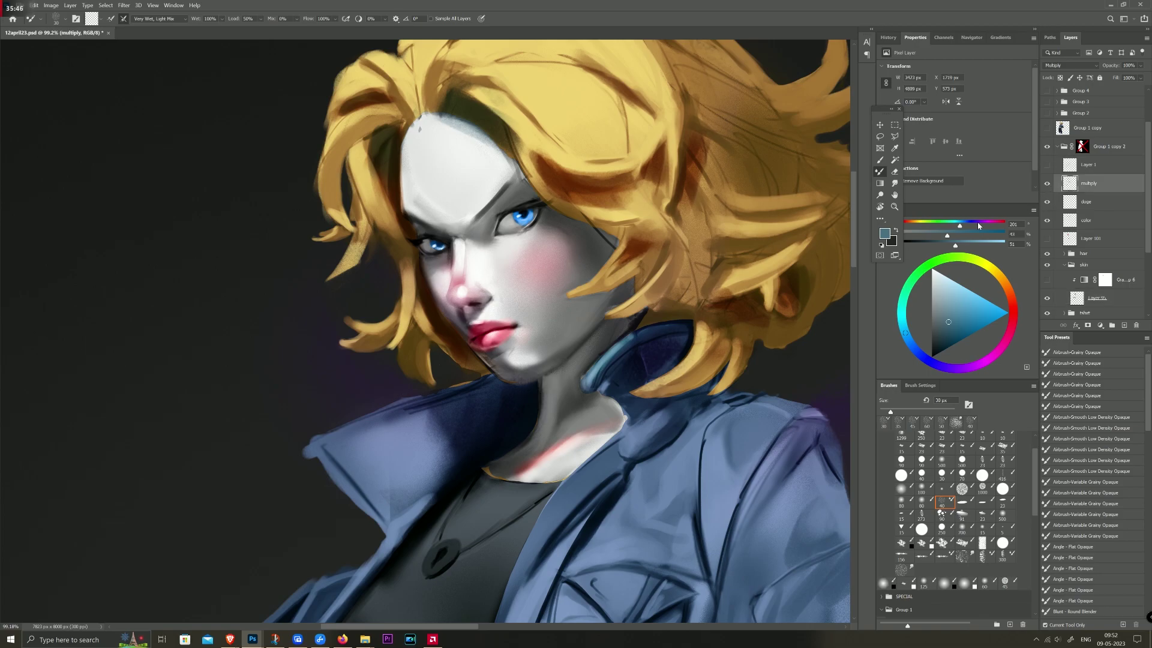
Step: Show the multiply shadow layer again and erase some of its shadow at the chin
{"action": "left_click", "coordinate": [1049, 183]}
{"action": "left_click", "coordinate": [1049, 184]}
{"action": "key", "text": "e"}
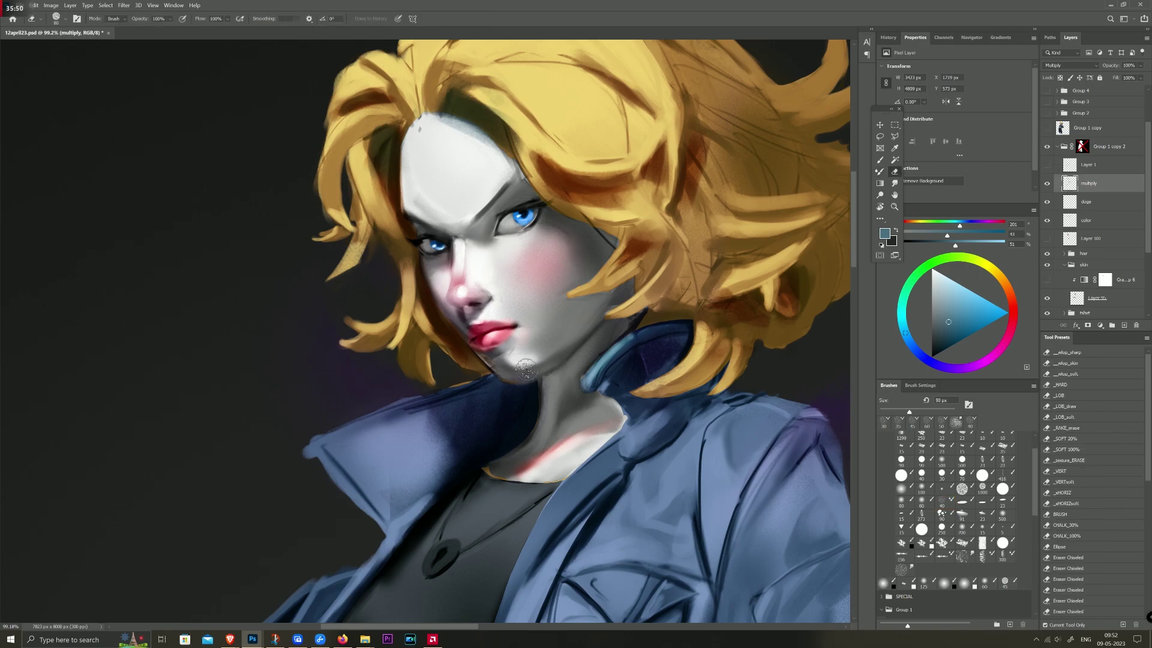
{"action": "left_click_drag", "start_coordinate": [509, 368], "coordinate": [539, 371]}
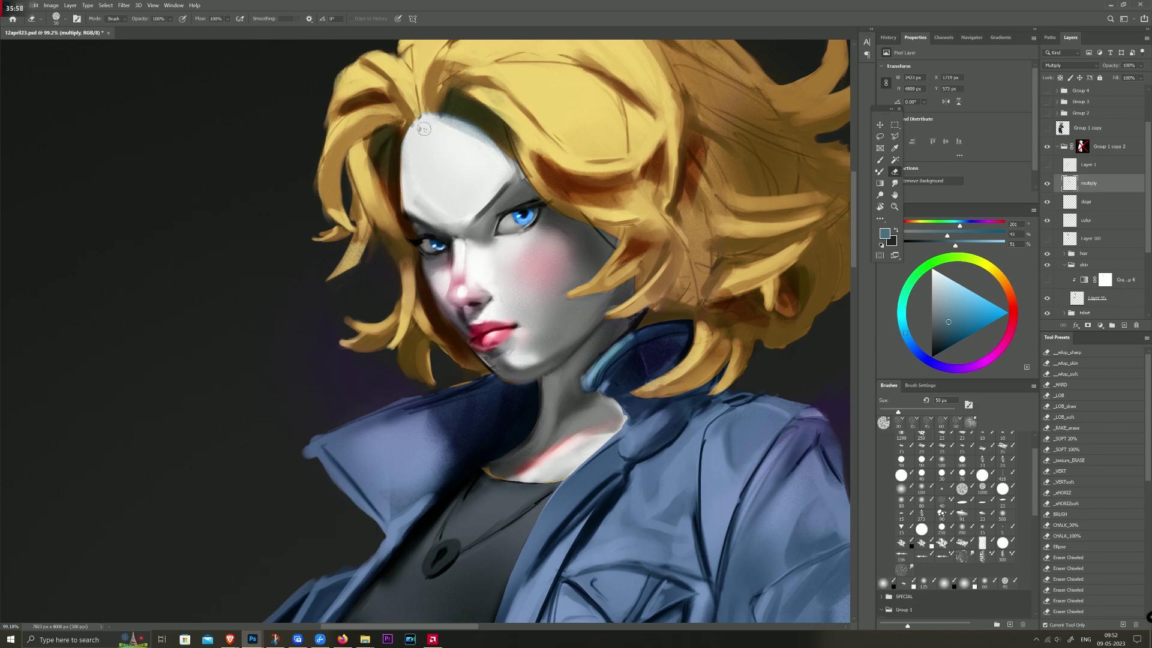
Step: Turn the Gradient Map skin colouring back on and select Layer 95 for Mixer Brush blending
{"action": "scroll", "coordinate": [1061, 198], "scroll_direction": "down", "scroll_amount": 3}
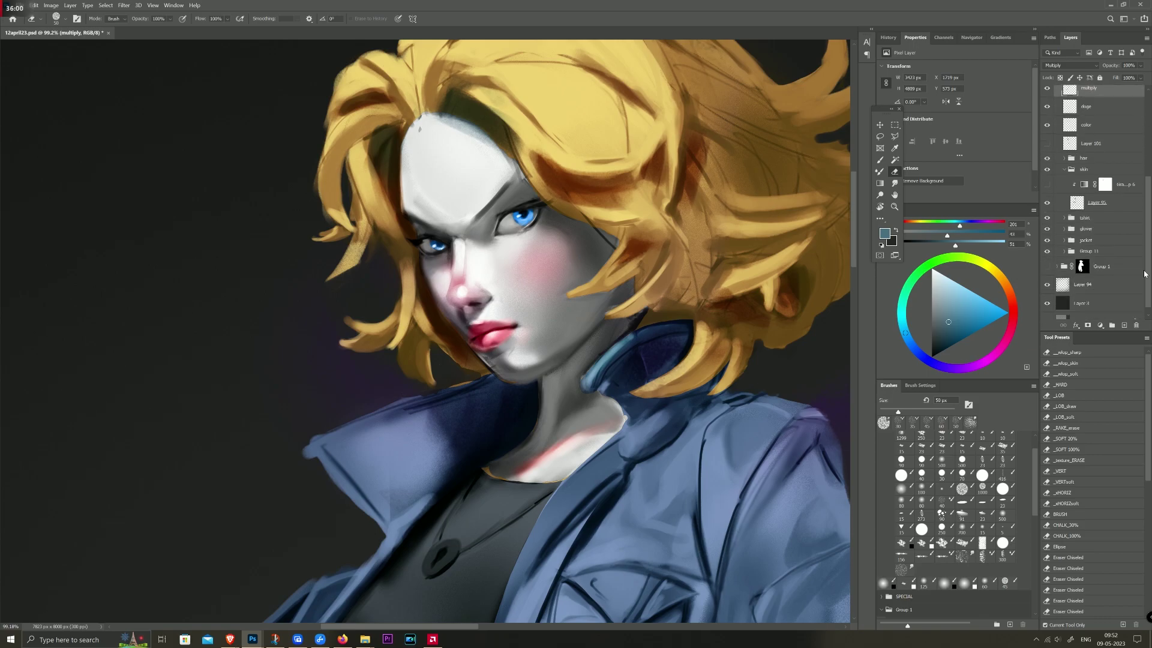
{"action": "left_click", "coordinate": [1047, 180]}
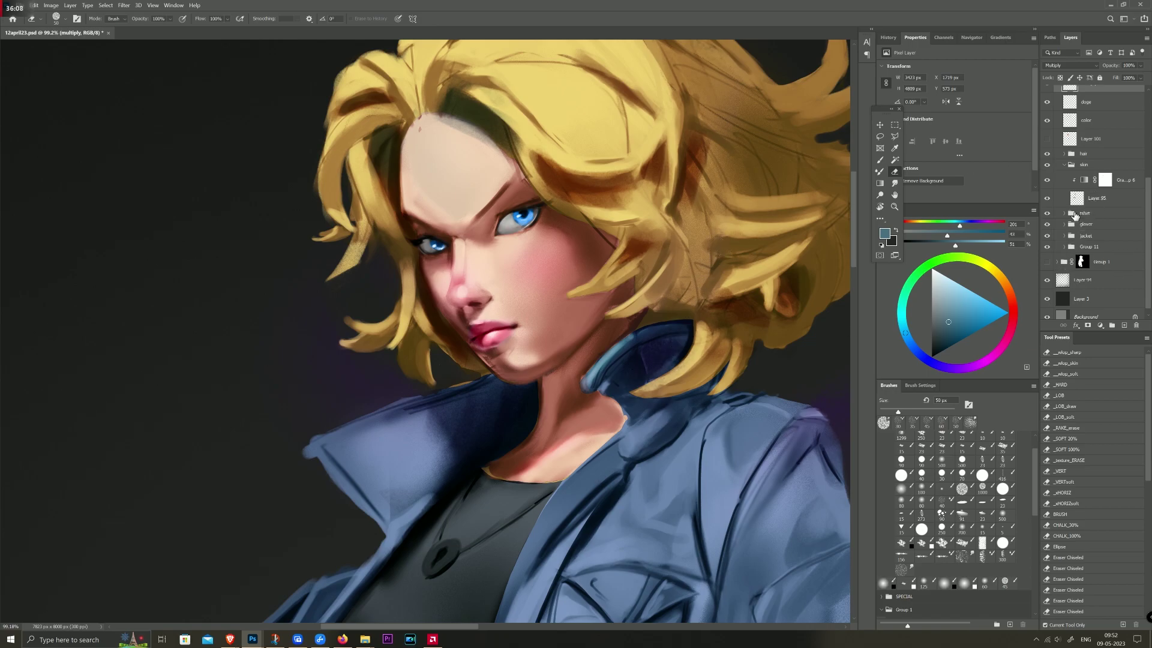
{"action": "left_click", "coordinate": [1079, 198]}
{"action": "key", "text": "b"}
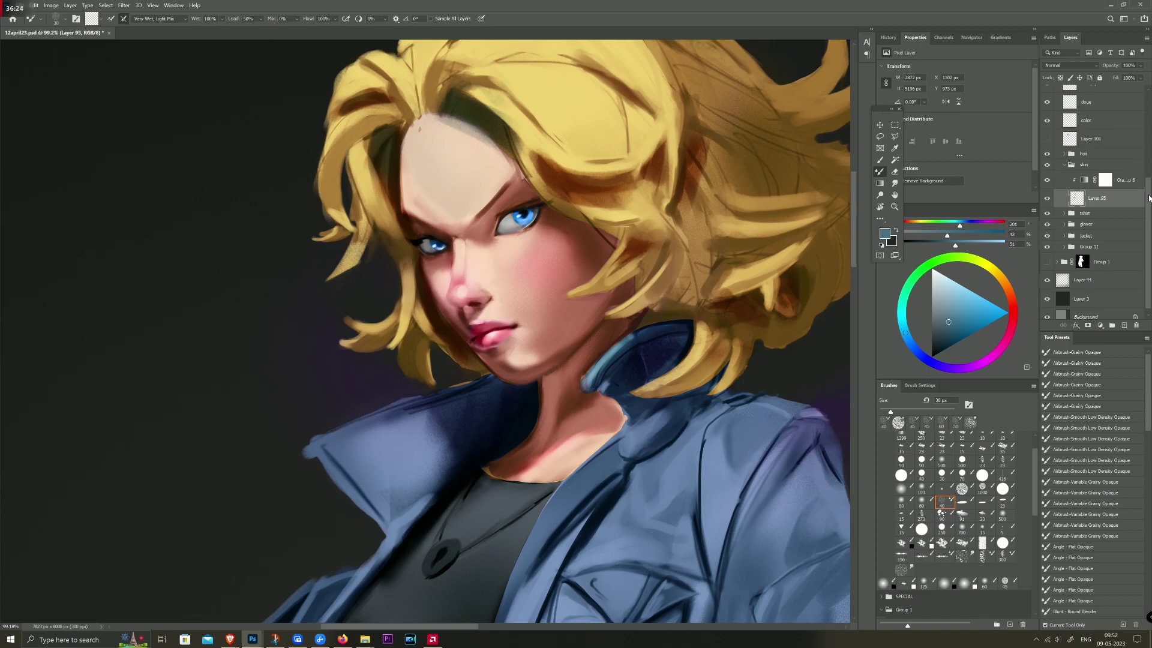
Step: Zoom out to 31.9% and toggle Layer 95 off and on to compare the whole figure
{"action": "mouse_move", "coordinate": [1144, 193]}
{"action": "left_mouse_down"}
{"action": "mouse_move", "coordinate": [1149, 159]}
{"action": "mouse_move", "coordinate": [1149, 202]}
{"action": "left_mouse_up"}
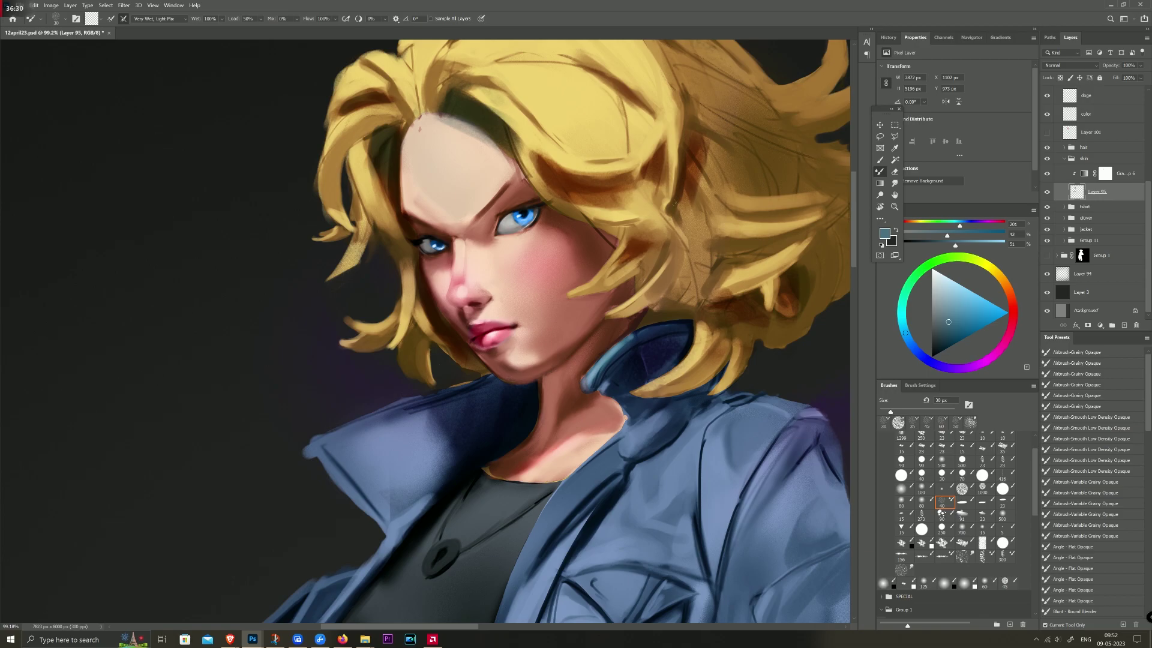
{"action": "scroll", "coordinate": [553, 108], "scroll_direction": "down", "scroll_amount": 5}
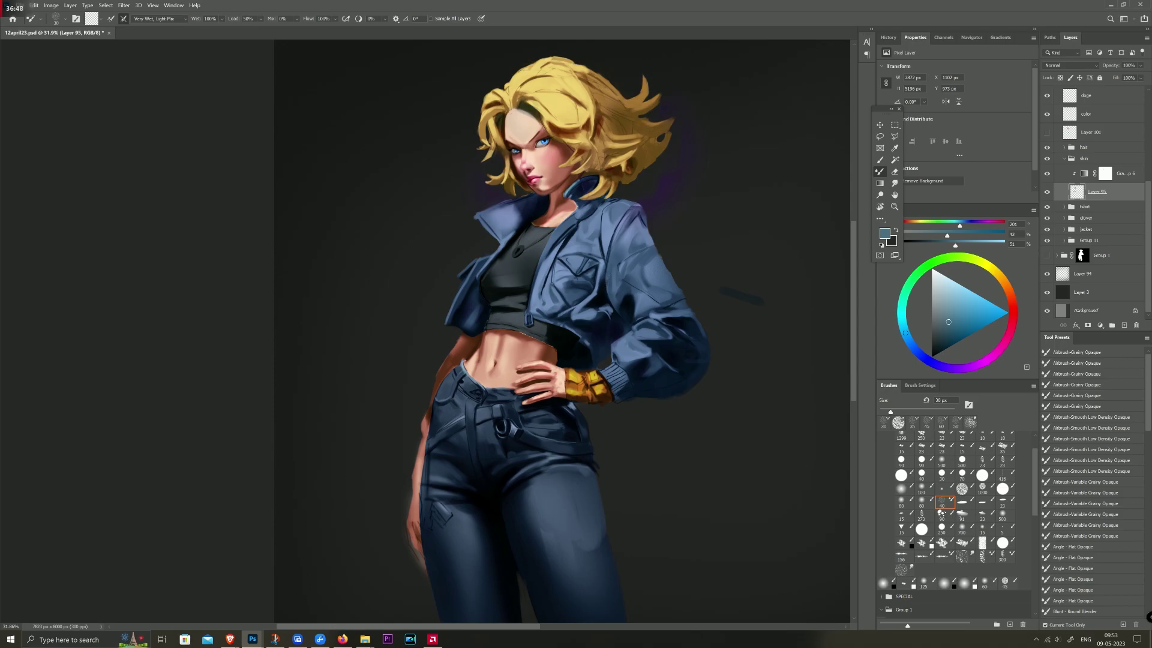
{"action": "left_click", "coordinate": [1046, 192]}
{"action": "left_click", "coordinate": [1046, 192]}
{"action": "scroll", "coordinate": [1098, 198], "scroll_direction": "up", "scroll_amount": 3}
Step: On the doge layer, pick a dark red with a 700 px brush and zoom in on the torso
{"action": "left_click", "coordinate": [1096, 177]}
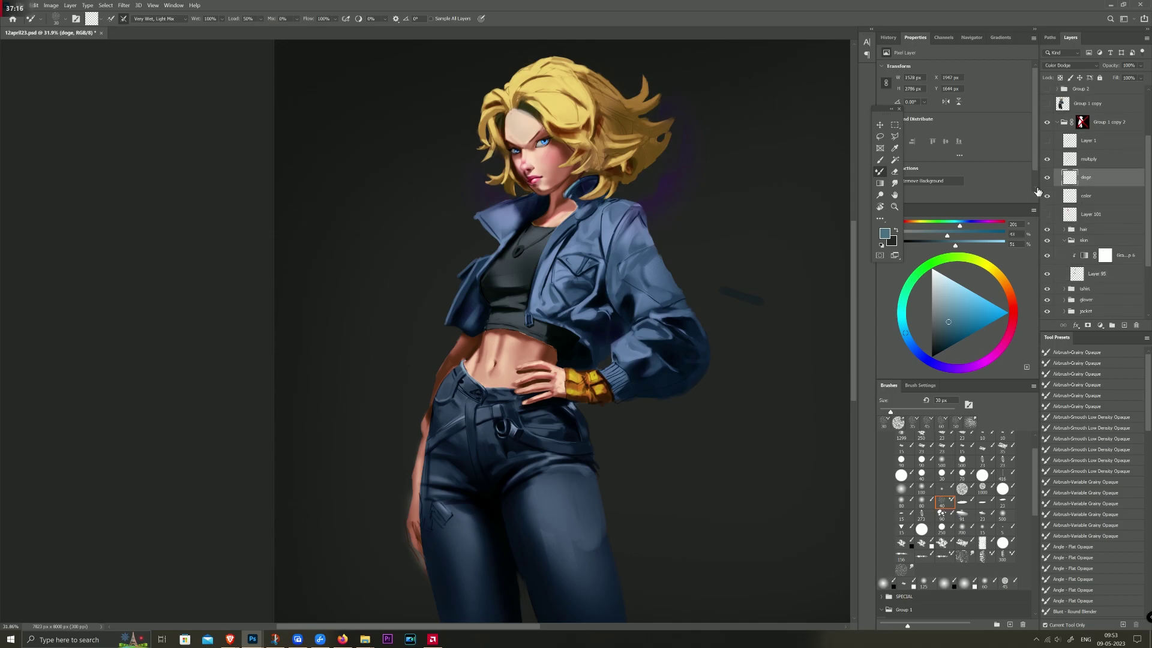
{"action": "left_click", "coordinate": [1013, 313]}
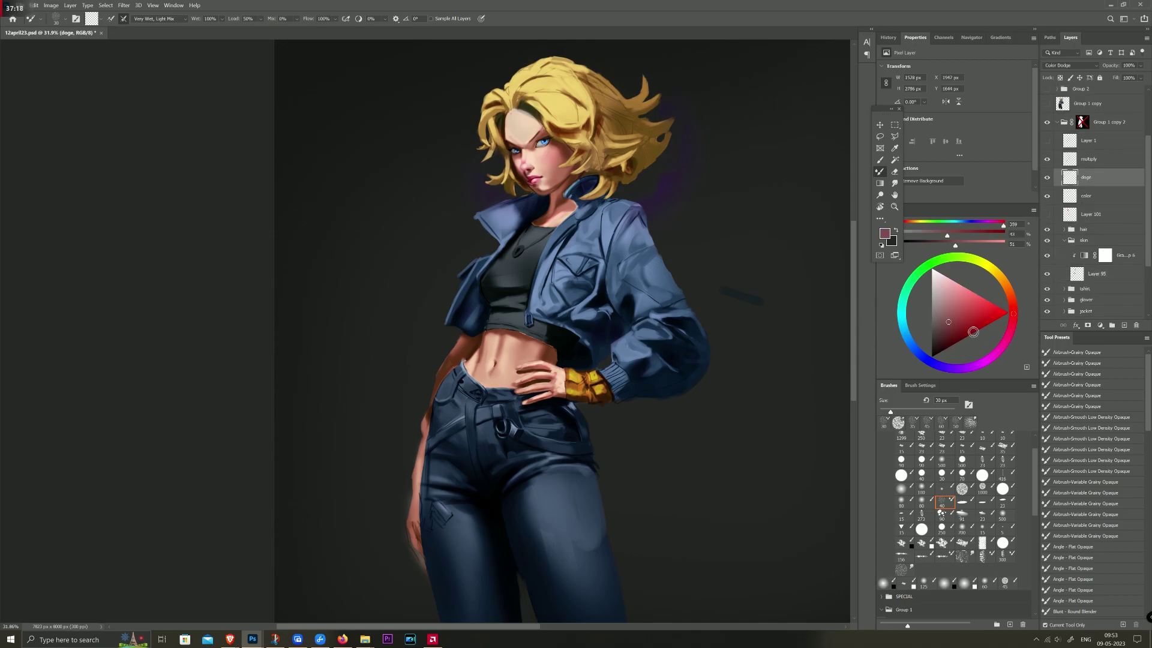
{"action": "left_click", "coordinate": [965, 330]}
{"action": "left_click", "coordinate": [962, 528]}
{"action": "key", "text": "b"}
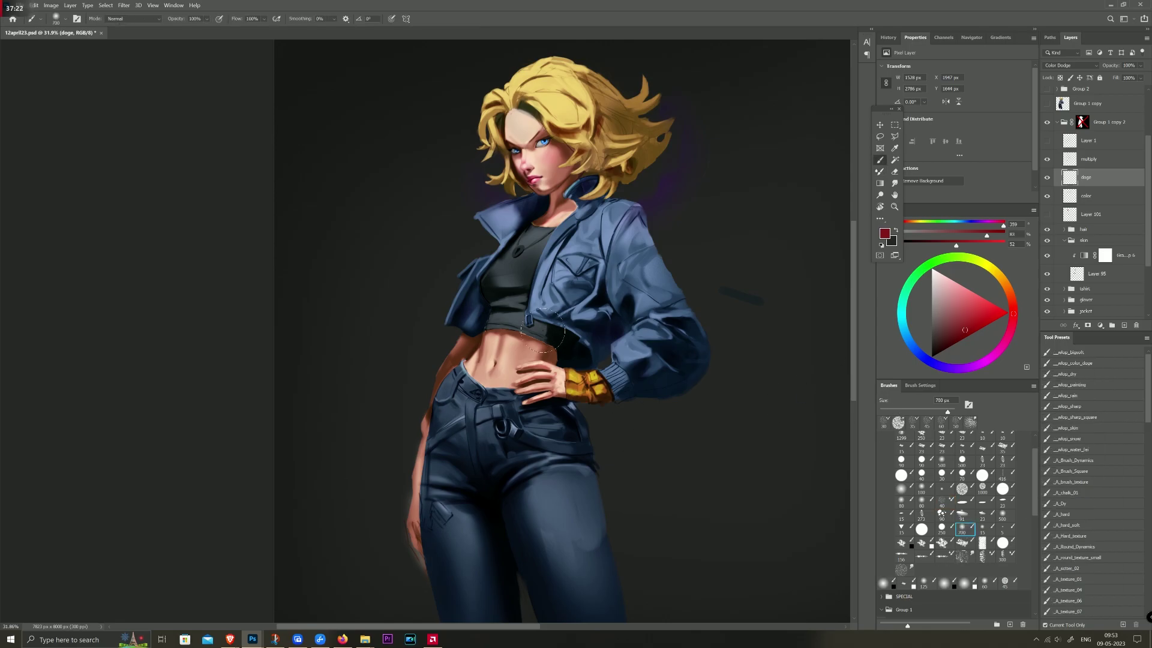
{"action": "key", "text": "z"}
{"action": "left_click_drag", "start_coordinate": [542, 330], "coordinate": [542, 330]}
{"action": "key", "text": "b"}
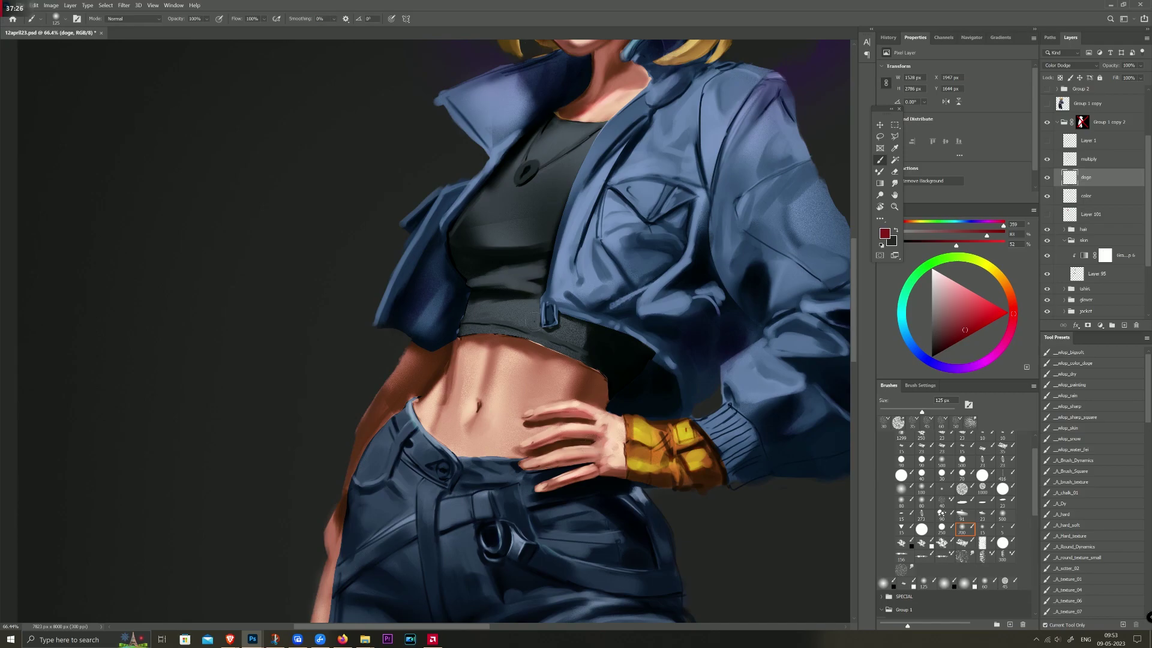
{"action": "key", "text": "bracketleft"}
Step: Paint dark red and pink dodge highlight strokes on the body and abdomen
{"action": "left_click_drag", "start_coordinate": [443, 434], "coordinate": [445, 411]}
{"action": "left_click_drag", "start_coordinate": [458, 350], "coordinate": [502, 348]}
{"action": "key", "text": "bracketright"}
{"action": "left_click", "coordinate": [480, 340]}
{"action": "left_click", "coordinate": [603, 363], "text": "alt"}
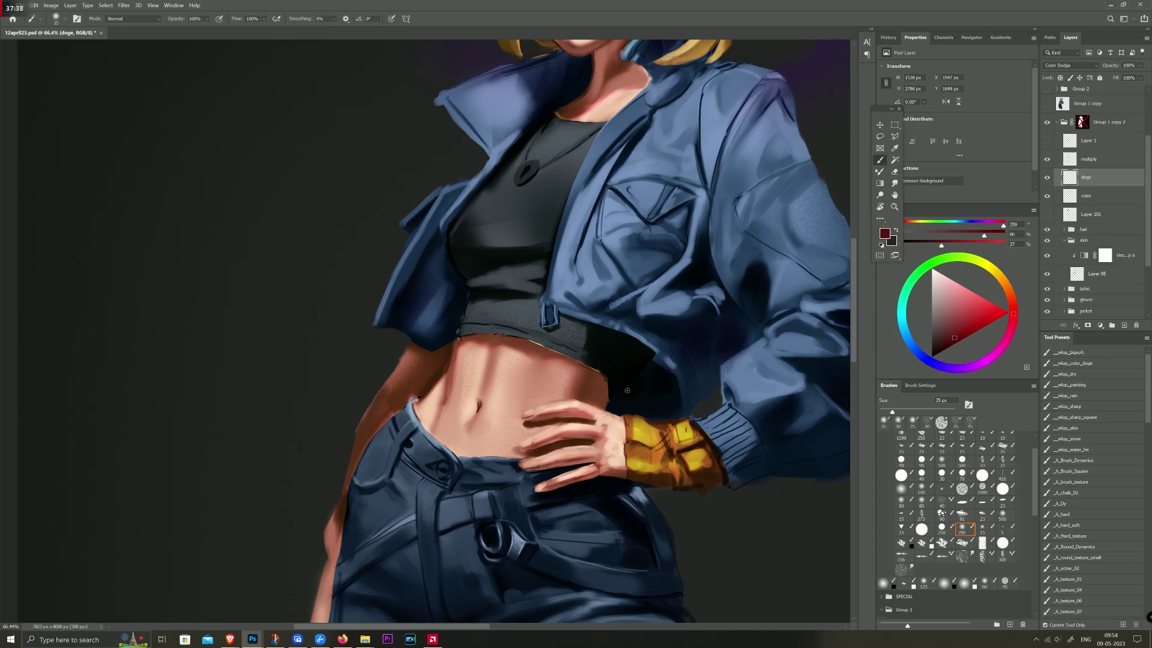
{"action": "left_click", "coordinate": [1082, 198]}
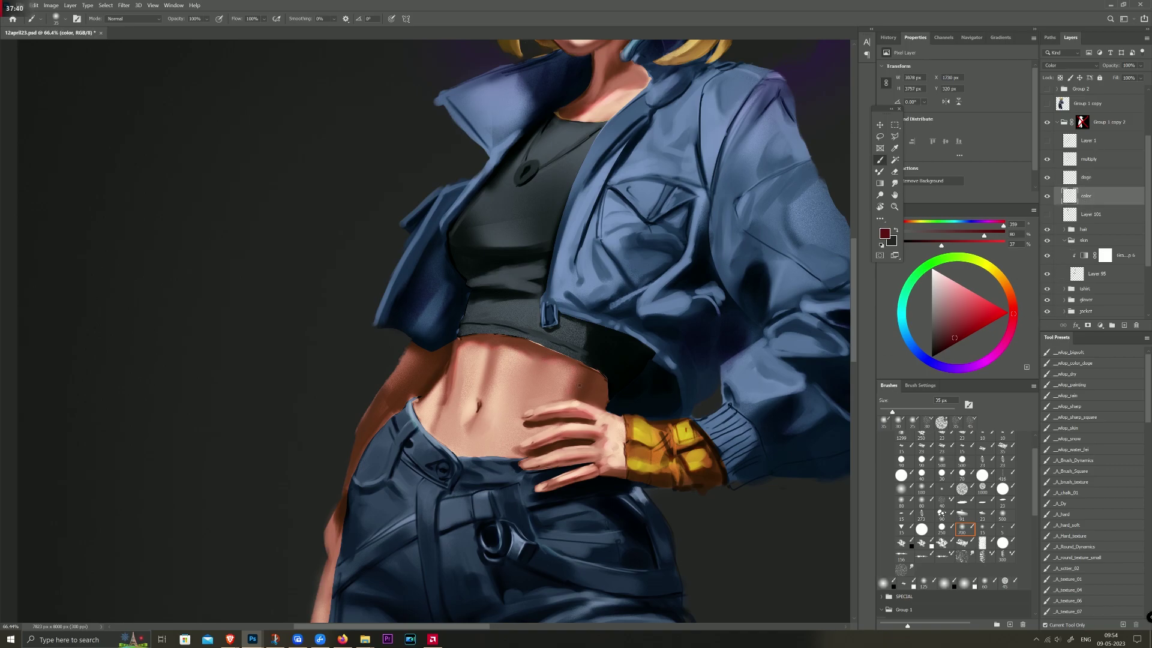
{"action": "key", "text": "alt+bracketright"}
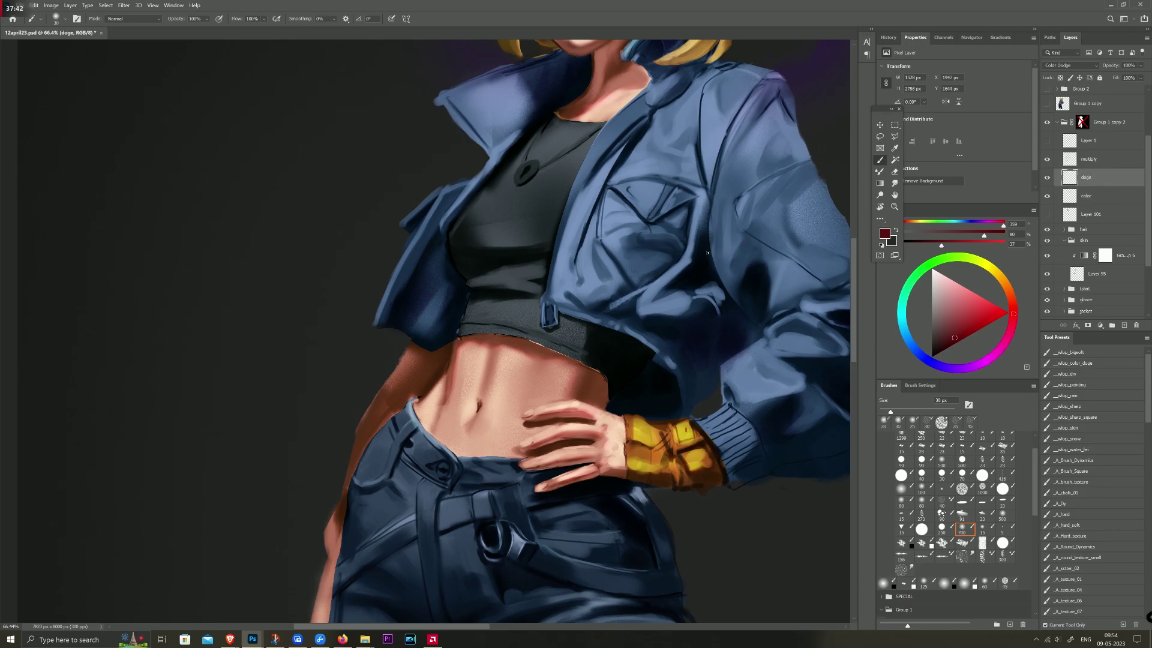
{"action": "key", "text": "bracketright"}
{"action": "key", "text": "bracketright"}
{"action": "left_click_drag", "start_coordinate": [569, 371], "coordinate": [569, 383]}
Step: On the color layer, tint the waistband left of the hand orange-red with a 500 px brush
{"action": "left_click", "coordinate": [983, 322]}
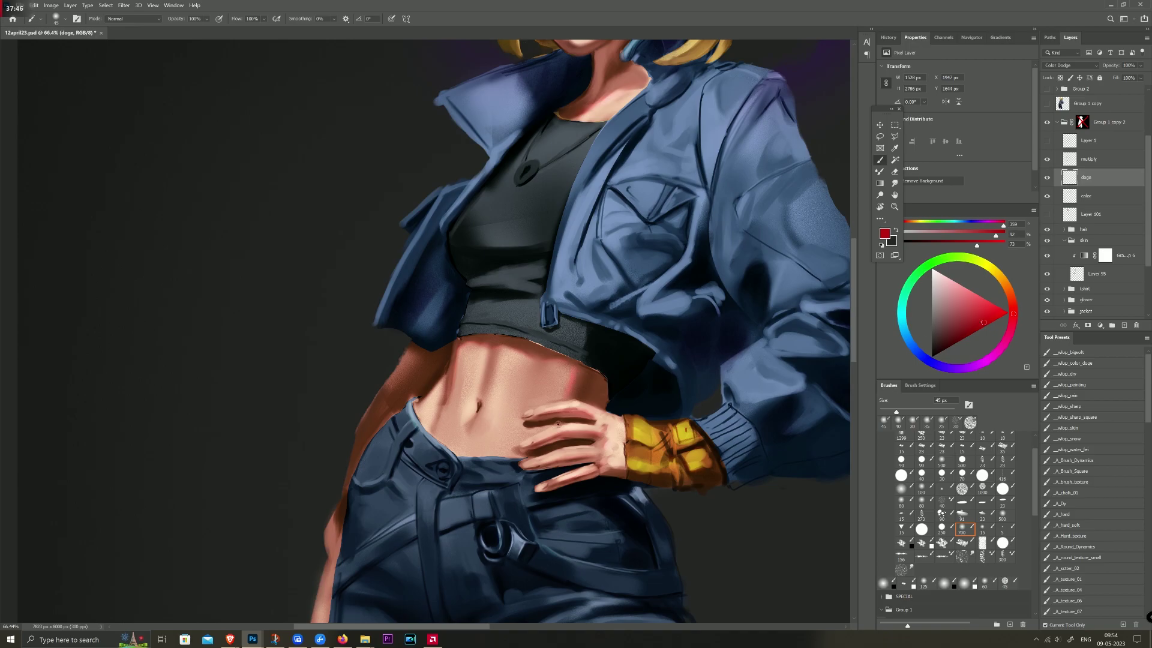
{"action": "scroll", "coordinate": [540, 291], "scroll_direction": "down", "scroll_amount": 5}
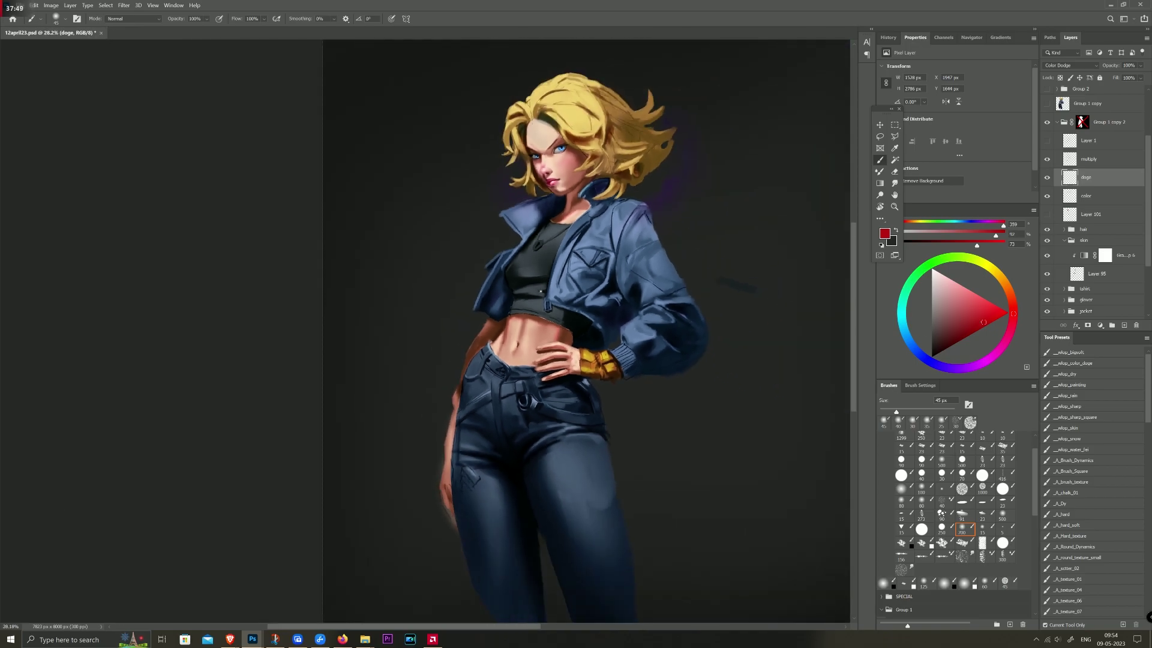
{"action": "scroll", "coordinate": [540, 291], "scroll_direction": "up", "scroll_amount": 2}
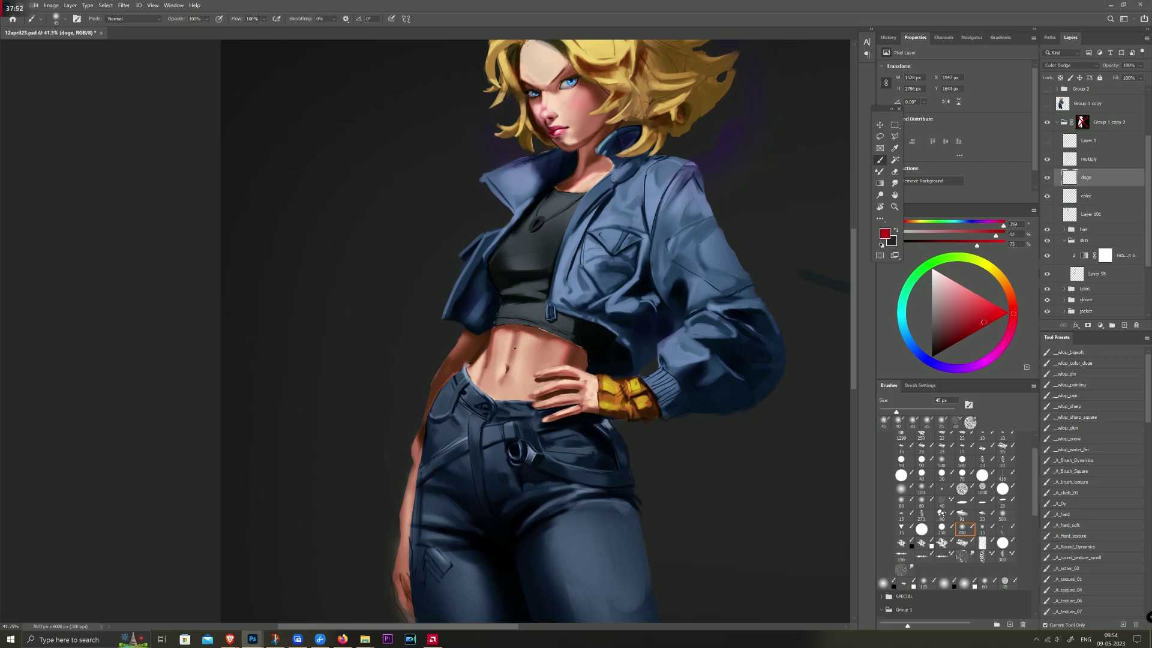
{"action": "key", "text": "bracketright"}
{"action": "left_click", "coordinate": [1086, 198]}
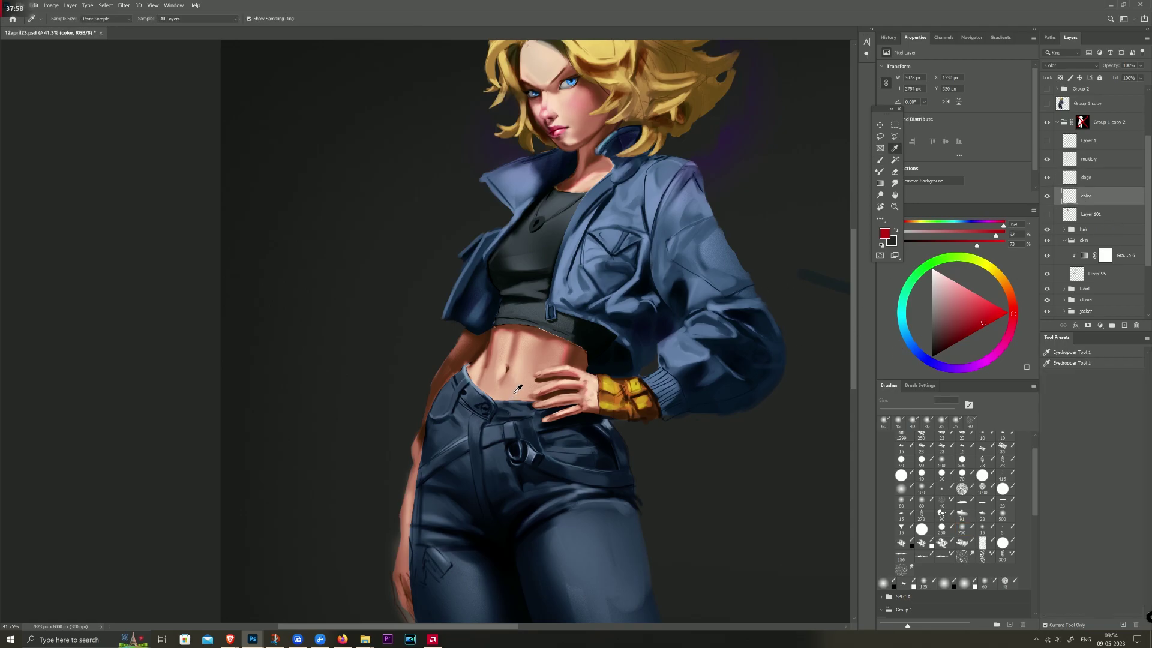
{"action": "mouse_move", "coordinate": [1013, 314]}
{"action": "left_mouse_down"}
{"action": "mouse_move", "coordinate": [1008, 294]}
{"action": "mouse_move", "coordinate": [1013, 303]}
{"action": "left_mouse_up"}
{"action": "left_click", "coordinate": [966, 318]}
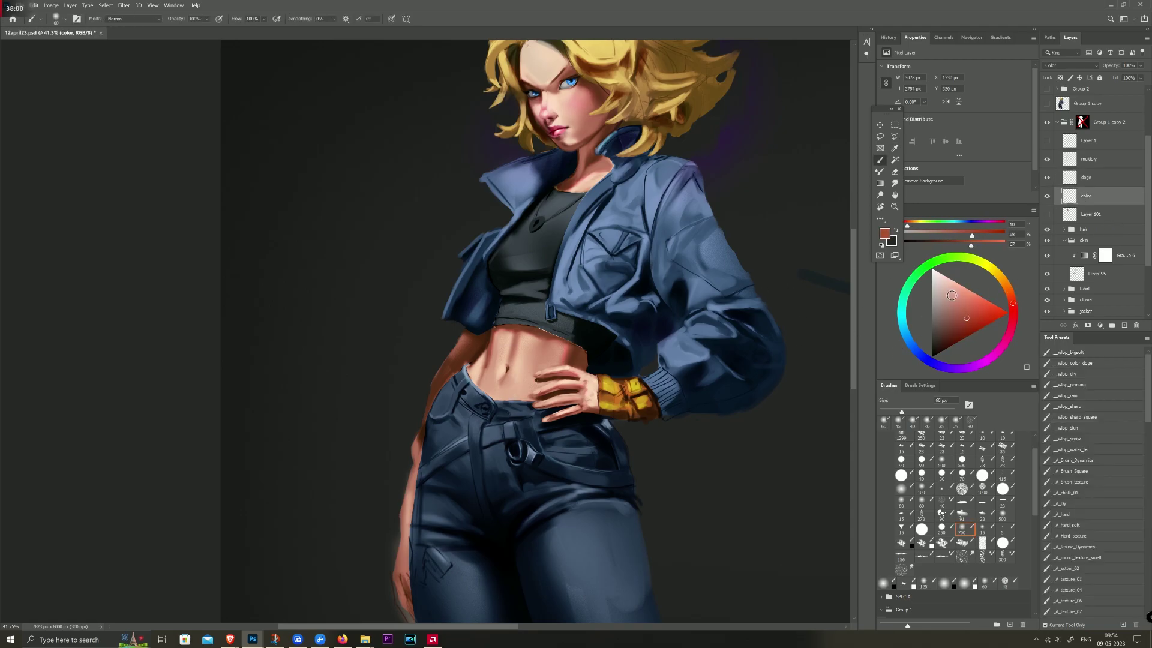
{"action": "left_click", "coordinate": [961, 528]}
{"action": "key", "text": "bracketleft"}
{"action": "key", "text": "bracketleft"}
{"action": "key", "text": "bracketleft"}
{"action": "left_click_drag", "start_coordinate": [495, 414], "coordinate": [524, 406]}
Step: Erase the orange-red tint from the waistband left of the hand
{"action": "key", "text": "e"}
{"action": "key", "text": "bracketright"}
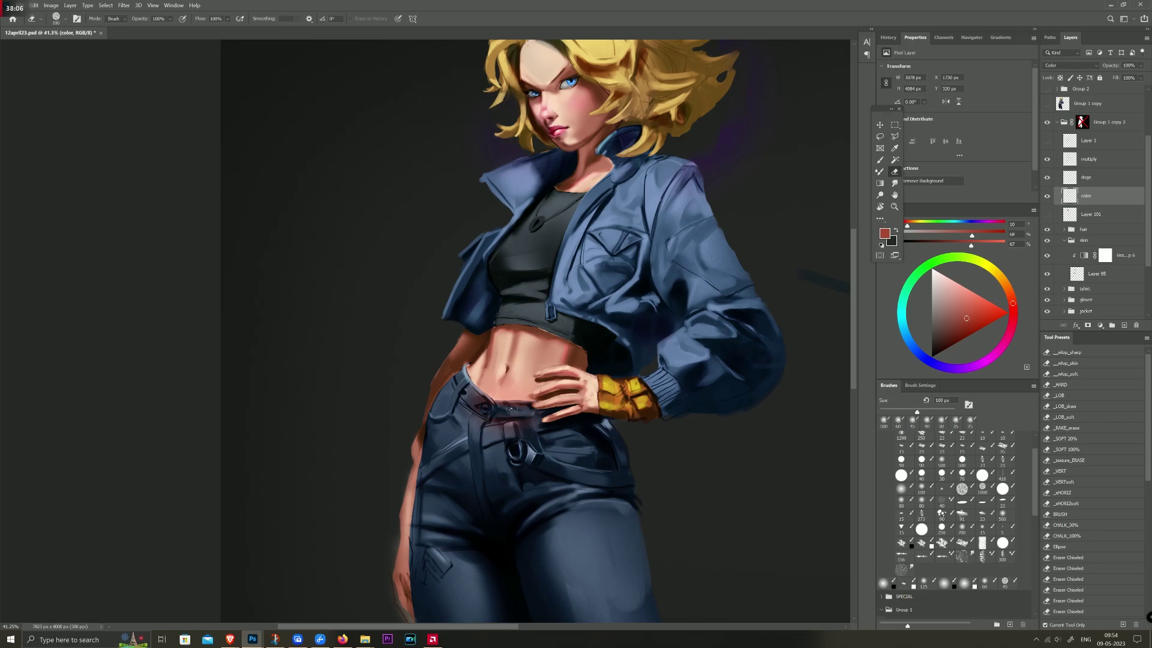
{"action": "left_click_drag", "start_coordinate": [494, 416], "coordinate": [486, 418]}
{"action": "left_click_drag", "start_coordinate": [498, 431], "coordinate": [482, 418]}
{"action": "left_click", "coordinate": [1077, 275], "text": "ctrl"}
Step: With the skin selection loaded, shade the belly and lower skin dark red on the multiply layer
{"action": "key", "text": "b"}
{"action": "left_click", "coordinate": [961, 527]}
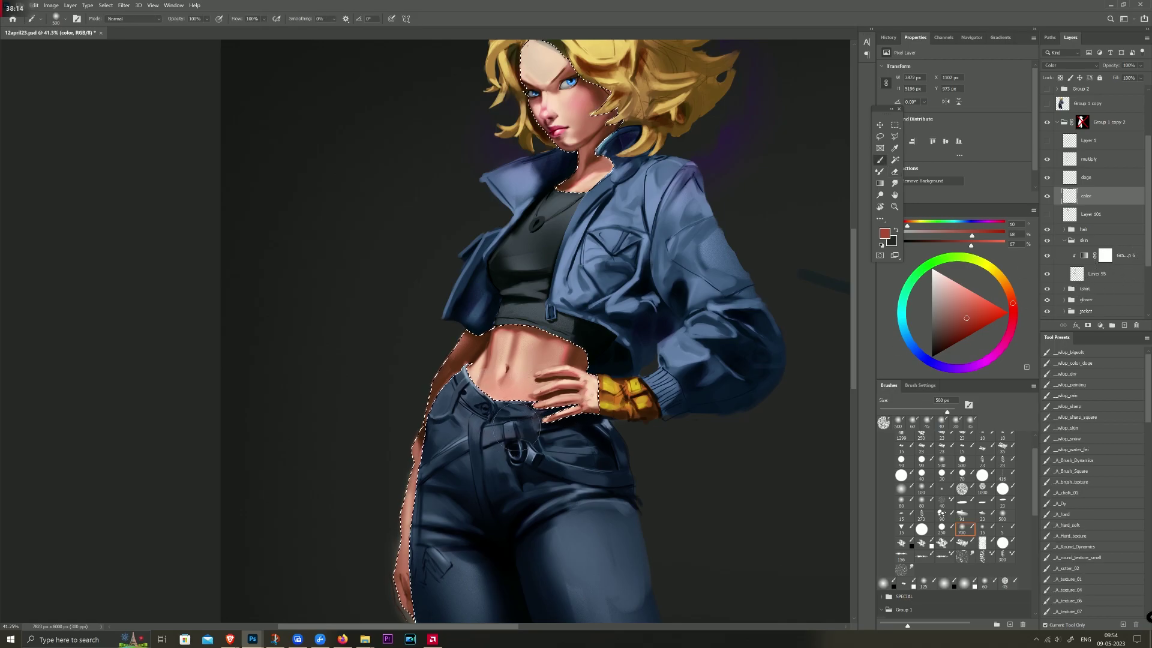
{"action": "left_click", "coordinate": [516, 396], "text": "alt"}
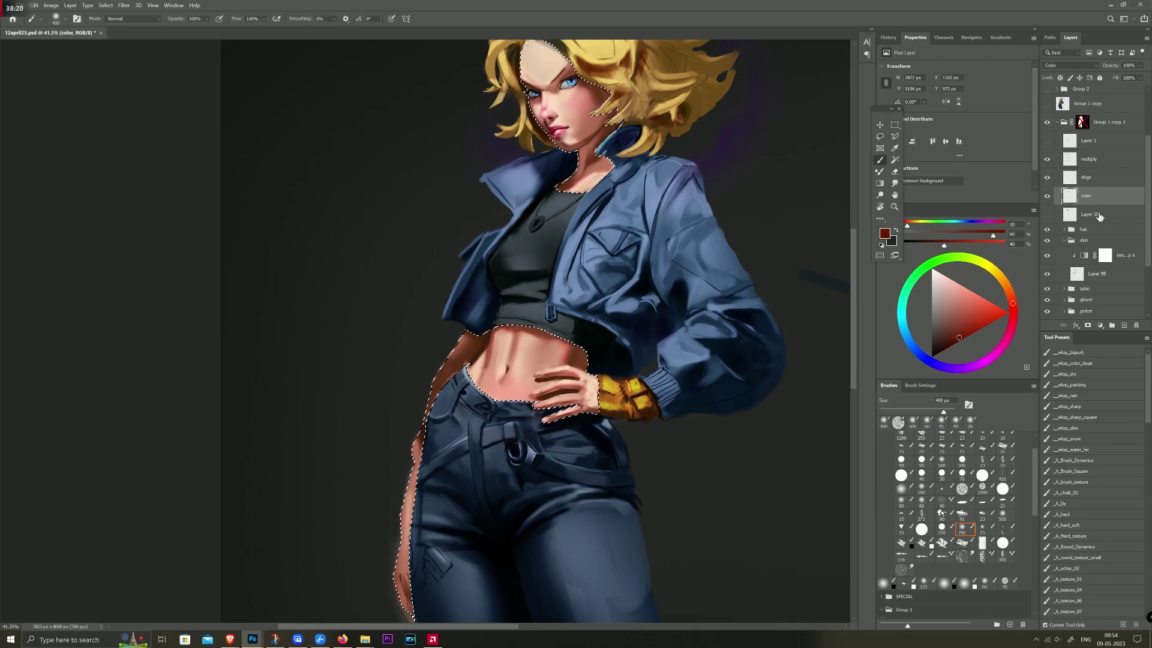
{"action": "left_click", "coordinate": [1115, 162]}
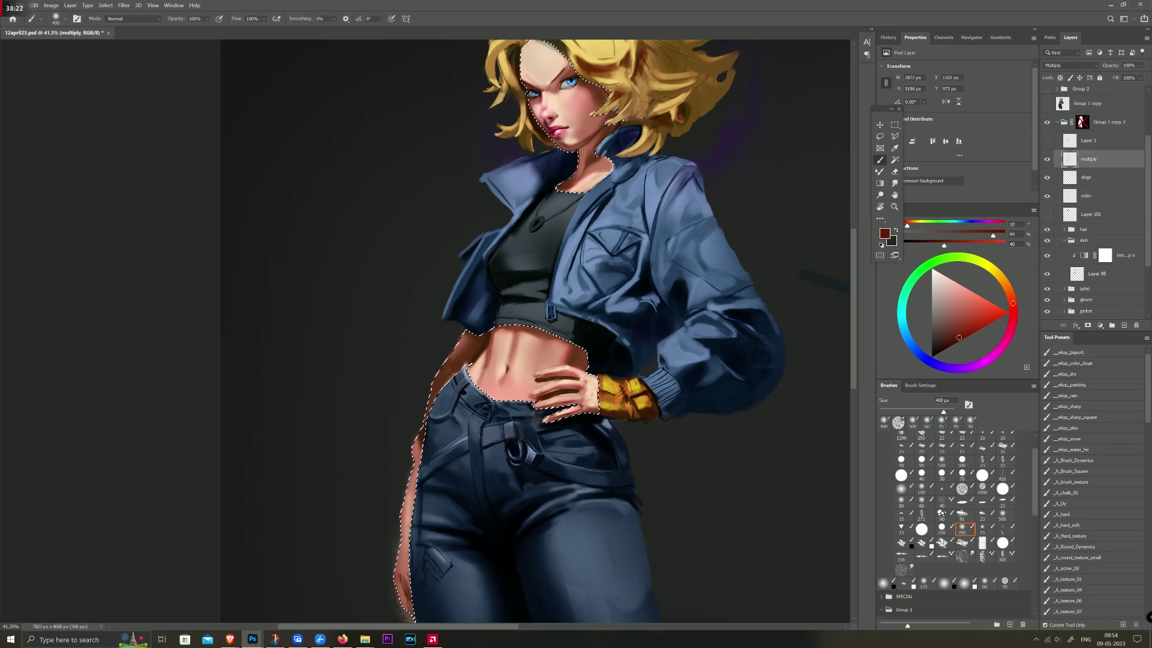
{"action": "key", "text": "bracketright"}
{"action": "key", "text": "bracketright"}
{"action": "key", "text": "bracketright"}
{"action": "left_click_drag", "start_coordinate": [497, 417], "coordinate": [480, 492]}
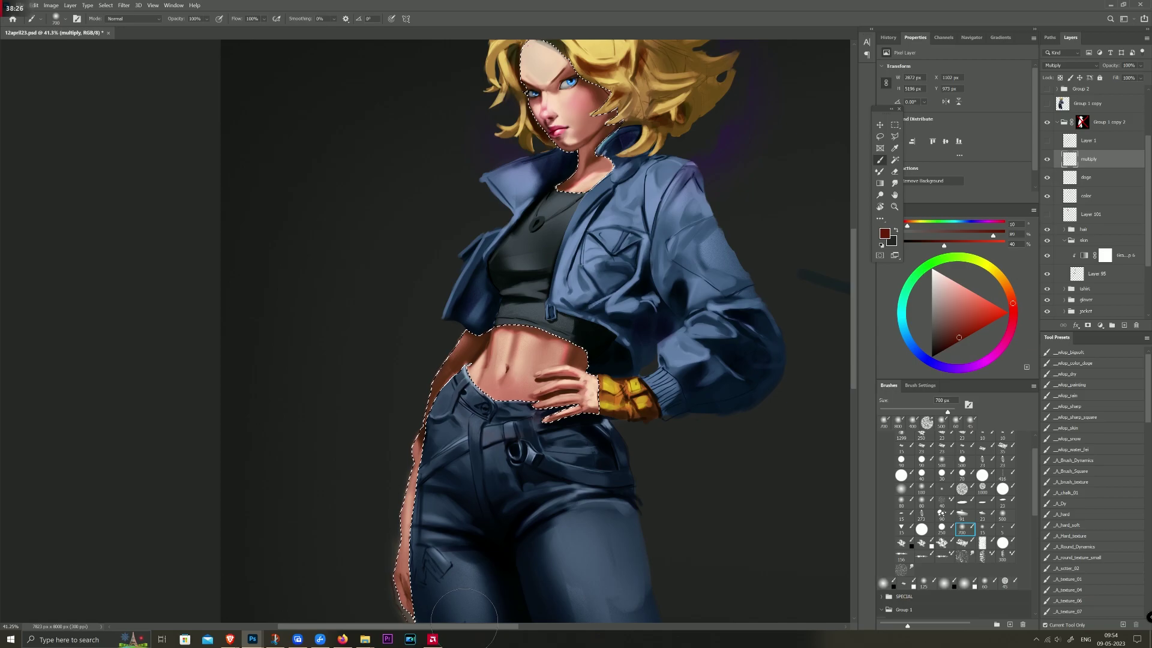
{"action": "left_click", "coordinate": [943, 344]}
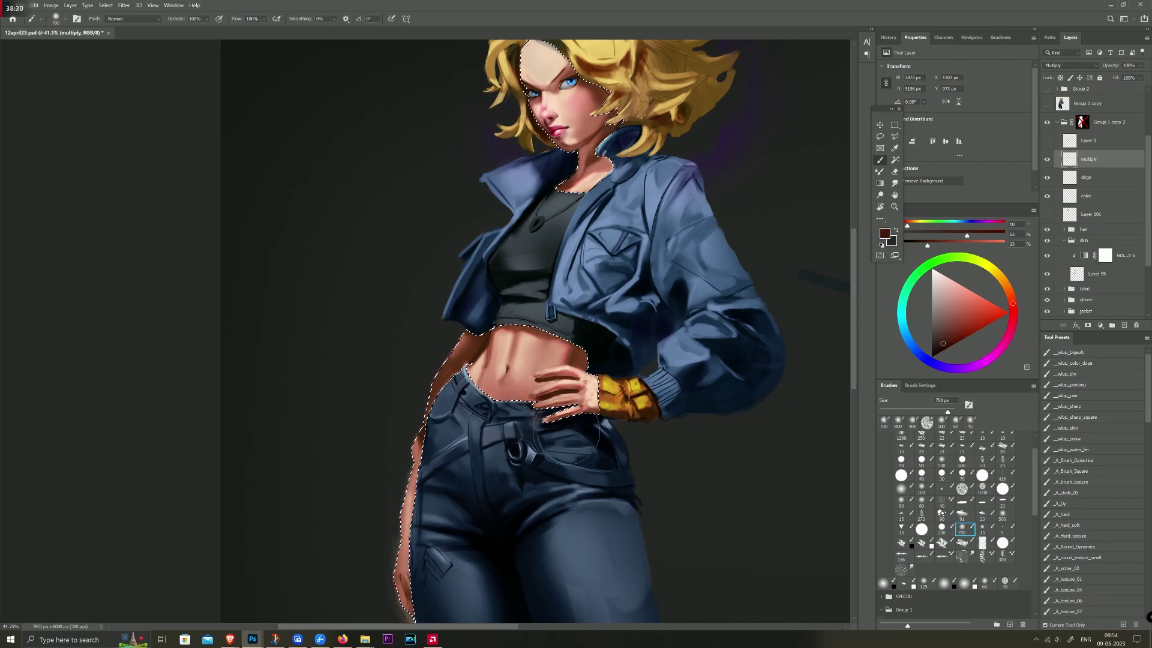
{"action": "left_click_drag", "start_coordinate": [496, 396], "coordinate": [528, 357]}
Step: Sample the figure's skin tone and move to the color layer with a 300 px brush
{"action": "left_click", "coordinate": [504, 352], "text": "alt"}
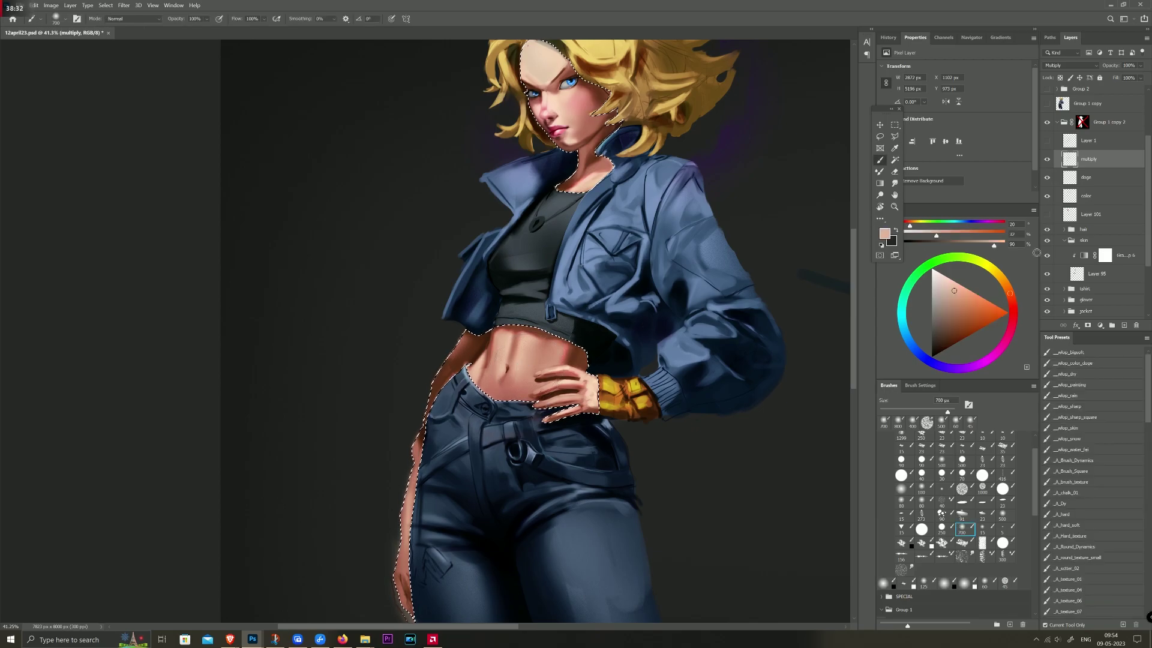
{"action": "key", "text": "alt+bracketleft"}
{"action": "key", "text": "alt+bracketleft"}
{"action": "key", "text": "bracketleft"}
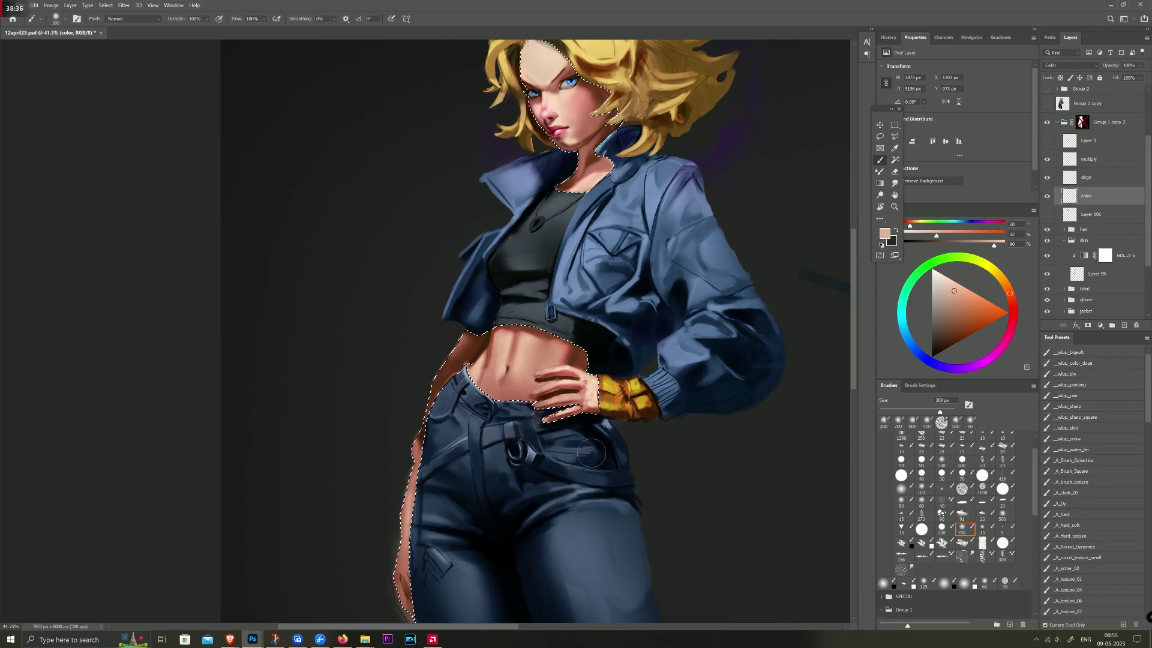
{"action": "scroll", "coordinate": [591, 453], "scroll_direction": "down", "scroll_amount": 5}
{"action": "scroll", "coordinate": [542, 110], "scroll_direction": "up", "scroll_amount": 4}
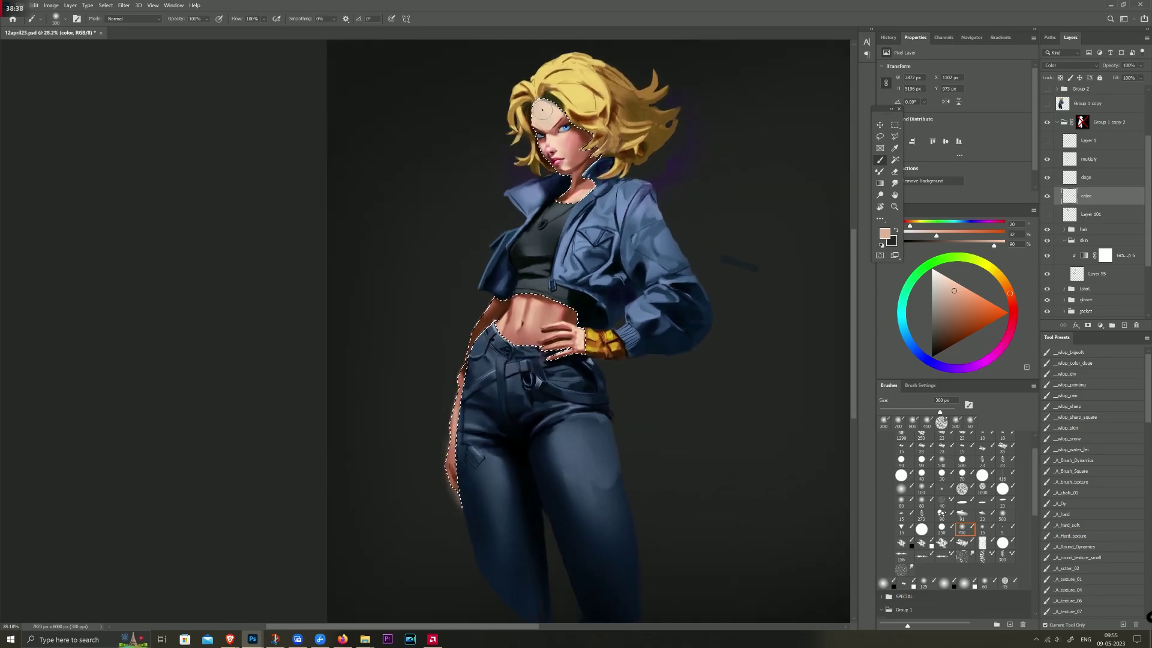
{"action": "scroll", "coordinate": [543, 110], "scroll_direction": "up", "scroll_amount": 3}
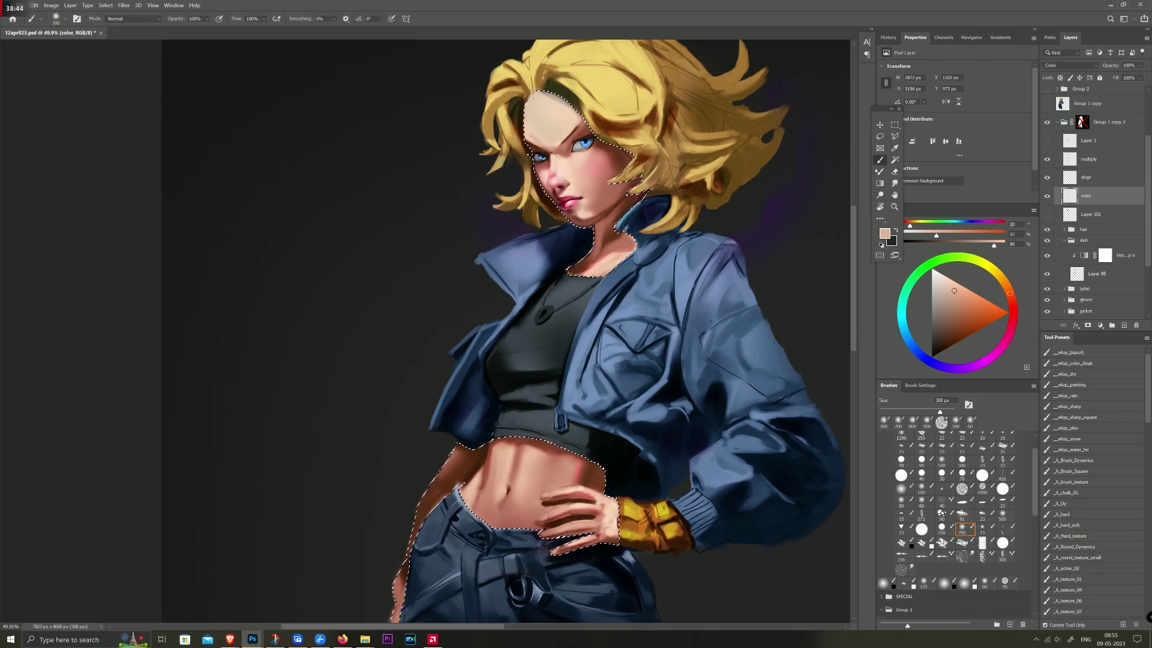
{"action": "scroll", "coordinate": [616, 188], "scroll_direction": "up", "scroll_amount": 3}
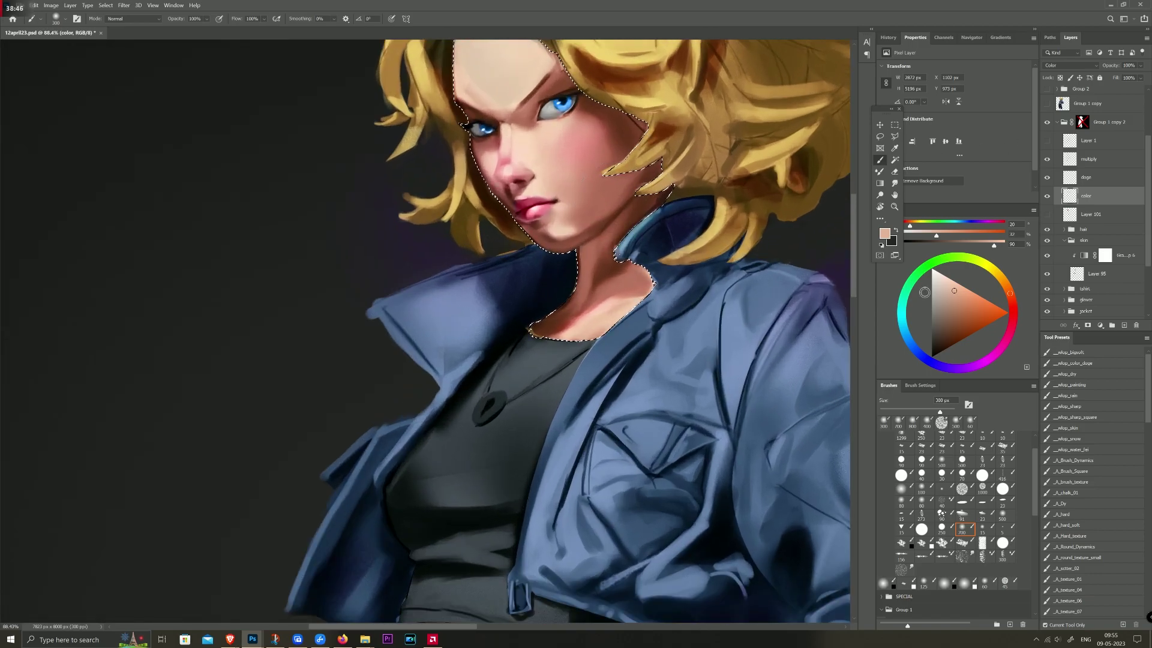
Step: Darken the lips dark red on the multiply layer and dab small lower-lip highlights at 50 px
{"action": "mouse_move", "coordinate": [1011, 294]}
{"action": "left_mouse_down"}
{"action": "mouse_move", "coordinate": [1013, 322]}
{"action": "mouse_move", "coordinate": [968, 342]}
{"action": "mouse_move", "coordinate": [1013, 312]}
{"action": "mouse_move", "coordinate": [953, 336]}
{"action": "left_mouse_up"}
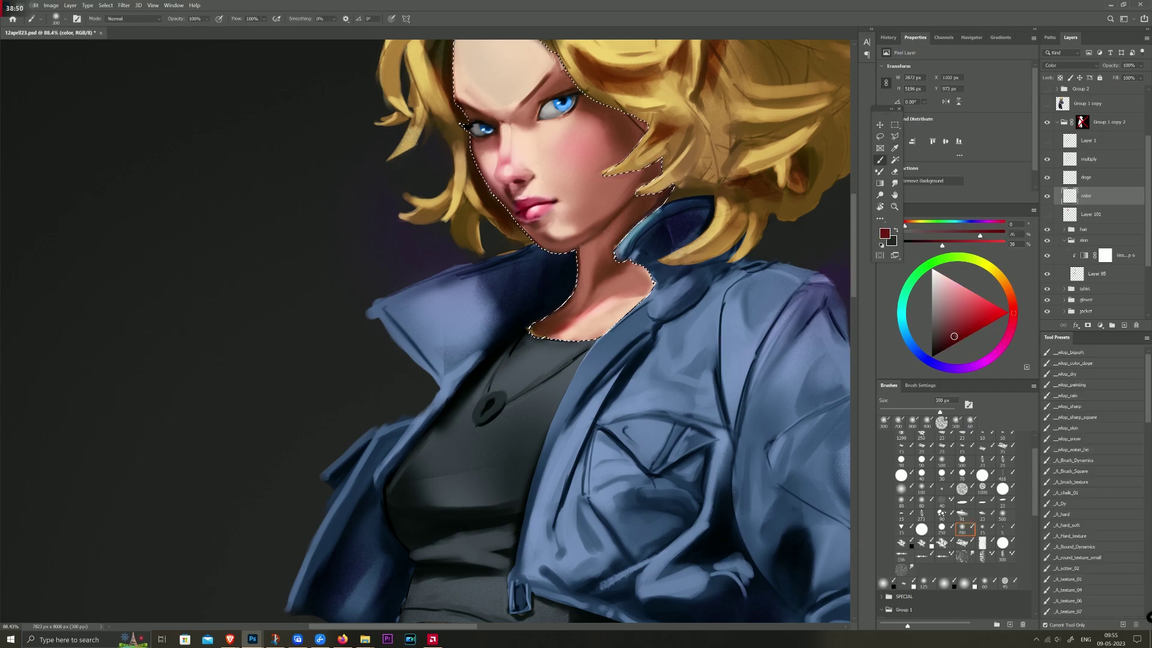
{"action": "left_click", "coordinate": [1089, 159]}
{"action": "key", "text": "bracketleft"}
{"action": "key", "text": "bracketleft"}
{"action": "key", "text": "bracketleft"}
{"action": "left_click_drag", "start_coordinate": [521, 210], "coordinate": [531, 224]}
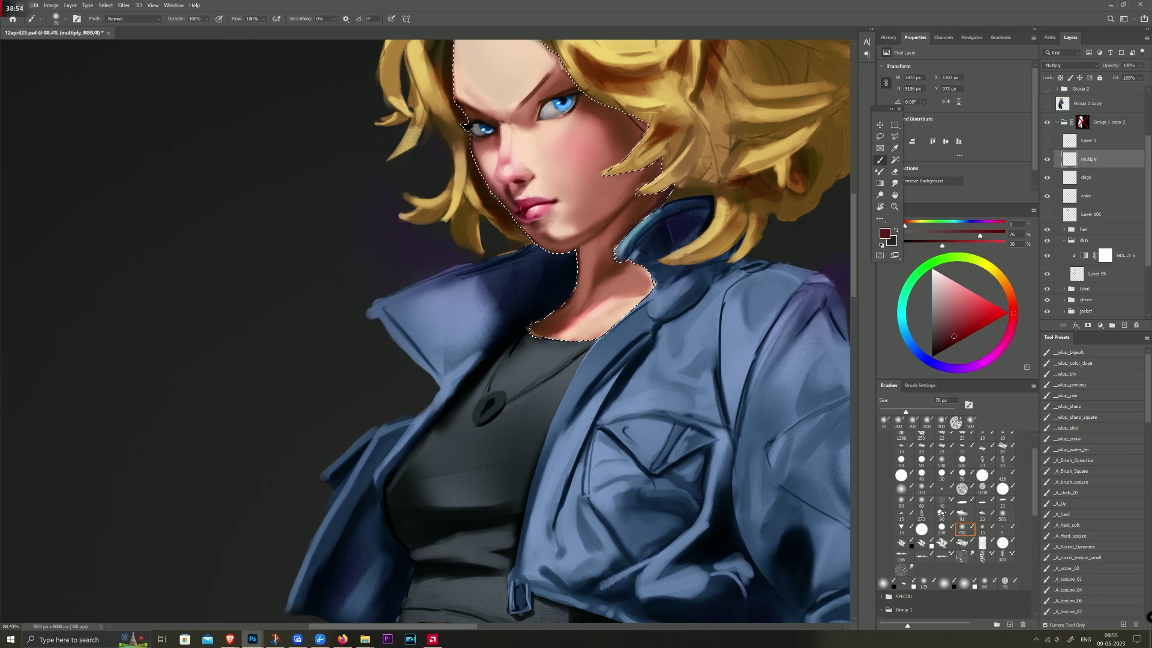
{"action": "key", "text": "bracketleft"}
{"action": "key", "text": "bracketleft"}
{"action": "left_click", "coordinate": [546, 205]}
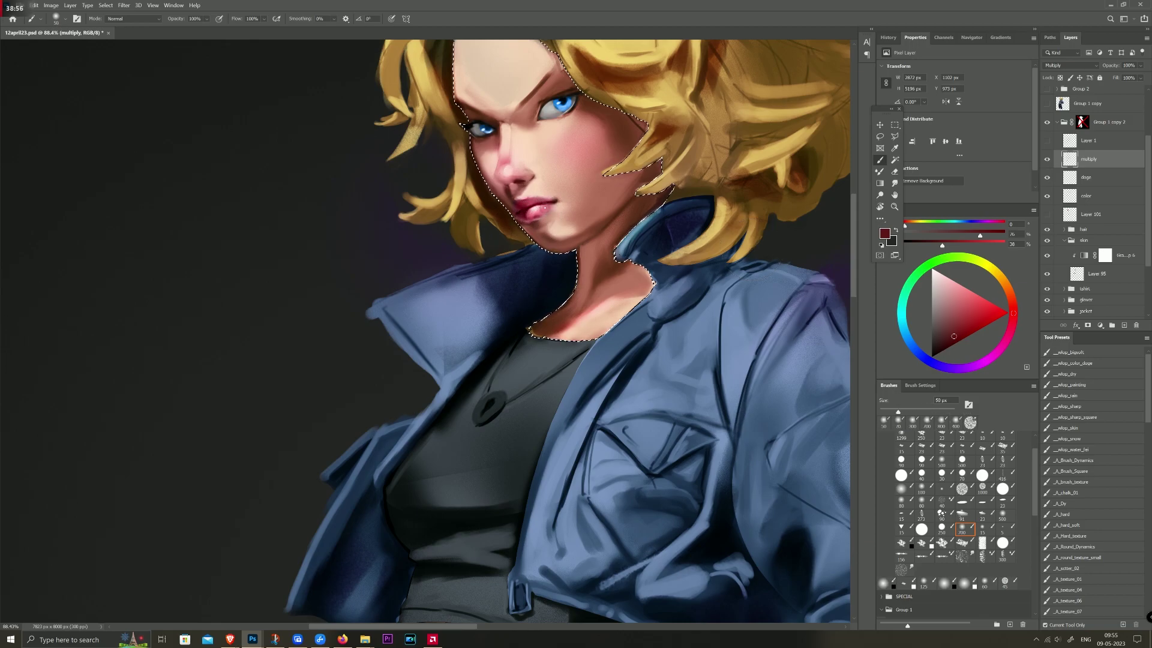
{"action": "left_click_drag", "start_coordinate": [531, 197], "coordinate": [550, 200]}
{"action": "left_click", "coordinate": [552, 206]}
{"action": "left_click_drag", "start_coordinate": [543, 205], "coordinate": [542, 200]}
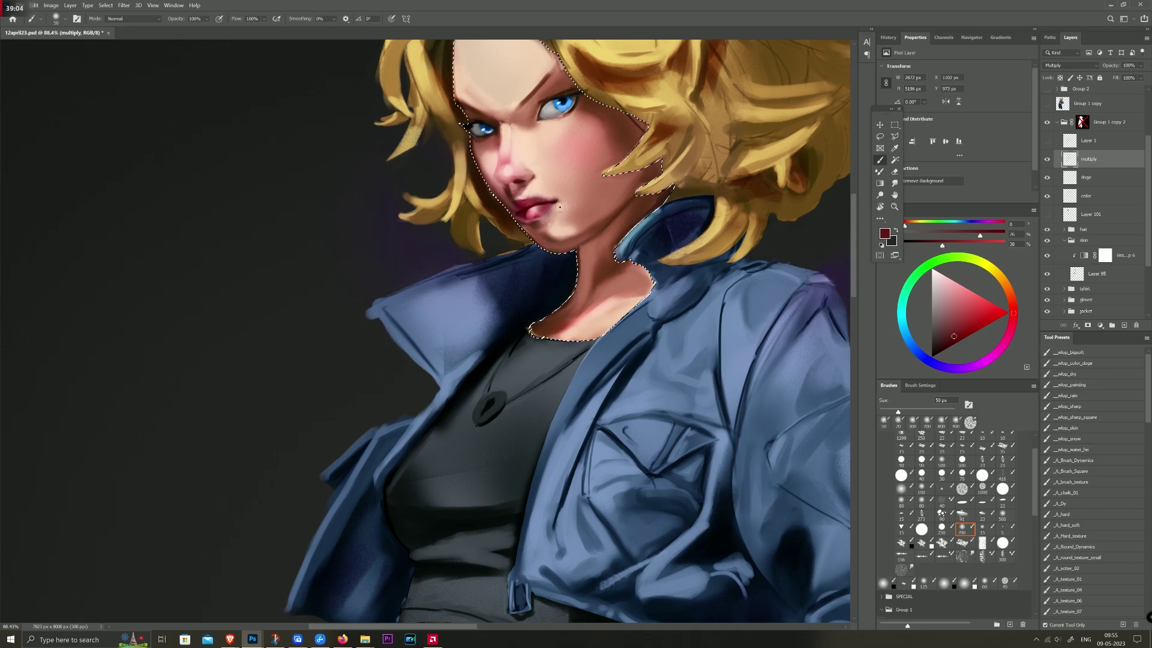
{"action": "key", "text": "e"}
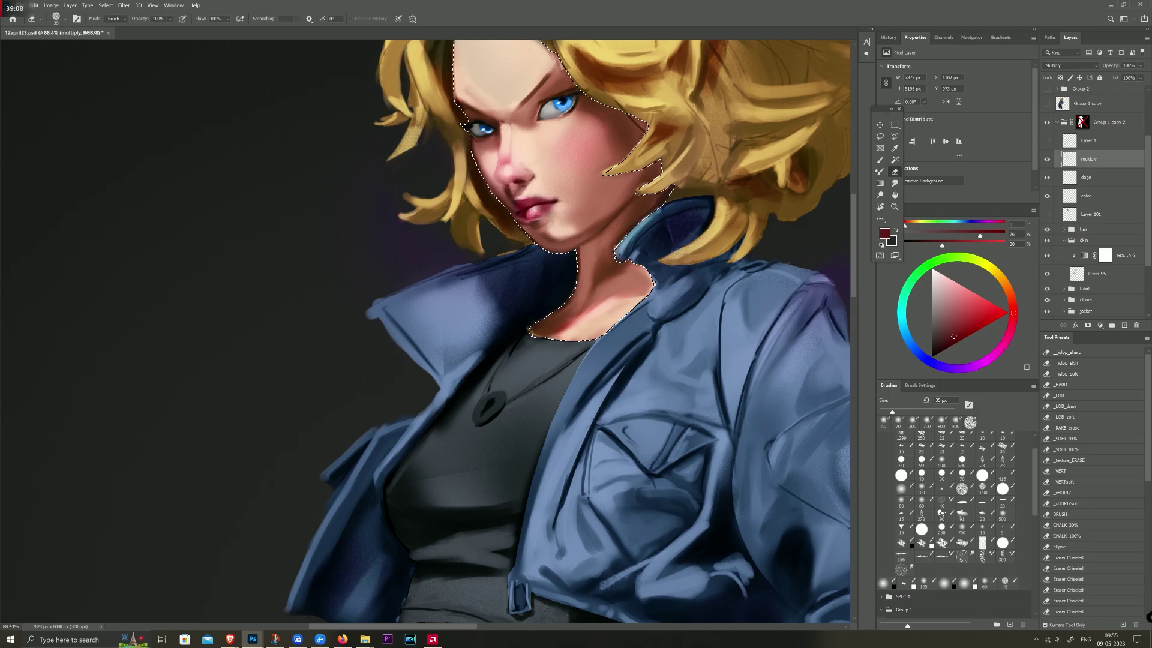
{"action": "key", "text": "b"}
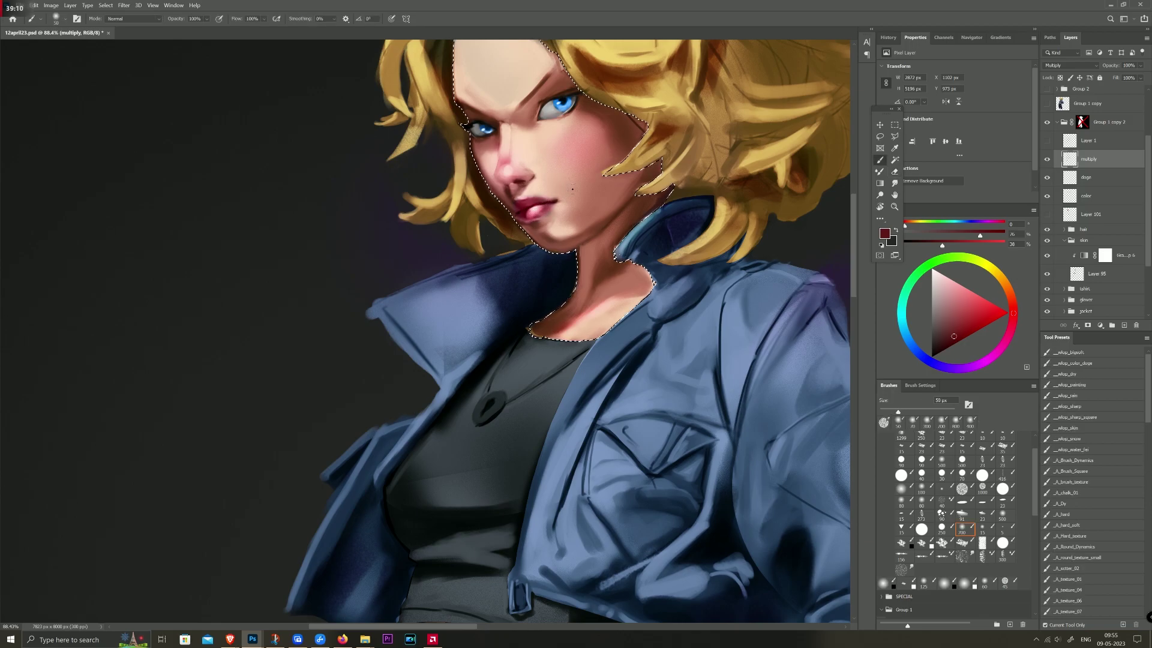
Step: Clear the skin selection and navigate the full-length figure to erase stray multiply-layer shading
{"action": "scroll", "coordinate": [626, 189], "scroll_direction": "down", "scroll_amount": 5}
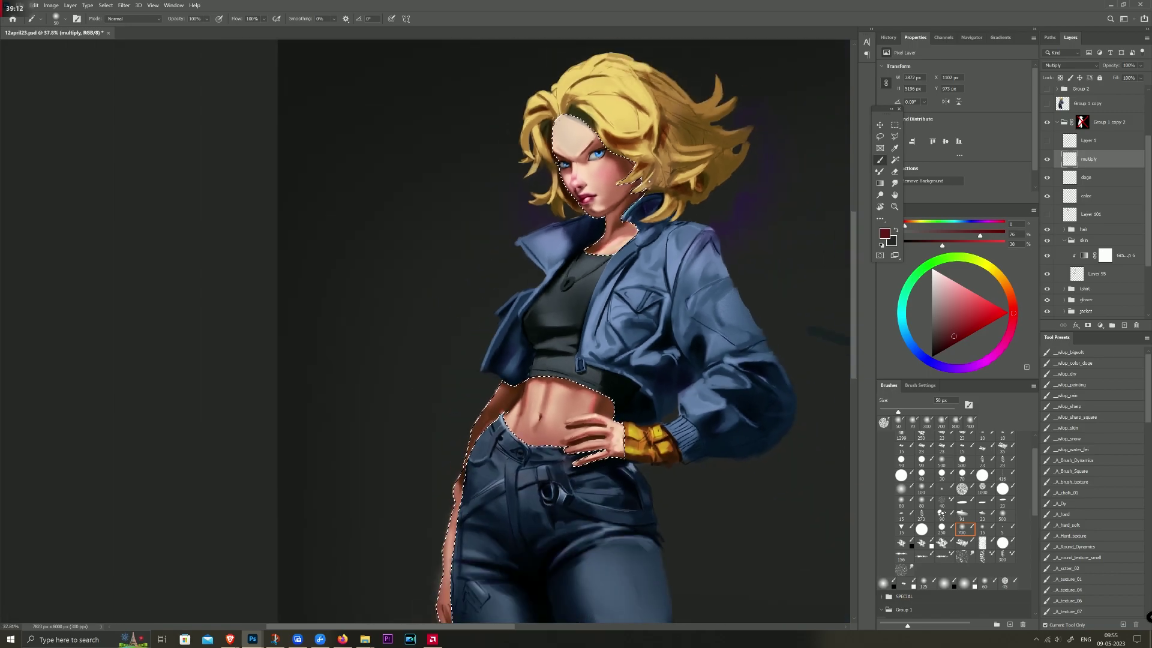
{"action": "scroll", "coordinate": [582, 174], "scroll_direction": "up", "scroll_amount": 2}
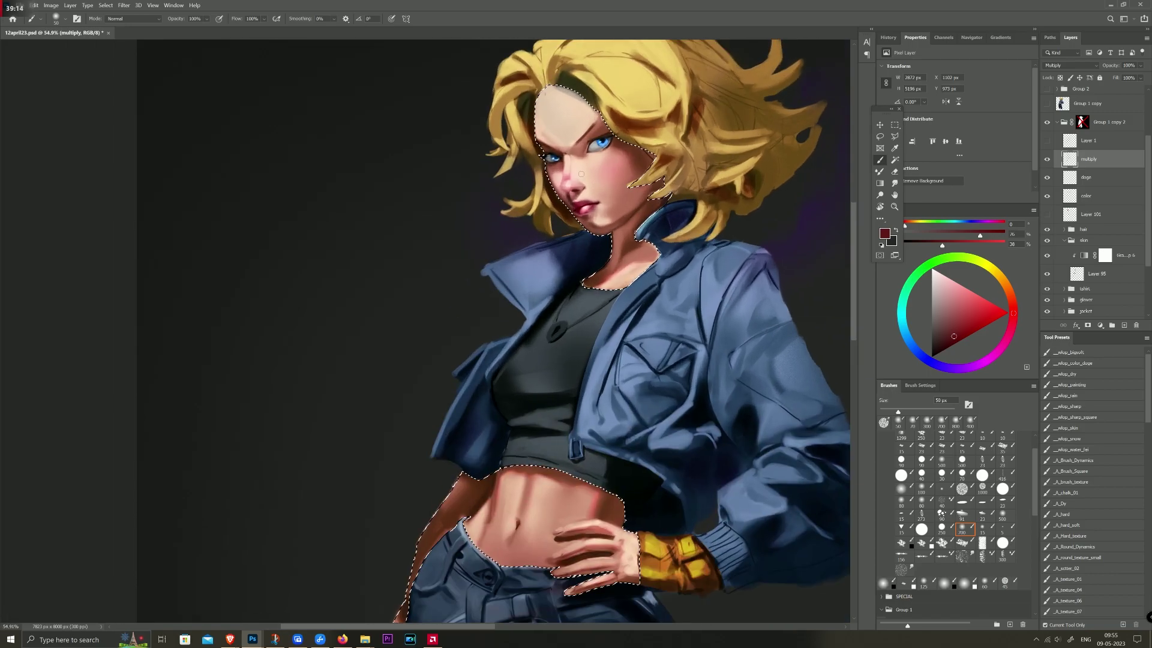
{"action": "scroll", "coordinate": [580, 174], "scroll_direction": "up", "scroll_amount": 3}
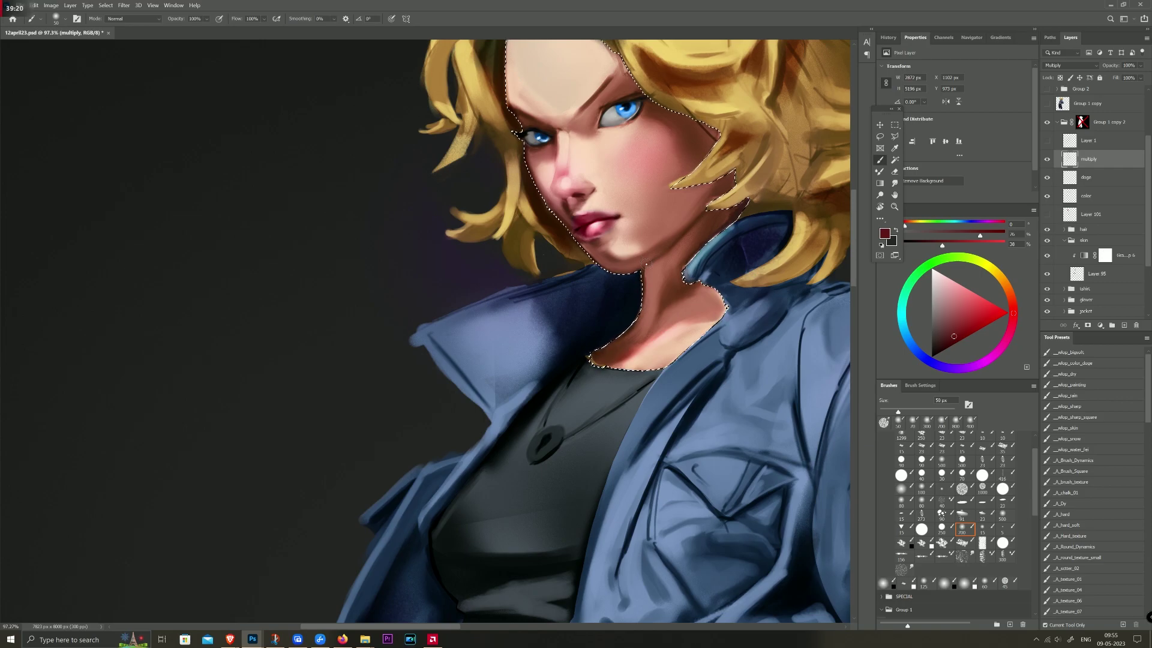
{"action": "scroll", "coordinate": [645, 261], "scroll_direction": "down", "scroll_amount": 3}
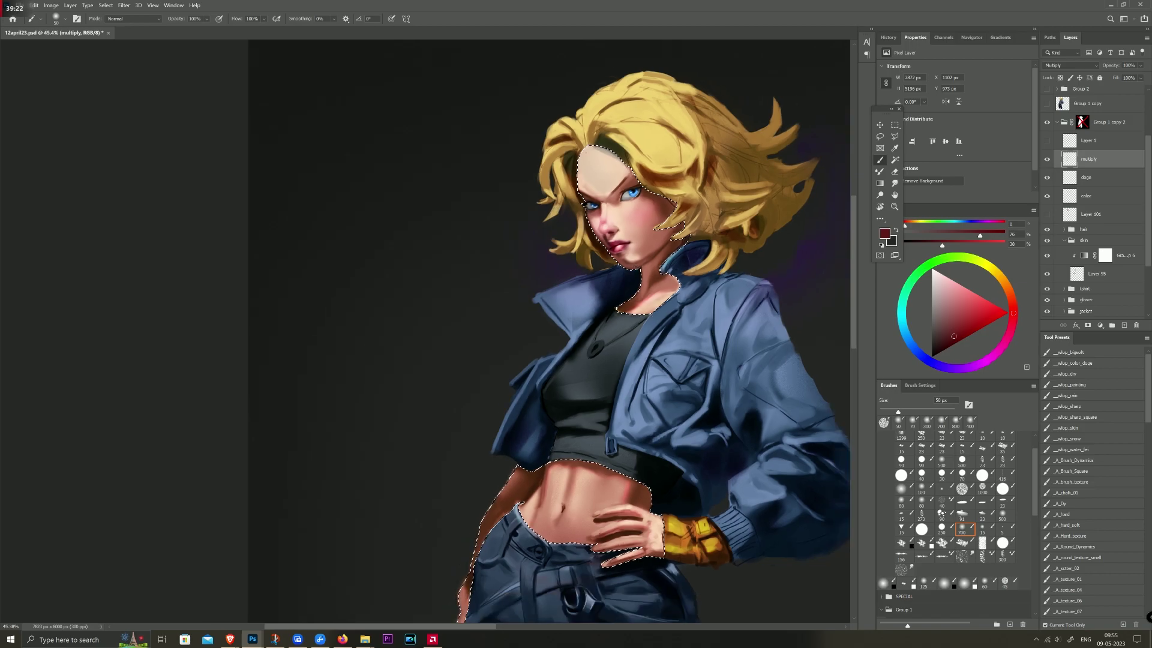
{"action": "scroll", "coordinate": [644, 261], "scroll_direction": "down", "scroll_amount": 2}
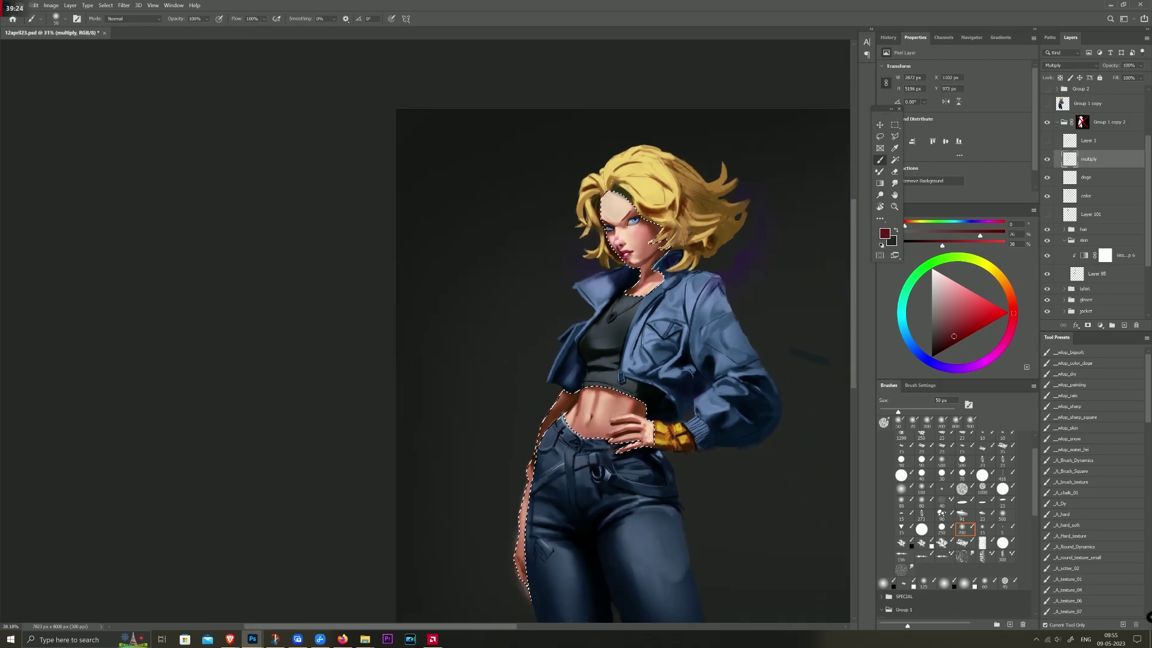
{"action": "scroll", "coordinate": [592, 416], "scroll_direction": "down", "scroll_amount": 2}
{"action": "key", "text": "ctrl+d"}
{"action": "left_click_drag", "start_coordinate": [631, 476], "coordinate": [618, 350]}
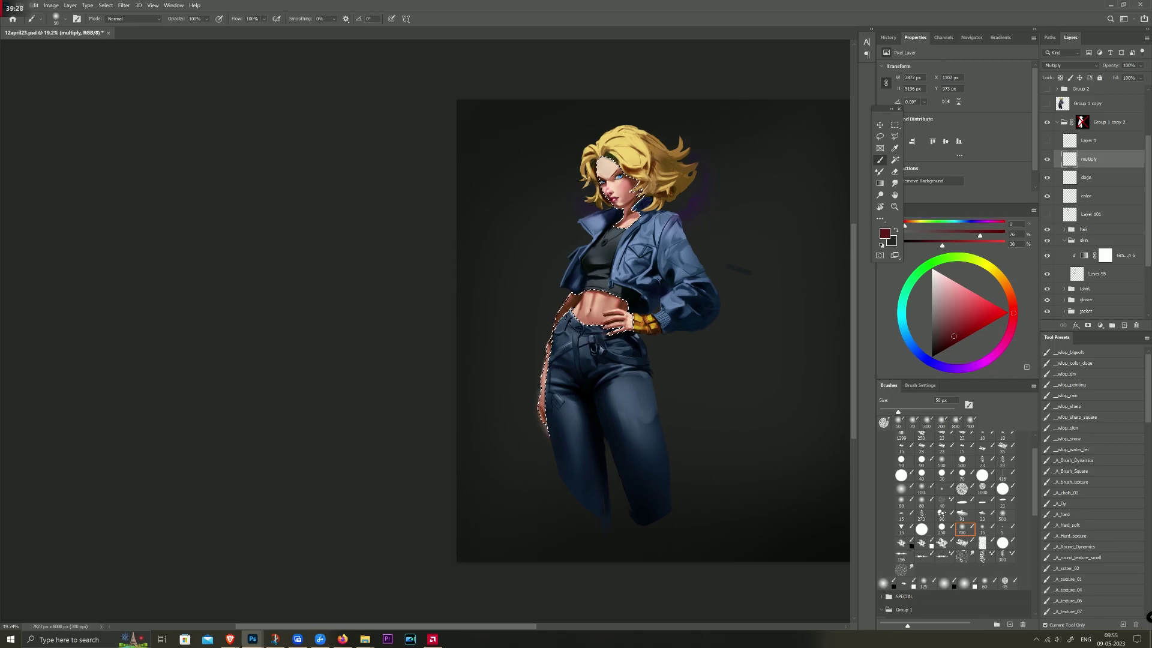
{"action": "scroll", "coordinate": [630, 138], "scroll_direction": "up", "scroll_amount": 3}
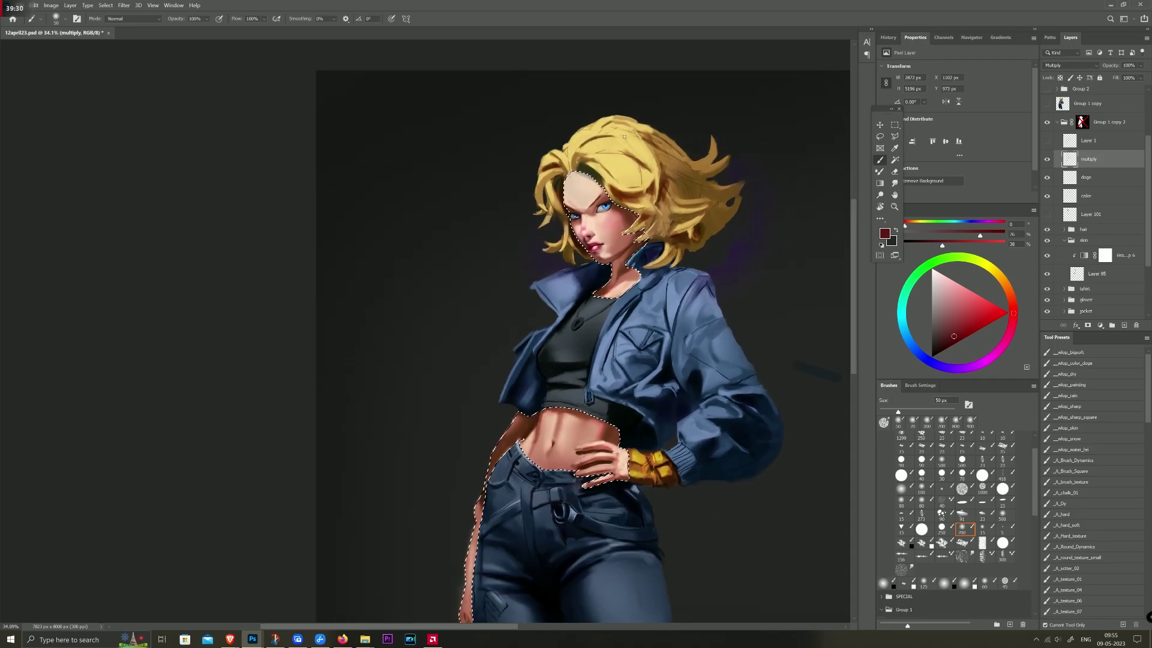
{"action": "key", "text": "ctrl+d"}
{"action": "scroll", "coordinate": [625, 135], "scroll_direction": "down", "scroll_amount": 3}
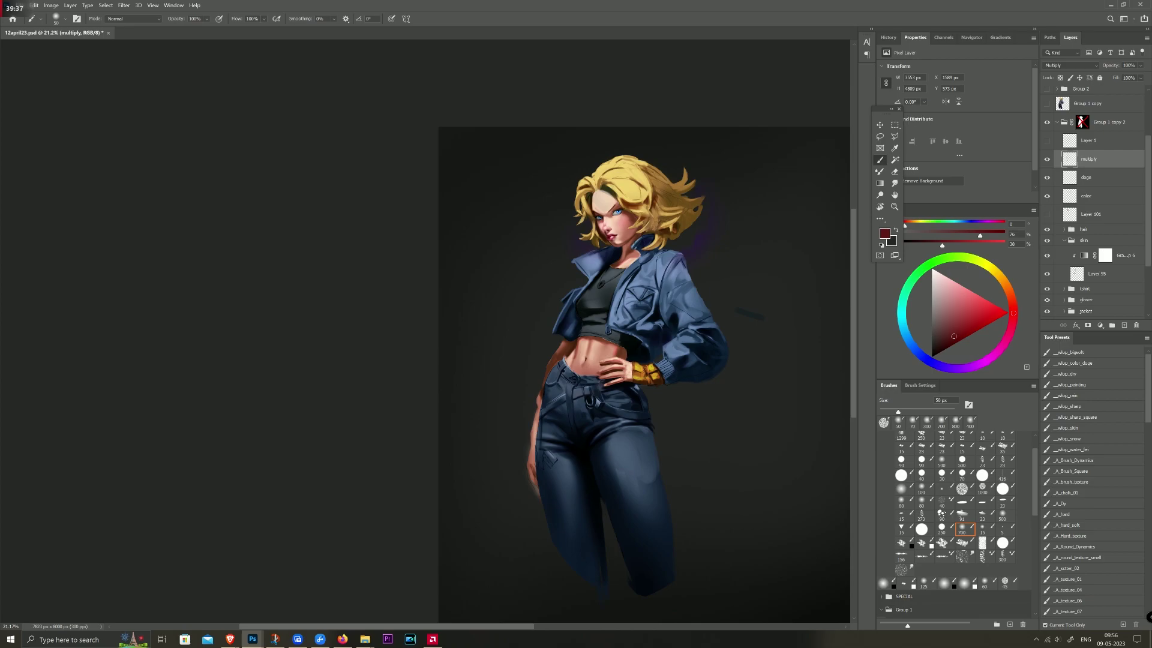
{"action": "scroll", "coordinate": [630, 241], "scroll_direction": "up", "scroll_amount": 1}
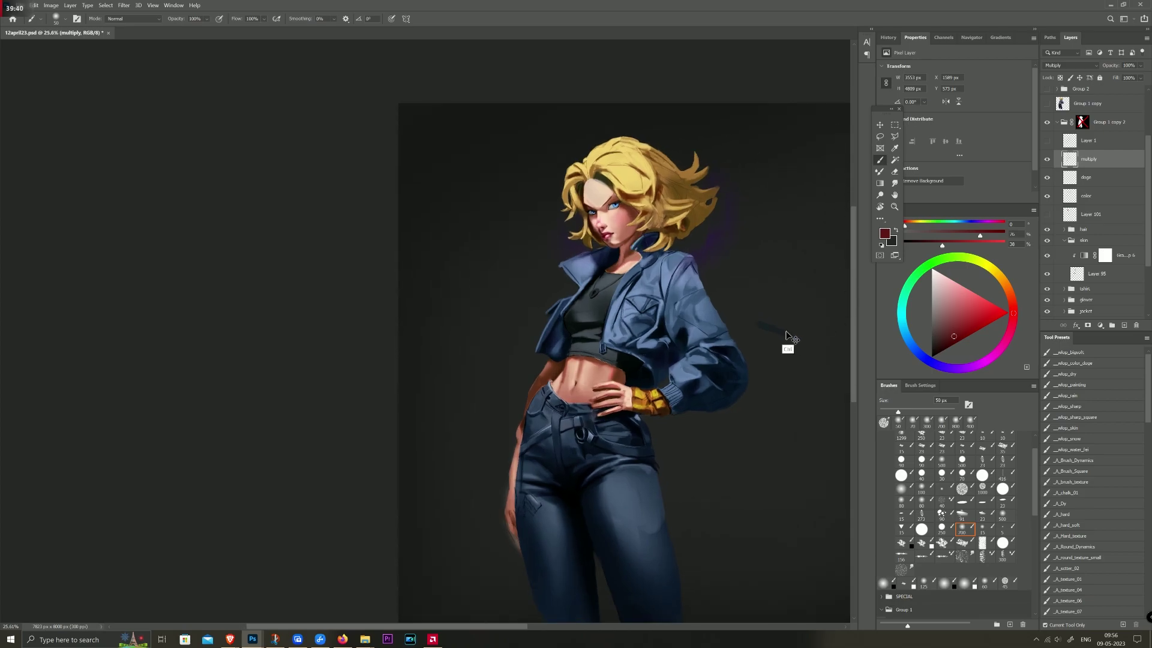
{"action": "key", "text": "e"}
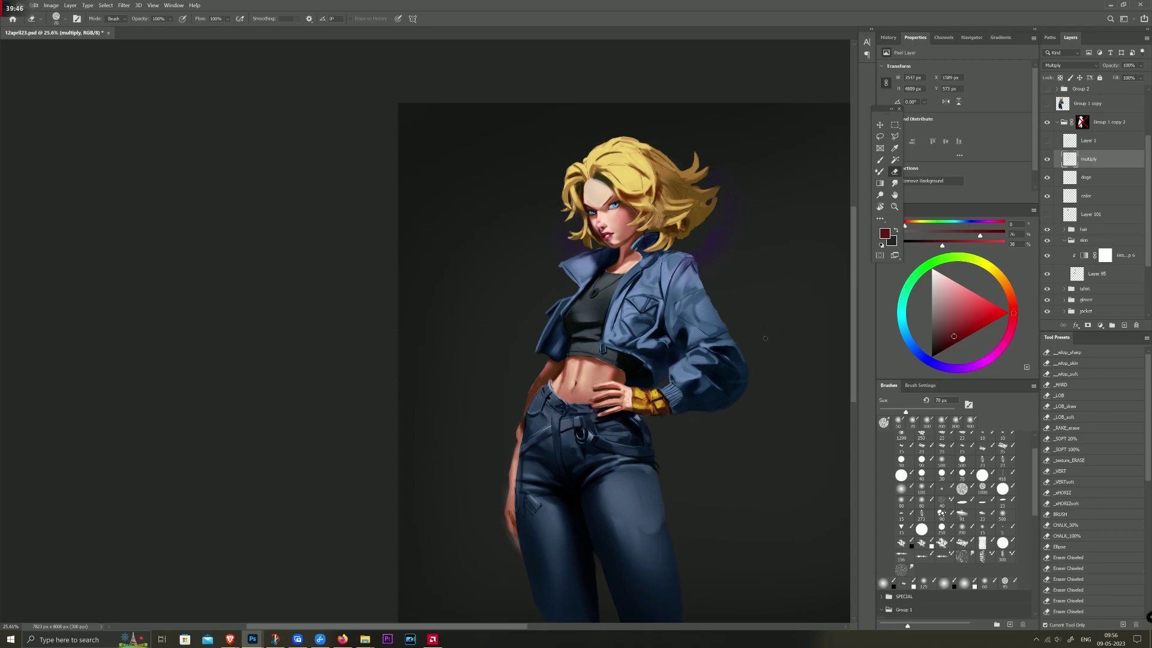
Step: Pan the canvas and zoom in on the jacket collar for close-up painting
{"action": "left_click_drag", "start_coordinate": [783, 319], "coordinate": [660, 258]}
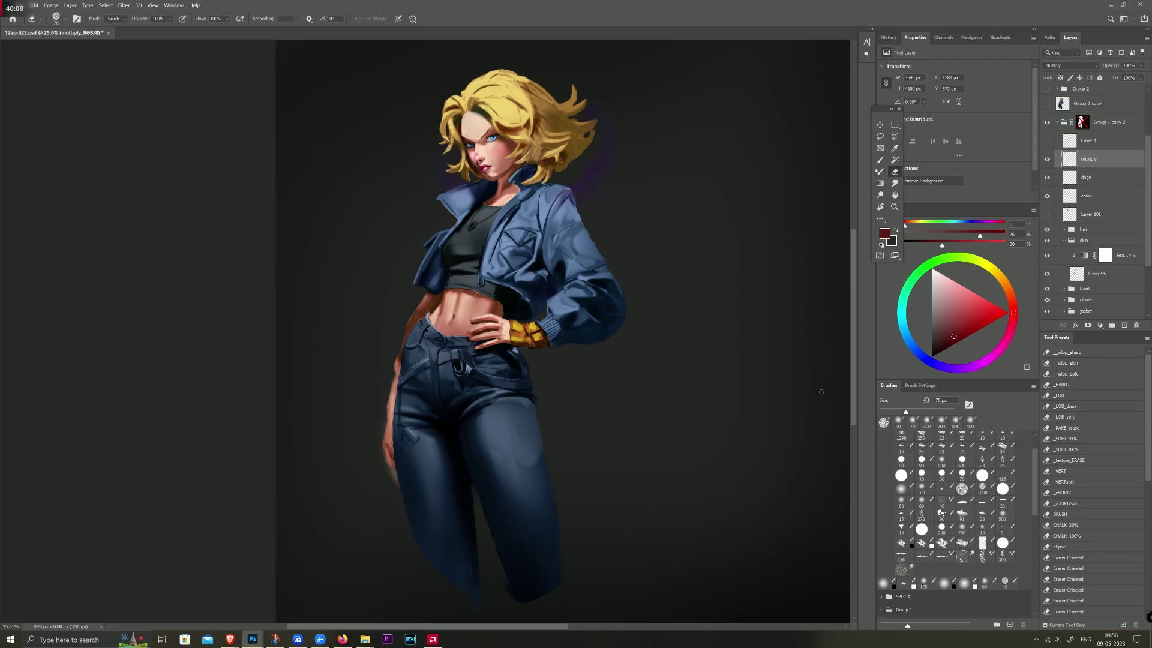
{"action": "key", "text": "z"}
{"action": "left_click_drag", "start_coordinate": [558, 183], "coordinate": [573, 183]}
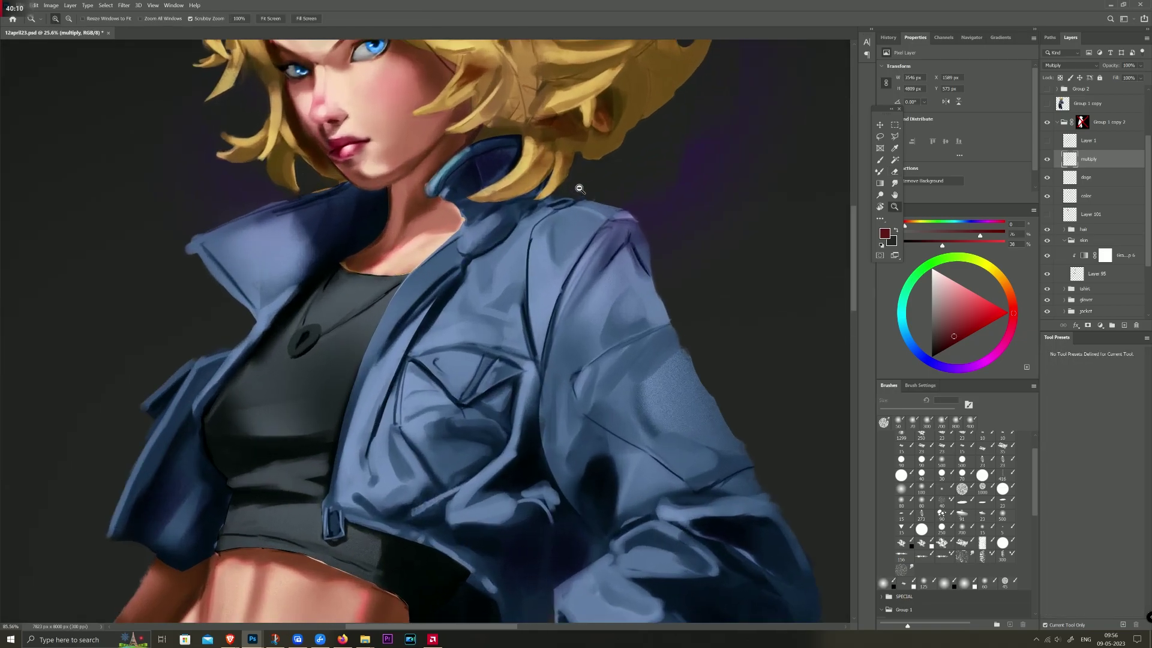
{"action": "key", "text": "e"}
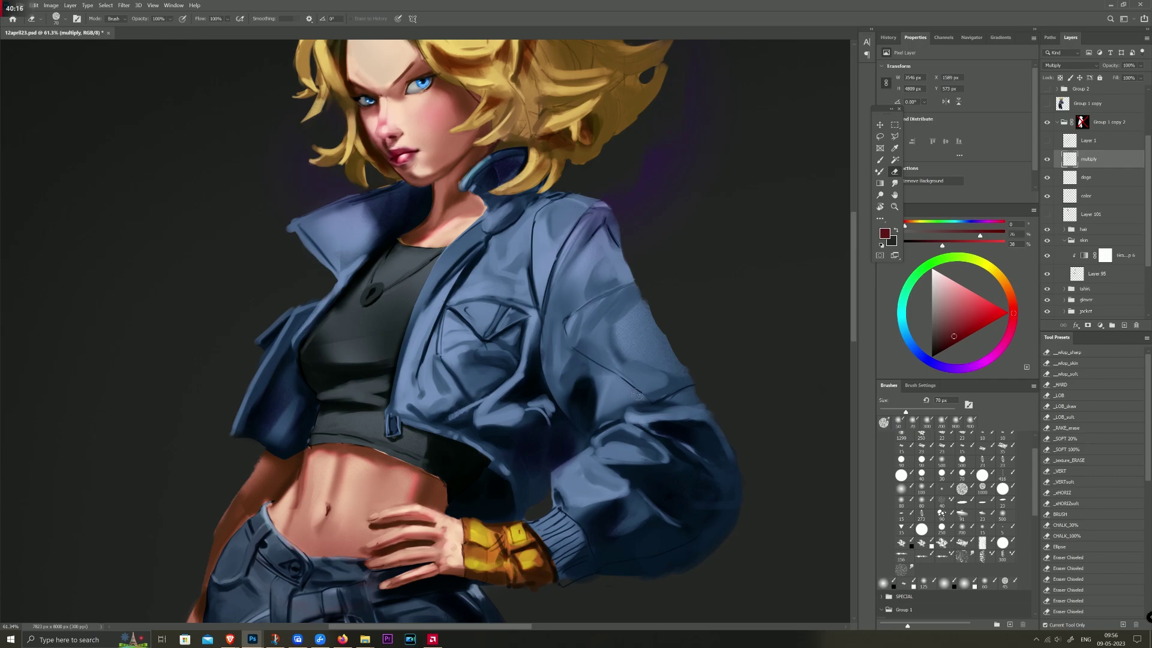
{"action": "key", "text": "b"}
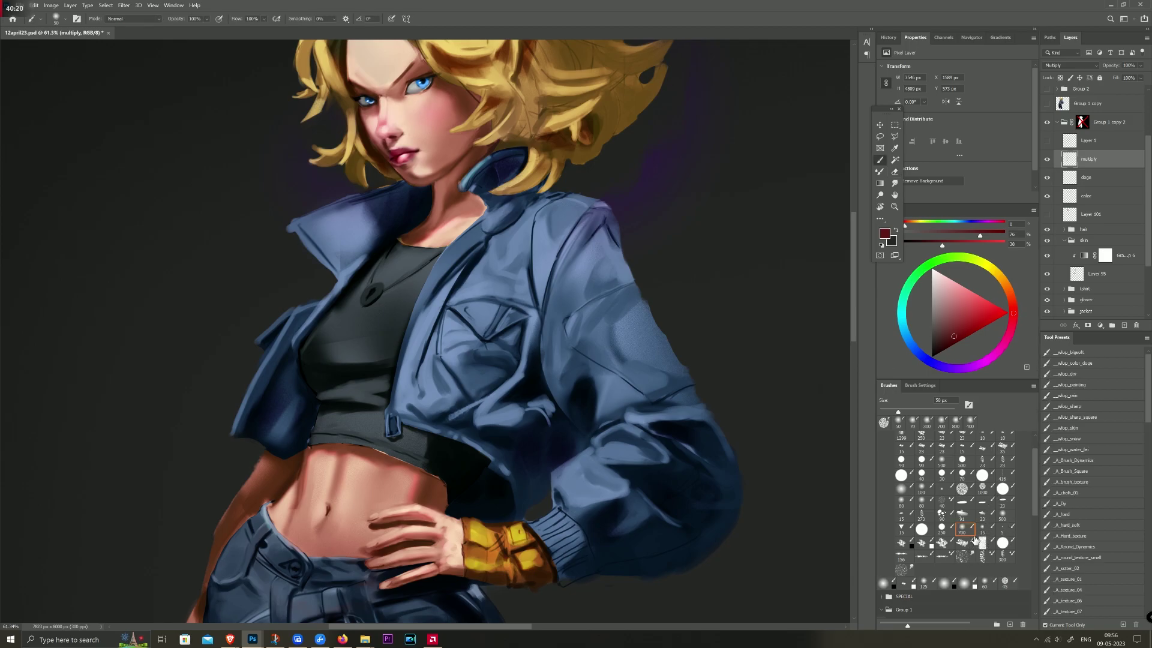
Step: Choose a small 23 px brush with an orange-brown colour, enlarged to 20 px
{"action": "scroll", "coordinate": [1033, 448], "scroll_direction": "up", "scroll_amount": 2}
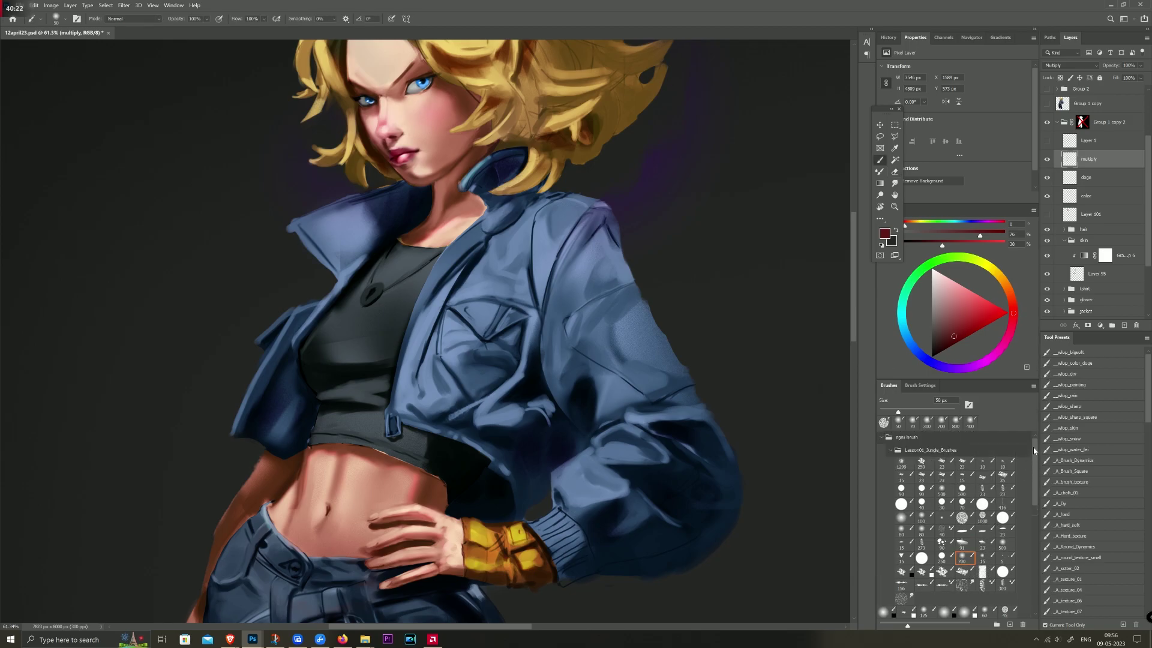
{"action": "left_click", "coordinate": [943, 463]}
{"action": "left_click", "coordinate": [1009, 293]}
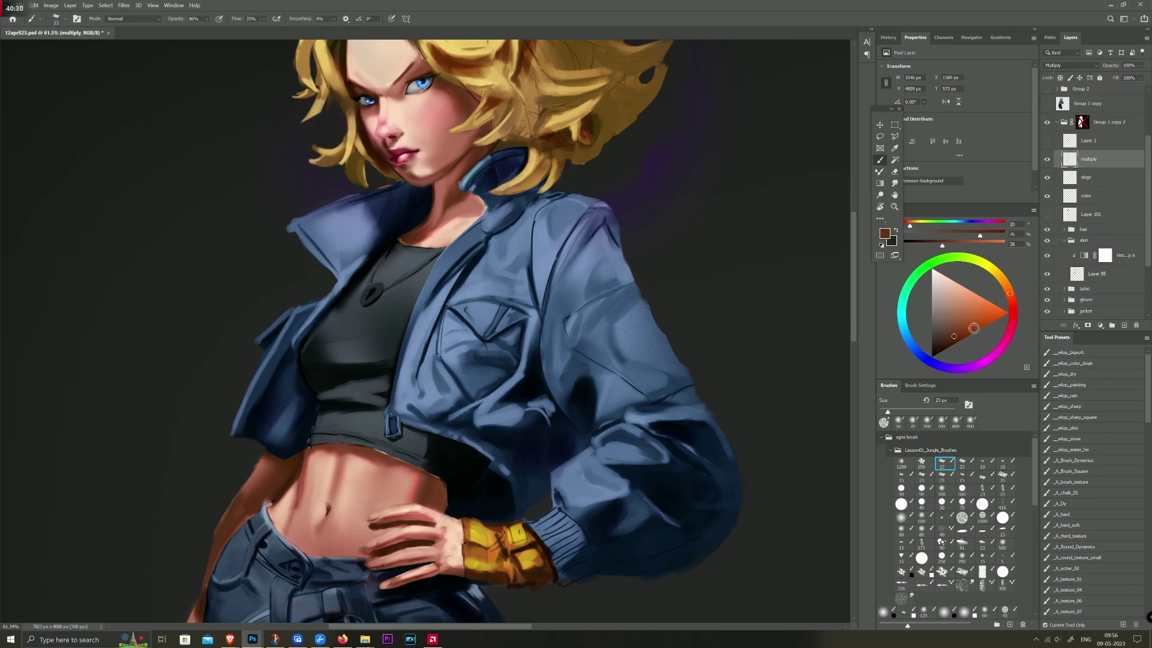
{"action": "left_click", "coordinate": [983, 323]}
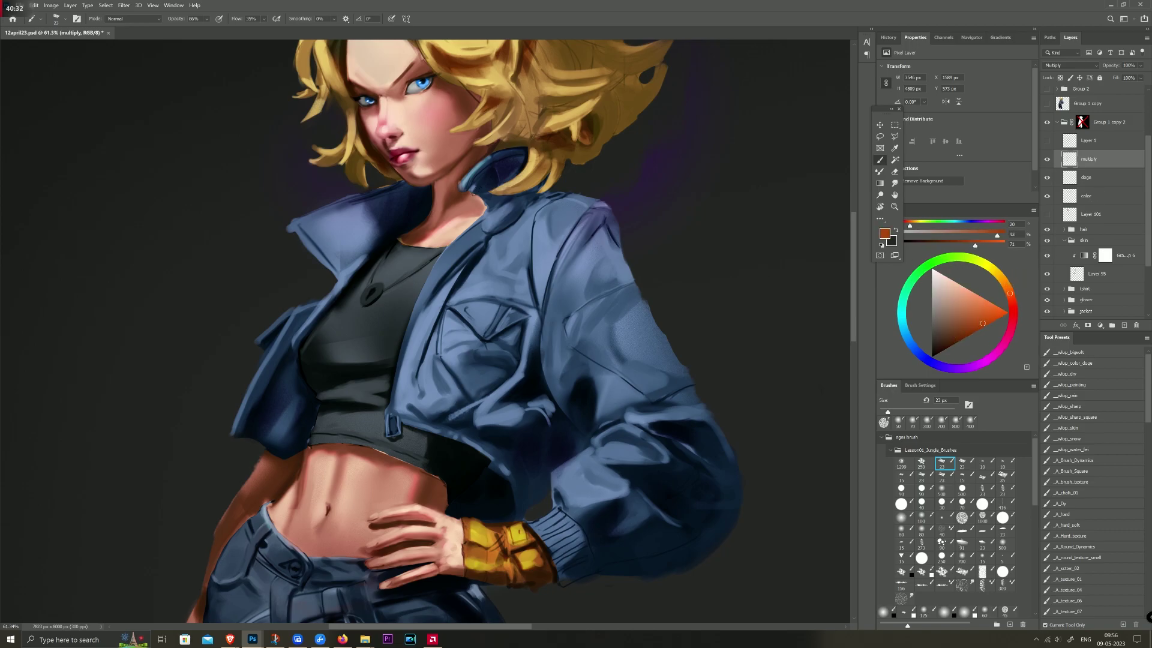
{"action": "key", "text": "bracketright"}
{"action": "key", "text": "bracketright"}
{"action": "key", "text": "bracketright"}
{"action": "key", "text": "bracketright"}
Step: Target the color layer and set a light tan colour for the pocket flap trim
{"action": "key", "text": "e"}
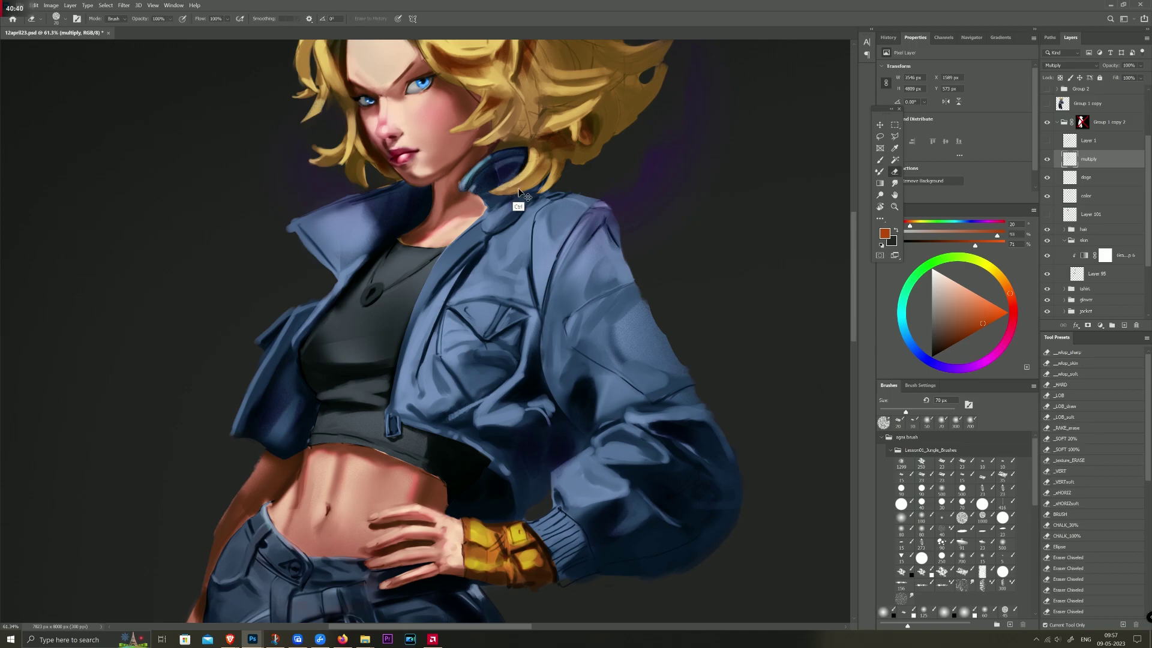
{"action": "key", "text": "ctrl"}
{"action": "key", "text": "b"}
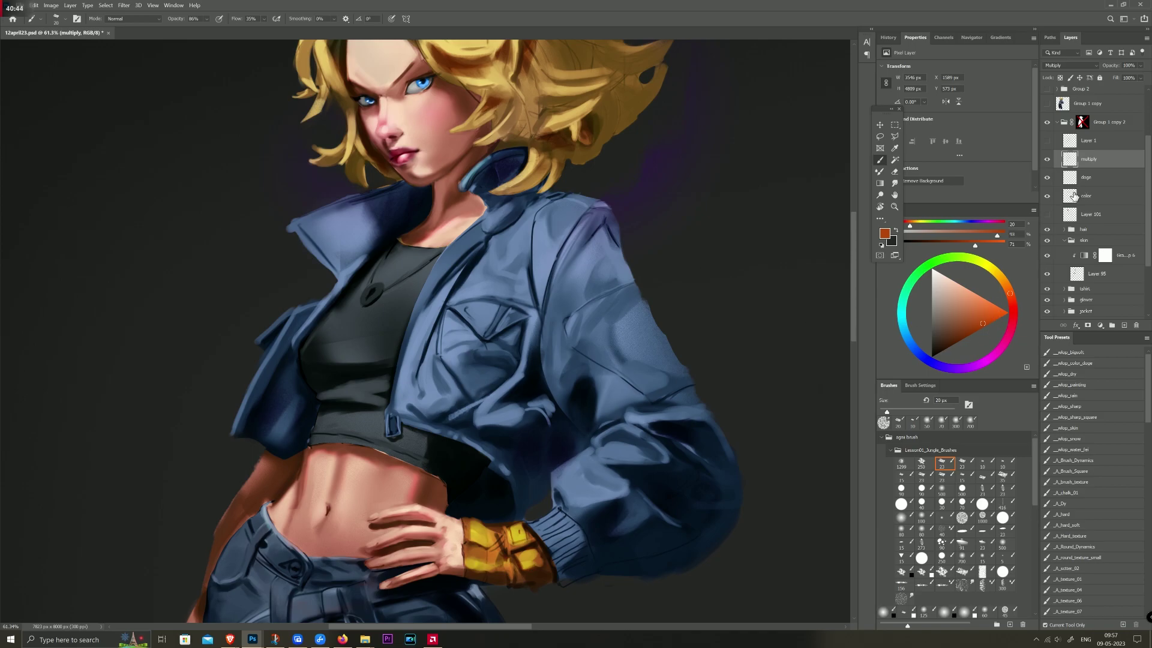
{"action": "left_click", "coordinate": [1086, 195]}
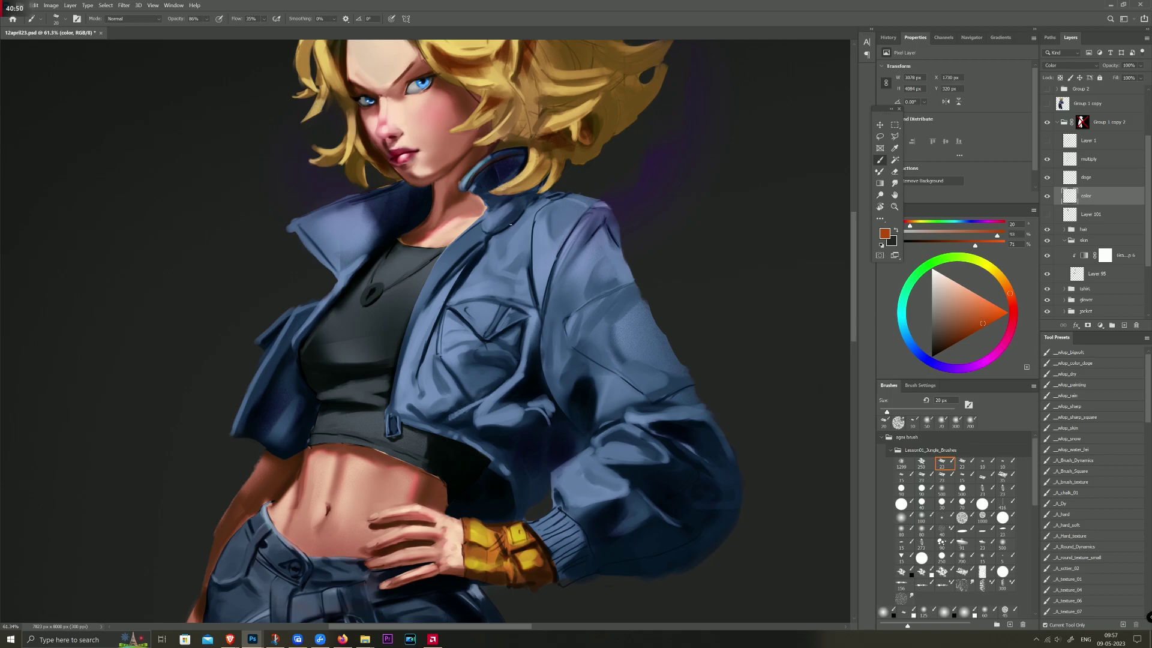
{"action": "key", "text": "e"}
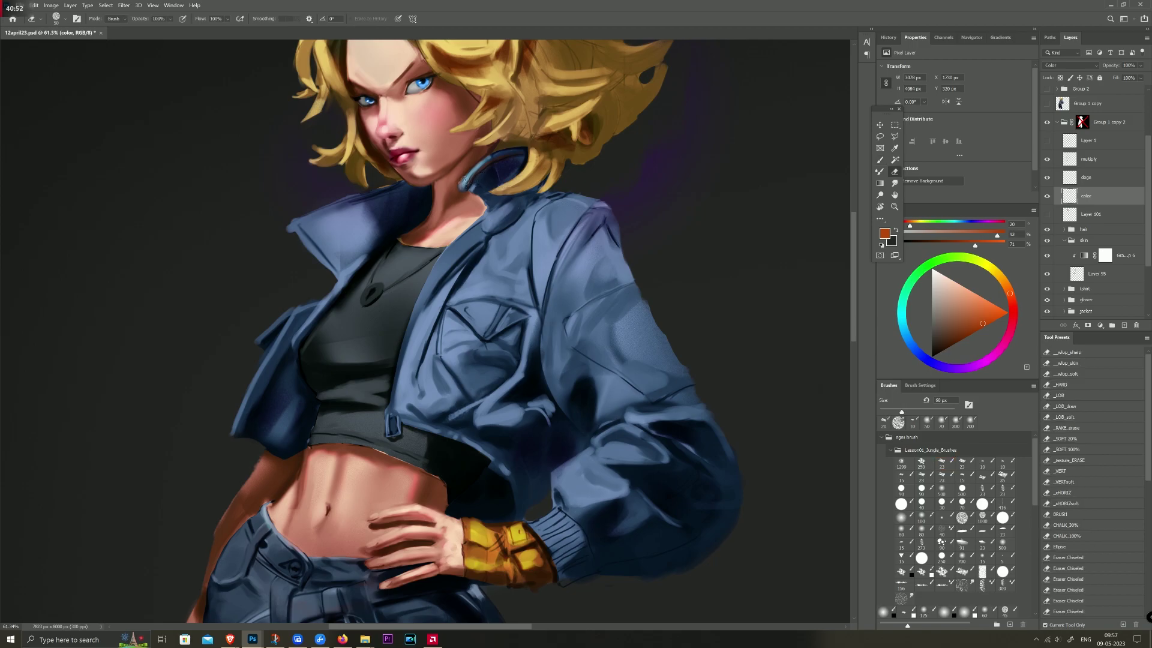
{"action": "key", "text": "b"}
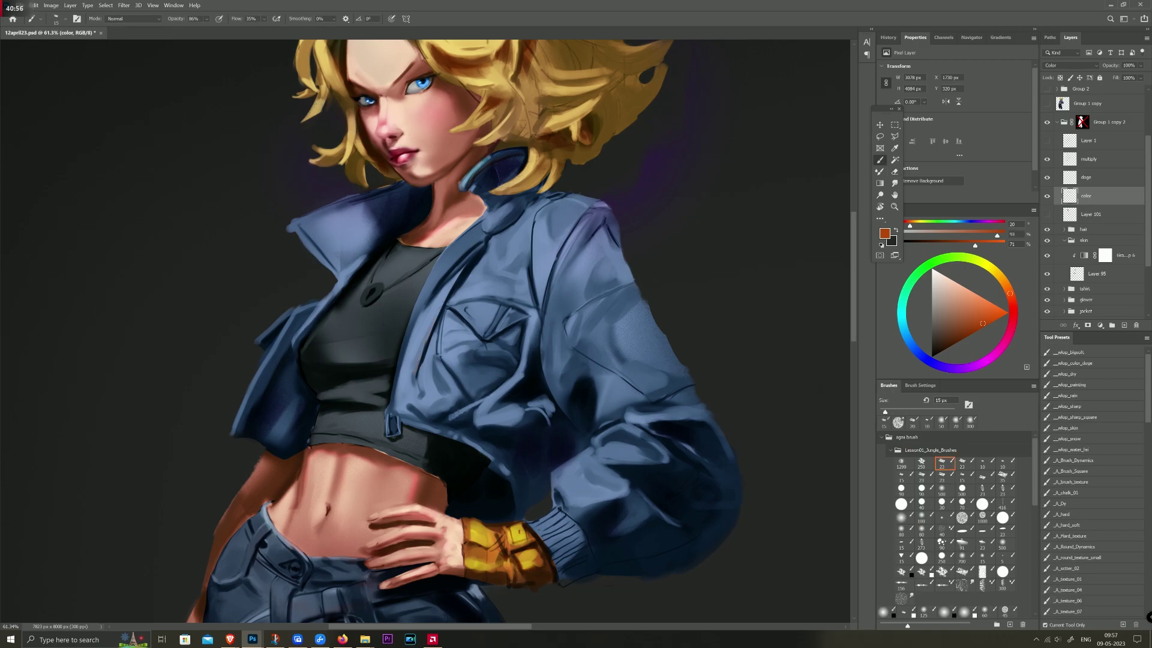
{"action": "left_click", "coordinate": [360, 57], "text": "alt"}
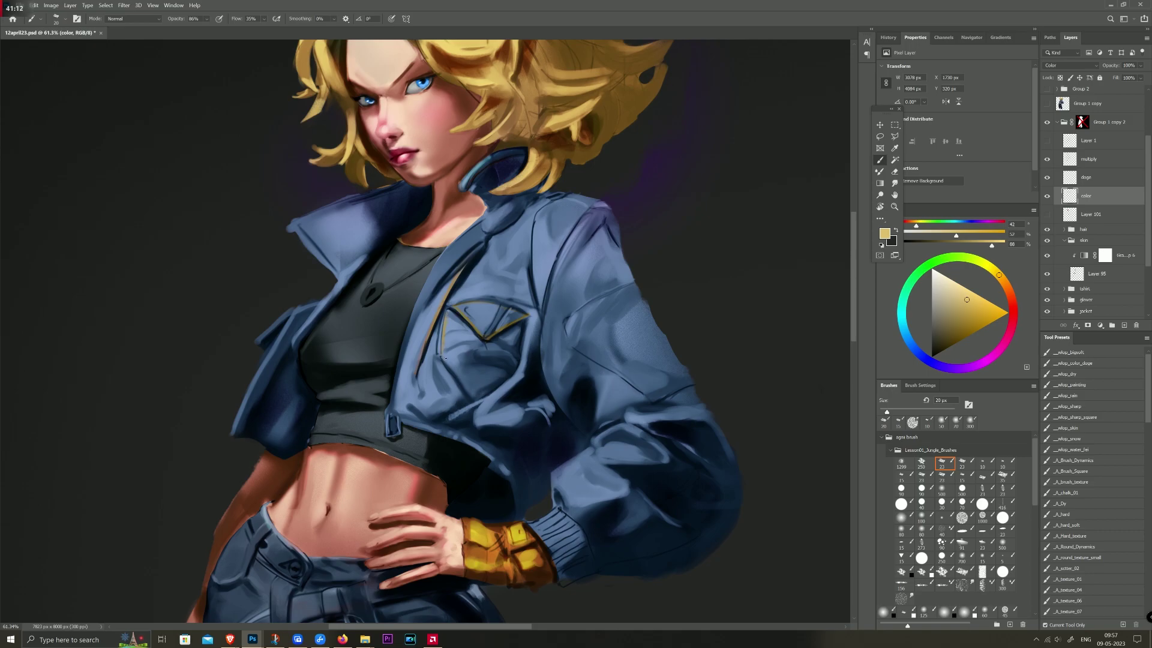
Step: Paint orange piping along the jacket edges at 100% flow with a 30 px brush
{"action": "left_click", "coordinate": [1007, 287]}
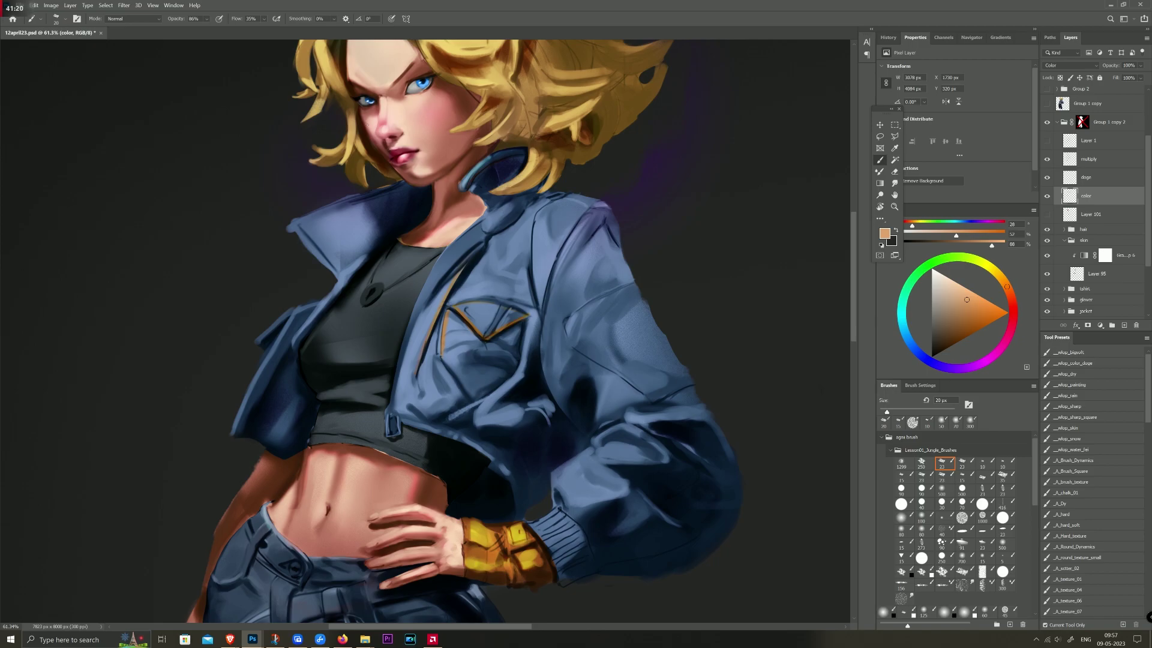
{"action": "mouse_move", "coordinate": [242, 17]}
{"action": "left_mouse_down"}
{"action": "mouse_move", "coordinate": [524, 306]}
{"action": "mouse_move", "coordinate": [453, 307]}
{"action": "left_mouse_up"}
{"action": "key", "text": "bracketright"}
{"action": "left_click_drag", "start_coordinate": [292, 227], "coordinate": [339, 205]}
Step: Settle on a saturated light blue paint colour with a 35 px brush
{"action": "left_click", "coordinate": [906, 335]}
{"action": "left_click", "coordinate": [964, 256]}
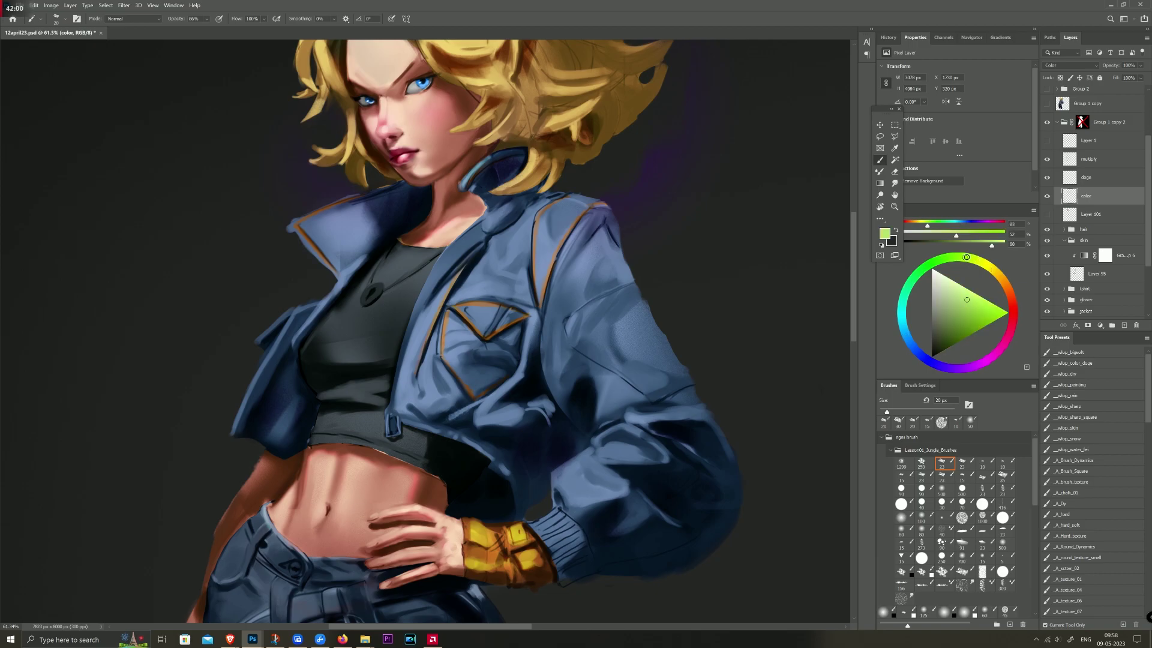
{"action": "left_click_drag", "start_coordinate": [965, 257], "coordinate": [1007, 306]}
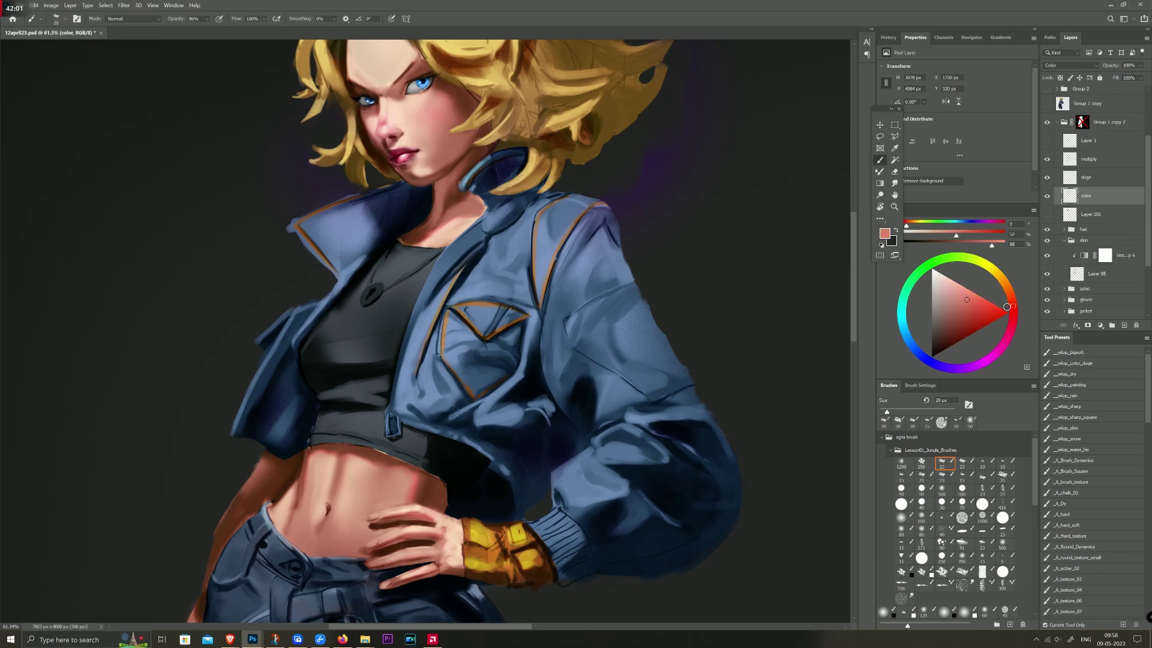
{"action": "left_click", "coordinate": [912, 329]}
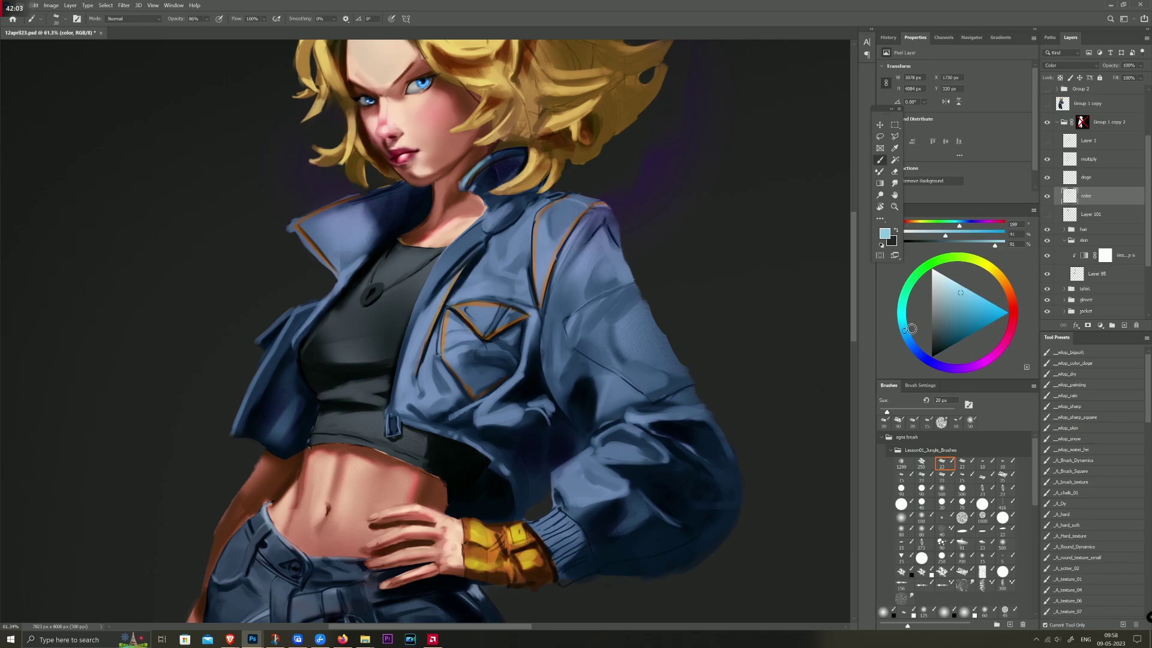
{"action": "left_click", "coordinate": [956, 289]}
{"action": "left_click", "coordinate": [987, 304]}
{"action": "key", "text": "bracketright"}
Step: Paint a cyan stroke down the upper sleeve, select the figure outline, and sample hair yellow
{"action": "left_click_drag", "start_coordinate": [575, 346], "coordinate": [632, 382]}
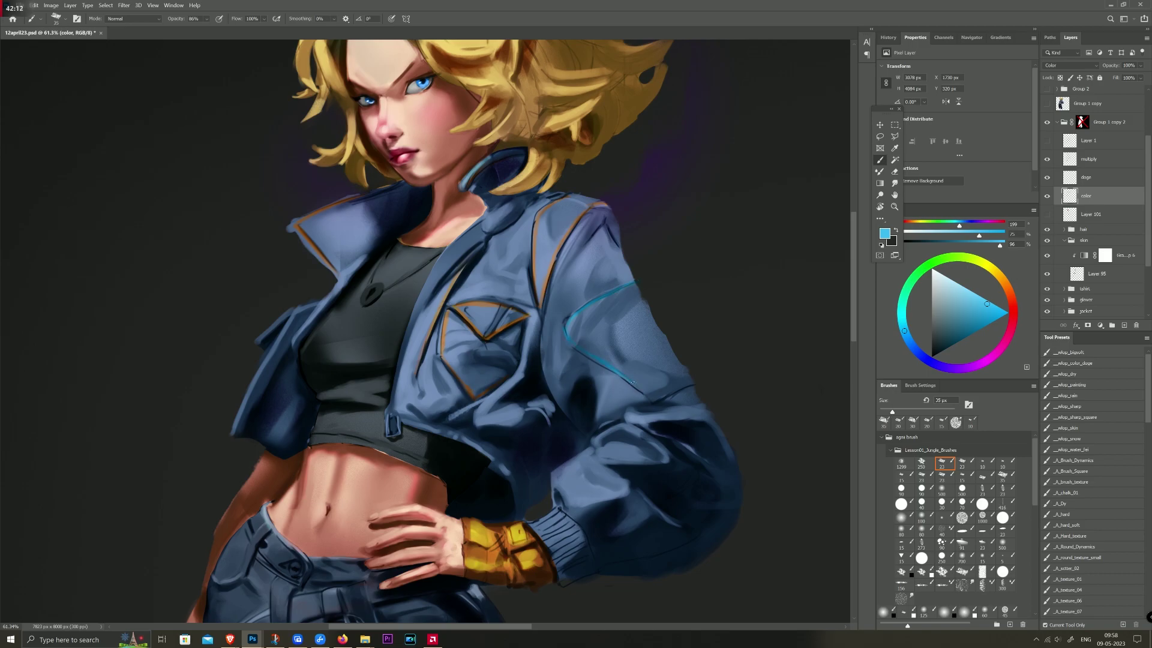
{"action": "key", "text": "bracketright"}
{"action": "key", "text": "bracketright"}
{"action": "key", "text": "bracketright"}
{"action": "key", "text": "bracketright"}
{"action": "key", "text": "bracketright"}
{"action": "key", "text": "bracketright"}
{"action": "key", "text": "bracketright"}
{"action": "key", "text": "bracketright"}
{"action": "left_click", "coordinate": [1082, 121], "text": "ctrl"}
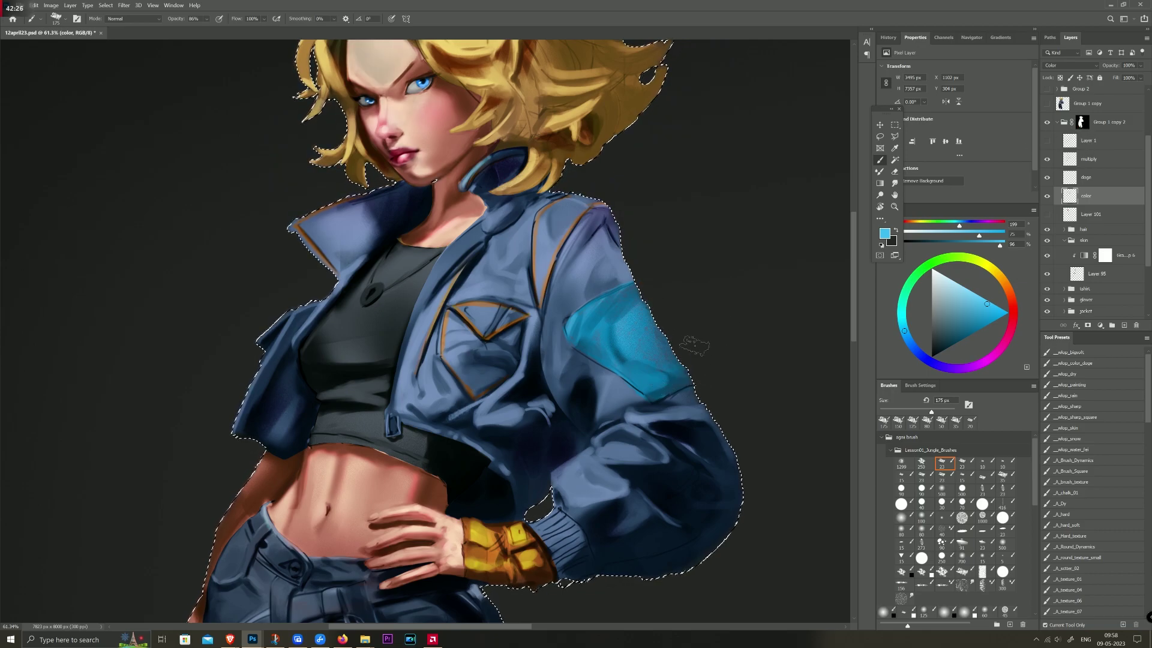
{"action": "scroll", "coordinate": [585, 358], "scroll_direction": "down", "scroll_amount": 3}
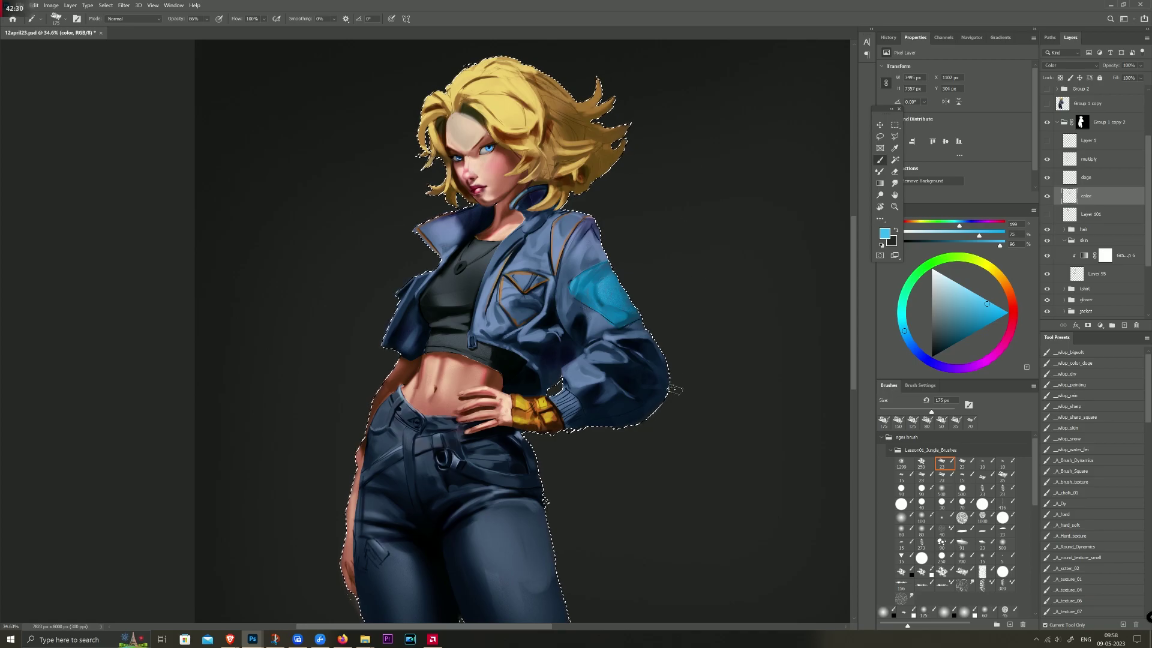
{"action": "left_click", "coordinate": [531, 115], "text": "alt"}
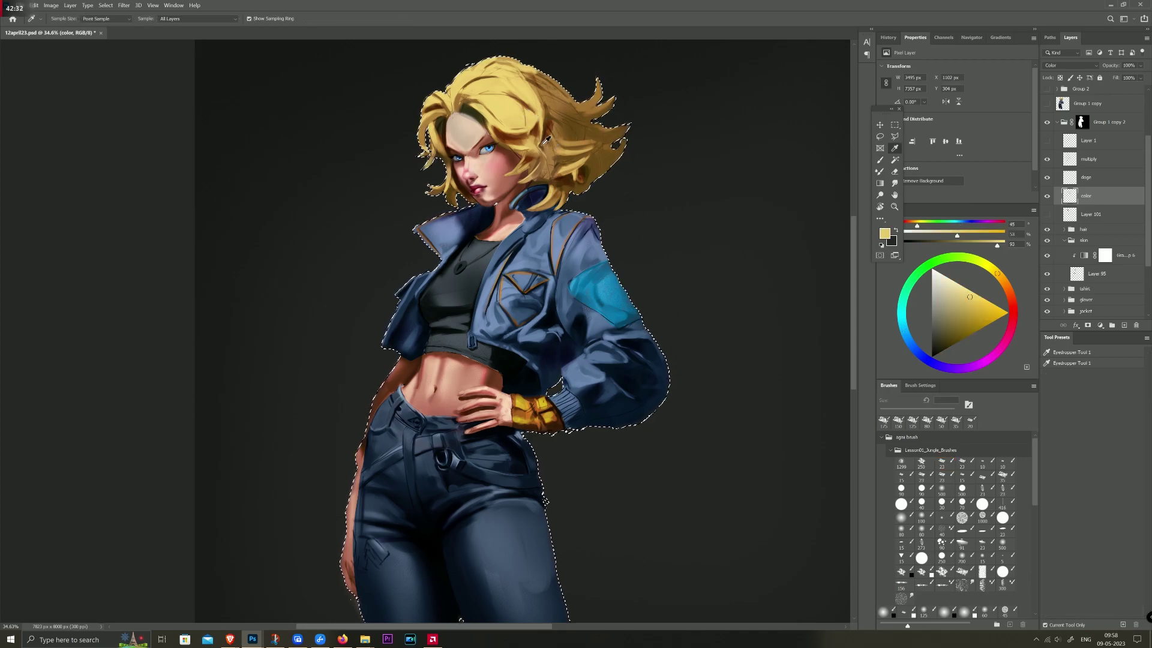
{"action": "key", "text": "bracketleft"}
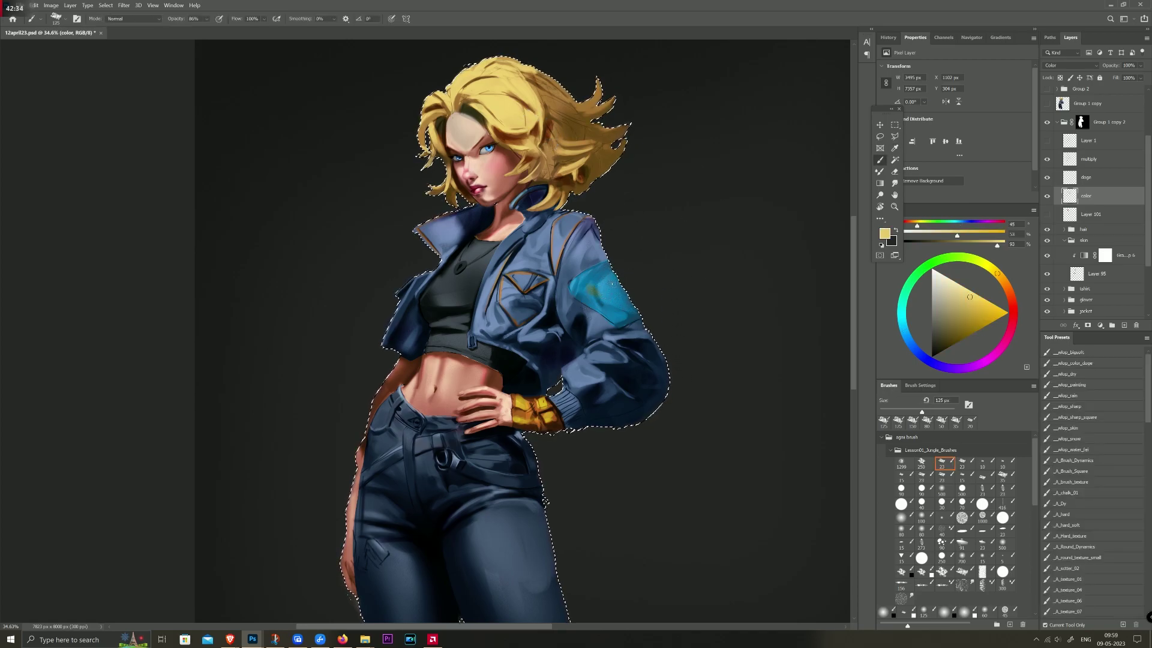
Step: Dab hair yellow onto the cyan shoulder patch, then lighten the yellow
{"action": "left_click", "coordinate": [608, 287], "text": "alt"}
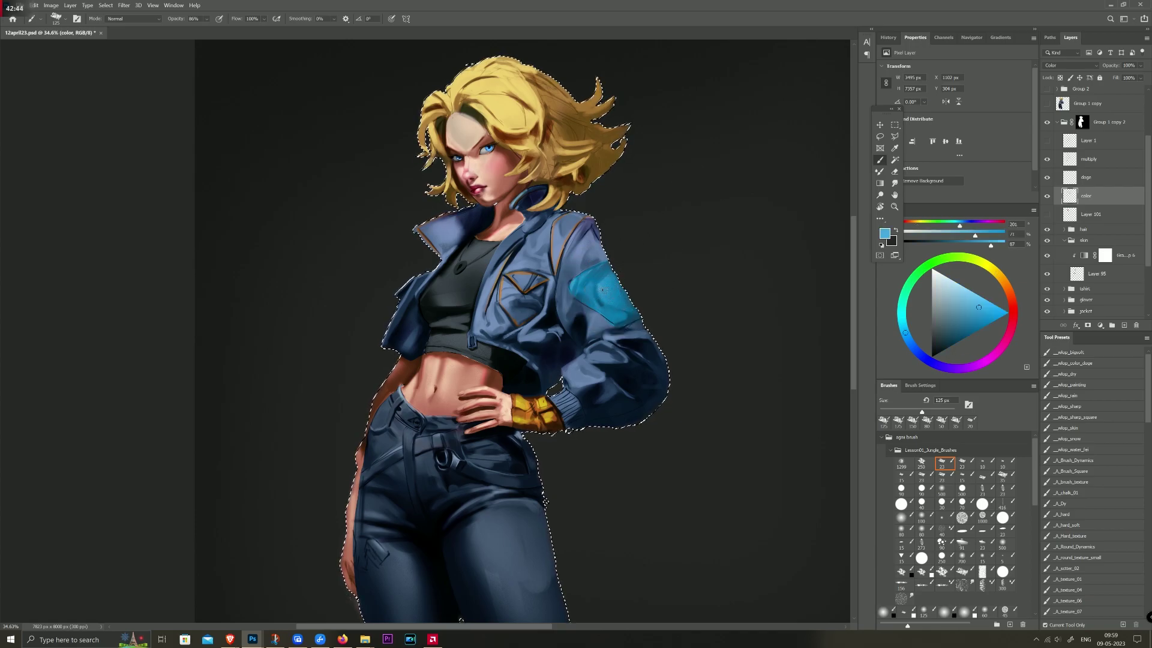
{"action": "key", "text": "e"}
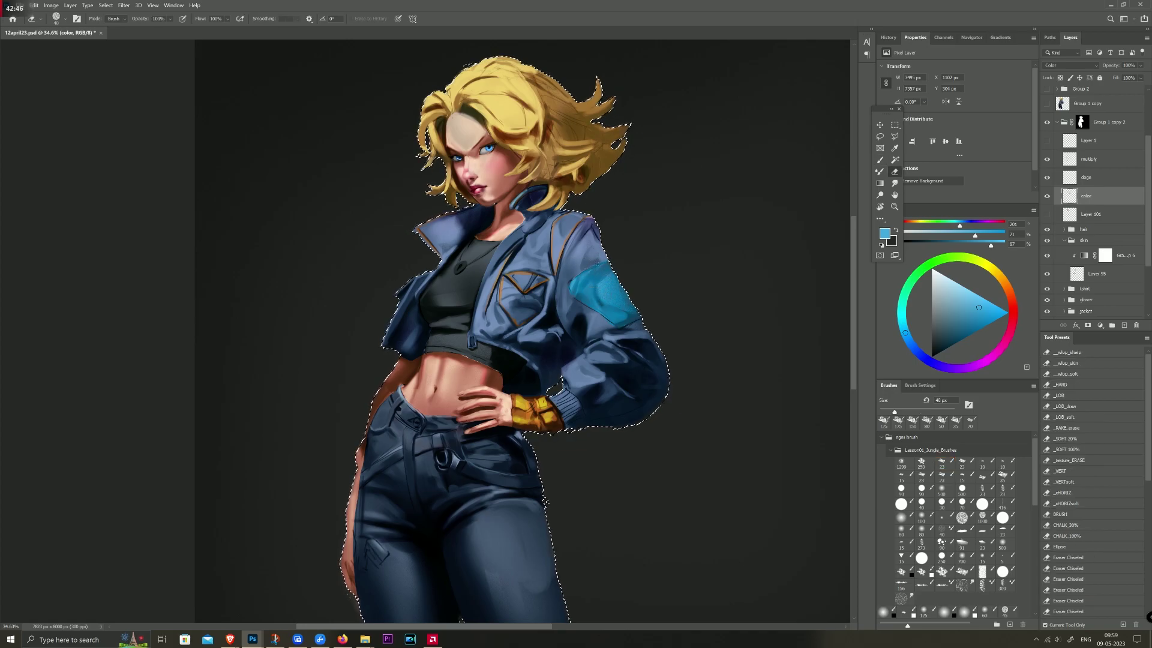
{"action": "left_click", "coordinate": [525, 117], "text": "alt"}
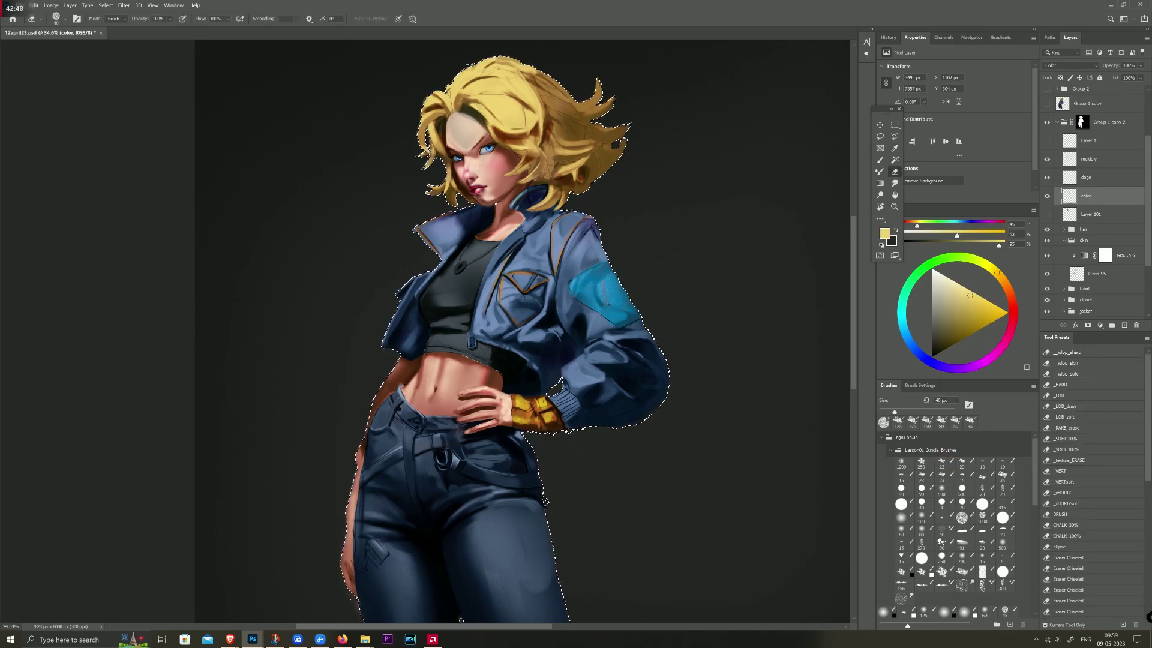
{"action": "key", "text": "b"}
{"action": "left_click_drag", "start_coordinate": [612, 293], "coordinate": [603, 294]}
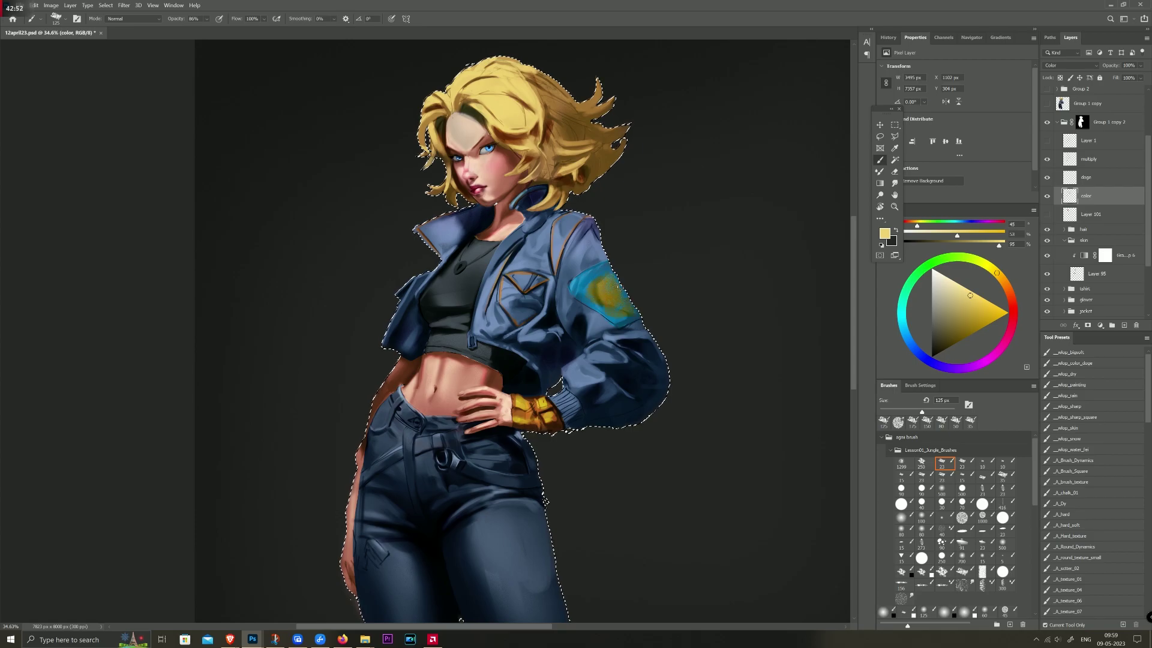
{"action": "left_click", "coordinate": [515, 107], "text": "alt"}
{"action": "left_click", "coordinate": [597, 295], "text": "alt"}
{"action": "key", "text": "bracketleft"}
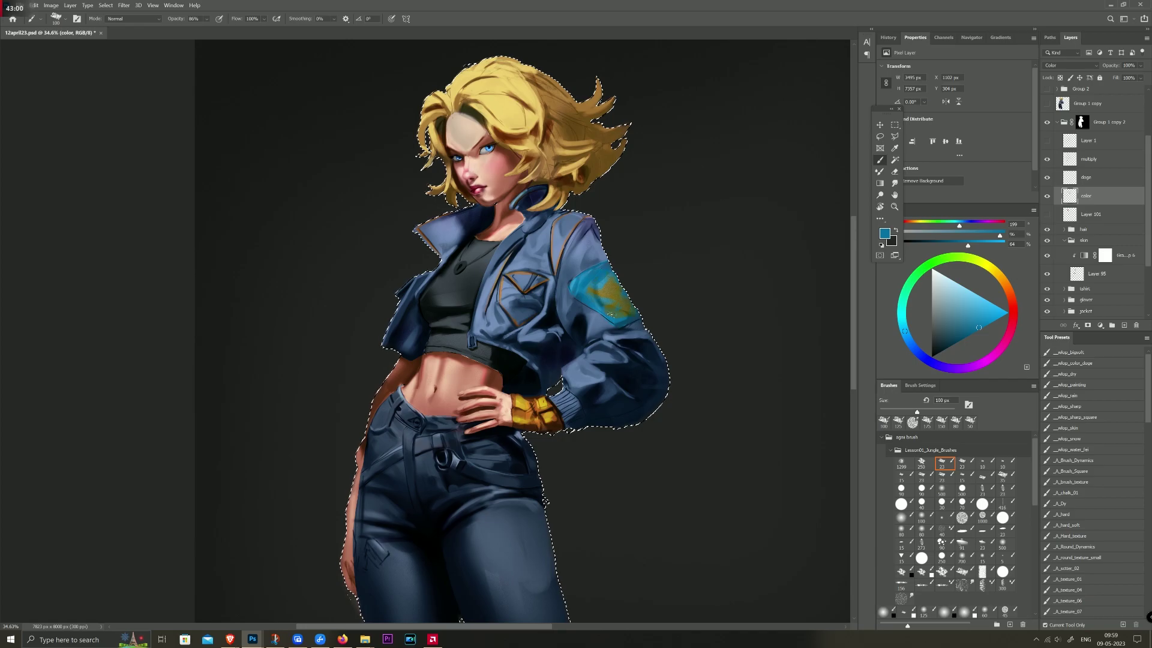
Step: Sample olive, green and cyan tones from the patch, ending on a red-brown colour
{"action": "left_click", "coordinate": [610, 313], "text": "alt"}
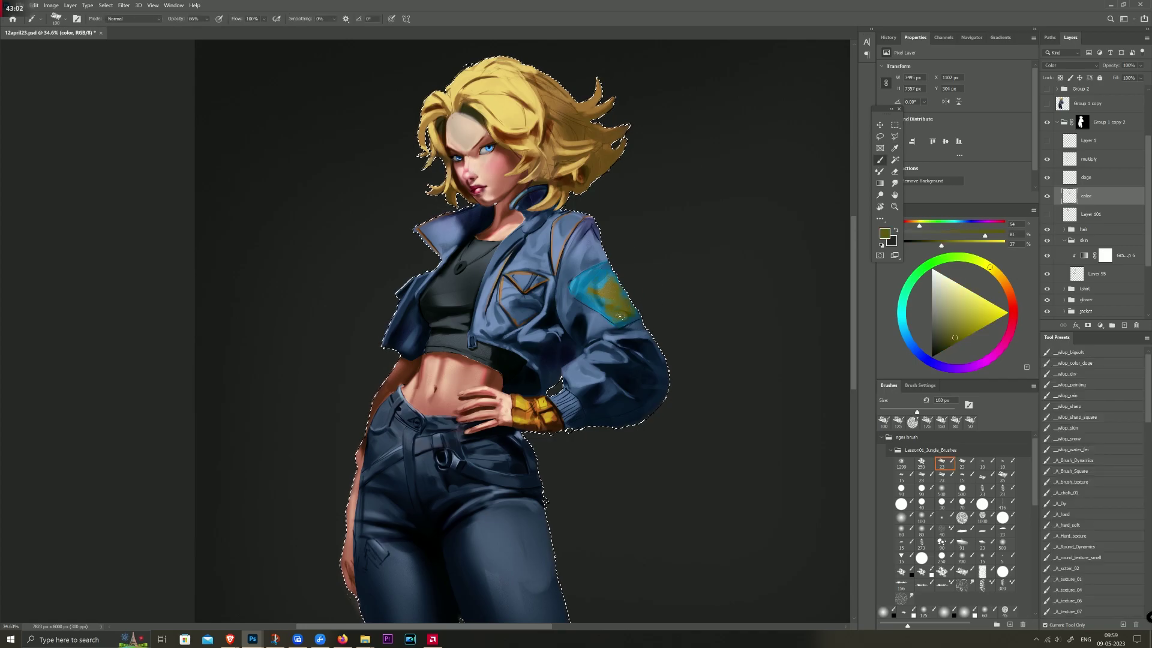
{"action": "left_click", "coordinate": [603, 280], "text": "alt"}
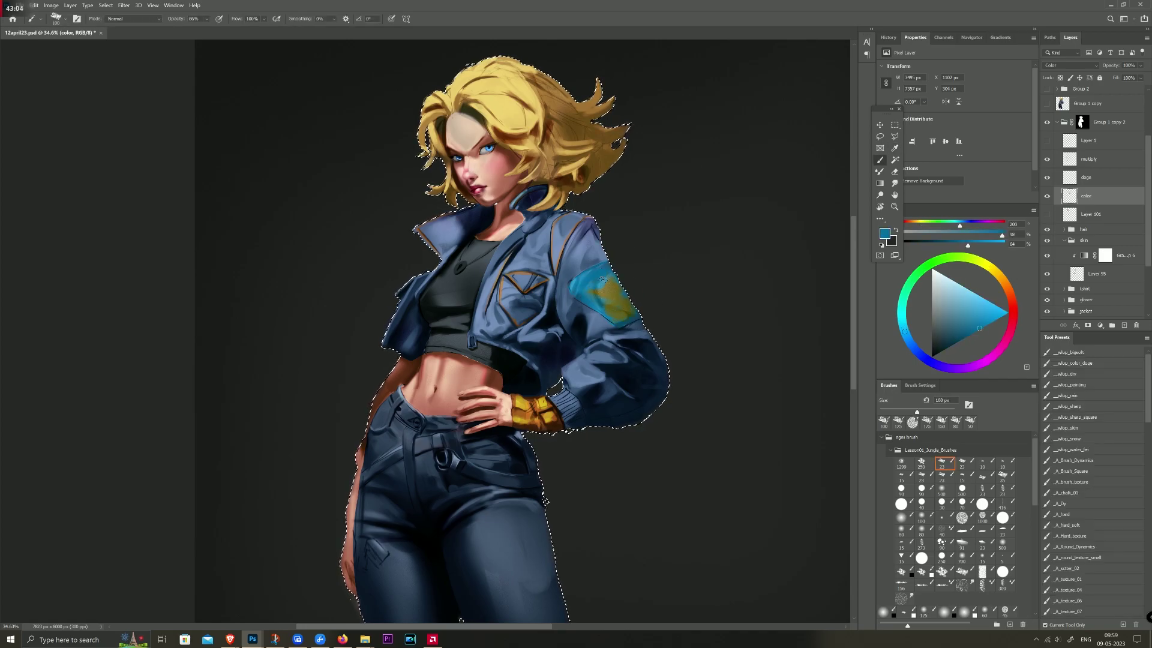
{"action": "left_click", "coordinate": [607, 279], "text": "alt"}
{"action": "key", "text": "bracketleft"}
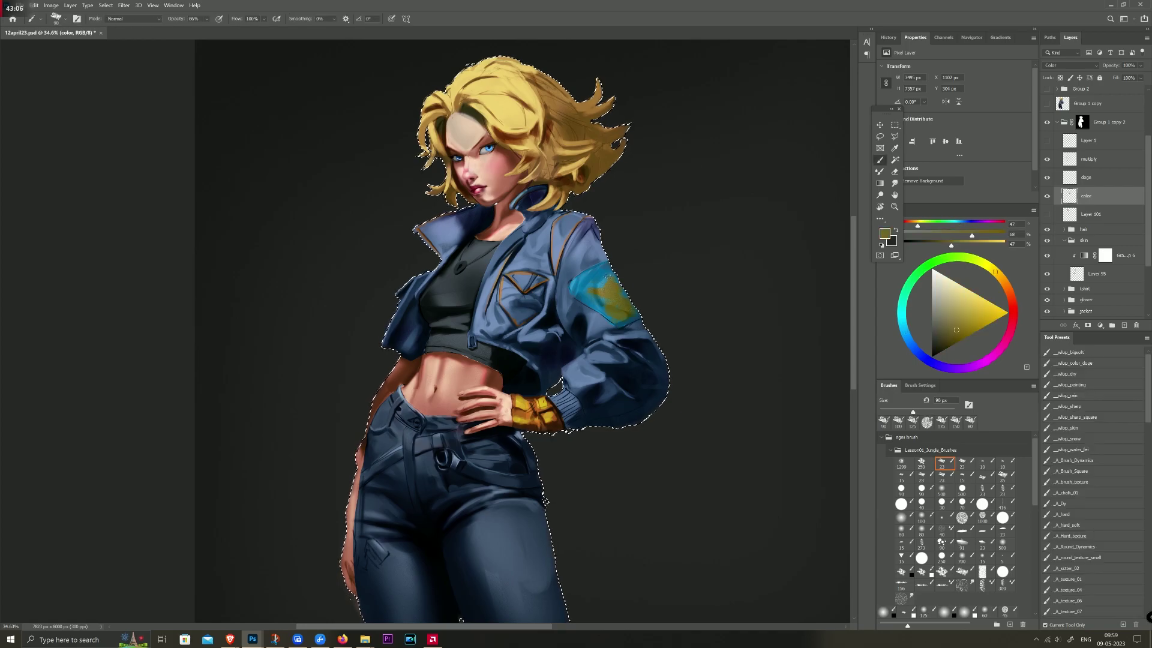
{"action": "left_click", "coordinate": [607, 298], "text": "alt"}
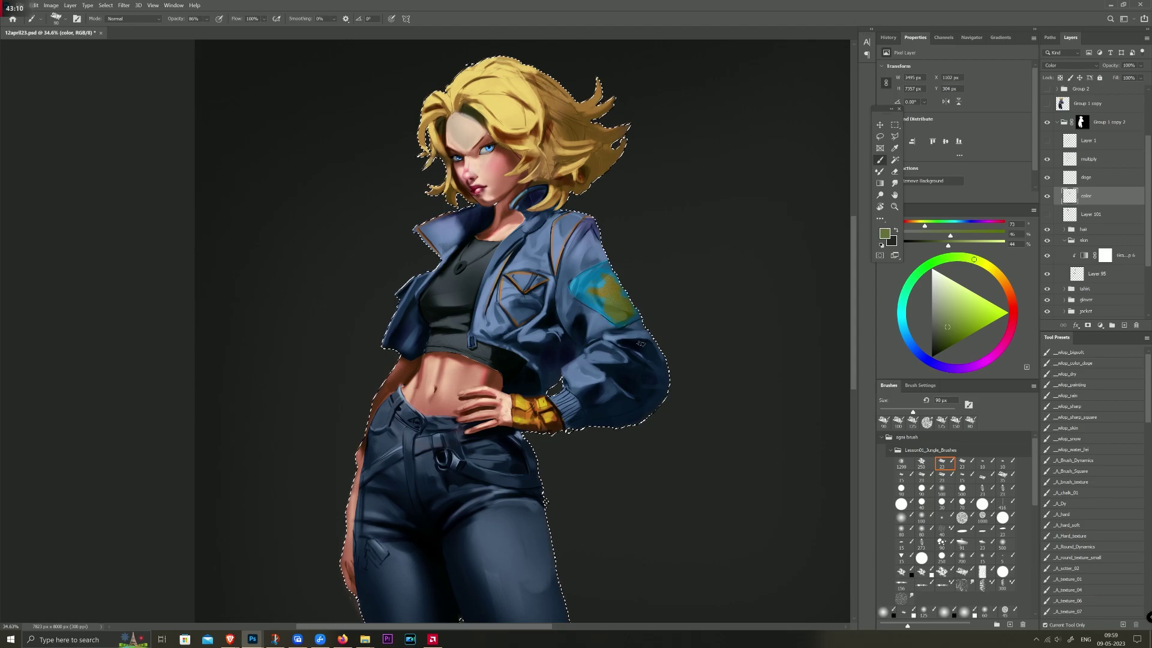
{"action": "left_click", "coordinate": [597, 271], "text": "alt"}
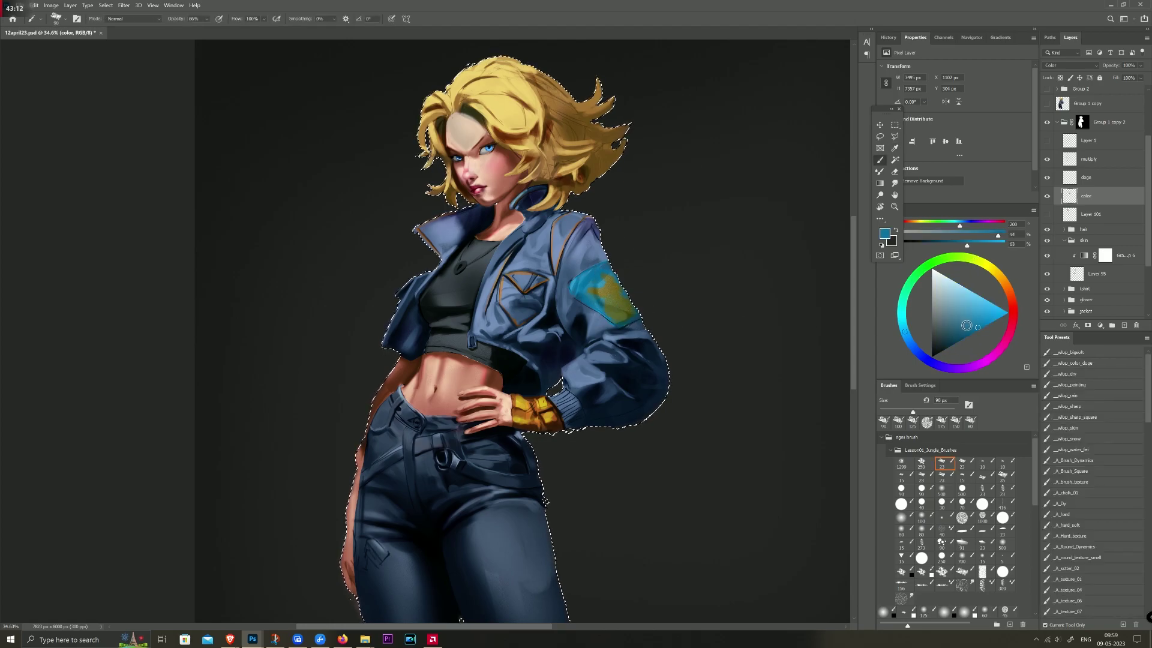
{"action": "left_click", "coordinate": [609, 297], "text": "alt"}
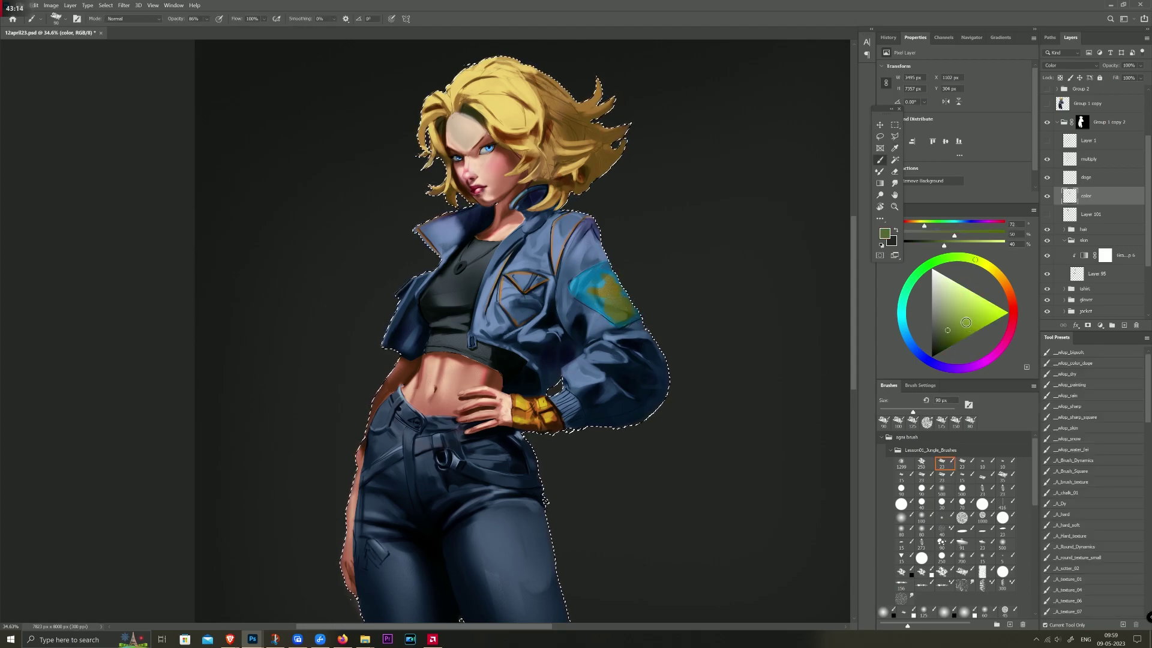
{"action": "left_click", "coordinate": [645, 308], "text": "alt"}
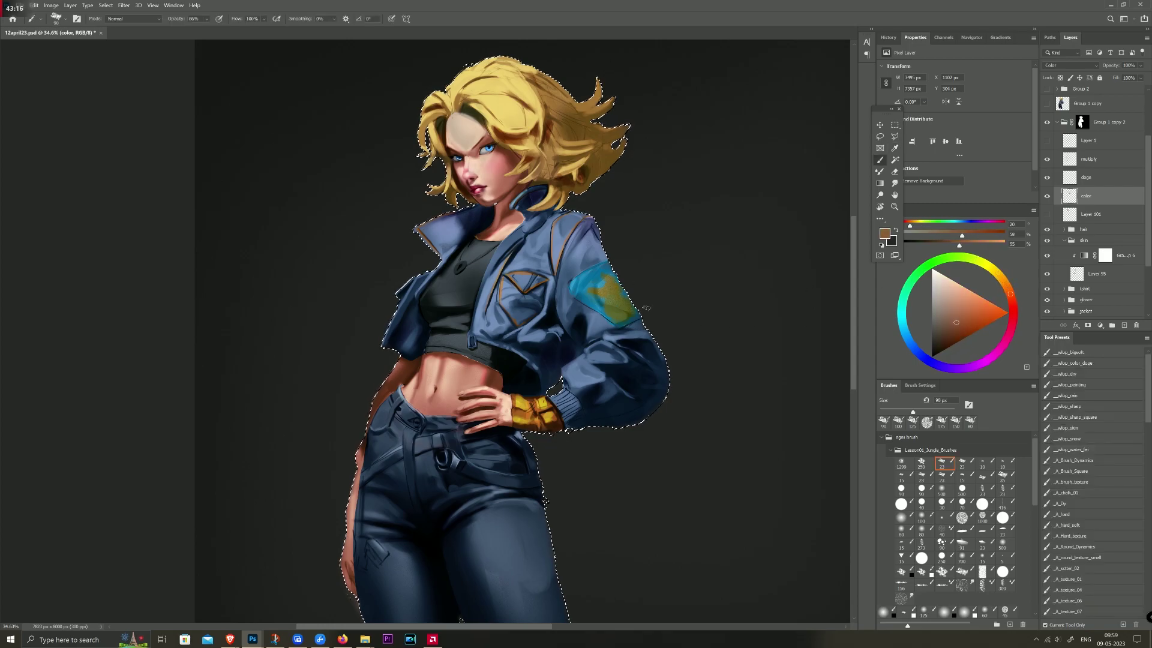
{"action": "left_click", "coordinate": [957, 338]}
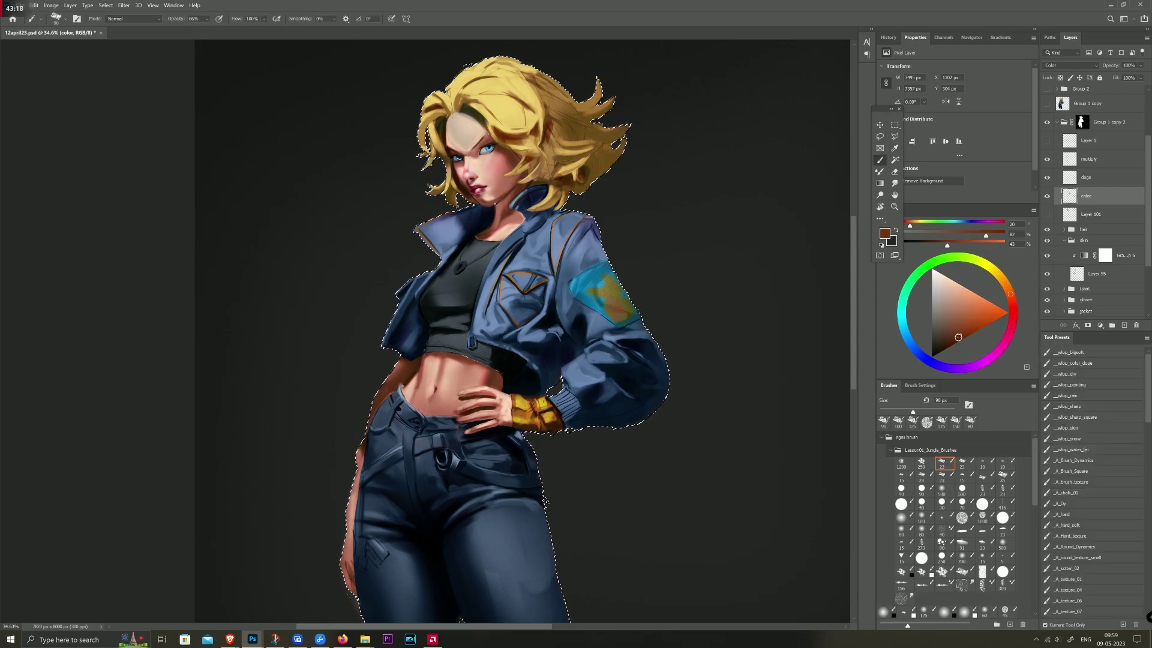
Step: Paint a brown emblem mark on the sleeve patch on the multiply layer
{"action": "left_click", "coordinate": [1086, 160]}
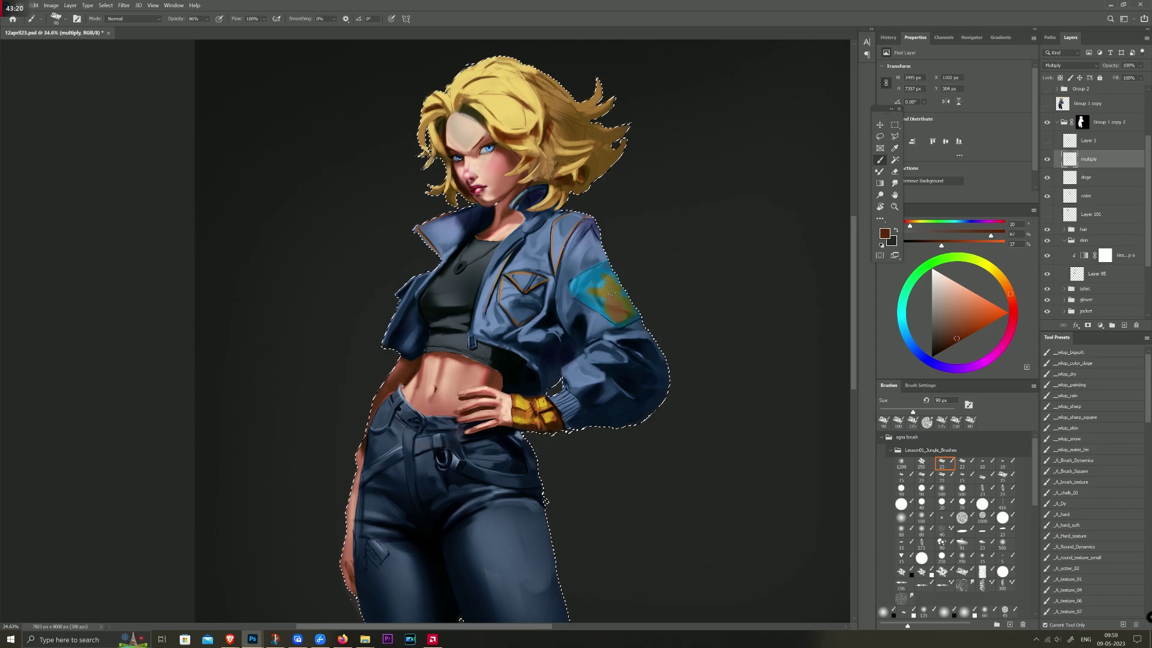
{"action": "left_click", "coordinate": [611, 296], "text": "alt"}
{"action": "left_click_drag", "start_coordinate": [603, 289], "coordinate": [591, 293]}
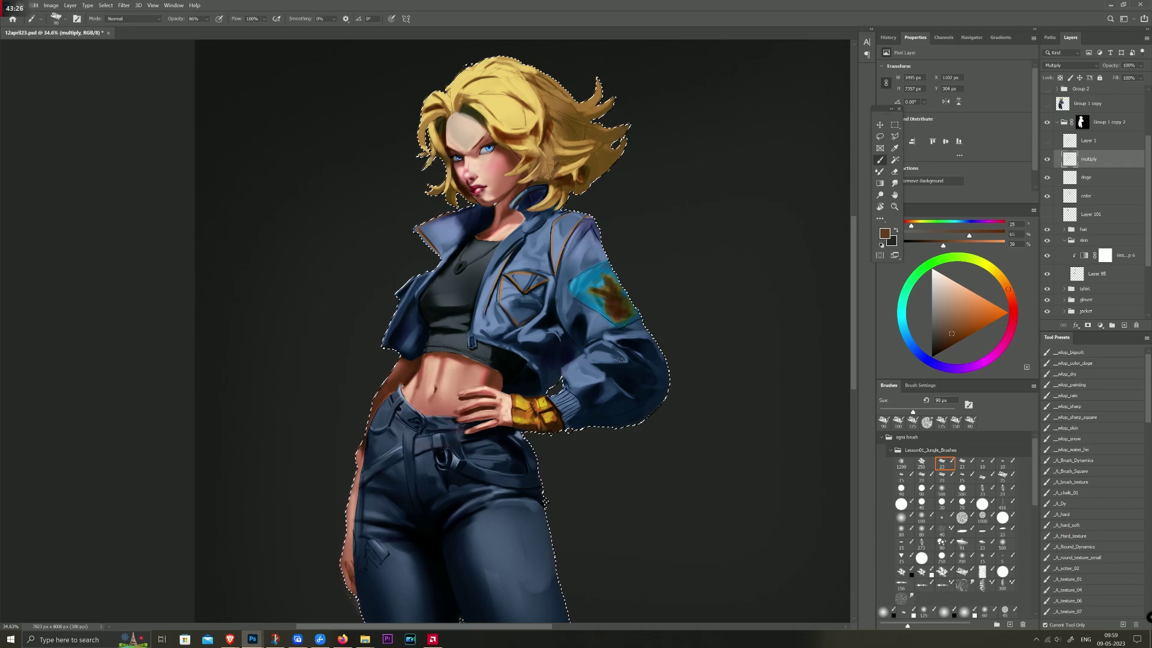
{"action": "key", "text": "e"}
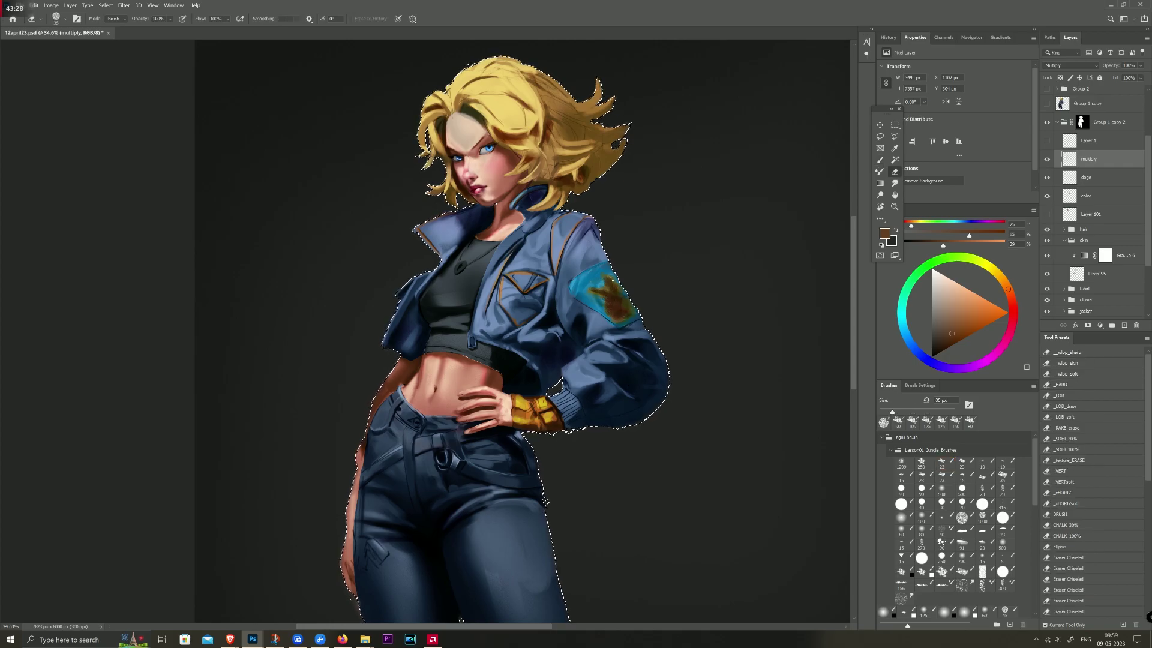
{"action": "key", "text": "b"}
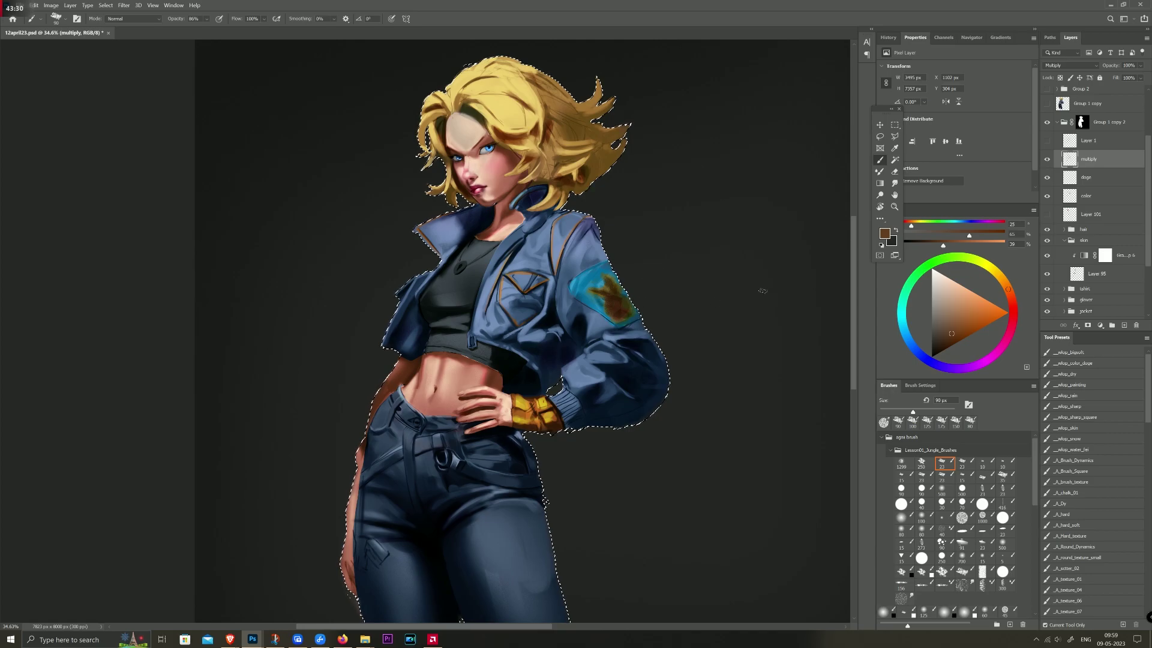
Step: Sample the jacket blue, switch to a lighter blue and enlarge the brush to 30 px
{"action": "key", "text": "i"}
{"action": "left_click", "coordinate": [633, 279]}
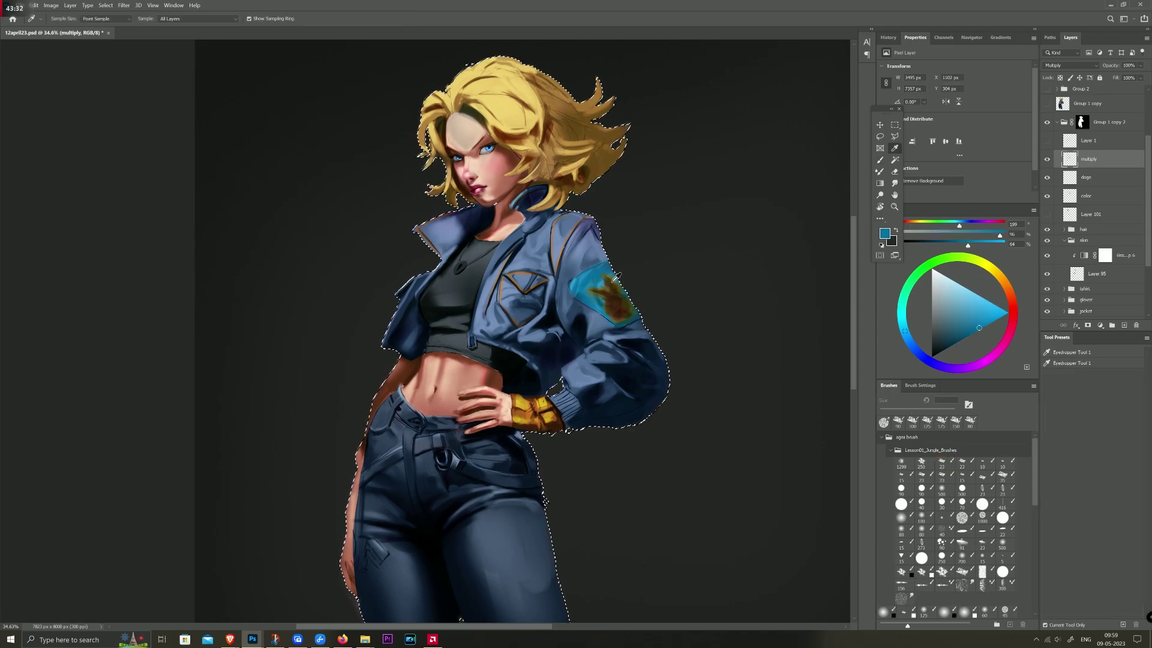
{"action": "key", "text": "b"}
{"action": "left_click", "coordinate": [630, 279], "text": "alt"}
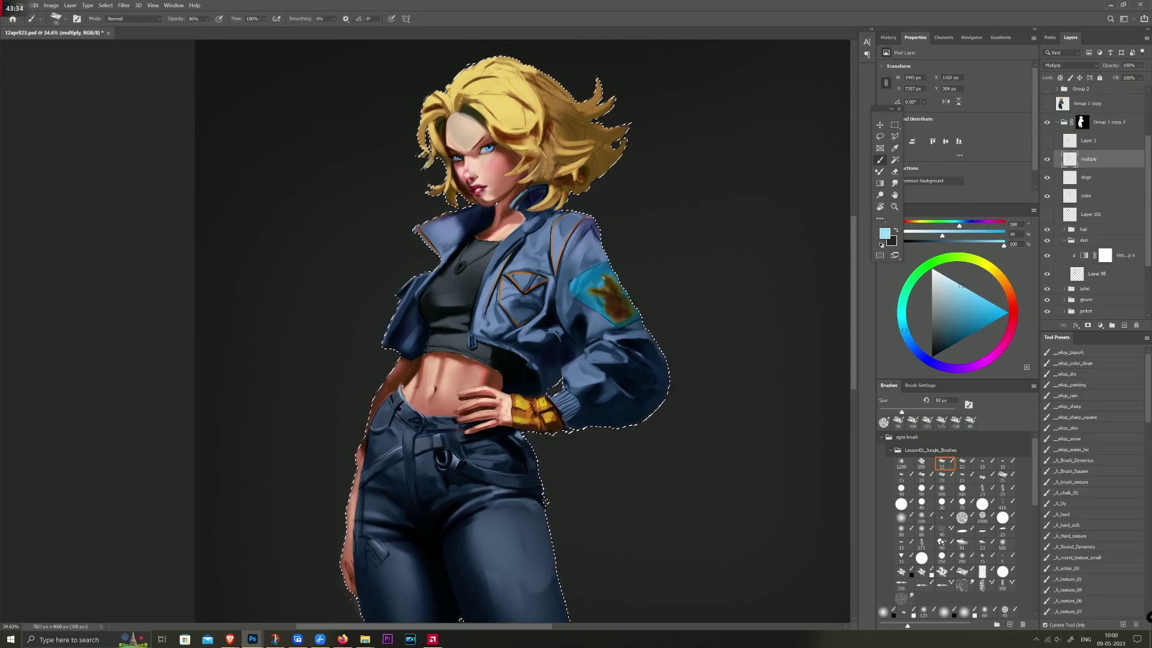
{"action": "key", "text": "bracketright"}
{"action": "key", "text": "bracketright"}
{"action": "key", "text": "bracketright"}
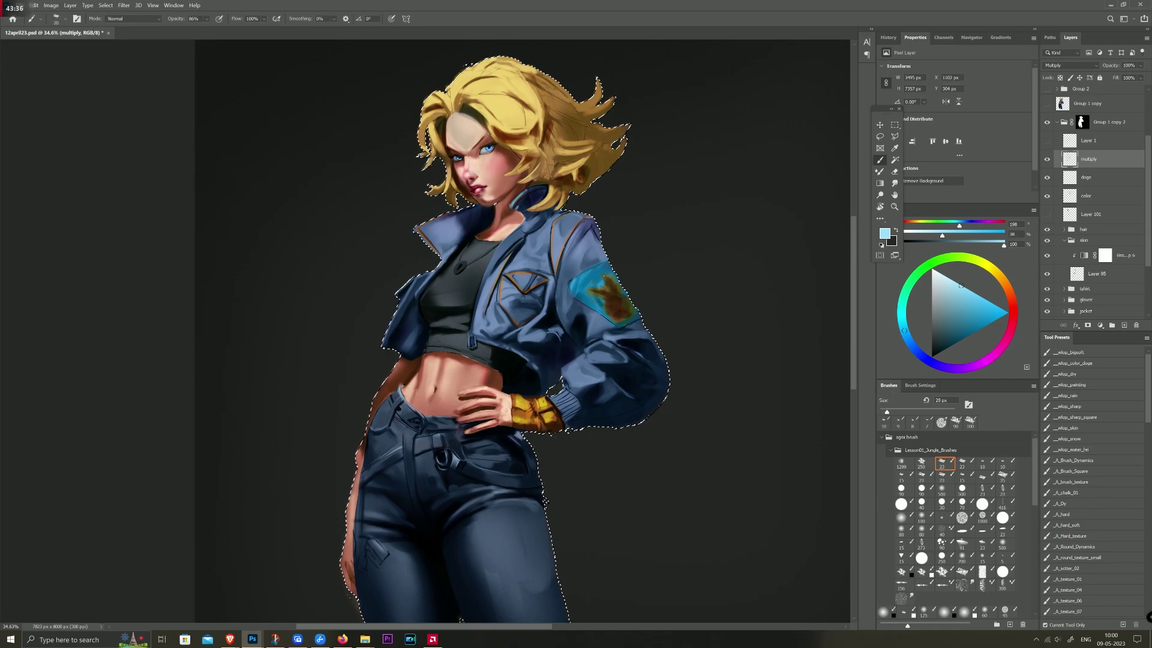
{"action": "key", "text": "bracketright"}
{"action": "key", "text": "bracketright"}
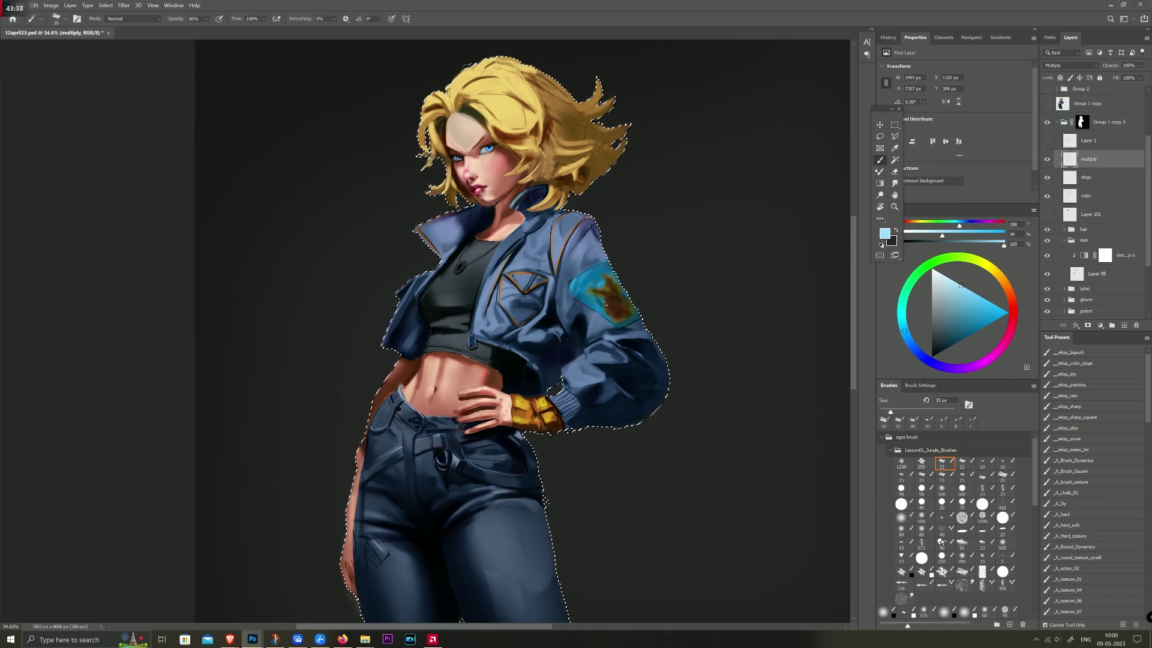
{"action": "key", "text": "bracketright"}
Step: Erase most of the brown mark on the sleeve patch with a 100 px eraser
{"action": "scroll", "coordinate": [636, 285], "scroll_direction": "down", "scroll_amount": 3}
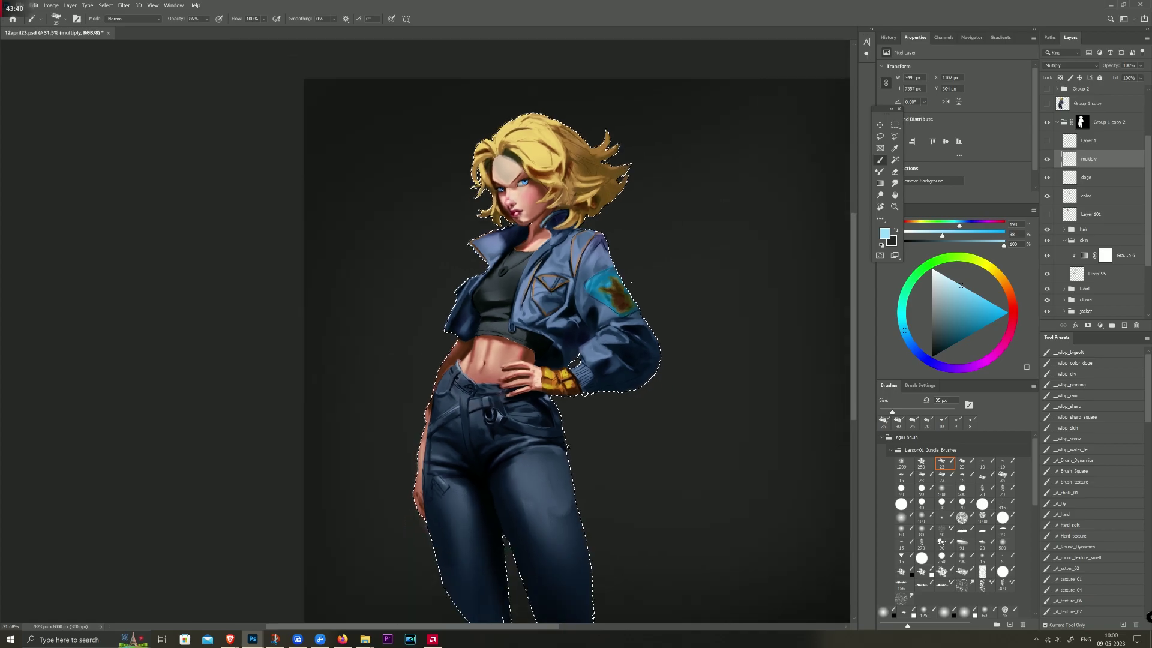
{"action": "scroll", "coordinate": [635, 285], "scroll_direction": "down", "scroll_amount": 2}
{"action": "scroll", "coordinate": [630, 288], "scroll_direction": "up", "scroll_amount": 3}
{"action": "scroll", "coordinate": [690, 336], "scroll_direction": "up", "scroll_amount": 3}
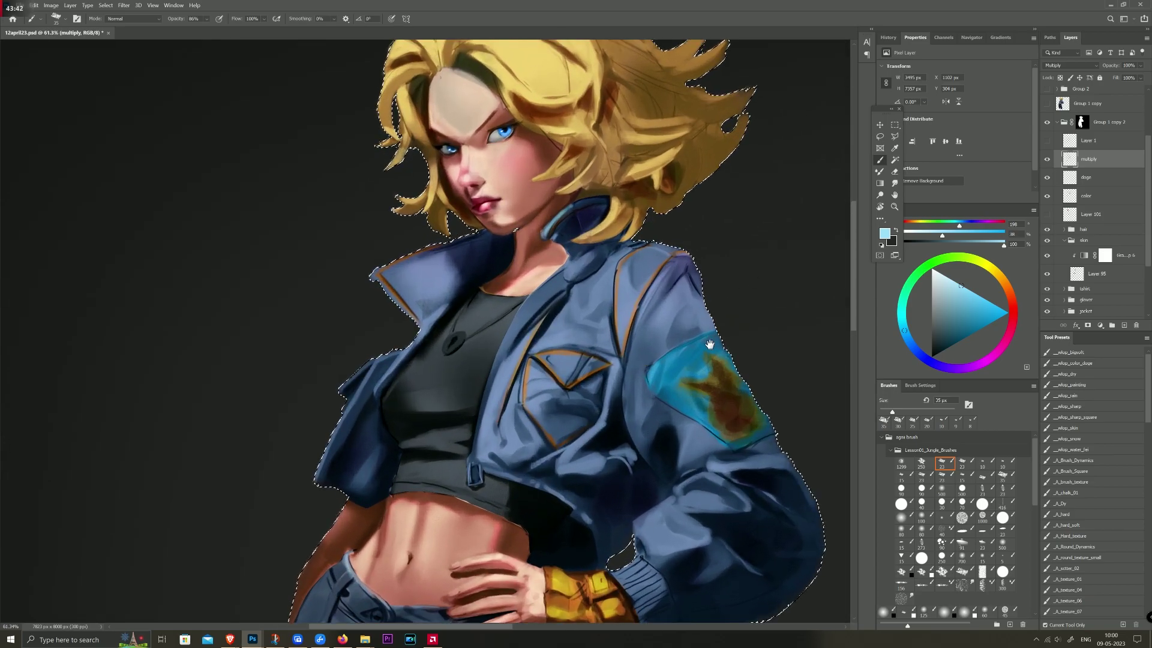
{"action": "left_click_drag", "start_coordinate": [710, 337], "coordinate": [579, 211]}
{"action": "key", "text": "e"}
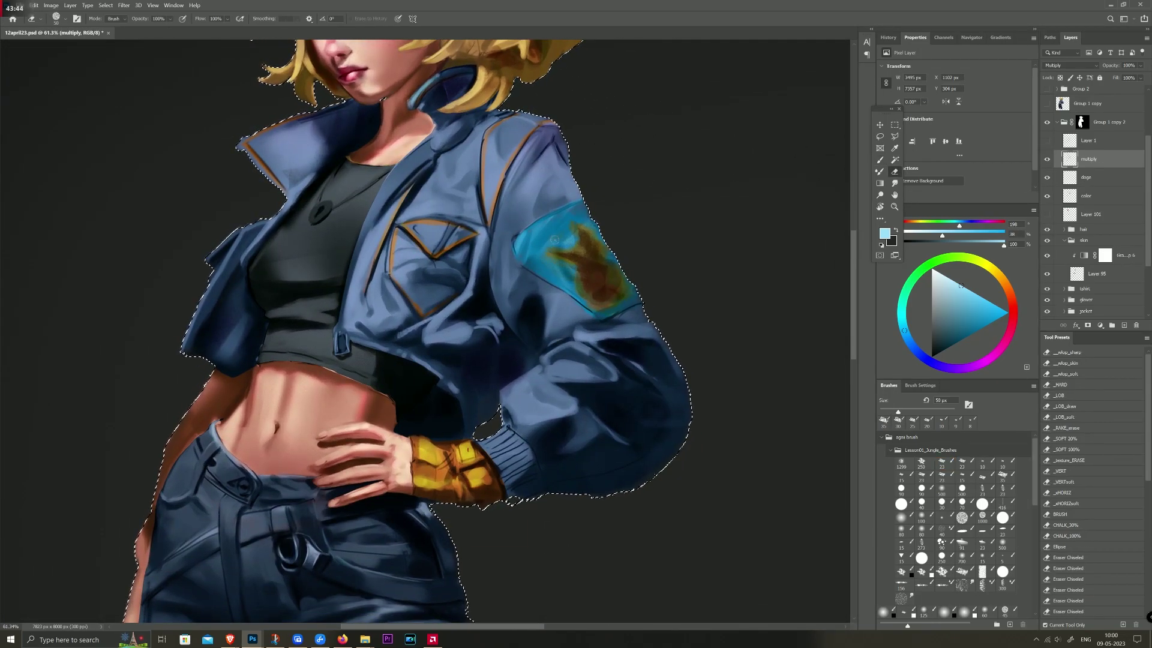
{"action": "mouse_move", "coordinate": [561, 255]}
{"action": "left_mouse_down"}
{"action": "mouse_move", "coordinate": [611, 238]}
{"action": "mouse_move", "coordinate": [594, 271]}
{"action": "left_mouse_up"}
{"action": "key", "text": "bracketright"}
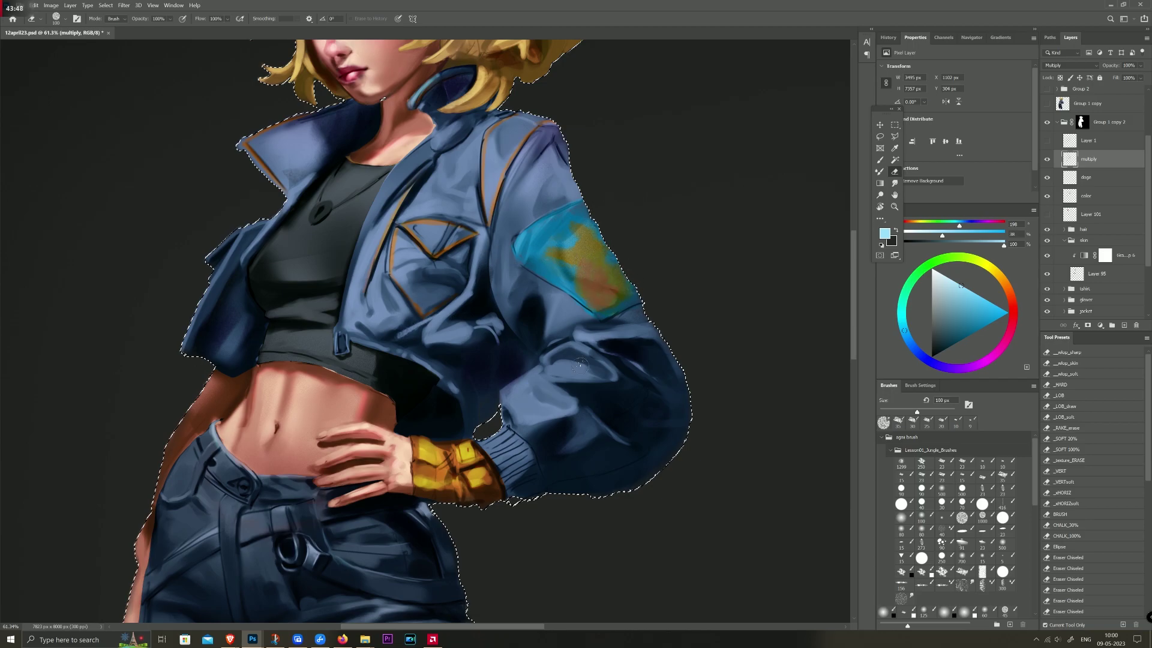
{"action": "scroll", "coordinate": [580, 364], "scroll_direction": "down", "scroll_amount": 5}
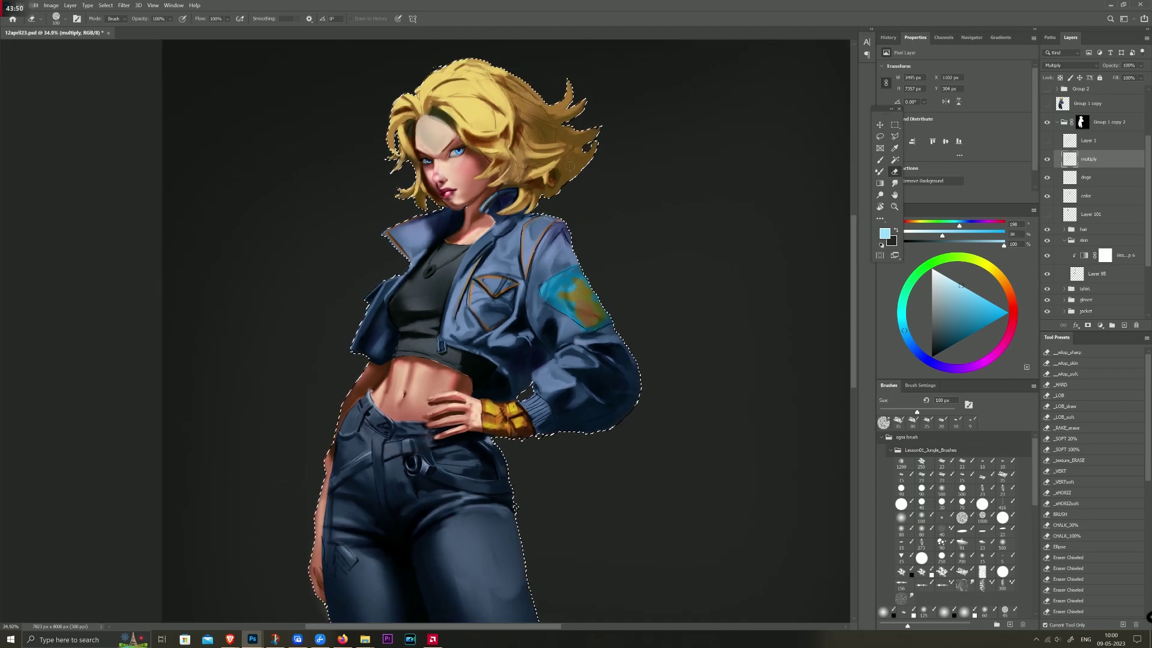
Step: Zoom in on the jacket pocket, pick a dark navy, and target the color layer
{"action": "key", "text": "b"}
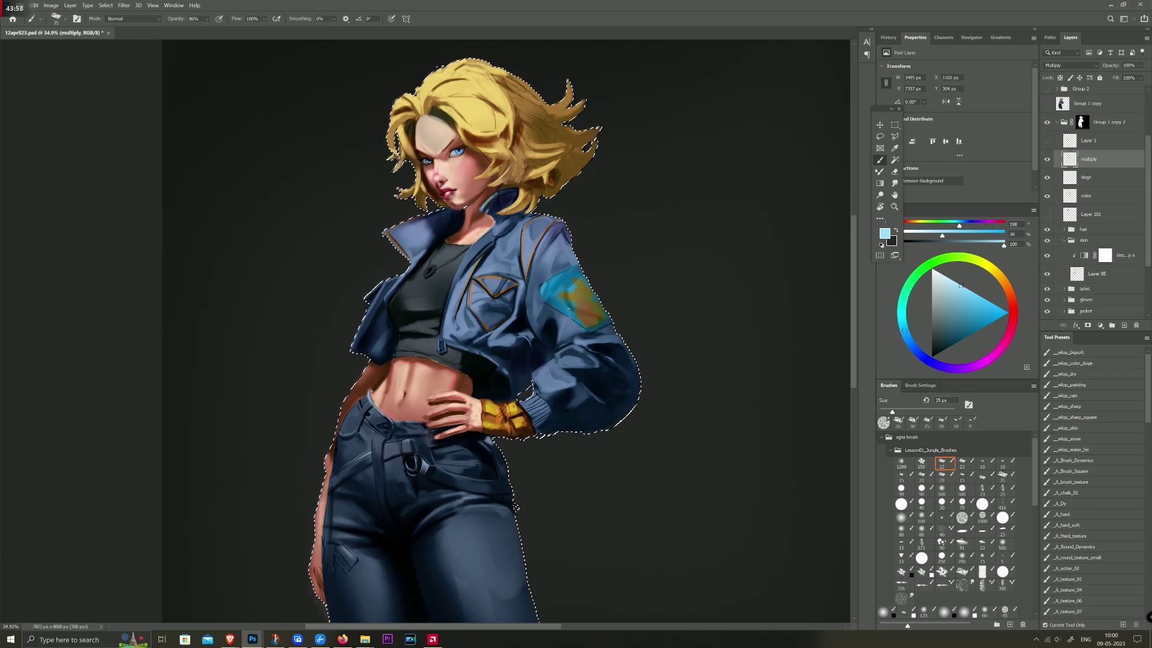
{"action": "key", "text": "z"}
{"action": "mouse_move", "coordinate": [506, 274]}
{"action": "left_mouse_down"}
{"action": "mouse_move", "coordinate": [531, 264]}
{"action": "mouse_move", "coordinate": [503, 264]}
{"action": "left_mouse_up"}
{"action": "key", "text": "b"}
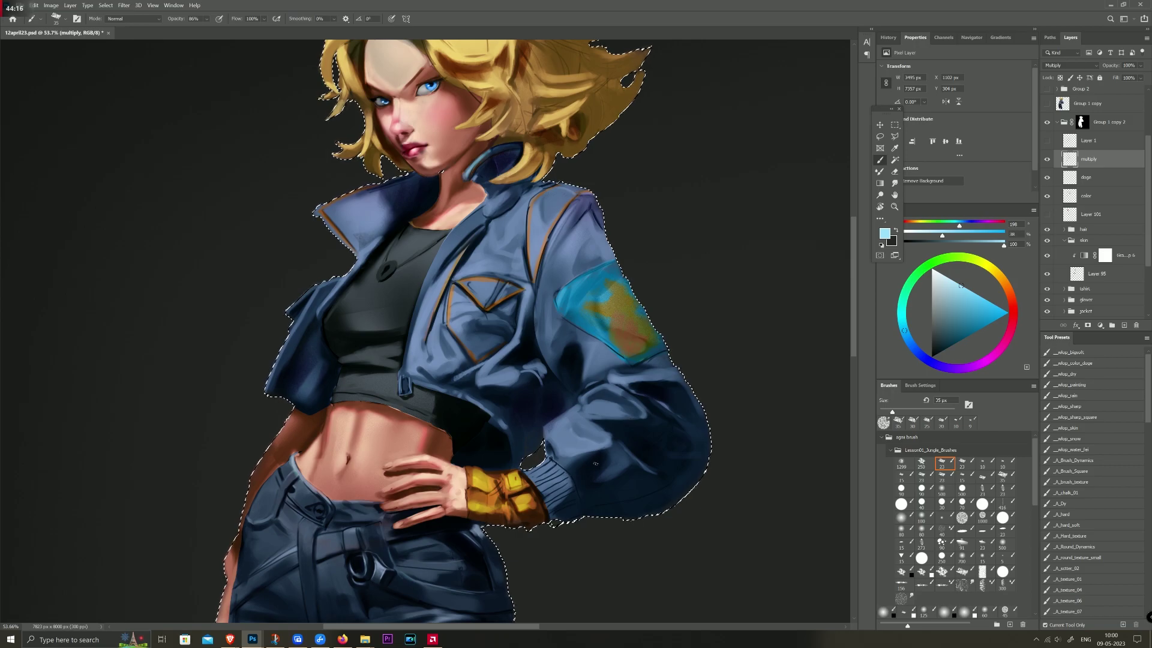
{"action": "left_click", "coordinate": [590, 453], "text": "alt"}
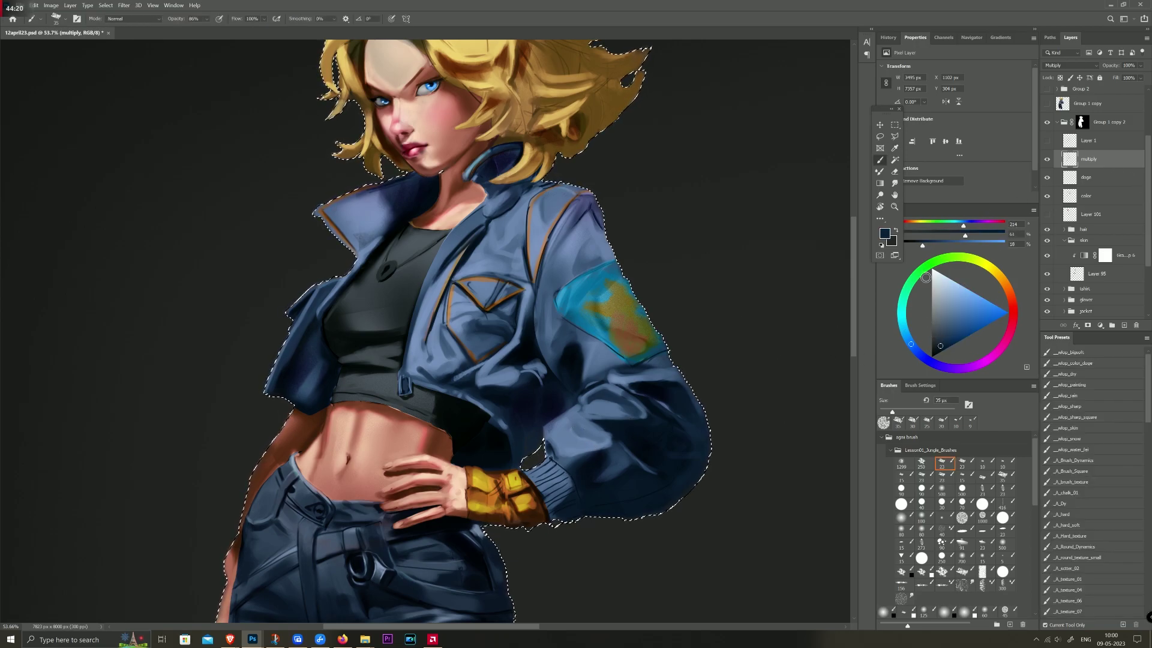
{"action": "left_click", "coordinate": [1092, 177]}
{"action": "left_click", "coordinate": [1078, 198]}
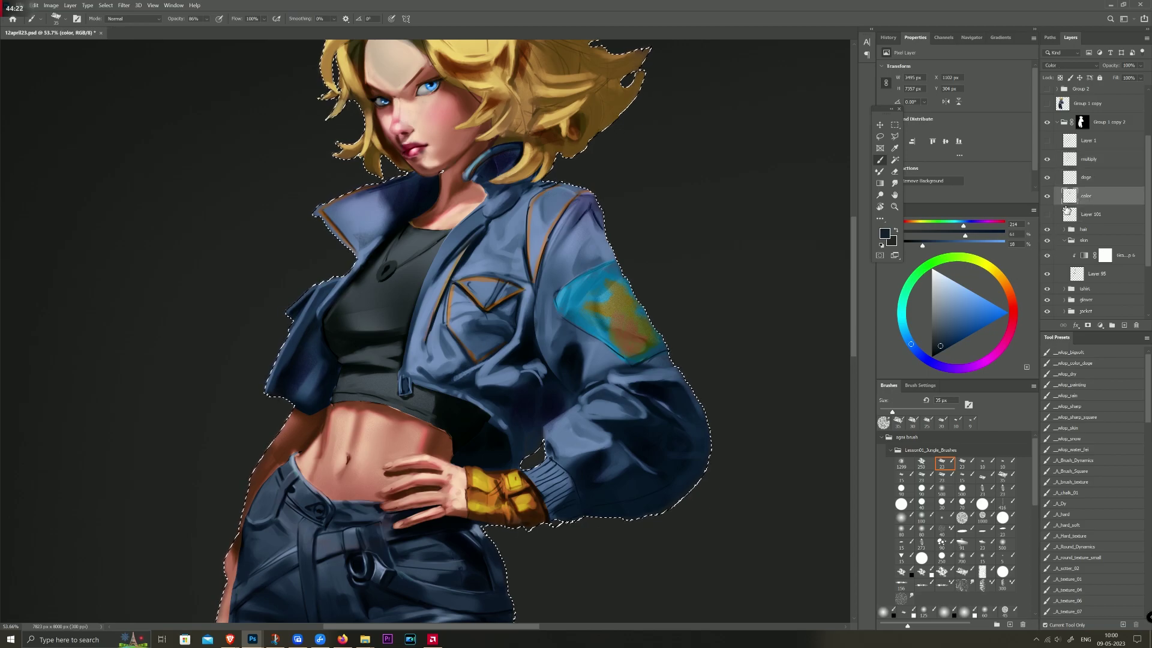
Step: Choose a very large brush preset at 90 px and return to the multiply layer
{"action": "key", "text": "bracketright"}
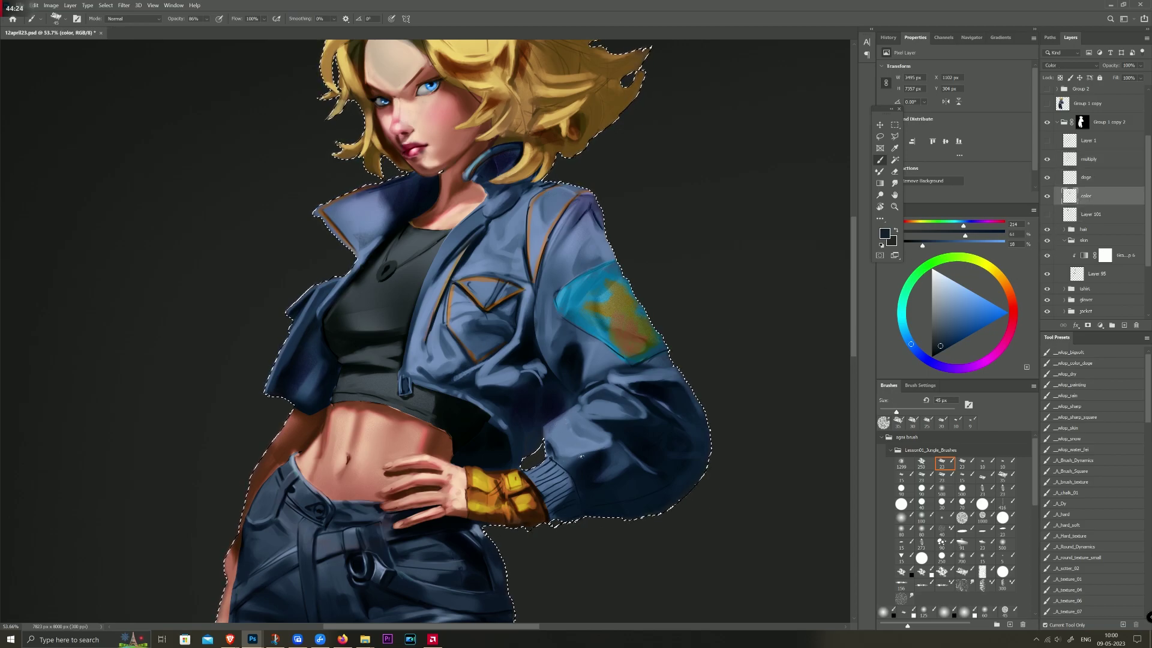
{"action": "left_click", "coordinate": [962, 556]}
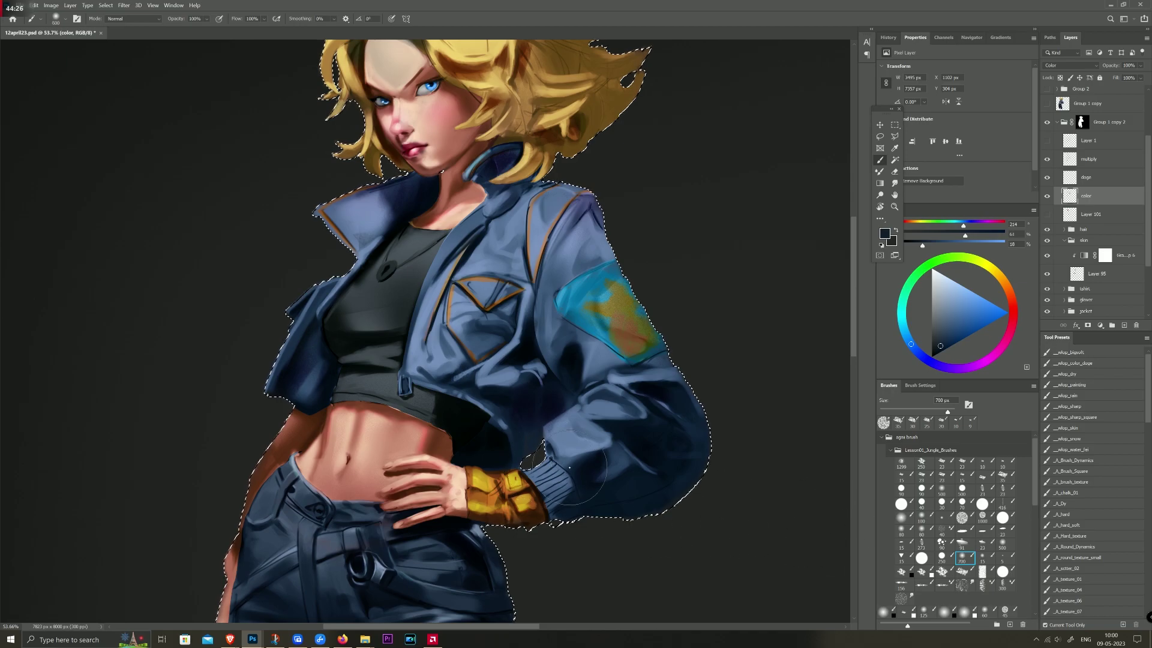
{"action": "key", "text": "bracketleft"}
{"action": "key", "text": "bracketleft"}
{"action": "key", "text": "bracketleft"}
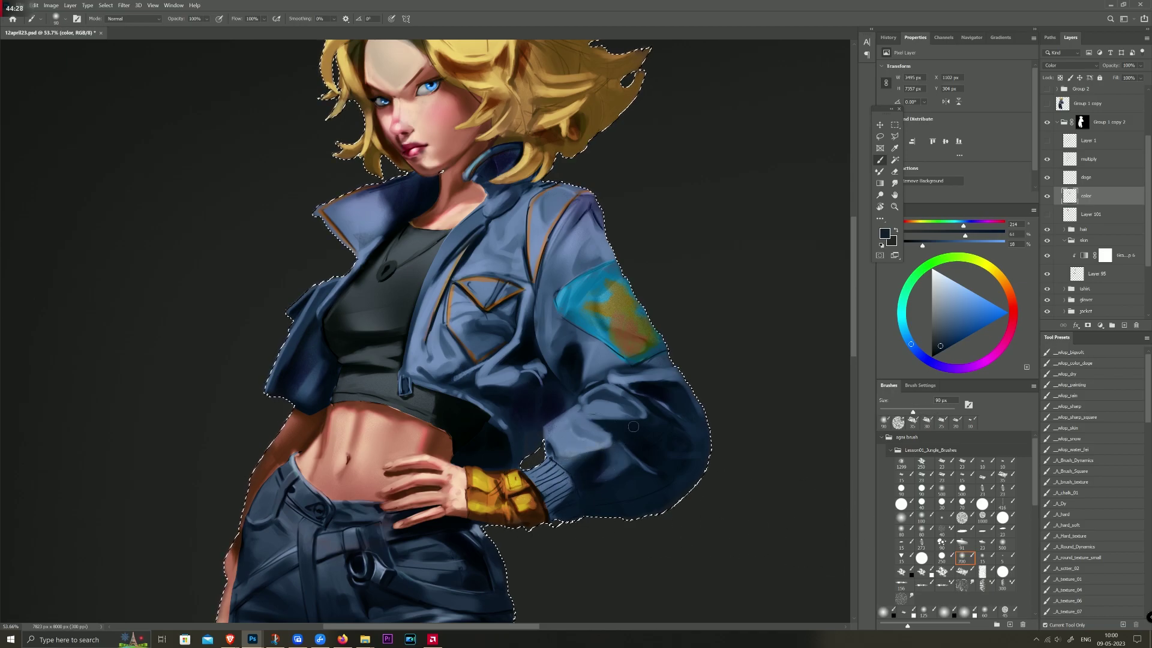
{"action": "key", "text": "alt+bracketright"}
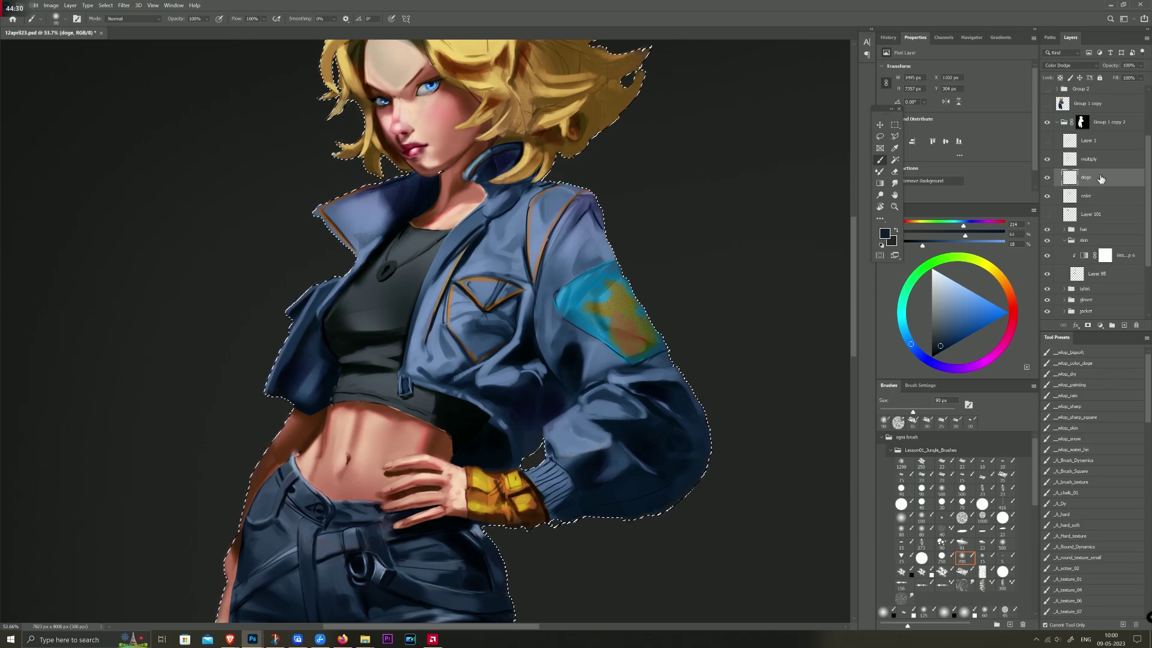
{"action": "key", "text": "alt+bracketright"}
Step: Paint a deep purplish-navy shadow on the jacket sleeve with an 80 px brush
{"action": "key", "text": "i"}
{"action": "left_click_drag", "start_coordinate": [598, 423], "coordinate": [674, 424]}
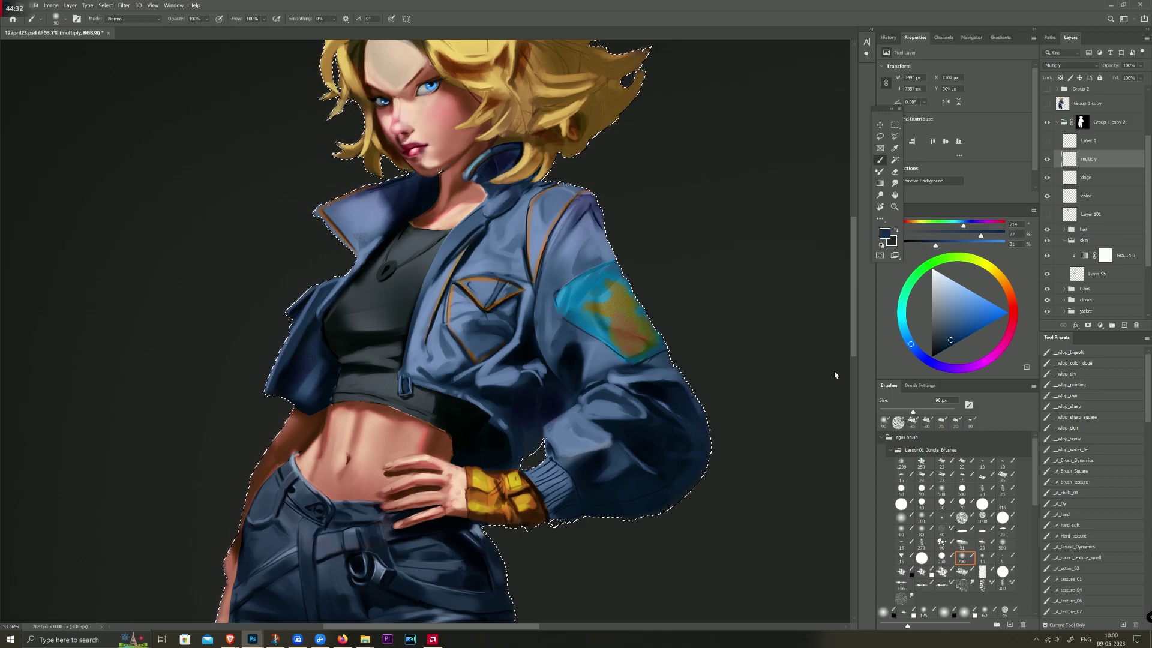
{"action": "left_click", "coordinate": [673, 390]}
{"action": "key", "text": "b"}
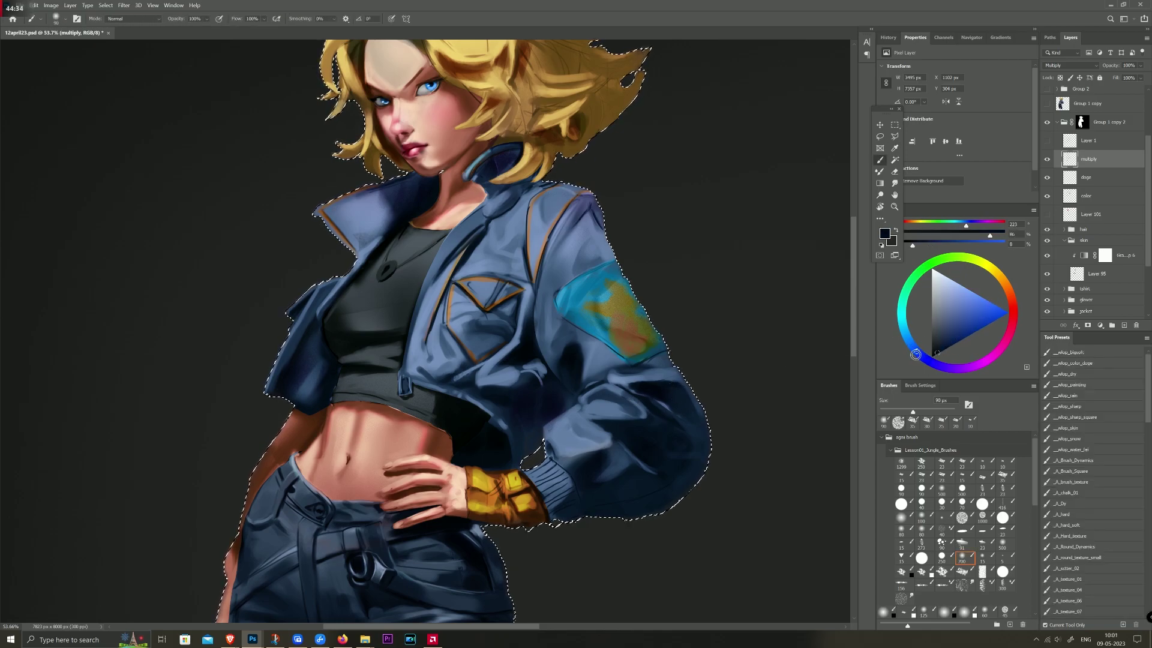
{"action": "left_click", "coordinate": [930, 361]}
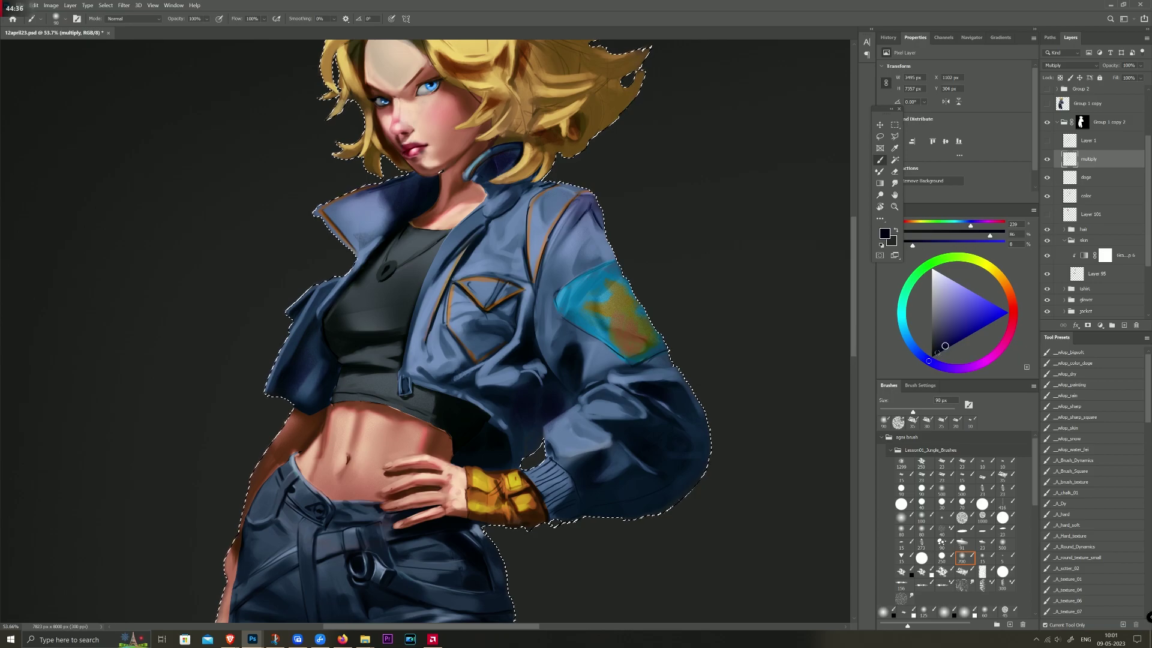
{"action": "left_click_drag", "start_coordinate": [932, 362], "coordinate": [944, 343]}
{"action": "key", "text": "bracketleft"}
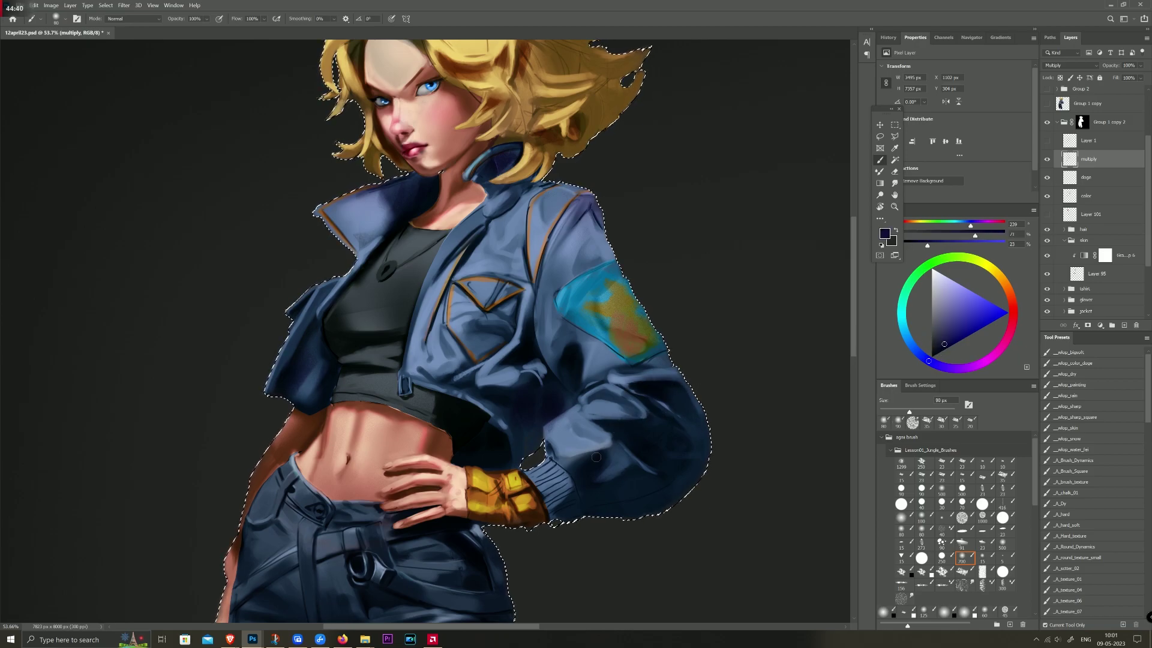
{"action": "left_click_drag", "start_coordinate": [608, 446], "coordinate": [567, 453]}
Step: Paint lighter purple-blue strokes along the sleeve near the elbow at about 90-100 px
{"action": "key", "text": "bracketright"}
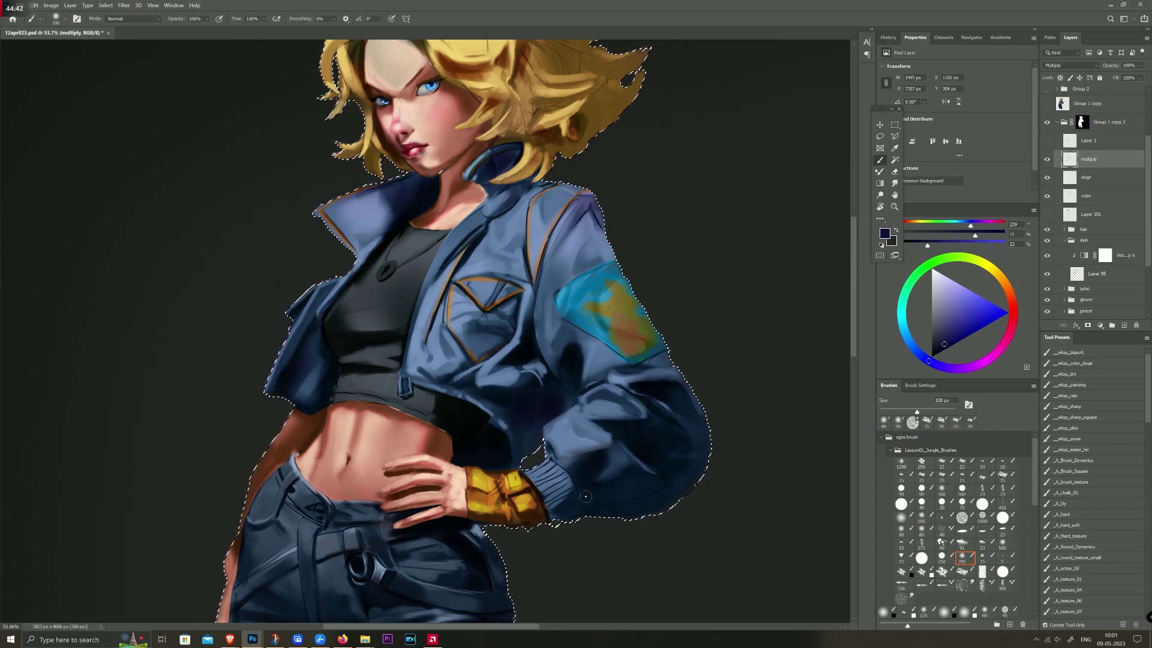
{"action": "key", "text": "bracketright"}
{"action": "left_click", "coordinate": [958, 333]}
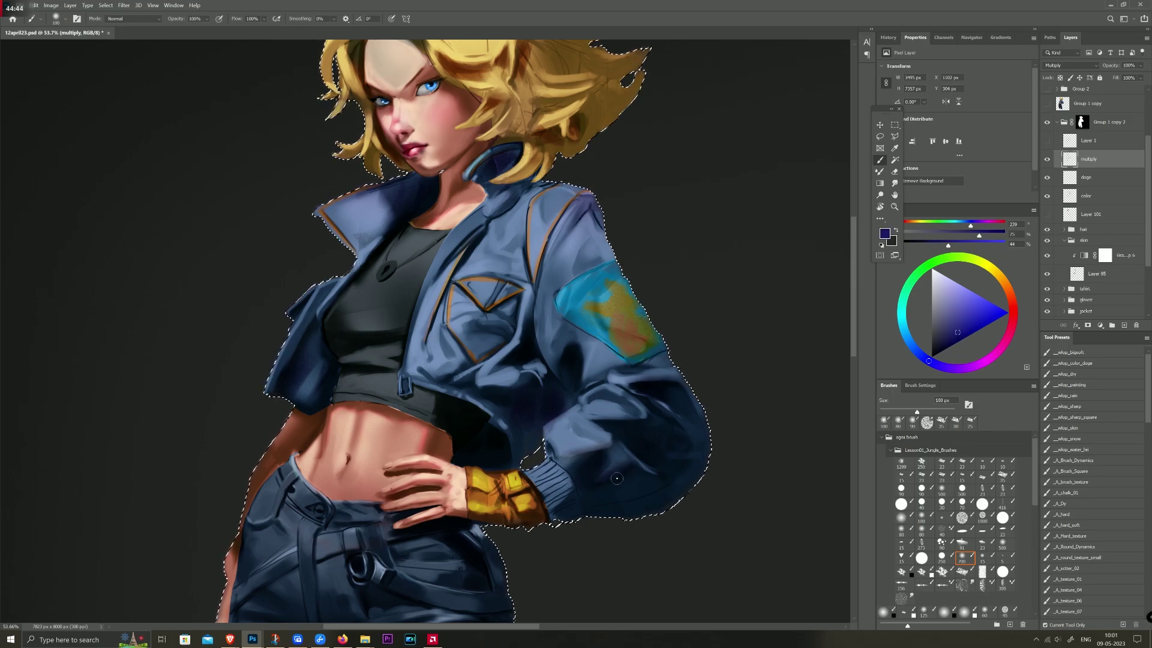
{"action": "left_click_drag", "start_coordinate": [609, 445], "coordinate": [570, 453]}
{"action": "left_click_drag", "start_coordinate": [645, 414], "coordinate": [600, 423]}
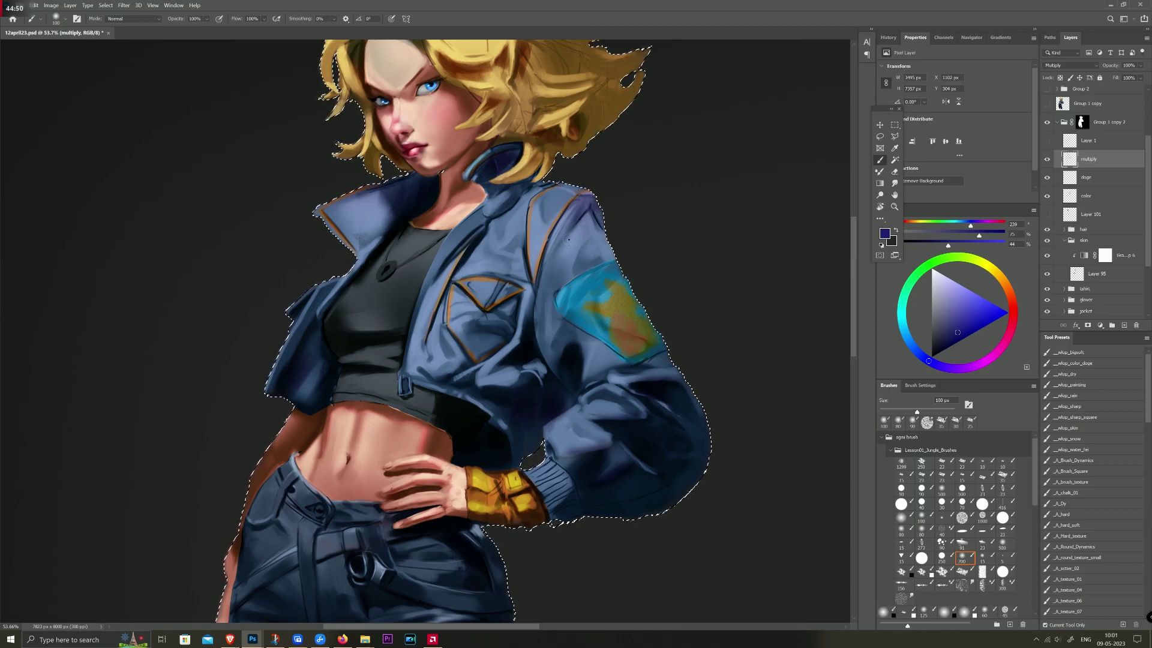
{"action": "key", "text": "bracketleft"}
{"action": "key", "text": "bracketleft"}
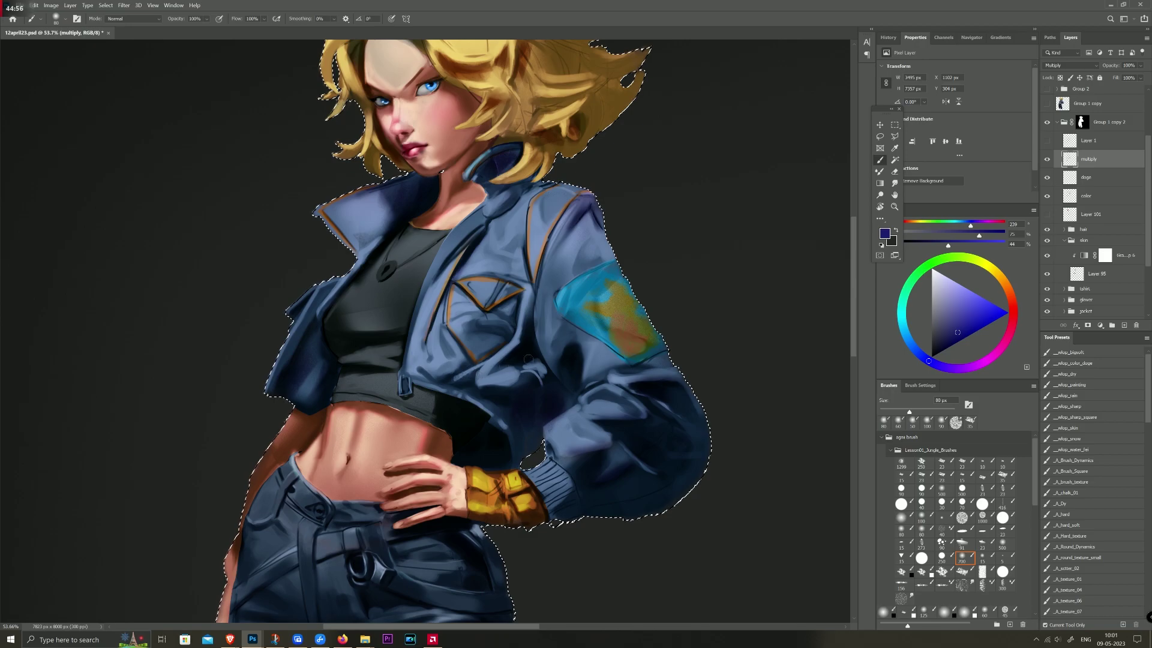
{"action": "key", "text": "bracketright"}
{"action": "key", "text": "bracketright"}
{"action": "key", "text": "bracketright"}
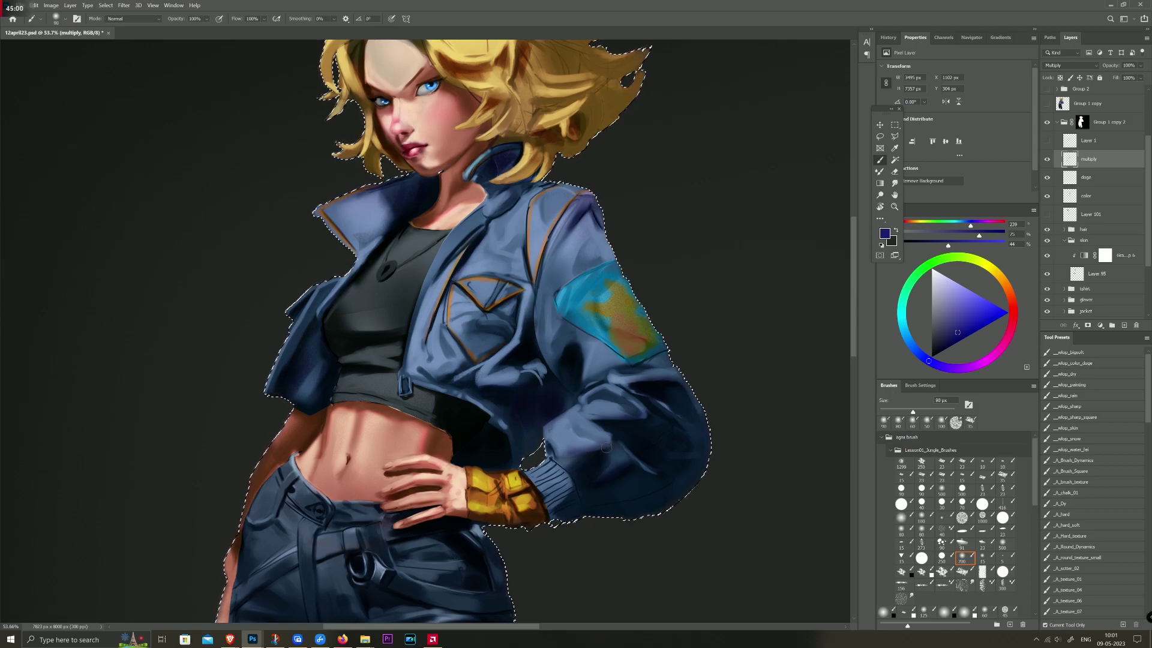
{"action": "left_click_drag", "start_coordinate": [563, 432], "coordinate": [603, 444]}
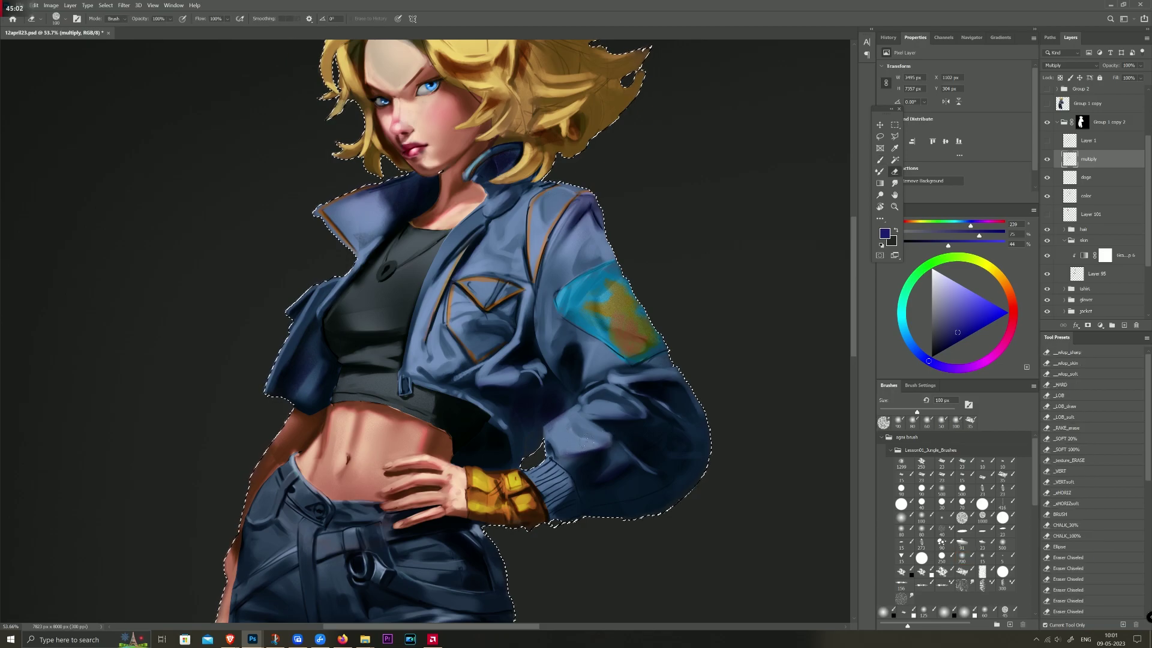
Step: Lay a faint broad stroke over the figure, settling the brush around 175 px
{"action": "scroll", "coordinate": [468, 365], "scroll_direction": "down", "scroll_amount": 5}
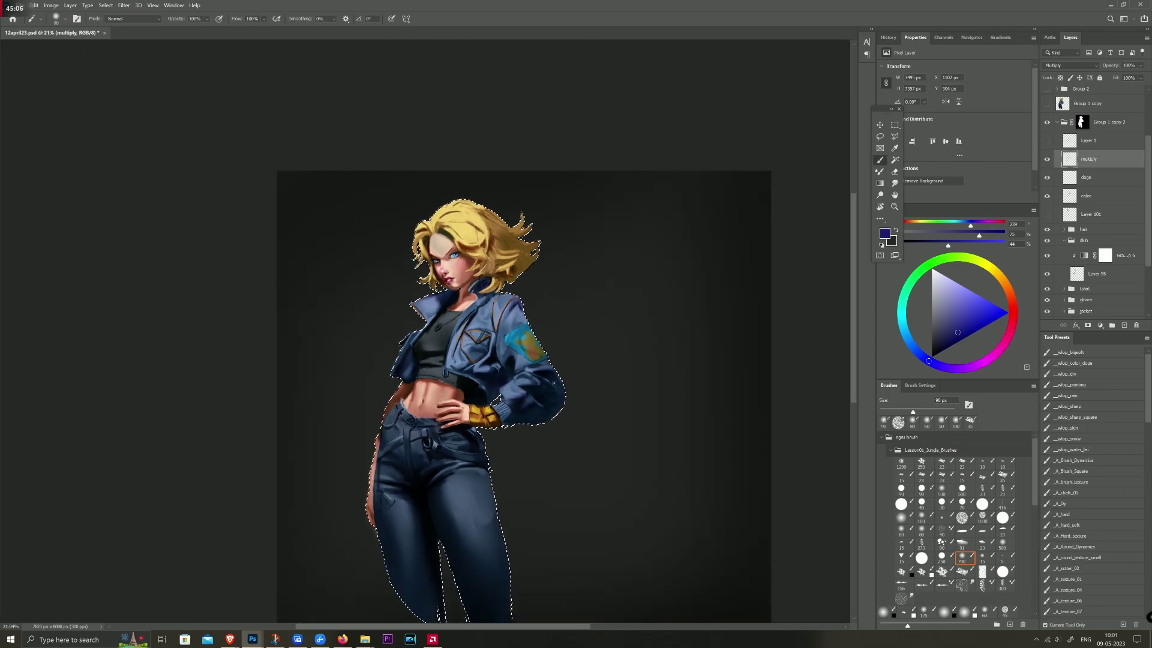
{"action": "key", "text": "bracketright"}
{"action": "key", "text": "bracketright"}
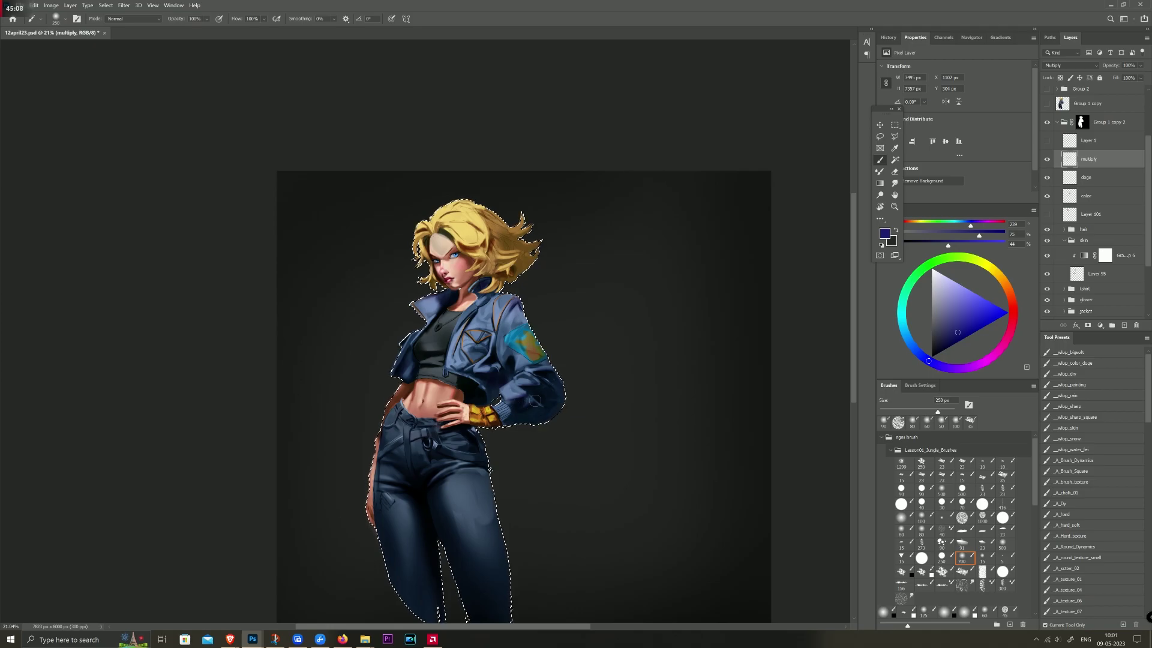
{"action": "left_click_drag", "start_coordinate": [533, 400], "coordinate": [473, 473]}
{"action": "key", "text": "bracketleft"}
{"action": "key", "text": "bracketleft"}
{"action": "key", "text": "bracketleft"}
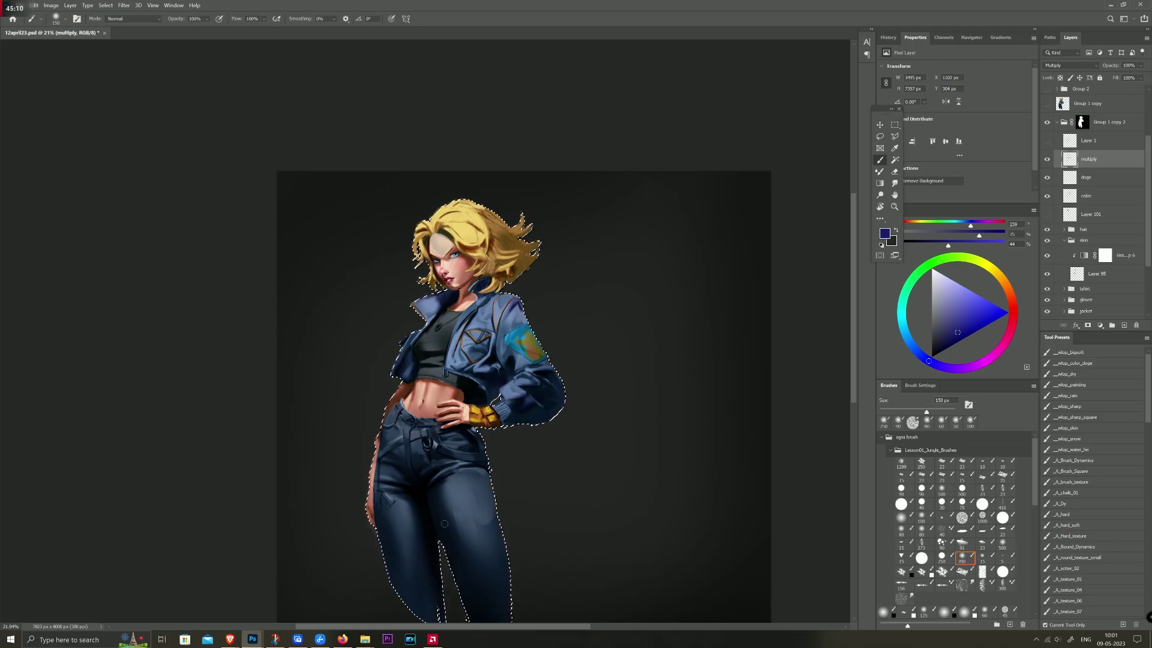
{"action": "left_click", "coordinate": [455, 498]}
{"action": "key", "text": "bracketright"}
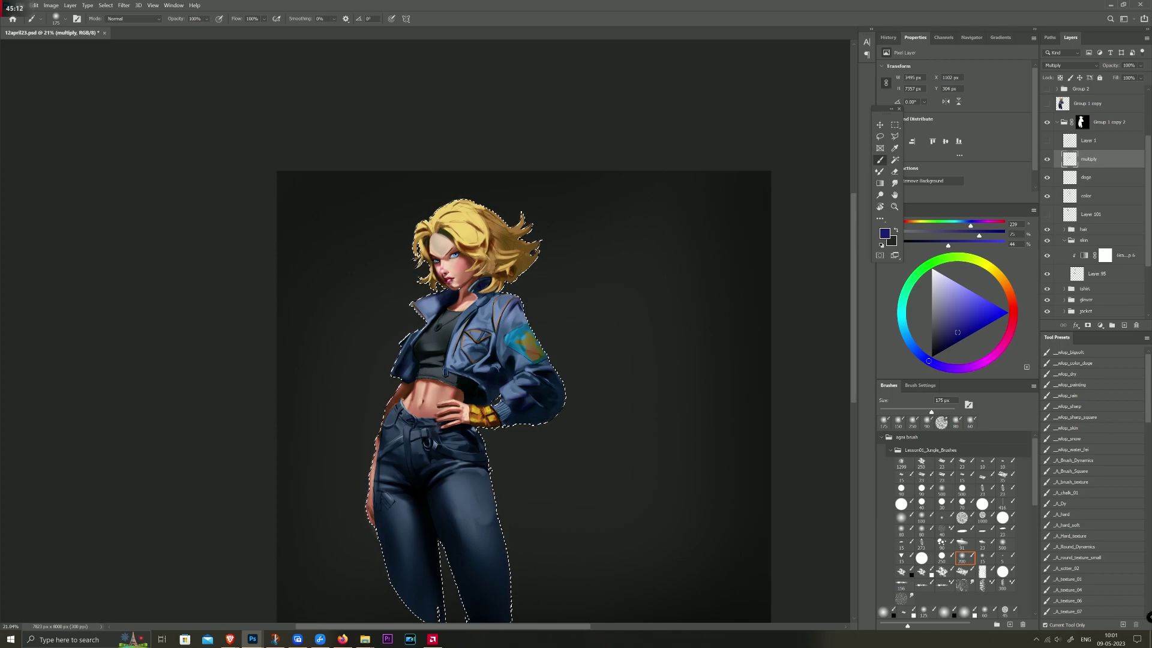
Step: Faintly darken the left side of the hair with a 200 px brush
{"action": "key", "text": "bracketright"}
{"action": "key", "text": "bracketright"}
{"action": "left_click", "coordinate": [416, 252]}
{"action": "key", "text": "bracketleft"}
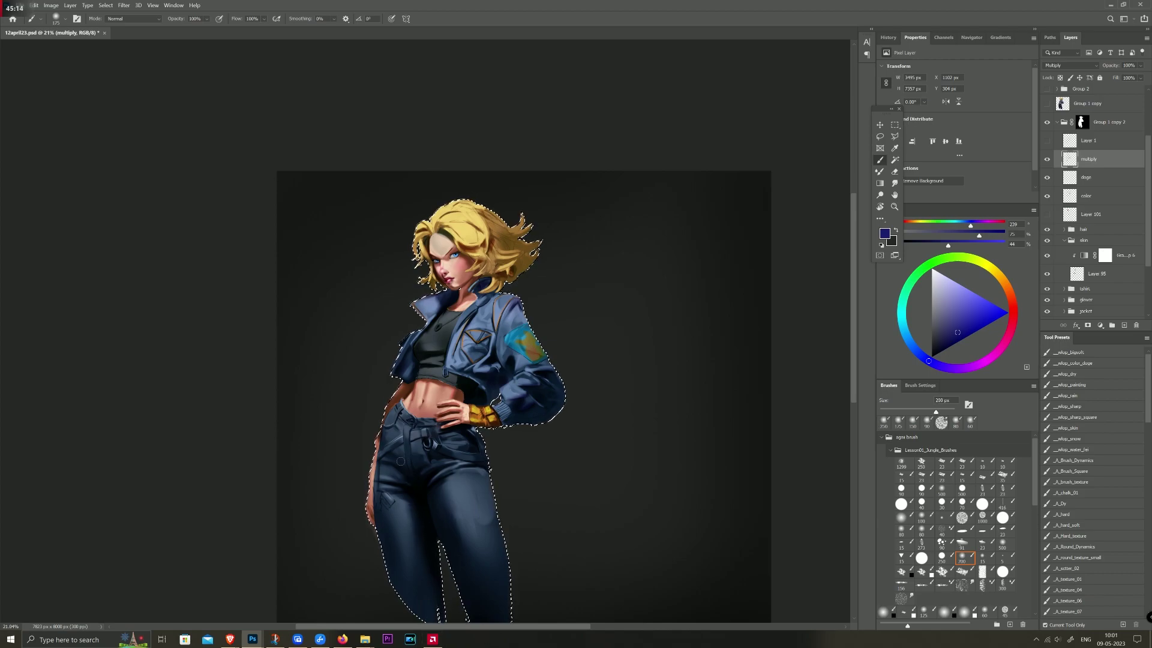
{"action": "key", "text": "bracketright"}
{"action": "key", "text": "bracketleft"}
{"action": "key", "text": "bracketleft"}
{"action": "key", "text": "bracketleft"}
{"action": "key", "text": "bracketleft"}
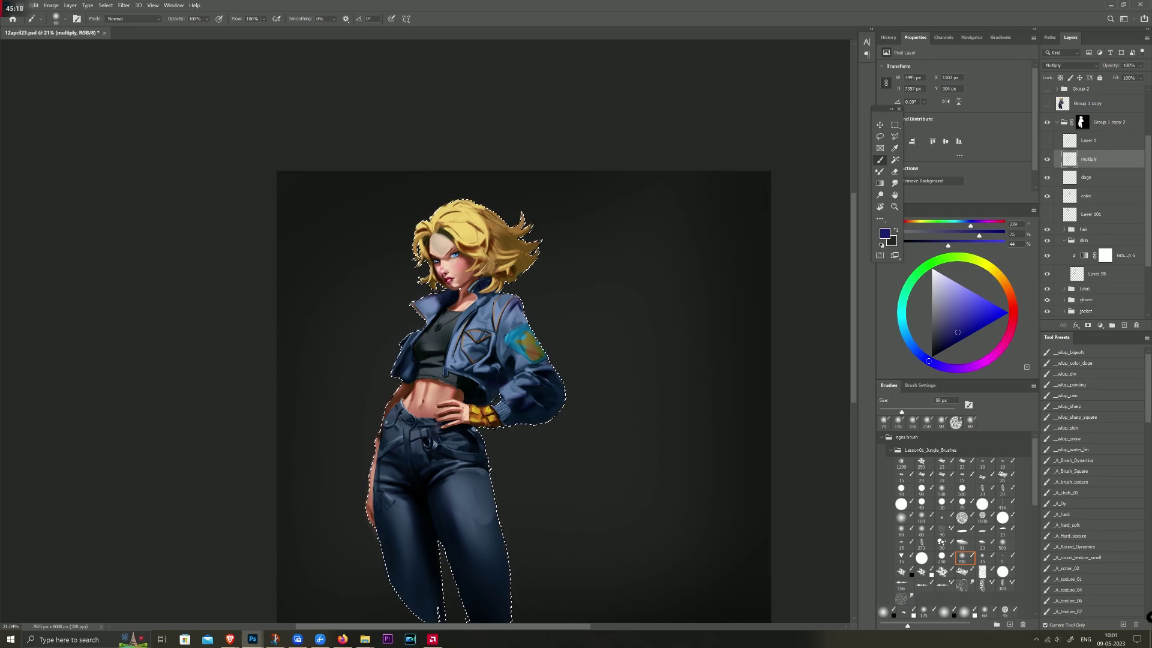
{"action": "key", "text": "bracketleft"}
{"action": "key", "text": "bracketleft"}
{"action": "key", "text": "e"}
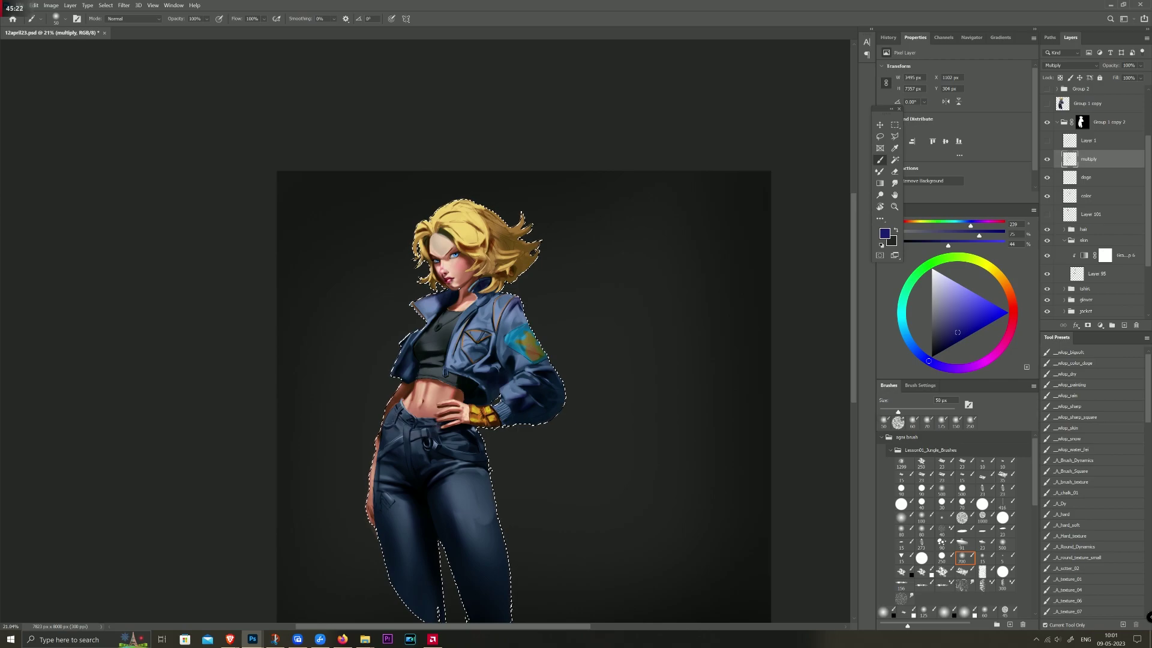
{"action": "key", "text": "b"}
Step: Paint a soft stroke with a textured 80 px brush preset, then deselect the figure
{"action": "left_click", "coordinate": [941, 462]}
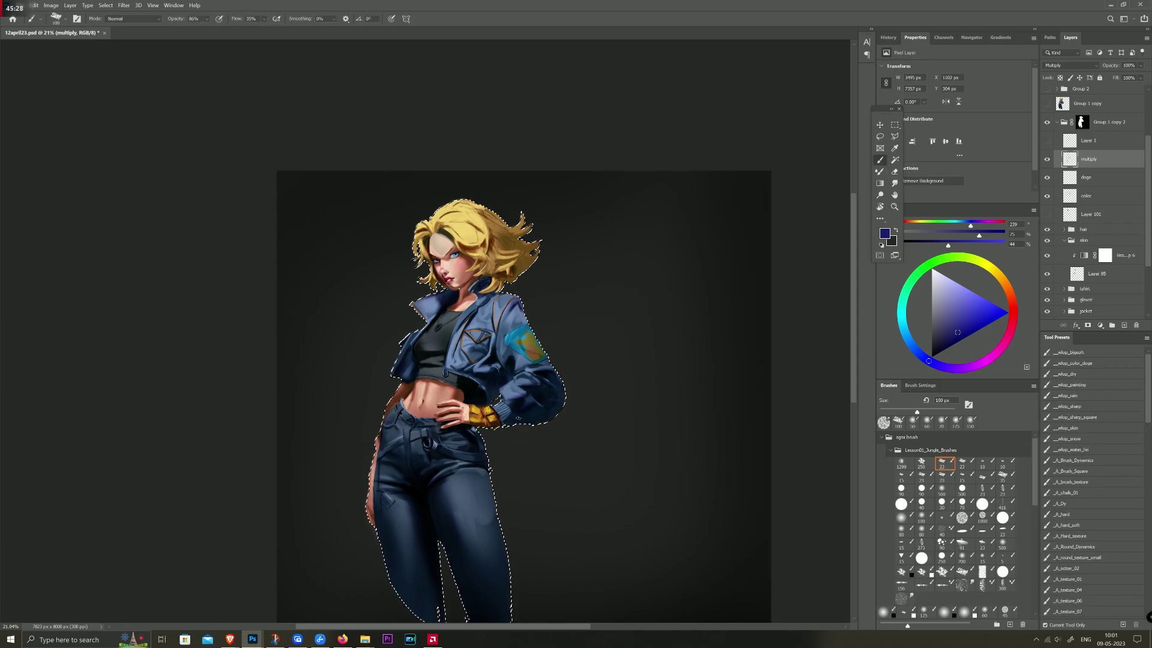
{"action": "key", "text": "bracketright"}
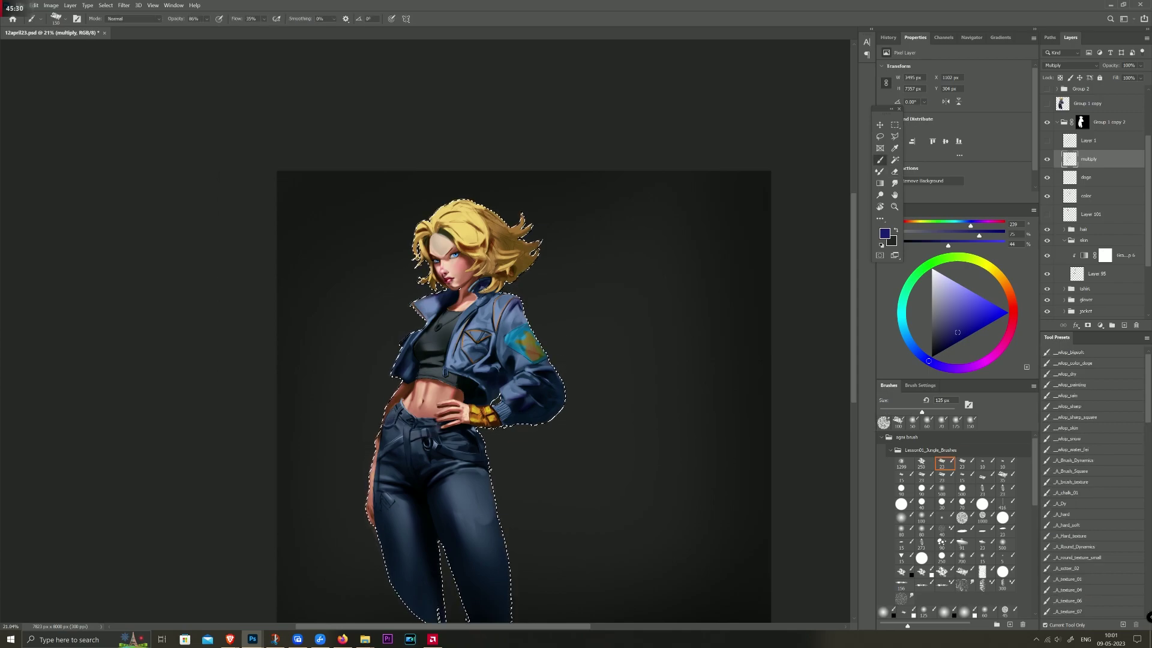
{"action": "key", "text": "bracketleft"}
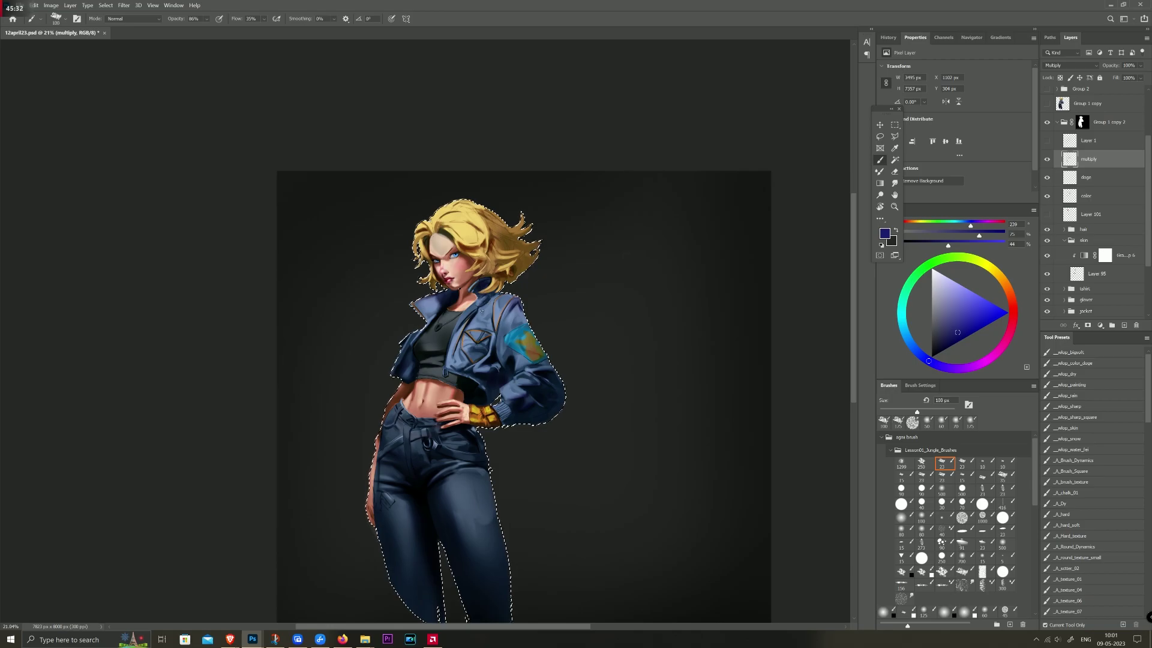
{"action": "key", "text": "bracketleft"}
{"action": "key", "text": "bracketleft"}
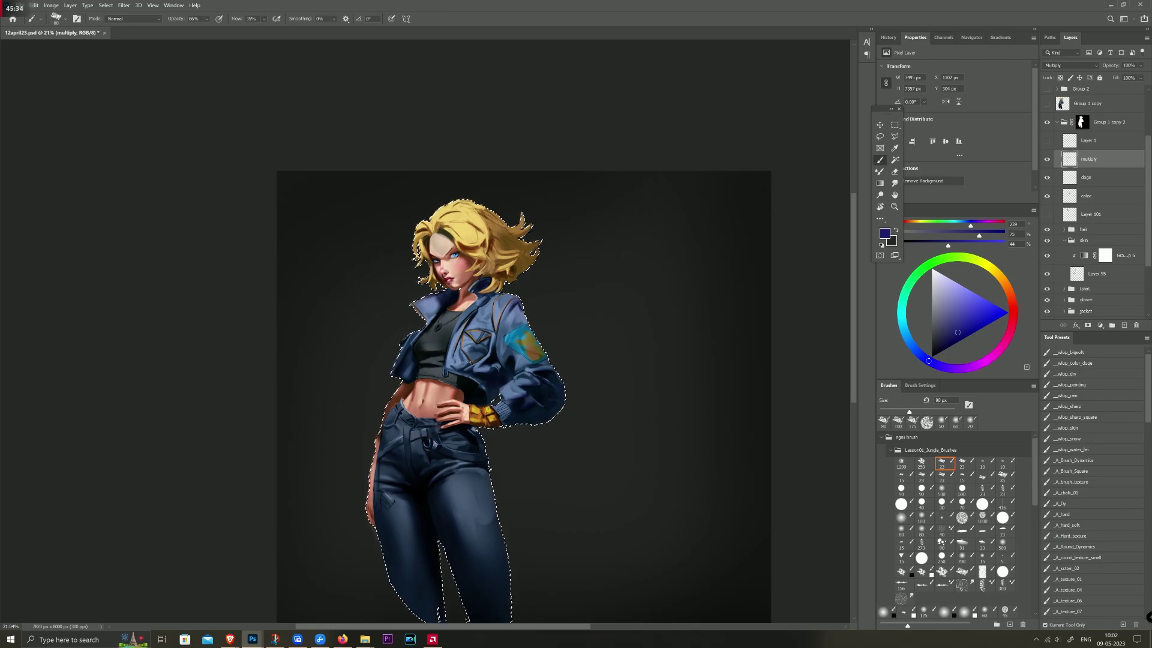
{"action": "key", "text": "e"}
{"action": "key", "text": "b"}
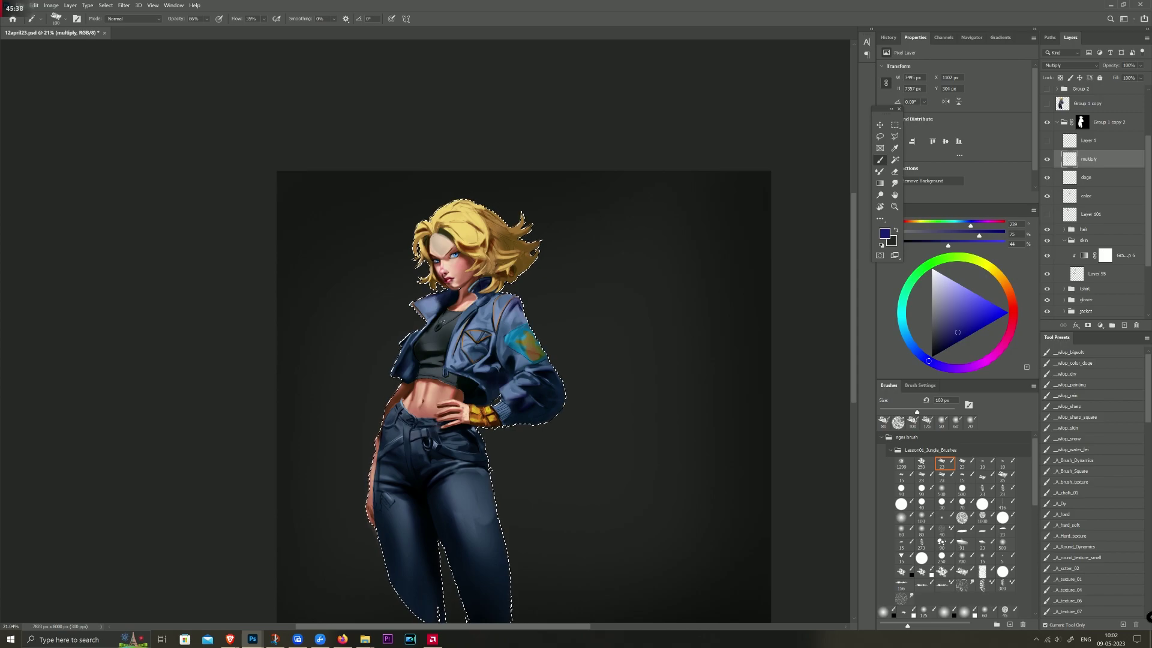
{"action": "left_click_drag", "start_coordinate": [411, 367], "coordinate": [388, 391]}
{"action": "key", "text": "ctrl+d"}
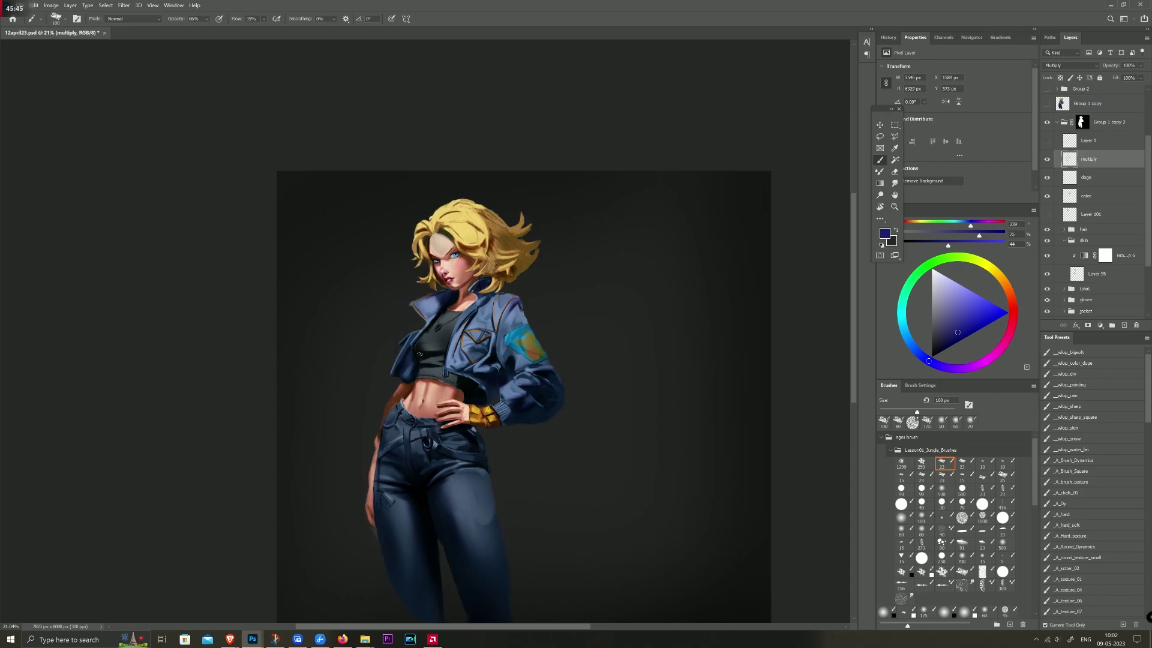
Step: Zoom in on the collar and chest and ready a 25 px eraser on the color layer
{"action": "left_click_drag", "start_coordinate": [421, 322], "coordinate": [574, 355]}
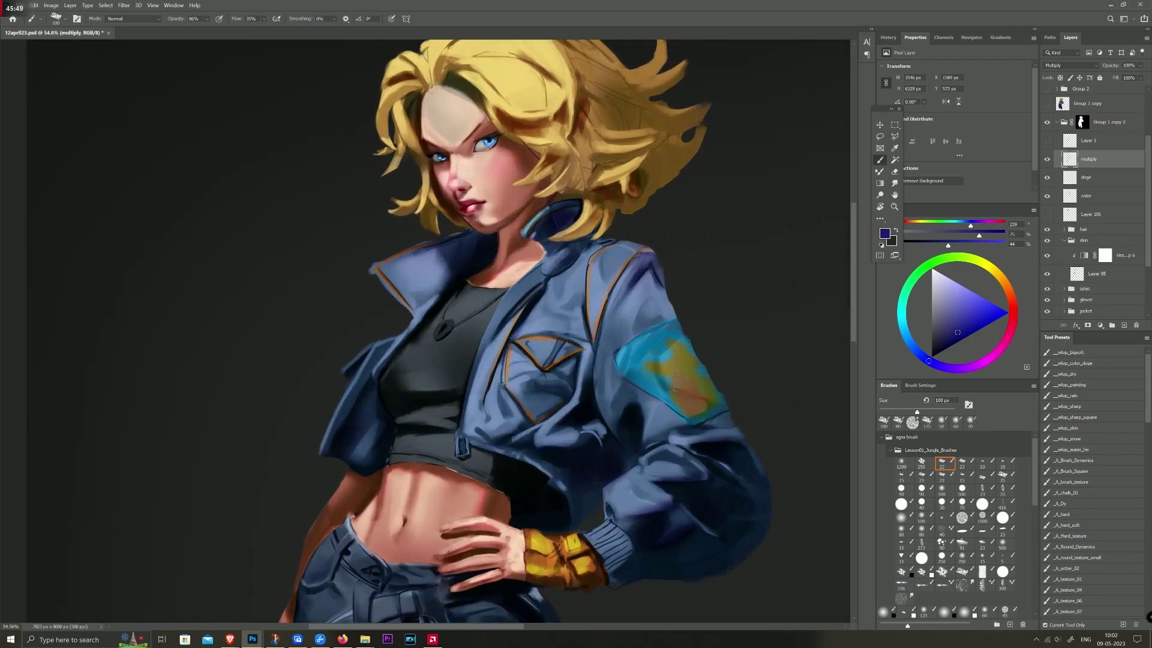
{"action": "scroll", "coordinate": [596, 358], "scroll_direction": "up", "scroll_amount": 2}
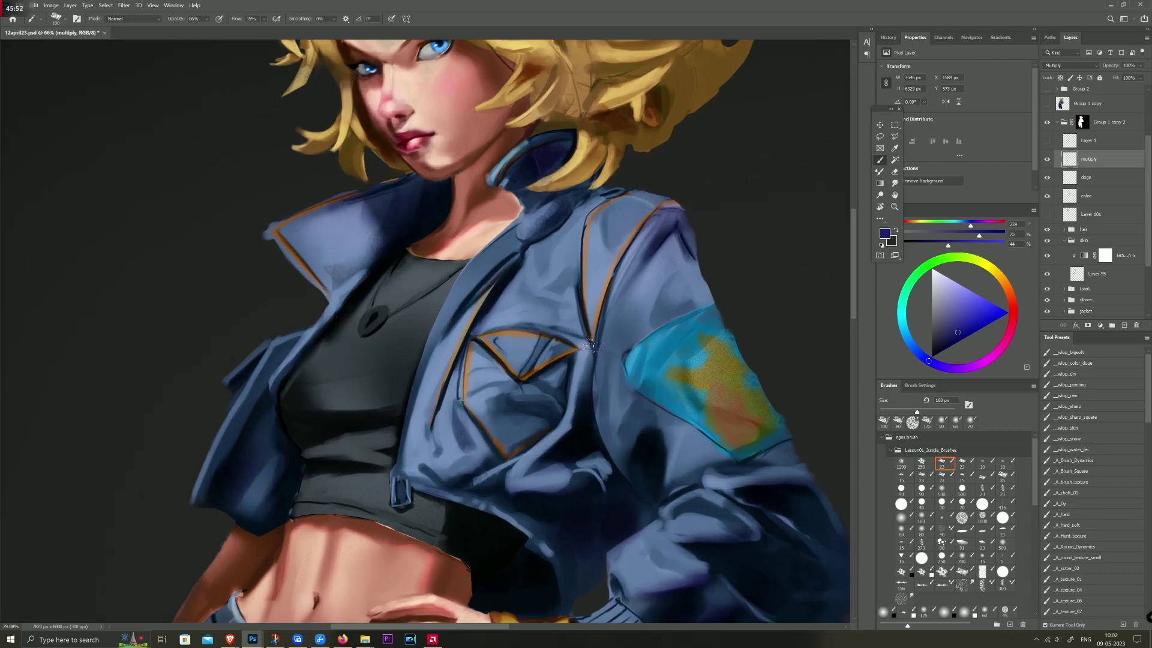
{"action": "scroll", "coordinate": [596, 357], "scroll_direction": "up", "scroll_amount": 2}
{"action": "scroll", "coordinate": [595, 357], "scroll_direction": "up", "scroll_amount": 2}
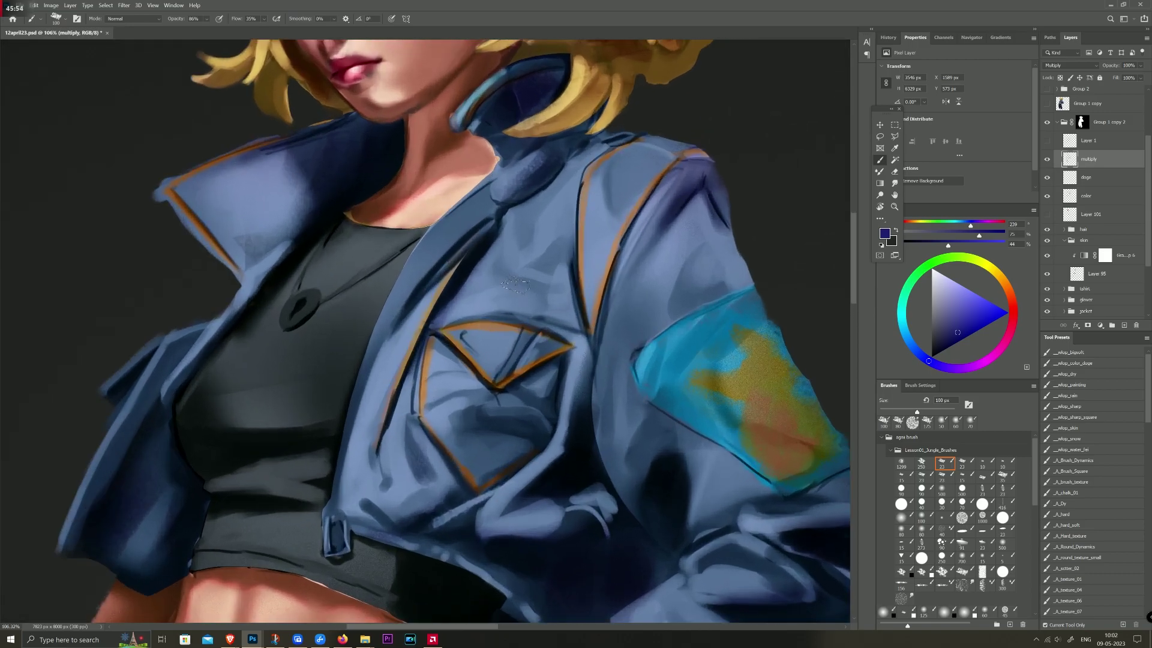
{"action": "key", "text": "e"}
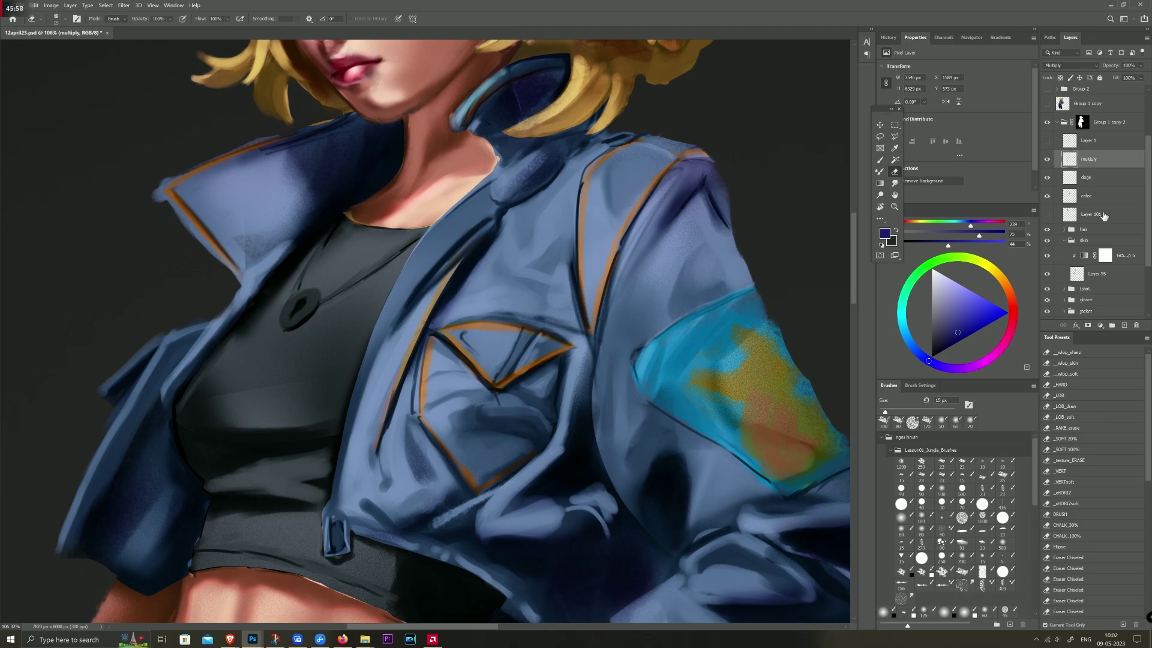
{"action": "key", "text": "alt+bracketleft"}
{"action": "key", "text": "alt+bracketleft"}
{"action": "key", "text": "bracketleft"}
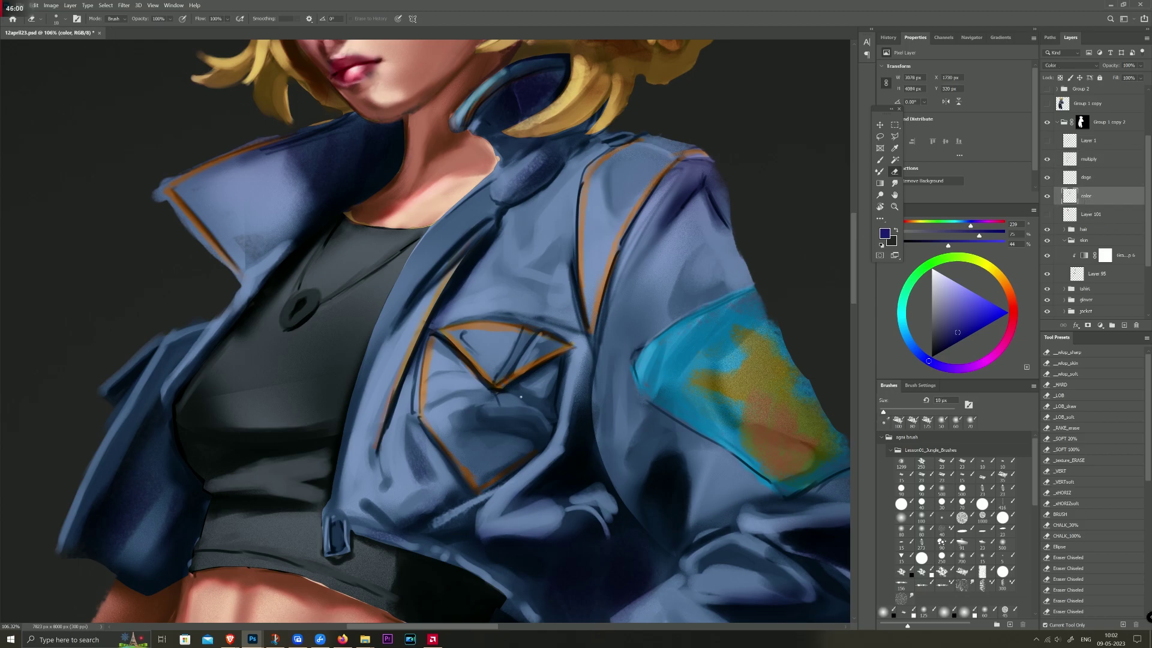
{"action": "key", "text": "bracketright"}
Step: Clean stray tint around the pocket and armband with a textured 125 px eraser preset
{"action": "scroll", "coordinate": [539, 348], "scroll_direction": "down", "scroll_amount": 5}
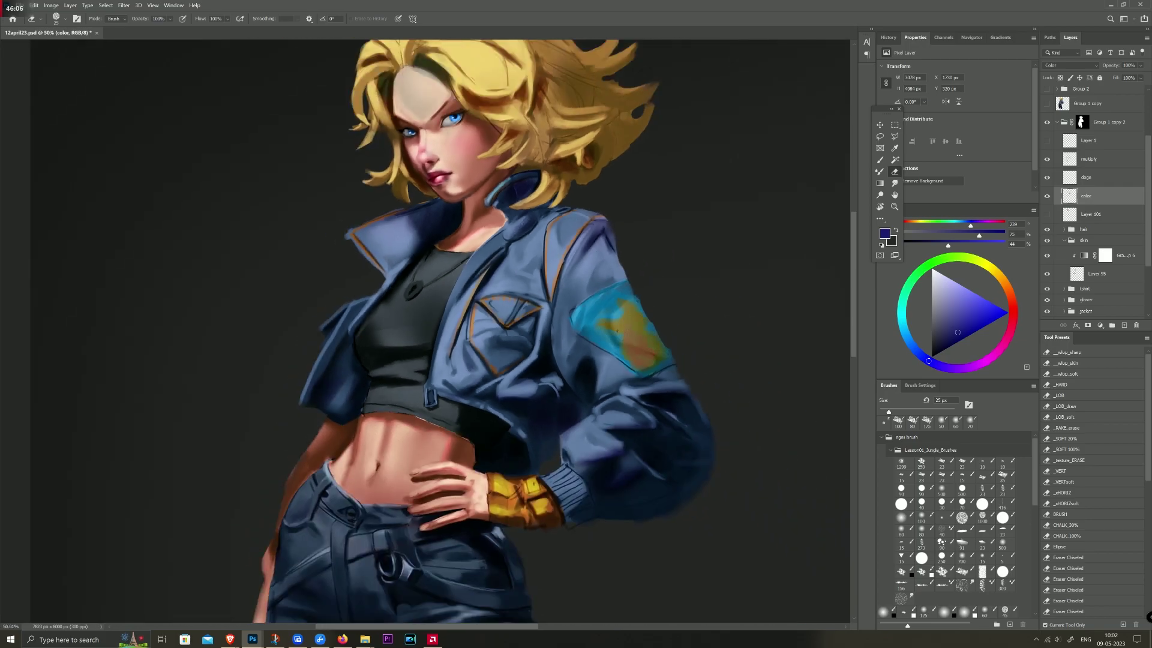
{"action": "scroll", "coordinate": [588, 324], "scroll_direction": "up", "scroll_amount": 3}
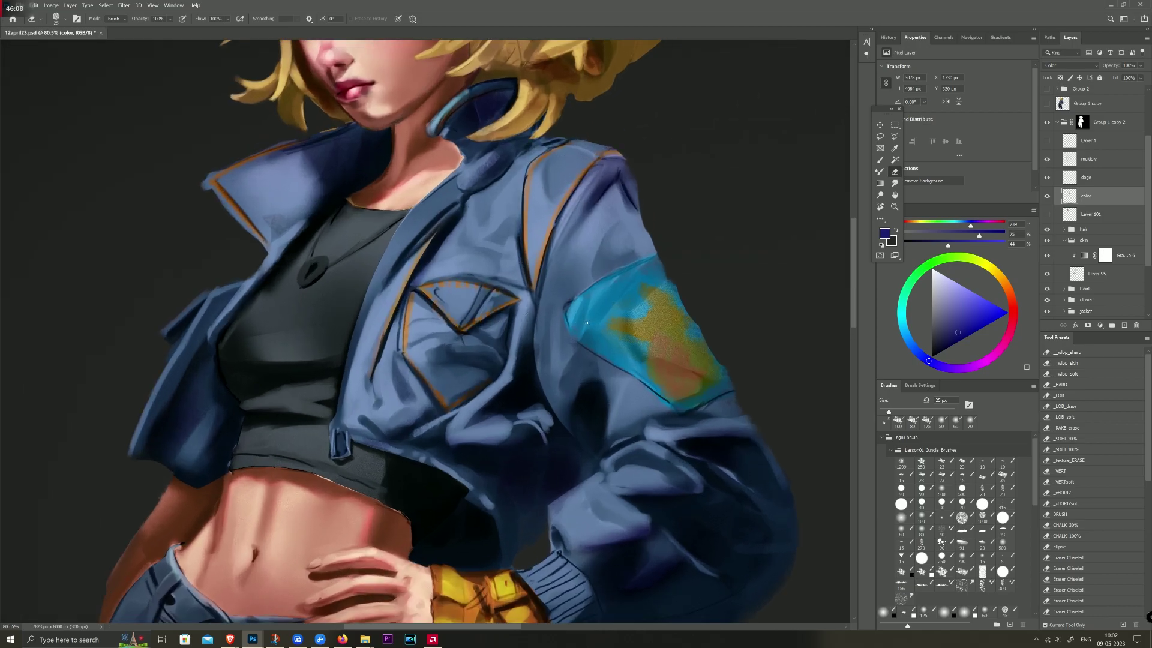
{"action": "scroll", "coordinate": [587, 324], "scroll_direction": "down", "scroll_amount": 1}
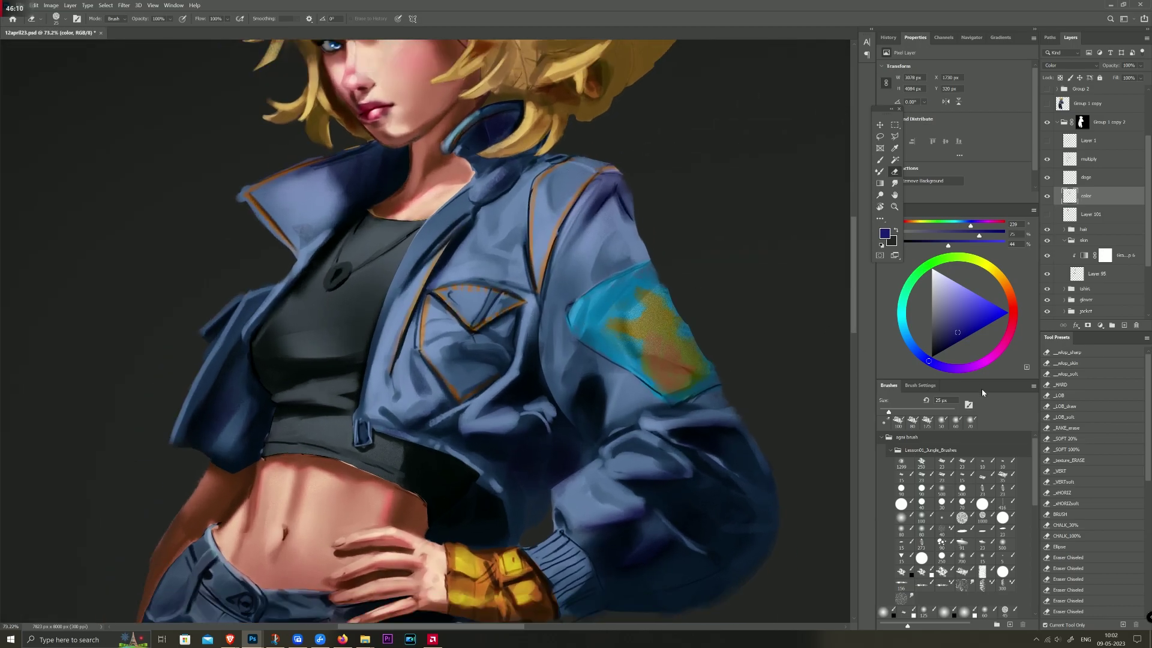
{"action": "key", "text": "b"}
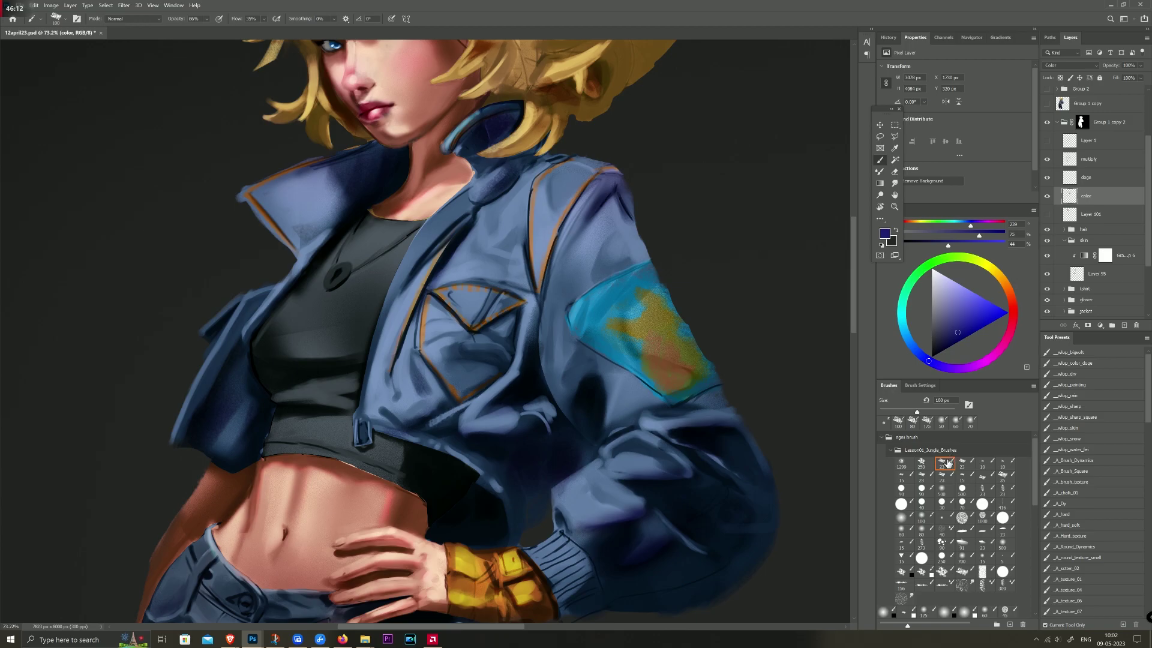
{"action": "key", "text": "e"}
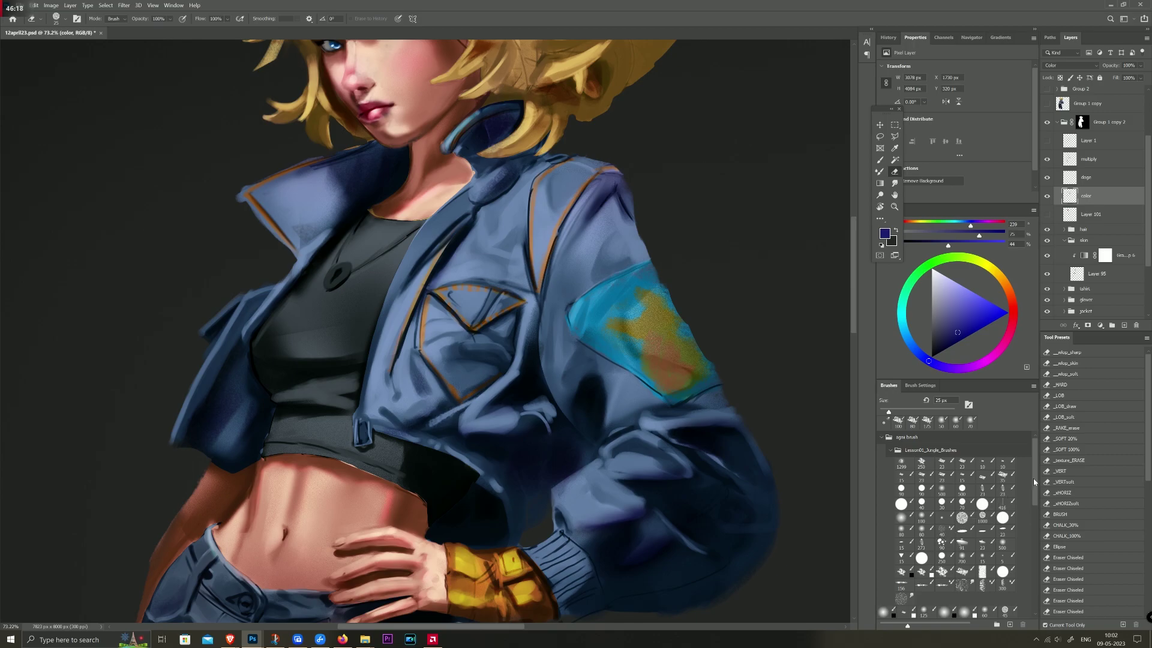
{"action": "left_click", "coordinate": [1068, 461]}
{"action": "key", "text": "bracketleft"}
{"action": "key", "text": "bracketleft"}
{"action": "scroll", "coordinate": [578, 275], "scroll_direction": "down", "scroll_amount": 3}
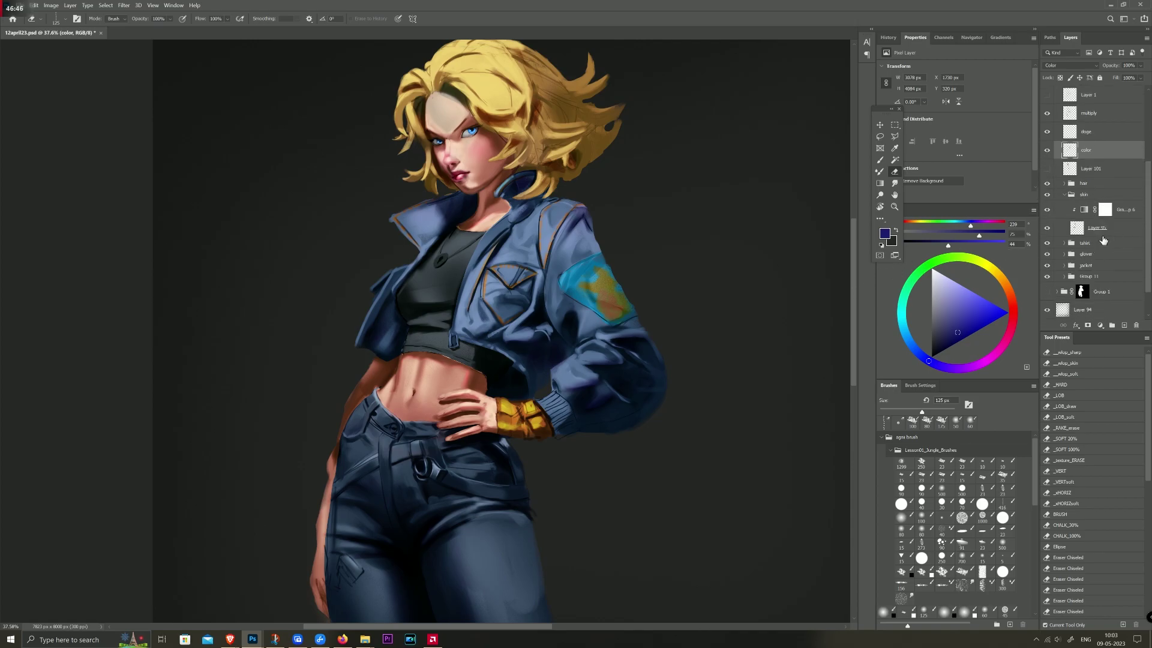
Step: Load the jacket layer's outline as a selection and bring up Hue/Saturation on the 'color' layer
{"action": "left_click", "coordinate": [1076, 230], "text": "ctrl"}
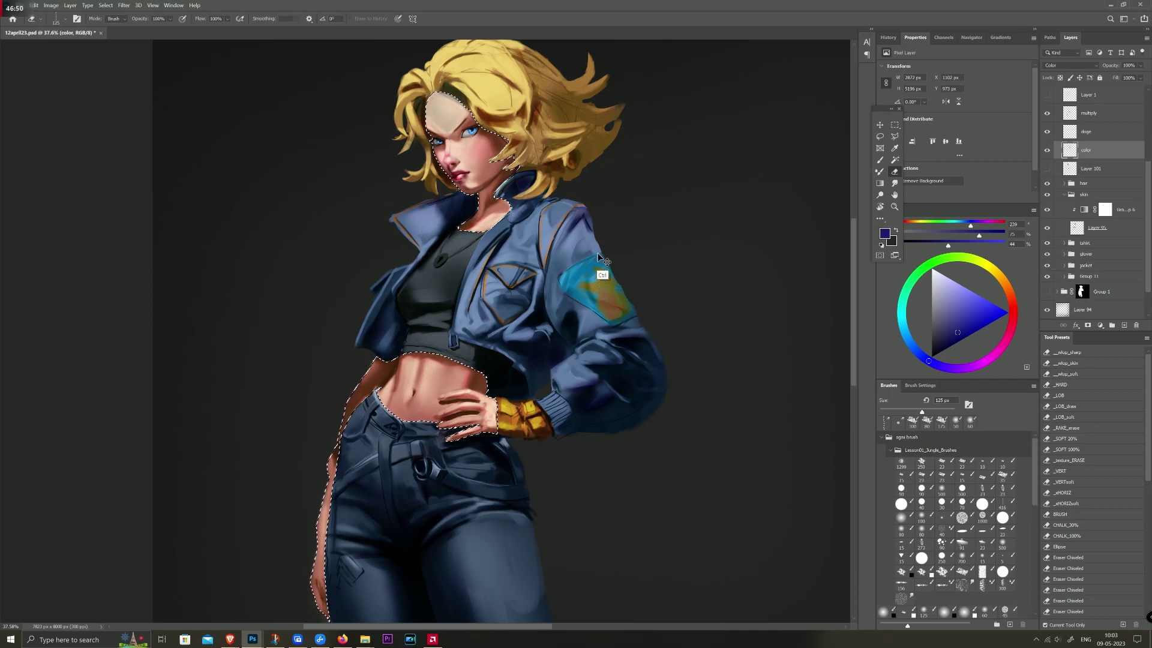
{"action": "key", "text": "ctrl+d"}
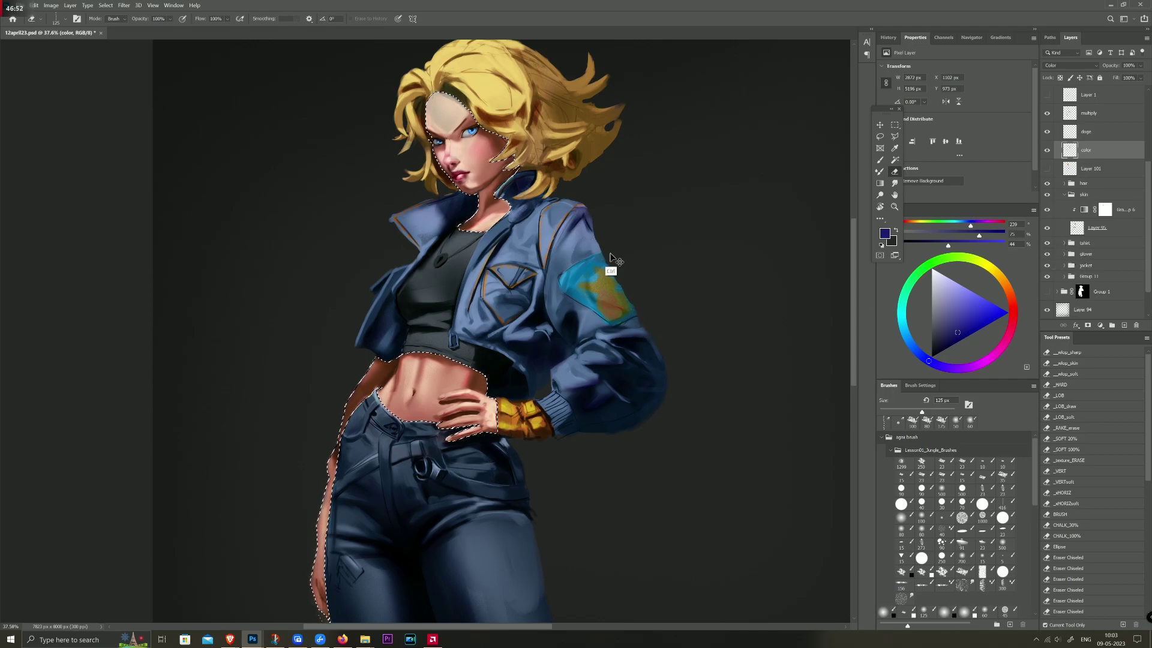
{"action": "left_click", "coordinate": [574, 256], "text": "ctrl"}
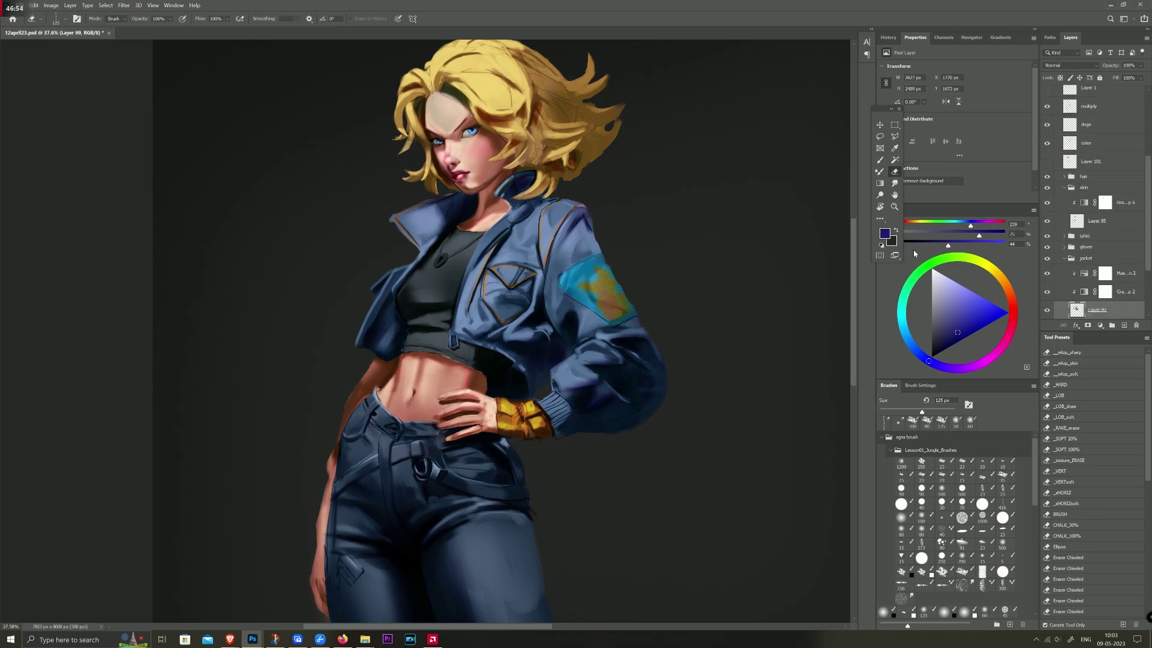
{"action": "left_click", "coordinate": [1047, 310]}
{"action": "left_click", "coordinate": [1047, 310]}
{"action": "left_click", "coordinate": [1075, 312], "text": "ctrl"}
{"action": "scroll", "coordinate": [1149, 193], "scroll_direction": "up", "scroll_amount": 3}
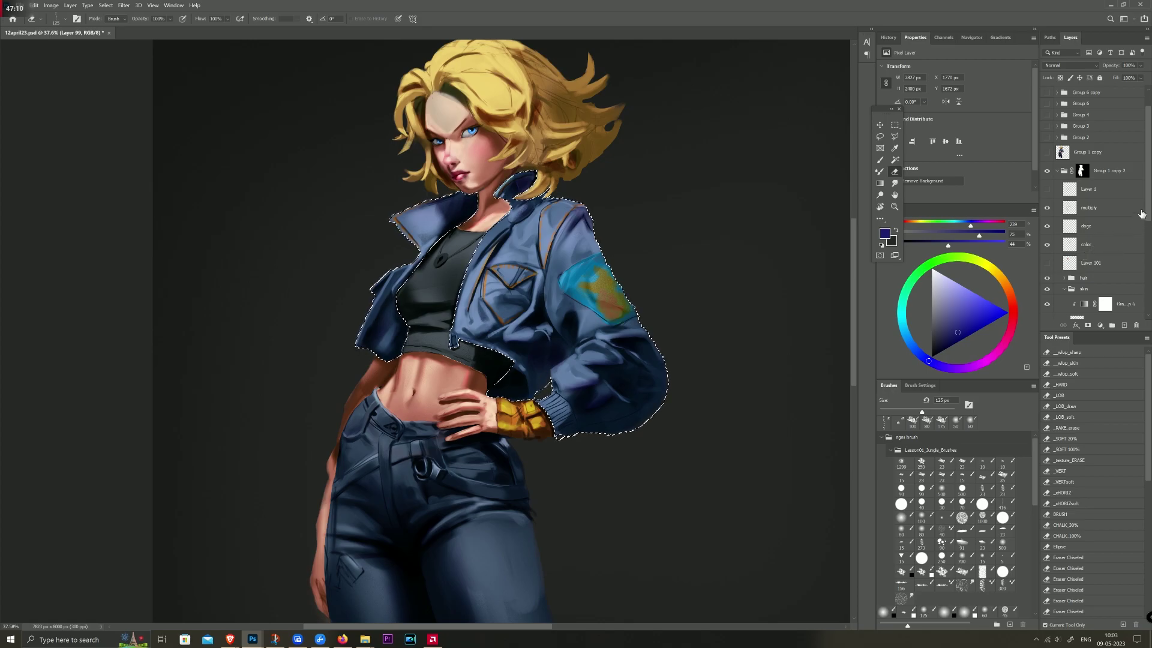
{"action": "left_click", "coordinate": [1107, 243]}
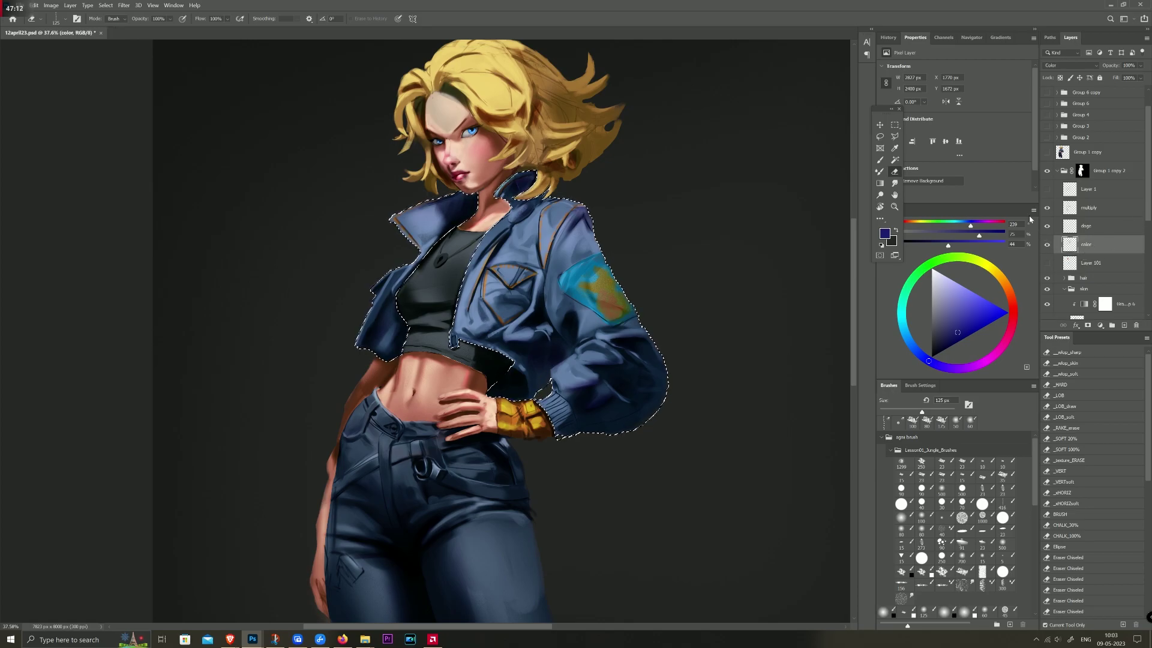
{"action": "key", "text": "ctrl+u"}
Step: Preview several hues, then settle on Hue -2, Saturation +8 and Lightness -35
{"action": "left_click_drag", "start_coordinate": [921, 165], "coordinate": [873, 165]}
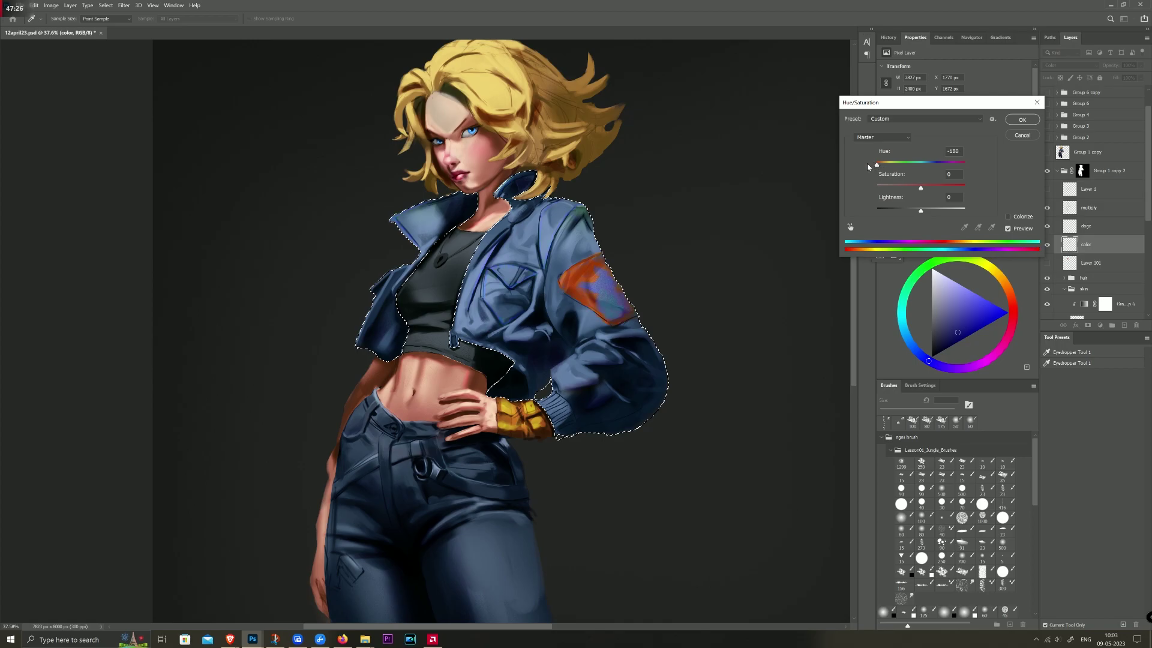
{"action": "left_click_drag", "start_coordinate": [872, 164], "coordinate": [949, 175]}
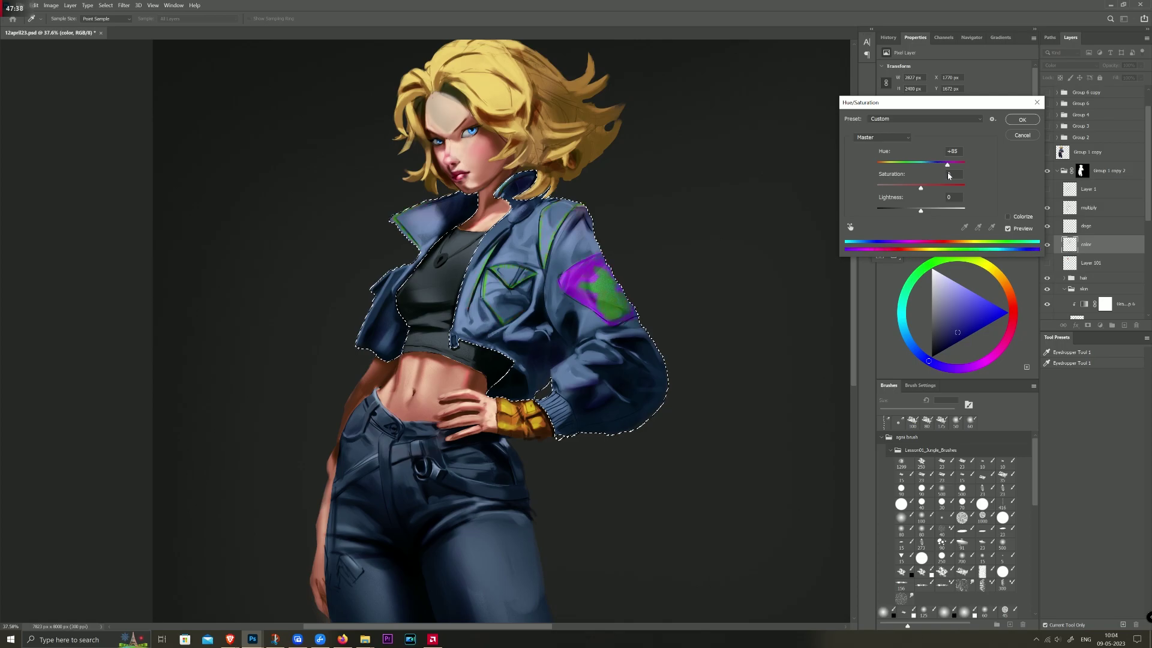
{"action": "mouse_move", "coordinate": [949, 175]}
{"action": "left_mouse_down"}
{"action": "mouse_move", "coordinate": [964, 175]}
{"action": "mouse_move", "coordinate": [931, 172]}
{"action": "left_mouse_up"}
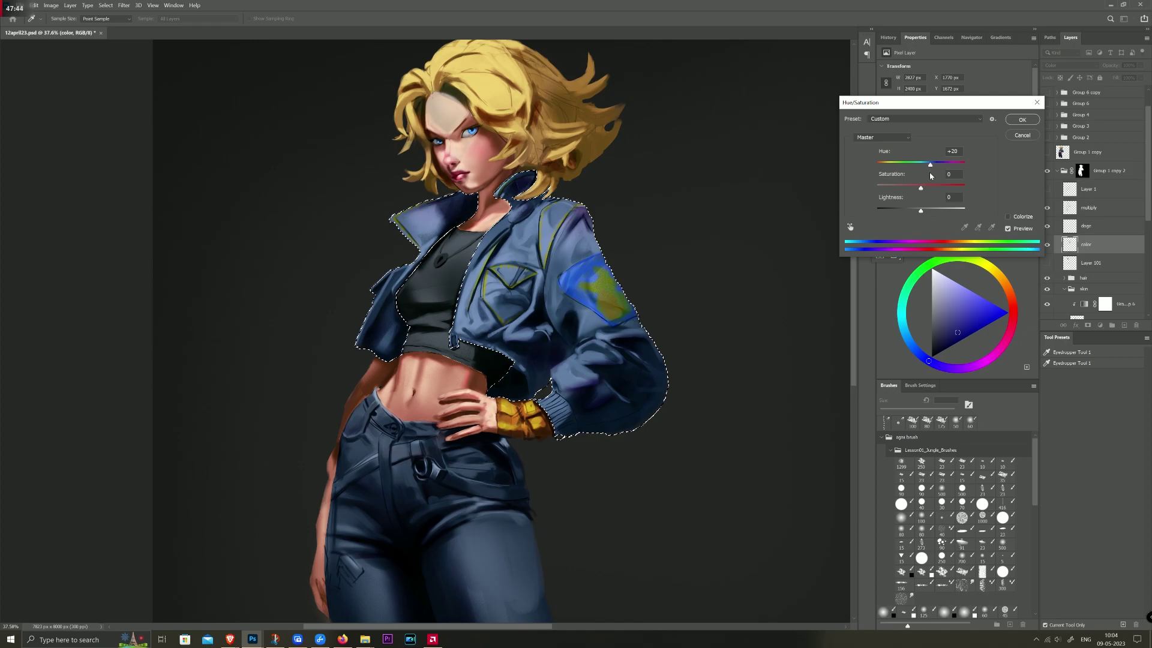
{"action": "left_click_drag", "start_coordinate": [932, 174], "coordinate": [926, 174]}
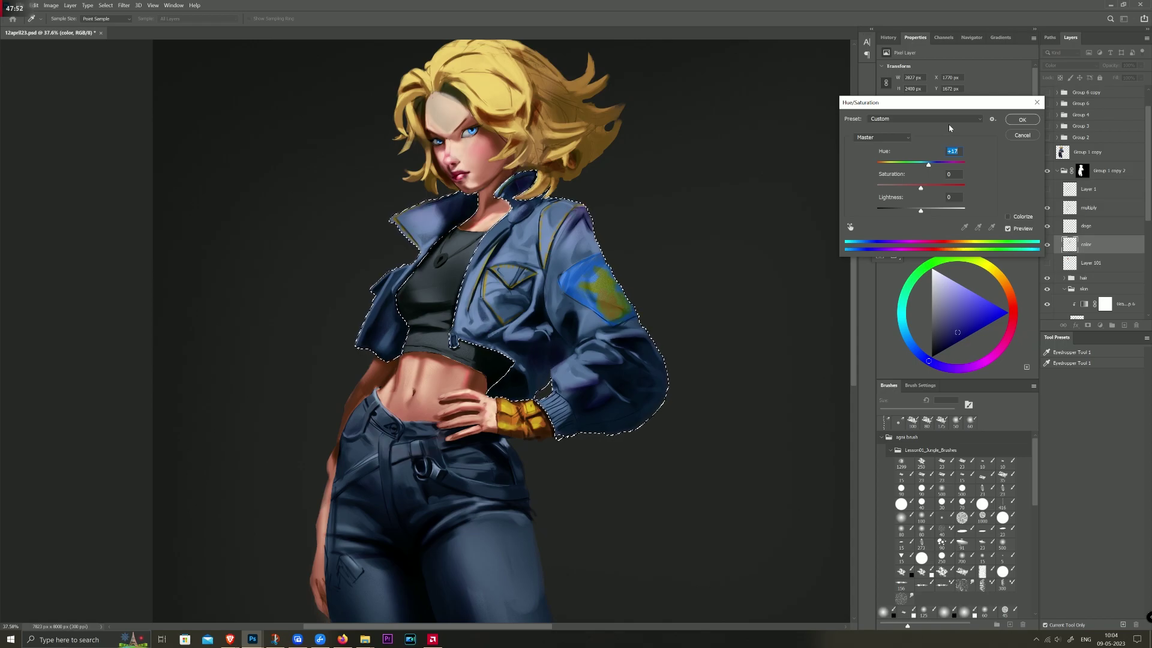
{"action": "mouse_move", "coordinate": [922, 189]}
{"action": "left_mouse_down"}
{"action": "mouse_move", "coordinate": [962, 191]}
{"action": "mouse_move", "coordinate": [919, 168]}
{"action": "left_mouse_up"}
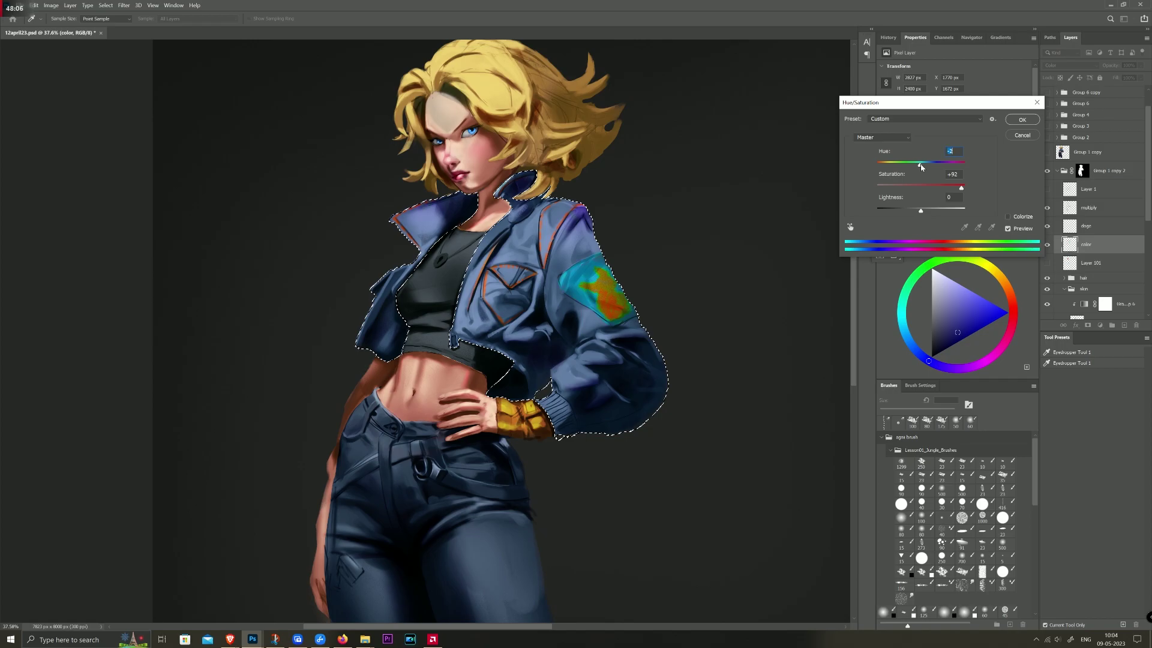
{"action": "left_click_drag", "start_coordinate": [920, 209], "coordinate": [898, 210]}
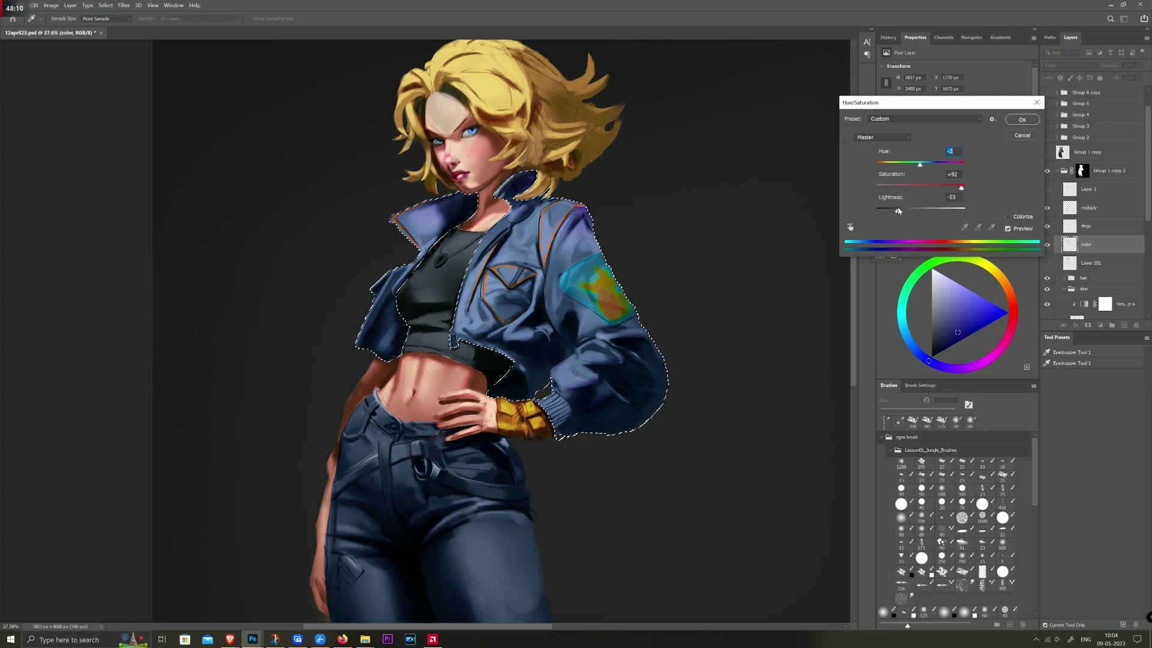
{"action": "mouse_move", "coordinate": [898, 210]}
{"action": "left_mouse_down"}
{"action": "mouse_move", "coordinate": [940, 188]}
{"action": "mouse_move", "coordinate": [926, 193]}
{"action": "left_mouse_up"}
Step: Confirm the Hue/Saturation adjustment and deselect the jacket
{"action": "left_click", "coordinate": [1023, 119]}
{"action": "key", "text": "e"}
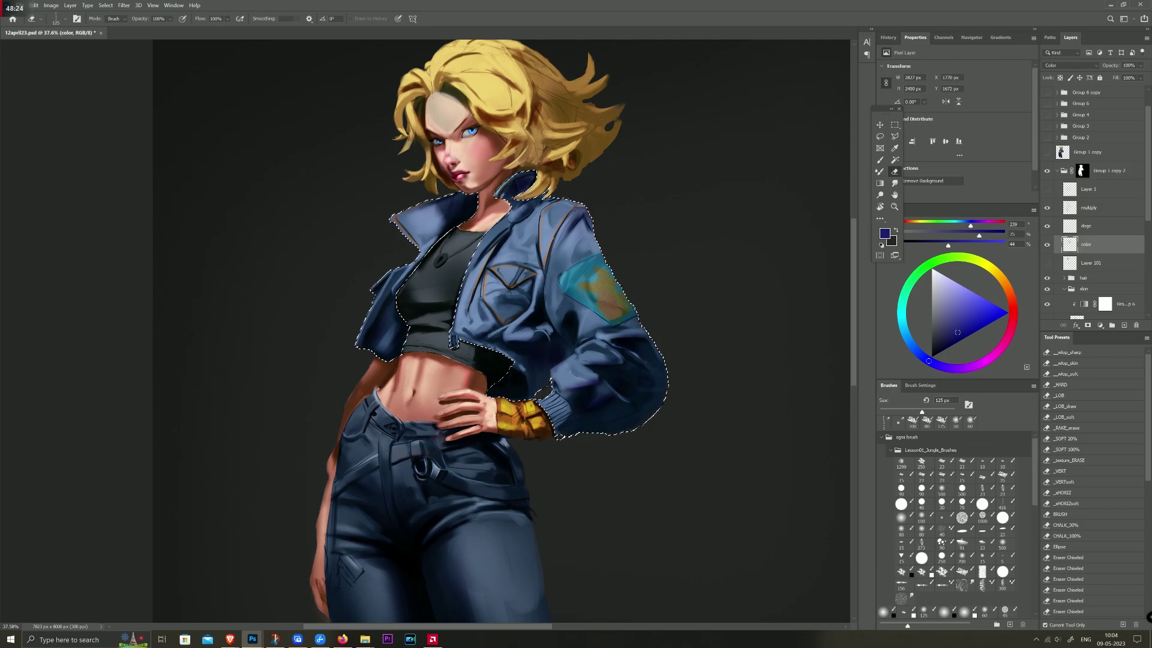
{"action": "key", "text": "ctrl+shift+e"}
{"action": "key", "text": "ctrl+d"}
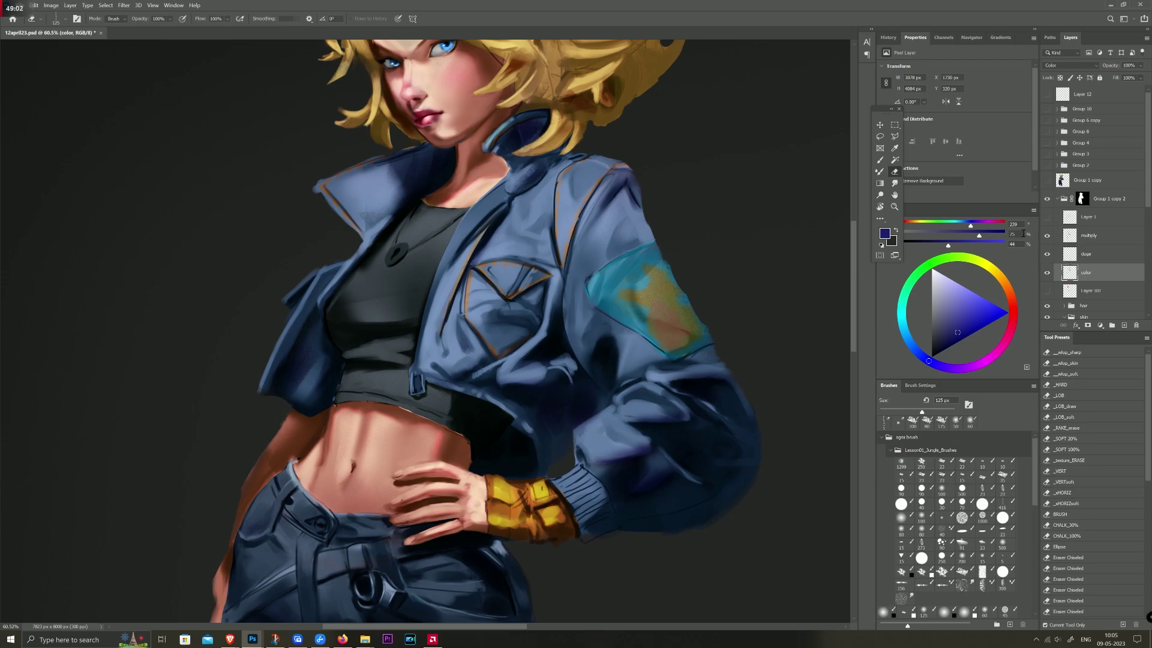
Step: On the multiply layer, sample a muted brown, darken it and shrink the brush
{"action": "key", "text": "b"}
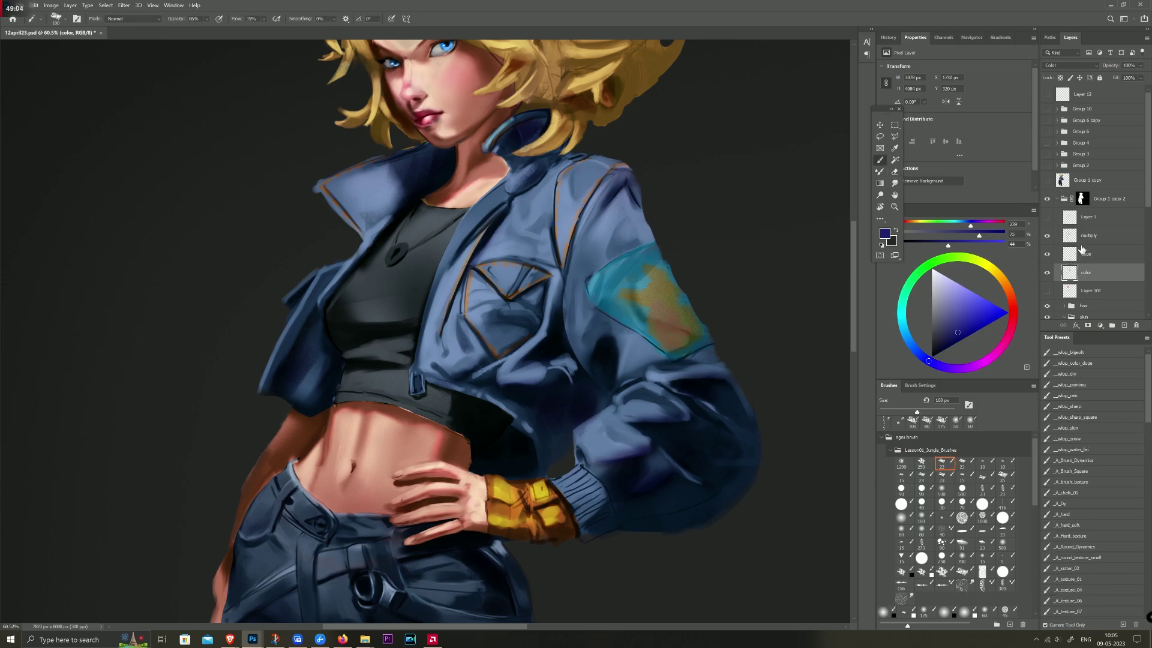
{"action": "left_click", "coordinate": [1080, 235]}
{"action": "key", "text": "bracketleft"}
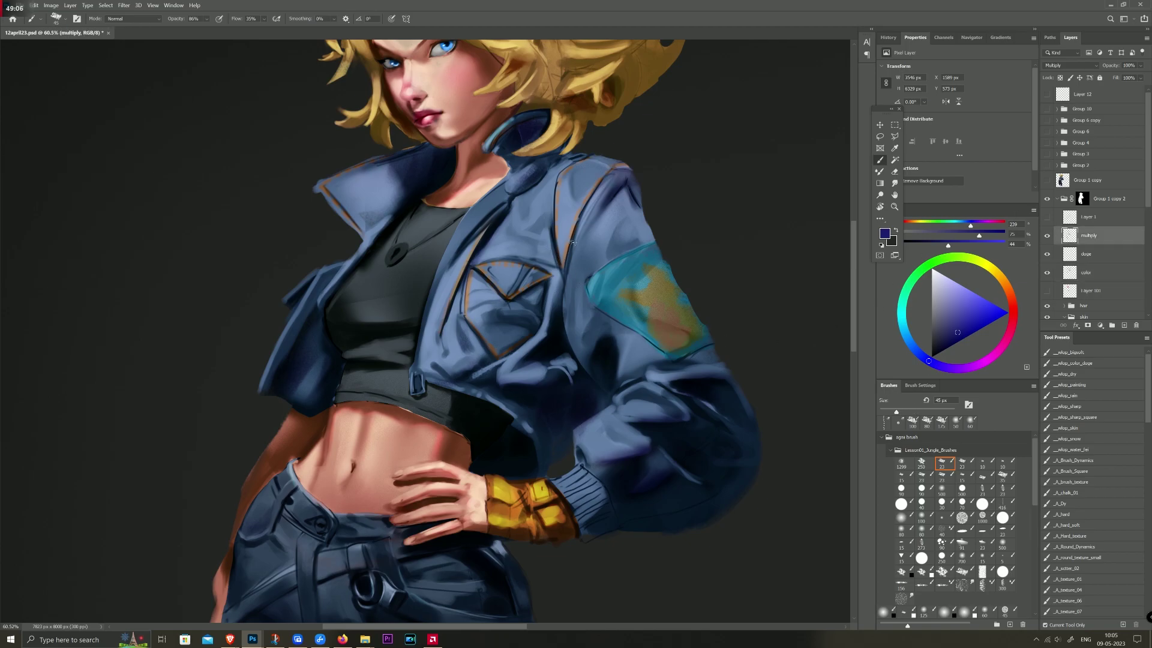
{"action": "key", "text": "bracketleft"}
{"action": "left_click", "coordinate": [587, 199], "text": "alt"}
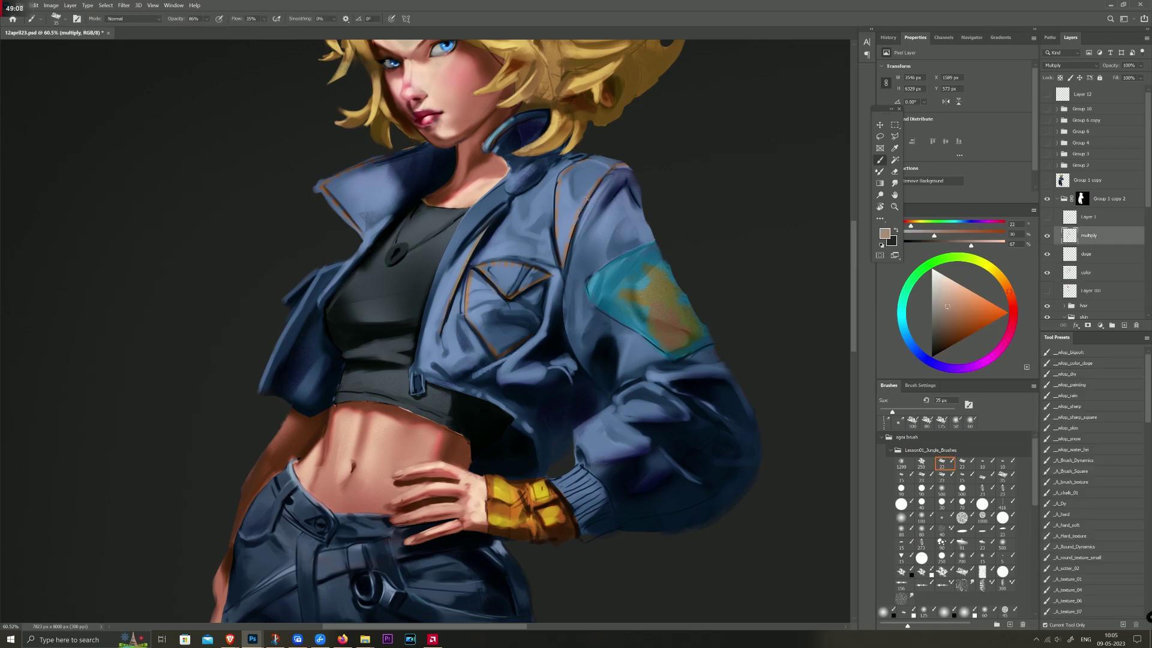
{"action": "left_click_drag", "start_coordinate": [947, 305], "coordinate": [950, 337]}
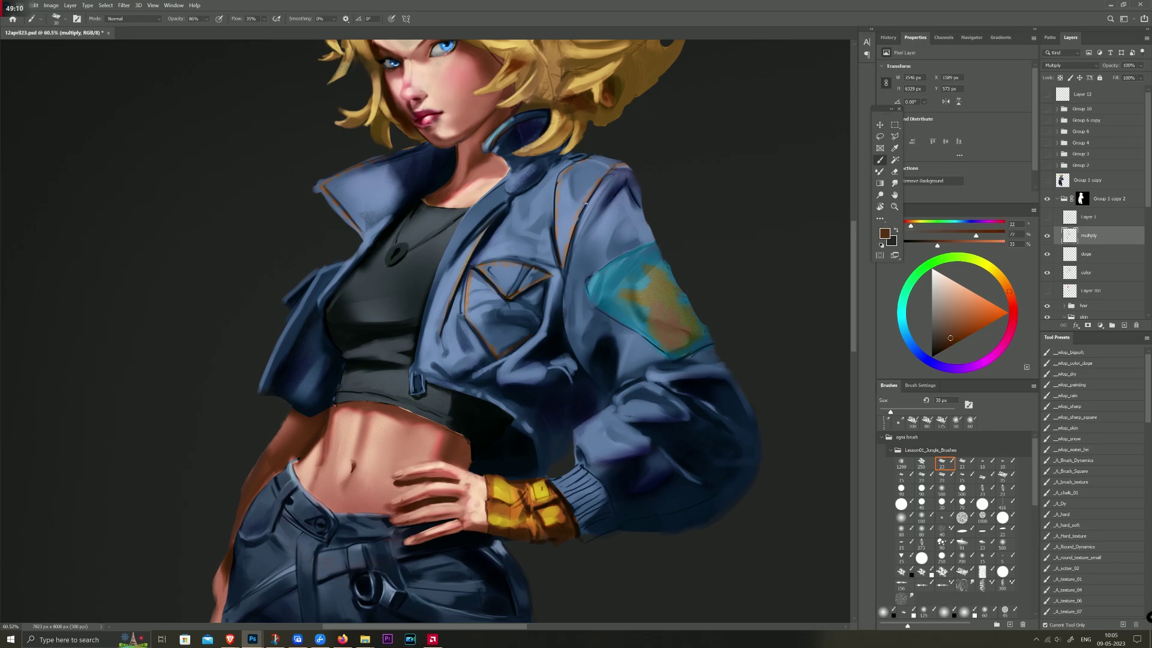
{"action": "key", "text": "bracketleft"}
{"action": "key", "text": "bracketleft"}
{"action": "key", "text": "bracketleft"}
Step: Choose a bright orange painting colour and target the dodge layer
{"action": "left_click", "coordinate": [578, 198], "text": "alt"}
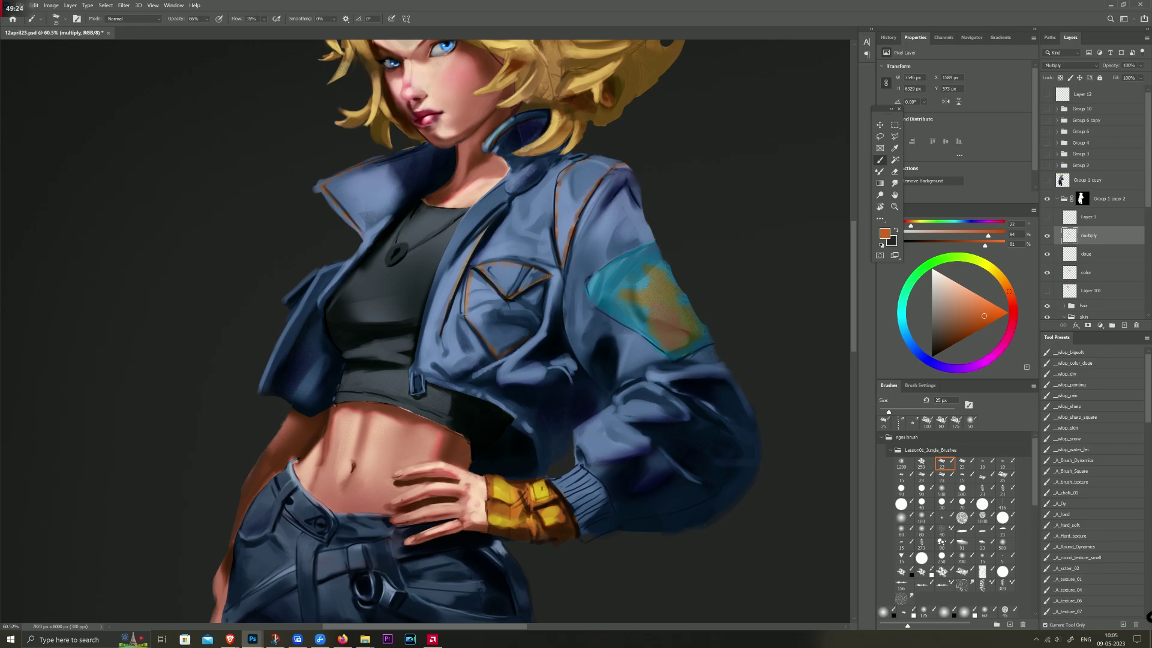
{"action": "scroll", "coordinate": [527, 340], "scroll_direction": "down", "scroll_amount": 3}
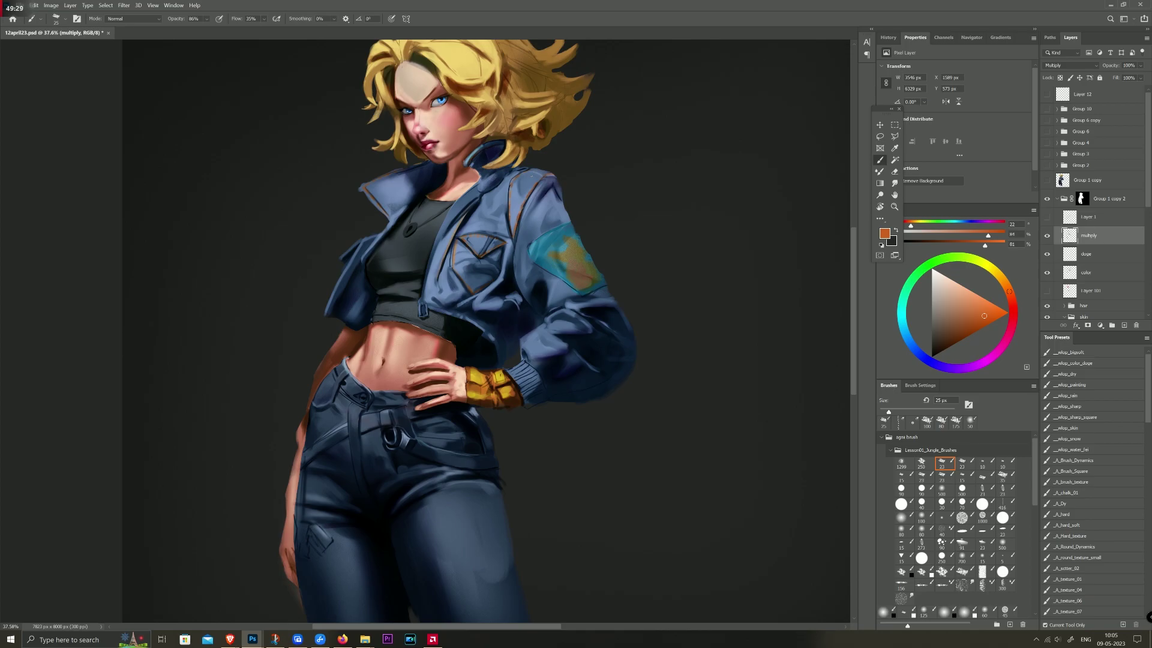
{"action": "scroll", "coordinate": [531, 175], "scroll_direction": "up", "scroll_amount": 2}
{"action": "scroll", "coordinate": [528, 174], "scroll_direction": "up", "scroll_amount": 1}
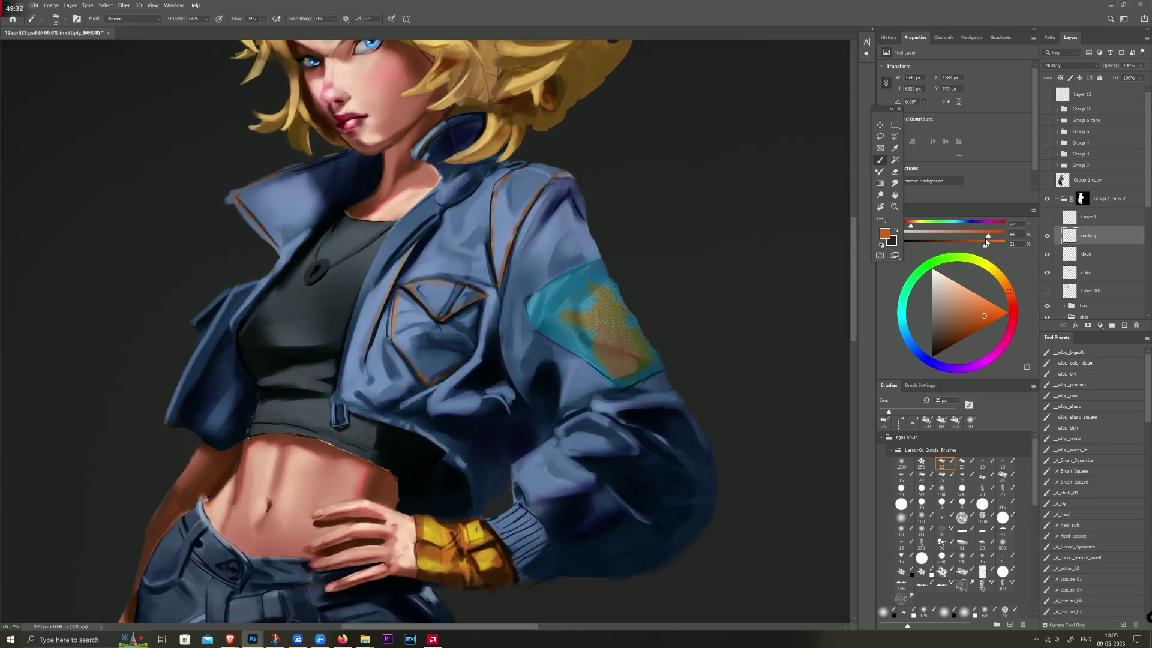
{"action": "left_click", "coordinate": [1078, 257]}
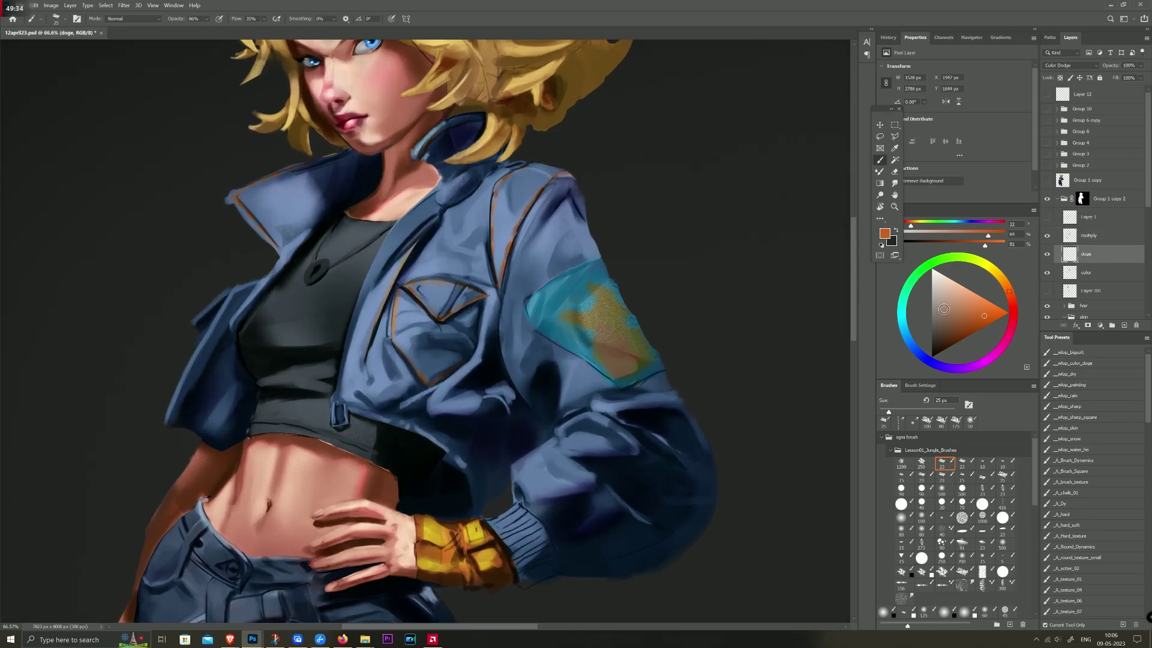
Step: Paint white dodge highlights on the jacket shoulder and pocket flap
{"action": "key", "text": "d"}
{"action": "key", "text": "x"}
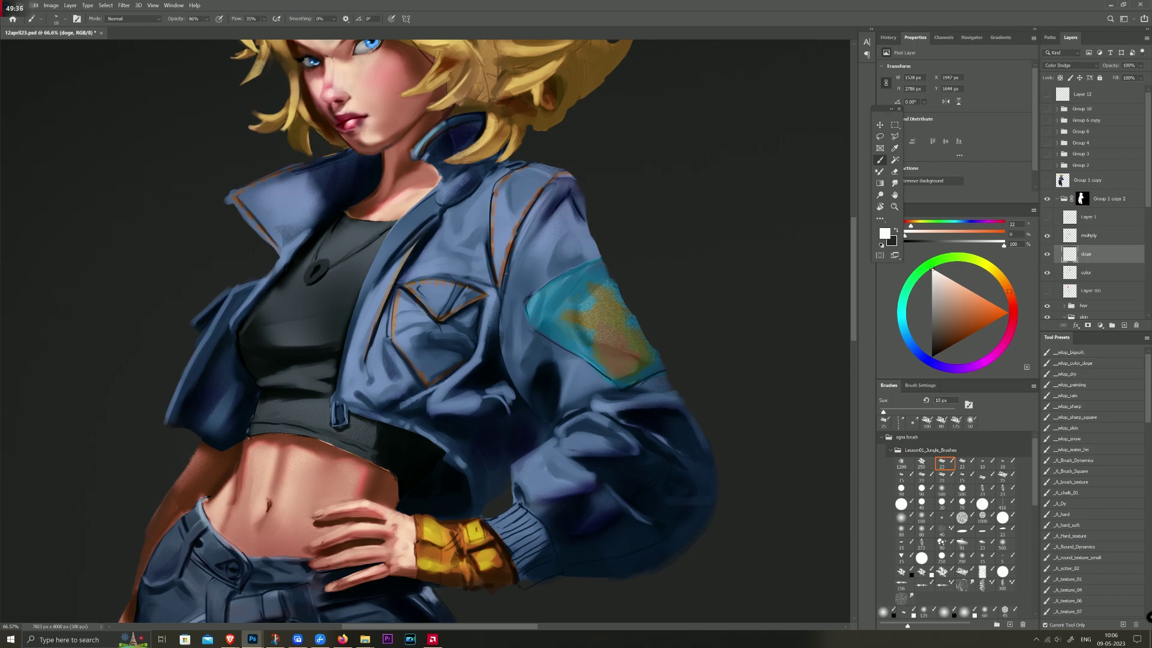
{"action": "key", "text": "bracketleft"}
{"action": "key", "text": "bracketright"}
{"action": "left_click_drag", "start_coordinate": [558, 175], "coordinate": [545, 186]}
{"action": "left_click_drag", "start_coordinate": [446, 318], "coordinate": [467, 307]}
Step: Add smaller white highlights on the shoulder, sleeve cuff, collar and pocket
{"action": "key", "text": "bracketleft"}
{"action": "key", "text": "bracketleft"}
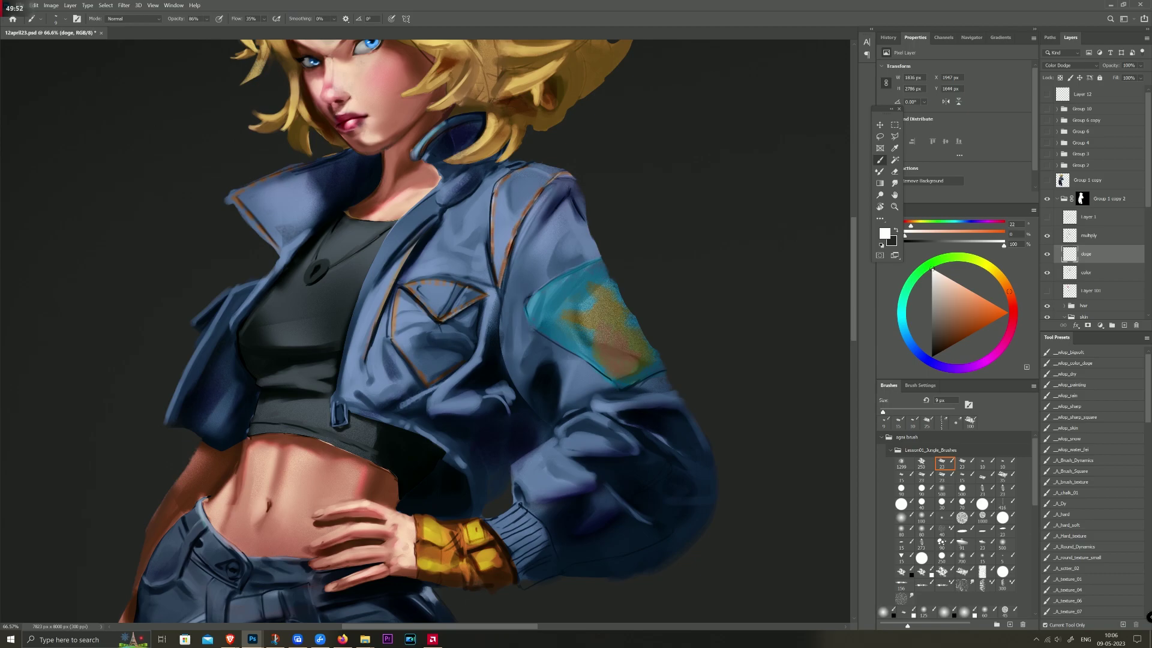
{"action": "scroll", "coordinate": [544, 137], "scroll_direction": "down", "scroll_amount": 3}
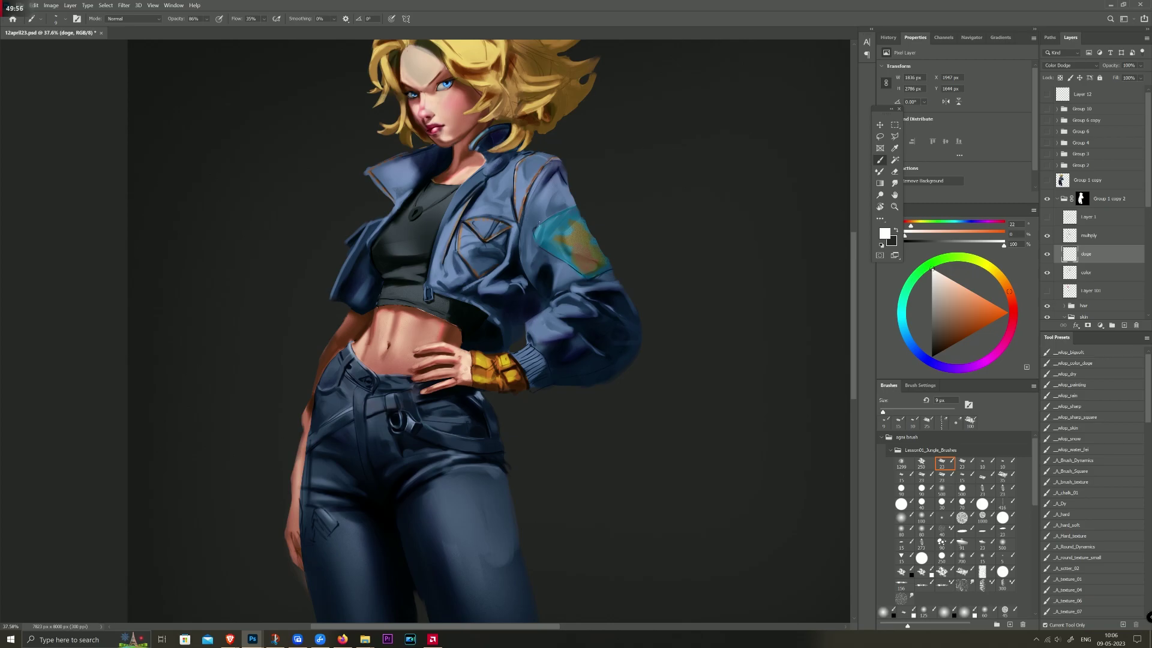
{"action": "key", "text": "bracketright"}
{"action": "key", "text": "bracketright"}
{"action": "key", "text": "bracketleft"}
{"action": "left_click_drag", "start_coordinate": [557, 214], "coordinate": [533, 224]}
{"action": "key", "text": "bracketright"}
{"action": "left_click_drag", "start_coordinate": [519, 361], "coordinate": [540, 368]}
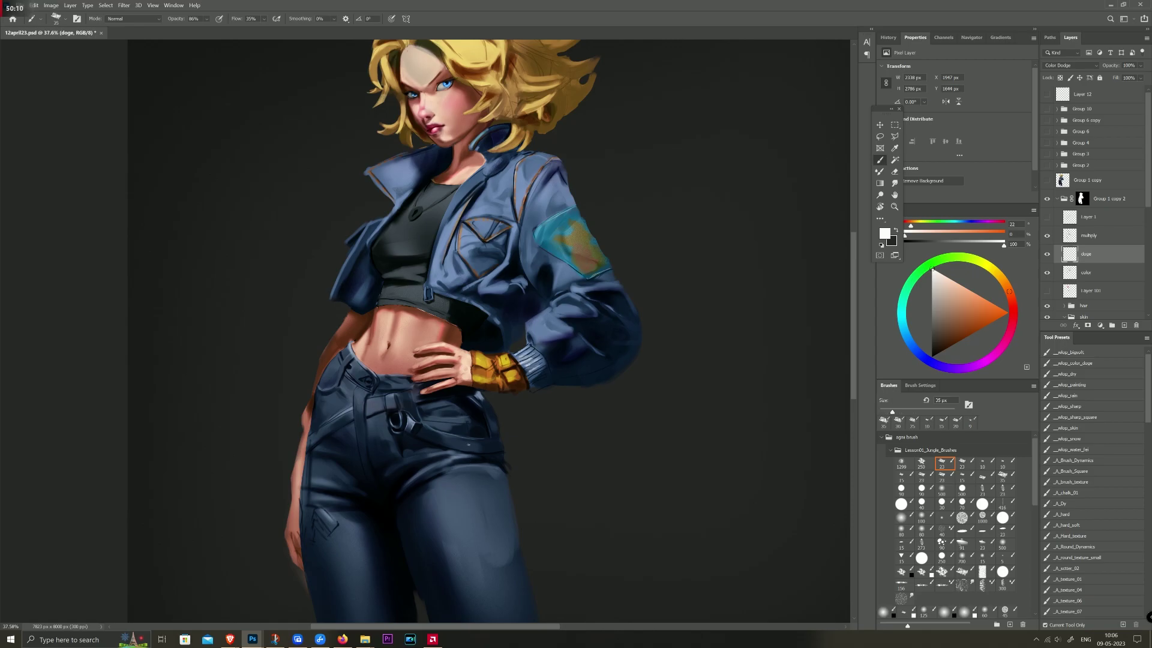
{"action": "left_click", "coordinate": [475, 142]}
{"action": "key", "text": "bracketright"}
{"action": "left_click_drag", "start_coordinate": [476, 224], "coordinate": [490, 228]}
Step: Paint and then erase a collar-edge highlight, and sample light blue from the jacket
{"action": "key", "text": "e"}
{"action": "key", "text": "bracketright"}
{"action": "key", "text": "bracketright"}
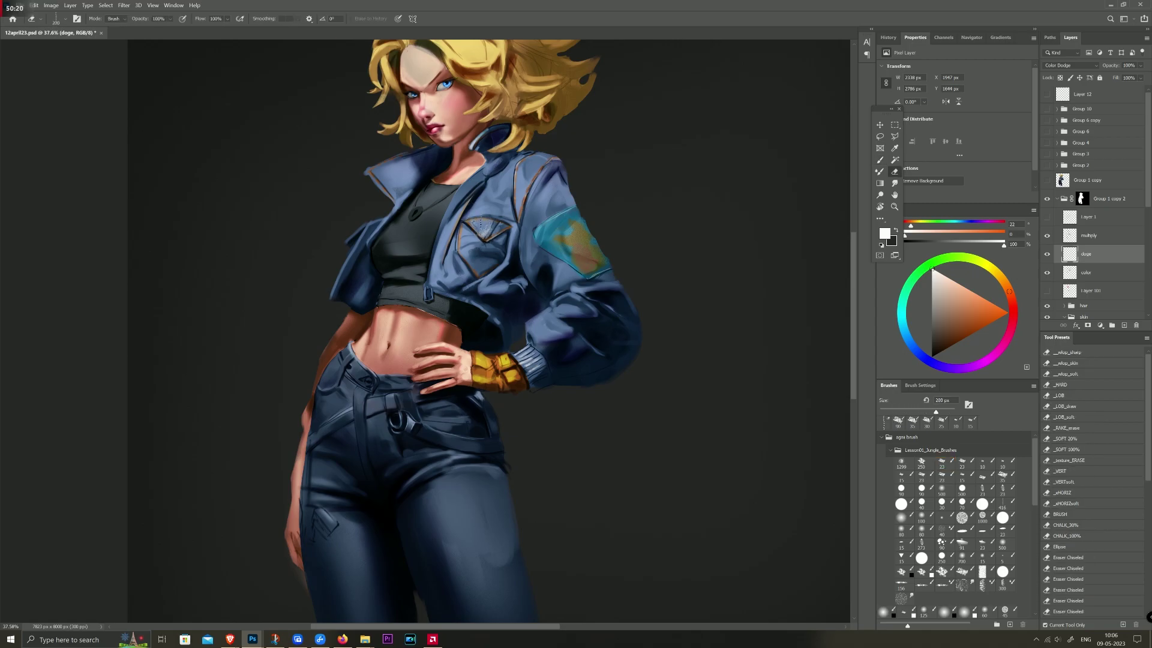
{"action": "key", "text": "b"}
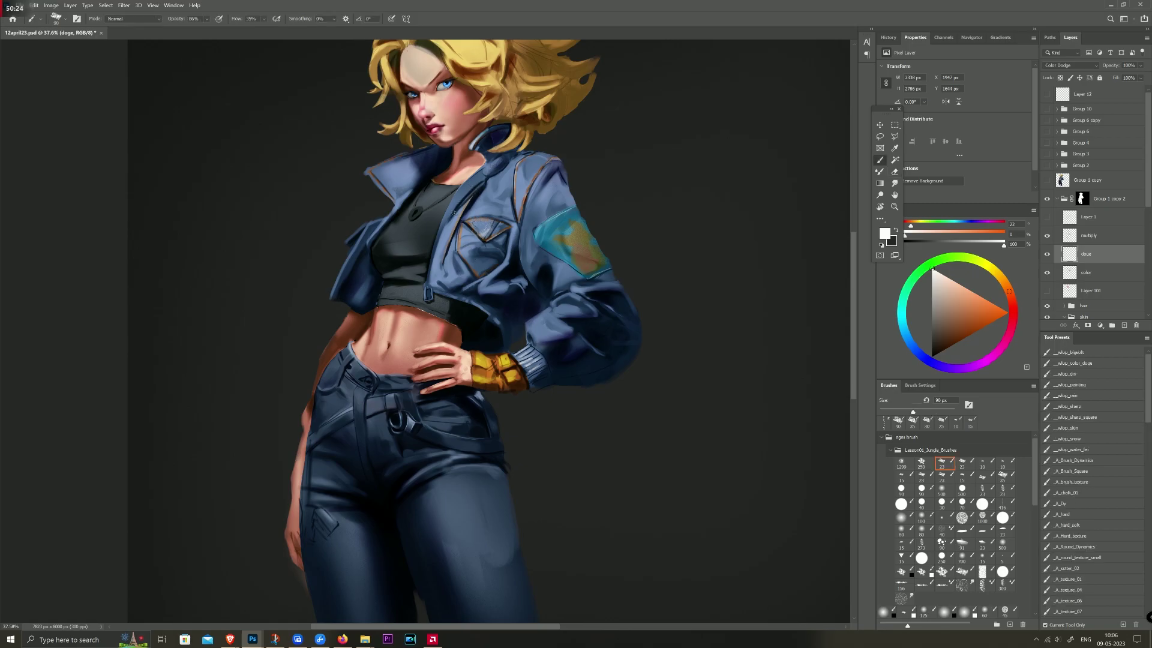
{"action": "mouse_move", "coordinate": [446, 220]}
{"action": "left_mouse_down"}
{"action": "mouse_move", "coordinate": [480, 180]}
{"action": "mouse_move", "coordinate": [463, 183]}
{"action": "mouse_move", "coordinate": [442, 217]}
{"action": "left_mouse_up"}
{"action": "key", "text": "e"}
{"action": "left_click_drag", "start_coordinate": [484, 174], "coordinate": [444, 211]}
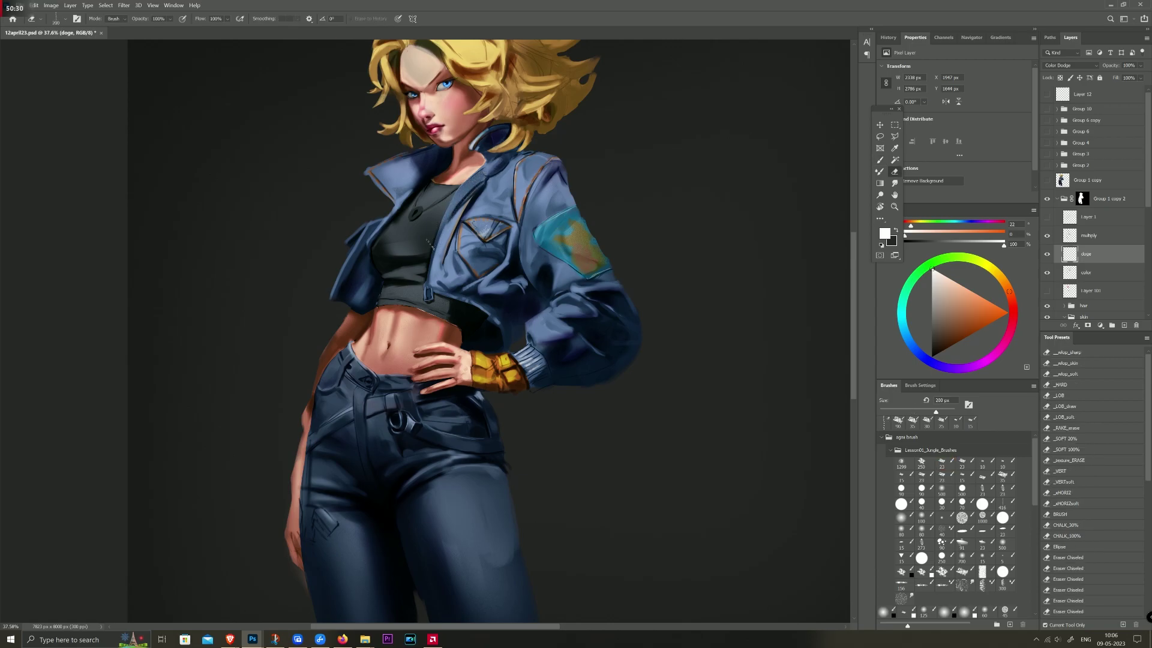
{"action": "left_click", "coordinate": [478, 190], "text": "alt"}
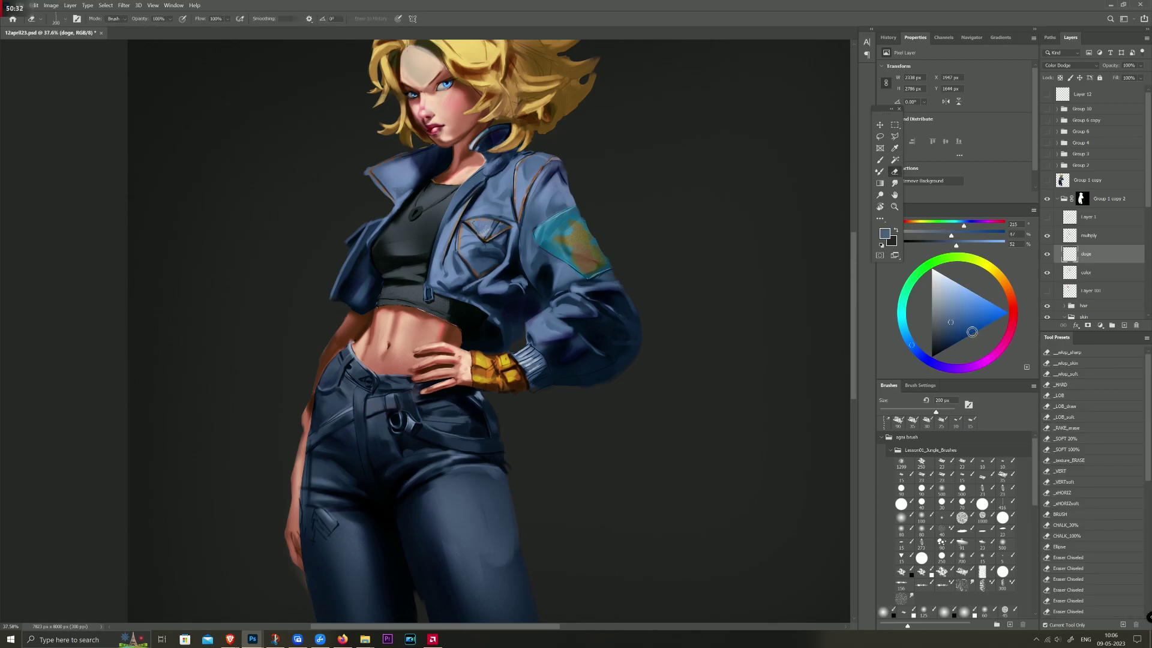
Step: Tune the light blue painting colour and enlarge the brush to 150 px
{"action": "left_click_drag", "start_coordinate": [916, 339], "coordinate": [907, 338]}
{"action": "left_click_drag", "start_coordinate": [970, 291], "coordinate": [970, 294]}
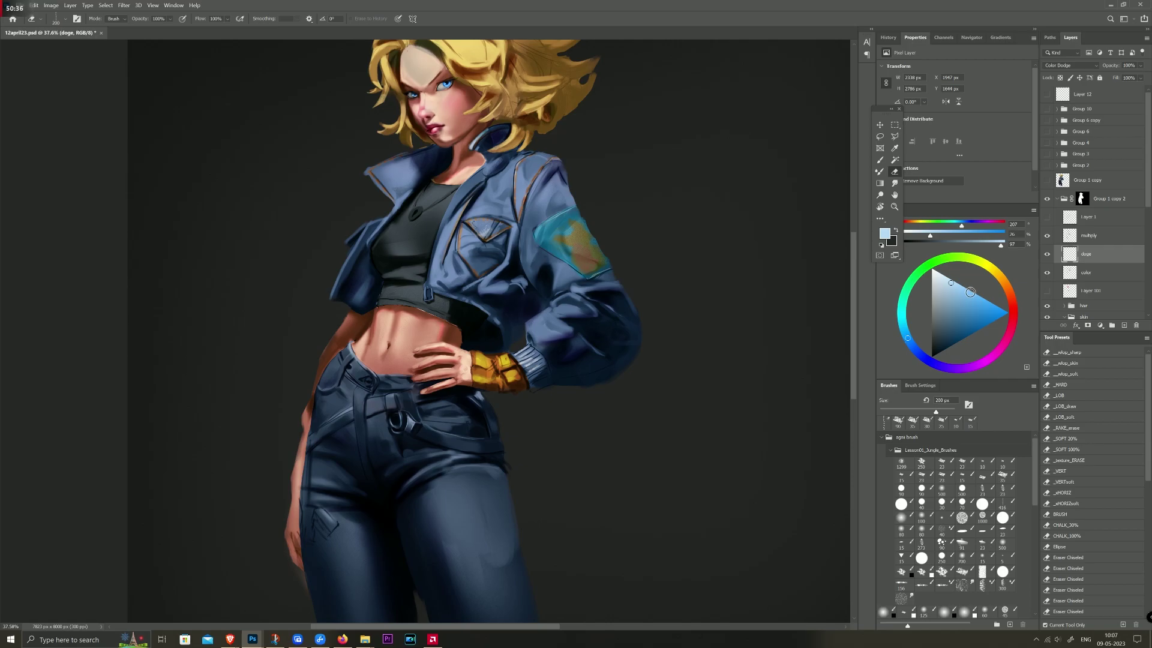
{"action": "key", "text": "b"}
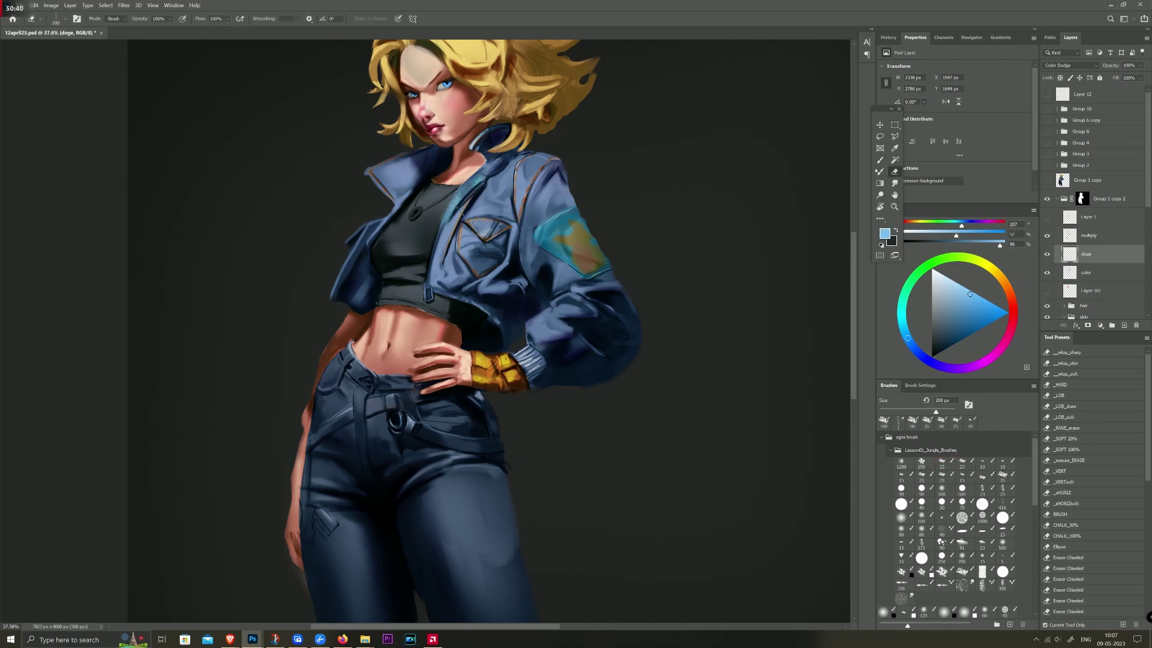
{"action": "key", "text": "e"}
{"action": "key", "text": "b"}
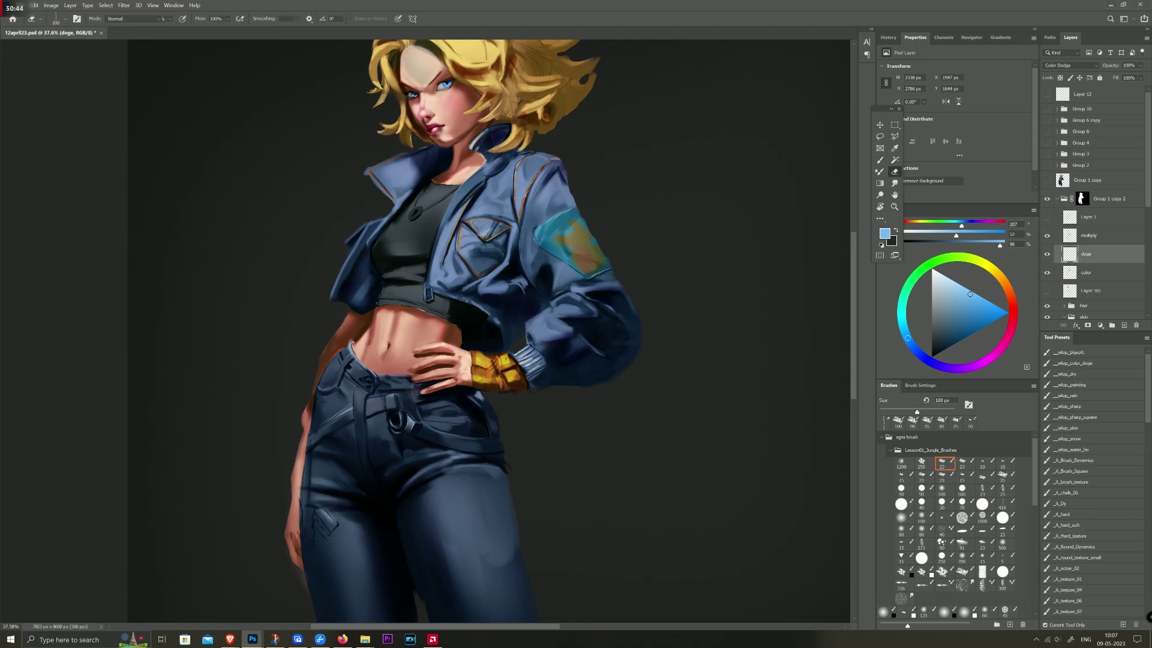
{"action": "key", "text": "b"}
{"action": "left_click_drag", "start_coordinate": [956, 316], "coordinate": [965, 291]}
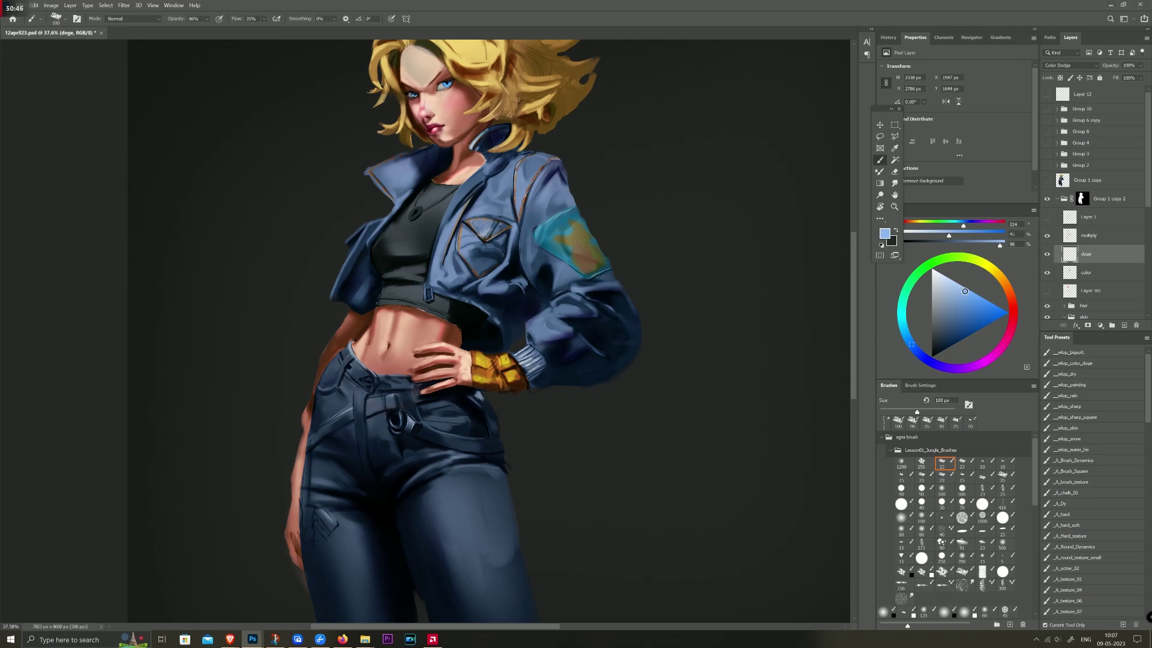
{"action": "key", "text": "bracketright"}
{"action": "key", "text": "bracketright"}
Step: Paint a light blue collar highlight, erase part of it, and pick a paler blue
{"action": "left_click_drag", "start_coordinate": [438, 229], "coordinate": [477, 201]}
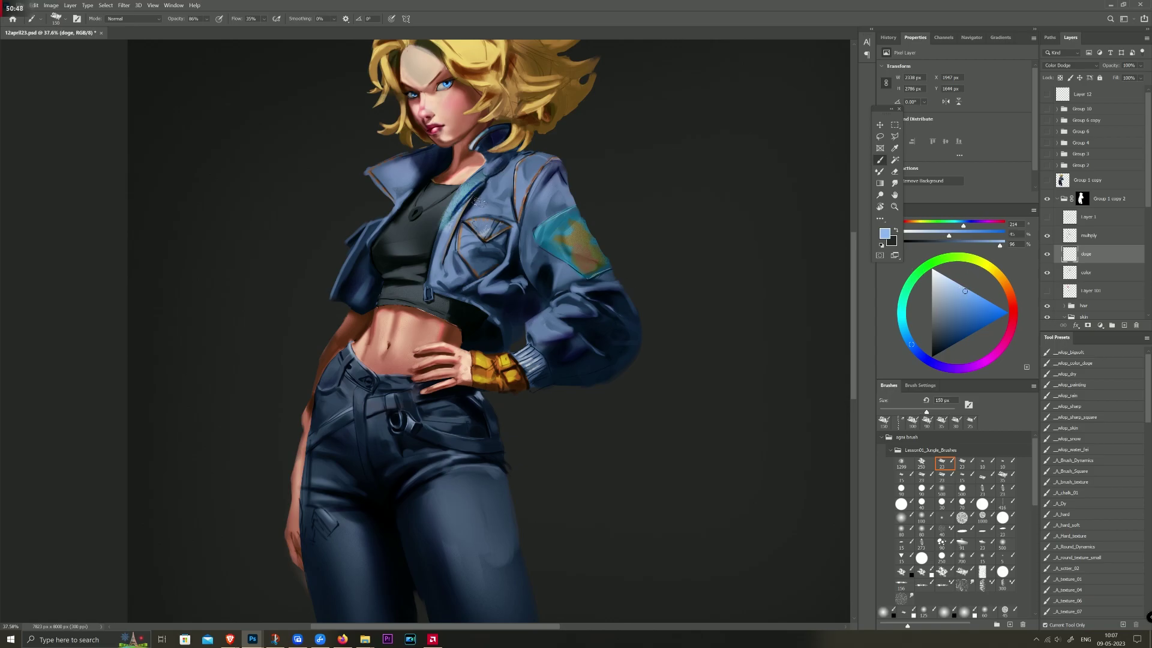
{"action": "left_click_drag", "start_coordinate": [969, 306], "coordinate": [991, 305]}
{"action": "key", "text": "e"}
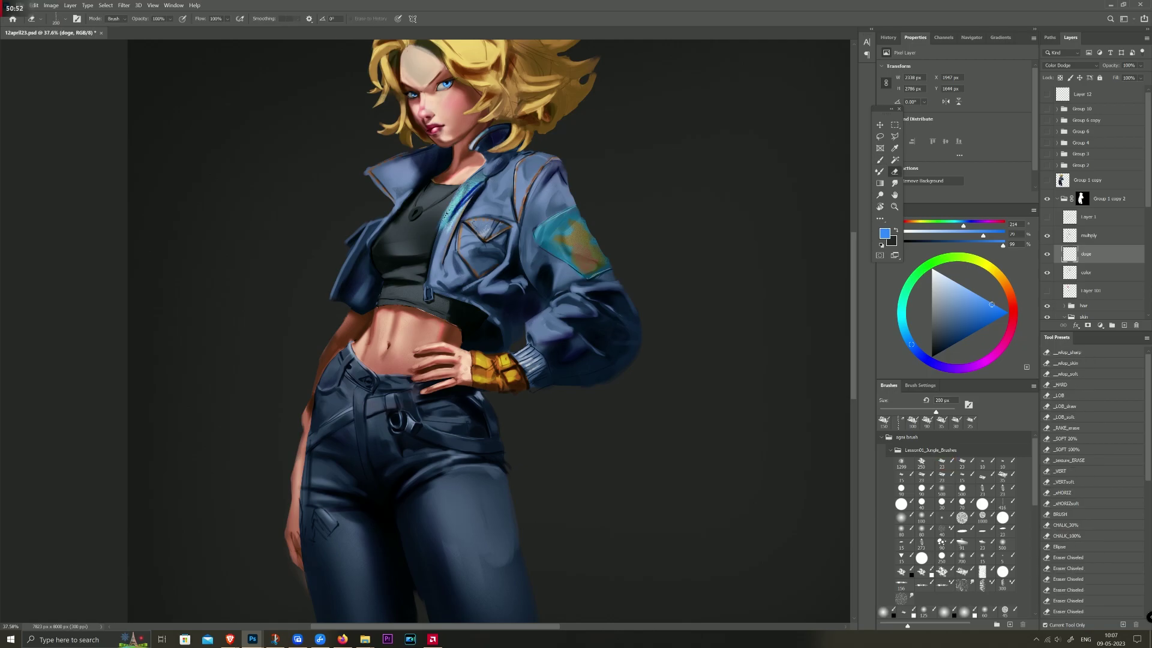
{"action": "left_click_drag", "start_coordinate": [456, 222], "coordinate": [465, 192]}
{"action": "key", "text": "b"}
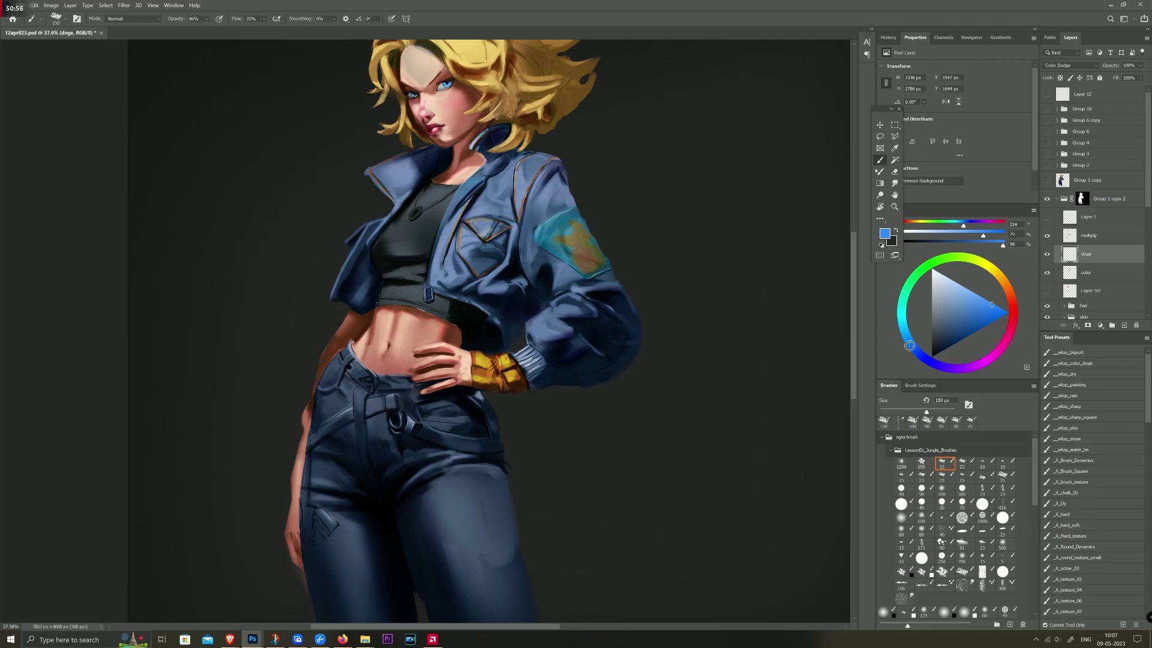
{"action": "left_click_drag", "start_coordinate": [911, 344], "coordinate": [924, 358]}
{"action": "key", "text": "e"}
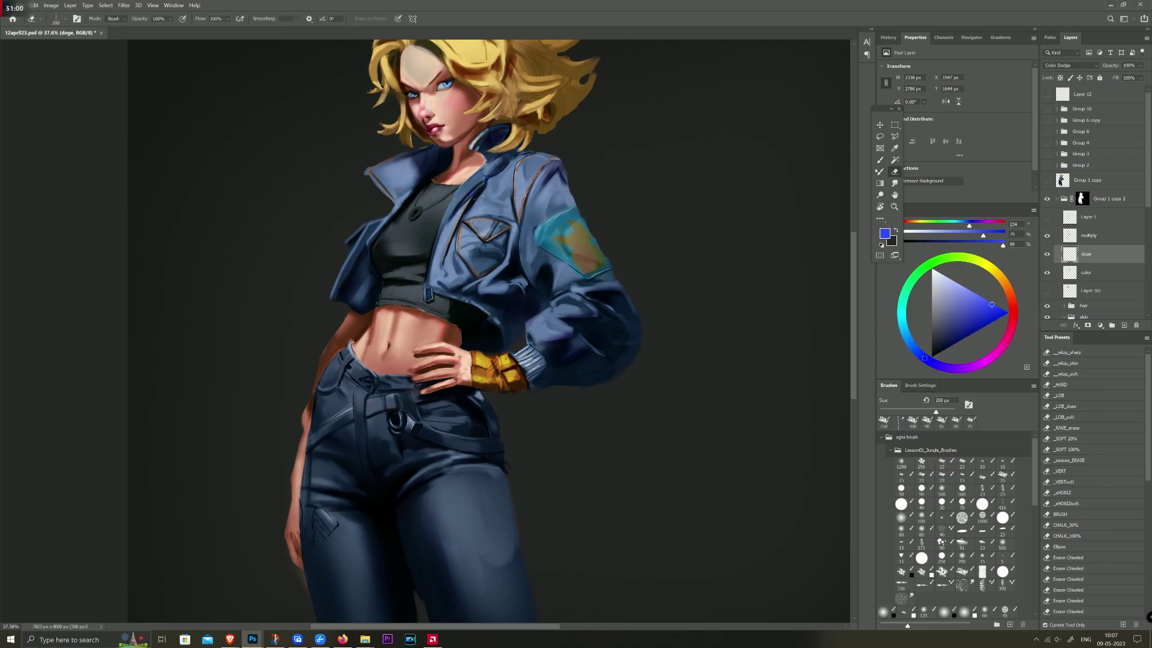
{"action": "key", "text": "b"}
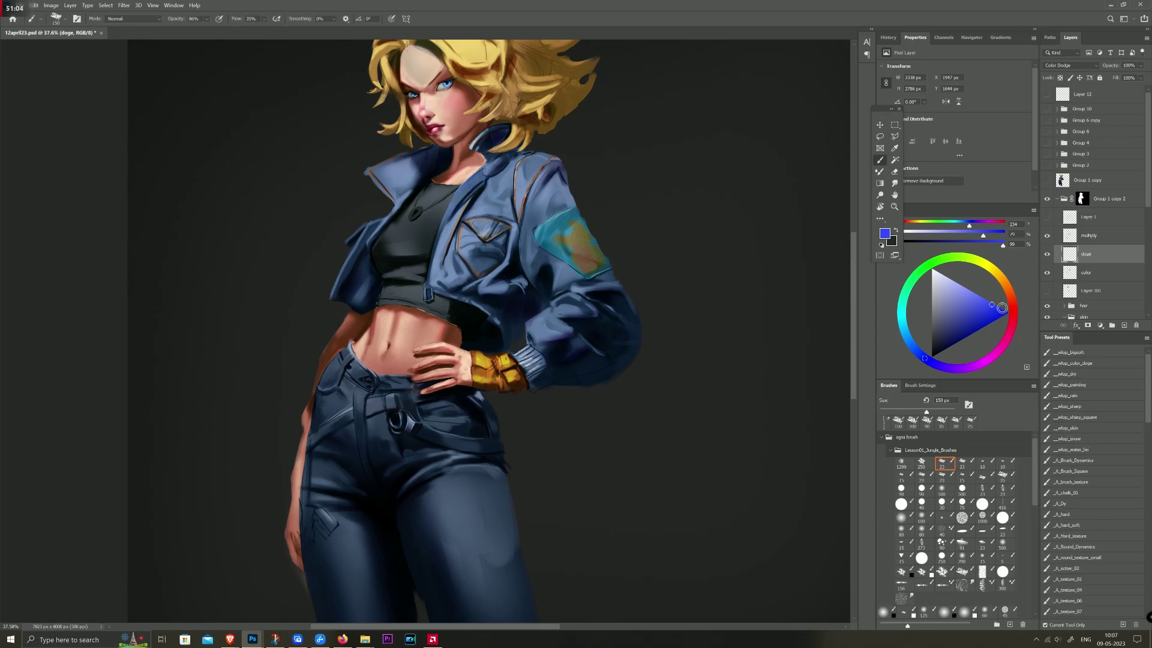
{"action": "left_click", "coordinate": [963, 288]}
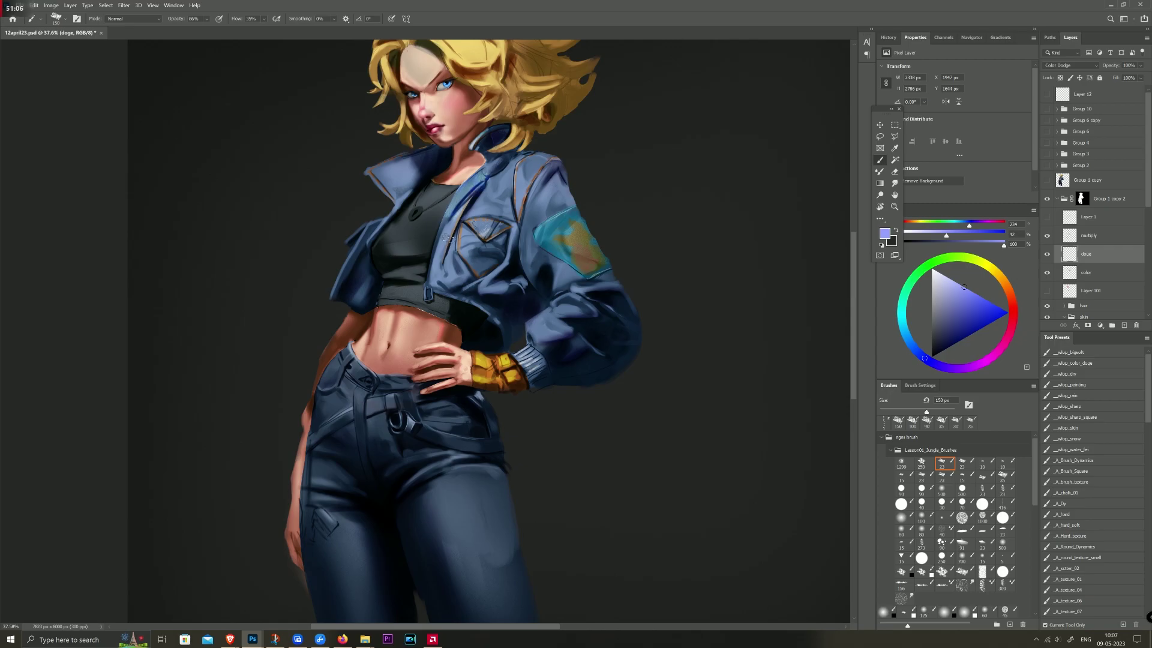
Step: Paint a light blue upper-chest highlight, switch to white, and shrink the brush to 30 px
{"action": "mouse_move", "coordinate": [447, 238]}
{"action": "left_mouse_down"}
{"action": "mouse_move", "coordinate": [472, 185]}
{"action": "mouse_move", "coordinate": [465, 191]}
{"action": "mouse_move", "coordinate": [482, 179]}
{"action": "left_mouse_up"}
{"action": "key", "text": "e"}
{"action": "key", "text": "b"}
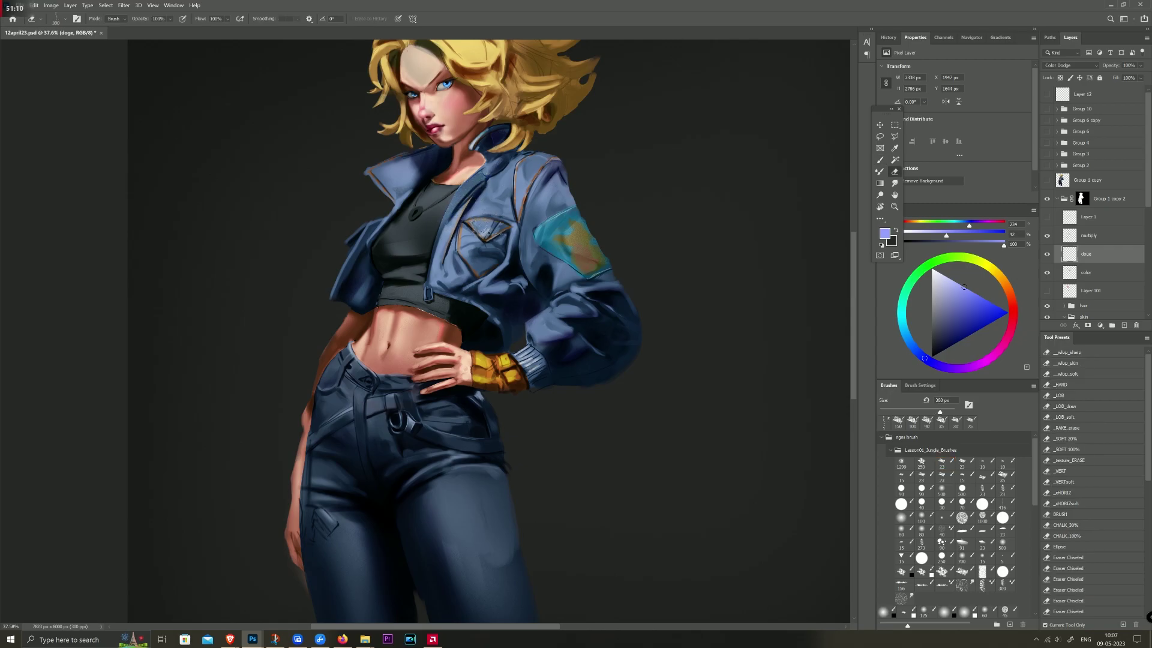
{"action": "left_click", "coordinate": [932, 270]}
{"action": "key", "text": "e"}
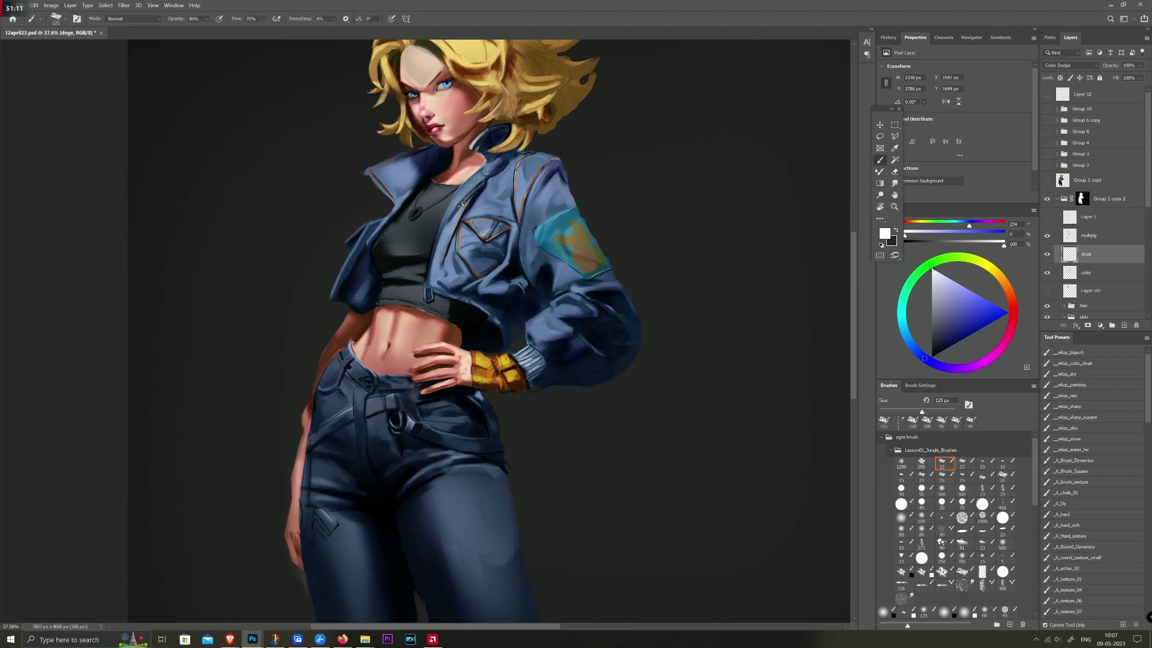
{"action": "key", "text": "bracketleft"}
{"action": "key", "text": "bracketleft"}
{"action": "key", "text": "bracketleft"}
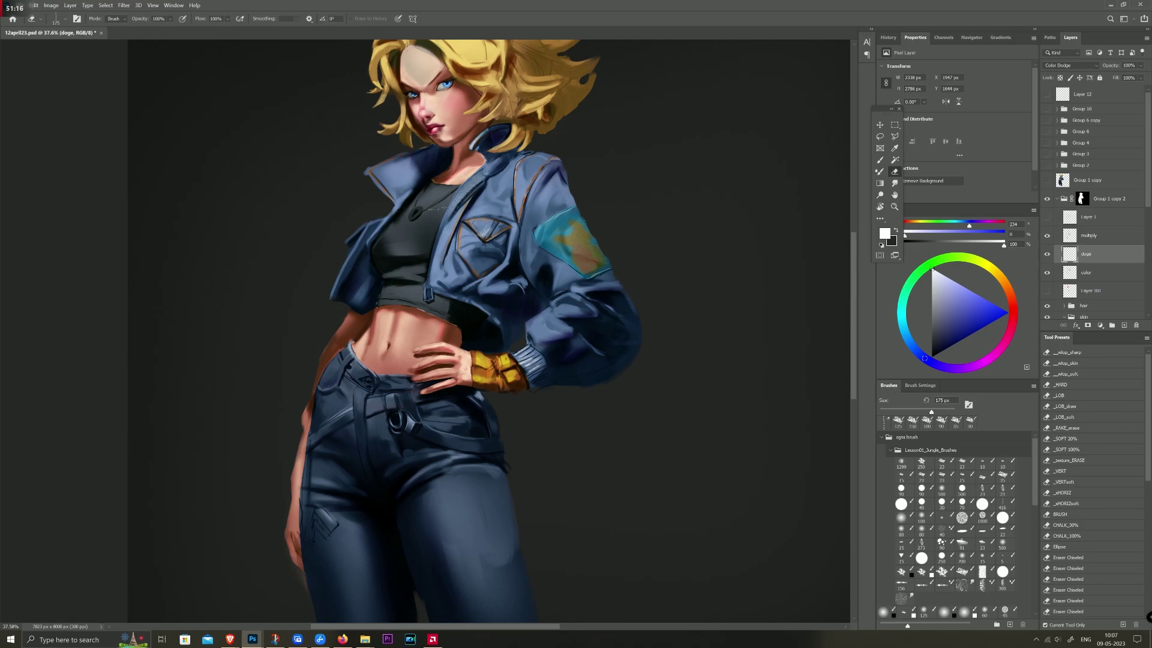
{"action": "key", "text": "b"}
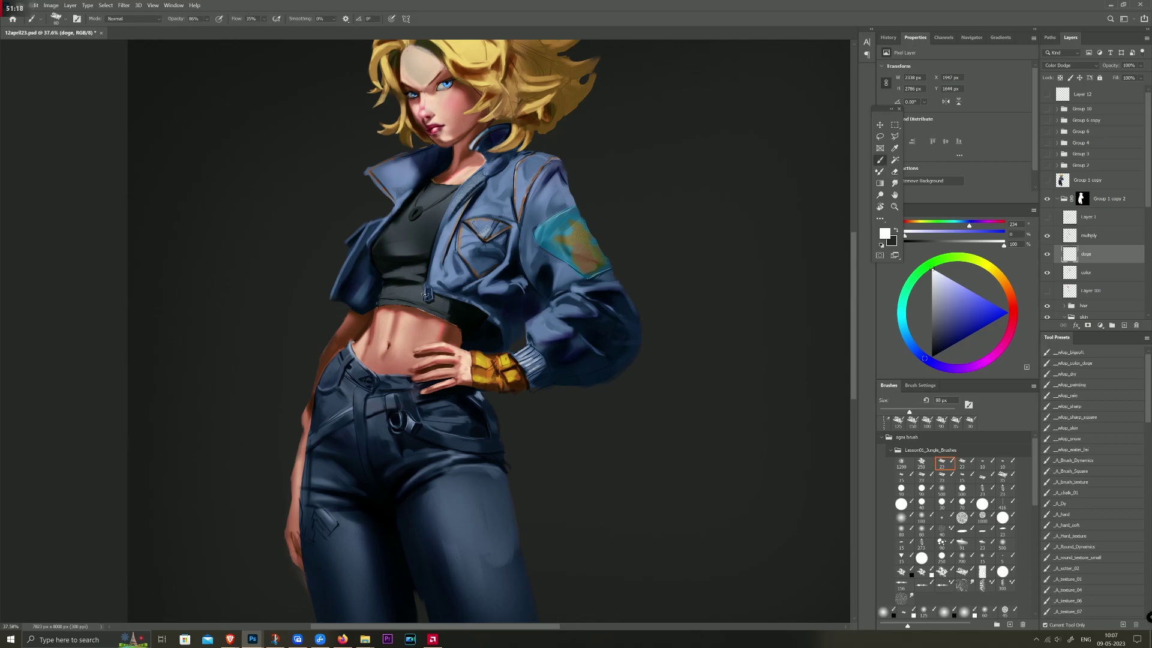
{"action": "key", "text": "bracketleft"}
{"action": "key", "text": "bracketleft"}
{"action": "key", "text": "bracketleft"}
{"action": "key", "text": "bracketleft"}
{"action": "key", "text": "bracketright"}
{"action": "key", "text": "bracketright"}
{"action": "key", "text": "bracketright"}
Step: Brighten the collar tip with small highlights, then enlarge the tool back to 150 px
{"action": "left_click_drag", "start_coordinate": [377, 162], "coordinate": [370, 170]}
{"action": "key", "text": "e"}
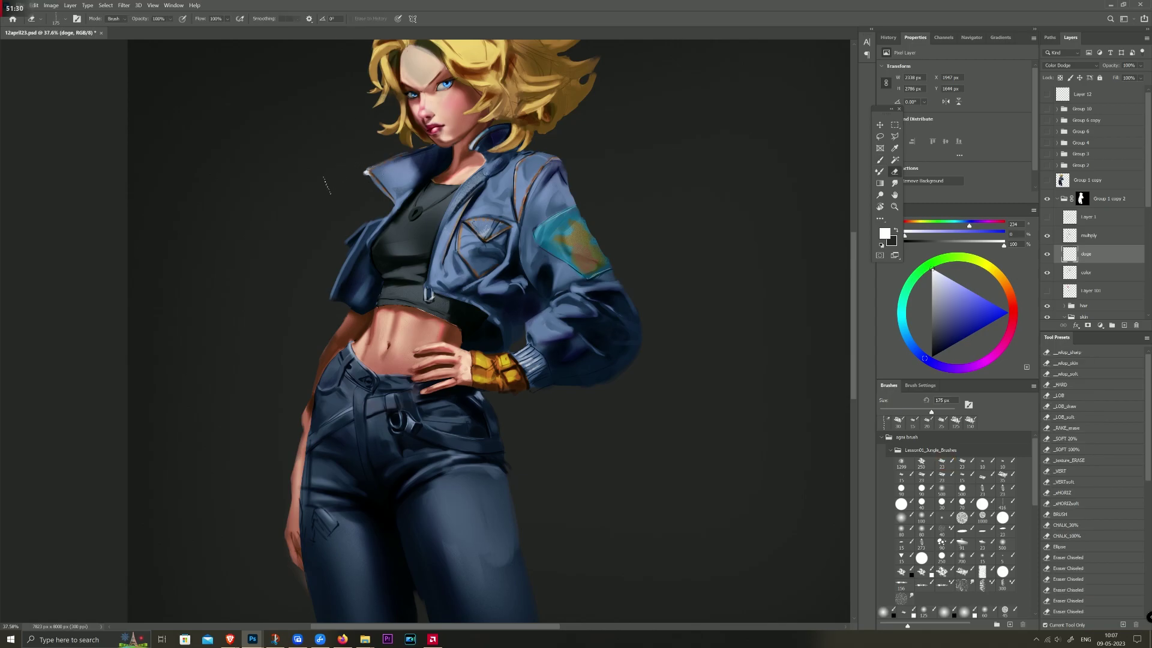
{"action": "key", "text": "b"}
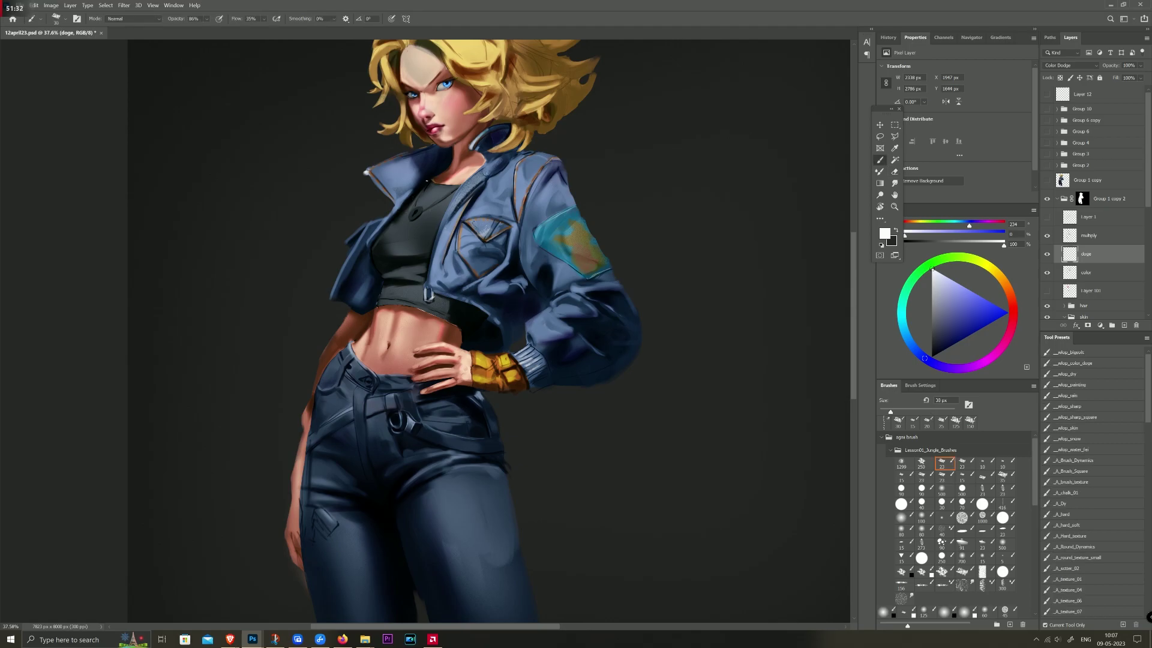
{"action": "key", "text": "bracketright"}
{"action": "key", "text": "bracketright"}
{"action": "key", "text": "bracketright"}
{"action": "key", "text": "bracketright"}
{"action": "key", "text": "bracketright"}
{"action": "mouse_move", "coordinate": [408, 164]}
{"action": "left_mouse_down"}
{"action": "mouse_move", "coordinate": [401, 195]}
{"action": "mouse_move", "coordinate": [384, 176]}
{"action": "mouse_move", "coordinate": [379, 195]}
{"action": "mouse_move", "coordinate": [390, 175]}
{"action": "mouse_move", "coordinate": [405, 182]}
{"action": "mouse_move", "coordinate": [387, 180]}
{"action": "left_mouse_up"}
{"action": "key", "text": "bracketright"}
{"action": "key", "text": "bracketright"}
{"action": "key", "text": "bracketright"}
{"action": "key", "text": "e"}
{"action": "key", "text": "bracketright"}
{"action": "key", "text": "bracketright"}
{"action": "key", "text": "bracketright"}
{"action": "key", "text": "bracketright"}
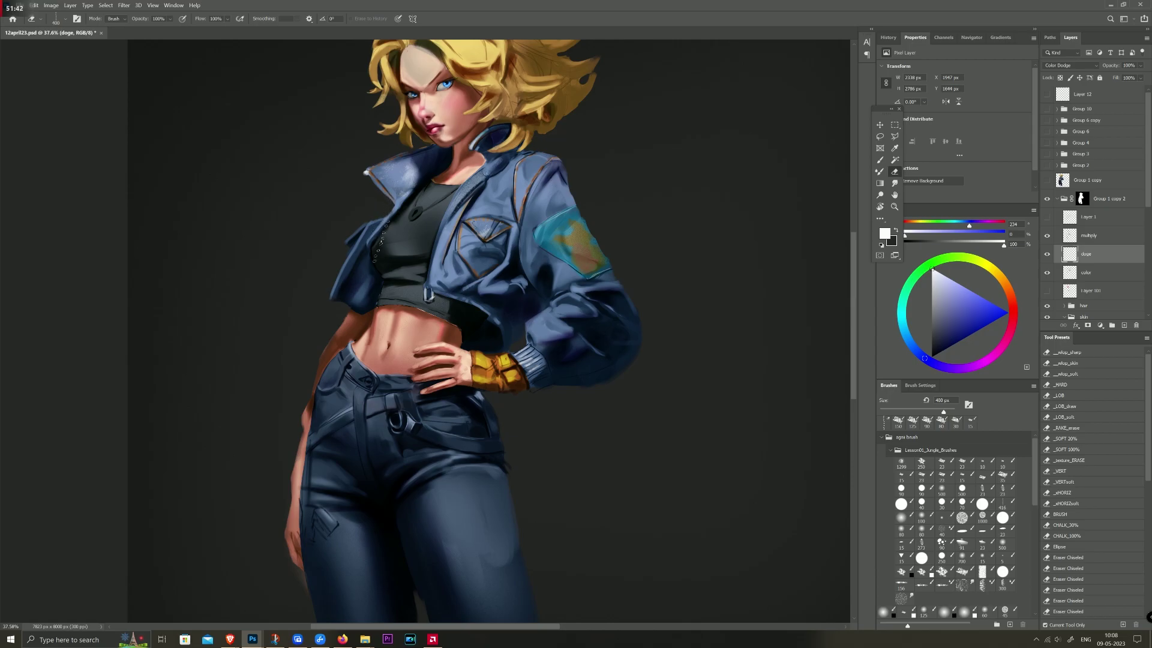
Step: Paint light dodge strokes on the jacket shoulder with a 175 px brush, erasing excess
{"action": "key", "text": "b"}
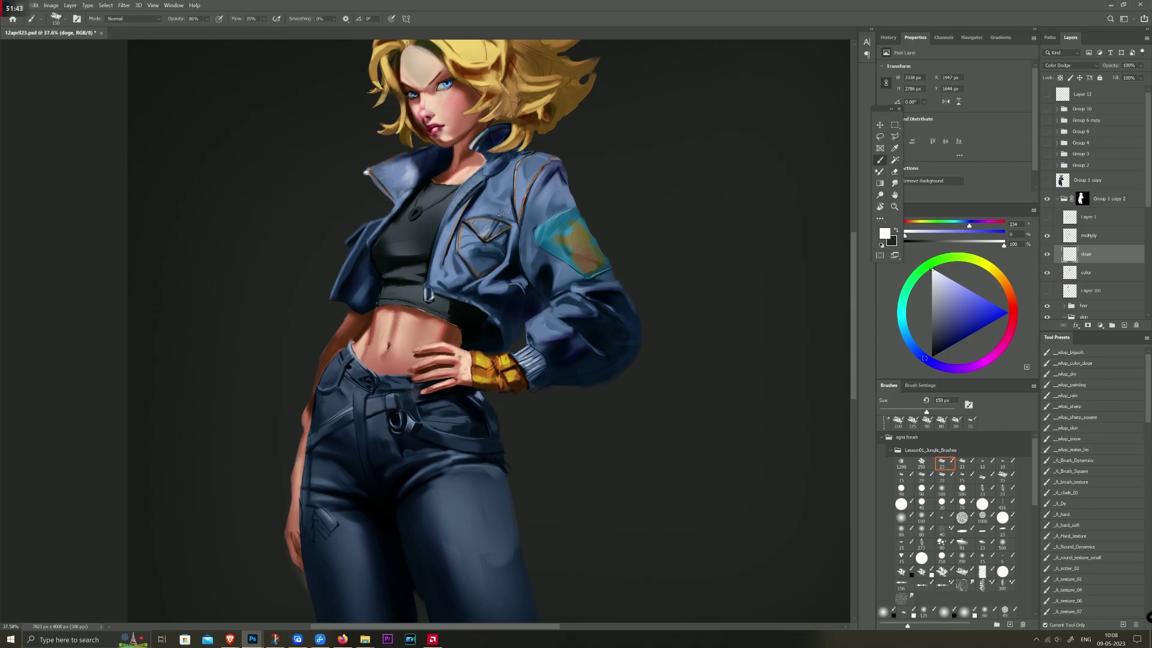
{"action": "scroll", "coordinate": [488, 177], "scroll_direction": "down", "scroll_amount": 2}
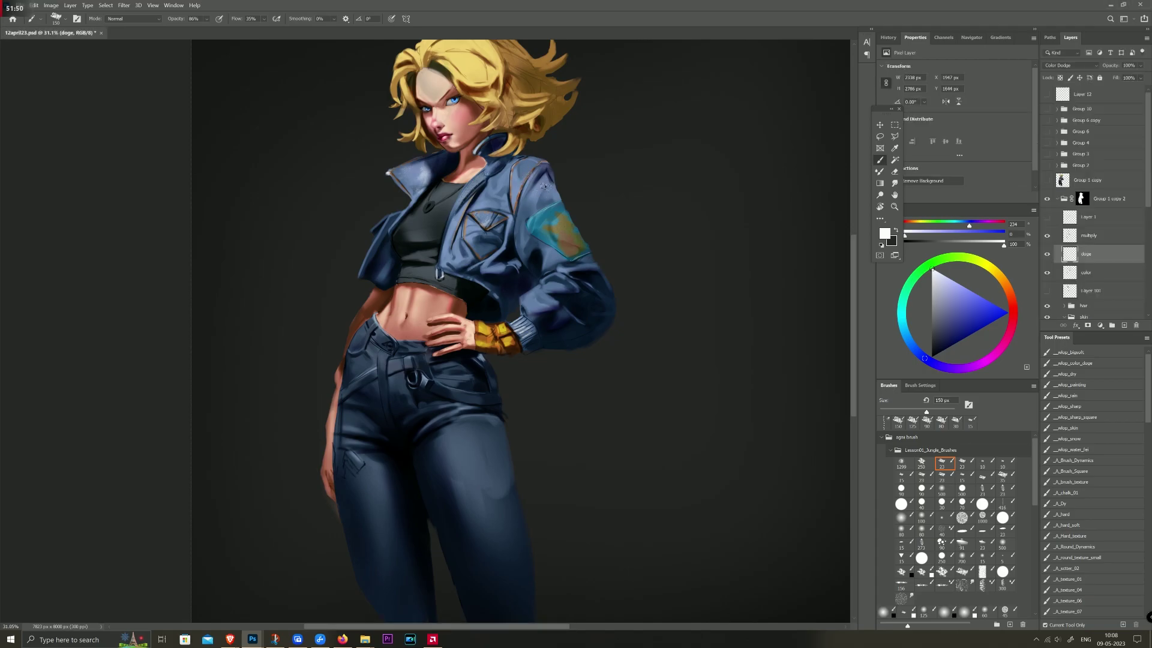
{"action": "key", "text": "bracketright"}
{"action": "left_click_drag", "start_coordinate": [552, 193], "coordinate": [537, 213]}
{"action": "key", "text": "e"}
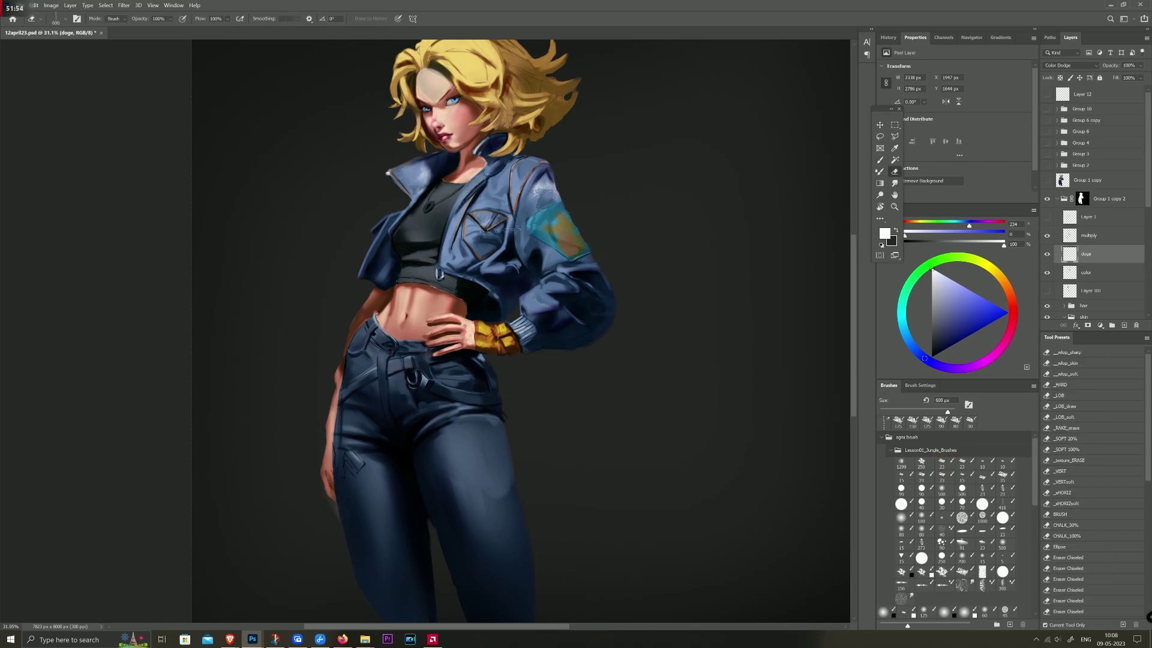
{"action": "key", "text": "b"}
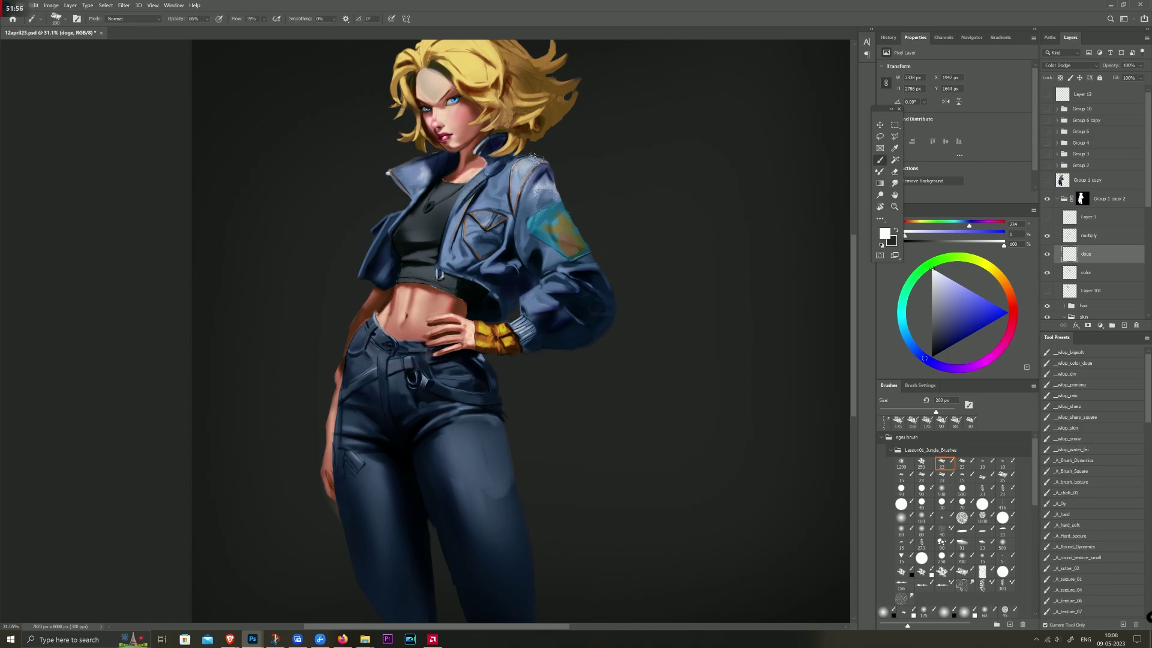
{"action": "mouse_move", "coordinate": [522, 174]}
{"action": "left_mouse_down"}
{"action": "mouse_move", "coordinate": [543, 144]}
{"action": "mouse_move", "coordinate": [530, 165]}
{"action": "left_mouse_up"}
{"action": "key", "text": "e"}
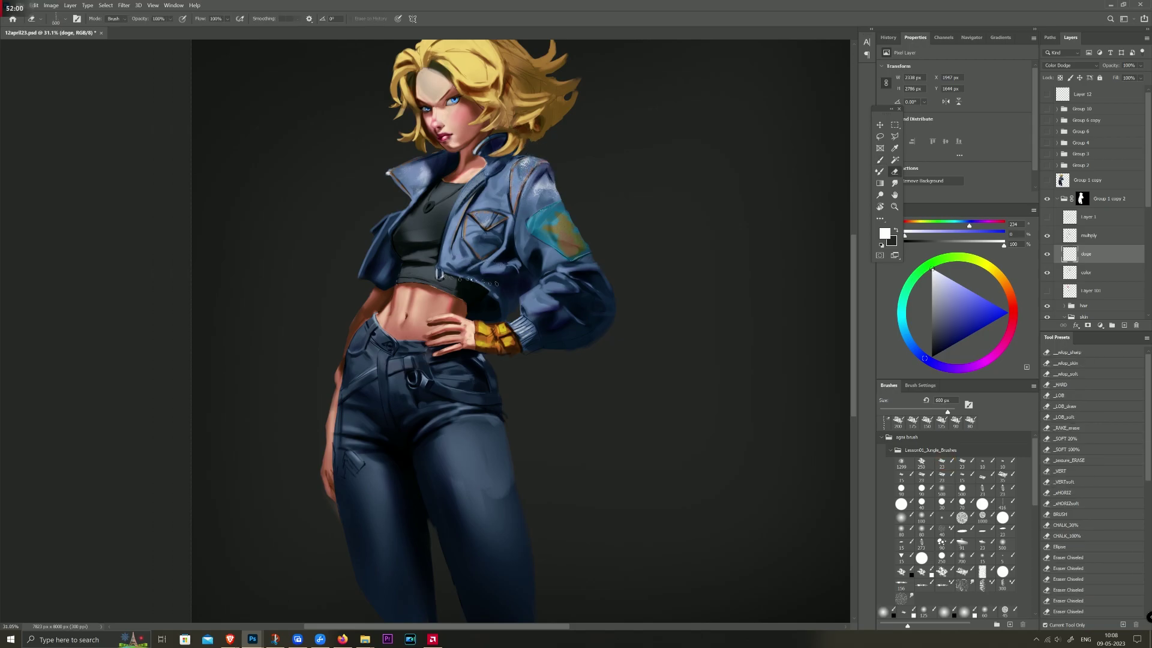
{"action": "key", "text": "b"}
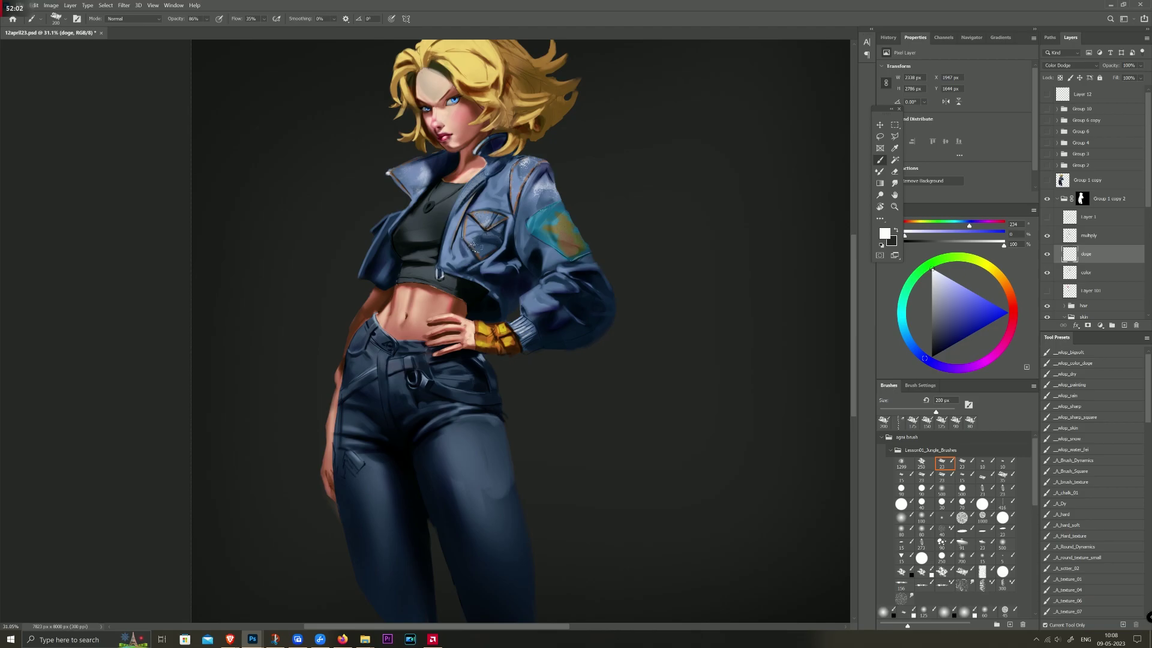
Step: Brighten the chest pocket area and resize the tools down to 100 px
{"action": "key", "text": "bracketleft"}
{"action": "mouse_move", "coordinate": [474, 257]}
{"action": "left_mouse_down"}
{"action": "mouse_move", "coordinate": [462, 253]}
{"action": "mouse_move", "coordinate": [478, 223]}
{"action": "left_mouse_up"}
{"action": "key", "text": "e"}
{"action": "key", "text": "bracketleft"}
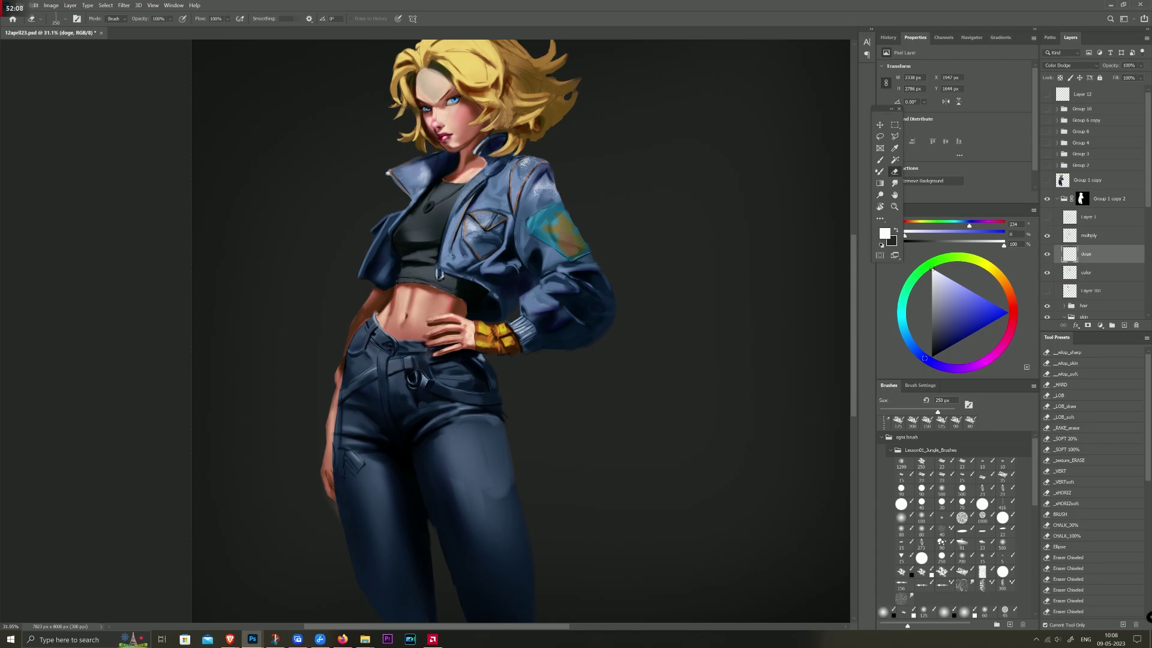
{"action": "key", "text": "bracketleft"}
{"action": "key", "text": "bracketleft"}
{"action": "key", "text": "bracketleft"}
{"action": "key", "text": "b"}
{"action": "key", "text": "bracketright"}
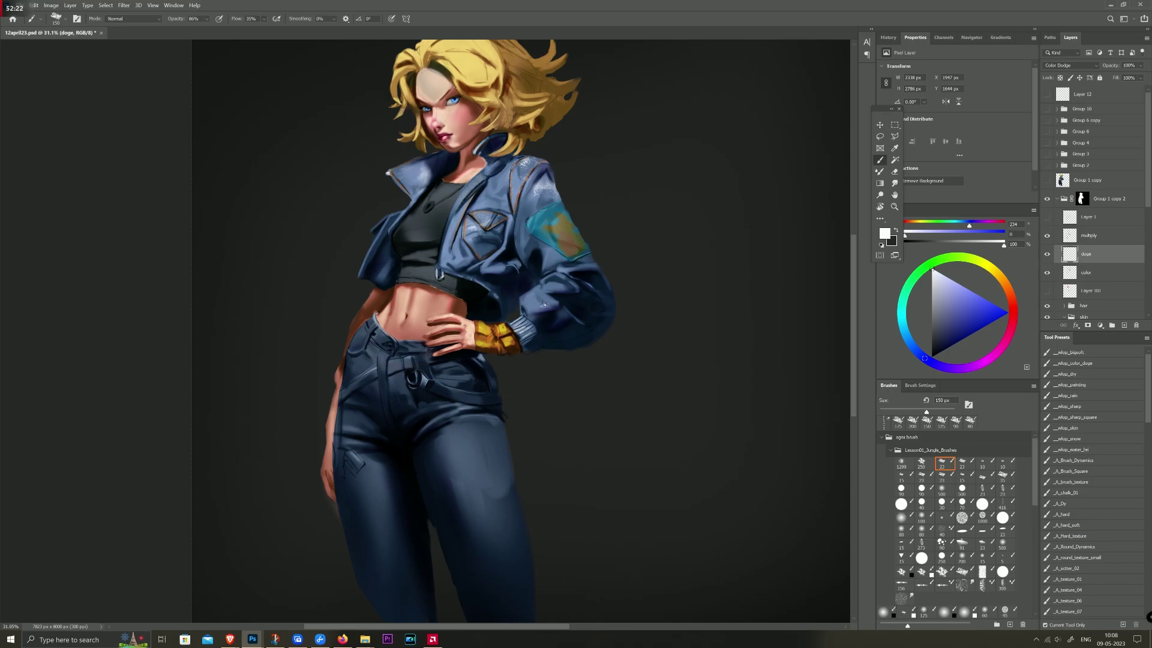
{"action": "key", "text": "bracketleft"}
{"action": "key", "text": "bracketleft"}
{"action": "key", "text": "bracketleft"}
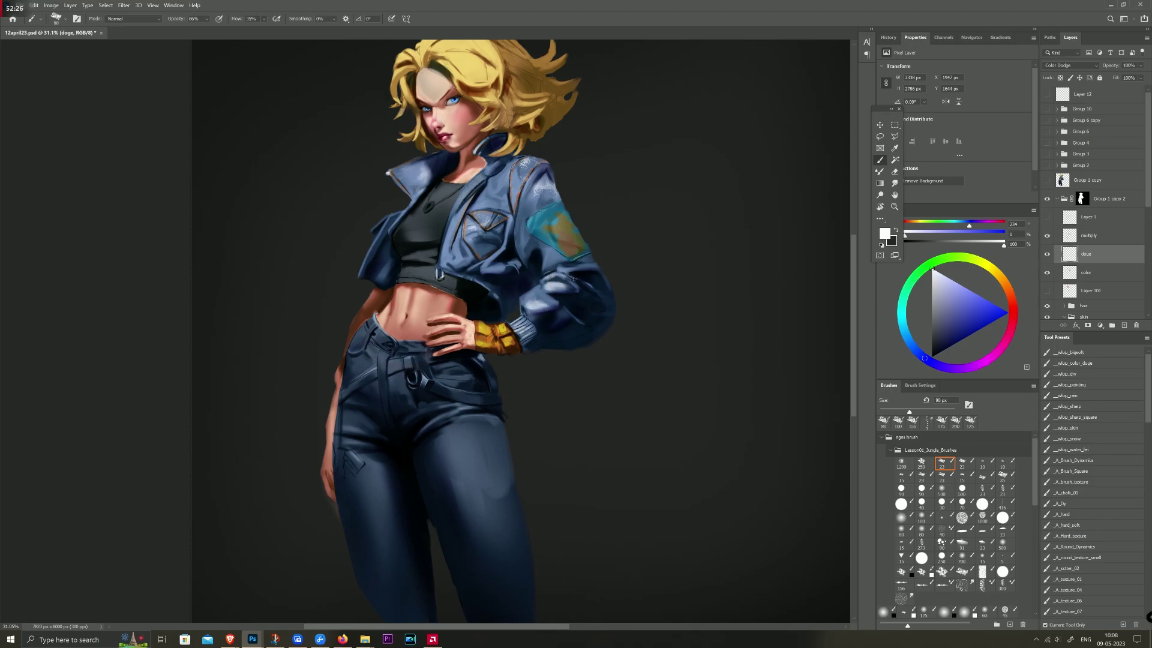
Step: Tone down the too-bright sleeve highlight and switch to the 70 px brush tip
{"action": "key", "text": "e"}
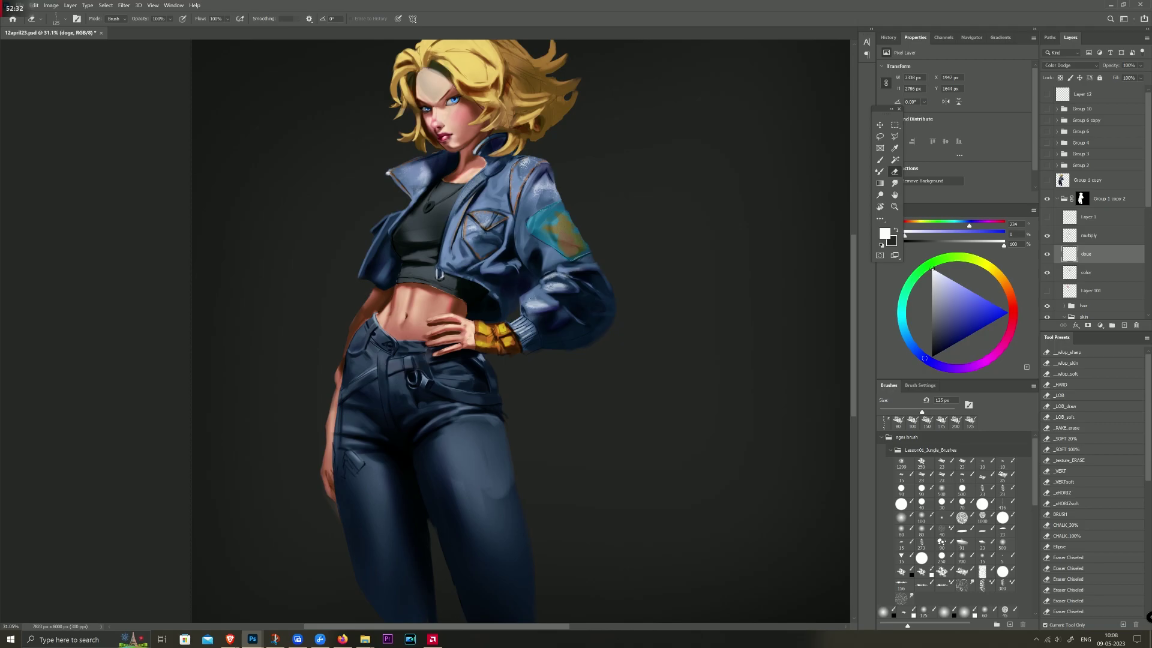
{"action": "key", "text": "b"}
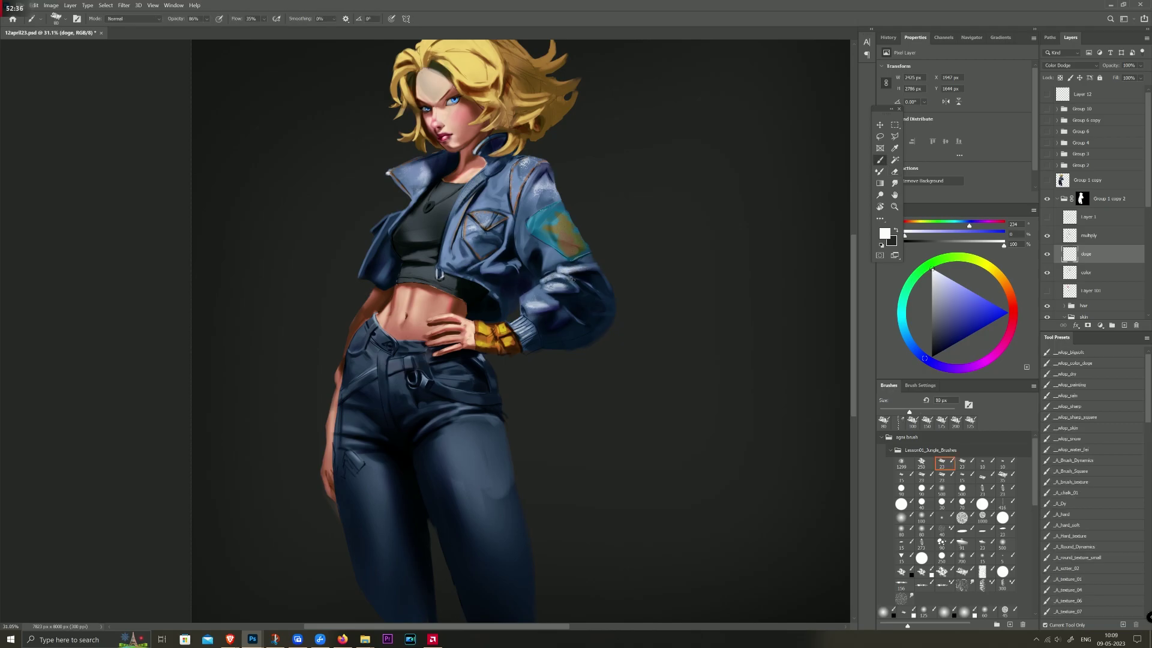
{"action": "key", "text": "e"}
{"action": "mouse_move", "coordinate": [531, 285]}
{"action": "left_mouse_down"}
{"action": "mouse_move", "coordinate": [564, 266]}
{"action": "mouse_move", "coordinate": [537, 283]}
{"action": "left_mouse_up"}
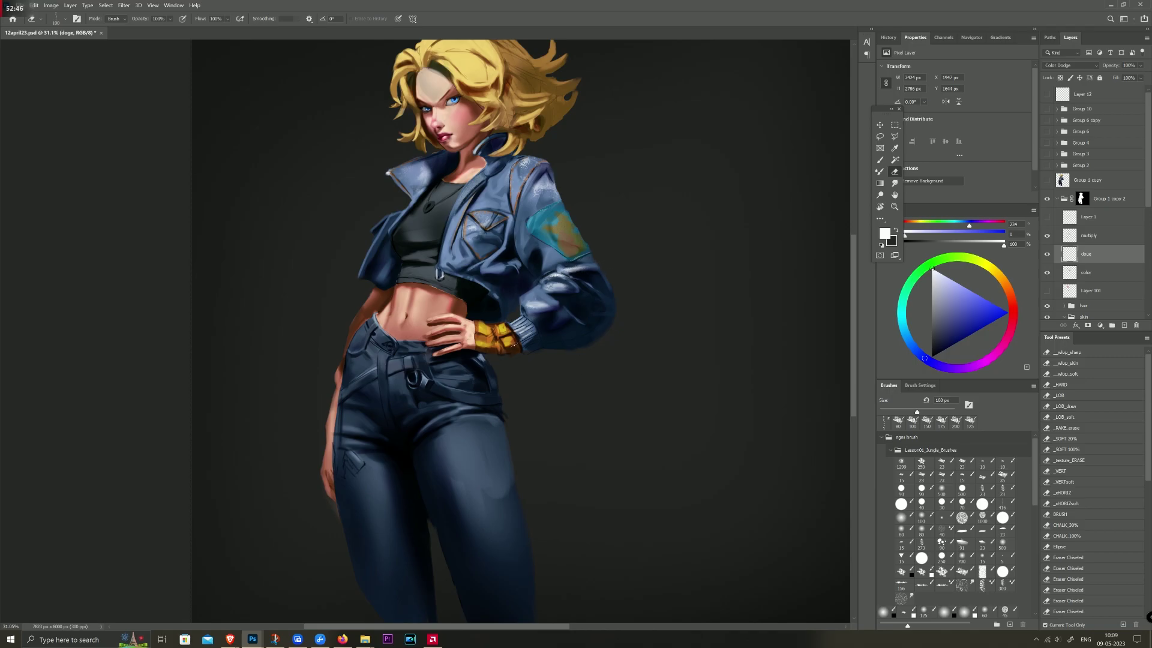
{"action": "key", "text": "b"}
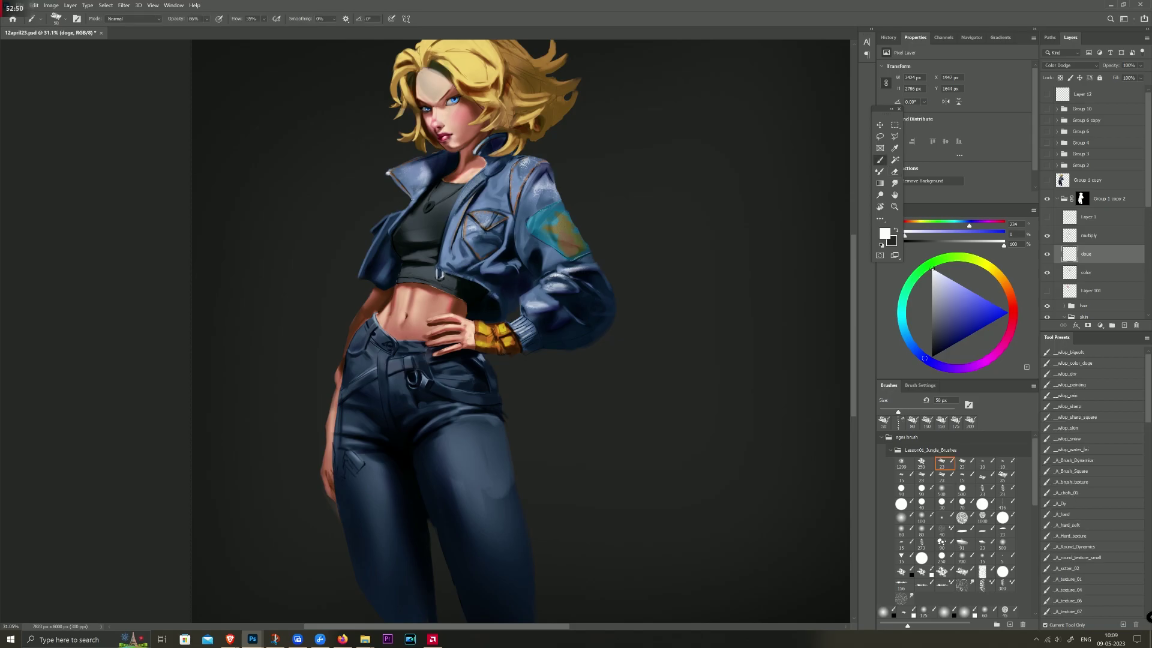
{"action": "key", "text": "e"}
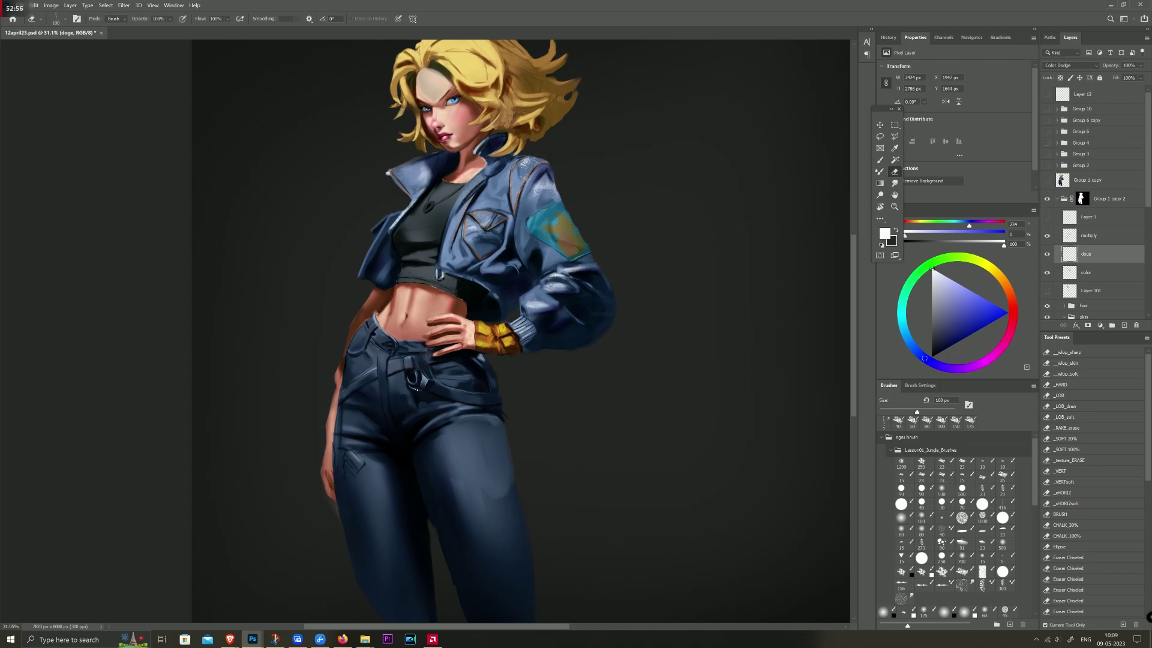
{"action": "key", "text": "b"}
{"action": "left_click", "coordinate": [962, 491]}
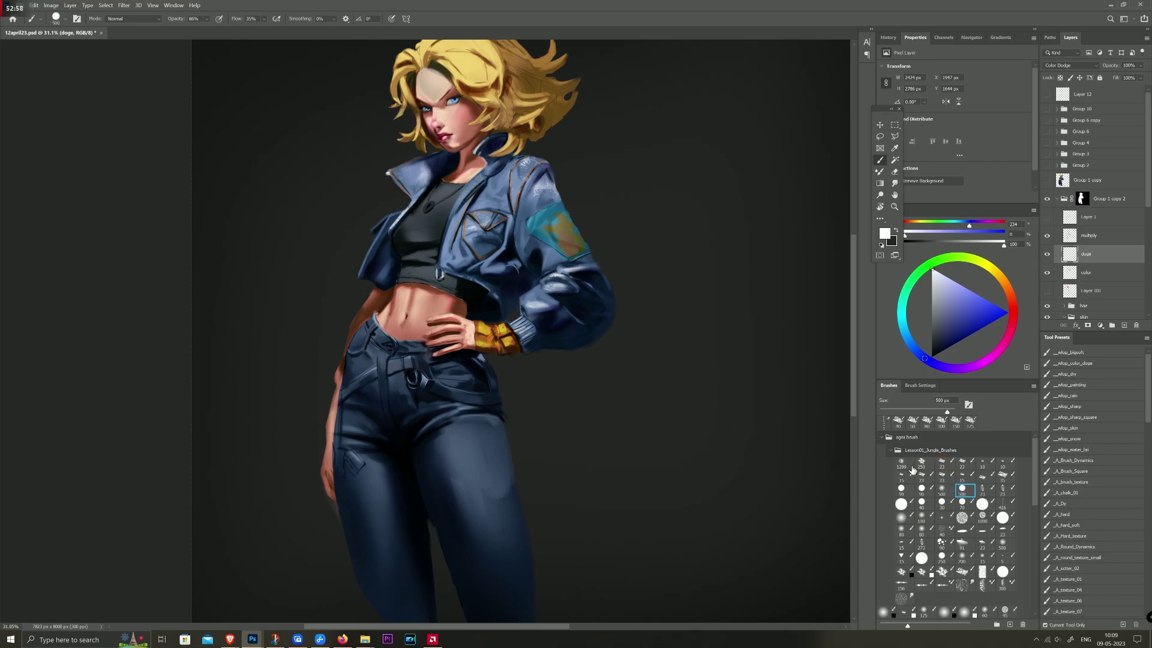
{"action": "left_click", "coordinate": [961, 503]}
{"action": "key", "text": "e"}
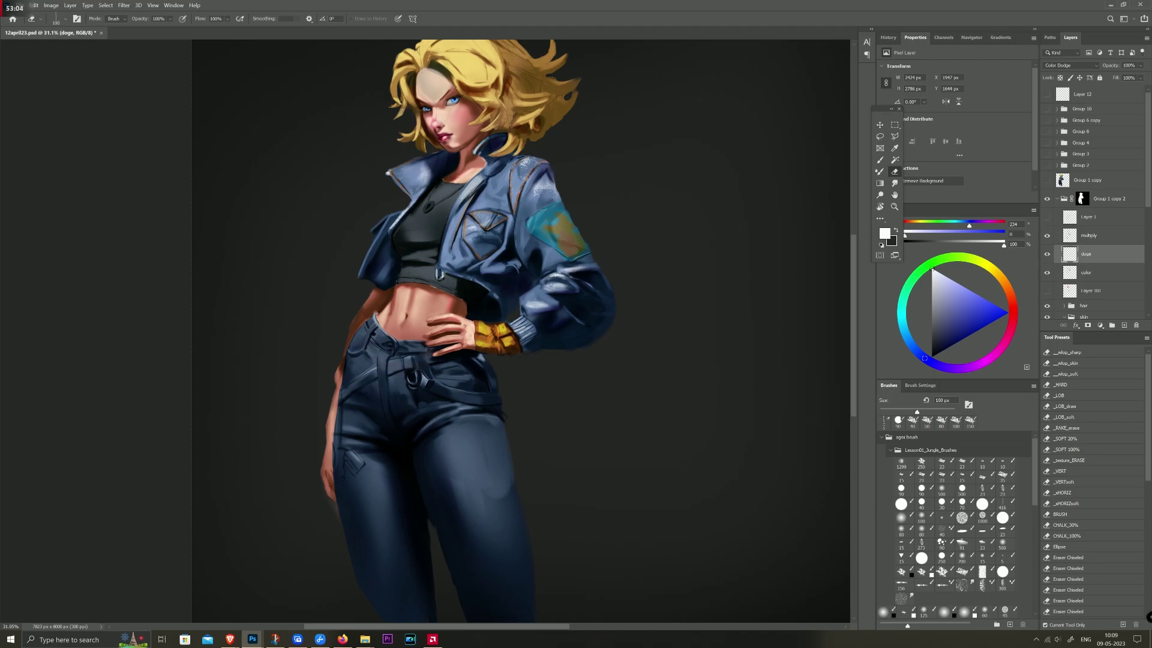
{"action": "key", "text": "b"}
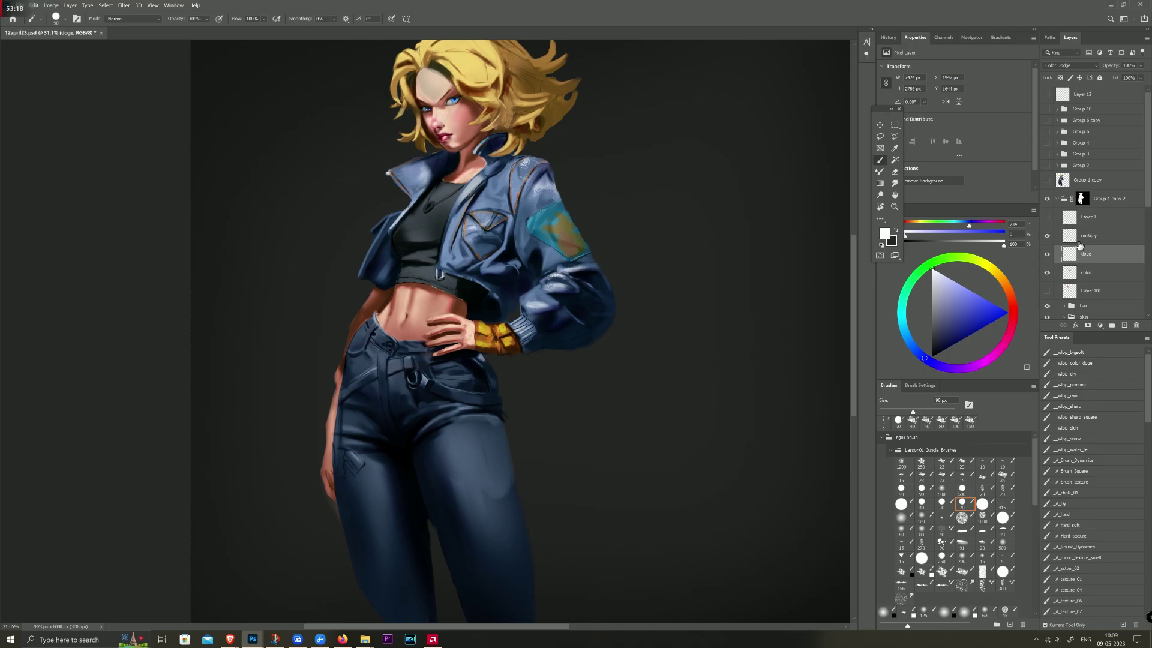
Step: On the multiply layer, use a dark saturated orange at 150 px to erase and refine jacket shading
{"action": "left_click", "coordinate": [1086, 273]}
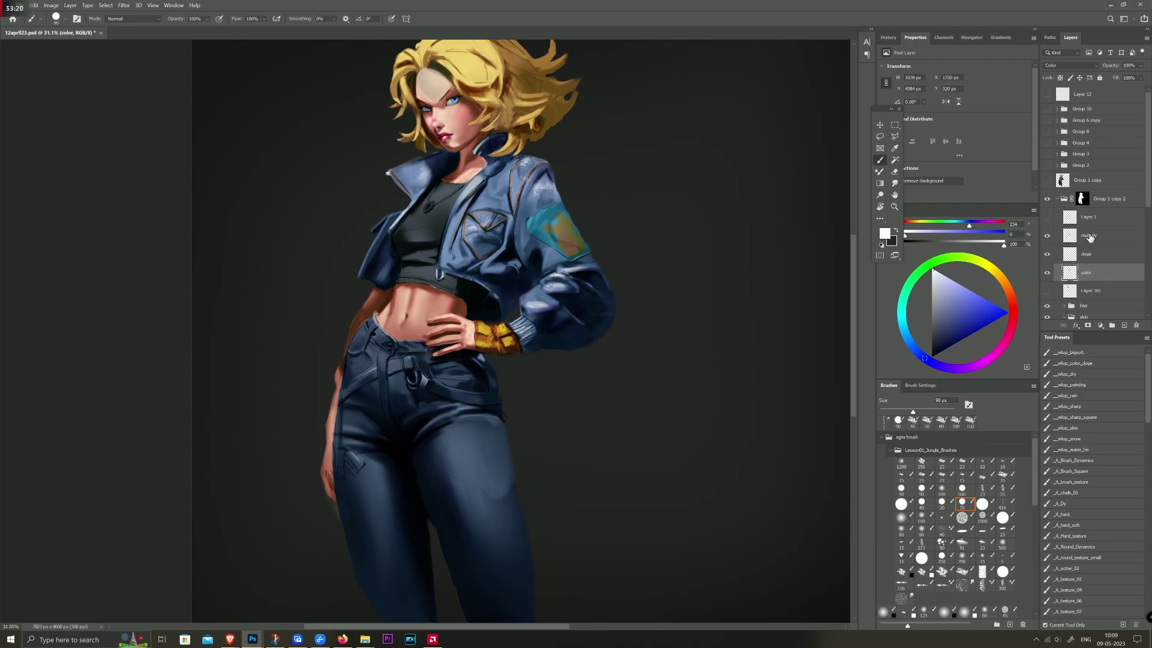
{"action": "left_click", "coordinate": [1090, 236]}
{"action": "left_click", "coordinate": [976, 304]}
{"action": "left_click", "coordinate": [1001, 278]}
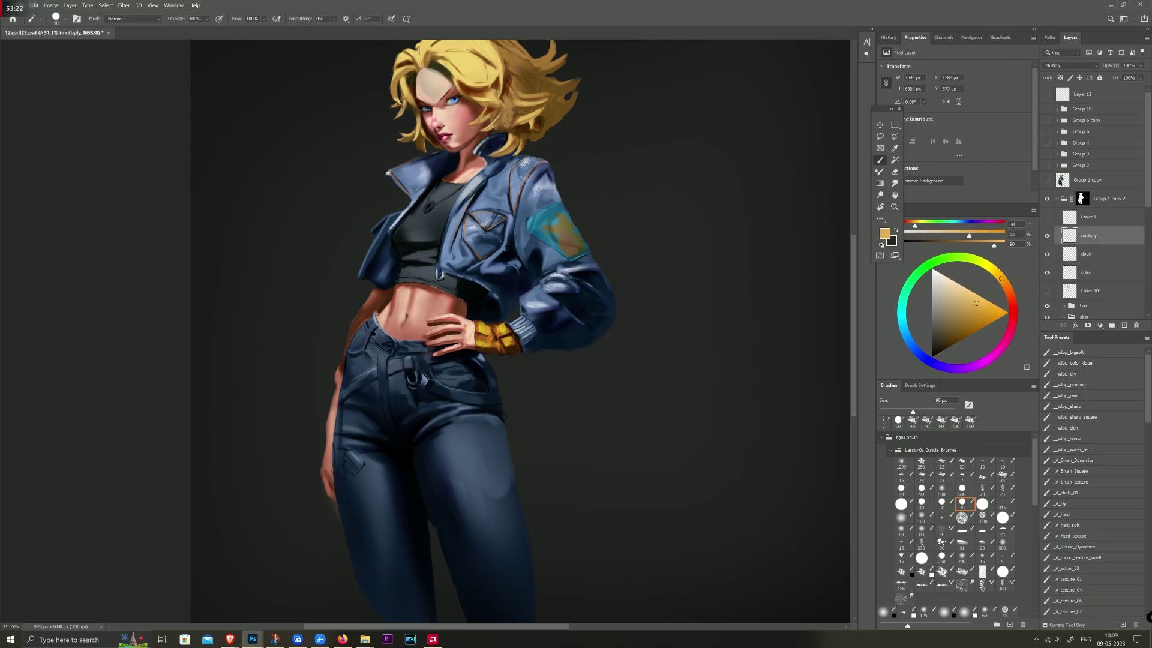
{"action": "key", "text": "bracketright"}
{"action": "key", "text": "bracketright"}
{"action": "key", "text": "bracketright"}
{"action": "left_click", "coordinate": [988, 321]}
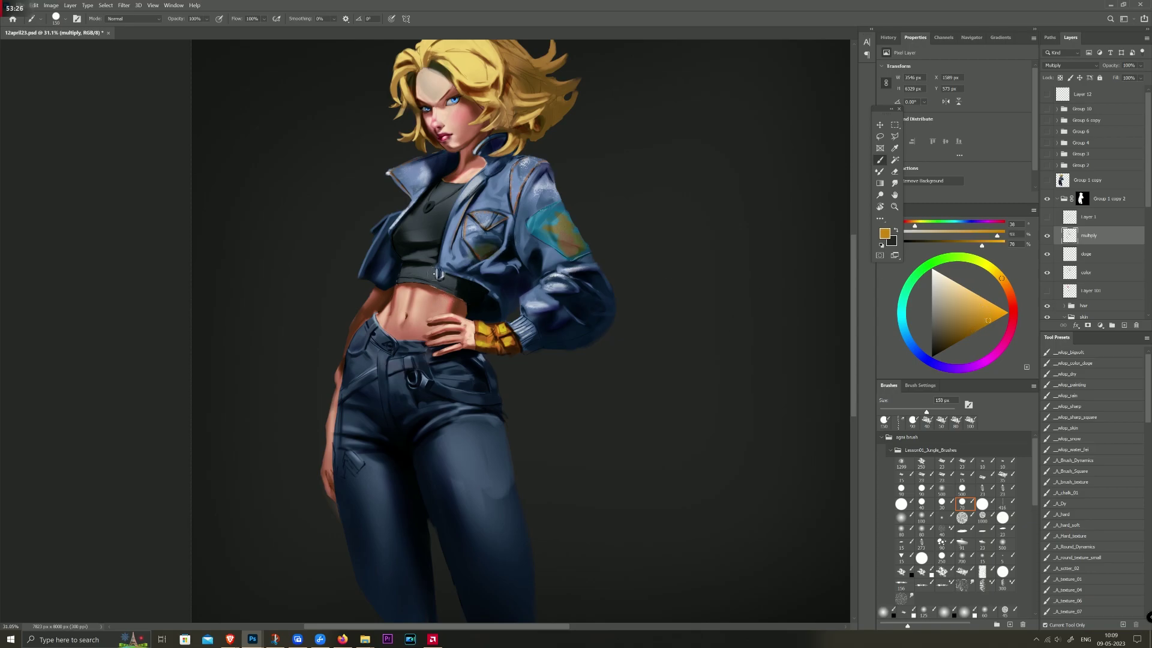
{"action": "key", "text": "e"}
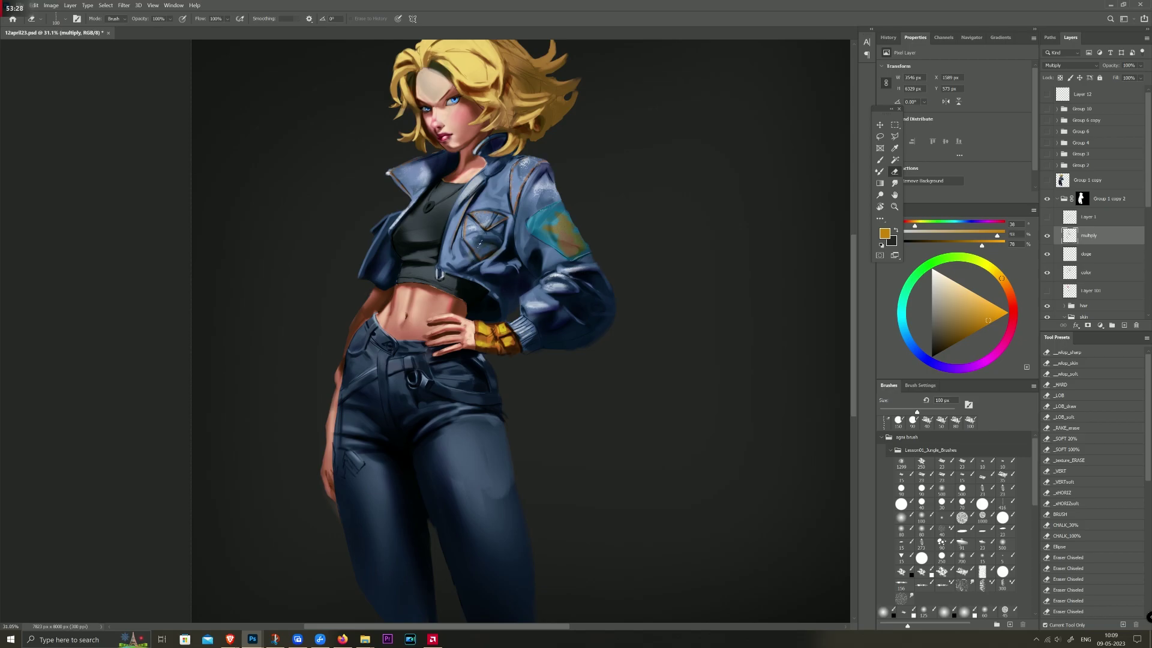
{"action": "left_click_drag", "start_coordinate": [491, 252], "coordinate": [469, 251]}
{"action": "key", "text": "i"}
{"action": "left_click", "coordinate": [514, 337]}
{"action": "key", "text": "b"}
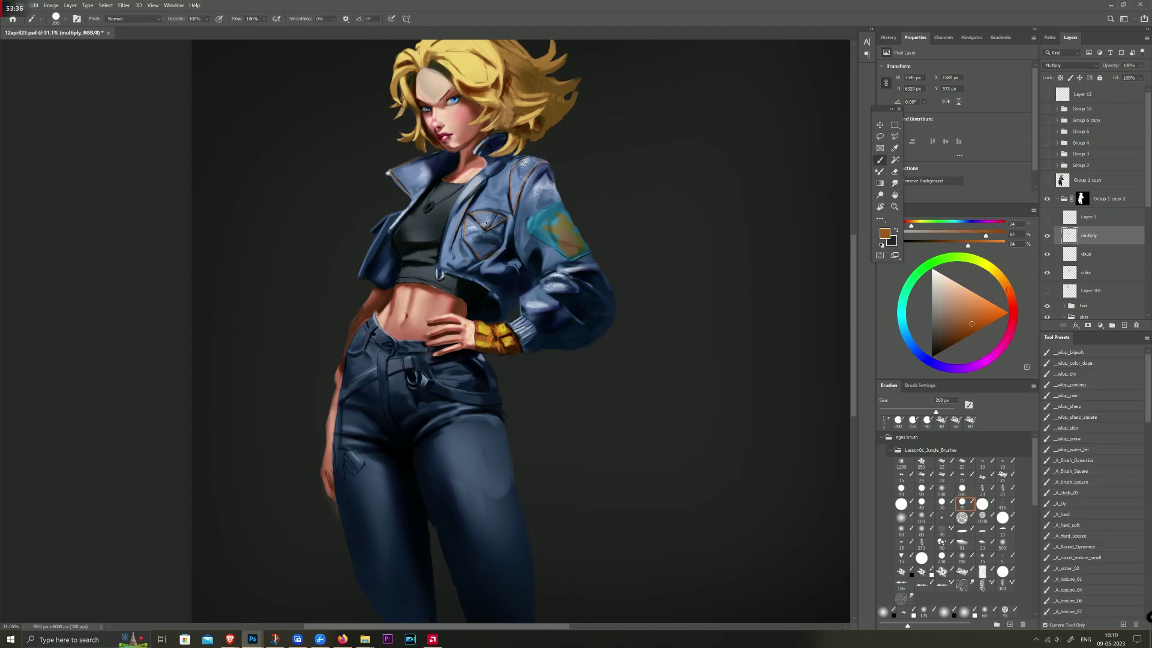
{"action": "key", "text": "e"}
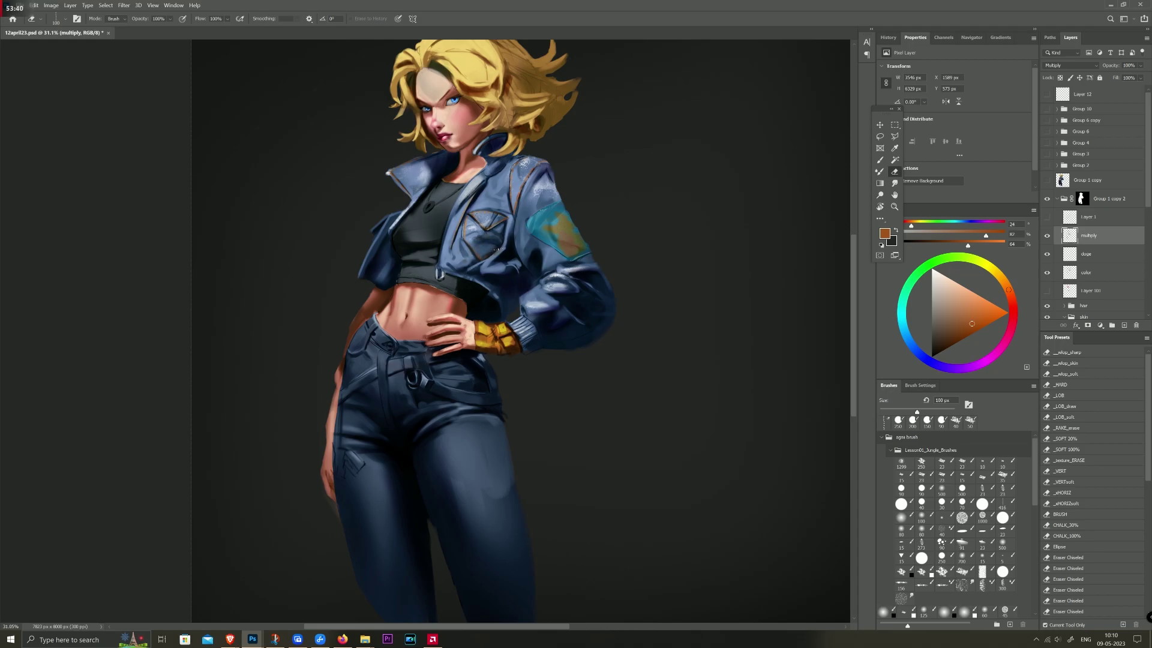
Step: On the color layer, paint and lightly erase a touch on the jacket at 100 px, ending with blue selected
{"action": "left_click", "coordinate": [1080, 273]}
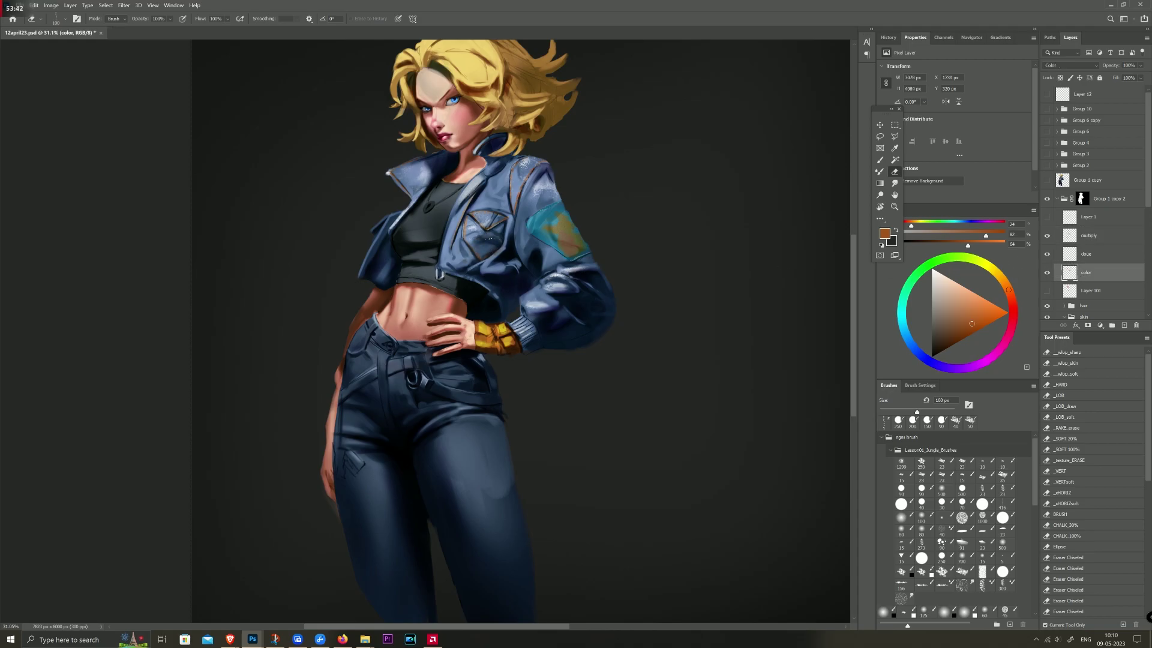
{"action": "key", "text": "b"}
{"action": "key", "text": "b"}
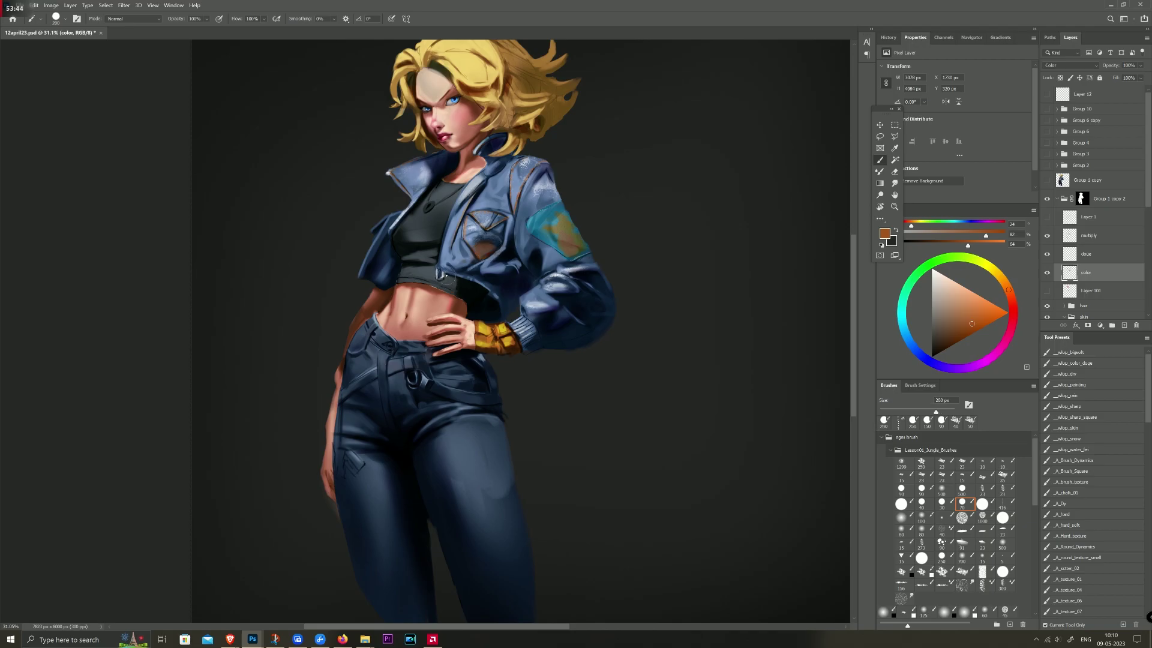
{"action": "key", "text": "e"}
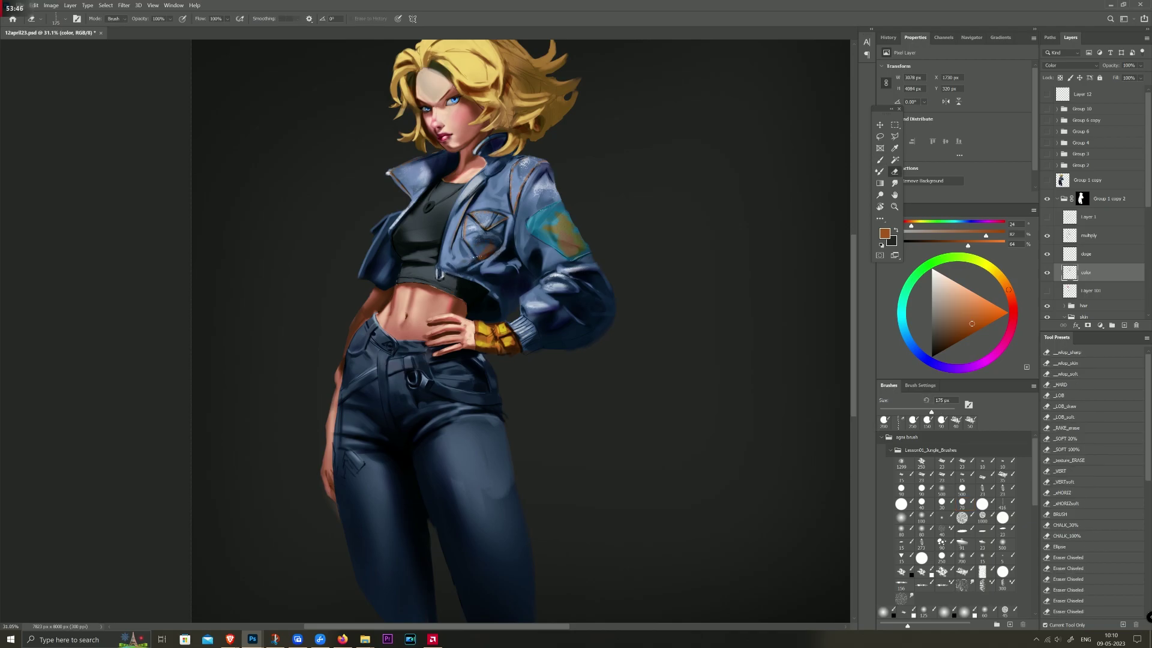
{"action": "key", "text": "b"}
{"action": "left_click_drag", "start_coordinate": [482, 216], "coordinate": [491, 219]}
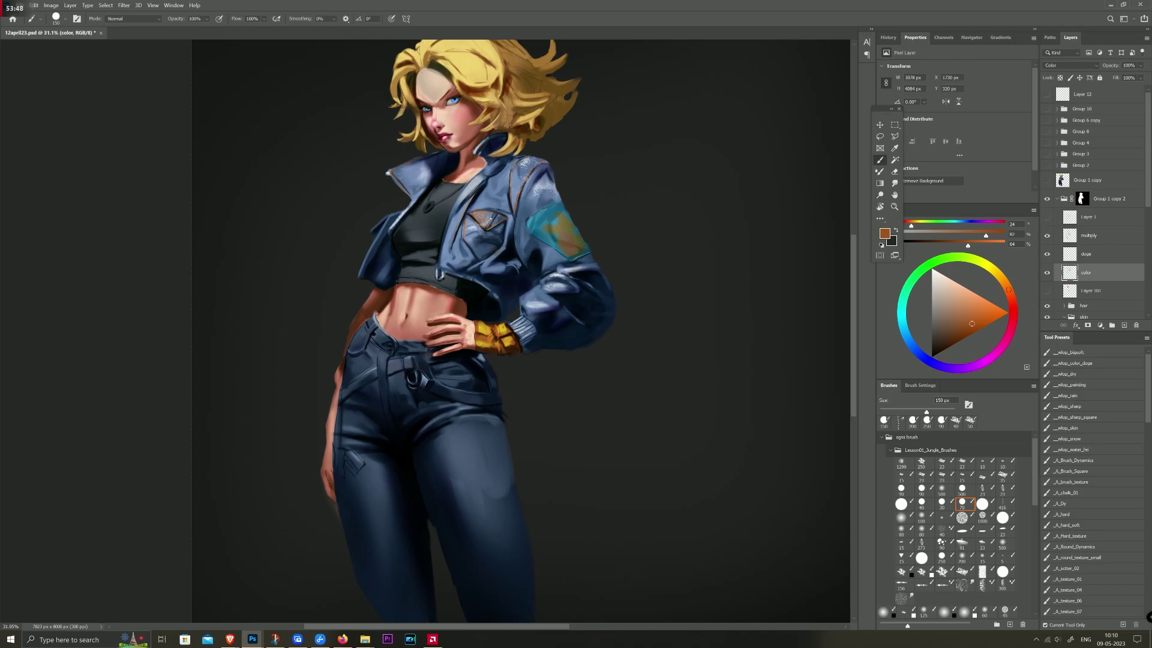
{"action": "key", "text": "bracketleft"}
{"action": "key", "text": "bracketleft"}
{"action": "key", "text": "e"}
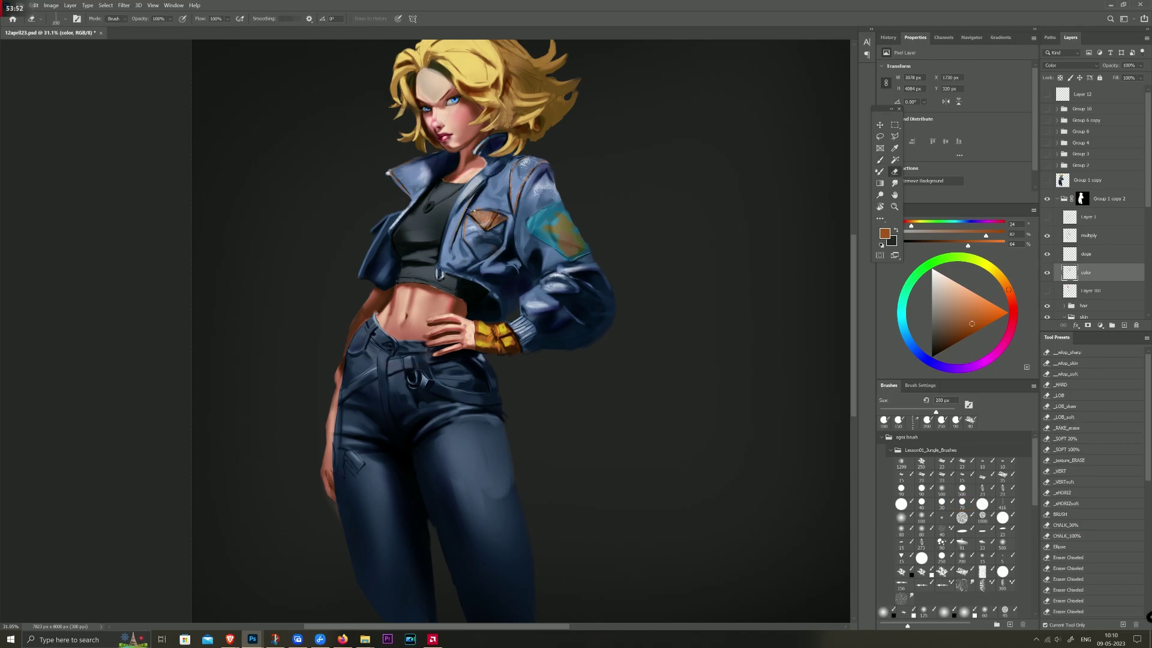
{"action": "left_click_drag", "start_coordinate": [474, 210], "coordinate": [496, 208]}
{"action": "key", "text": "b"}
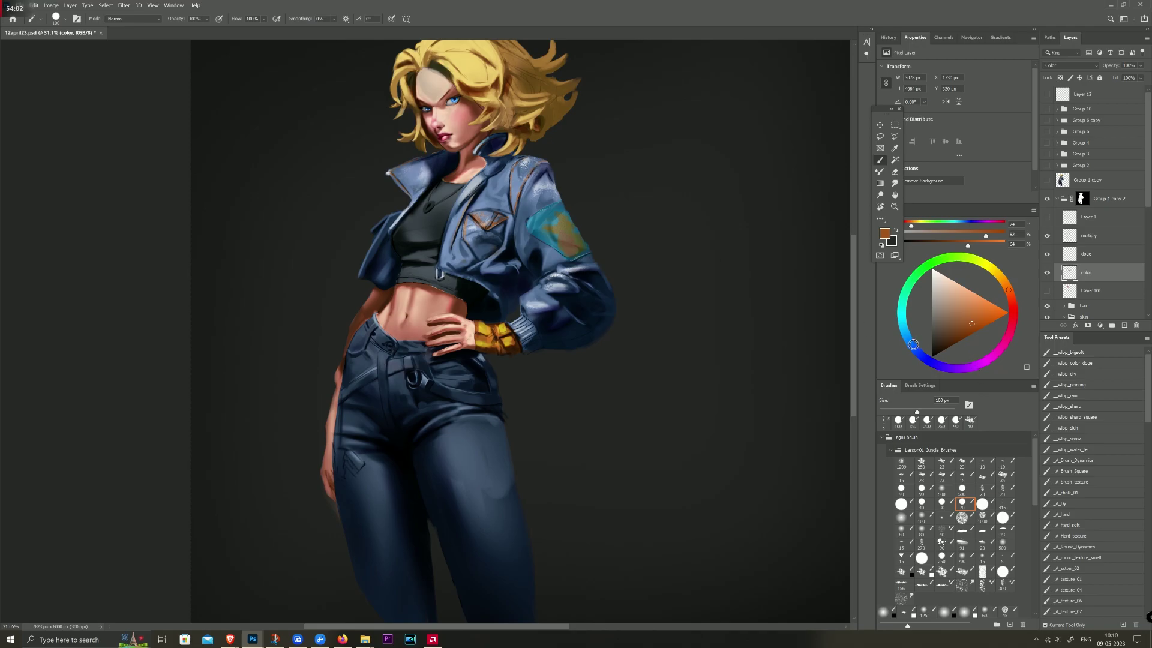
{"action": "left_click", "coordinate": [909, 338]}
Step: Add a new Hard Light layer above the color layer and choose a dark orange
{"action": "left_click", "coordinate": [1124, 325]}
{"action": "left_click", "coordinate": [1071, 65]}
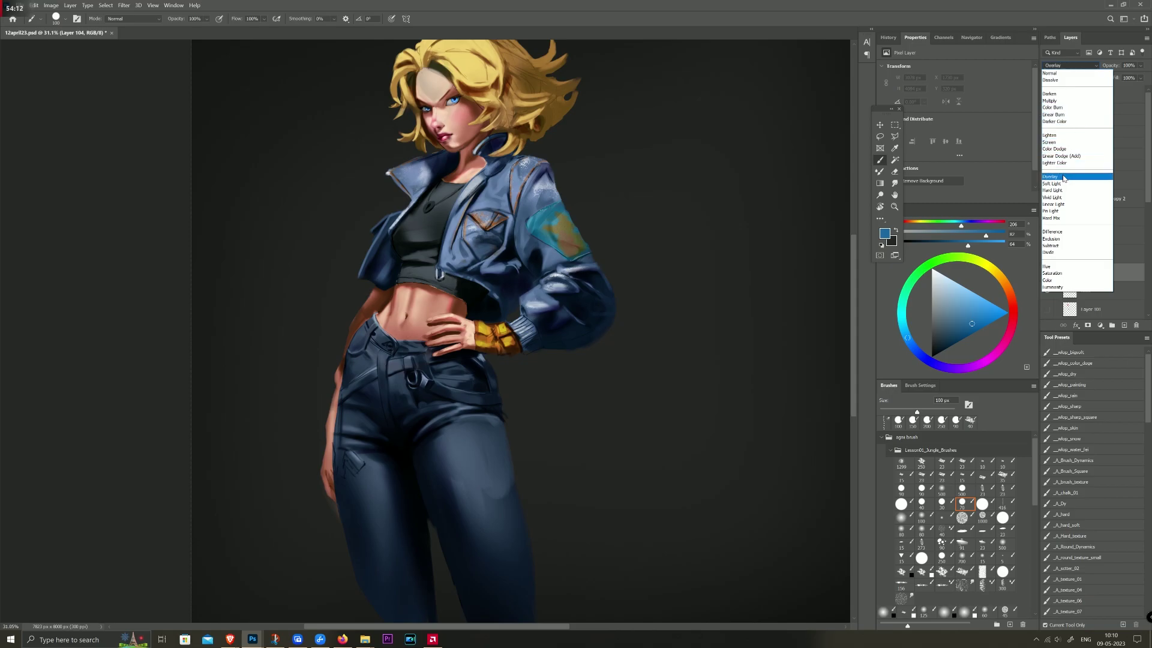
{"action": "left_click", "coordinate": [1061, 191]}
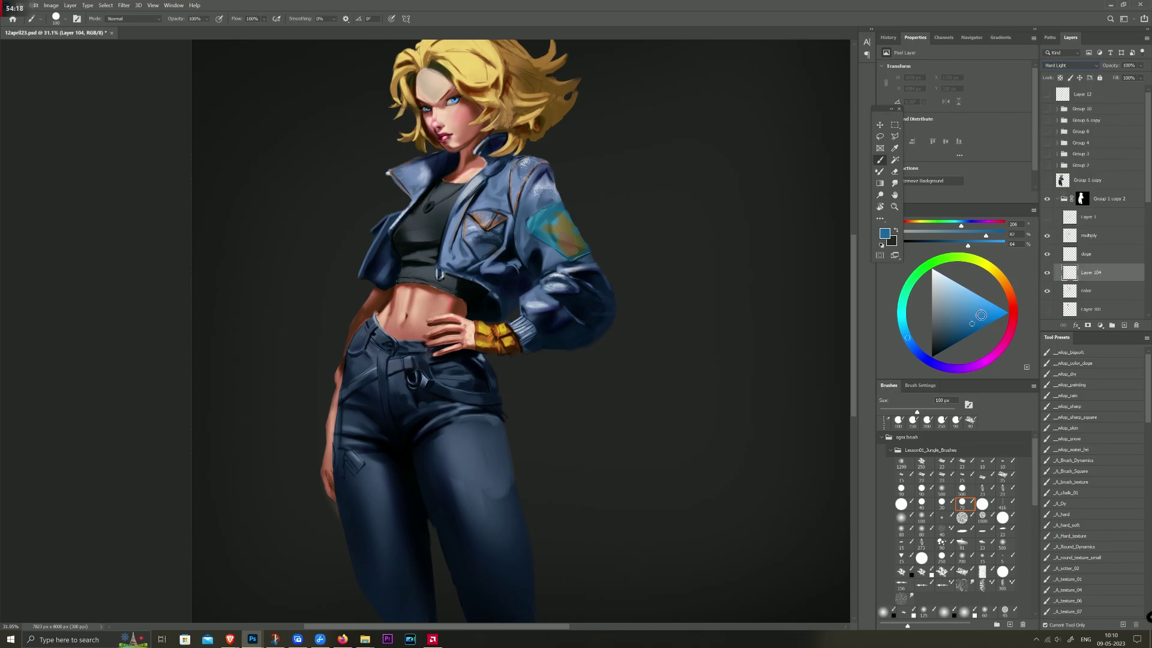
{"action": "left_click", "coordinate": [971, 296]}
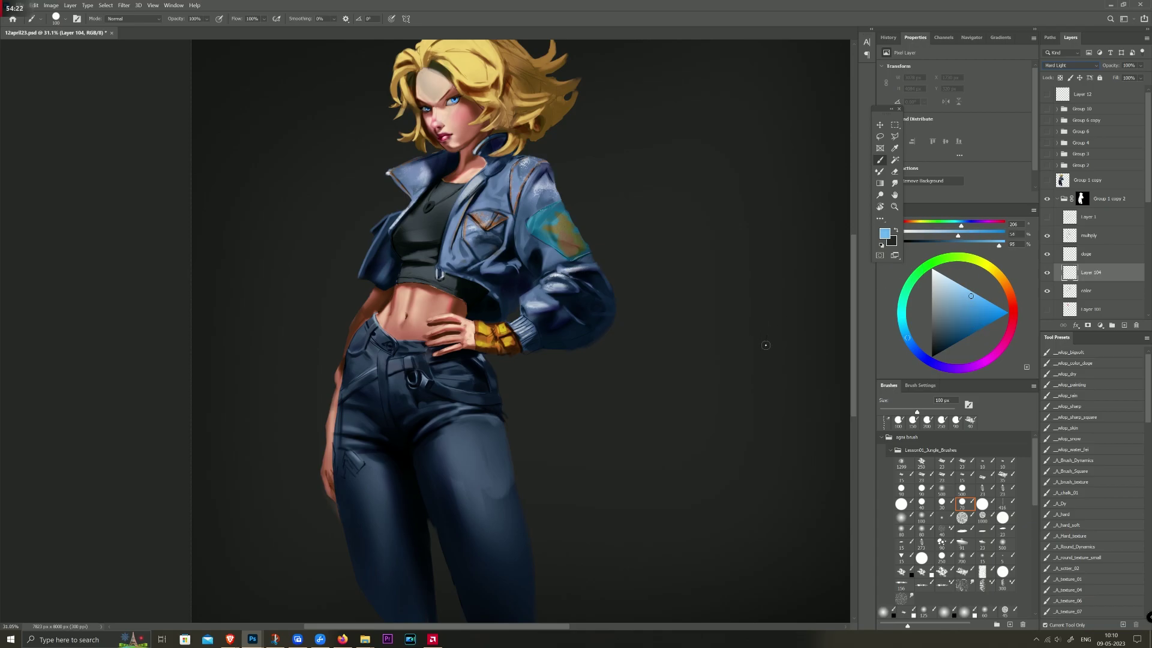
{"action": "left_click", "coordinate": [1000, 277]}
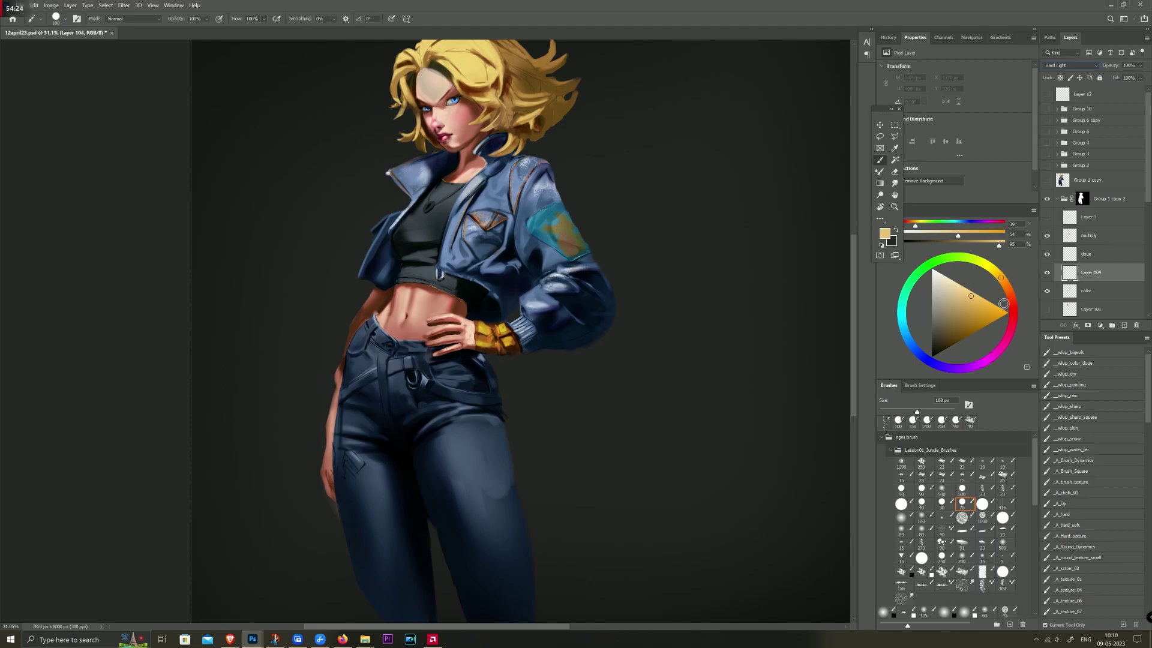
{"action": "left_click", "coordinate": [971, 317]}
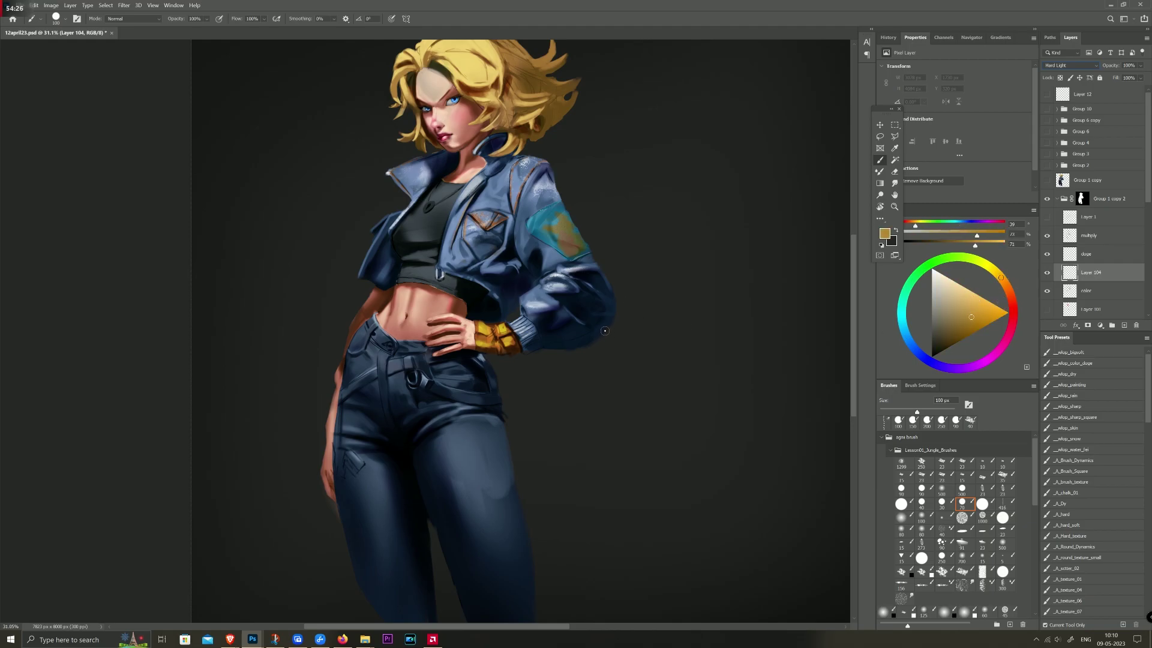
Step: Paint a 200 px red-orange glow along the sleeve edge and elbow, trimming it with the eraser
{"action": "key", "text": "bracketright"}
{"action": "key", "text": "bracketright"}
{"action": "key", "text": "bracketright"}
{"action": "key", "text": "bracketright"}
{"action": "key", "text": "bracketright"}
{"action": "left_click_drag", "start_coordinate": [591, 329], "coordinate": [618, 315]}
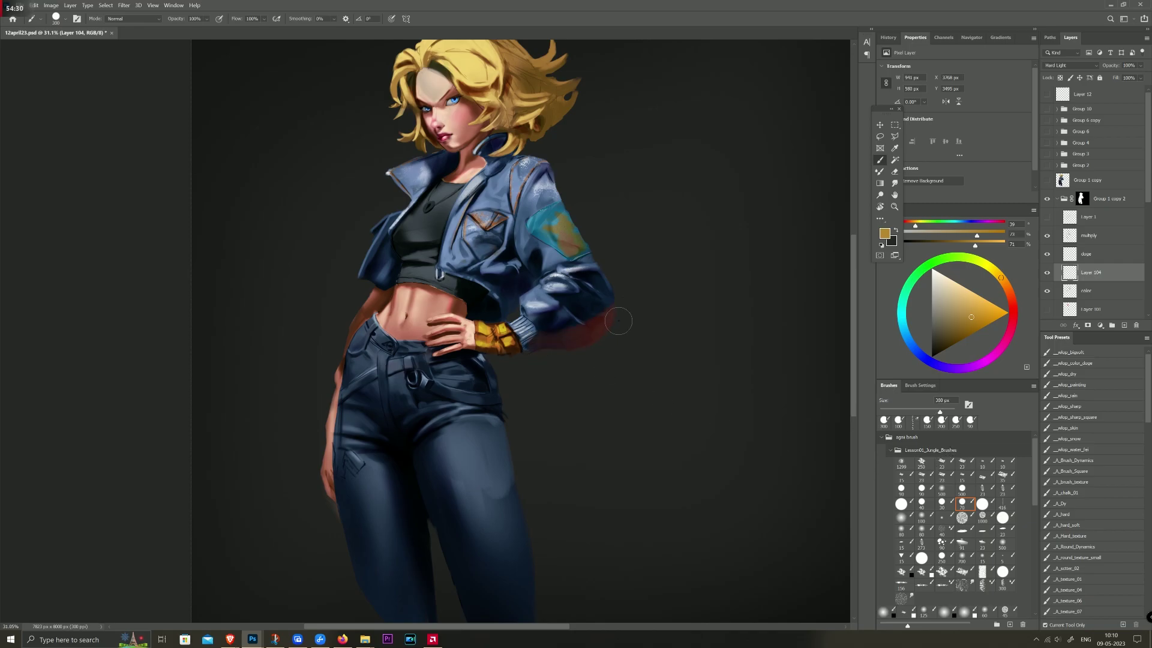
{"action": "left_click_drag", "start_coordinate": [552, 354], "coordinate": [620, 283]}
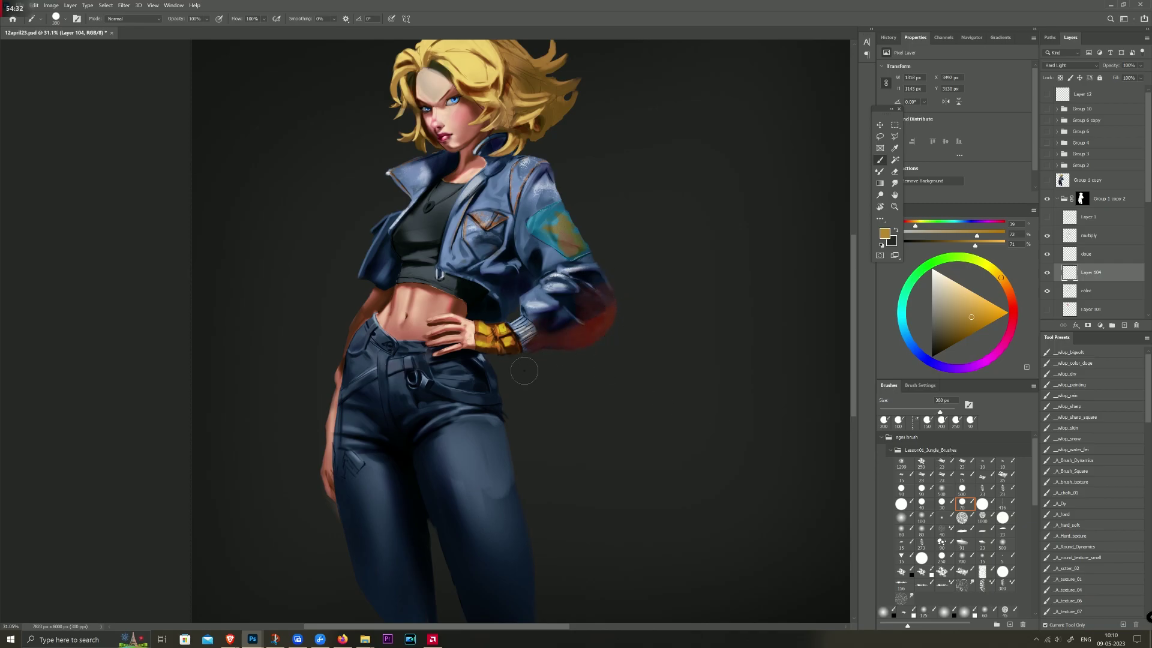
{"action": "key", "text": "e"}
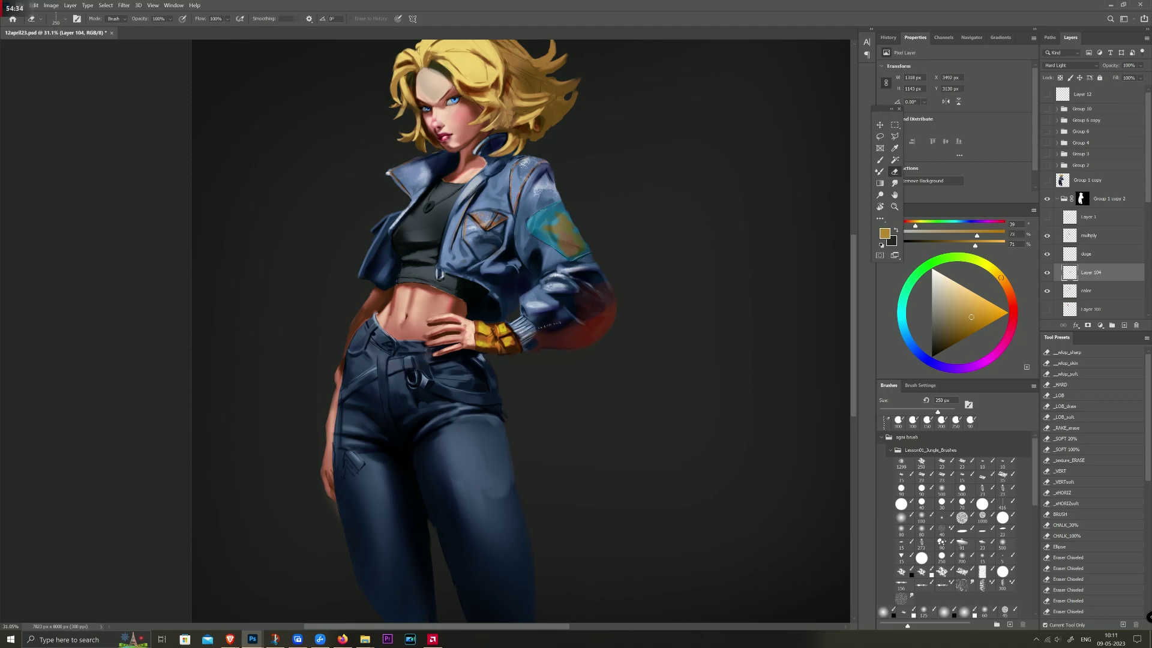
{"action": "mouse_move", "coordinate": [573, 331]}
{"action": "left_mouse_down"}
{"action": "mouse_move", "coordinate": [583, 315]}
{"action": "mouse_move", "coordinate": [562, 330]}
{"action": "left_mouse_up"}
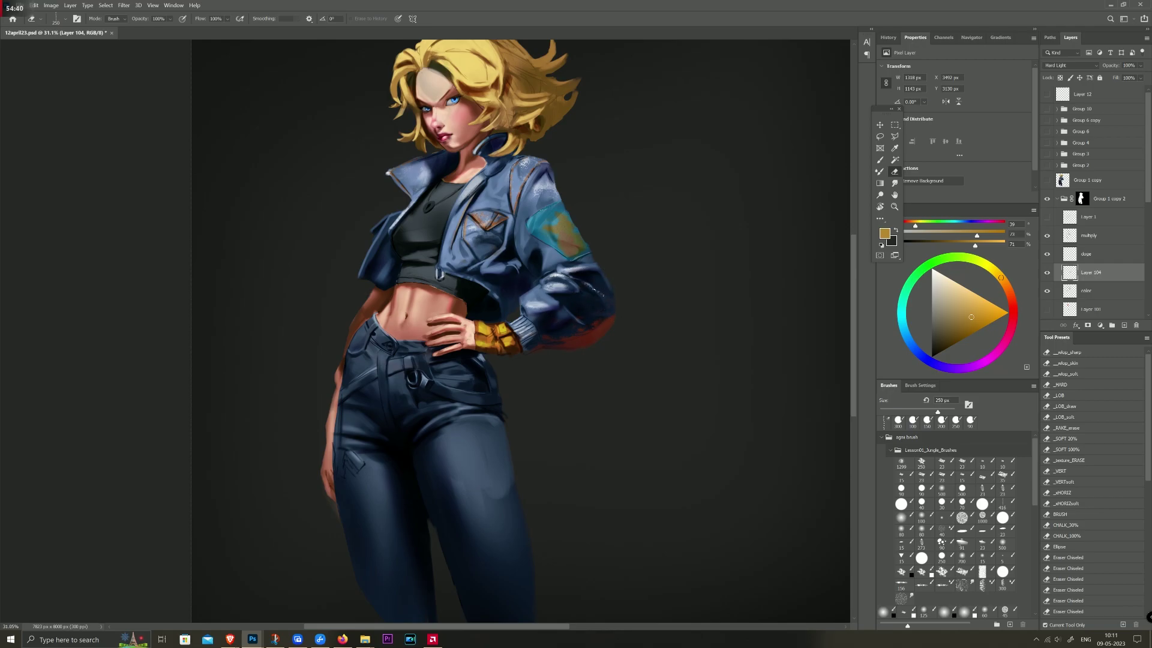
{"action": "key", "text": "b"}
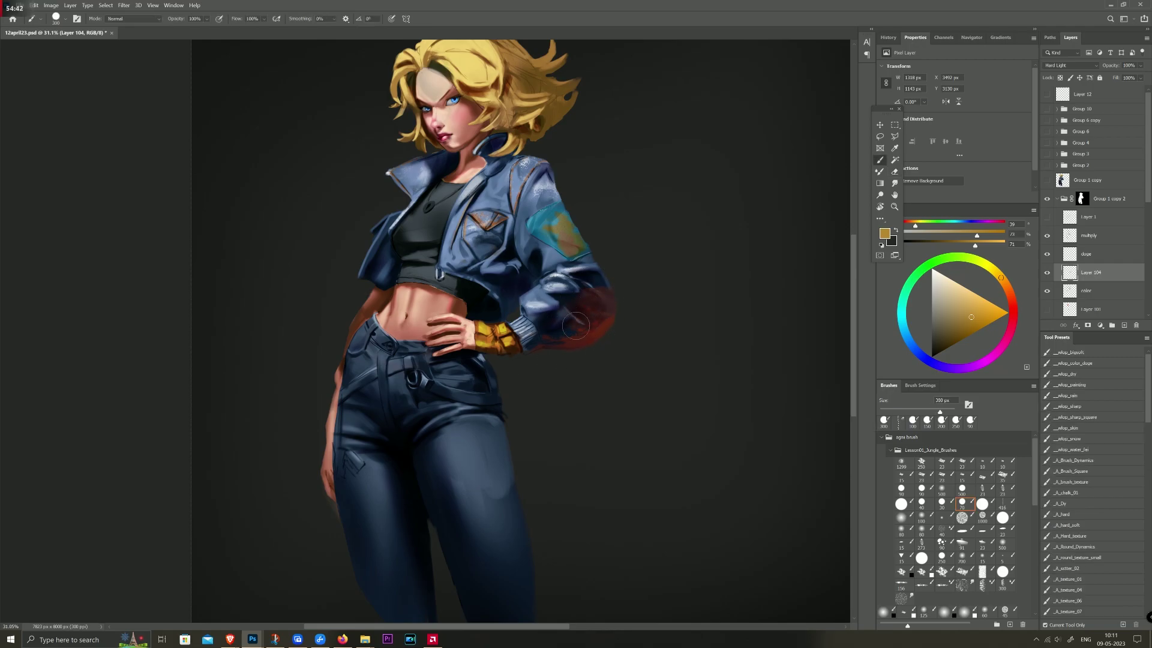
{"action": "left_click_drag", "start_coordinate": [575, 330], "coordinate": [591, 318]}
{"action": "key", "text": "e"}
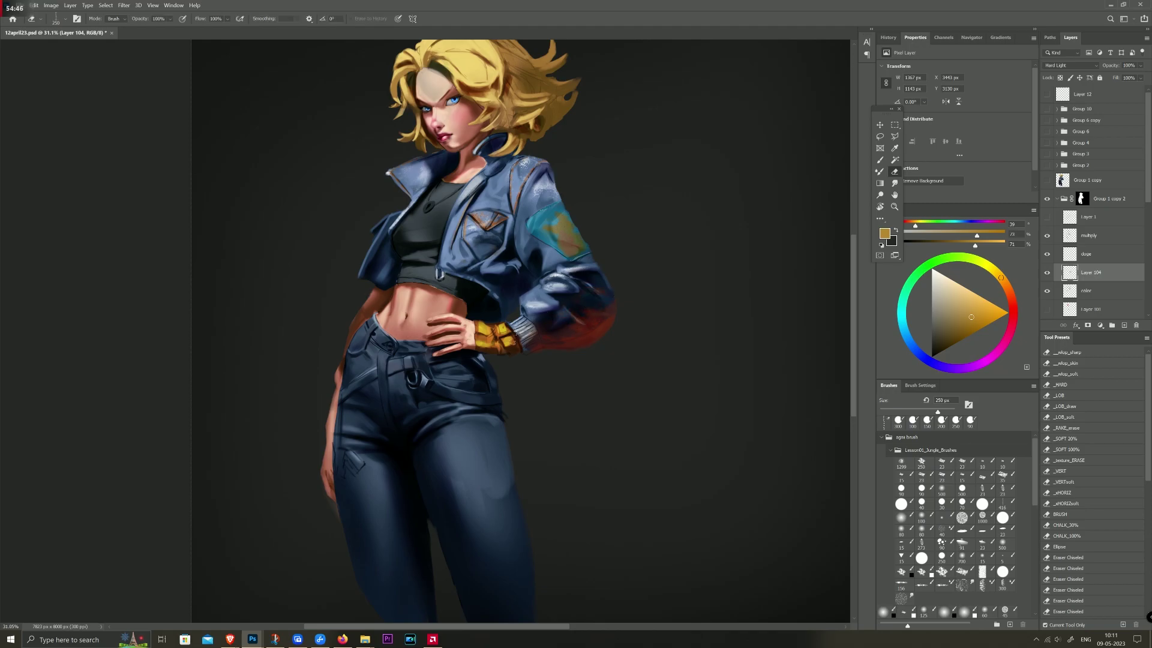
{"action": "scroll", "coordinate": [516, 331], "scroll_direction": "down", "scroll_amount": 3}
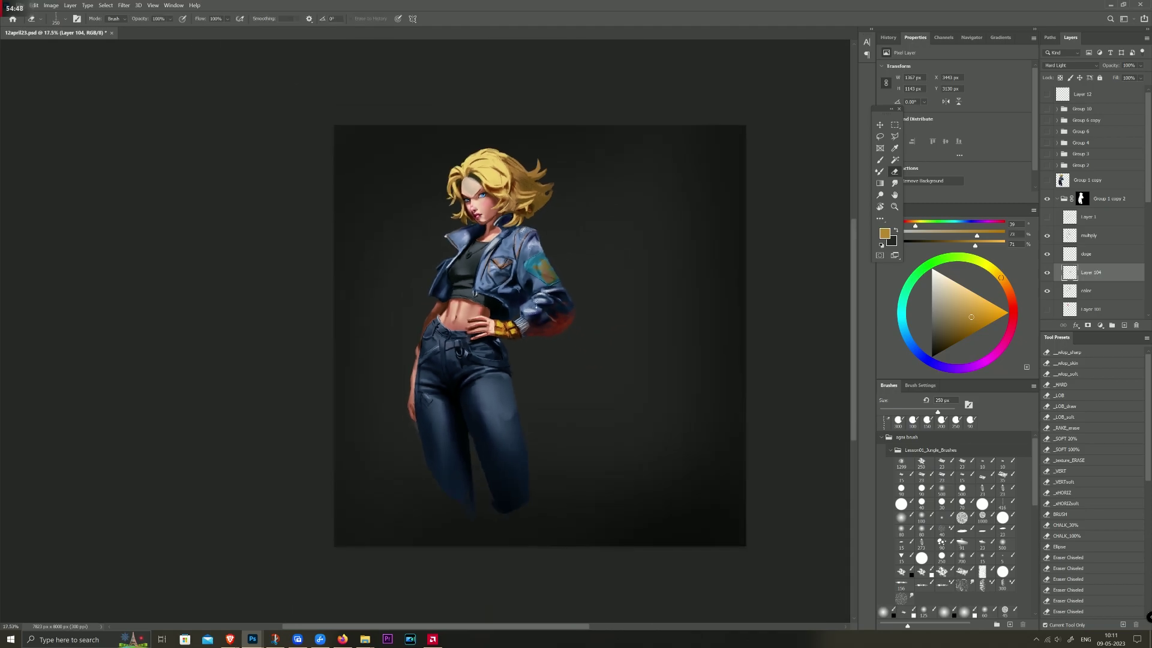
{"action": "scroll", "coordinate": [535, 306], "scroll_direction": "up", "scroll_amount": 2}
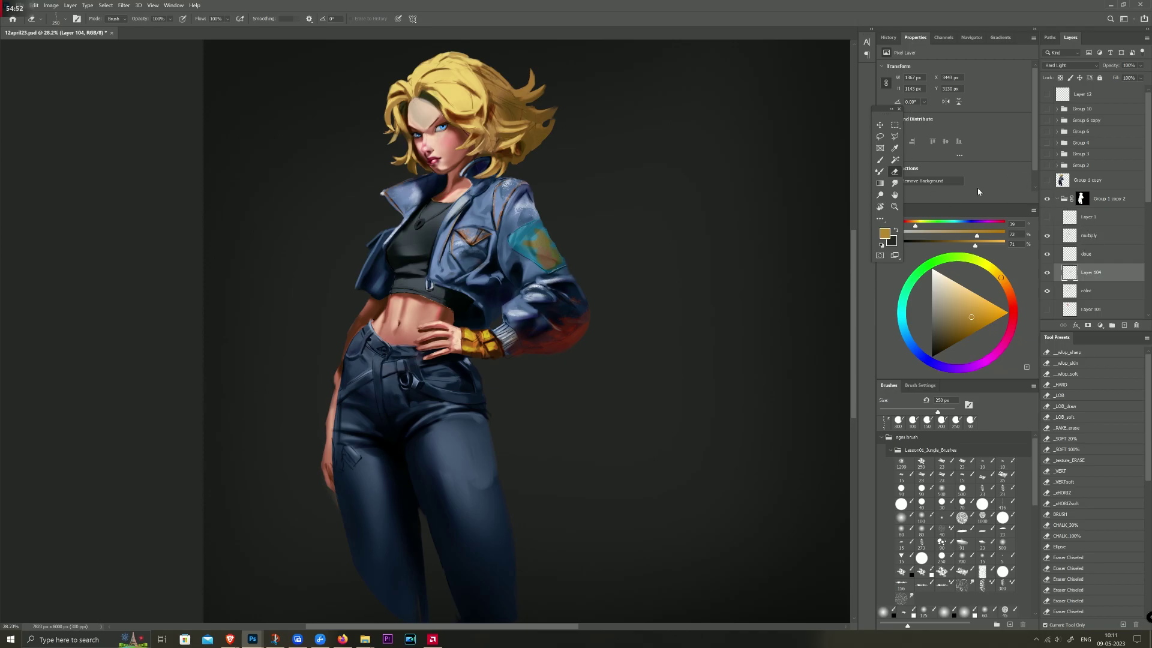
{"action": "key", "text": "ctrl+u"}
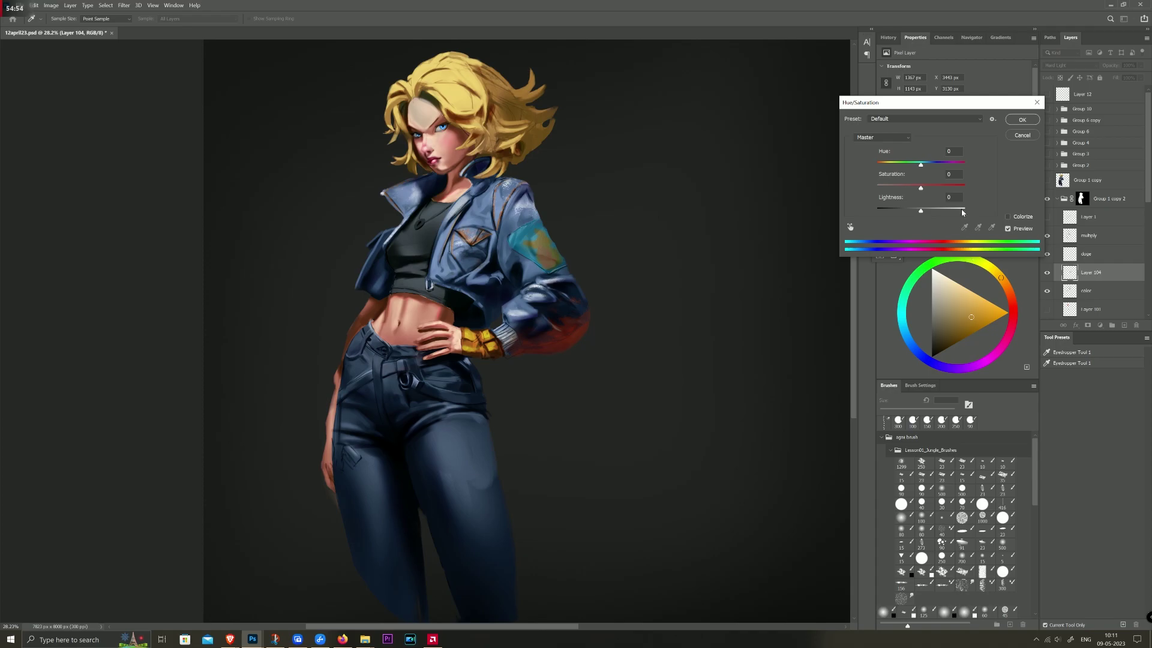
Step: Shift the glow's hue toward green with Hue/Saturation and set Layer 104 to Hard Light
{"action": "left_click_drag", "start_coordinate": [922, 165], "coordinate": [944, 165]}
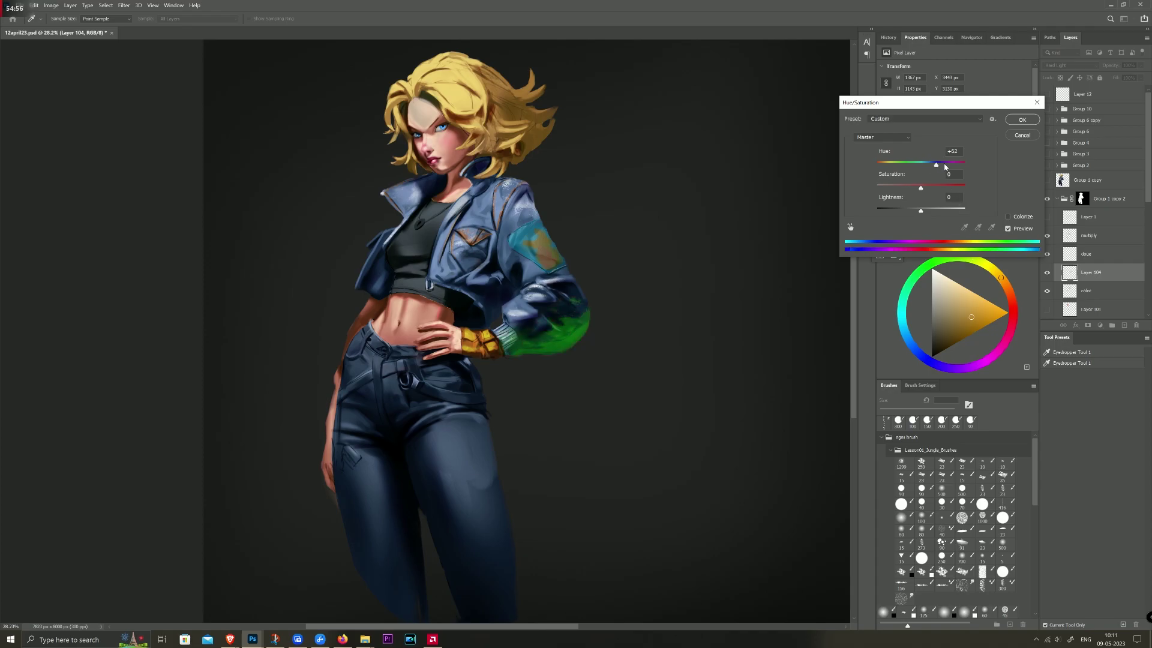
{"action": "mouse_move", "coordinate": [923, 165]}
{"action": "left_mouse_down"}
{"action": "mouse_move", "coordinate": [871, 162]}
{"action": "mouse_move", "coordinate": [930, 169]}
{"action": "left_mouse_up"}
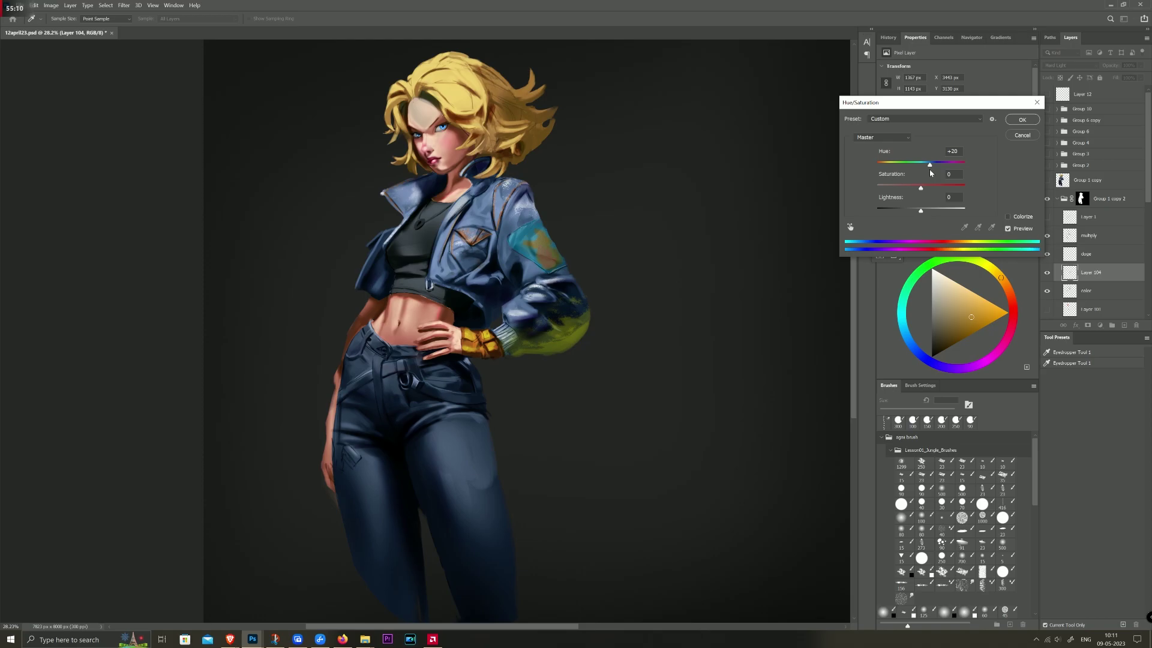
{"action": "left_click_drag", "start_coordinate": [930, 169], "coordinate": [954, 176]}
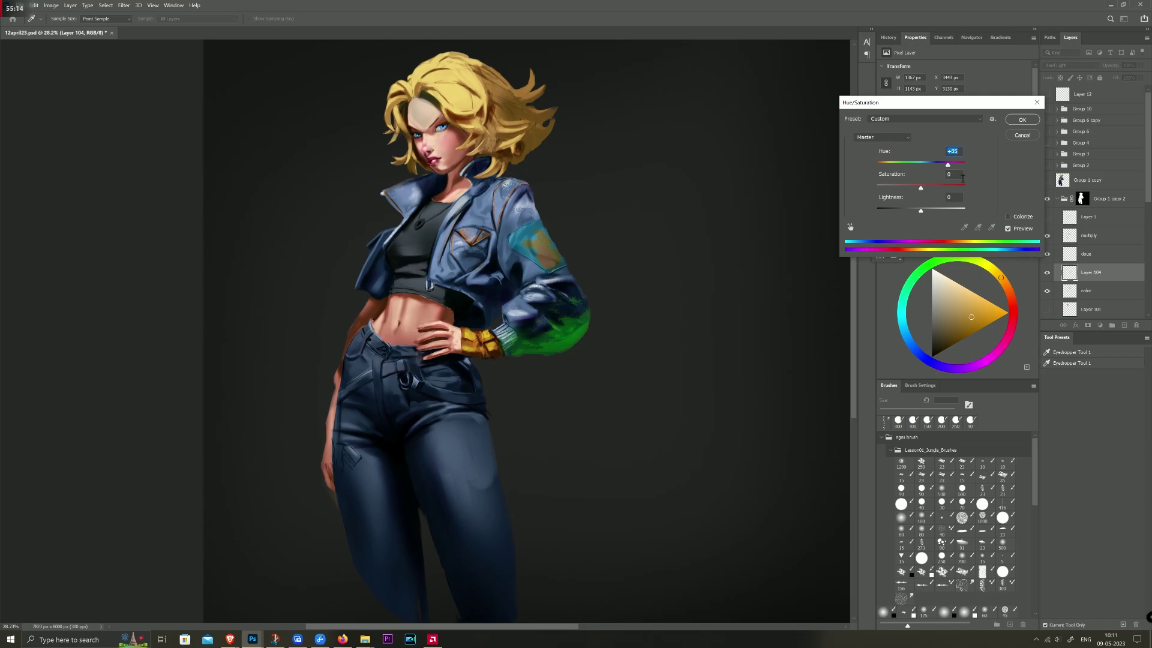
{"action": "left_click", "coordinate": [961, 177]}
{"action": "left_click", "coordinate": [1028, 123]}
{"action": "key", "text": "e"}
{"action": "left_click", "coordinate": [1070, 65]}
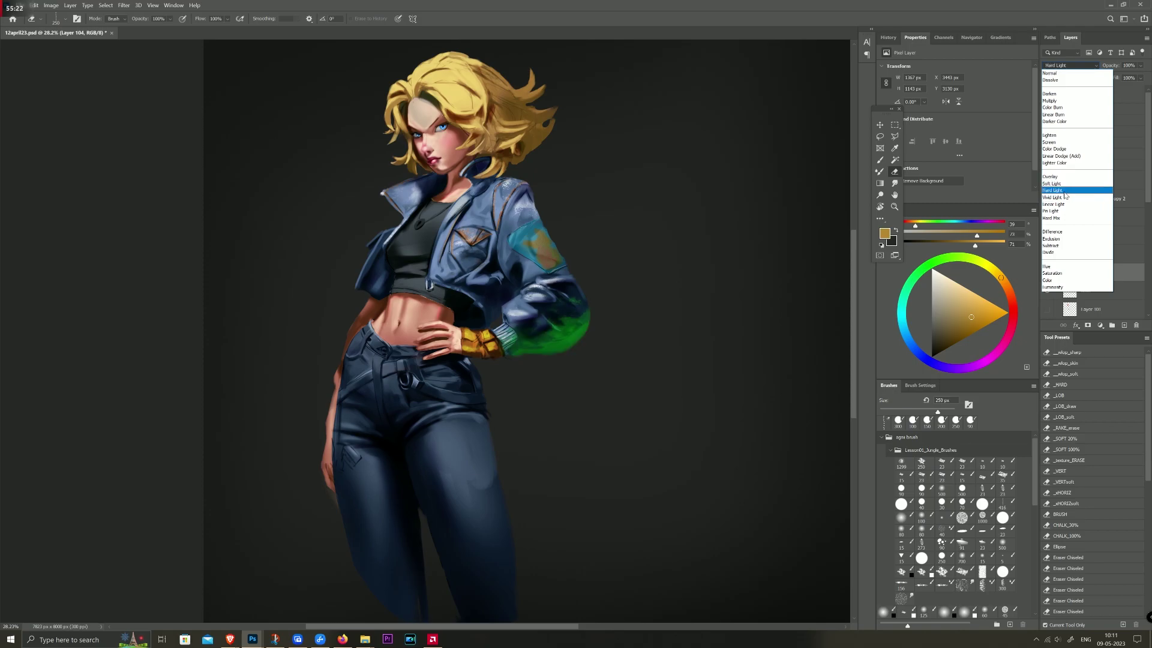
{"action": "left_click", "coordinate": [1061, 191]}
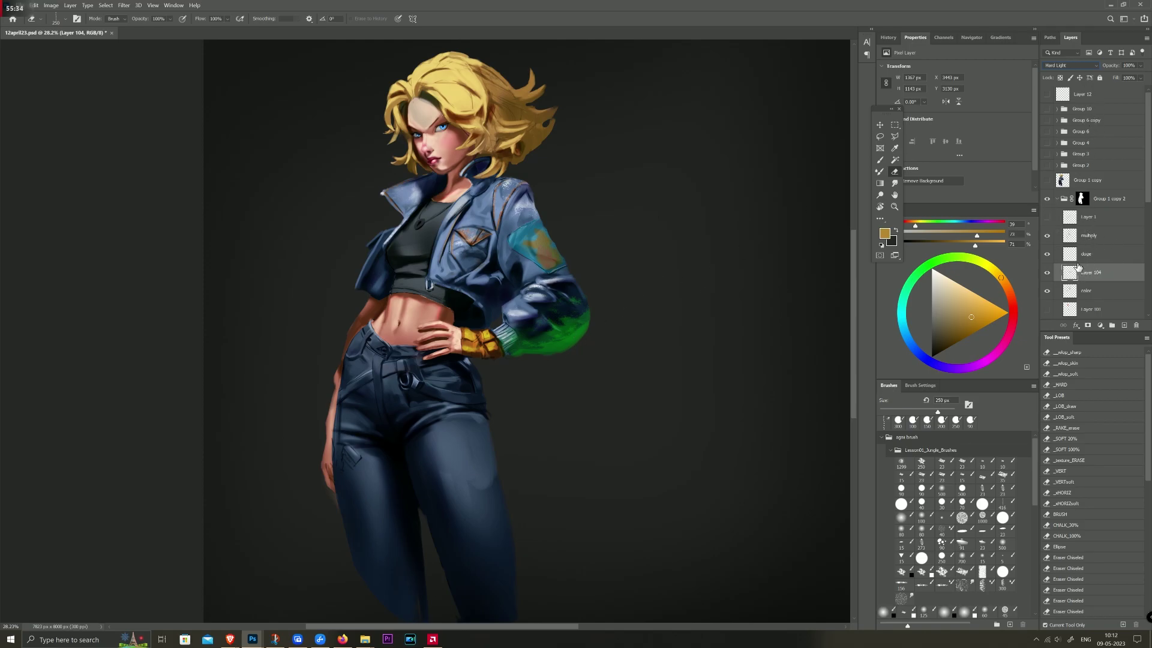
Step: Desaturate the sleeve glow and shift its hue to -65 for a muted yellow-green
{"action": "key", "text": "ctrl+u"}
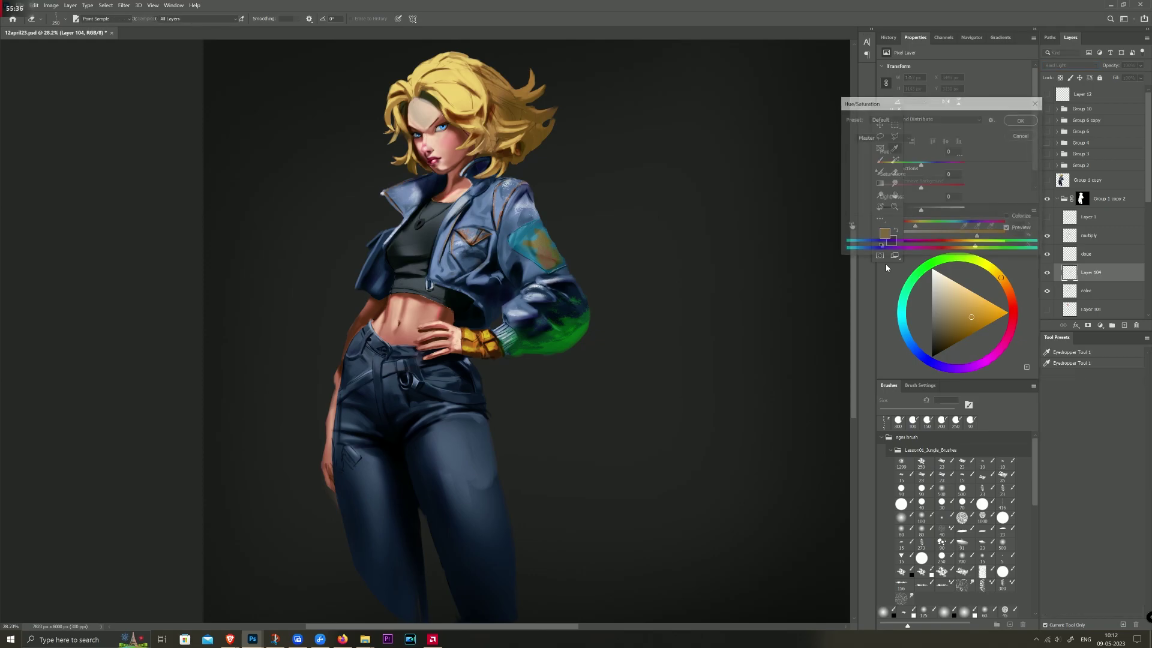
{"action": "mouse_move", "coordinate": [922, 190]}
{"action": "left_mouse_down"}
{"action": "mouse_move", "coordinate": [906, 190]}
{"action": "mouse_move", "coordinate": [922, 210]}
{"action": "left_mouse_up"}
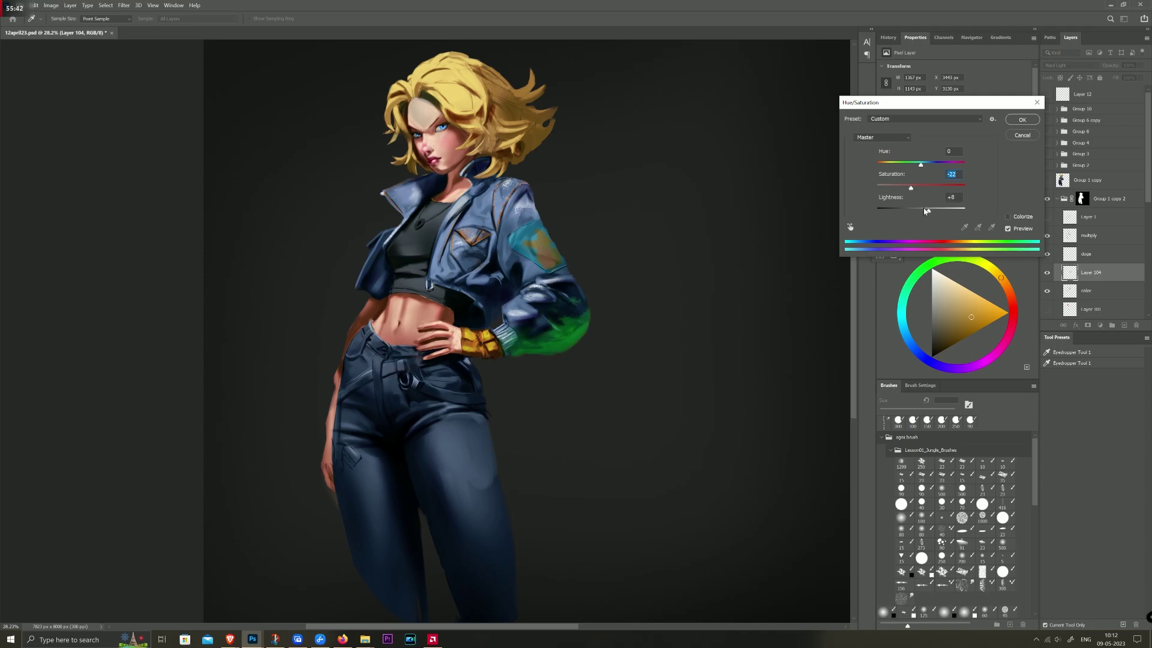
{"action": "mouse_move", "coordinate": [921, 164]}
{"action": "left_mouse_down"}
{"action": "mouse_move", "coordinate": [949, 165]}
{"action": "mouse_move", "coordinate": [892, 167]}
{"action": "mouse_move", "coordinate": [920, 190]}
{"action": "left_mouse_up"}
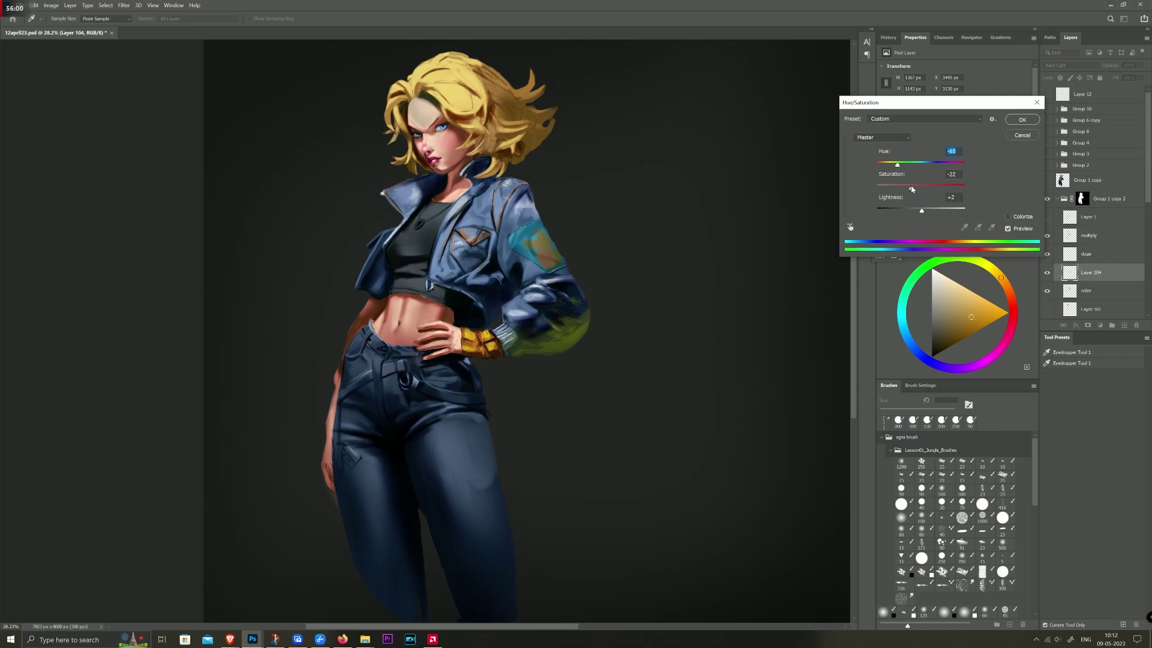
{"action": "left_click", "coordinate": [911, 189]}
{"action": "left_click", "coordinate": [1022, 119]}
Step: Create a new 6000 x 8000 px document
{"action": "key", "text": "e"}
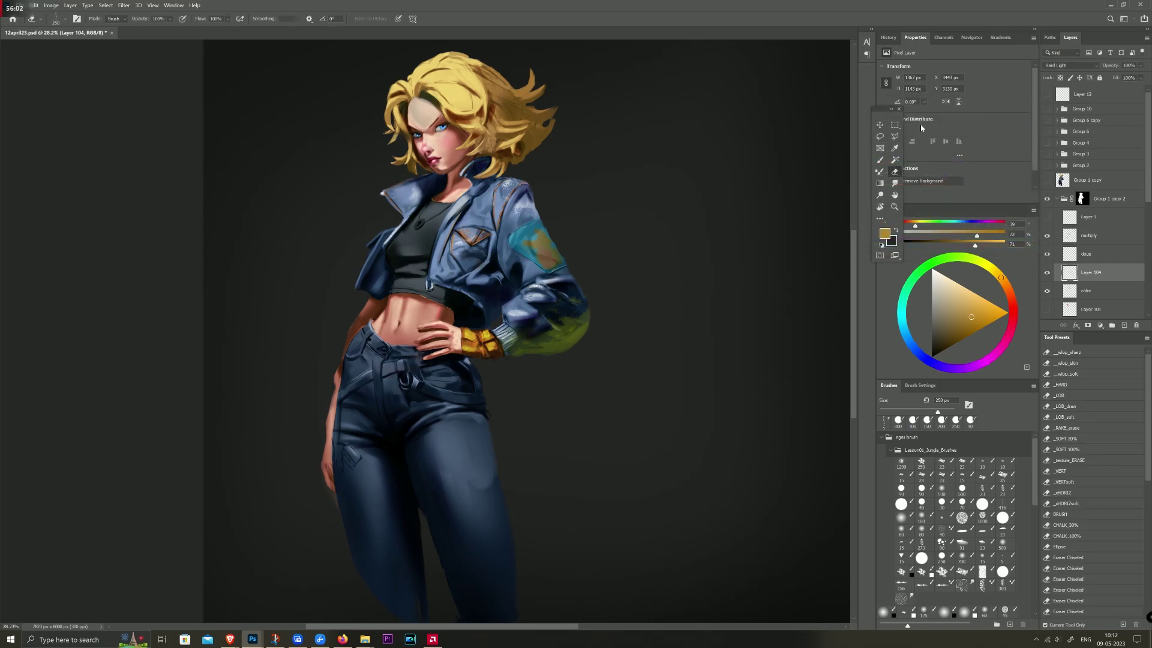
{"action": "scroll", "coordinate": [570, 270], "scroll_direction": "down", "scroll_amount": 4, "text": "alt"}
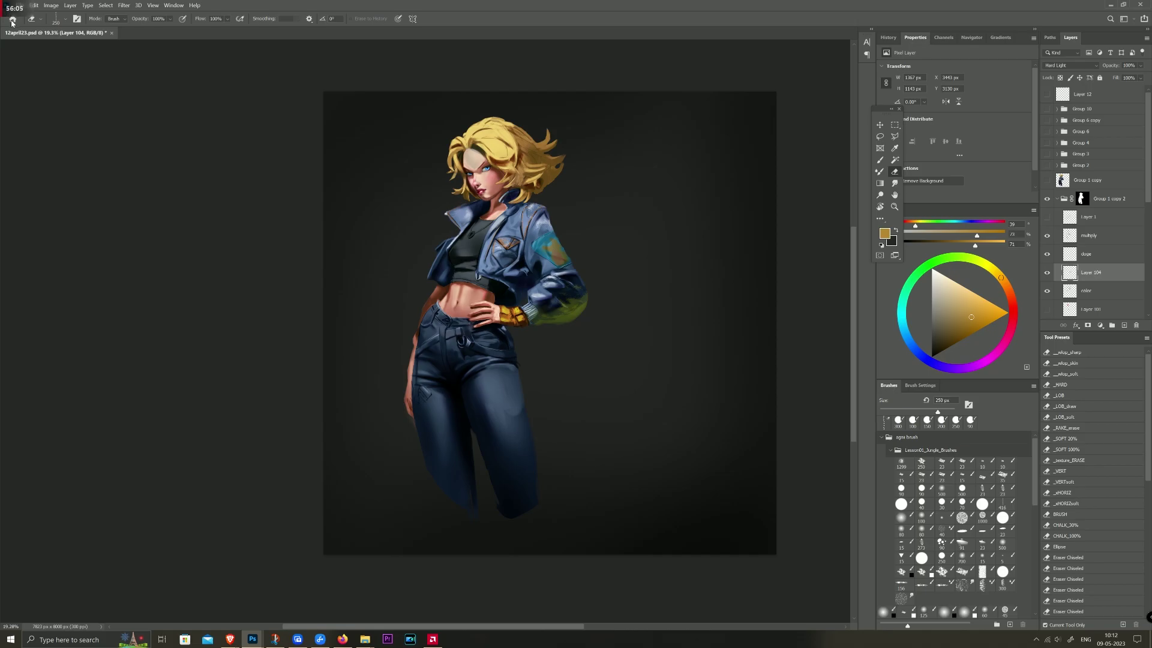
{"action": "left_click", "coordinate": [7, 8]}
{"action": "left_click", "coordinate": [102, 79]}
{"action": "key", "text": "ctrl+n"}
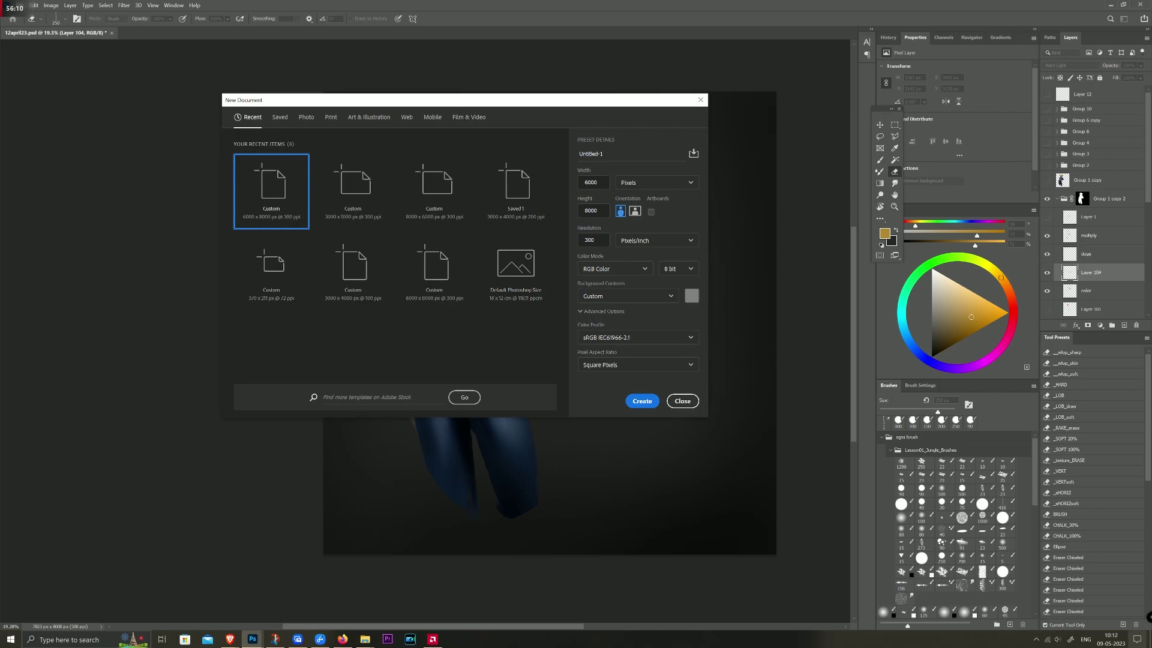
{"action": "left_click", "coordinate": [642, 400]}
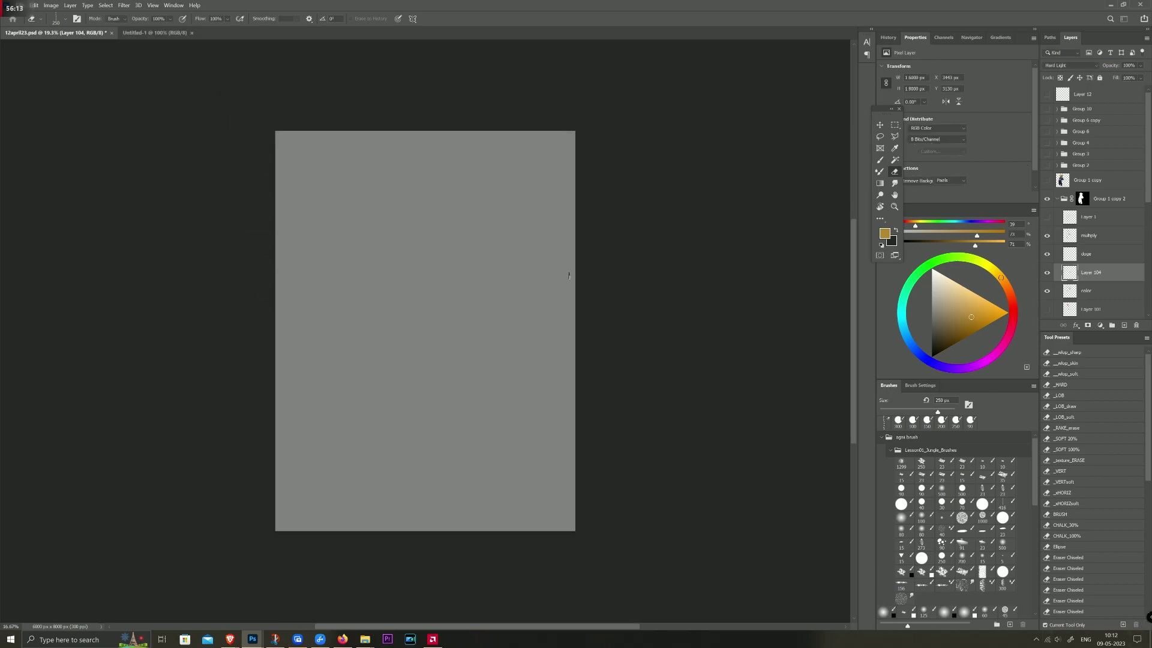
Step: Copy the character layers, from Group 1 copy 2 down to Layer 3, into the new document
{"action": "left_click", "coordinate": [84, 32]}
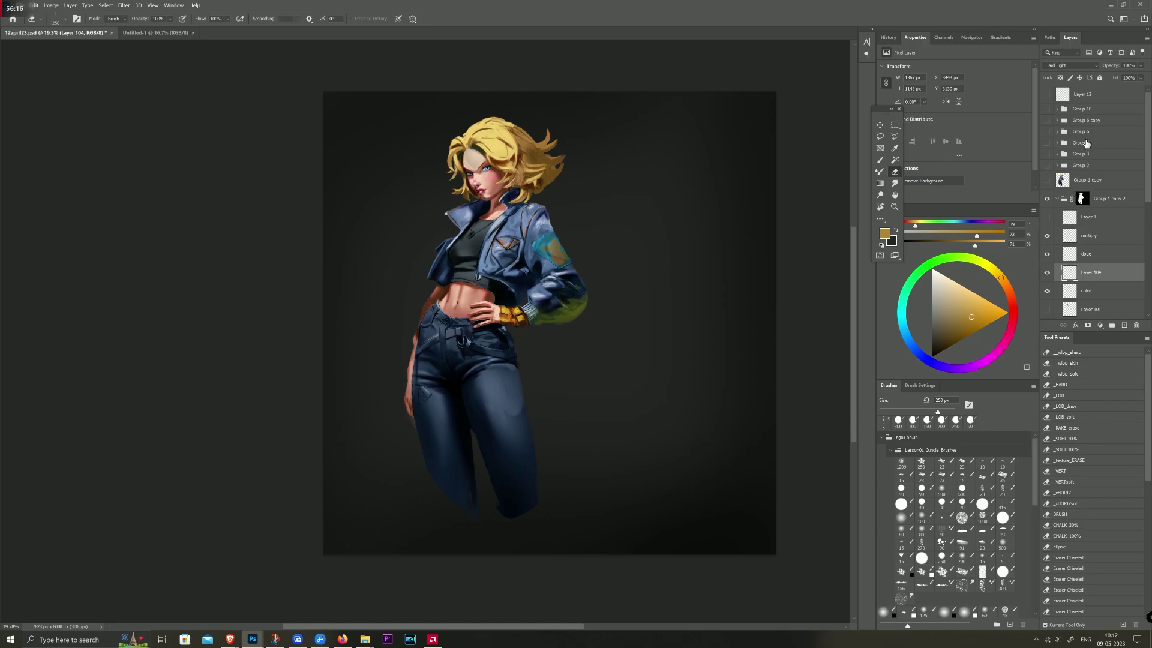
{"action": "left_click", "coordinate": [1069, 204]}
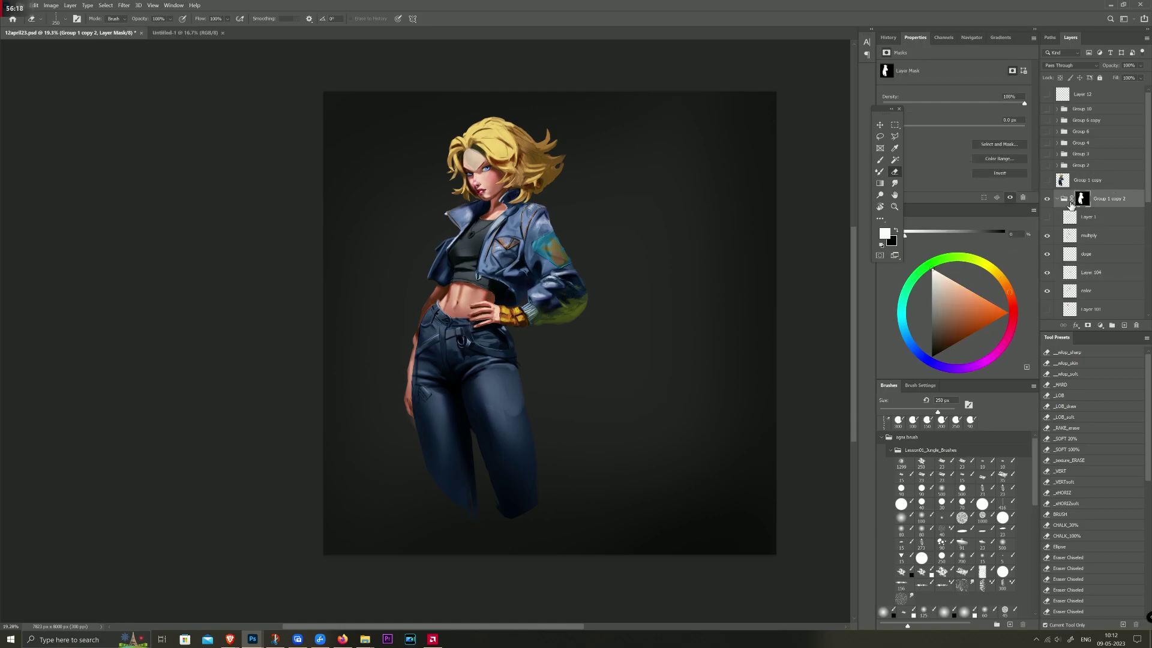
{"action": "left_click", "coordinate": [1058, 200]}
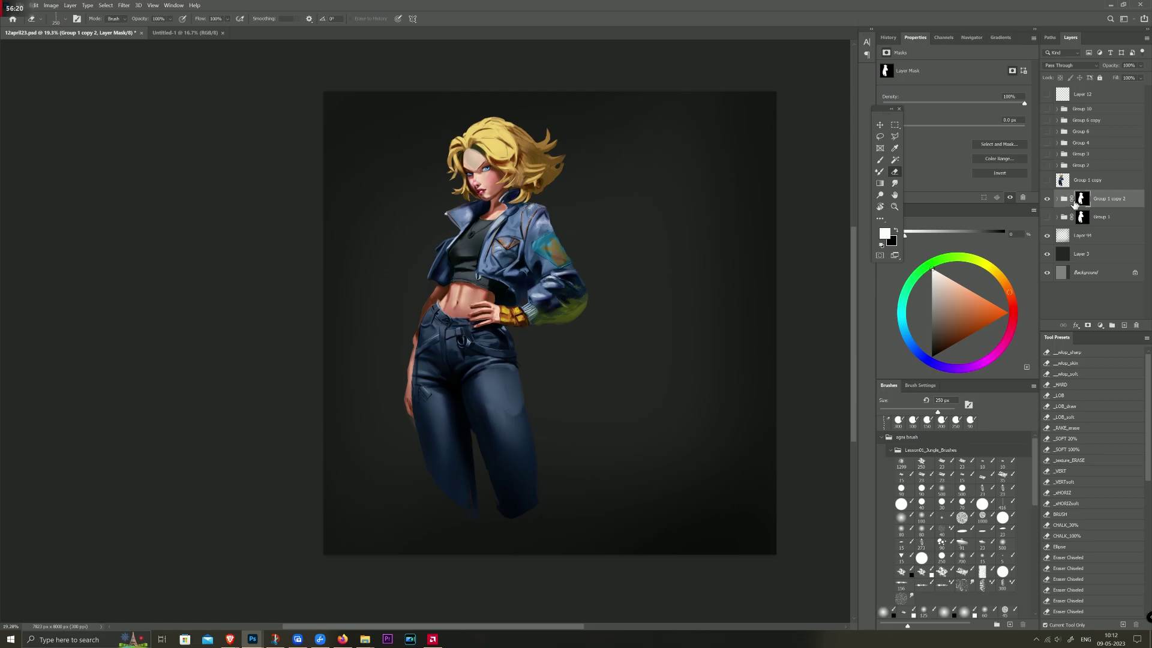
{"action": "left_click", "coordinate": [1069, 257], "text": "shift"}
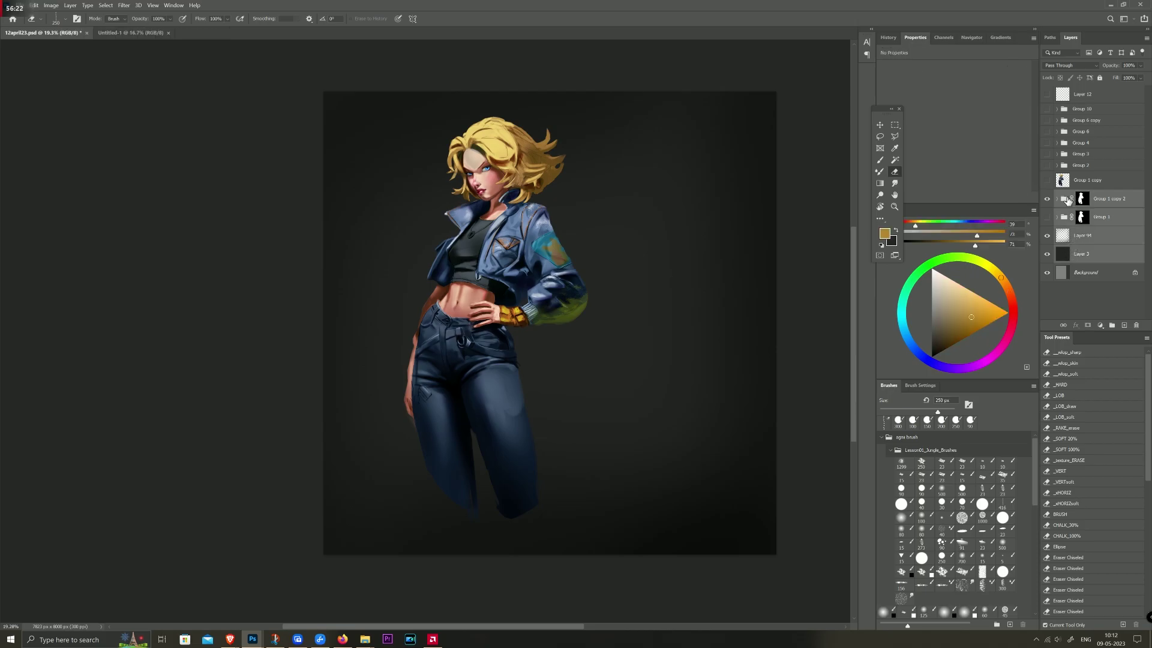
{"action": "left_click_drag", "start_coordinate": [1069, 201], "coordinate": [814, 156]}
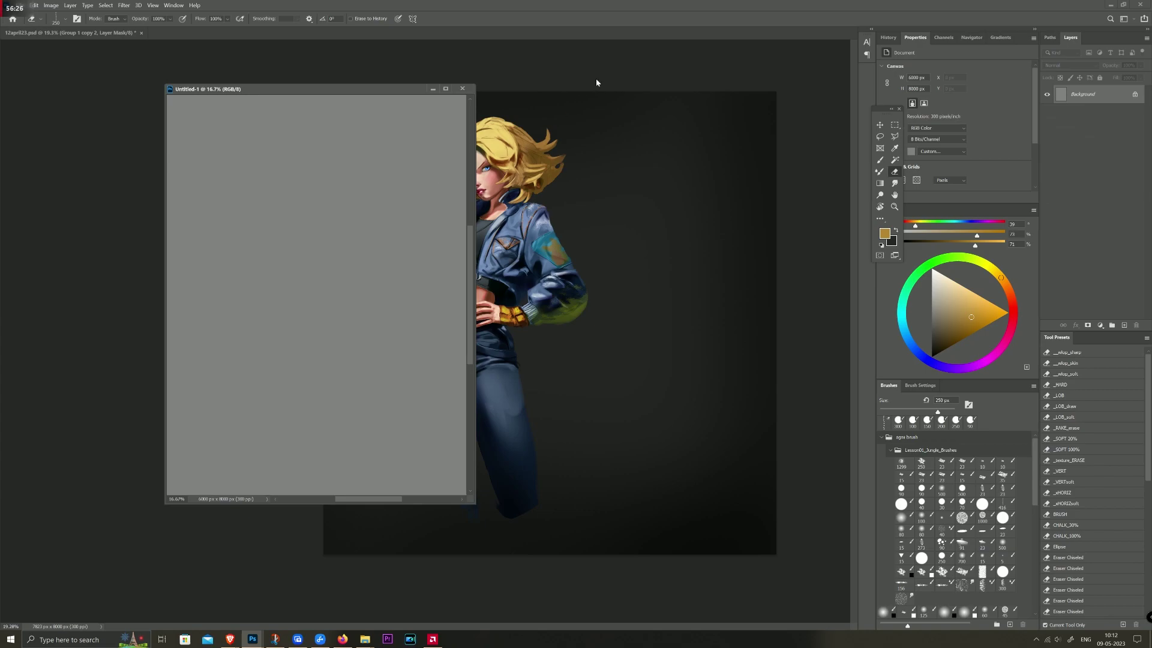
{"action": "left_click", "coordinate": [595, 78]}
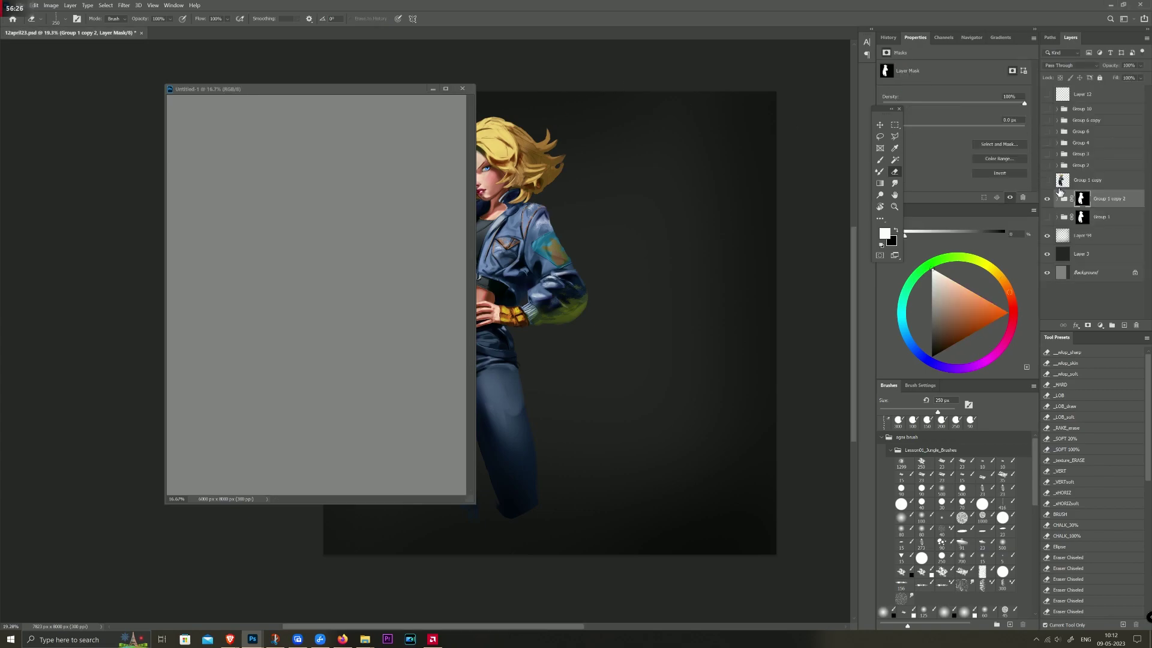
{"action": "left_click", "coordinate": [1080, 254], "text": "shift"}
{"action": "left_click_drag", "start_coordinate": [1069, 201], "coordinate": [309, 256]}
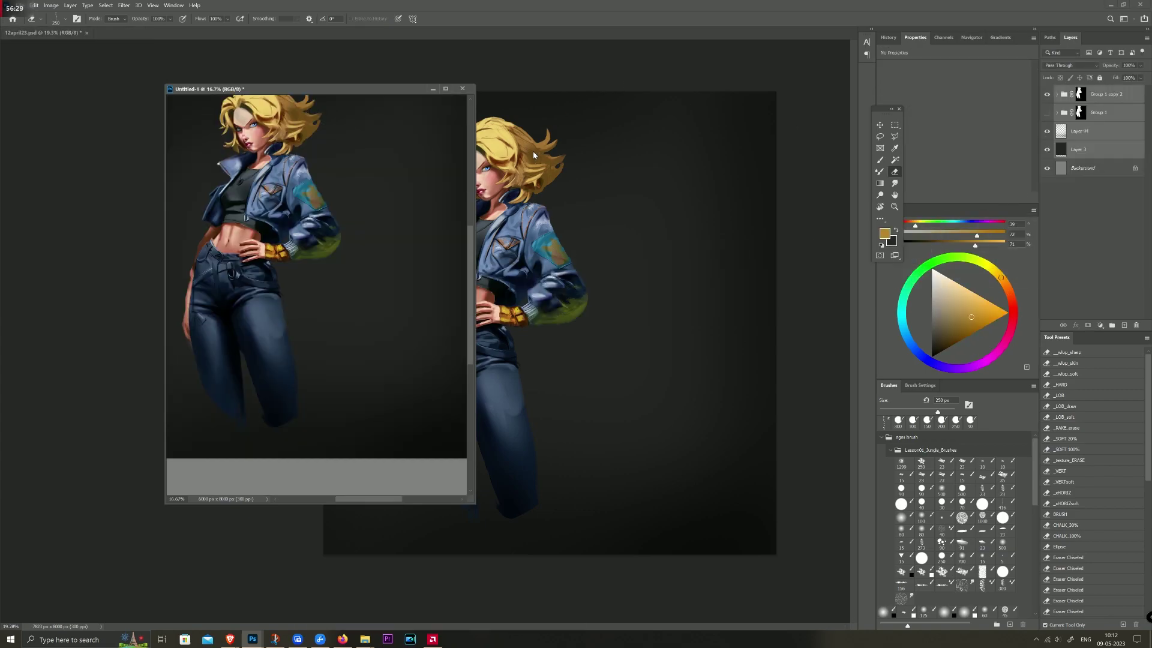
{"action": "left_click", "coordinate": [432, 89]}
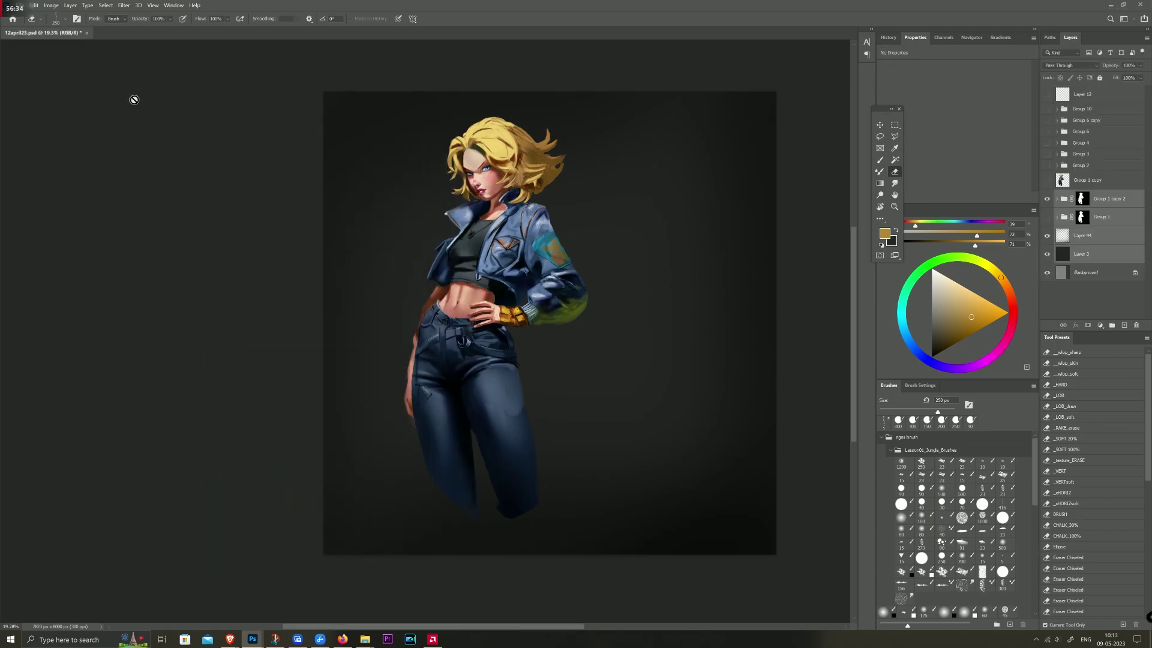
Step: Save and close the original painting, then maximize the Untitled-1 window
{"action": "key", "text": "ctrl+s"}
{"action": "left_click", "coordinate": [83, 33]}
{"action": "mouse_move", "coordinate": [252, 639]}
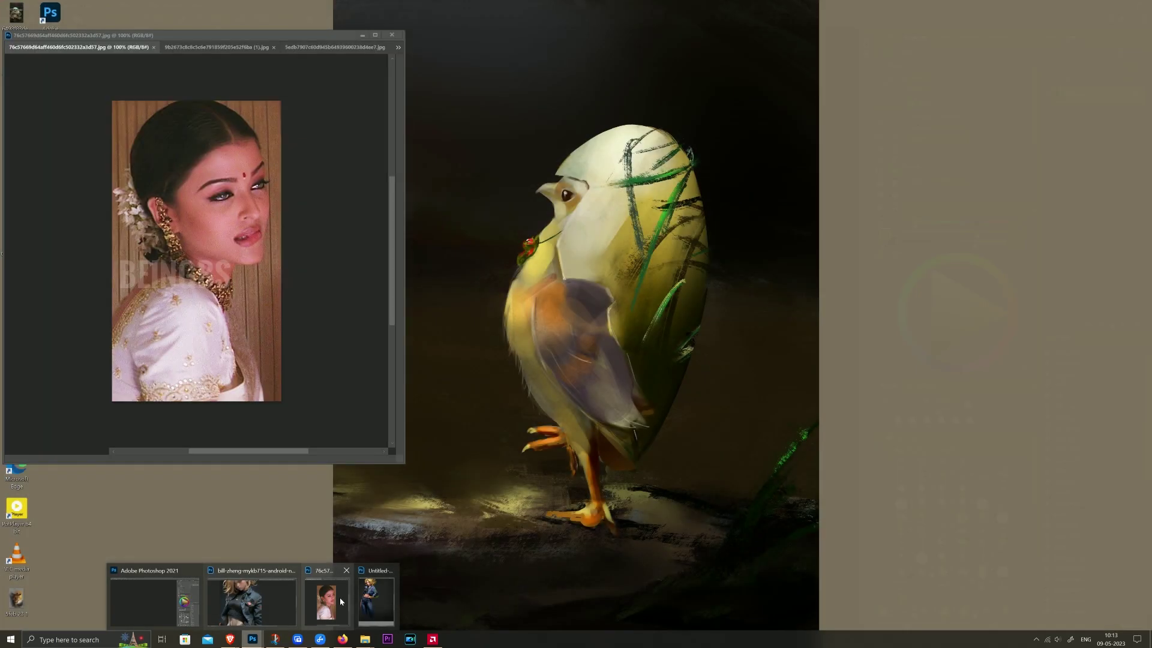
{"action": "left_click", "coordinate": [373, 595]}
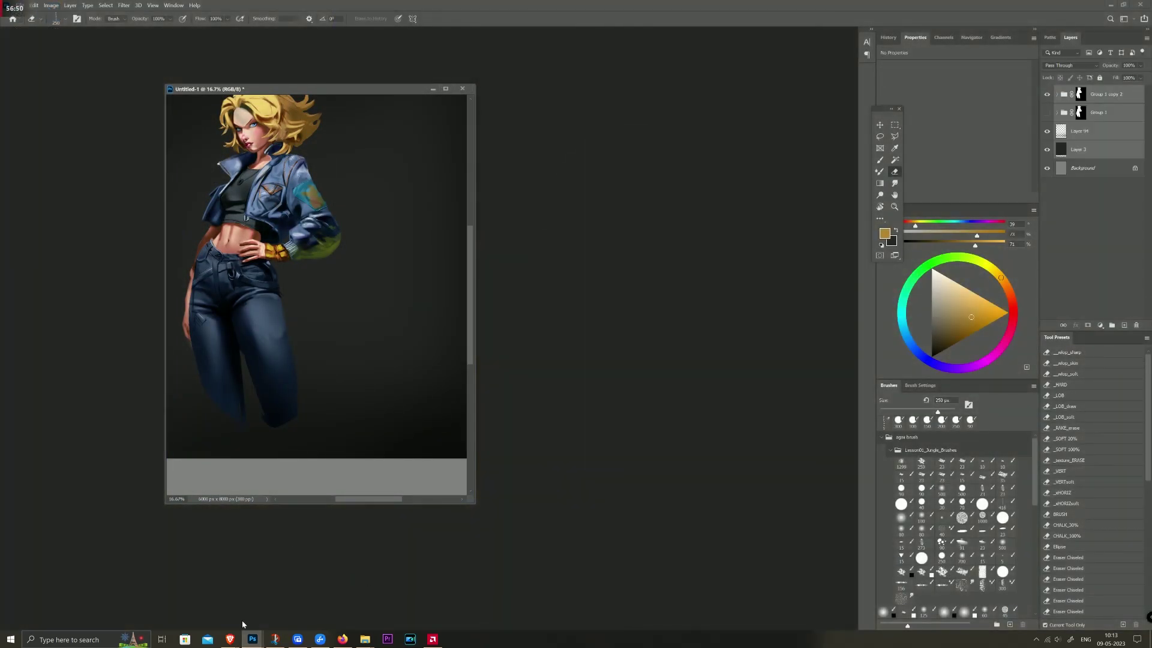
{"action": "left_click_drag", "start_coordinate": [337, 87], "coordinate": [449, 82]}
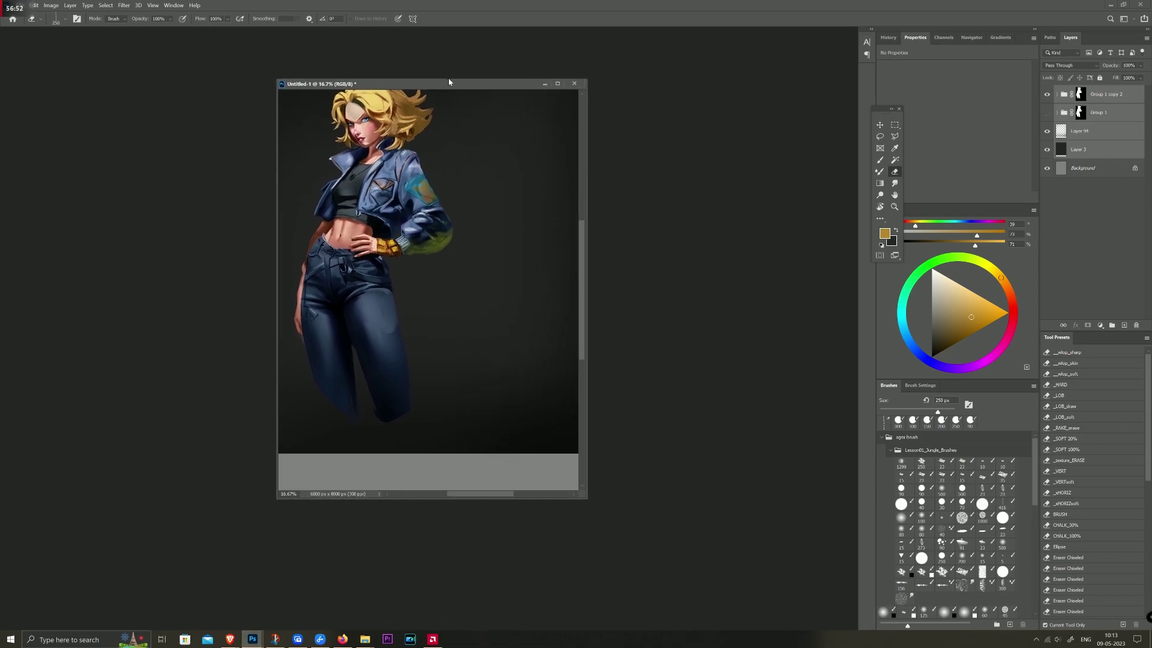
{"action": "scroll", "coordinate": [534, 165], "scroll_direction": "down", "scroll_amount": 2}
{"action": "scroll", "coordinate": [528, 165], "scroll_direction": "down", "scroll_amount": 2}
{"action": "scroll", "coordinate": [513, 159], "scroll_direction": "up", "scroll_amount": 1}
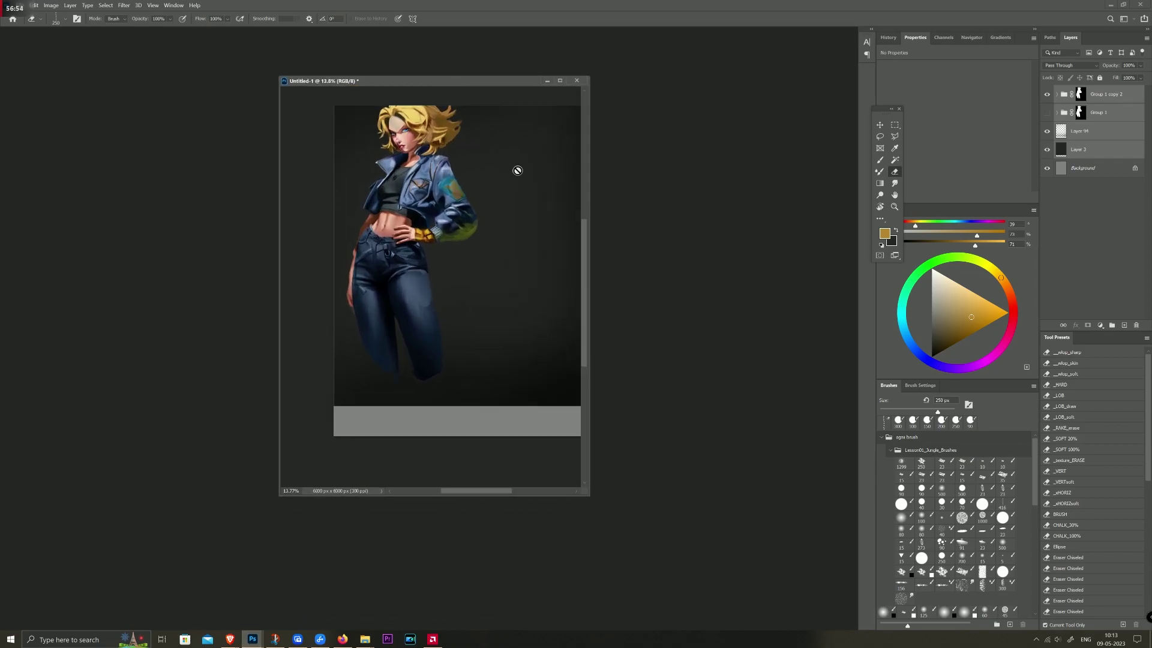
{"action": "scroll", "coordinate": [517, 170], "scroll_direction": "down", "scroll_amount": 2}
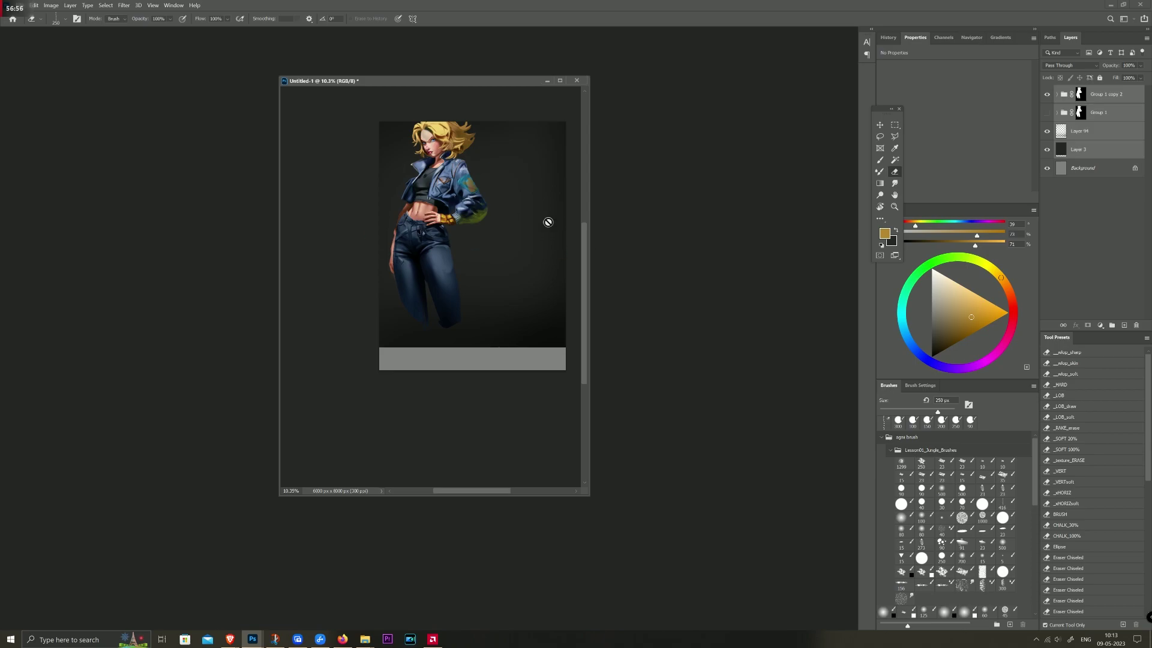
{"action": "scroll", "coordinate": [447, 183], "scroll_direction": "up", "scroll_amount": 1}
{"action": "scroll", "coordinate": [447, 182], "scroll_direction": "down", "scroll_amount": 1}
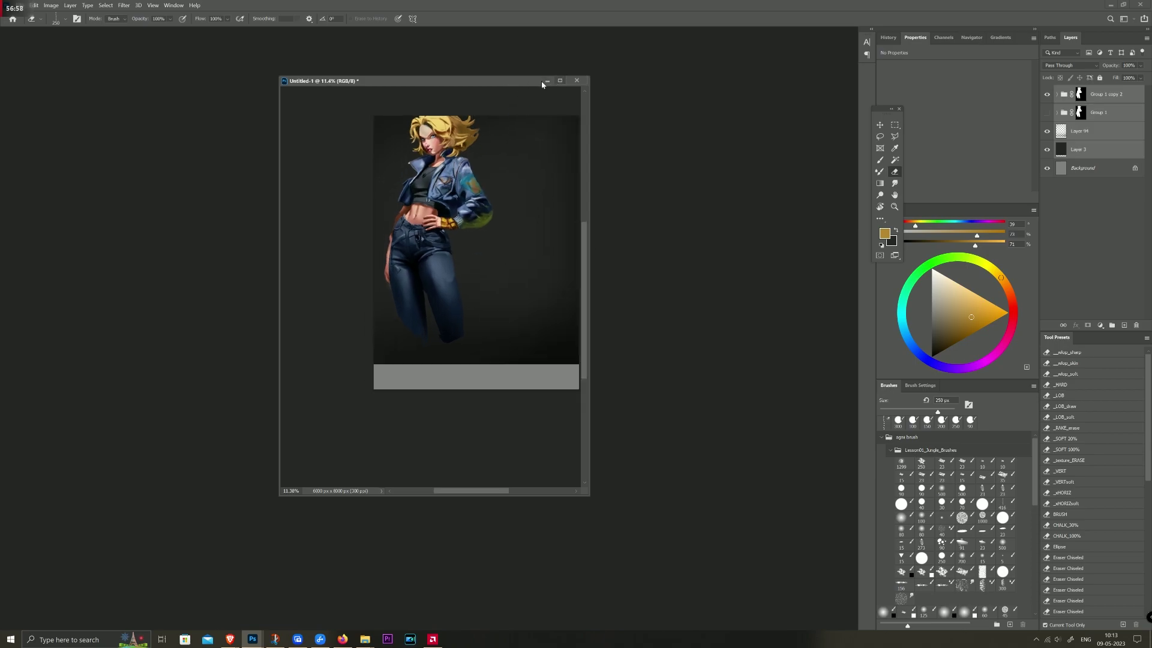
{"action": "left_click", "coordinate": [560, 81]}
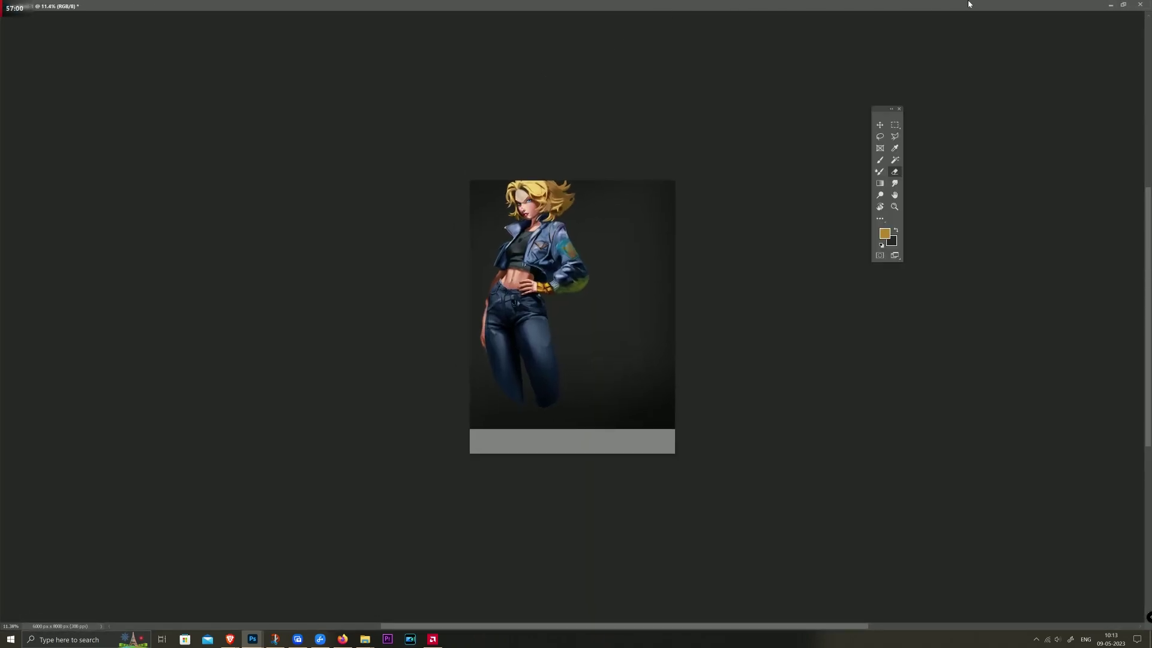
Step: Dock Untitled-1 as a tab and move the copied character right and down on the canvas
{"action": "left_click", "coordinate": [1123, 5]}
{"action": "left_click_drag", "start_coordinate": [489, 57], "coordinate": [544, 34]}
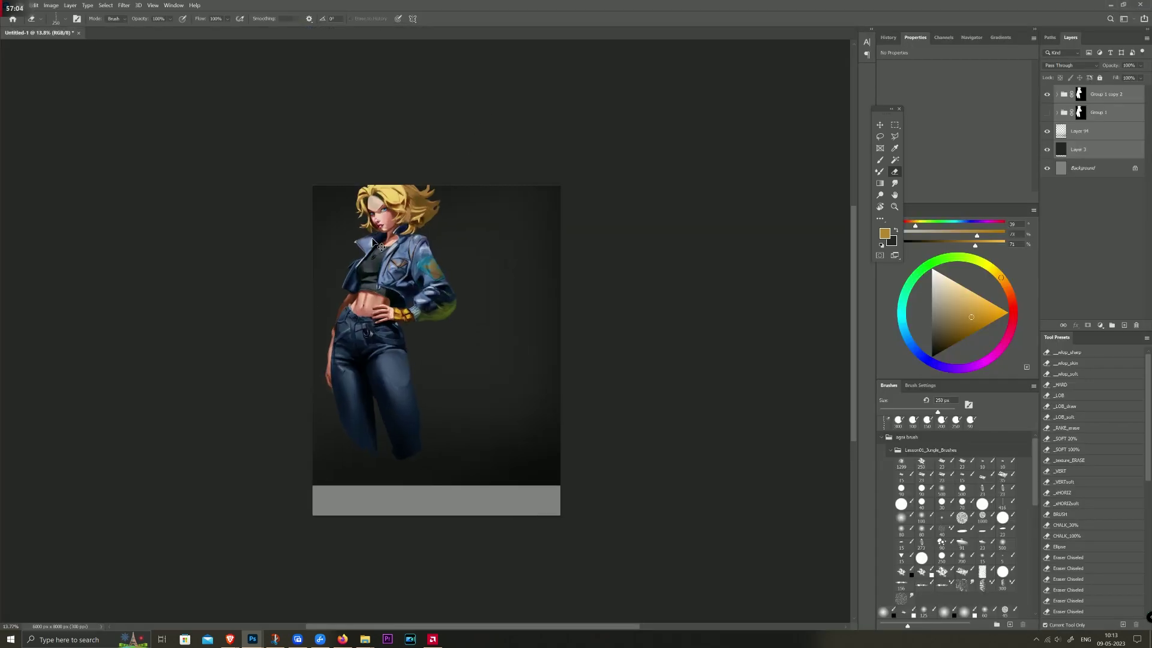
{"action": "key", "text": "ctrl+t"}
{"action": "left_click_drag", "start_coordinate": [384, 280], "coordinate": [424, 289]}
{"action": "key", "text": "Return"}
Step: Return to the Brush tool and restore the full layer stack with Ctrl+Z
{"action": "key", "text": "b"}
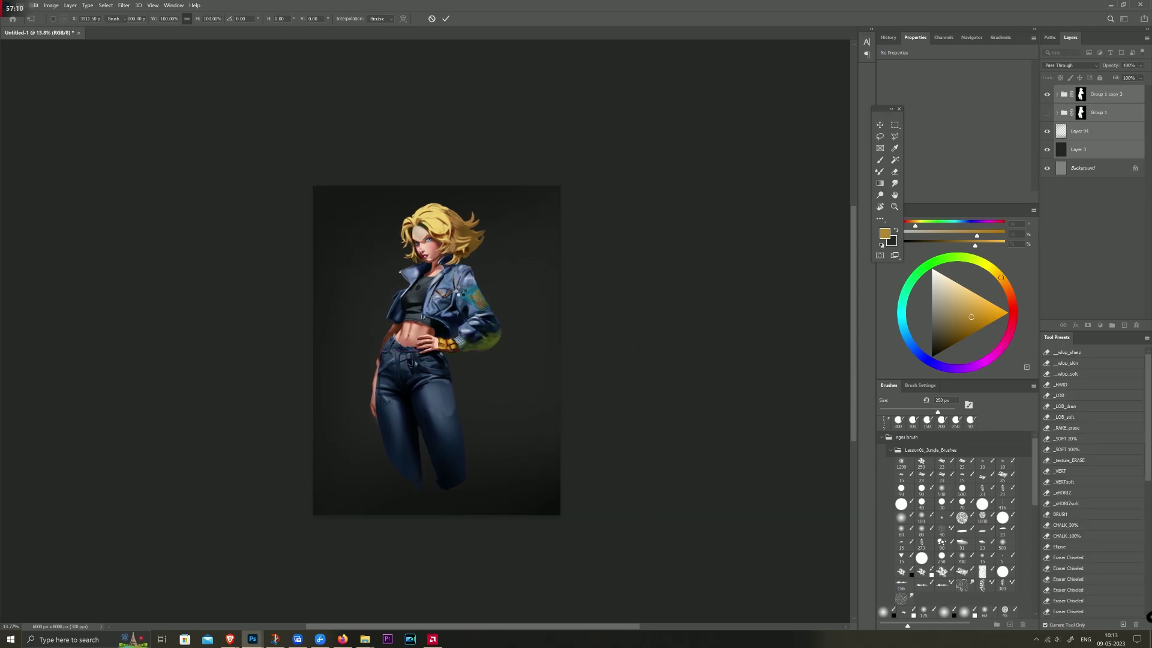
{"action": "key", "text": "e"}
{"action": "scroll", "coordinate": [432, 288], "scroll_direction": "up", "scroll_amount": 2}
{"action": "scroll", "coordinate": [432, 288], "scroll_direction": "up", "scroll_amount": 2}
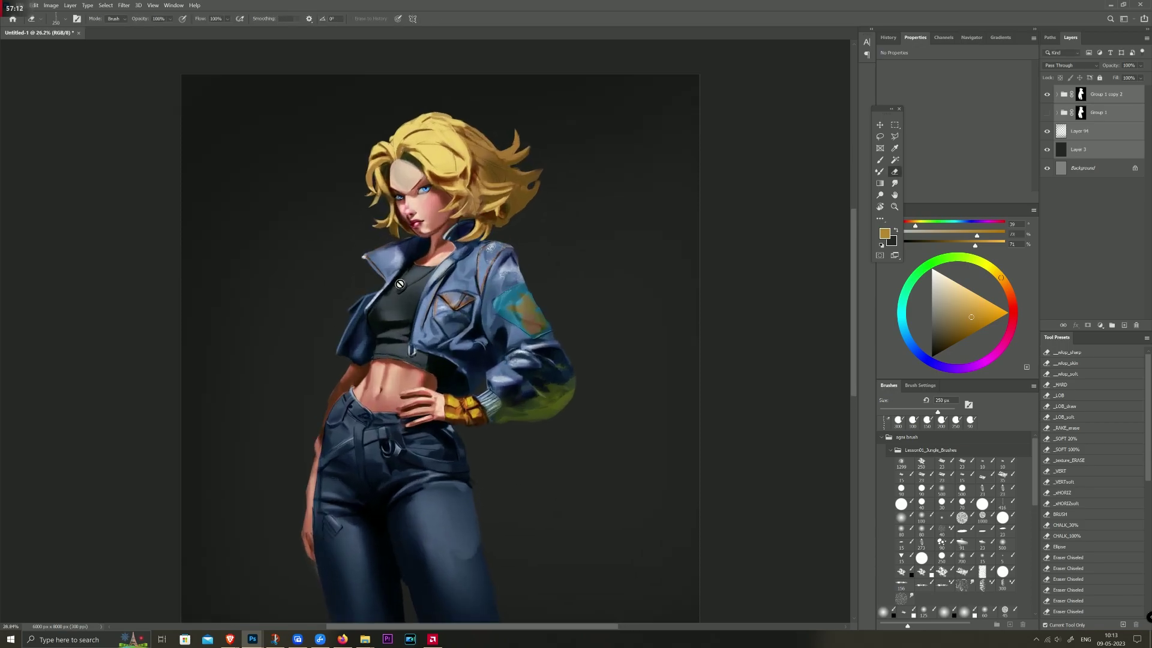
{"action": "scroll", "coordinate": [399, 284], "scroll_direction": "down", "scroll_amount": 1}
{"action": "scroll", "coordinate": [400, 283], "scroll_direction": "down", "scroll_amount": 2}
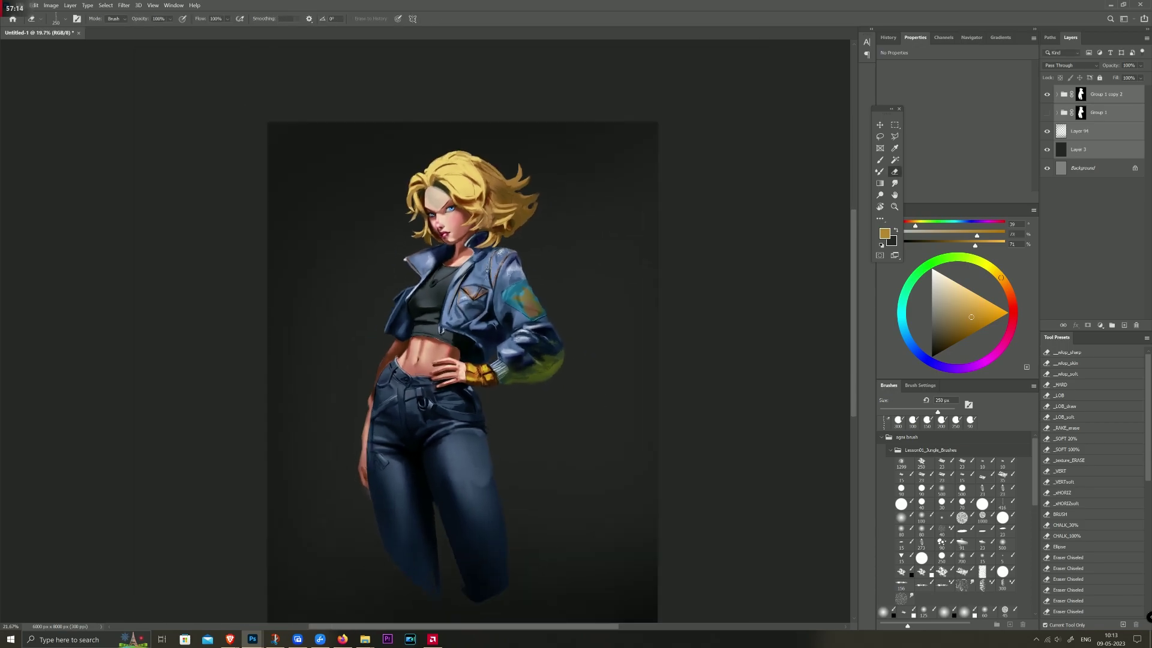
{"action": "scroll", "coordinate": [484, 267], "scroll_direction": "up", "scroll_amount": 1}
{"action": "scroll", "coordinate": [483, 267], "scroll_direction": "down", "scroll_amount": 2}
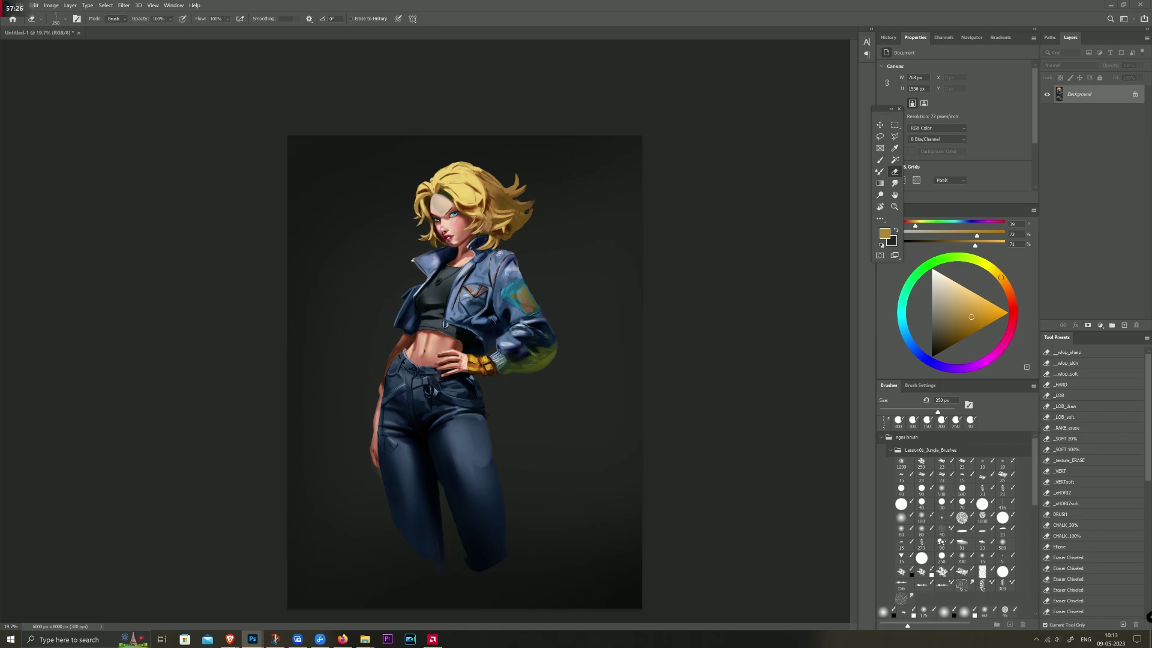
{"action": "key", "text": "b"}
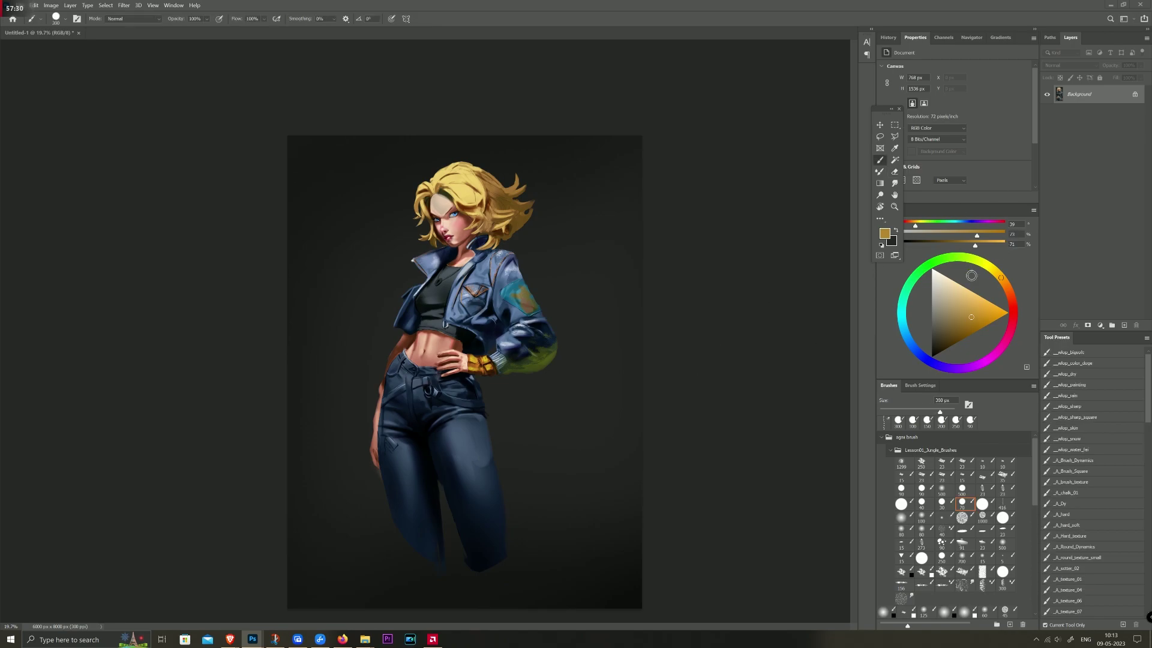
{"action": "key", "text": "ctrl+z"}
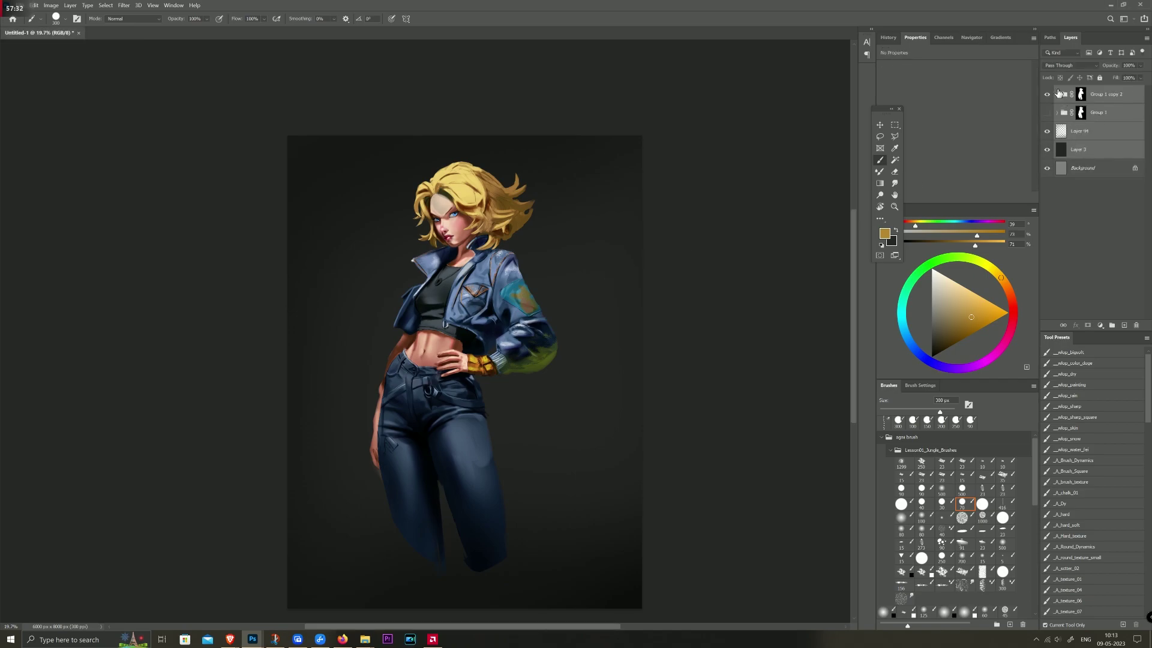
Step: Select the doge Color Dodge layer in Group 1 copy 2, with white and a 23 px brush
{"action": "left_click", "coordinate": [1057, 94]}
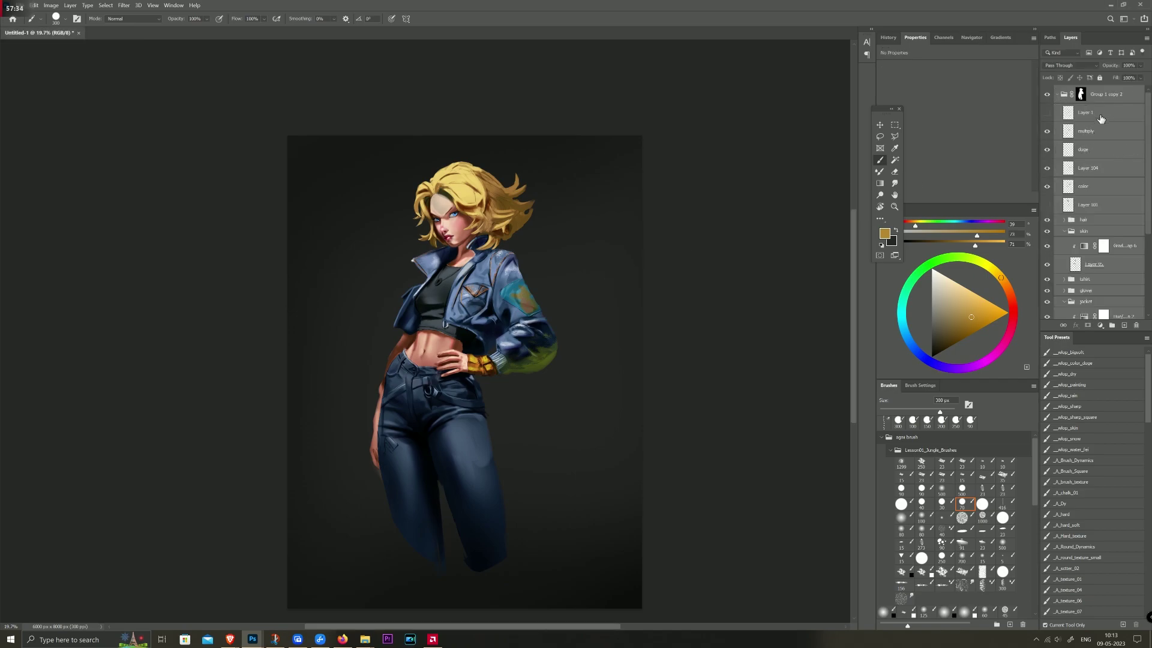
{"action": "left_click", "coordinate": [1046, 205]}
{"action": "left_click", "coordinate": [1083, 186]}
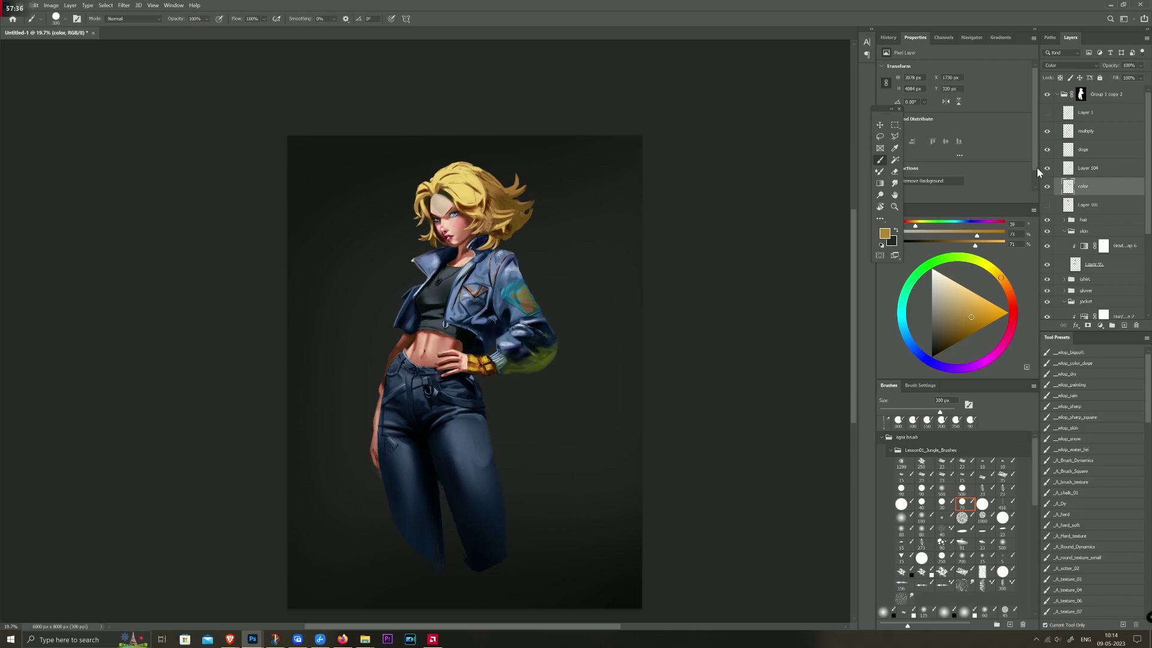
{"action": "left_click", "coordinate": [1084, 149]}
{"action": "key", "text": "d"}
{"action": "key", "text": "x"}
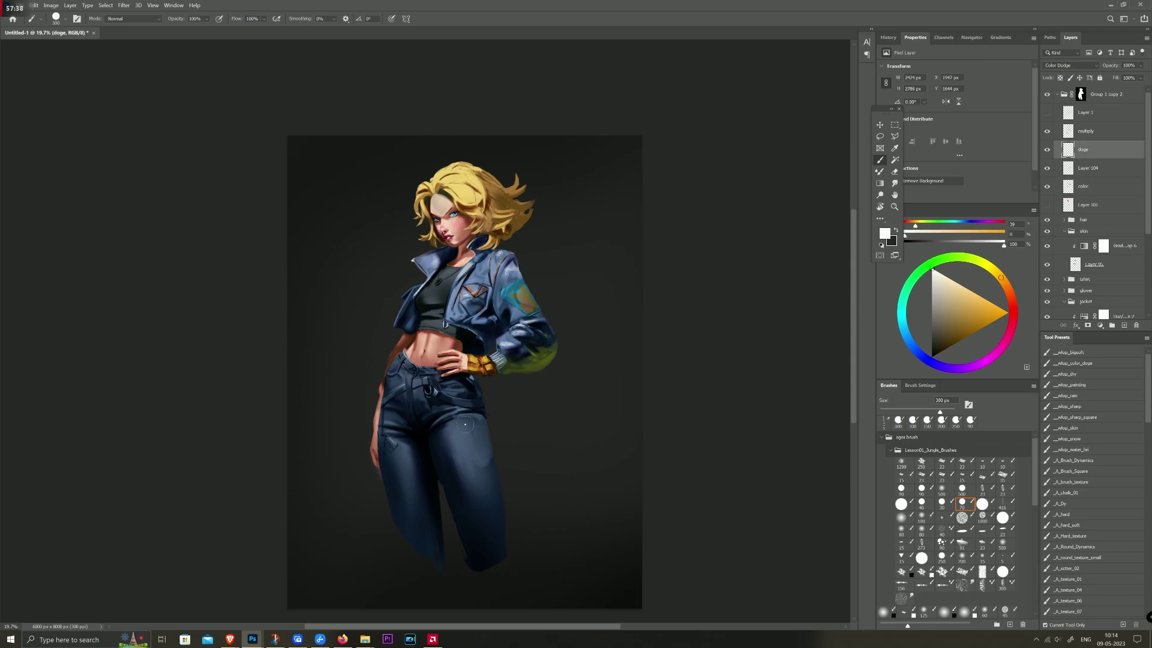
{"action": "left_click", "coordinate": [921, 463]}
{"action": "left_click", "coordinate": [942, 463]}
Step: Zoom to the jeans, dab a belt highlight, and load the jeans outline from Group 11 as a selection
{"action": "scroll", "coordinate": [477, 425], "scroll_direction": "up", "scroll_amount": 5}
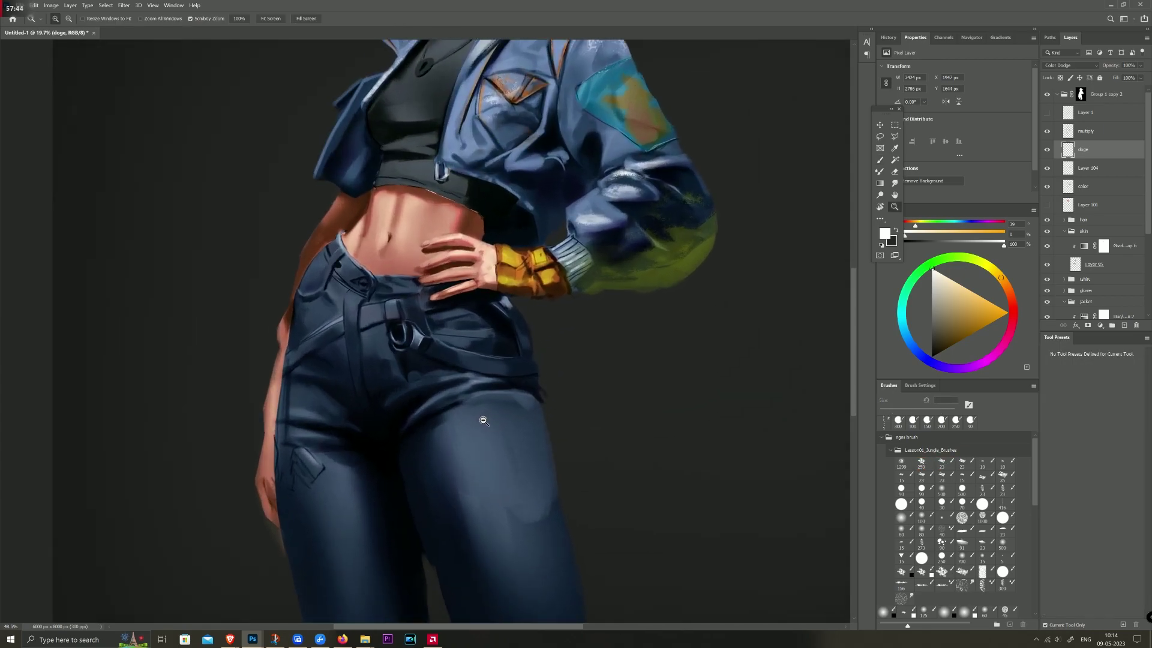
{"action": "left_click_drag", "start_coordinate": [564, 500], "coordinate": [564, 315]}
{"action": "scroll", "coordinate": [564, 315], "scroll_direction": "down", "scroll_amount": 1}
{"action": "scroll", "coordinate": [567, 287], "scroll_direction": "down", "scroll_amount": 1}
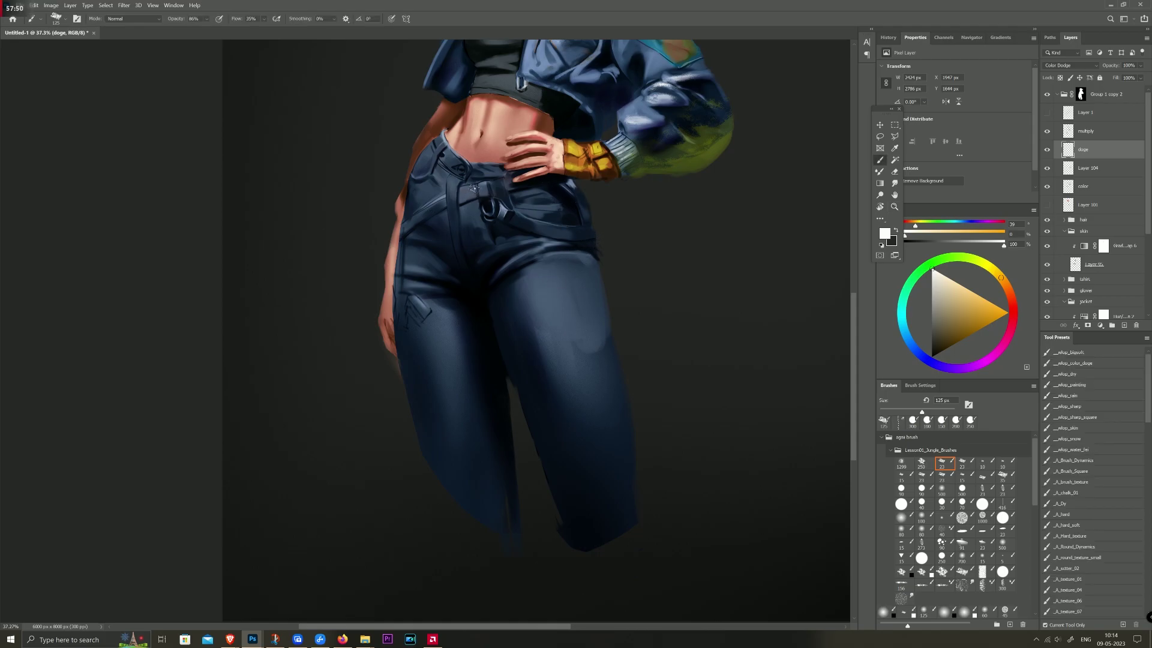
{"action": "mouse_move", "coordinate": [460, 189]}
{"action": "left_mouse_down"}
{"action": "mouse_move", "coordinate": [487, 184]}
{"action": "mouse_move", "coordinate": [437, 186]}
{"action": "left_mouse_up"}
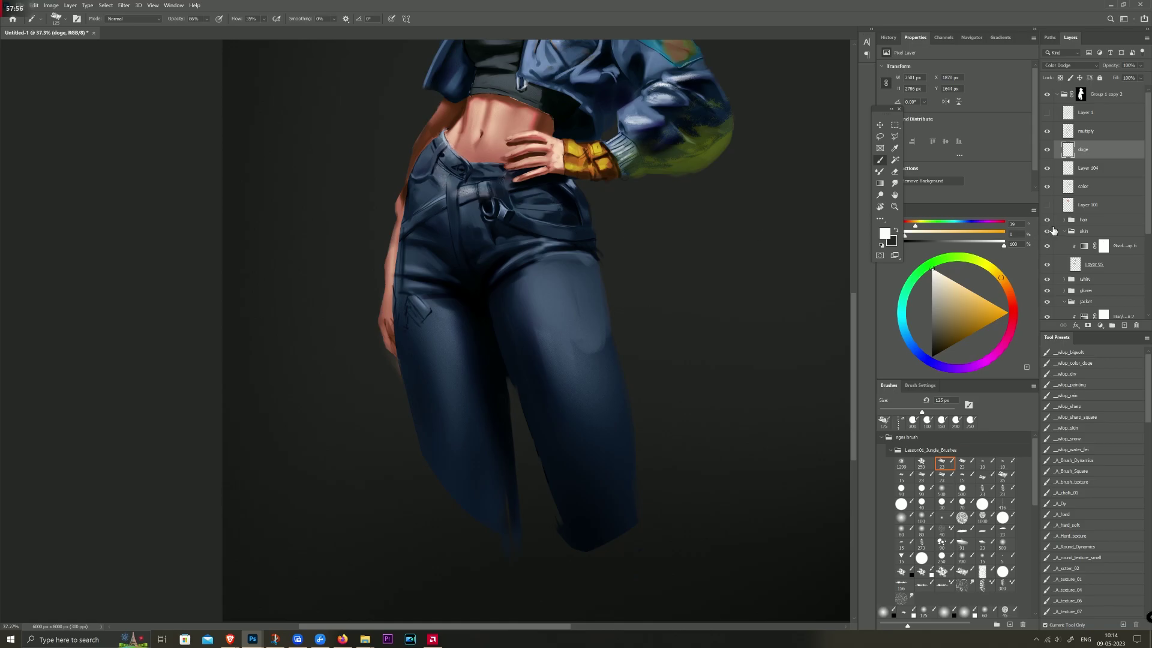
{"action": "left_click_drag", "start_coordinate": [1148, 222], "coordinate": [1143, 303]}
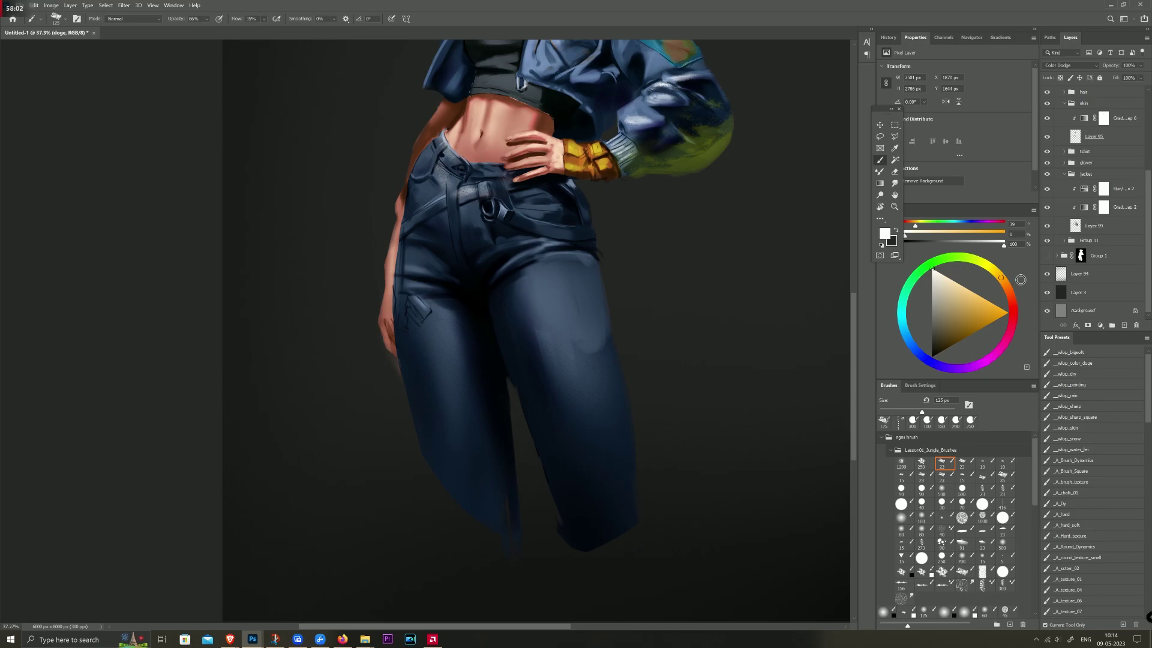
{"action": "left_click", "coordinate": [1047, 240]}
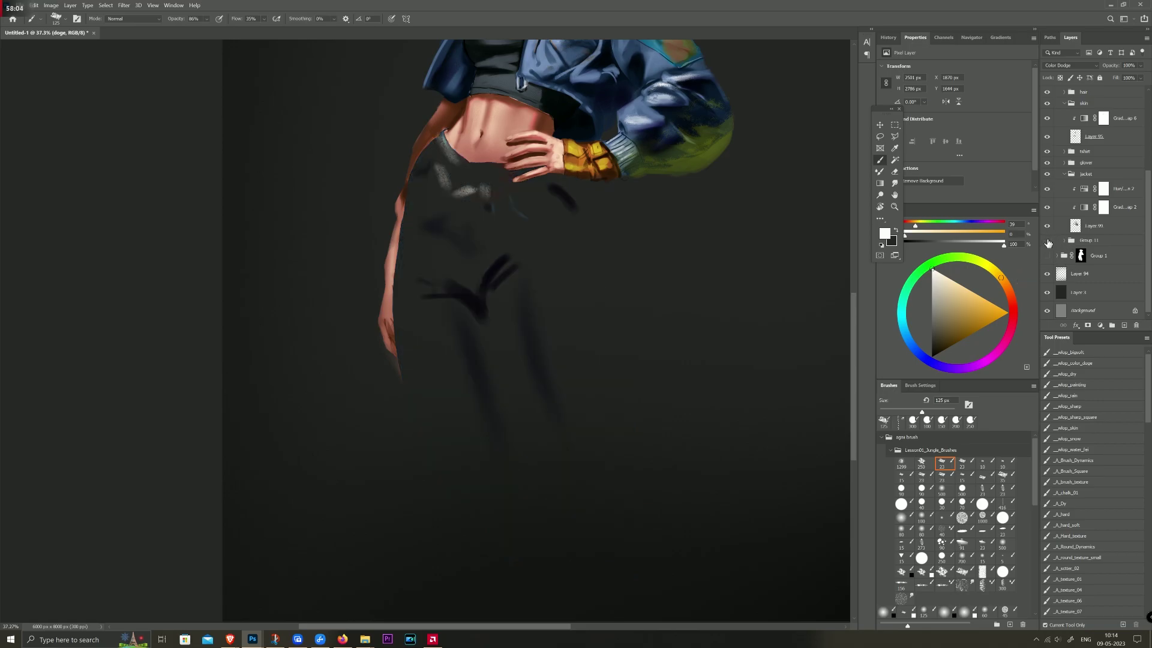
{"action": "left_click", "coordinate": [1048, 241]}
{"action": "left_click", "coordinate": [1064, 241]}
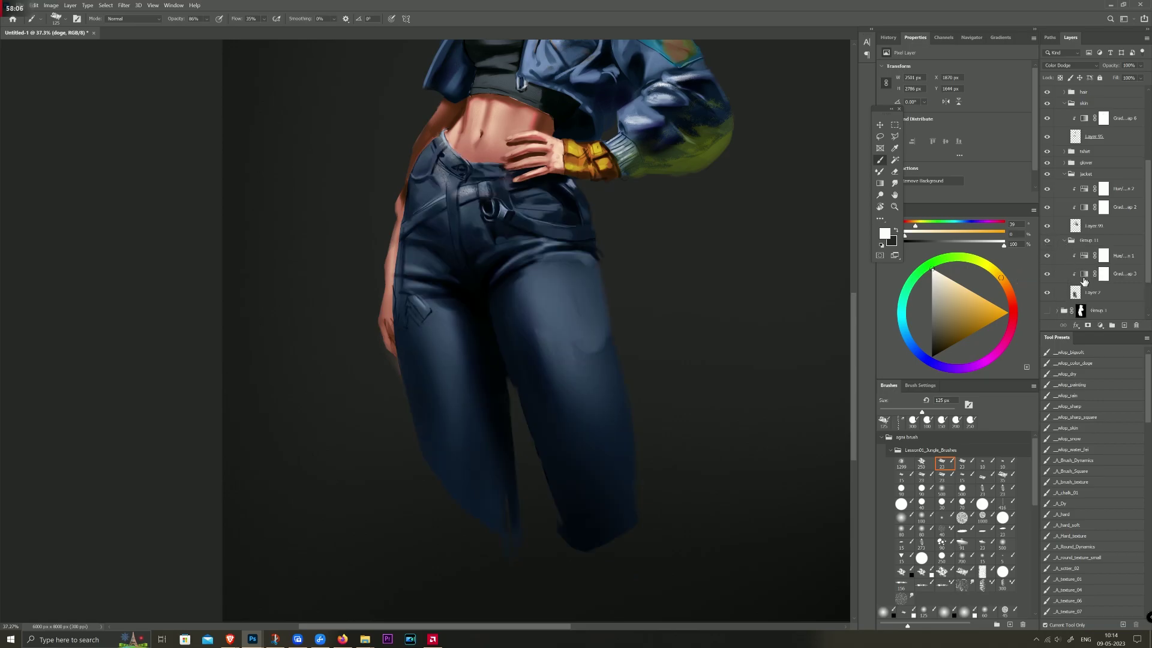
{"action": "left_click", "coordinate": [1074, 293], "text": "ctrl"}
Step: With a 200 px brush, paint white highlights across the belt and front pocket
{"action": "key", "text": "bracketright"}
{"action": "key", "text": "bracketright"}
{"action": "key", "text": "bracketright"}
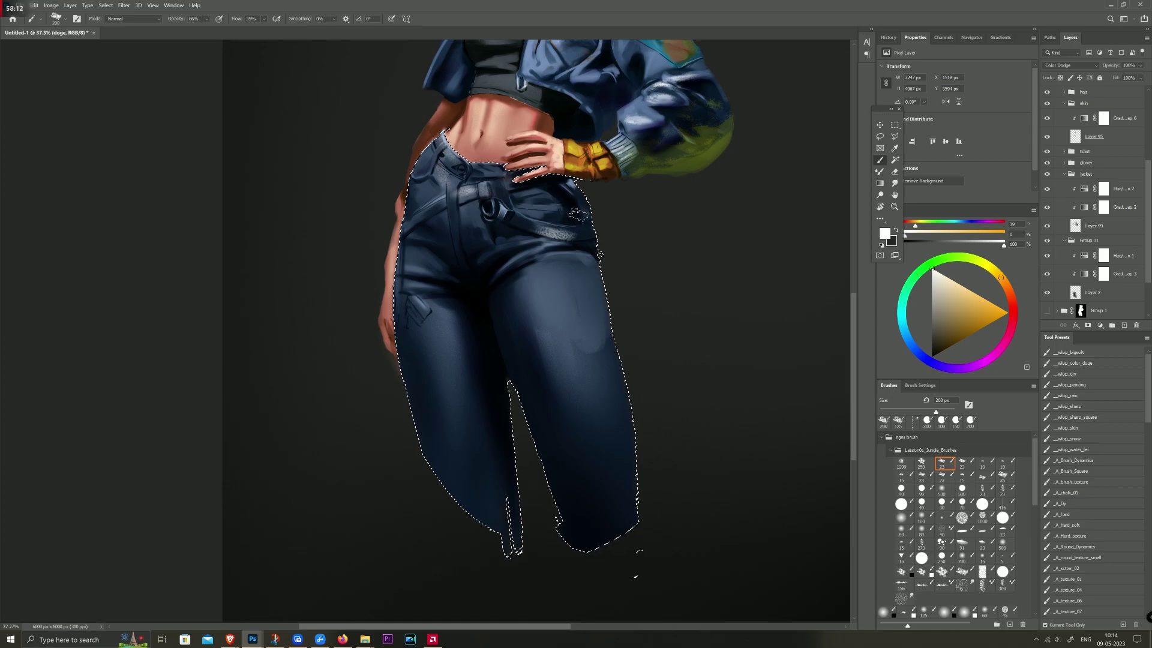
{"action": "key", "text": "e"}
{"action": "left_click_drag", "start_coordinate": [558, 234], "coordinate": [545, 225]}
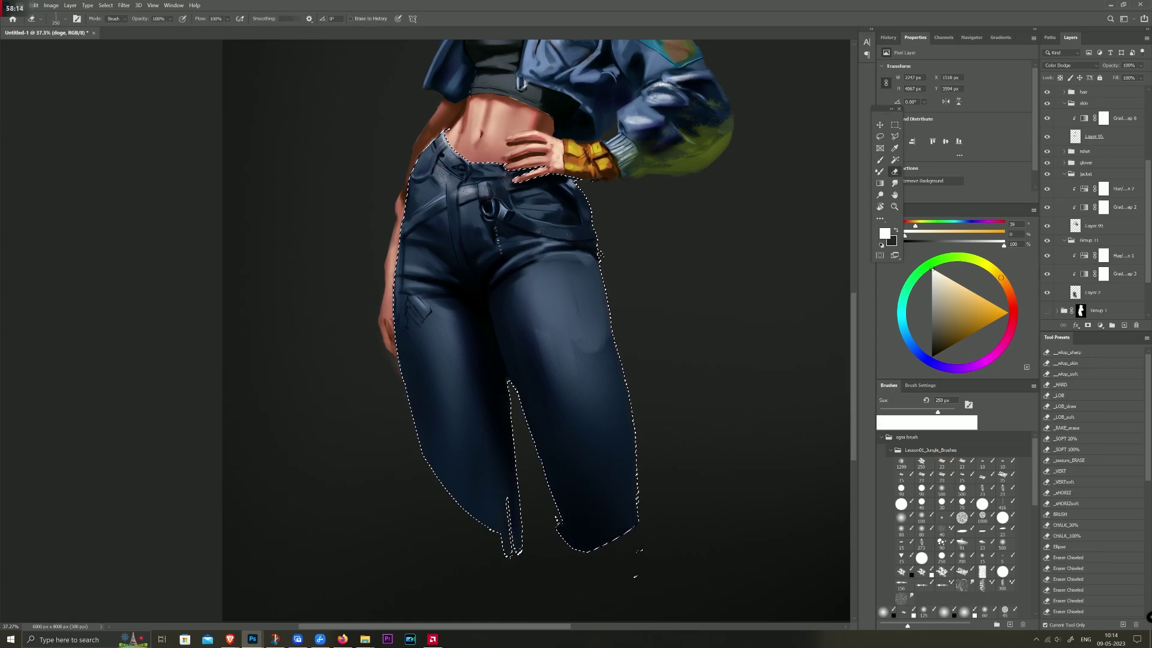
{"action": "key", "text": "b"}
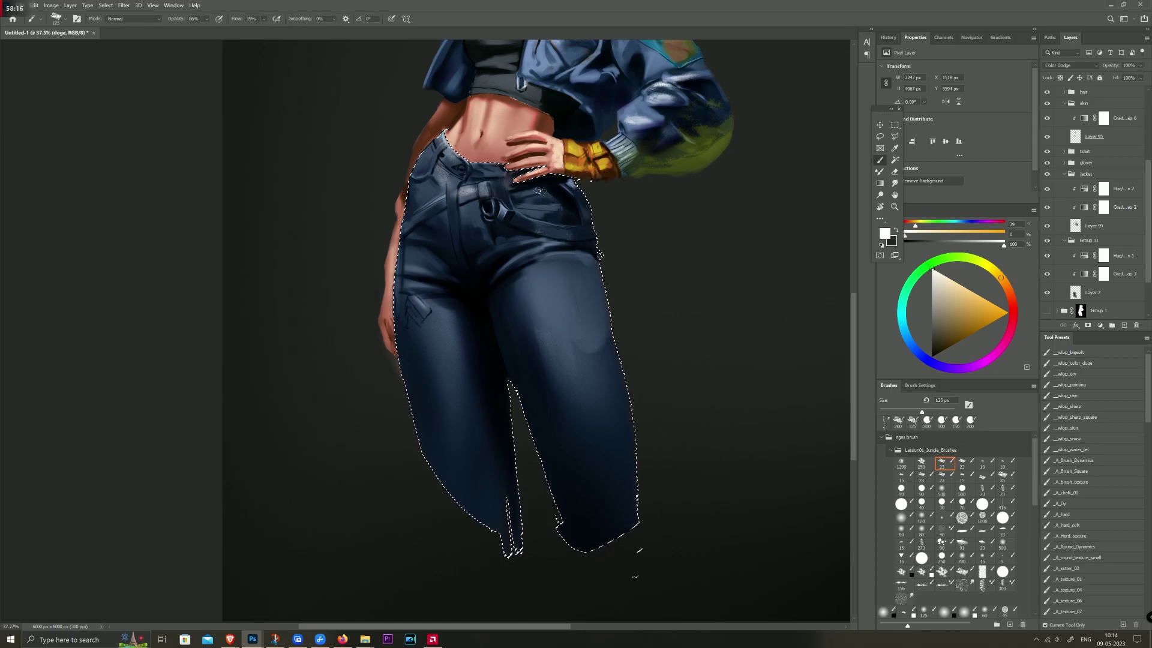
{"action": "left_click_drag", "start_coordinate": [517, 205], "coordinate": [559, 211]}
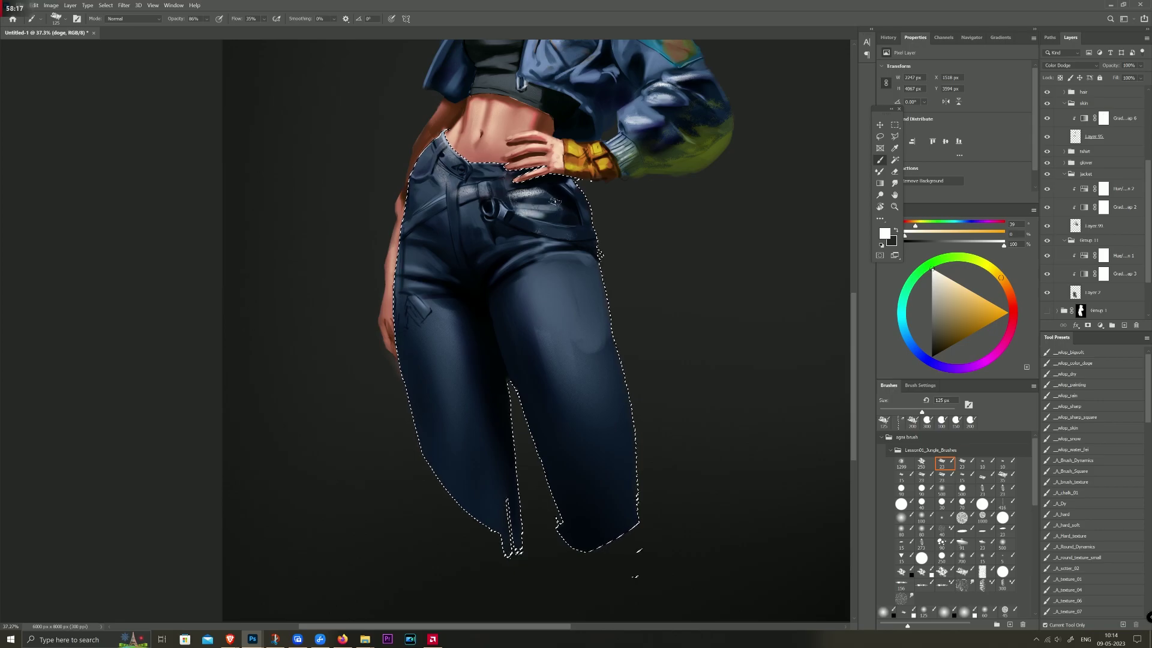
Step: Erase stray highlight specks from the belt and add a small accent near the waist edge
{"action": "key", "text": "e"}
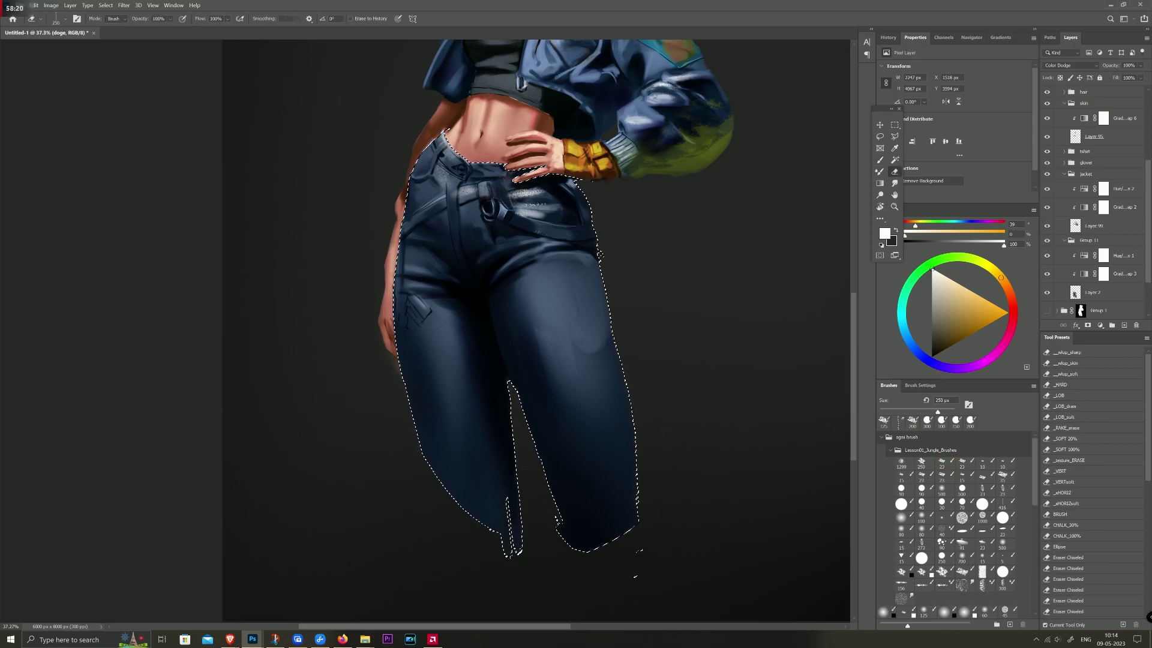
{"action": "mouse_move", "coordinate": [495, 195]}
{"action": "left_mouse_down"}
{"action": "mouse_move", "coordinate": [529, 193]}
{"action": "mouse_move", "coordinate": [530, 227]}
{"action": "left_mouse_up"}
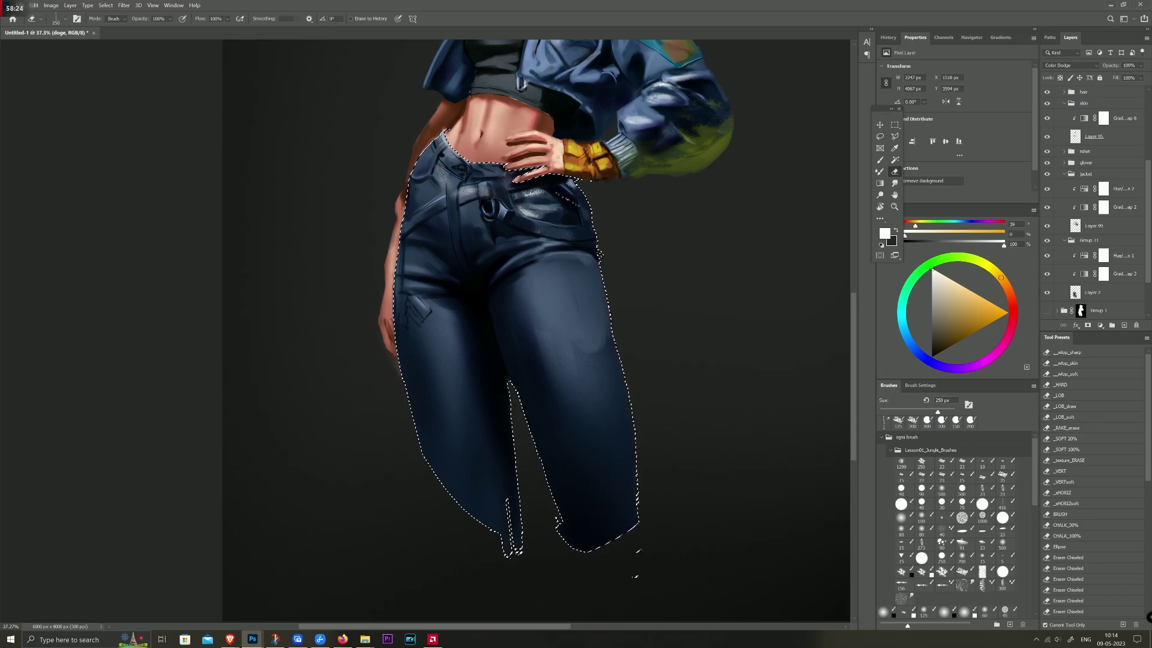
{"action": "left_click_drag", "start_coordinate": [480, 180], "coordinate": [480, 207]}
{"action": "key", "text": "b"}
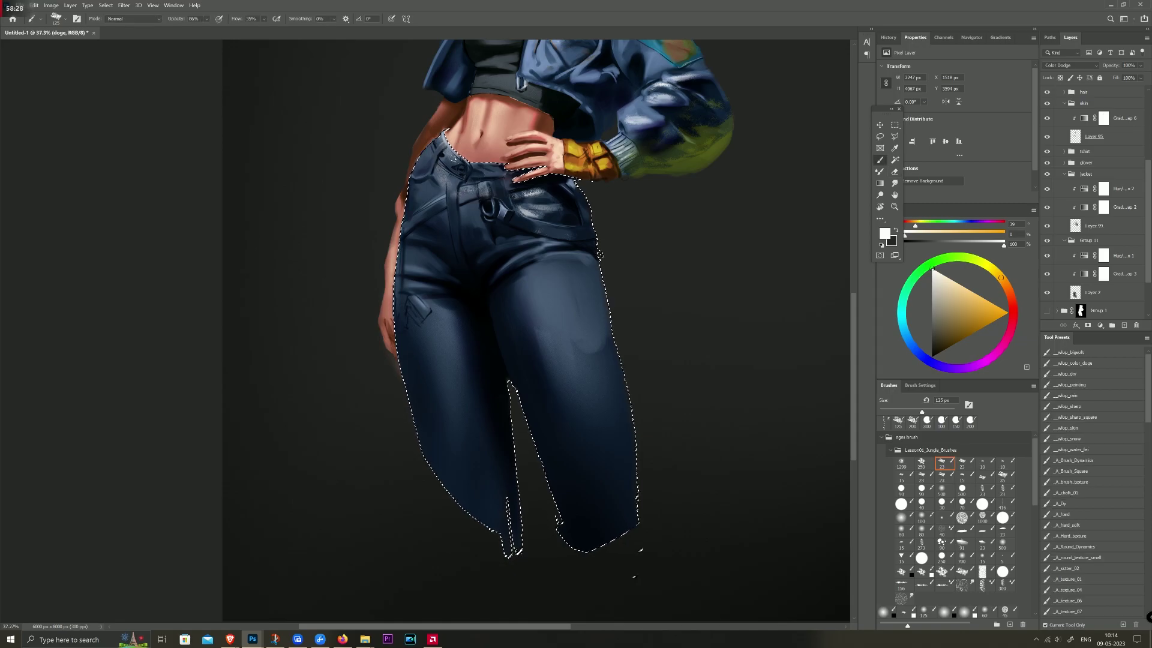
{"action": "left_click_drag", "start_coordinate": [450, 161], "coordinate": [441, 130]}
{"action": "key", "text": "e"}
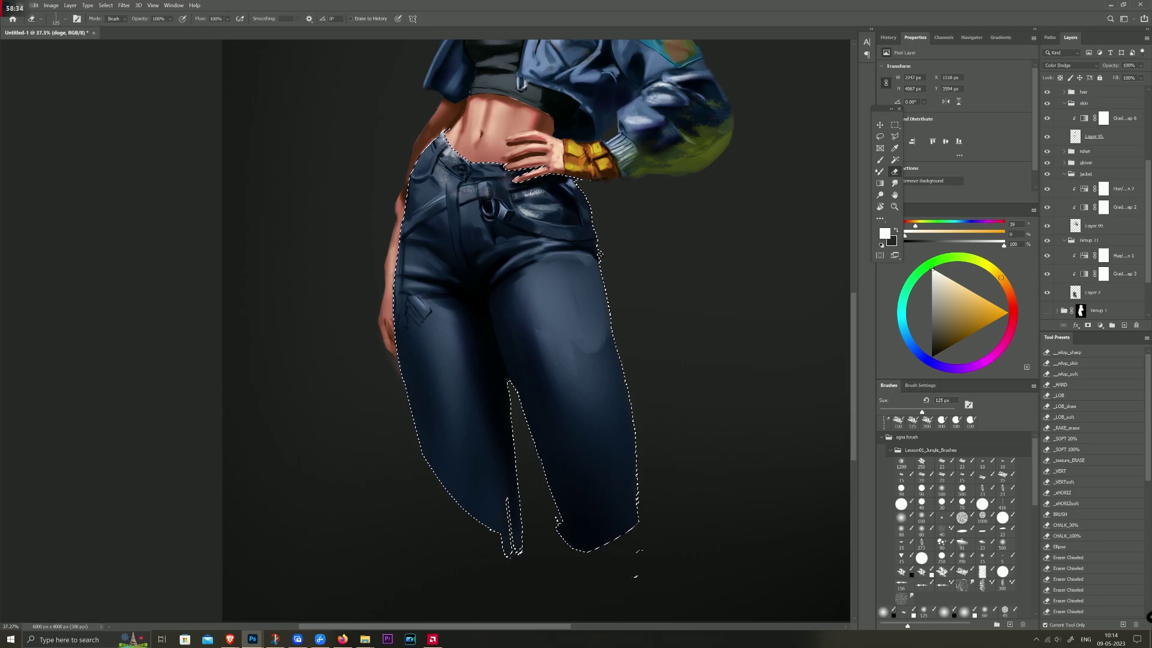
{"action": "key", "text": "b"}
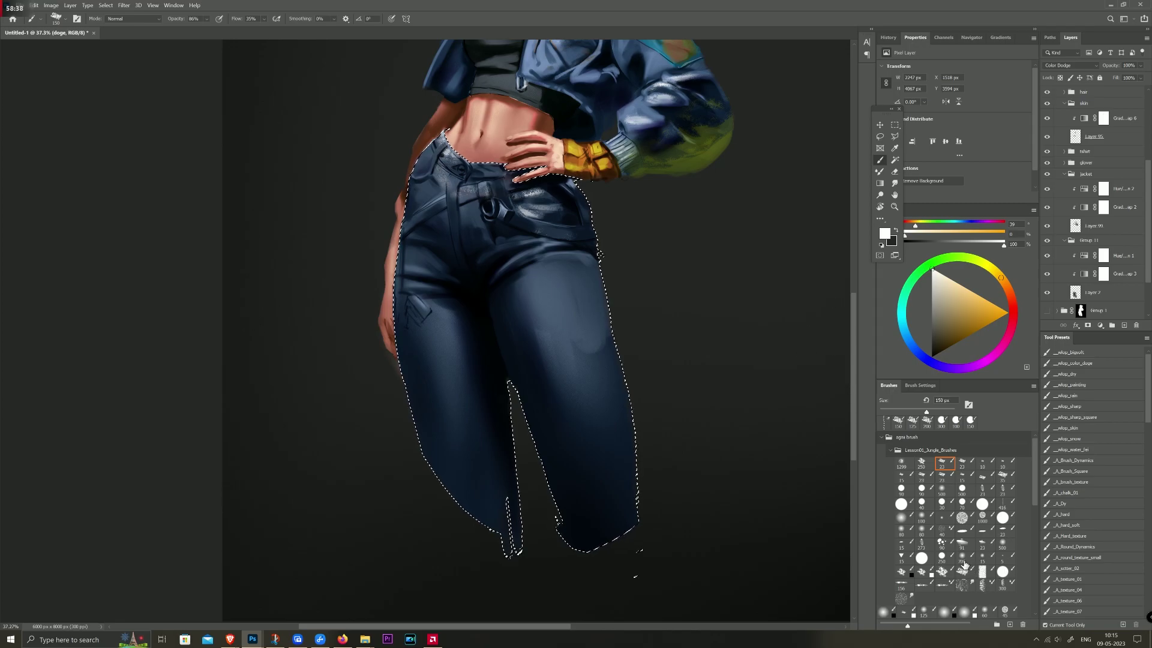
{"action": "left_click", "coordinate": [962, 556]}
Step: Brighten both thighs with soft dodge strokes, then erase a speckled worn texture into them
{"action": "left_click_drag", "start_coordinate": [456, 300], "coordinate": [447, 372]}
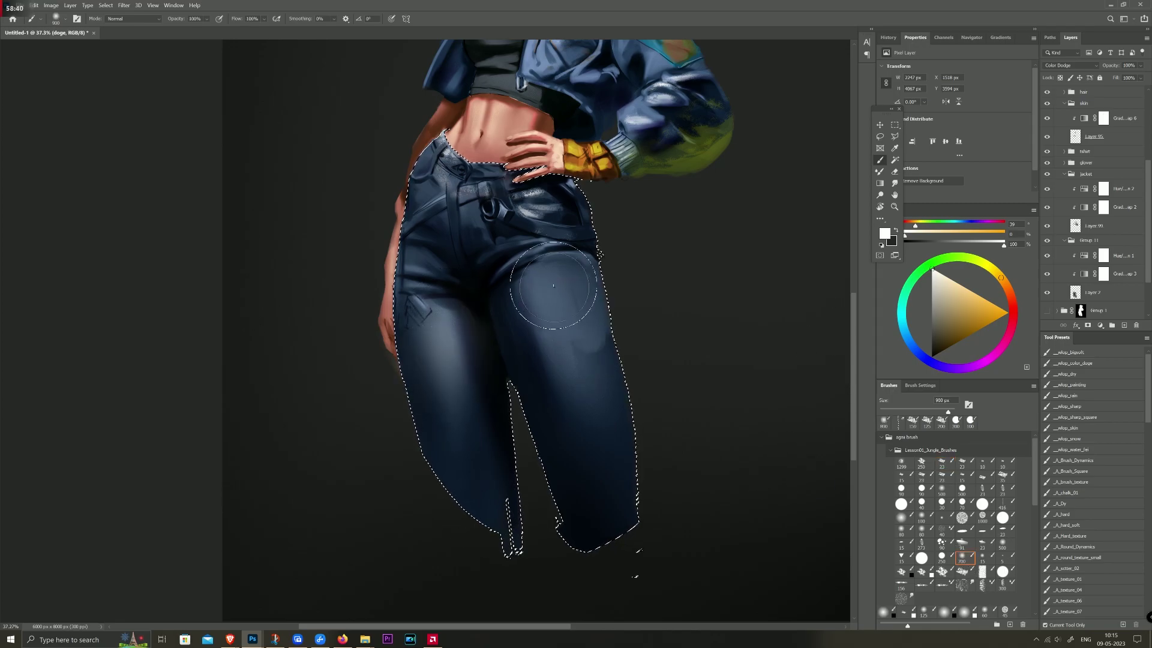
{"action": "mouse_move", "coordinate": [566, 295]}
{"action": "left_mouse_down"}
{"action": "mouse_move", "coordinate": [558, 360]}
{"action": "mouse_move", "coordinate": [540, 372]}
{"action": "left_mouse_up"}
{"action": "key", "text": "bracketright"}
{"action": "key", "text": "bracketright"}
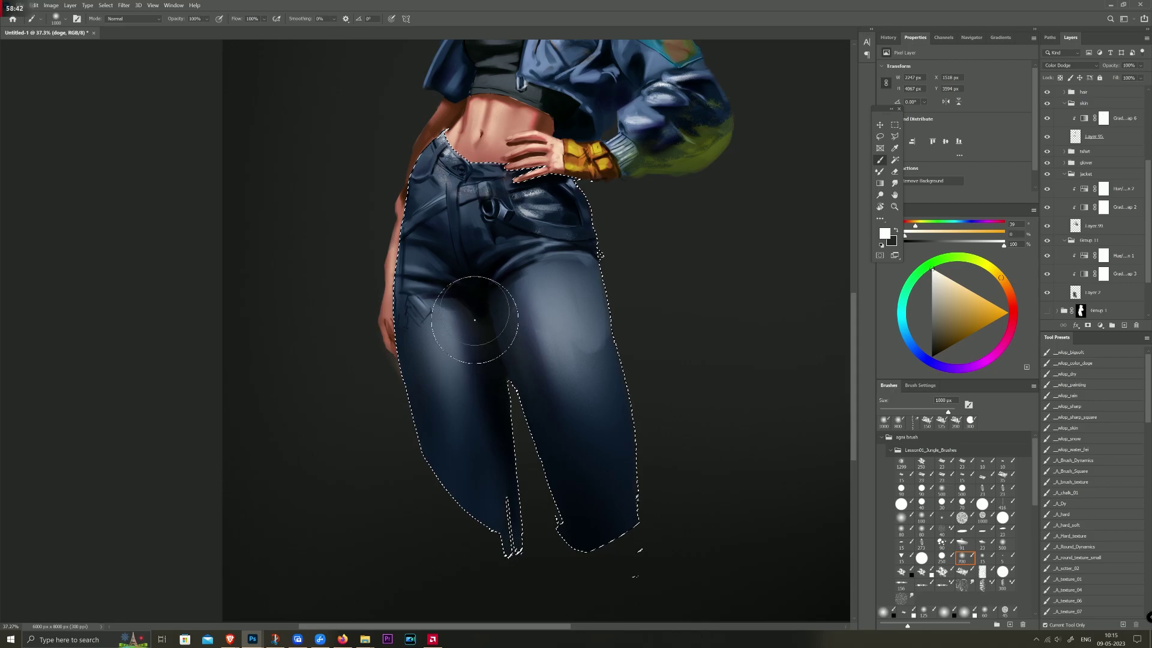
{"action": "key", "text": "e"}
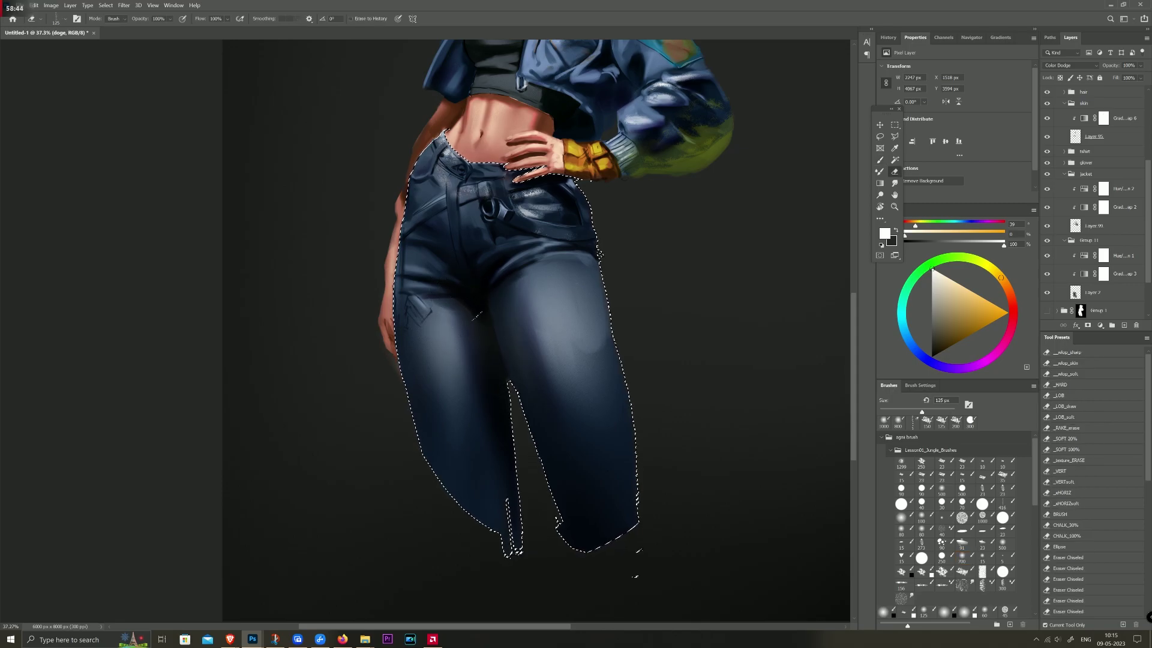
{"action": "key", "text": "bracketright"}
{"action": "key", "text": "bracketright"}
{"action": "key", "text": "bracketright"}
{"action": "key", "text": "bracketright"}
{"action": "key", "text": "bracketright"}
{"action": "key", "text": "bracketright"}
{"action": "left_click_drag", "start_coordinate": [462, 303], "coordinate": [486, 373]}
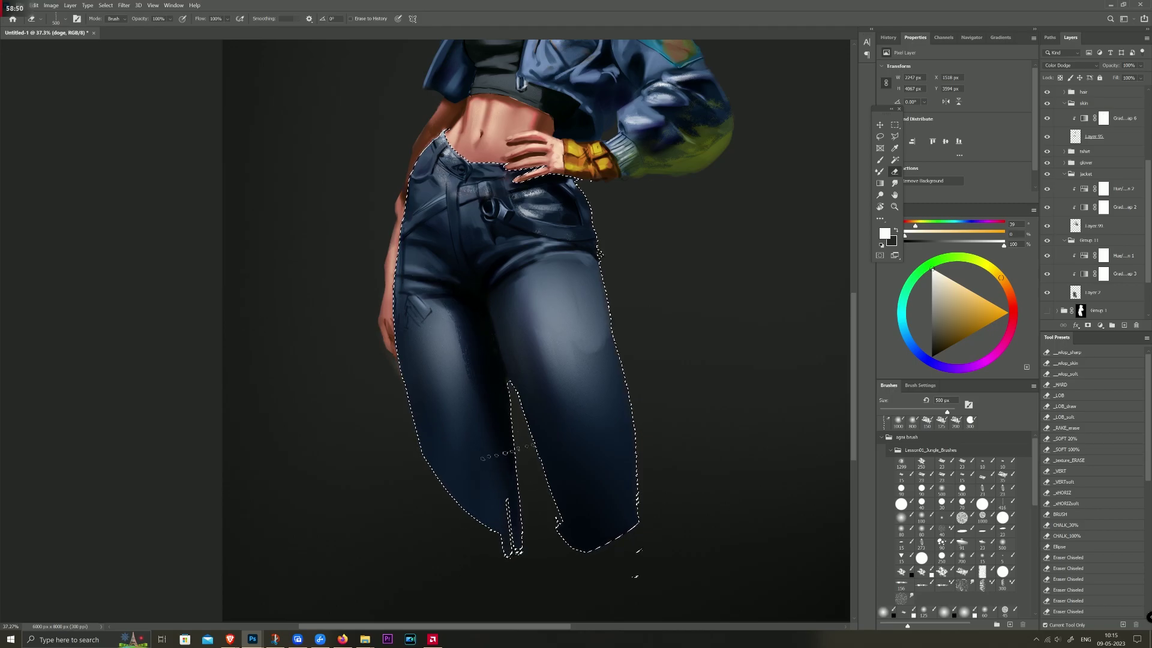
{"action": "left_click_drag", "start_coordinate": [504, 452], "coordinate": [419, 315]}
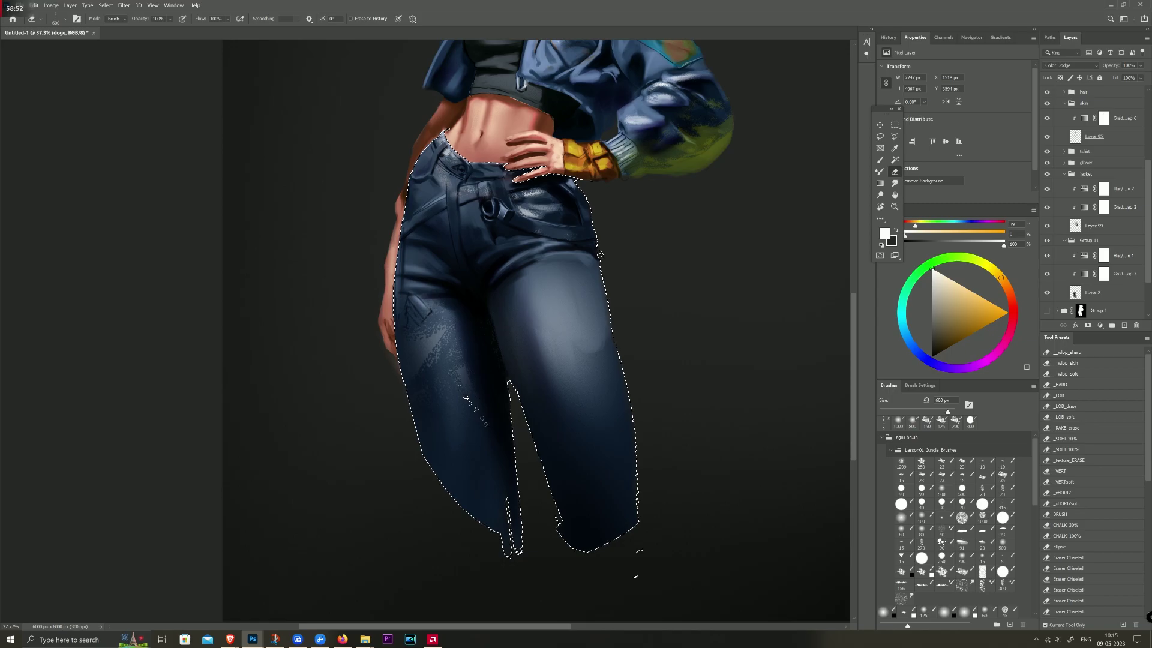
{"action": "left_click_drag", "start_coordinate": [467, 397], "coordinate": [450, 381]}
{"action": "mouse_move", "coordinate": [570, 356]}
{"action": "left_mouse_down"}
{"action": "mouse_move", "coordinate": [444, 360]}
{"action": "mouse_move", "coordinate": [414, 375]}
{"action": "left_mouse_up"}
{"action": "mouse_move", "coordinate": [540, 300]}
{"action": "left_mouse_down"}
{"action": "mouse_move", "coordinate": [570, 366]}
{"action": "mouse_move", "coordinate": [540, 294]}
{"action": "left_mouse_up"}
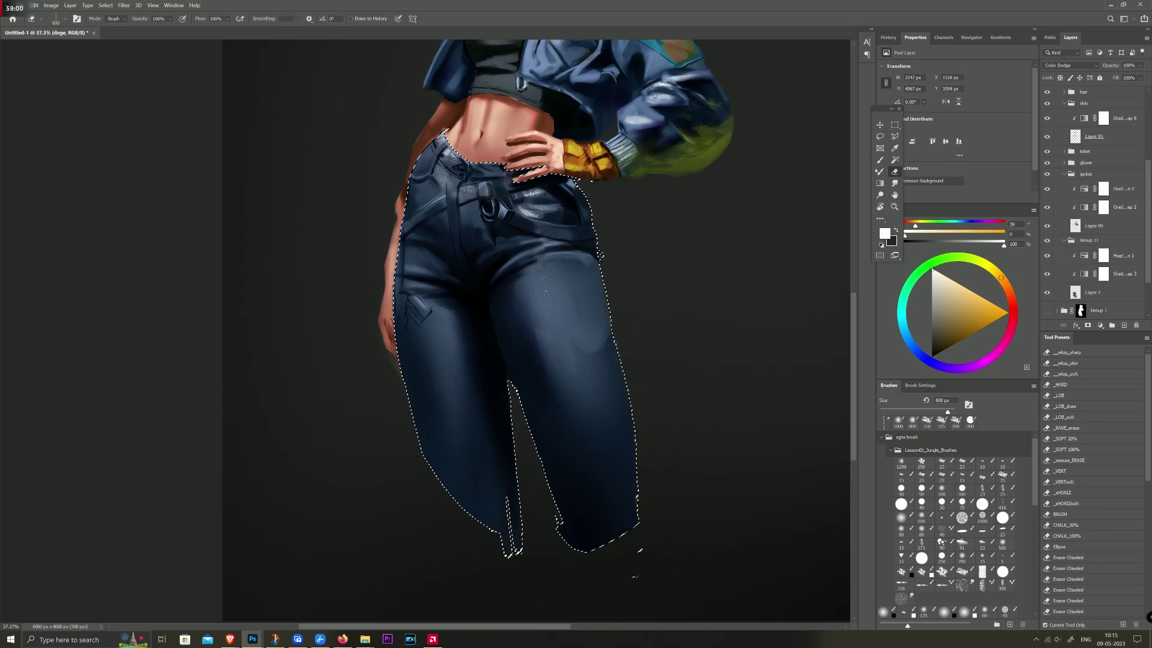
Step: Paint bright wear streaks on the left leg with a textured brush, erasing the overly bright ones
{"action": "key", "text": "b"}
{"action": "left_click", "coordinate": [941, 461]}
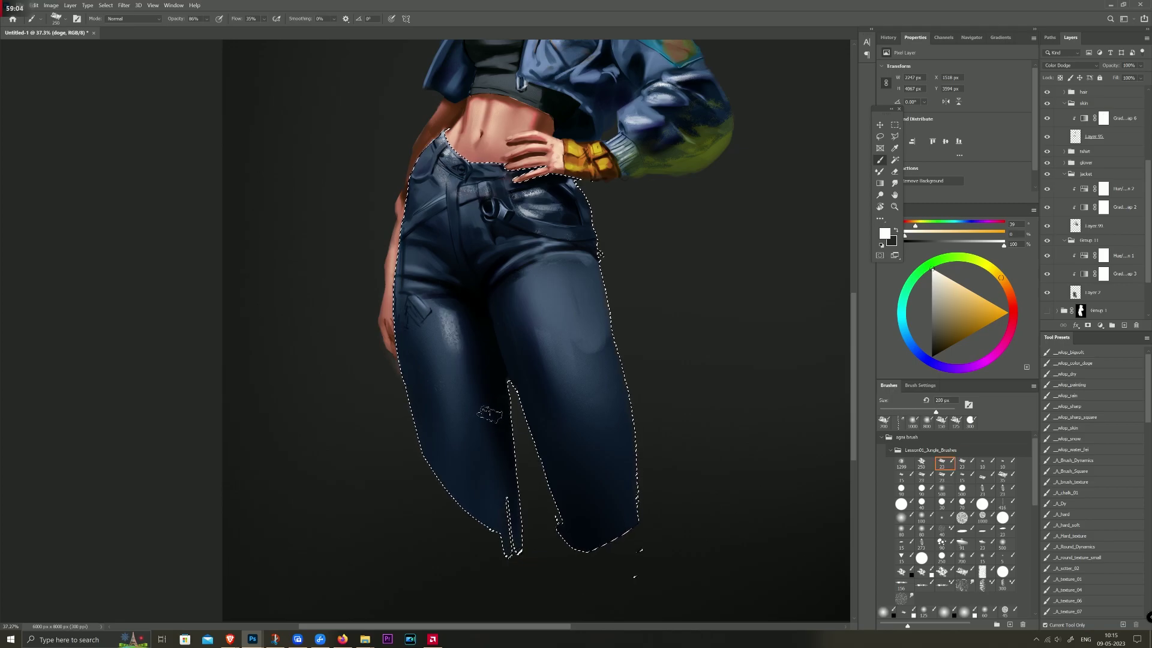
{"action": "key", "text": "bracketright"}
{"action": "key", "text": "bracketright"}
{"action": "key", "text": "bracketright"}
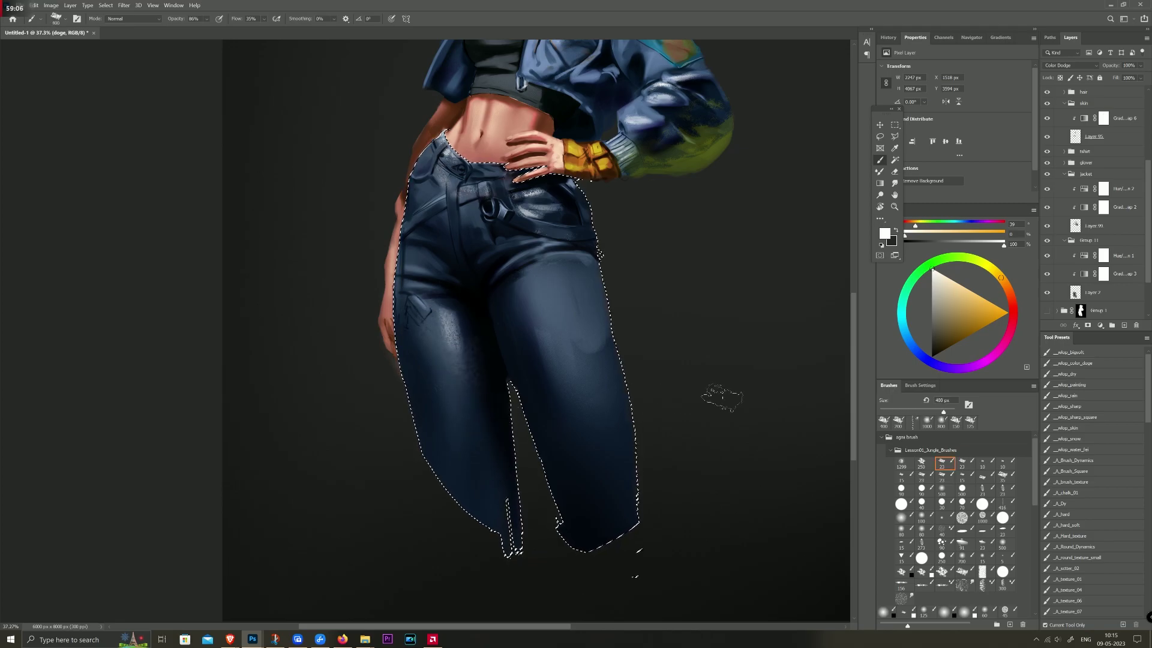
{"action": "left_click", "coordinate": [962, 462]}
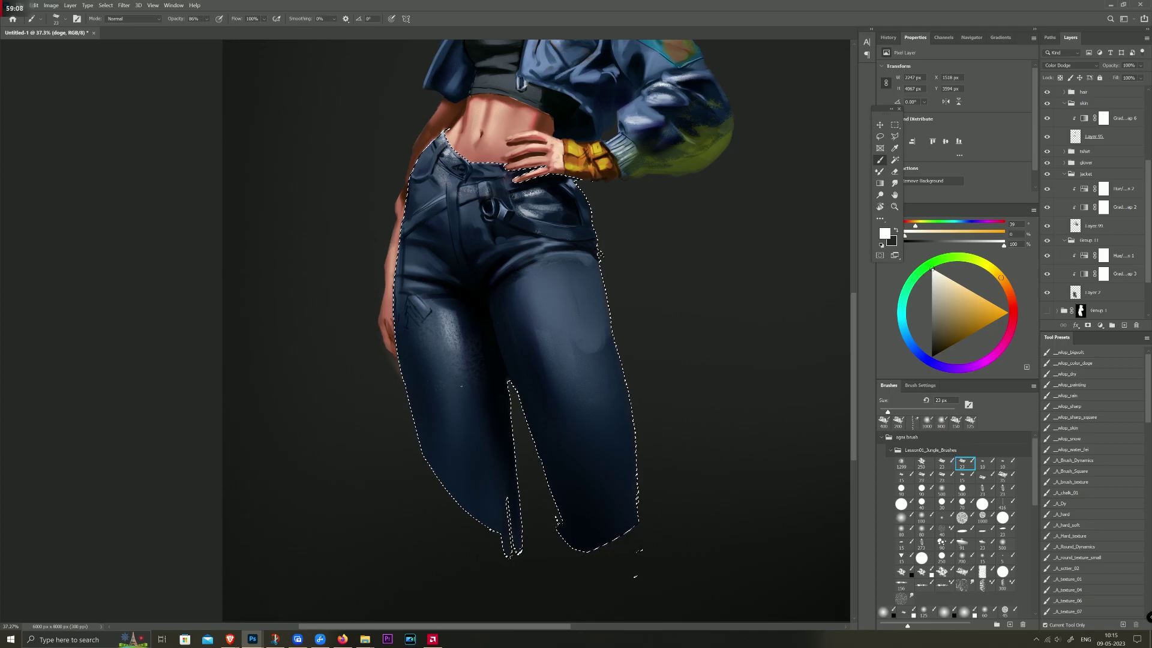
{"action": "key", "text": "bracketright"}
{"action": "key", "text": "bracketright"}
{"action": "key", "text": "bracketright"}
{"action": "key", "text": "bracketright"}
{"action": "left_click_drag", "start_coordinate": [449, 370], "coordinate": [451, 447]}
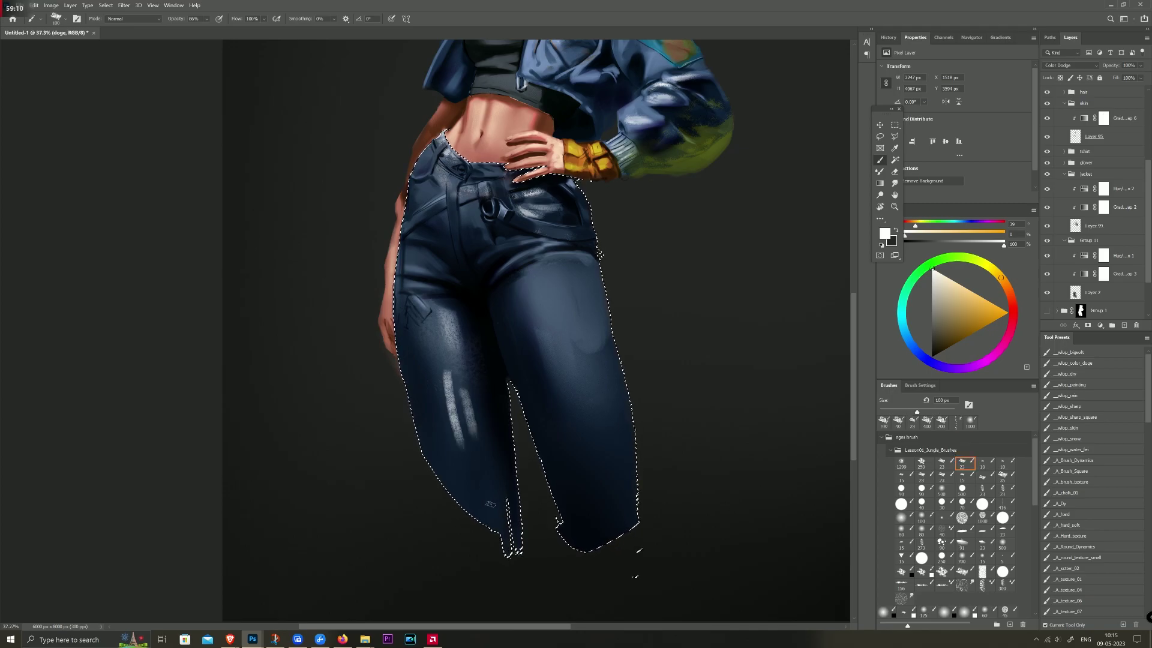
{"action": "mouse_move", "coordinate": [468, 388]}
{"action": "left_mouse_down"}
{"action": "mouse_move", "coordinate": [469, 438]}
{"action": "mouse_move", "coordinate": [482, 441]}
{"action": "left_mouse_up"}
{"action": "key", "text": "bracketright"}
{"action": "key", "text": "bracketright"}
{"action": "key", "text": "bracketright"}
{"action": "key", "text": "e"}
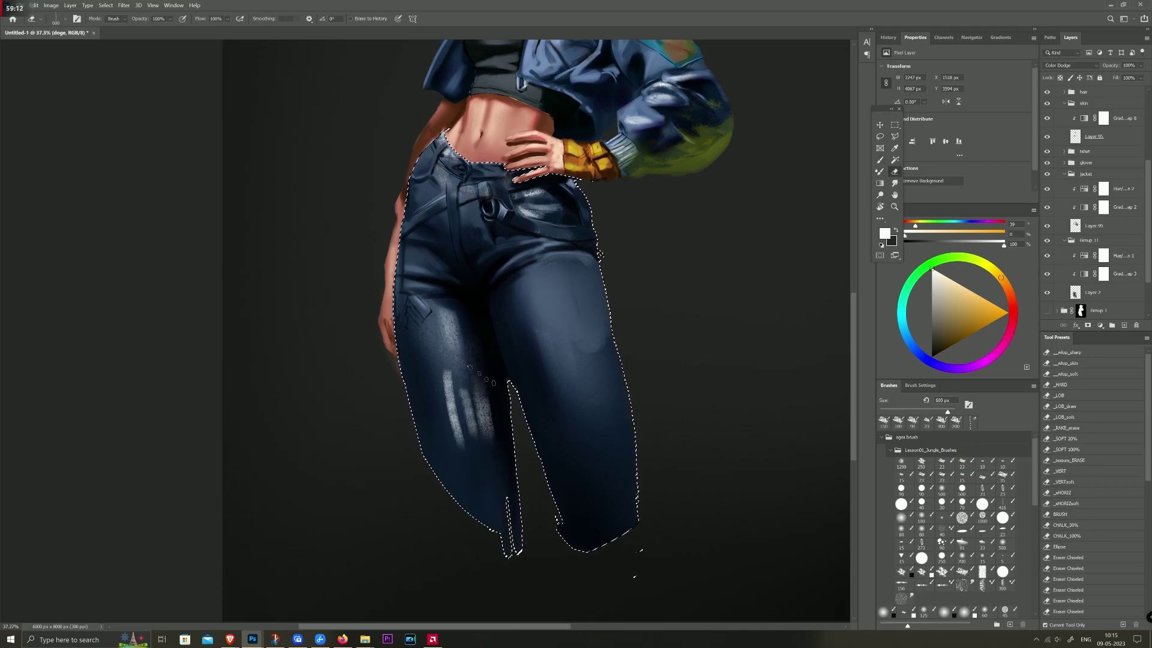
{"action": "mouse_move", "coordinate": [456, 336]}
{"action": "left_mouse_down"}
{"action": "mouse_move", "coordinate": [474, 438]}
{"action": "mouse_move", "coordinate": [438, 327]}
{"action": "mouse_move", "coordinate": [477, 381]}
{"action": "left_mouse_up"}
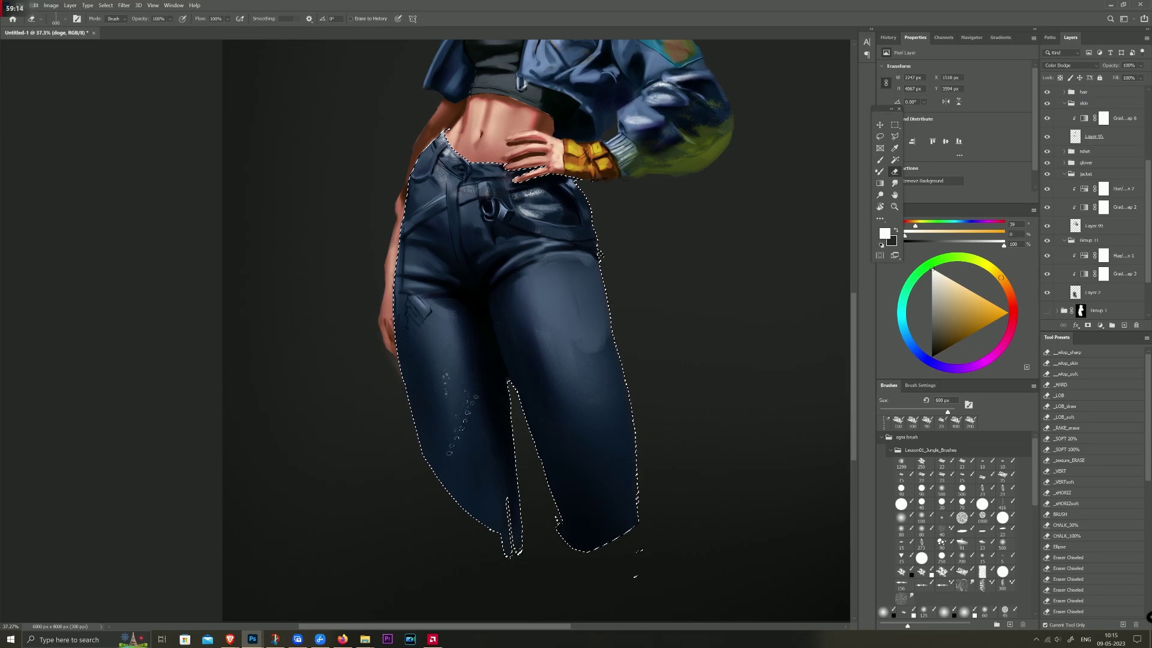
{"action": "scroll", "coordinate": [470, 420], "scroll_direction": "down", "scroll_amount": 3}
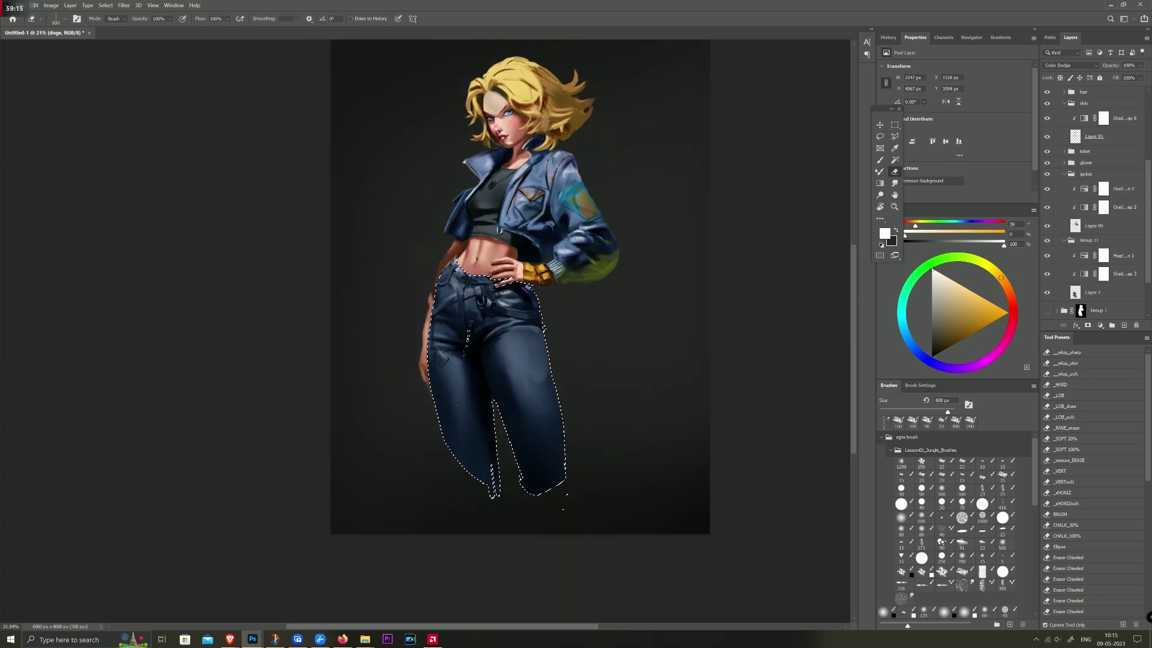
Step: Dab speckled texture onto the right jeans leg and erase the excess
{"action": "key", "text": "b"}
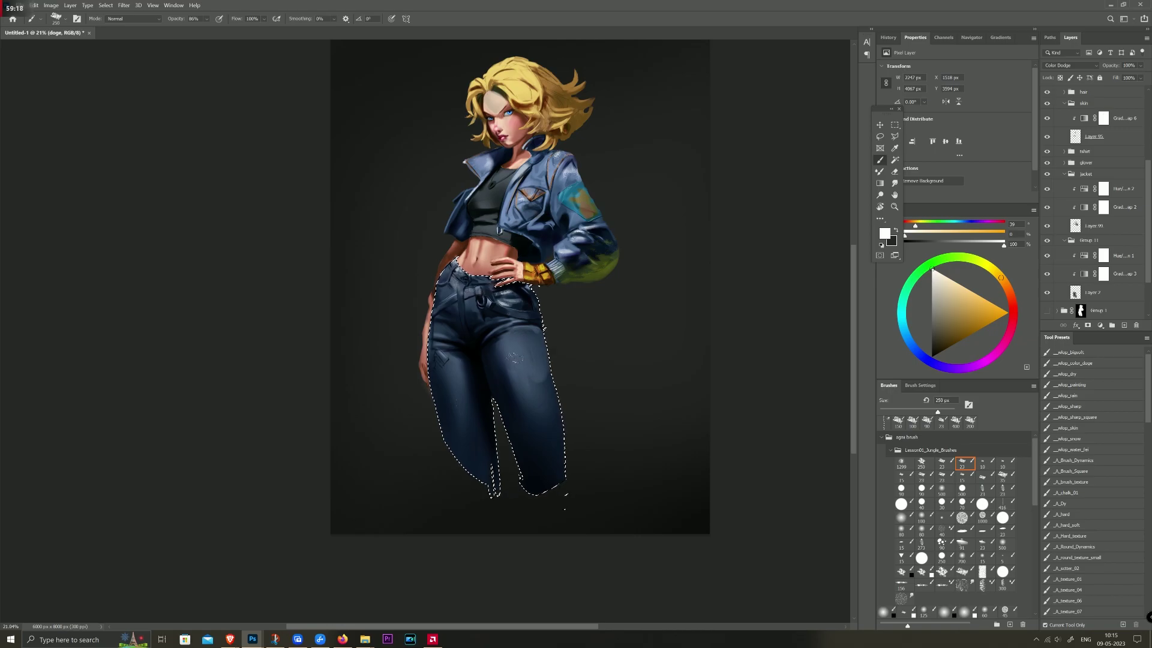
{"action": "key", "text": "bracketright"}
{"action": "key", "text": "bracketright"}
{"action": "mouse_move", "coordinate": [510, 336]}
{"action": "left_mouse_down"}
{"action": "mouse_move", "coordinate": [515, 384]}
{"action": "mouse_move", "coordinate": [539, 396]}
{"action": "mouse_move", "coordinate": [528, 384]}
{"action": "mouse_move", "coordinate": [537, 420]}
{"action": "left_mouse_up"}
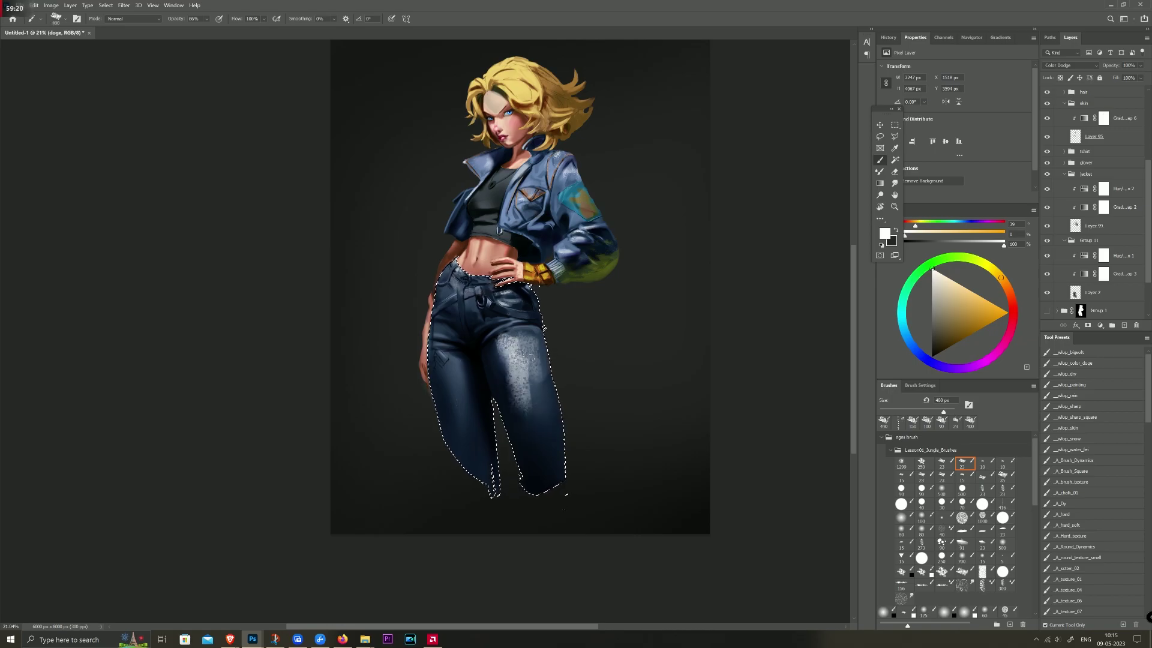
{"action": "key", "text": "e"}
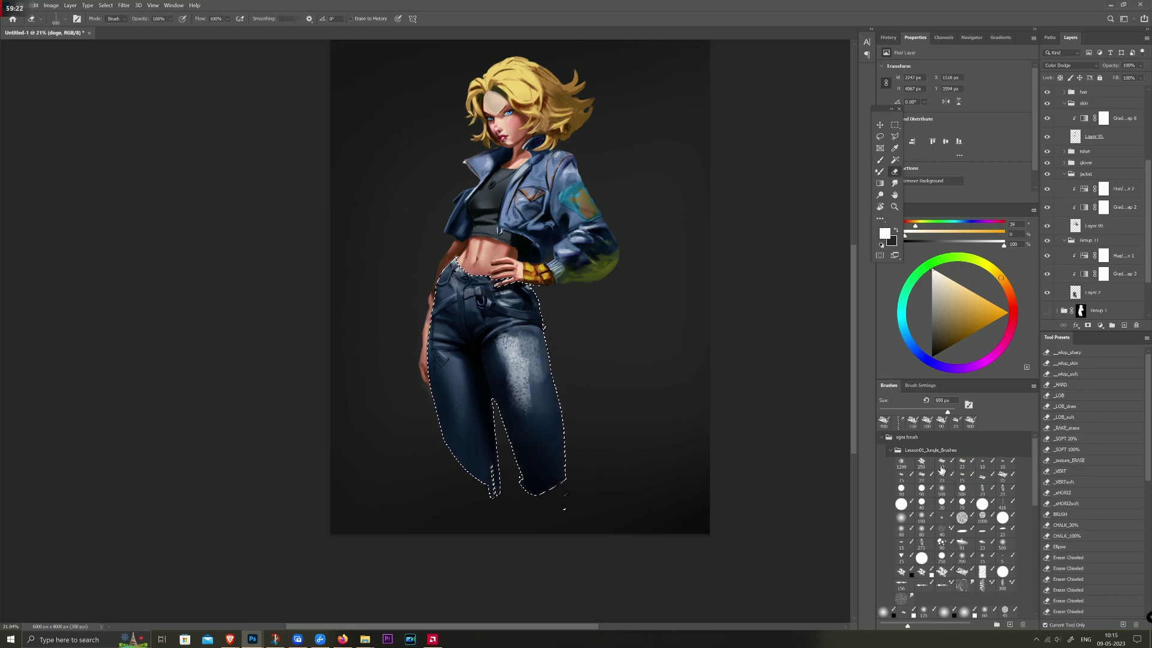
{"action": "key", "text": "bracketright"}
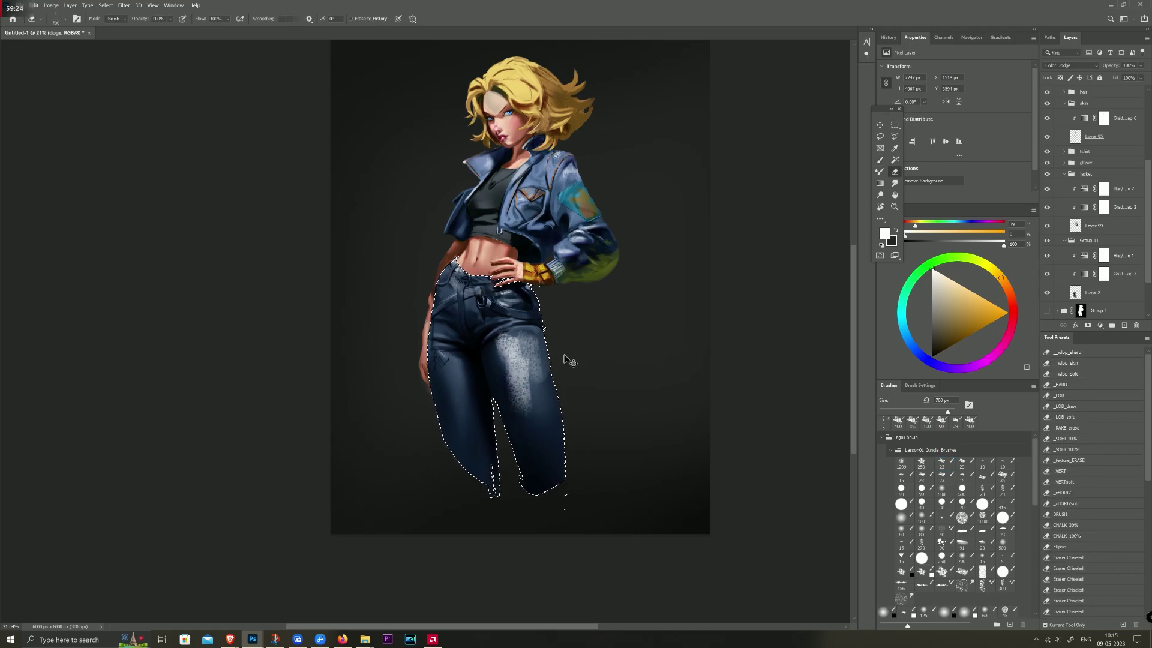
{"action": "left_click_drag", "start_coordinate": [518, 360], "coordinate": [528, 408]}
{"action": "left_click_drag", "start_coordinate": [507, 336], "coordinate": [516, 366]}
{"action": "left_click_drag", "start_coordinate": [522, 294], "coordinate": [552, 360]}
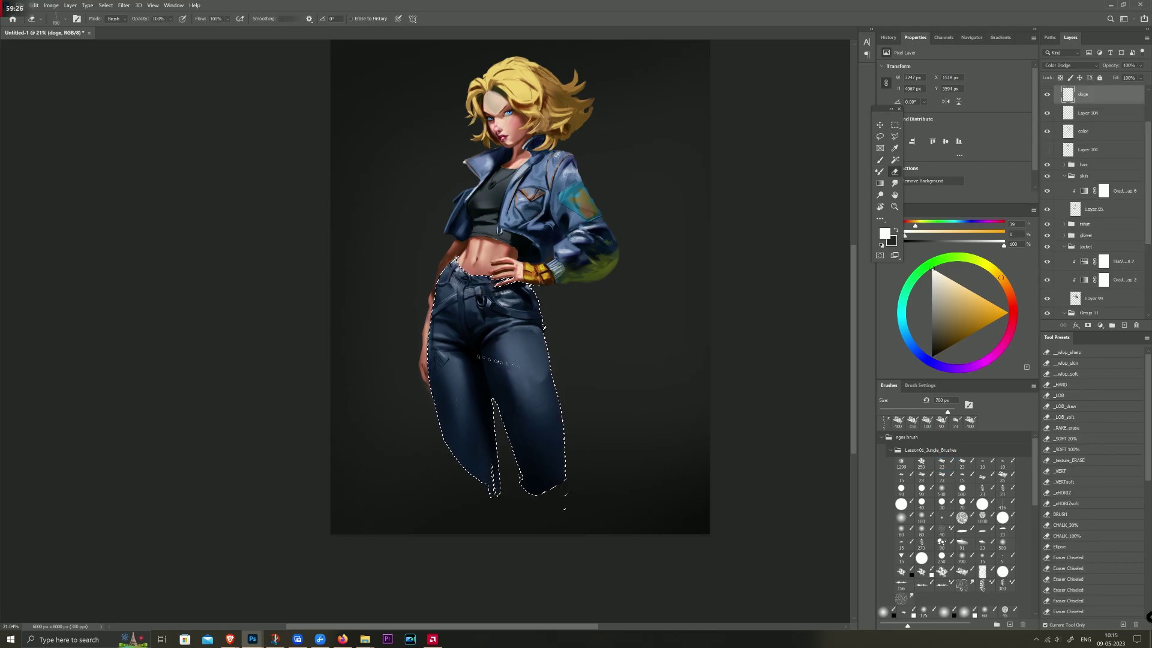
Step: Paint textured highlights on the right thigh and soften part of them with the eraser
{"action": "key", "text": "b"}
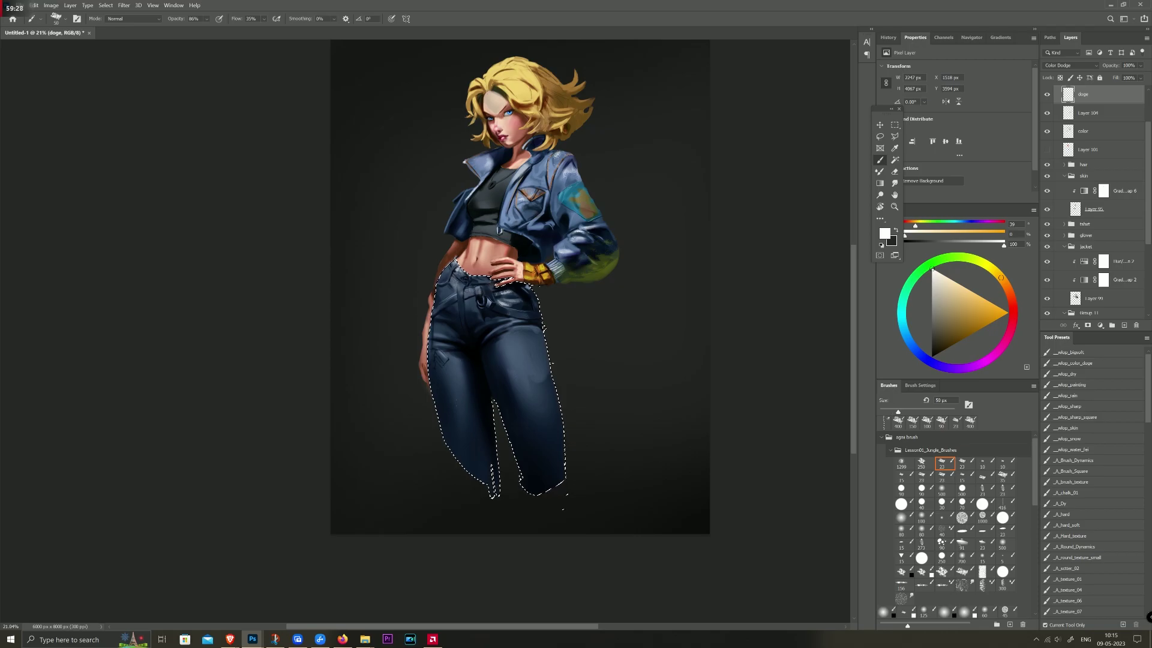
{"action": "key", "text": "bracketright"}
{"action": "key", "text": "bracketright"}
{"action": "key", "text": "bracketright"}
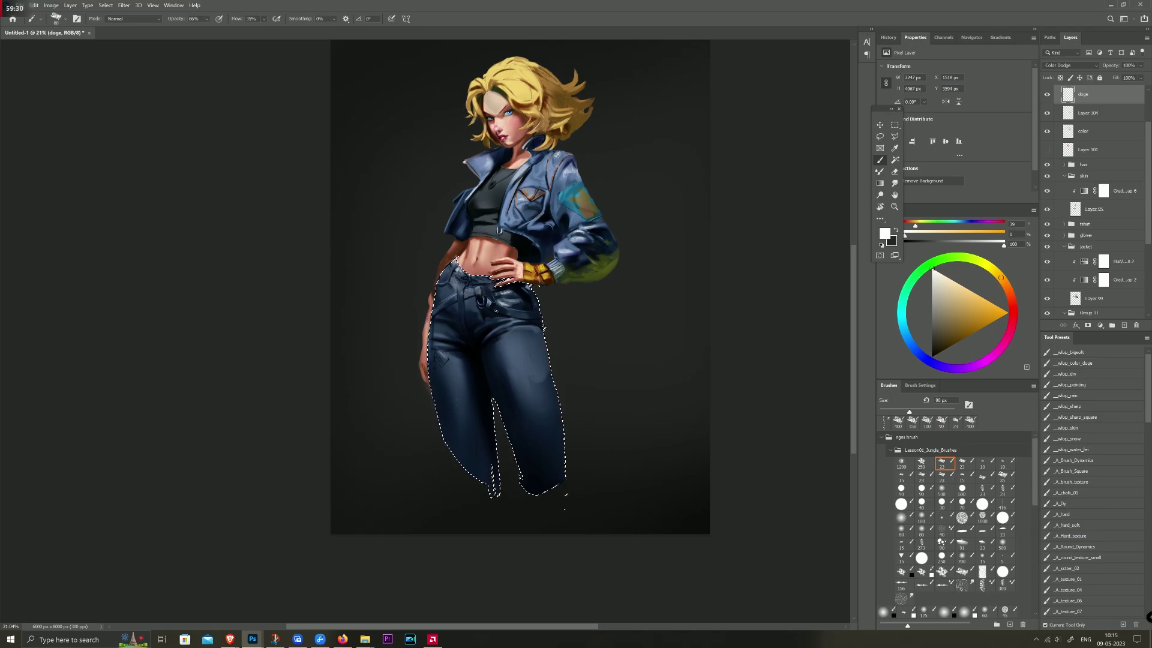
{"action": "key", "text": "bracketright"}
{"action": "key", "text": "bracketright"}
{"action": "key", "text": "bracketright"}
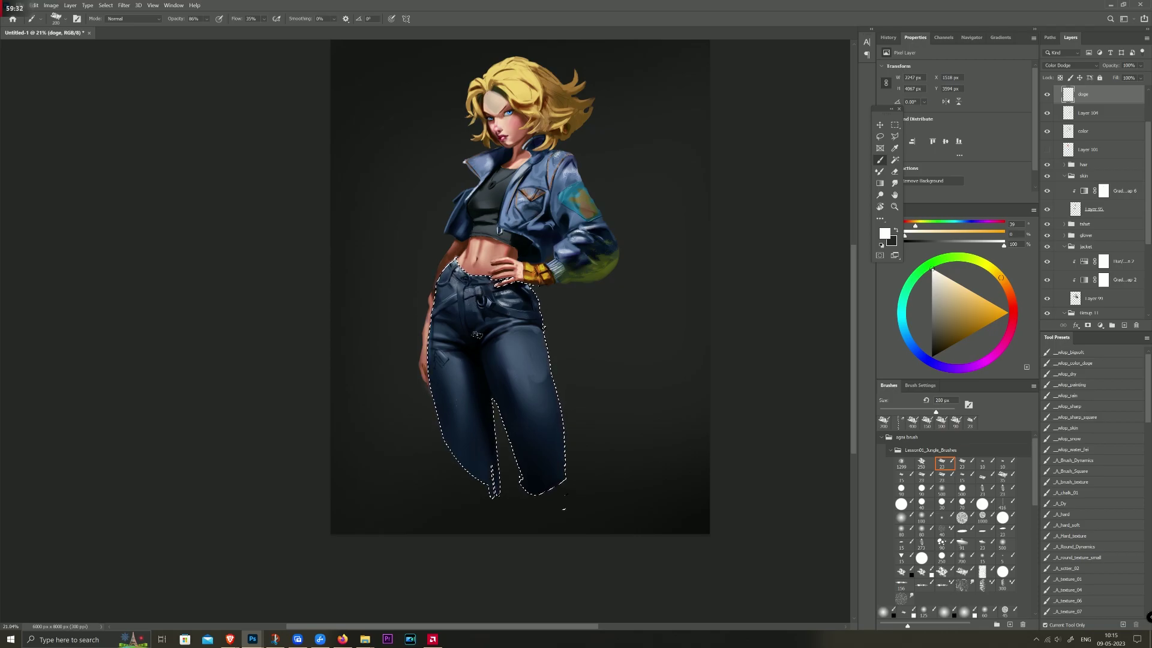
{"action": "key", "text": "e"}
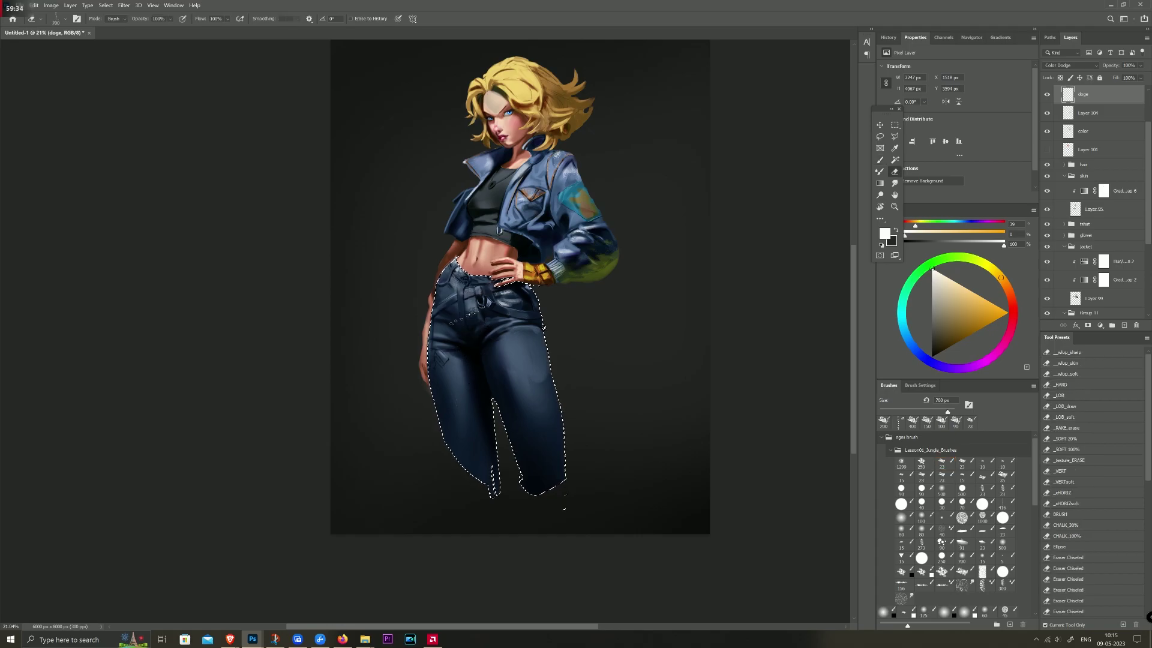
{"action": "key", "text": "b"}
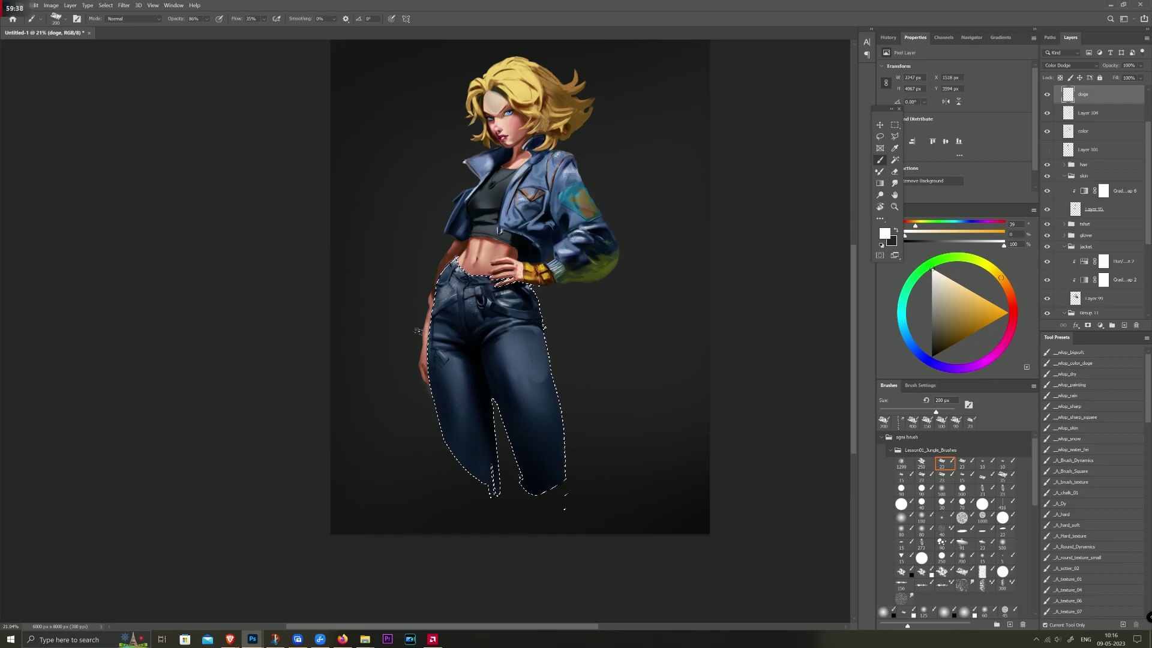
{"action": "key", "text": "e"}
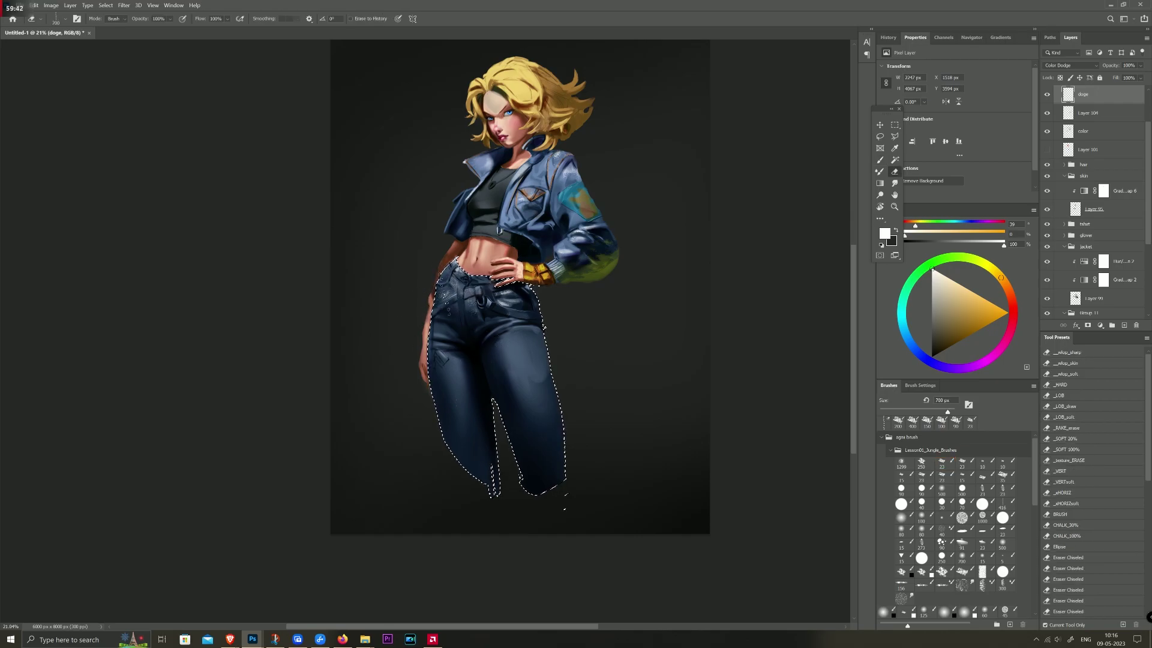
{"action": "key", "text": "b"}
{"action": "mouse_move", "coordinate": [503, 342]}
{"action": "left_mouse_down"}
{"action": "mouse_move", "coordinate": [543, 377]}
{"action": "mouse_move", "coordinate": [534, 401]}
{"action": "left_mouse_up"}
{"action": "key", "text": "e"}
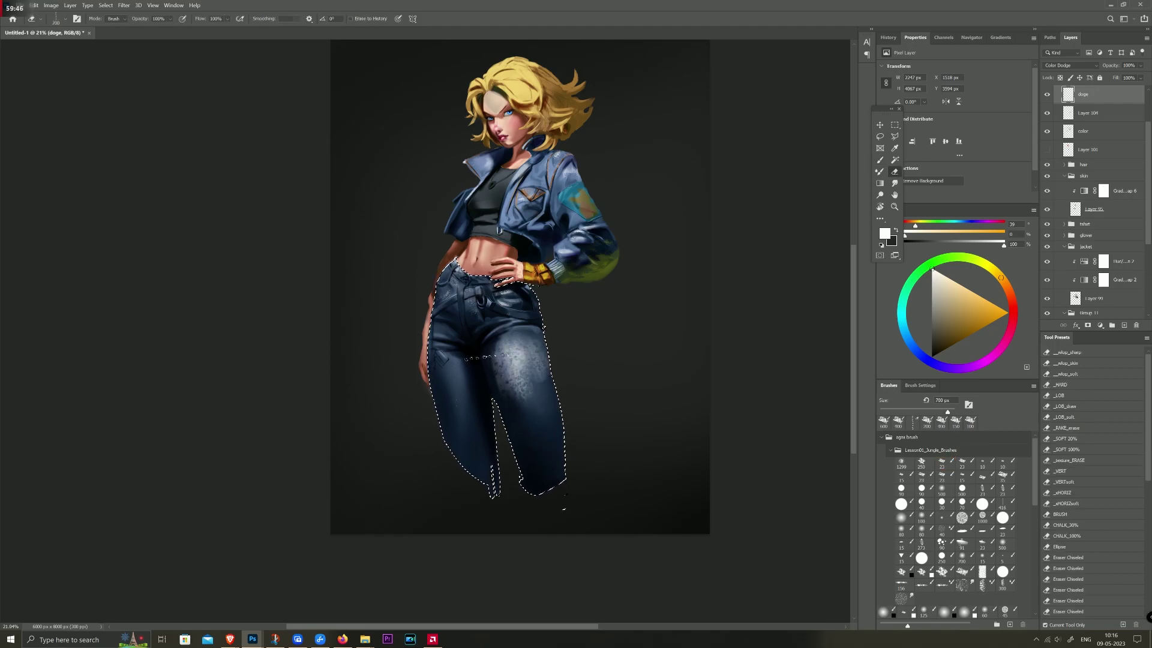
{"action": "mouse_move", "coordinate": [485, 381]}
{"action": "left_mouse_down"}
{"action": "mouse_move", "coordinate": [496, 360]}
{"action": "mouse_move", "coordinate": [522, 372]}
{"action": "mouse_move", "coordinate": [537, 351]}
{"action": "mouse_move", "coordinate": [507, 329]}
{"action": "left_mouse_up"}
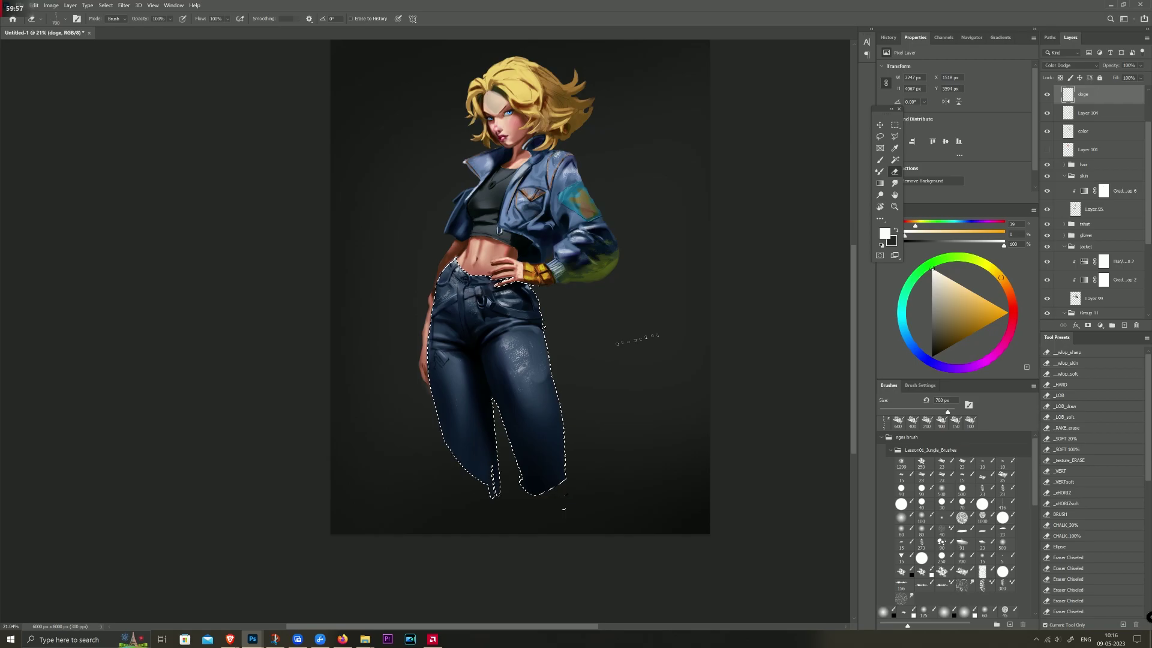
{"action": "scroll", "coordinate": [479, 273], "scroll_direction": "up", "scroll_amount": 2}
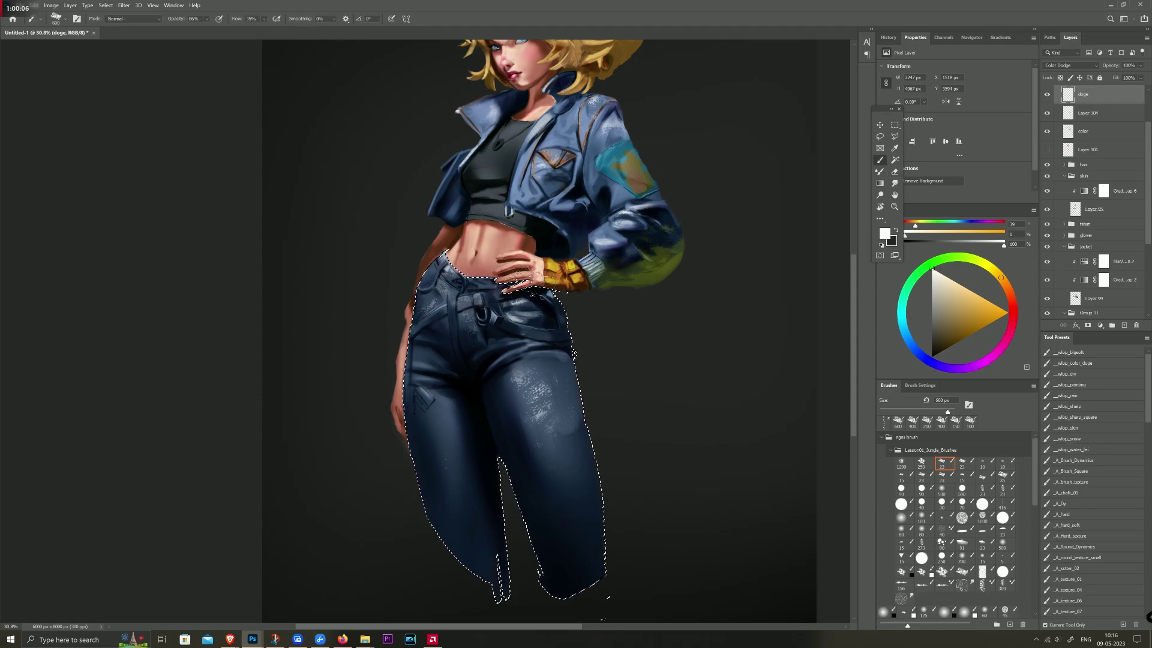
{"action": "key", "text": "e"}
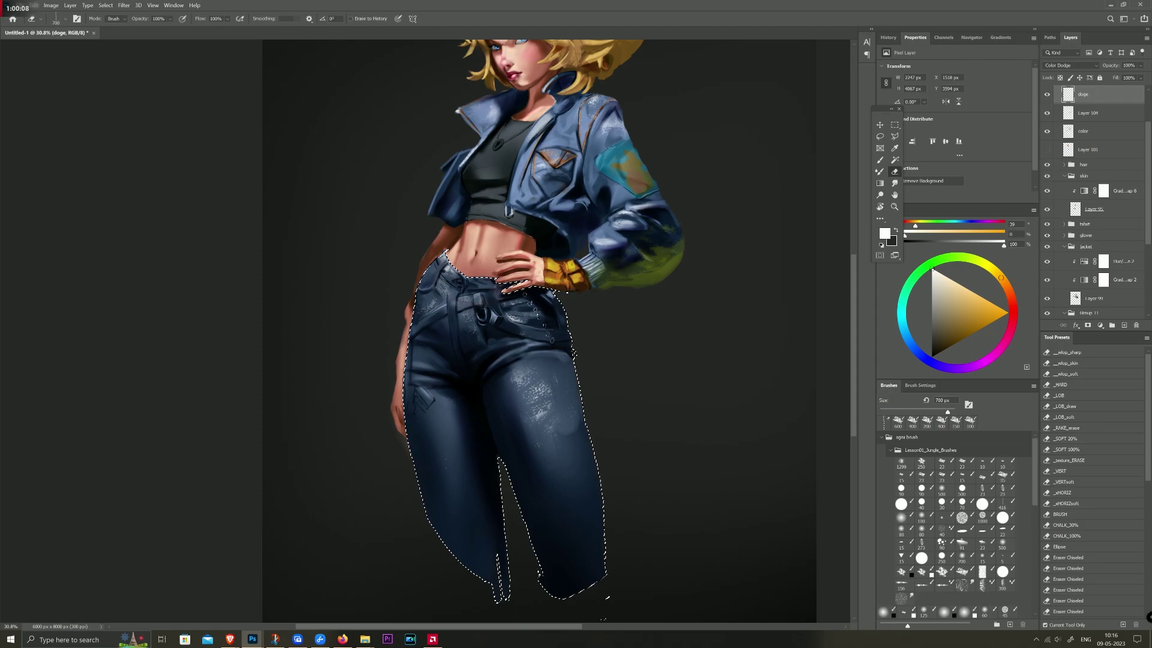
{"action": "key", "text": "b"}
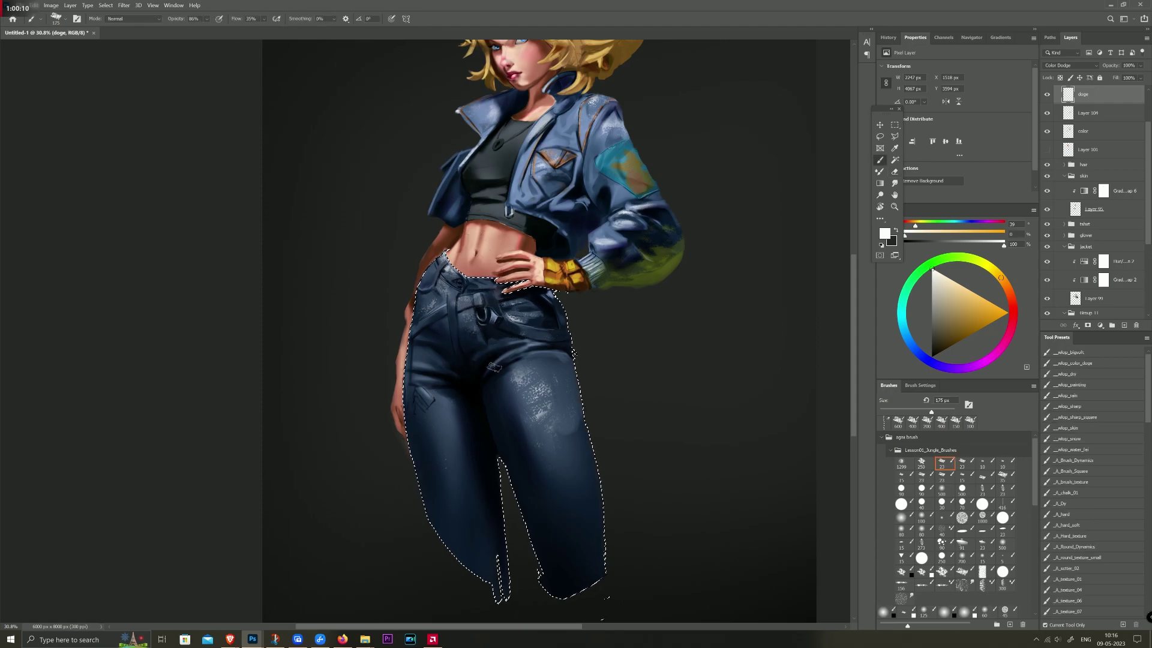
{"action": "key", "text": "bracketleft"}
{"action": "key", "text": "bracketleft"}
{"action": "key", "text": "bracketleft"}
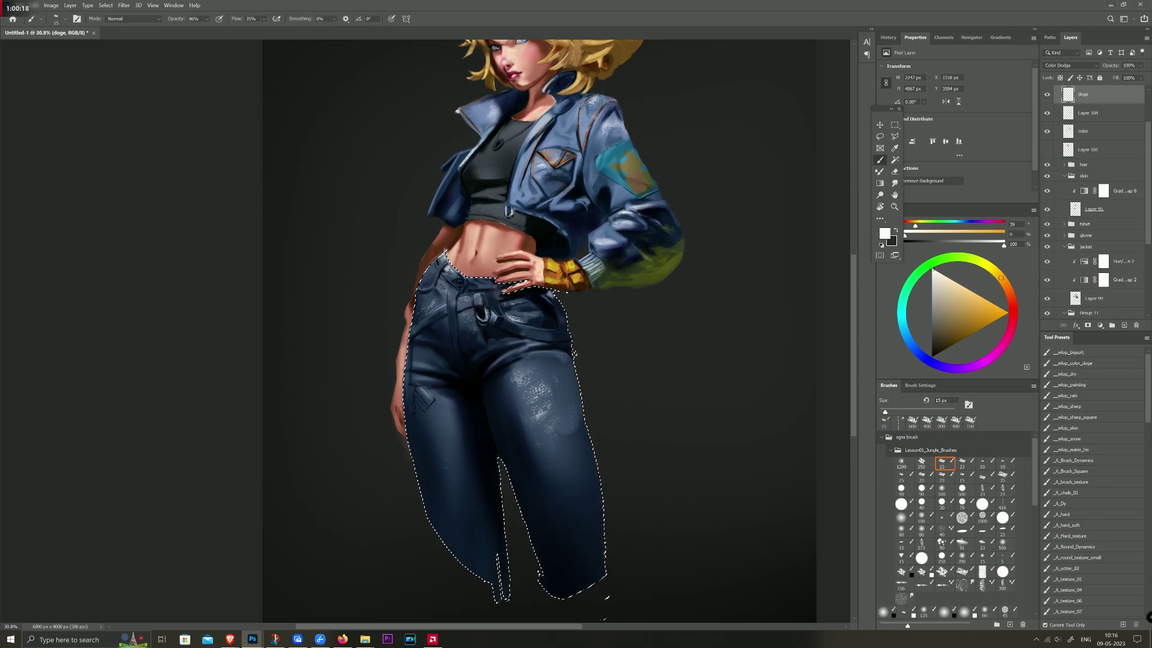
{"action": "key", "text": "bracketright"}
{"action": "key", "text": "bracketright"}
{"action": "key", "text": "bracketright"}
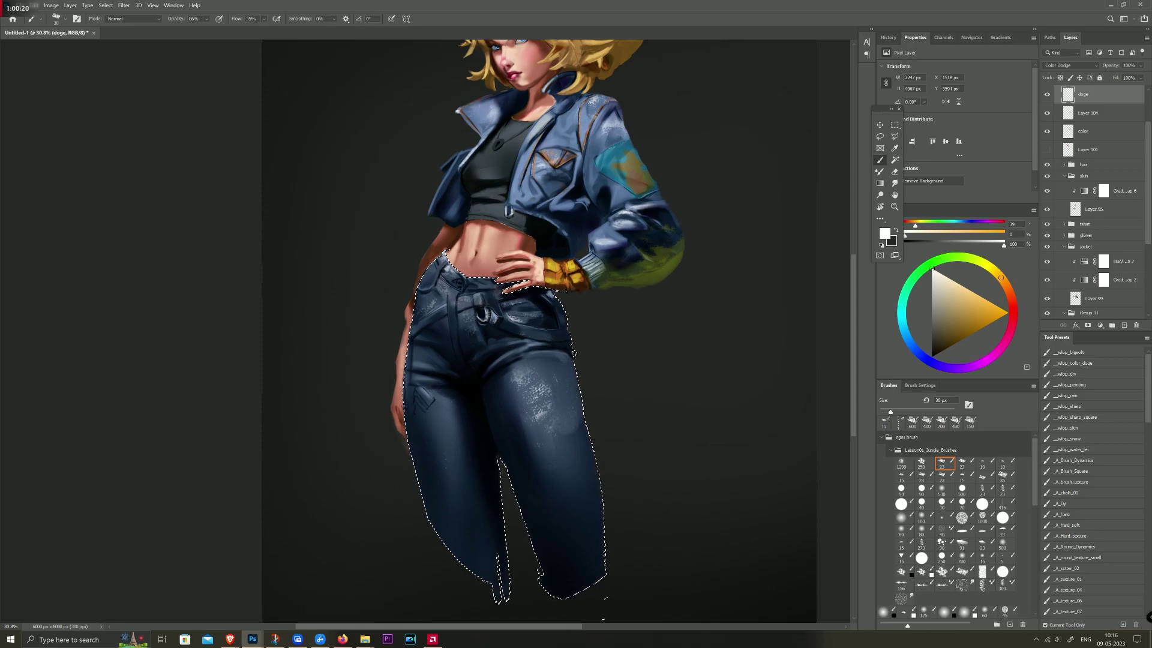
{"action": "key", "text": "e"}
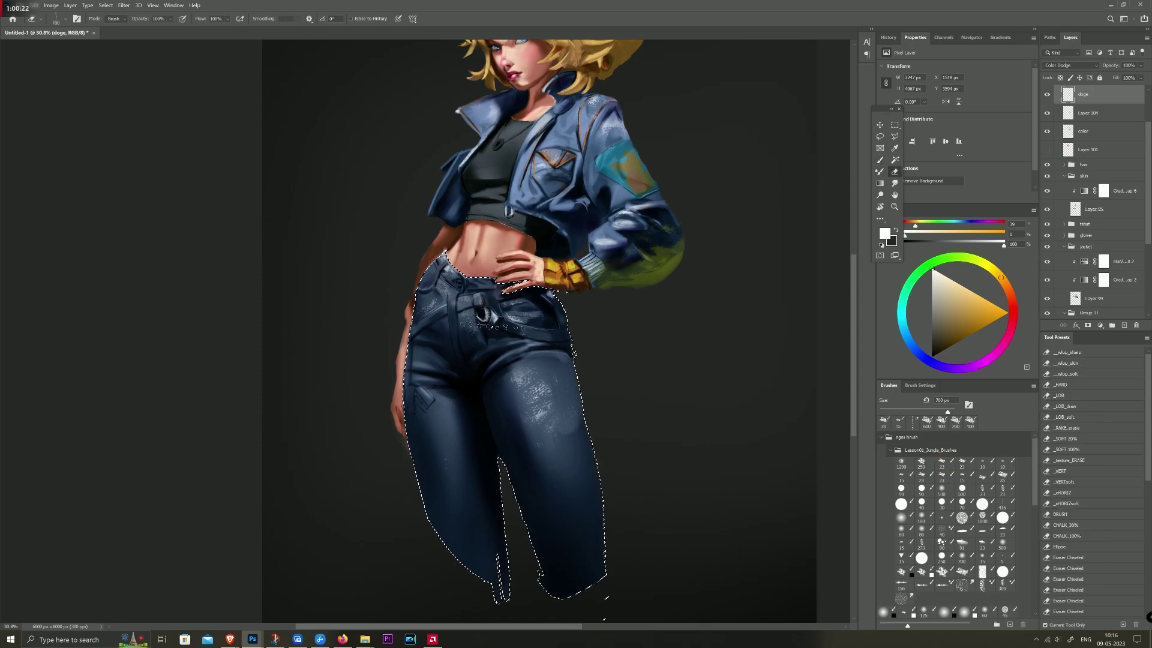
{"action": "key", "text": "bracketleft"}
{"action": "key", "text": "bracketleft"}
{"action": "key", "text": "bracketleft"}
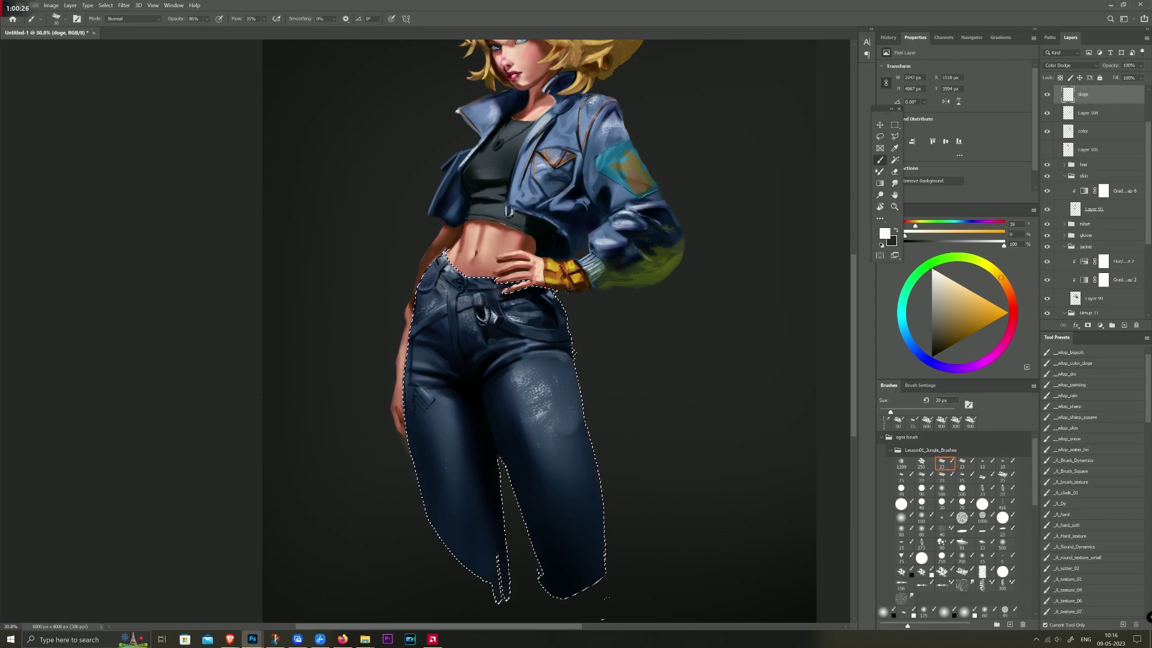
{"action": "key", "text": "bracketleft"}
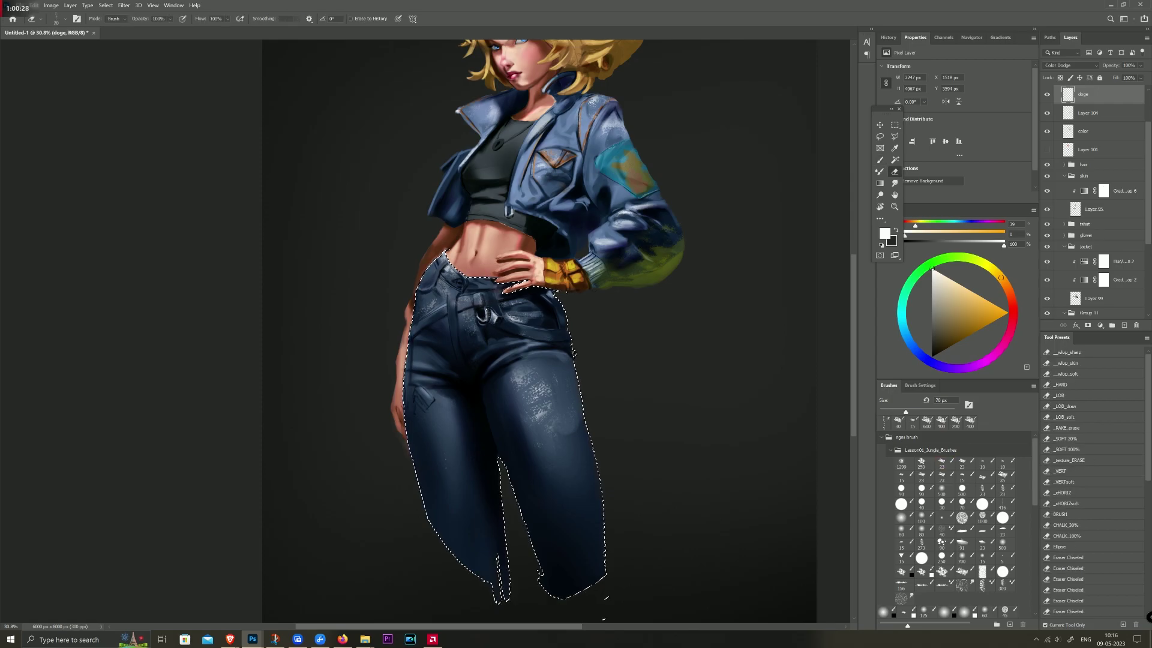
{"action": "key", "text": "b"}
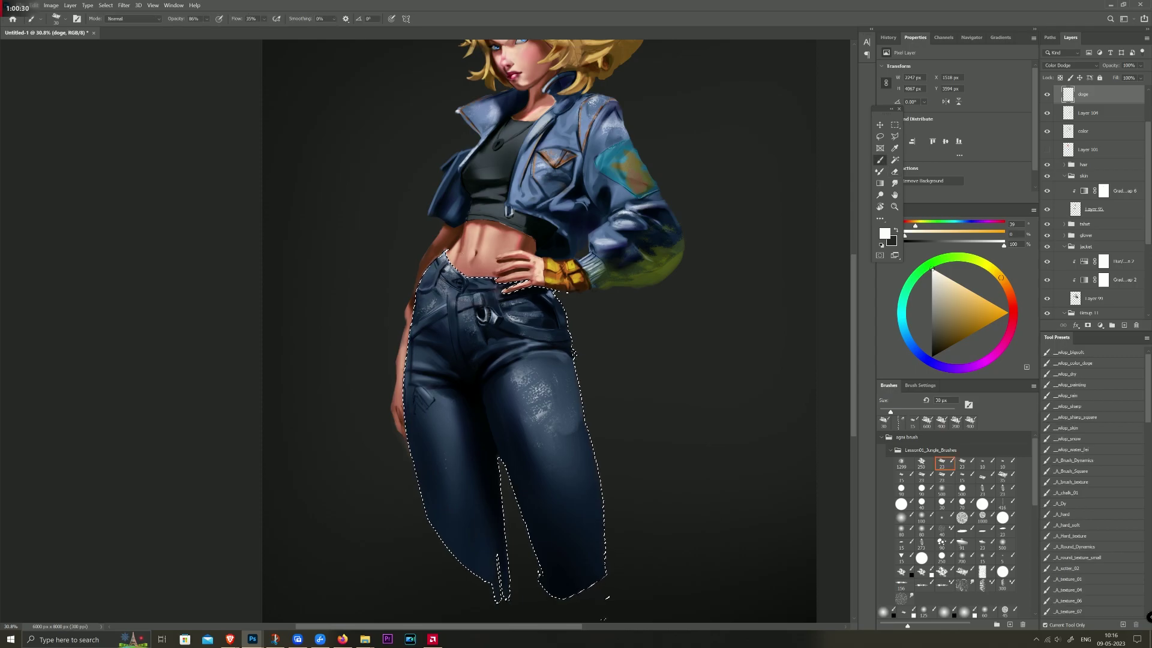
{"action": "key", "text": "bracketleft"}
Step: Sample the bracelet's gold, pick a light yellow, and select the doge highlight layer
{"action": "scroll", "coordinate": [574, 354], "scroll_direction": "up", "scroll_amount": 3}
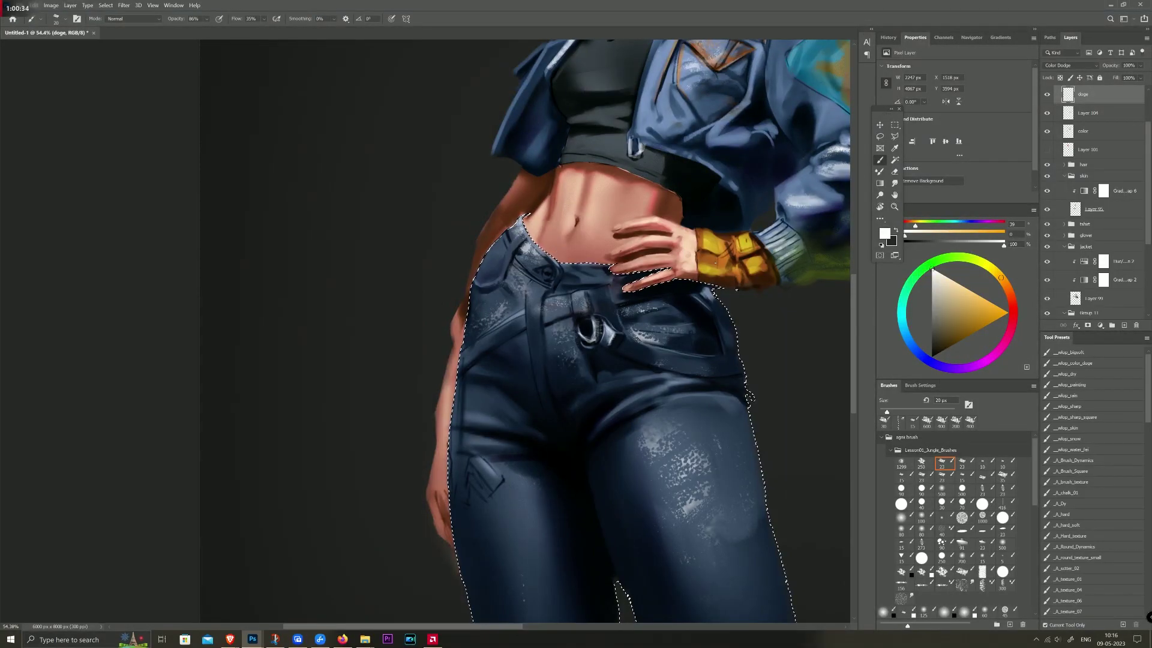
{"action": "left_click", "coordinate": [1080, 131]}
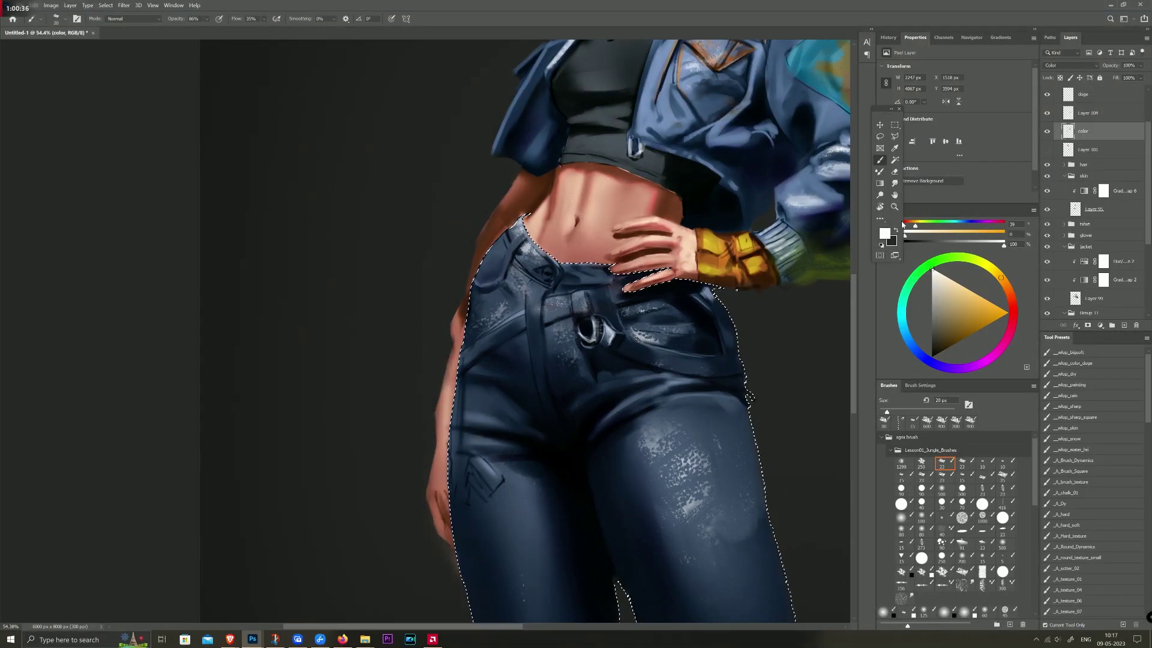
{"action": "left_click", "coordinate": [739, 257], "text": "alt"}
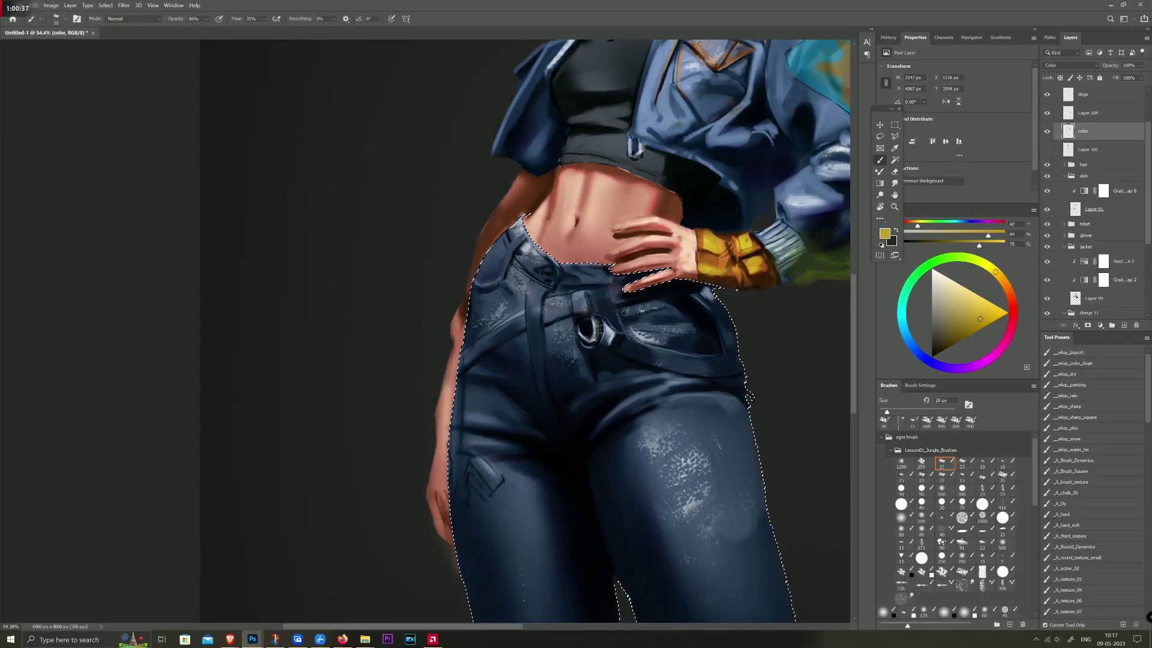
{"action": "left_click", "coordinate": [942, 503]}
{"action": "key", "text": "bracketleft"}
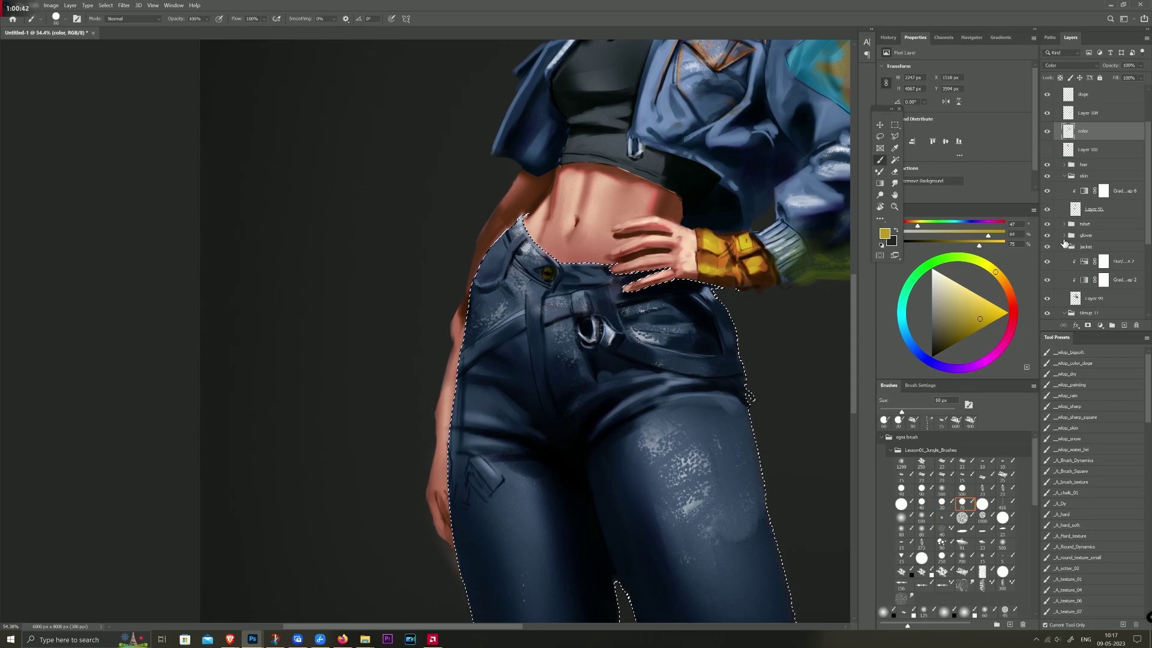
{"action": "left_click", "coordinate": [976, 293]}
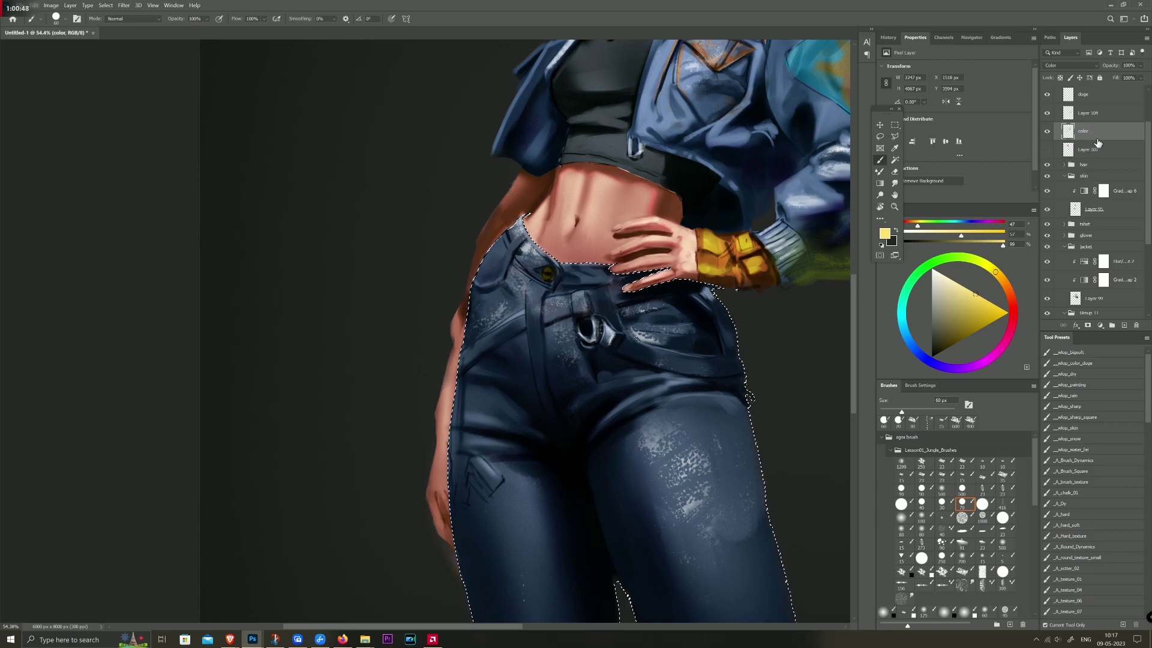
{"action": "left_click", "coordinate": [1097, 97]}
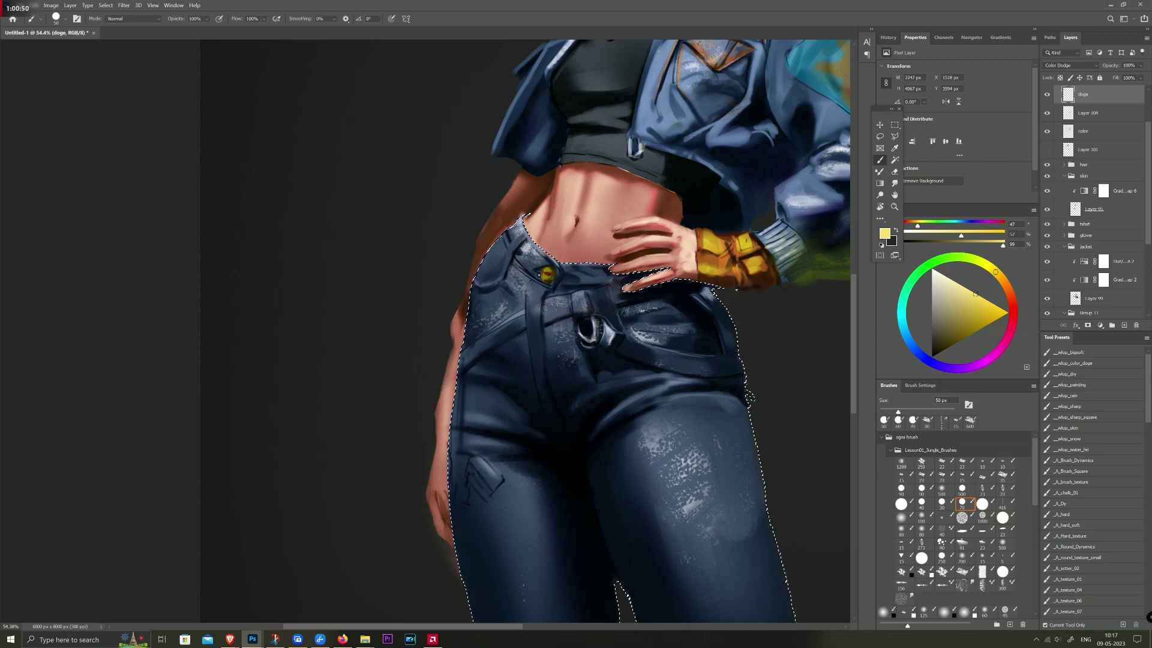
{"action": "key", "text": "e"}
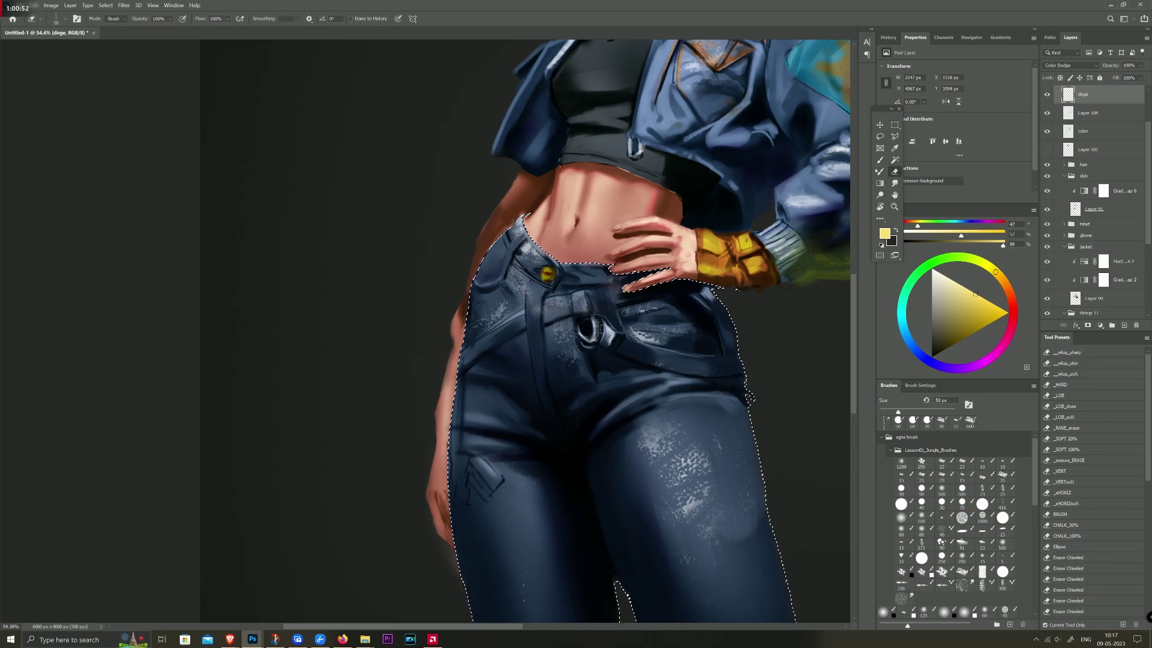
{"action": "key", "text": "b"}
Step: Choose the small textured brush at about 45 px and mix an orange paint colour
{"action": "left_click_drag", "start_coordinate": [932, 293], "coordinate": [923, 239]}
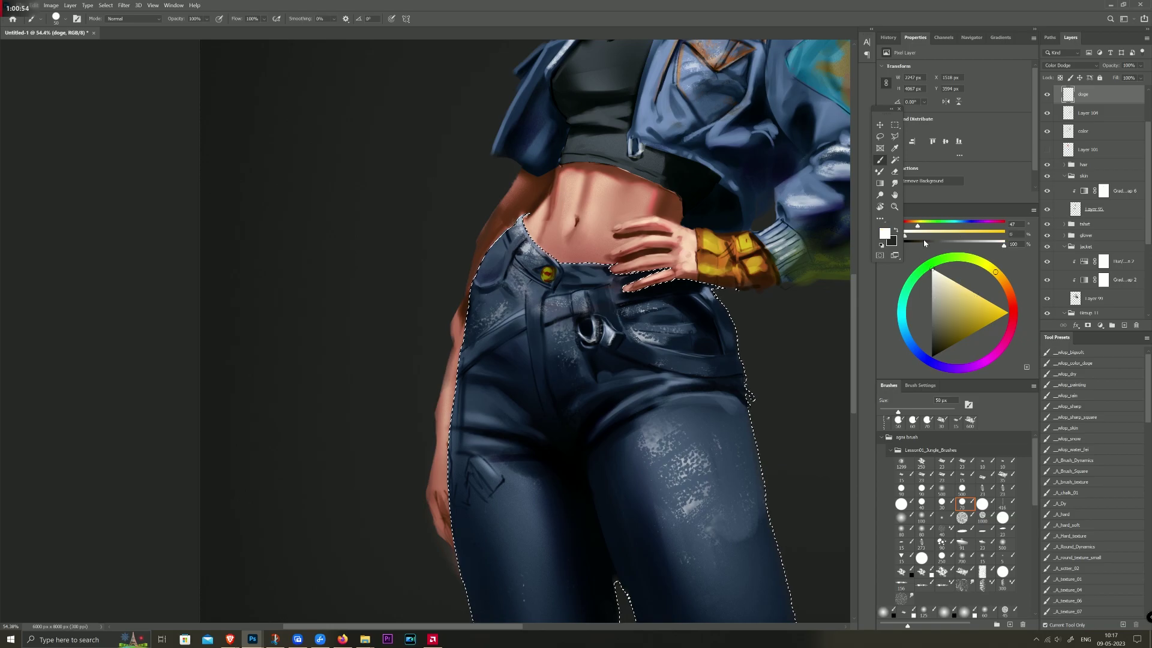
{"action": "left_click", "coordinate": [942, 464]}
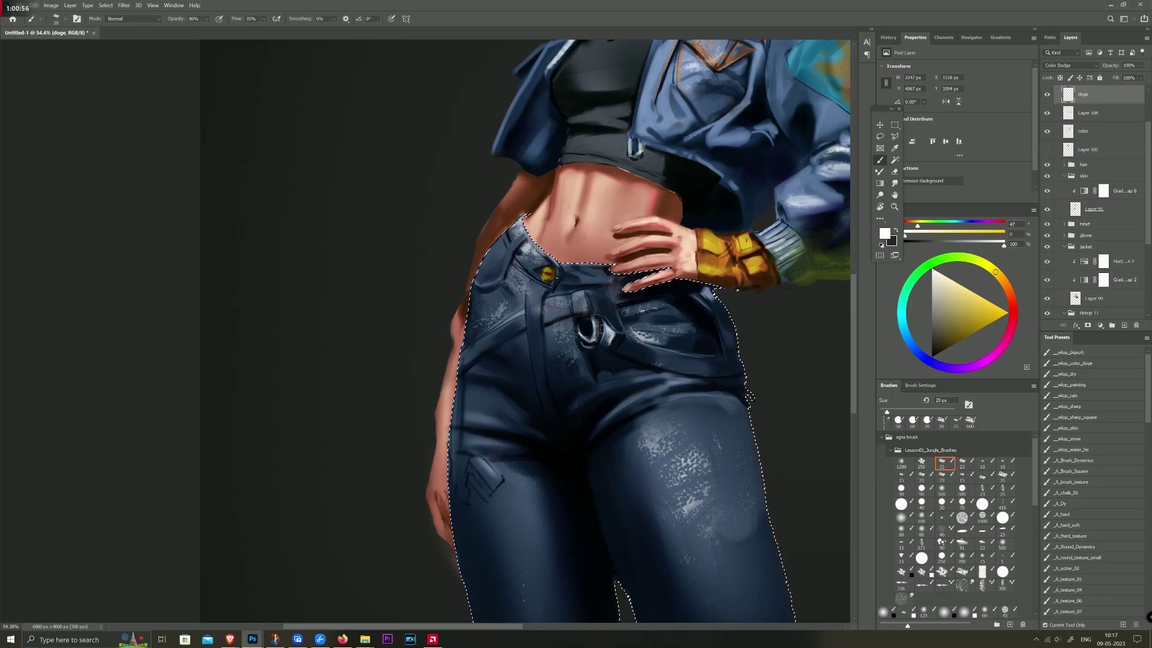
{"action": "key", "text": "bracketleft"}
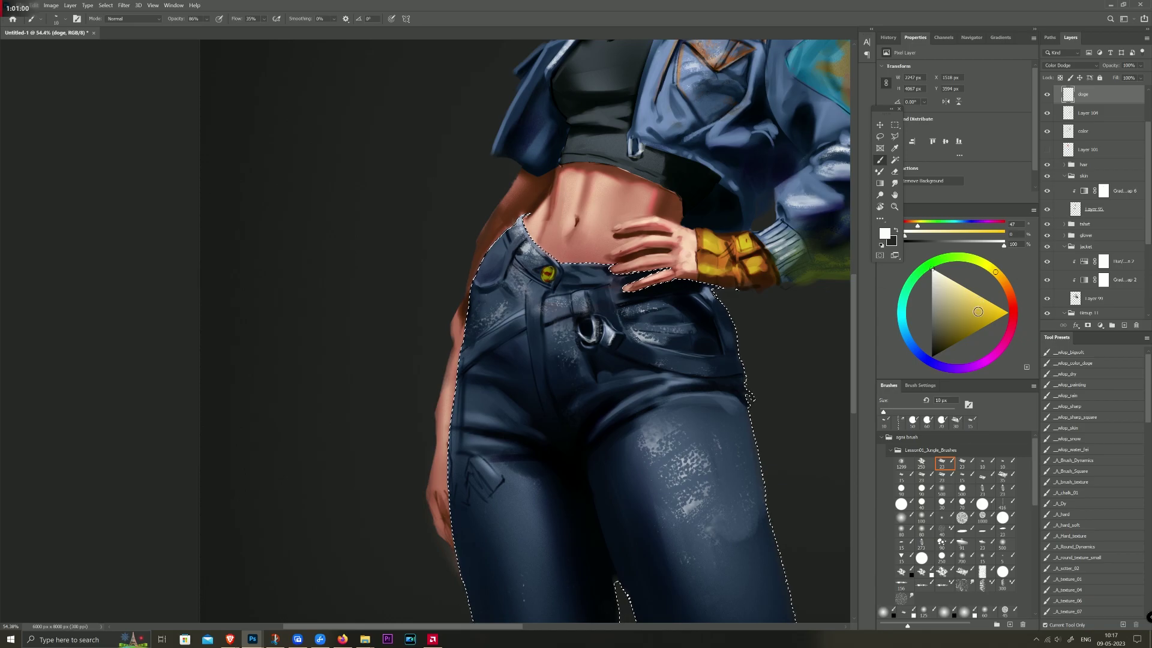
{"action": "left_click", "coordinate": [979, 314]}
{"action": "left_click_drag", "start_coordinate": [1007, 292], "coordinate": [1004, 279]}
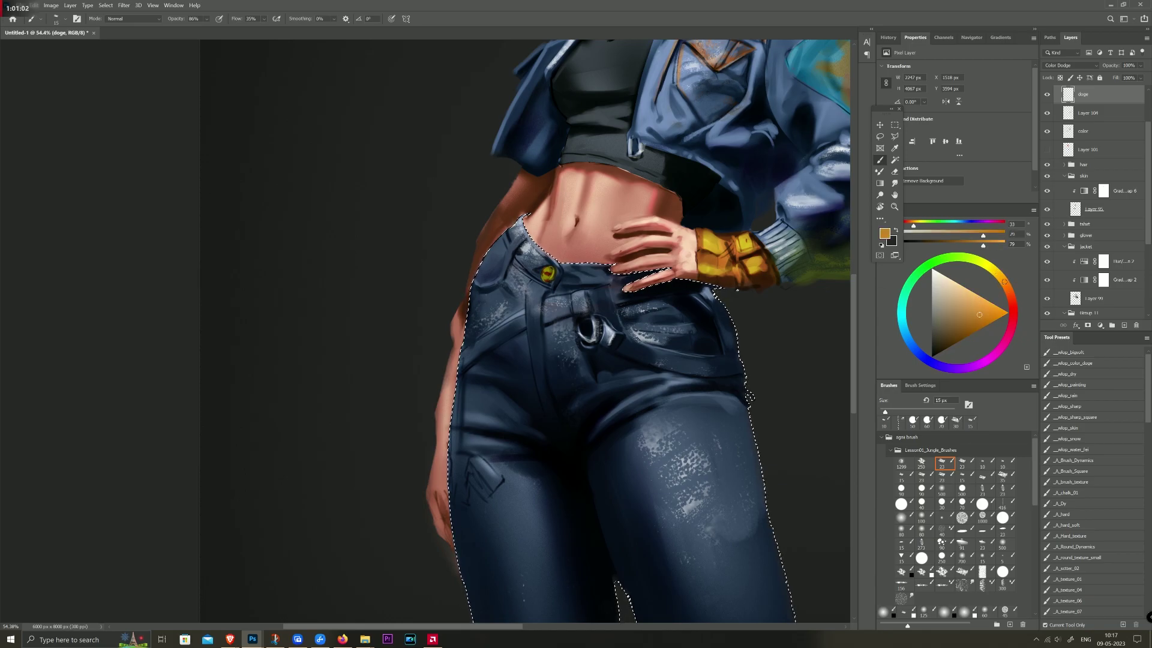
{"action": "key", "text": "bracketright"}
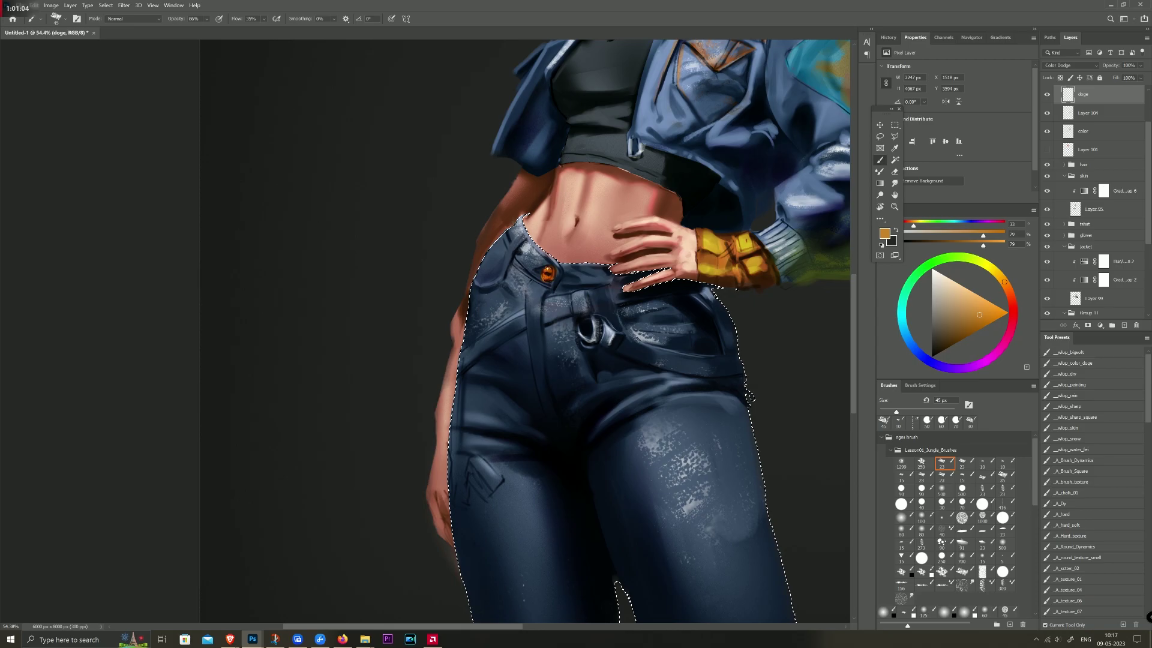
{"action": "left_click_drag", "start_coordinate": [976, 310], "coordinate": [960, 327]}
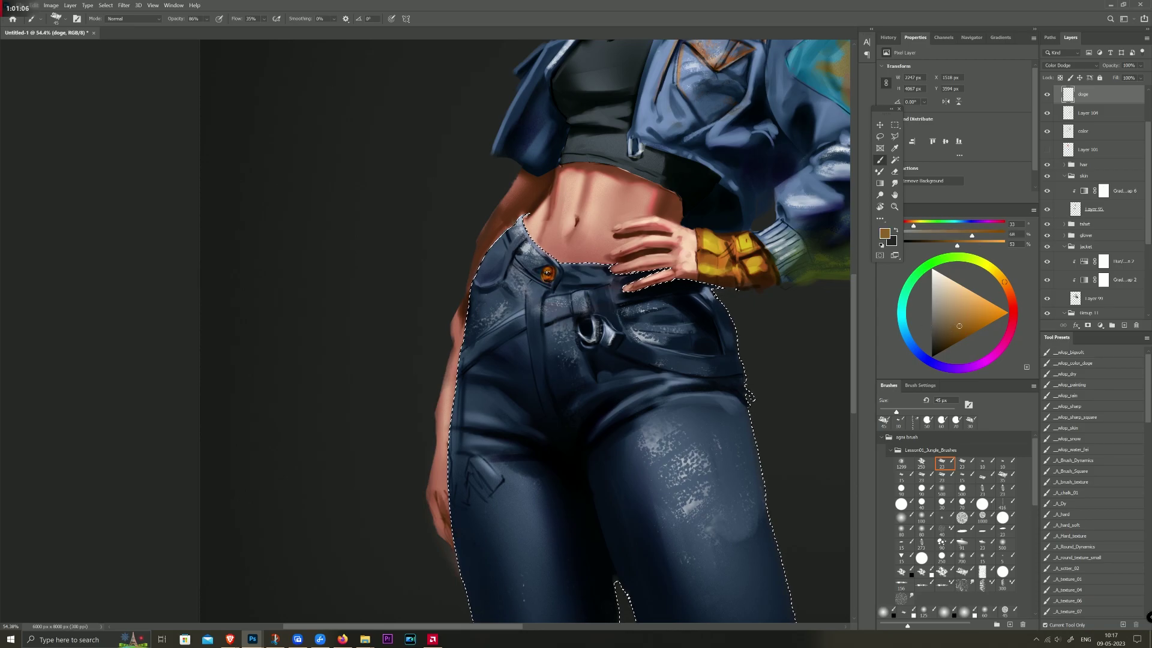
Step: Refine the colour to a bright yellow and dab a dodge highlight on the jeans button
{"action": "left_click", "coordinate": [973, 303]}
{"action": "left_click_drag", "start_coordinate": [1005, 288], "coordinate": [997, 272]}
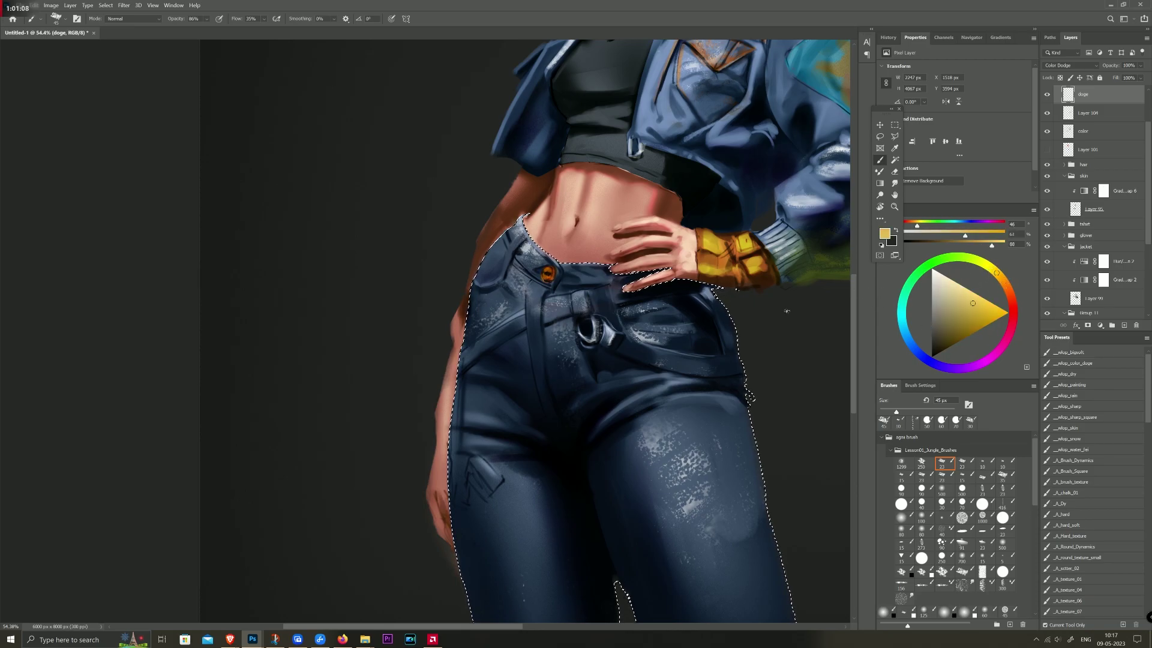
{"action": "left_click_drag", "start_coordinate": [974, 313], "coordinate": [971, 324]}
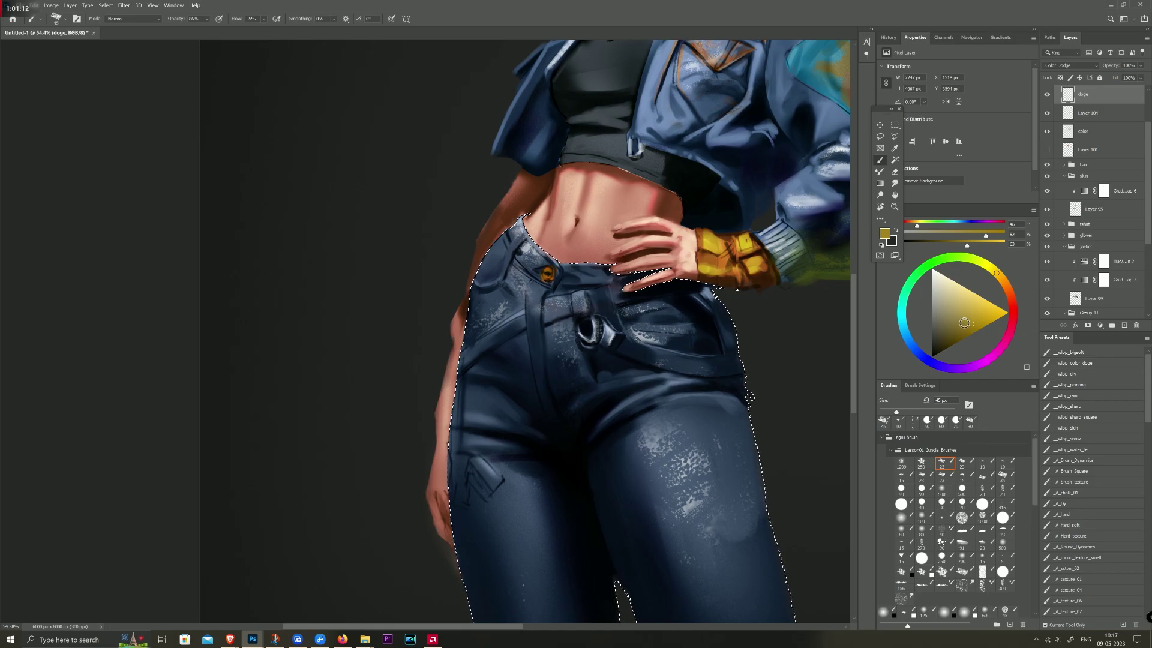
{"action": "mouse_move", "coordinate": [963, 323]}
{"action": "left_mouse_down"}
{"action": "mouse_move", "coordinate": [984, 307]}
{"action": "mouse_move", "coordinate": [975, 326]}
{"action": "left_mouse_up"}
{"action": "left_click", "coordinate": [547, 274]}
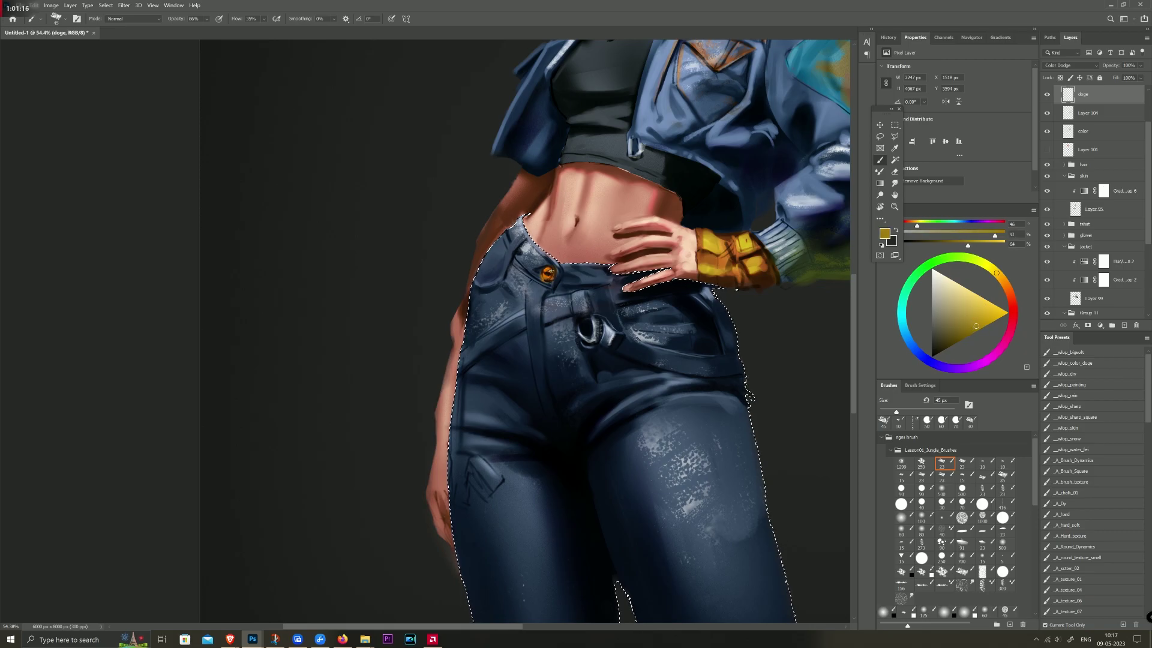
{"action": "key", "text": "e"}
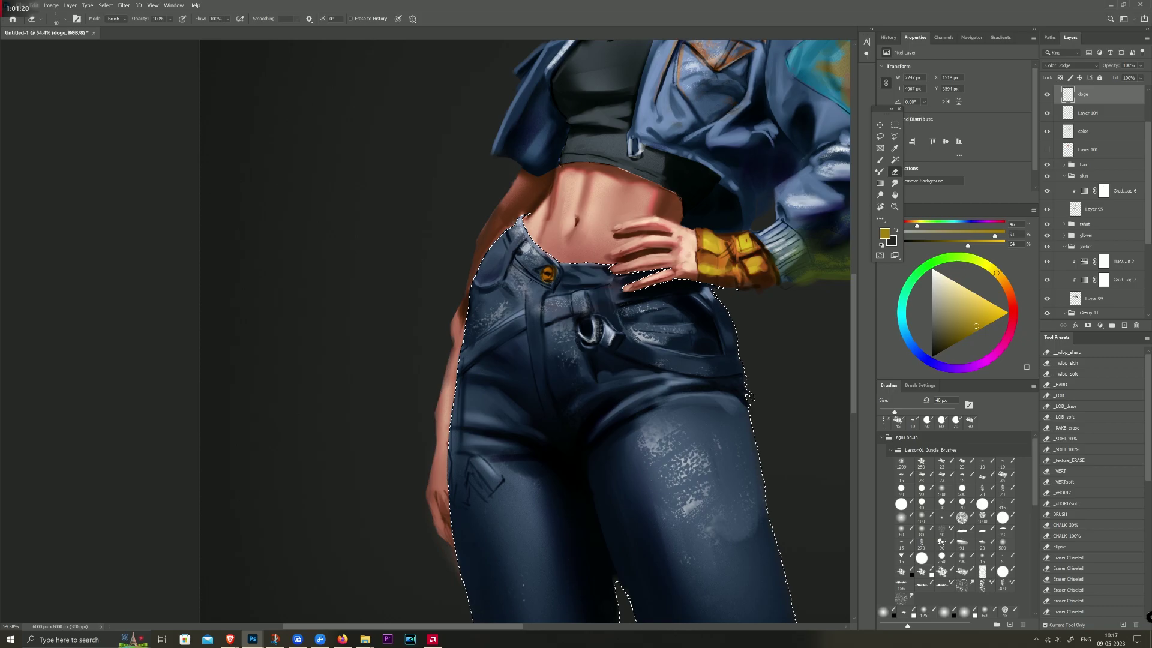
{"action": "key", "text": "b"}
{"action": "left_click", "coordinate": [933, 271]}
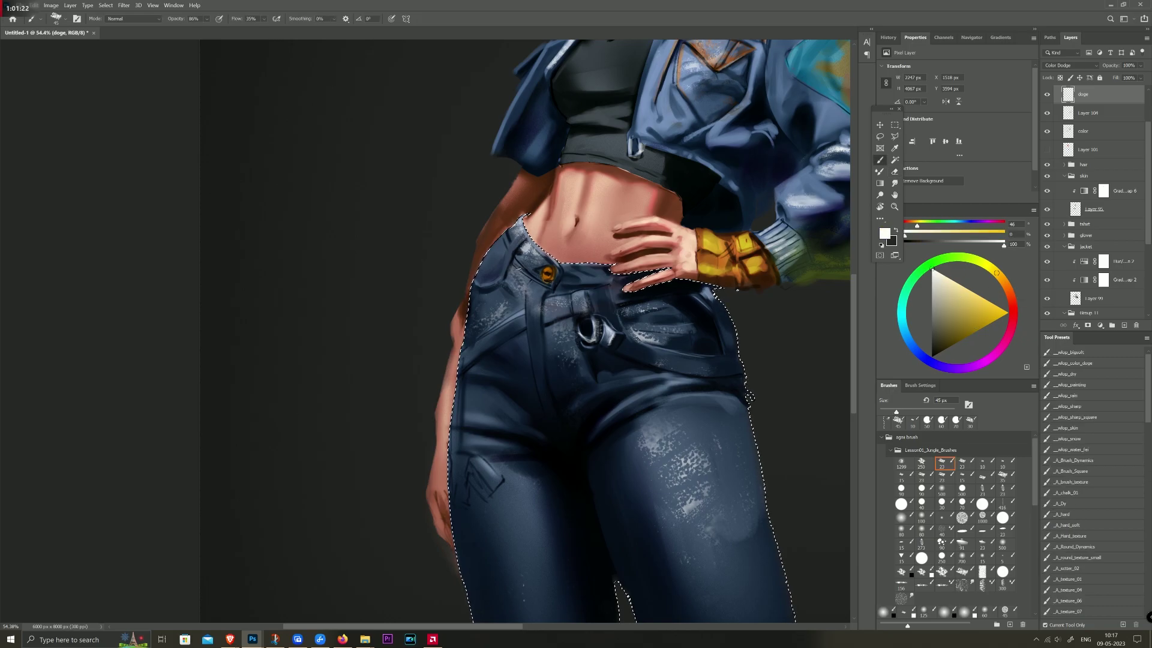
{"action": "key", "text": "bracketleft"}
{"action": "key", "text": "bracketleft"}
{"action": "key", "text": "bracketleft"}
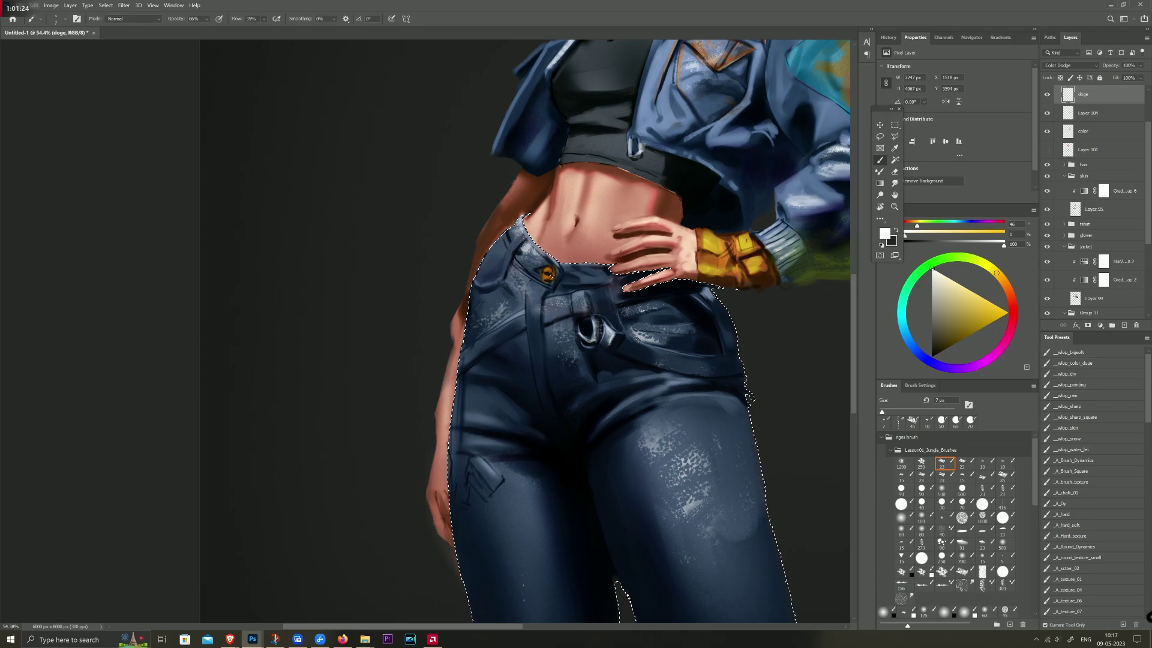
{"action": "key", "text": "bracketright"}
{"action": "key", "text": "bracketright"}
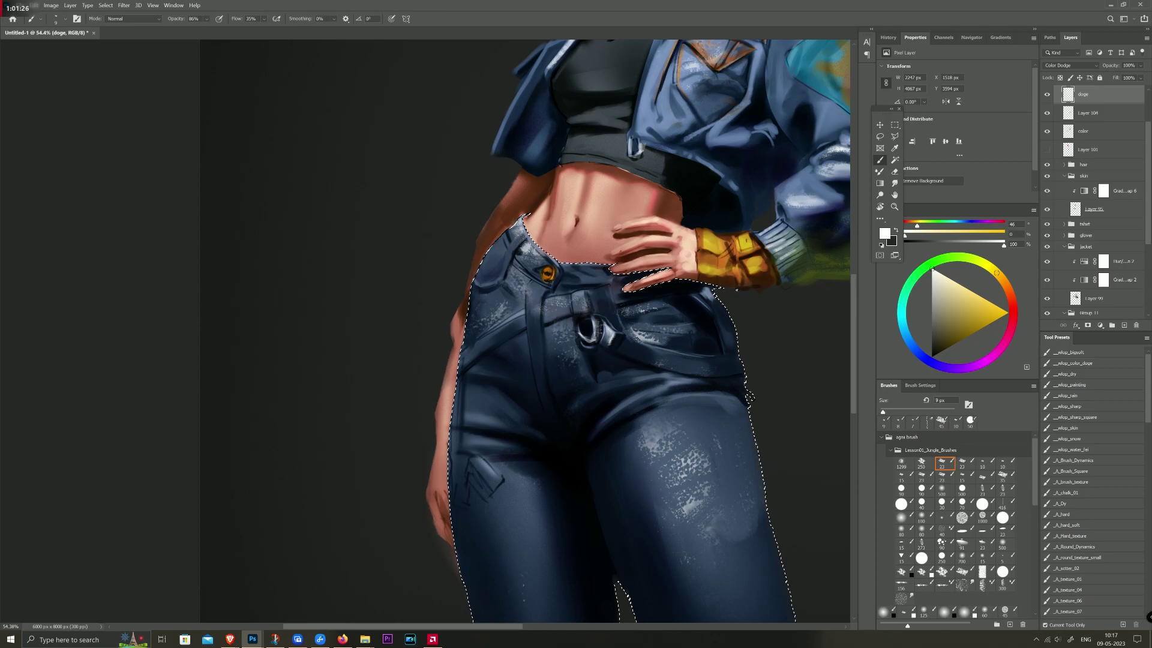
Step: Expand the tshirt group and select the crop top's Layer 100
{"action": "scroll", "coordinate": [618, 234], "scroll_direction": "down", "scroll_amount": 5}
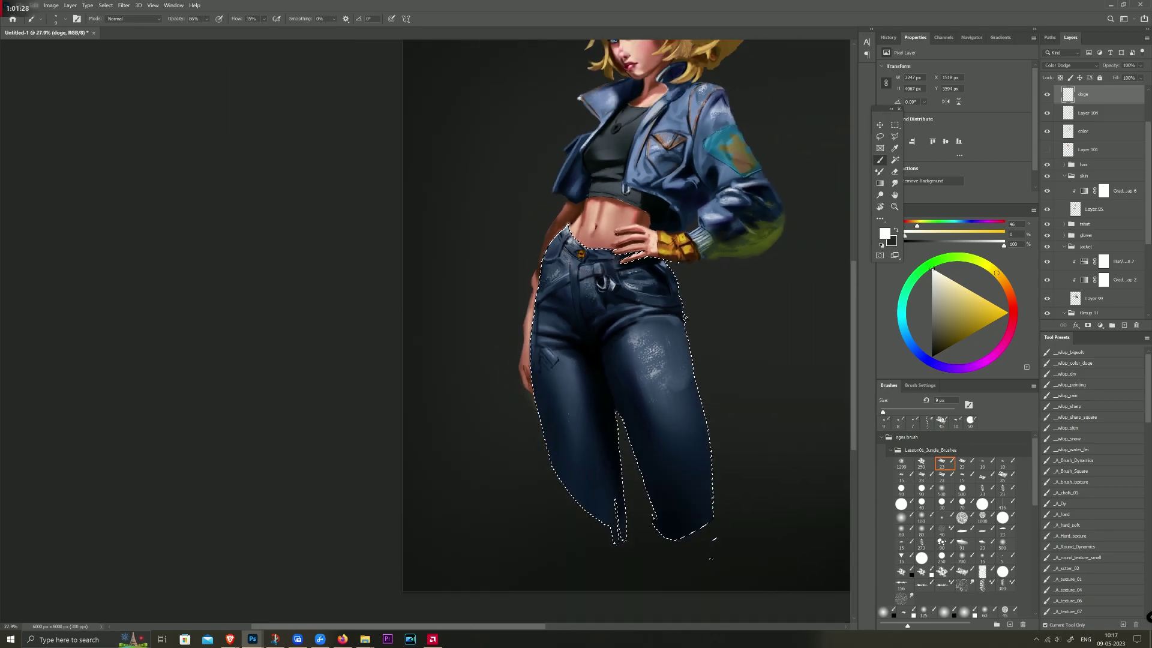
{"action": "scroll", "coordinate": [592, 234], "scroll_direction": "up", "scroll_amount": 2}
{"action": "scroll", "coordinate": [592, 234], "scroll_direction": "up", "scroll_amount": 2}
{"action": "scroll", "coordinate": [592, 234], "scroll_direction": "up", "scroll_amount": 2}
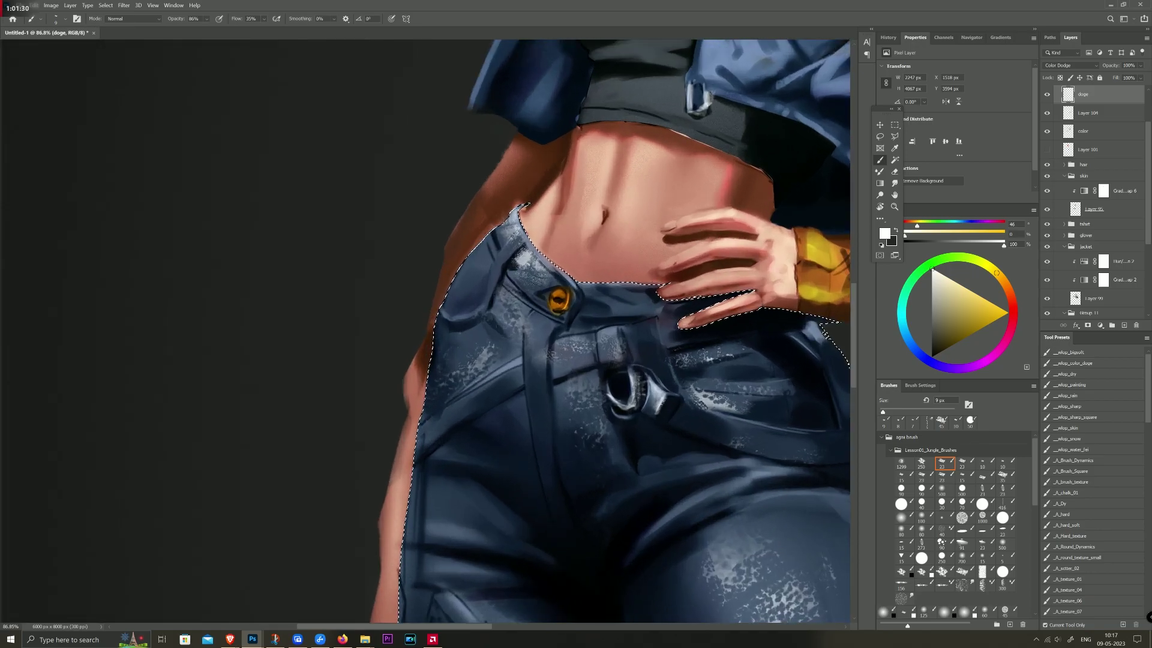
{"action": "scroll", "coordinate": [548, 320], "scroll_direction": "down", "scroll_amount": 1}
{"action": "scroll", "coordinate": [548, 320], "scroll_direction": "down", "scroll_amount": 1}
{"action": "scroll", "coordinate": [548, 320], "scroll_direction": "down", "scroll_amount": 1}
{"action": "scroll", "coordinate": [549, 320], "scroll_direction": "down", "scroll_amount": 1}
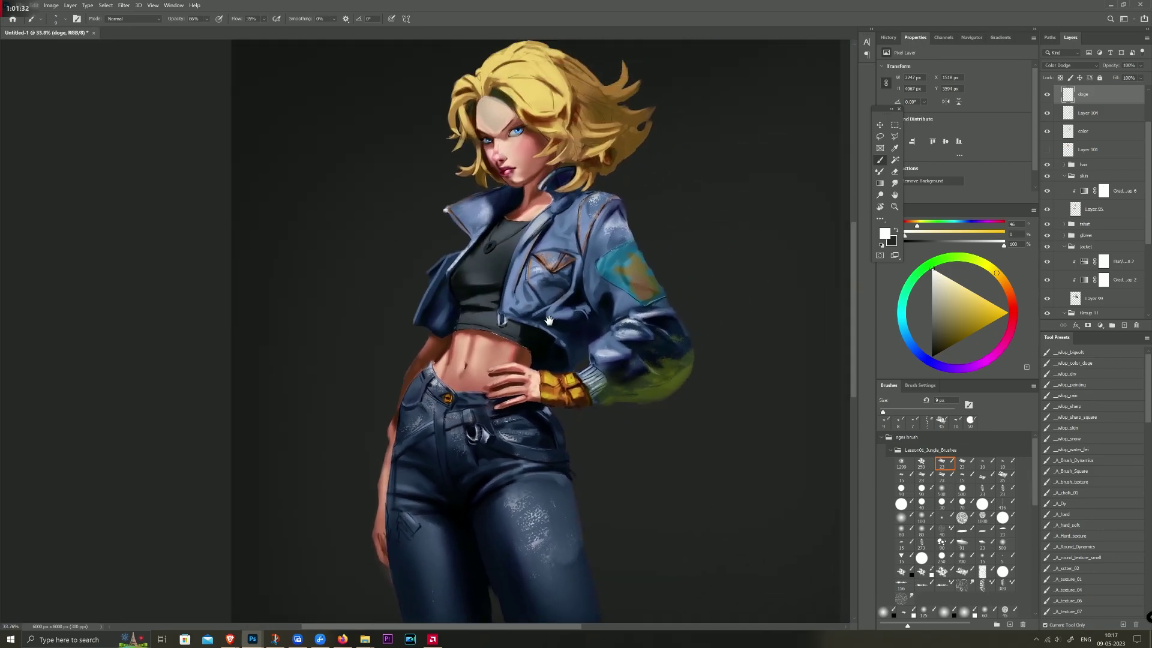
{"action": "scroll", "coordinate": [548, 319], "scroll_direction": "up", "scroll_amount": 1}
{"action": "scroll", "coordinate": [548, 320], "scroll_direction": "up", "scroll_amount": 1}
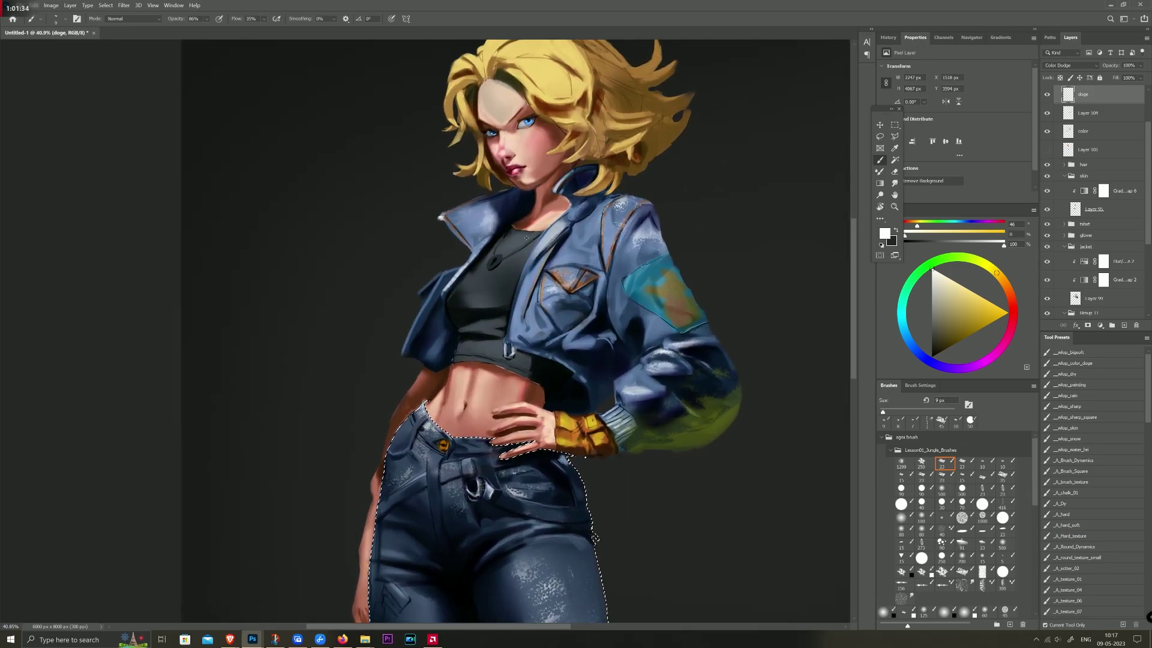
{"action": "scroll", "coordinate": [526, 237], "scroll_direction": "up", "scroll_amount": 1}
{"action": "scroll", "coordinate": [527, 238], "scroll_direction": "up", "scroll_amount": 1}
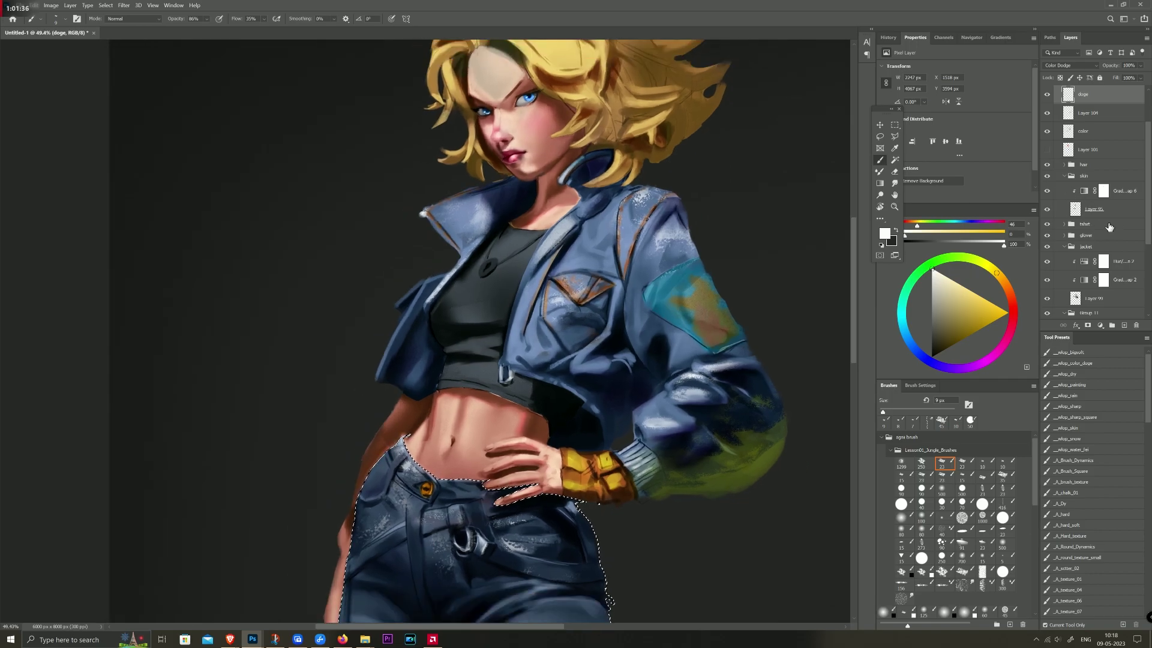
{"action": "left_click", "coordinate": [484, 330], "text": "ctrl"}
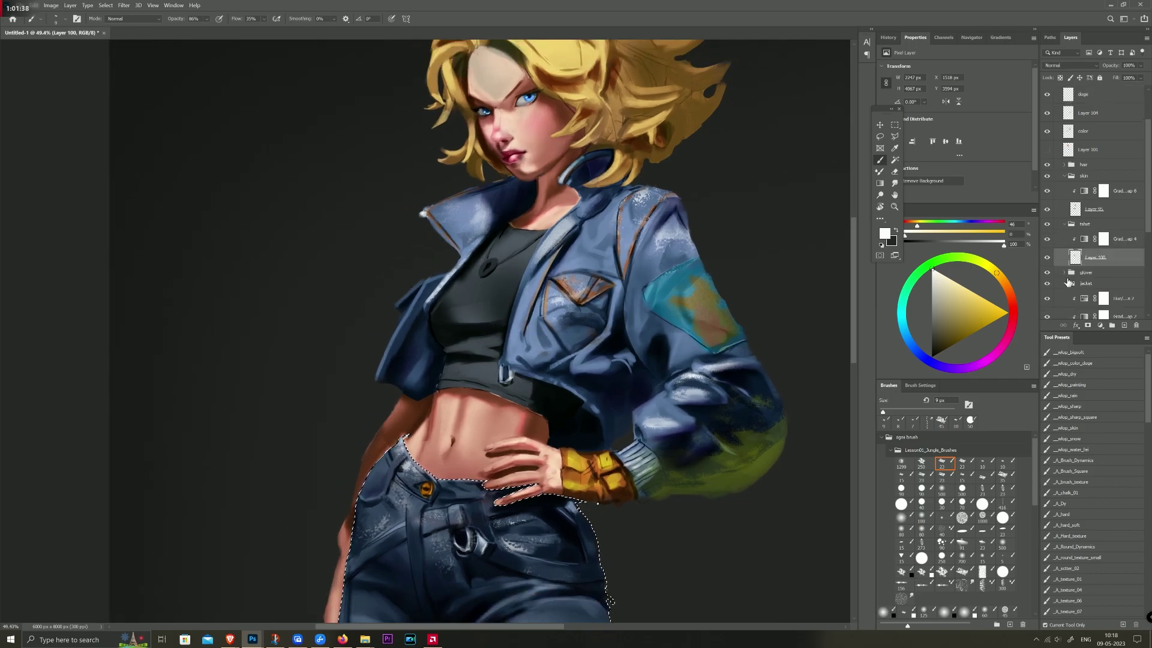
{"action": "left_click", "coordinate": [1050, 258]}
Step: Paint whitish texture on the crop top's lower edge with a 125 px blending brush, then deselect
{"action": "left_click", "coordinate": [945, 530]}
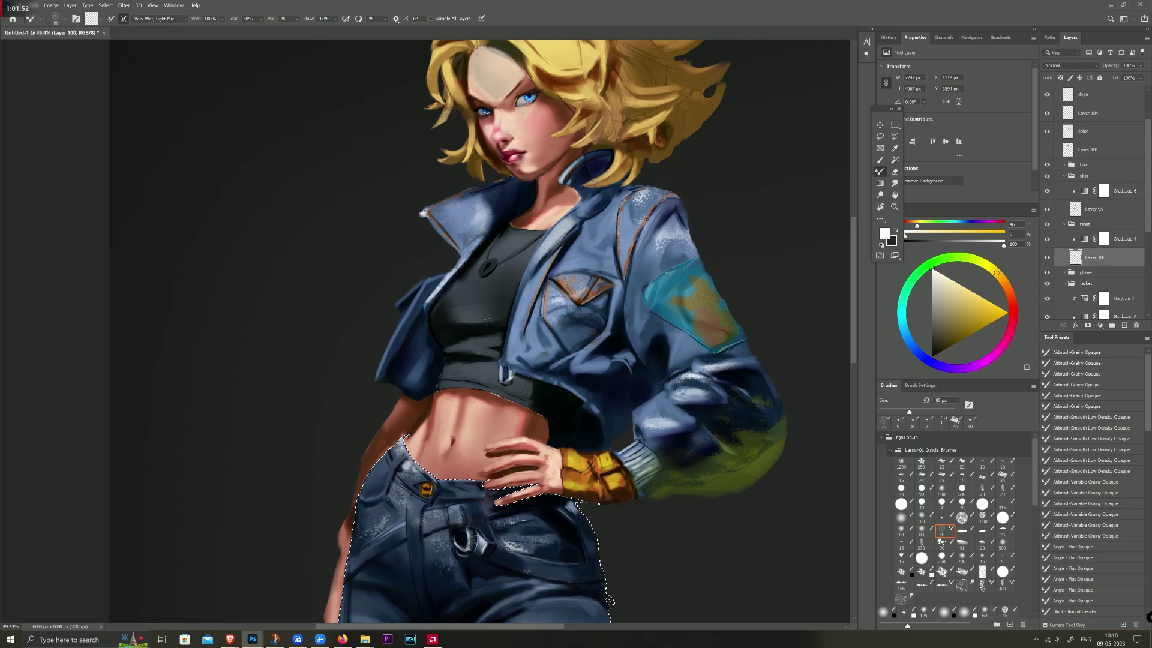
{"action": "key", "text": "bracketright"}
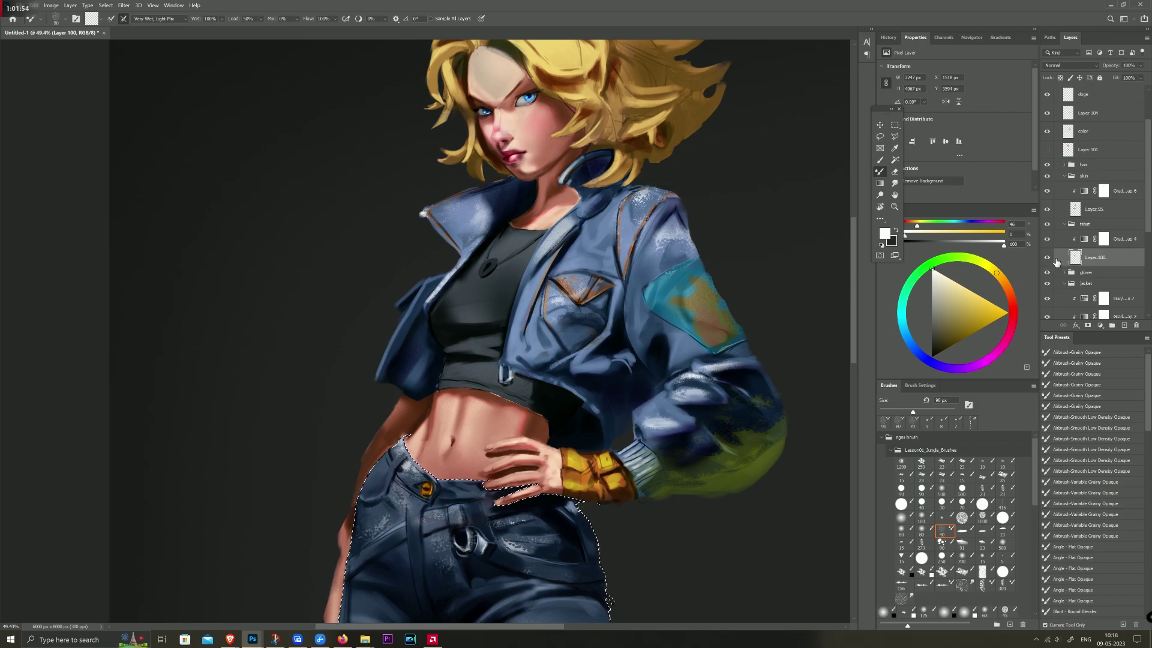
{"action": "left_click", "coordinate": [1047, 257]}
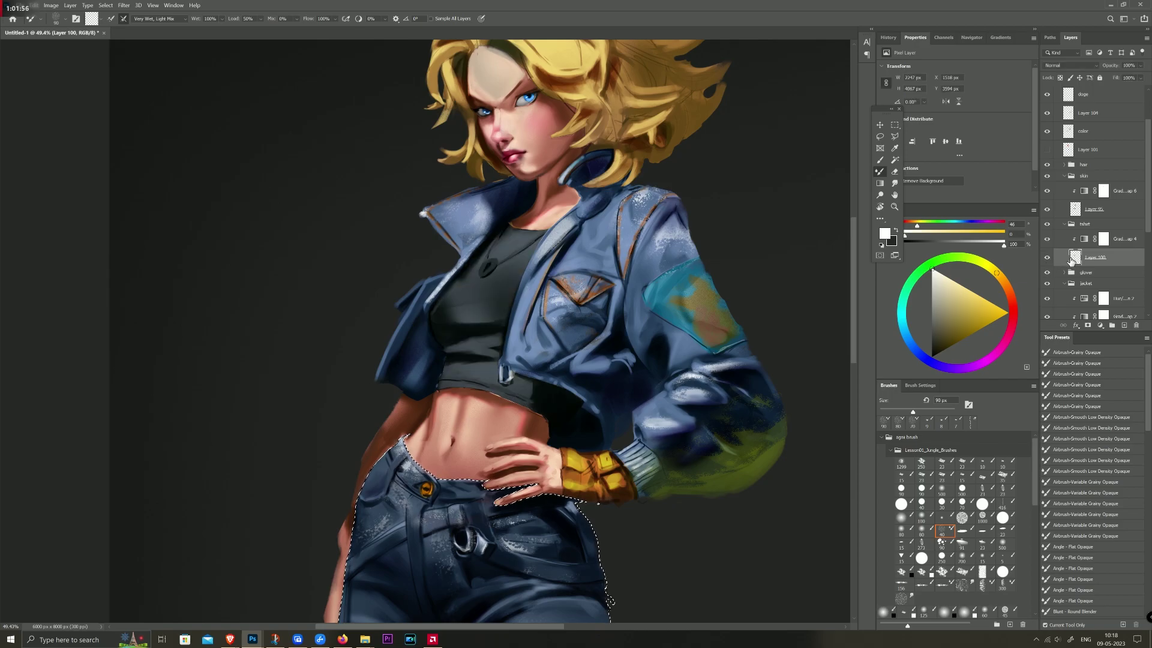
{"action": "key", "text": "bracketright"}
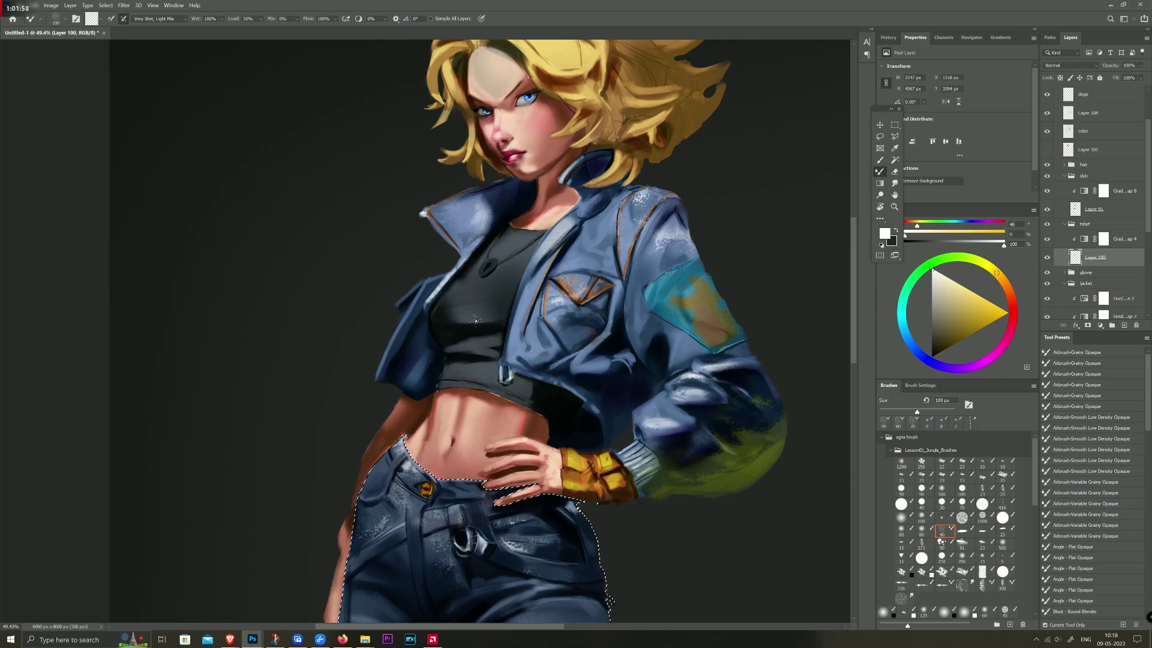
{"action": "key", "text": "bracketright"}
{"action": "left_click_drag", "start_coordinate": [523, 398], "coordinate": [531, 405]}
{"action": "key", "text": "ctrl+d"}
{"action": "key", "text": "i"}
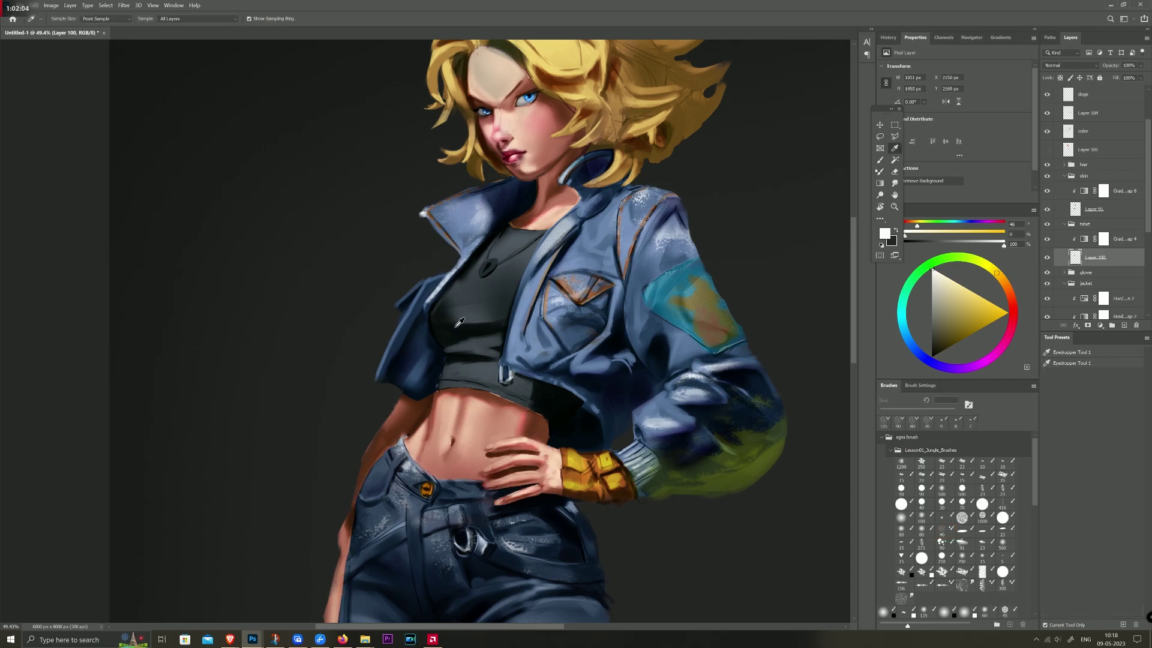
{"action": "key", "text": "b"}
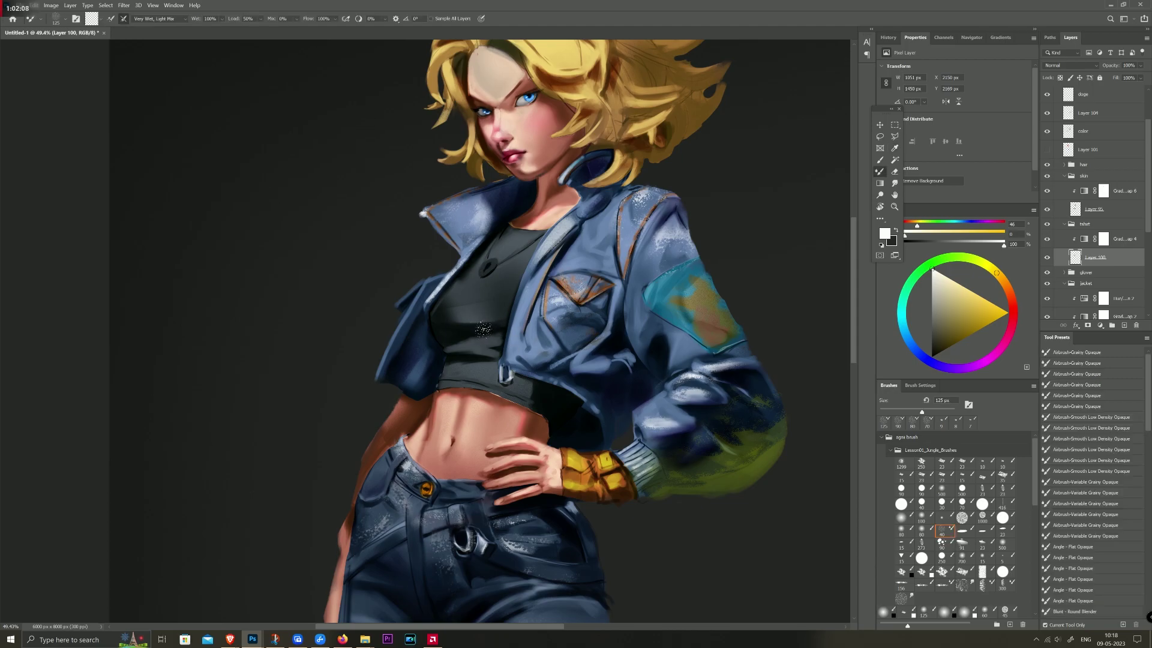
Step: Blend paint across the crop top with a 100 px Mixer Brush stroke
{"action": "key", "text": "bracketleft"}
{"action": "left_click", "coordinate": [491, 321], "text": "alt"}
{"action": "key", "text": "bracketright"}
{"action": "left_click_drag", "start_coordinate": [464, 328], "coordinate": [488, 325]}
Step: Load Layer 100's pixels as a selection and add a layer mask from it
{"action": "left_click", "coordinate": [1048, 257]}
{"action": "key", "text": "e"}
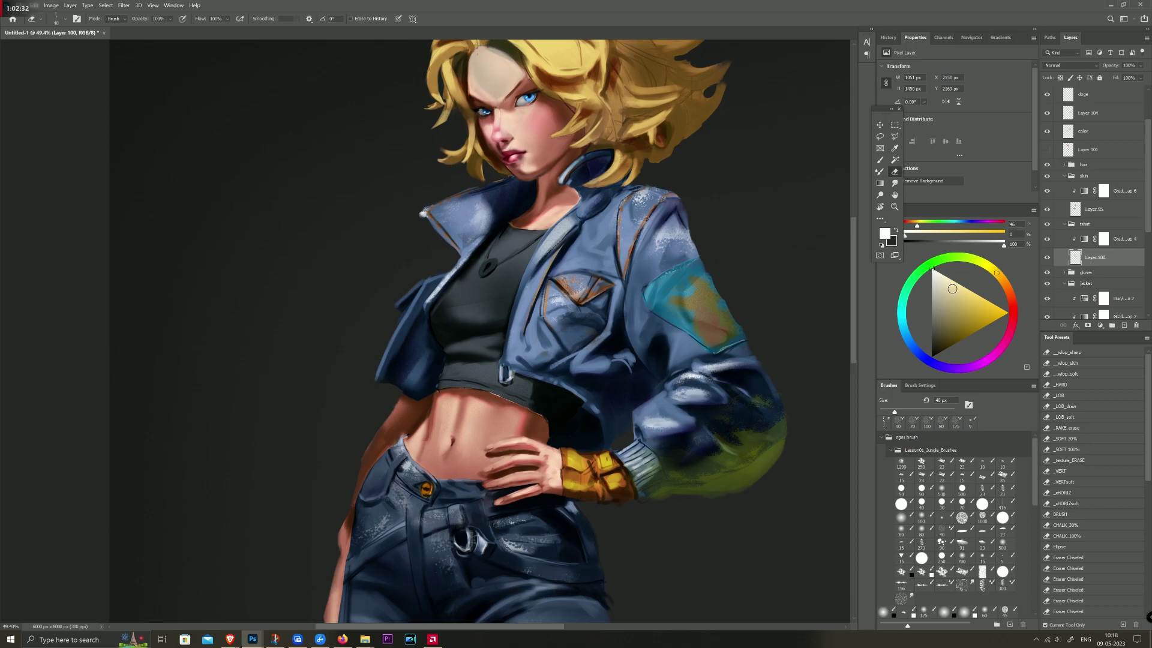
{"action": "left_click", "coordinate": [1074, 258], "text": "ctrl"}
{"action": "left_click", "coordinate": [1088, 325]}
{"action": "key", "text": "b"}
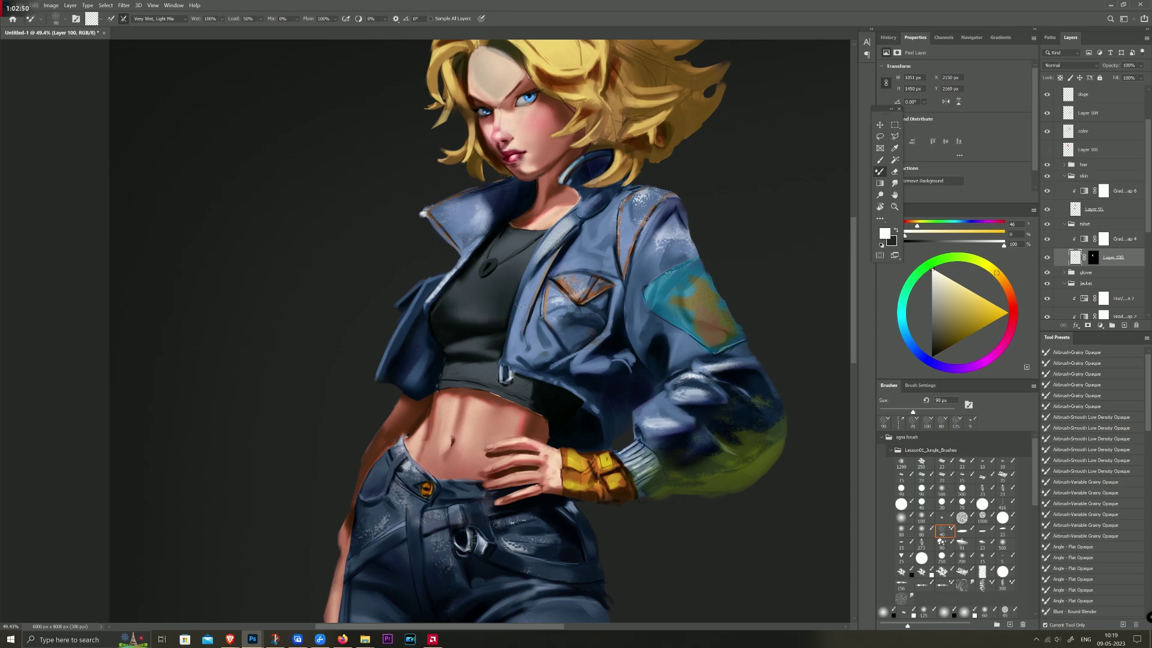
Step: Sample dark and lighter bluish greys from the top to paint shading with a 175 px brush
{"action": "key", "text": "i"}
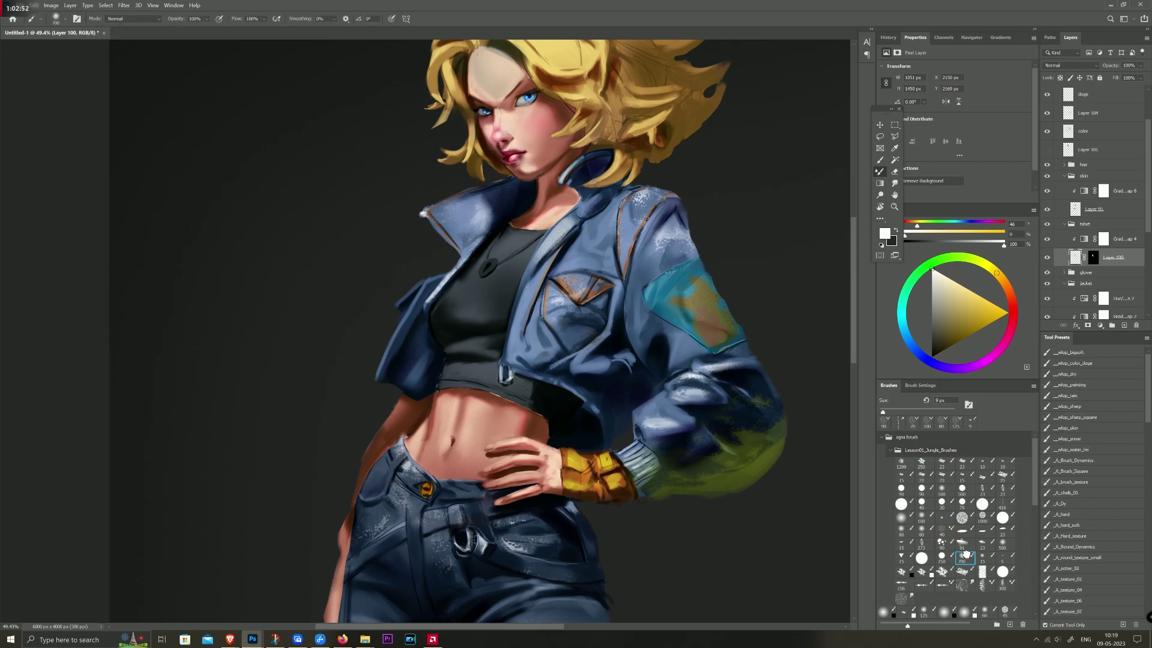
{"action": "left_click", "coordinate": [475, 316]}
{"action": "key", "text": "b"}
{"action": "key", "text": "bracketright"}
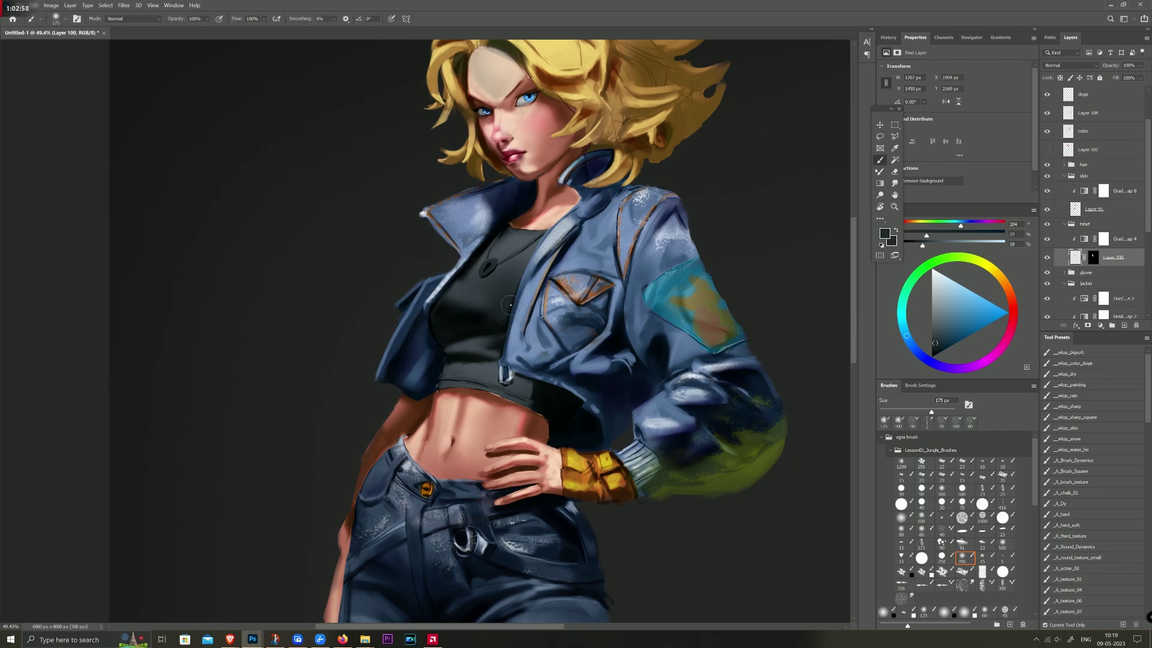
{"action": "left_click", "coordinate": [550, 324], "text": "alt"}
{"action": "left_click", "coordinate": [525, 242], "text": "alt"}
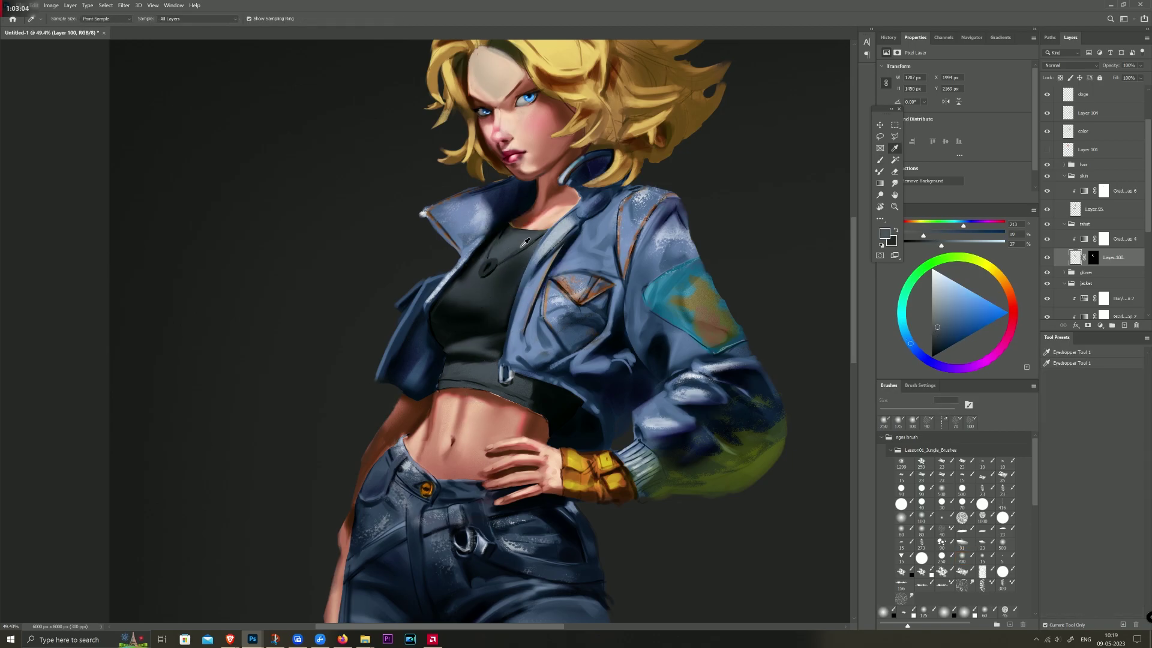
{"action": "key", "text": "b"}
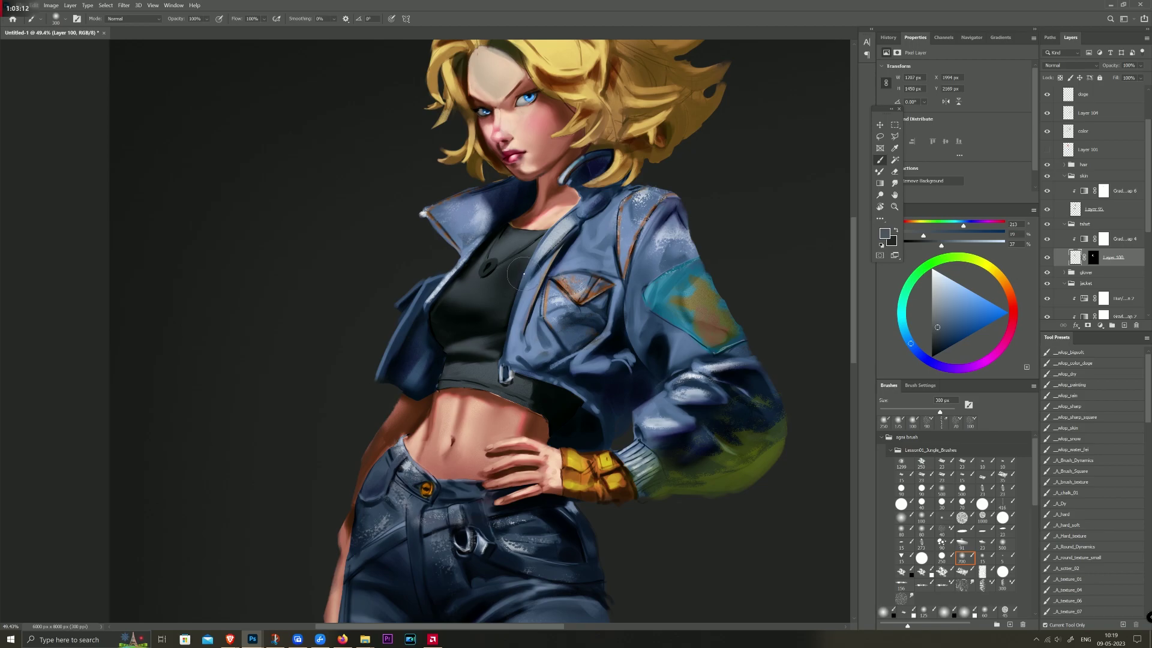
{"action": "left_click_drag", "start_coordinate": [1148, 212], "coordinate": [1149, 177]}
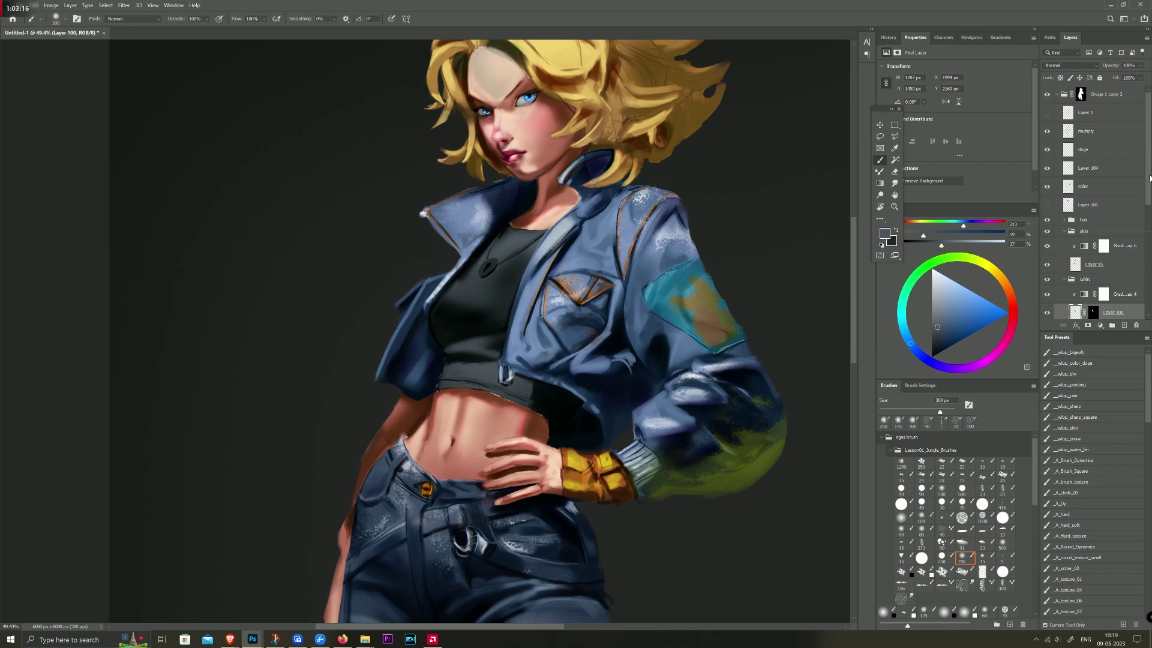
Step: Hide multiply, doge, Layer 104, color and Gradient Map 4, then reshow multiply and doge
{"action": "left_click", "coordinate": [1048, 131]}
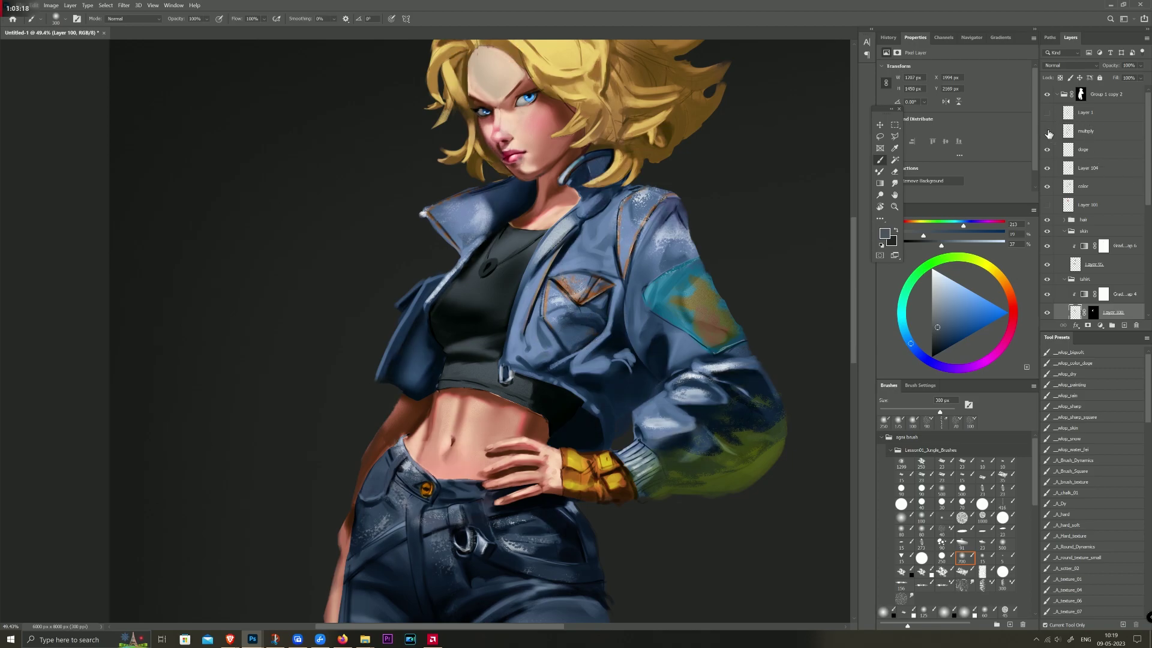
{"action": "left_click", "coordinate": [1047, 150]}
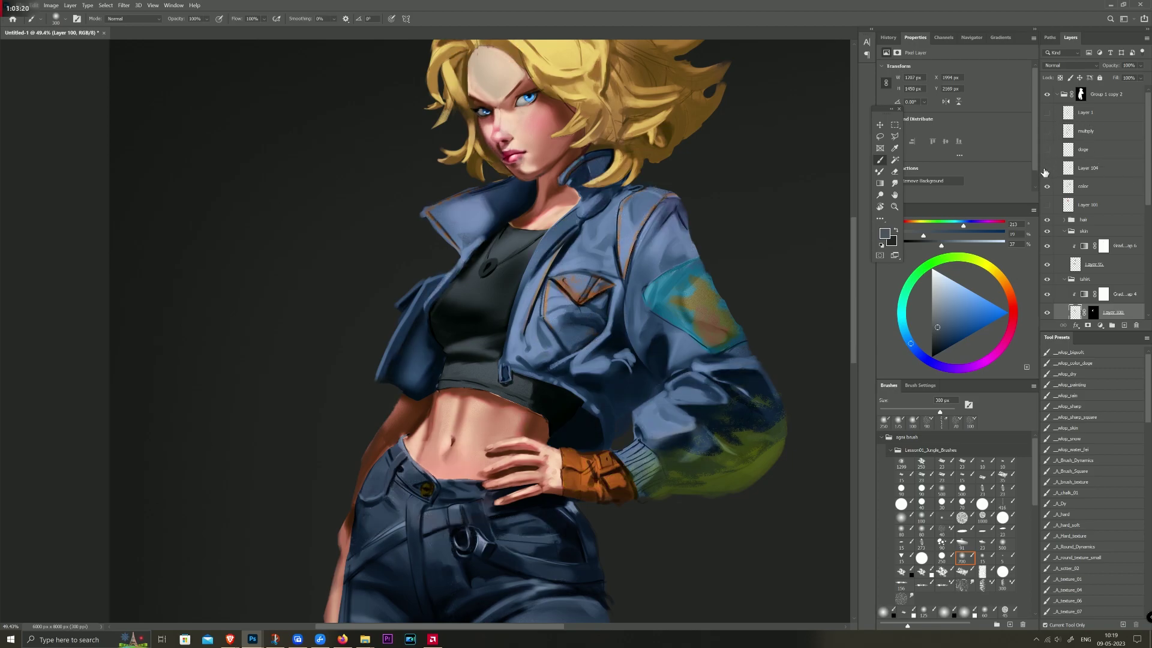
{"action": "left_click", "coordinate": [1046, 170]}
{"action": "left_click", "coordinate": [1047, 187]}
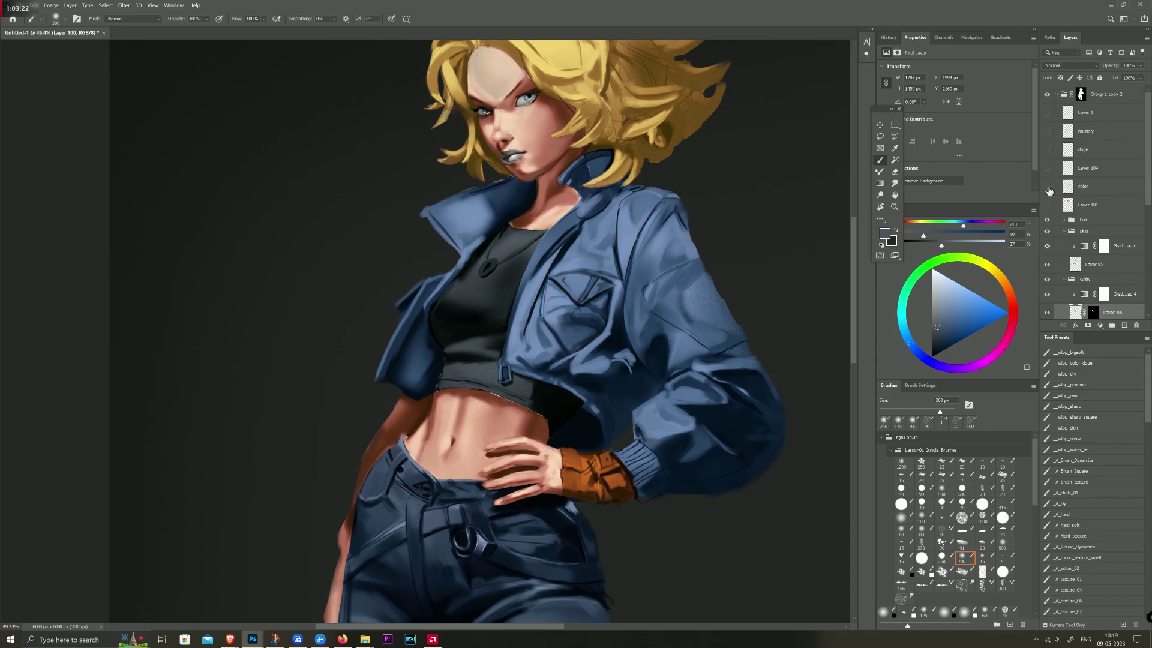
{"action": "left_click_drag", "start_coordinate": [1148, 191], "coordinate": [1148, 236]}
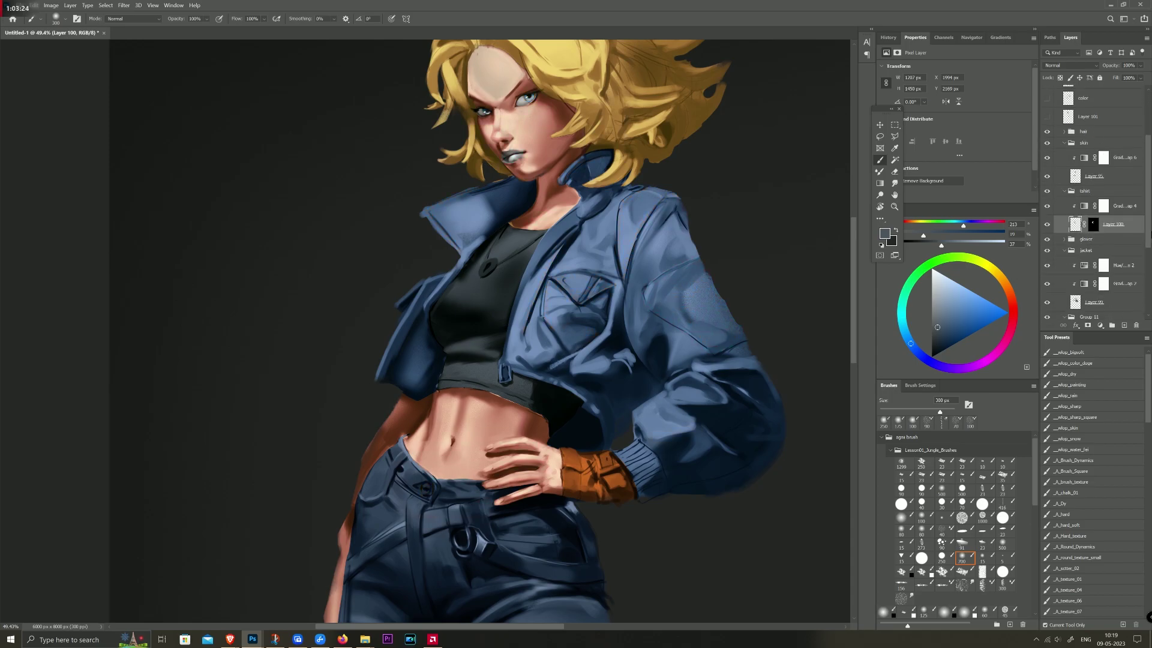
{"action": "scroll", "coordinate": [1080, 239], "scroll_direction": "up", "scroll_amount": 1}
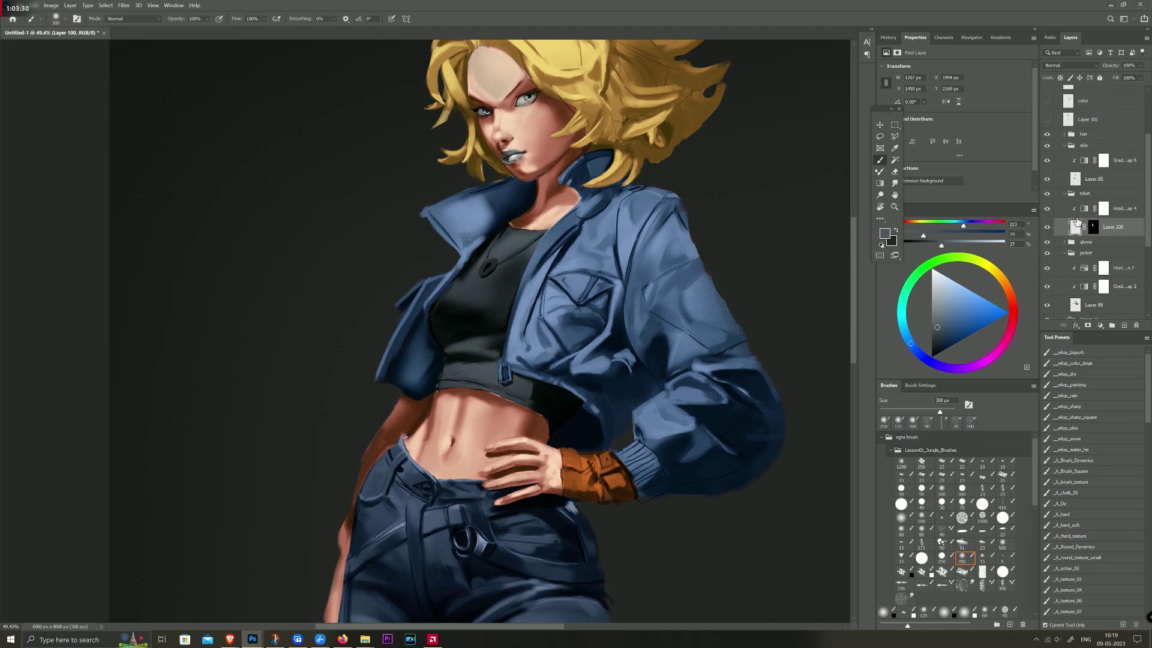
{"action": "left_click", "coordinate": [1047, 209]}
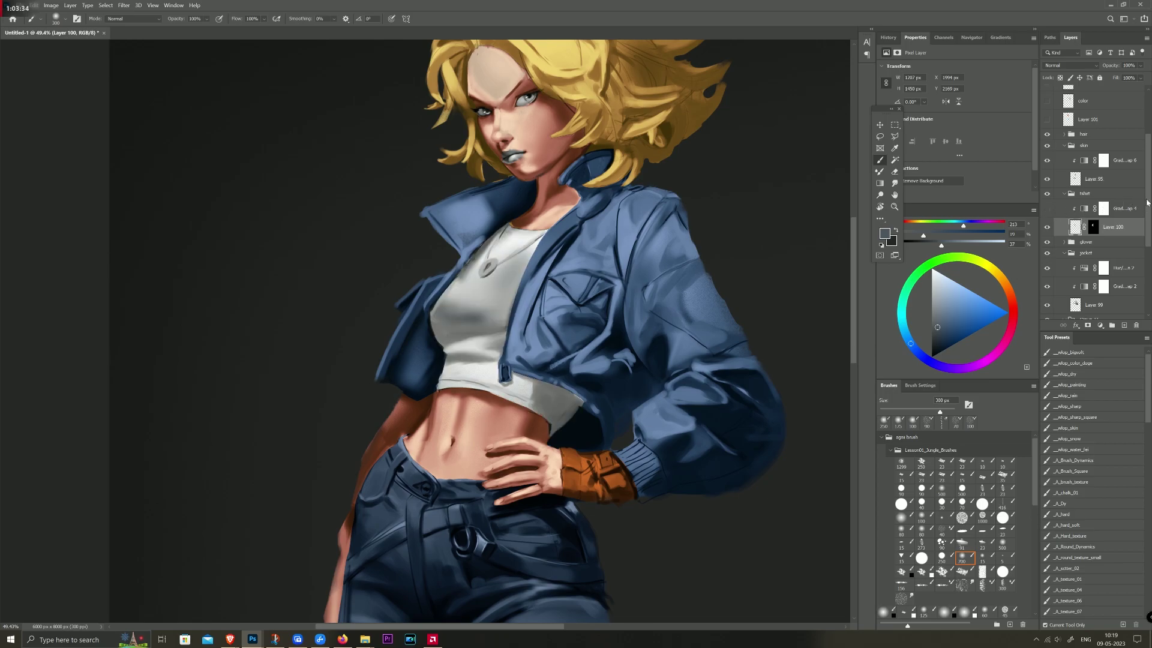
{"action": "scroll", "coordinate": [1139, 204], "scroll_direction": "up", "scroll_amount": 3}
{"action": "left_click", "coordinate": [1047, 131]}
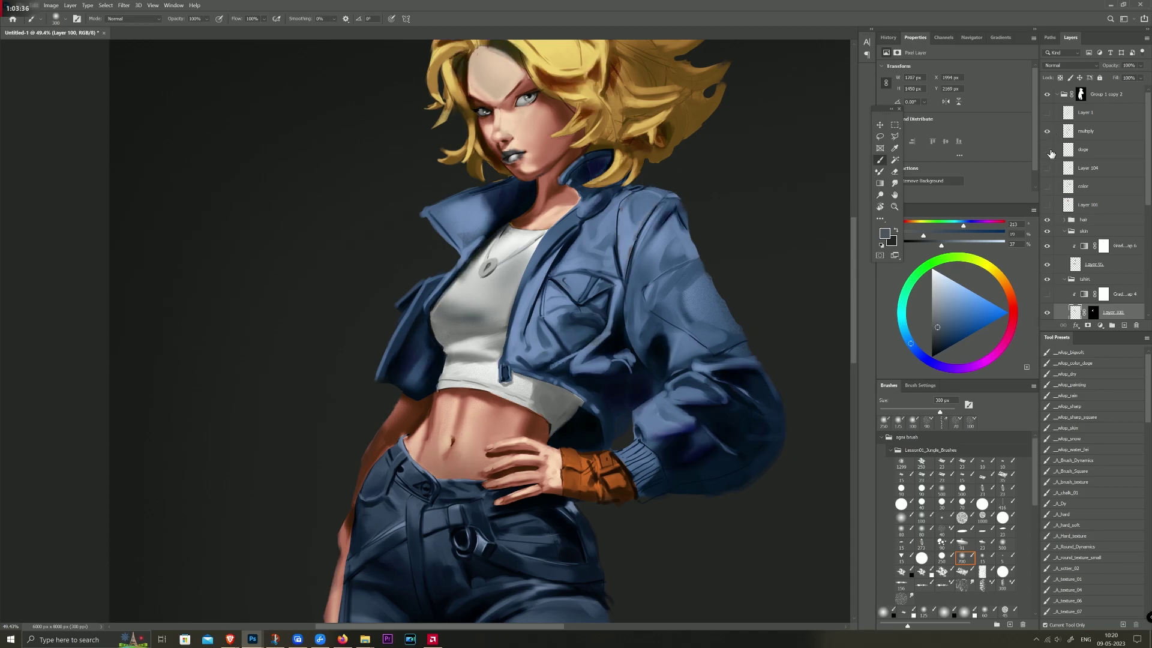
{"action": "left_click", "coordinate": [1047, 149]}
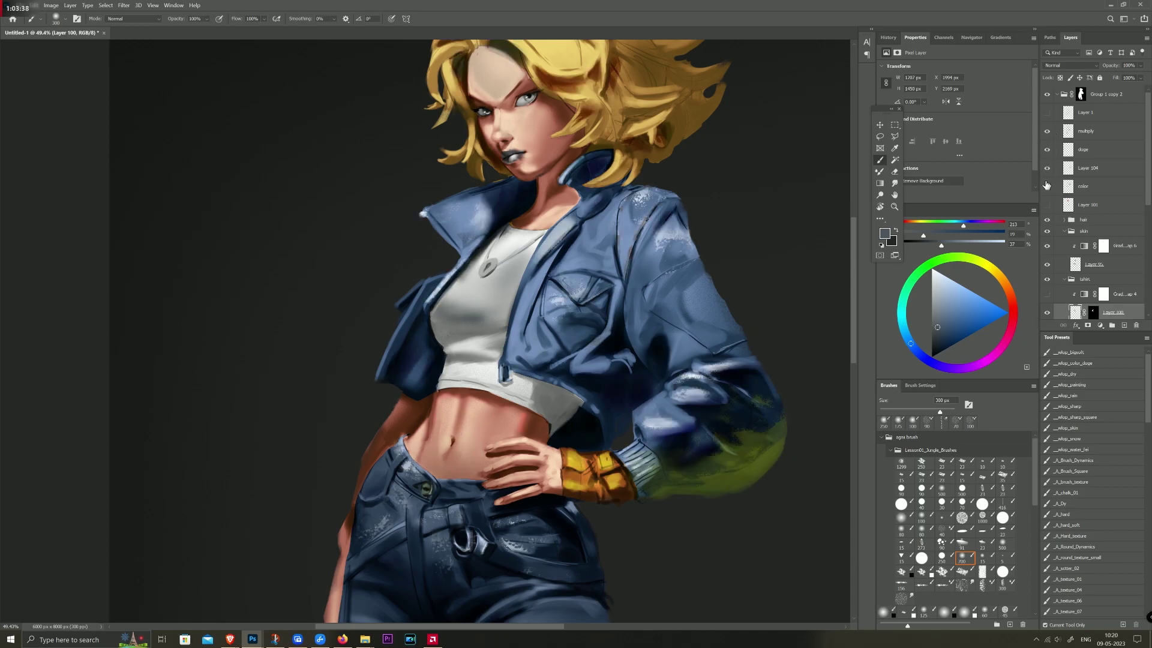
Step: Restore the Layer 104 and color tints, then paint a white stroke on the top at 200 px
{"action": "left_click", "coordinate": [1047, 186]}
{"action": "left_click", "coordinate": [1047, 205]}
{"action": "left_click", "coordinate": [1048, 204]}
{"action": "key", "text": "bracketleft"}
{"action": "left_click", "coordinate": [534, 246], "text": "alt"}
{"action": "key", "text": "bracketleft"}
{"action": "left_click_drag", "start_coordinate": [534, 243], "coordinate": [528, 258]}
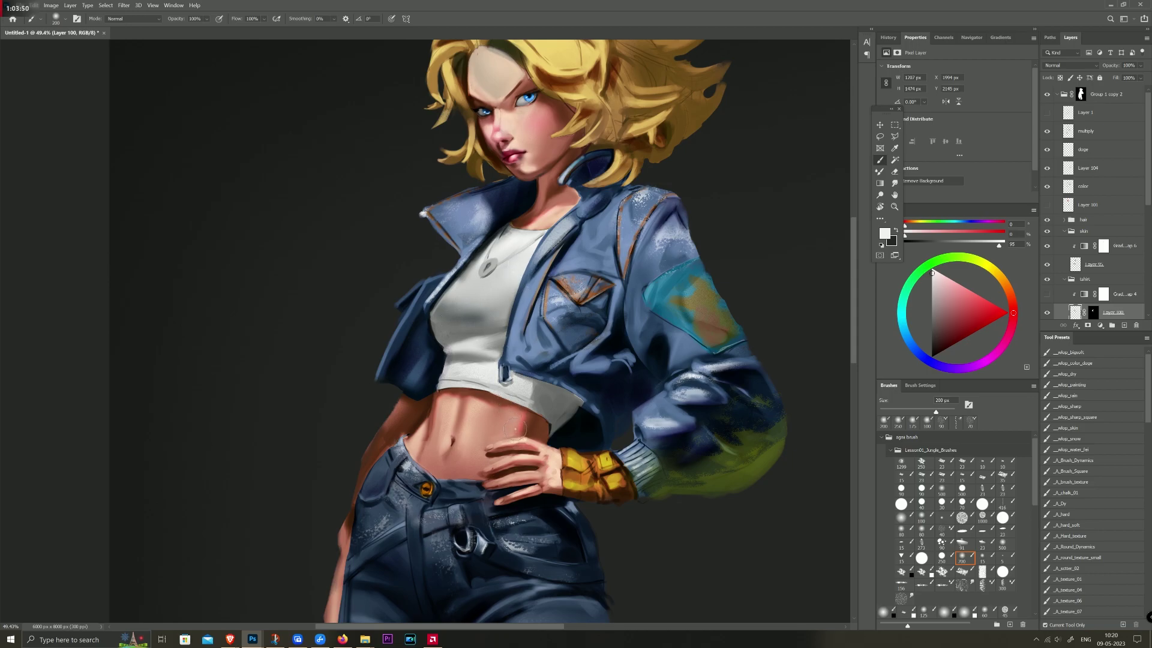
Step: Shade the white top with sampled light grey, near-white and dark blue-grey at 300 px
{"action": "key", "text": "bracketleft"}
{"action": "left_click", "coordinate": [499, 326], "text": "alt"}
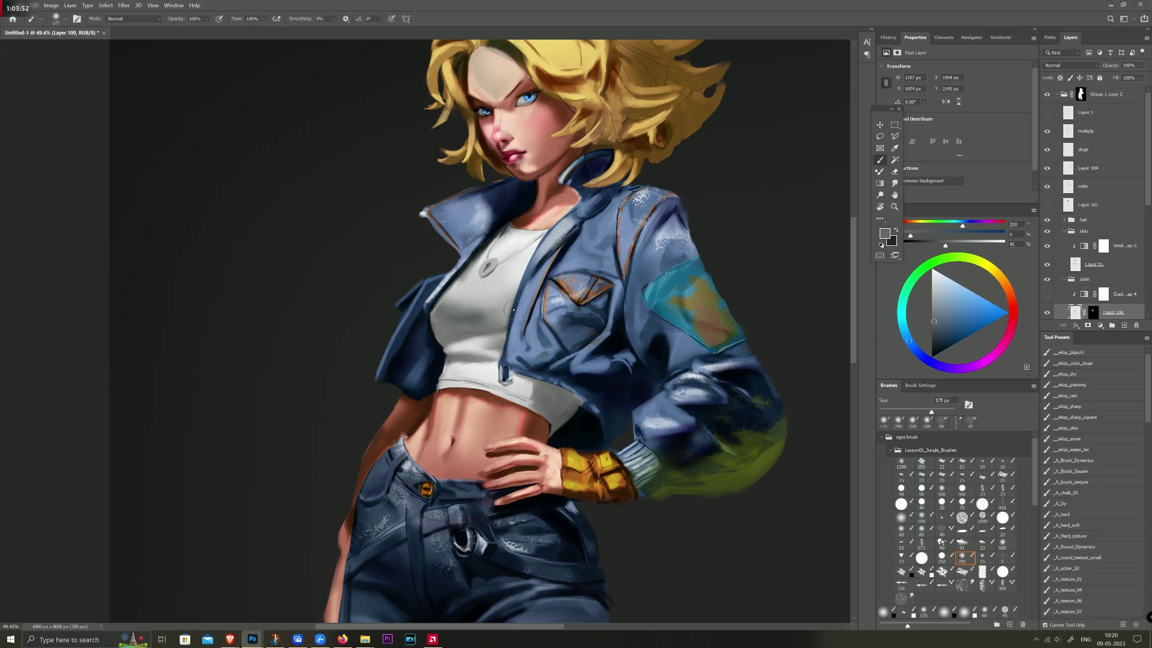
{"action": "key", "text": "i"}
{"action": "left_click", "coordinate": [487, 300]}
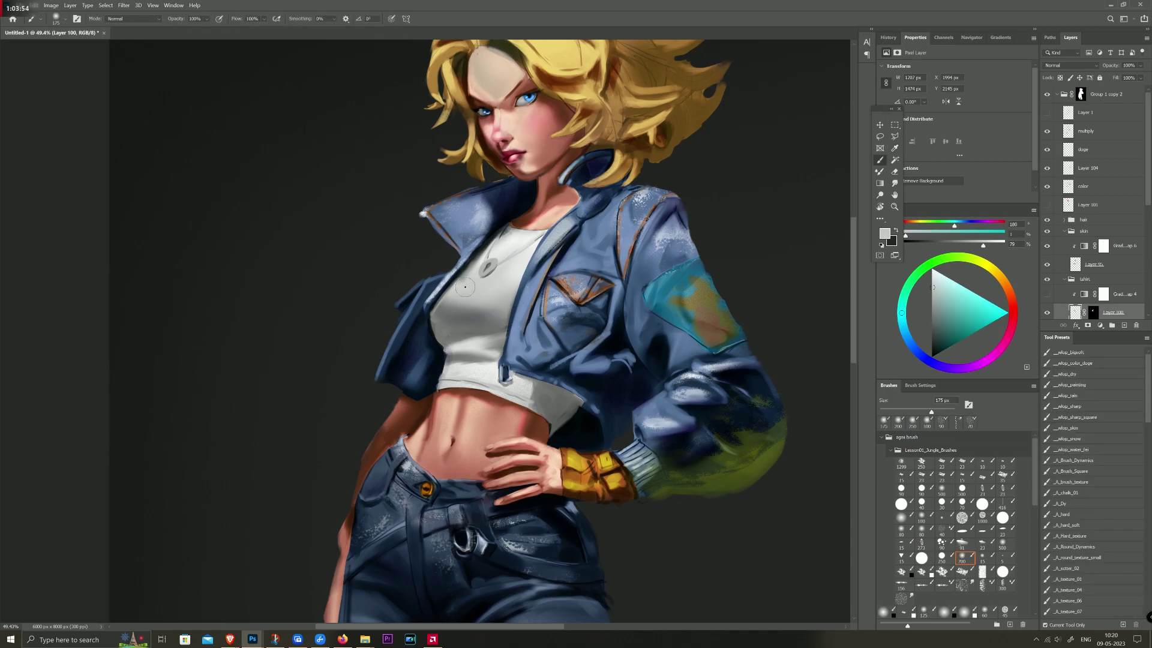
{"action": "left_click", "coordinate": [475, 364]}
{"action": "key", "text": "b"}
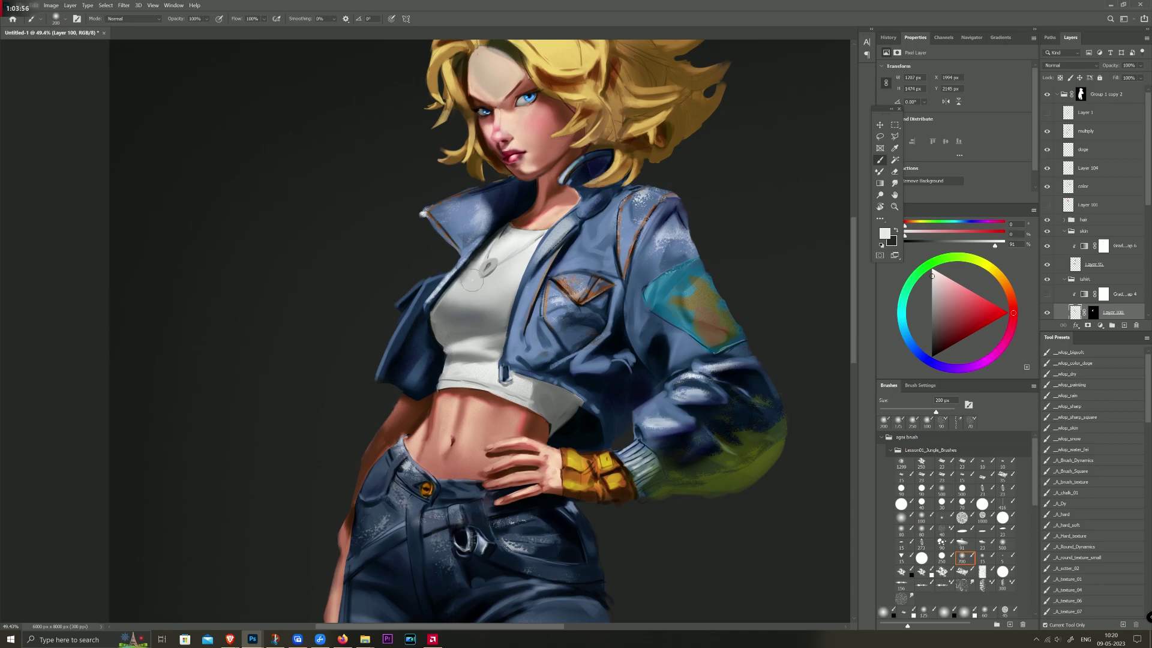
{"action": "key", "text": "bracketright"}
{"action": "key", "text": "bracketright"}
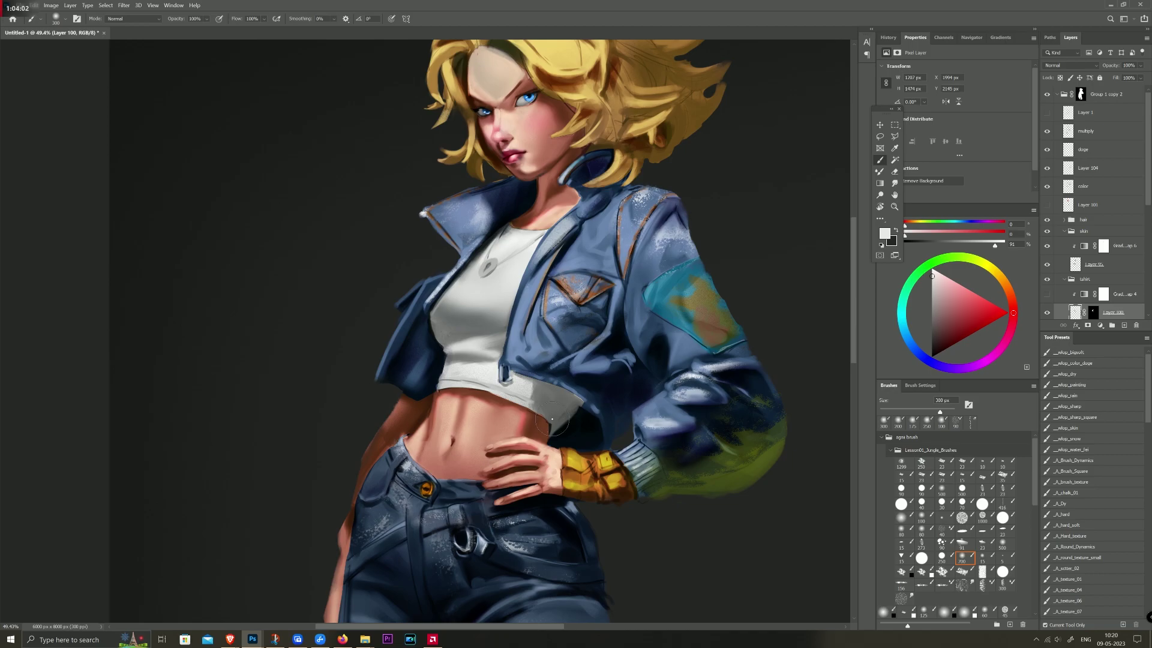
{"action": "key", "text": "i"}
{"action": "left_click", "coordinate": [487, 318]}
{"action": "key", "text": "b"}
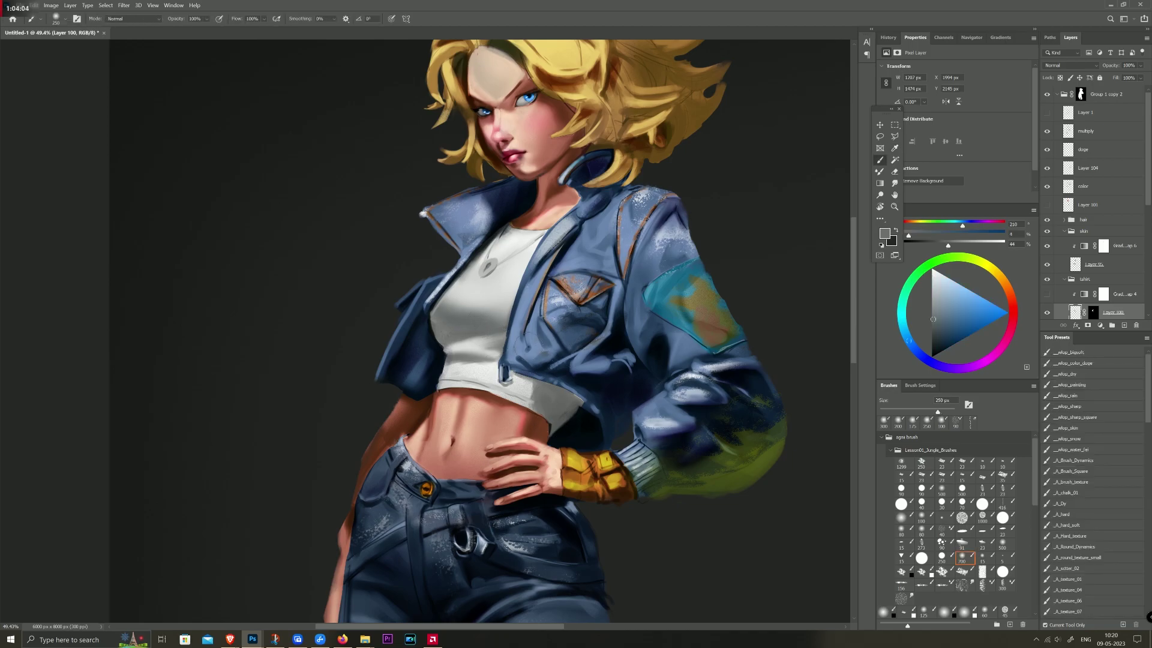
{"action": "left_click", "coordinate": [497, 303], "text": "alt"}
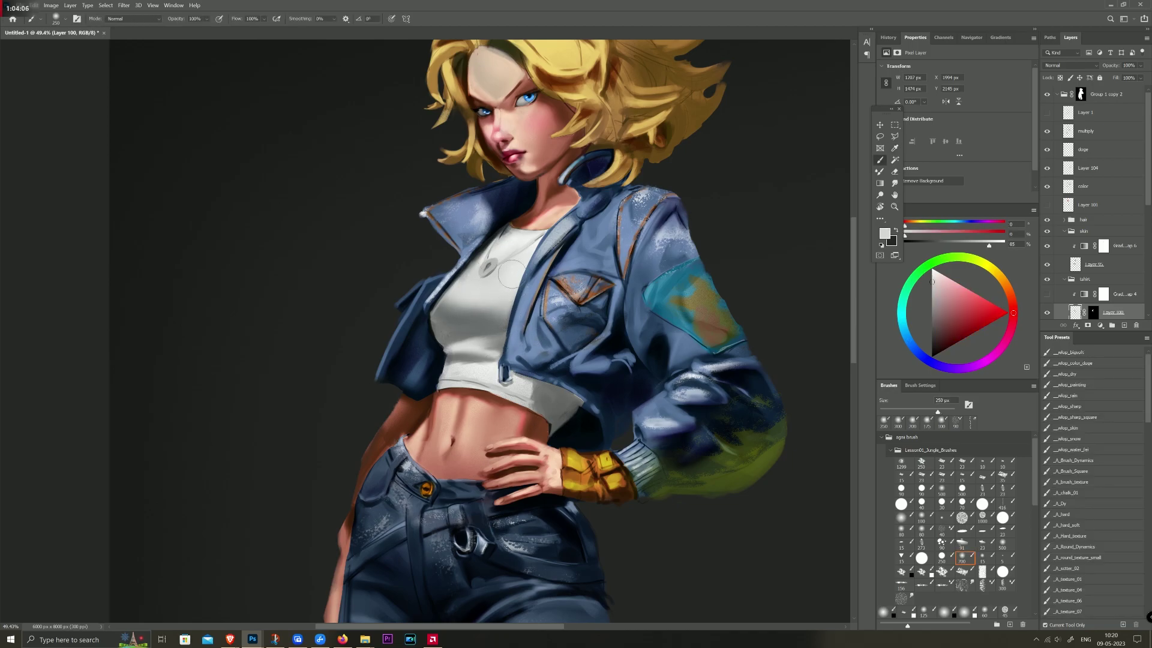
{"action": "scroll", "coordinate": [443, 218], "scroll_direction": "down", "scroll_amount": 4}
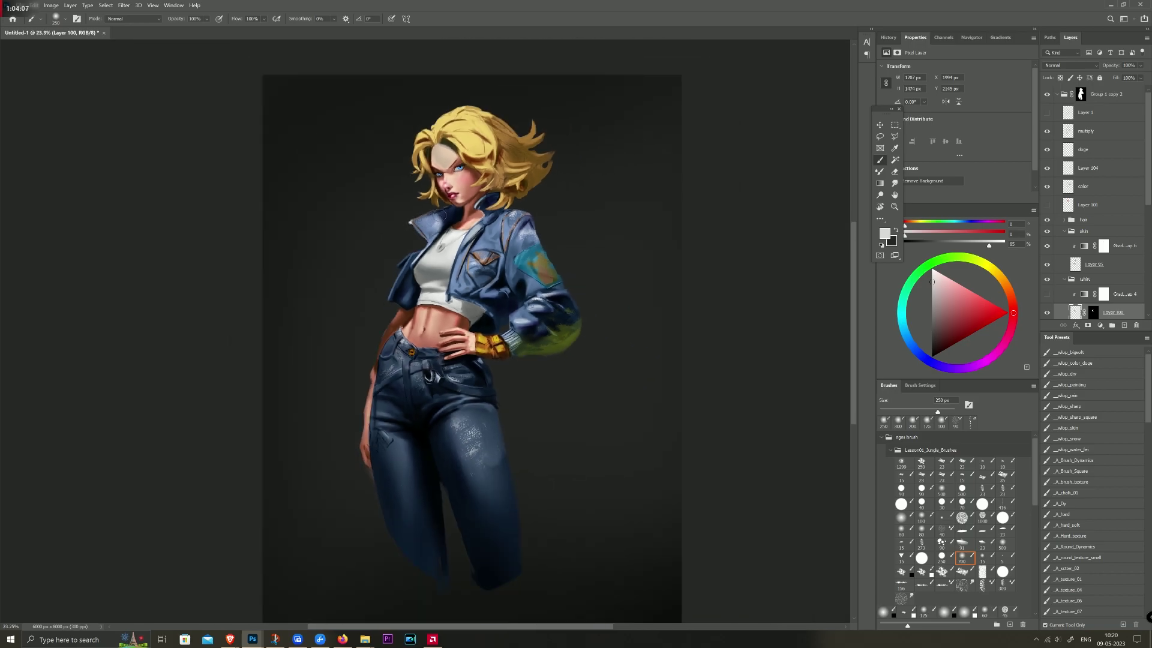
Step: Paint darker blue-grey shading under the chest on the crop top with a 150 px brush
{"action": "scroll", "coordinate": [443, 218], "scroll_direction": "up", "scroll_amount": 2}
{"action": "scroll", "coordinate": [444, 218], "scroll_direction": "up", "scroll_amount": 2}
{"action": "key", "text": "i"}
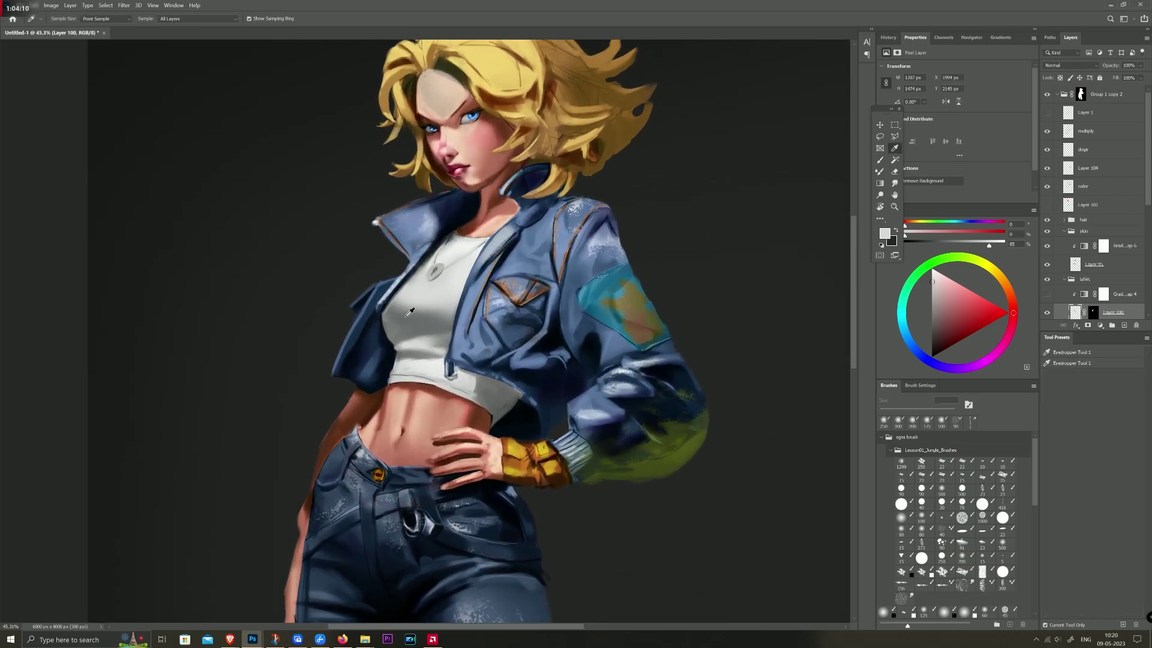
{"action": "left_click", "coordinate": [409, 309]}
{"action": "key", "text": "b"}
{"action": "left_click", "coordinate": [447, 312], "text": "alt"}
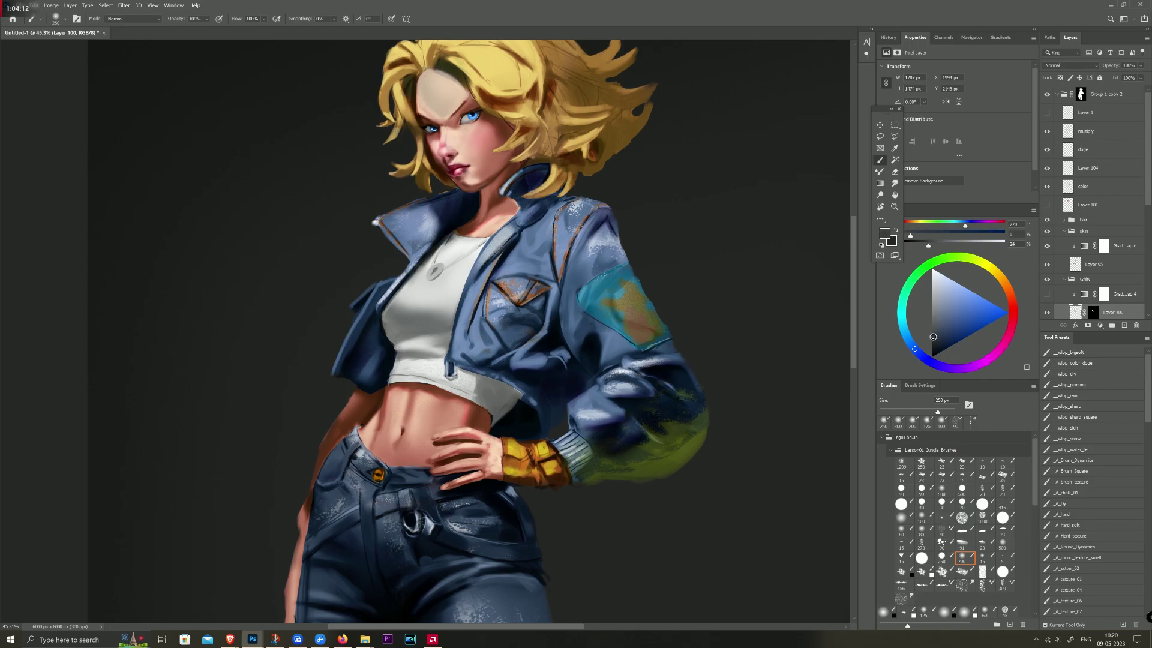
{"action": "key", "text": "bracketleft"}
{"action": "key", "text": "bracketleft"}
{"action": "key", "text": "bracketleft"}
{"action": "left_click_drag", "start_coordinate": [399, 304], "coordinate": [446, 305]}
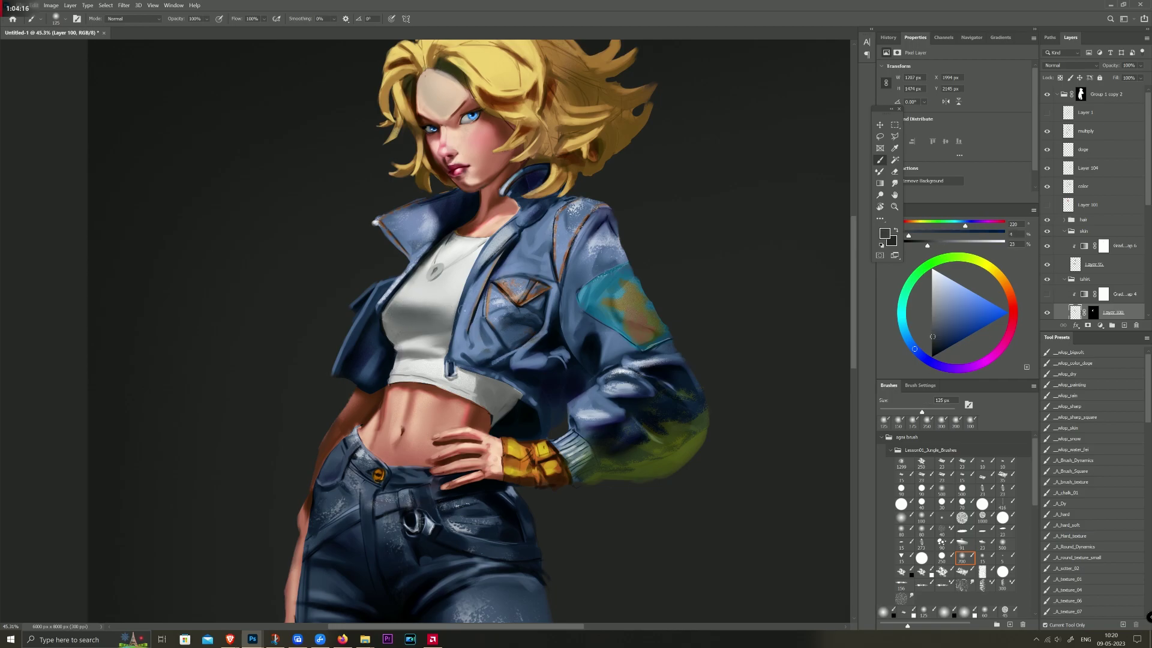
Step: Blend the crop-top shading with a 70 px brush, then restore the gradient map so the top is black
{"action": "key", "text": "bracketleft"}
{"action": "key", "text": "bracketleft"}
{"action": "key", "text": "bracketright"}
{"action": "key", "text": "bracketright"}
{"action": "left_click", "coordinate": [879, 171]}
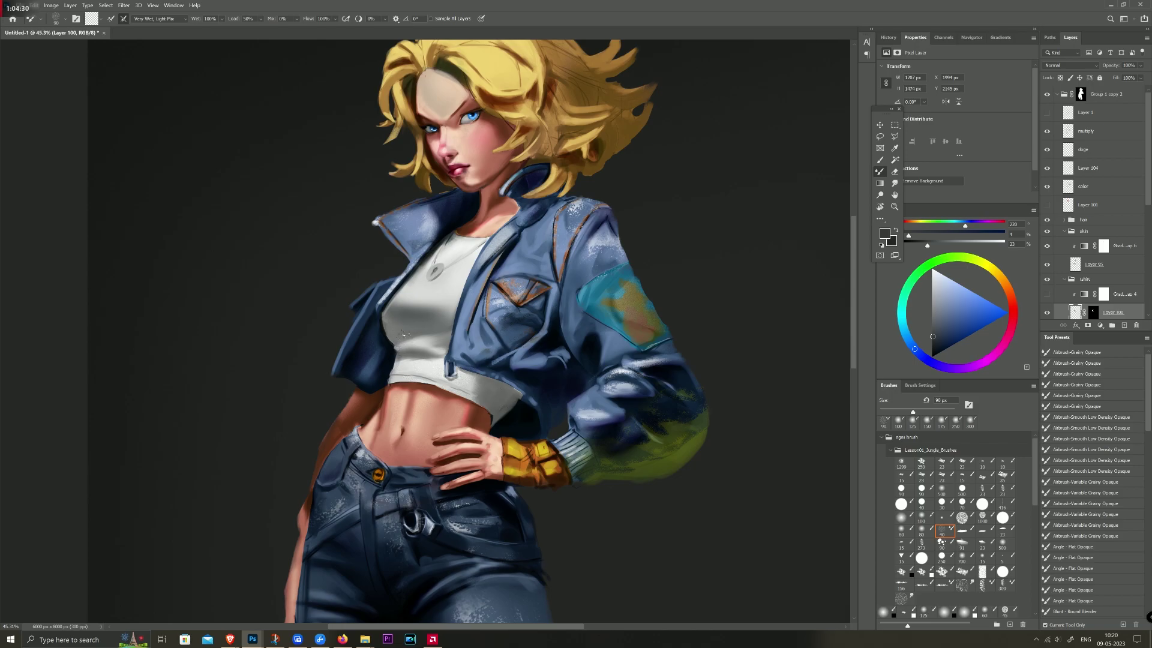
{"action": "key", "text": "bracketleft"}
{"action": "left_click", "coordinate": [1047, 294]}
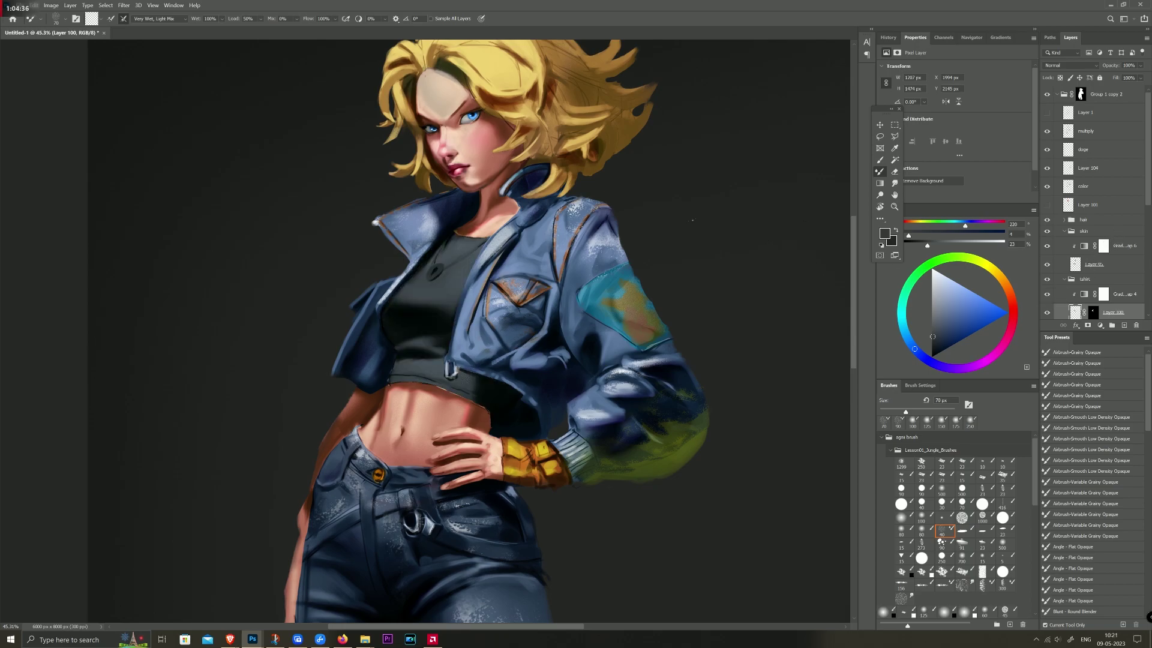
Step: Zoom in to about 54.8% on the face and jacket and make the doge layer active
{"action": "scroll", "coordinate": [627, 197], "scroll_direction": "down", "scroll_amount": 4}
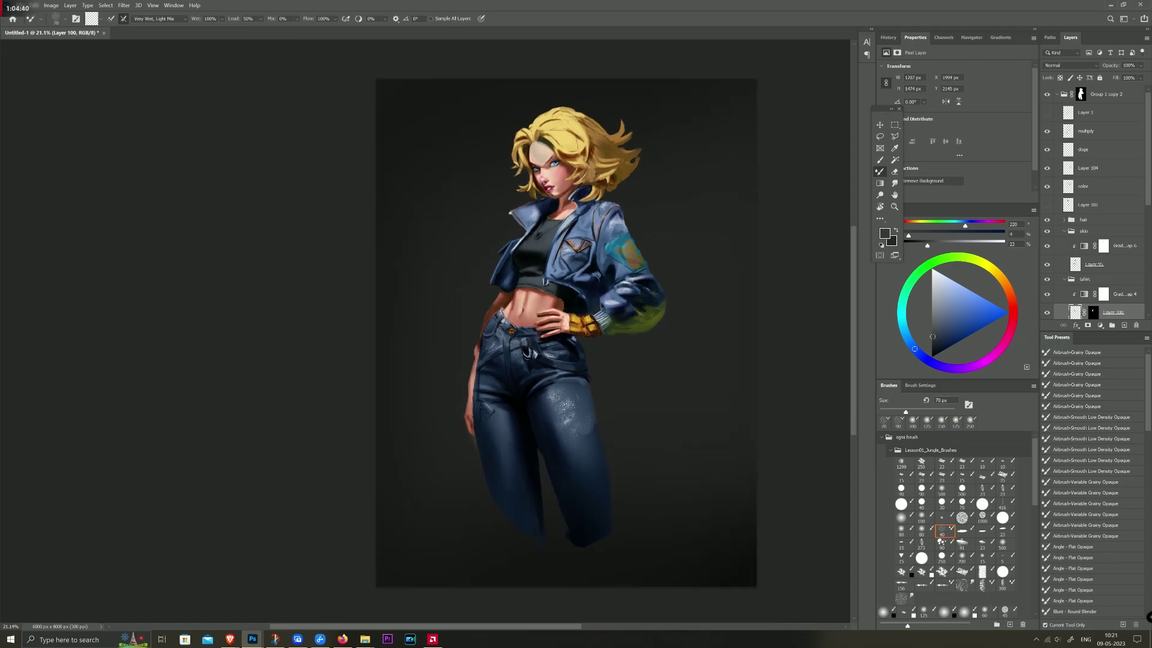
{"action": "scroll", "coordinate": [592, 198], "scroll_direction": "up", "scroll_amount": 1}
{"action": "scroll", "coordinate": [592, 199], "scroll_direction": "up", "scroll_amount": 2}
{"action": "scroll", "coordinate": [592, 198], "scroll_direction": "up", "scroll_amount": 2}
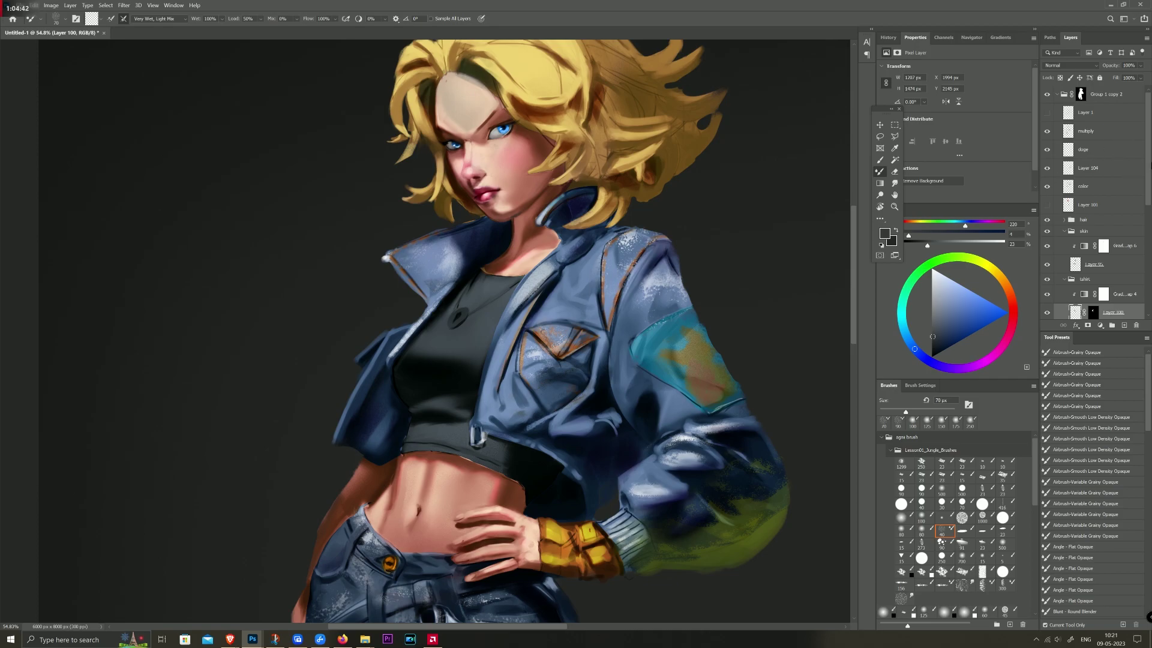
{"action": "left_click", "coordinate": [1082, 155]}
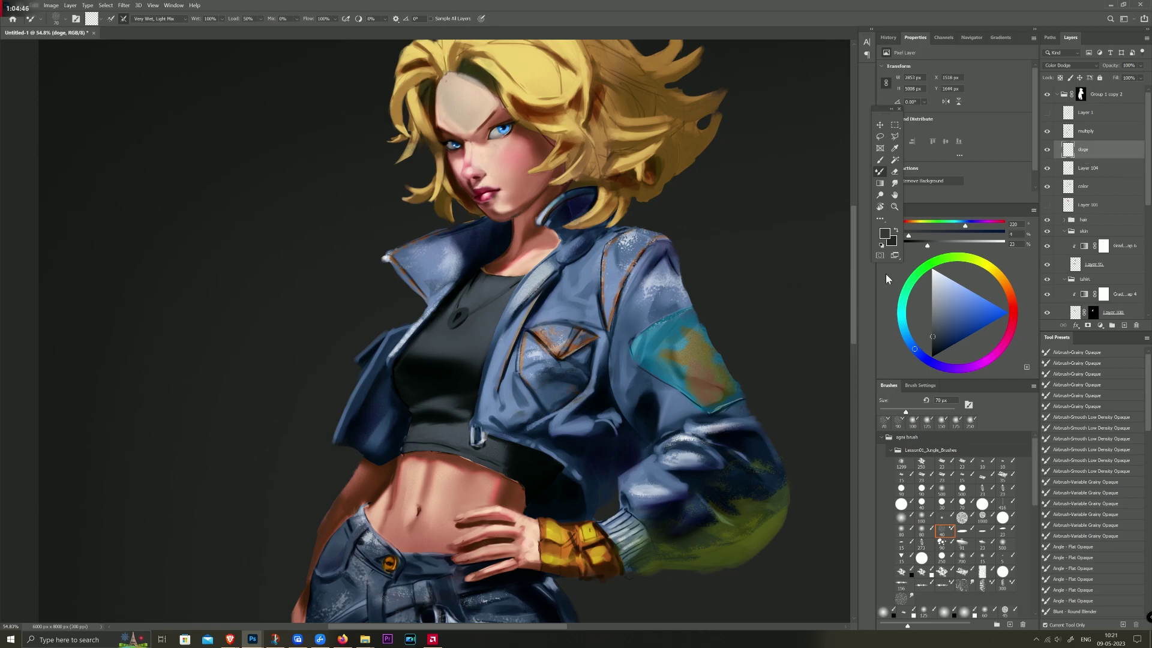
Step: Pick a light grey and set up the skin-painting brush preset at 35 px
{"action": "left_click", "coordinate": [1002, 280]}
{"action": "left_click", "coordinate": [979, 303]}
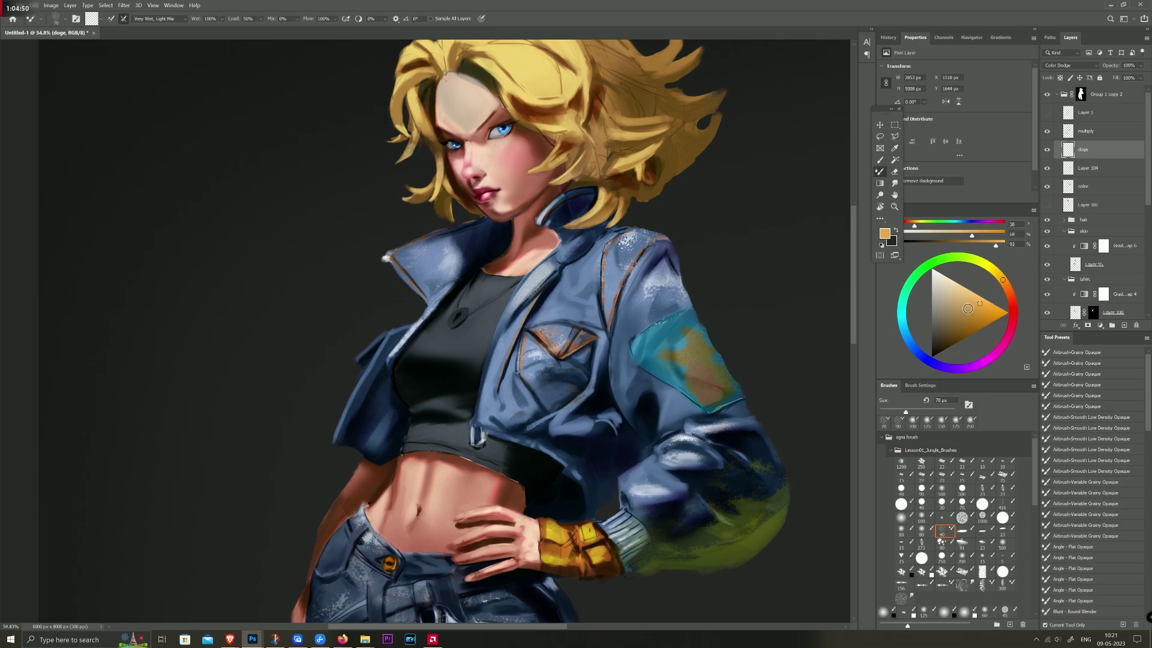
{"action": "left_click", "coordinate": [933, 298]}
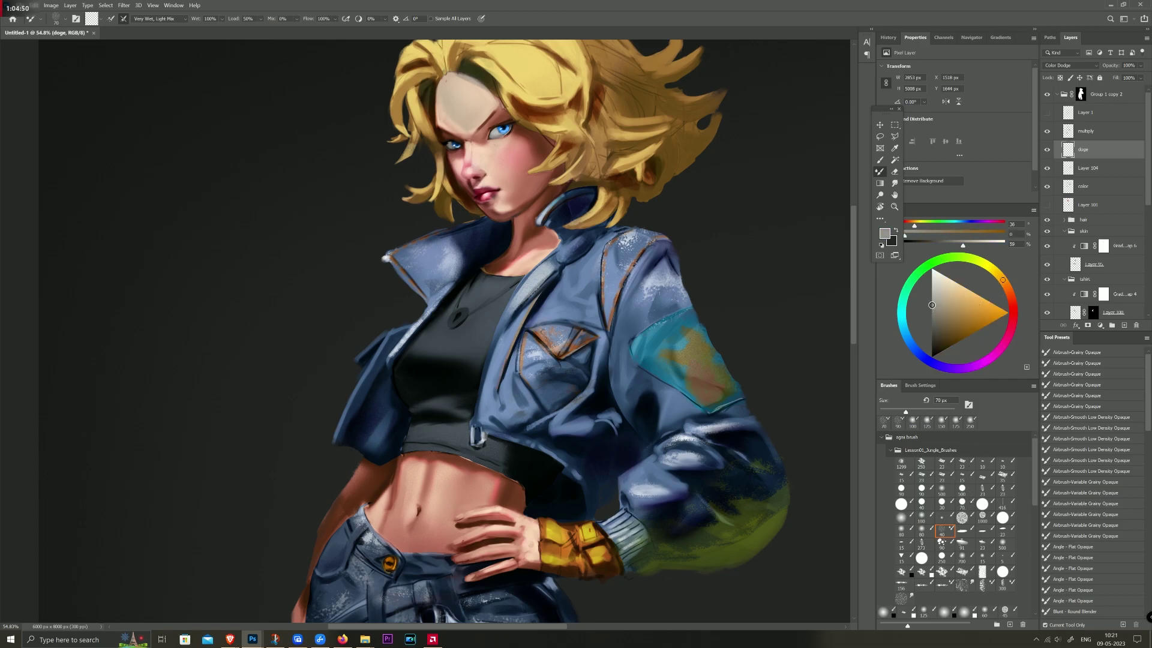
{"action": "left_click", "coordinate": [960, 544]}
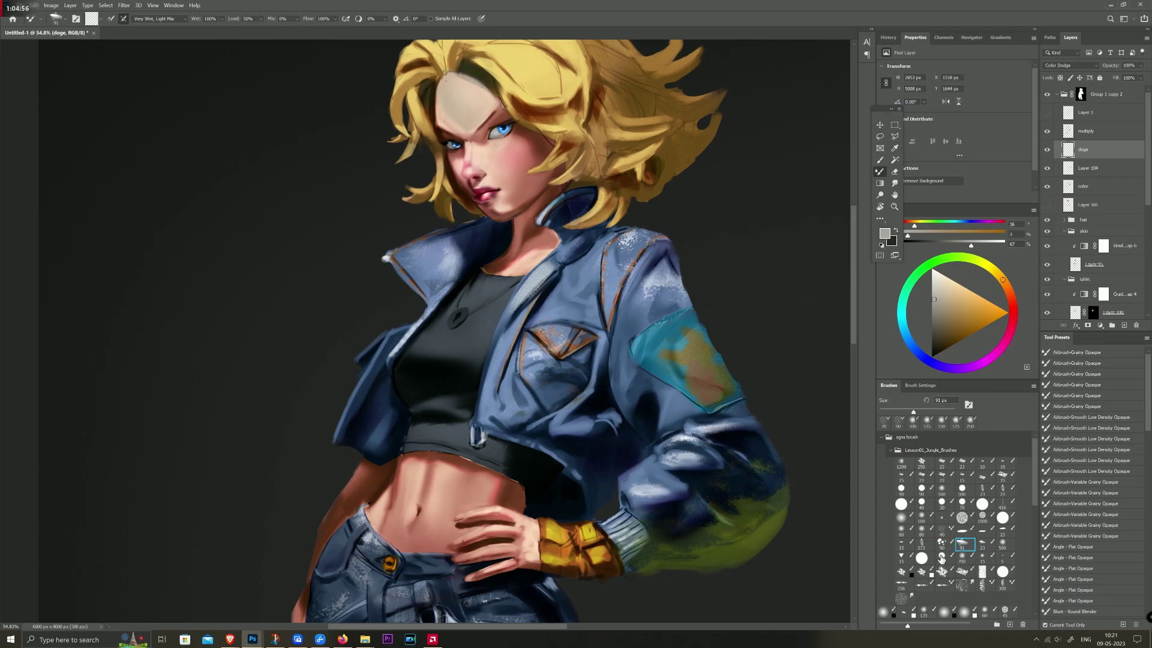
{"action": "key", "text": "b"}
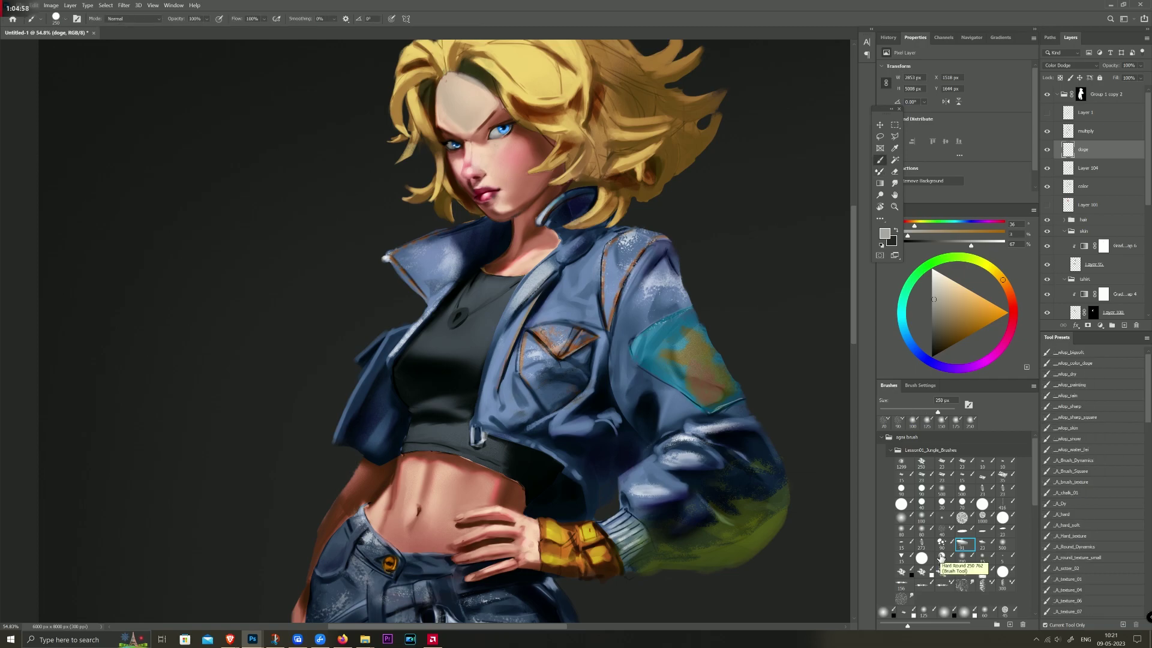
{"action": "left_click", "coordinate": [1079, 433]}
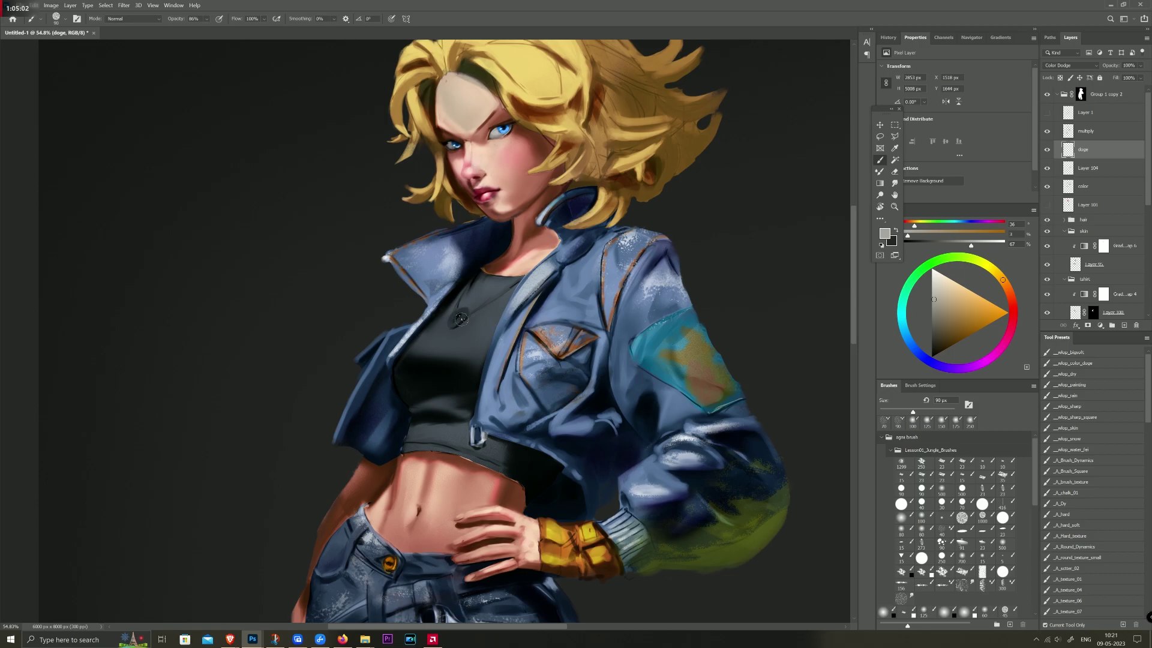
{"action": "key", "text": "bracketleft"}
{"action": "key", "text": "bracketleft"}
{"action": "key", "text": "bracketleft"}
Step: Set a hard-edged eraser preset, then repaint the pendant into a lighter ring shape
{"action": "key", "text": "e"}
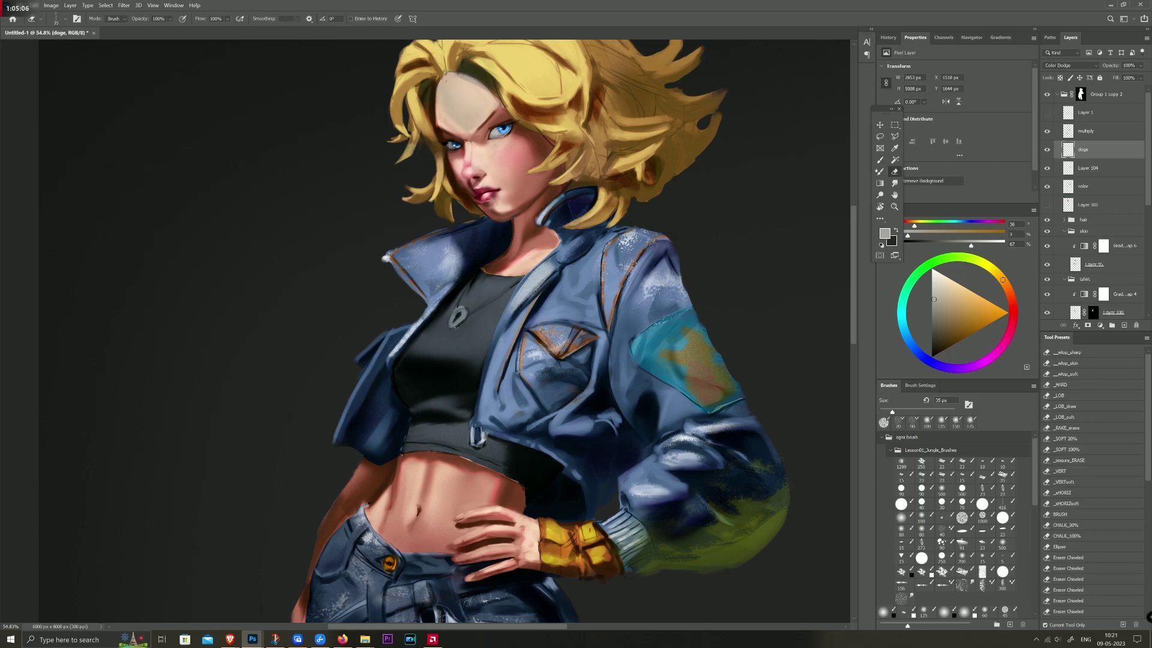
{"action": "left_click", "coordinate": [1062, 384]}
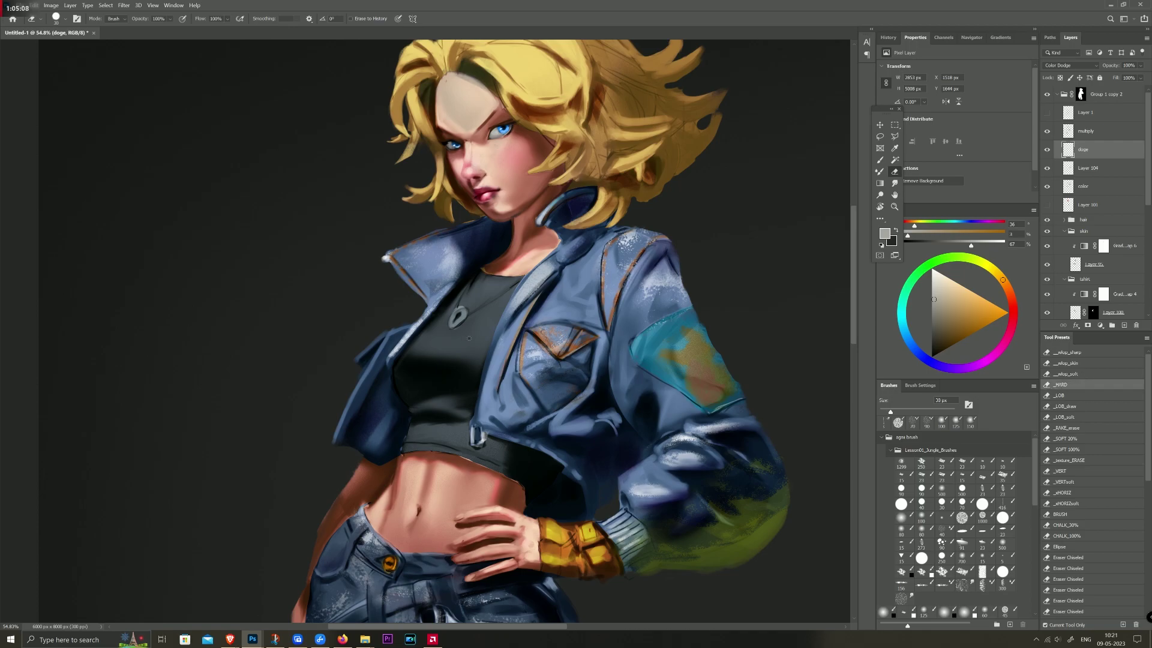
{"action": "key", "text": "b"}
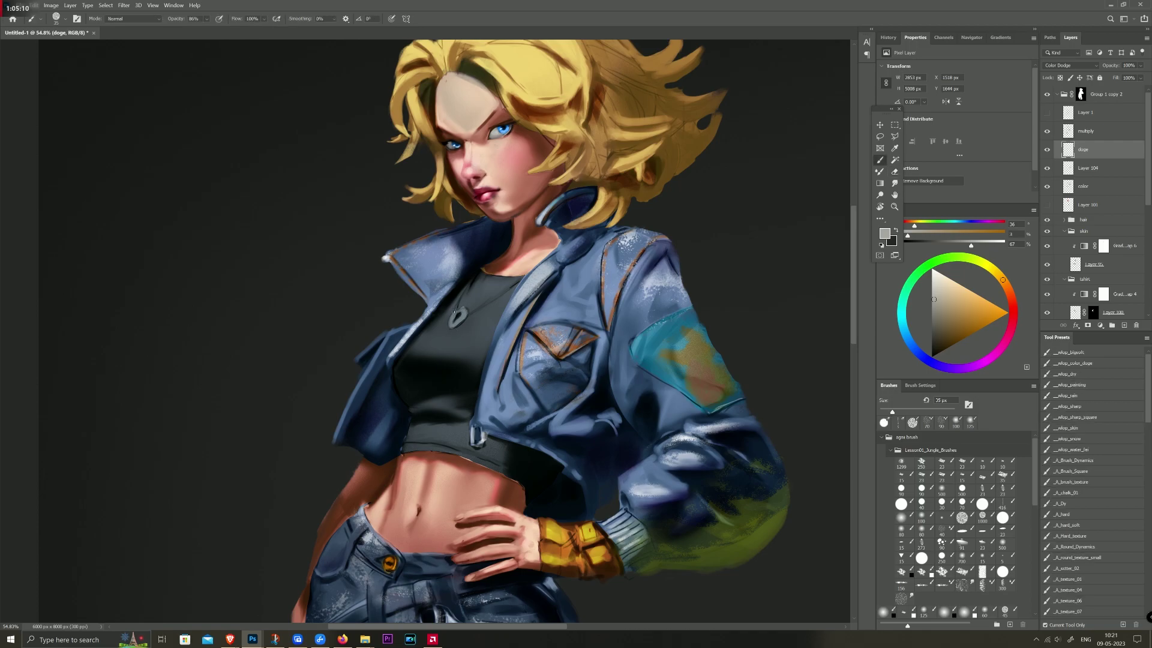
{"action": "left_click_drag", "start_coordinate": [455, 314], "coordinate": [462, 306]}
{"action": "key", "text": "bracketleft"}
{"action": "key", "text": "bracketleft"}
{"action": "key", "text": "bracketleft"}
{"action": "key", "text": "bracketright"}
{"action": "key", "text": "bracketright"}
{"action": "key", "text": "bracketright"}
{"action": "key", "text": "bracketleft"}
Step: Sample a light blue-grey from the jacket and prepare a 7 px brush
{"action": "key", "text": "bracketleft"}
{"action": "key", "text": "bracketright"}
{"action": "left_click", "coordinate": [933, 271]}
{"action": "key", "text": "bracketleft"}
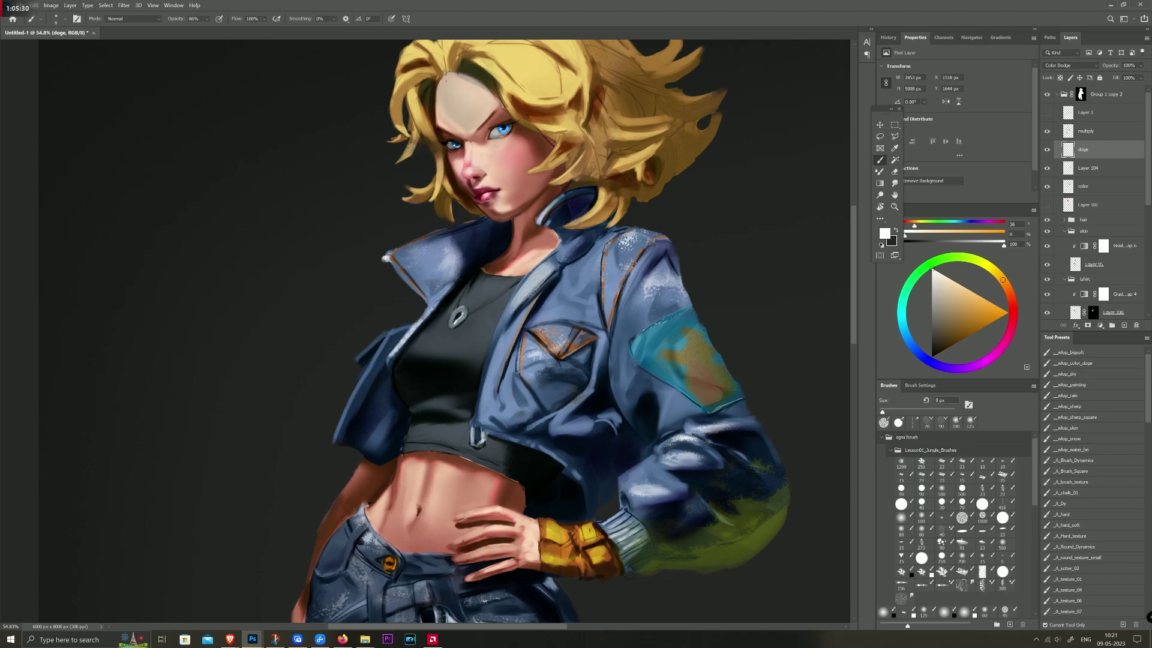
{"action": "left_click", "coordinate": [563, 372], "text": "alt"}
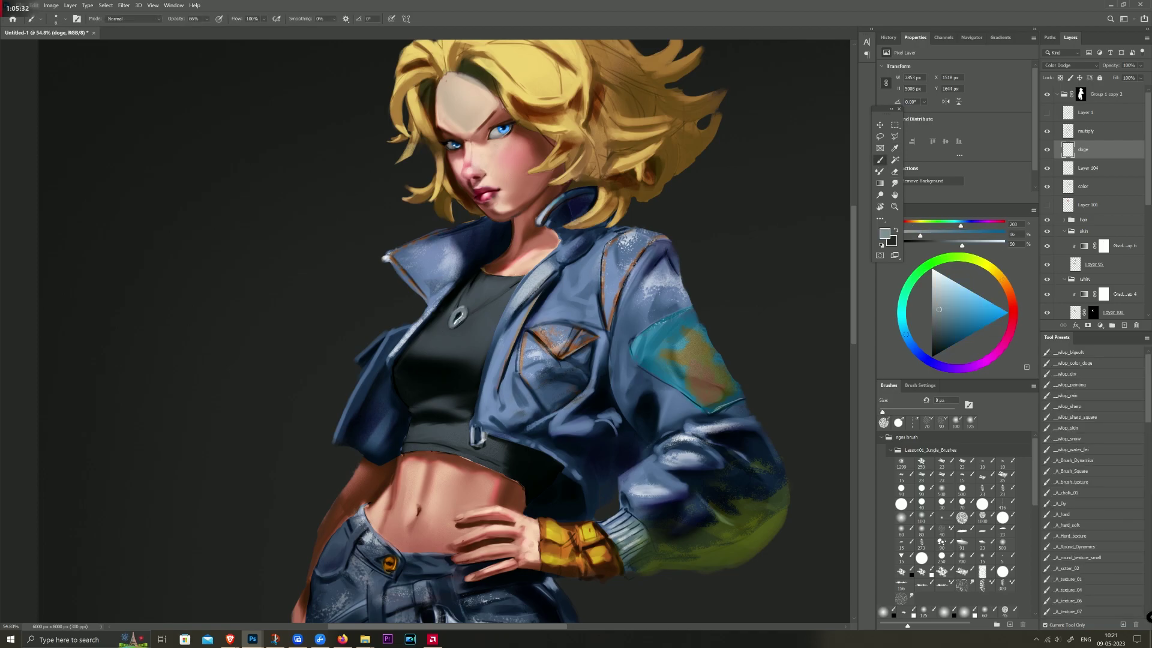
{"action": "key", "text": "bracketright"}
{"action": "key", "text": "bracketright"}
{"action": "key", "text": "bracketright"}
{"action": "key", "text": "i"}
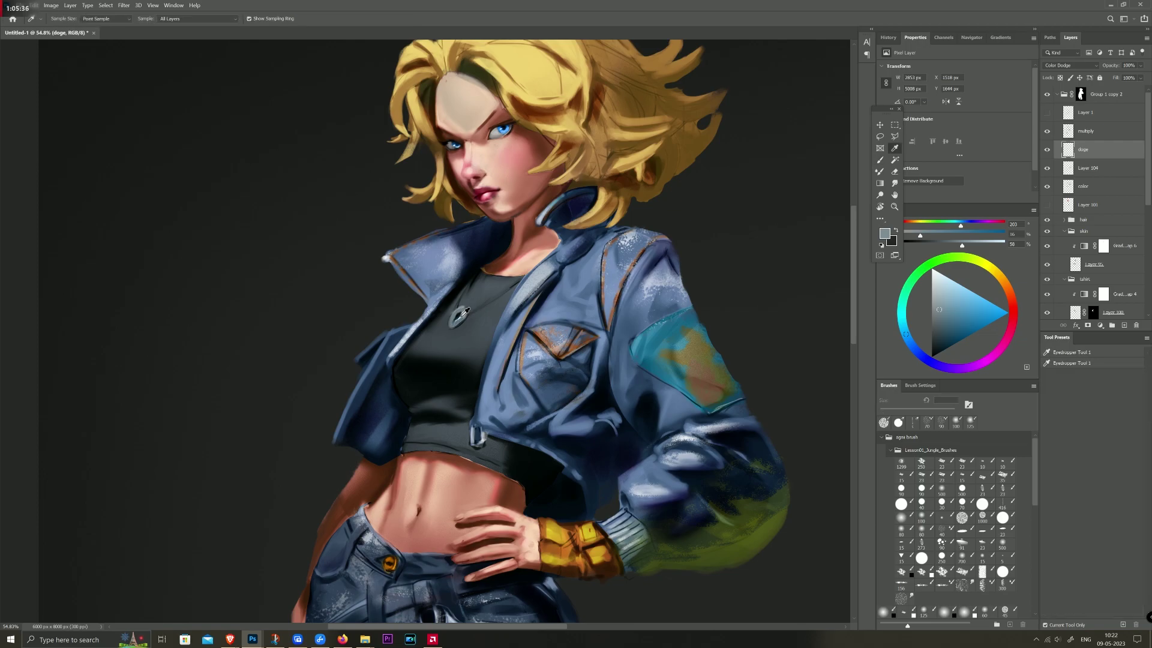
{"action": "left_click", "coordinate": [459, 315]}
{"action": "key", "text": "b"}
{"action": "key", "text": "bracketleft"}
{"action": "key", "text": "bracketleft"}
{"action": "key", "text": "bracketleft"}
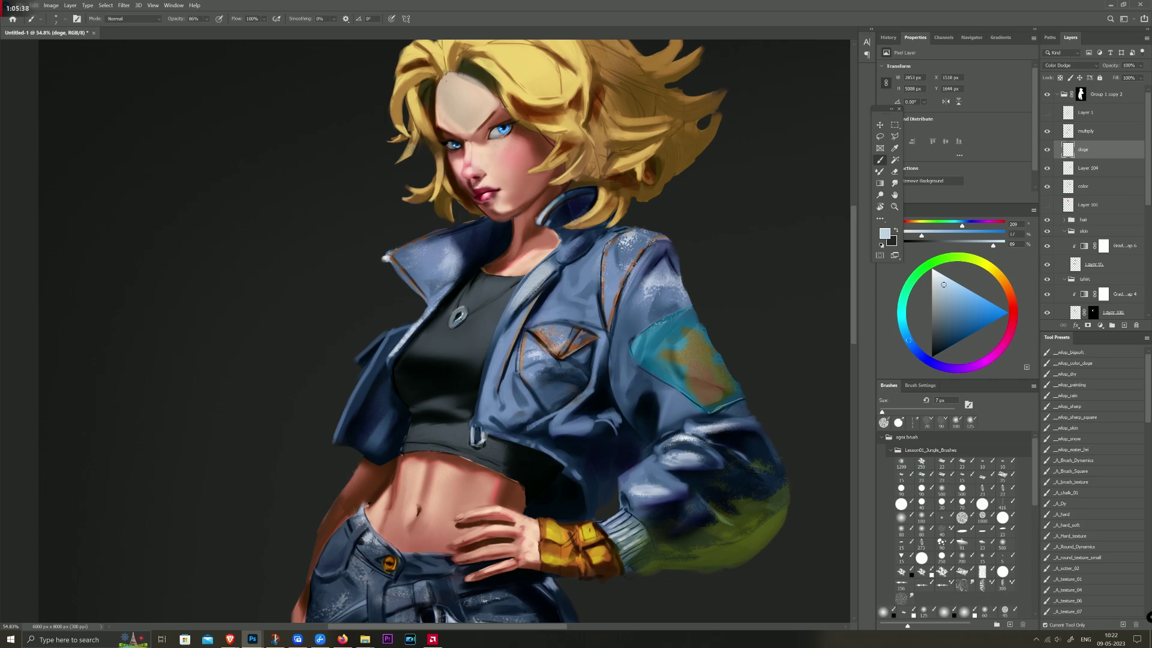
Step: Sample a darker jacket blue-grey and adjust it to a neutral grey with a 35 px brush
{"action": "left_click", "coordinate": [461, 318], "text": "alt"}
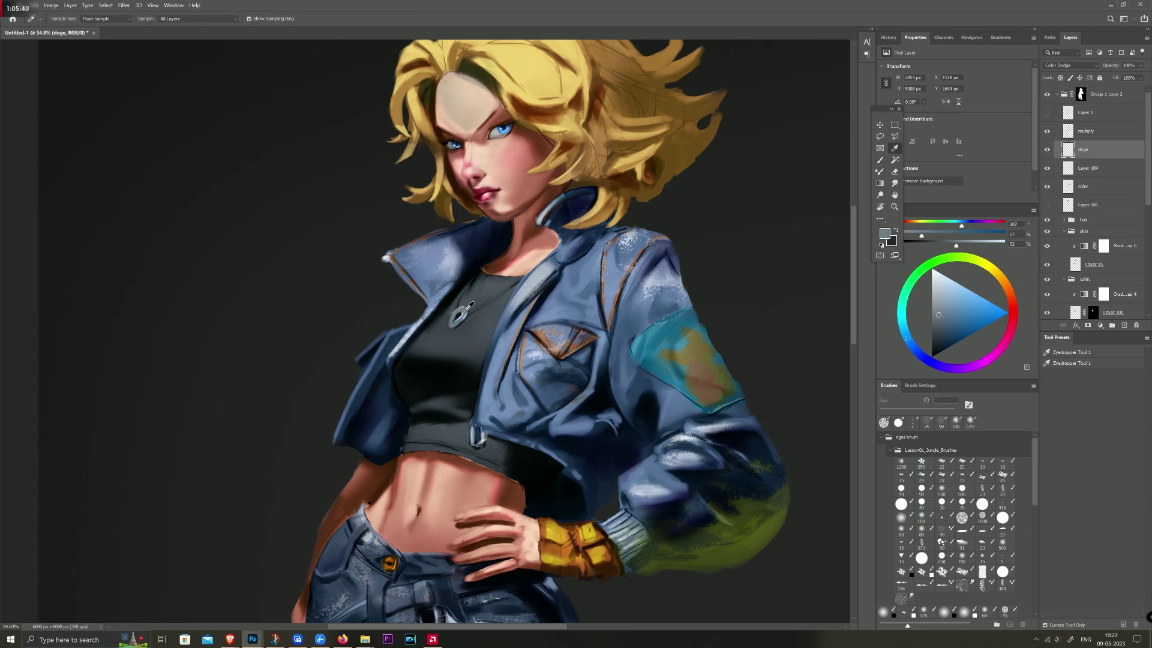
{"action": "key", "text": "bracketright"}
{"action": "key", "text": "bracketright"}
{"action": "key", "text": "bracketright"}
{"action": "left_click", "coordinate": [452, 320], "text": "alt"}
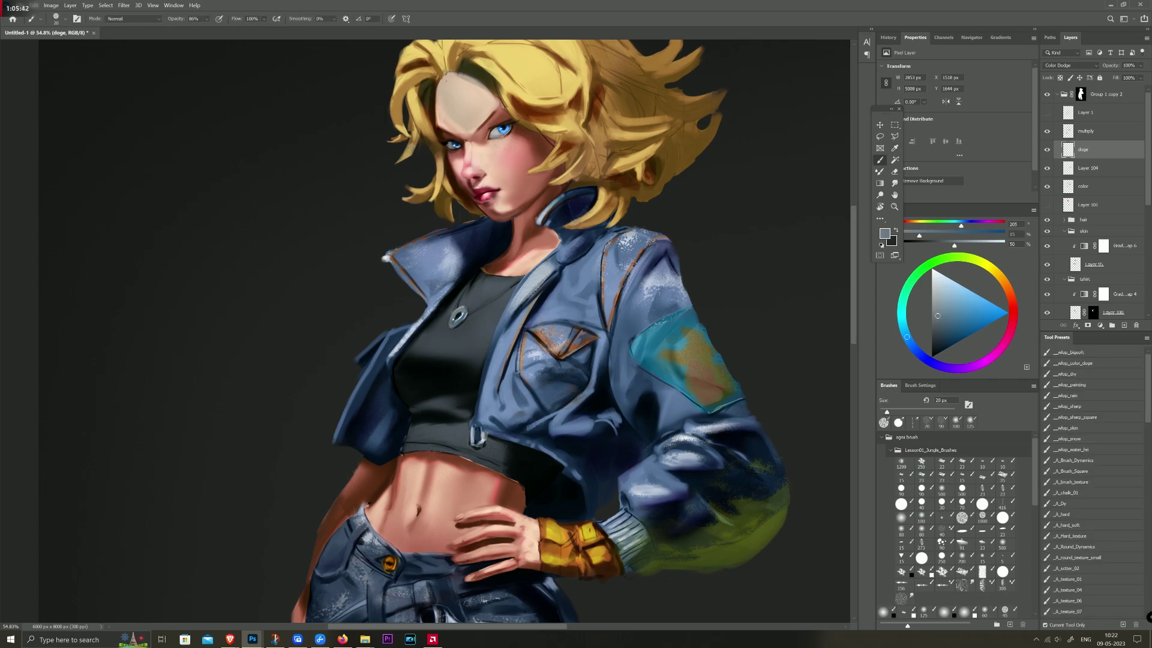
{"action": "left_click_drag", "start_coordinate": [932, 321], "coordinate": [931, 289]}
{"action": "key", "text": "bracketright"}
{"action": "key", "text": "bracketright"}
{"action": "key", "text": "bracketright"}
{"action": "left_click", "coordinate": [932, 308]}
Step: Lighten the grey and switch to a smaller, reduced-flow brush tip sized 9–50 px
{"action": "key", "text": "e"}
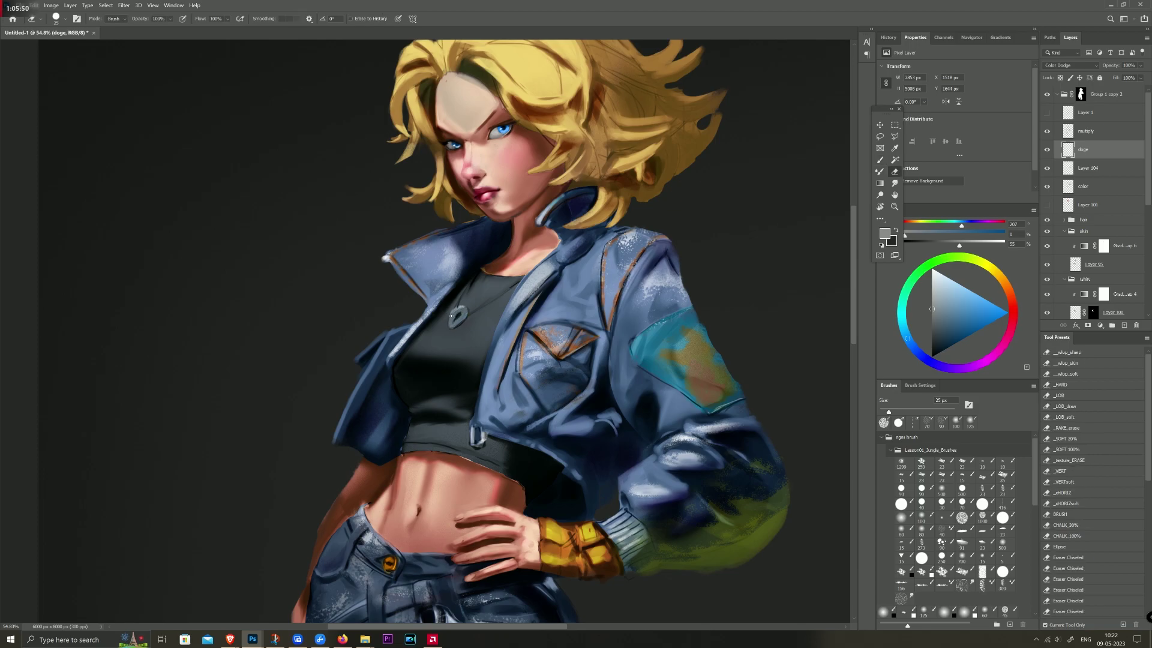
{"action": "key", "text": "b"}
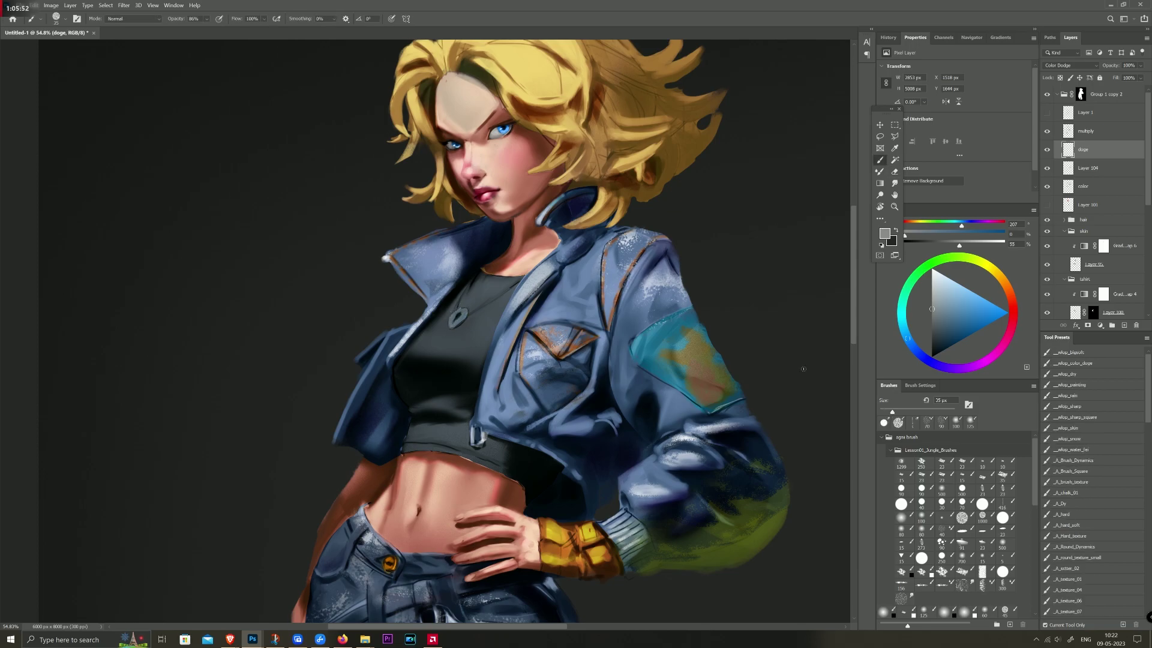
{"action": "left_click_drag", "start_coordinate": [933, 309], "coordinate": [931, 286]}
{"action": "left_click", "coordinate": [942, 463]}
{"action": "key", "text": "bracketleft"}
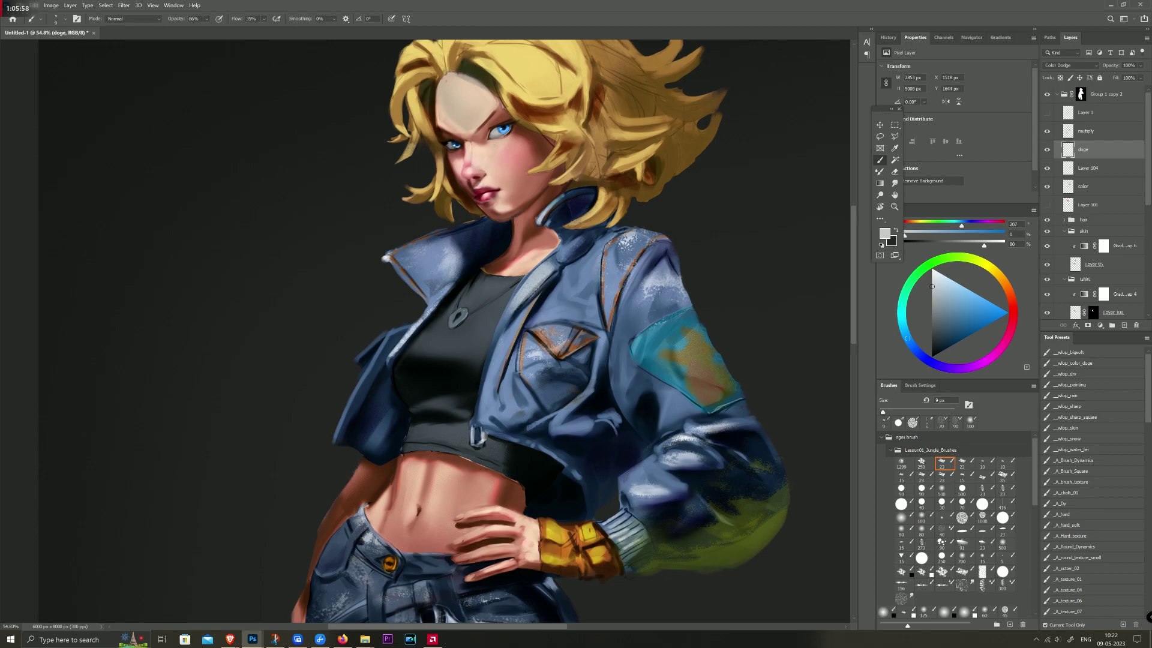
{"action": "key", "text": "bracketright"}
{"action": "key", "text": "bracketright"}
{"action": "key", "text": "bracketright"}
{"action": "key", "text": "bracketright"}
{"action": "key", "text": "bracketright"}
{"action": "key", "text": "bracketright"}
{"action": "key", "text": "bracketright"}
{"action": "key", "text": "bracketright"}
{"action": "key", "text": "bracketright"}
Step: Erase with a 20 px eraser, then refine the ring highlight with a 10–20 px brush
{"action": "key", "text": "e"}
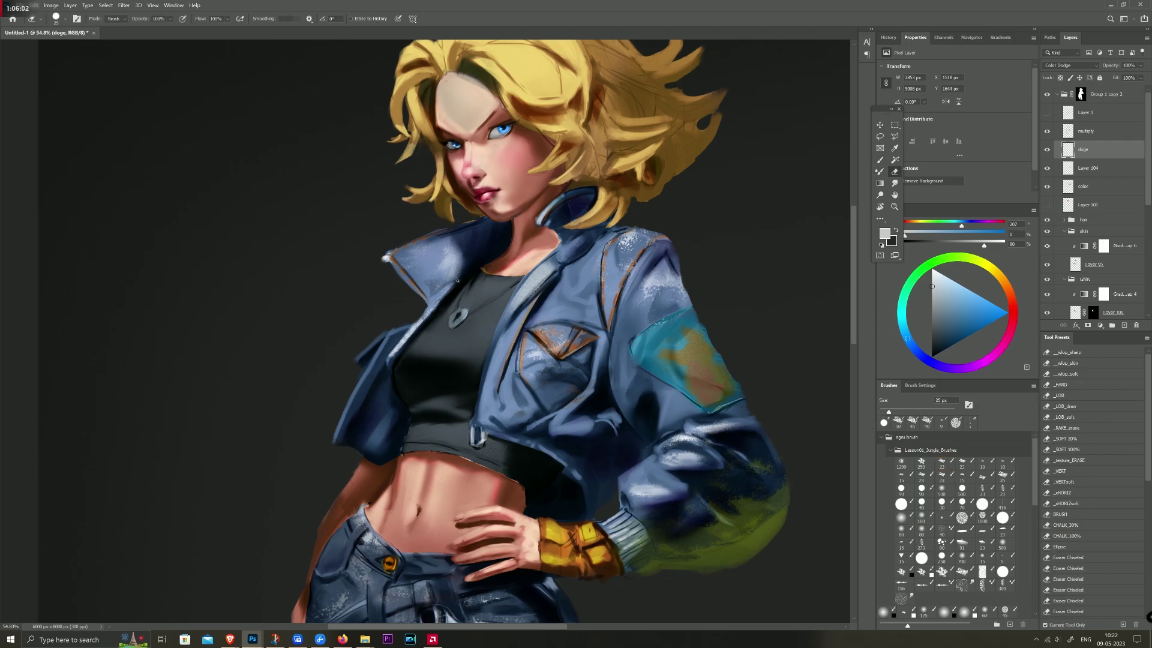
{"action": "key", "text": "bracketleft"}
{"action": "key", "text": "b"}
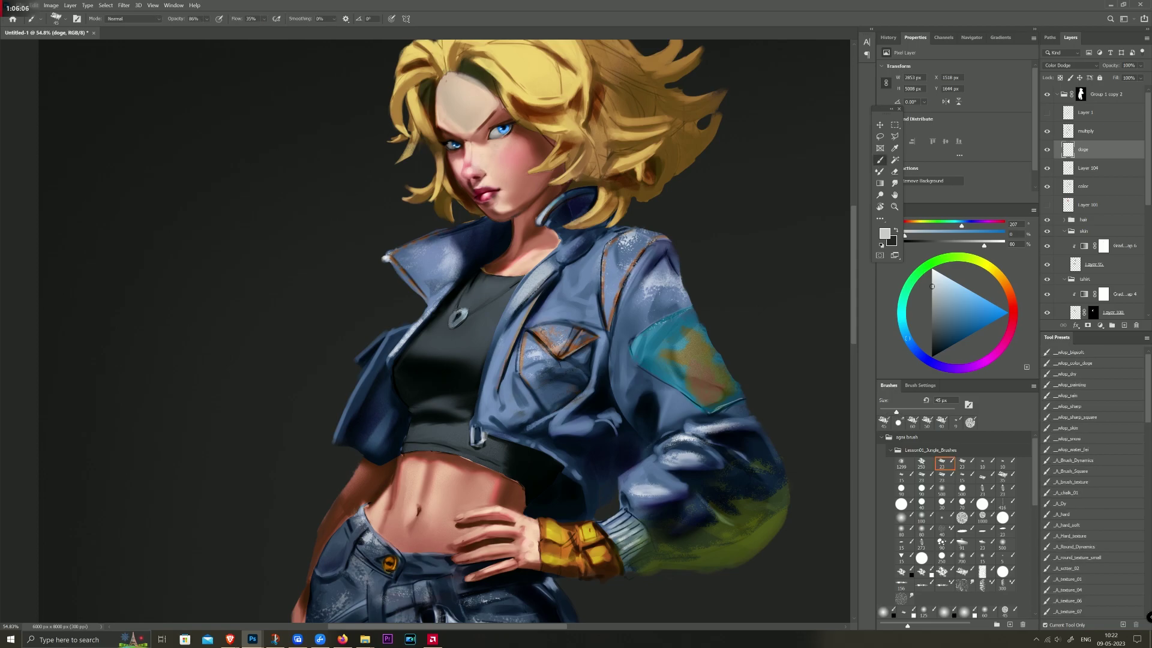
{"action": "key", "text": "bracketright"}
{"action": "key", "text": "bracketleft"}
{"action": "key", "text": "bracketleft"}
{"action": "key", "text": "bracketleft"}
{"action": "key", "text": "bracketright"}
{"action": "key", "text": "bracketright"}
{"action": "key", "text": "bracketleft"}
{"action": "key", "text": "bracketright"}
{"action": "key", "text": "bracketright"}
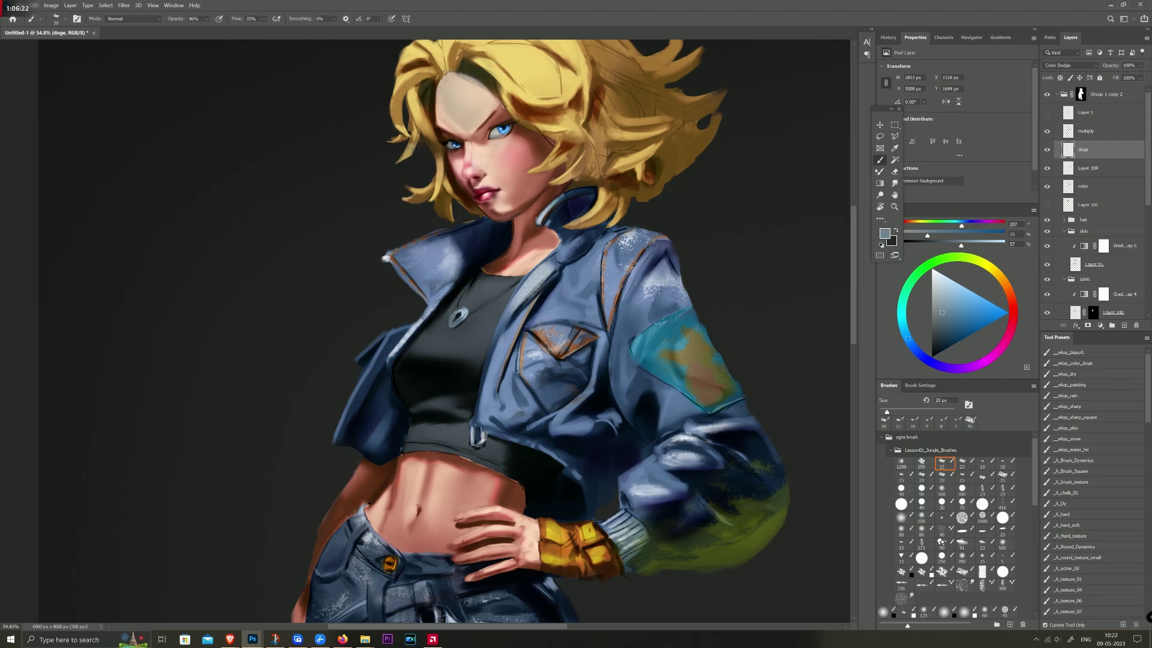
Step: Sample light blue and neutral grey, finishing the pendant ring highlight in a mid grey at 10 px
{"action": "left_click", "coordinate": [465, 306], "text": "alt"}
{"action": "key", "text": "bracketleft"}
{"action": "key", "text": "bracketleft"}
{"action": "key", "text": "bracketleft"}
{"action": "key", "text": "bracketright"}
{"action": "left_click", "coordinate": [388, 313], "text": "alt"}
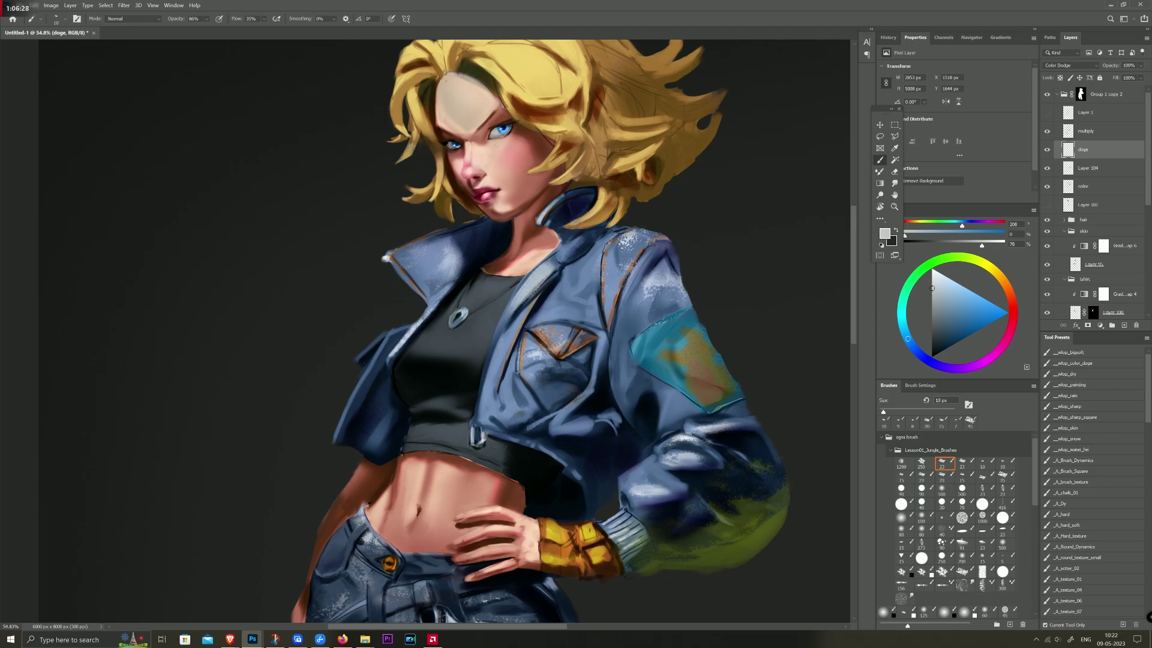
{"action": "key", "text": "bracketleft"}
{"action": "key", "text": "bracketright"}
{"action": "key", "text": "e"}
{"action": "key", "text": "i"}
{"action": "key", "text": "b"}
{"action": "left_click_drag", "start_coordinate": [931, 288], "coordinate": [931, 307]}
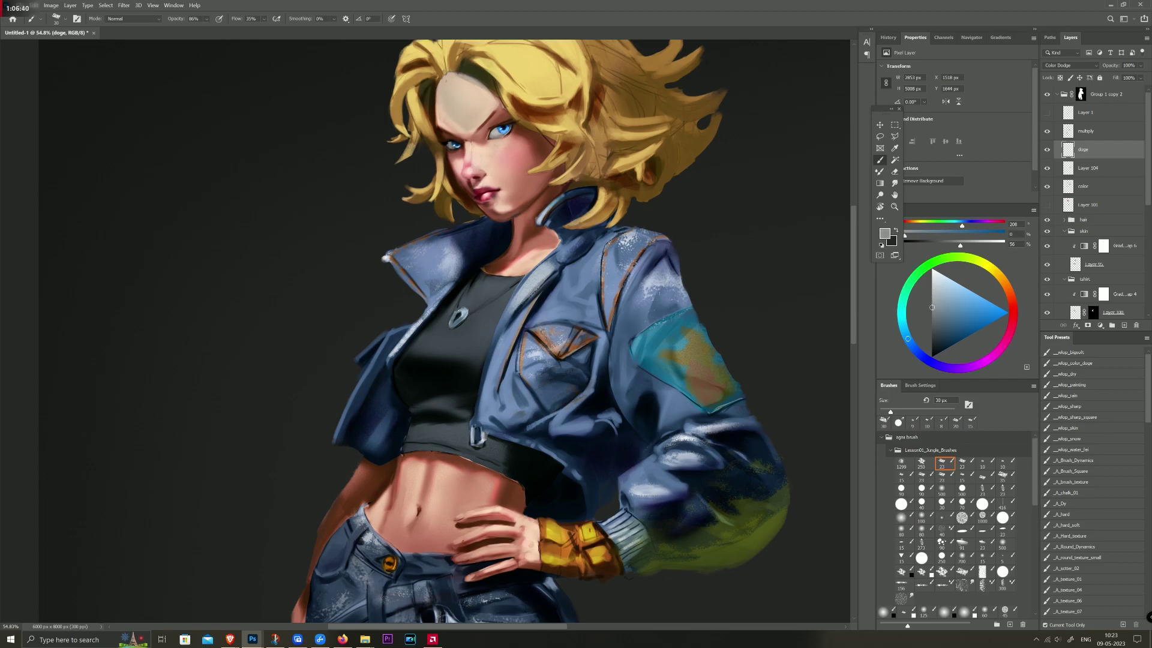
Step: Sample gold and tan tones from the hair and pendant, settling on light gold with a 40 px brush
{"action": "left_click", "coordinate": [636, 228], "text": "alt"}
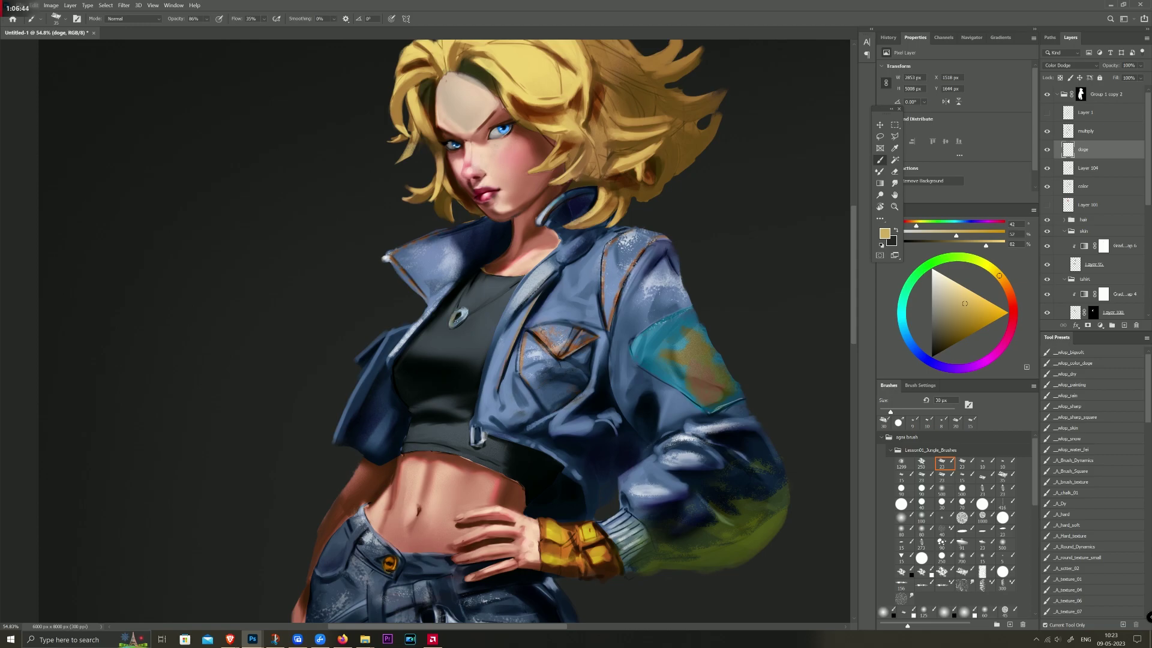
{"action": "key", "text": "bracketright"}
{"action": "key", "text": "bracketright"}
{"action": "left_click", "coordinate": [529, 298], "text": "alt"}
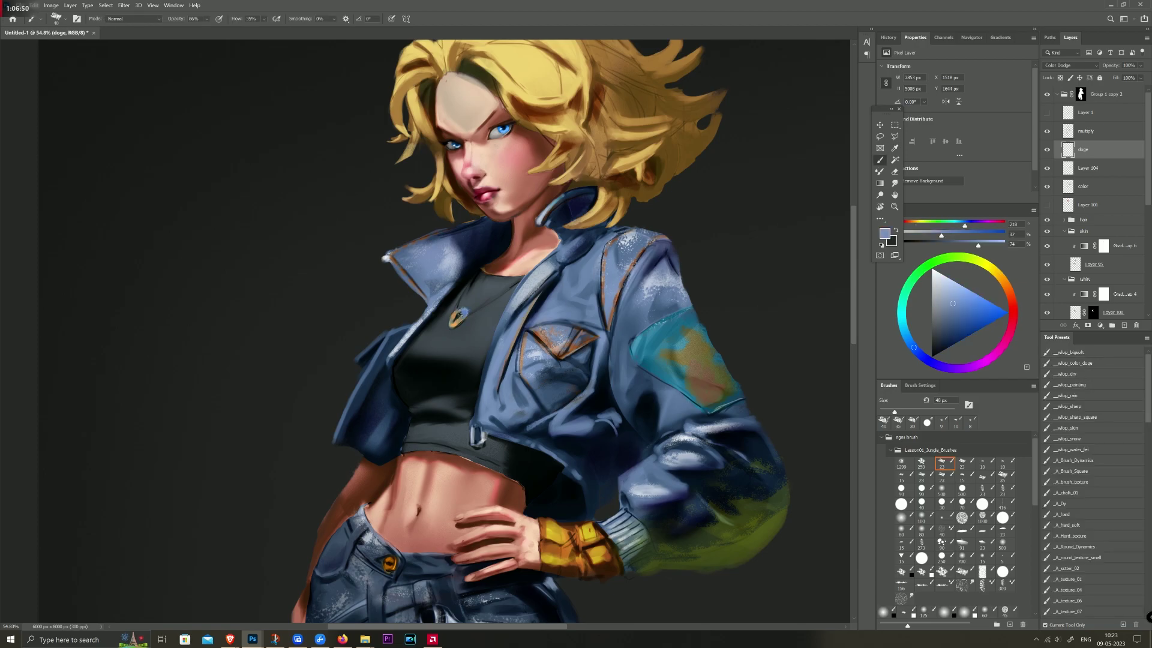
{"action": "left_click", "coordinate": [459, 314], "text": "alt"}
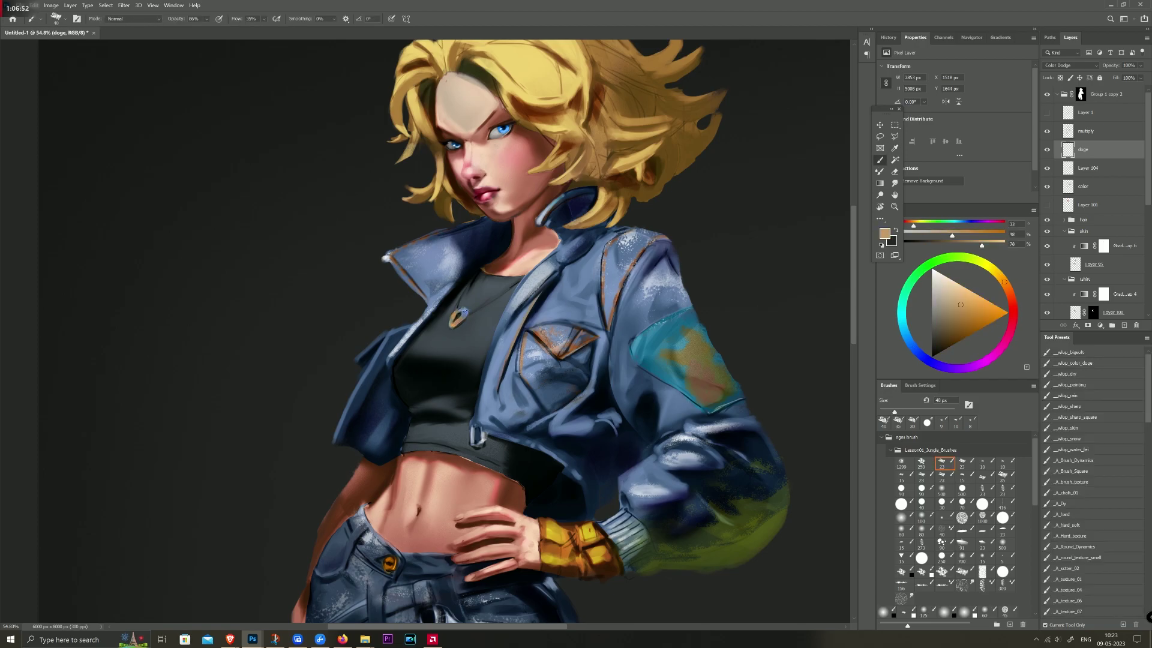
{"action": "key", "text": "i"}
{"action": "left_click", "coordinate": [458, 318]}
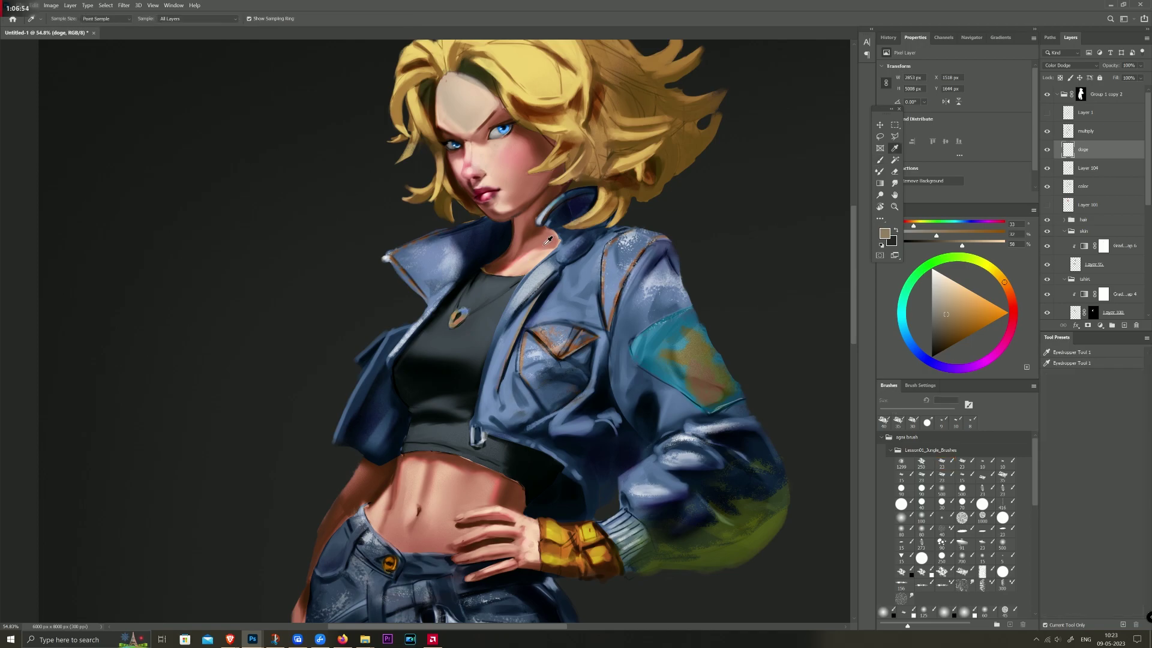
{"action": "left_click", "coordinate": [595, 209]}
{"action": "key", "text": "b"}
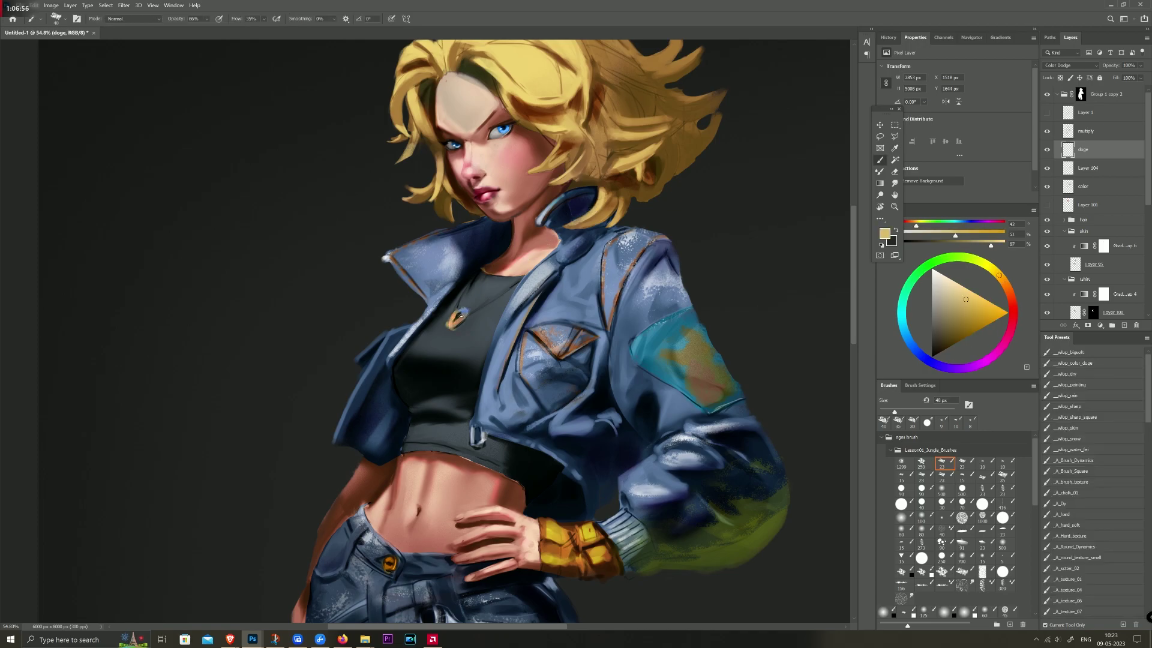
Step: Choose a paler yellow and brush a highlight onto the pendant's lower-left edge
{"action": "key", "text": "e"}
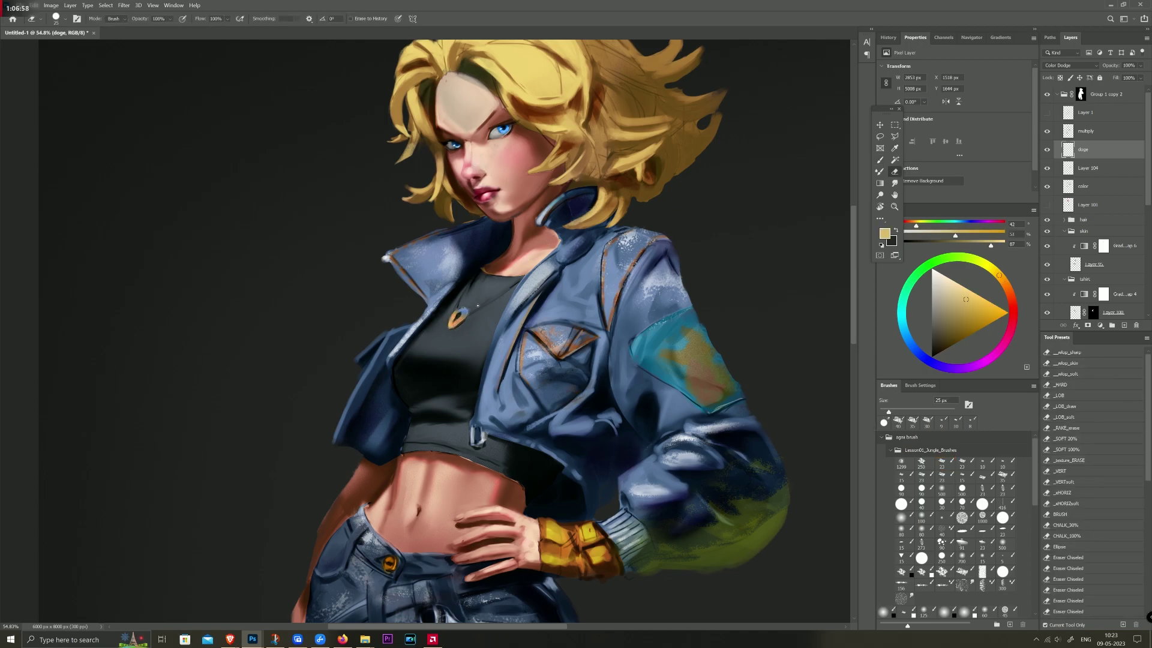
{"action": "key", "text": "b"}
{"action": "scroll", "coordinate": [496, 247], "scroll_direction": "down", "scroll_amount": 2}
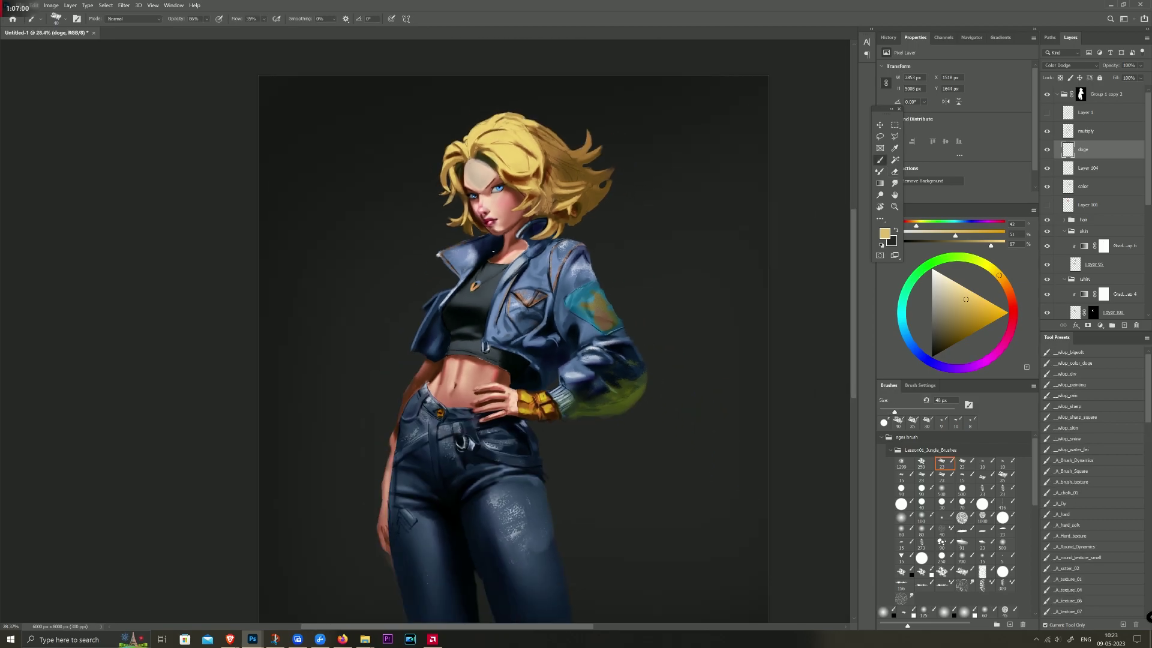
{"action": "scroll", "coordinate": [489, 264], "scroll_direction": "up", "scroll_amount": 3}
{"action": "scroll", "coordinate": [483, 276], "scroll_direction": "up", "scroll_amount": 3}
{"action": "scroll", "coordinate": [479, 282], "scroll_direction": "up", "scroll_amount": 2}
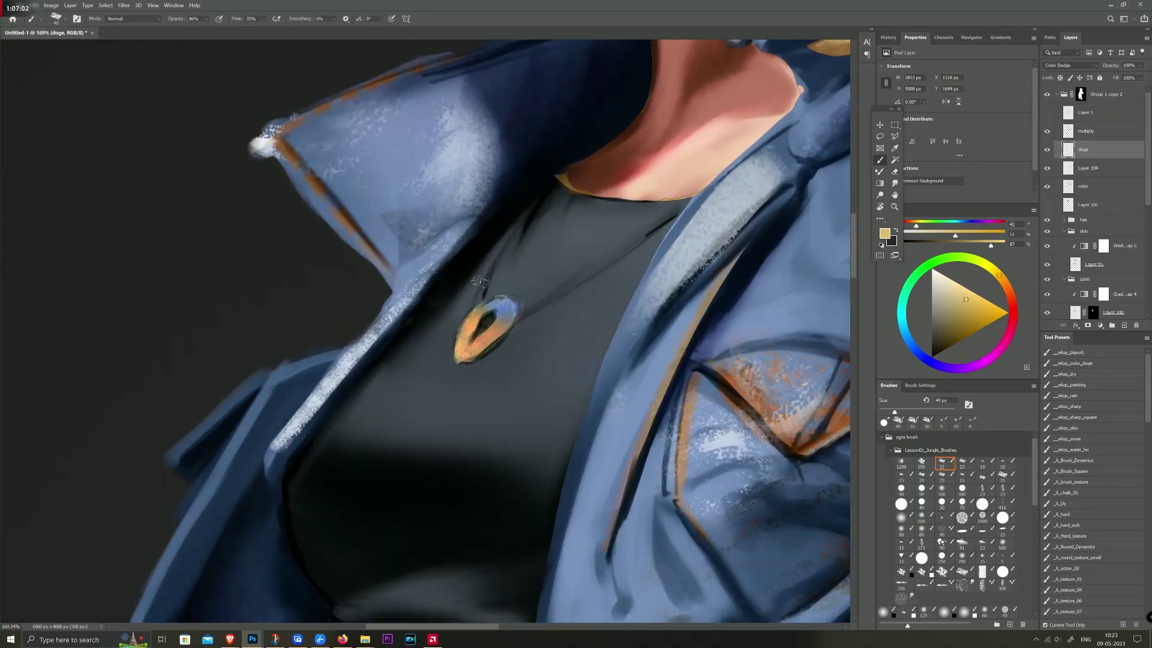
{"action": "left_click", "coordinate": [960, 284]}
{"action": "left_click_drag", "start_coordinate": [1003, 285], "coordinate": [998, 274]}
{"action": "left_click_drag", "start_coordinate": [459, 356], "coordinate": [490, 330]}
Step: Zoom out to review the pendant and ready Alt-sampling of a canvas colour
{"action": "scroll", "coordinate": [500, 307], "scroll_direction": "down", "scroll_amount": 3}
{"action": "scroll", "coordinate": [506, 294], "scroll_direction": "down", "scroll_amount": 3}
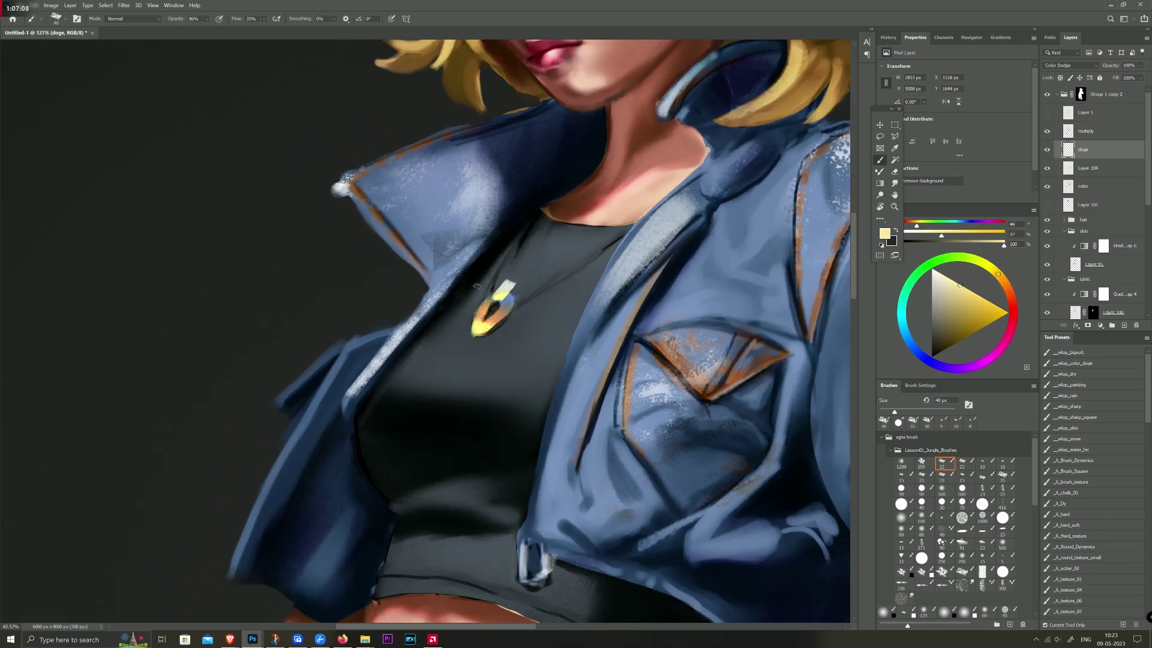
{"action": "scroll", "coordinate": [514, 276], "scroll_direction": "down", "scroll_amount": 1}
{"action": "scroll", "coordinate": [524, 272], "scroll_direction": "down", "scroll_amount": 1}
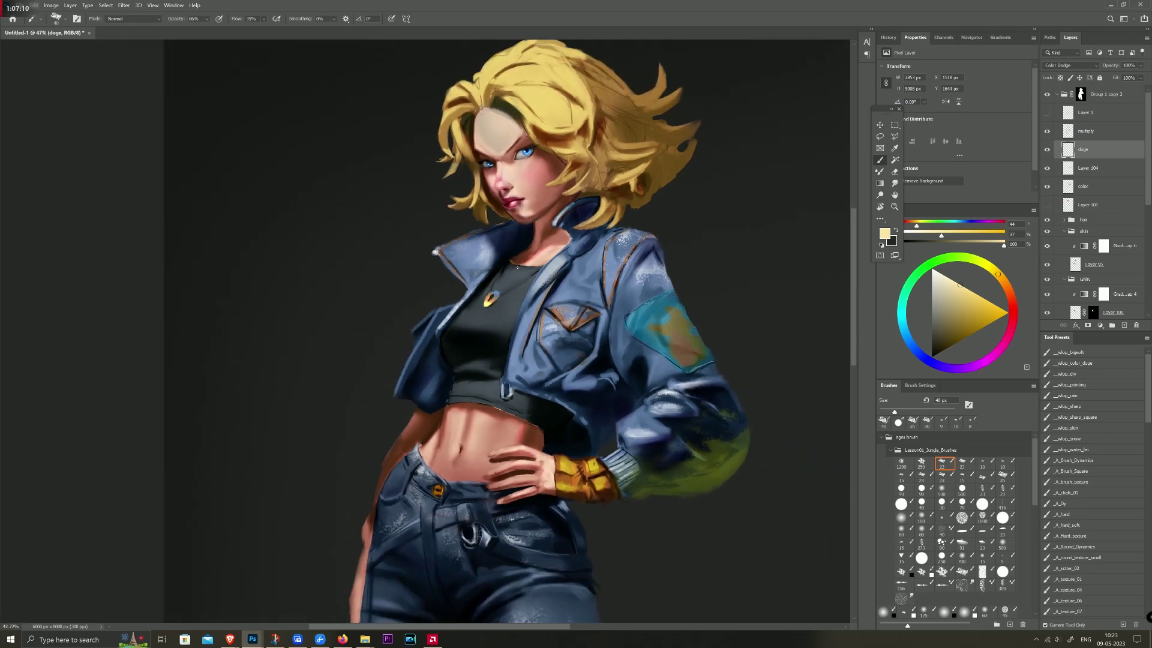
{"action": "scroll", "coordinate": [519, 270], "scroll_direction": "down", "scroll_amount": 2}
{"action": "scroll", "coordinate": [520, 270], "scroll_direction": "up", "scroll_amount": 1}
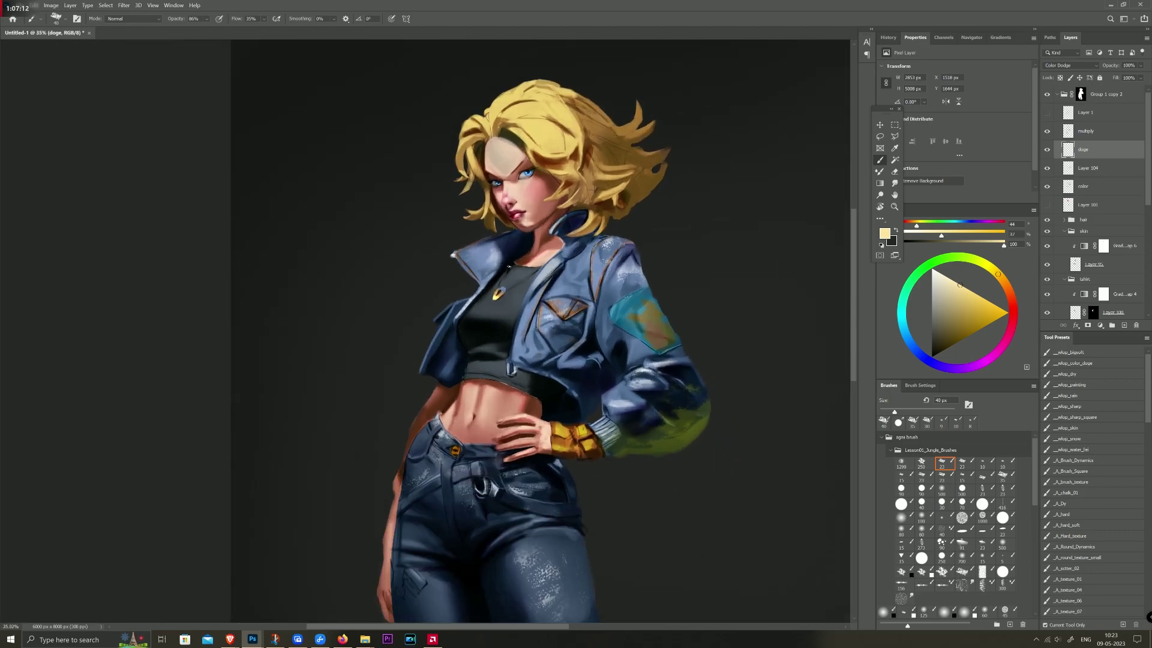
{"action": "scroll", "coordinate": [513, 268], "scroll_direction": "up", "scroll_amount": 4}
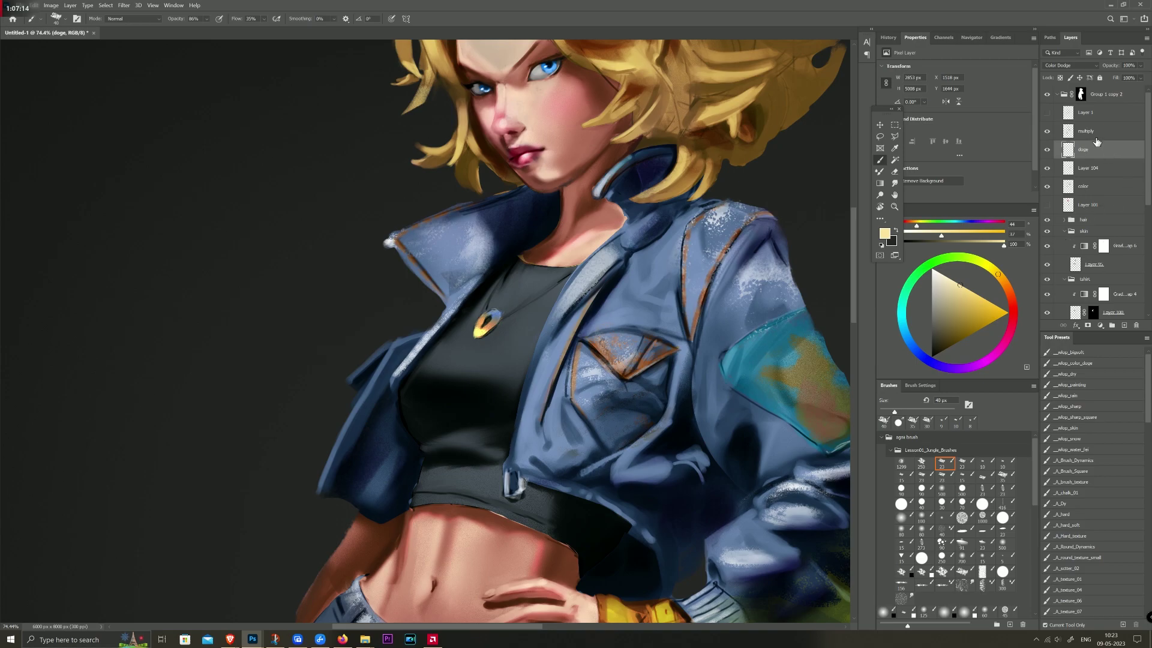
{"action": "key", "text": "alt+bracketright"}
{"action": "key", "text": "alt"}
Step: Sample the shirt's near-black blue and paint a thin chain line from the pendant, cleaning it with the eraser
{"action": "left_click", "coordinate": [562, 273], "text": "alt"}
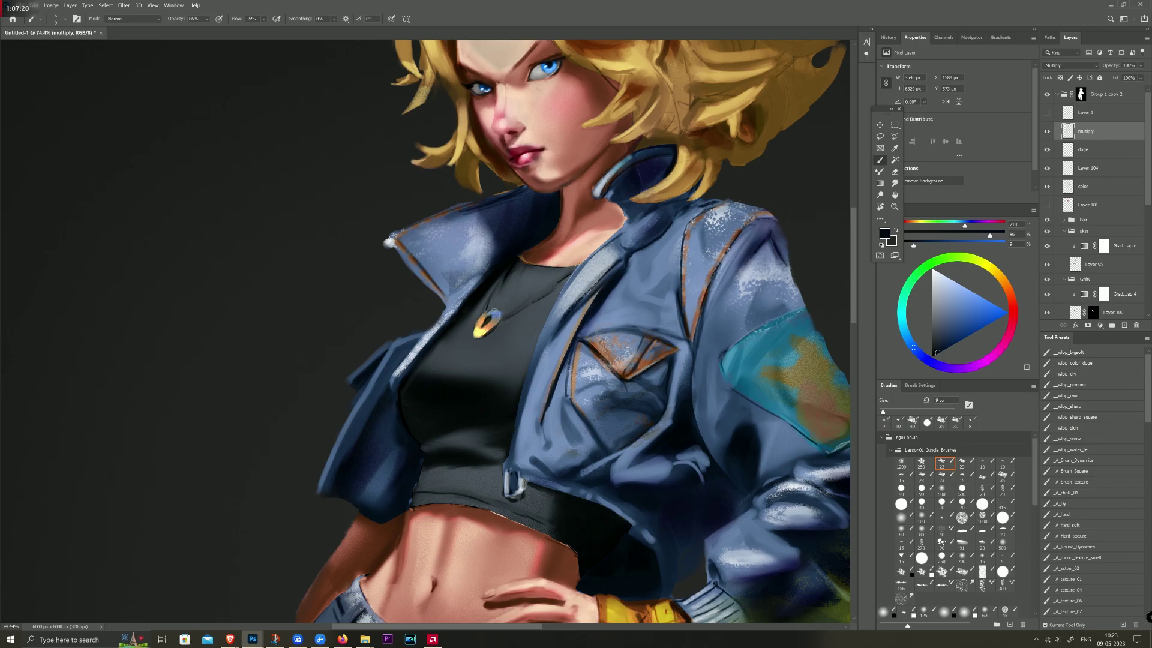
{"action": "left_click_drag", "start_coordinate": [556, 290], "coordinate": [530, 305]}
{"action": "key", "text": "e"}
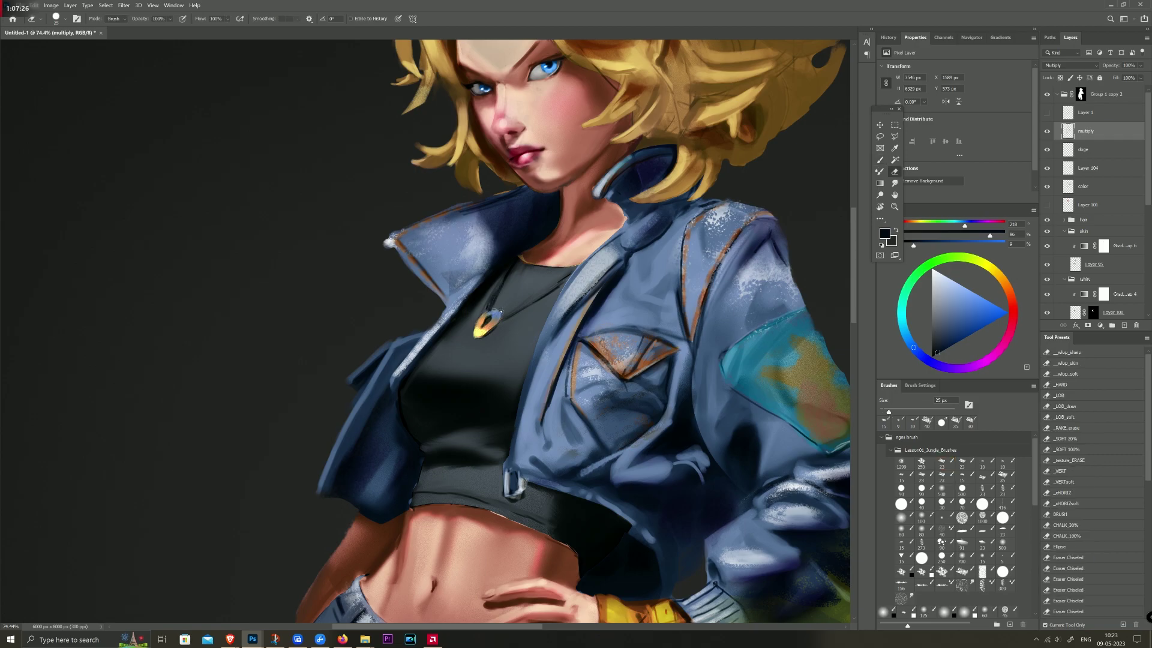
{"action": "key", "text": "b"}
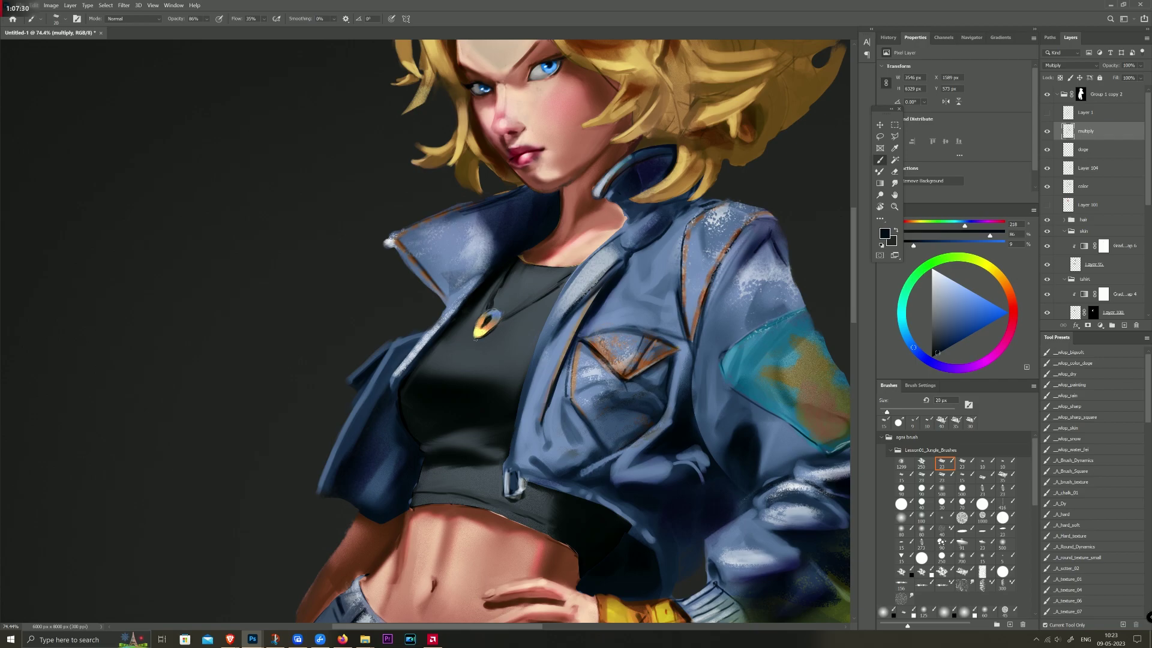
{"action": "key", "text": "e"}
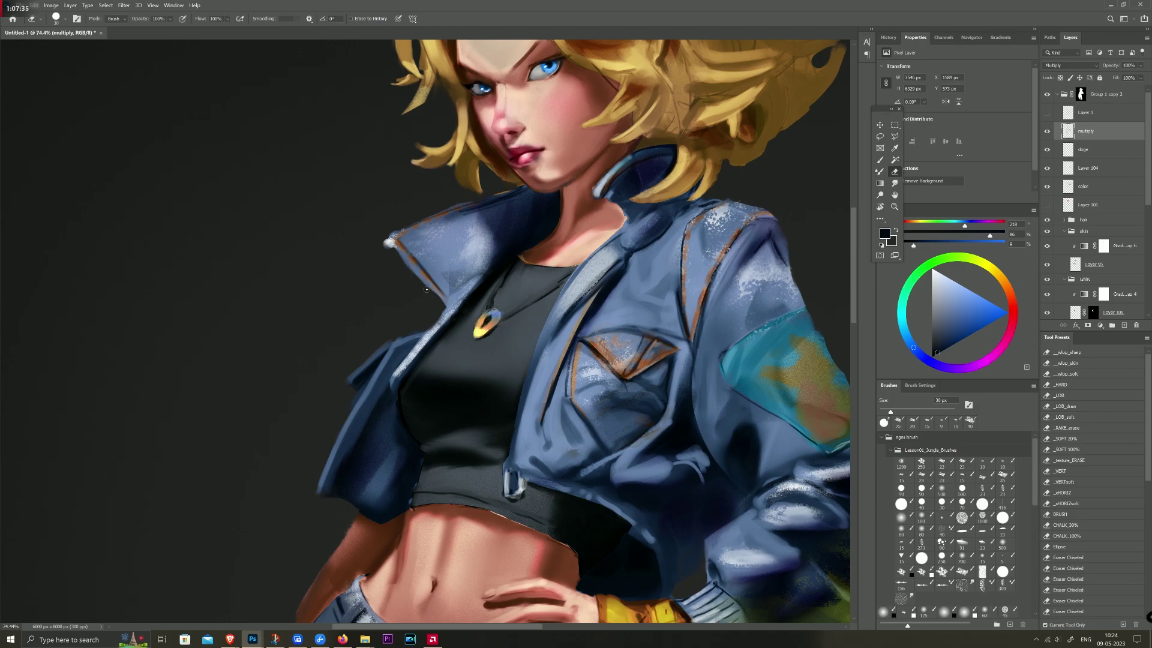
{"action": "scroll", "coordinate": [426, 290], "scroll_direction": "down", "scroll_amount": 5}
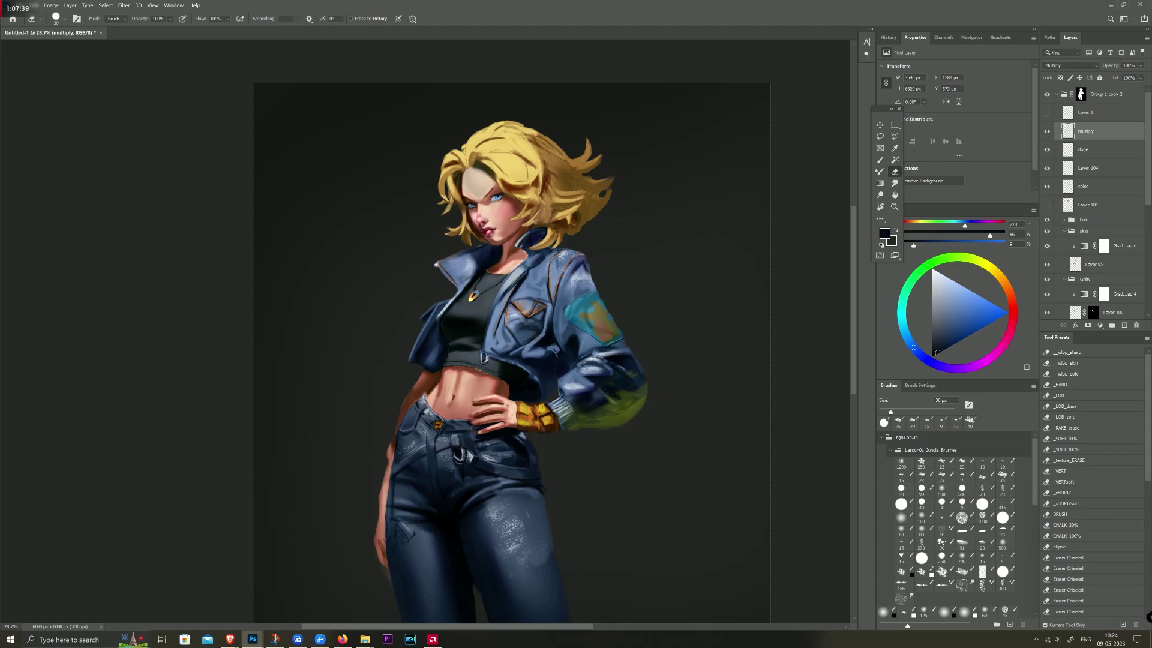
{"action": "scroll", "coordinate": [543, 139], "scroll_direction": "up", "scroll_amount": 3}
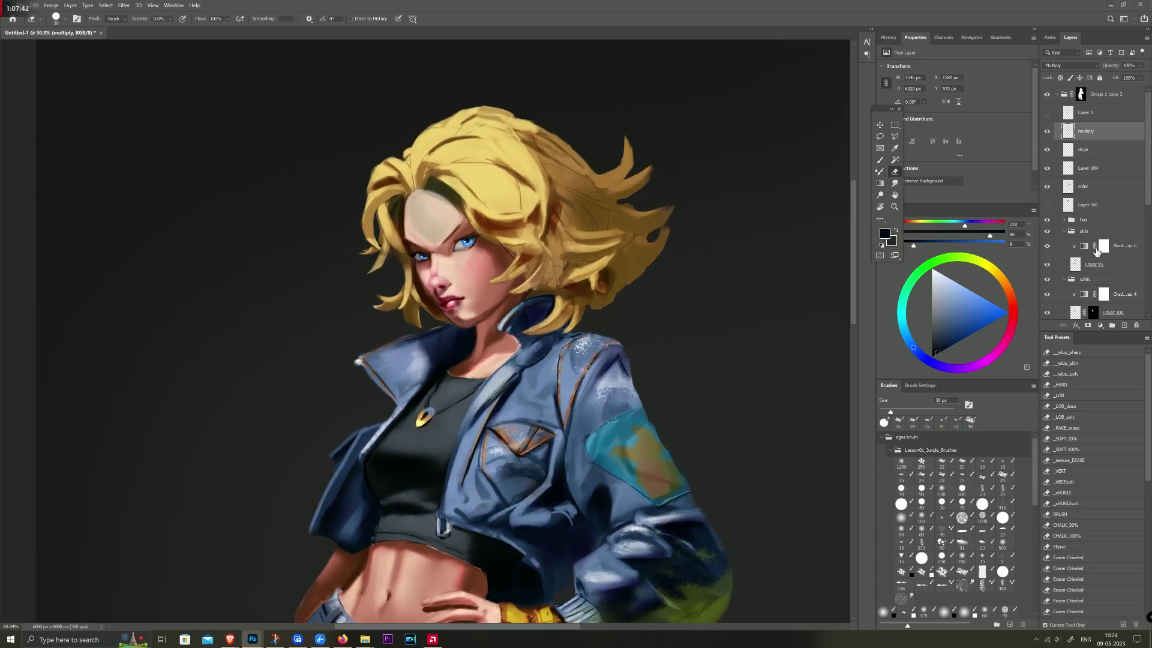
{"action": "key", "text": "b"}
{"action": "left_click_drag", "start_coordinate": [1149, 180], "coordinate": [1147, 245]}
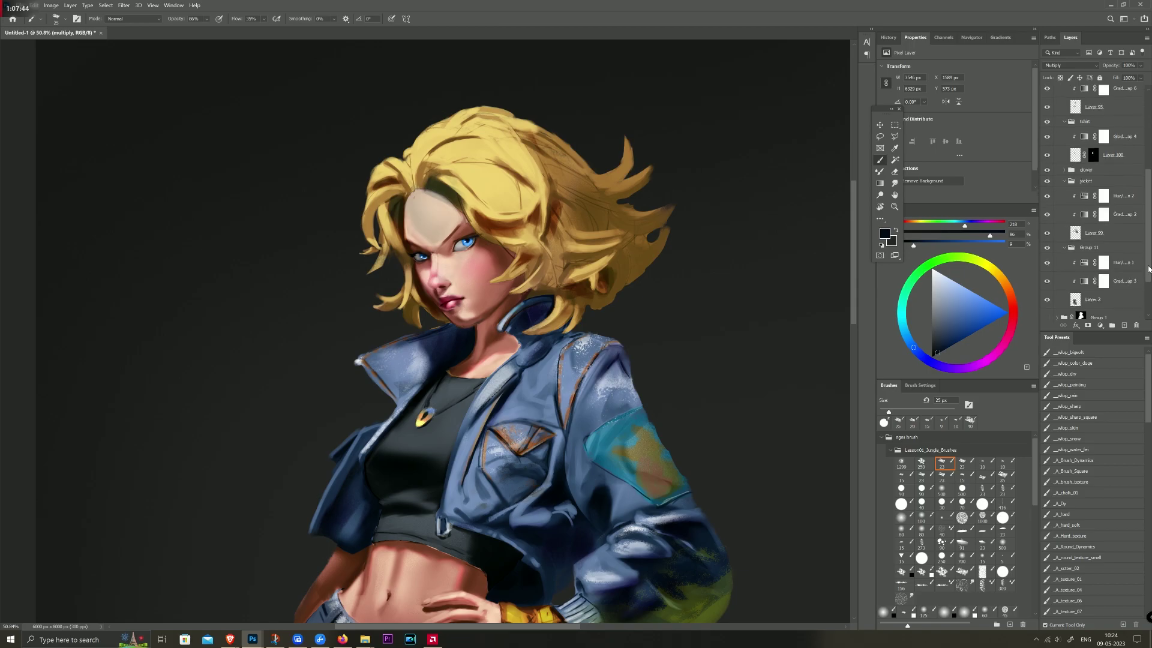
Step: Make Layer 102 in the hair group active with a larger brush, keeping Normal blend mode
{"action": "scroll", "coordinate": [1091, 180], "scroll_direction": "up", "scroll_amount": 1}
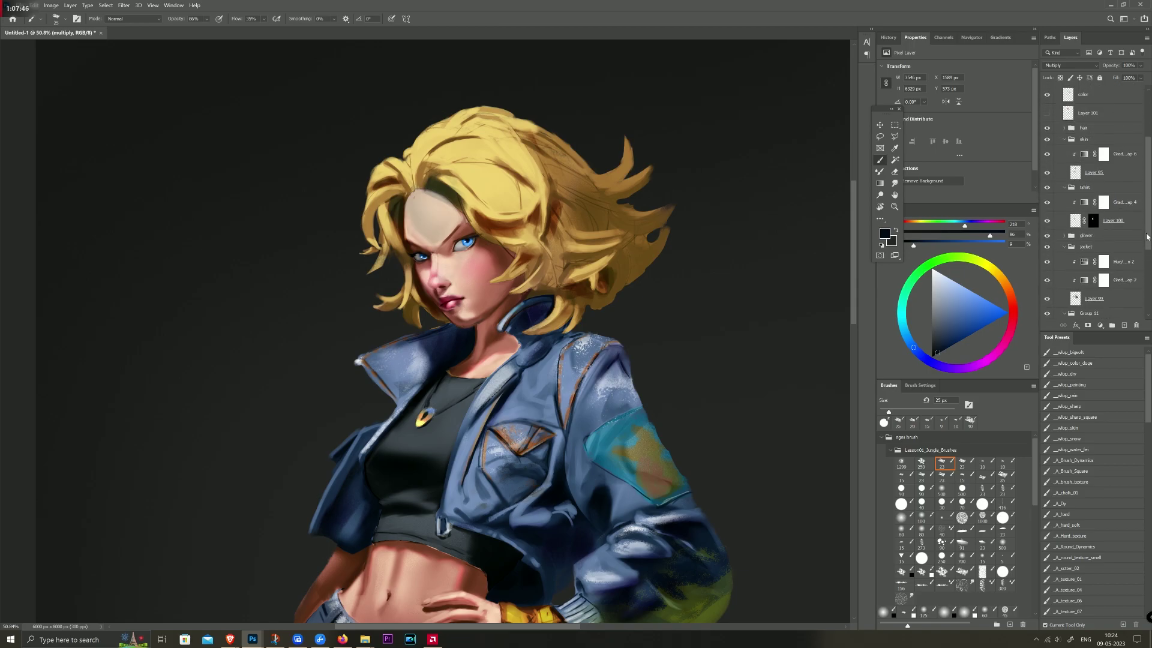
{"action": "left_click", "coordinate": [1064, 128]}
{"action": "left_click", "coordinate": [1074, 160]}
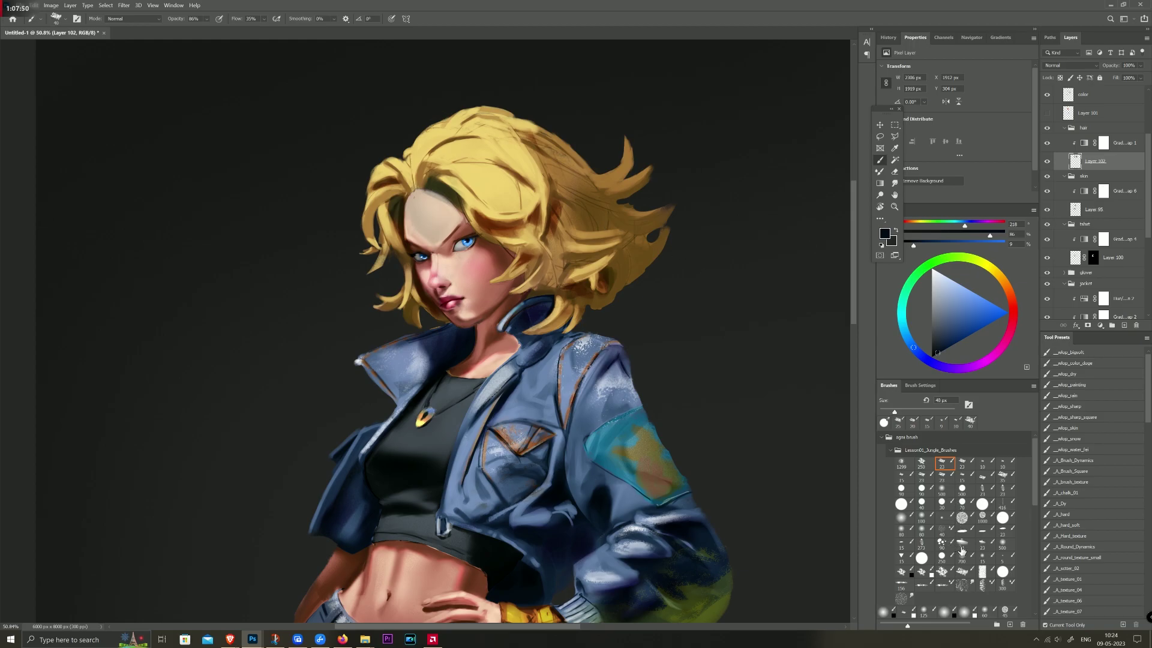
{"action": "left_click", "coordinate": [962, 544]}
{"action": "key", "text": "bracketleft"}
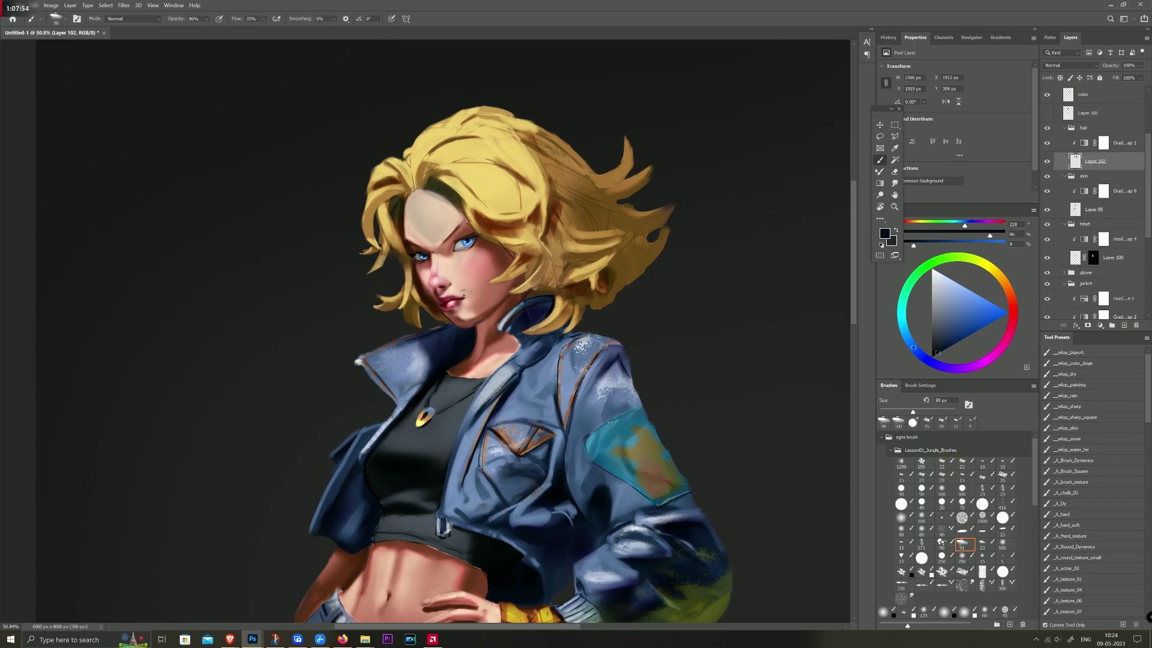
{"action": "left_click", "coordinate": [1046, 142]}
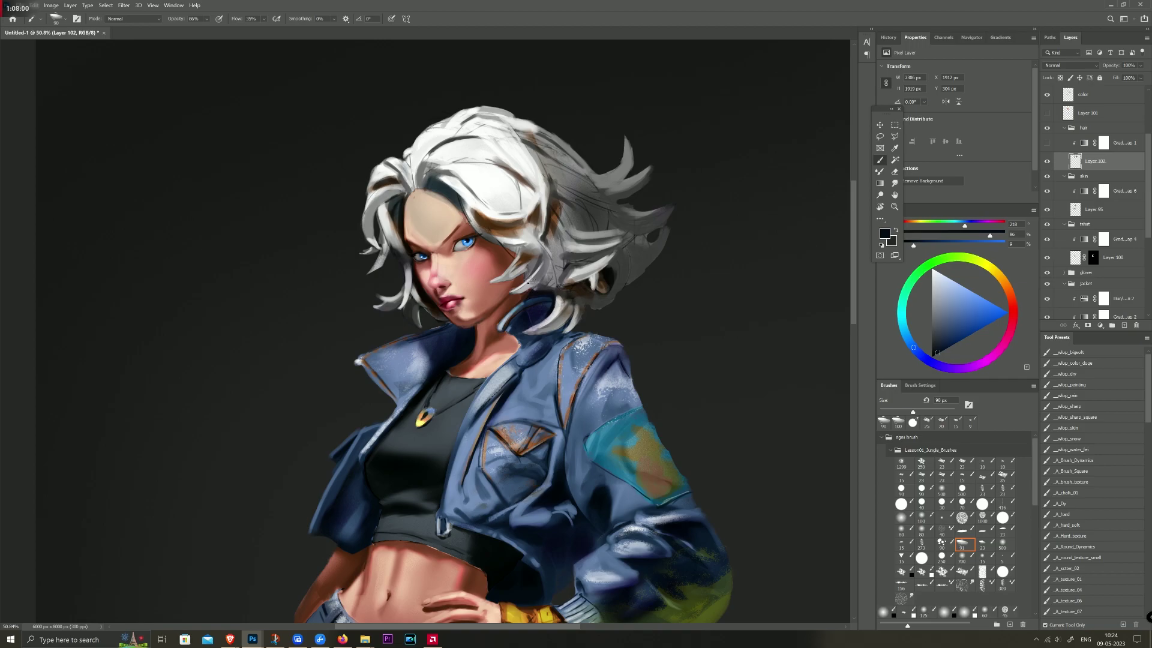
{"action": "key", "text": "ctrl+z"}
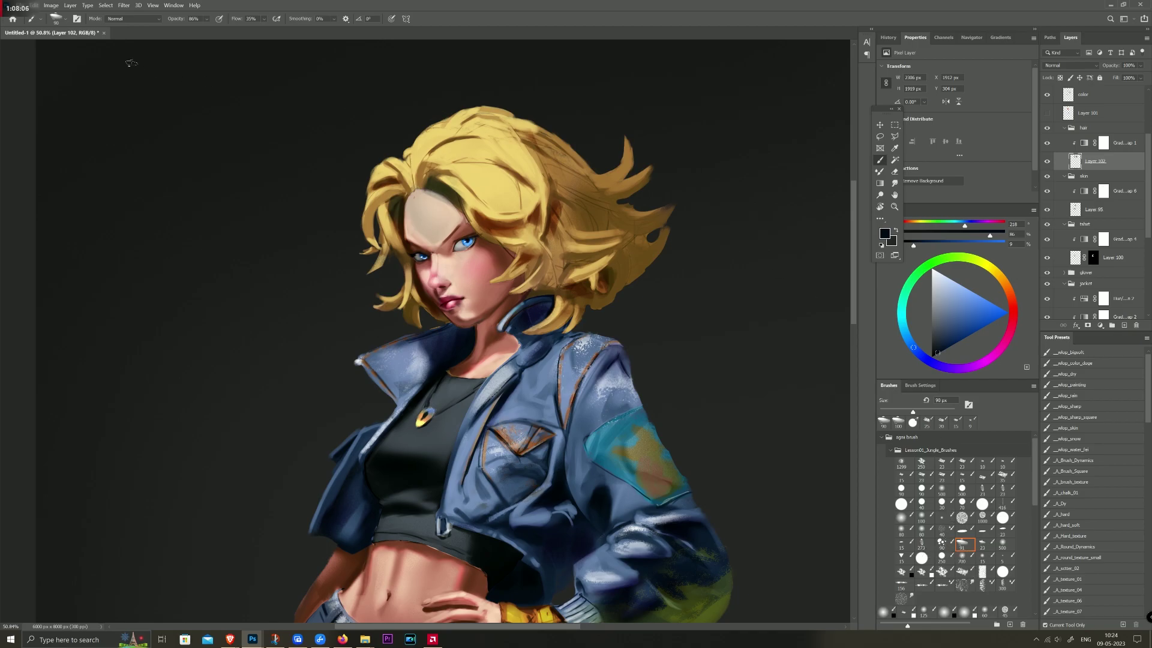
{"action": "left_click", "coordinate": [119, 22]}
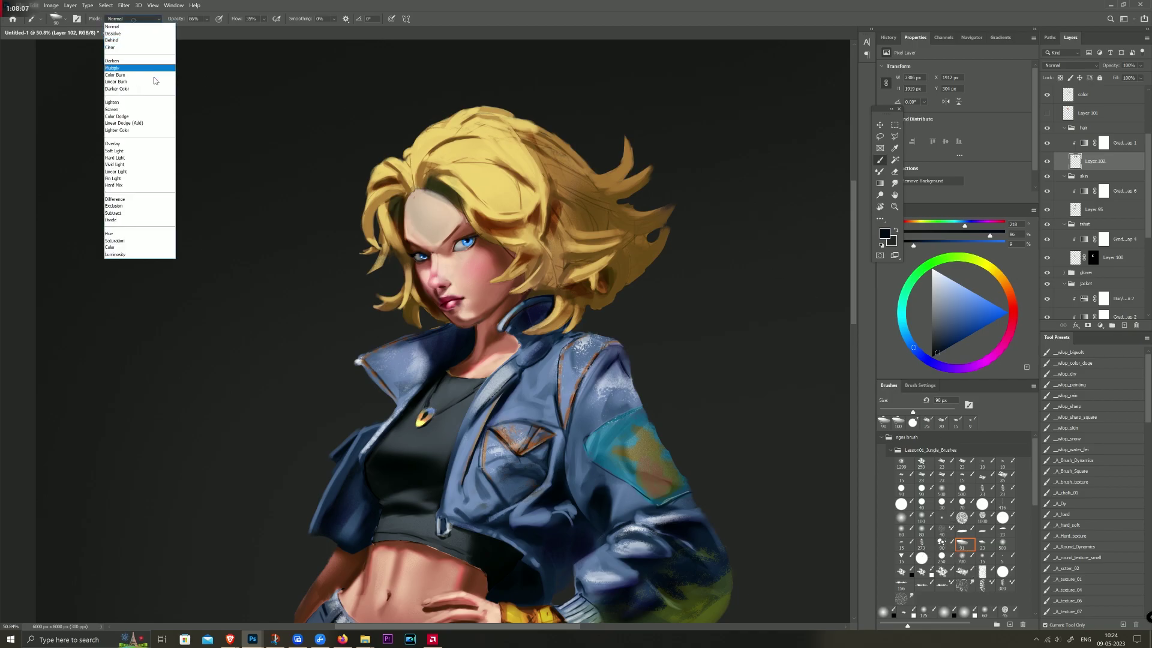
{"action": "left_click", "coordinate": [139, 22]}
Step: Mixer-brush blend the hair strokes, using 150 px for the strands left of the eye
{"action": "key", "text": "shift+b"}
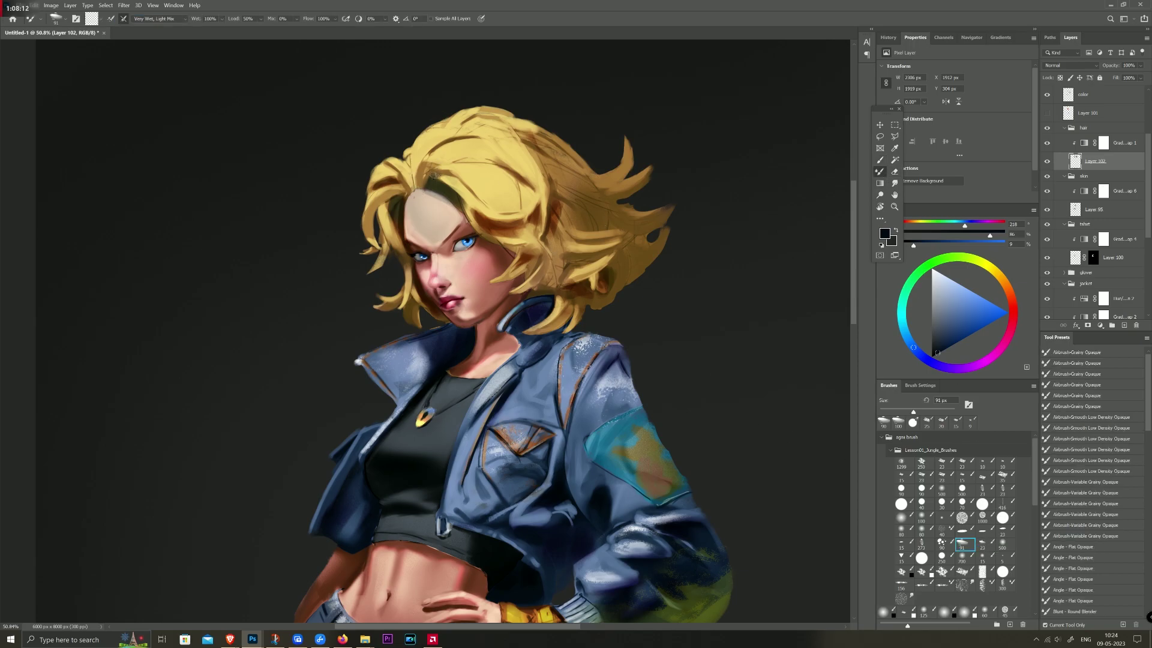
{"action": "left_click_drag", "start_coordinate": [430, 161], "coordinate": [436, 155]}
{"action": "key", "text": "bracketright"}
{"action": "key", "text": "bracketright"}
{"action": "key", "text": "bracketright"}
{"action": "left_click", "coordinate": [477, 148]}
{"action": "key", "text": "bracketleft"}
{"action": "key", "text": "bracketleft"}
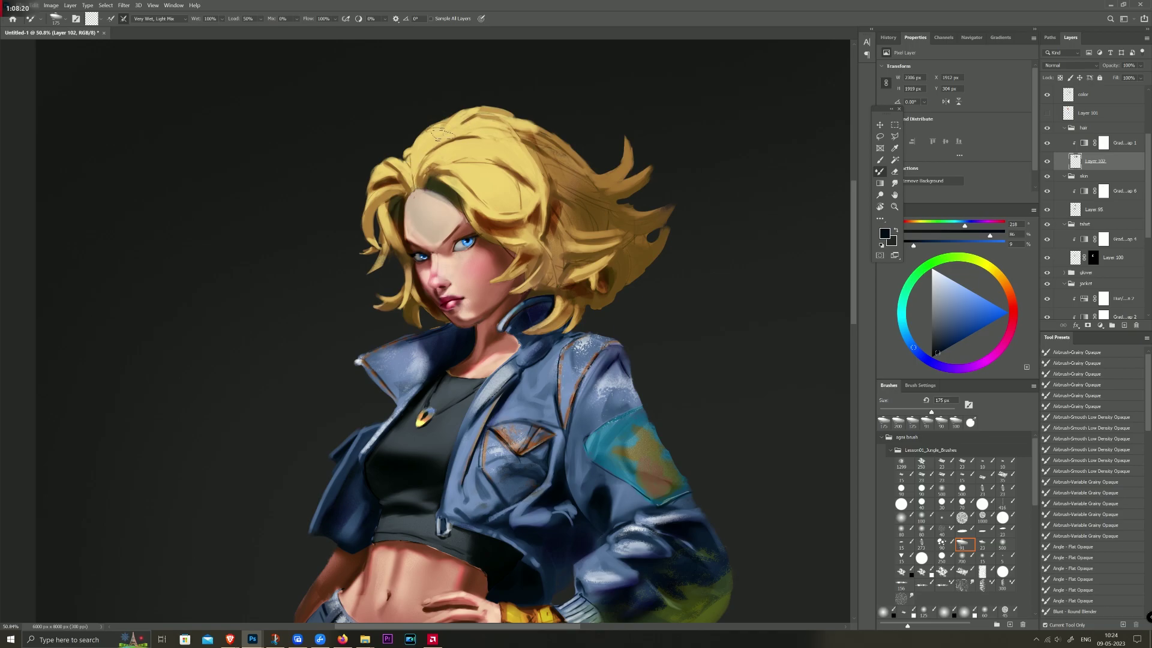
{"action": "key", "text": "bracketleft"}
{"action": "key", "text": "bracketleft"}
{"action": "key", "text": "bracketleft"}
{"action": "key", "text": "bracketleft"}
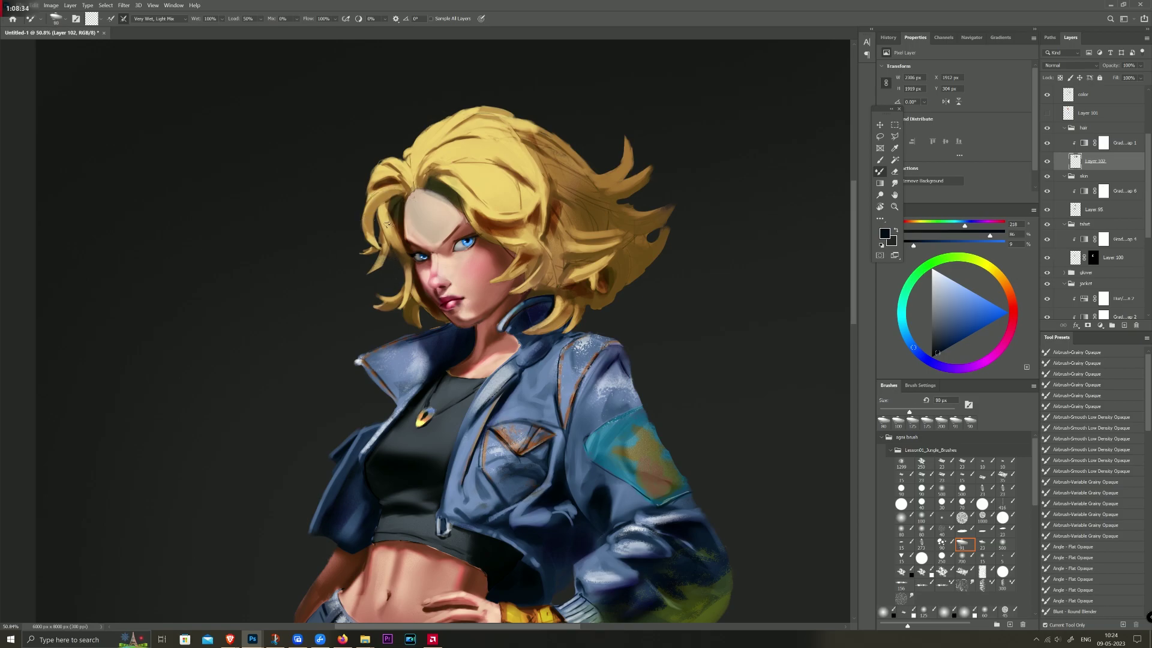
{"action": "left_click_drag", "start_coordinate": [394, 235], "coordinate": [395, 251]}
{"action": "left_click_drag", "start_coordinate": [1146, 182], "coordinate": [1146, 135]}
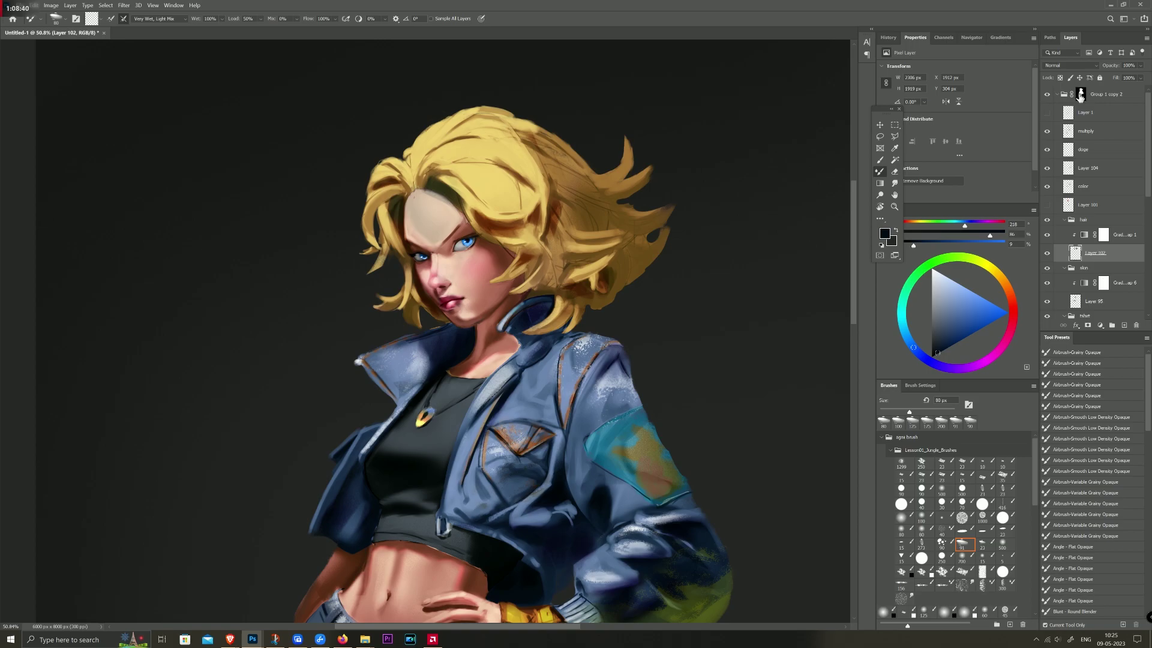
Step: Disable the Group 1 copy 2 mask and mixer-brush the right hair strands into longer points at 70 px
{"action": "left_click", "coordinate": [1079, 94], "text": "shift"}
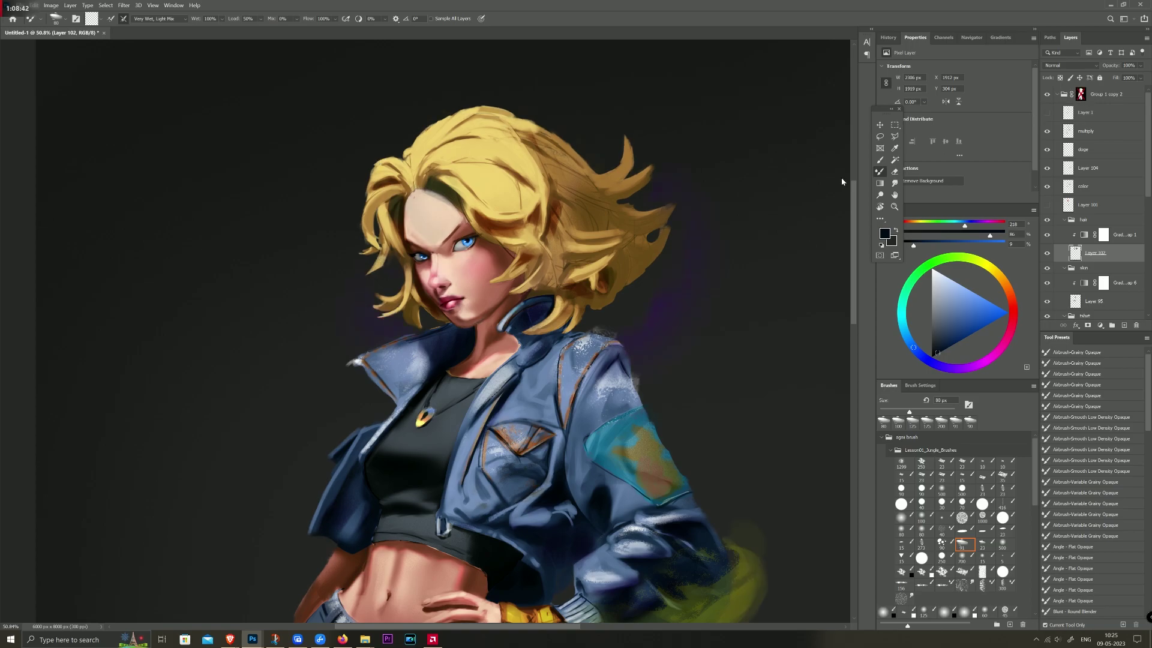
{"action": "key", "text": "bracketleft"}
{"action": "key", "text": "bracketleft"}
{"action": "key", "text": "bracketright"}
{"action": "left_click_drag", "start_coordinate": [650, 171], "coordinate": [661, 149]}
{"action": "left_click_drag", "start_coordinate": [673, 205], "coordinate": [683, 195]}
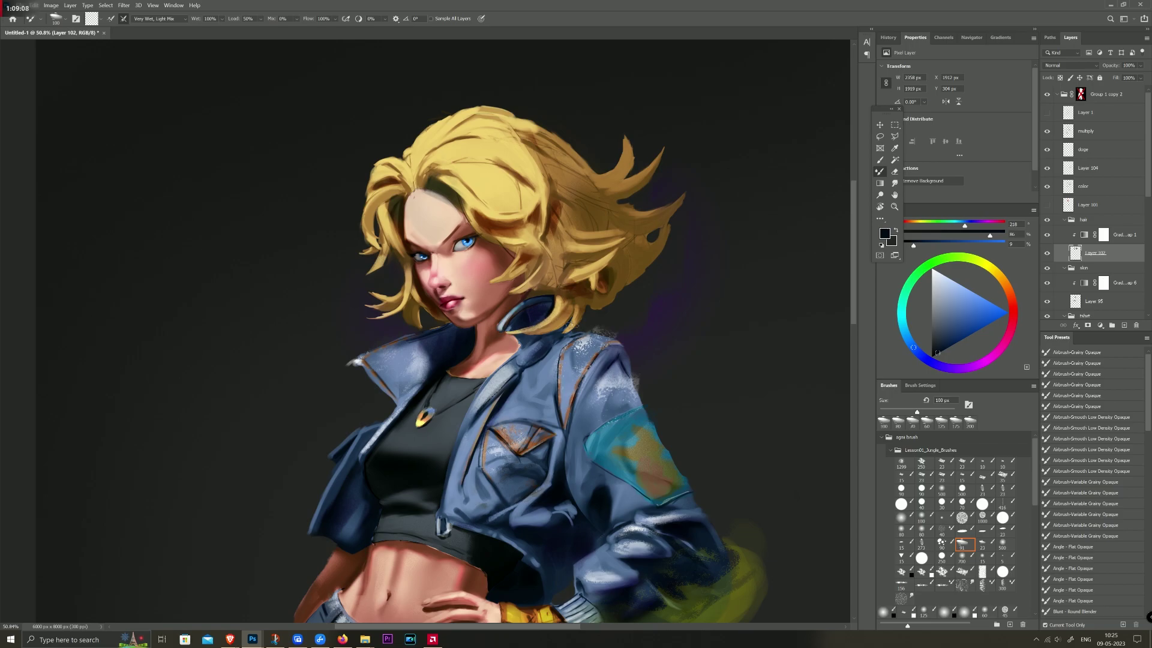
{"action": "left_click_drag", "start_coordinate": [570, 324], "coordinate": [530, 332]}
Step: Make the multiply layer active and load the hair outline as a selection
{"action": "key", "text": "e"}
{"action": "left_click", "coordinate": [1087, 132]}
{"action": "key", "text": "bracketleft"}
{"action": "key", "text": "bracketleft"}
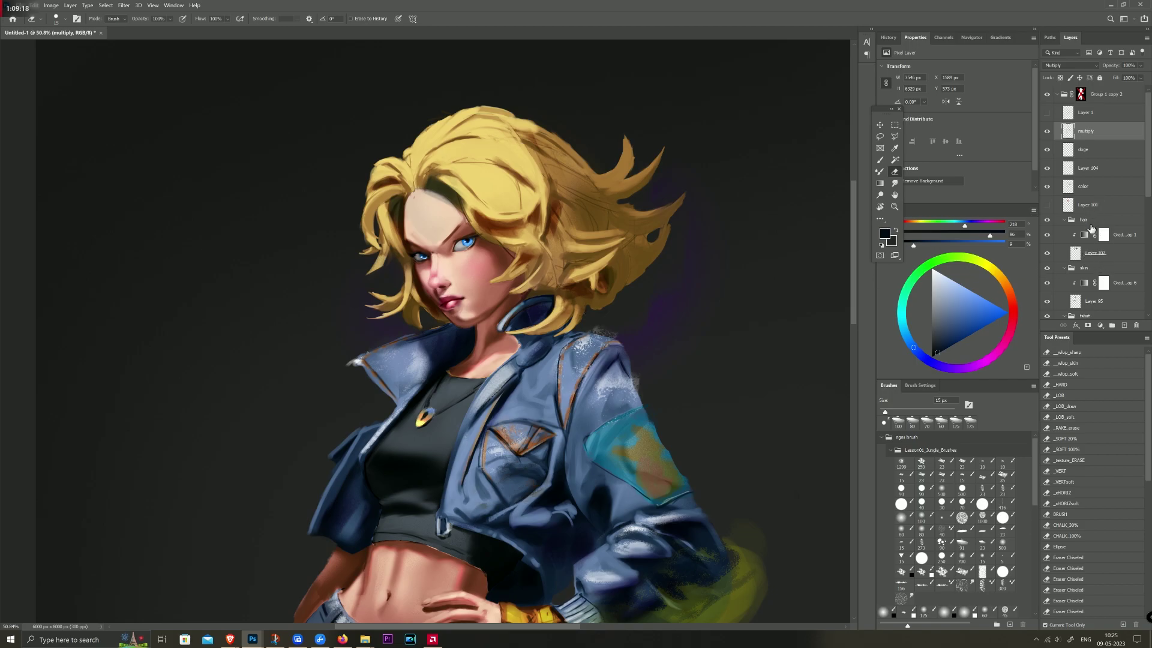
{"action": "left_click", "coordinate": [1074, 253], "text": "ctrl"}
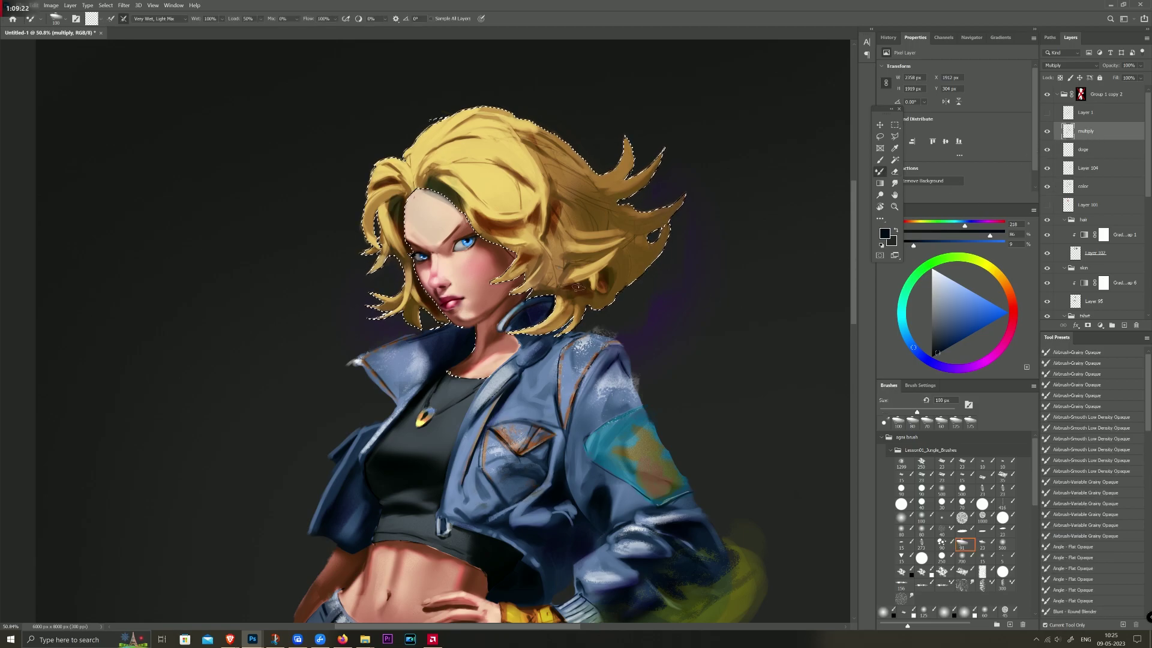
{"action": "key", "text": "bracketright"}
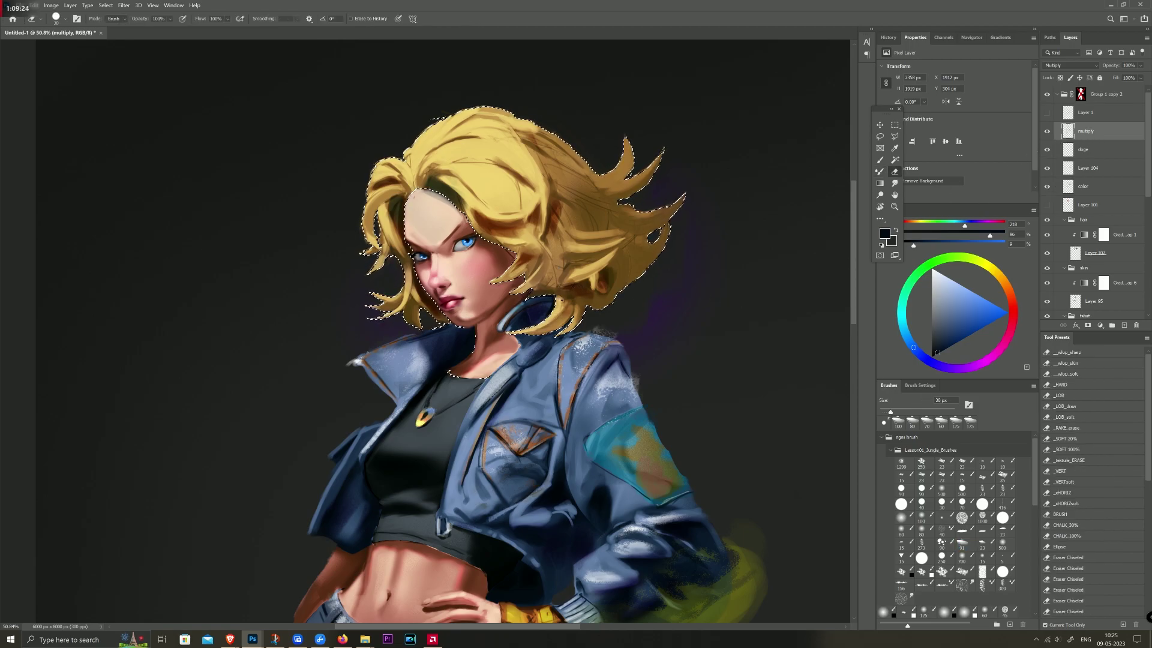
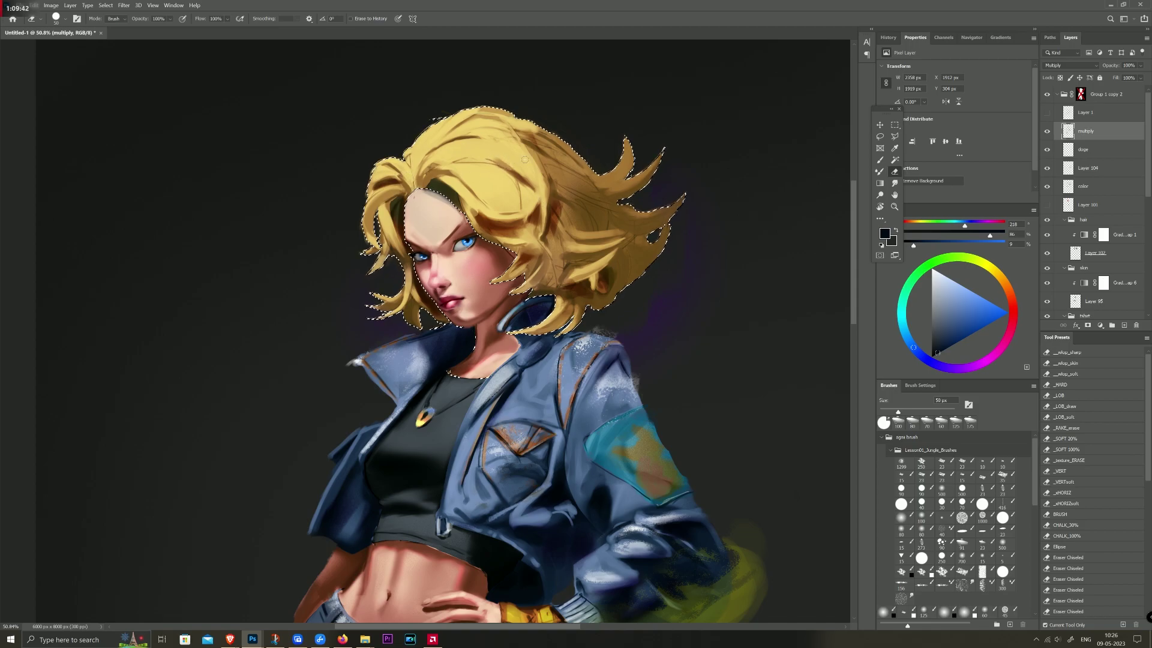
Step: Select Layer 102, adding a layer mask and then undoing it
{"action": "key", "text": "b"}
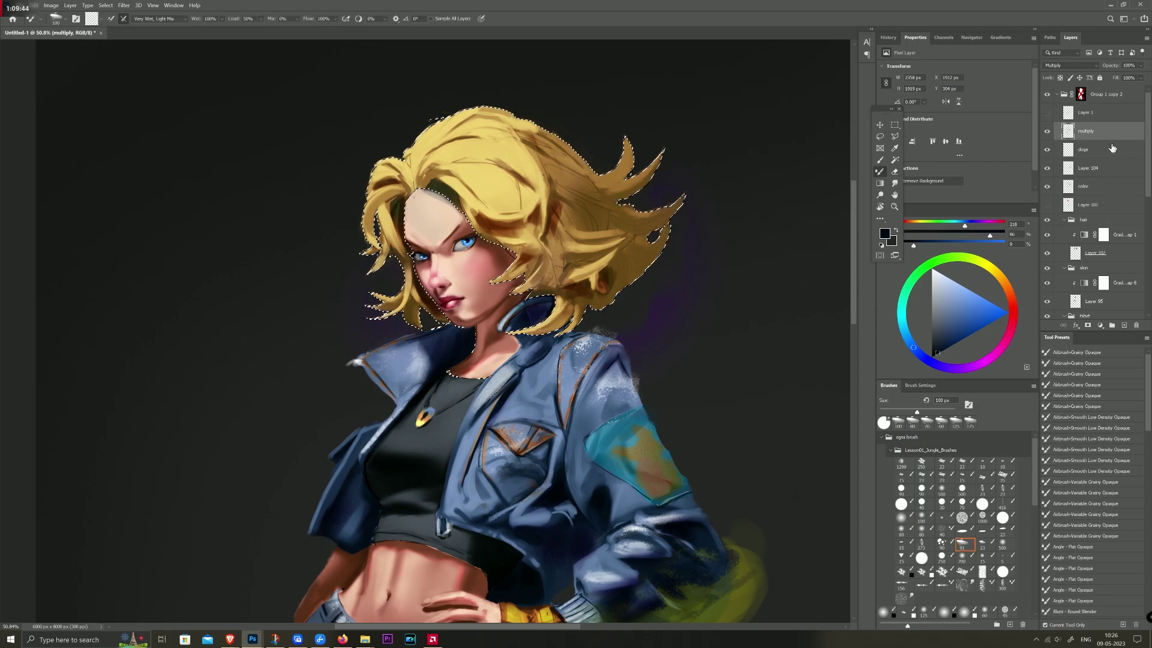
{"action": "left_click", "coordinate": [1076, 256]}
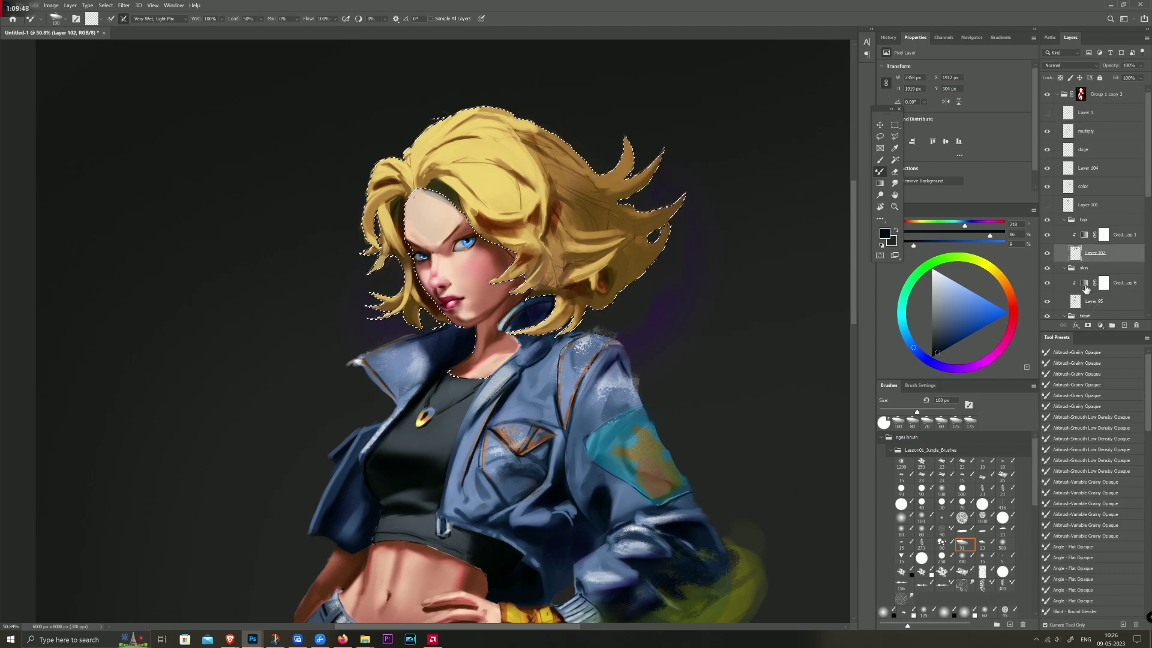
{"action": "left_click", "coordinate": [1087, 325]}
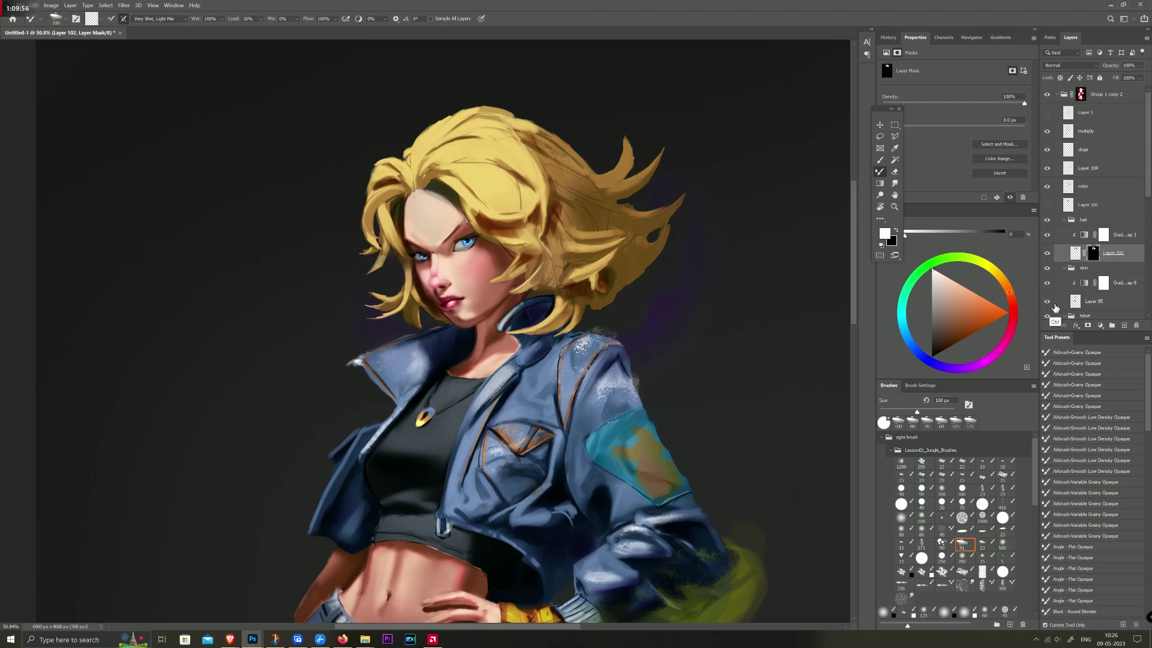
{"action": "key", "text": "ctrl+z"}
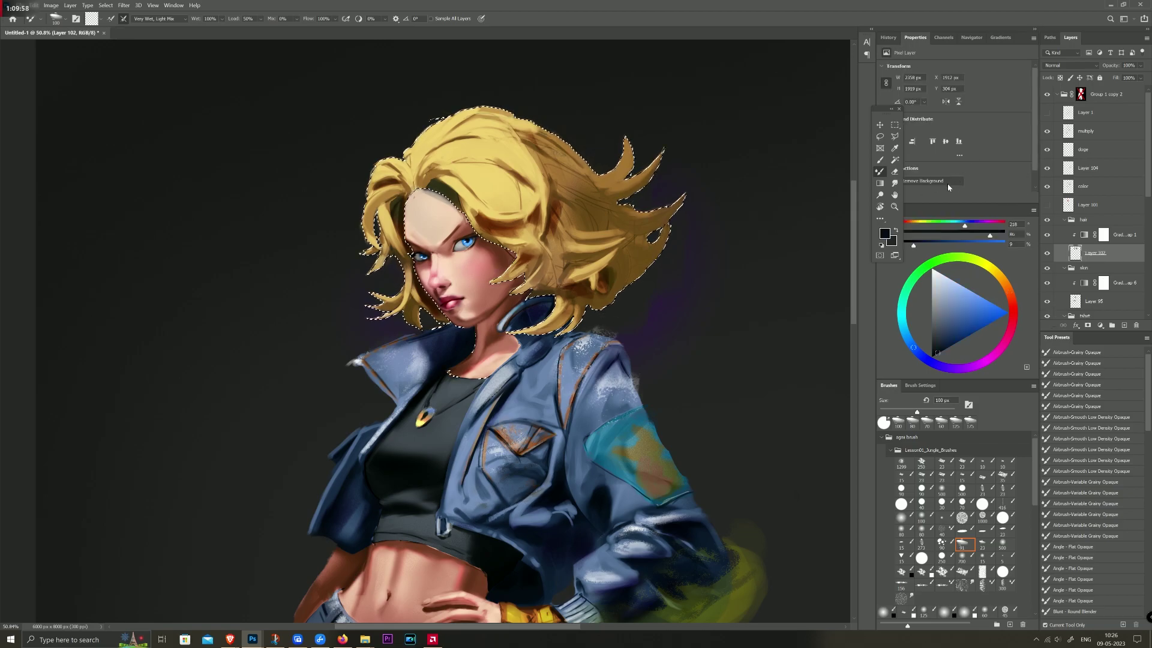
Step: Drop the hair selection and sample the golden-tan blonde hair colour
{"action": "key", "text": "ctrl+d"}
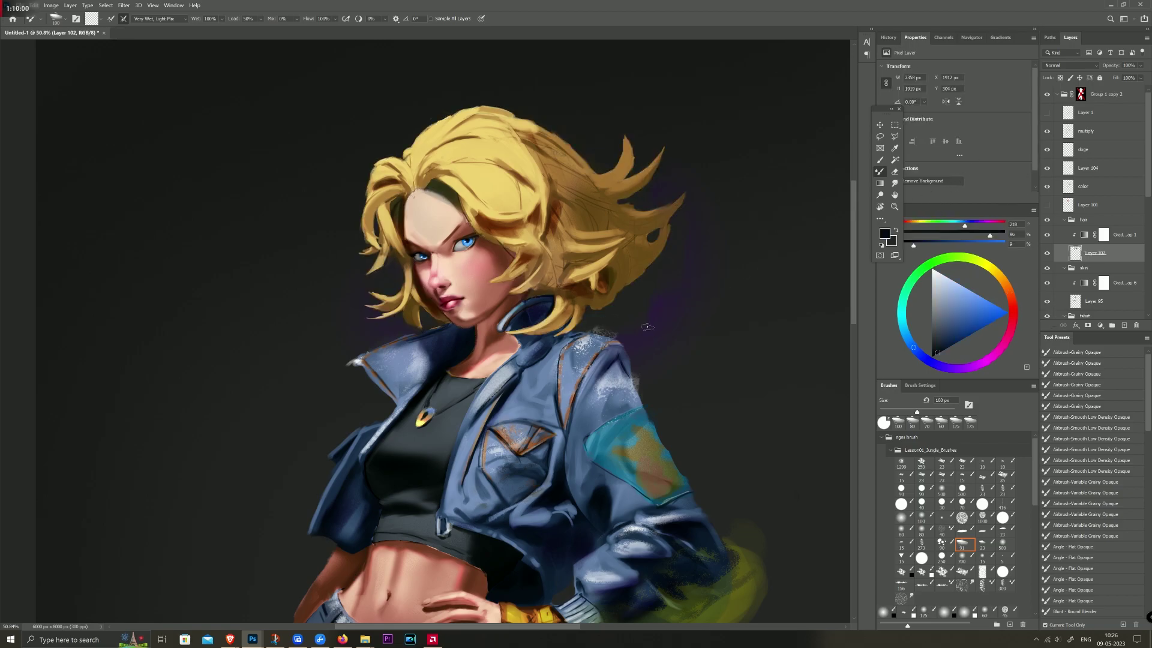
{"action": "key", "text": "i"}
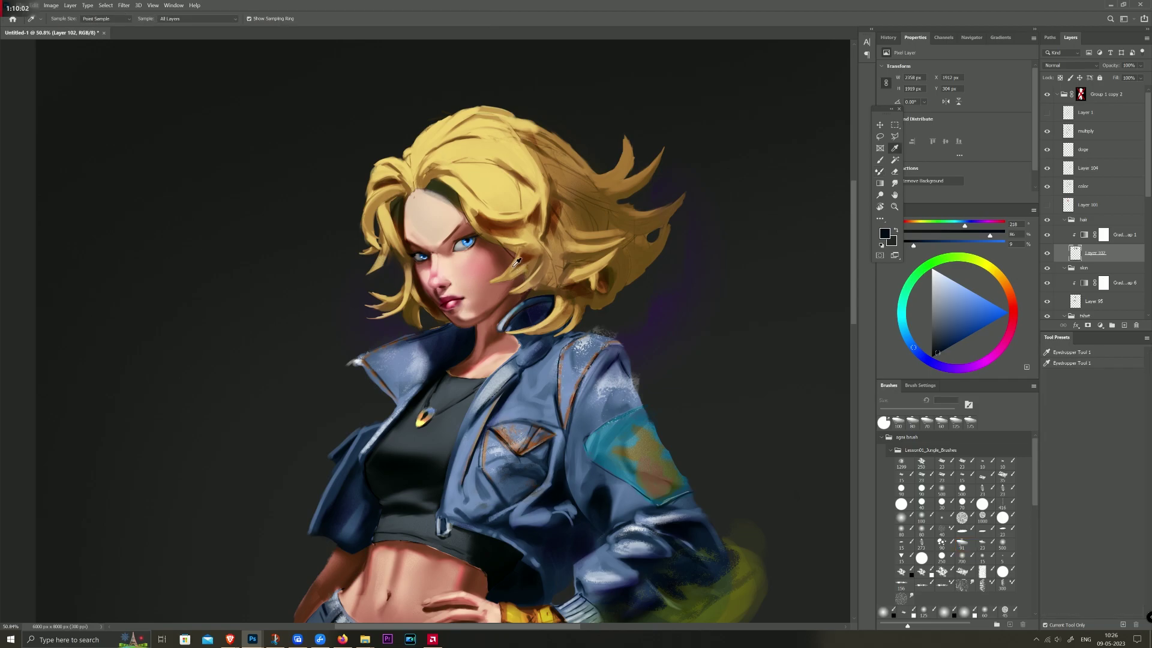
{"action": "left_click", "coordinate": [511, 270]}
Step: Blend a hair-coloured strand into the hair tips with the 80 px Mixer Brush
{"action": "key", "text": "b"}
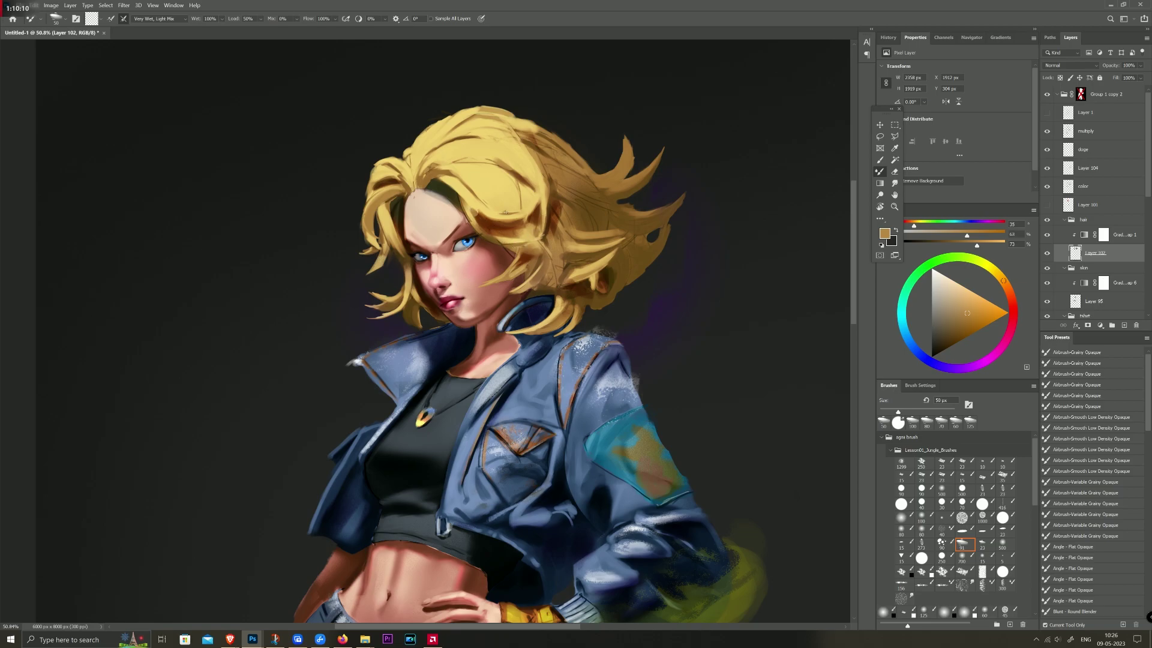
{"action": "key", "text": "bracketright"}
{"action": "key", "text": "bracketright"}
{"action": "key", "text": "bracketright"}
{"action": "key", "text": "bracketright"}
{"action": "key", "text": "bracketleft"}
{"action": "key", "text": "bracketleft"}
{"action": "left_click_drag", "start_coordinate": [362, 314], "coordinate": [390, 321]}
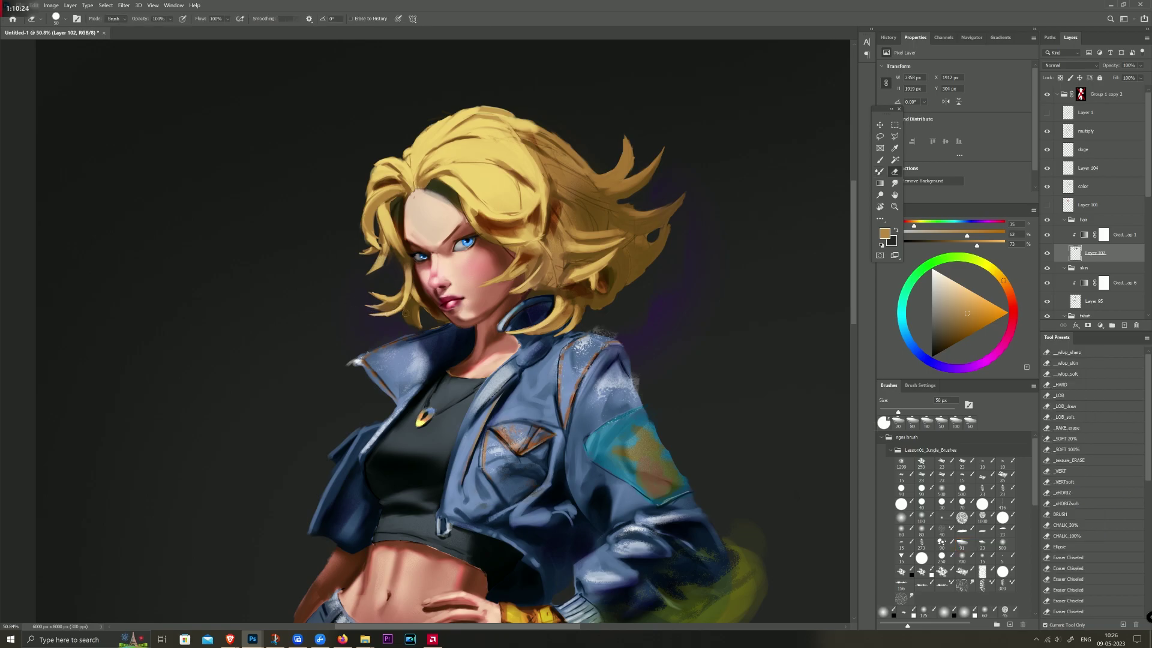
Step: Load the _wlop_skin preset and darken the jacket collar edge at 50 px
{"action": "key", "text": "e"}
{"action": "left_click", "coordinate": [1085, 364]}
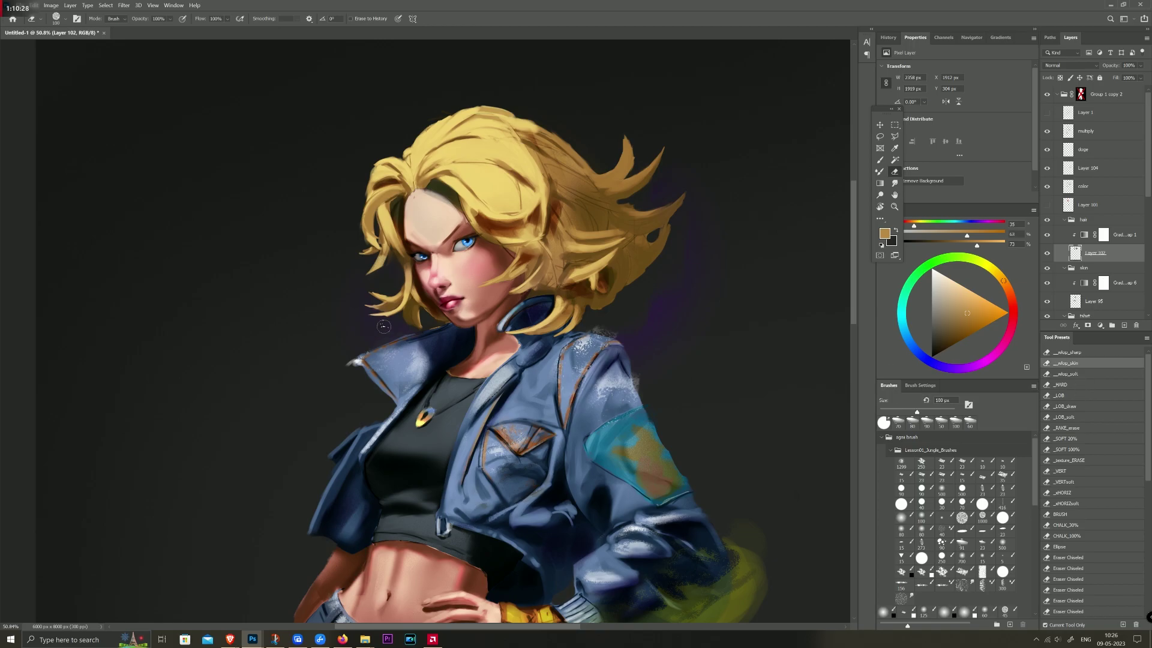
{"action": "key", "text": "b"}
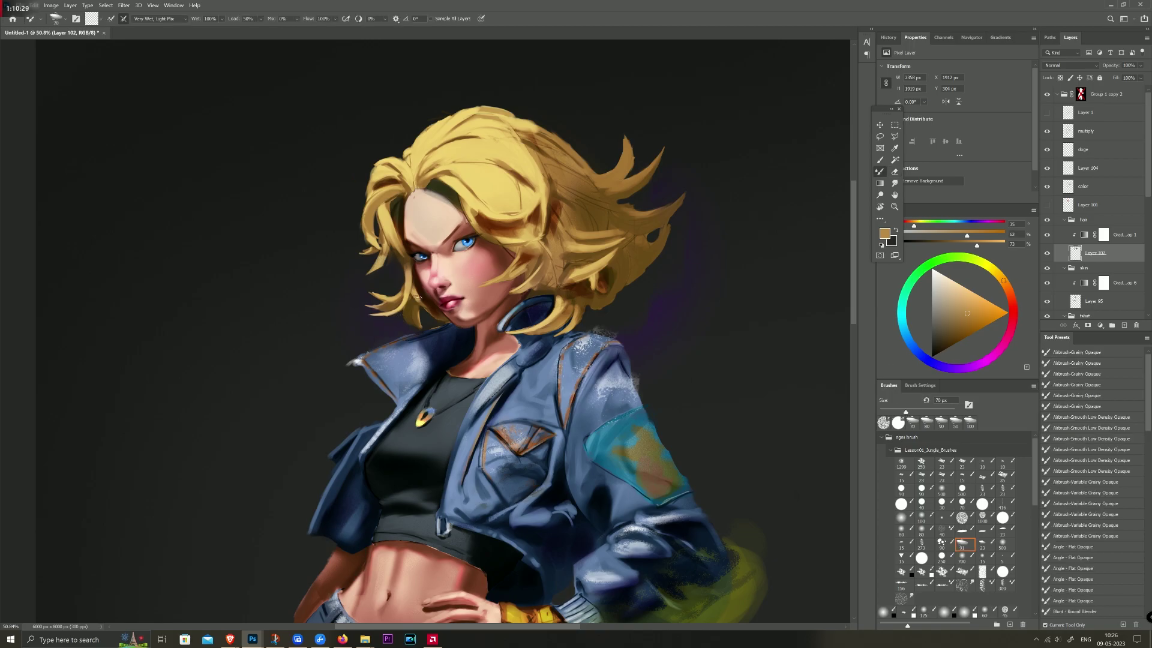
{"action": "key", "text": "bracketleft"}
{"action": "mouse_move", "coordinate": [541, 330]}
{"action": "left_mouse_down"}
{"action": "mouse_move", "coordinate": [530, 326]}
{"action": "mouse_move", "coordinate": [542, 335]}
{"action": "left_mouse_up"}
{"action": "key", "text": "bracketright"}
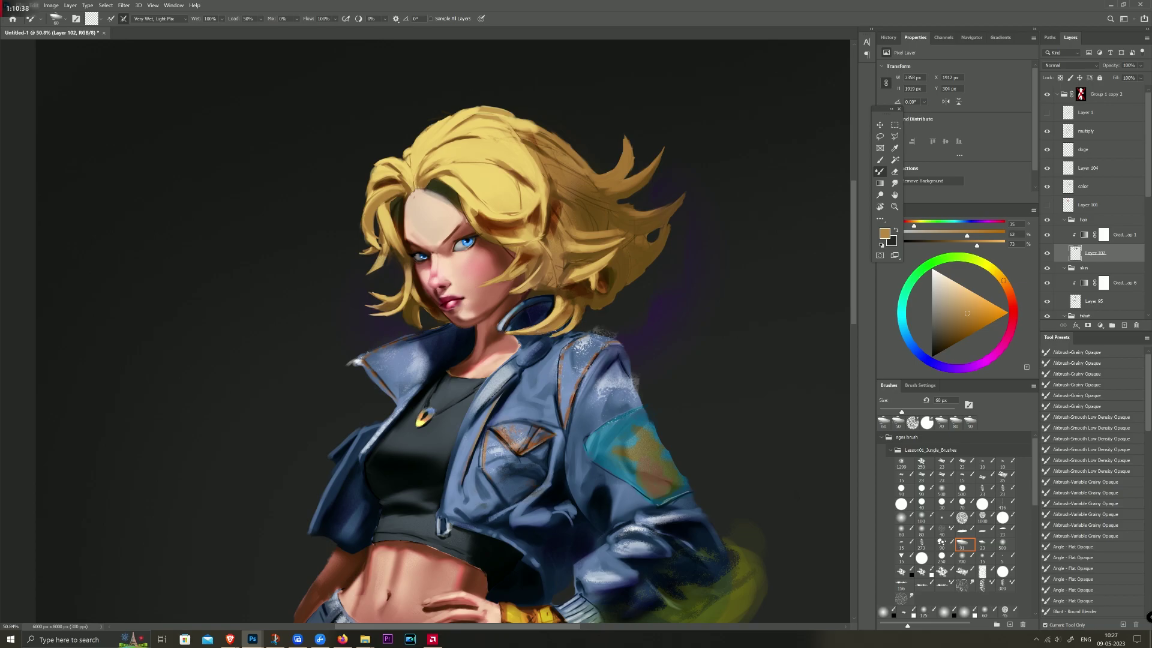
Step: Brighten a patch of the hair with a broad Mixer Brush above 200 px
{"action": "key", "text": "e"}
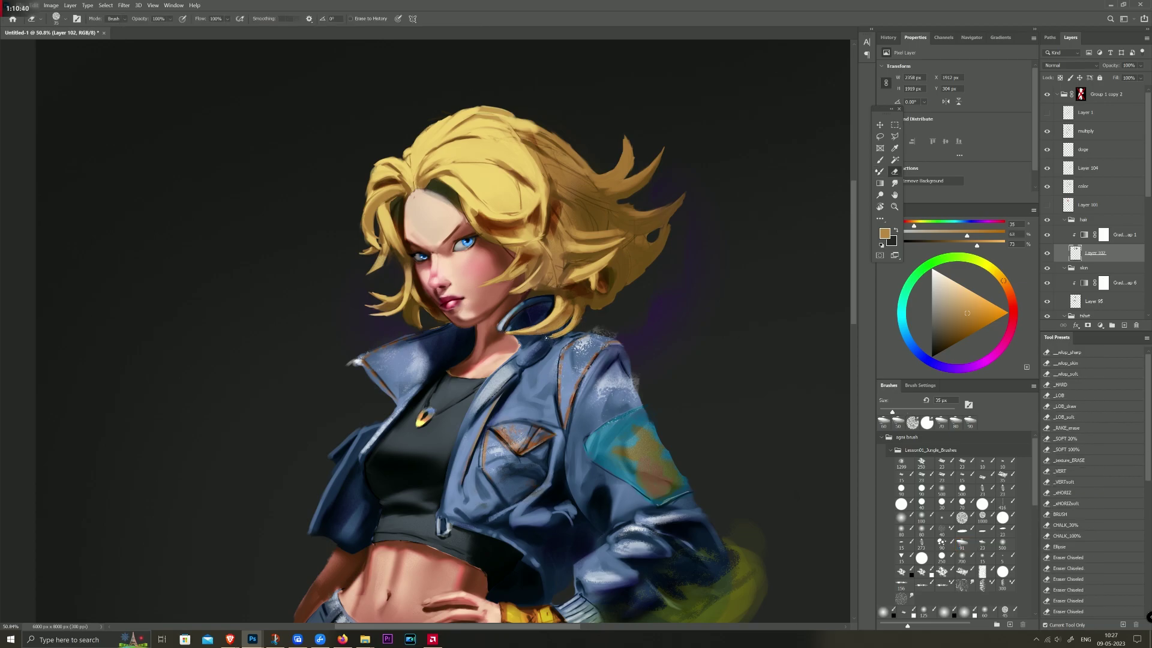
{"action": "key", "text": "bracketleft"}
{"action": "key", "text": "bracketleft"}
{"action": "key", "text": "bracketleft"}
{"action": "key", "text": "b"}
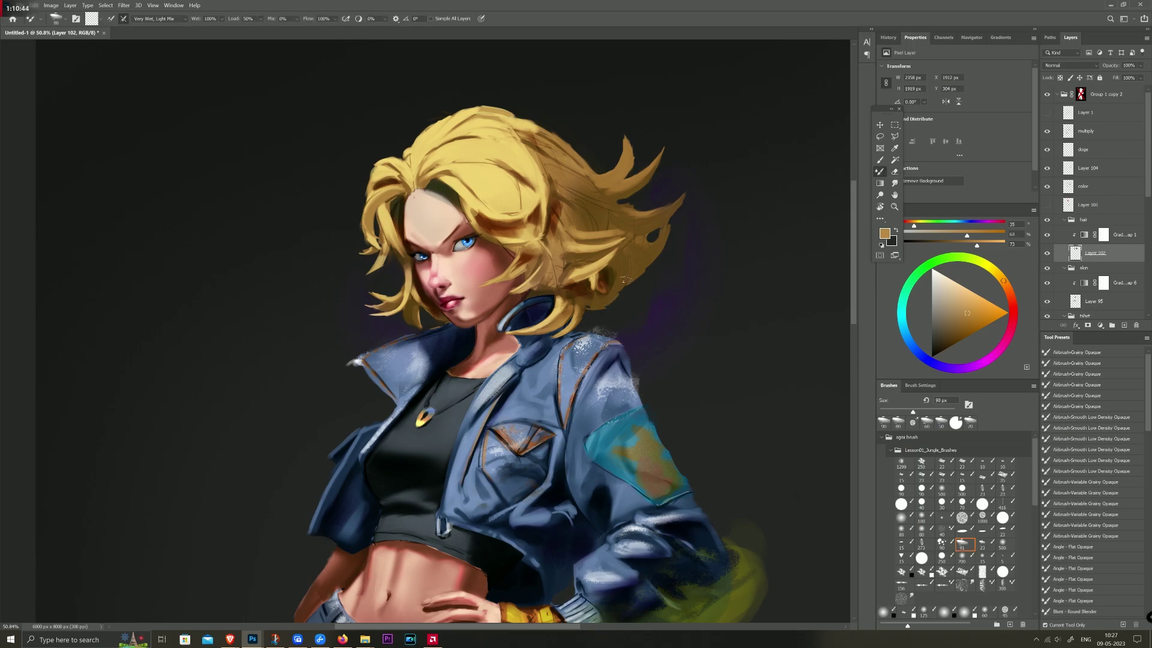
{"action": "key", "text": "bracketleft"}
{"action": "key", "text": "bracketright"}
{"action": "key", "text": "bracketright"}
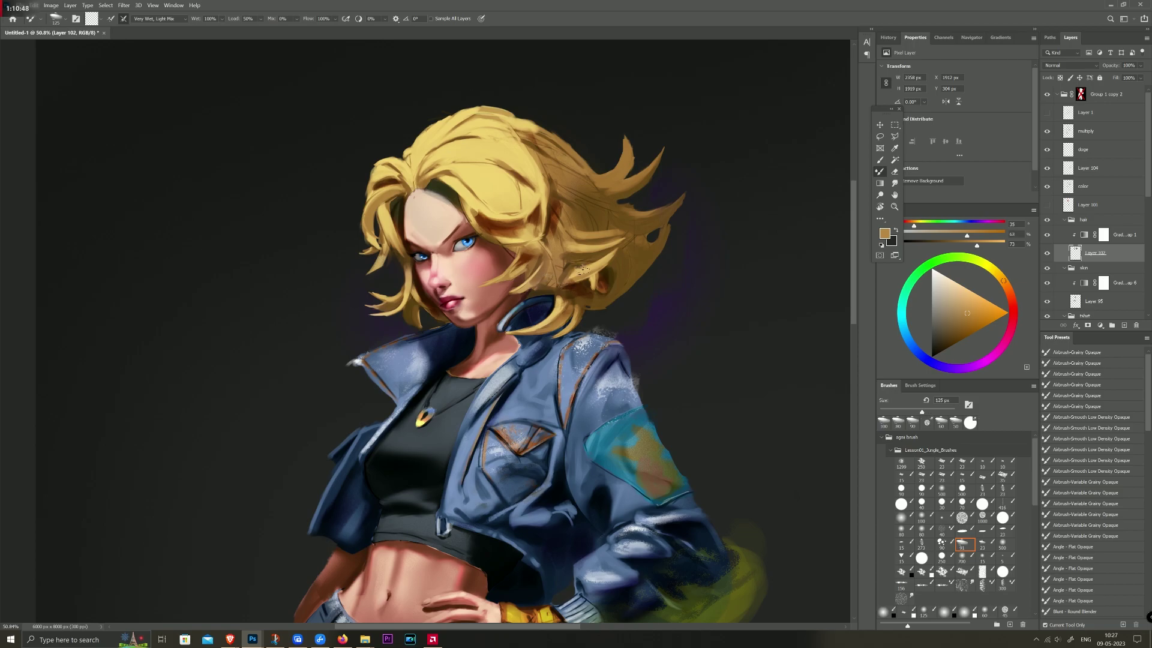
{"action": "key", "text": "bracketright"}
{"action": "key", "text": "bracketright"}
{"action": "key", "text": "bracketright"}
{"action": "key", "text": "bracketright"}
{"action": "mouse_move", "coordinate": [556, 273]}
{"action": "left_mouse_down"}
{"action": "mouse_move", "coordinate": [581, 271]}
{"action": "mouse_move", "coordinate": [558, 273]}
{"action": "mouse_move", "coordinate": [592, 252]}
{"action": "left_mouse_up"}
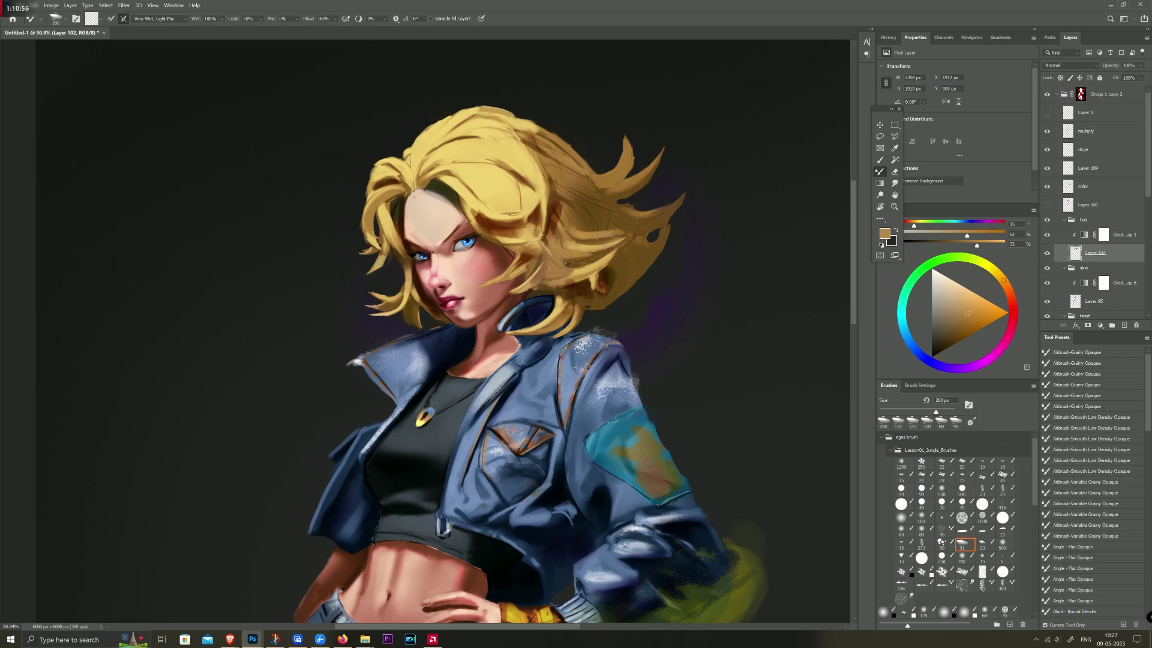
Step: Blend more strands into the hair at 125 px and 100 px brush sizes
{"action": "key", "text": "bracketleft"}
{"action": "mouse_move", "coordinate": [586, 254]}
{"action": "left_mouse_down"}
{"action": "mouse_move", "coordinate": [618, 251]}
{"action": "mouse_move", "coordinate": [587, 258]}
{"action": "left_mouse_up"}
{"action": "key", "text": "bracketleft"}
{"action": "left_click_drag", "start_coordinate": [580, 255], "coordinate": [629, 234]}
{"action": "key", "text": "bracketright"}
{"action": "key", "text": "bracketright"}
{"action": "key", "text": "bracketright"}
{"action": "key", "text": "bracketright"}
{"action": "key", "text": "bracketright"}
{"action": "key", "text": "bracketright"}
{"action": "key", "text": "bracketright"}
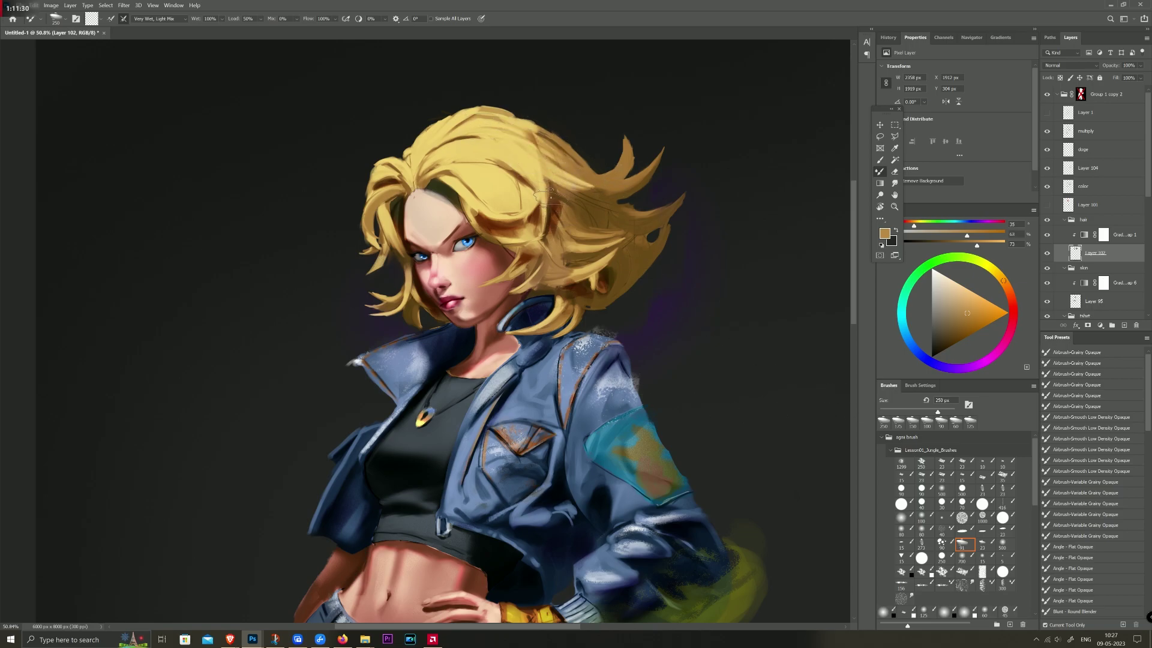
{"action": "key", "text": "bracketleft"}
{"action": "key", "text": "bracketleft"}
{"action": "key", "text": "bracketleft"}
{"action": "key", "text": "bracketleft"}
{"action": "key", "text": "bracketleft"}
{"action": "key", "text": "bracketright"}
{"action": "left_click", "coordinate": [1071, 129]}
Step: Erase the dark multiply shading beside the right eye
{"action": "key", "text": "e"}
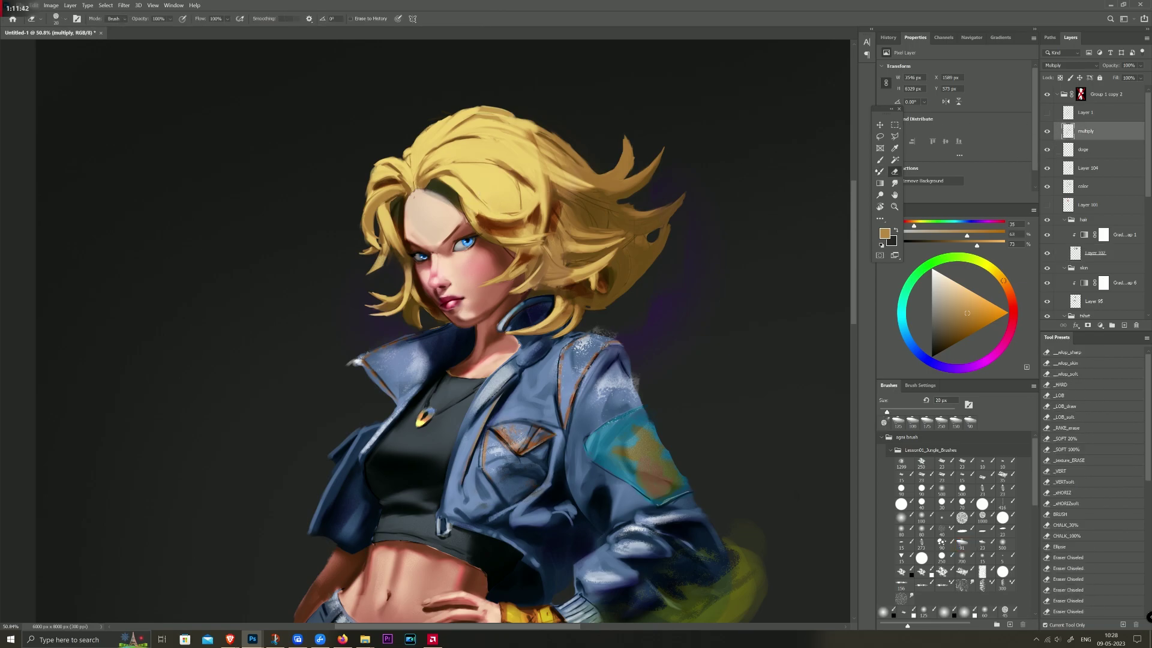
{"action": "left_click_drag", "start_coordinate": [482, 231], "coordinate": [489, 229]}
{"action": "key", "text": "b"}
{"action": "scroll", "coordinate": [606, 234], "scroll_direction": "down", "scroll_amount": 5}
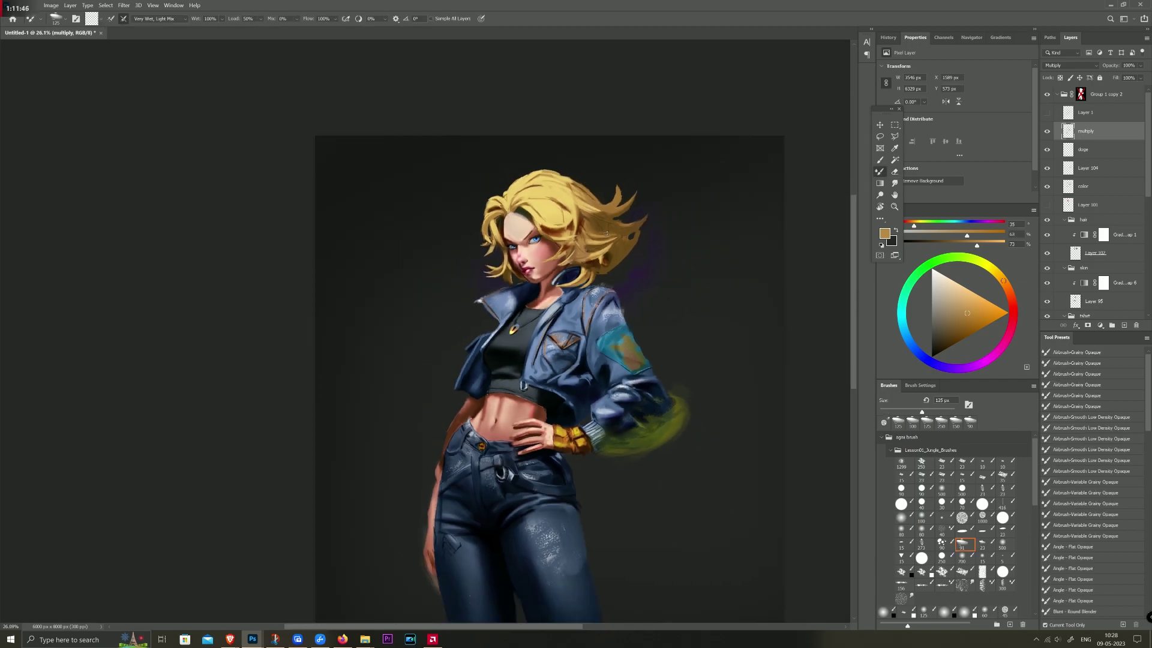
{"action": "scroll", "coordinate": [606, 232], "scroll_direction": "up", "scroll_amount": 2}
{"action": "scroll", "coordinate": [607, 233], "scroll_direction": "up", "scroll_amount": 3}
{"action": "key", "text": "bracketleft"}
{"action": "key", "text": "bracketleft"}
{"action": "key", "text": "bracketleft"}
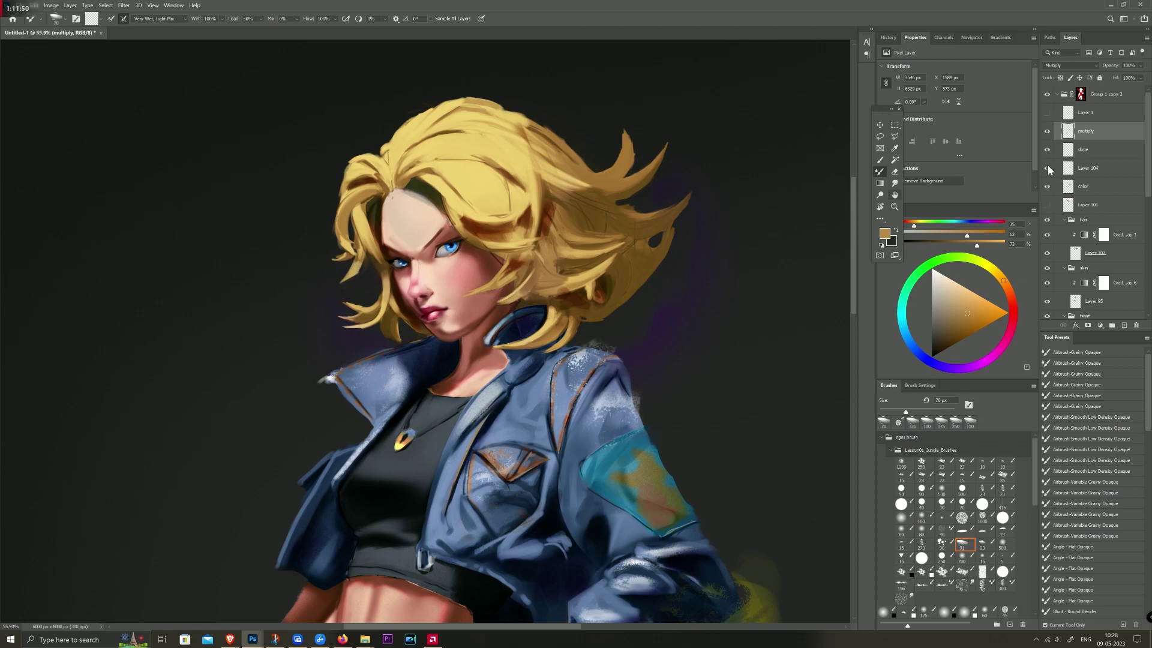
Step: On Layer 102, brighten and fill the top-left hair outline with a 50 px brush
{"action": "left_click", "coordinate": [1077, 252]}
{"action": "key", "text": "bracketleft"}
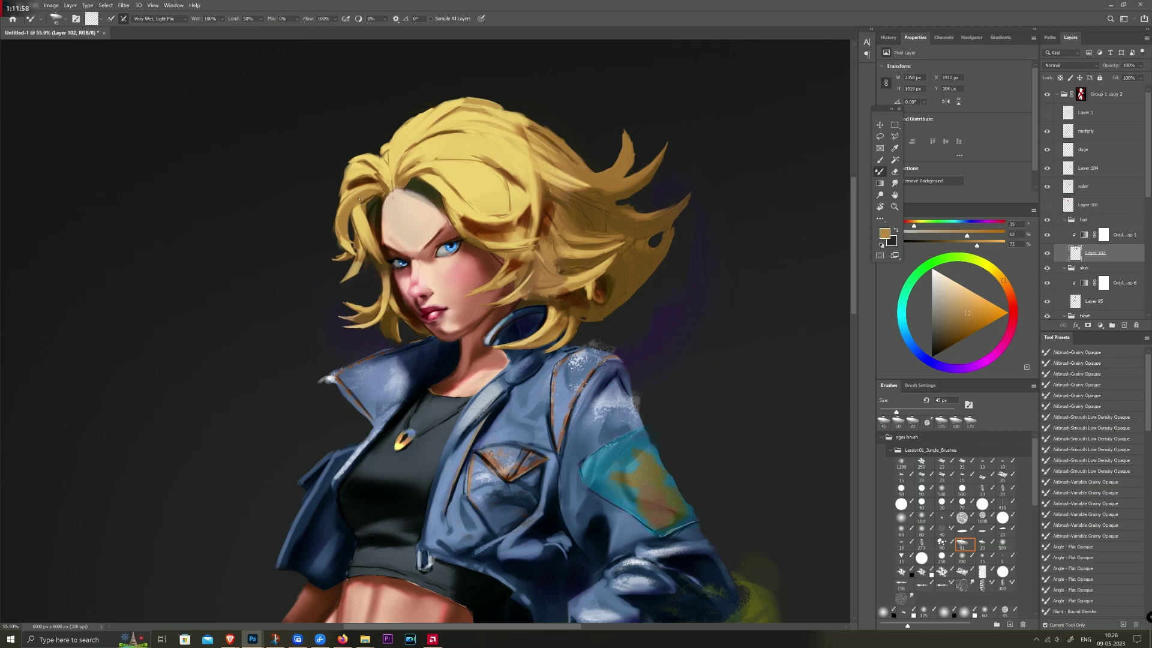
{"action": "key", "text": "bracketright"}
{"action": "key", "text": "bracketright"}
{"action": "left_click_drag", "start_coordinate": [422, 114], "coordinate": [460, 100]}
Step: Paint a darker stroke across the hair strands with a 70 px brush
{"action": "left_click", "coordinate": [943, 531]}
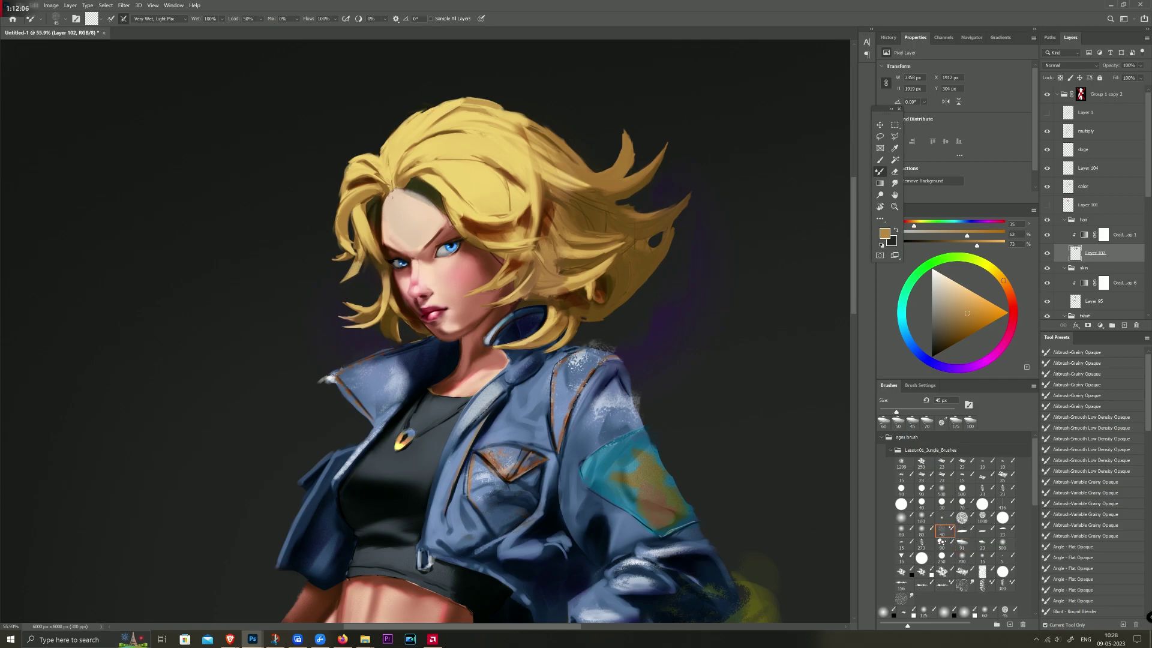
{"action": "key", "text": "bracketright"}
{"action": "key", "text": "bracketright"}
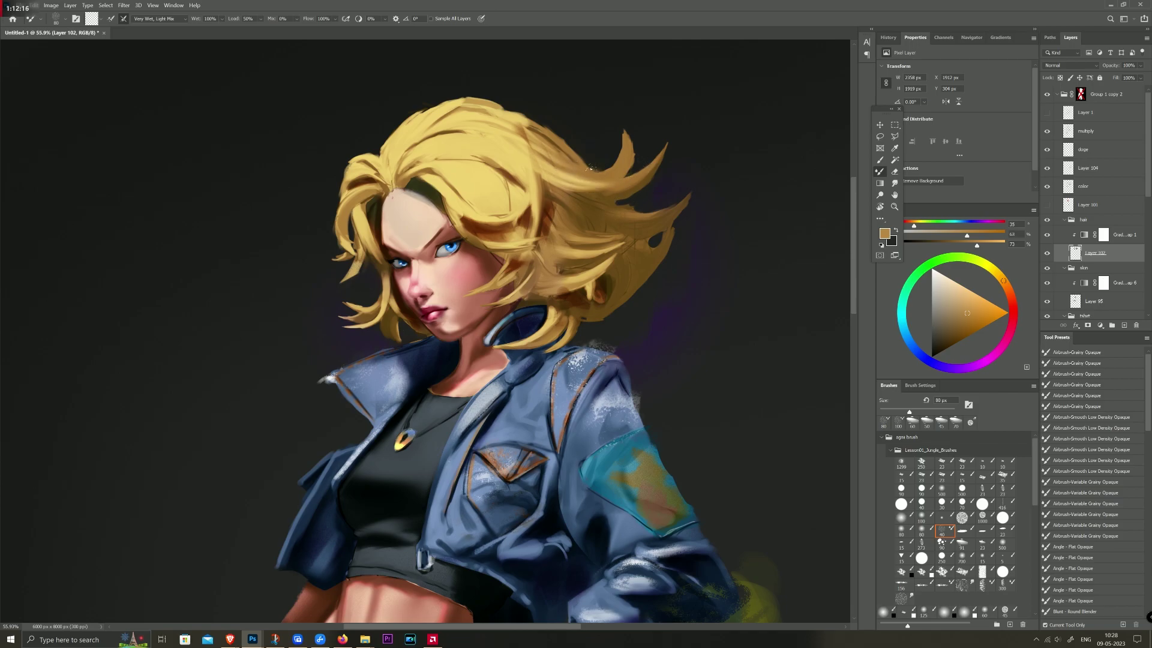
{"action": "key", "text": "bracketleft"}
{"action": "key", "text": "bracketleft"}
{"action": "left_click_drag", "start_coordinate": [537, 133], "coordinate": [493, 122]}
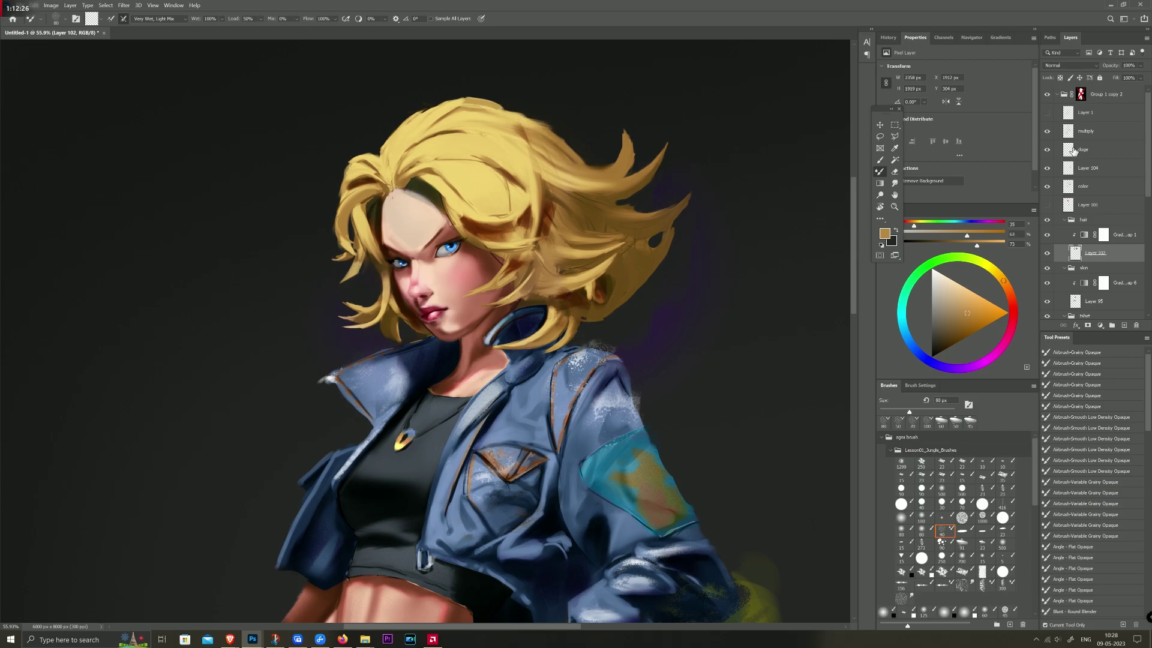
Step: Switch between the multiply layer and Layer 102, ending with the eraser active
{"action": "left_click", "coordinate": [573, 276], "text": "ctrl"}
{"action": "key", "text": "e"}
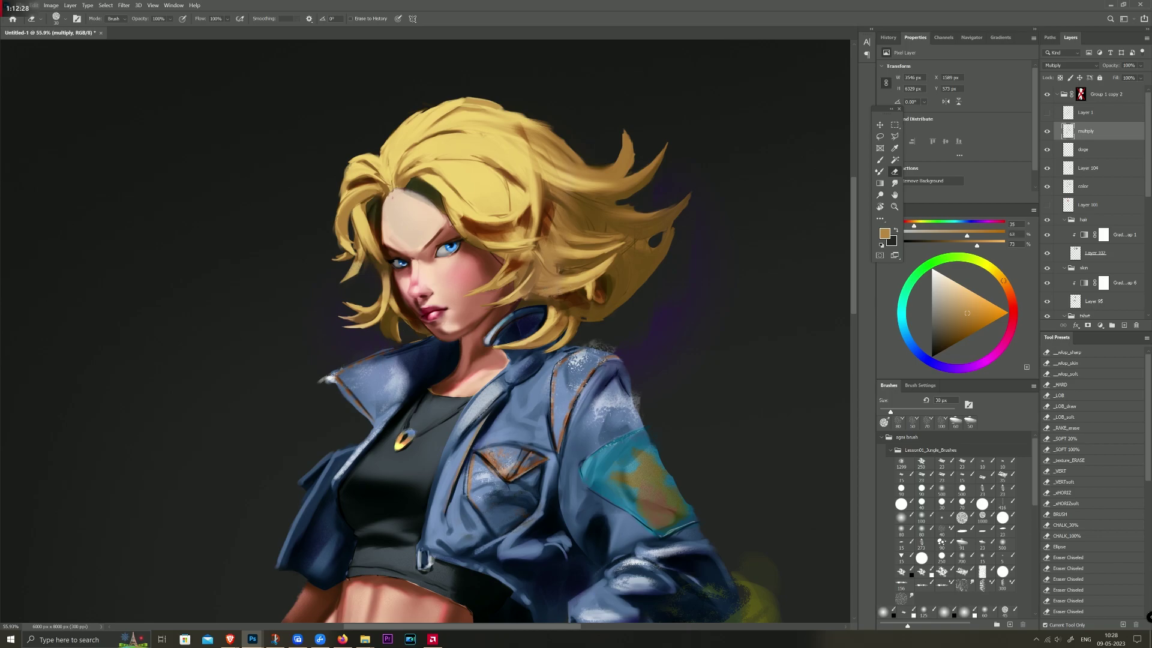
{"action": "key", "text": "b"}
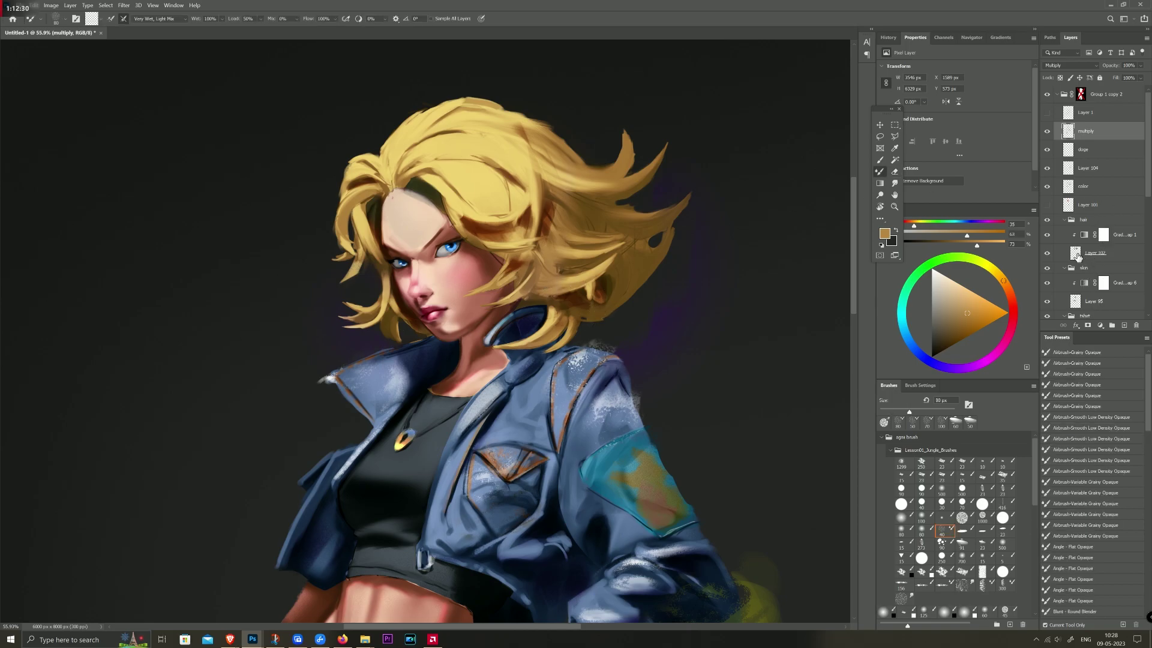
{"action": "left_click", "coordinate": [1075, 254]}
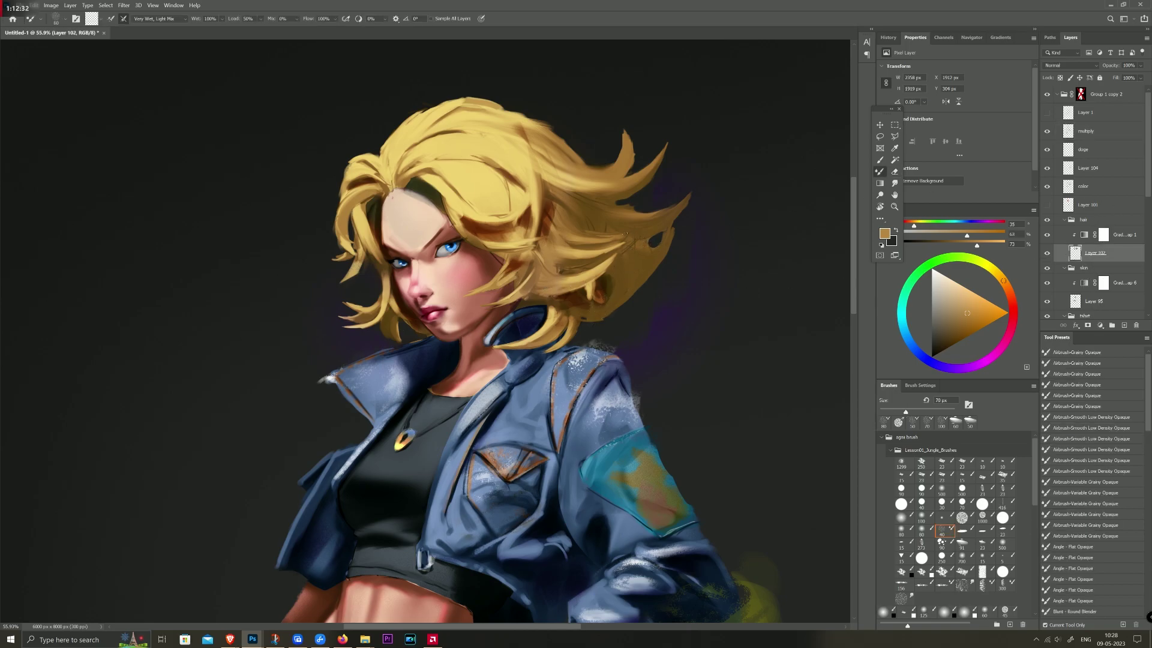
{"action": "key", "text": "bracketleft"}
{"action": "key", "text": "bracketleft"}
{"action": "key", "text": "bracketleft"}
{"action": "key", "text": "bracketleft"}
{"action": "key", "text": "bracketleft"}
{"action": "key", "text": "bracketleft"}
{"action": "key", "text": "bracketleft"}
{"action": "key", "text": "bracketright"}
{"action": "key", "text": "bracketright"}
{"action": "key", "text": "bracketright"}
{"action": "key", "text": "bracketright"}
{"action": "key", "text": "bracketright"}
{"action": "key", "text": "bracketright"}
{"action": "key", "text": "bracketright"}
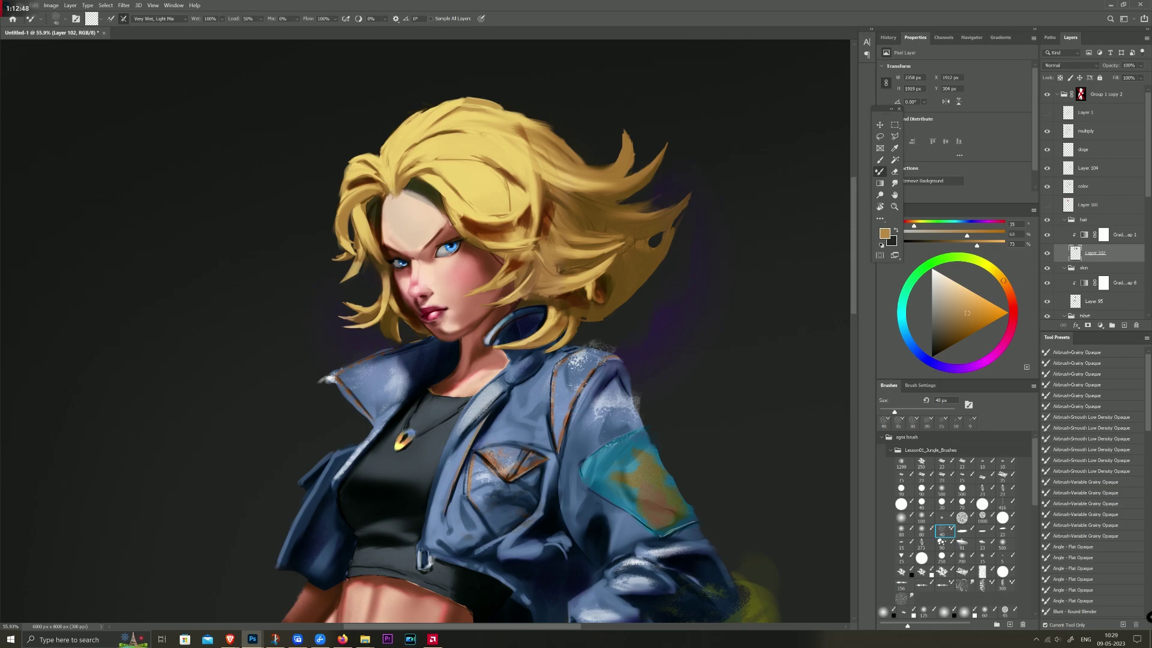
{"action": "key", "text": "e"}
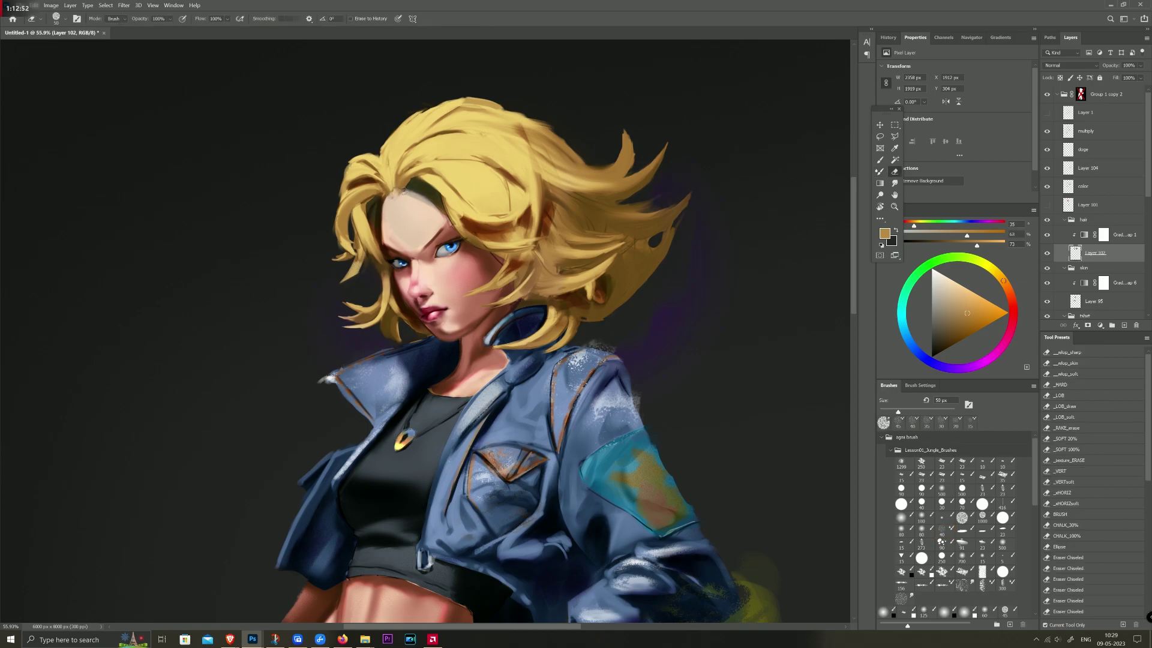
{"action": "key", "text": "b"}
{"action": "key", "text": "e"}
Step: Blend the hair's left edge and lower-left strands into the background with a 70 px Mixer Brush
{"action": "scroll", "coordinate": [551, 271], "scroll_direction": "down", "scroll_amount": 5}
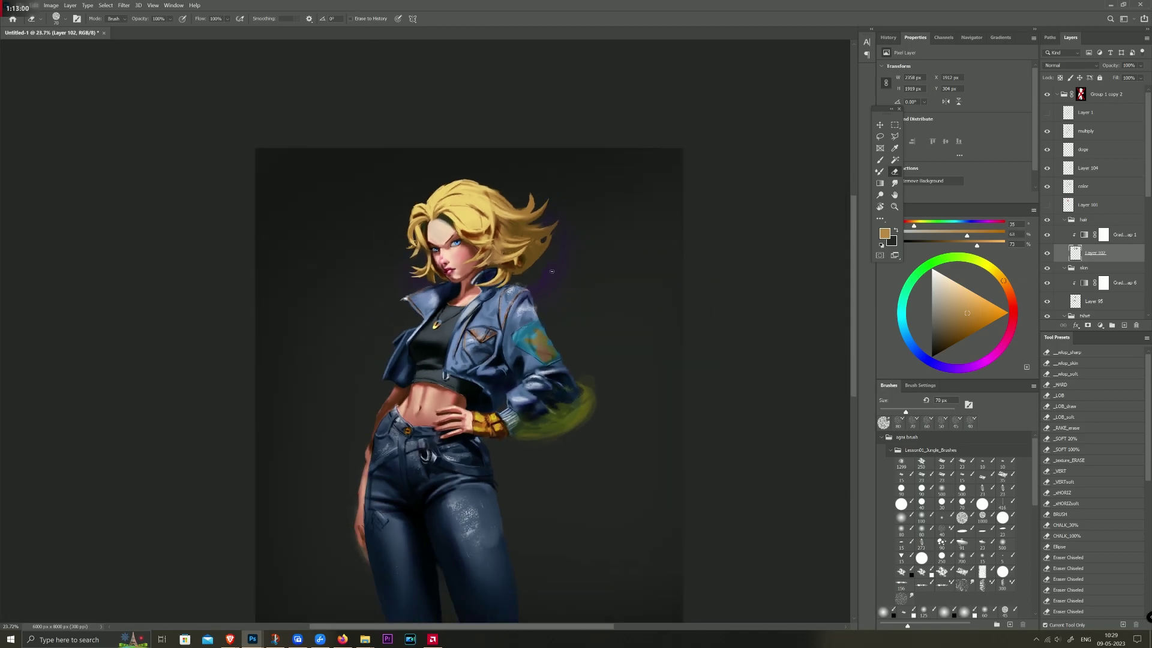
{"action": "scroll", "coordinate": [551, 271], "scroll_direction": "up", "scroll_amount": 2}
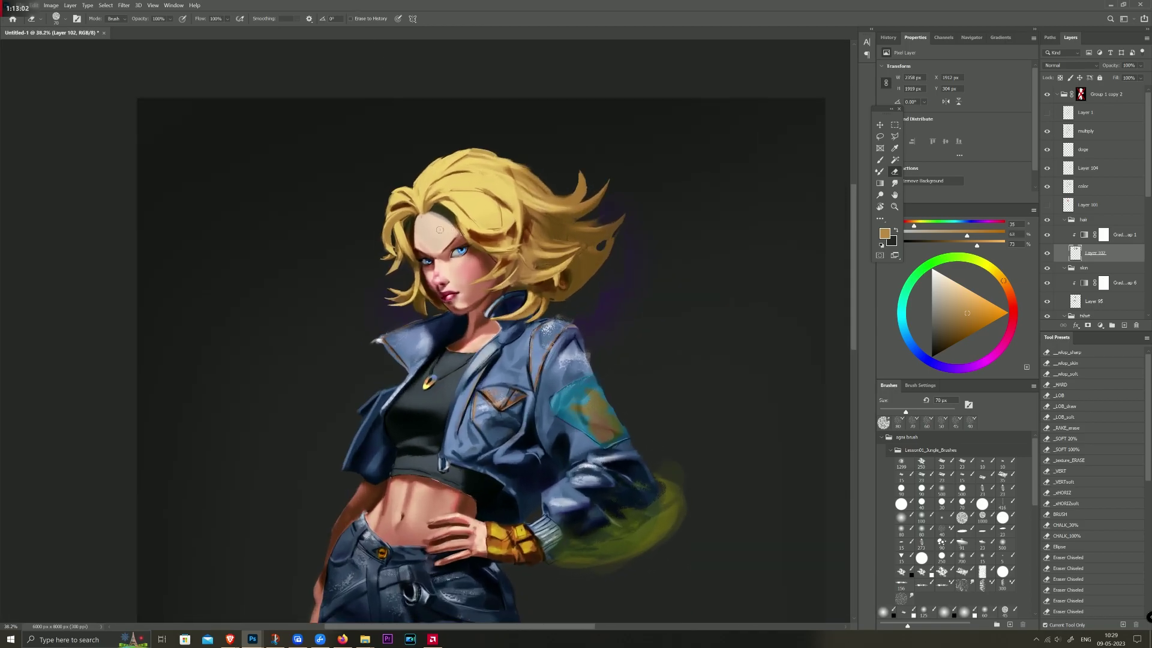
{"action": "scroll", "coordinate": [552, 271], "scroll_direction": "up", "scroll_amount": 3}
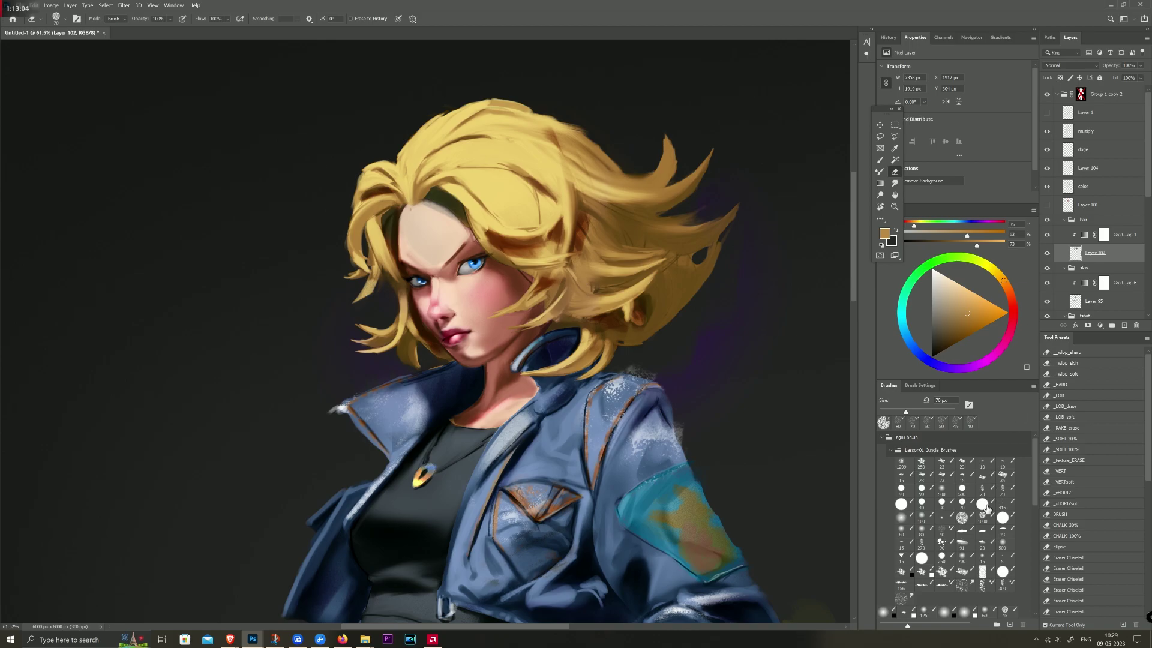
{"action": "left_click", "coordinate": [962, 543]}
{"action": "key", "text": "bracketleft"}
{"action": "key", "text": "bracketleft"}
{"action": "key", "text": "bracketleft"}
{"action": "key", "text": "bracketleft"}
{"action": "key", "text": "bracketright"}
{"action": "left_click", "coordinate": [879, 171]}
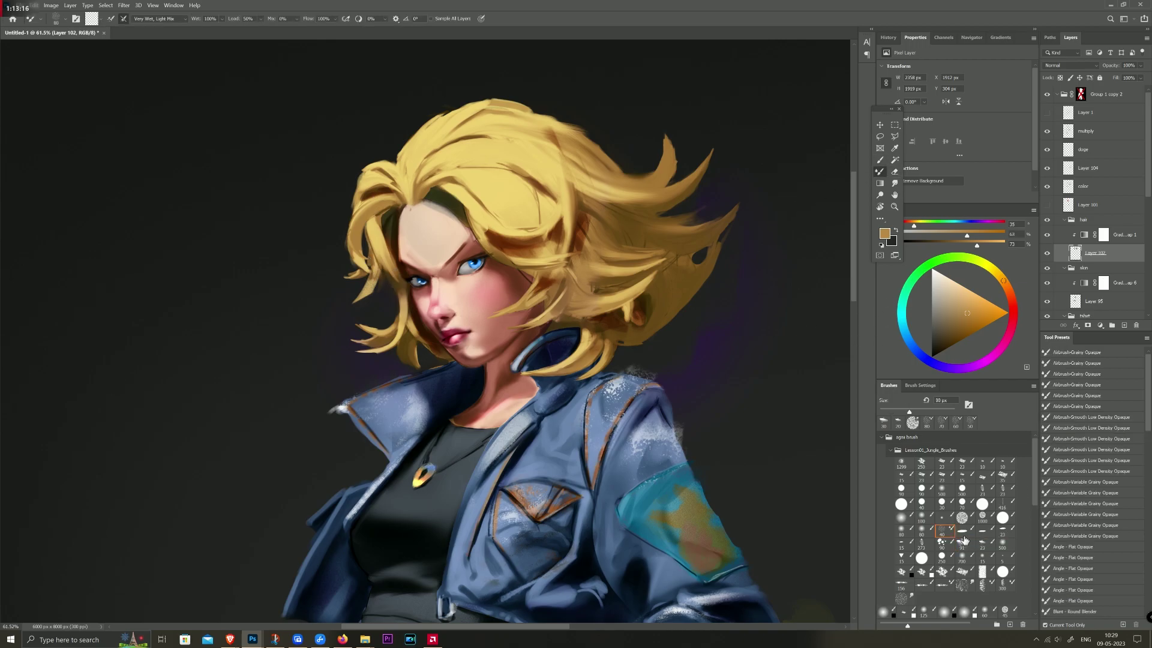
{"action": "key", "text": "bracketleft"}
{"action": "key", "text": "bracketleft"}
{"action": "key", "text": "bracketleft"}
{"action": "left_click_drag", "start_coordinate": [364, 178], "coordinate": [363, 210]}
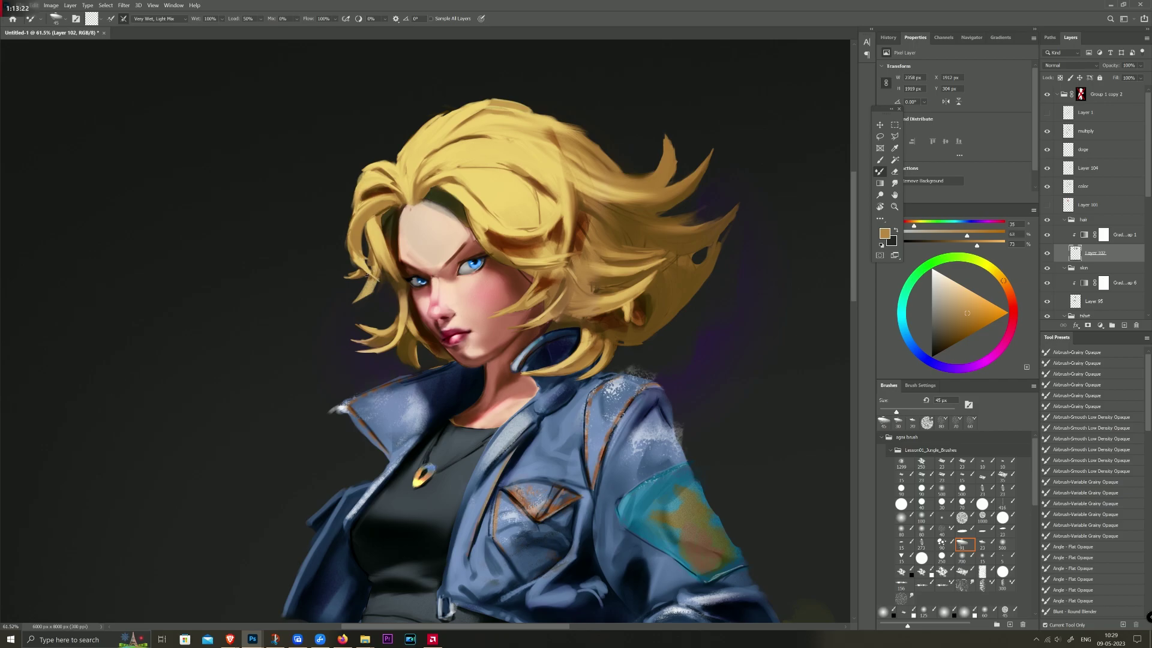
{"action": "left_click_drag", "start_coordinate": [377, 283], "coordinate": [341, 305]}
Step: Load the _wlop_soft eraser preset and make the doge Color Dodge layer active at 70 px
{"action": "key", "text": "e"}
{"action": "key", "text": "bracketright"}
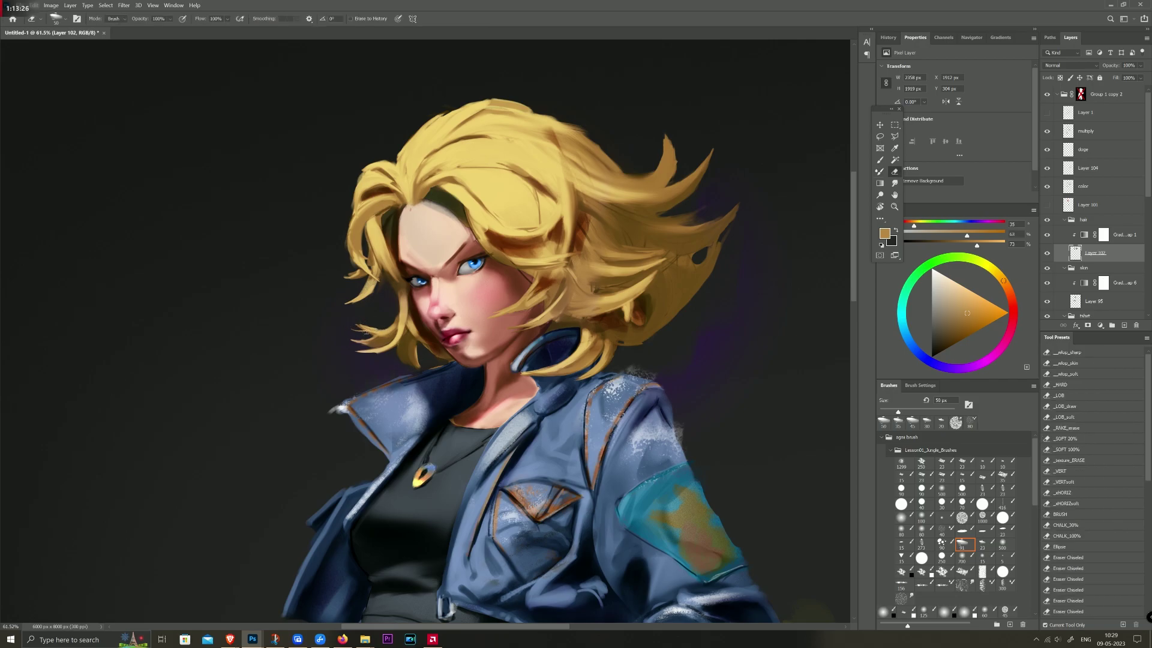
{"action": "double_click", "coordinate": [1081, 374]}
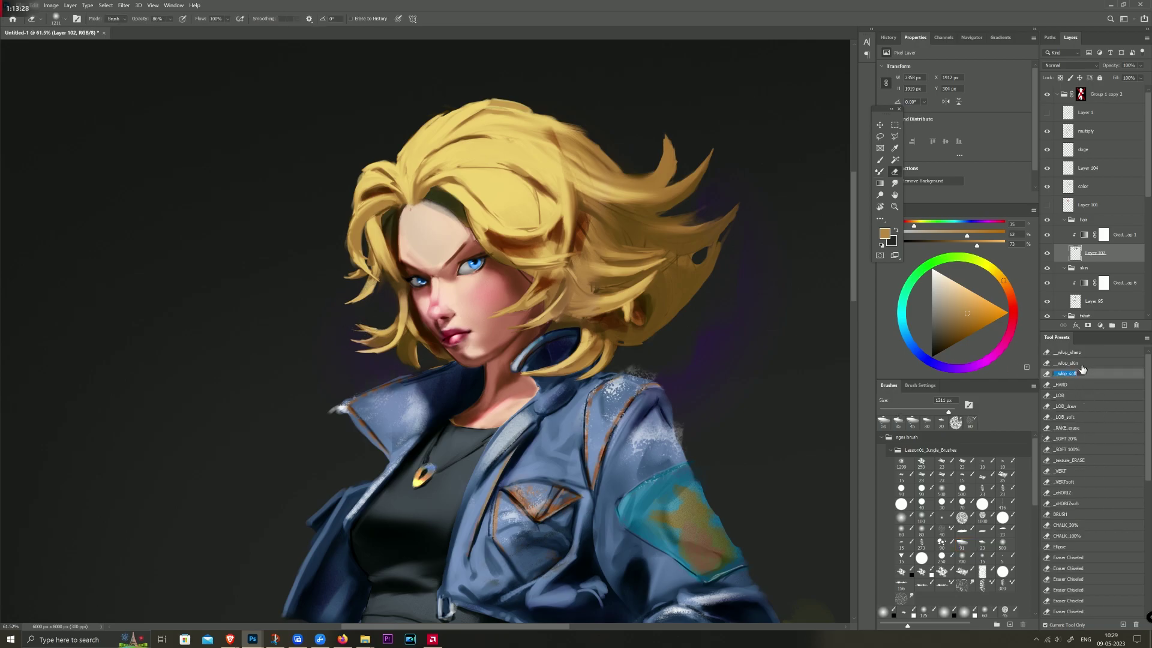
{"action": "key", "text": "Return"}
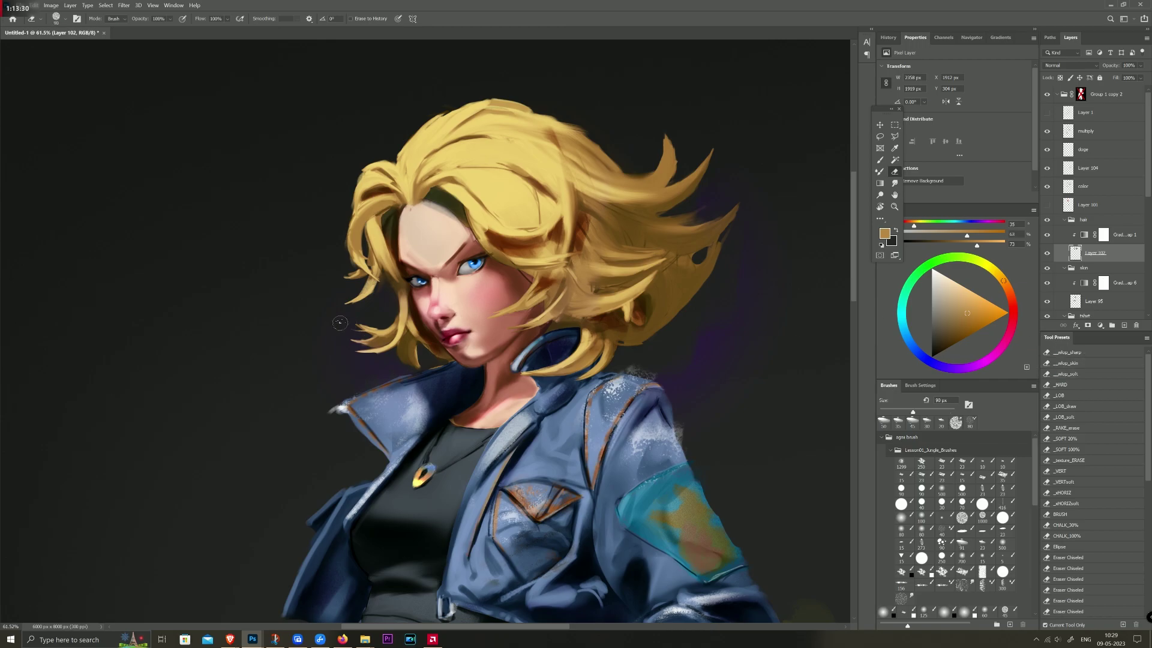
{"action": "key", "text": "bracketleft"}
{"action": "key", "text": "bracketleft"}
{"action": "key", "text": "bracketright"}
{"action": "key", "text": "bracketright"}
{"action": "left_click", "coordinate": [1081, 150]}
{"action": "key", "text": "bracketright"}
{"action": "key", "text": "bracketright"}
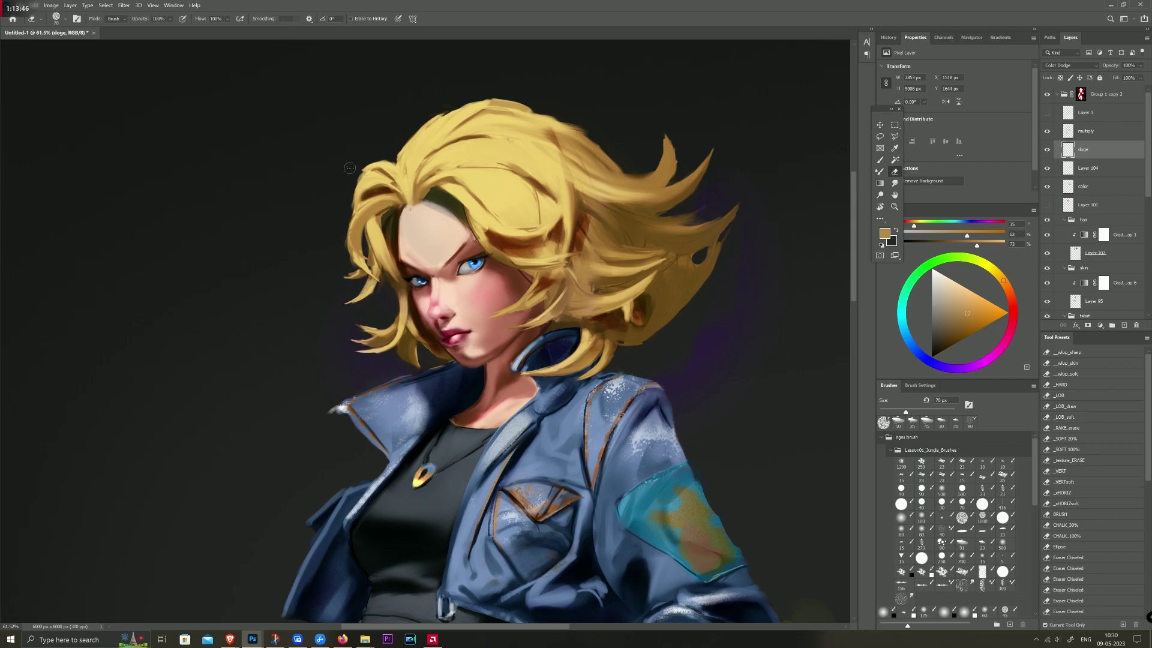
Step: Hide Layer 101, load the hair selection and target Group 1 copy 2's mask
{"action": "scroll", "coordinate": [455, 150], "scroll_direction": "down", "scroll_amount": 3}
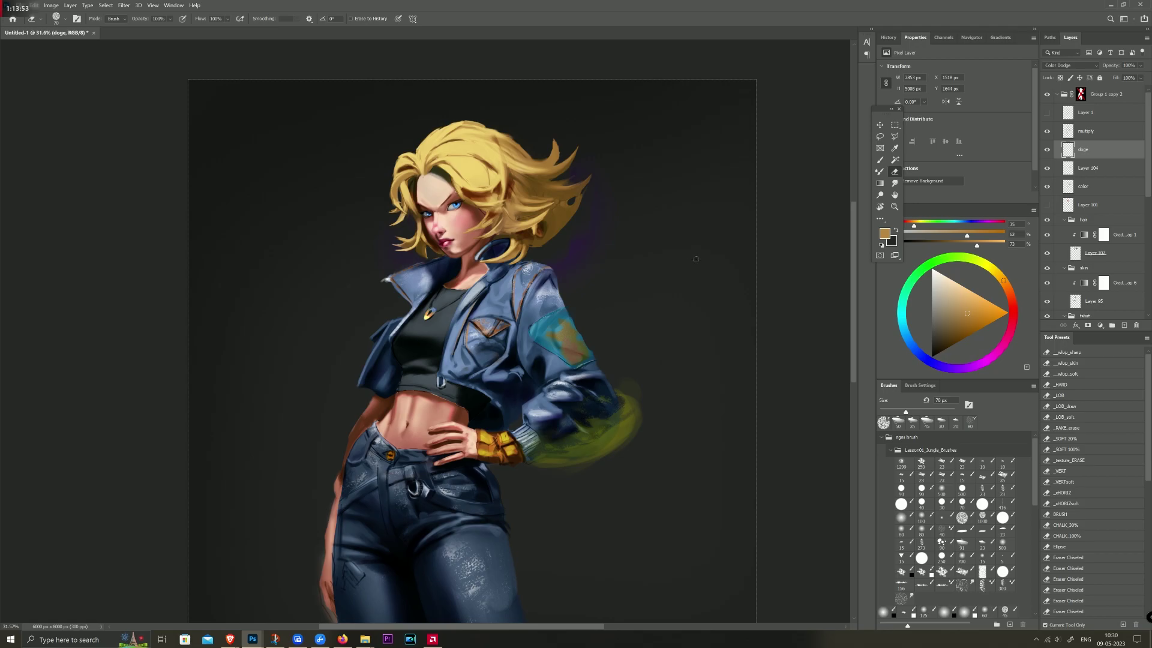
{"action": "left_click", "coordinate": [1049, 205]}
{"action": "left_click", "coordinate": [1075, 253], "text": "ctrl"}
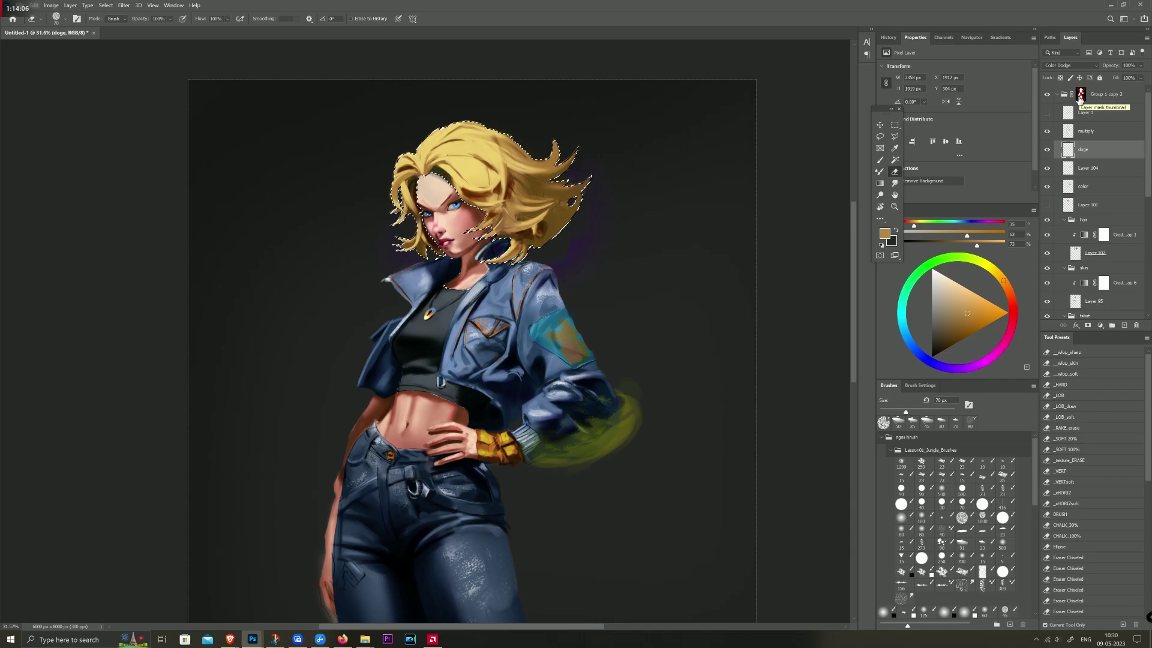
{"action": "left_click", "coordinate": [1081, 95]}
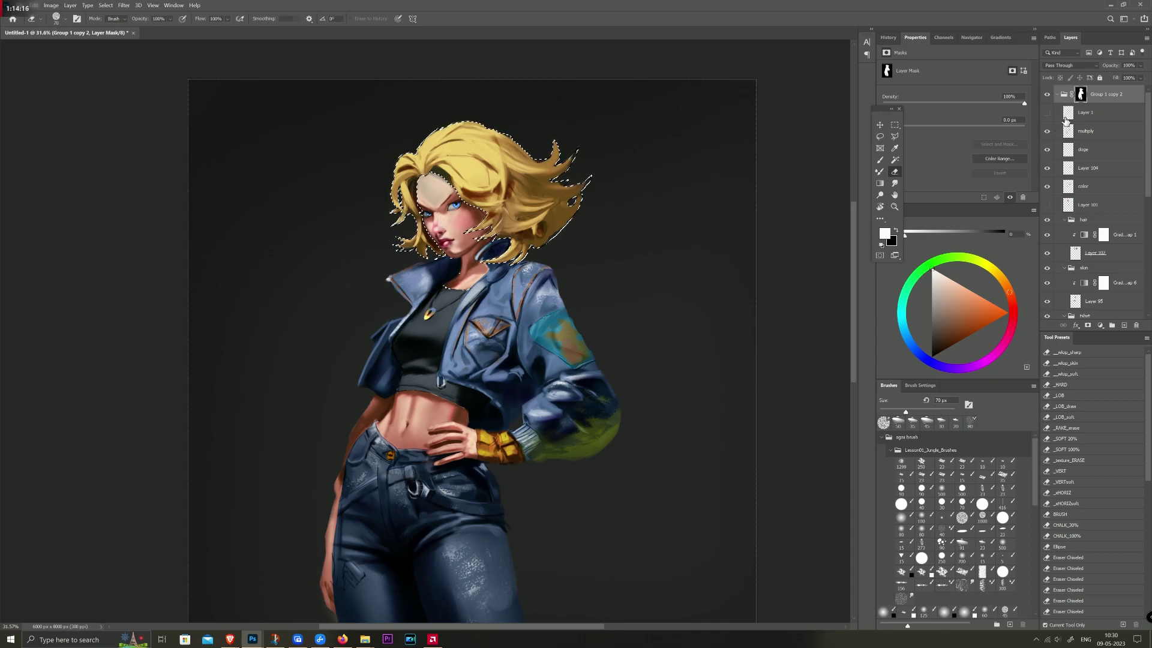
Step: Restore hair strands on the right side, near the chin and above the collar
{"action": "key", "text": "b"}
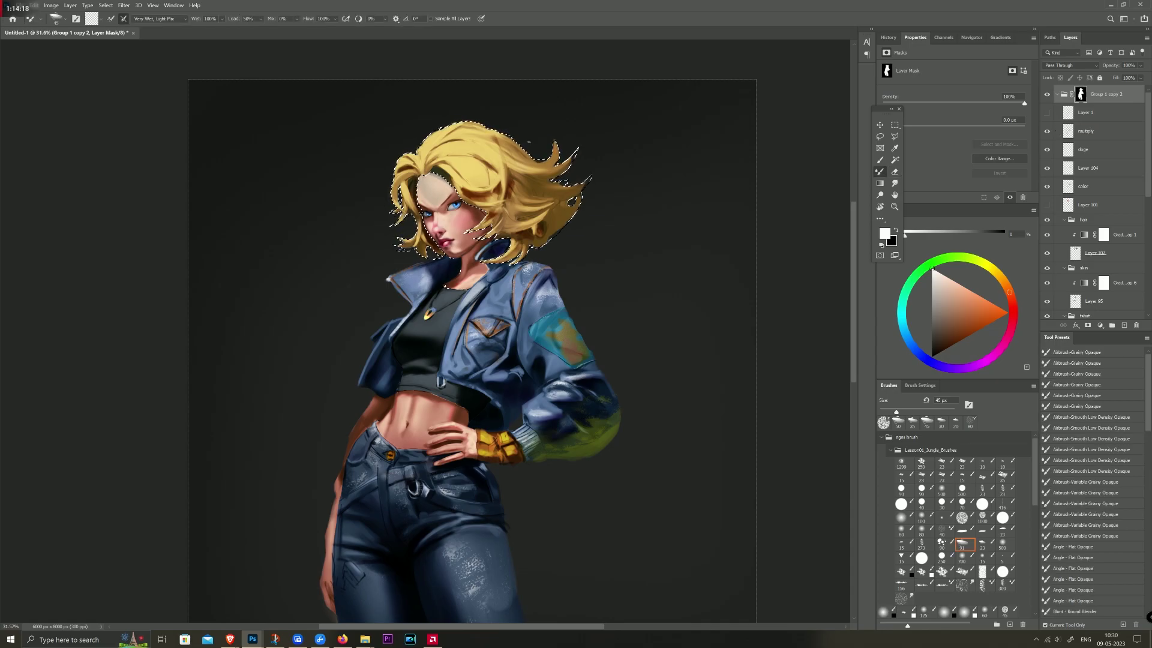
{"action": "key", "text": "e"}
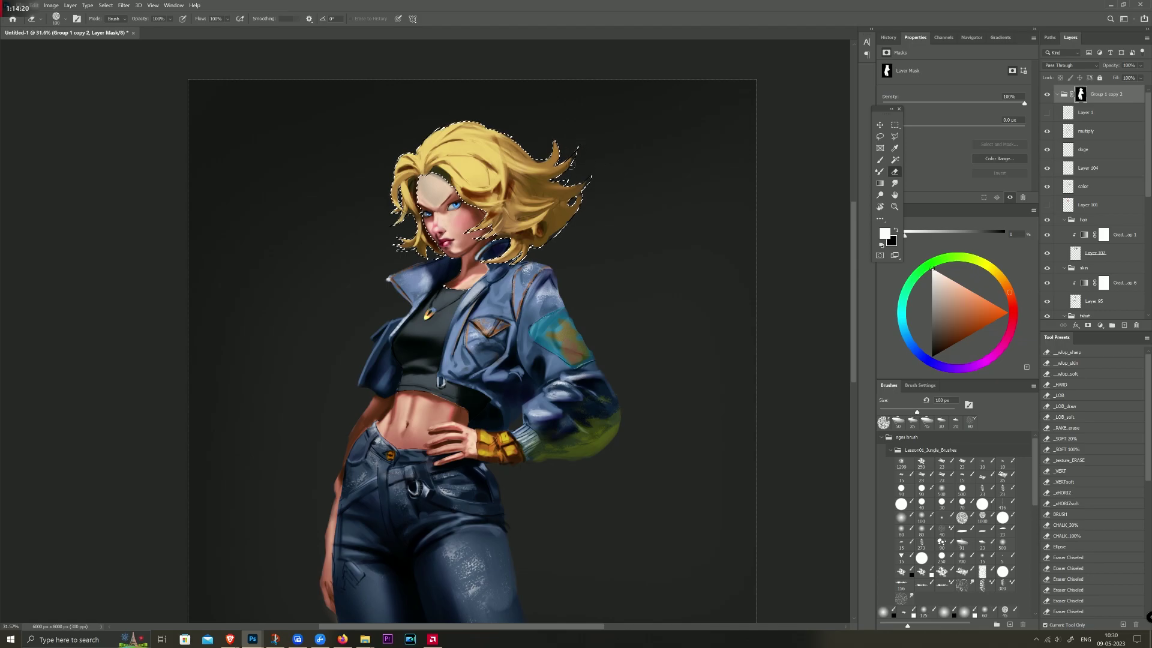
{"action": "key", "text": "b"}
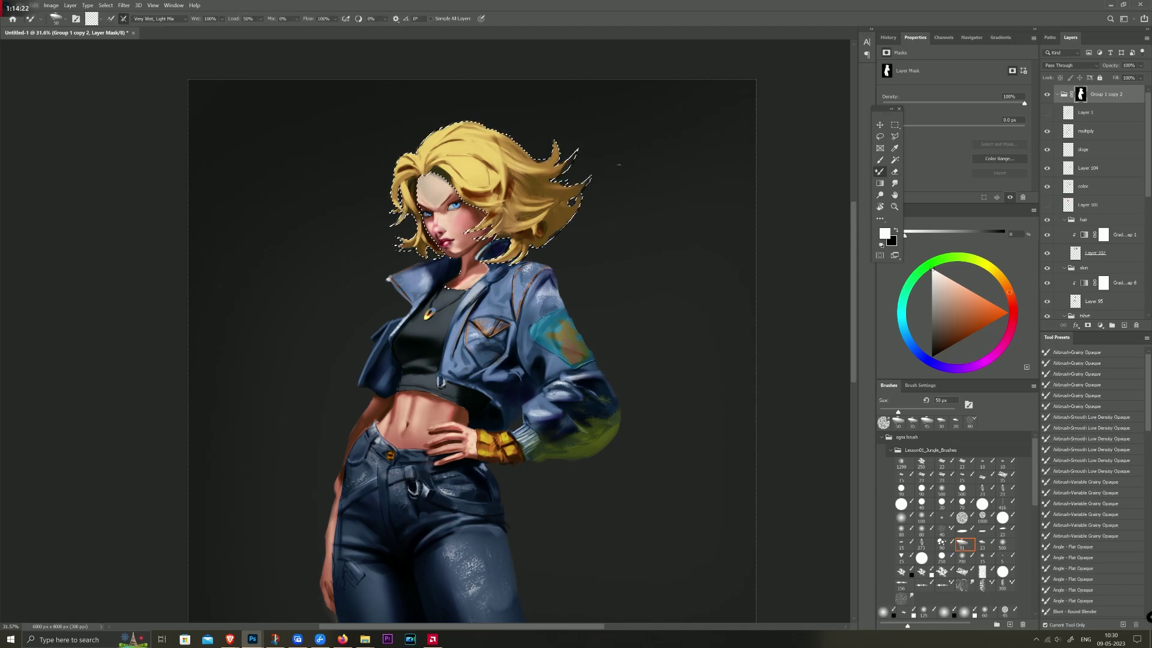
{"action": "key", "text": "shift+b"}
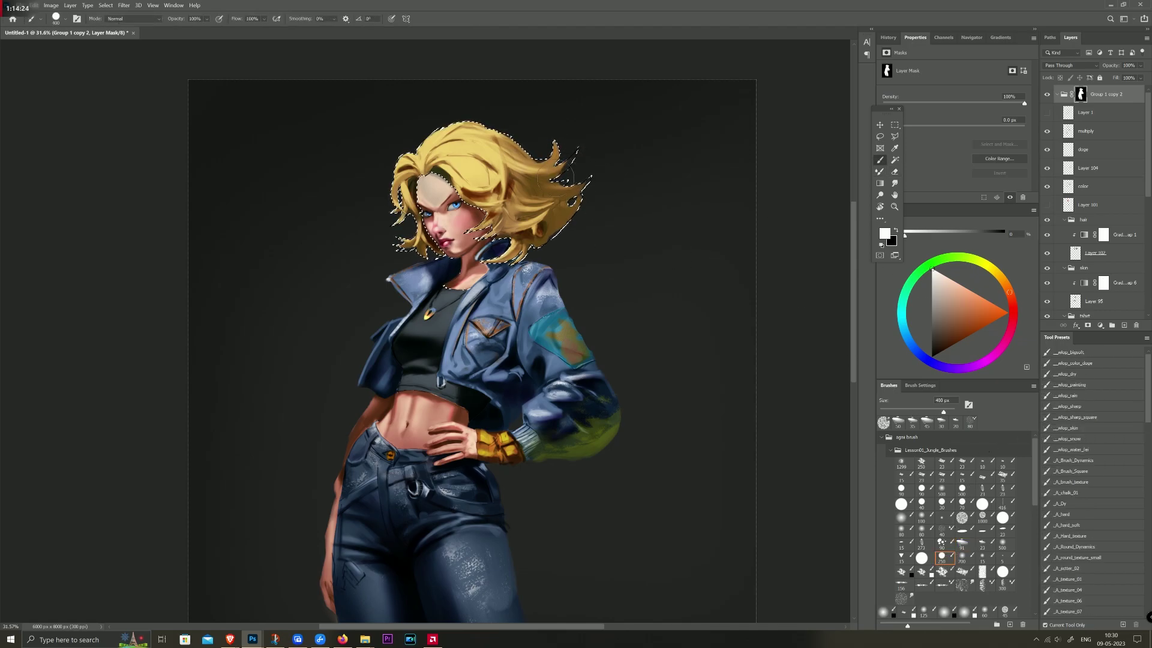
{"action": "left_click_drag", "start_coordinate": [566, 177], "coordinate": [607, 116]}
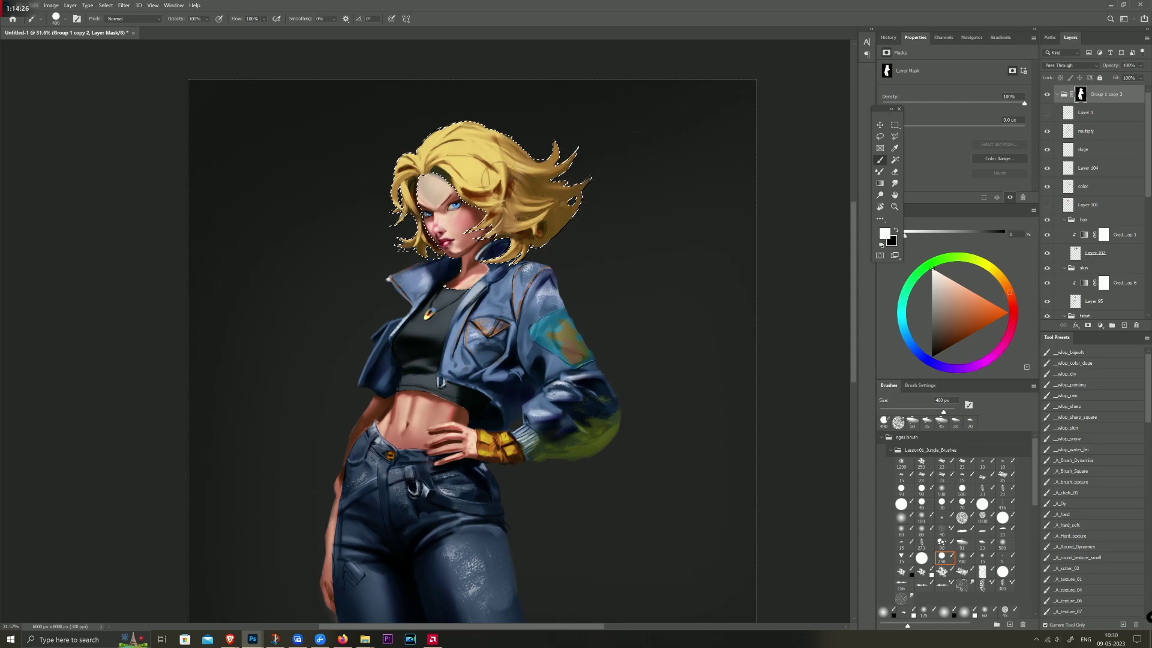
{"action": "left_click_drag", "start_coordinate": [412, 248], "coordinate": [408, 261]}
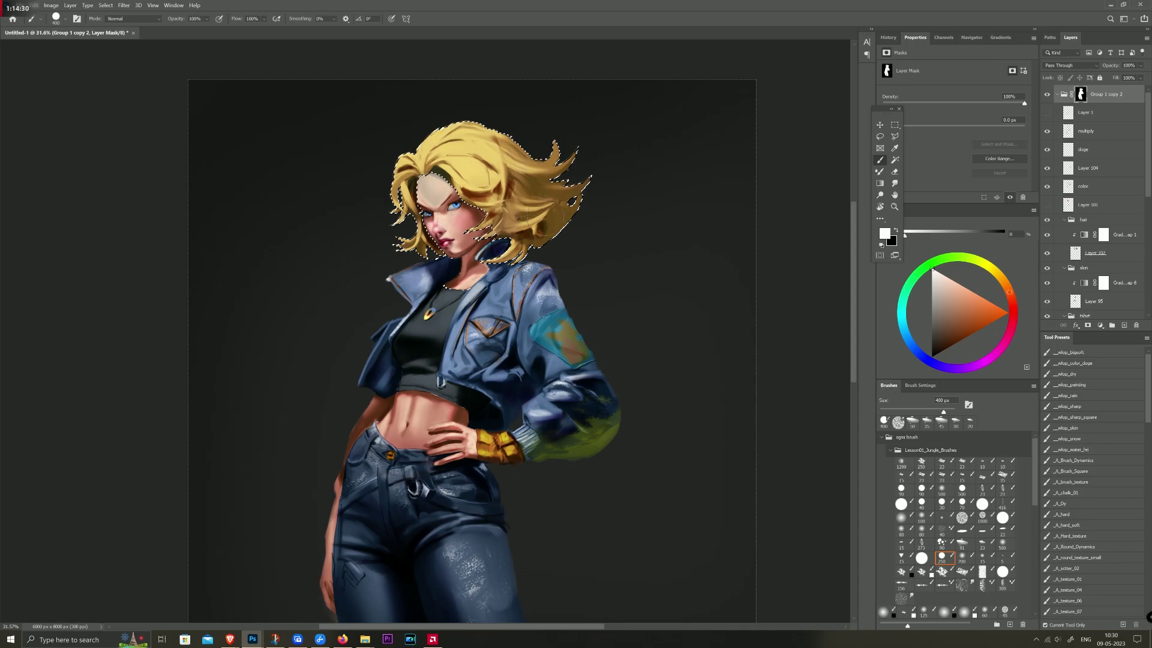
{"action": "left_click_drag", "start_coordinate": [538, 245], "coordinate": [514, 259]}
Step: Drop the hair selection and zoom around to review the restored strands
{"action": "key", "text": "ctrl+d"}
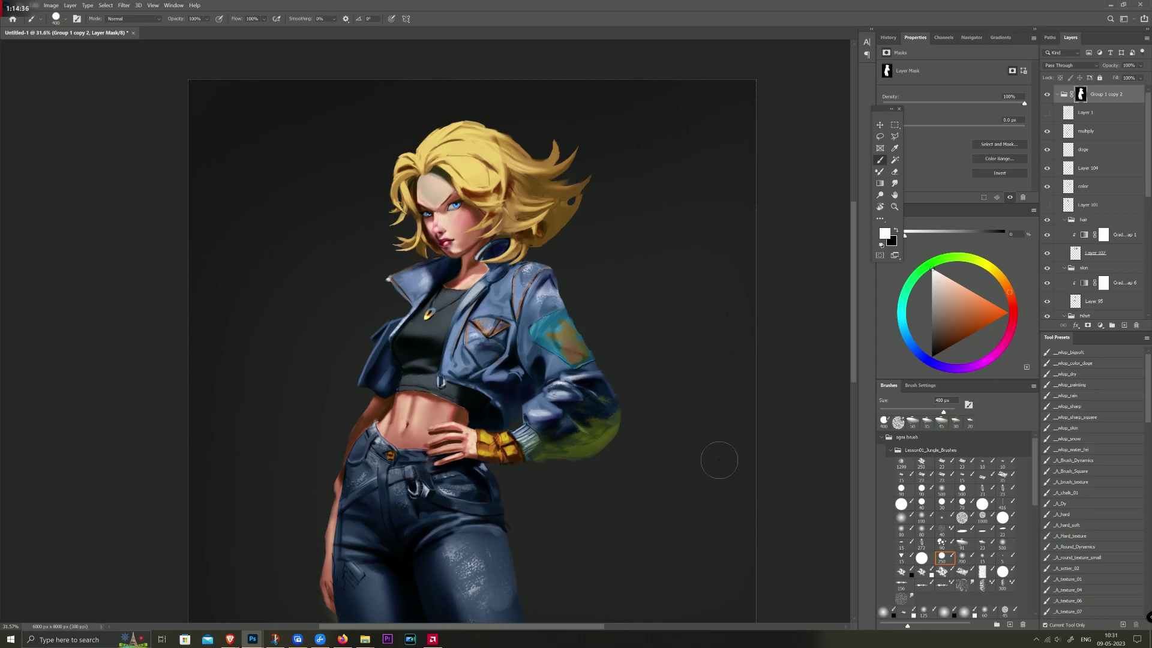
{"action": "scroll", "coordinate": [432, 138], "scroll_direction": "down", "scroll_amount": 2}
{"action": "scroll", "coordinate": [474, 162], "scroll_direction": "down", "scroll_amount": 1}
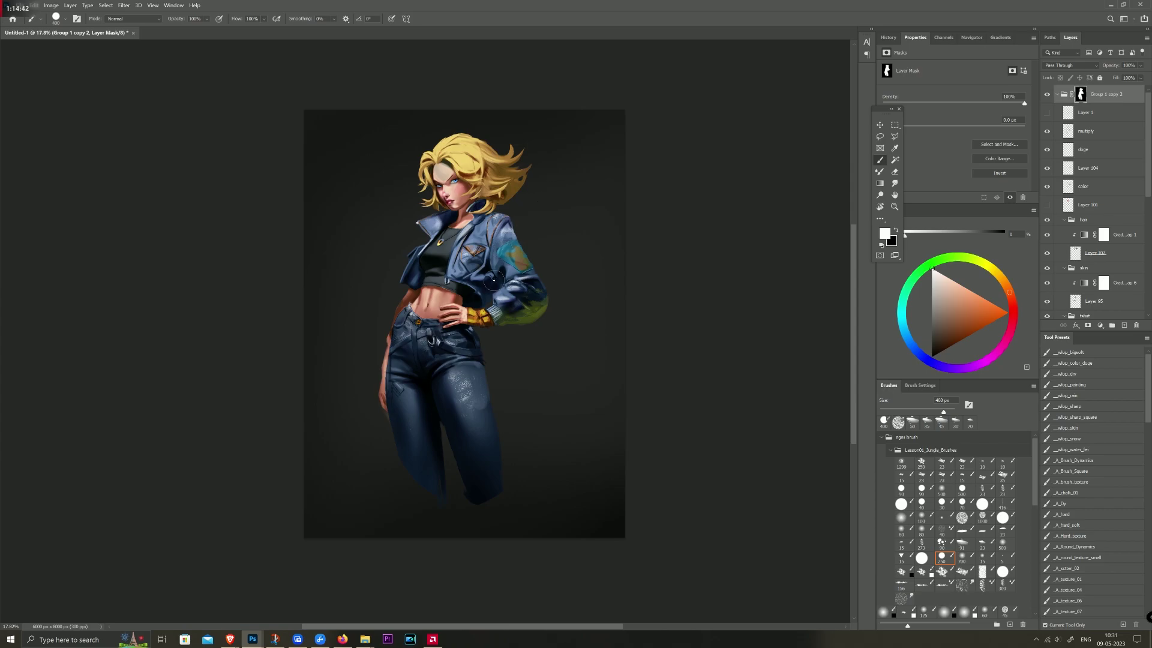
{"action": "scroll", "coordinate": [453, 298], "scroll_direction": "up", "scroll_amount": 3}
{"action": "scroll", "coordinate": [453, 298], "scroll_direction": "down", "scroll_amount": 2}
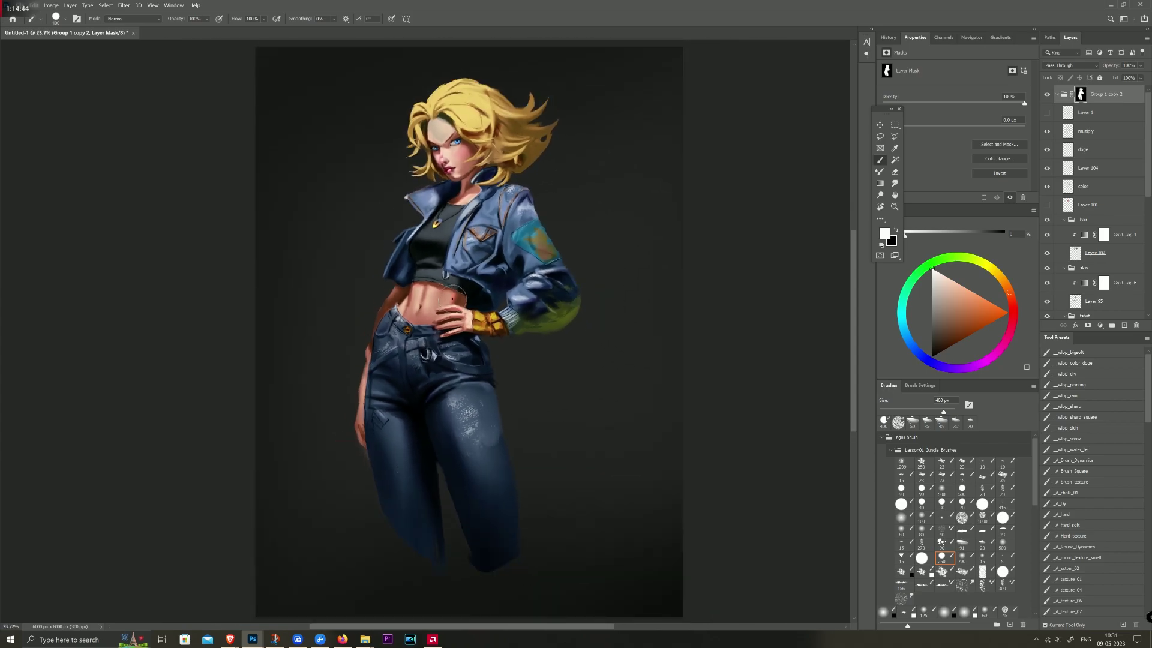
{"action": "scroll", "coordinate": [452, 298], "scroll_direction": "up", "scroll_amount": 1}
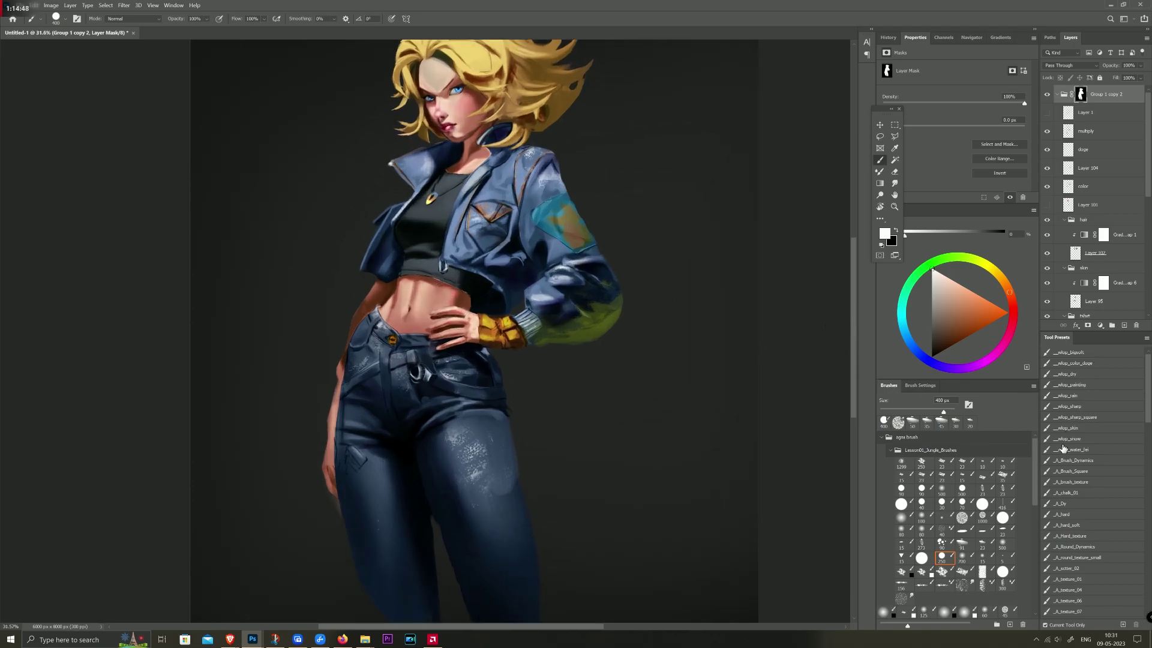
Step: Erase the doge layer's highlights on the jeans pocket with a 1600 px wlop_soft eraser
{"action": "key", "text": "e"}
{"action": "left_click", "coordinate": [1066, 374]}
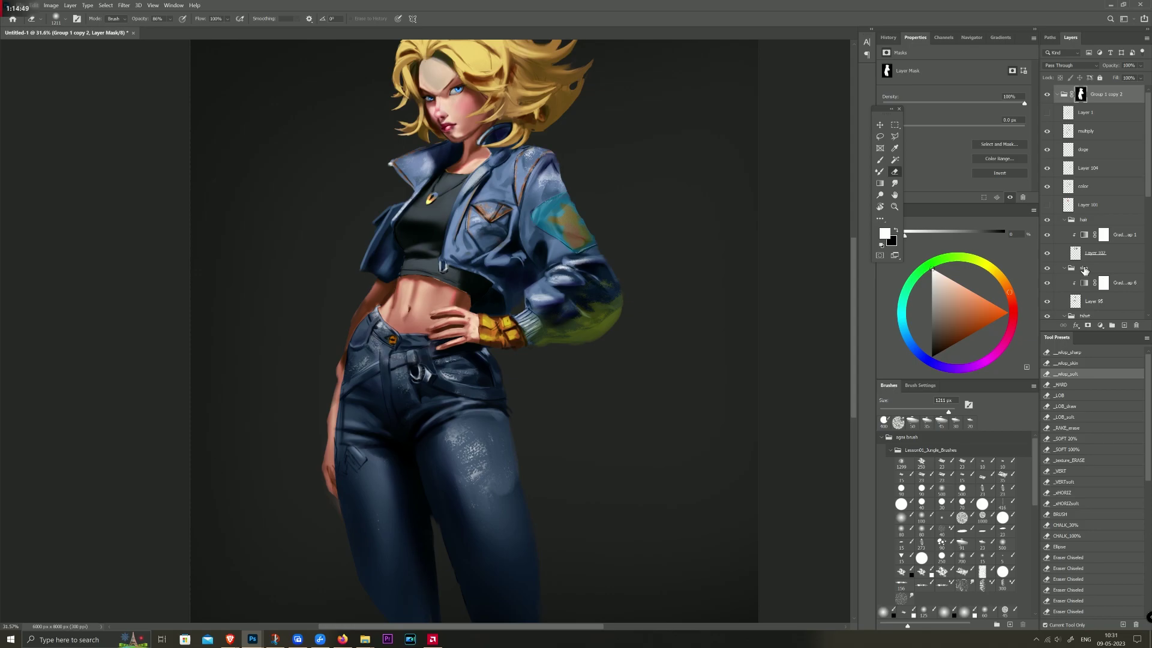
{"action": "left_click", "coordinate": [1106, 151]}
{"action": "key", "text": "bracketright"}
{"action": "key", "text": "bracketright"}
{"action": "key", "text": "bracketright"}
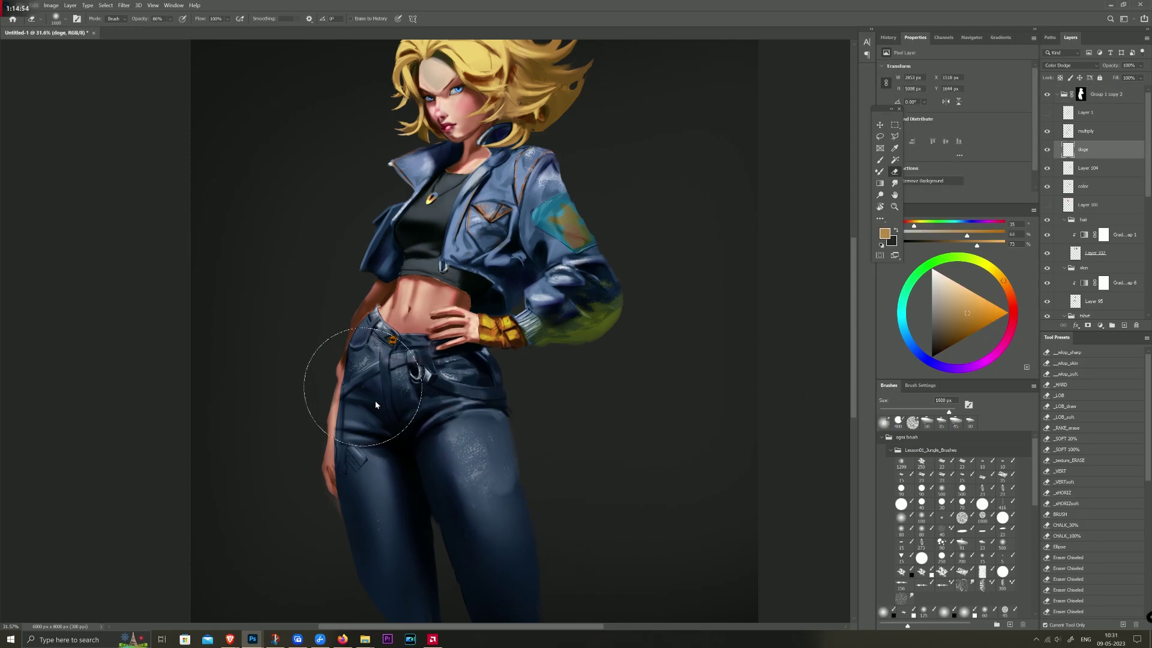
{"action": "mouse_move", "coordinate": [348, 377]}
{"action": "left_mouse_down"}
{"action": "mouse_move", "coordinate": [464, 391]}
{"action": "mouse_move", "coordinate": [401, 388]}
{"action": "left_mouse_up"}
Step: Fade the jacket shoulder highlights at 500 px and hide Layer 104 to compare
{"action": "key", "text": "bracketleft"}
{"action": "key", "text": "bracketleft"}
{"action": "key", "text": "bracketleft"}
{"action": "mouse_move", "coordinate": [551, 176]}
{"action": "left_mouse_down"}
{"action": "mouse_move", "coordinate": [519, 157]}
{"action": "mouse_move", "coordinate": [527, 220]}
{"action": "left_mouse_up"}
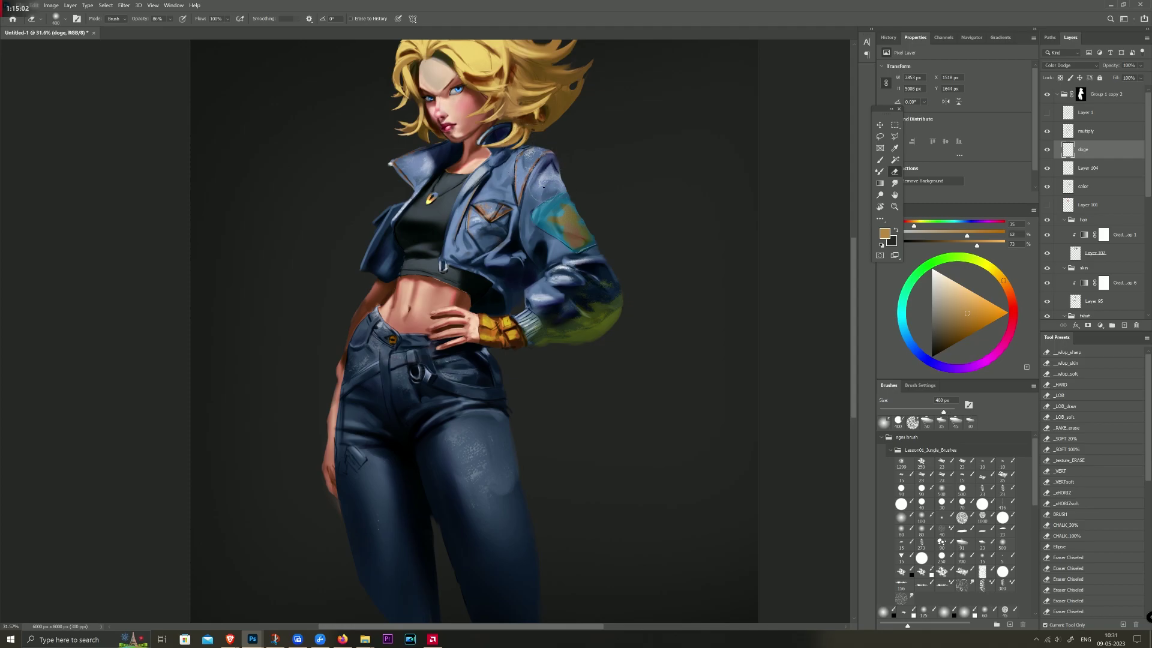
{"action": "scroll", "coordinate": [498, 256], "scroll_direction": "down", "scroll_amount": 5}
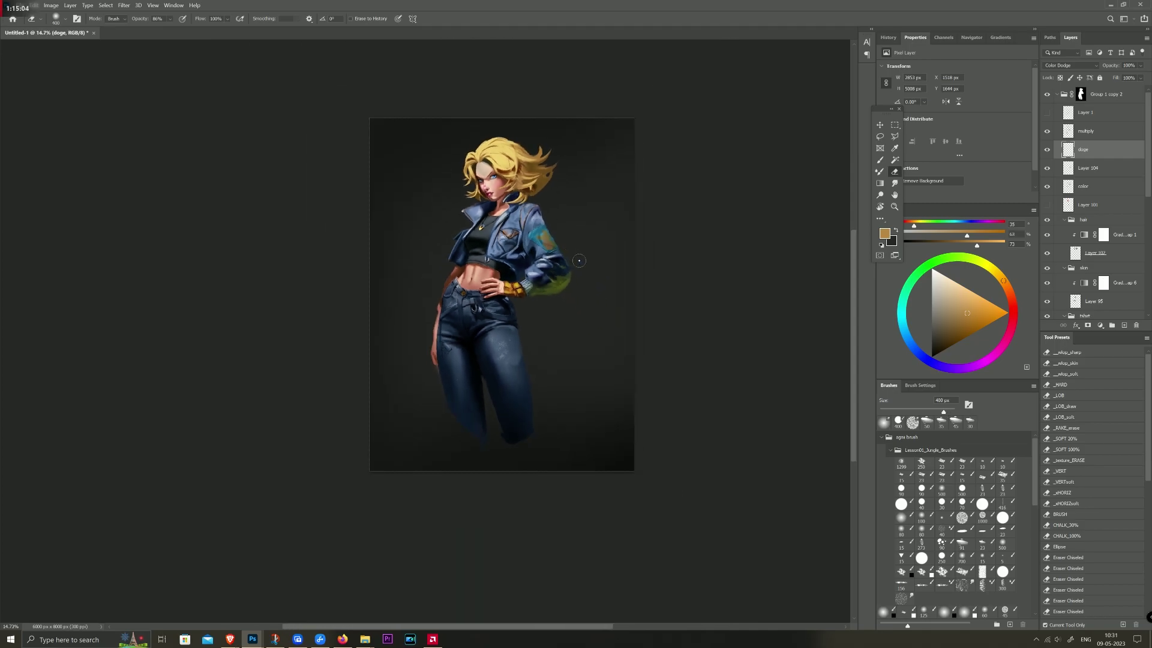
{"action": "scroll", "coordinate": [579, 260], "scroll_direction": "up", "scroll_amount": 3}
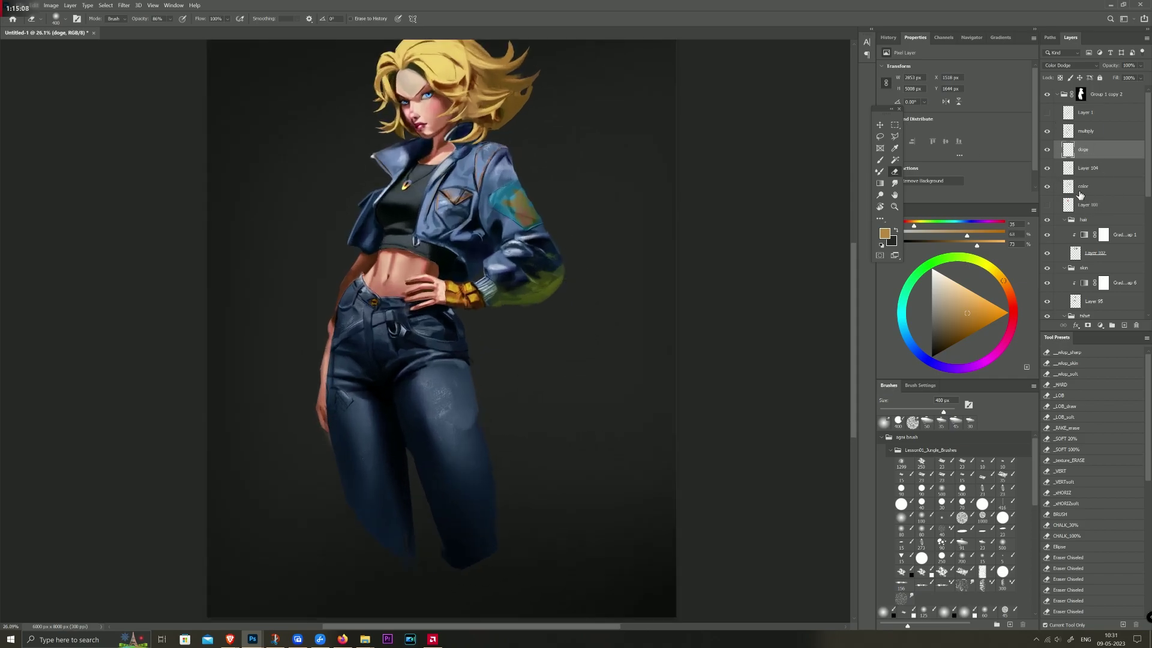
{"action": "left_click", "coordinate": [1047, 171]}
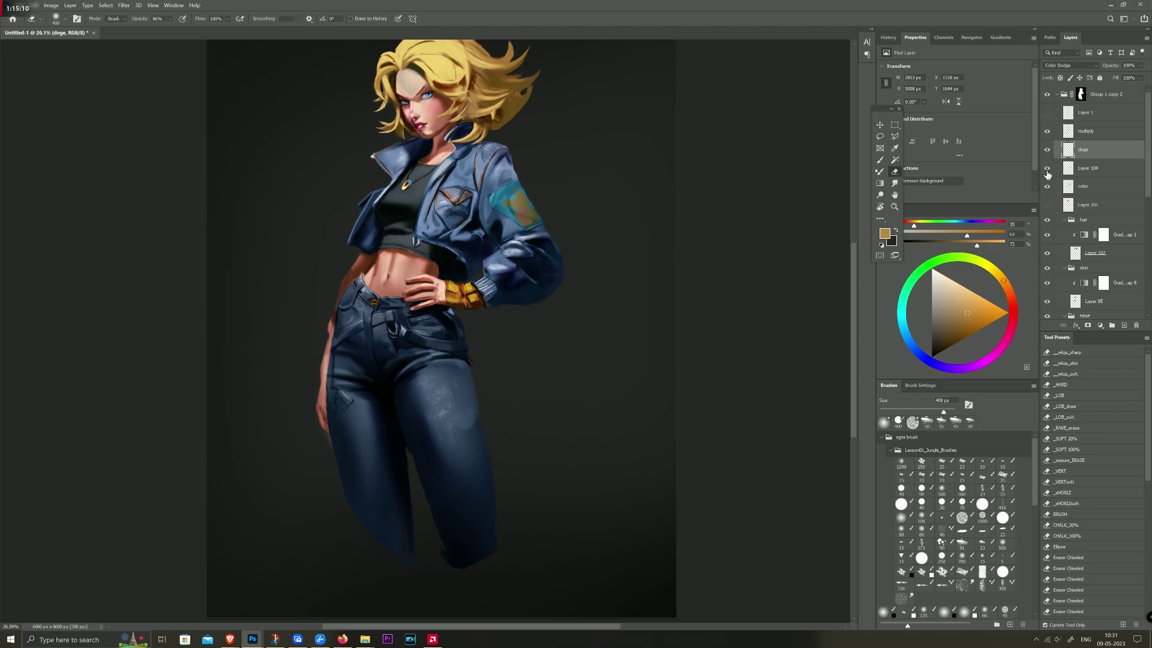
Step: Show Layer 104, rename it as the hard-light layer, and erase green glaze near the cuff
{"action": "left_click", "coordinate": [1083, 168]}
{"action": "double_click", "coordinate": [1087, 168]}
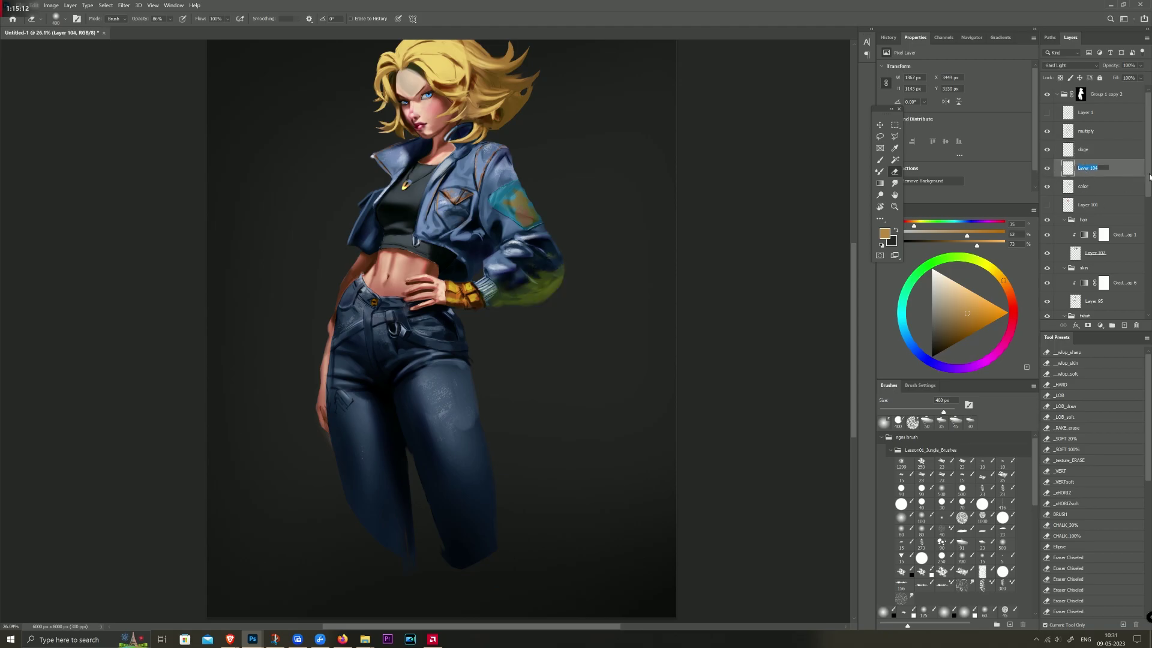
{"action": "type", "text": "af"}
{"action": "type", "text": "ght"}
{"action": "key", "text": "Return"}
{"action": "key", "text": "bracketright"}
{"action": "key", "text": "bracketright"}
{"action": "left_click_drag", "start_coordinate": [531, 289], "coordinate": [528, 256]}
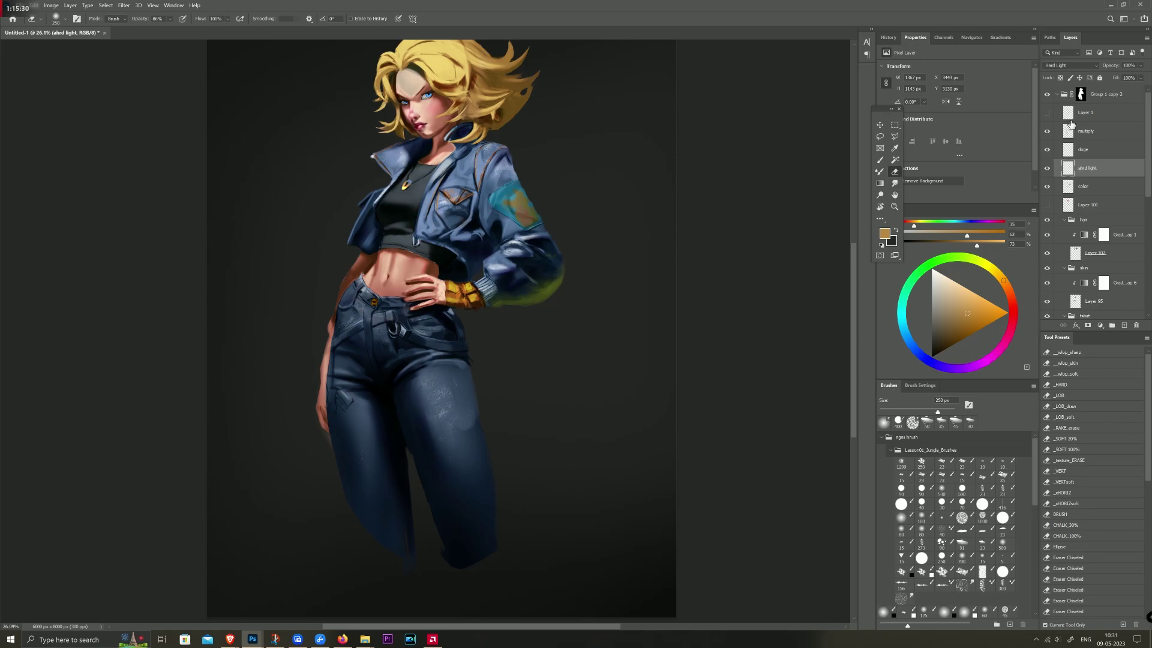
Step: Raise the hard-light layer's saturation to +30 with Hue/Saturation
{"action": "key", "text": "ctrl+u"}
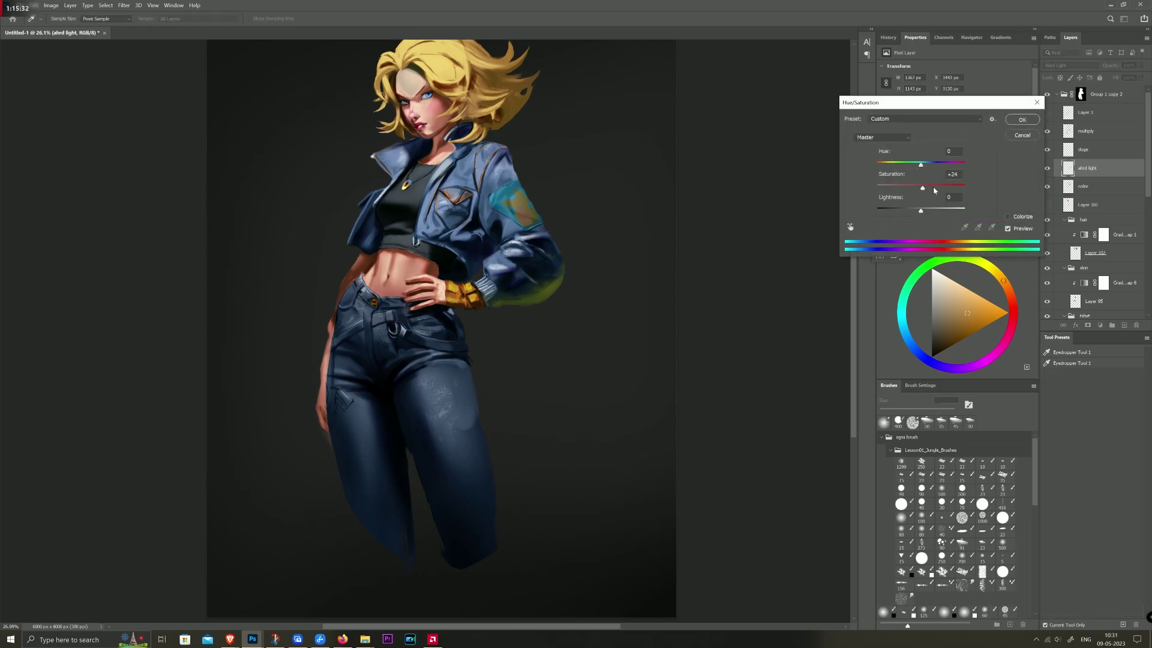
{"action": "left_click_drag", "start_coordinate": [933, 187], "coordinate": [936, 190]}
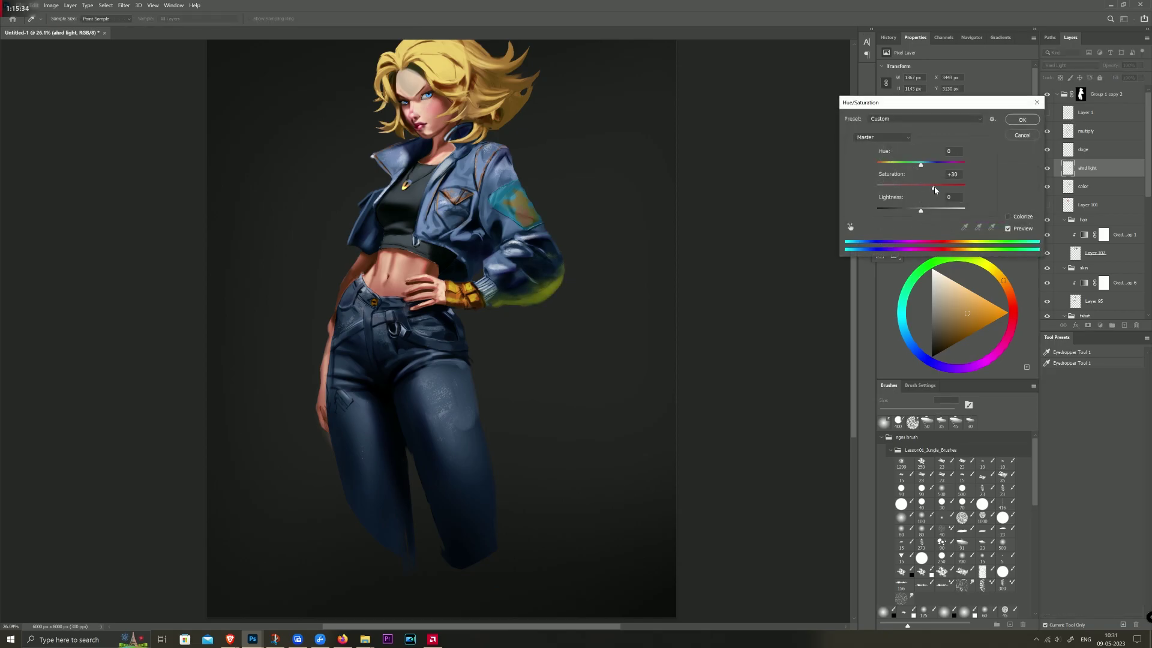
{"action": "left_click", "coordinate": [1021, 120]}
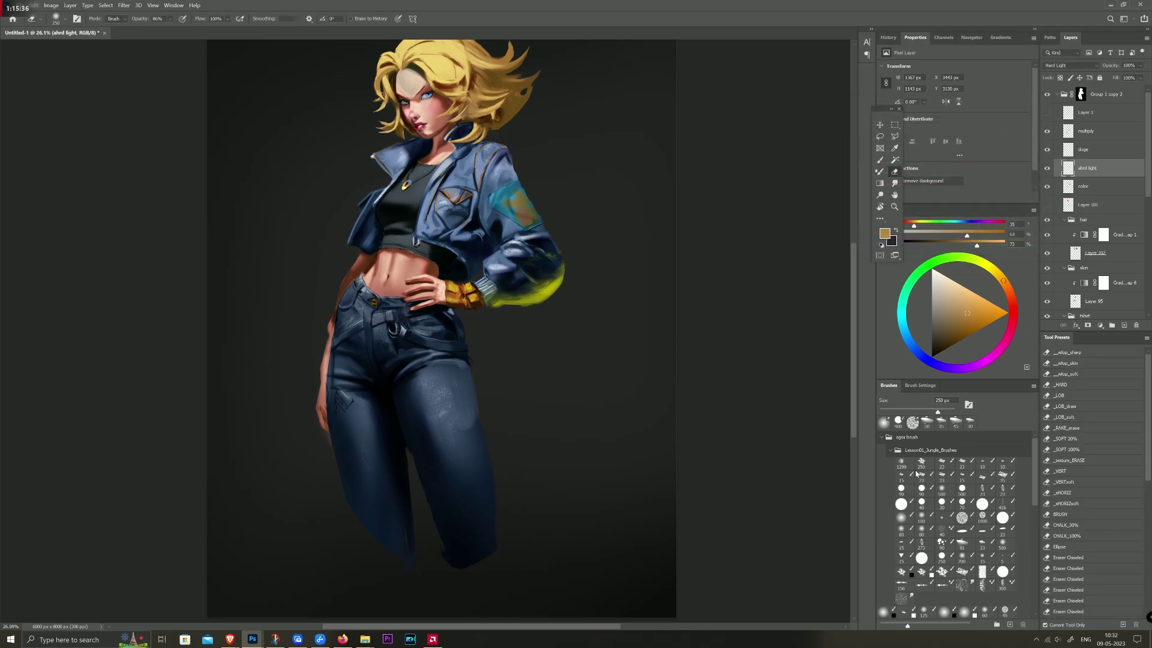
Step: Erase some glow beside the yellow cuff with the 100 px _wlop_skin eraser
{"action": "key", "text": "e"}
{"action": "double_click", "coordinate": [1084, 373]}
{"action": "left_click", "coordinate": [1084, 363]}
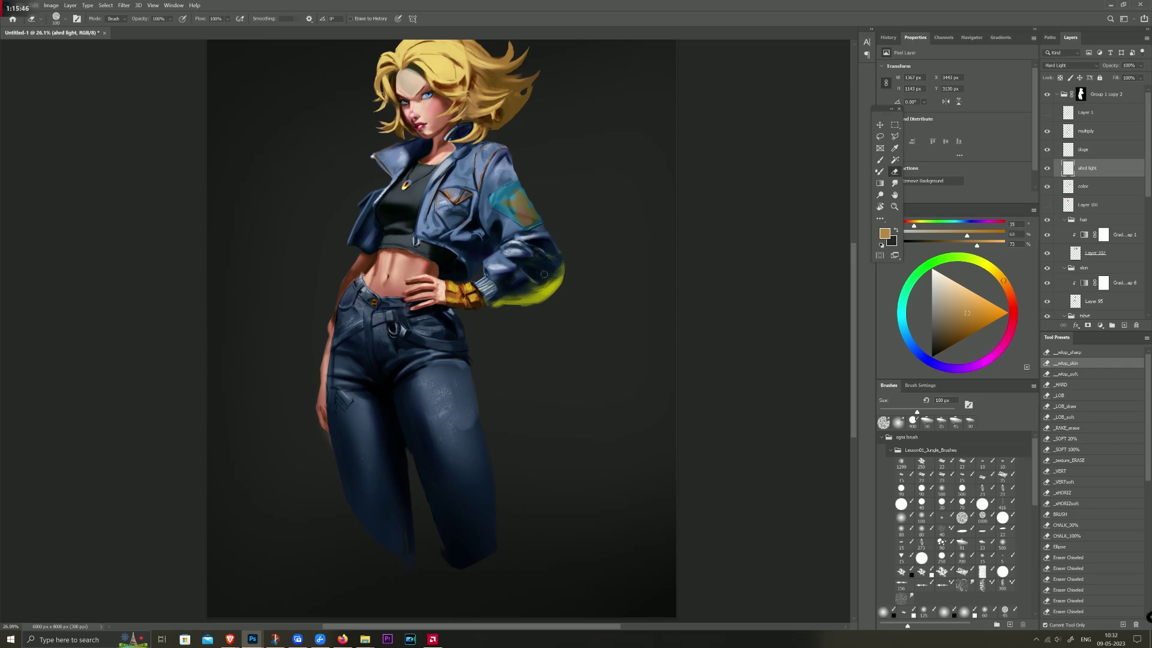
{"action": "mouse_move", "coordinate": [523, 281]}
{"action": "left_mouse_down"}
{"action": "mouse_move", "coordinate": [532, 276]}
{"action": "mouse_move", "coordinate": [499, 298]}
{"action": "left_mouse_up"}
{"action": "scroll", "coordinate": [520, 316], "scroll_direction": "down", "scroll_amount": 3}
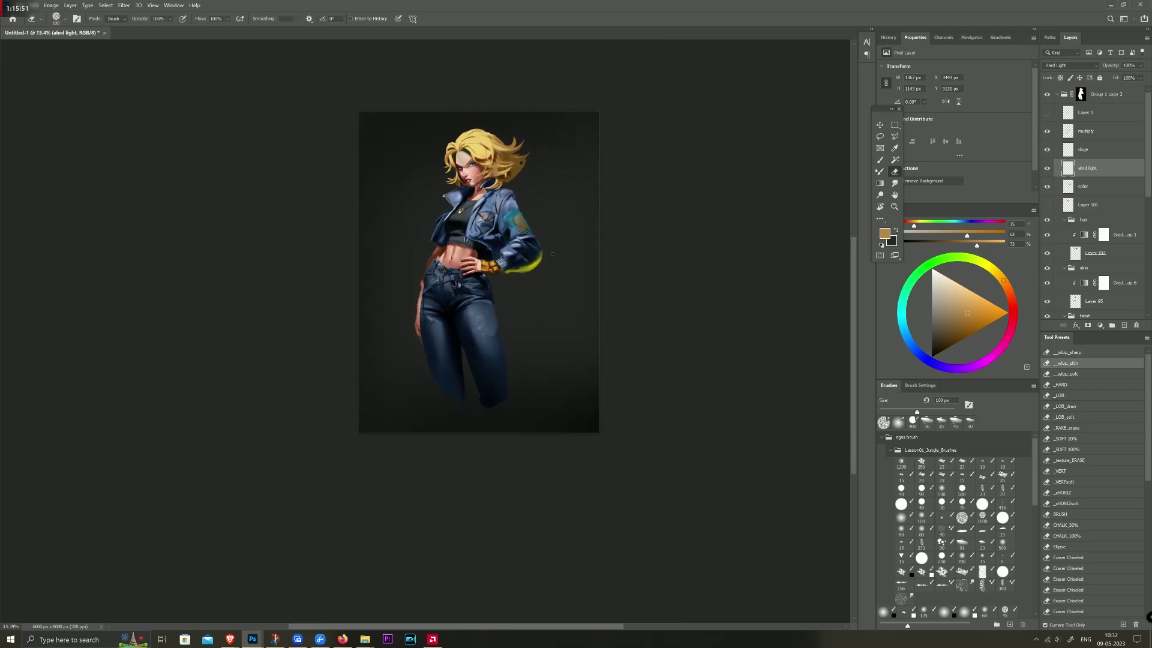
{"action": "scroll", "coordinate": [503, 216], "scroll_direction": "up", "scroll_amount": 2}
{"action": "scroll", "coordinate": [503, 216], "scroll_direction": "up", "scroll_amount": 1}
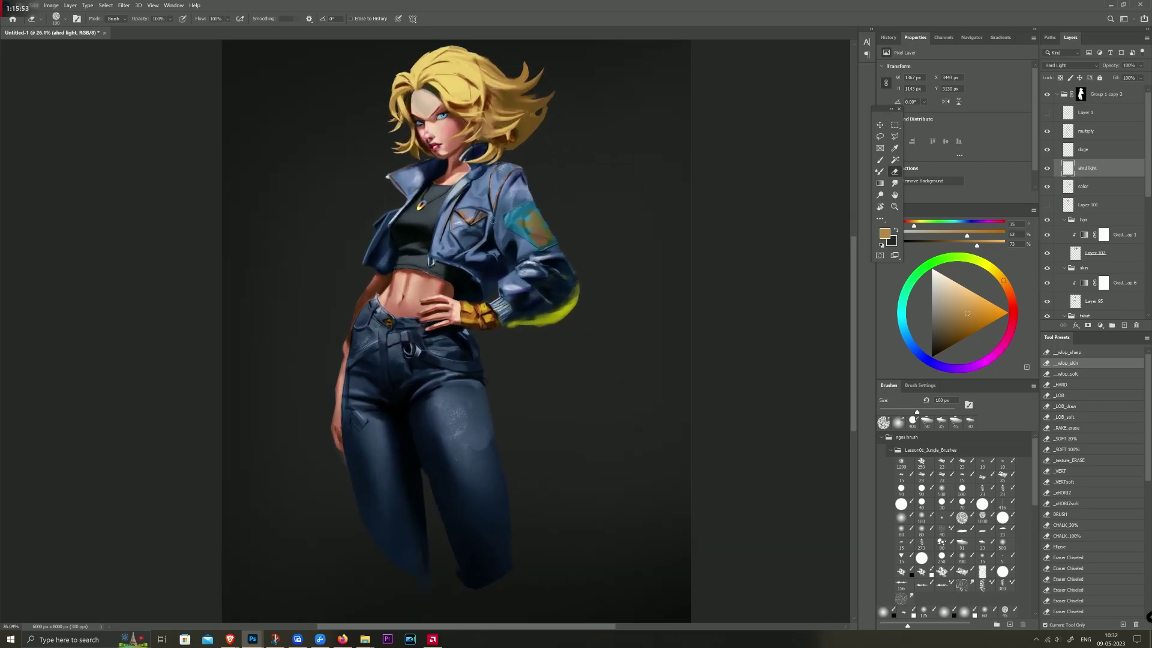
Step: Try an orange dab and an olive-yellow stroke on the sleeve, undoing both
{"action": "key", "text": "b"}
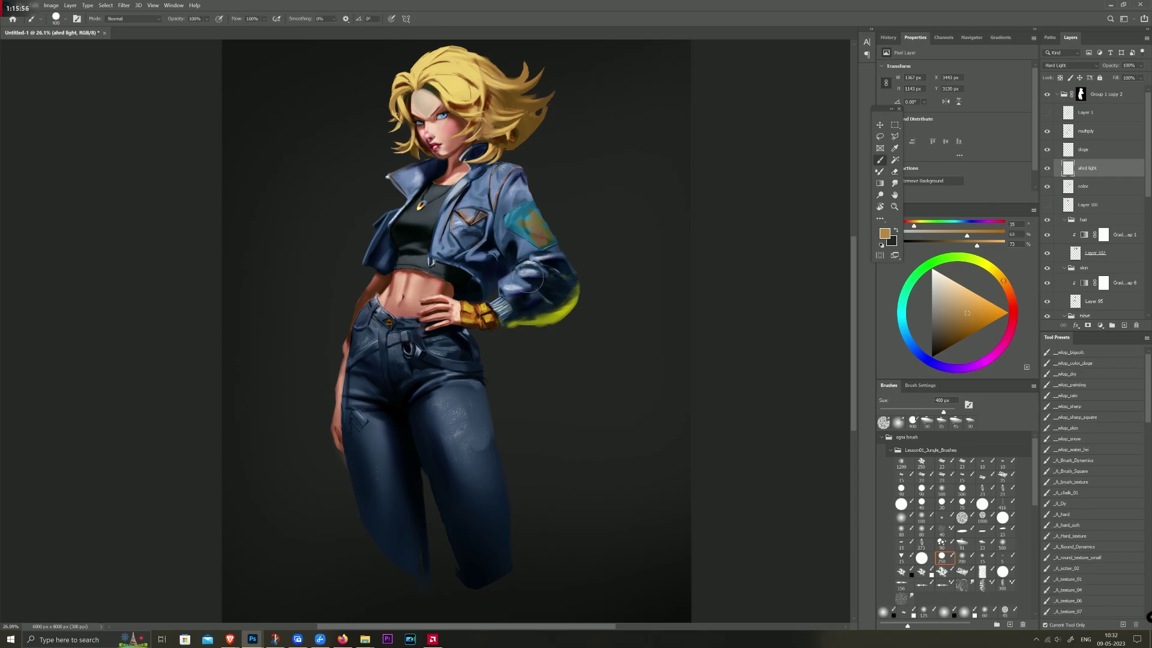
{"action": "key", "text": "bracketleft"}
{"action": "key", "text": "bracketleft"}
{"action": "left_click", "coordinate": [492, 292]}
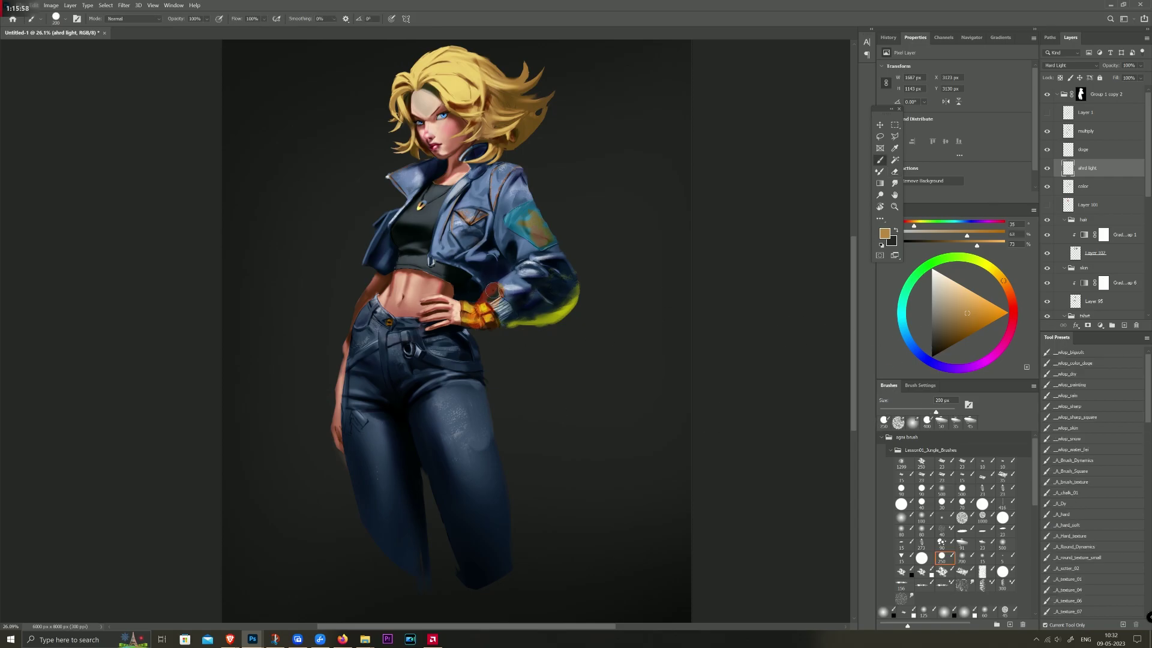
{"action": "key", "text": "ctrl+z"}
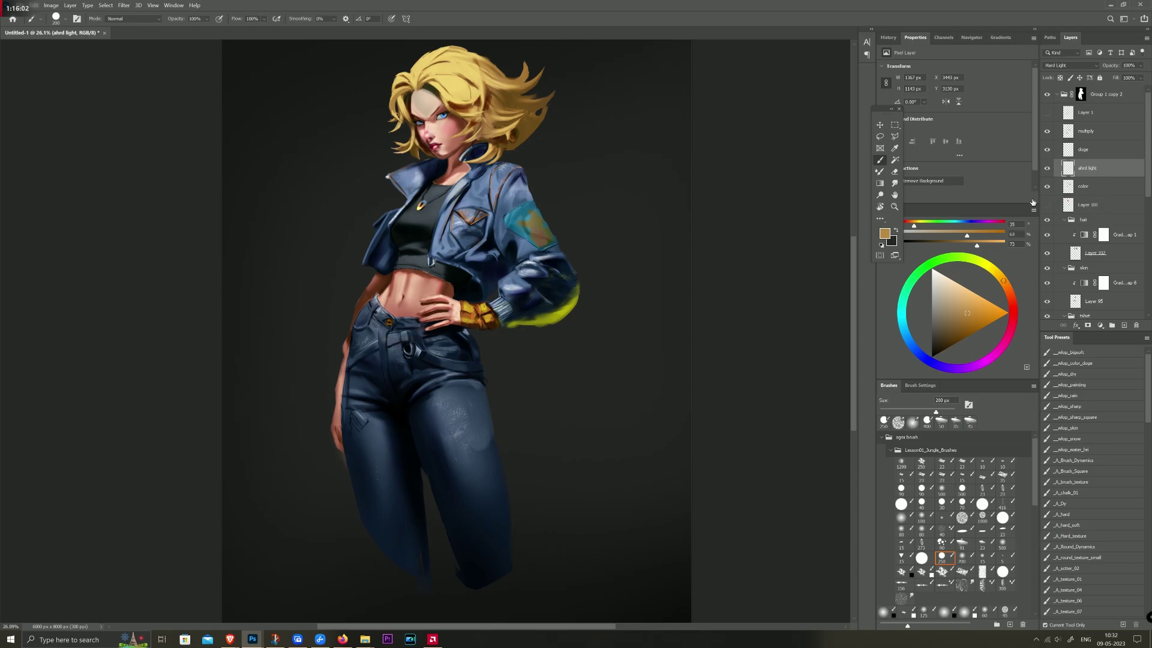
{"action": "left_click", "coordinate": [564, 312], "text": "alt"}
{"action": "key", "text": "bracketleft"}
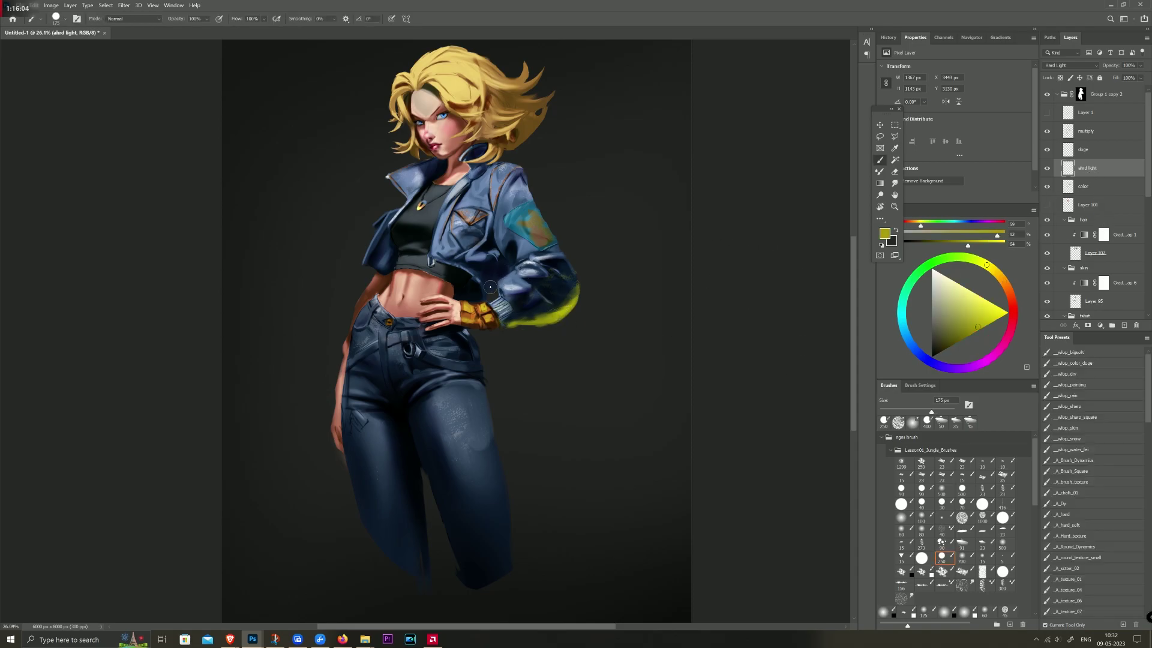
{"action": "left_click_drag", "start_coordinate": [490, 287], "coordinate": [486, 295]}
{"action": "key", "text": "bracketleft"}
{"action": "key", "text": "bracketleft"}
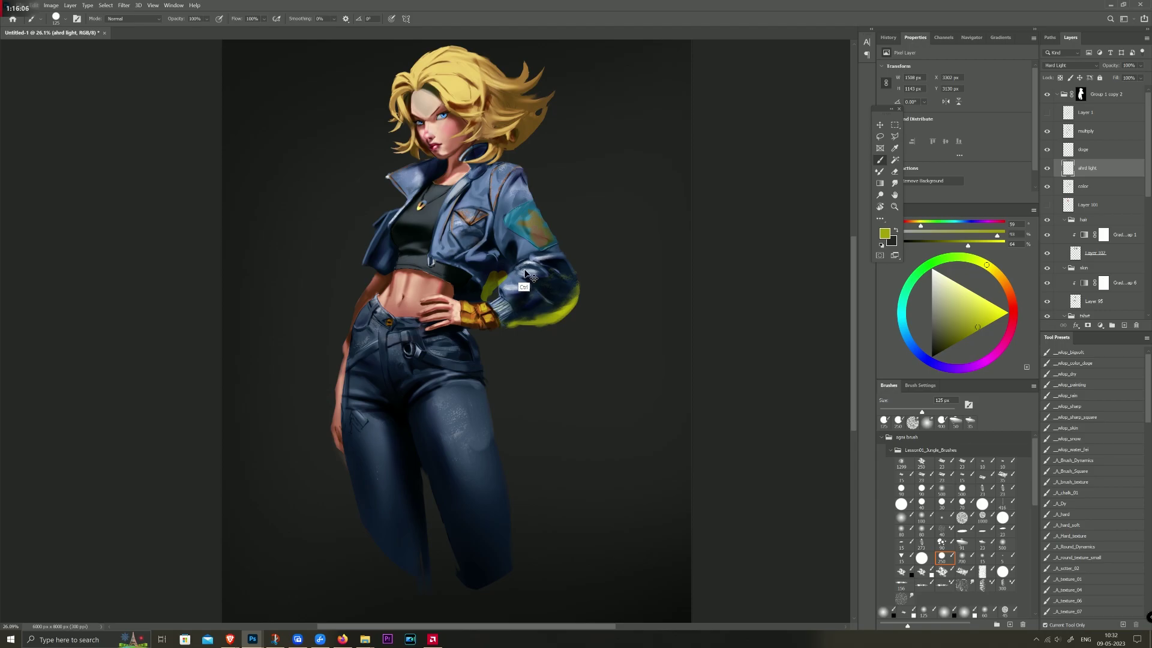
{"action": "key", "text": "ctrl+z"}
Step: Choose the _wlop_skin brush at 125 px and make the multiply layer active
{"action": "left_click", "coordinate": [1084, 426]}
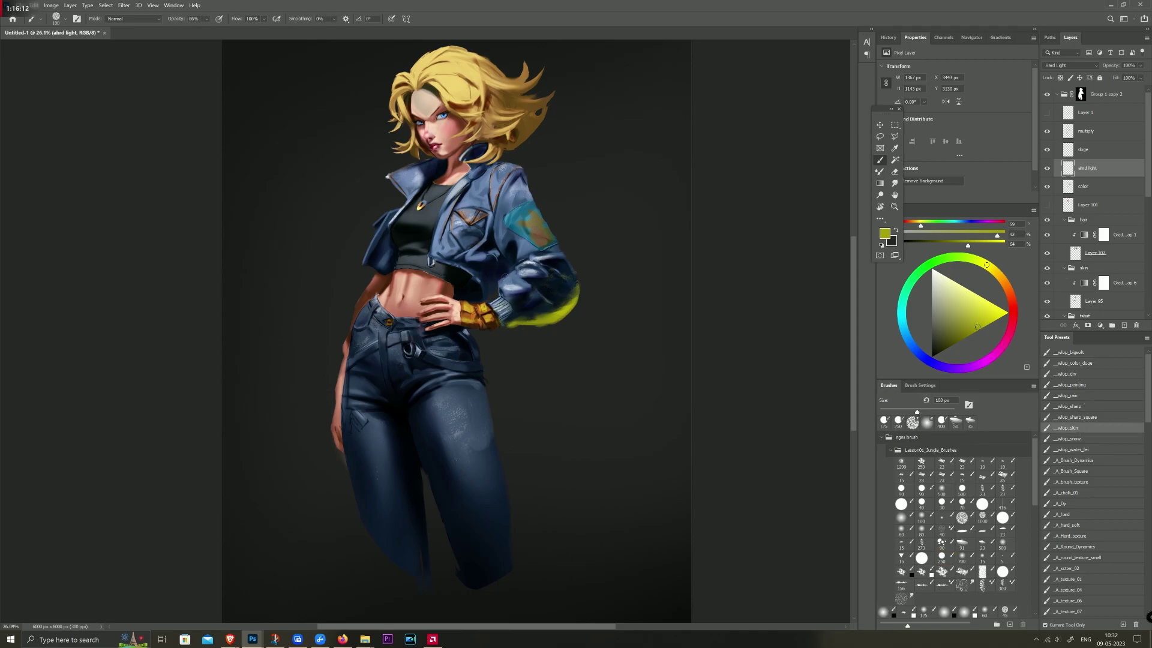
{"action": "key", "text": "bracketright"}
{"action": "key", "text": "alt+bracketright"}
{"action": "key", "text": "alt+bracketright"}
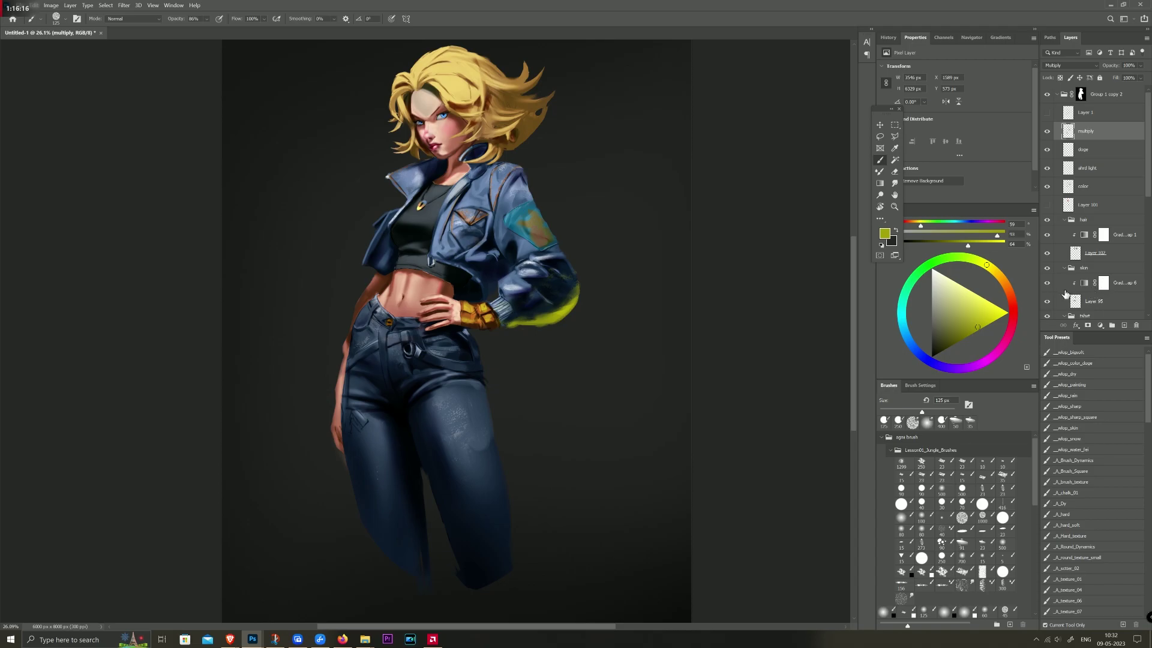
{"action": "scroll", "coordinate": [1085, 234], "scroll_direction": "down", "scroll_amount": 3}
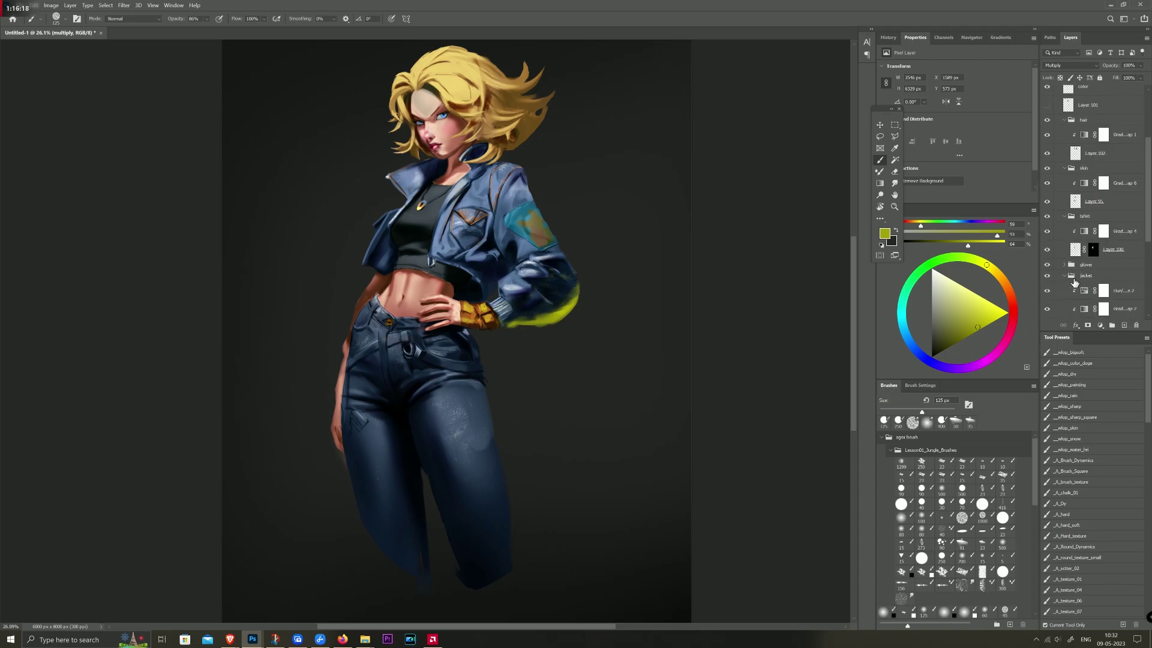
{"action": "scroll", "coordinate": [1136, 228], "scroll_direction": "down", "scroll_amount": 2}
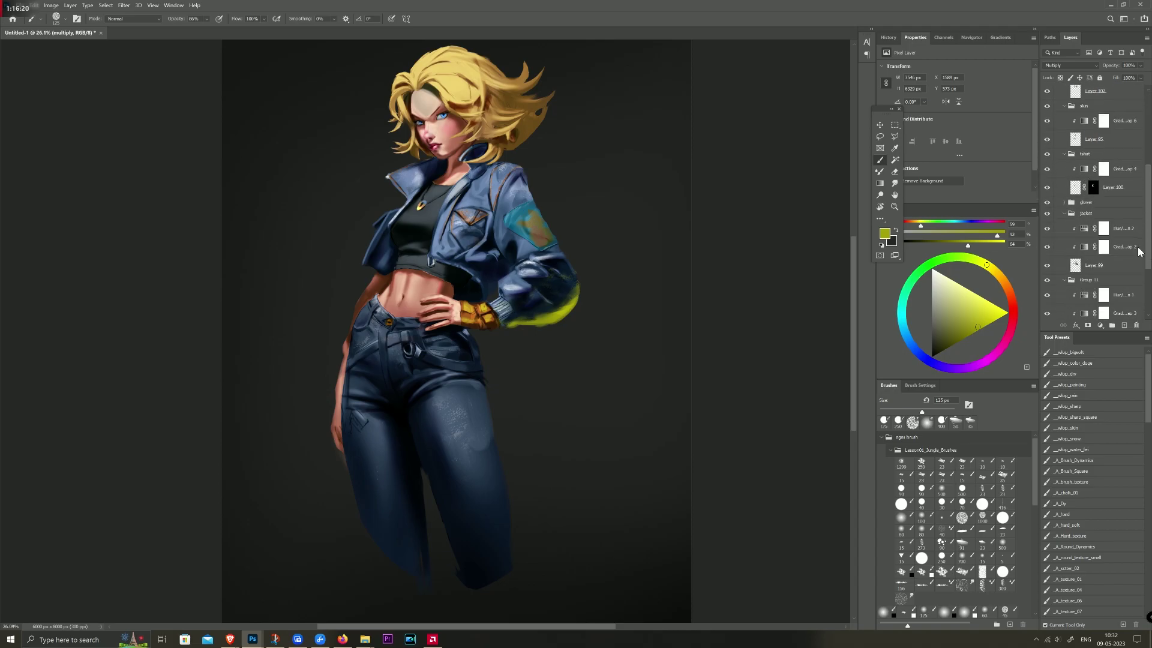
{"action": "left_click", "coordinate": [1102, 216]}
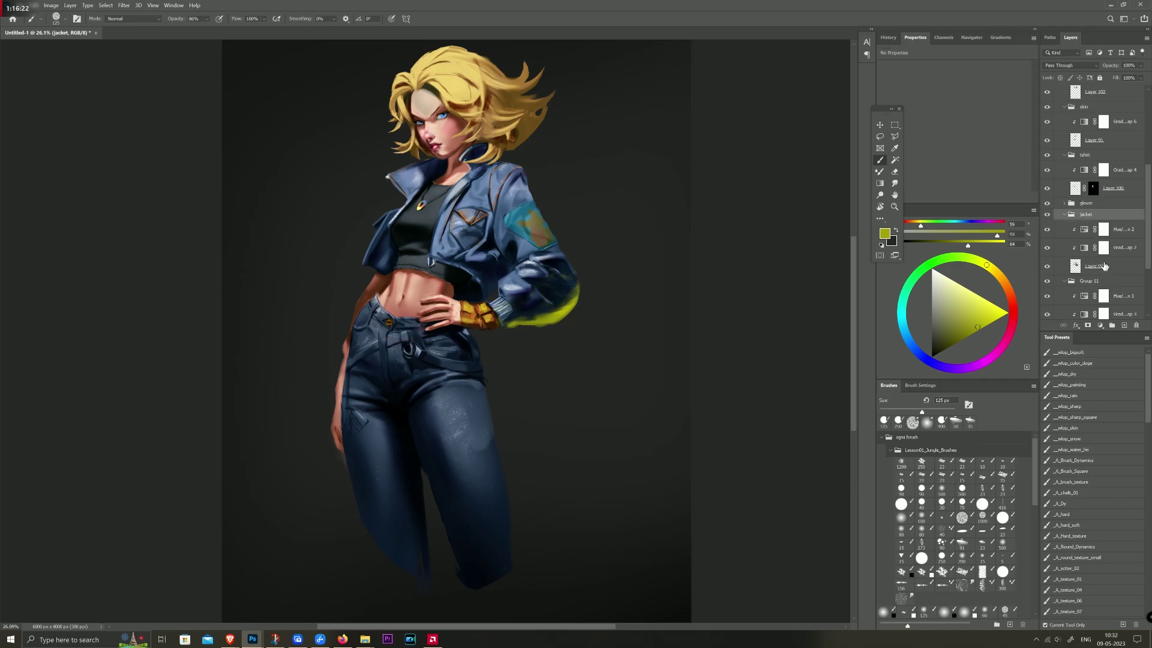
{"action": "left_click", "coordinate": [1075, 268]}
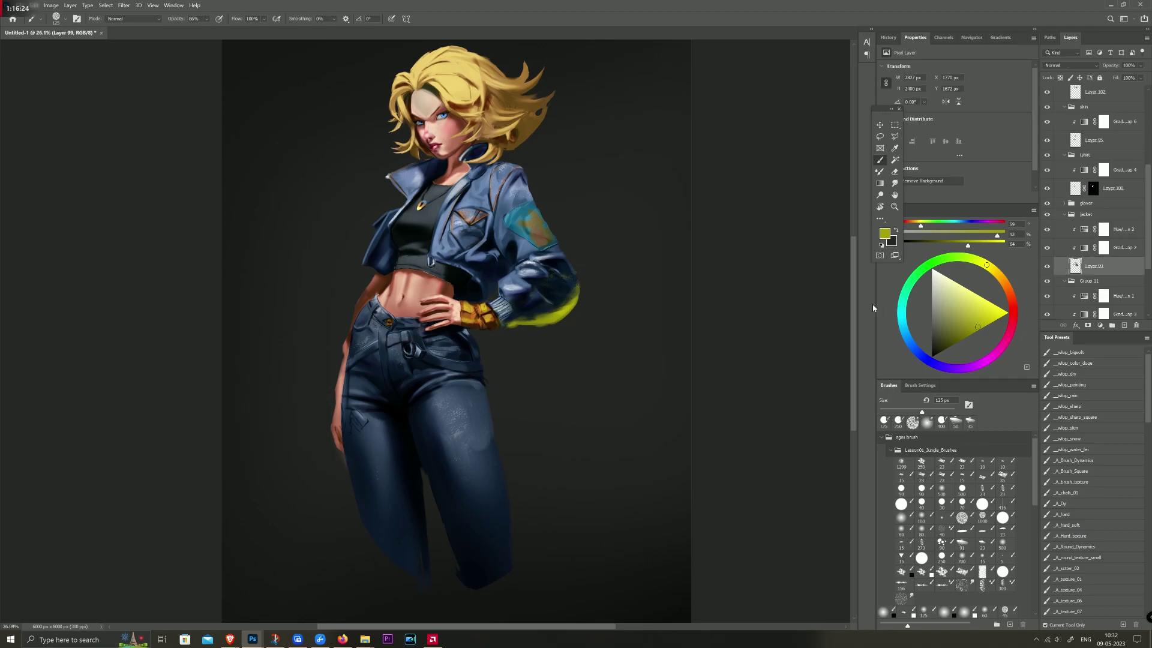
{"action": "left_click", "coordinate": [1075, 267], "text": "ctrl"}
{"action": "key", "text": "bracketright"}
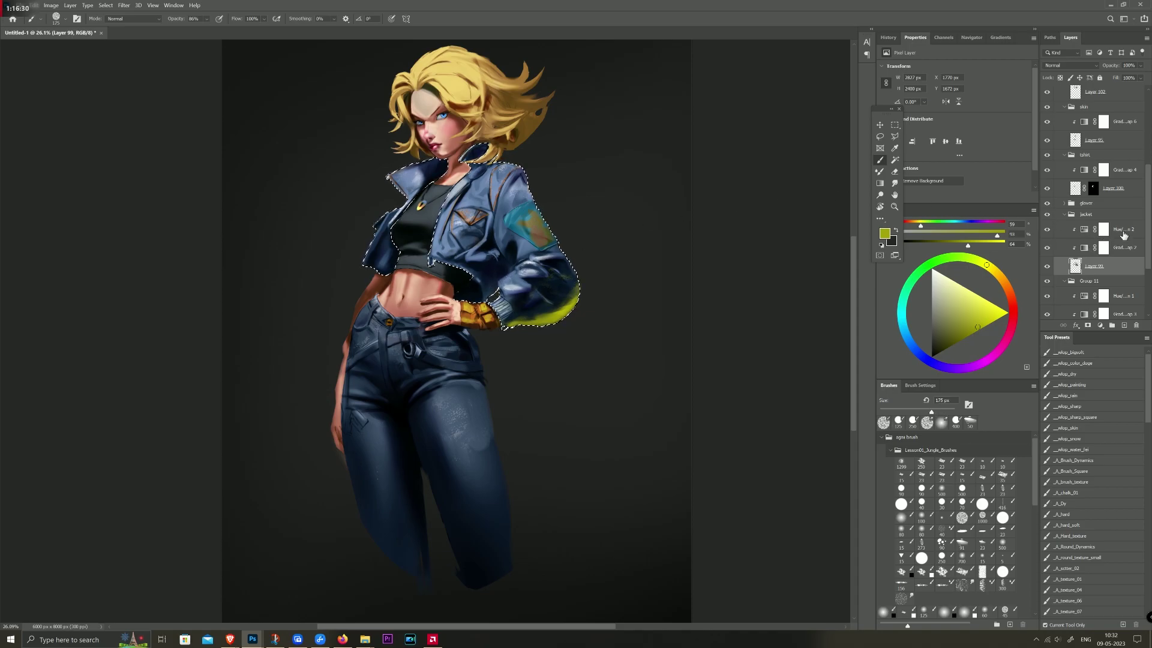
{"action": "scroll", "coordinate": [1128, 210], "scroll_direction": "up", "scroll_amount": 5}
{"action": "left_click", "coordinate": [1094, 147]}
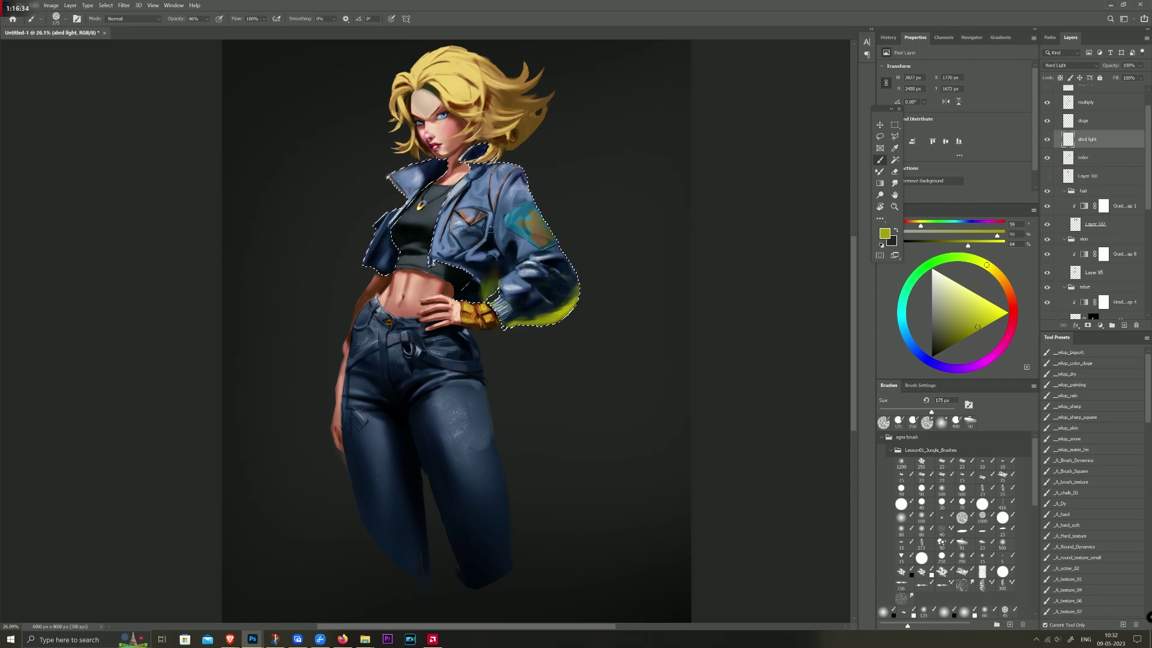
{"action": "key", "text": "e"}
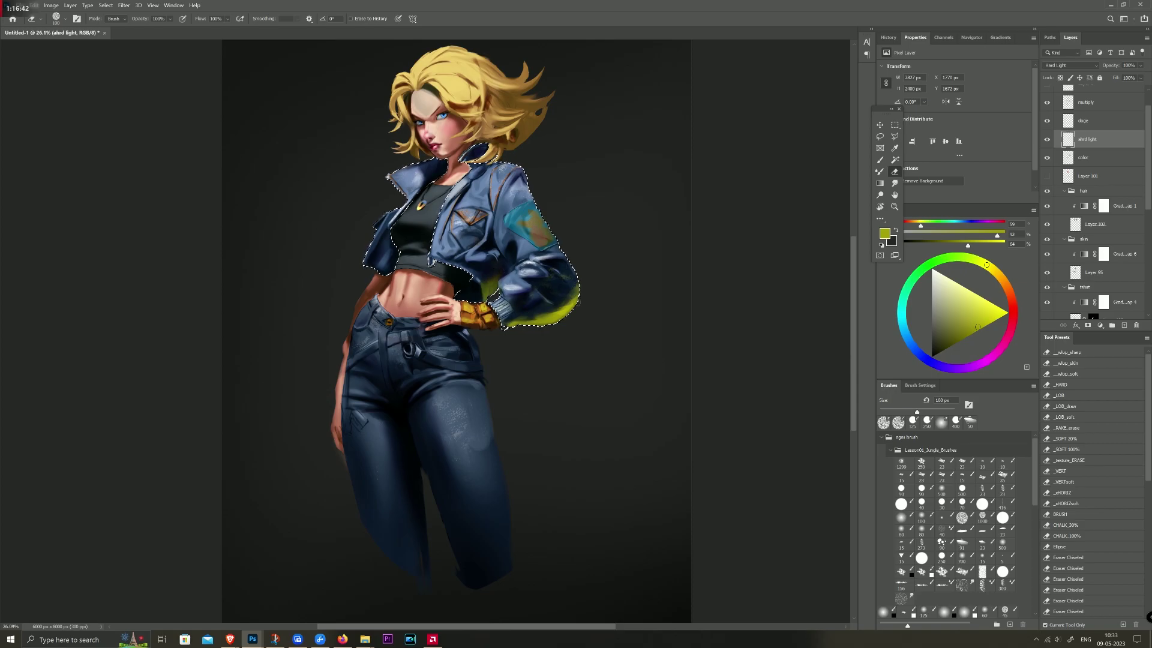
{"action": "key", "text": "b"}
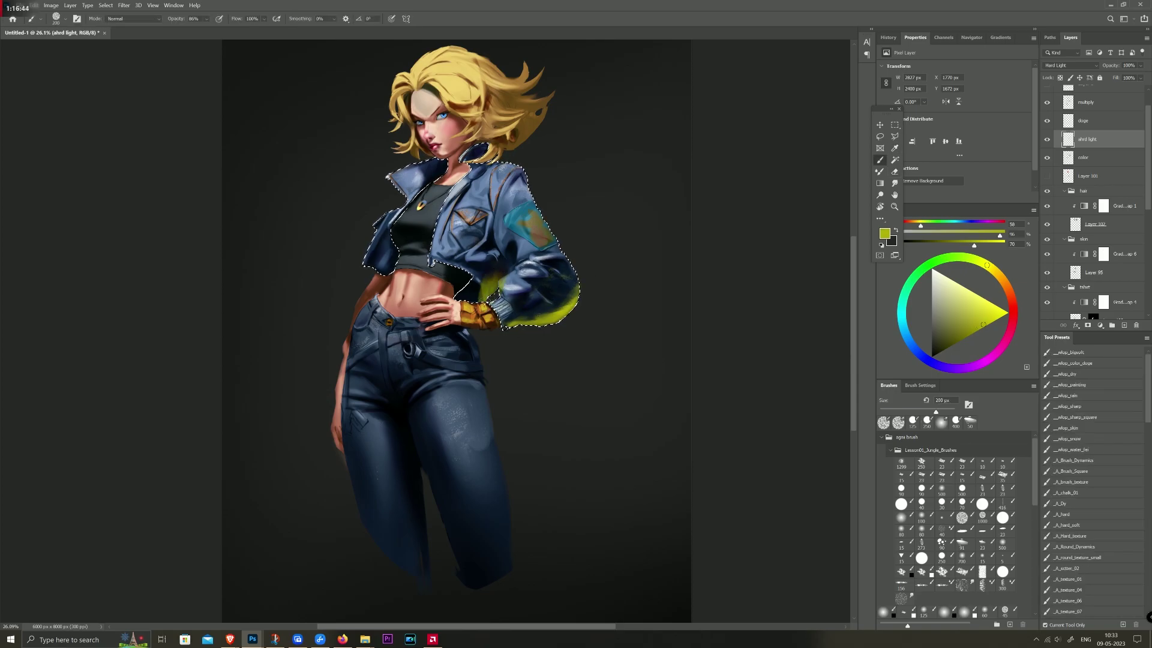
{"action": "key", "text": "e"}
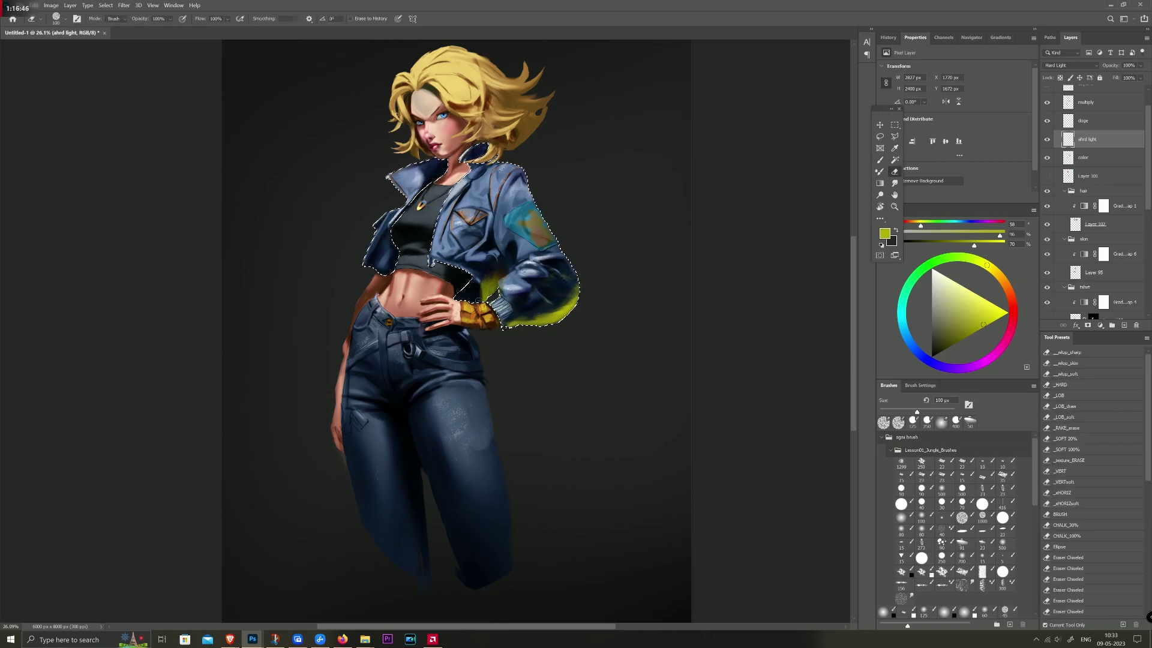
{"action": "key", "text": "bracketright"}
{"action": "key", "text": "bracketright"}
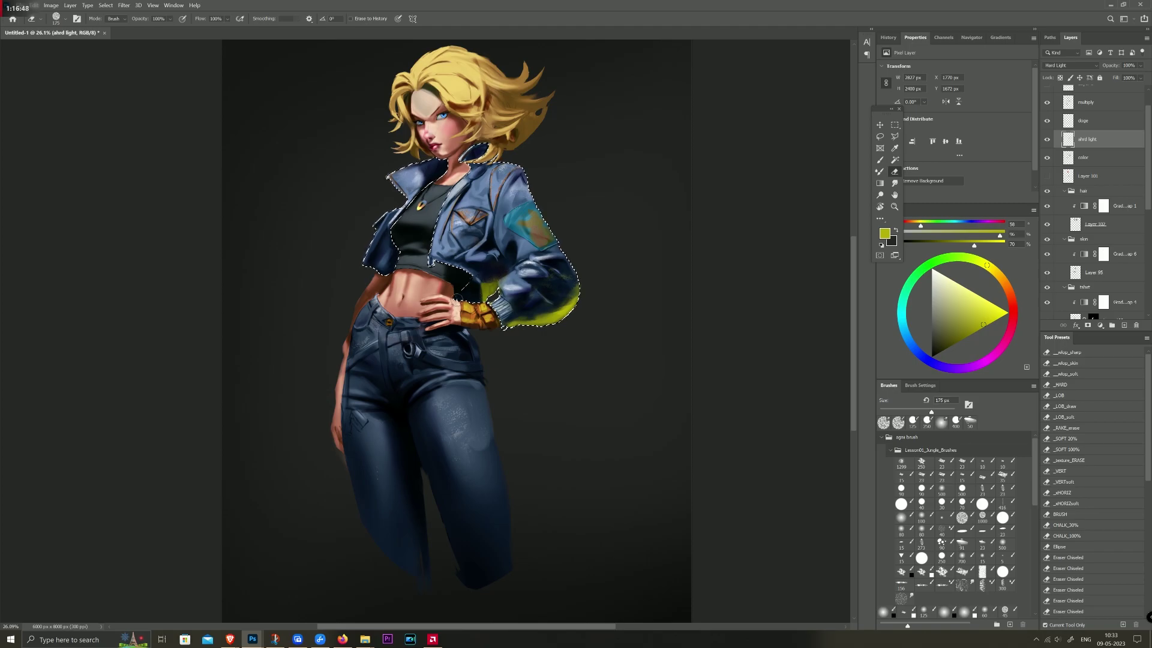
{"action": "key", "text": "bracketright"}
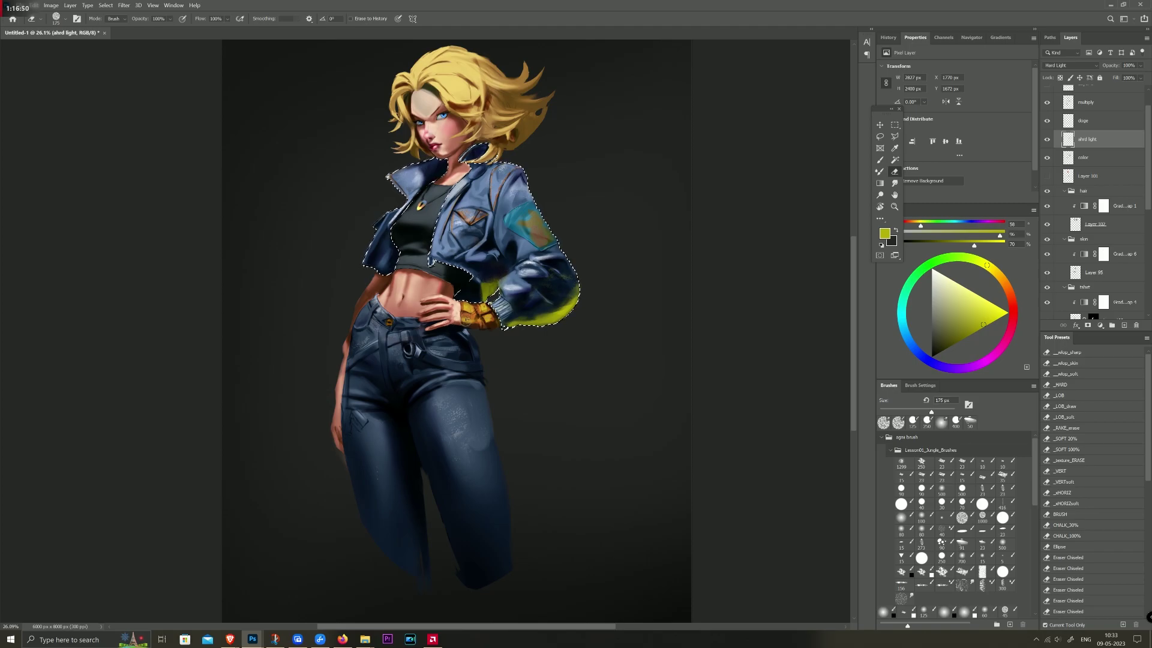
{"action": "scroll", "coordinate": [465, 229], "scroll_direction": "down", "scroll_amount": 2}
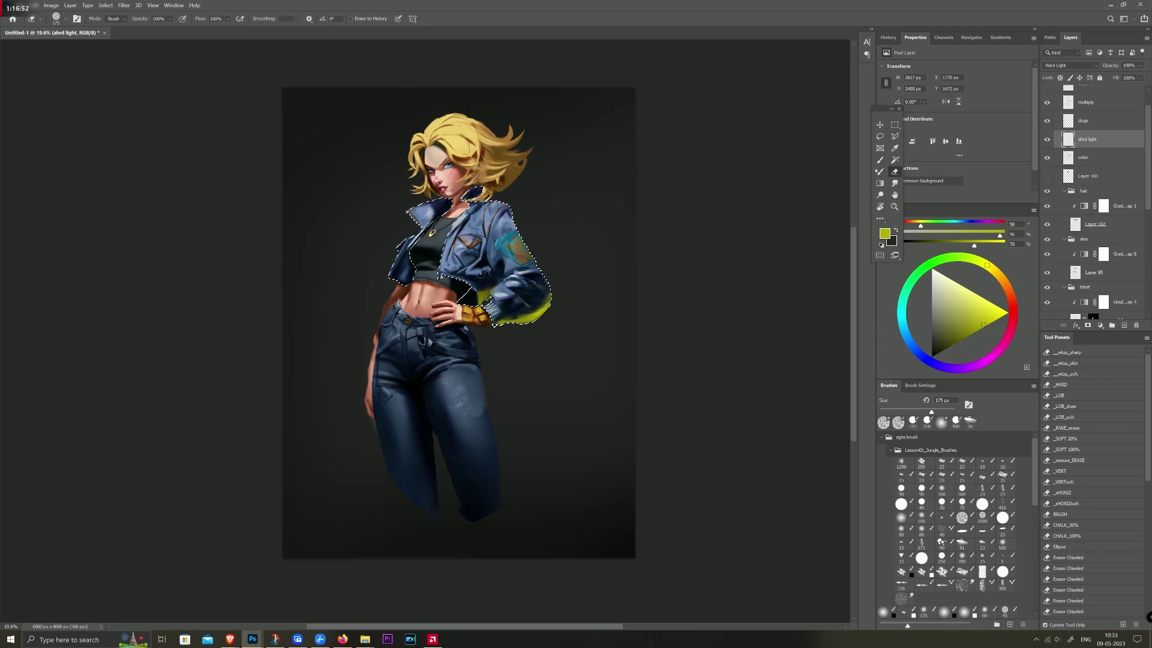
{"action": "key", "text": "ctrl+d"}
{"action": "scroll", "coordinate": [493, 346], "scroll_direction": "up", "scroll_amount": 2}
{"action": "scroll", "coordinate": [494, 347], "scroll_direction": "up", "scroll_amount": 1}
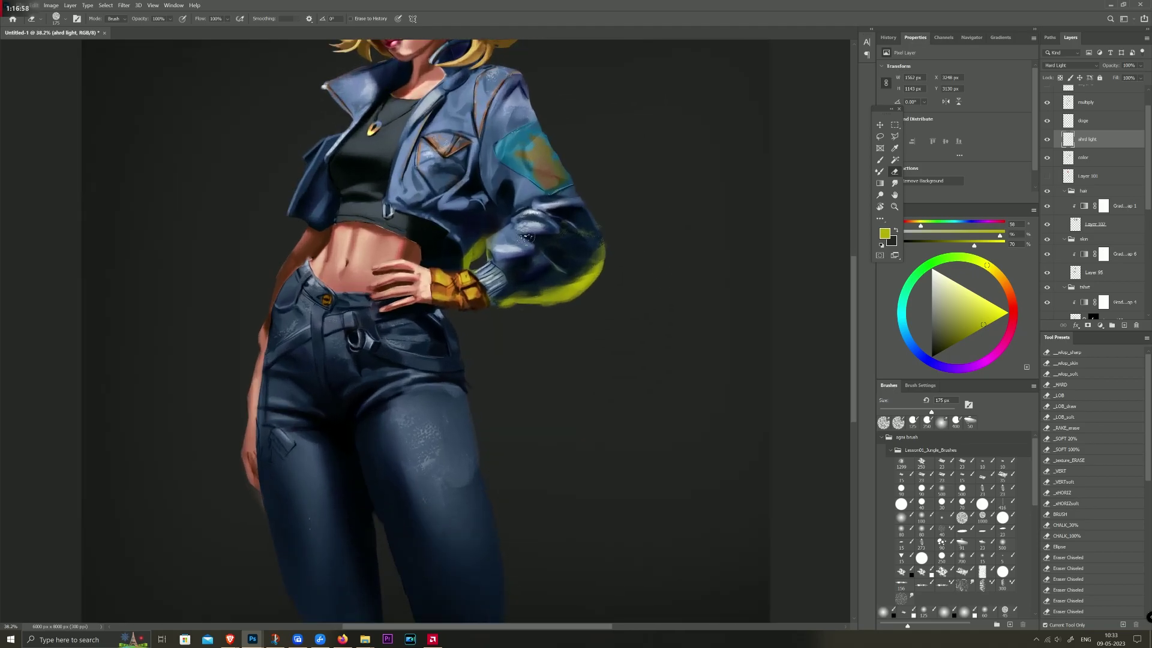
Step: Lasso the inner sleeve area and brush yellow glow into it with a 900 px soft brush
{"action": "key", "text": "bracketleft"}
{"action": "key", "text": "bracketleft"}
{"action": "left_click", "coordinate": [879, 136]}
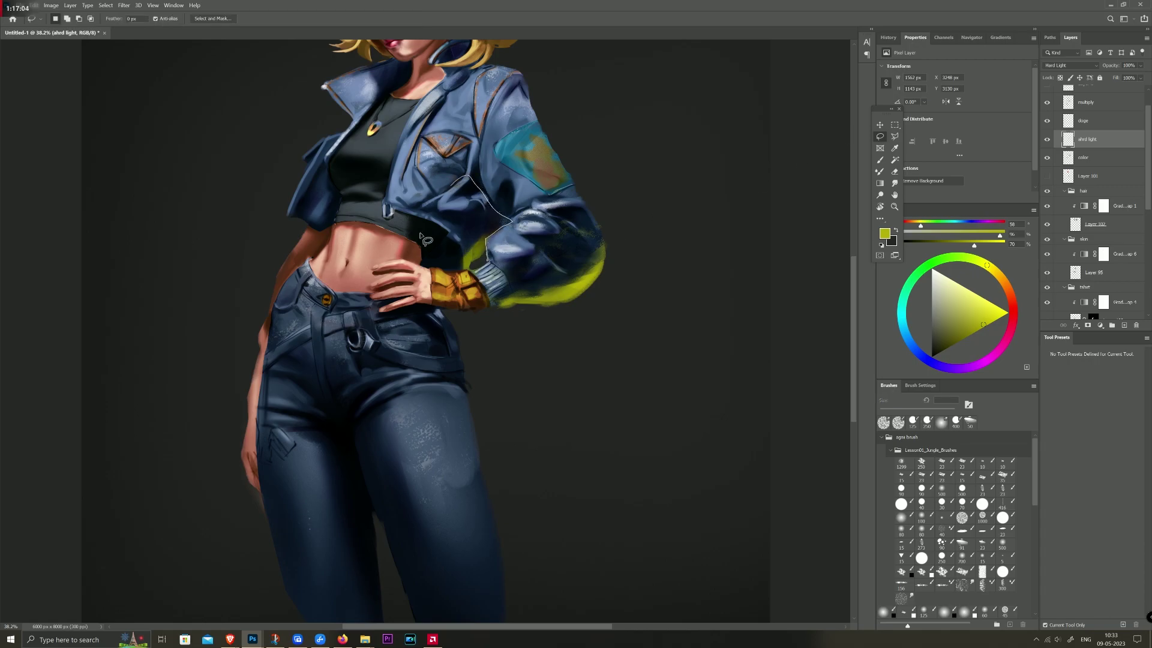
{"action": "left_click_drag", "start_coordinate": [423, 239], "coordinate": [414, 257]}
{"action": "key", "text": "b"}
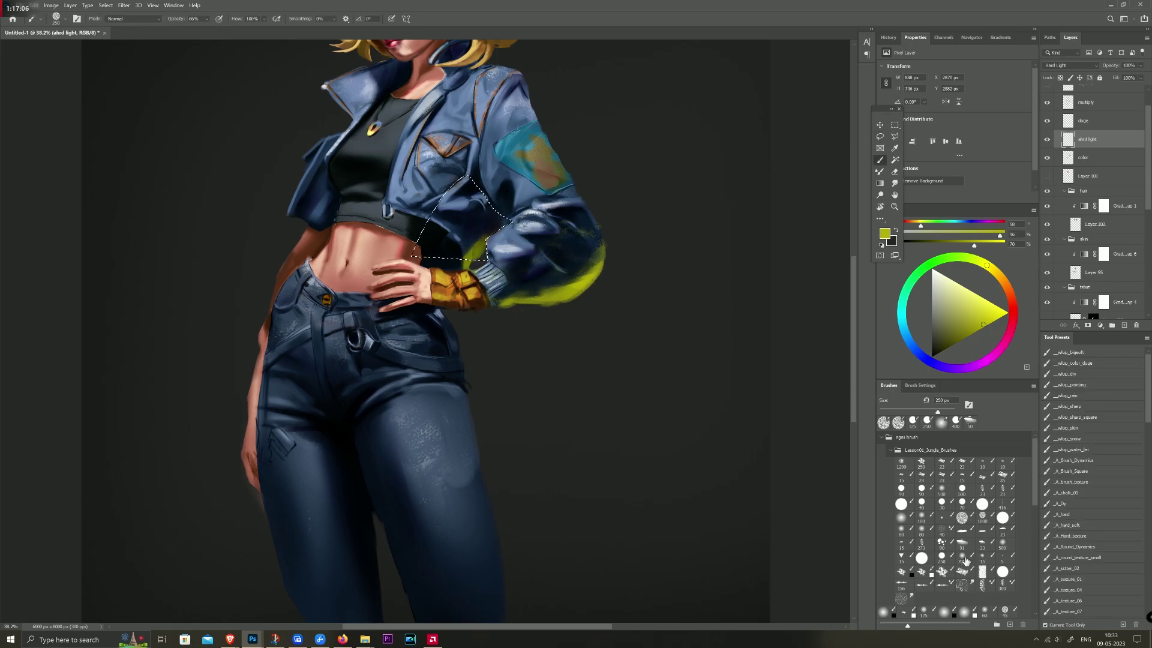
{"action": "left_click", "coordinate": [962, 557]}
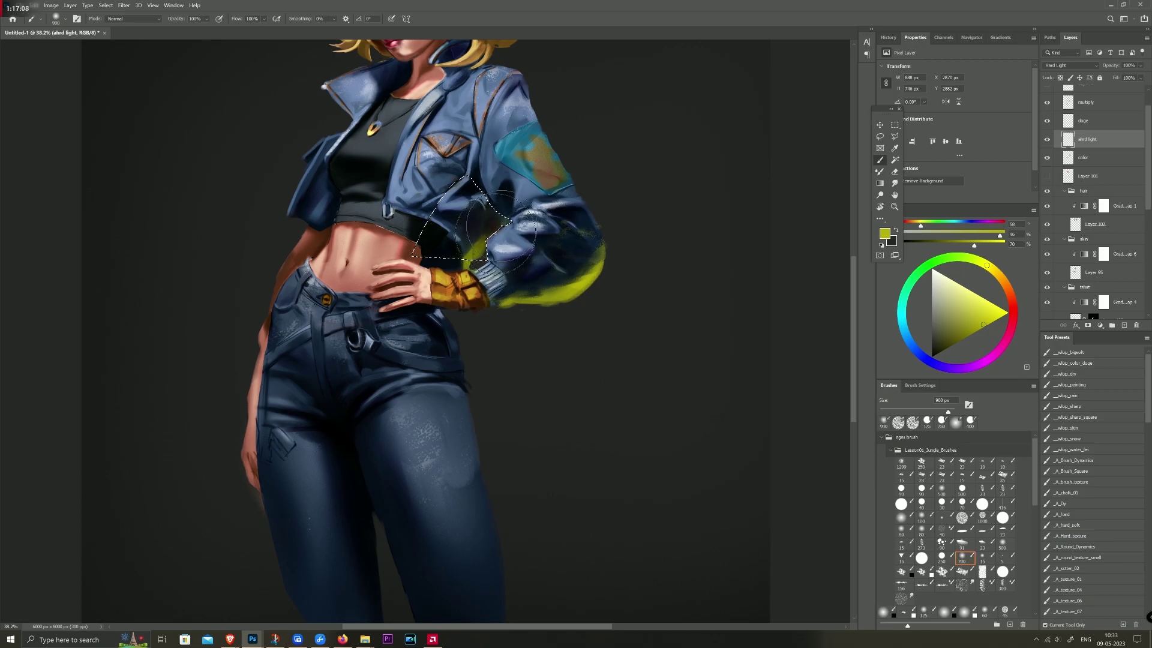
{"action": "left_click_drag", "start_coordinate": [498, 246], "coordinate": [482, 324]}
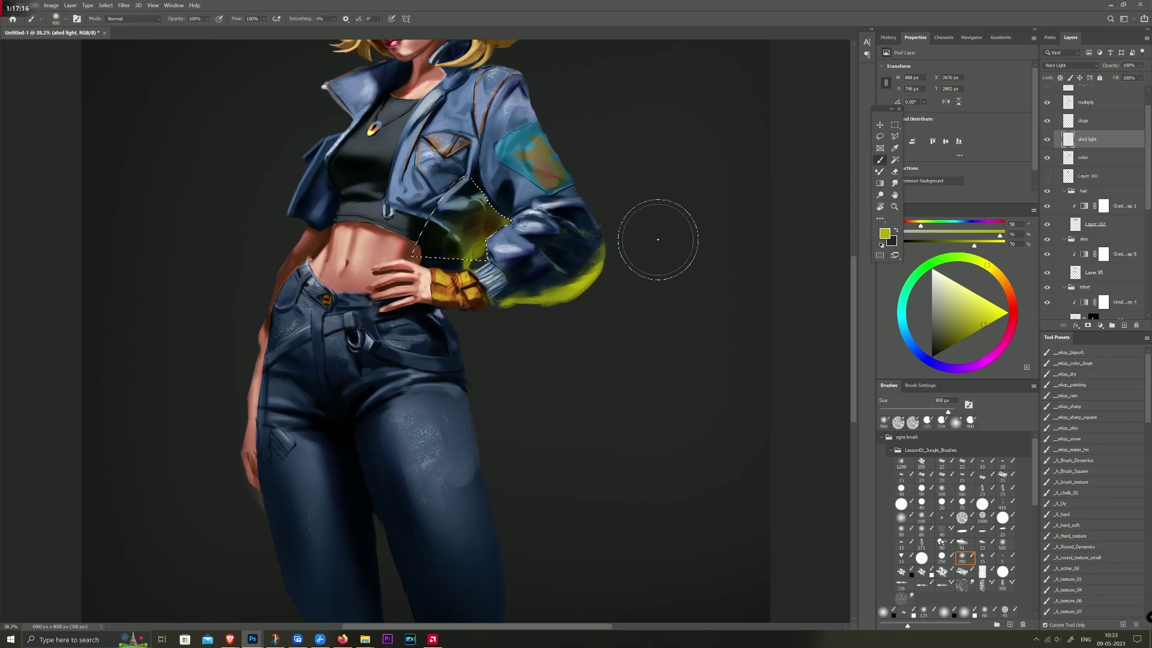
Step: On the multiply layer, erase shading with a 175 px eraser to reveal more sleeve yellow
{"action": "scroll", "coordinate": [1116, 120], "scroll_direction": "up", "scroll_amount": 1}
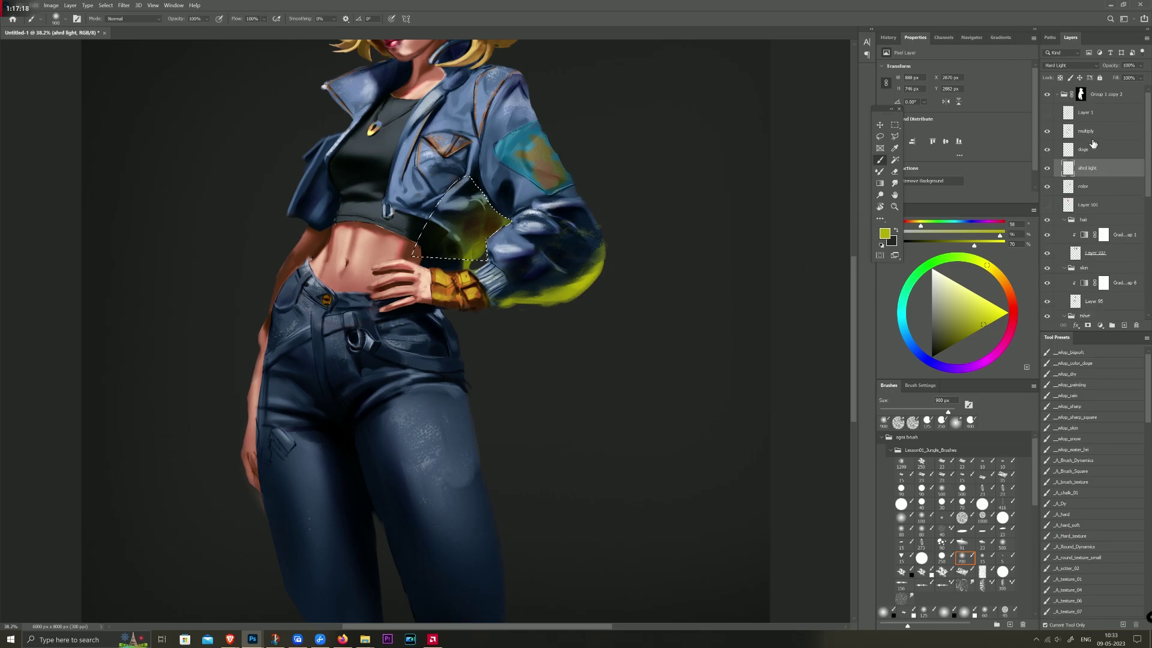
{"action": "left_click", "coordinate": [1098, 130]}
{"action": "key", "text": "e"}
{"action": "key", "text": "bracketright"}
{"action": "mouse_move", "coordinate": [472, 222]}
{"action": "left_mouse_down"}
{"action": "mouse_move", "coordinate": [487, 232]}
{"action": "mouse_move", "coordinate": [492, 207]}
{"action": "mouse_move", "coordinate": [454, 250]}
{"action": "left_mouse_up"}
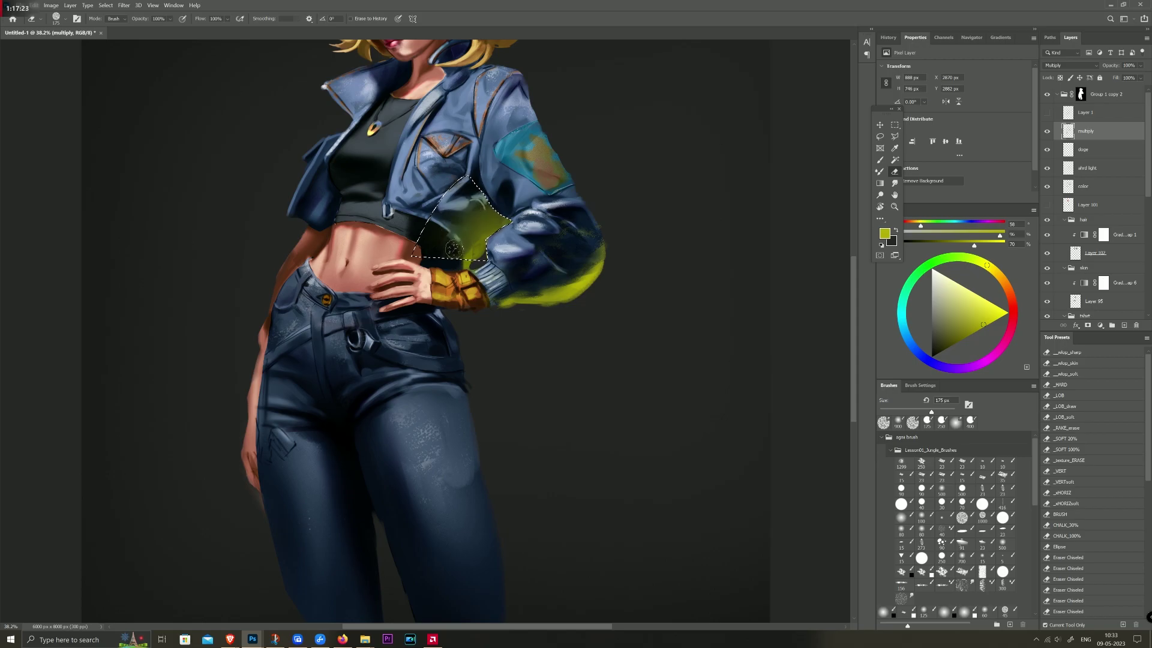
Step: On the hard-light layer, erase part of the yellow glow under the arm and deselect
{"action": "left_click", "coordinate": [1086, 167]}
{"action": "key", "text": "bracketleft"}
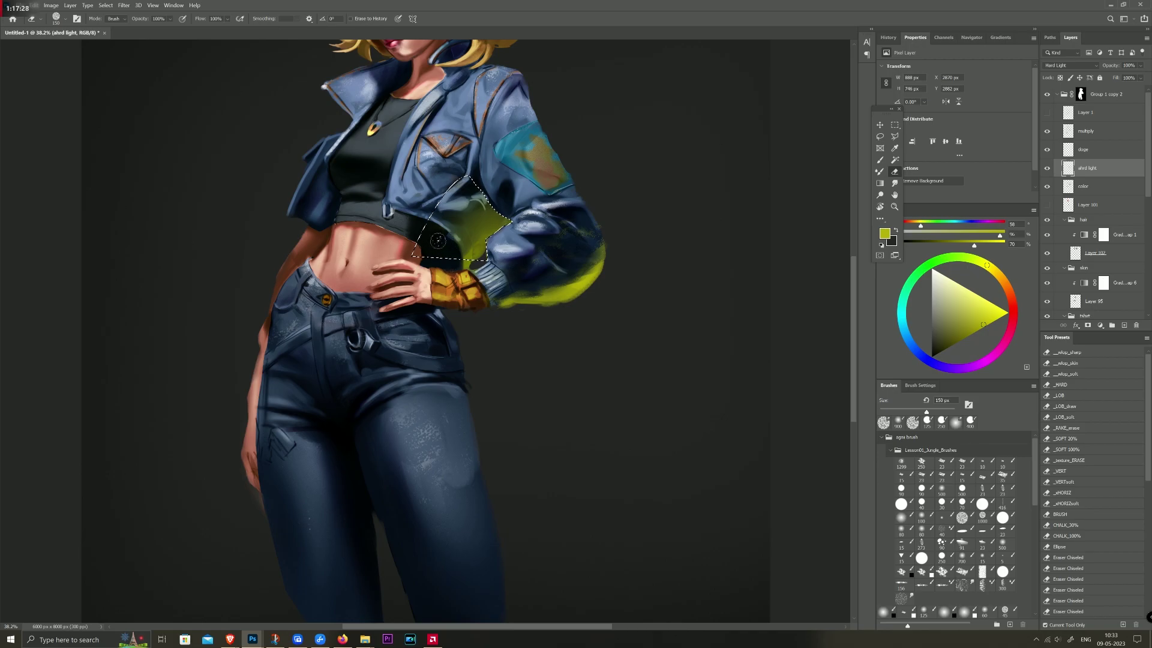
{"action": "mouse_move", "coordinate": [469, 214]}
{"action": "left_mouse_down"}
{"action": "mouse_move", "coordinate": [436, 221]}
{"action": "mouse_move", "coordinate": [492, 207]}
{"action": "left_mouse_up"}
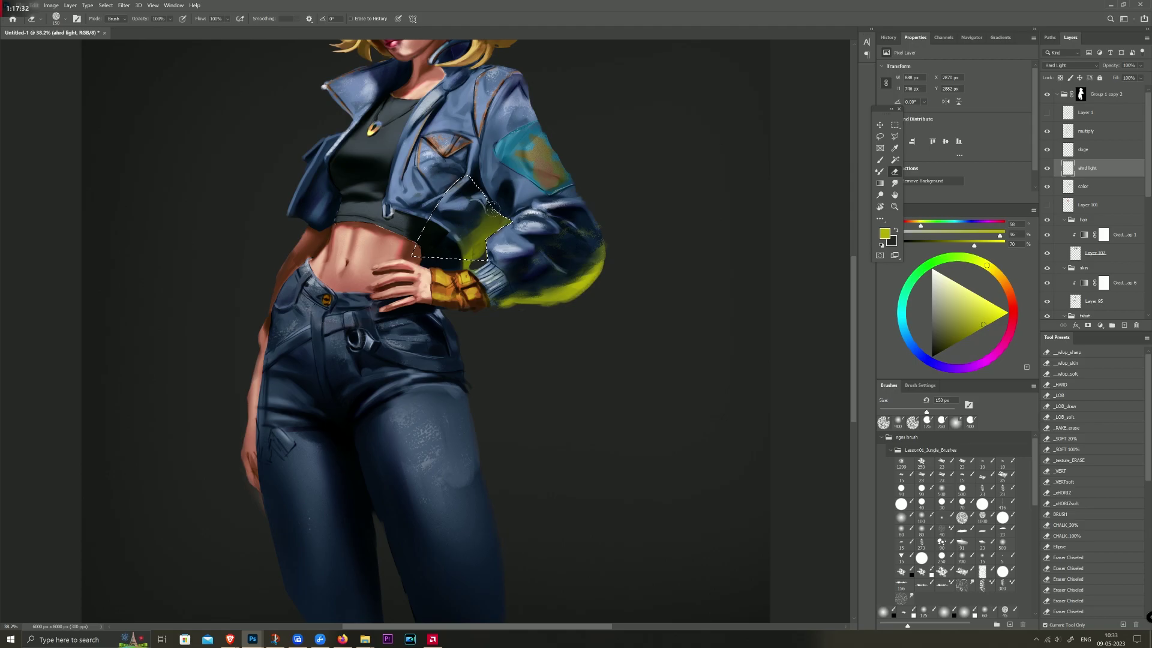
{"action": "key", "text": "ctrl+d"}
{"action": "scroll", "coordinate": [517, 339], "scroll_direction": "down", "scroll_amount": 5, "text": "alt"}
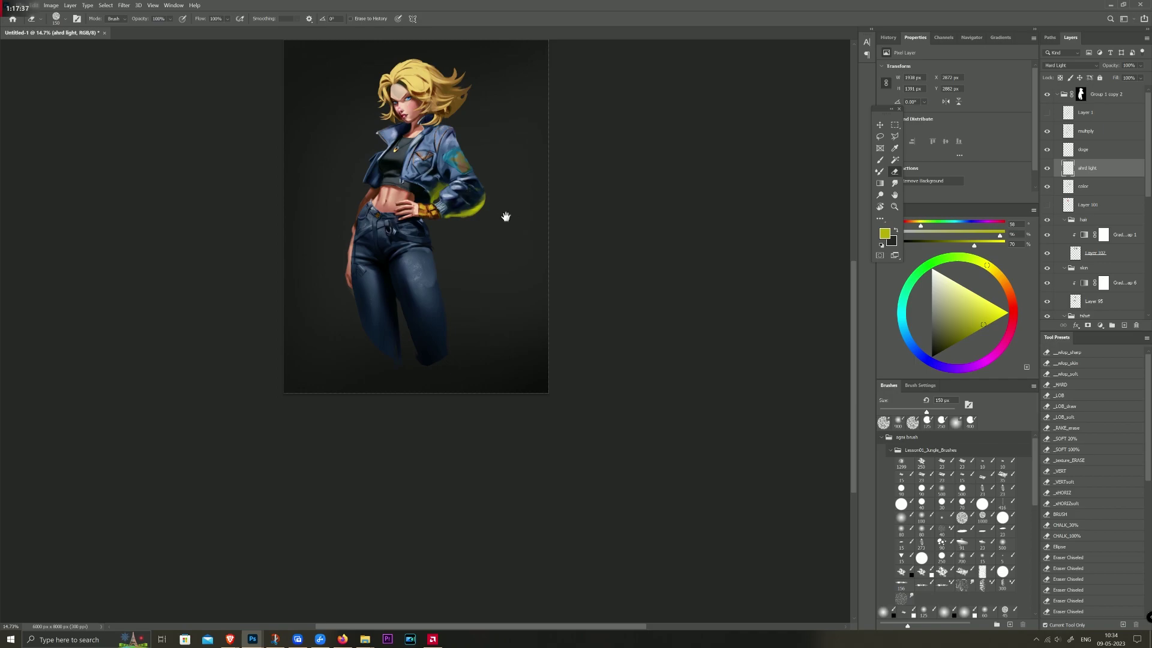
Step: Load Layer 2's jeans outline as a selection
{"action": "scroll", "coordinate": [474, 216], "scroll_direction": "up", "scroll_amount": 1, "text": "alt"}
{"action": "scroll", "coordinate": [471, 215], "scroll_direction": "up", "scroll_amount": 3, "text": "alt"}
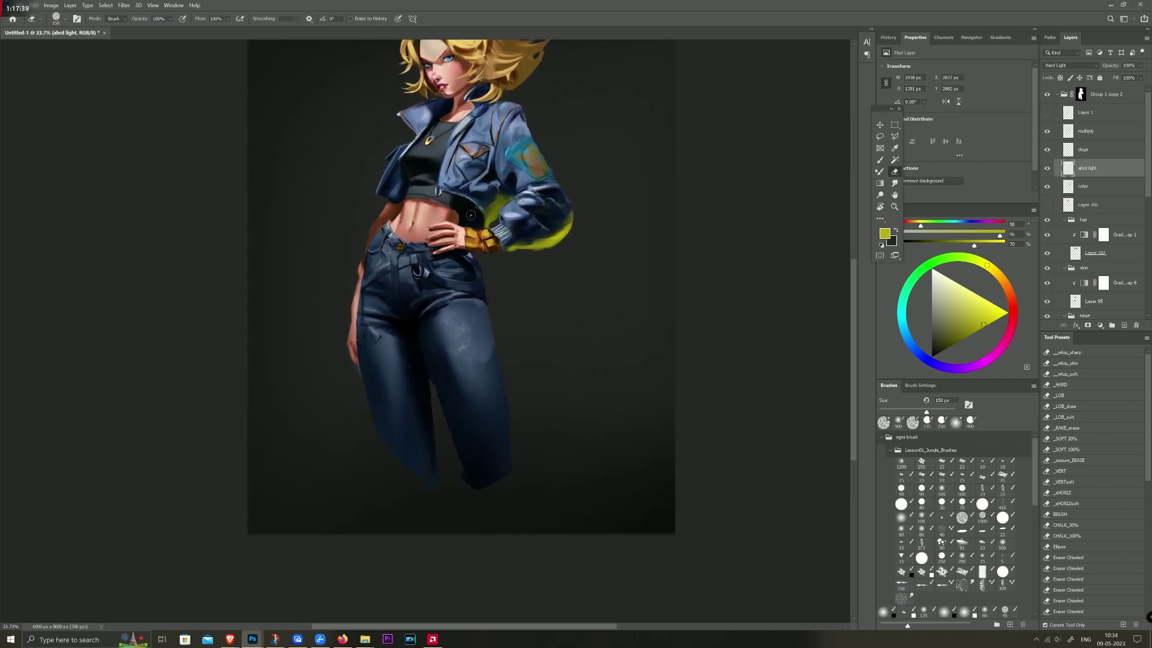
{"action": "scroll", "coordinate": [475, 273], "scroll_direction": "down", "scroll_amount": 2, "text": "alt"}
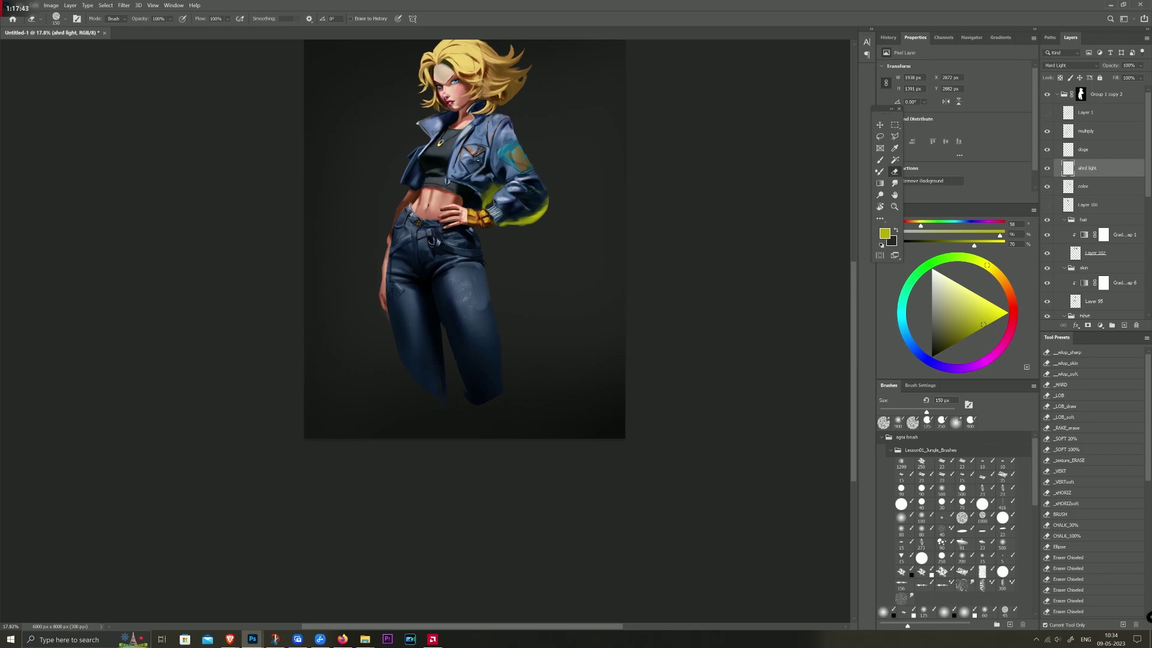
{"action": "scroll", "coordinate": [475, 274], "scroll_direction": "up", "scroll_amount": 2, "text": "alt"}
{"action": "scroll", "coordinate": [476, 274], "scroll_direction": "up", "scroll_amount": 2, "text": "alt"}
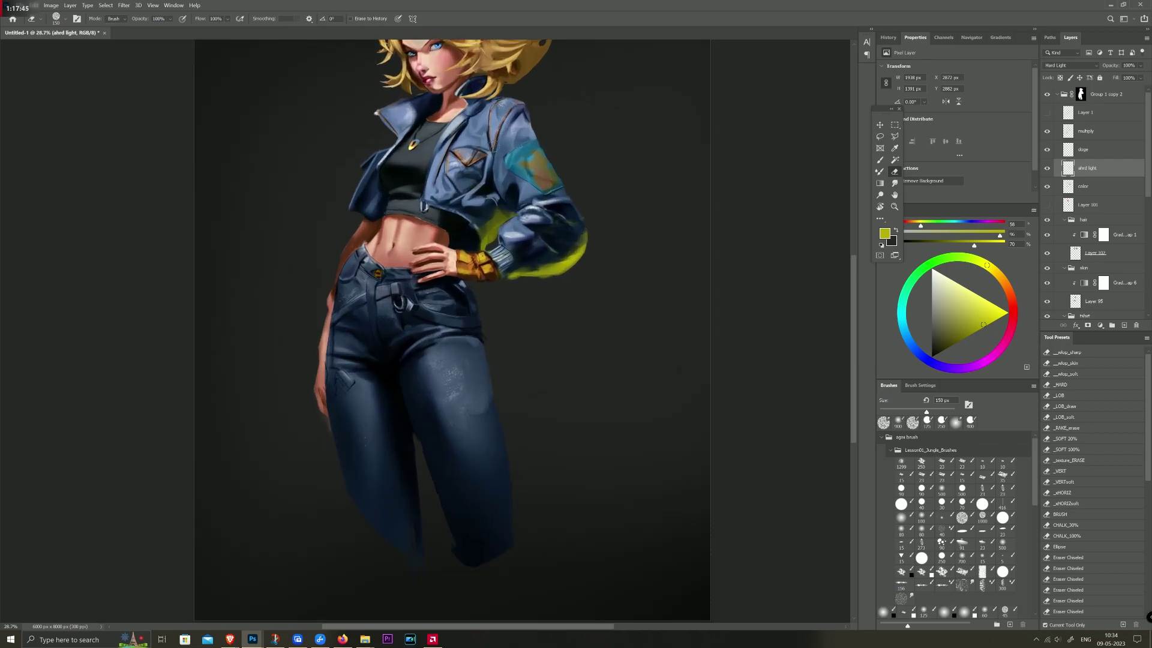
{"action": "left_click", "coordinate": [484, 369], "text": "ctrl"}
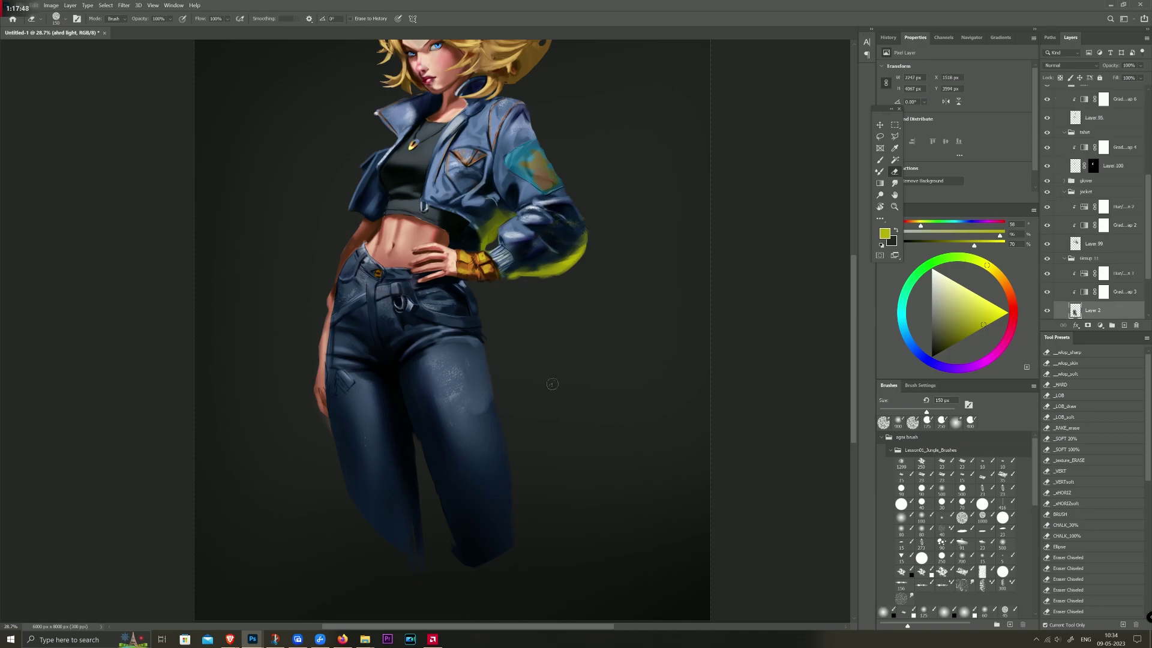
{"action": "left_click", "coordinate": [1075, 310], "text": "ctrl"}
Step: On the hard-light layer, paint yellow glow down the jeans' right side and lower leg
{"action": "key", "text": "b"}
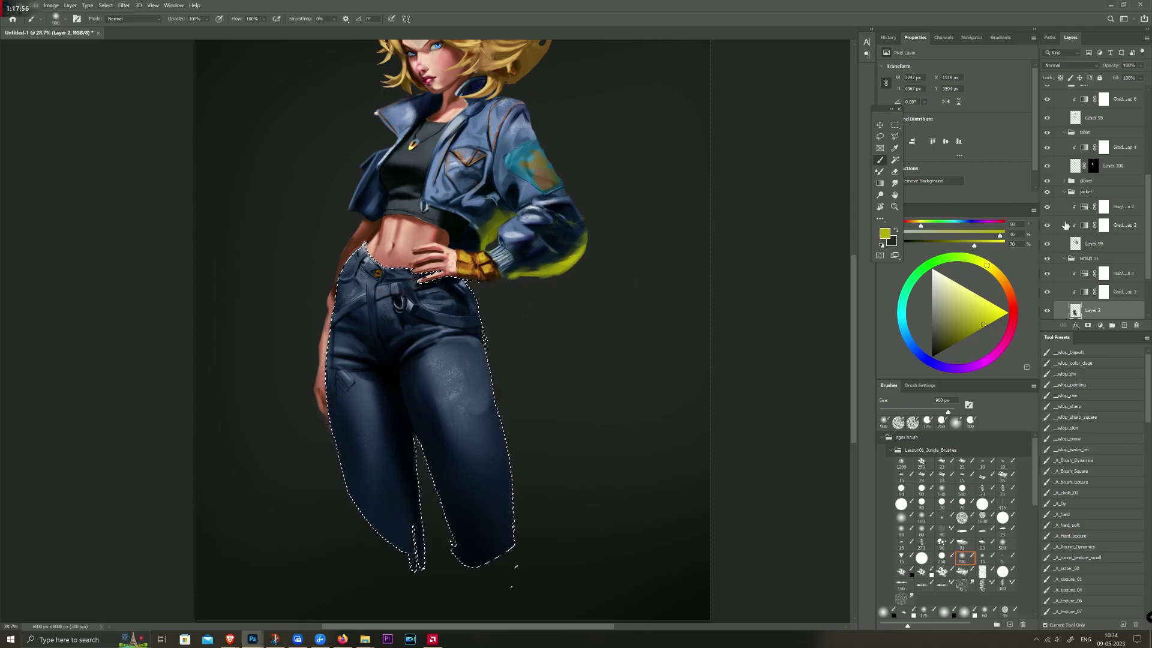
{"action": "scroll", "coordinate": [1149, 251], "scroll_direction": "up", "scroll_amount": 5}
{"action": "left_click", "coordinate": [1087, 128]}
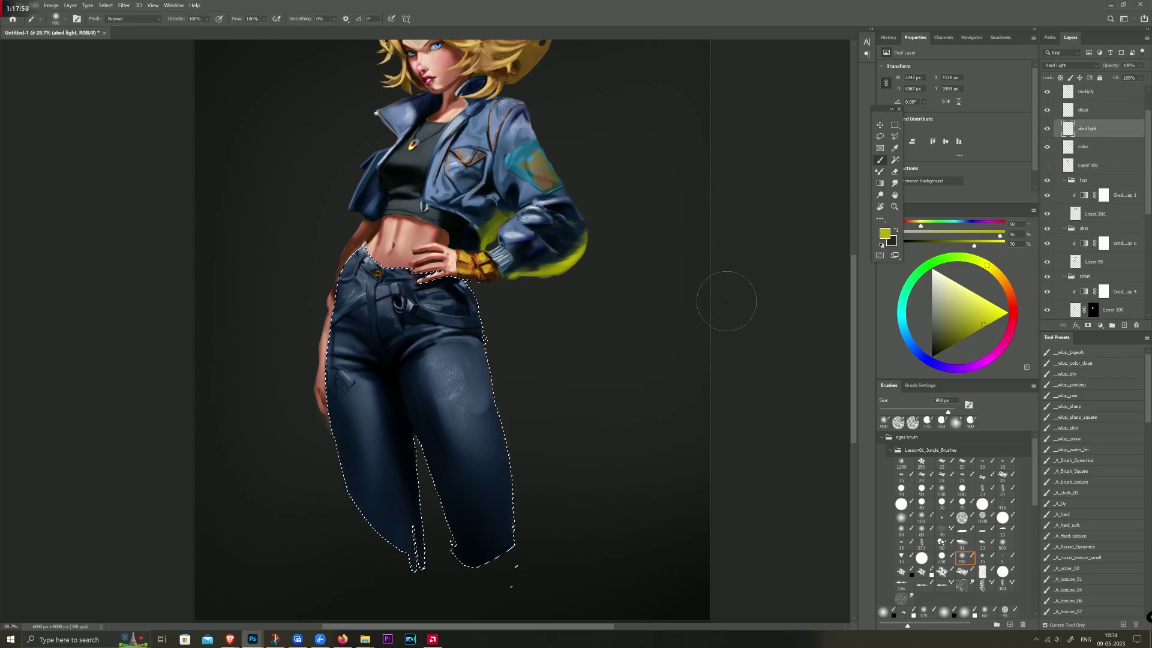
{"action": "mouse_move", "coordinate": [513, 385]}
{"action": "left_mouse_down"}
{"action": "mouse_move", "coordinate": [485, 294]}
{"action": "mouse_move", "coordinate": [514, 334]}
{"action": "left_mouse_up"}
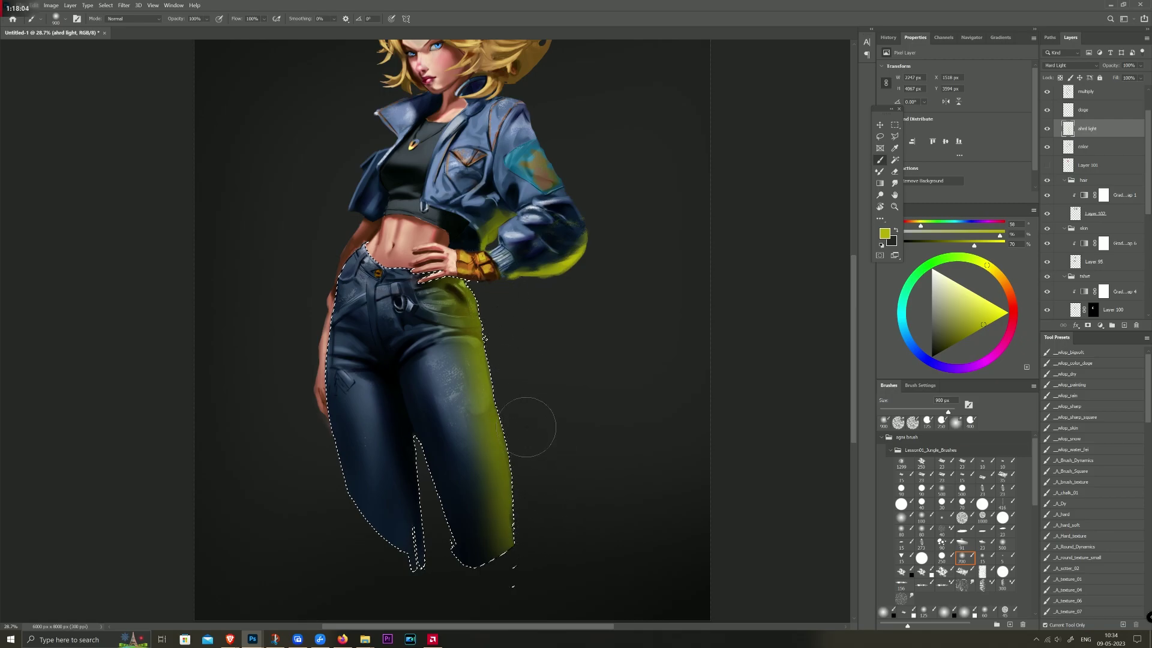
{"action": "left_click_drag", "start_coordinate": [526, 412], "coordinate": [539, 532]}
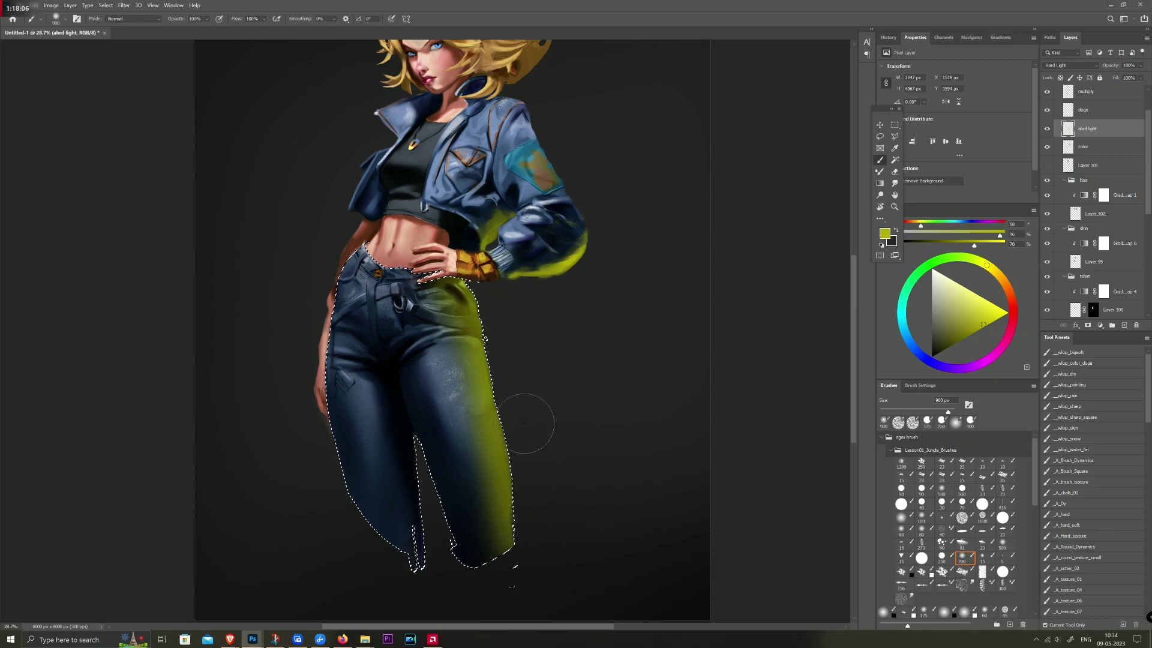
Step: Erase the glow near the pocket and down the leg to a thin rim, then deselect
{"action": "key", "text": "e"}
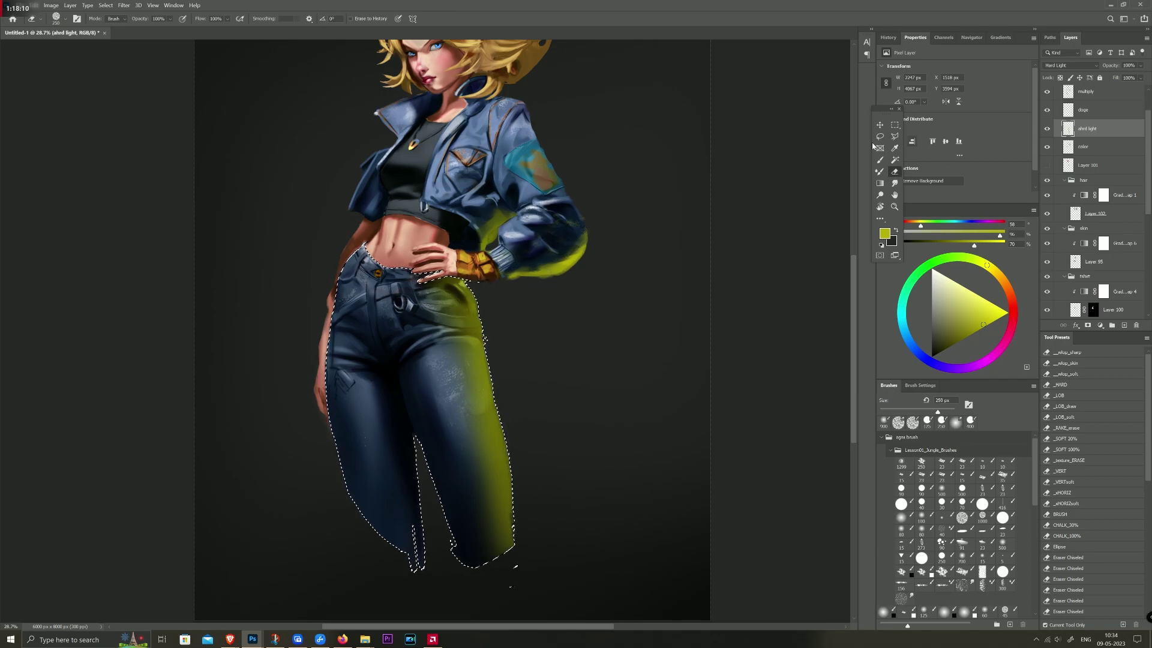
{"action": "left_click_drag", "start_coordinate": [431, 293], "coordinate": [453, 333]}
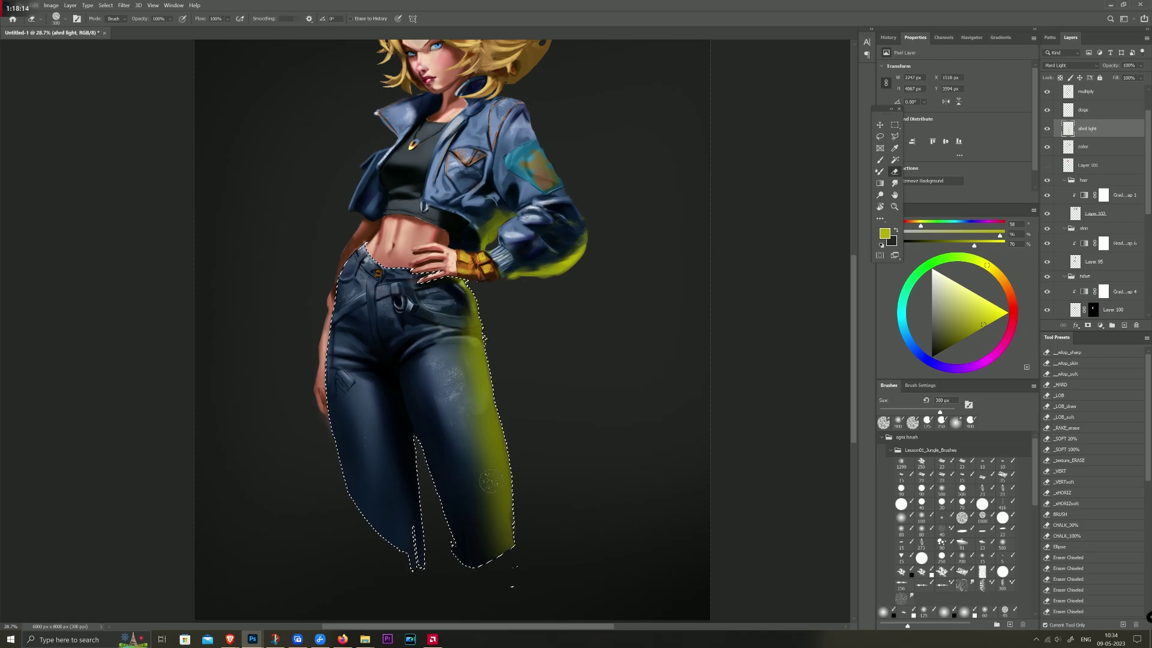
{"action": "left_click_drag", "start_coordinate": [491, 480], "coordinate": [507, 538]}
{"action": "key", "text": "bracketleft"}
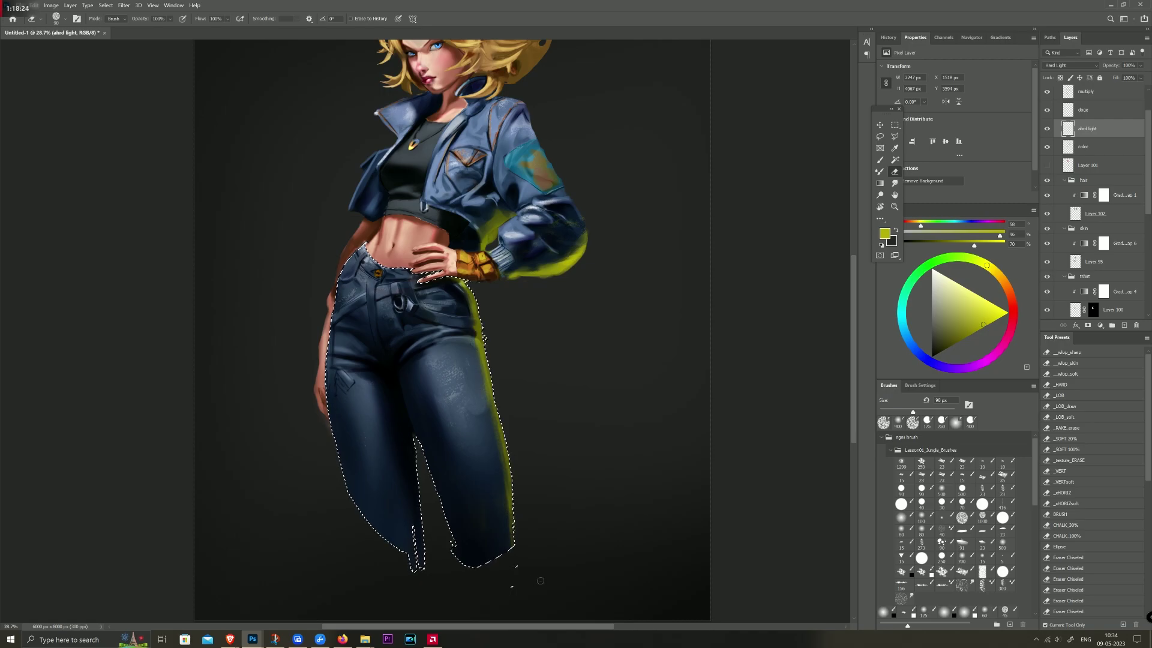
{"action": "key", "text": "ctrl+d"}
{"action": "scroll", "coordinate": [540, 536], "scroll_direction": "down", "scroll_amount": 3}
Step: Erase the yellow rim light from hip to knee and along the jeans' edge
{"action": "scroll", "coordinate": [522, 381], "scroll_direction": "down", "scroll_amount": 3}
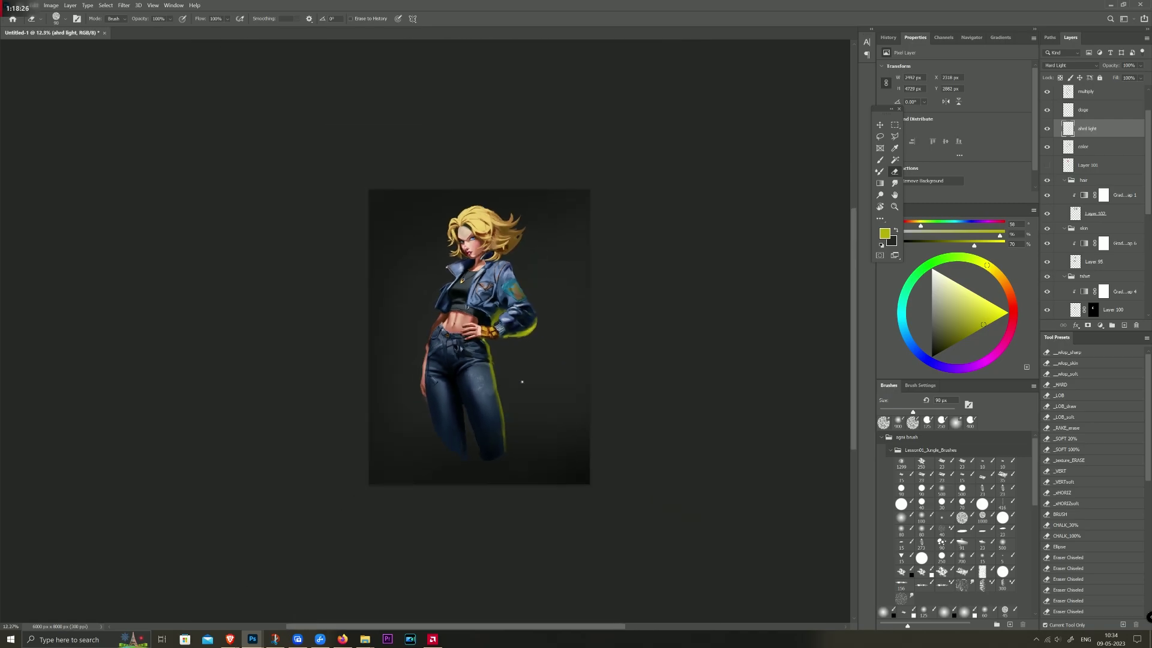
{"action": "scroll", "coordinate": [522, 381], "scroll_direction": "up", "scroll_amount": 3}
{"action": "scroll", "coordinate": [508, 378], "scroll_direction": "up", "scroll_amount": 2}
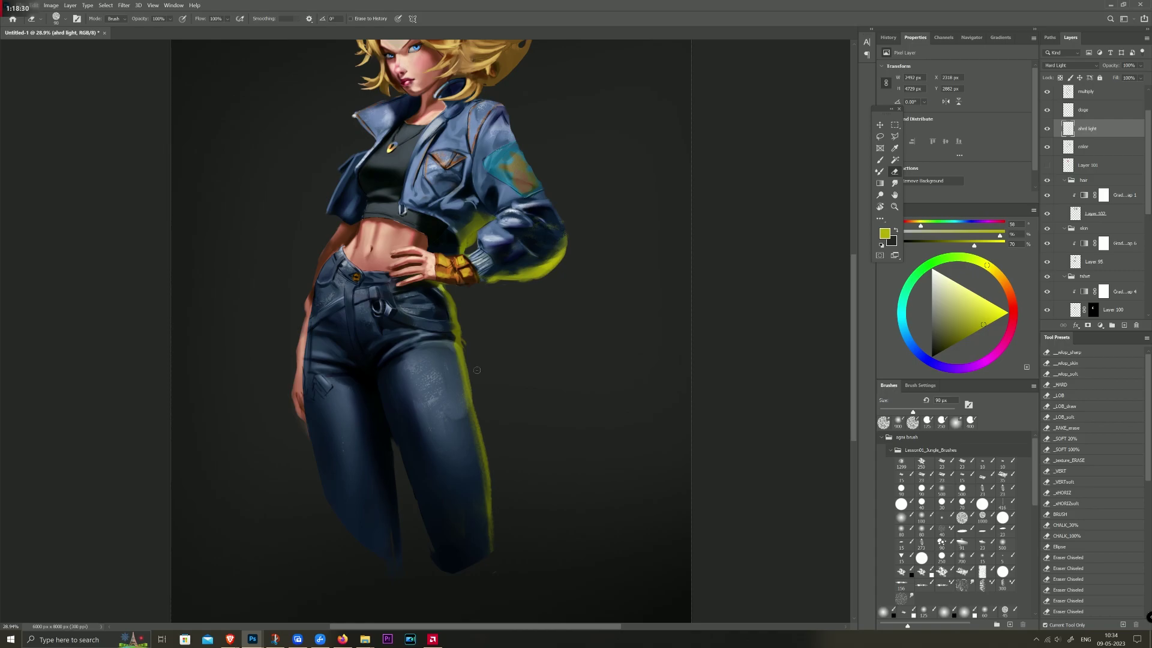
{"action": "mouse_move", "coordinate": [455, 359]}
{"action": "left_mouse_down"}
{"action": "mouse_move", "coordinate": [498, 564]}
{"action": "mouse_move", "coordinate": [450, 354]}
{"action": "left_mouse_up"}
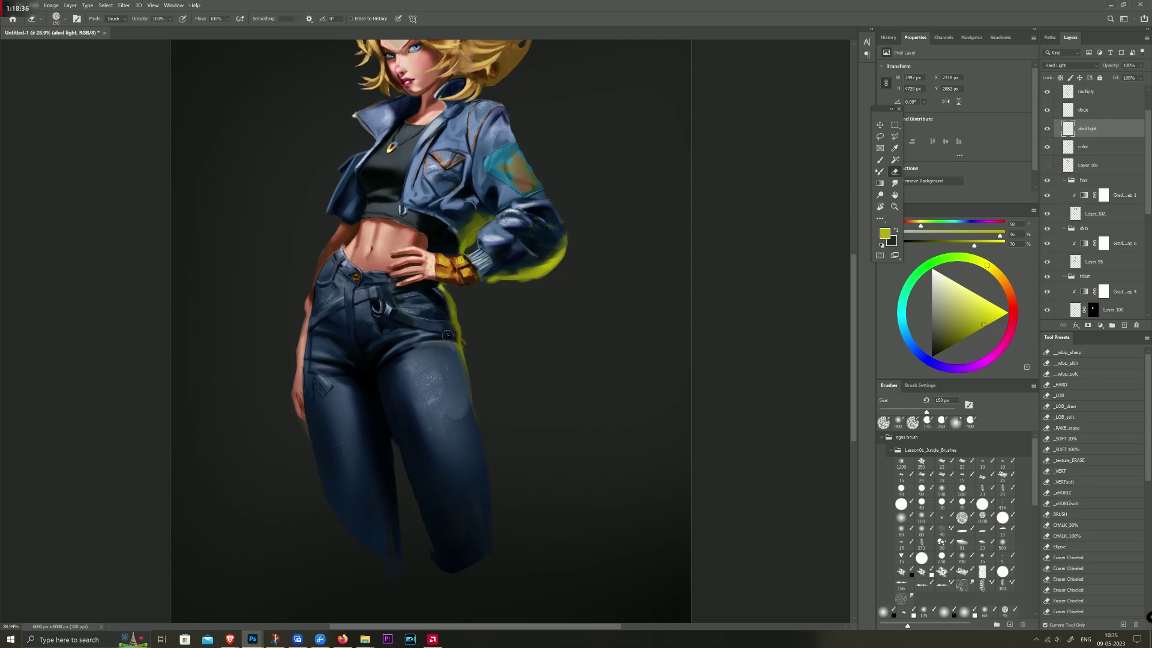
{"action": "left_click_drag", "start_coordinate": [453, 349], "coordinate": [481, 468]}
{"action": "key", "text": "bracketleft"}
{"action": "scroll", "coordinate": [491, 257], "scroll_direction": "down", "scroll_amount": 3}
{"action": "scroll", "coordinate": [586, 266], "scroll_direction": "down", "scroll_amount": 2}
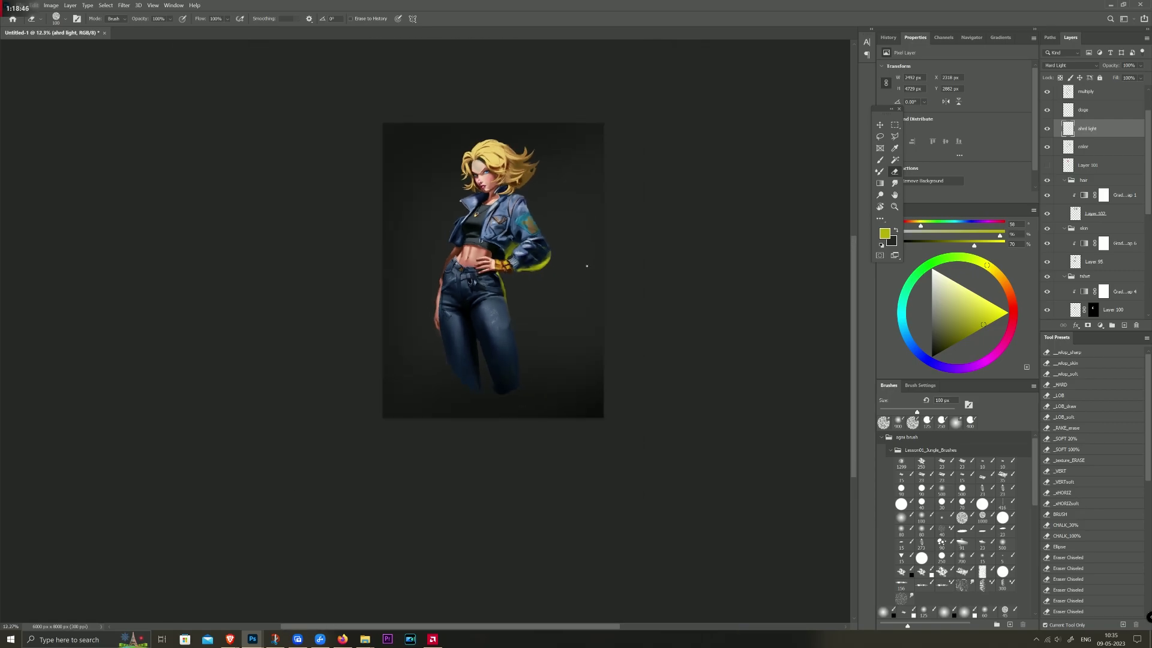
{"action": "scroll", "coordinate": [587, 266], "scroll_direction": "up", "scroll_amount": 2}
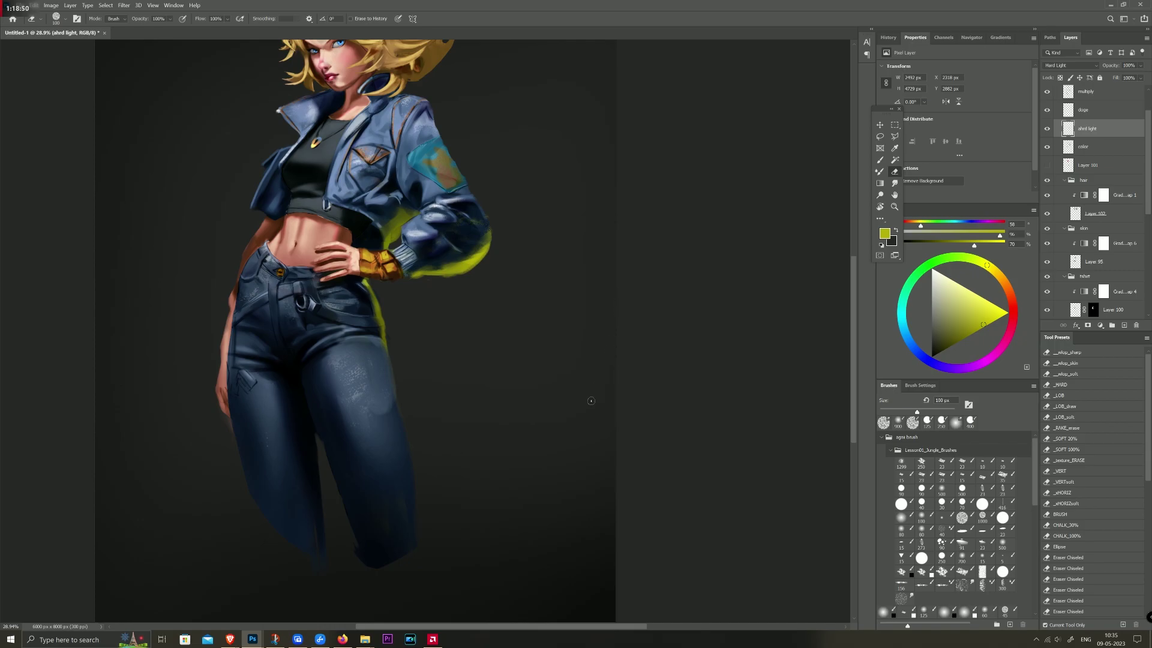
{"action": "key", "text": "bracketright"}
{"action": "key", "text": "bracketright"}
{"action": "key", "text": "bracketright"}
{"action": "left_click_drag", "start_coordinate": [382, 279], "coordinate": [389, 354]}
Step: Paint a soft yellow glow on the jeans' hip below the hand with a 700 px brush
{"action": "key", "text": "b"}
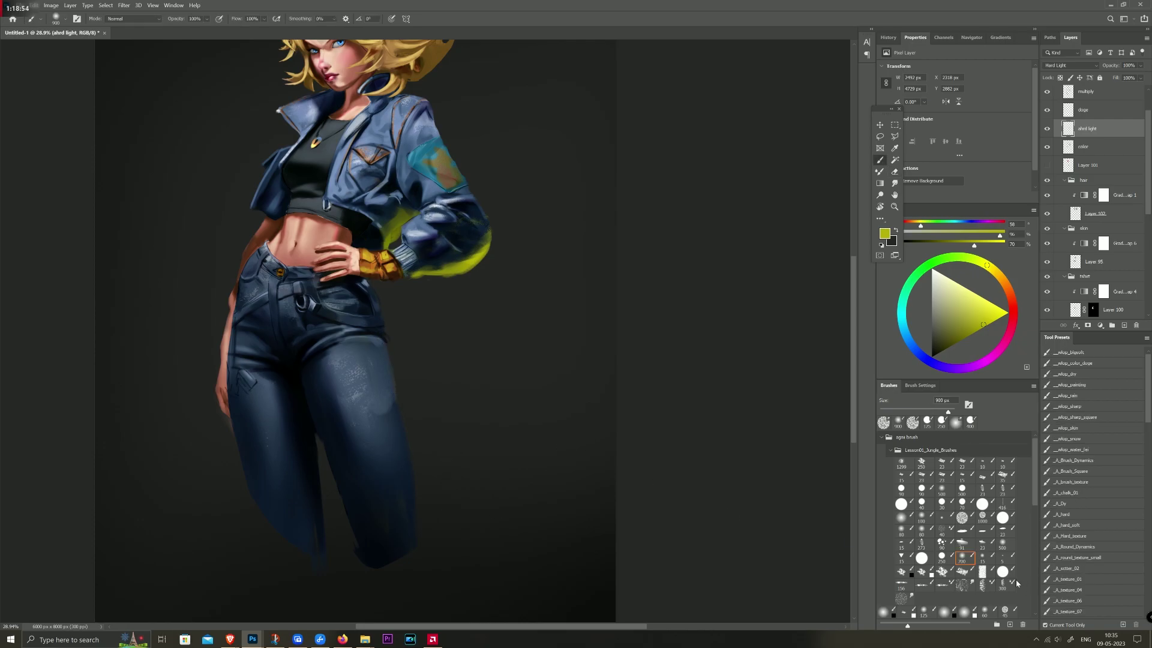
{"action": "left_click", "coordinate": [962, 556]}
{"action": "left_click_drag", "start_coordinate": [378, 290], "coordinate": [399, 381]}
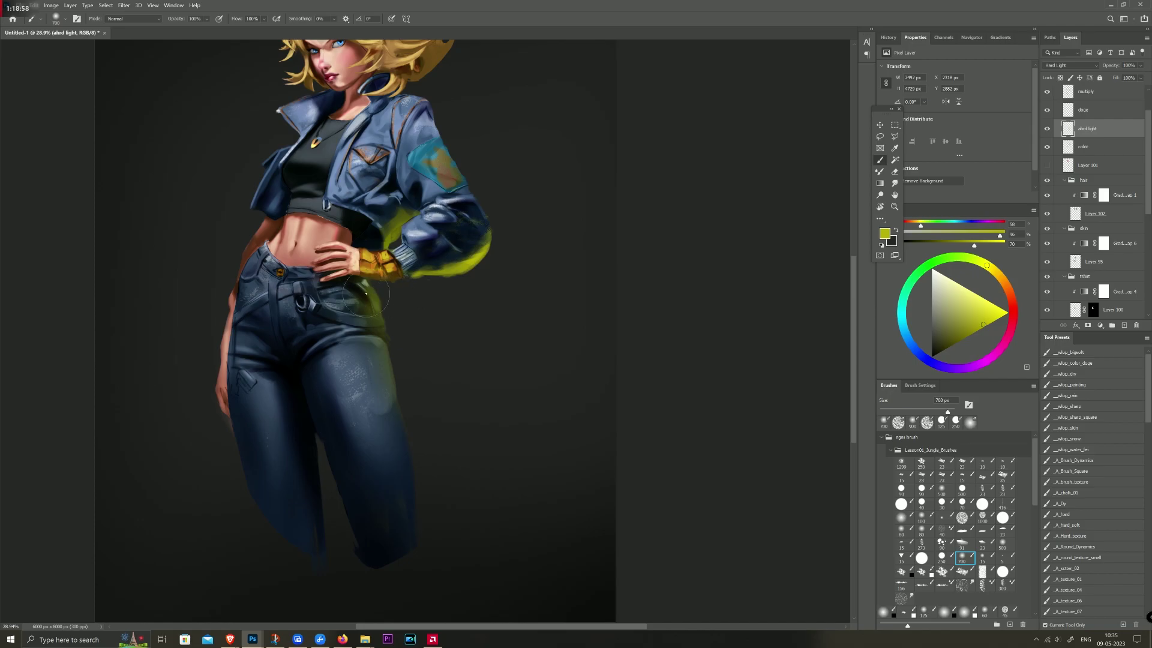
{"action": "left_click_drag", "start_coordinate": [386, 297], "coordinate": [424, 463]}
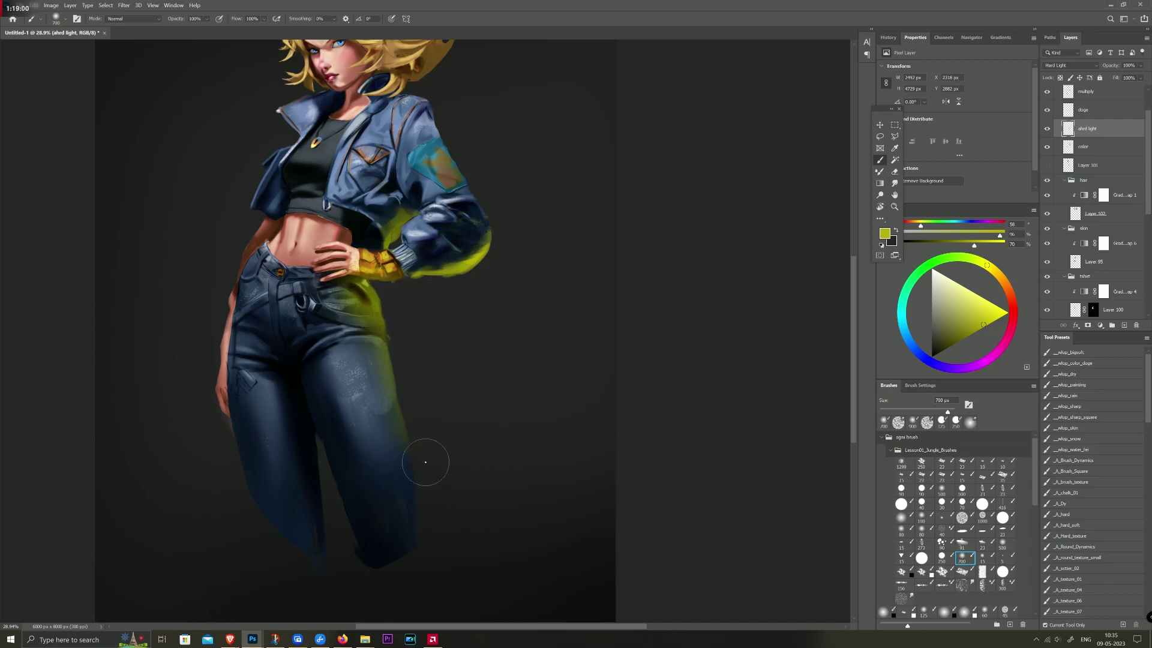
{"action": "scroll", "coordinate": [450, 298], "scroll_direction": "down", "scroll_amount": 4}
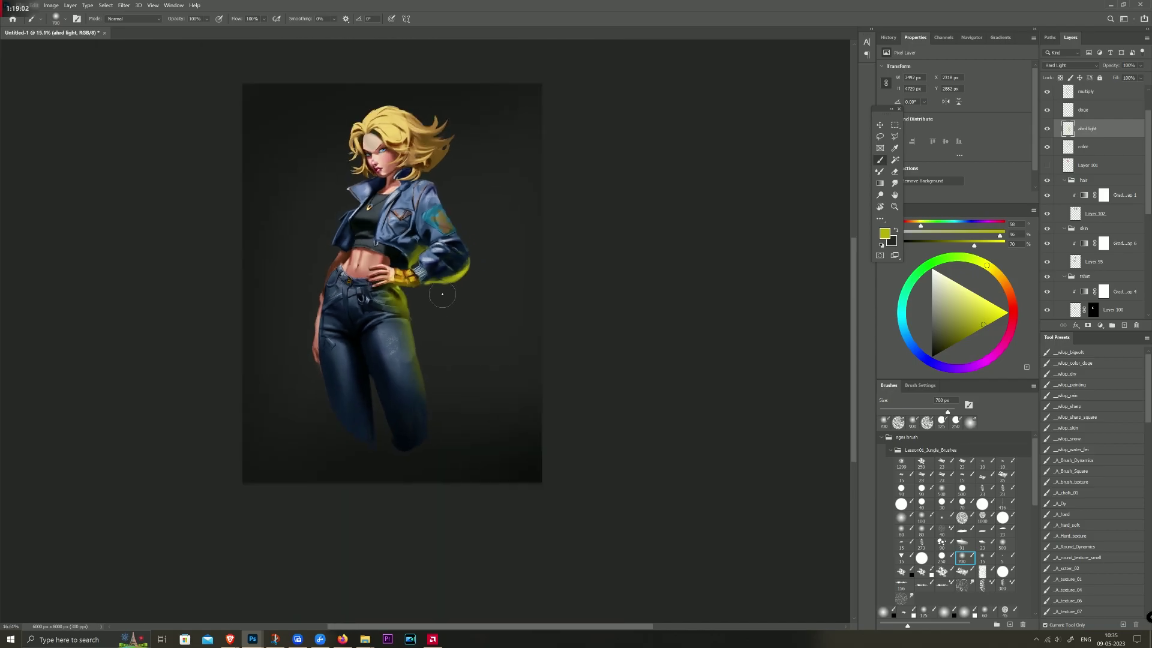
{"action": "scroll", "coordinate": [442, 293], "scroll_direction": "down", "scroll_amount": 2}
{"action": "scroll", "coordinate": [442, 294], "scroll_direction": "up", "scroll_amount": 3}
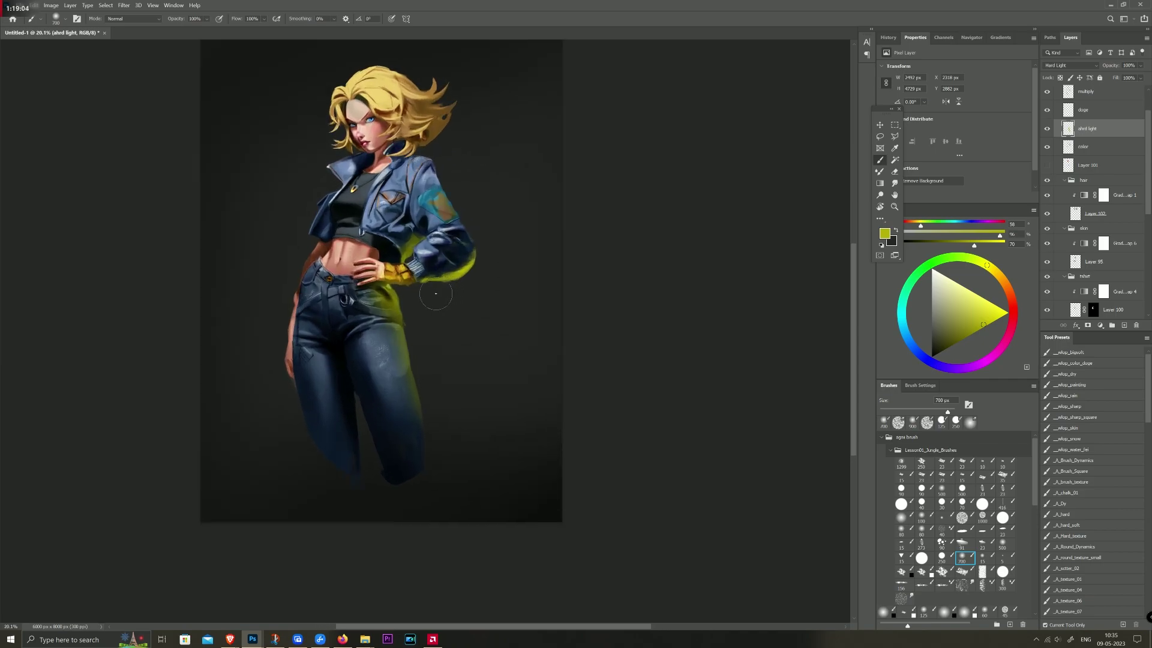
Step: Erase the yellow glow over the jeans pocket and hip with an enlarged eraser, then review
{"action": "key", "text": "e"}
{"action": "key", "text": "bracketright"}
{"action": "left_click_drag", "start_coordinate": [379, 297], "coordinate": [442, 412]}
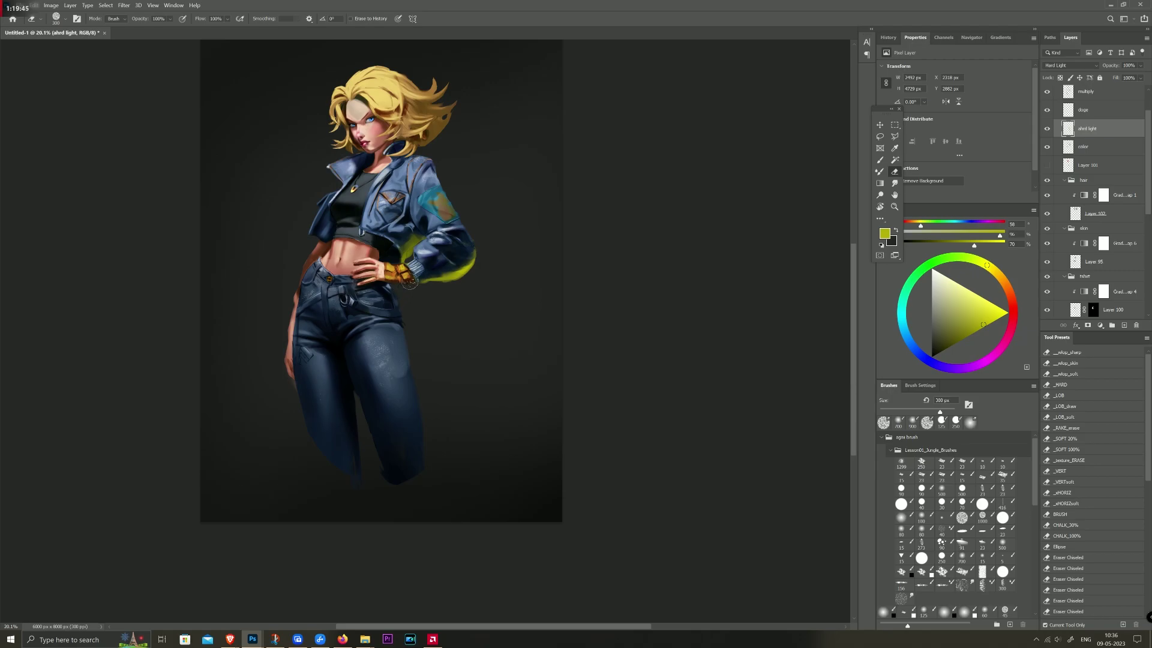
{"action": "scroll", "coordinate": [419, 177], "scroll_direction": "down", "scroll_amount": 2}
{"action": "scroll", "coordinate": [376, 141], "scroll_direction": "up", "scroll_amount": 2}
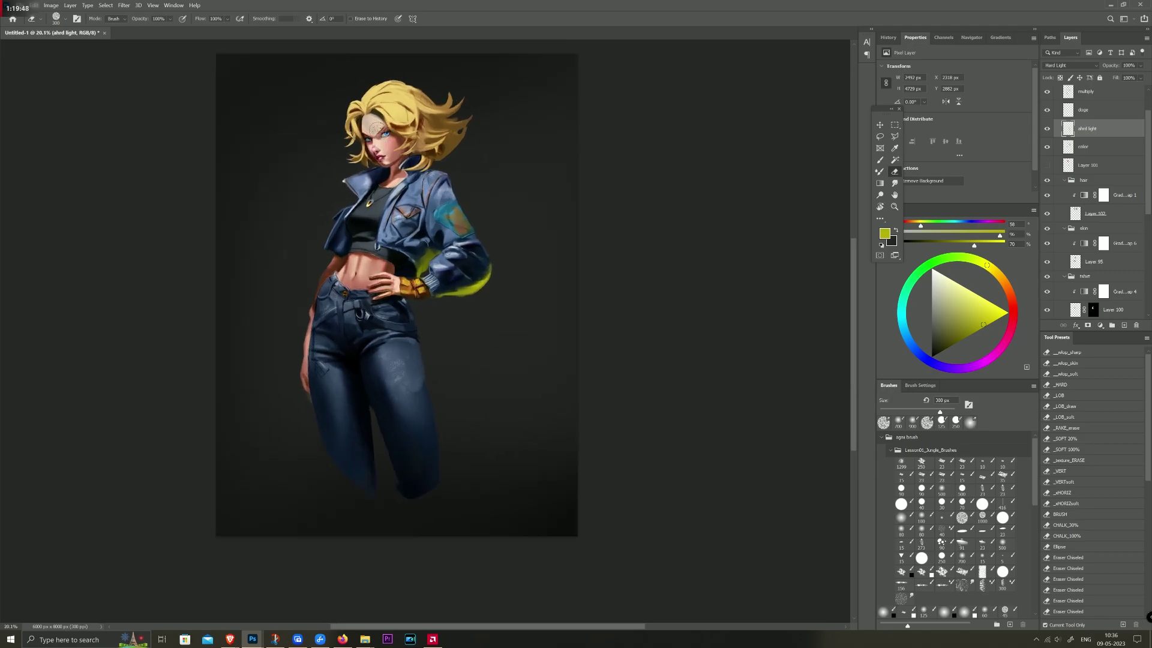
{"action": "scroll", "coordinate": [376, 140], "scroll_direction": "up", "scroll_amount": 1}
{"action": "scroll", "coordinate": [379, 143], "scroll_direction": "down", "scroll_amount": 1}
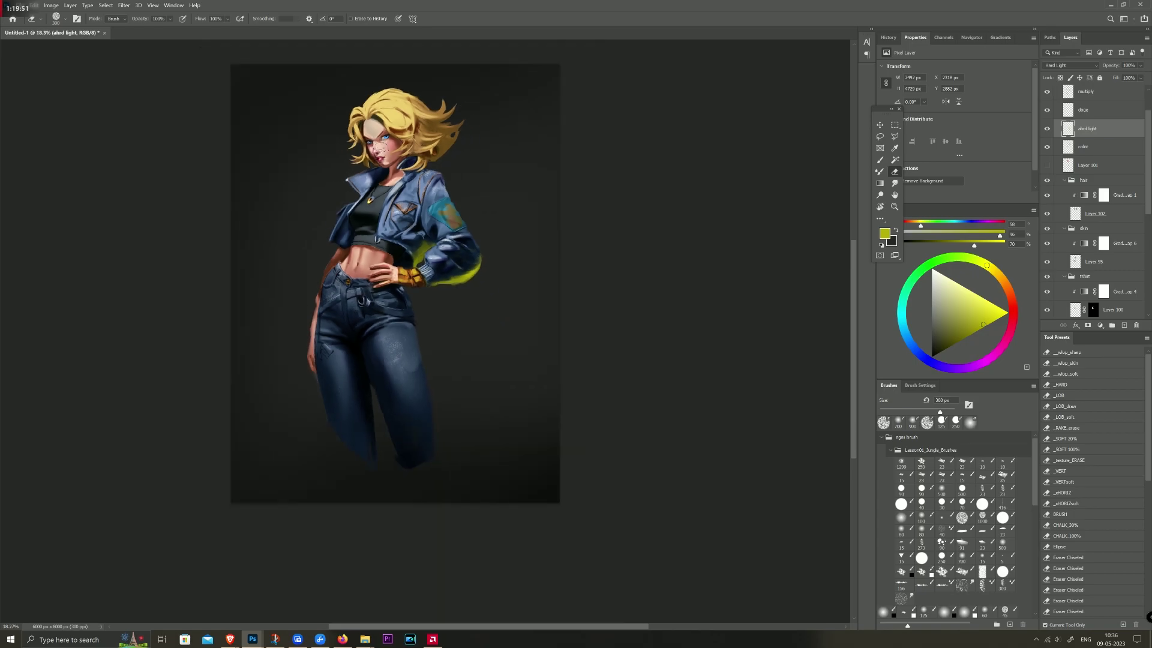
{"action": "left_click", "coordinate": [435, 643]}
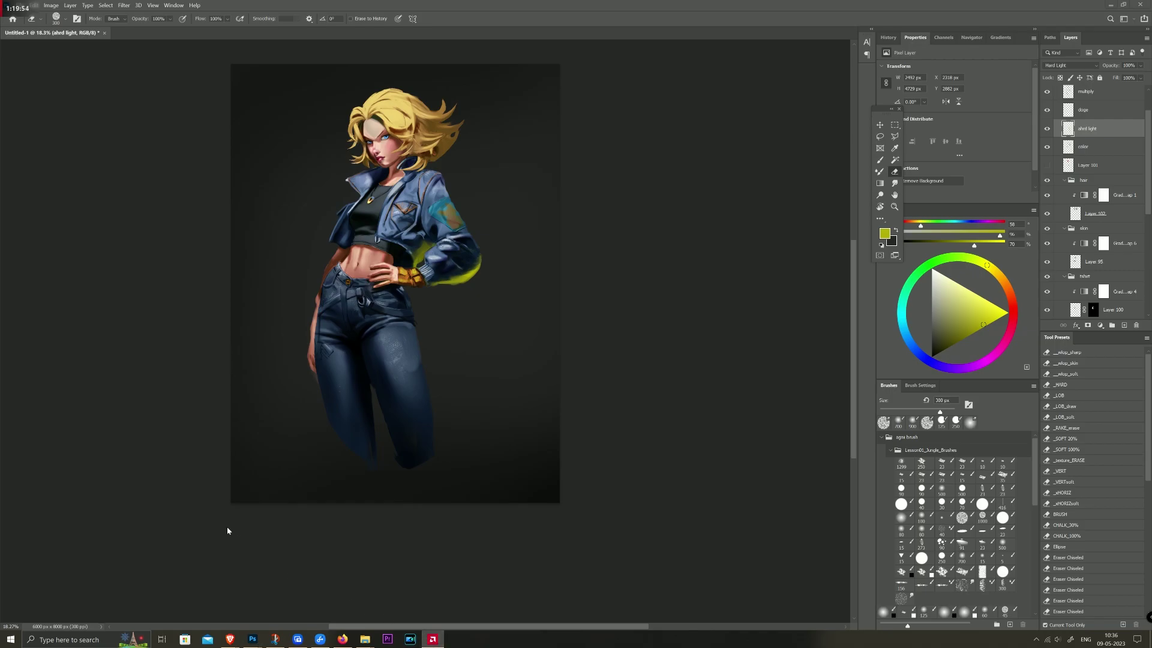